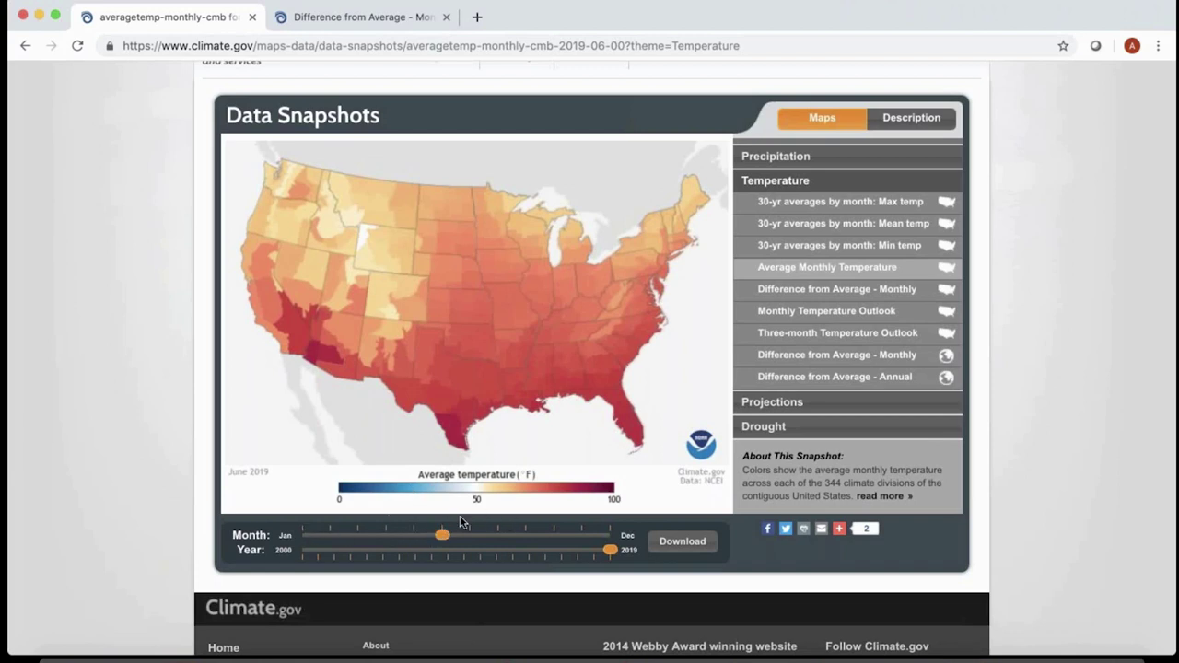
Step: Set the Average Monthly Temperature map to August 2016
left_click_drag(443, 537, 469, 537)
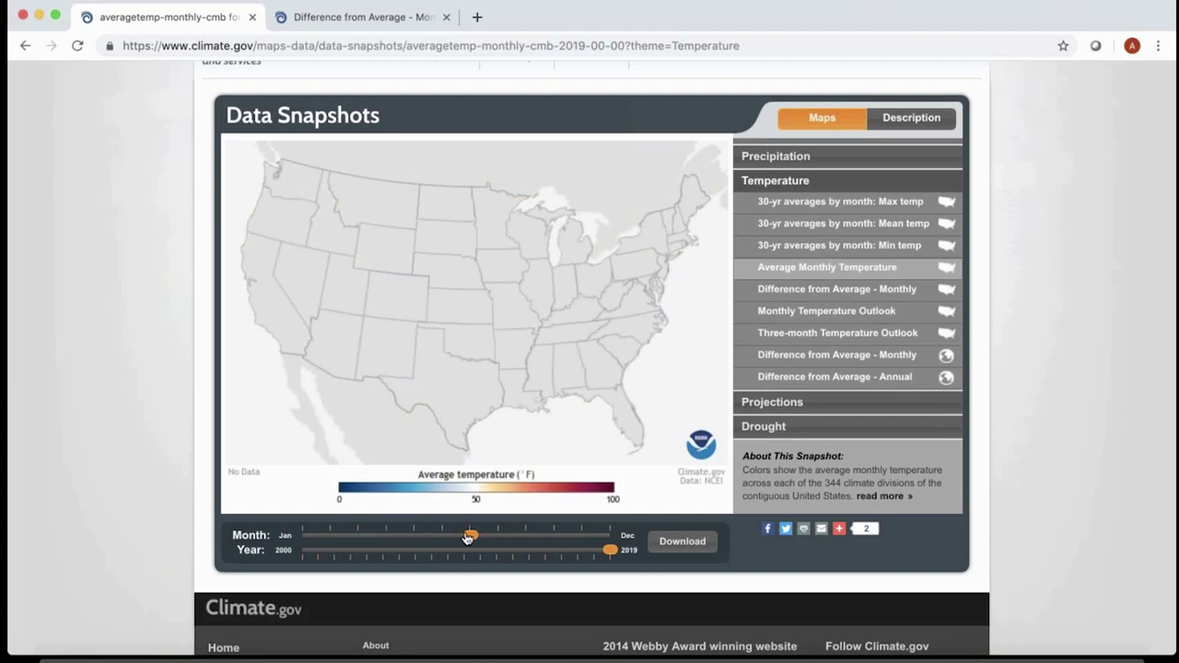
left_click_drag(468, 538, 497, 537)
left_click(557, 551)
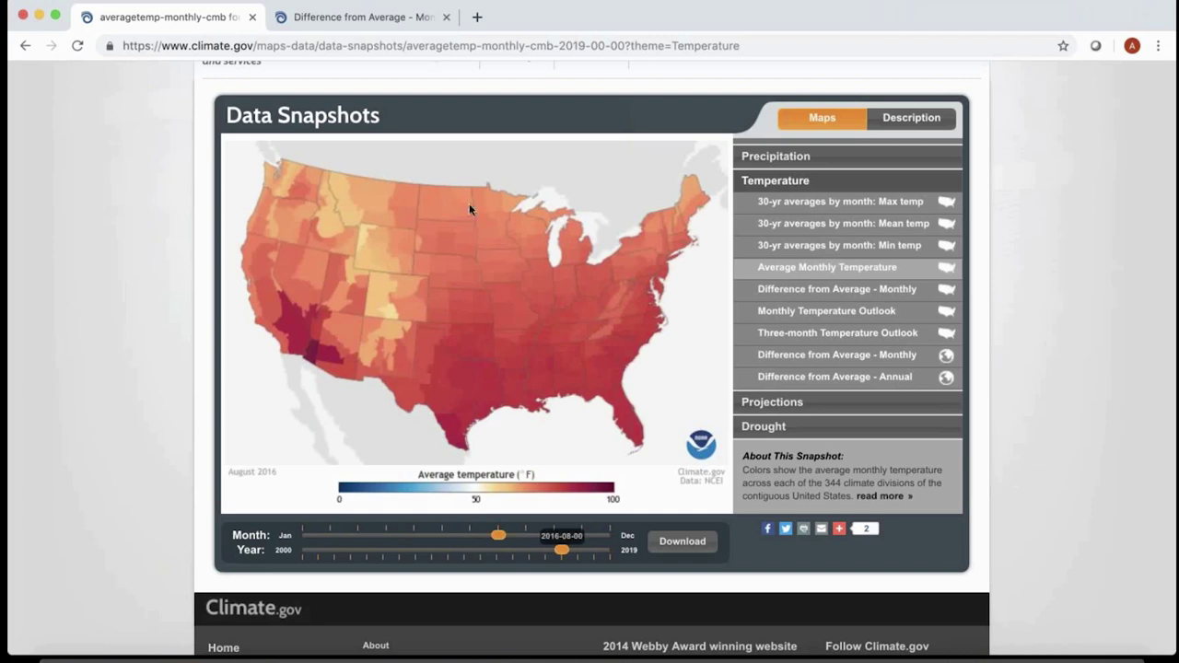
Step: View the 1981-2010 August average maps for maximum, mean and minimum temperature in turn
left_click(783, 203)
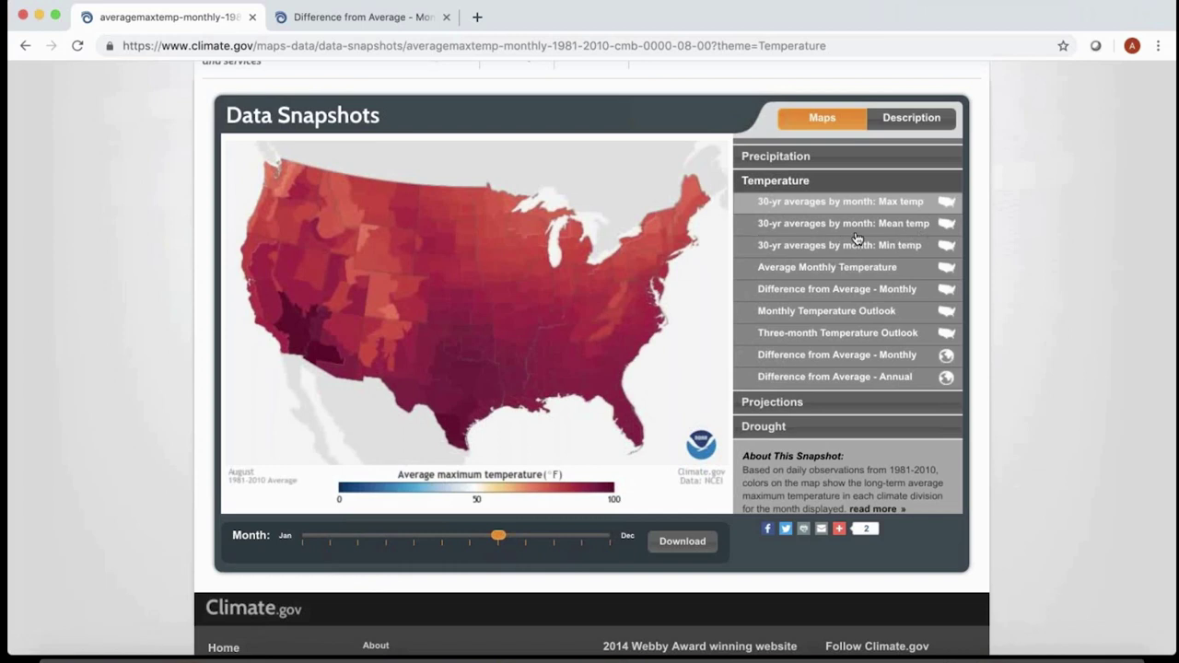
left_click(860, 224)
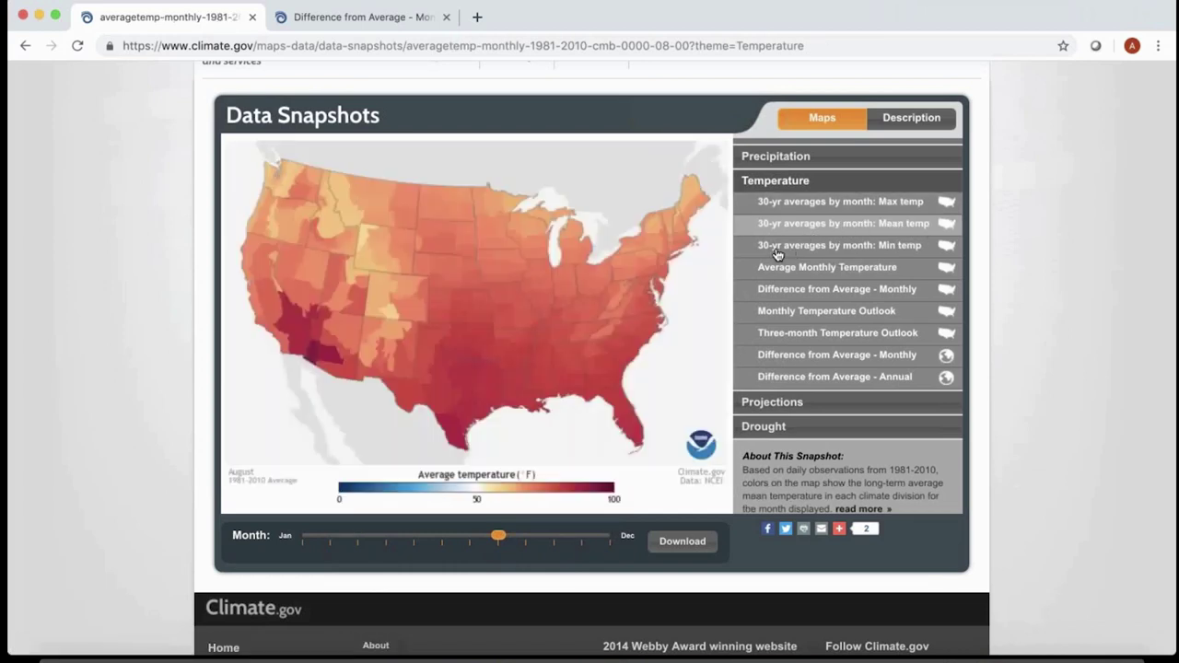
left_click(857, 250)
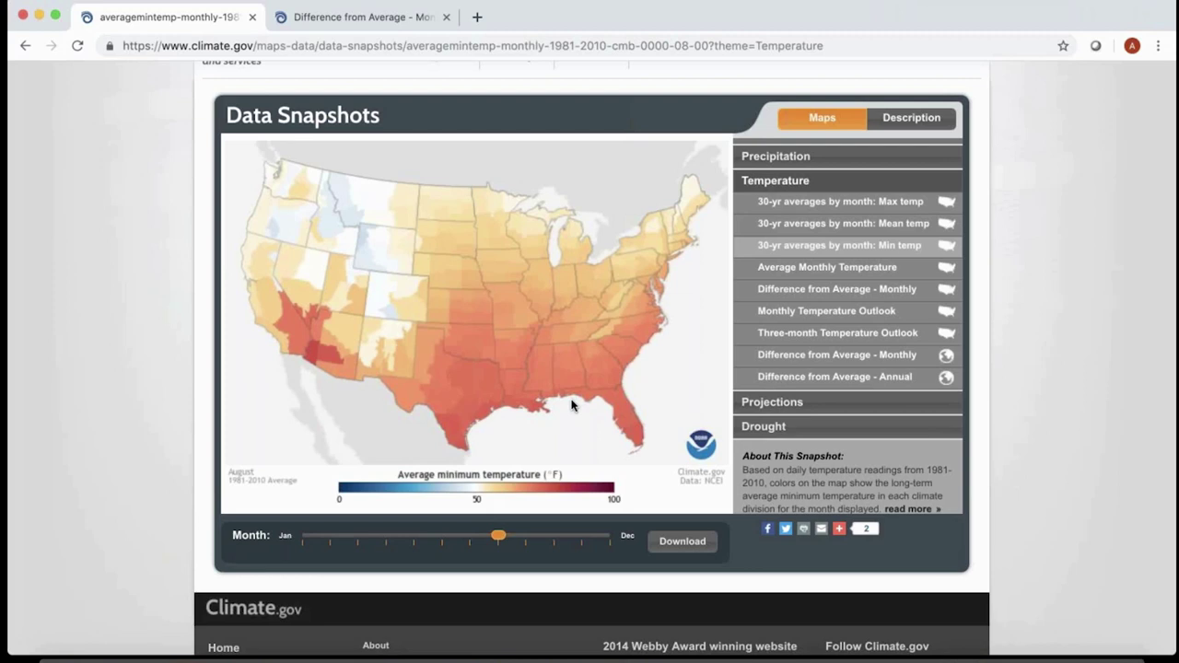
Step: Show the US Average Monthly Temperature map, followed by the monthly Difference from Average temperature map, for August 2000
left_click(777, 272)
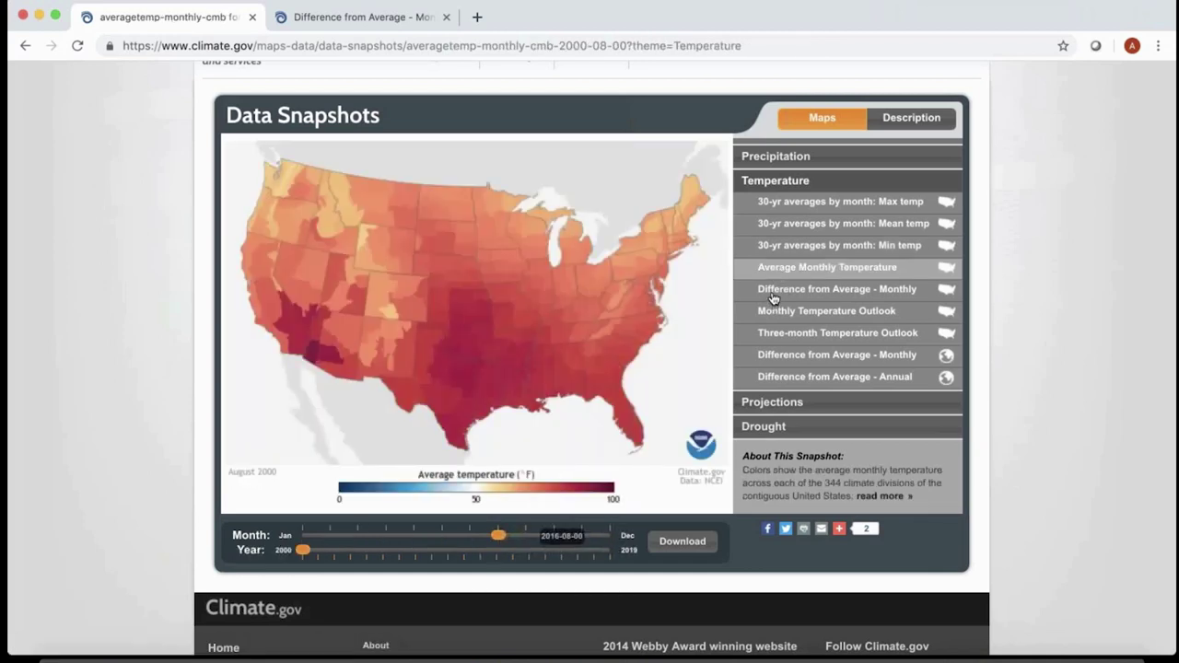
left_click(773, 291)
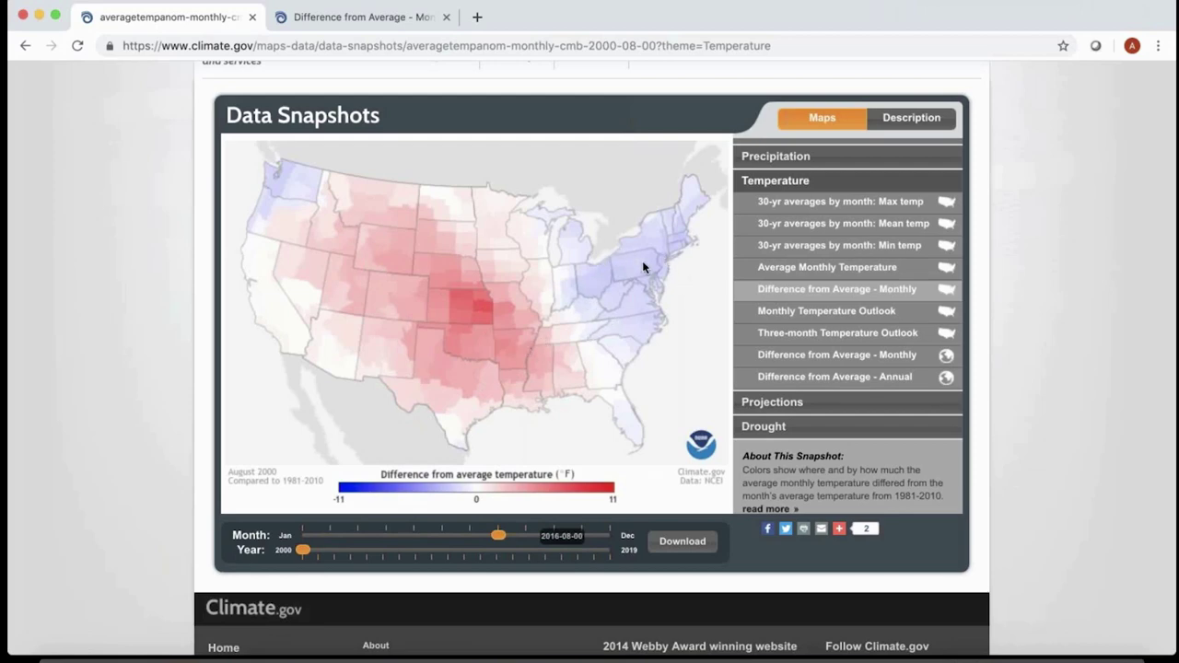
Step: Leave the full-screen views, switch from PowerPoint back to Chrome, and reposition the browser window over the presentation
key("ctrl+super+f")
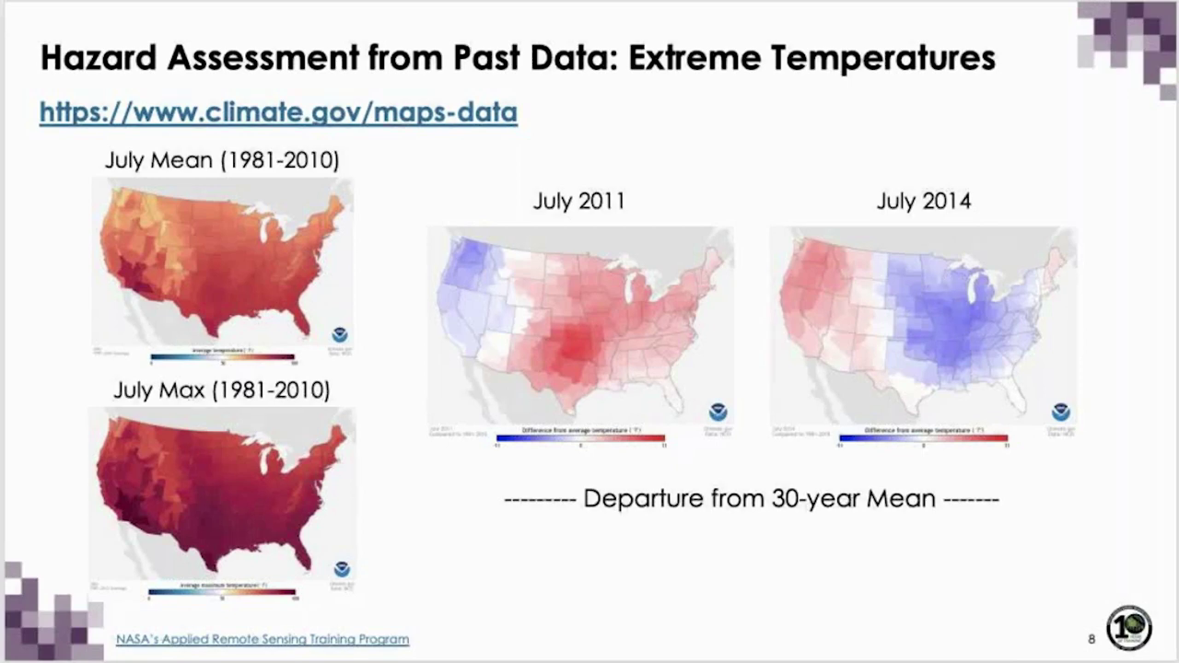
key("Escape")
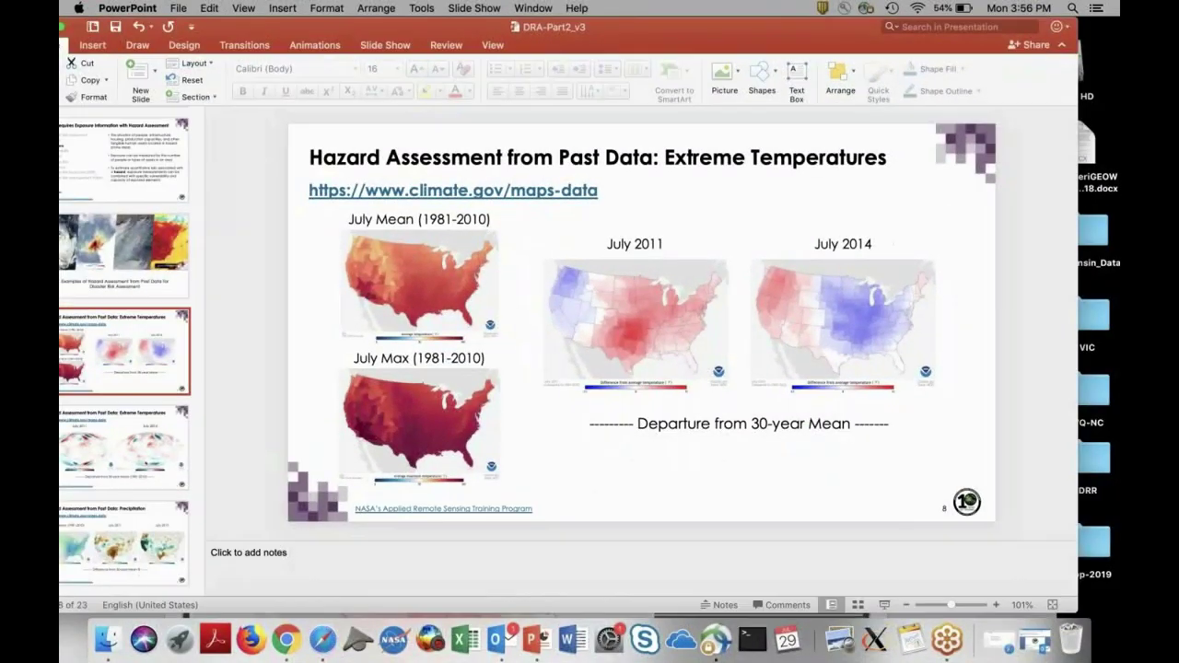
left_click(286, 650)
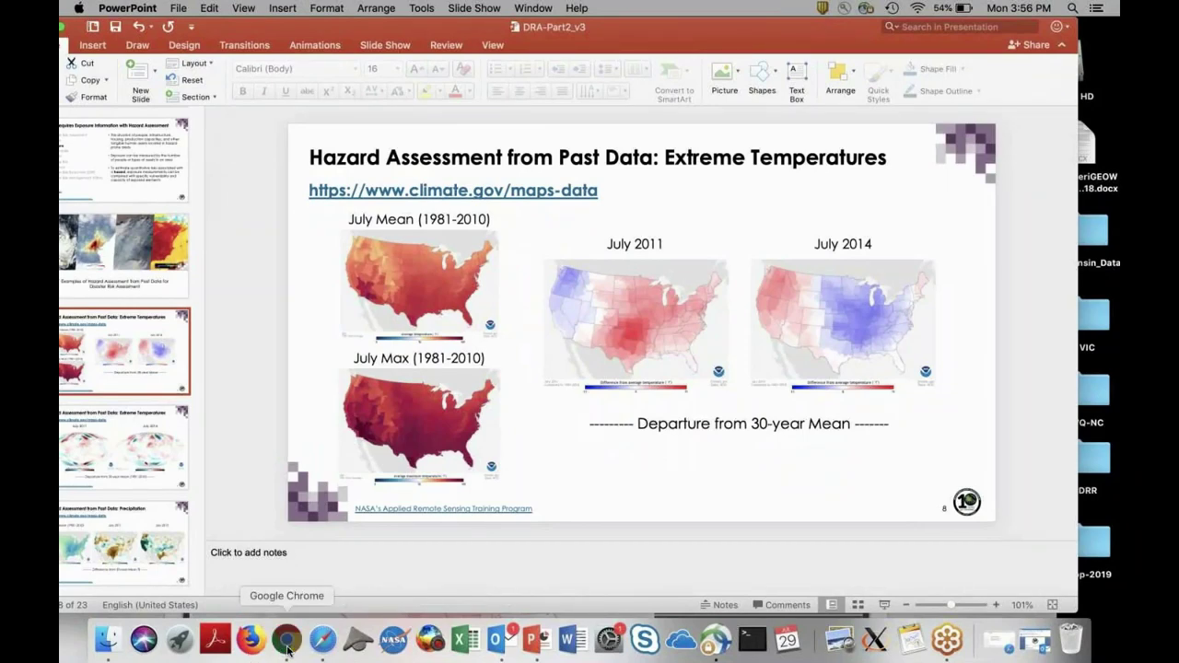
left_click_drag(531, 275, 588, 64)
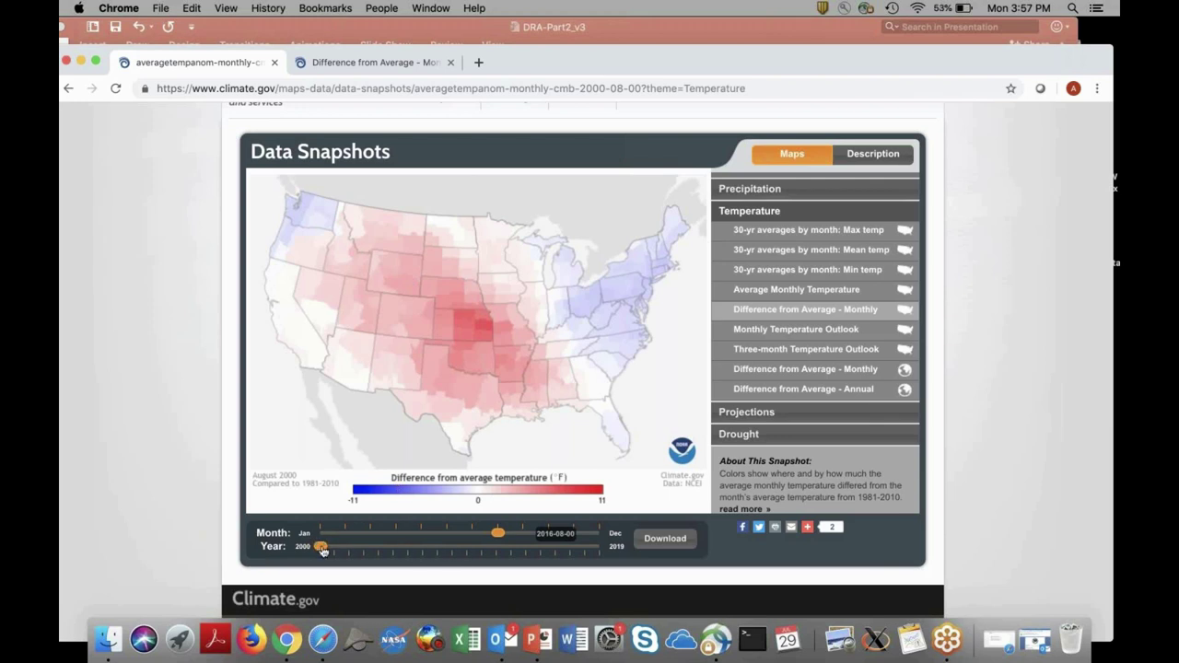
Step: Set the monthly temperature Difference from Average map to July 2013
left_click_drag(321, 547, 408, 547)
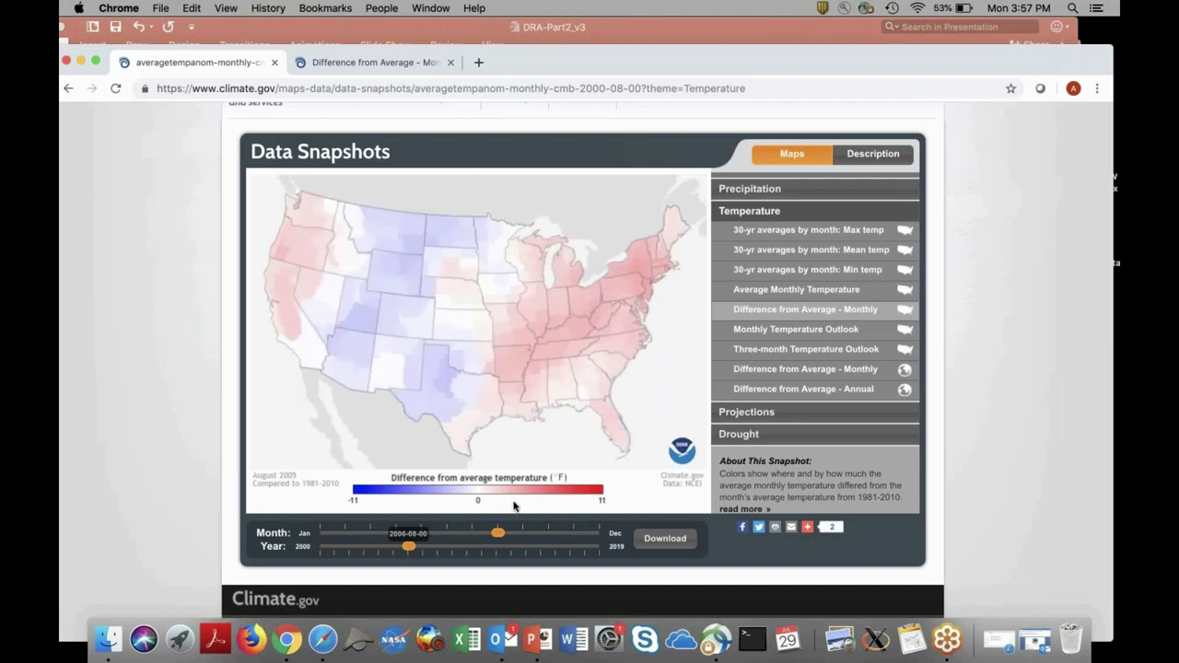
left_click(511, 547)
left_click_drag(498, 532, 473, 533)
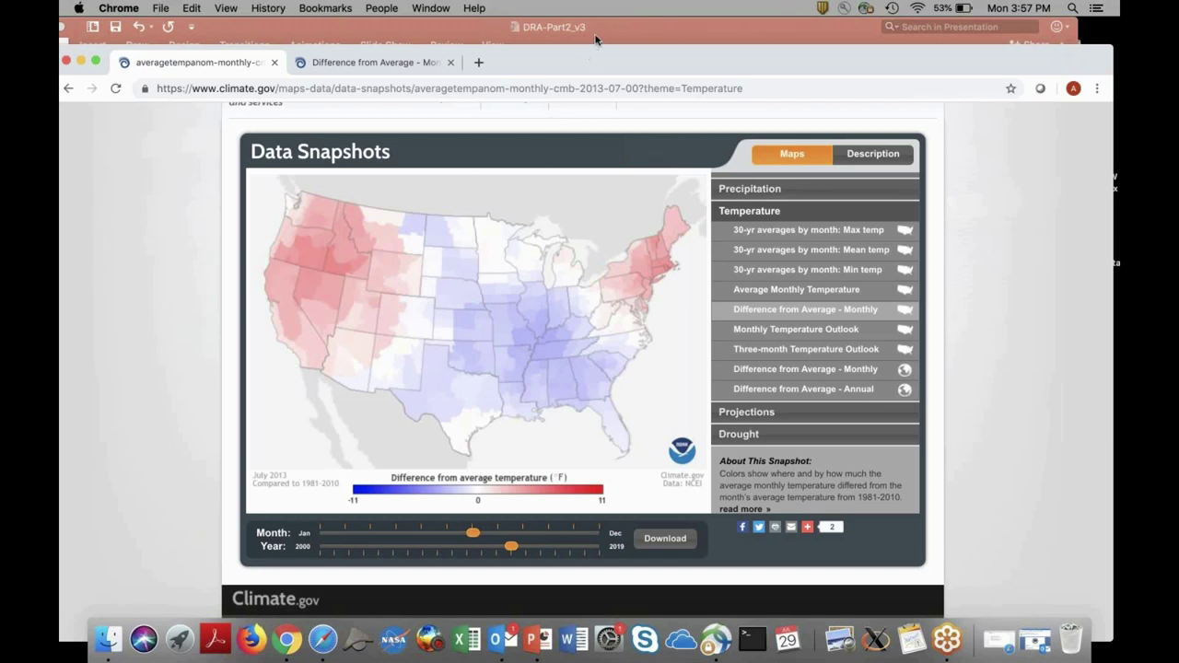
Step: Open the 30-year average precipitation map and change its month to August
left_click(747, 192)
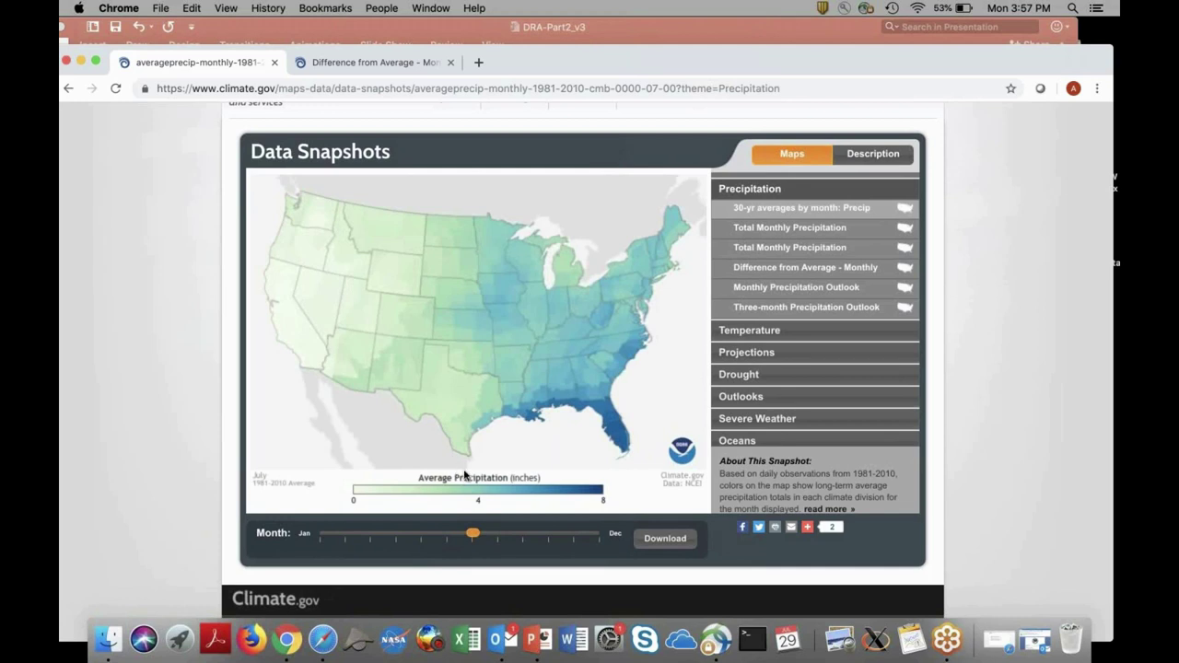
left_click(447, 534)
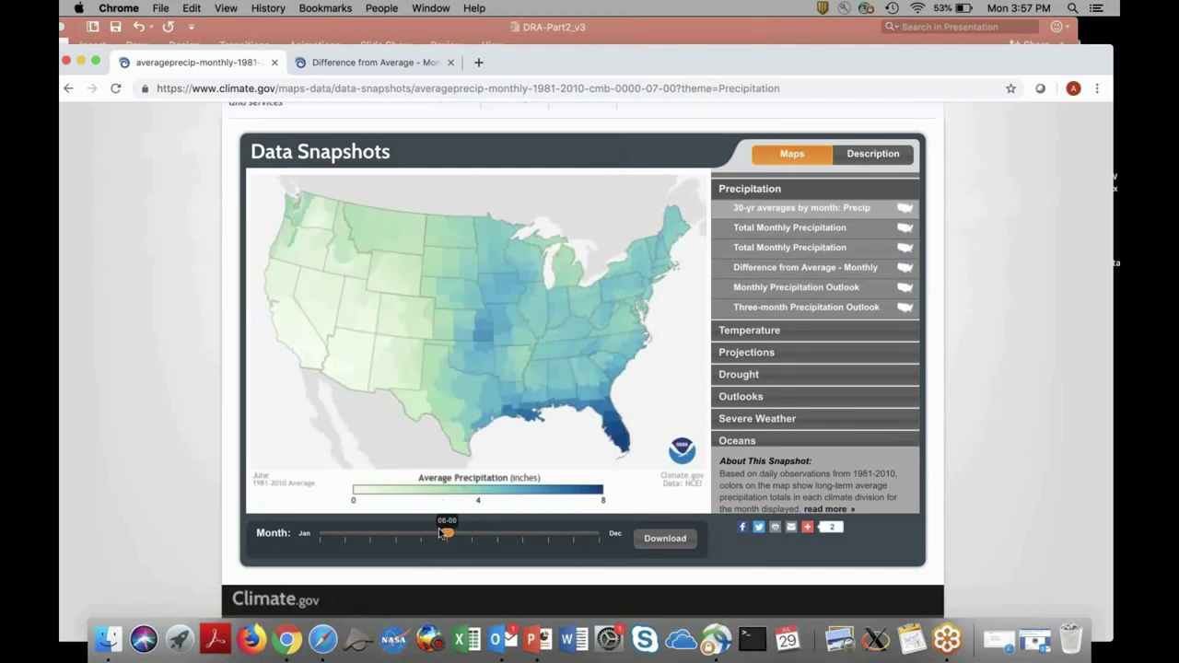
left_click(429, 532)
left_click_drag(429, 532, 490, 534)
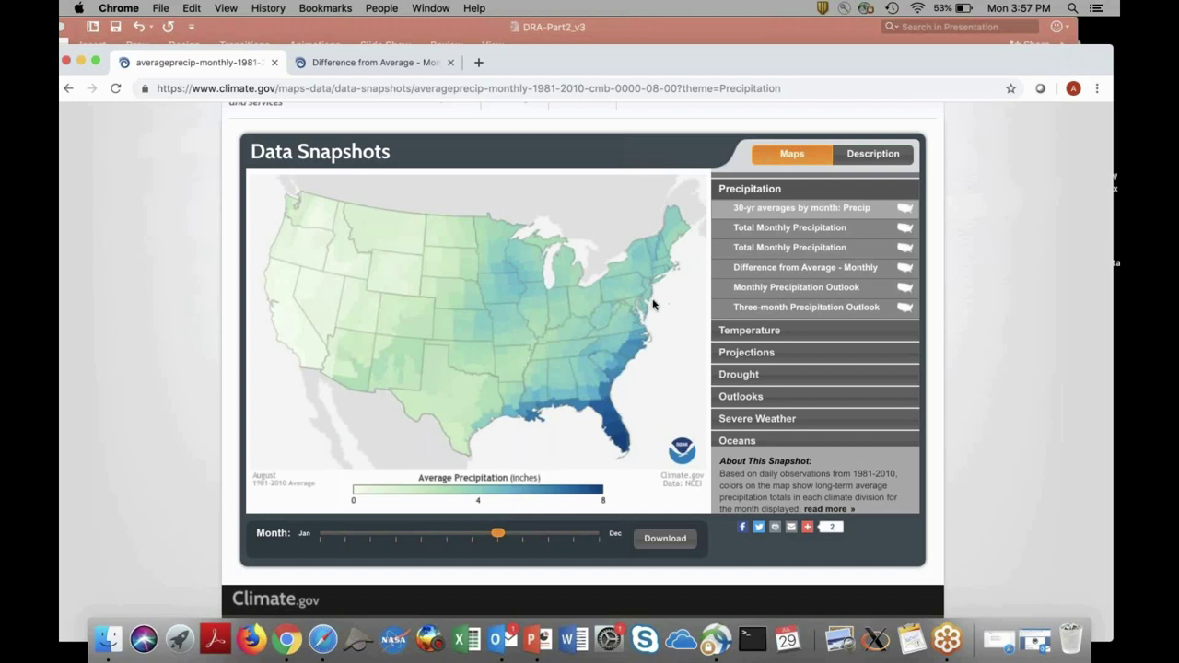
Step: Open the monthly precipitation Difference from Average map and step through August 2003, 2004 and 2008
left_click(766, 271)
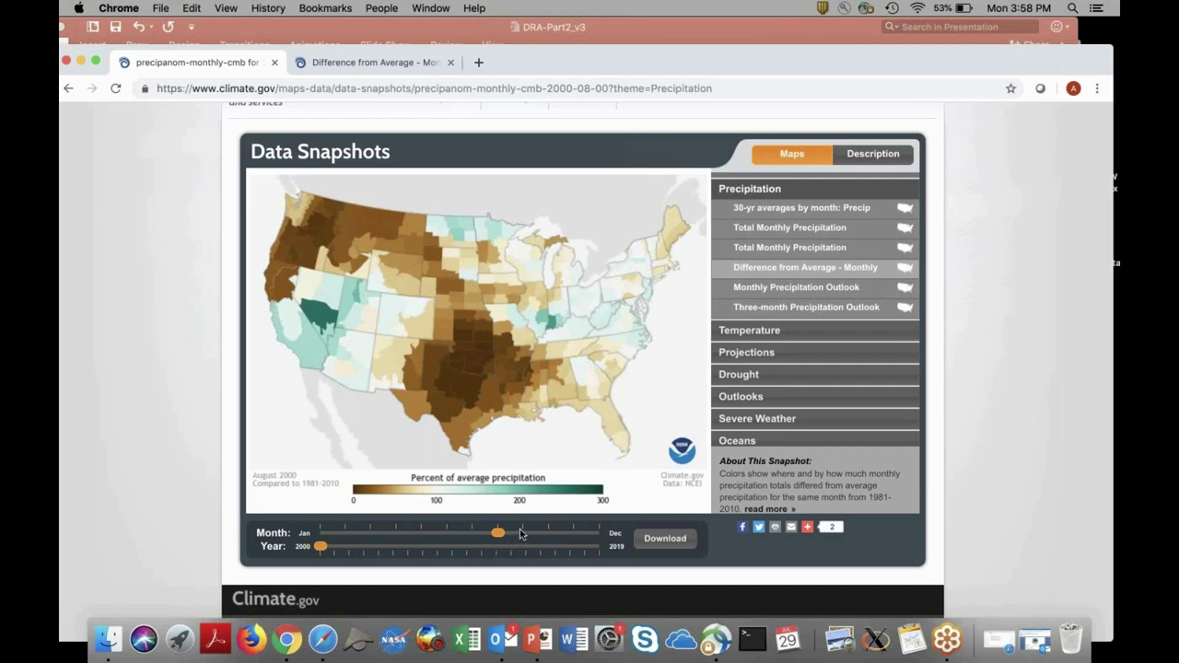
left_click_drag(320, 546, 365, 546)
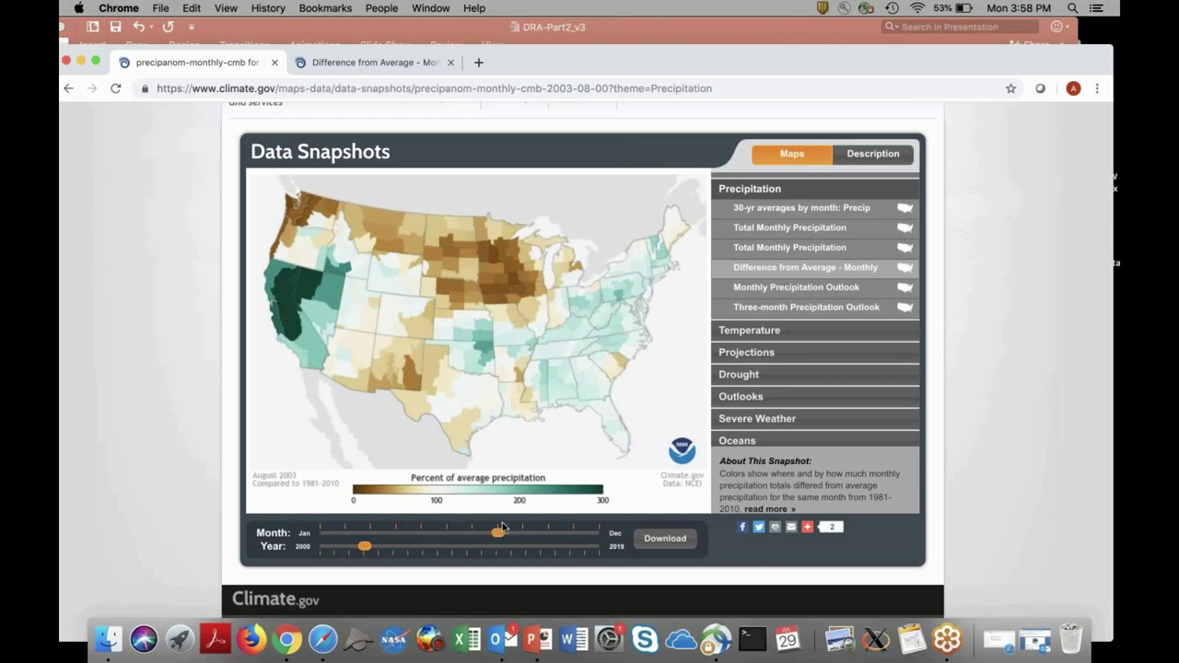
left_click_drag(366, 548, 379, 547)
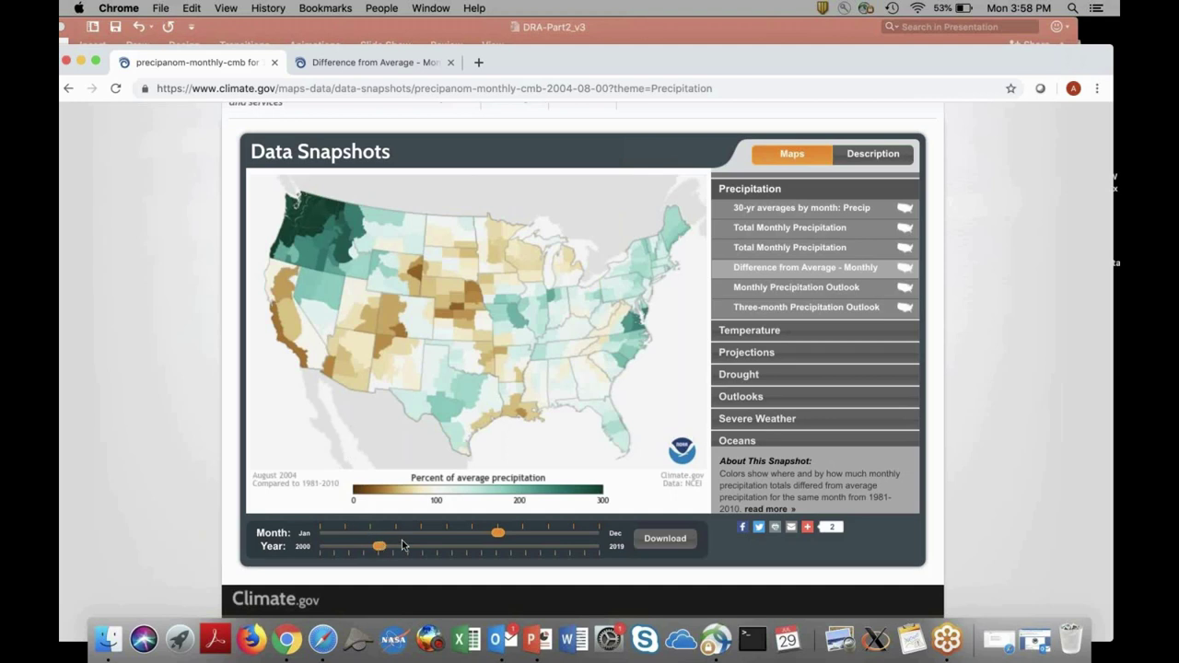
left_click_drag(382, 550, 437, 547)
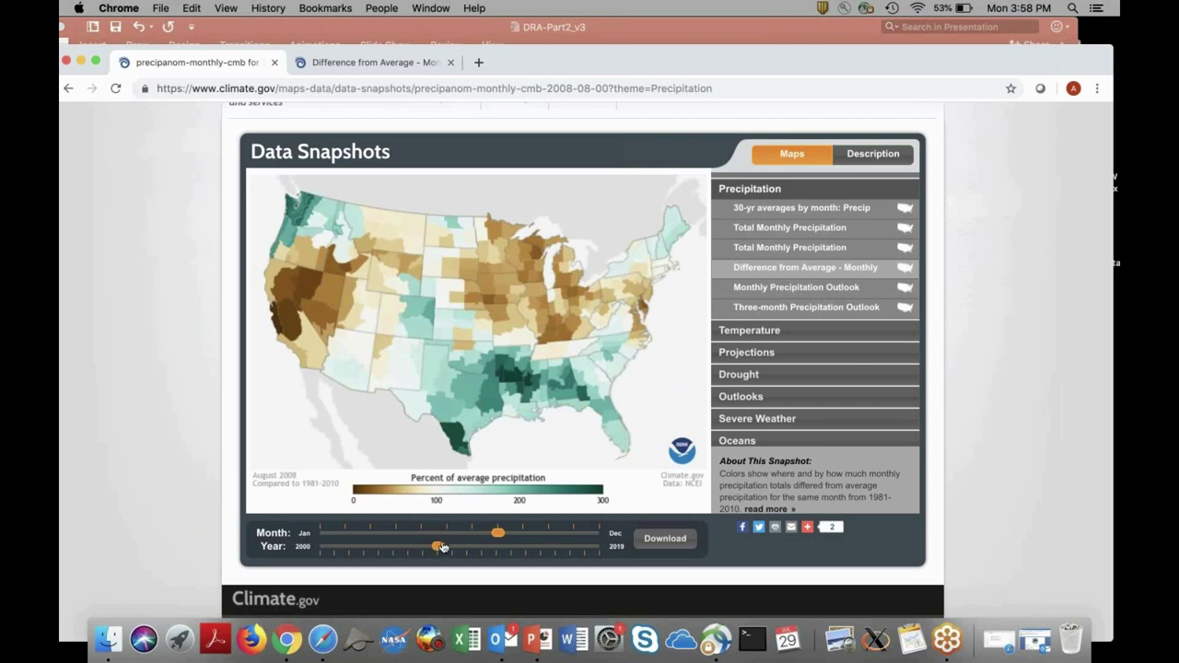
Step: Switch to the PowerPoint presentation and advance to slide 9 with the global July 2011 and July 2014 maps
left_click(638, 35)
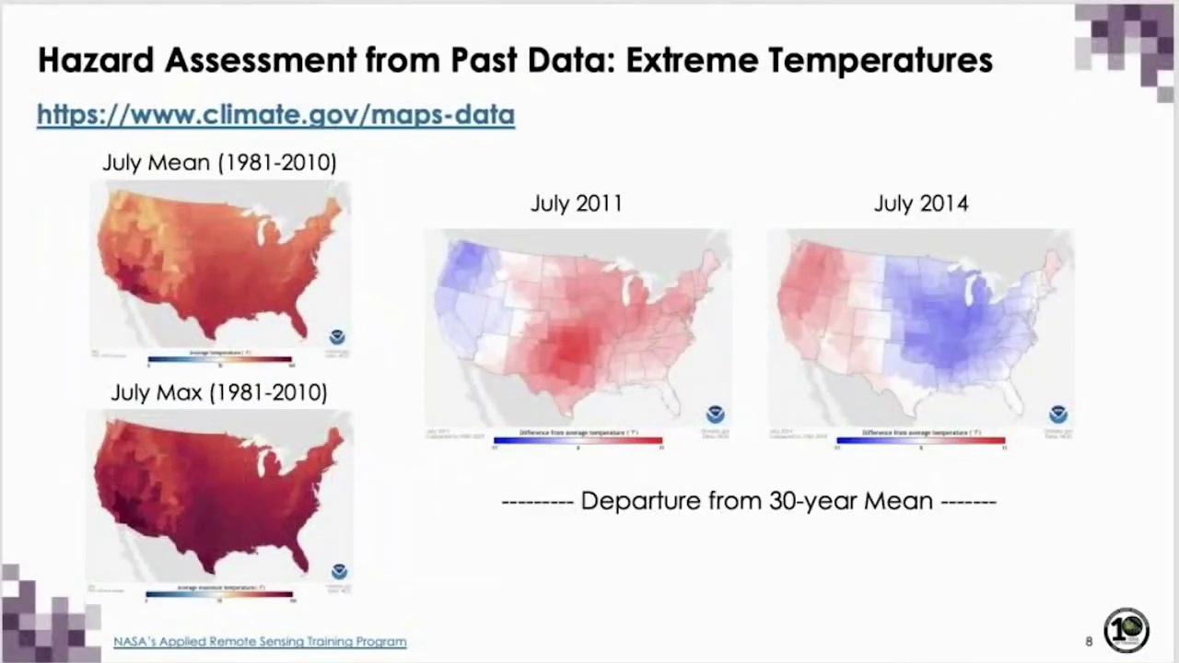
key("Right")
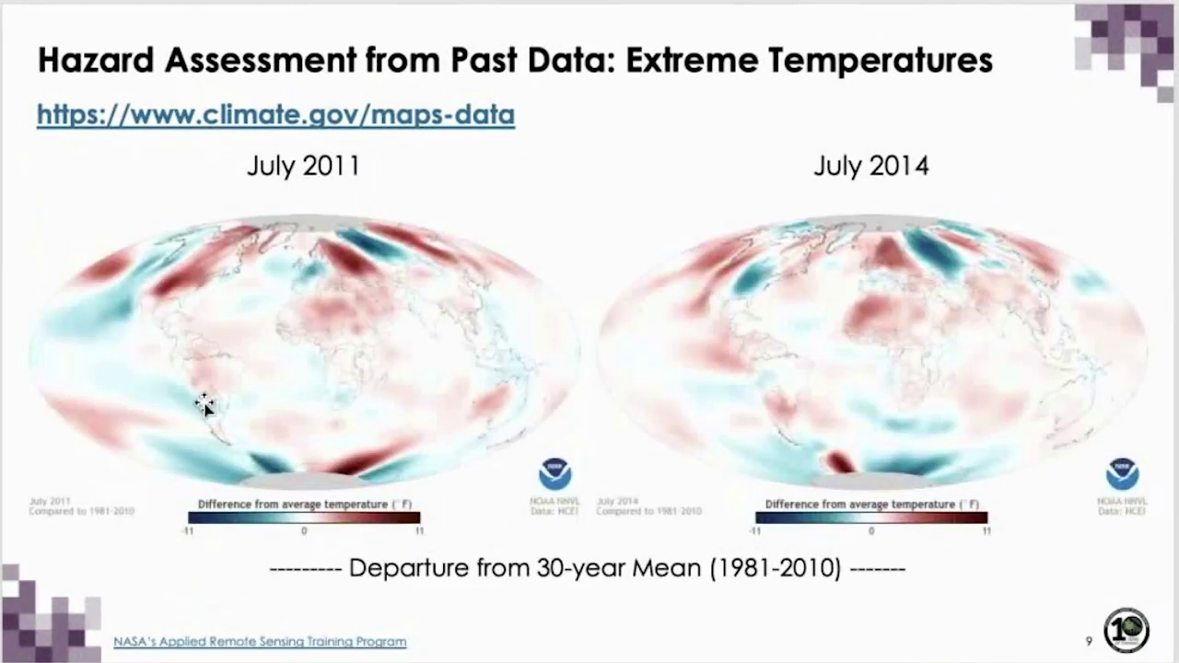
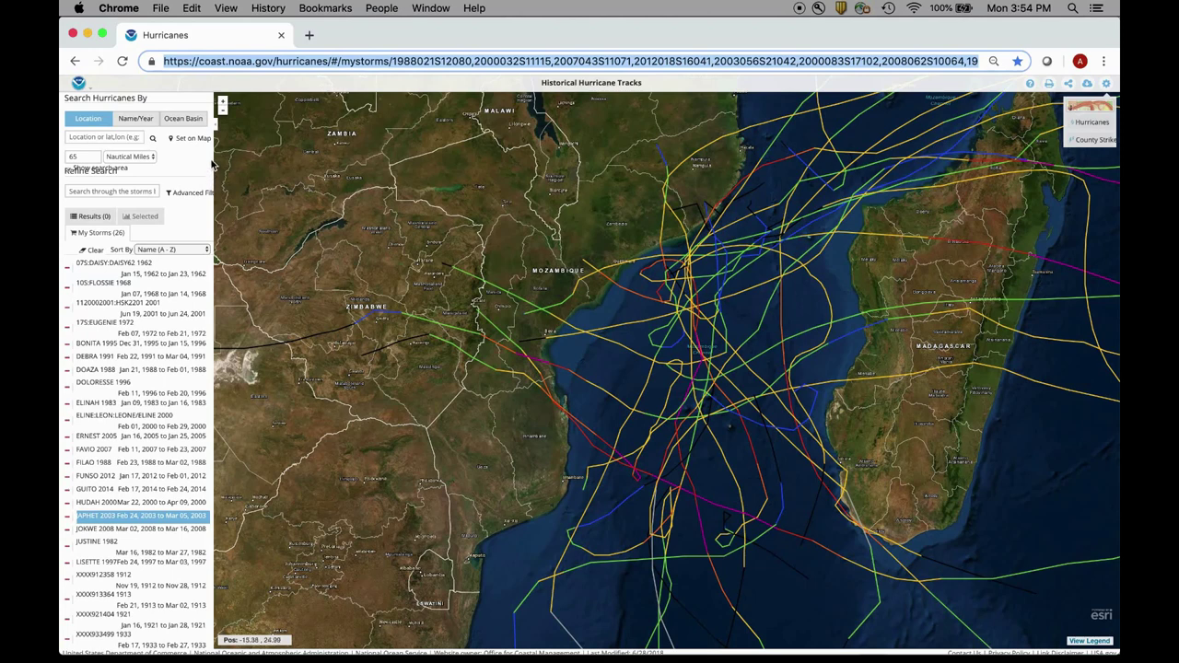
Step: Sort the saved storms by descending year and highlight the GUITO 2014 track on the map
left_click(212, 164)
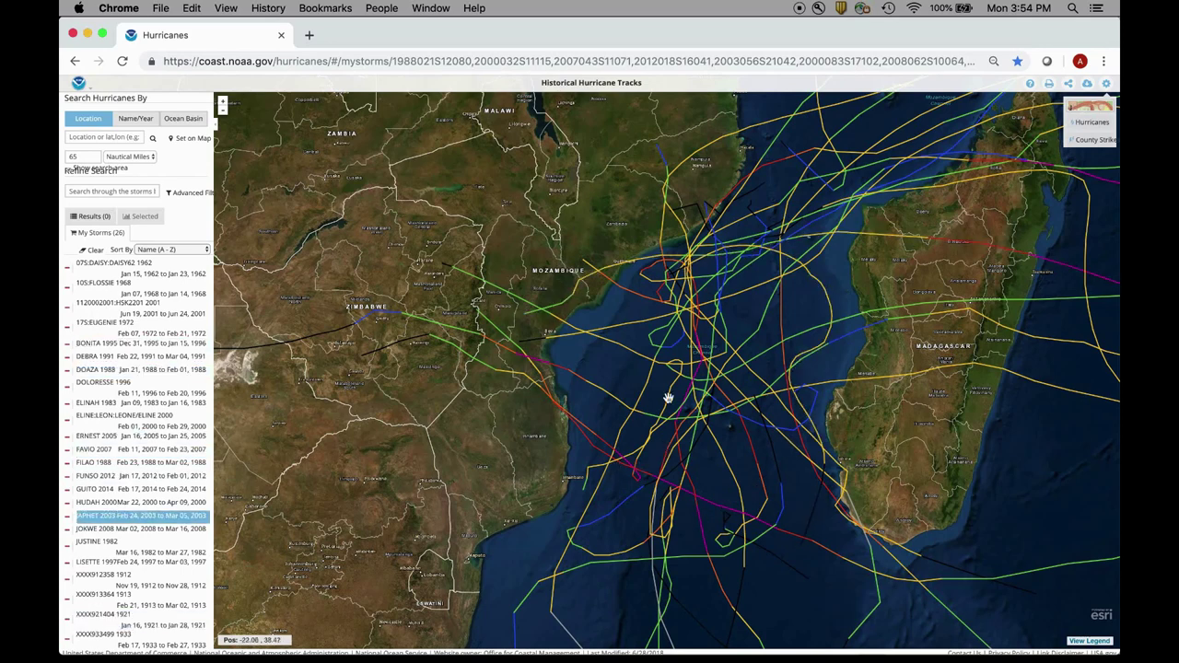
left_click(180, 249)
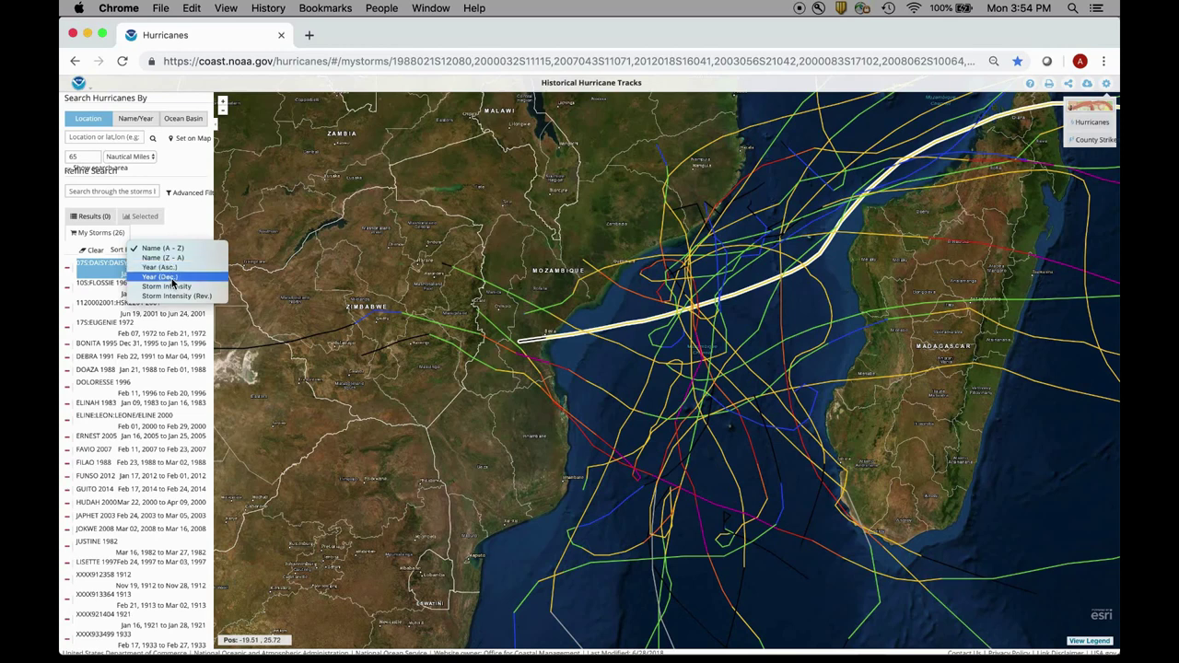
left_click(171, 278)
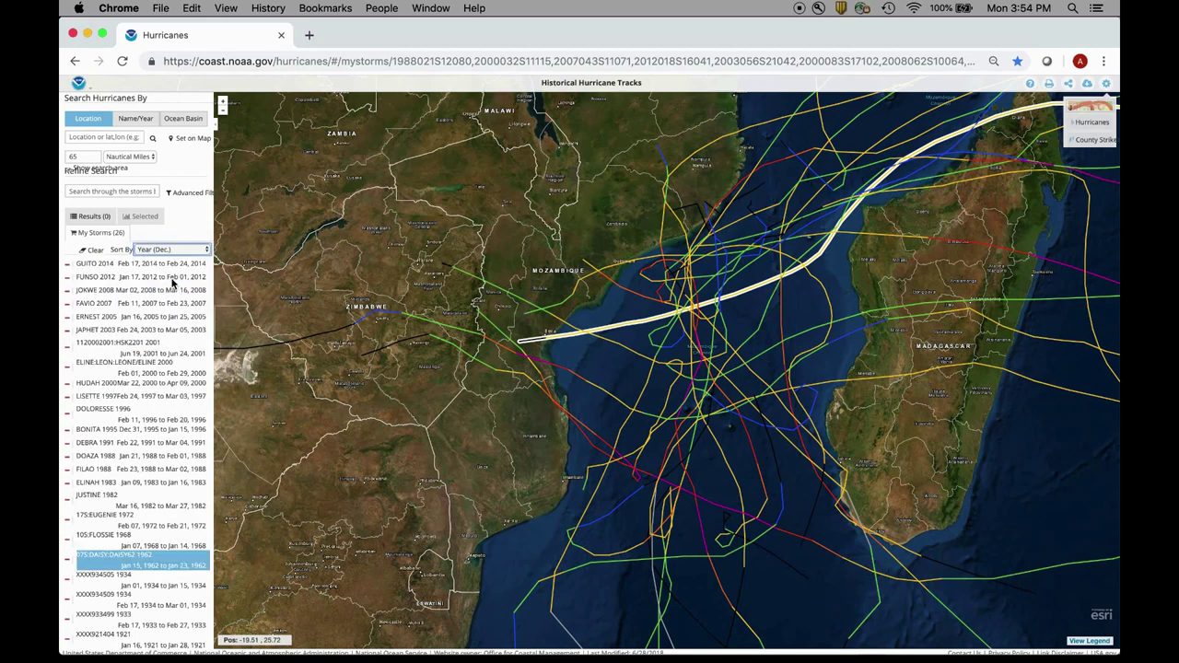
left_click(189, 264)
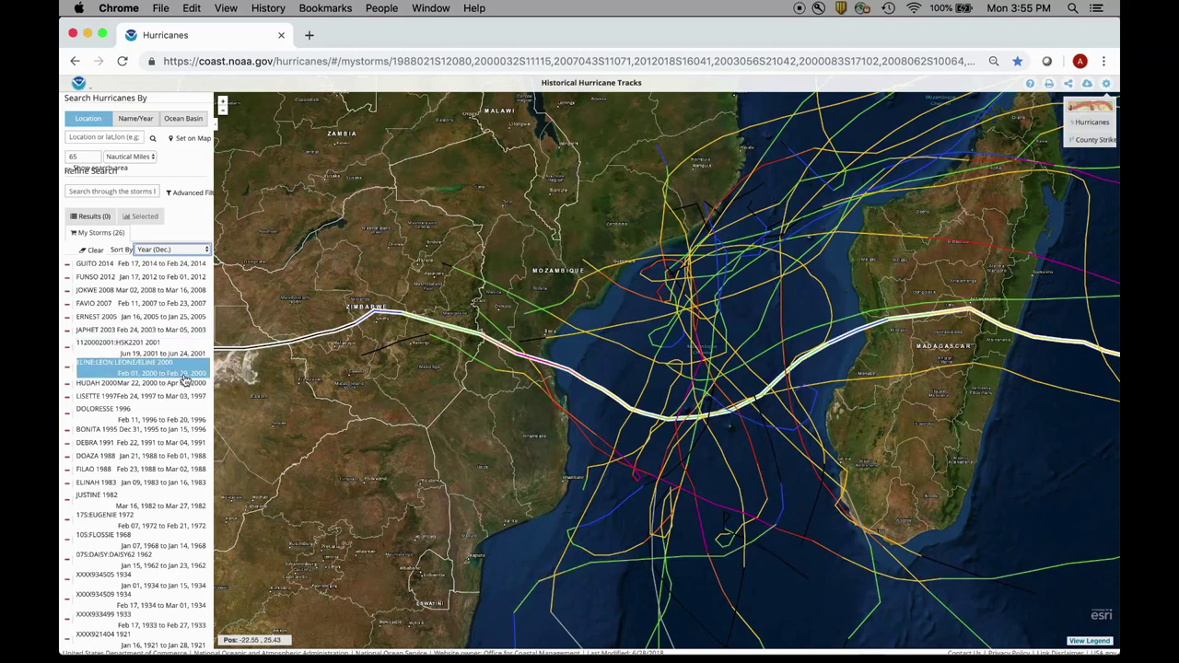
Step: Open the advanced hurricane filters to review the category, pressure, timeframe and climate options
left_click(189, 193)
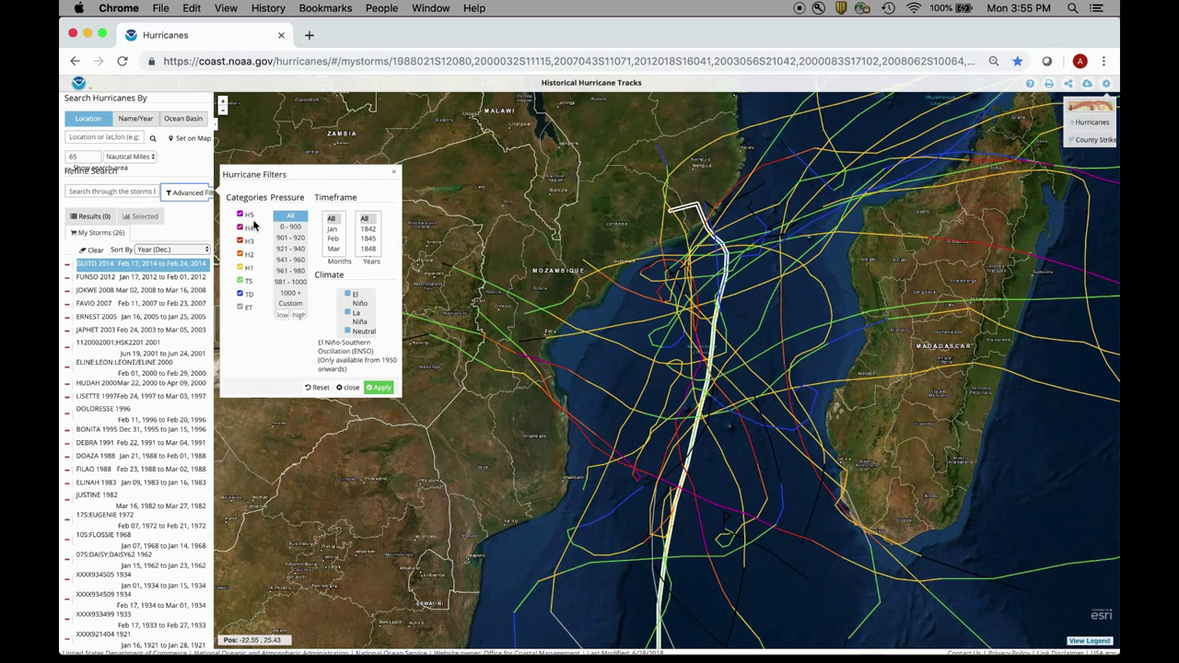
right_click(185, 267)
left_click(167, 269)
Step: Switch to the DRA-Cyclones document in Word and shift its window to uncover part of the hurricane map
mouse_move(248, 661)
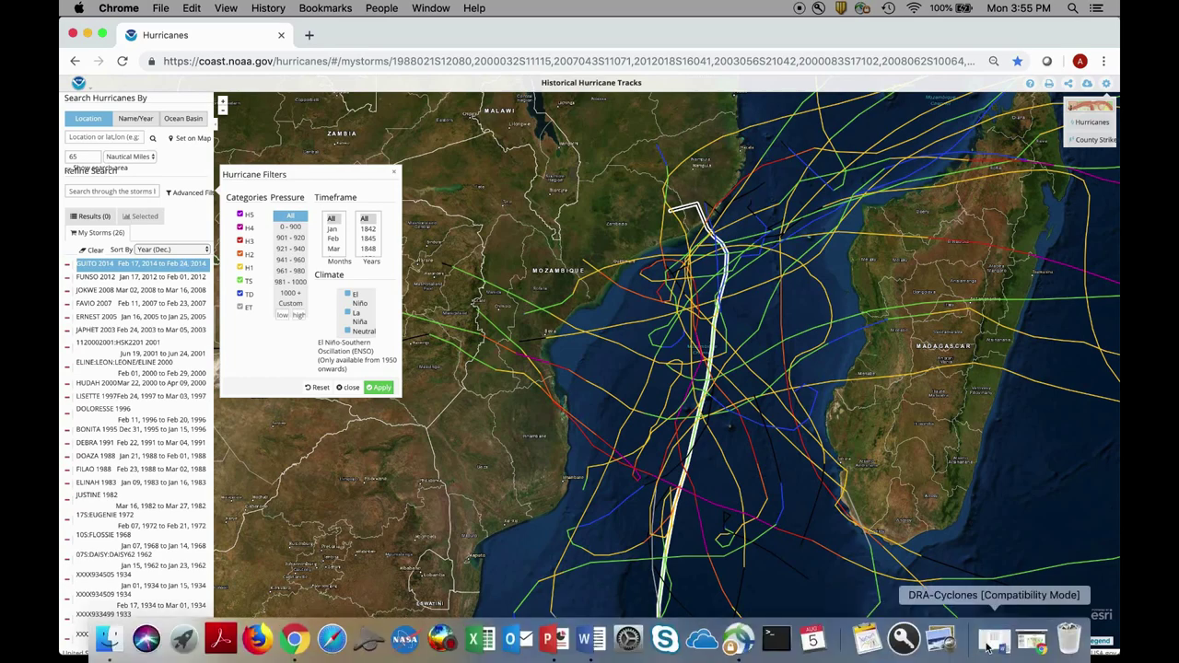
left_click(1001, 650)
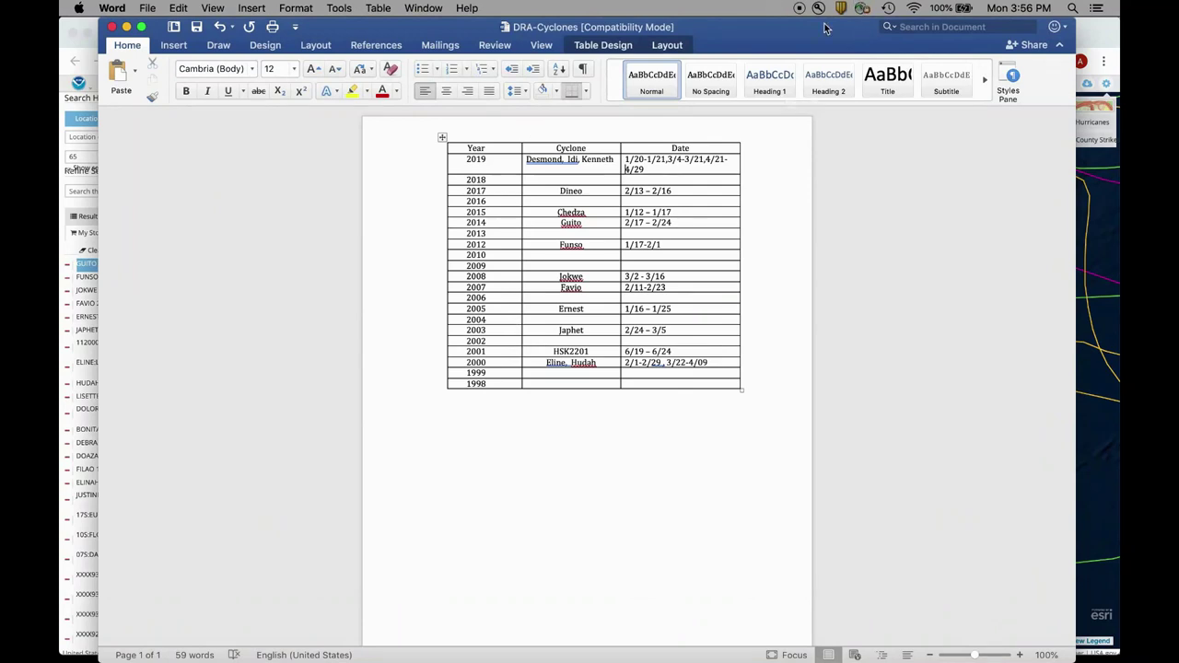
left_click_drag(820, 37, 787, 37)
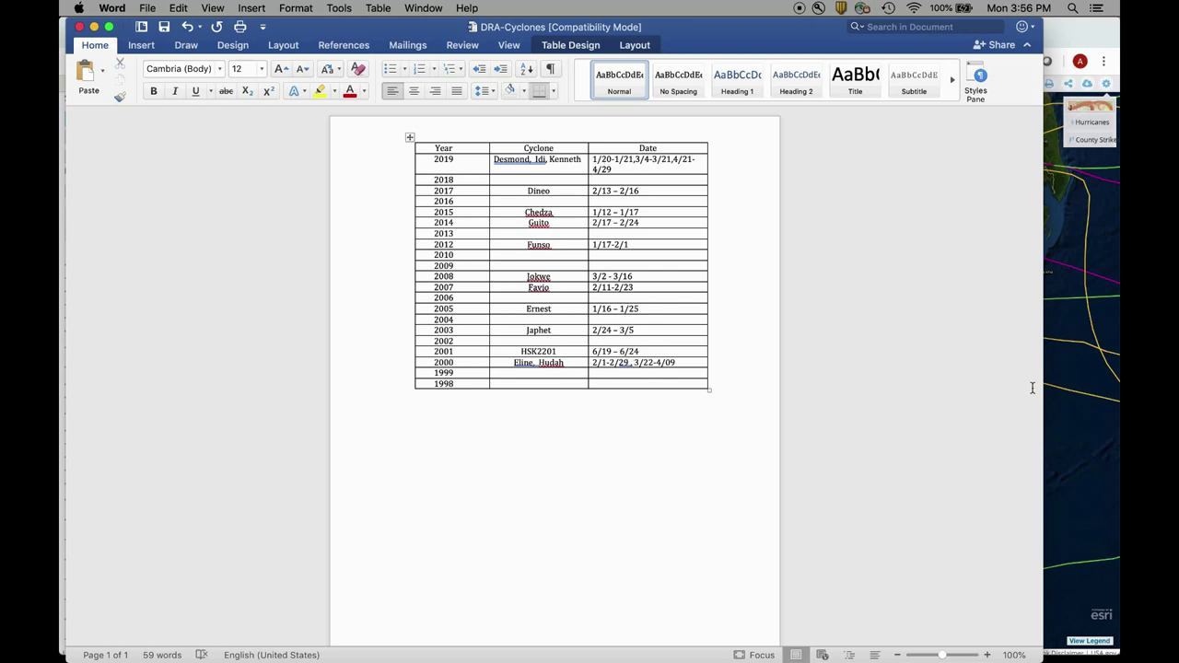
Step: Bring the hurricane tracks in Chrome forward, lower that window, and return to the 2019 date cell in the DRA-Cyclones table
left_click(1085, 424)
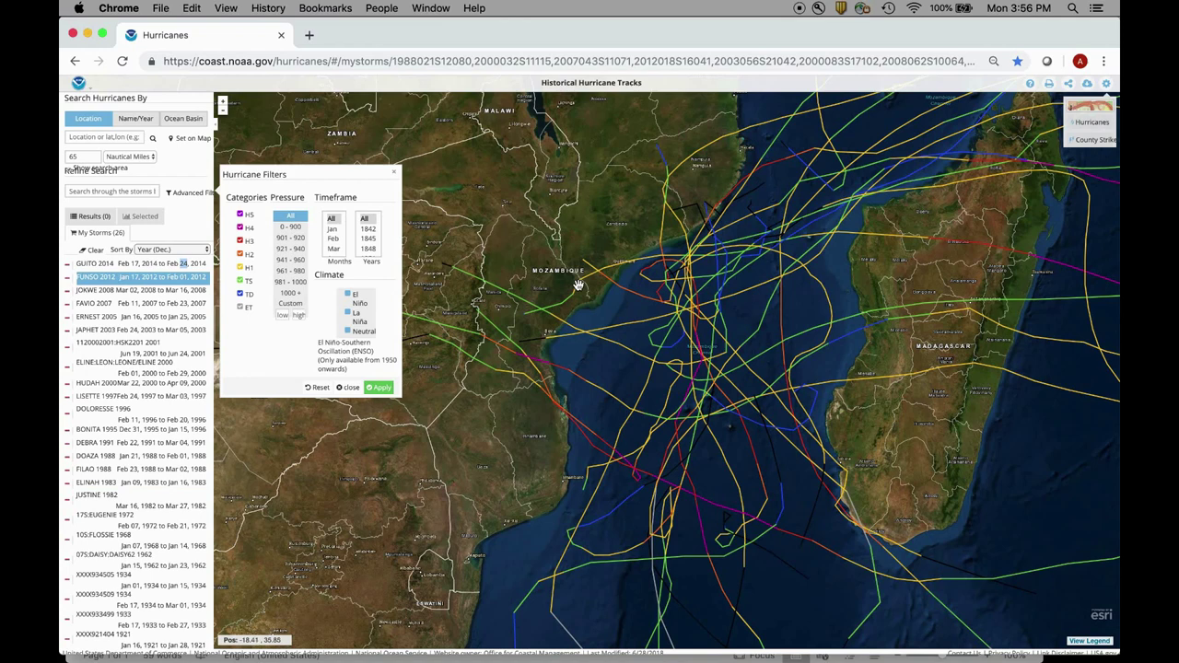
left_click_drag(709, 34, 709, 104)
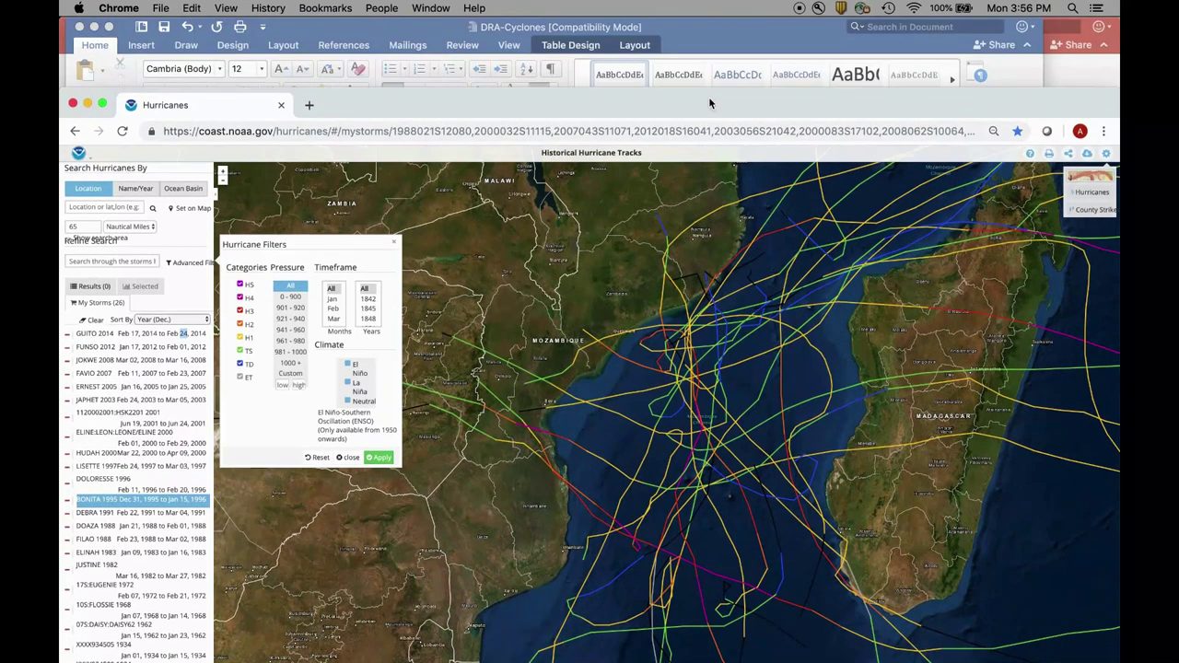
left_click(998, 69)
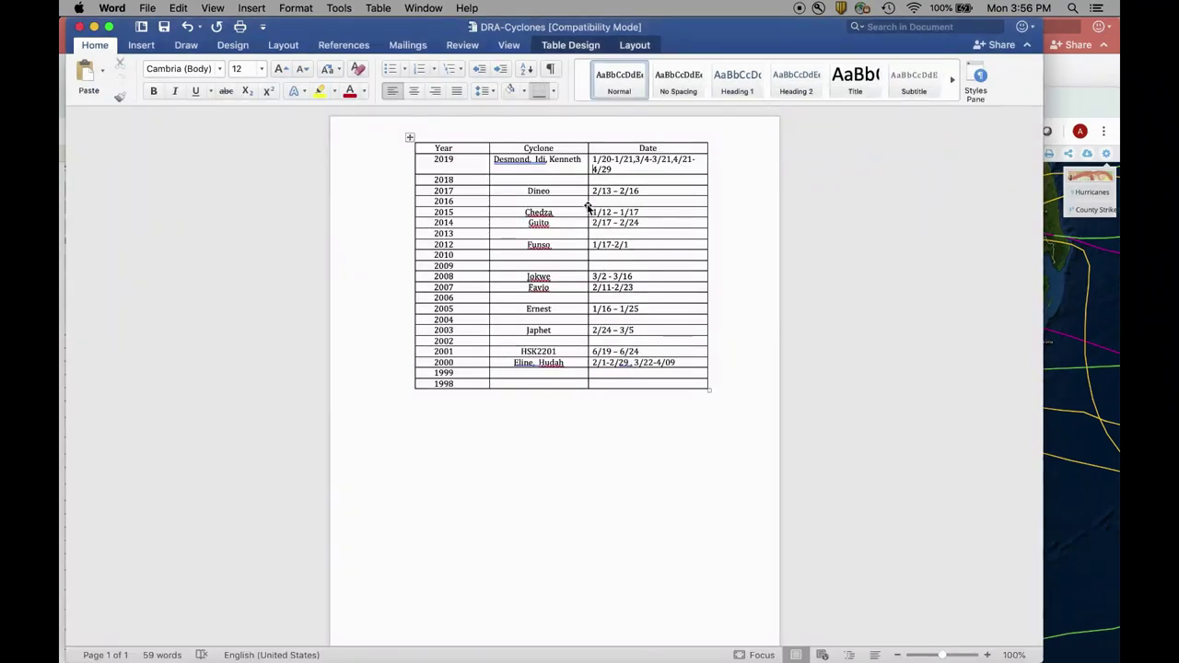
left_click(592, 169)
mouse_move(763, 650)
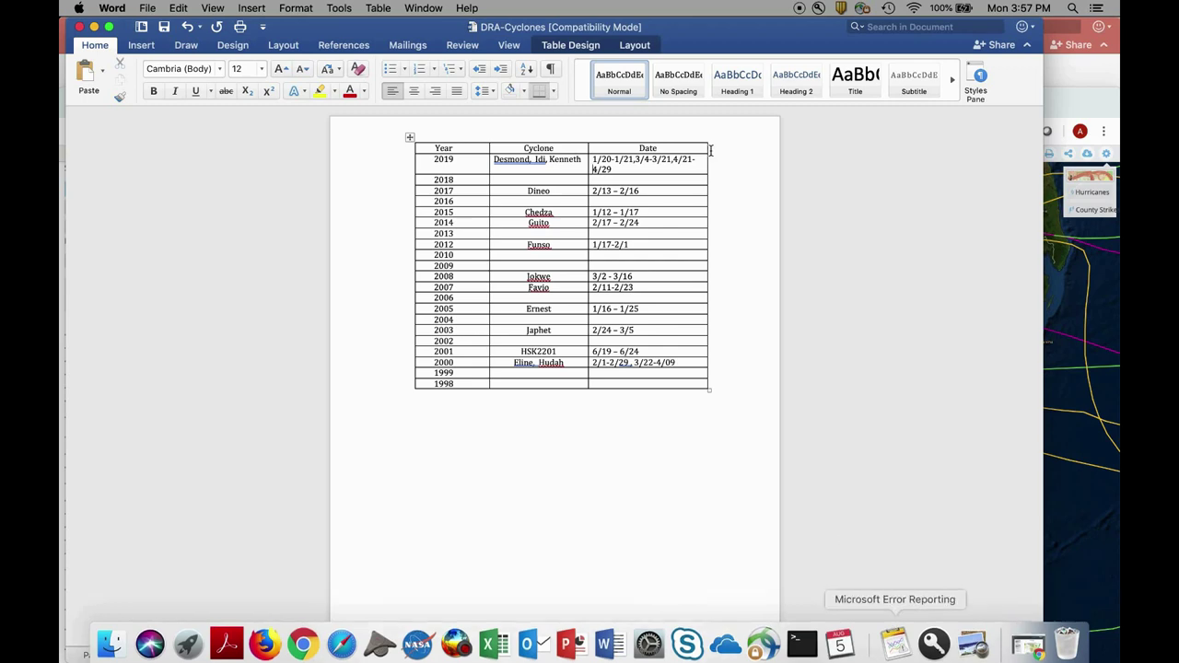
Step: Put away the Word, PowerPoint and hurricane tracks windows, and bring the Giovanni data selection page in Chrome into full view
left_click(93, 29)
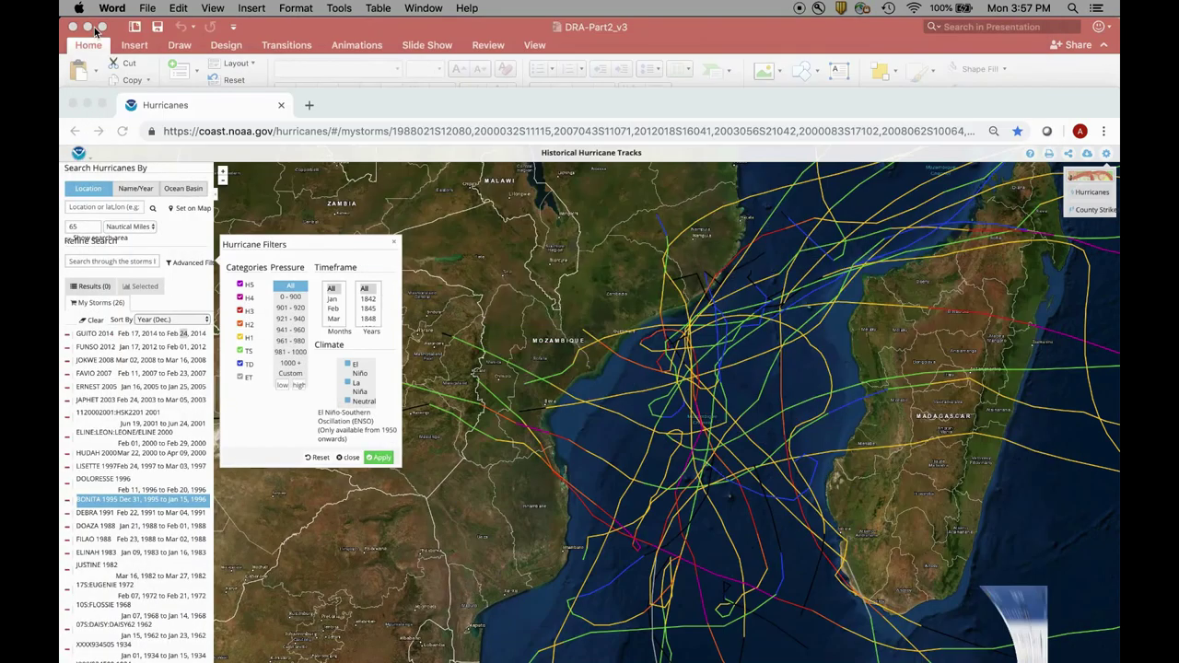
left_click_drag(304, 24, 508, 3)
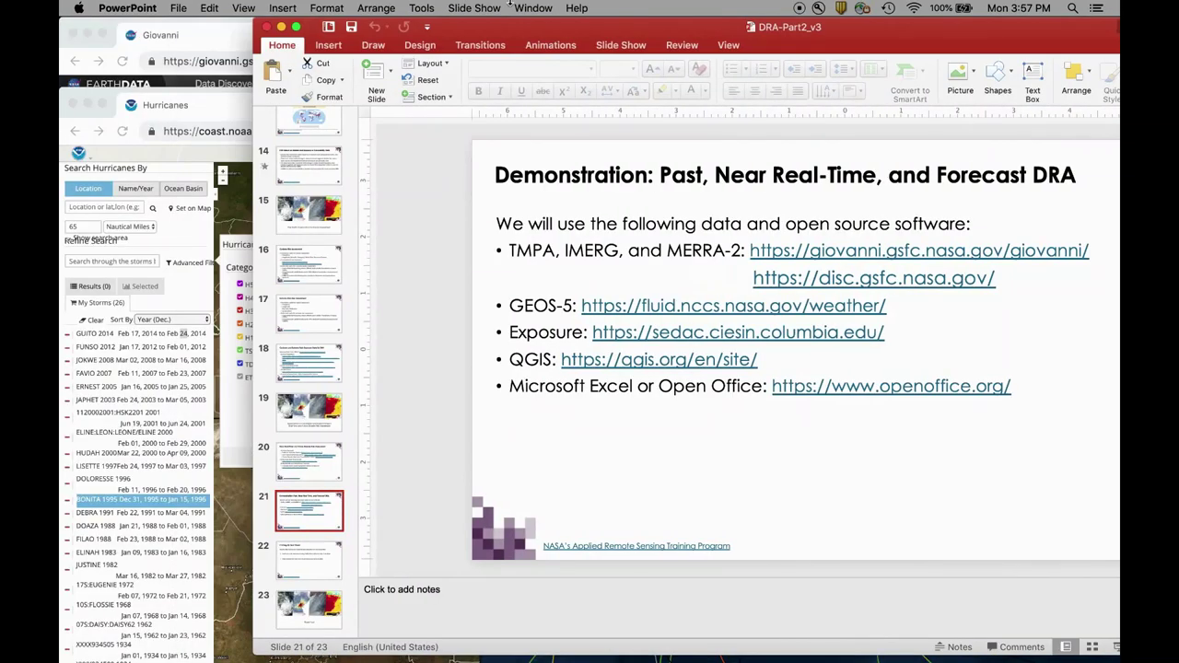
left_click(280, 27)
left_click_drag(196, 96, 391, 98)
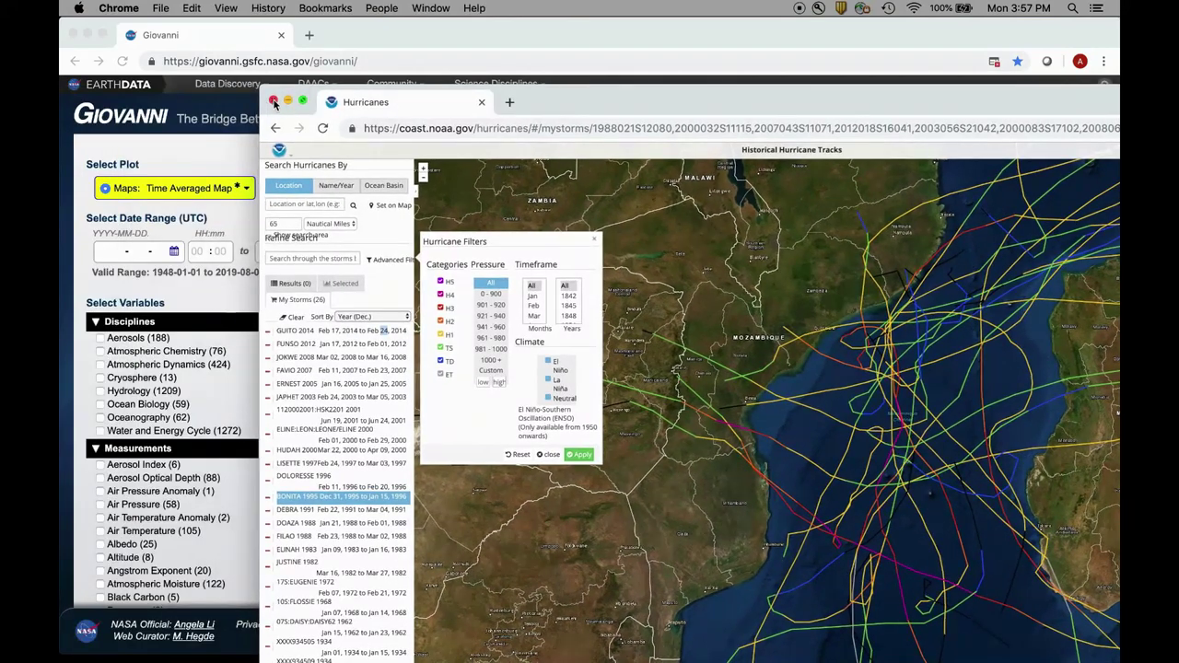
left_click(288, 101)
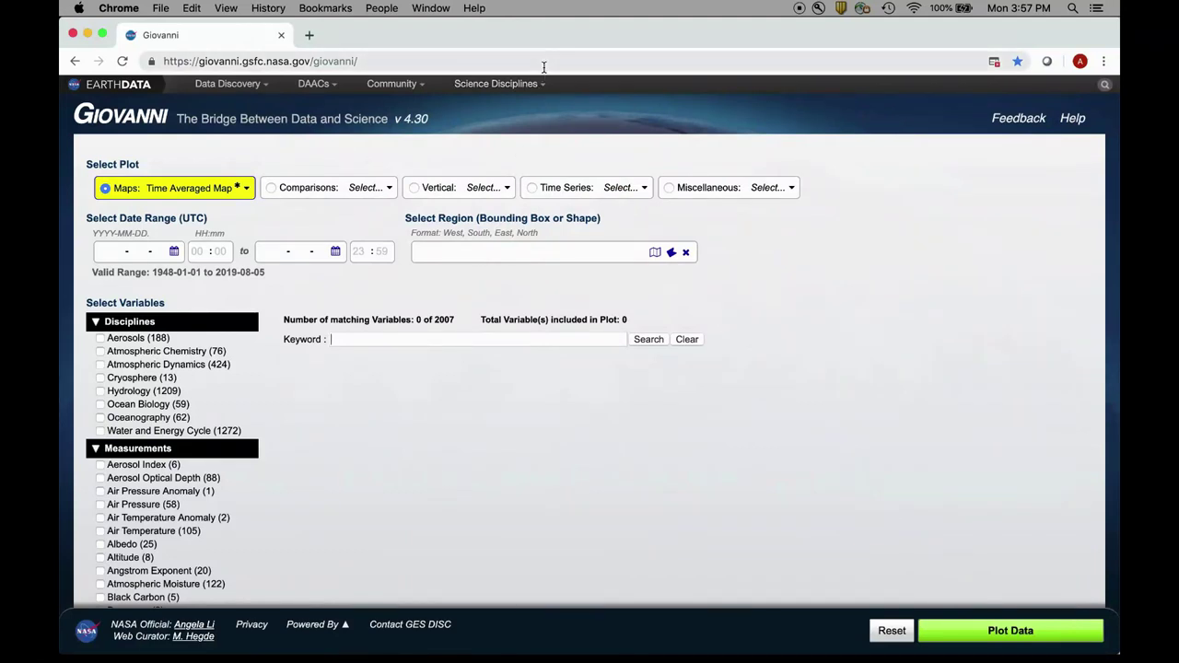
left_click_drag(544, 45, 550, 5)
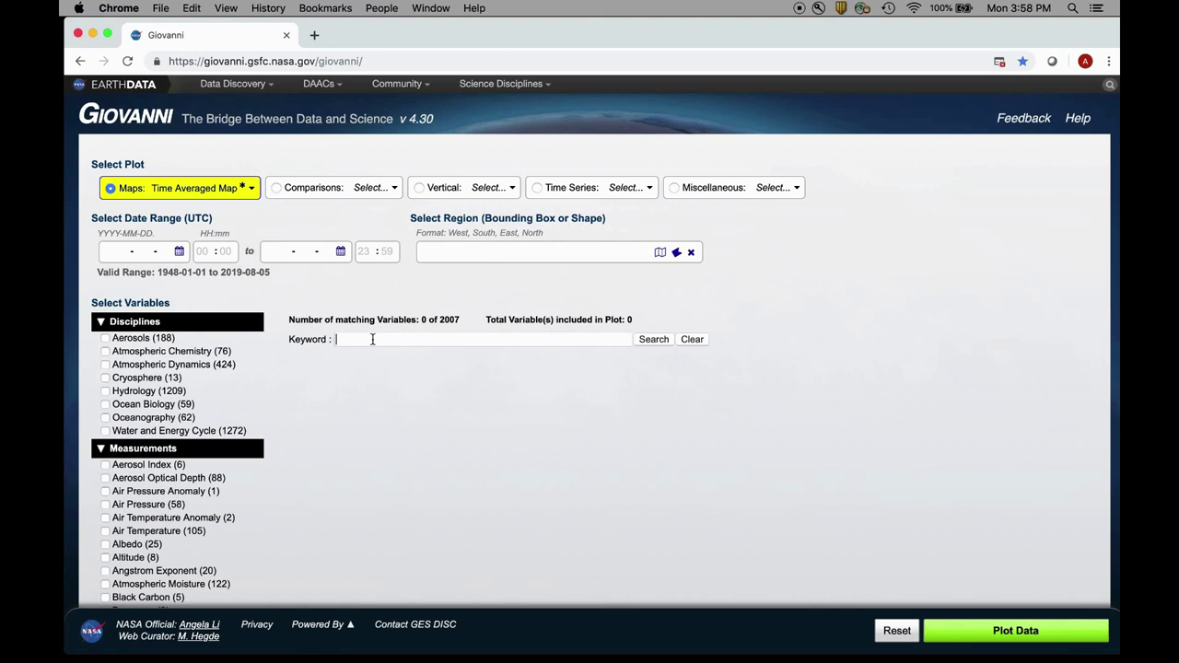
Step: Search the variables for TMPA, select the monthly Precipitation Rate (TRMM_3B43 v7), and set its units to mm/day
type("TMPA")
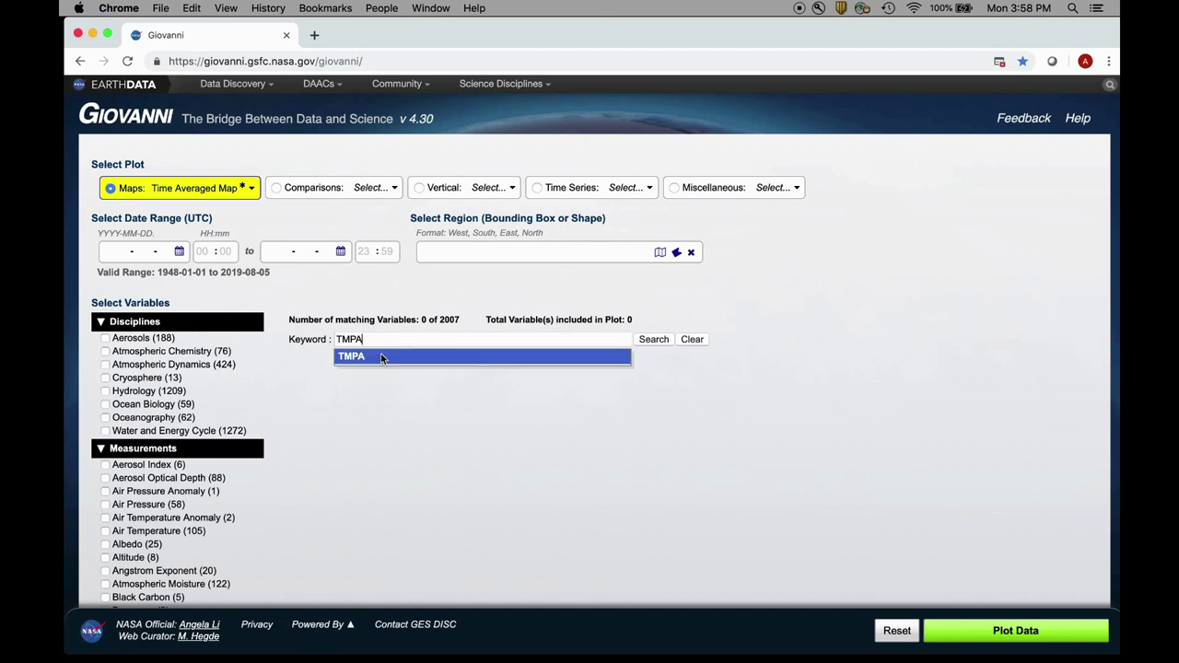
left_click(649, 339)
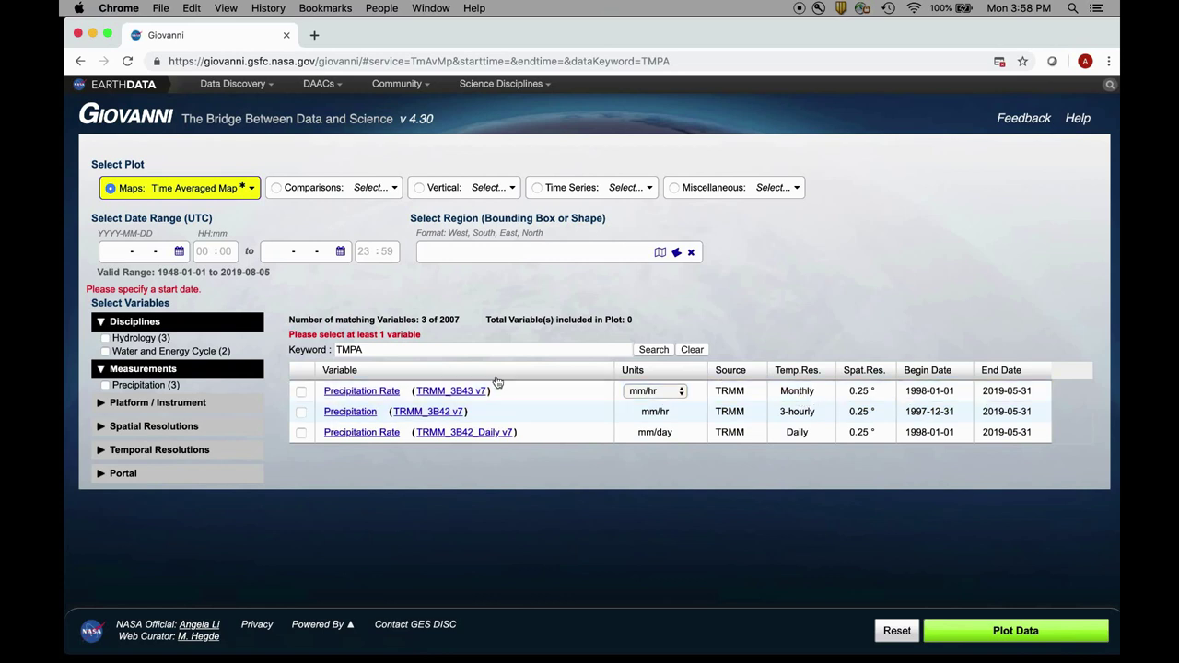
left_click(329, 398)
left_click(302, 393)
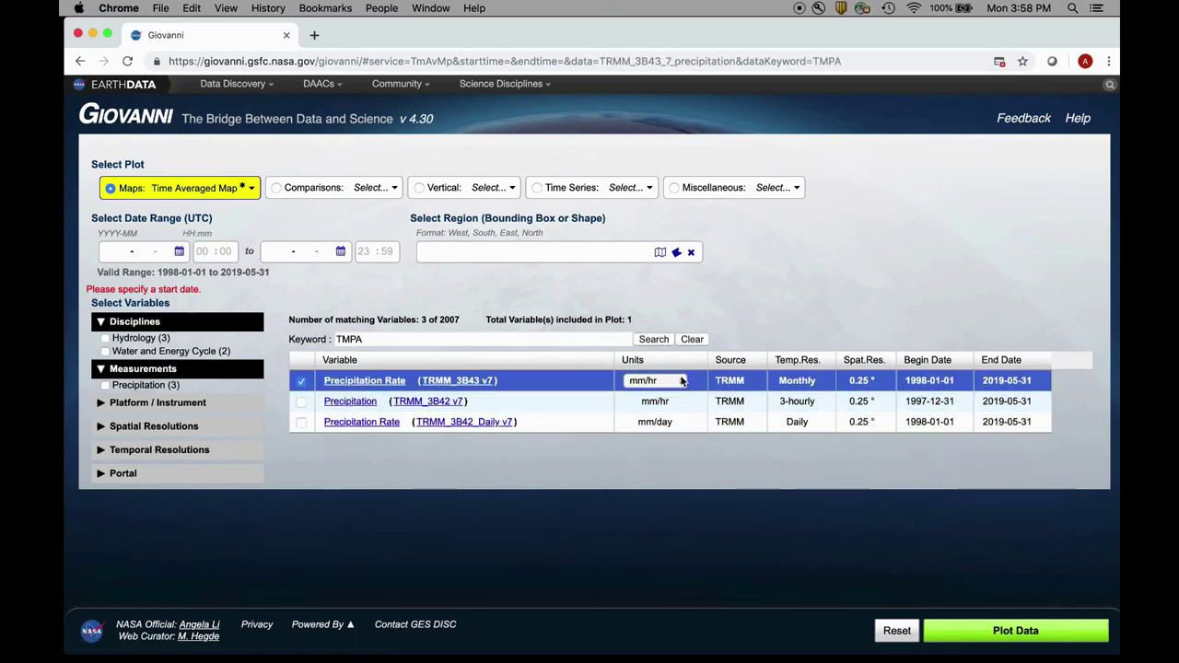
left_click(682, 380)
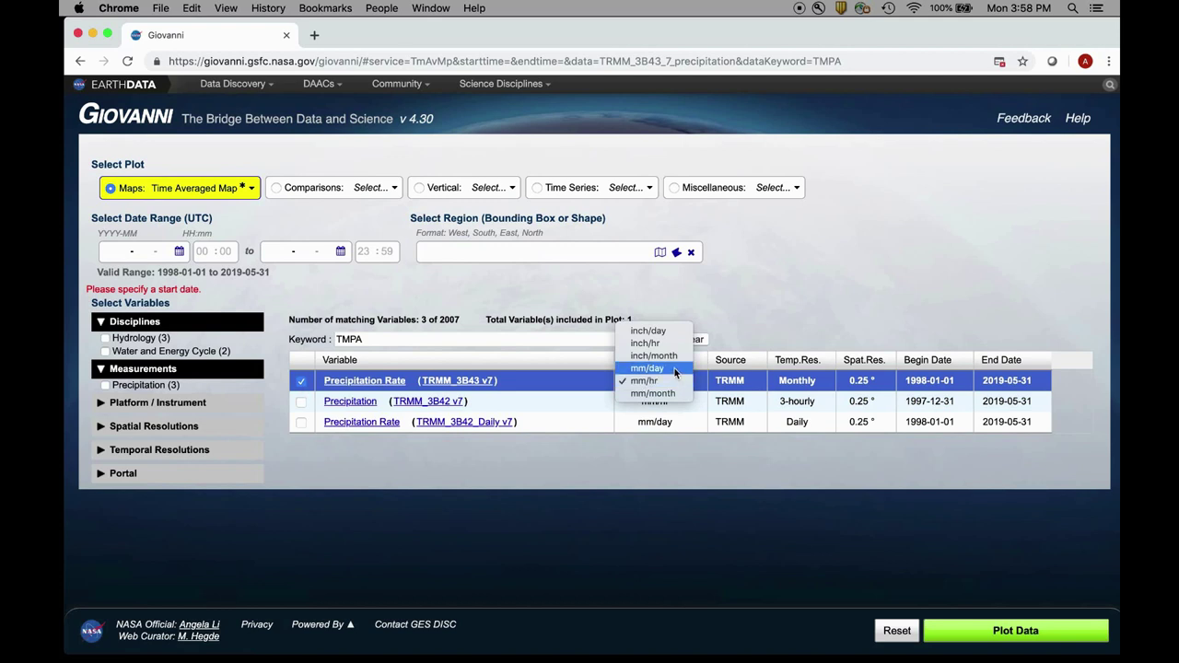
left_click(676, 368)
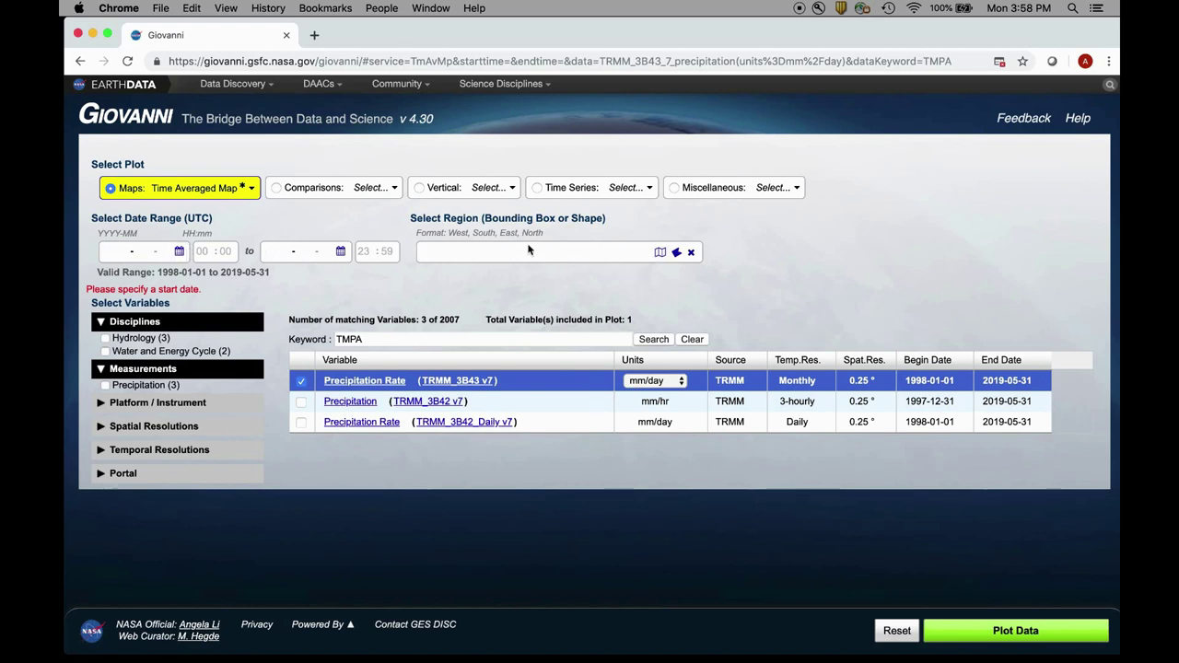
Step: Set the region to the Mozambique country shape and check its outline on the region map
left_click(661, 253)
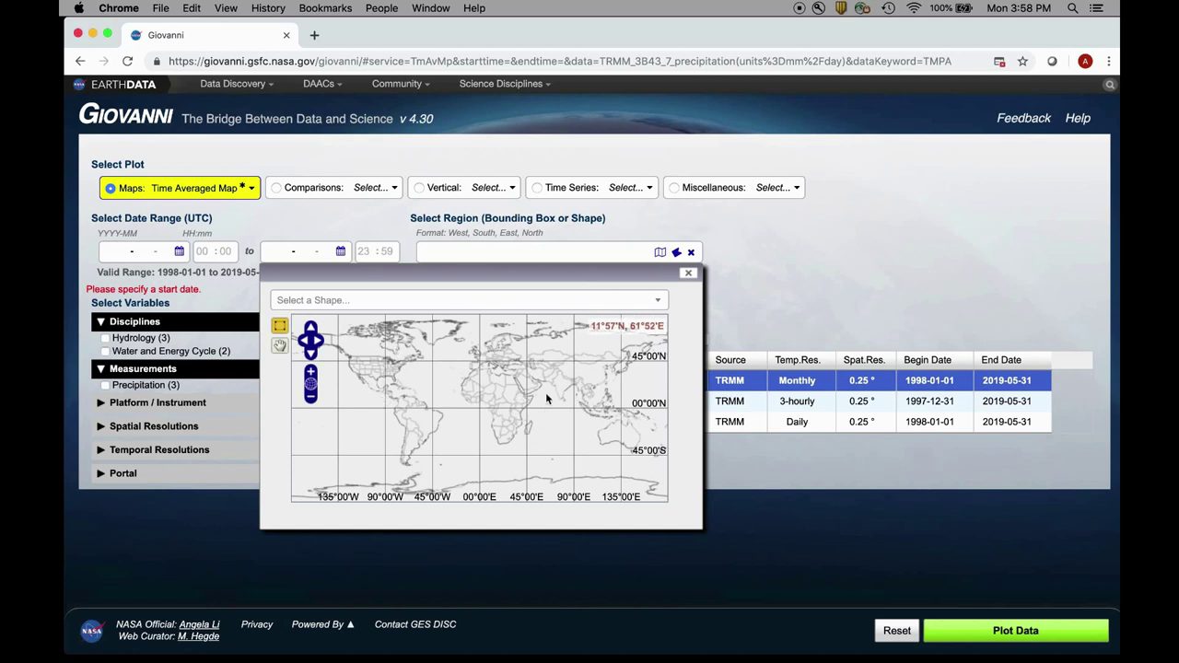
left_click(689, 274)
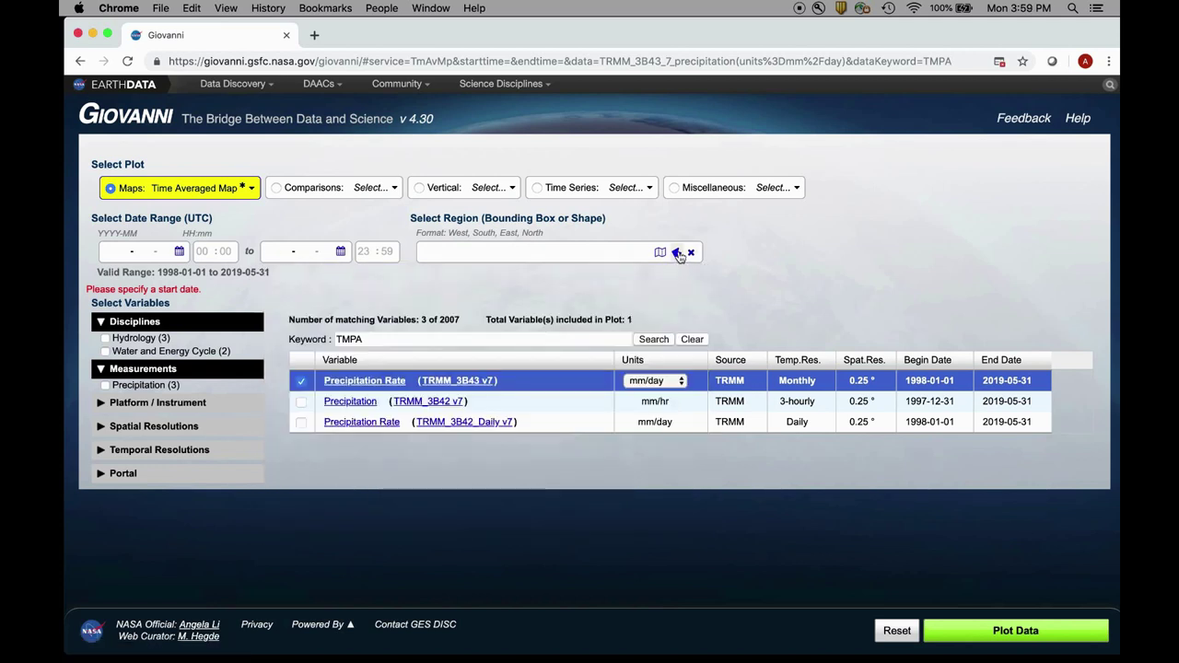
left_click(677, 252)
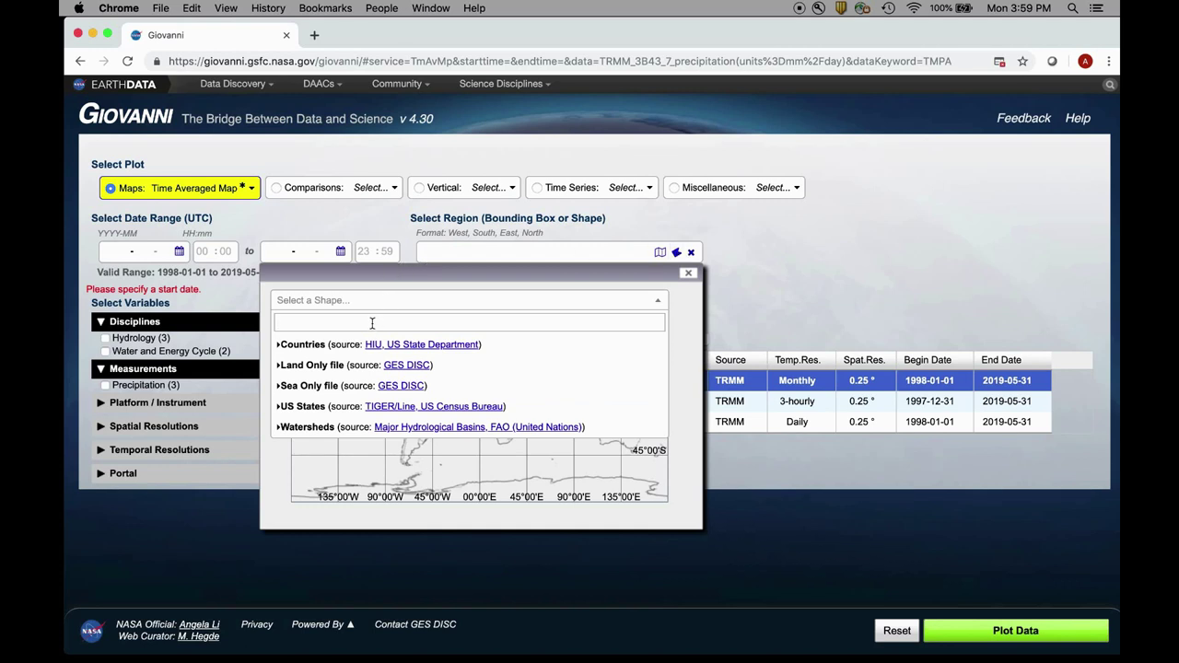
type("moza")
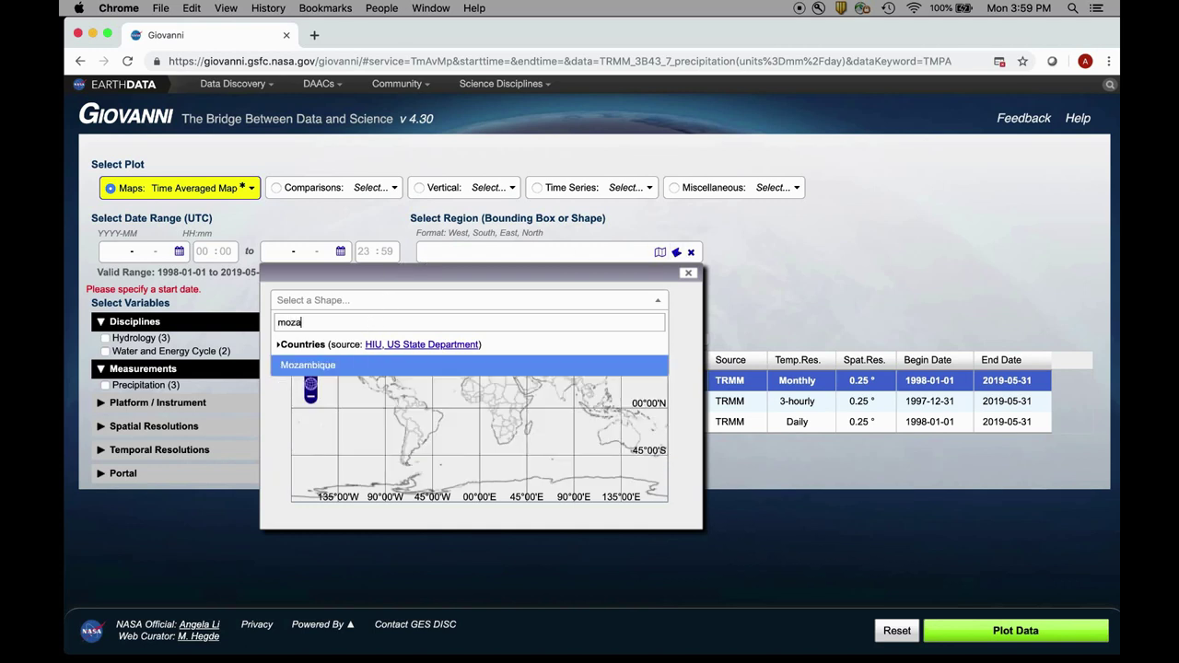
left_click(316, 367)
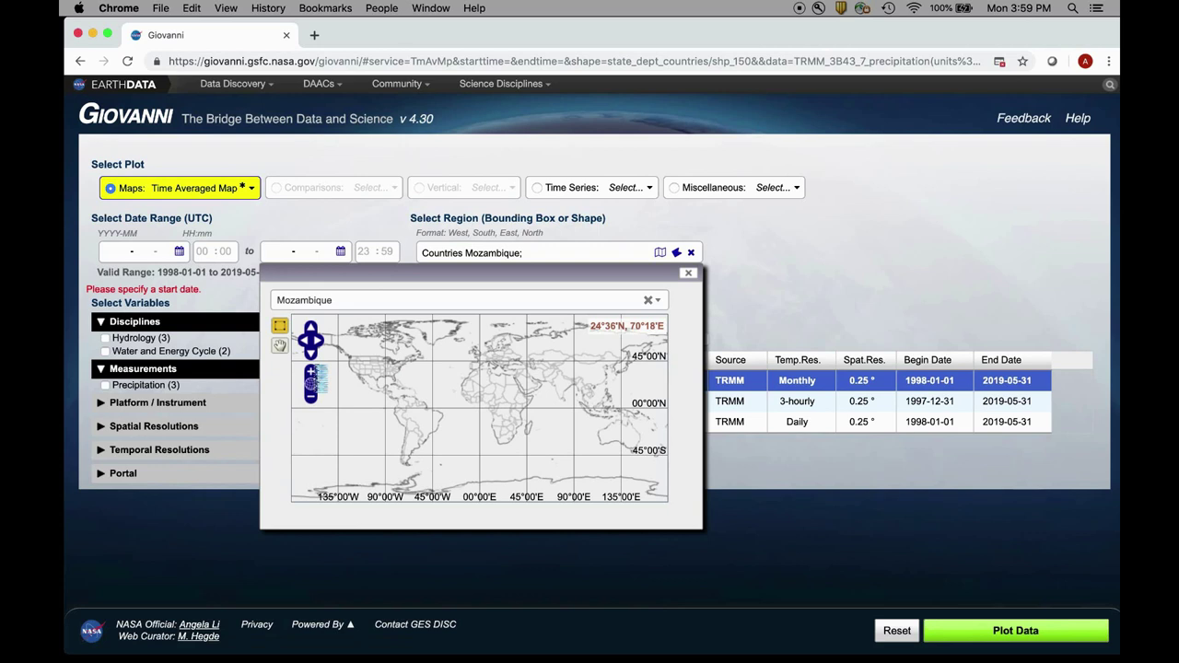
left_click(311, 372)
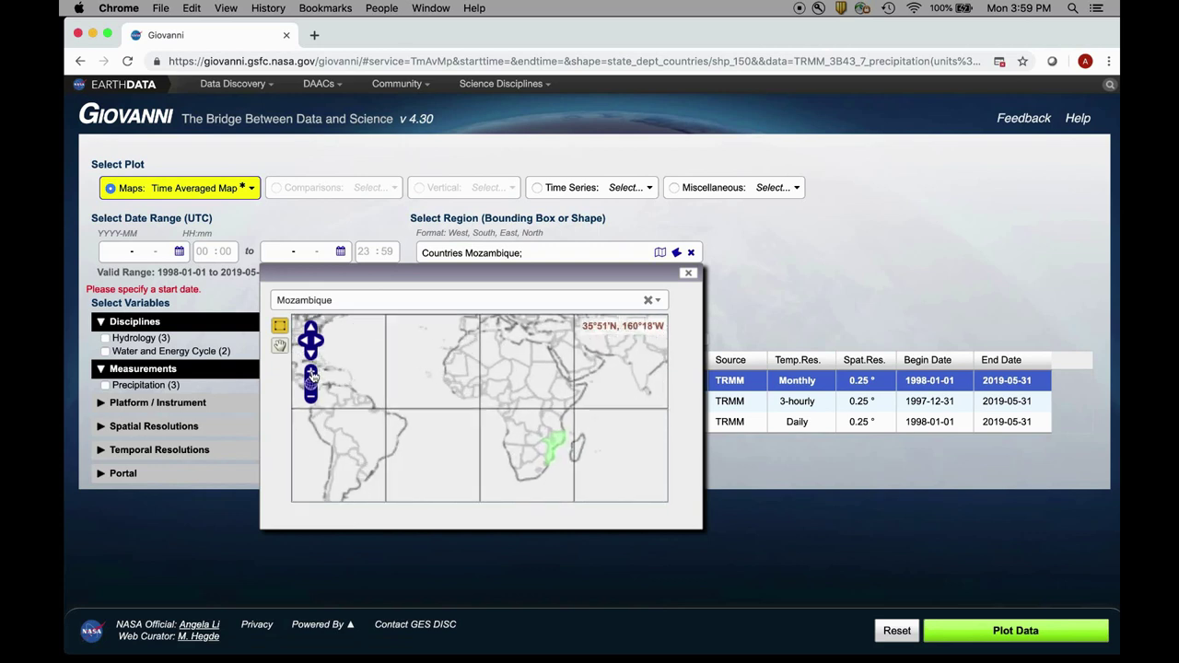
left_click(280, 347)
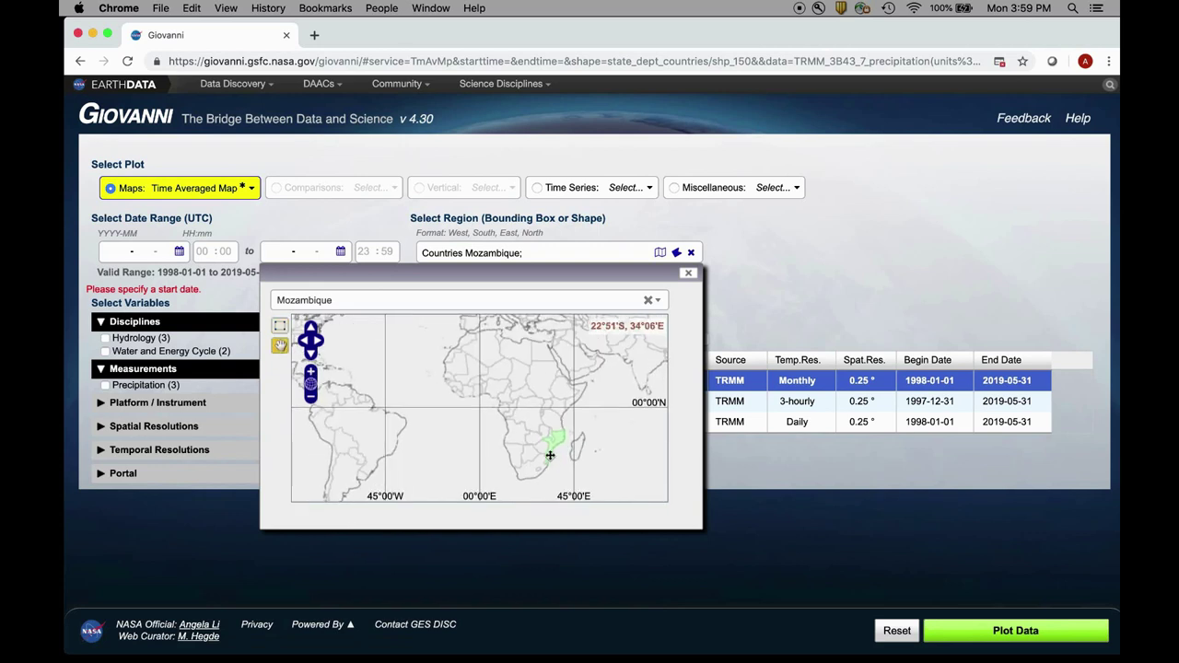
left_click_drag(528, 436, 500, 379)
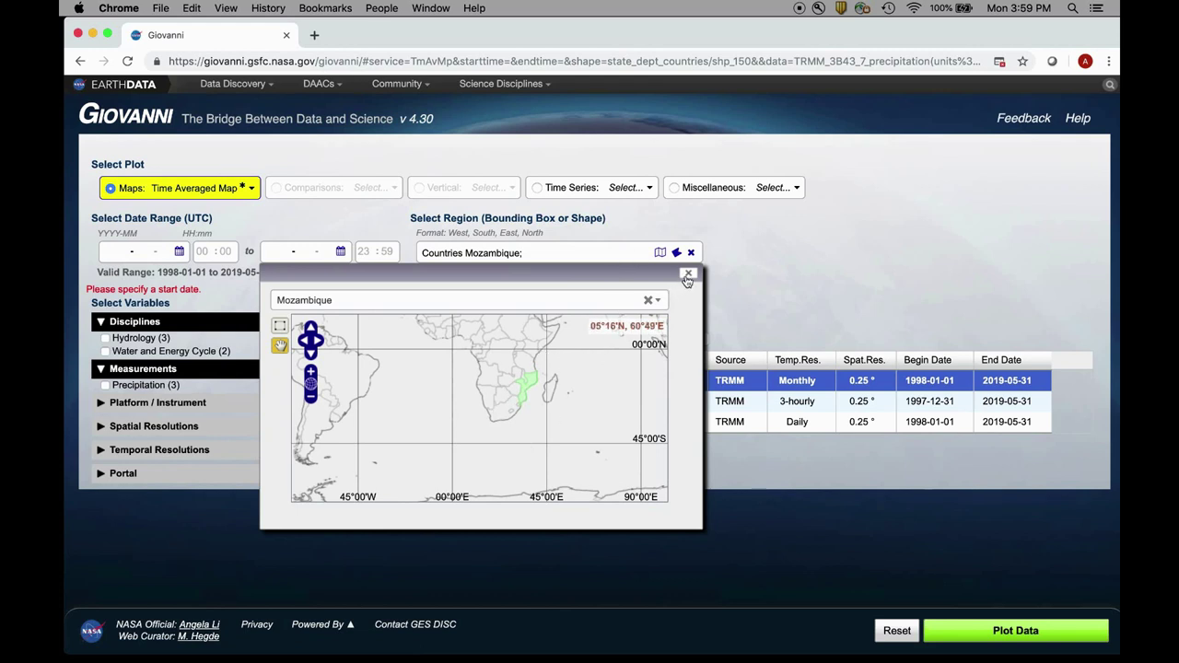
left_click(689, 276)
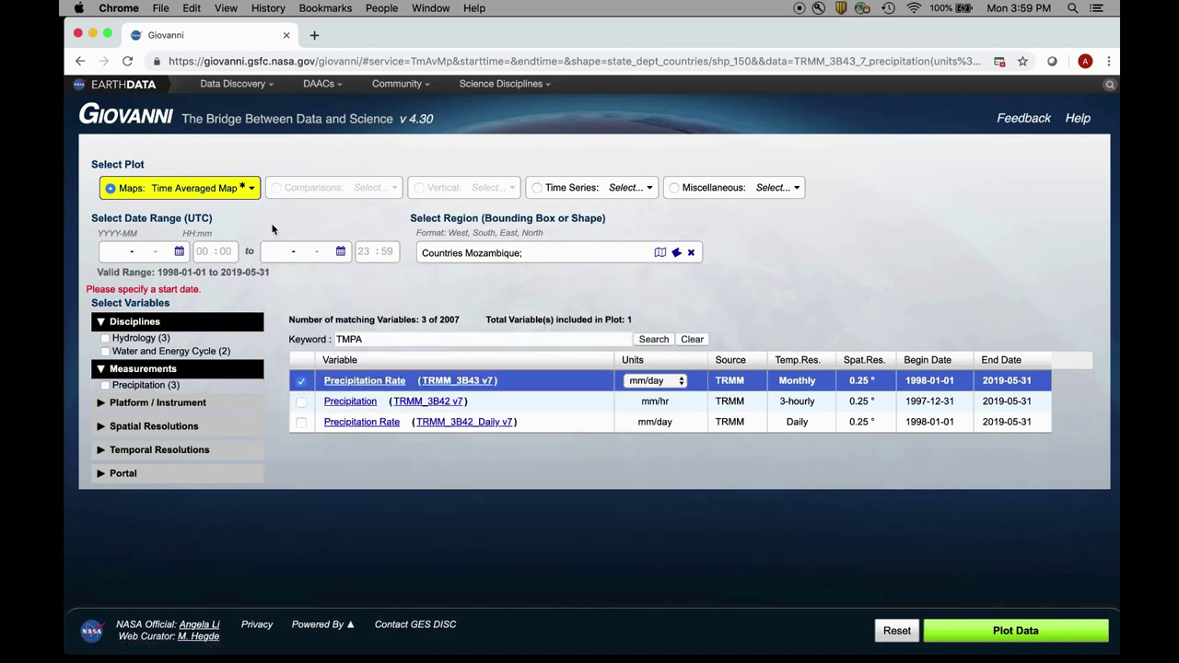
Step: Change the map plot to Monthly and Seasonal Averages and choose January, February, March and April as the months
left_click(190, 191)
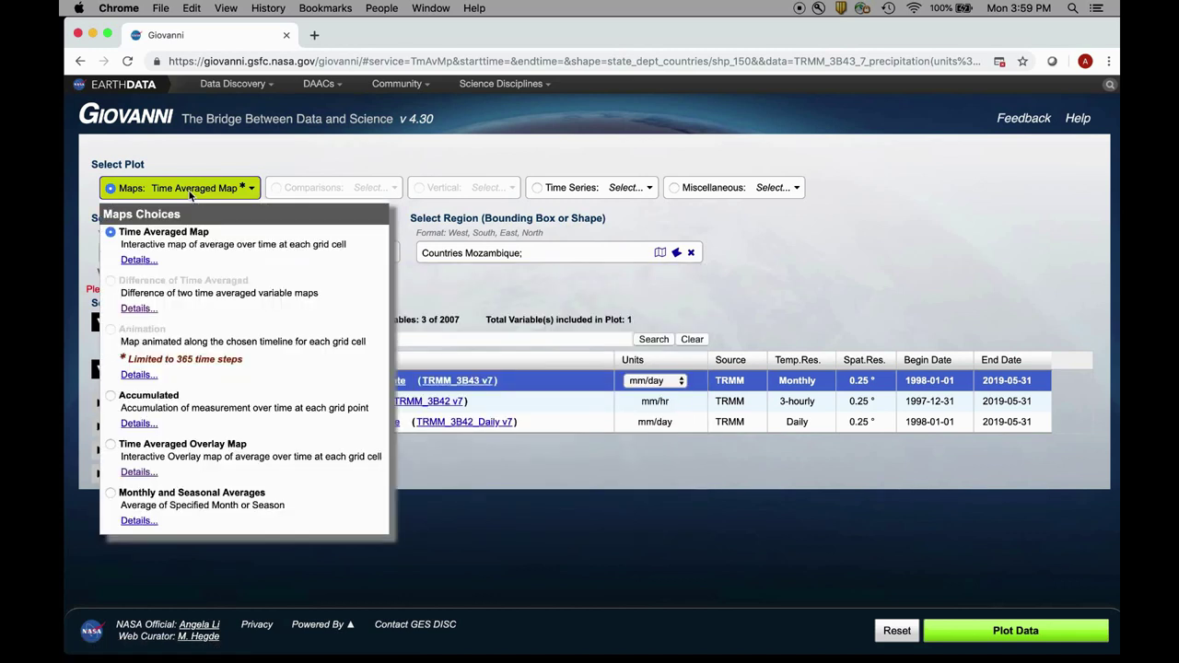
left_click(110, 495)
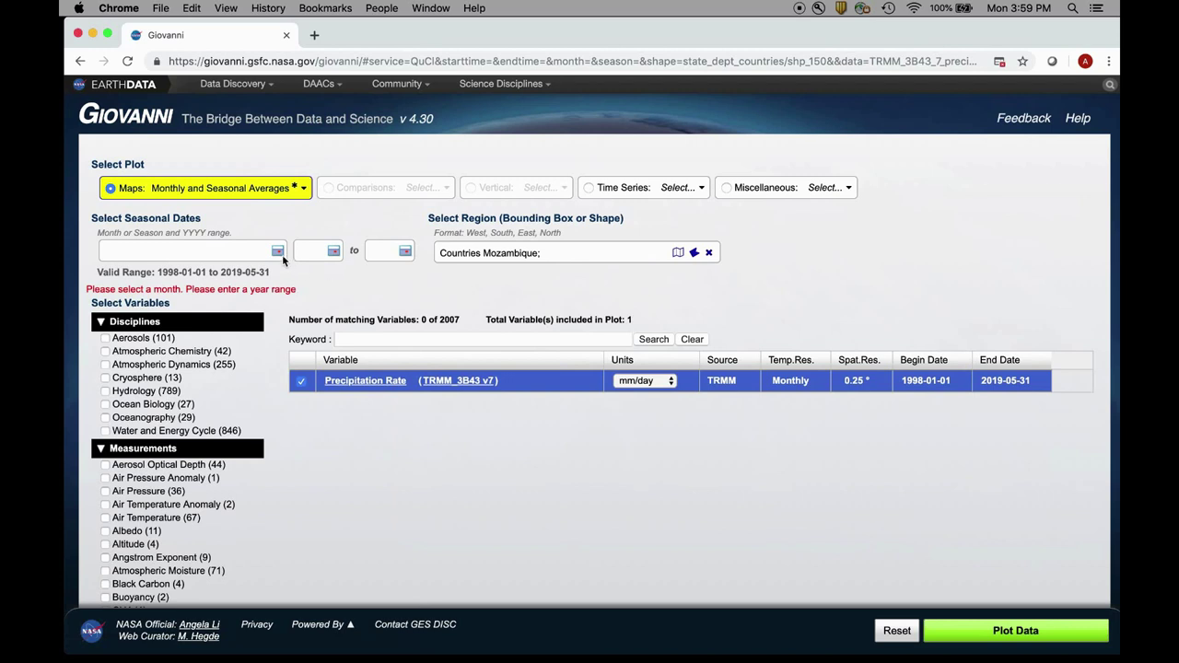
left_click(278, 252)
left_click(282, 254)
left_click(164, 247)
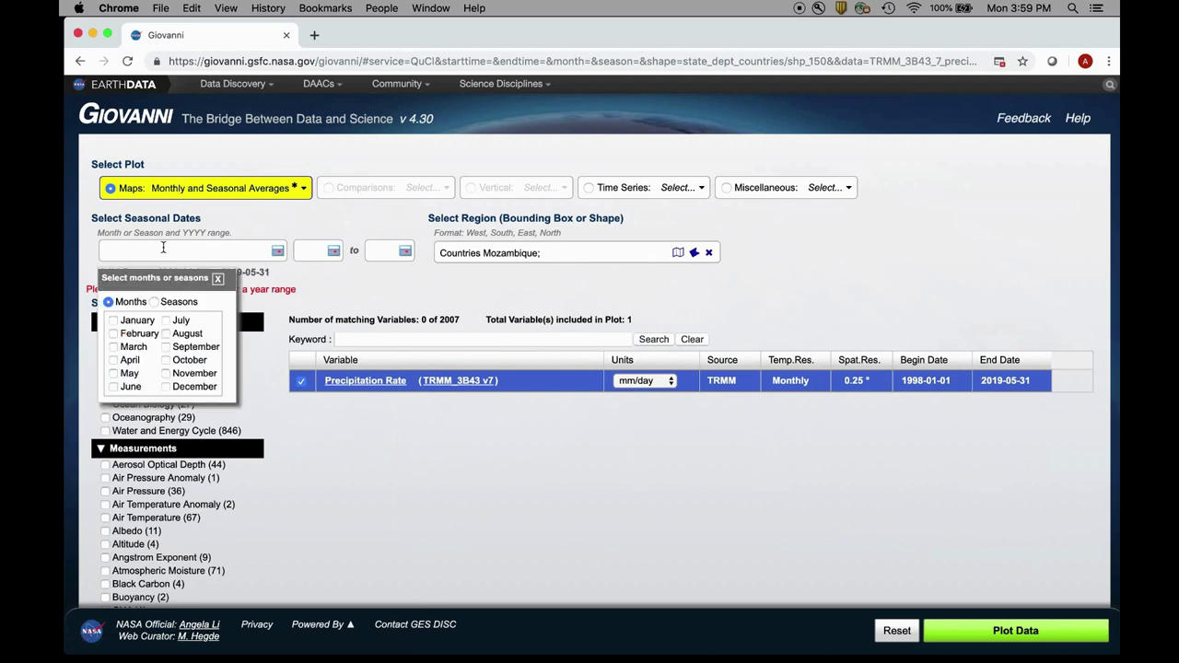
left_click(113, 319)
left_click(113, 334)
left_click(113, 346)
left_click(113, 360)
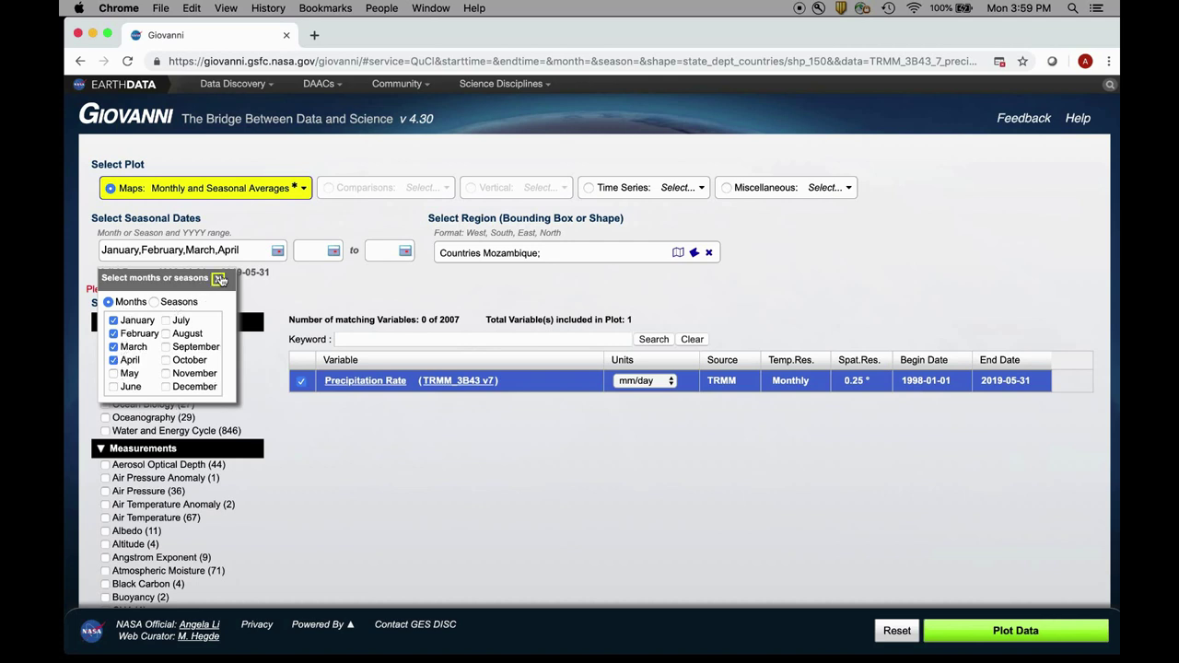
left_click(218, 279)
Step: Set the seasonal year range from 2000 to 2018
left_click(333, 252)
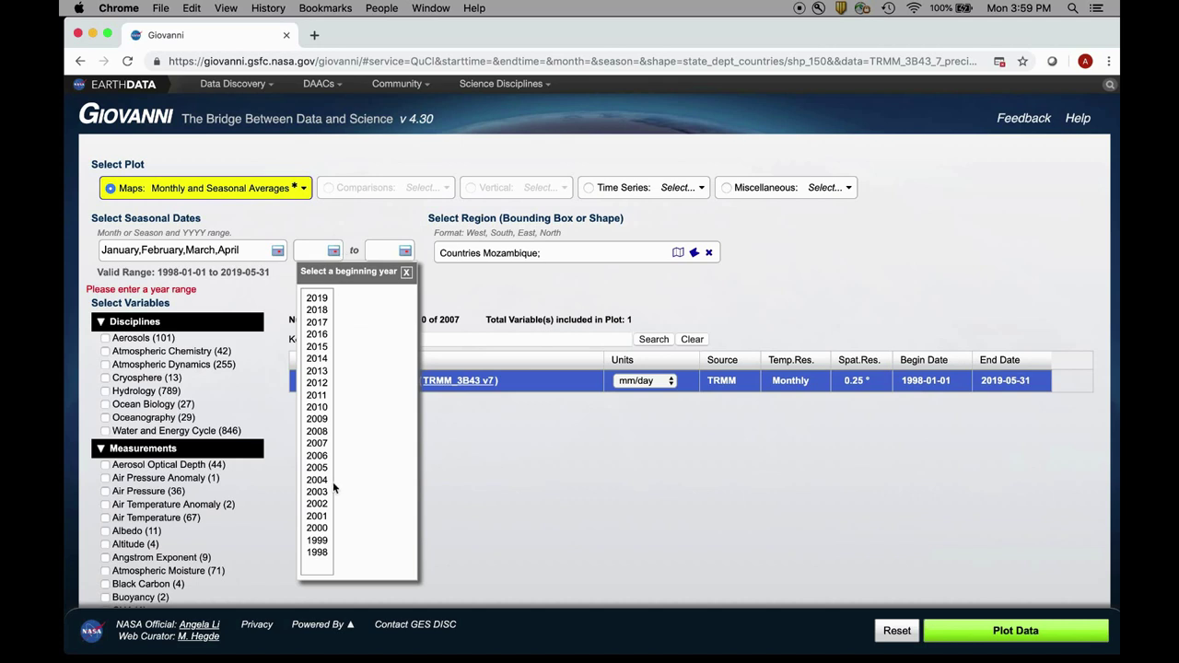
left_click(318, 528)
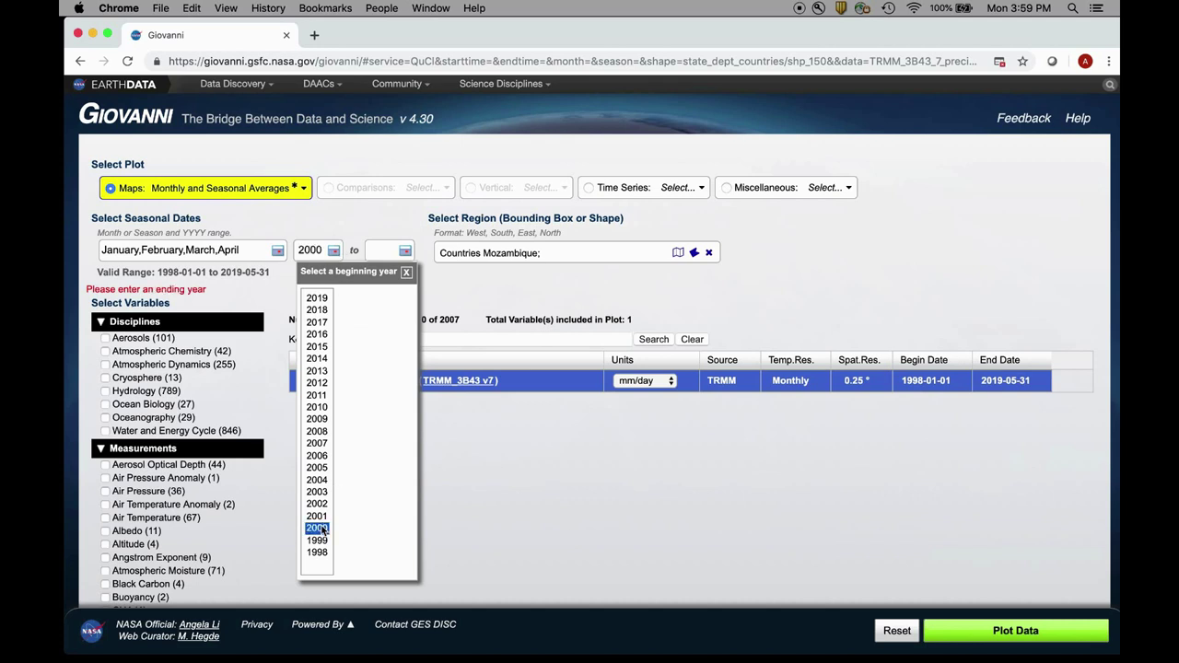
left_click(405, 251)
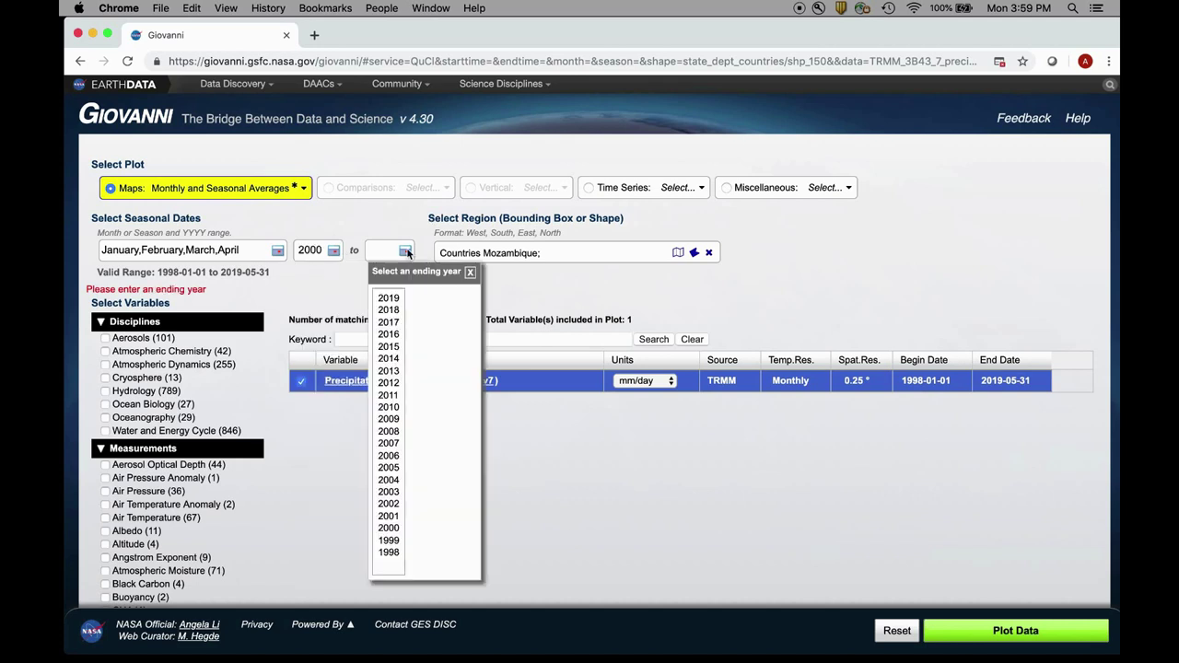
left_click(388, 310)
left_click(322, 283)
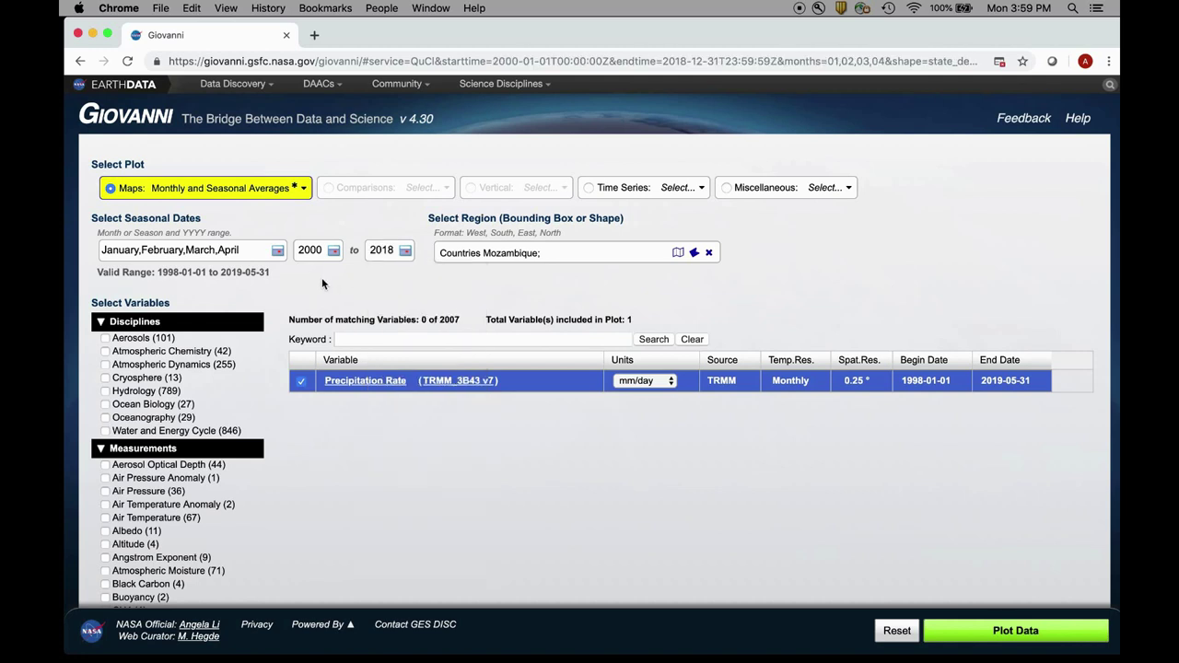
left_click(384, 251)
left_click(333, 268)
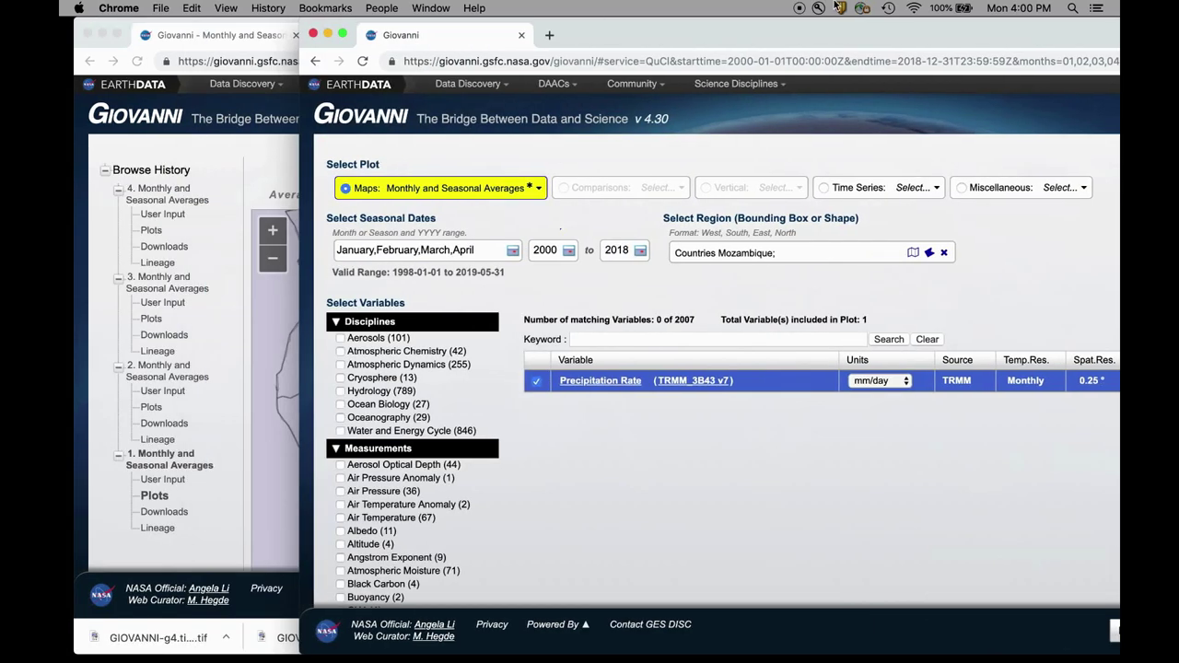
Step: Bring forward the Giovanni window with the finished January precipitation map and shift it to uncover its scroll area
left_click(208, 230)
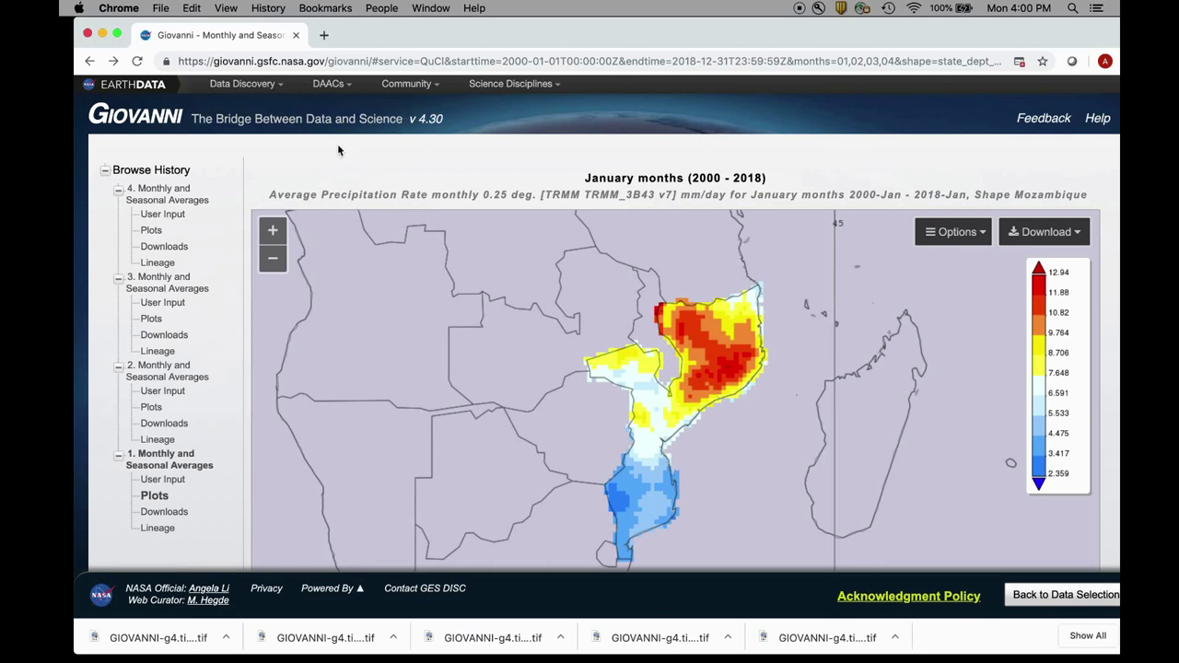
left_click_drag(602, 30, 587, 20)
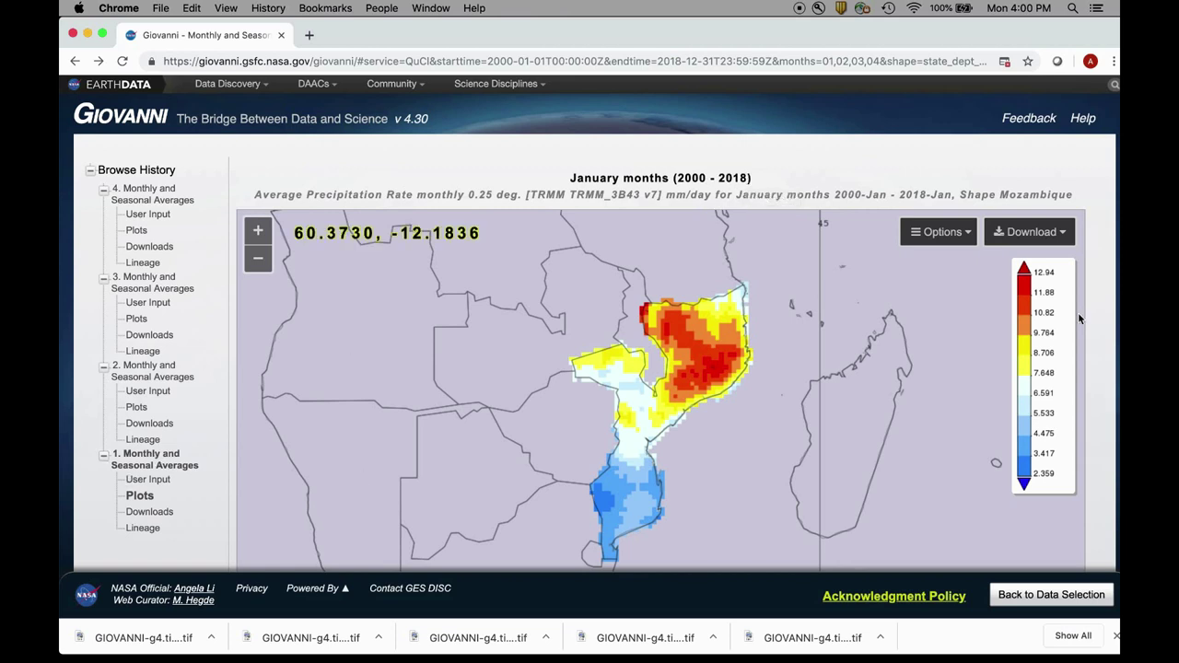
left_click_drag(1031, 35, 959, 34)
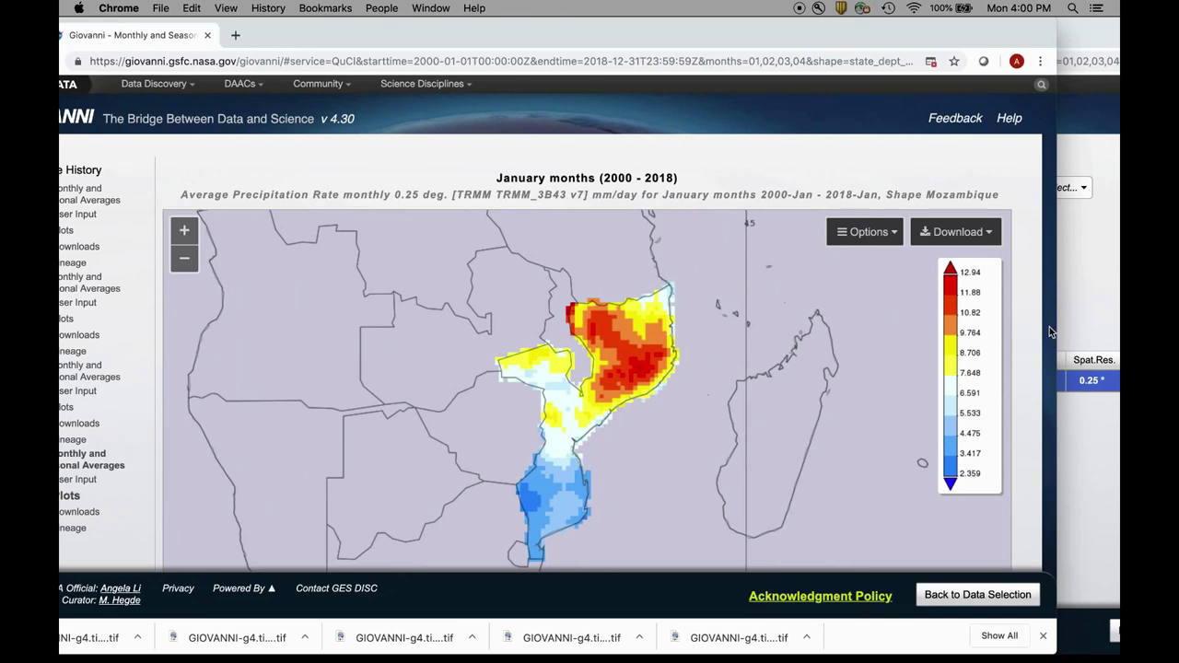
Step: Examine the January to April average precipitation maps for Mozambique, and reposition the window to uncover the Browse History list
scroll(1049, 326, "down", 5)
scroll(1043, 345, "down", 10)
scroll(1044, 345, "down", 7)
scroll(1044, 345, "up", 12)
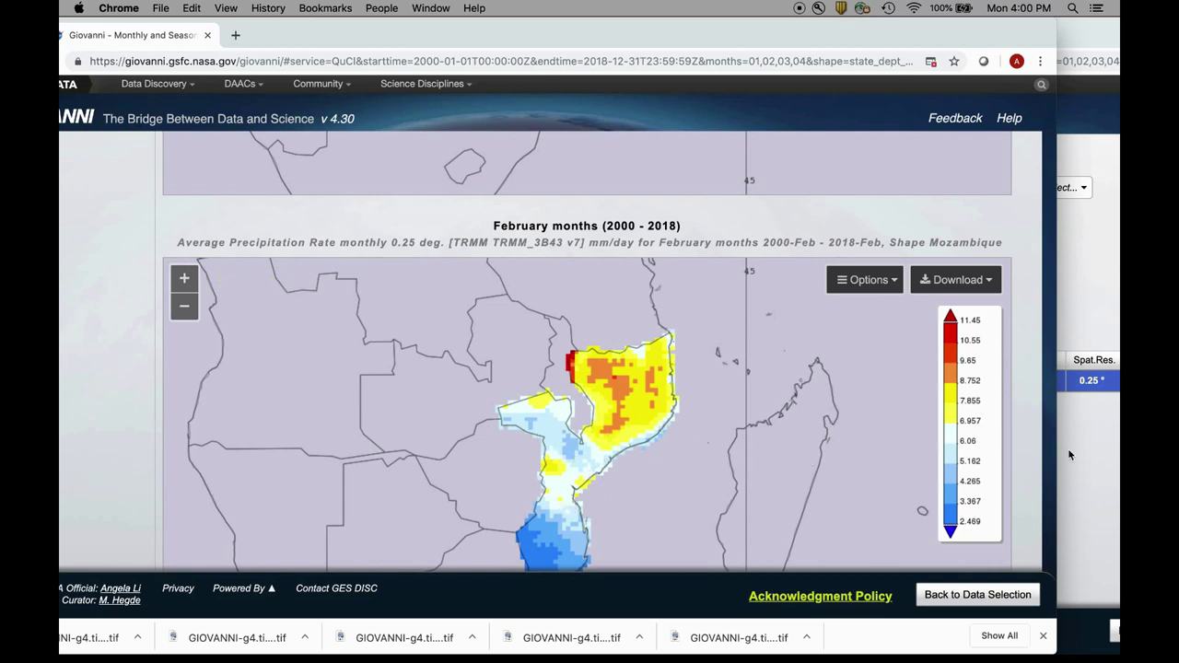
scroll(1038, 433, "down", 5)
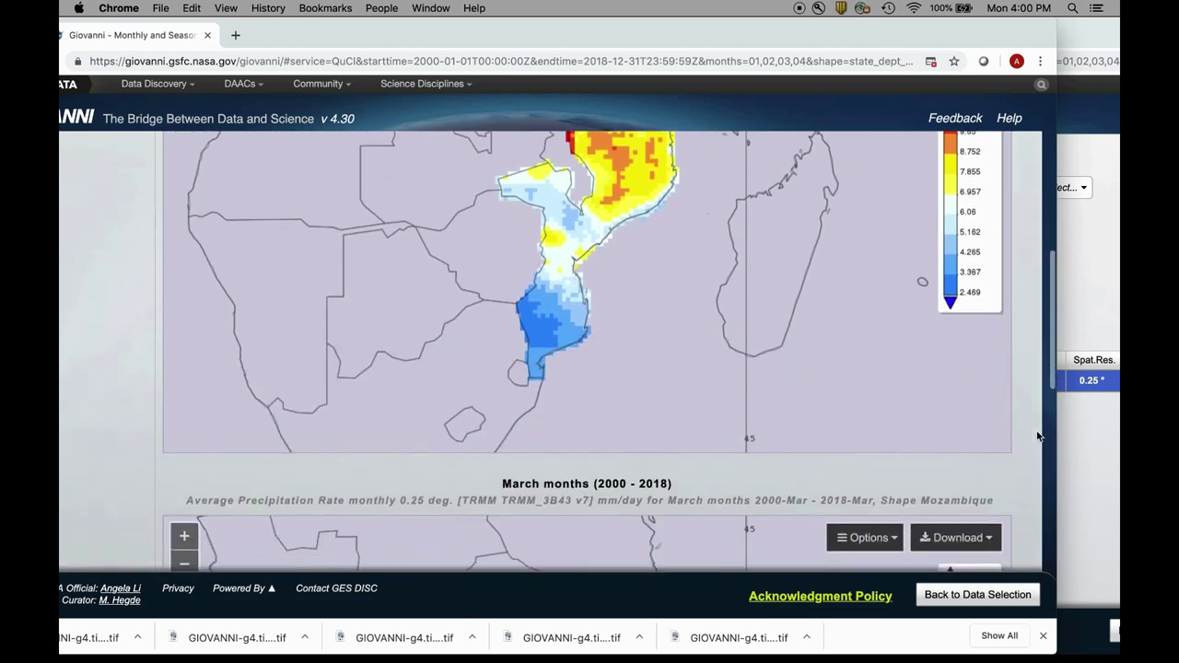
scroll(1038, 436, "down", 15)
scroll(1038, 436, "up", 15)
scroll(1037, 433, "up", 6)
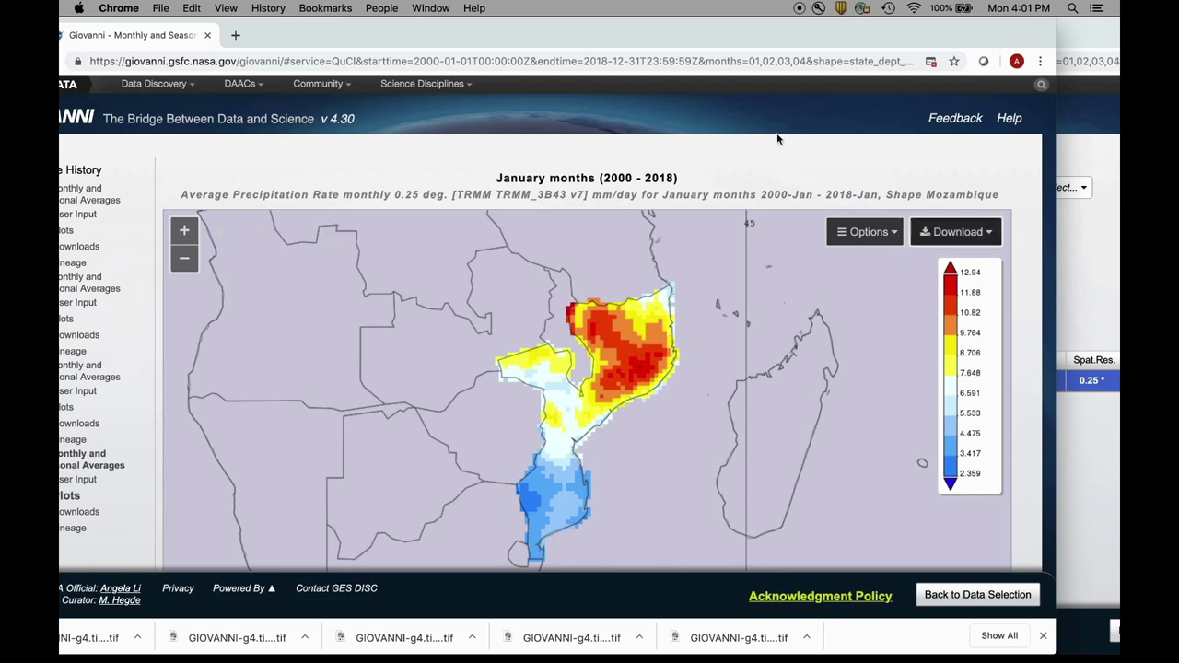
left_click_drag(733, 35, 851, 35)
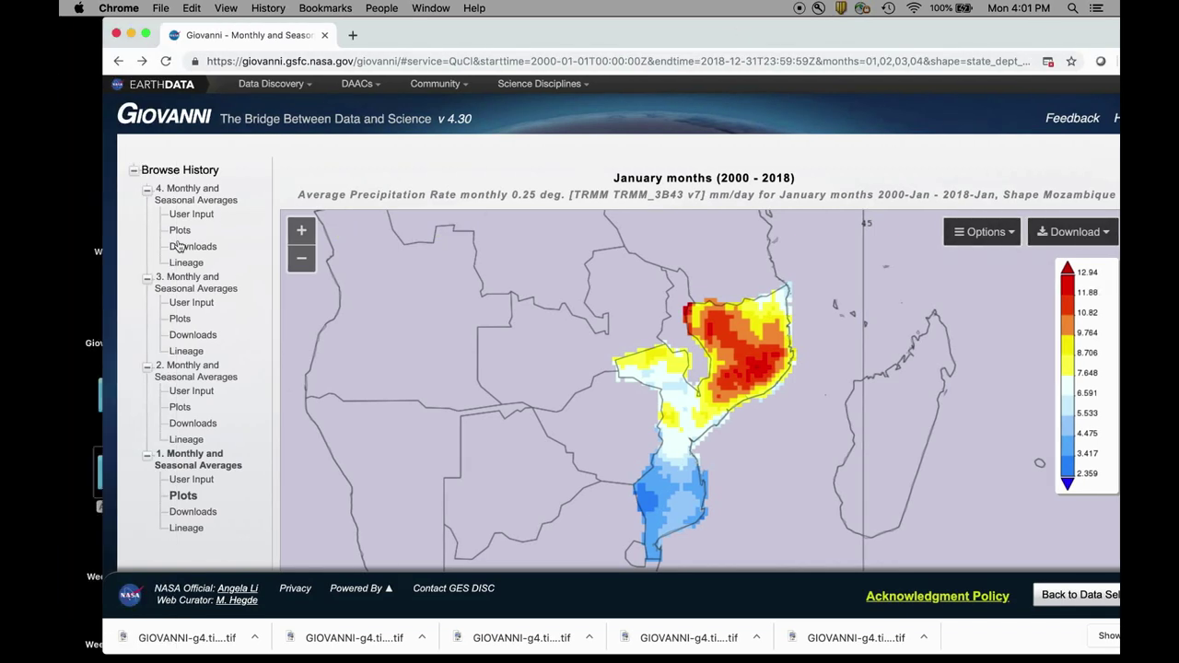
Step: Open the download list of the first precipitation result and call up the January GeoTIFF's save options without saving the file
left_click(207, 513)
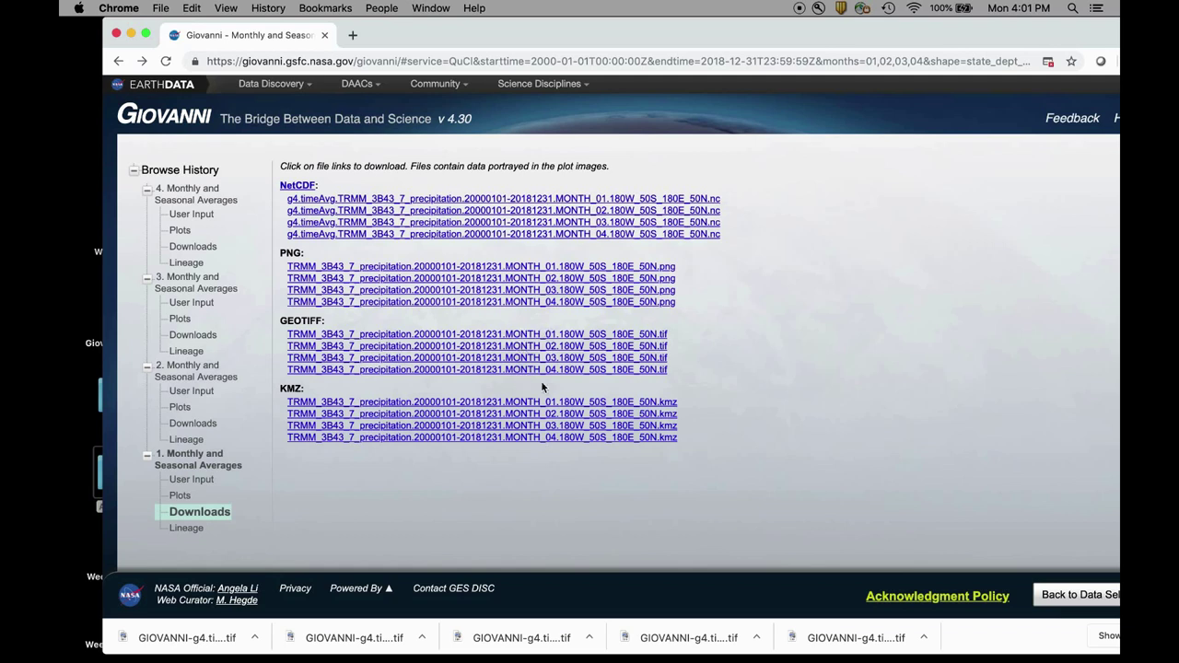
left_click(553, 334)
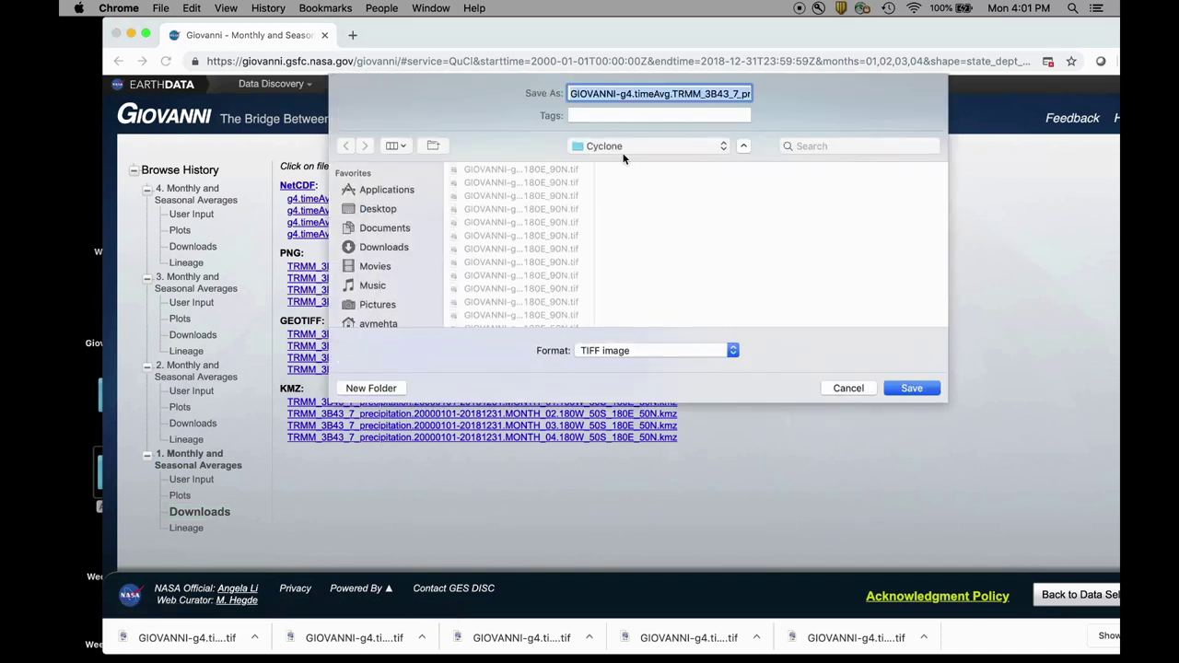
left_click(854, 388)
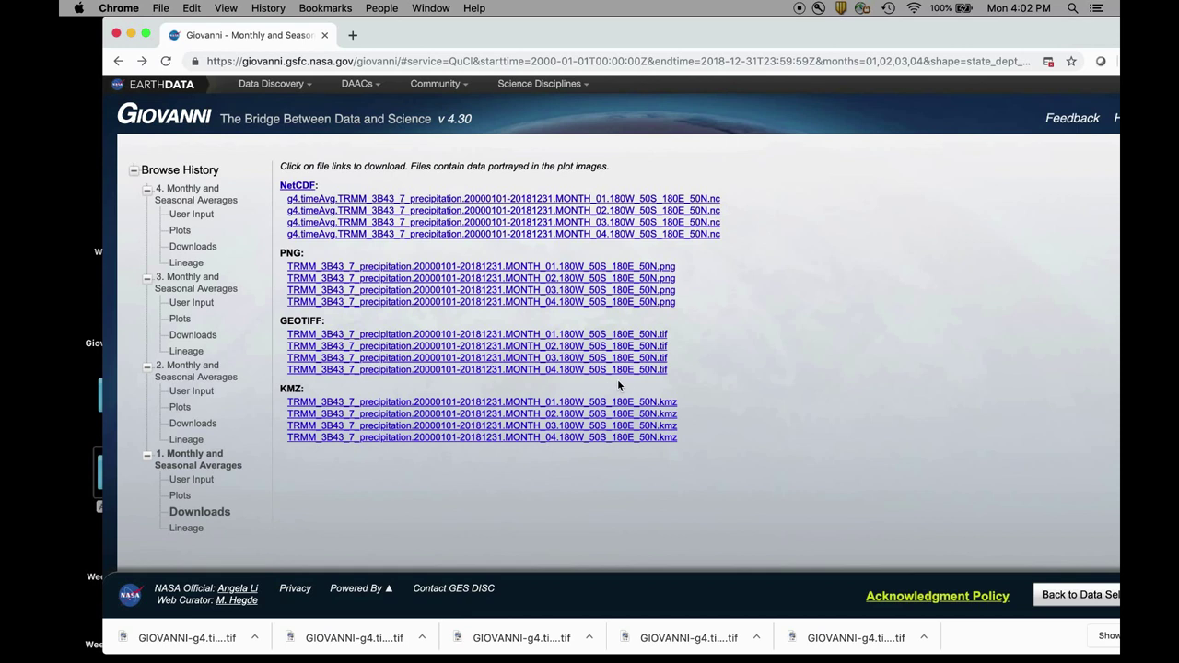
Step: Return to data selection and review the Surface wind speed (from hourly maximum) variable, M2TMNXFLX v5.12.4, among the wind speed variables
left_click(1086, 596)
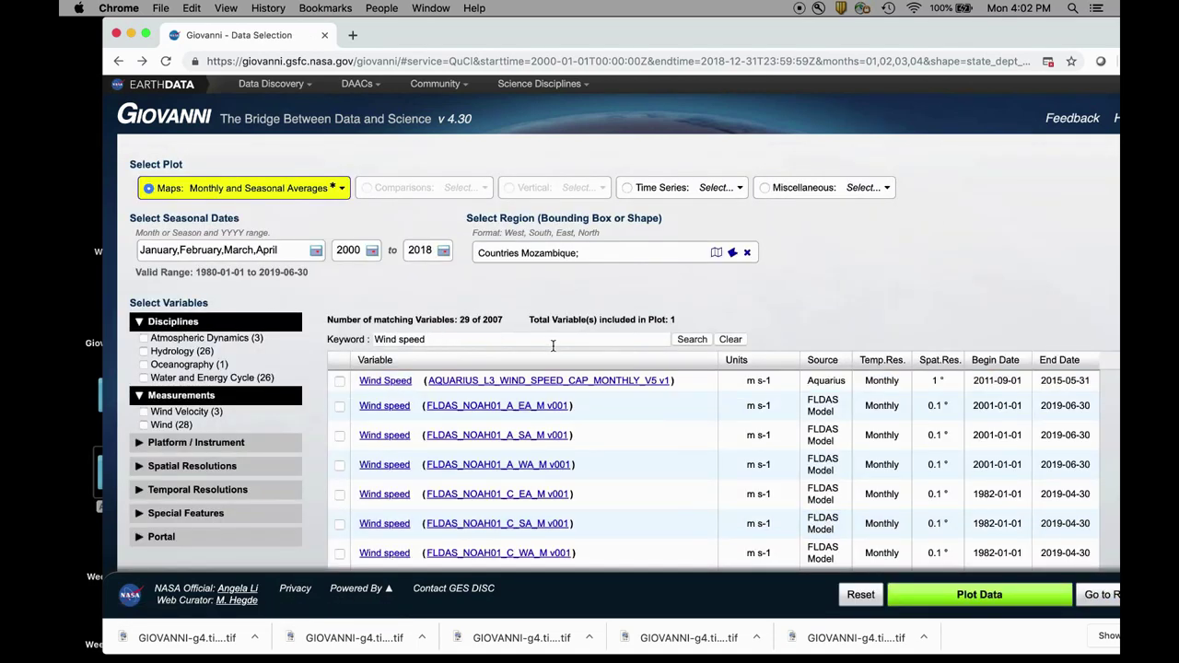
scroll(485, 346, "down", 10)
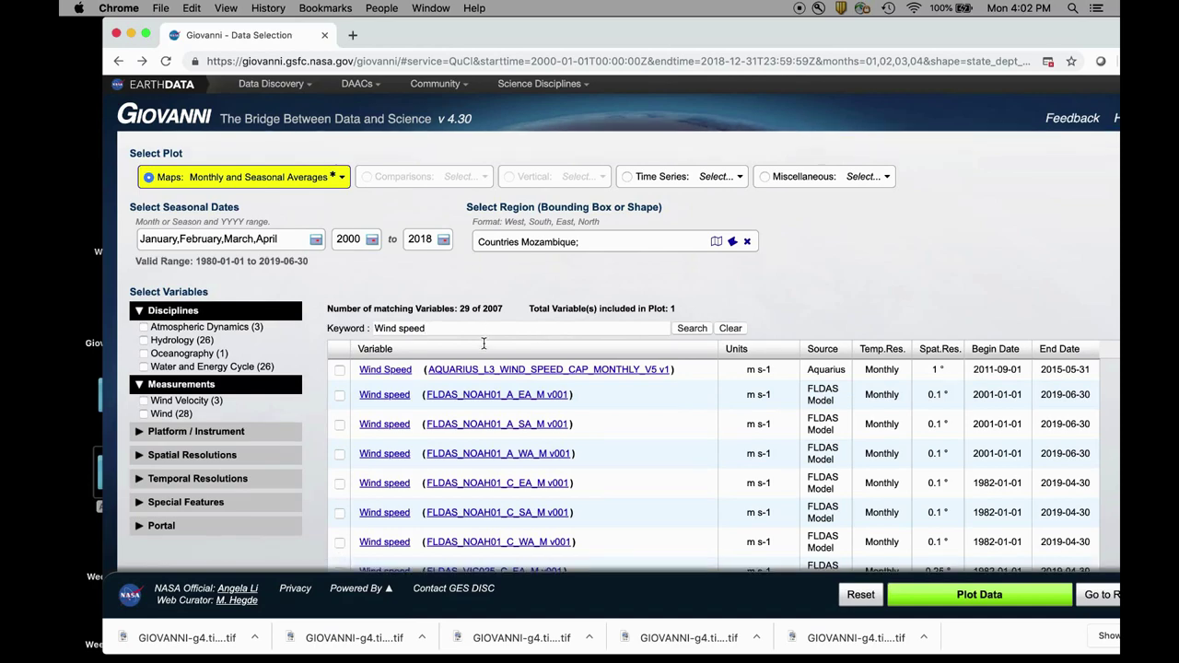
scroll(368, 331, "up", 5)
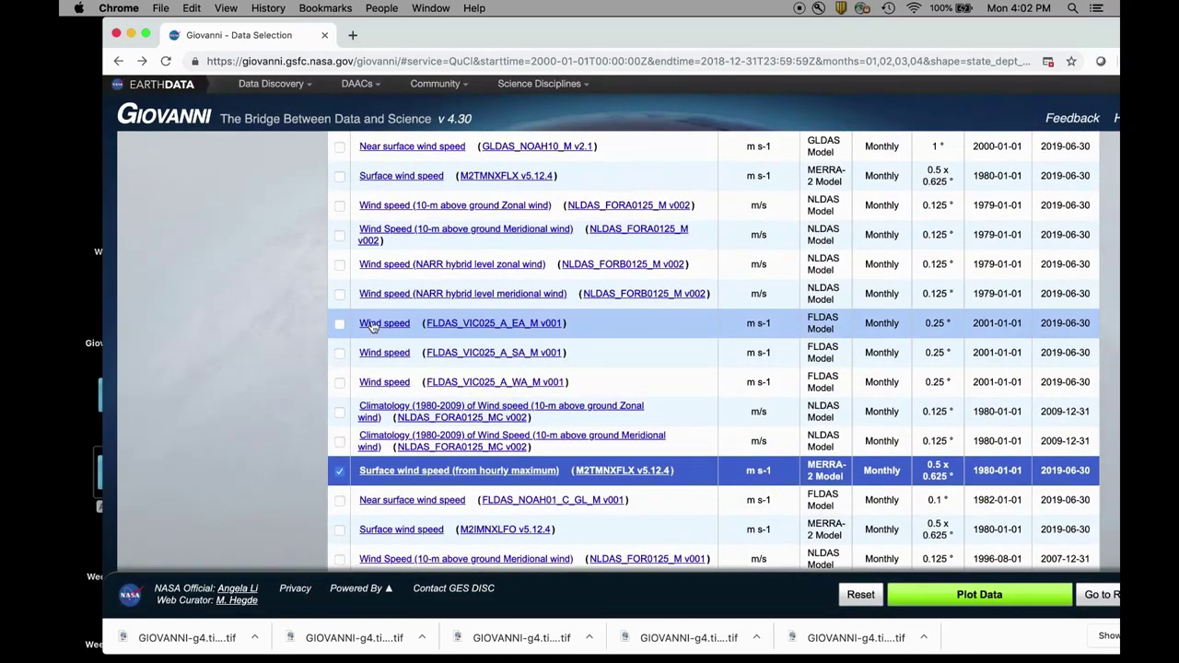
scroll(372, 328, "down", 5)
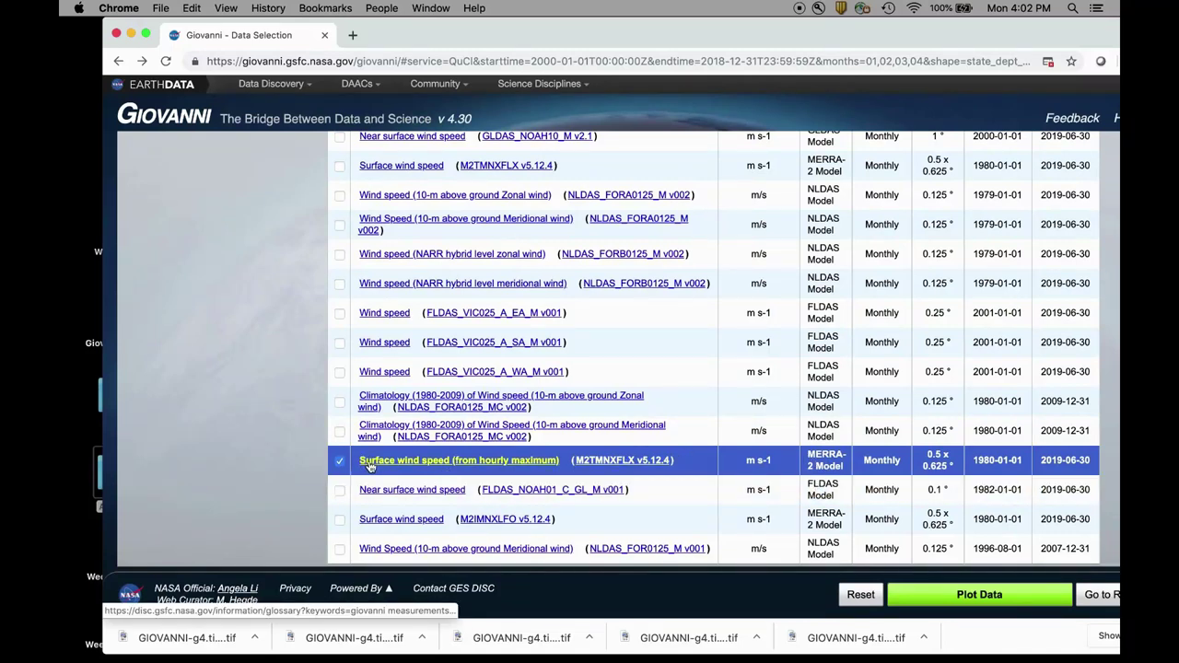
mouse_move(426, 465)
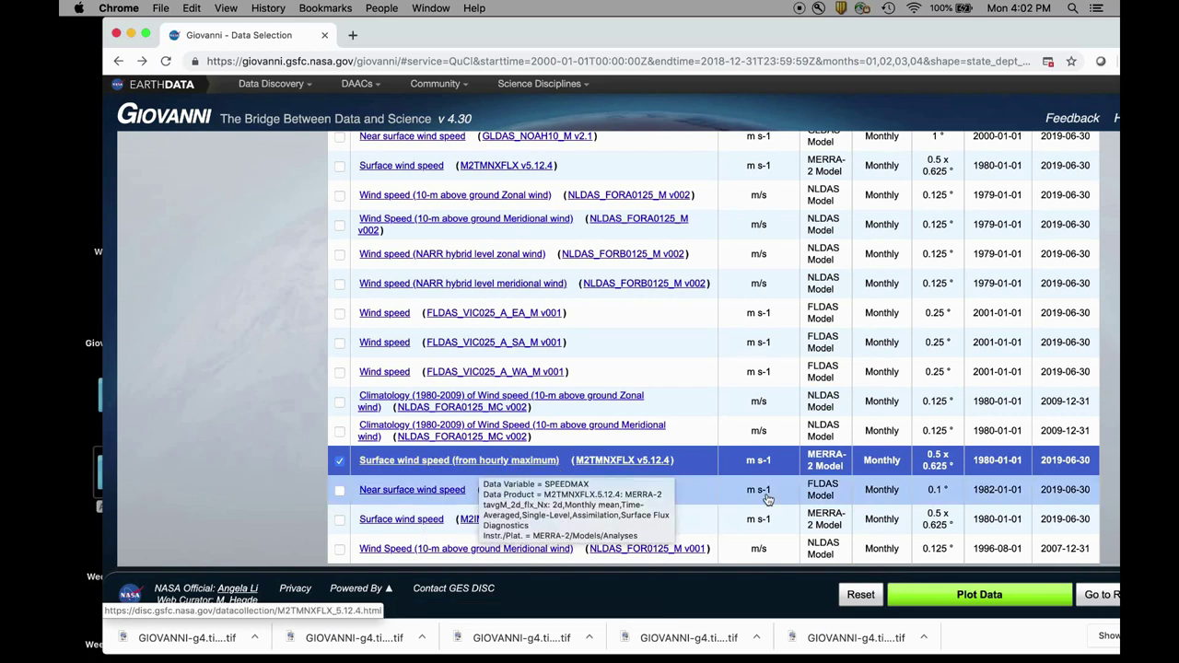
scroll(217, 364, "up", 15)
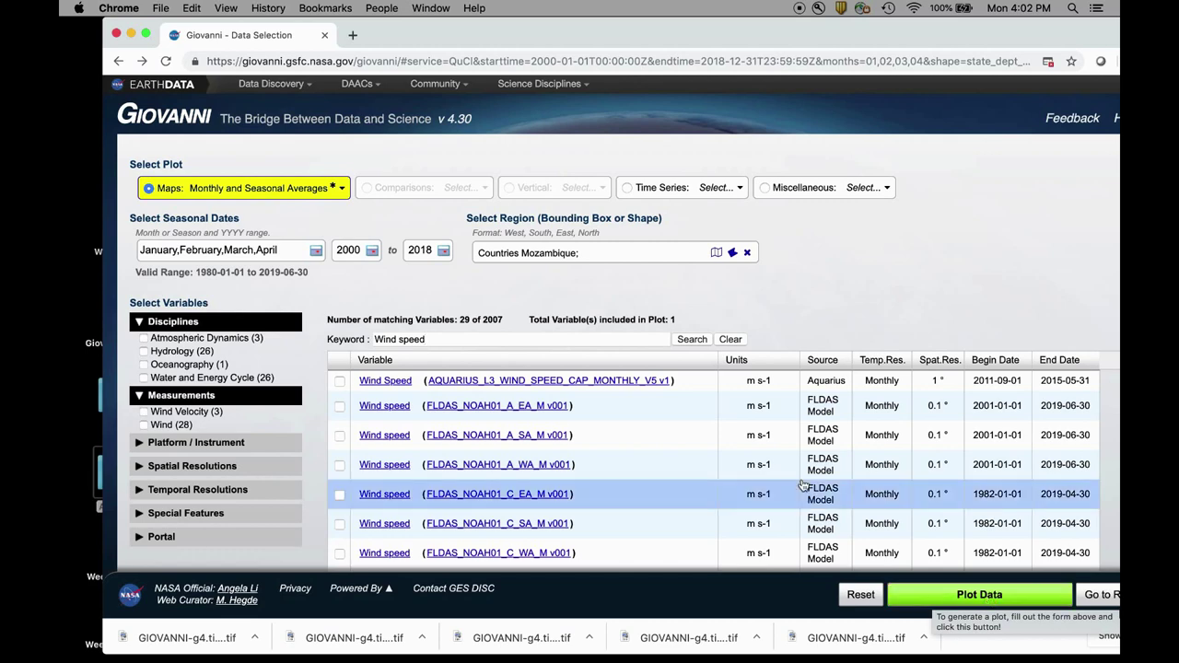
Step: Open the plots of the fourth result and examine the January to April average surface wind speed maps for Mozambique
left_click(1093, 597)
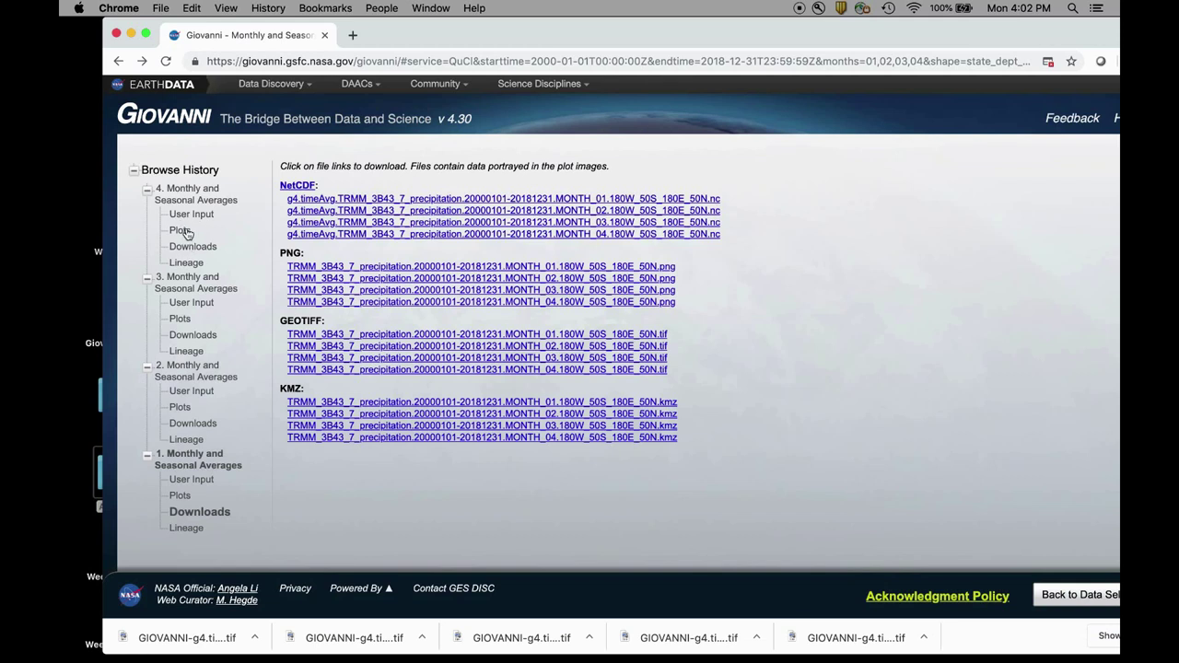
left_click(183, 230)
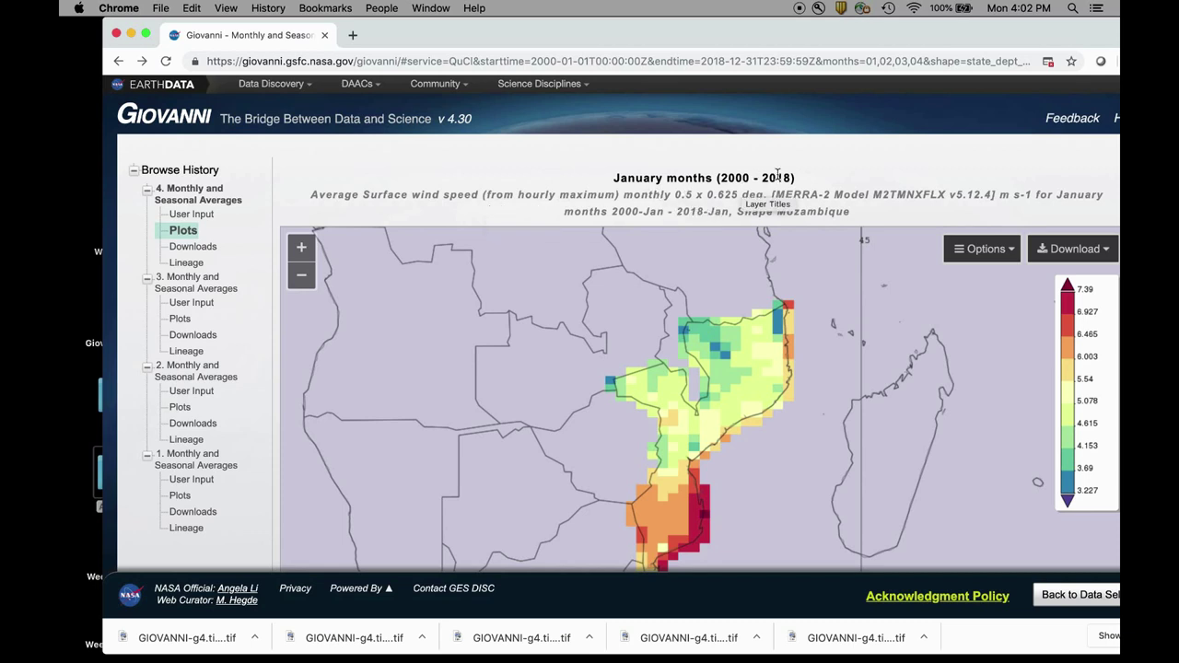
left_click_drag(894, 37, 869, 16)
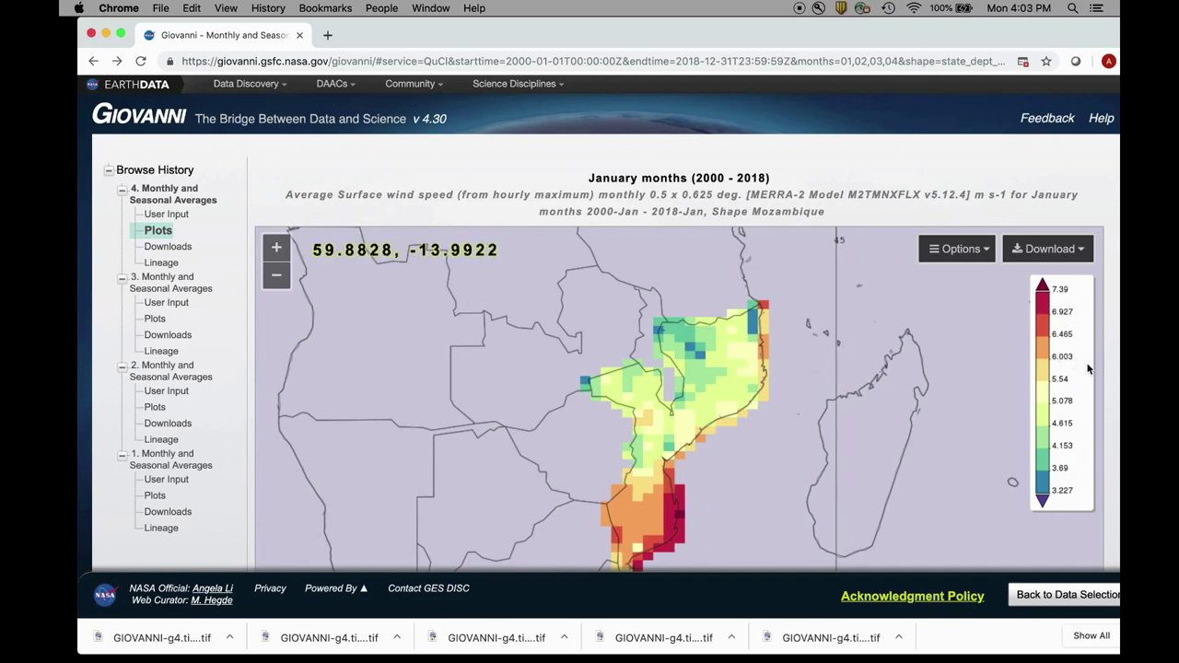
scroll(1117, 390, "down", 10)
scroll(1117, 389, "down", 15)
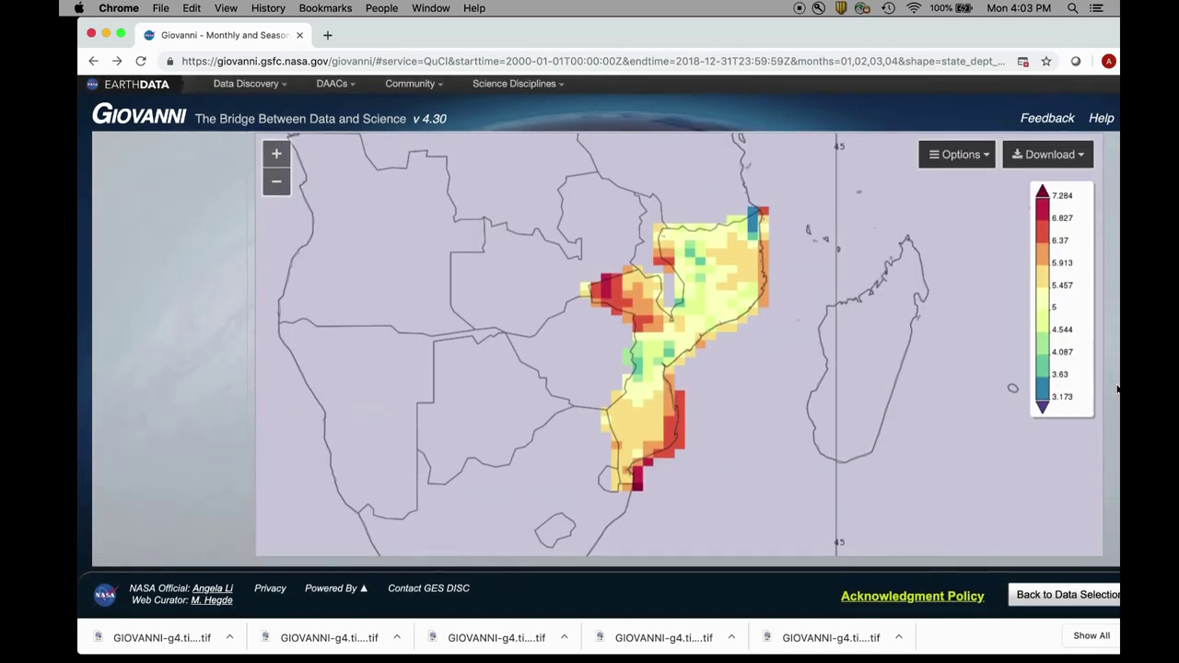
scroll(1117, 390, "up", 8)
scroll(1117, 389, "up", 6)
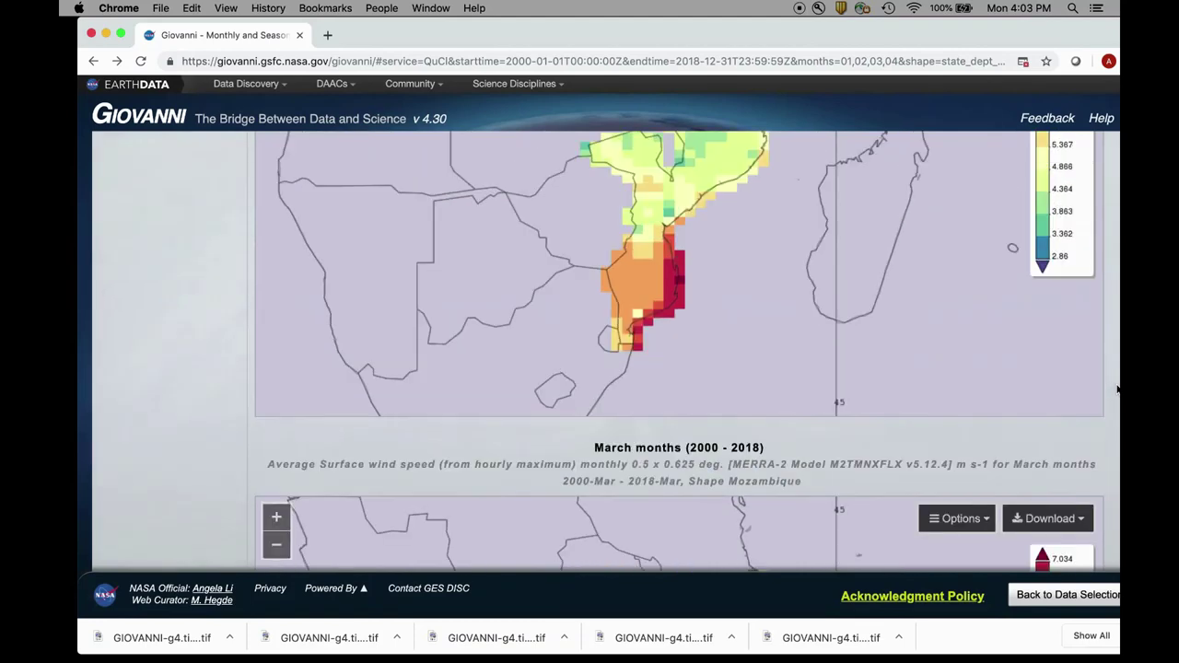
scroll(1117, 389, "up", 2)
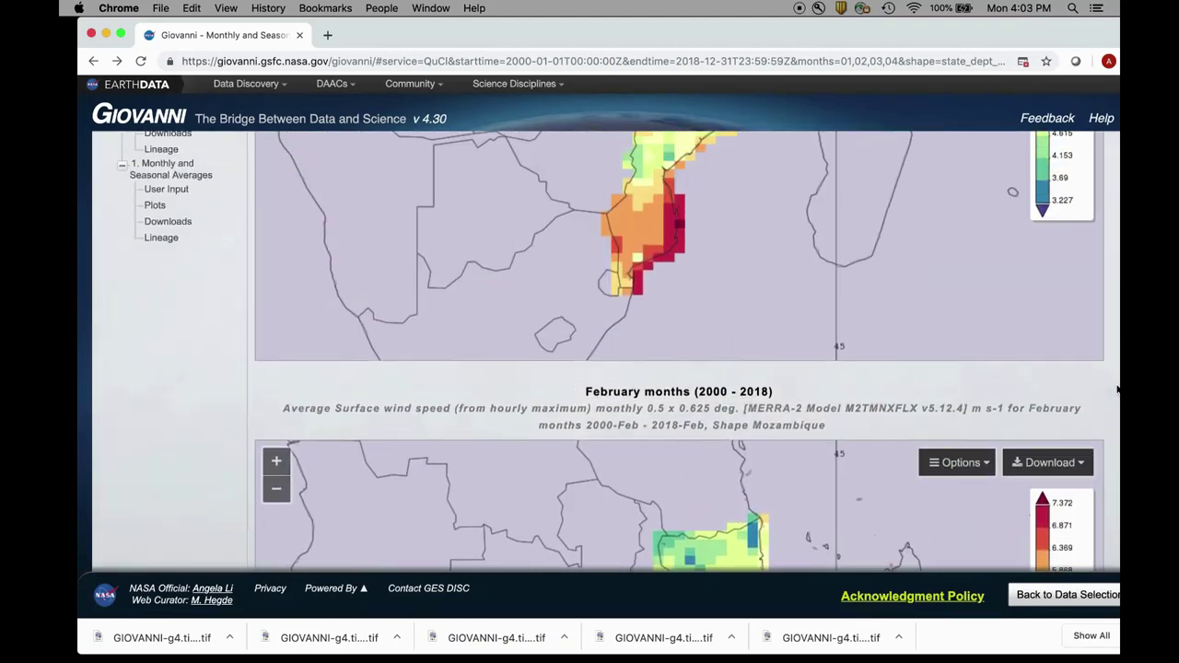
scroll(1117, 390, "up", 5)
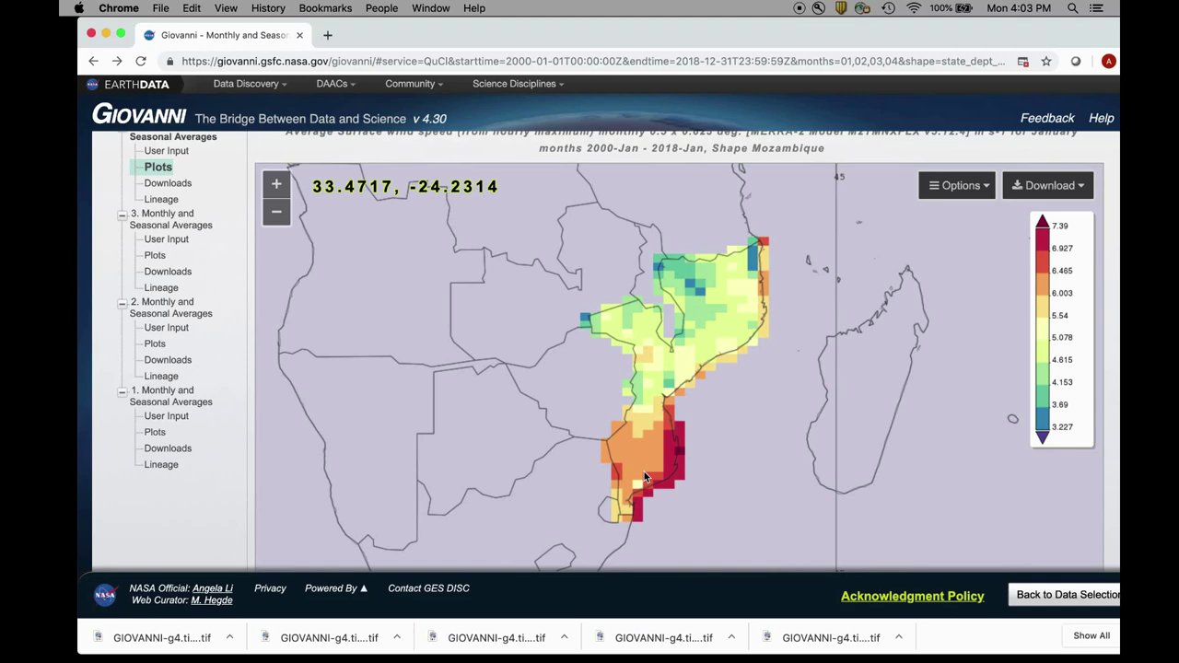
Step: Open the download list of the fourth result and call up the January wind speed GeoTIFF's save options without saving the file
left_click(173, 184)
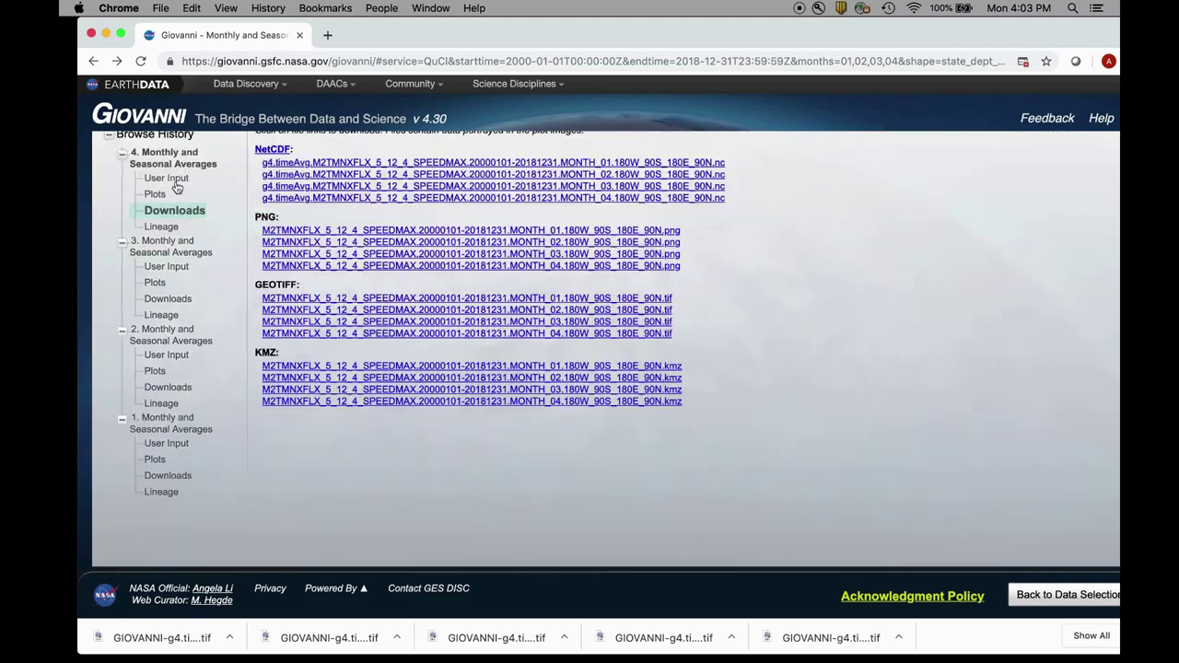
left_click(431, 302)
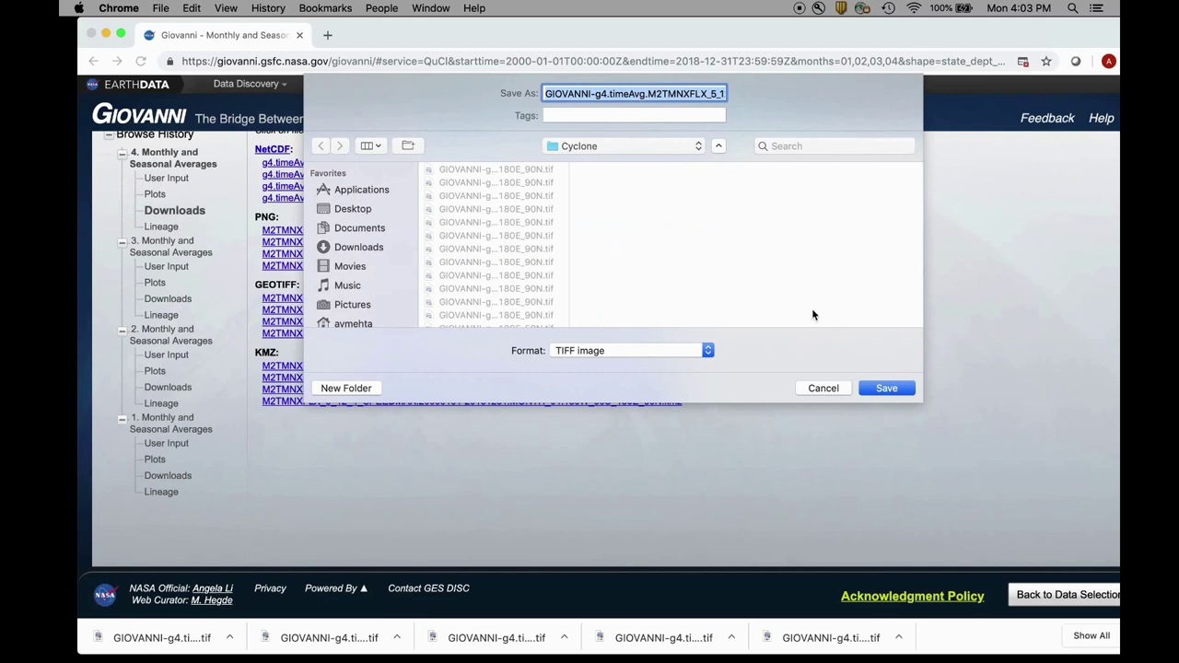
left_click(821, 389)
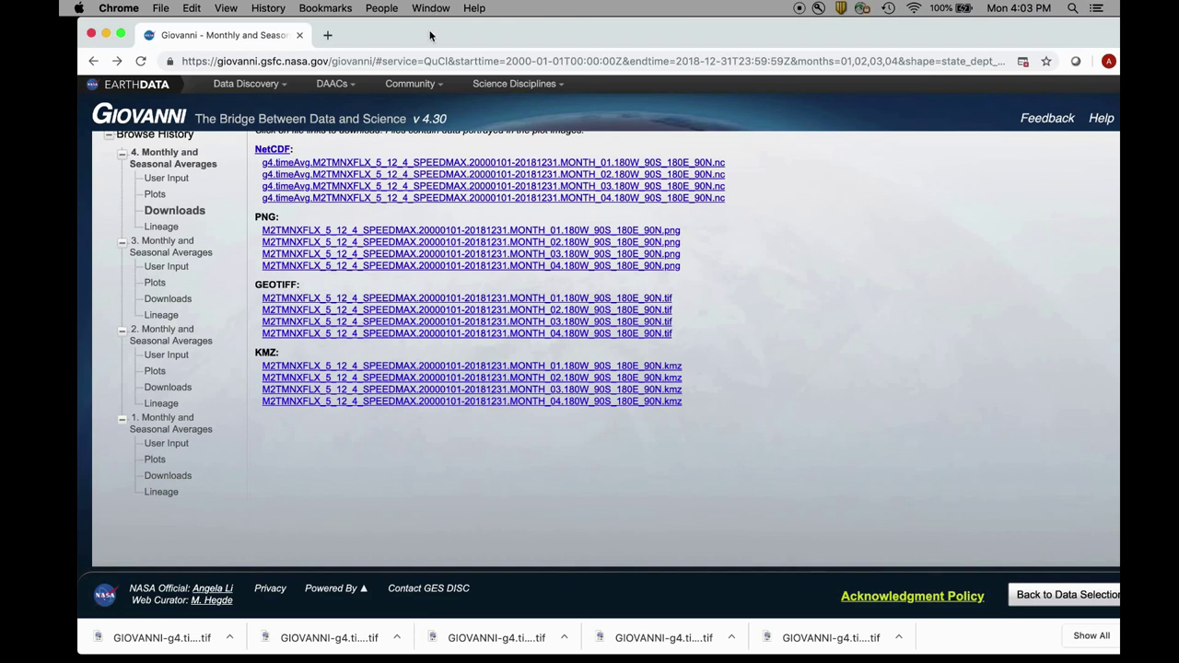
Step: Reposition the Giovanni window slightly and go back from the wind speed results to data selection
left_click_drag(429, 35, 417, 35)
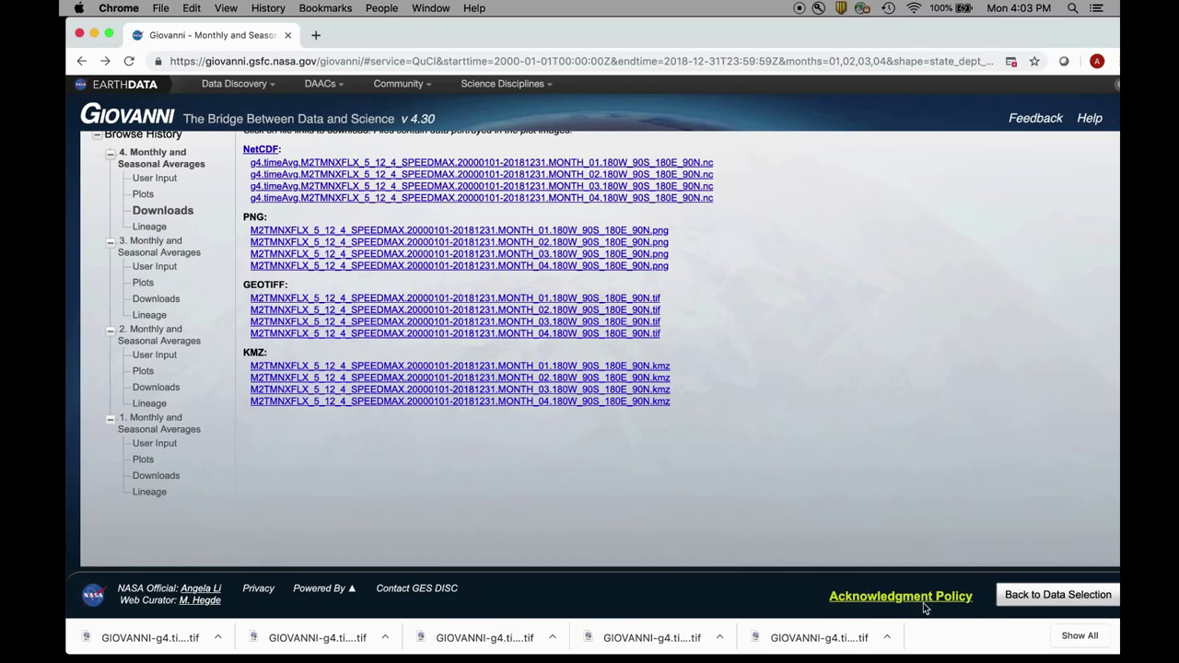
left_click(1017, 599)
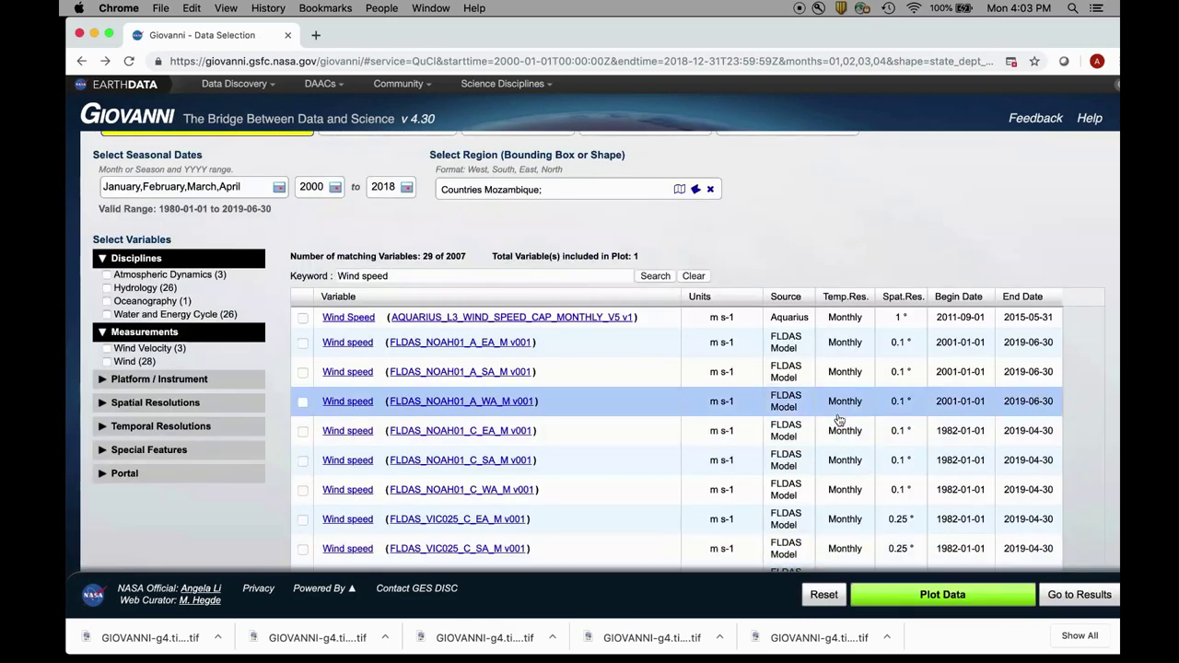
mouse_move(1002, 642)
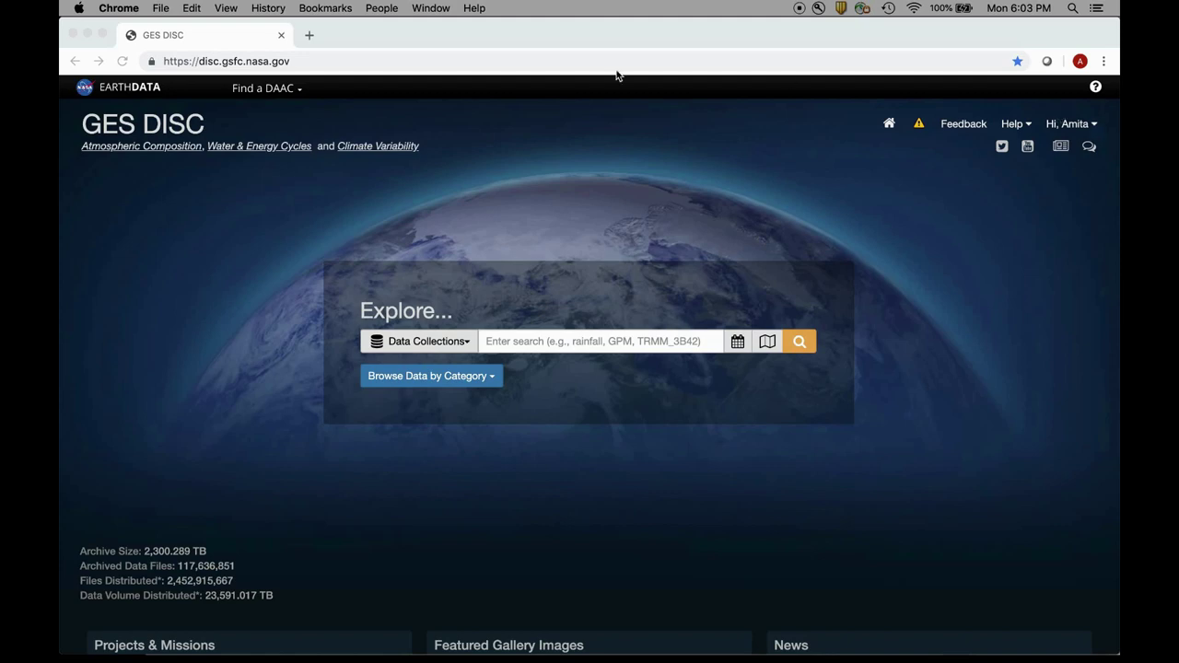
Step: Move the GES DISC window aside to show the Earthdata Login page, and bring GES DISC back into full view
left_click_drag(606, 36, 965, 34)
left_click(181, 468)
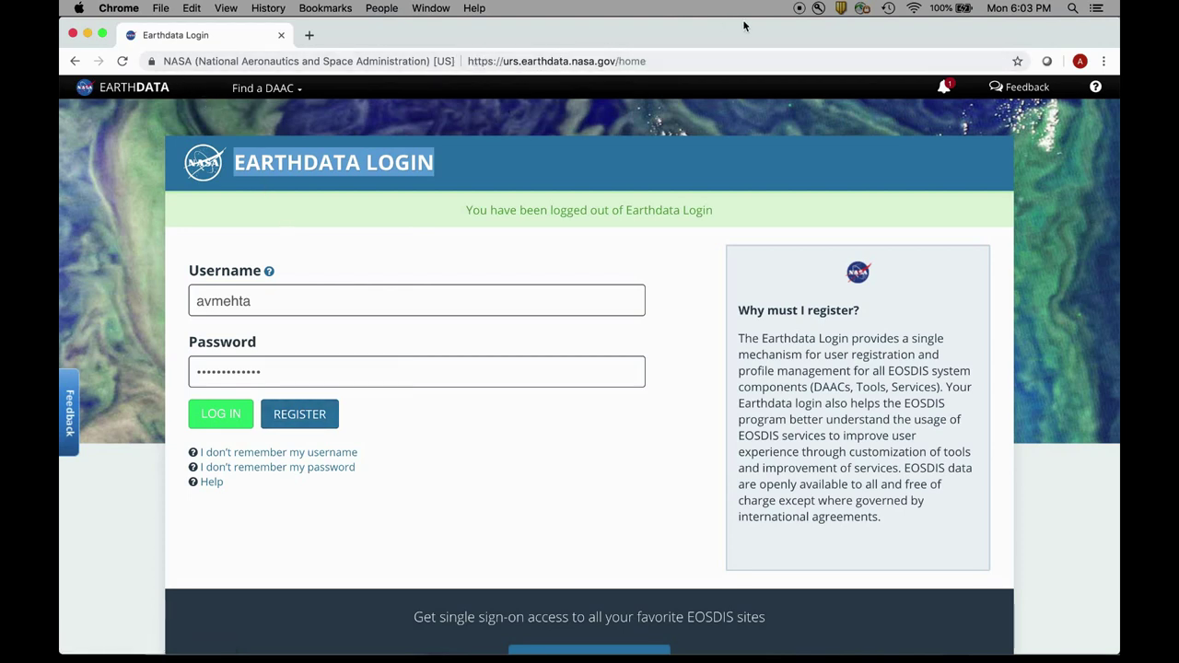
left_click_drag(746, 30, 552, 38)
left_click(1000, 31)
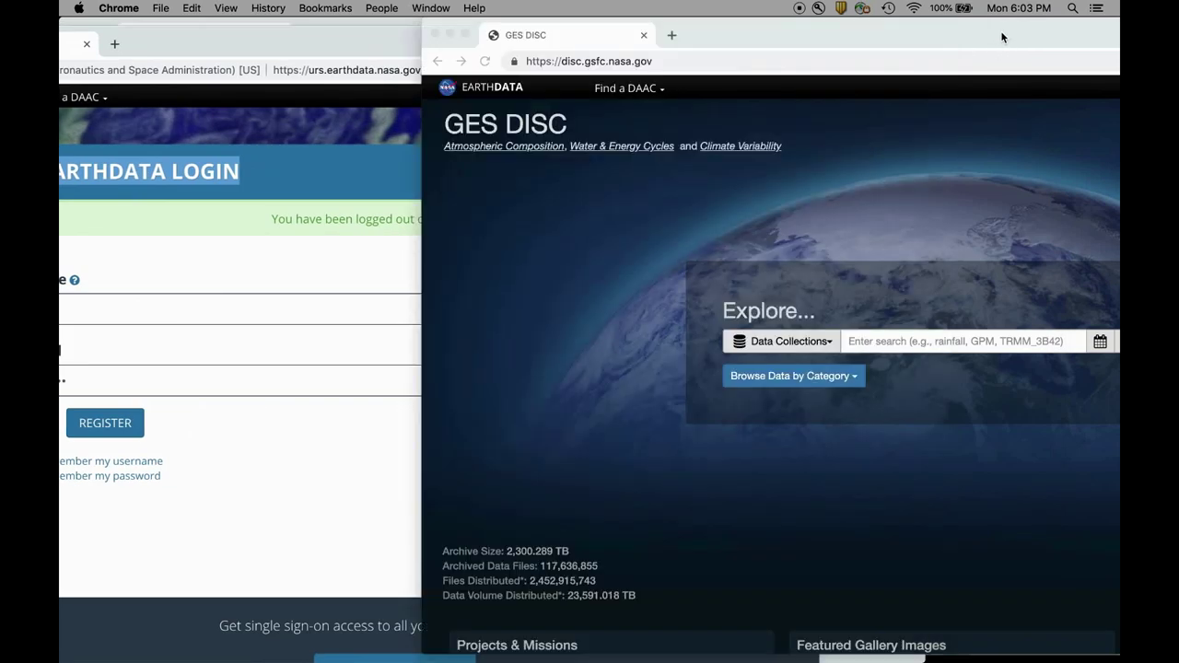
left_click_drag(1000, 30, 632, 5)
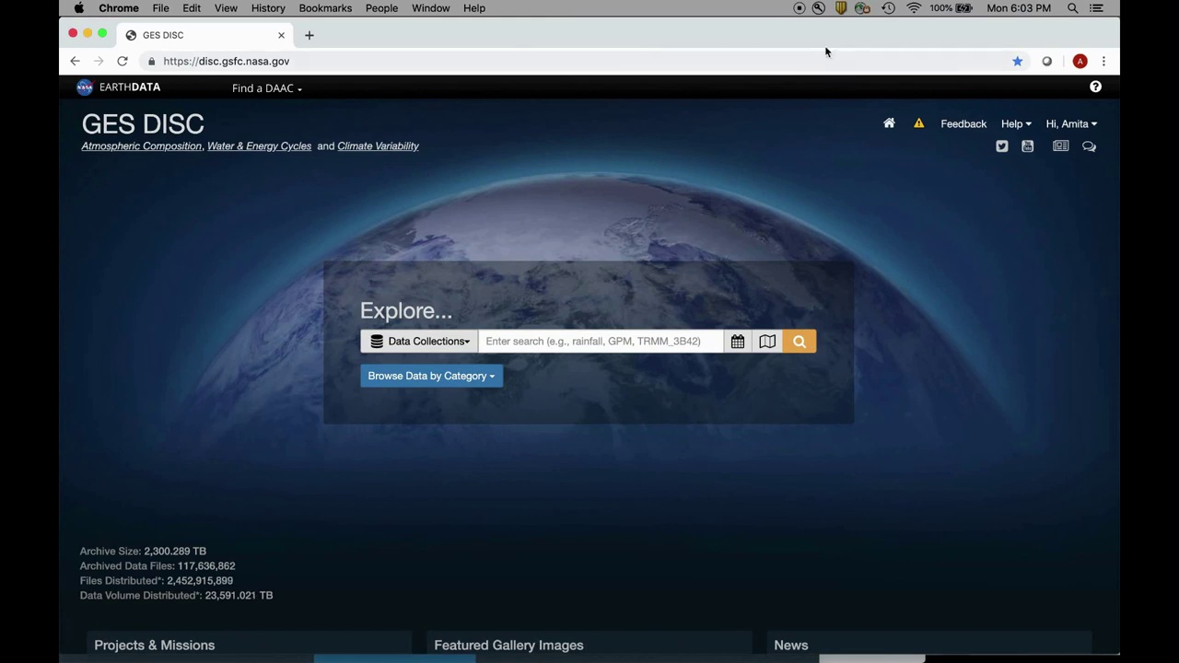
left_click_drag(823, 43, 824, 37)
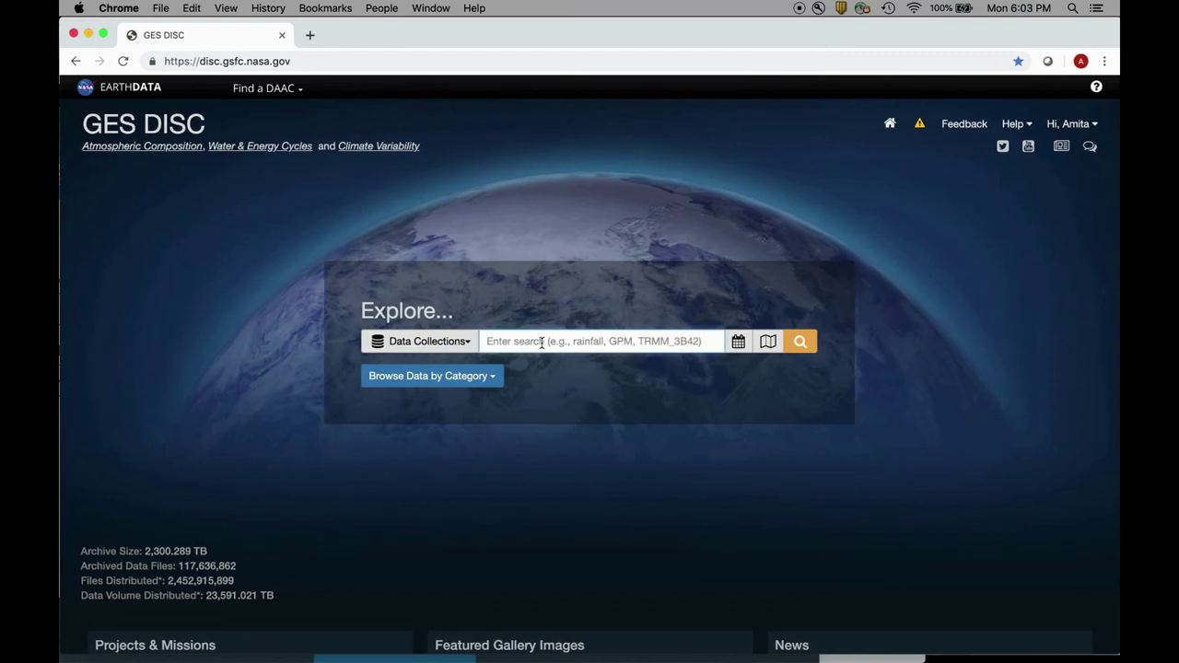
Step: Search the data collections for TMPA and look through the datasets for the daily 0.25 degree precipitation product
type("TMPA")
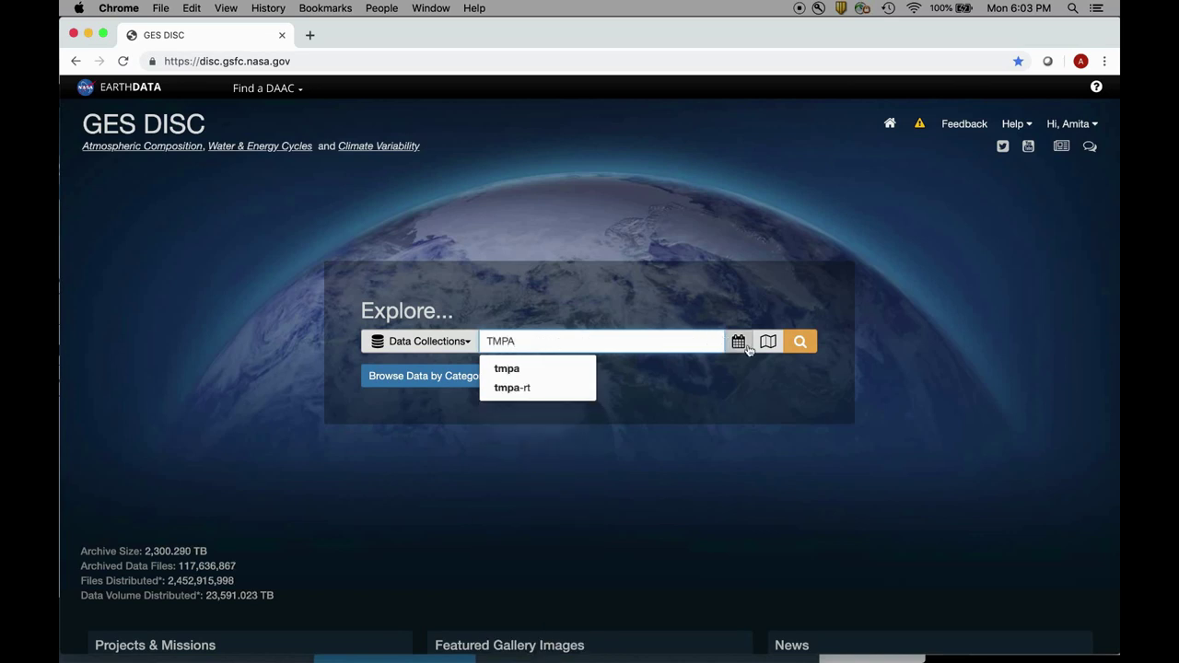
left_click(800, 344)
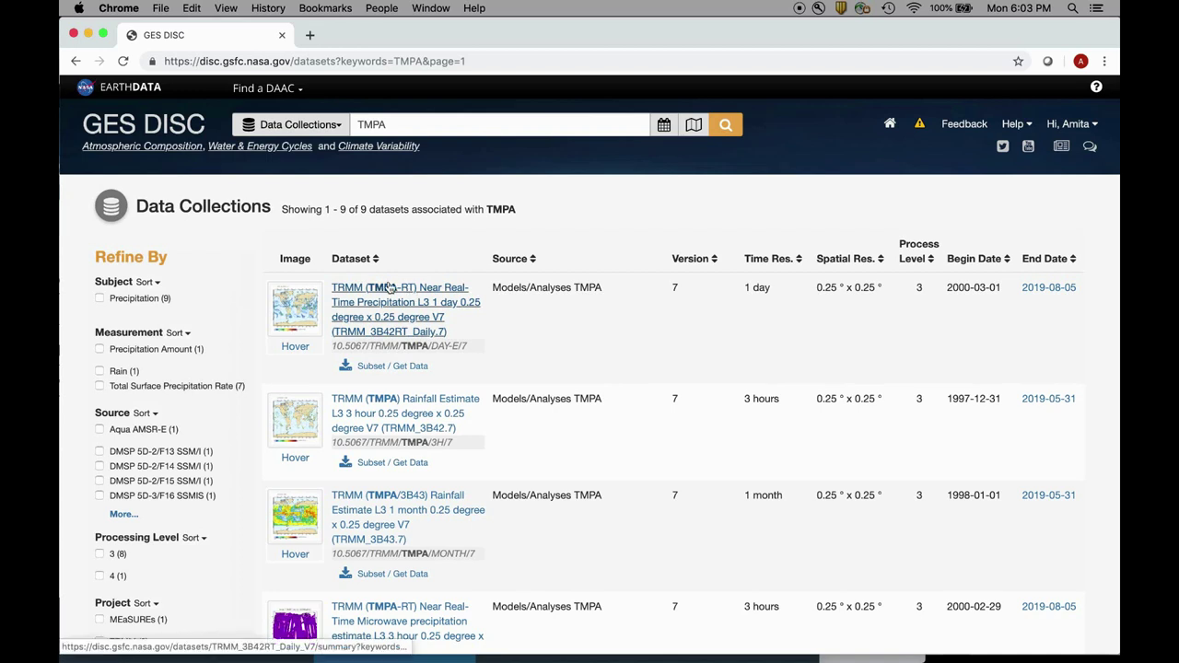
scroll(419, 350, "down", 2)
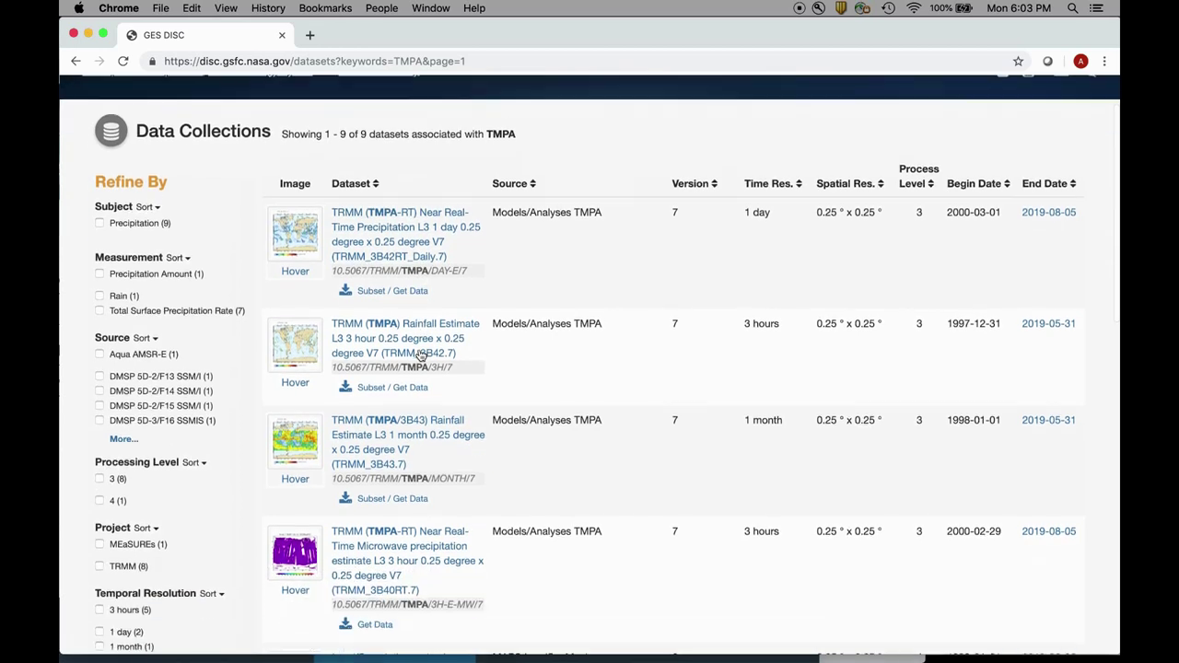
scroll(419, 354, "down", 2)
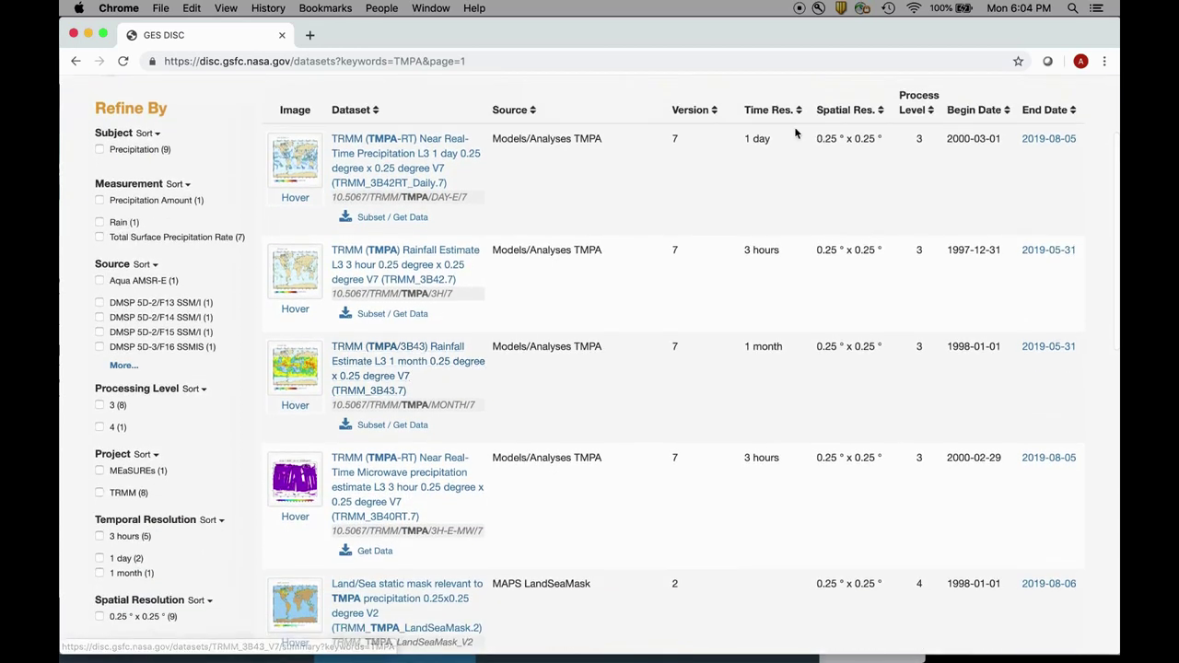
scroll(754, 487, "down", 4)
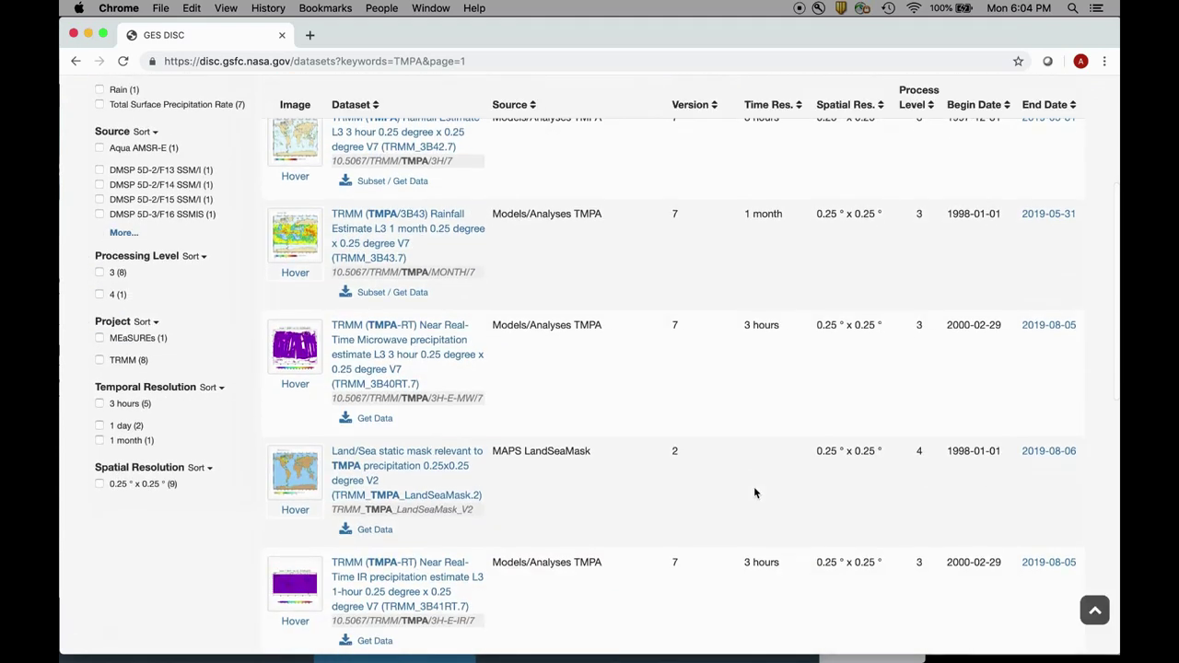
scroll(753, 493, "down", 5)
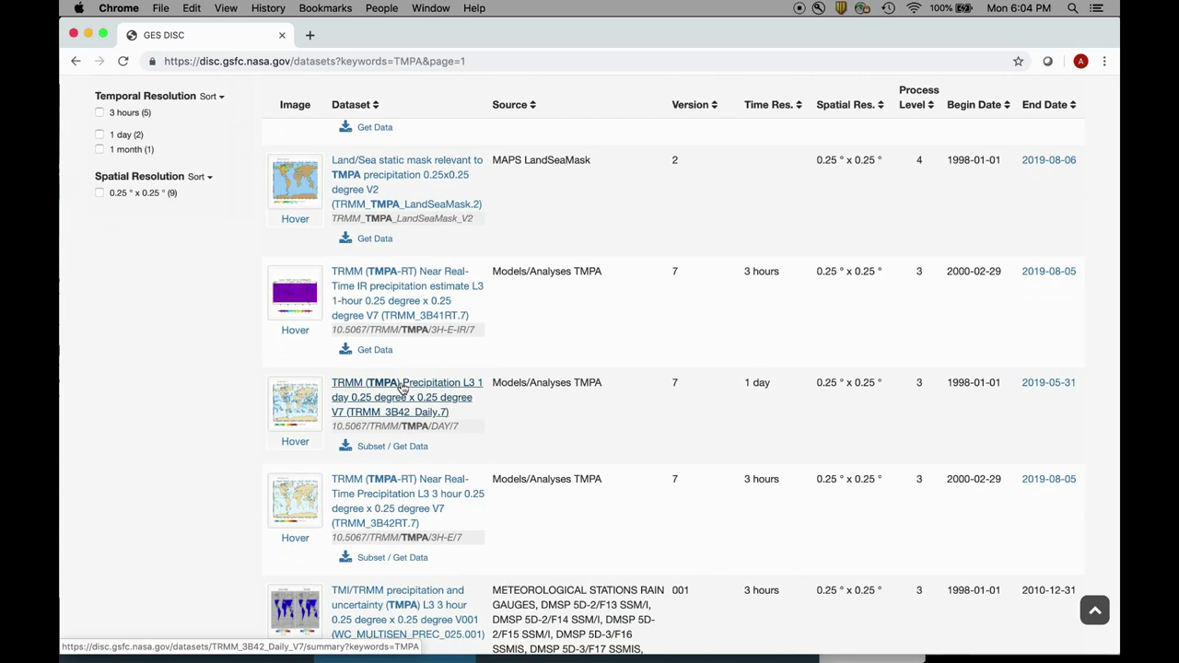
Step: Open the TRMM_3B42_Daily dataset page, review its product summary, and bring up its subset and data retrieval options
left_click(403, 387)
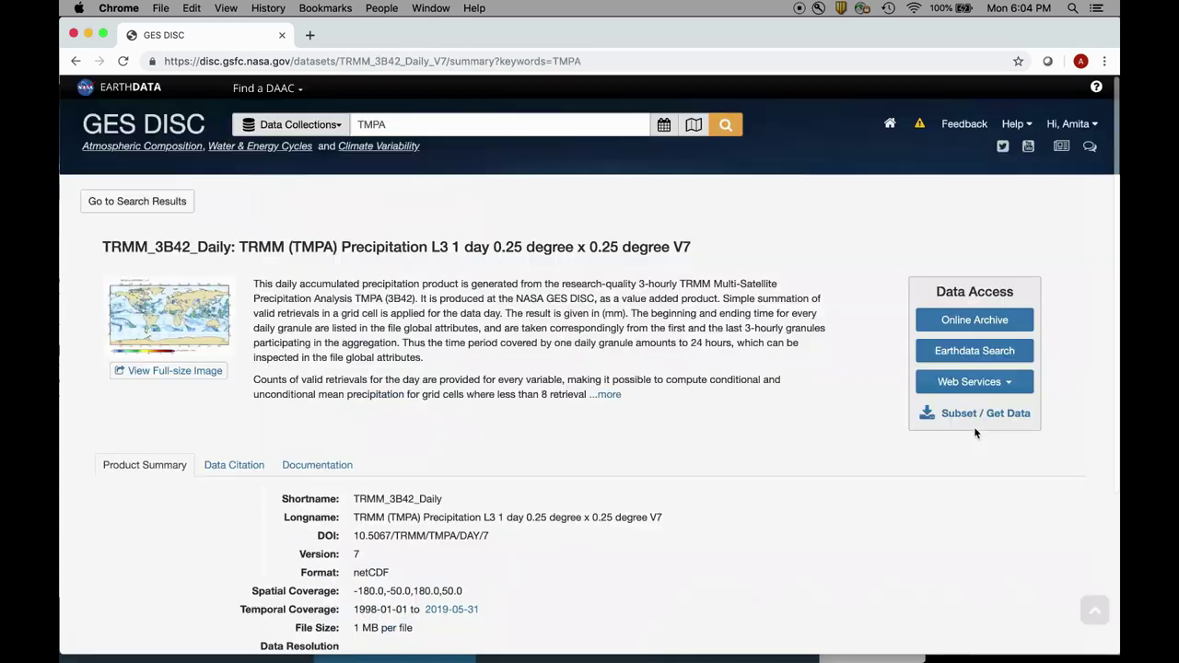
scroll(695, 484, "down", 3)
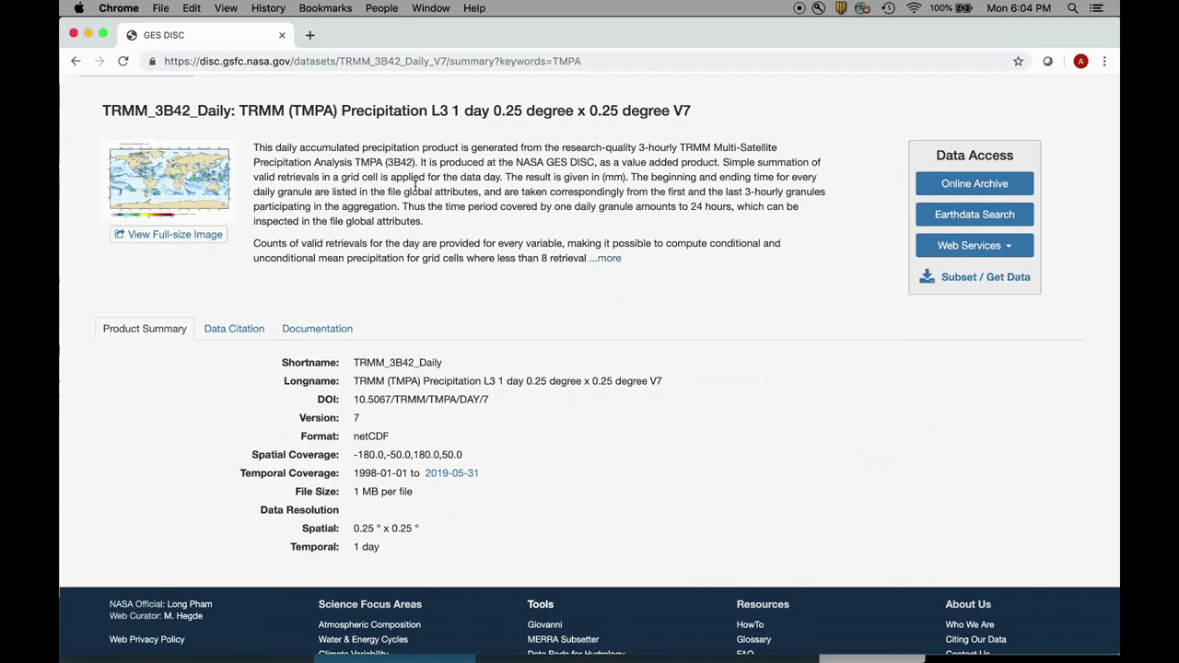
left_click(933, 282)
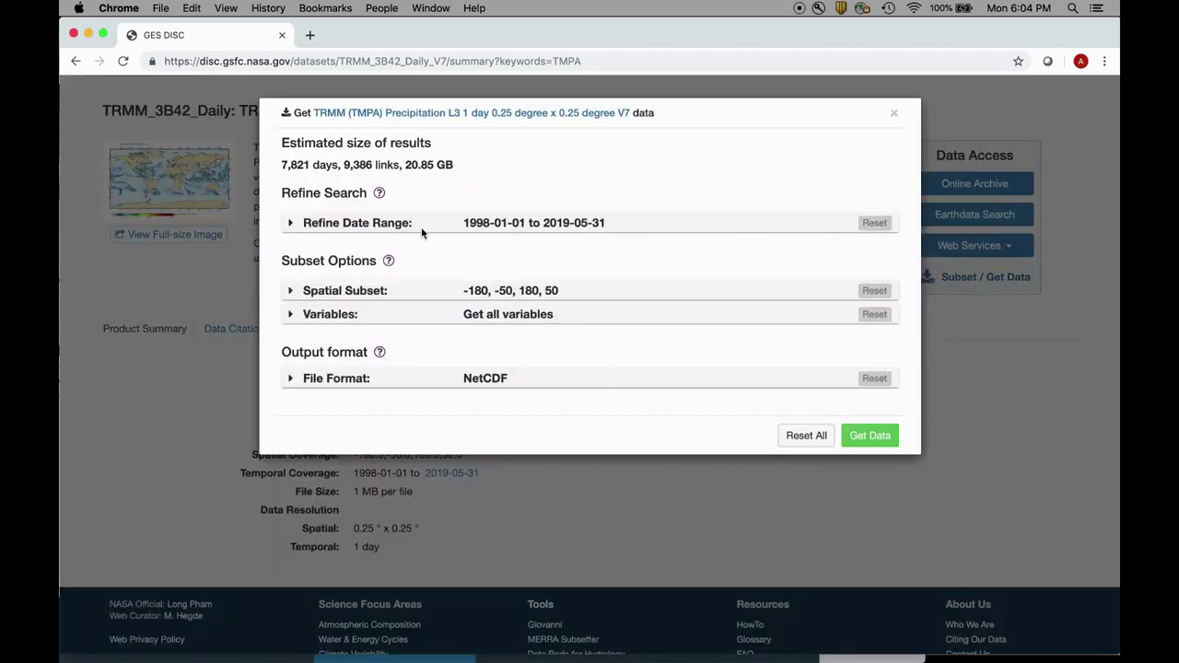
Step: Expand the date range refinement and set the start date to 2000-01-01
left_click(360, 225)
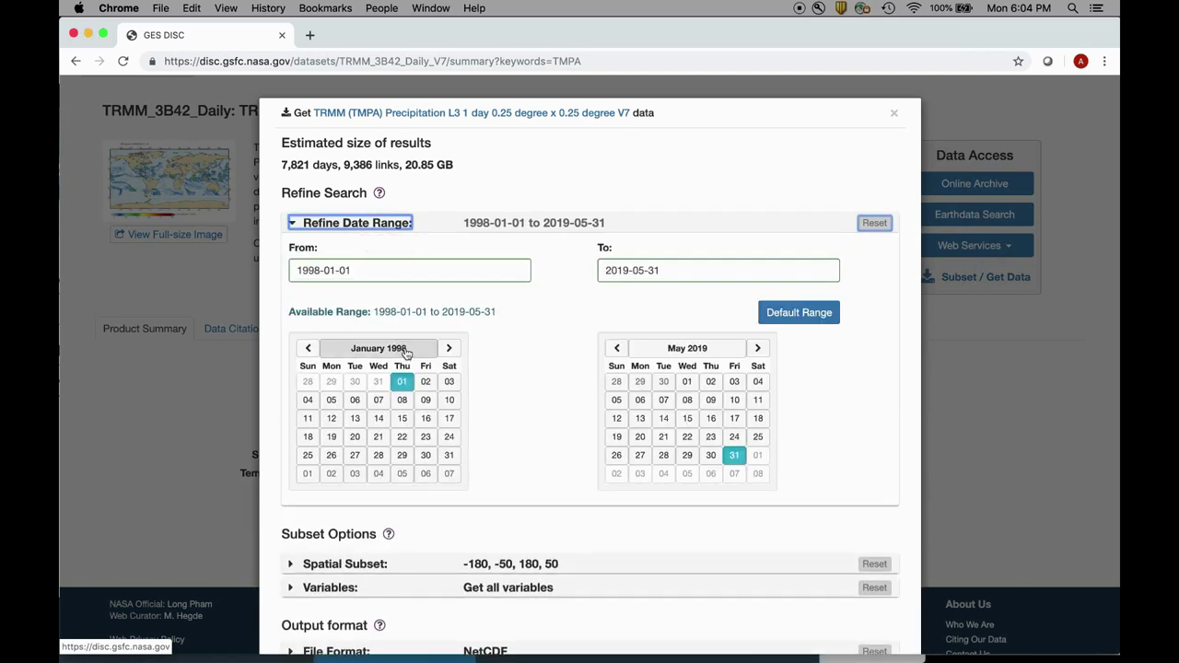
left_click(406, 350)
left_click(441, 348)
left_click(441, 349)
left_click(337, 375)
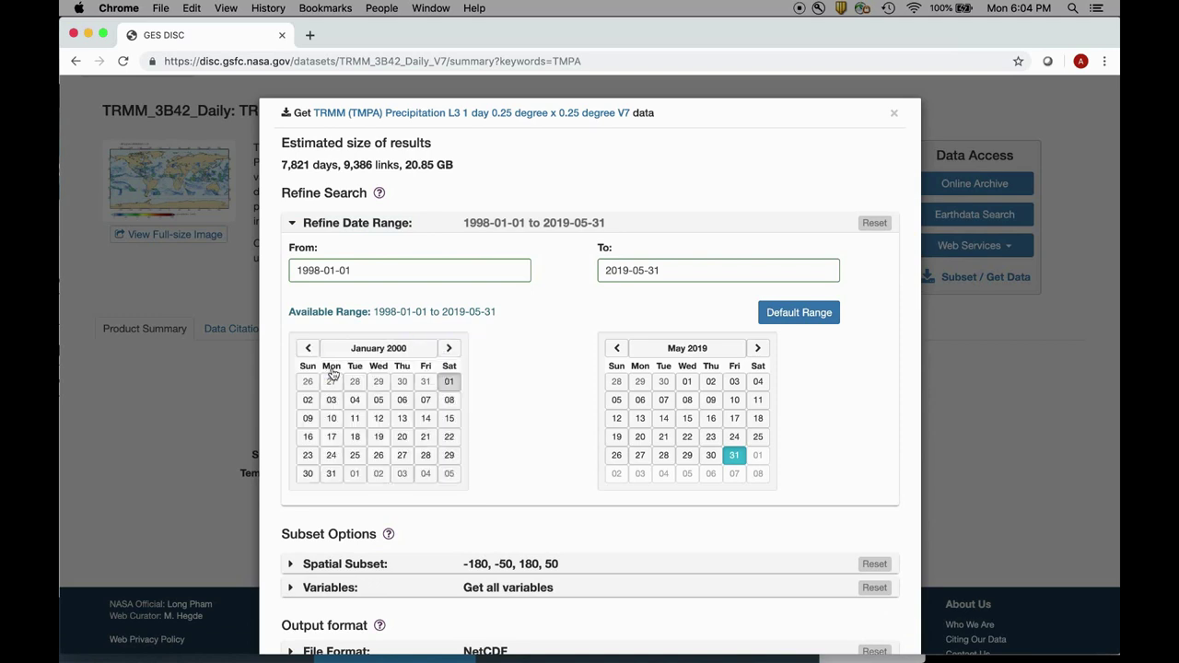
left_click(448, 381)
Step: Set the end date of the date range to 2018-12-31
left_click(617, 348)
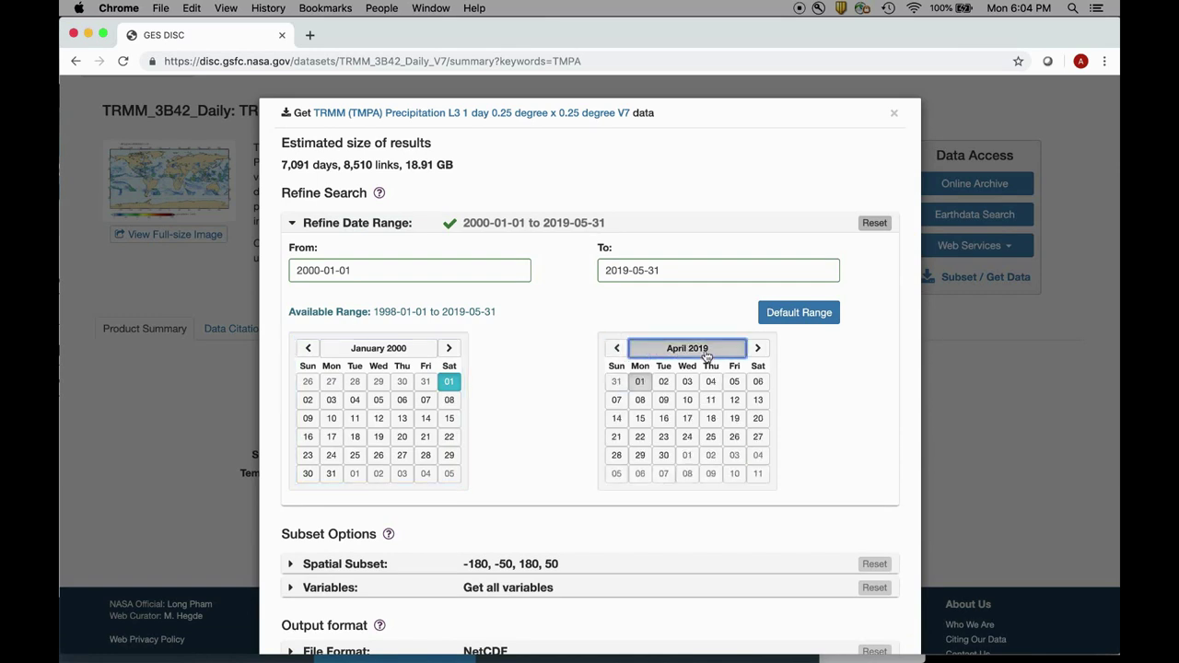
left_click(652, 356)
left_click(629, 352)
left_click(746, 432)
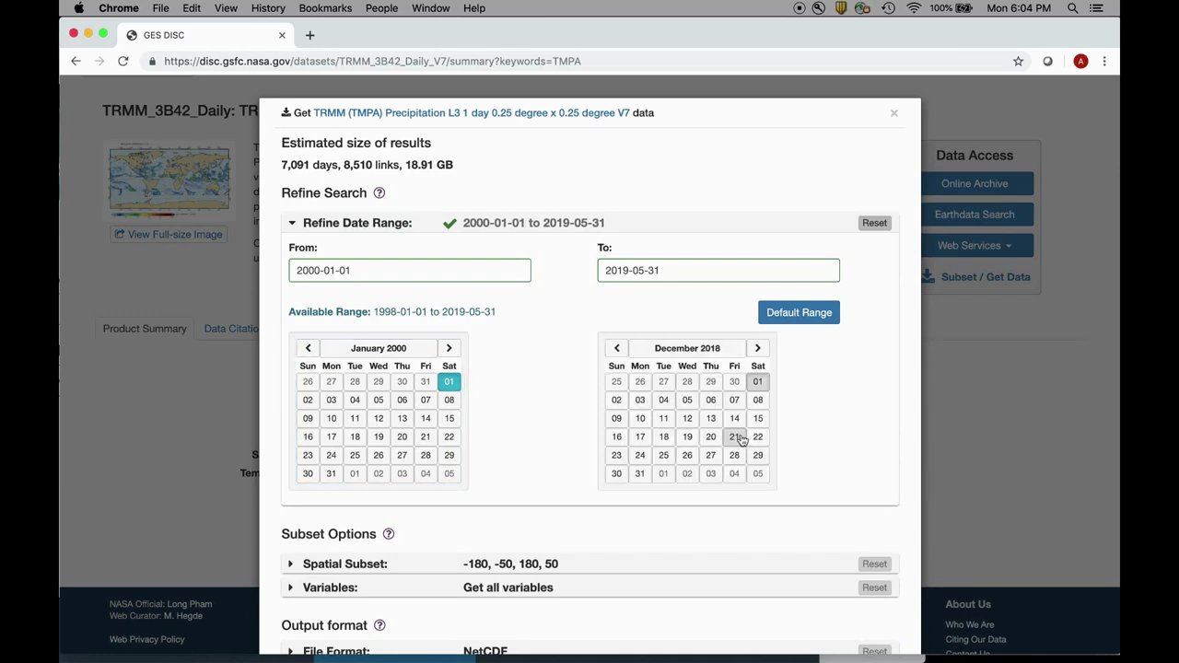
left_click(639, 473)
left_click(558, 450)
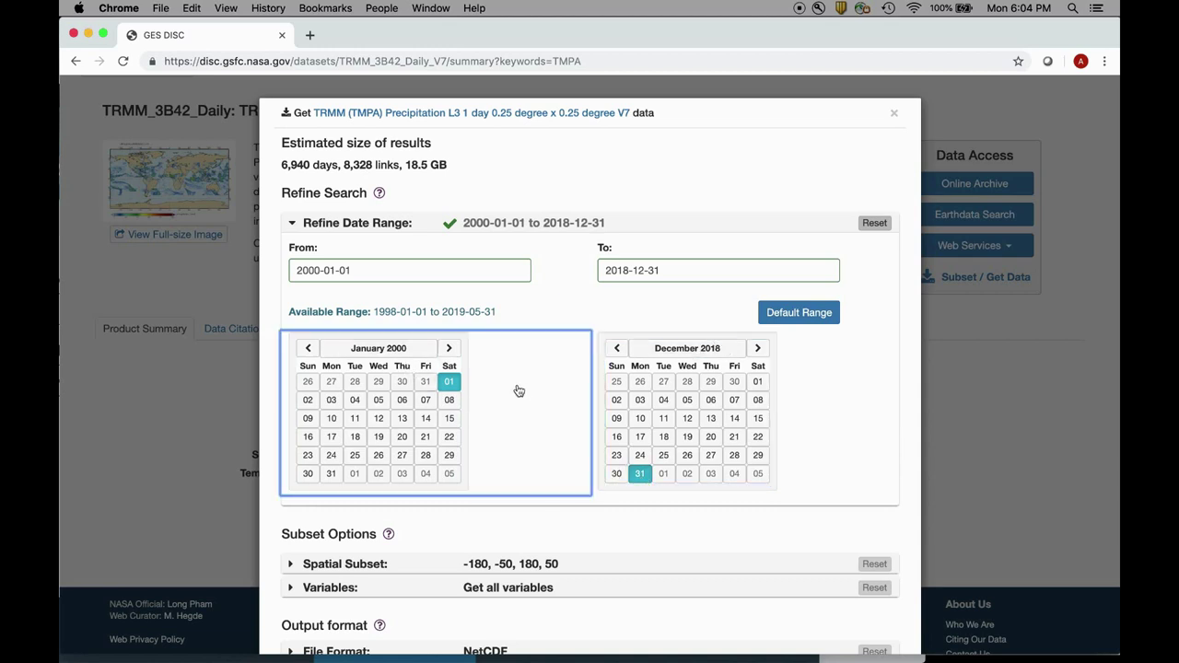
Step: Draw a spatial subset rectangle around Mozambique on the map, spanning about 30.41, -26.853, 44.297, -7.342
scroll(580, 542, "down", 3)
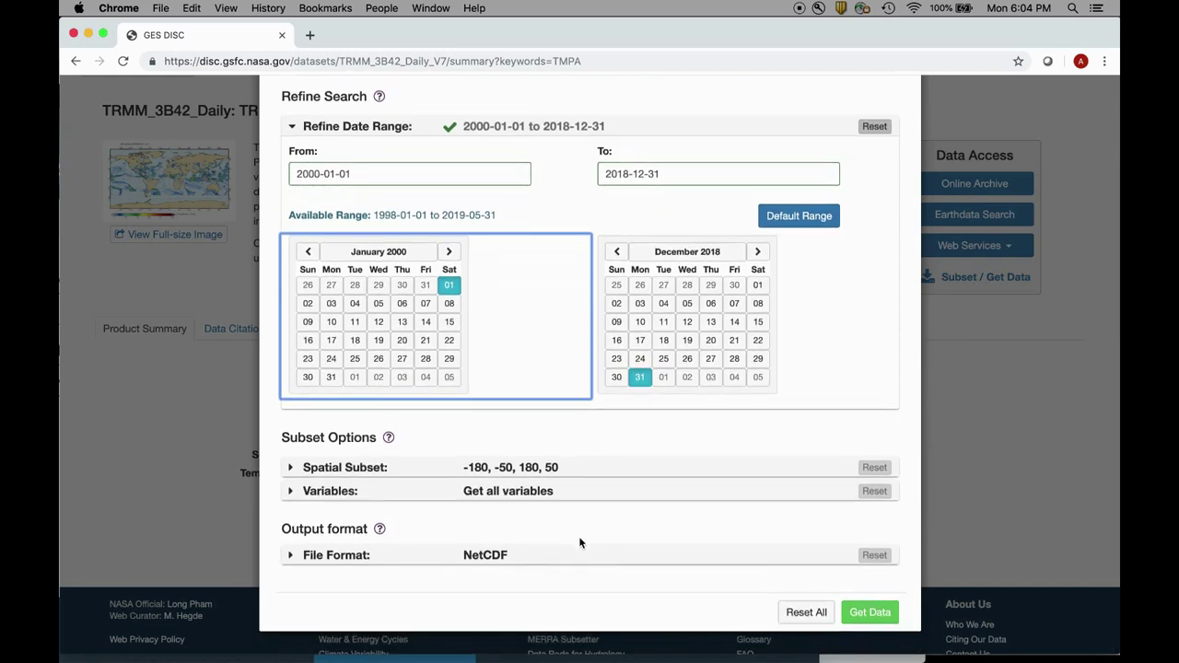
left_click(292, 471)
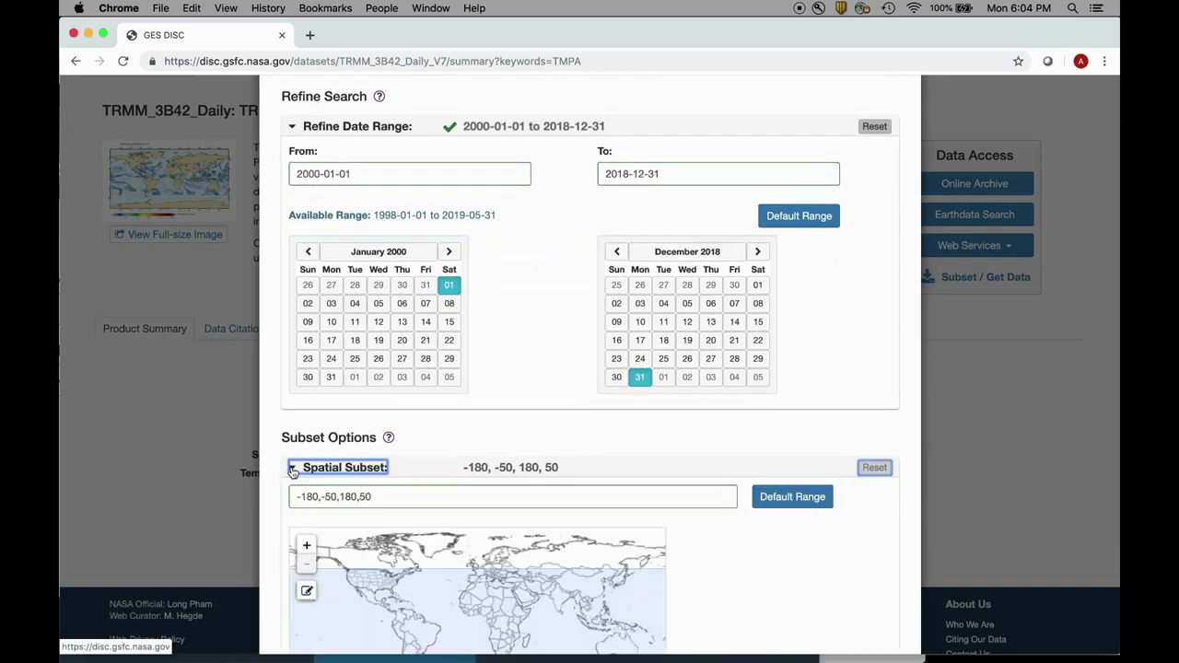
scroll(479, 497, "down", 3)
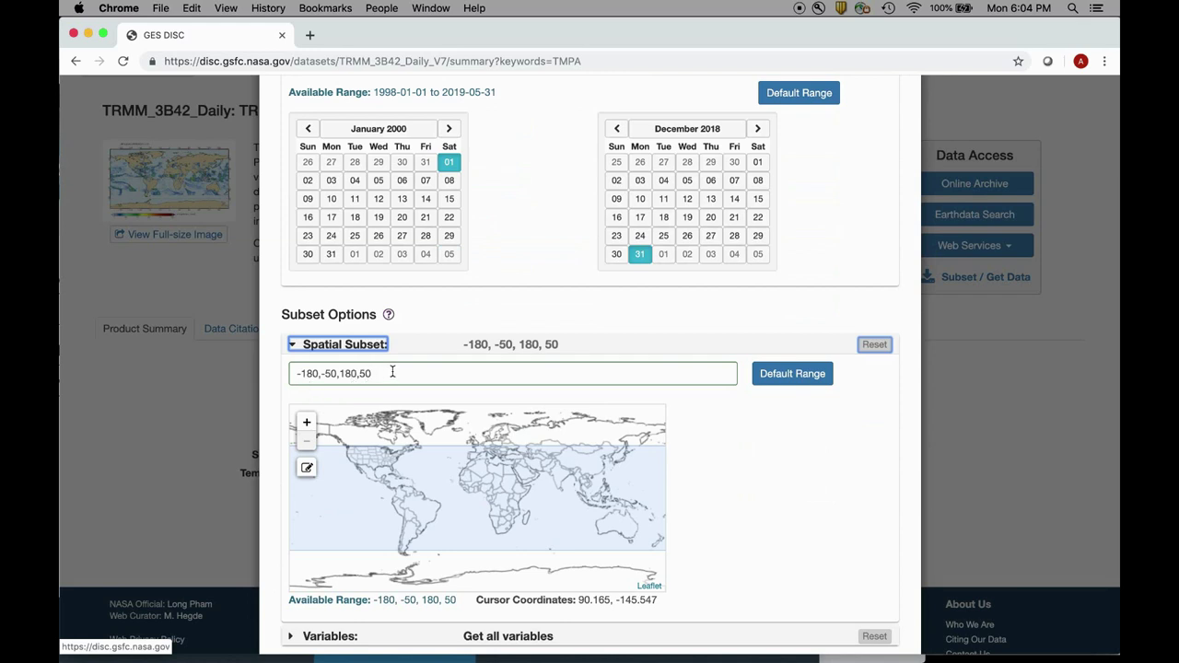
left_click(308, 424)
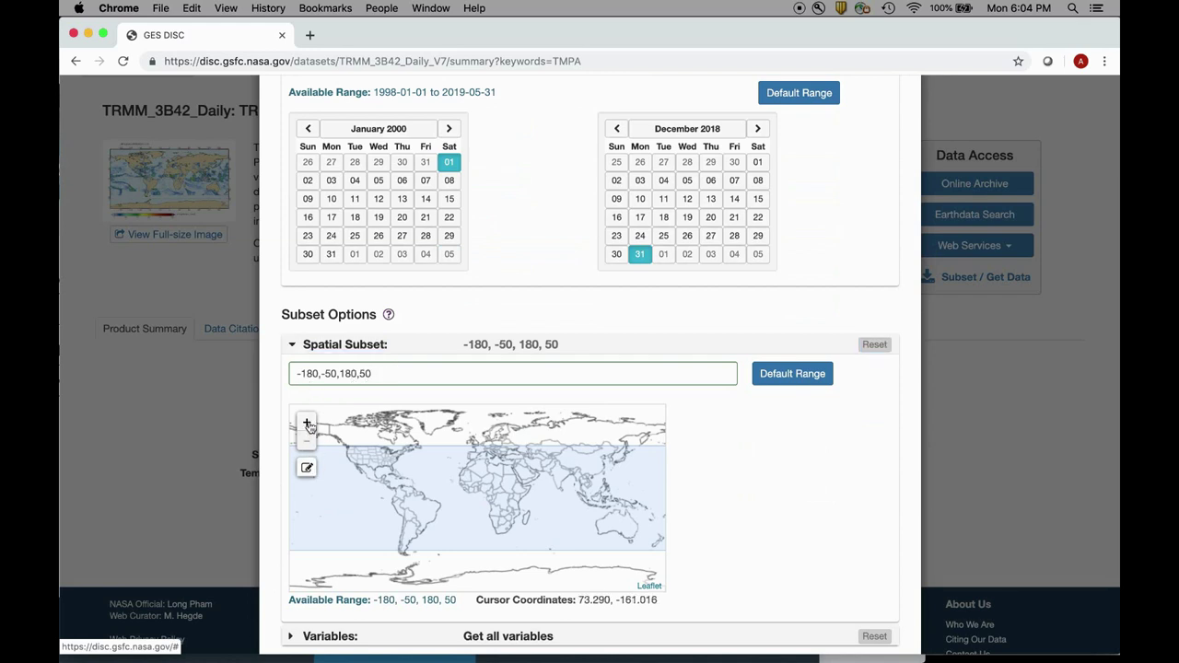
left_click(308, 423)
left_click(308, 423)
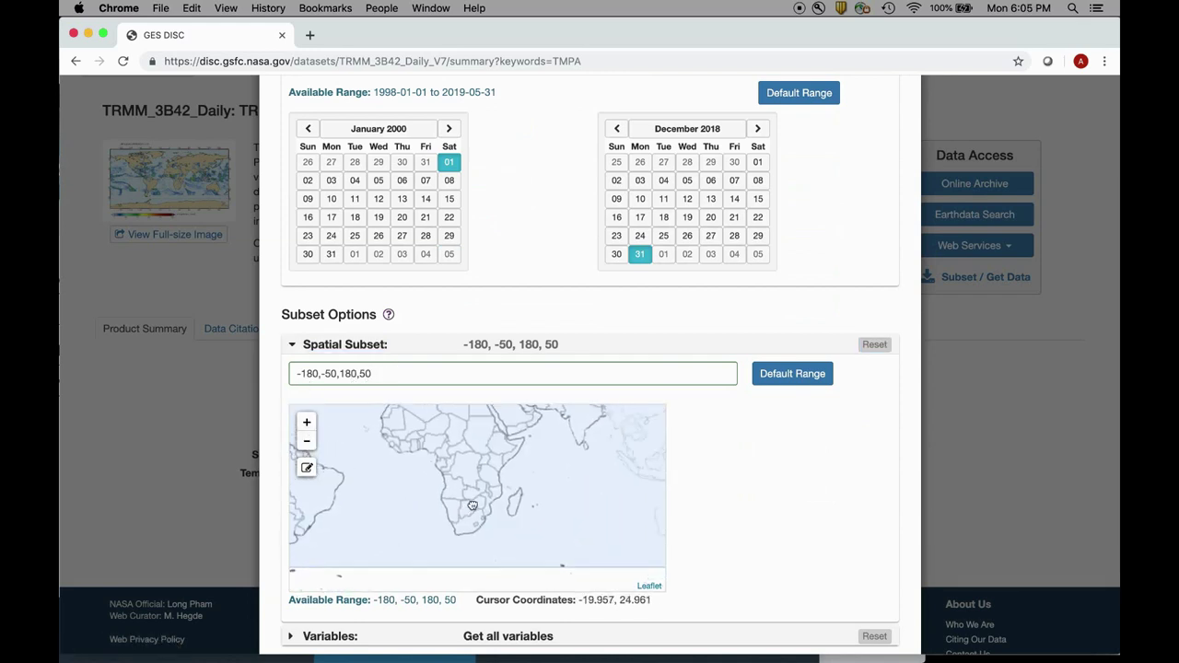
left_click(307, 422)
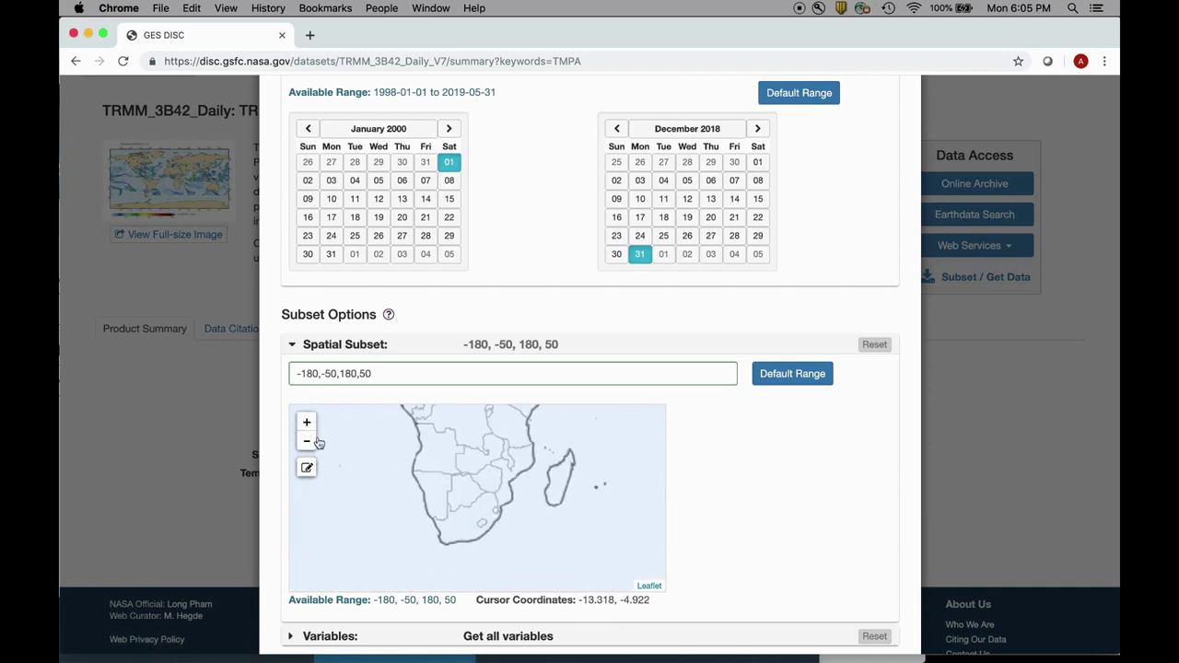
left_click_drag(447, 498, 451, 506)
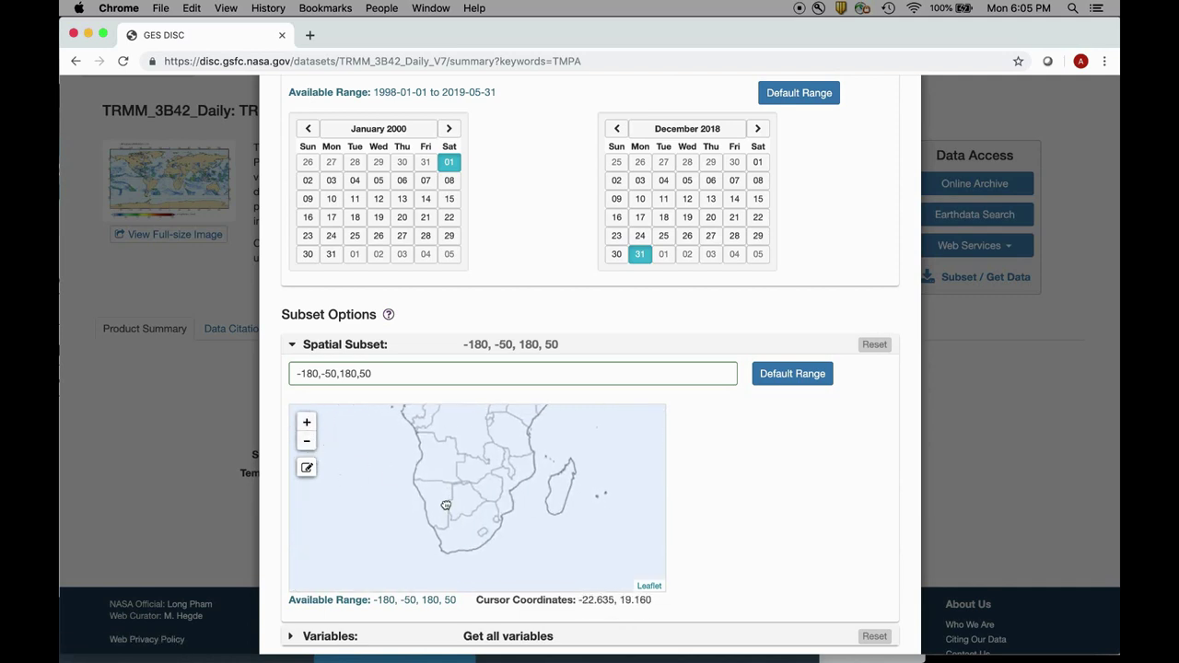
left_click(308, 469)
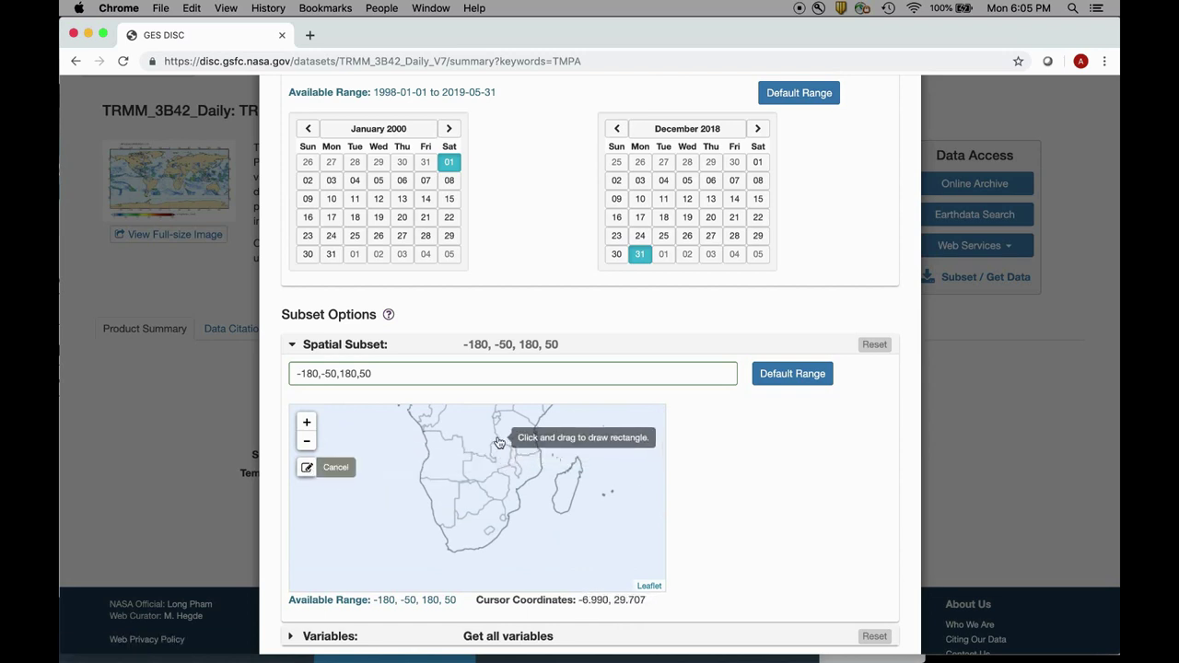
left_click_drag(498, 440, 558, 526)
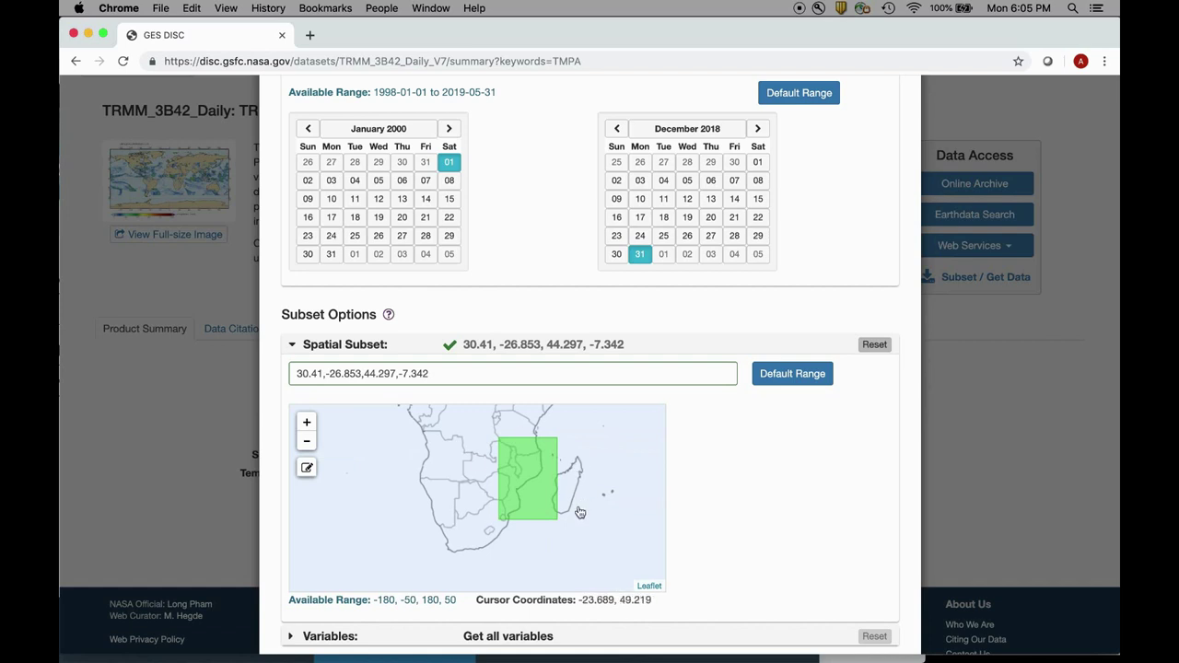
Step: Expand the subset variables and select only the precipitation variable
scroll(765, 533, "down", 3)
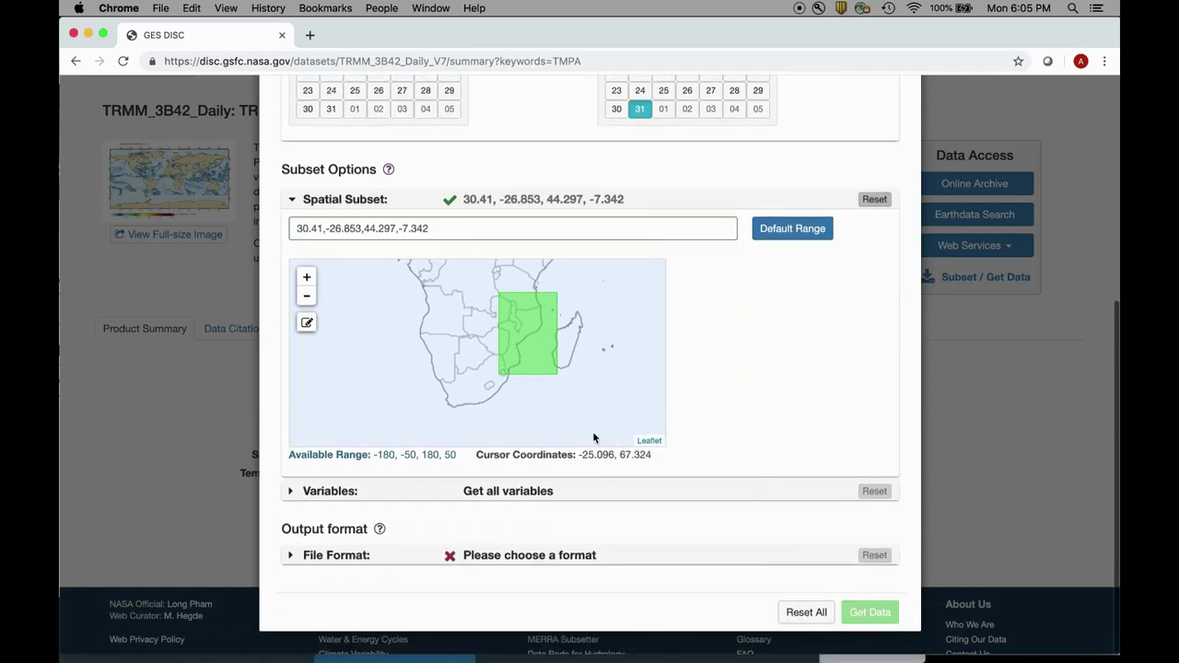
left_click(292, 493)
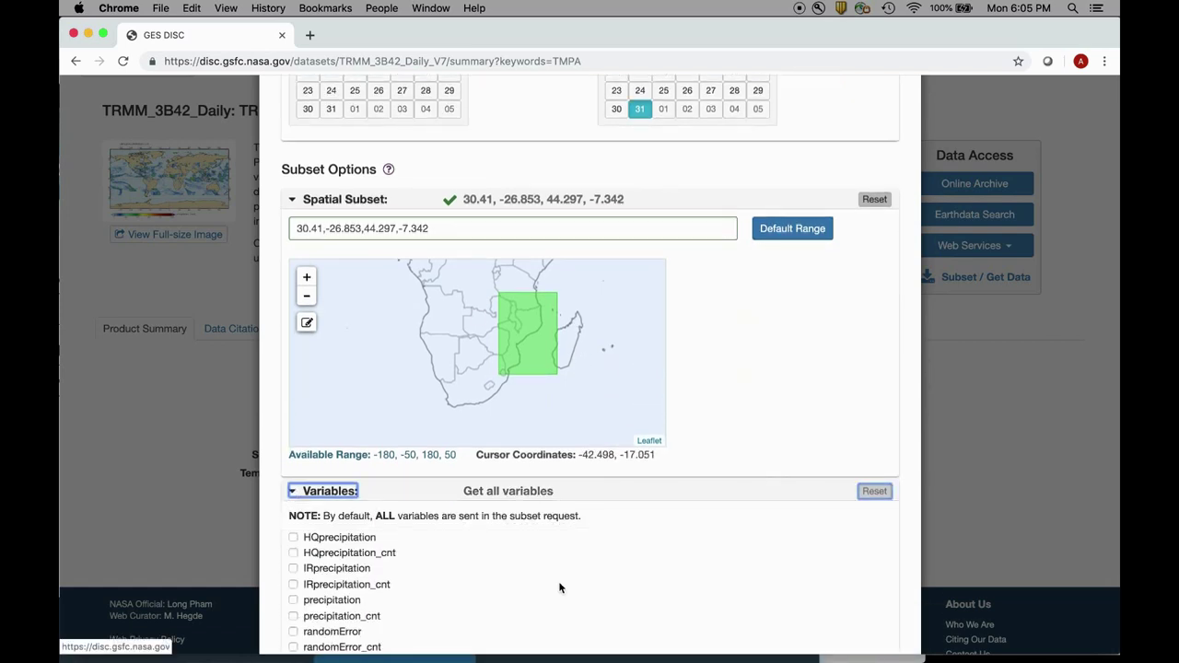
scroll(560, 587, "down", 3)
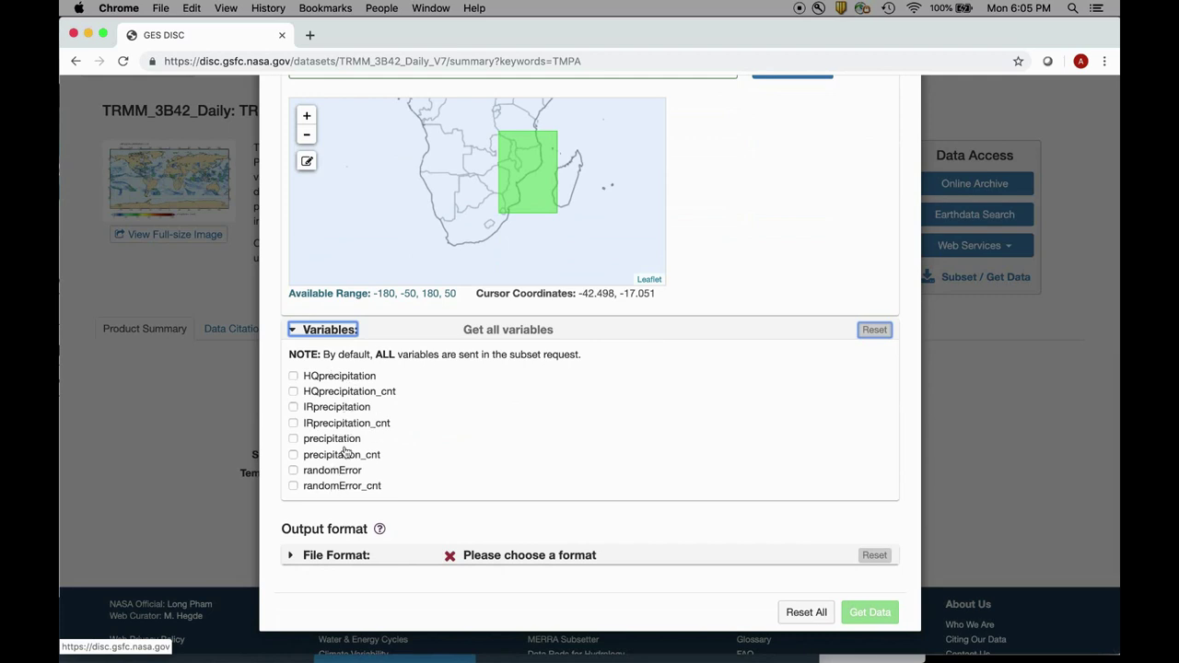
left_click(294, 440)
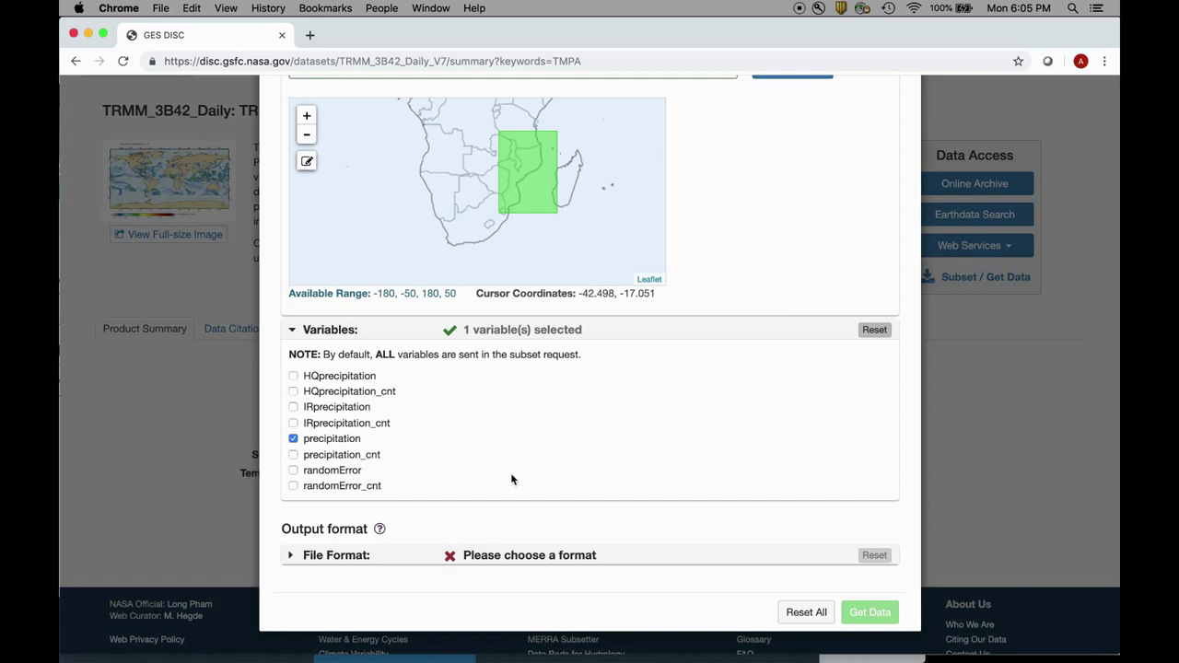
Step: Choose NetCDF4 as the output file format and request the data file links
left_click(291, 557)
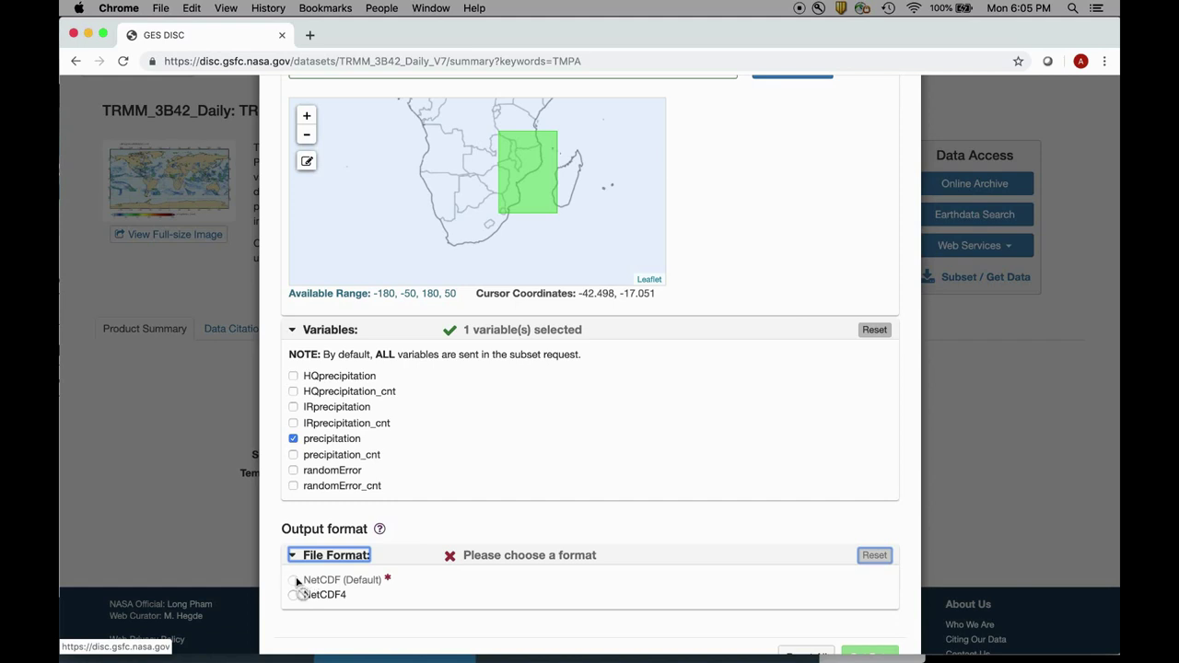
left_click(293, 595)
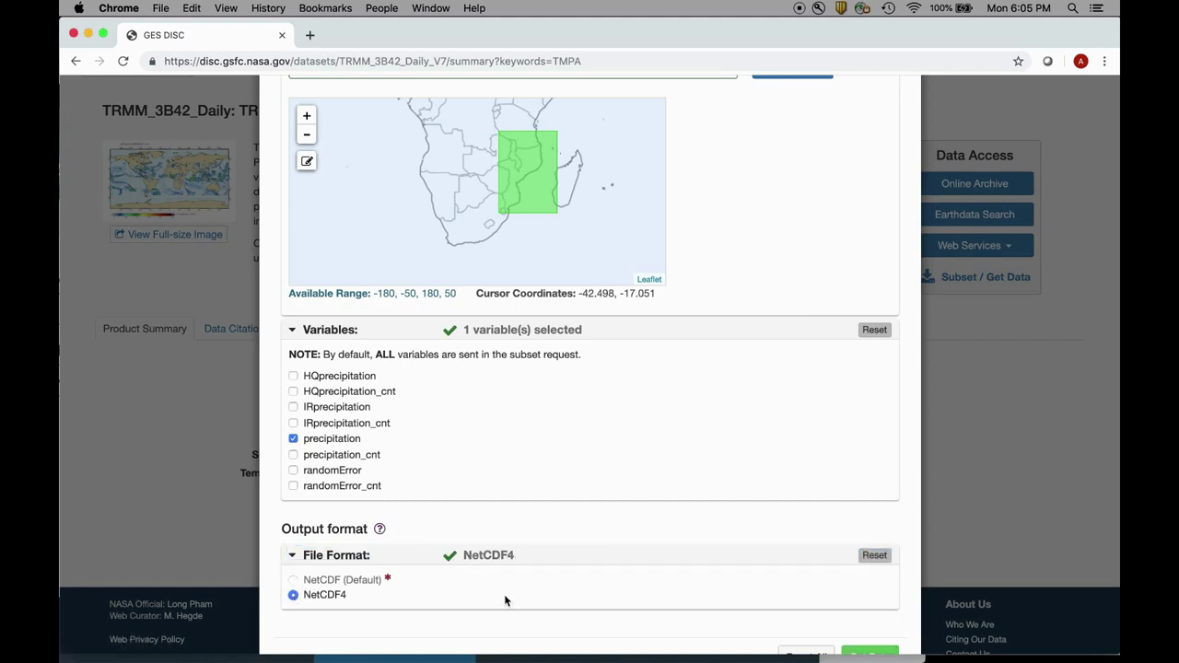
scroll(589, 576, "down", 1)
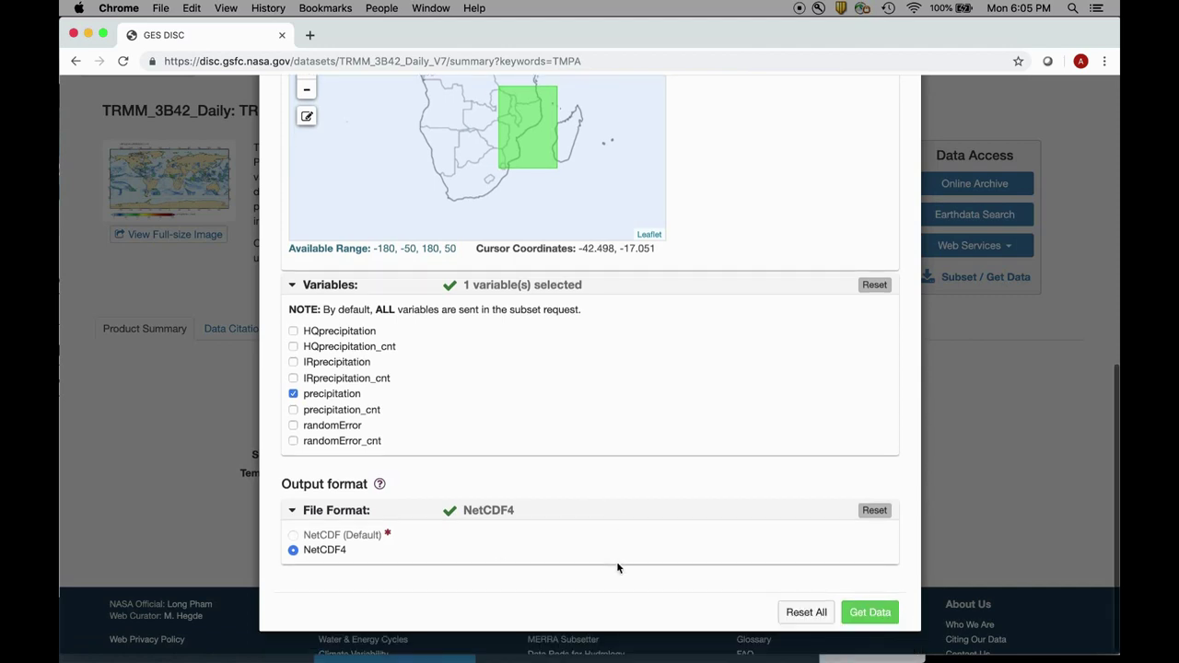
left_click(876, 621)
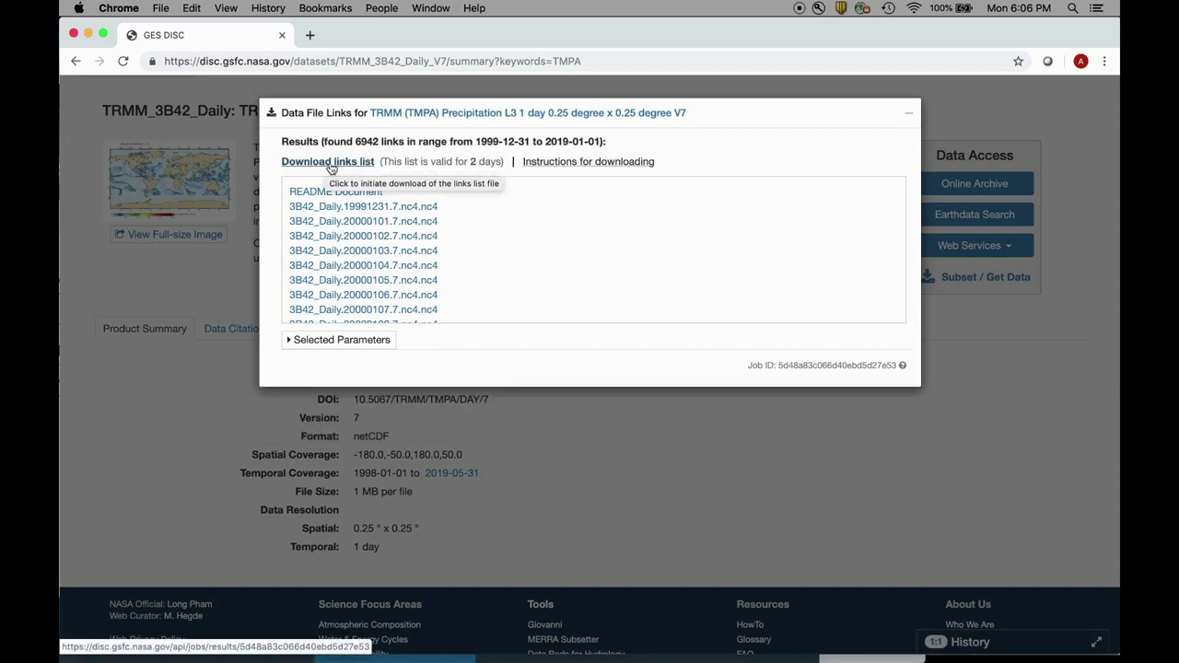
Step: Start downloading the links list, cancel the save, and close the blank tab to return to the data file links
left_click(330, 164)
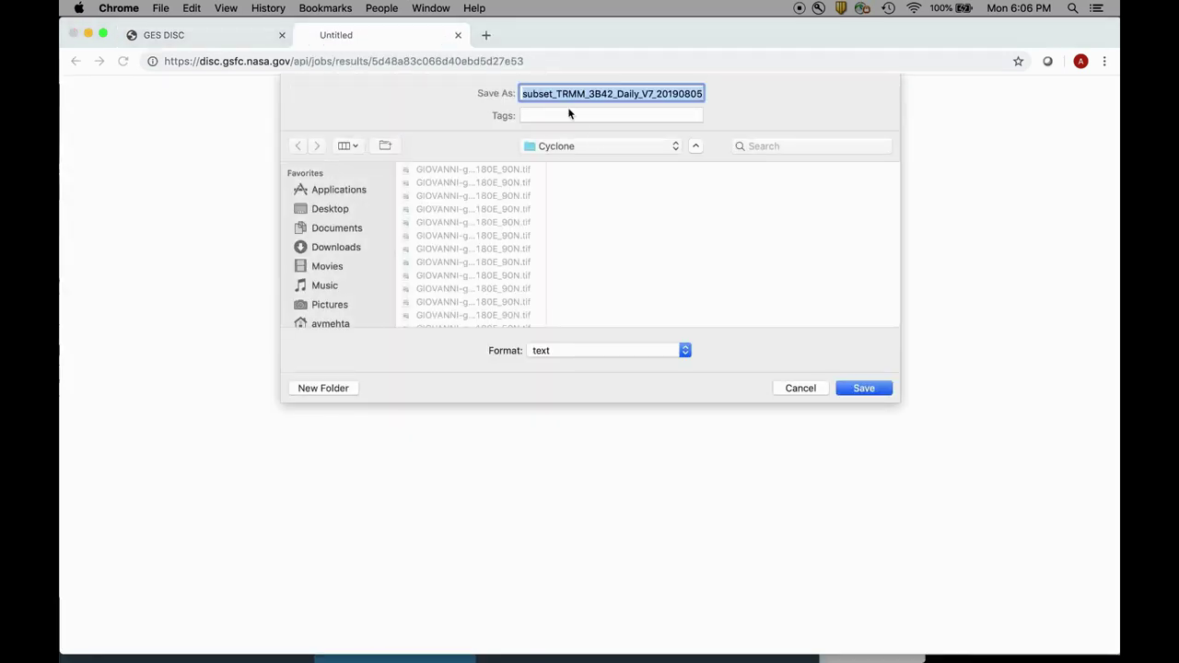
left_click(800, 389)
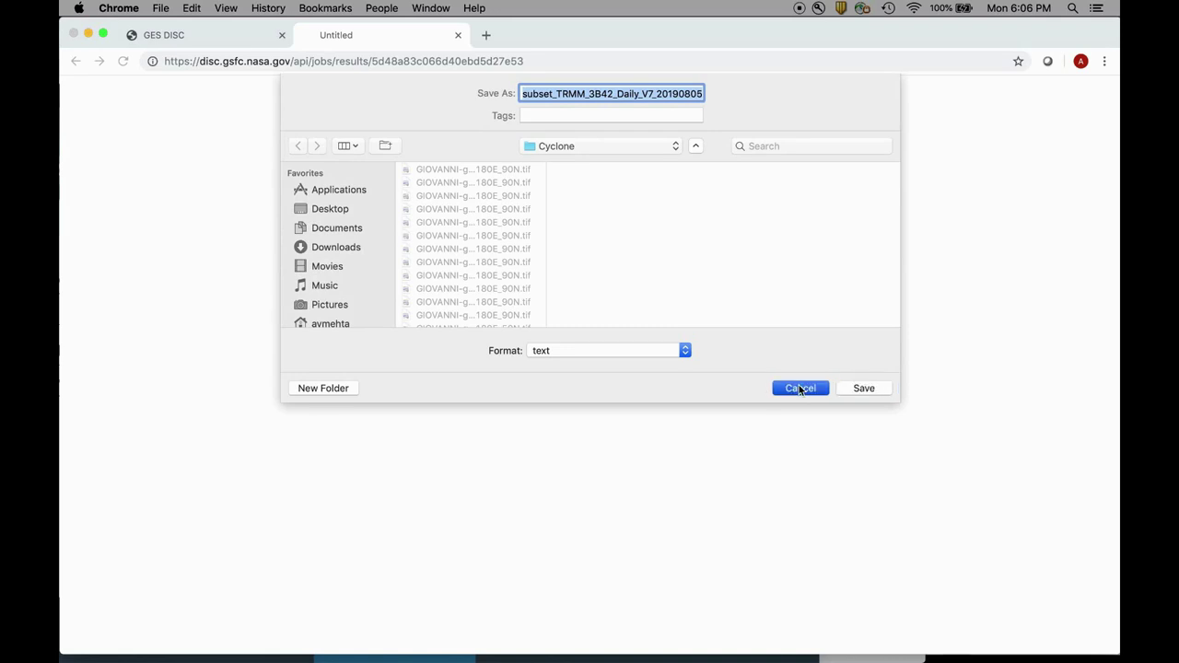
key("super+w")
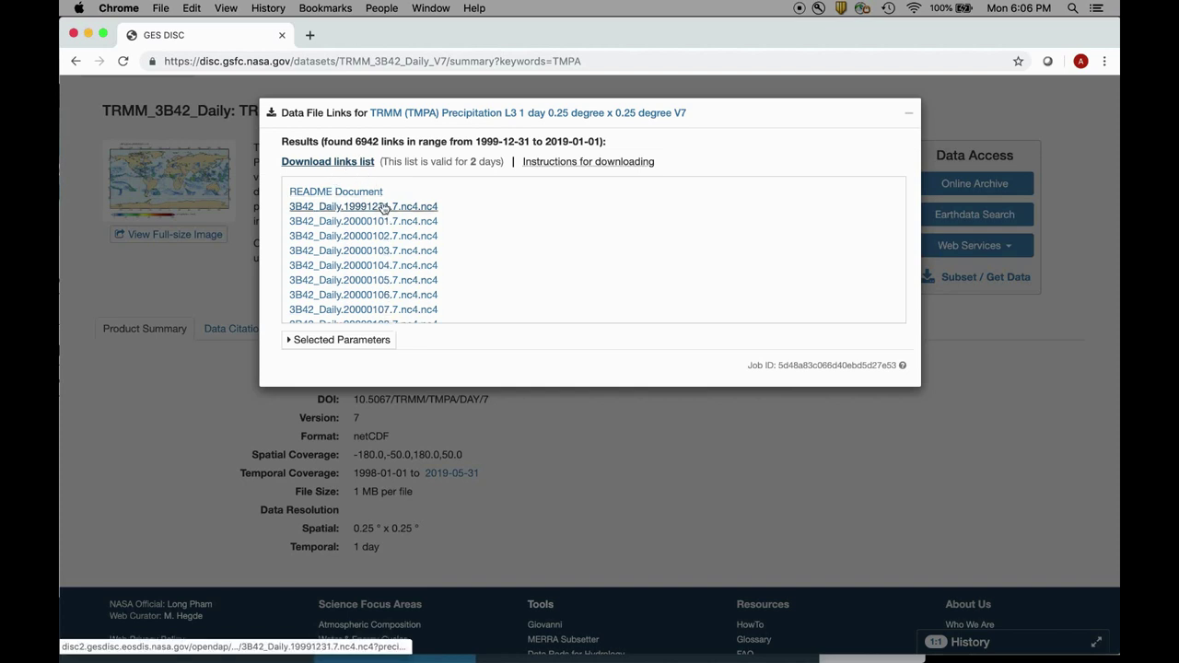
Step: Open the wget download instructions and review the wget and curl guidance for Windows and Mac/Linux
mouse_move(622, 169)
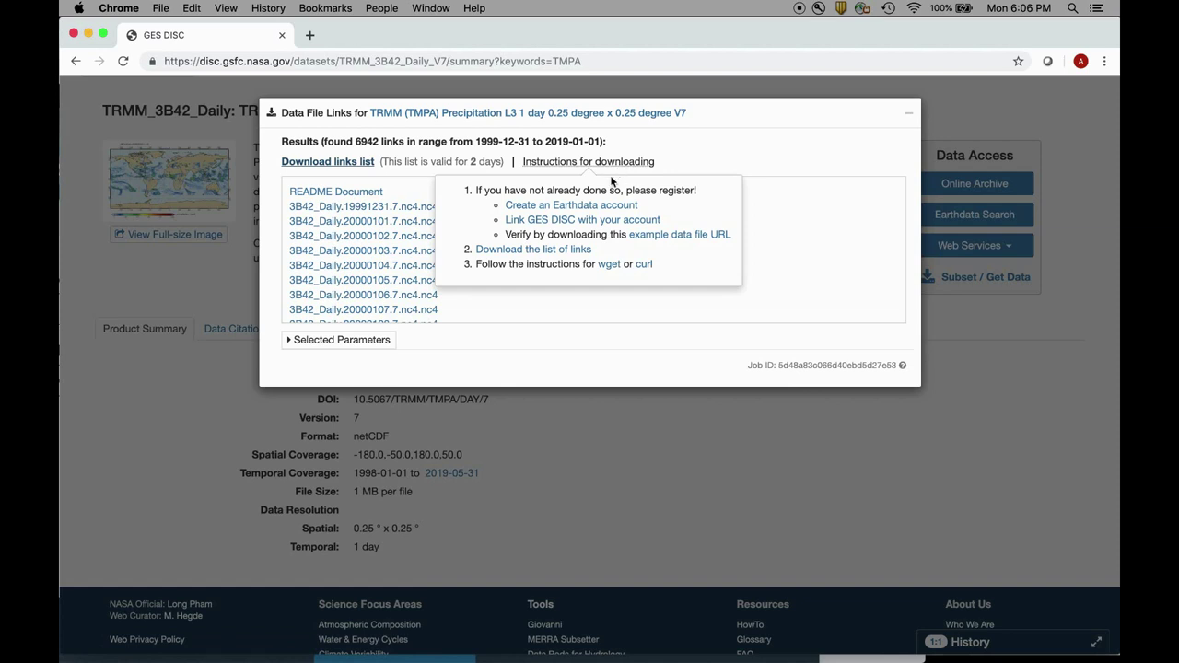
left_click(612, 265)
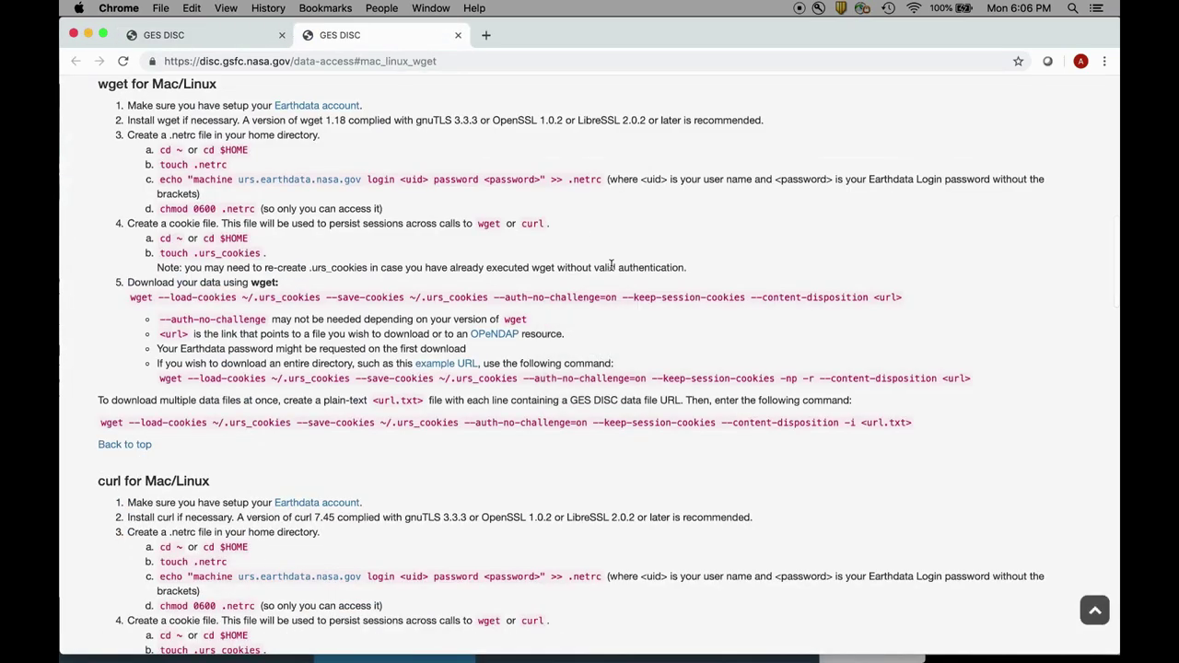
scroll(611, 266, "down", 2)
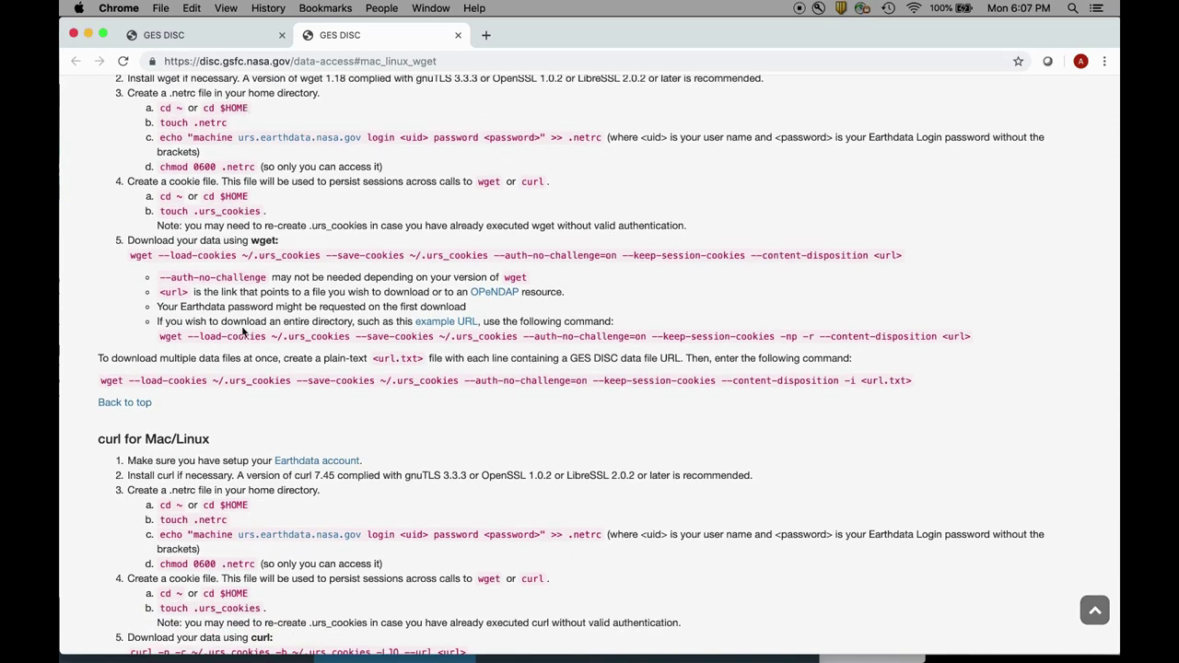
scroll(244, 332, "up", 5)
scroll(204, 217, "up", 10)
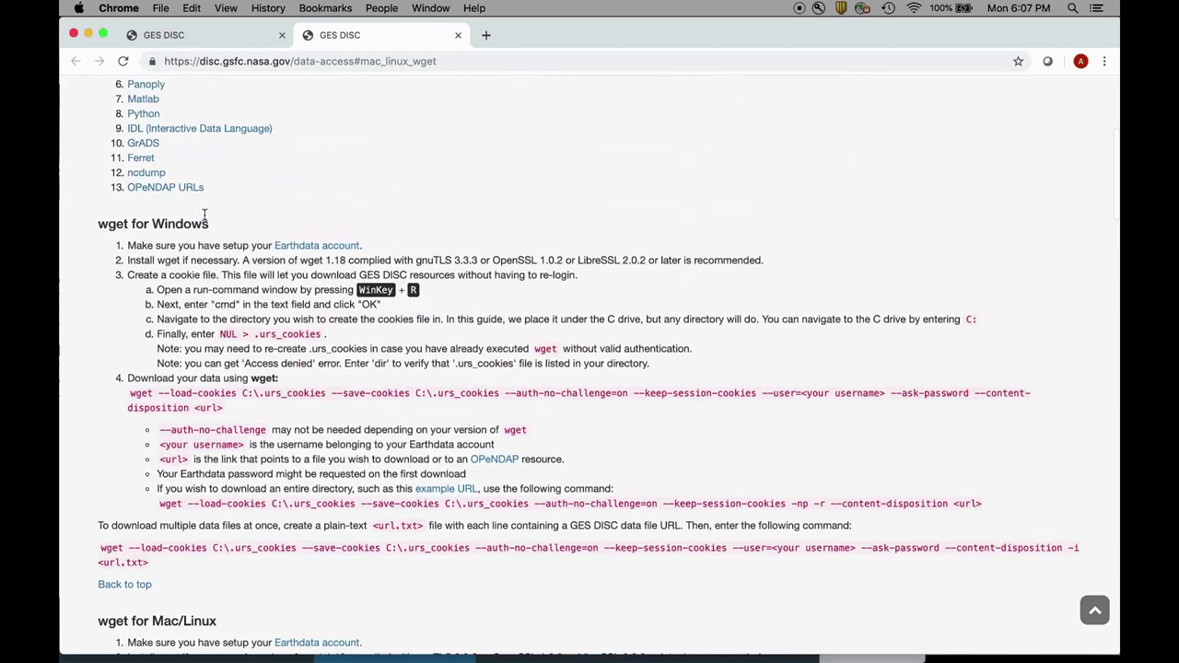
scroll(200, 223, "down", 20)
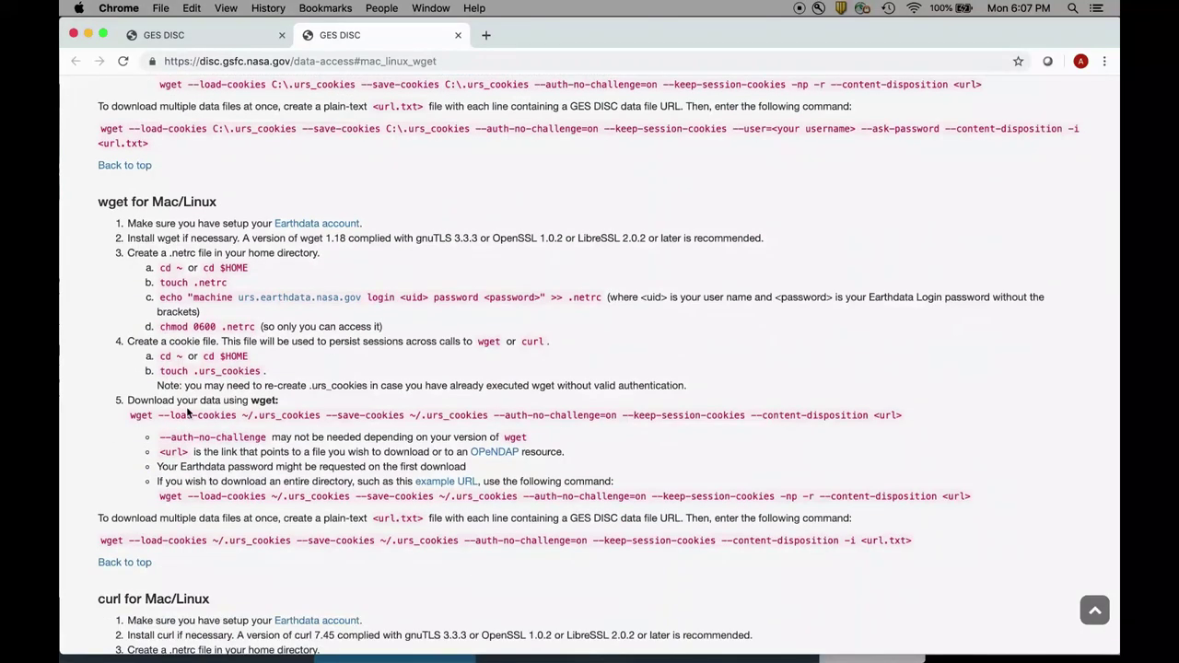
scroll(253, 526, "down", 20)
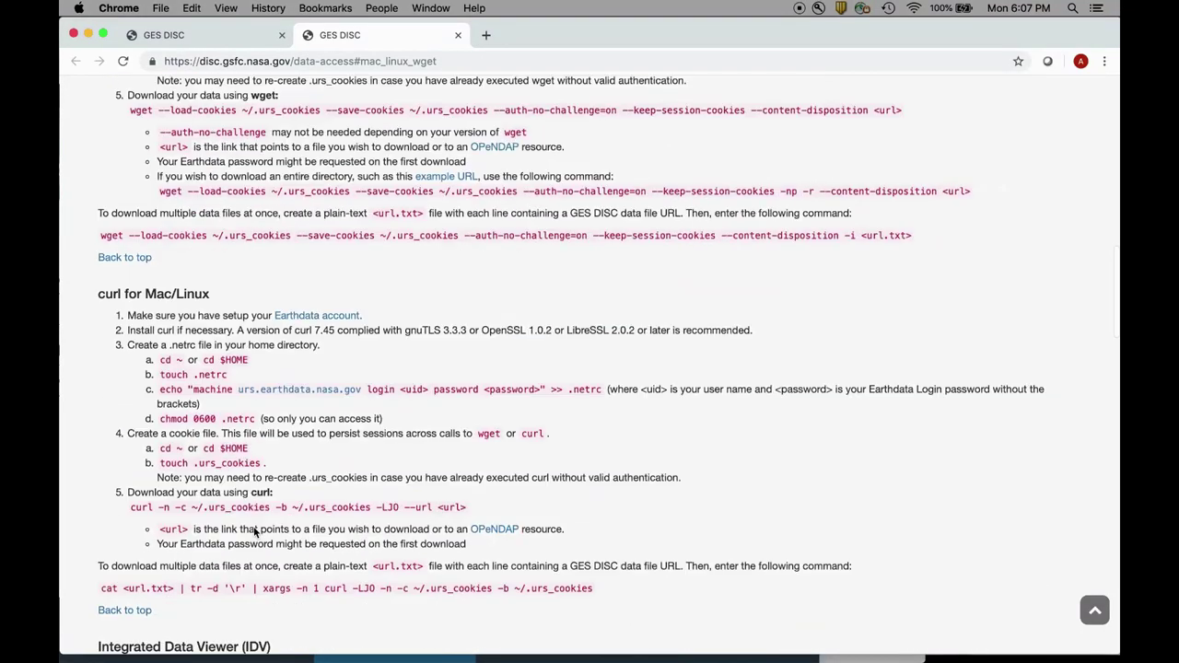
scroll(256, 531, "down", 14)
scroll(254, 533, "up", 20)
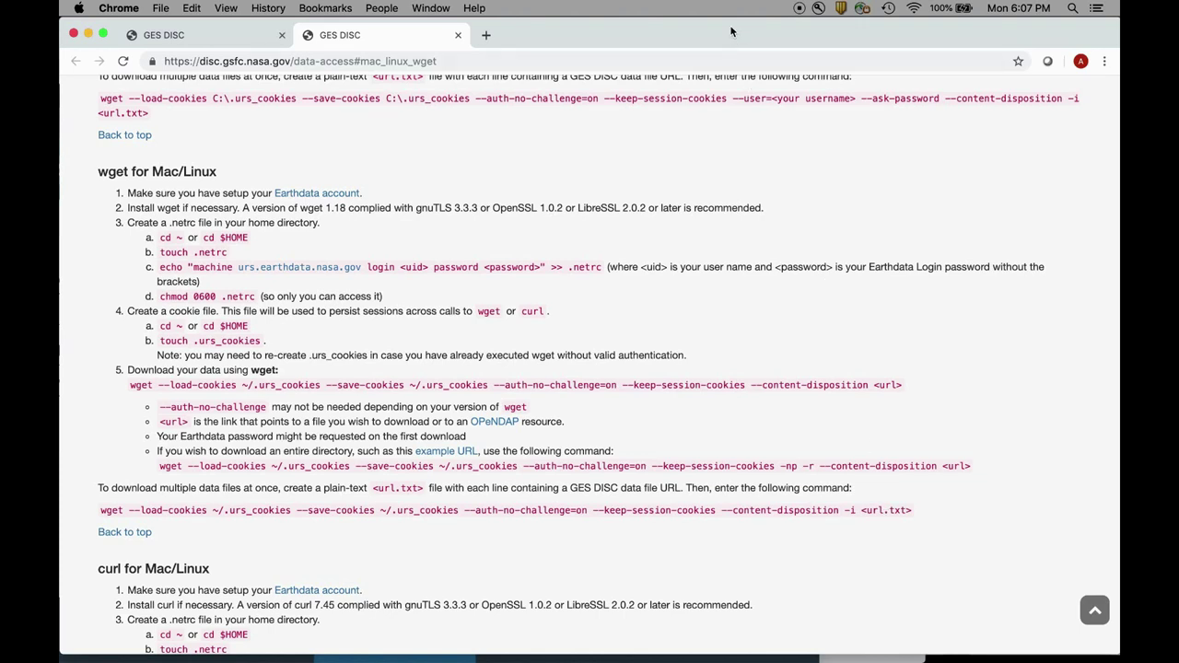
Step: Shift the browser window slightly and return from the dataset page to the TMPA search results
left_click_drag(731, 30, 737, 29)
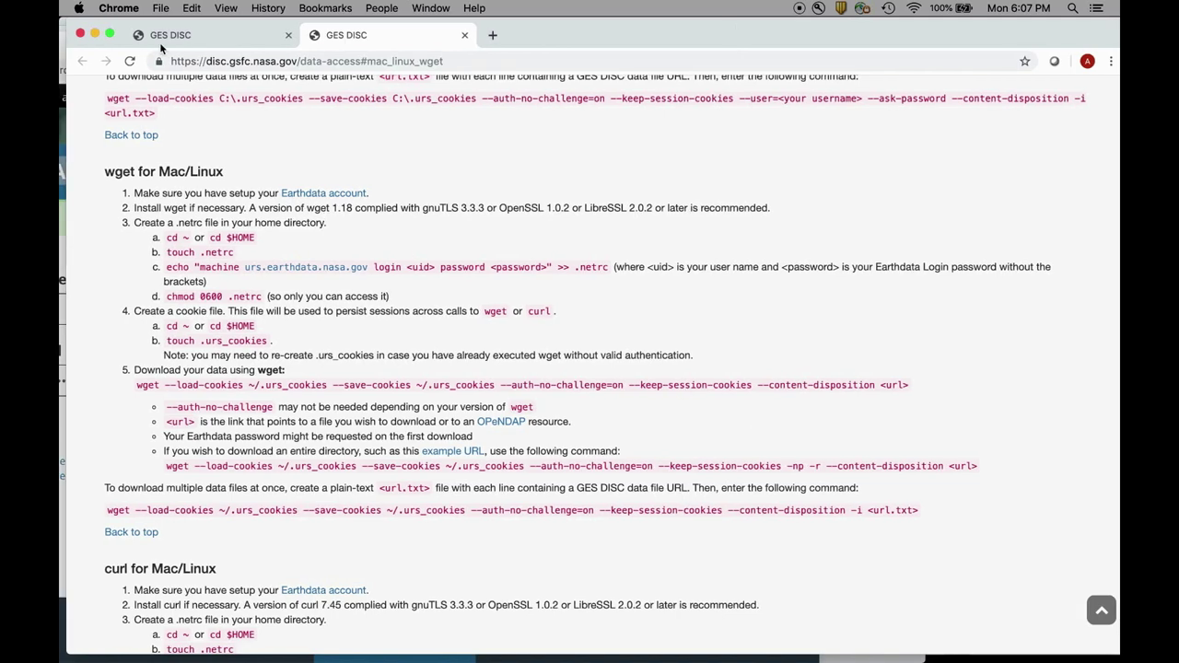
left_click(180, 37)
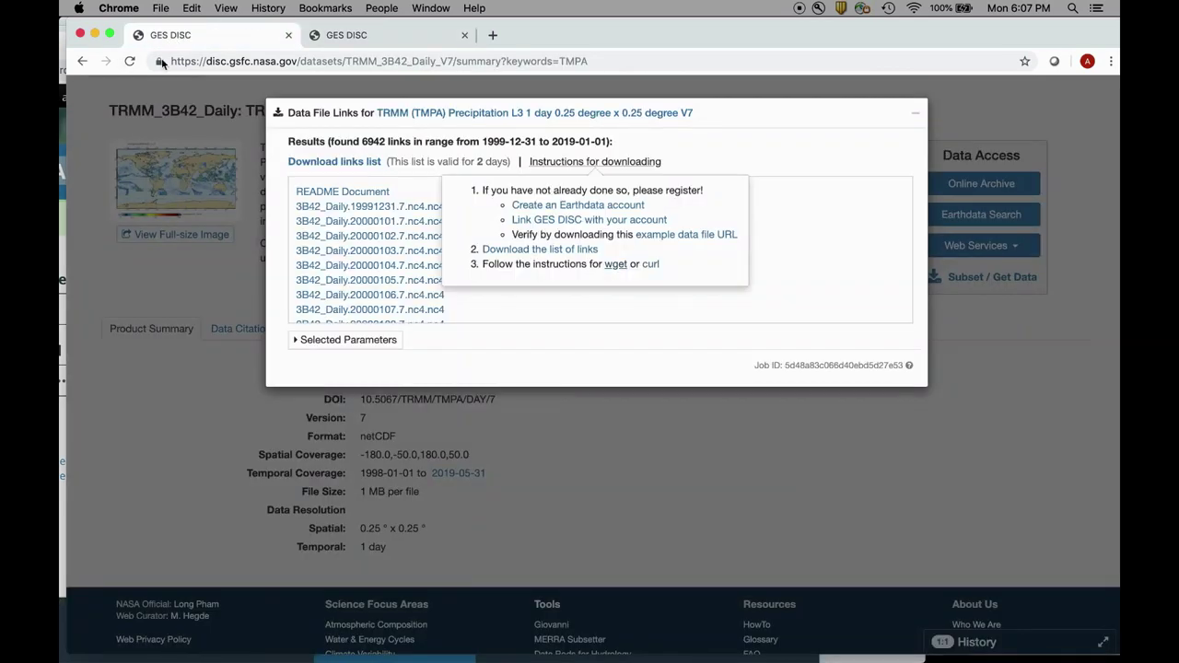
left_click(81, 61)
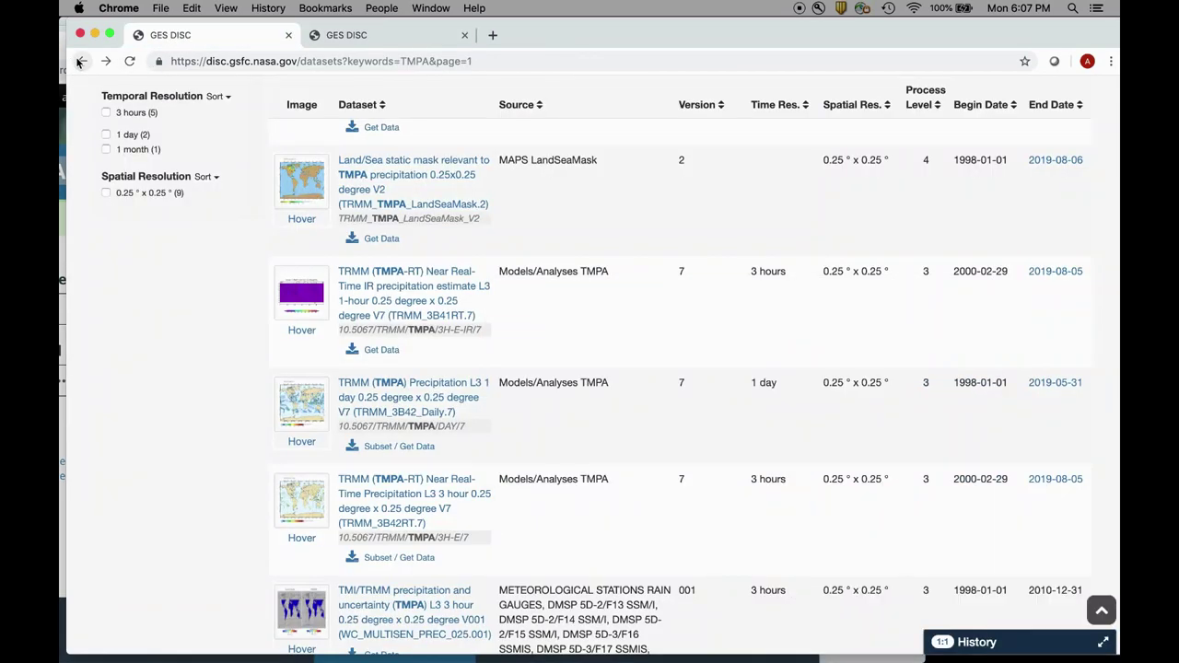
Step: Return to the GES DISC home page and search the data collections for IMERG
left_click(79, 61)
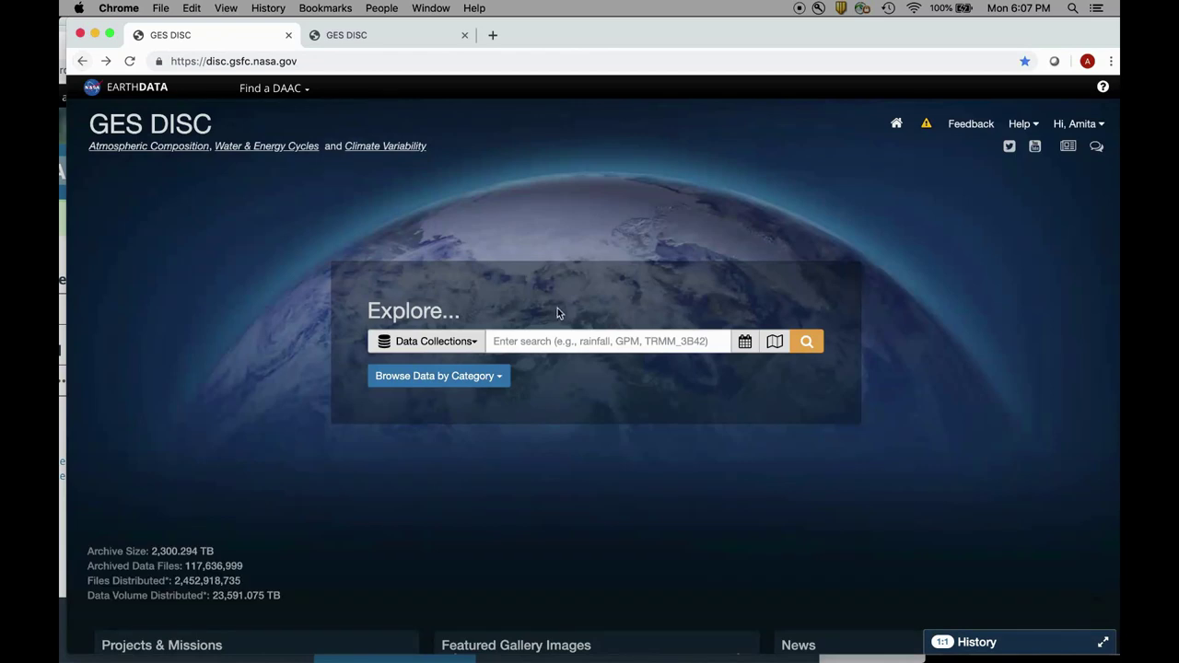
left_click(569, 341)
type("I+IMERG")
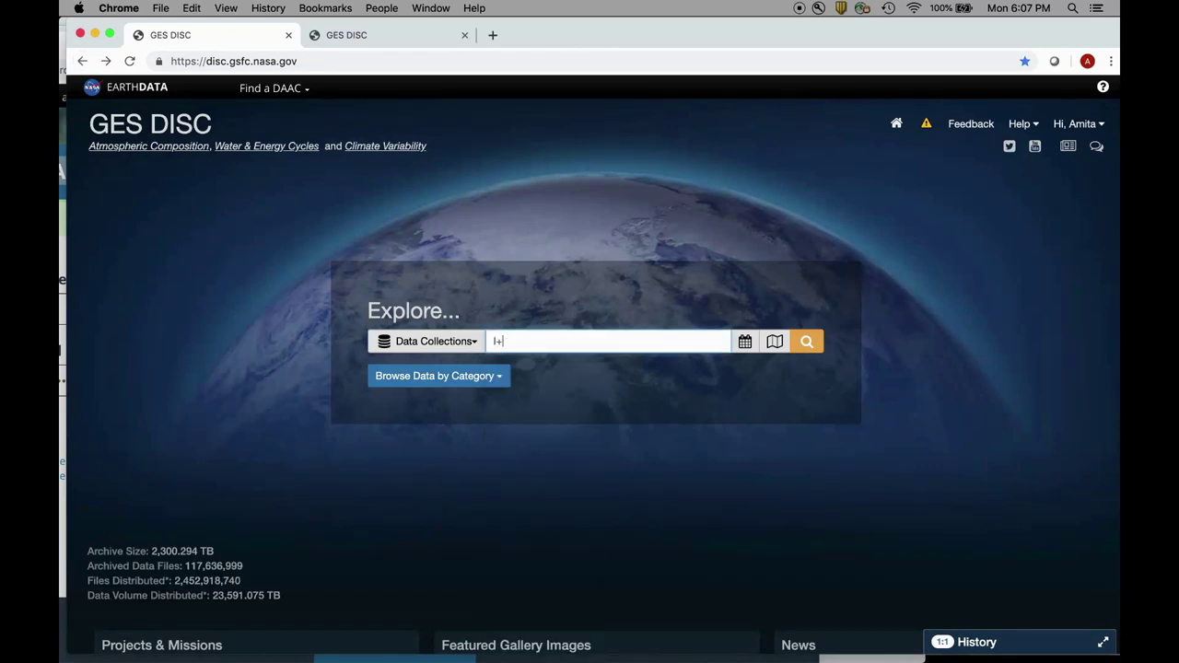
key("BackSpace")
key("BackSpace")
key("BackSpace")
key("BackSpace")
key("BackSpace")
key("BackSpace")
key("BackSpace")
type("IMERG")
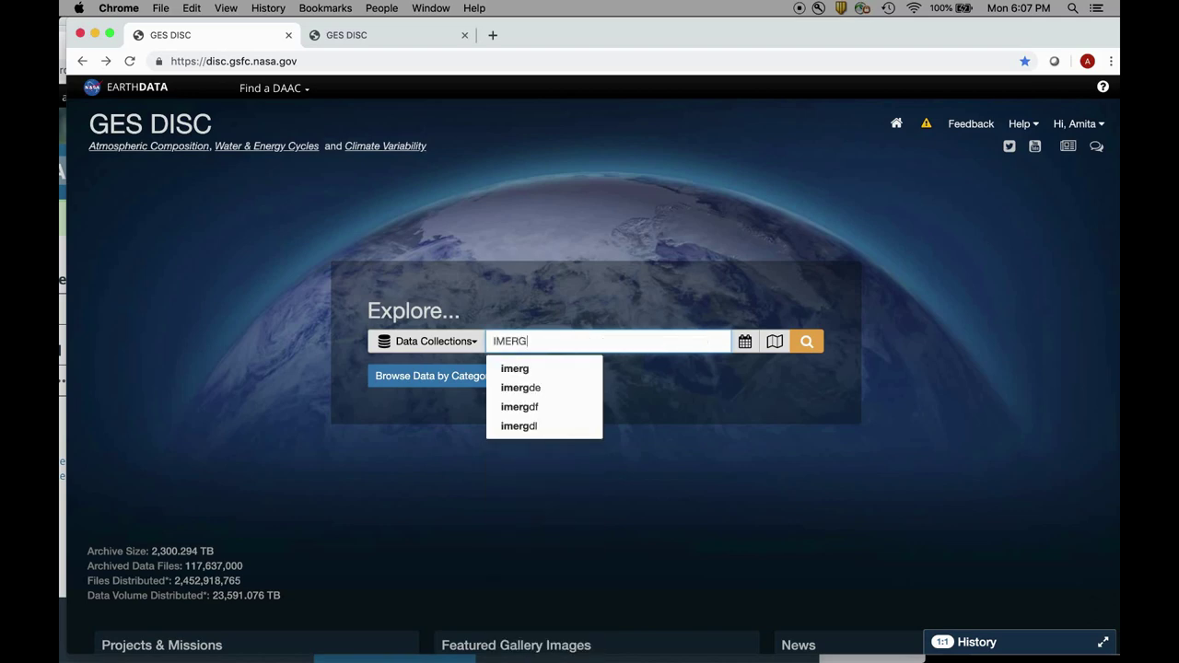
key("Return")
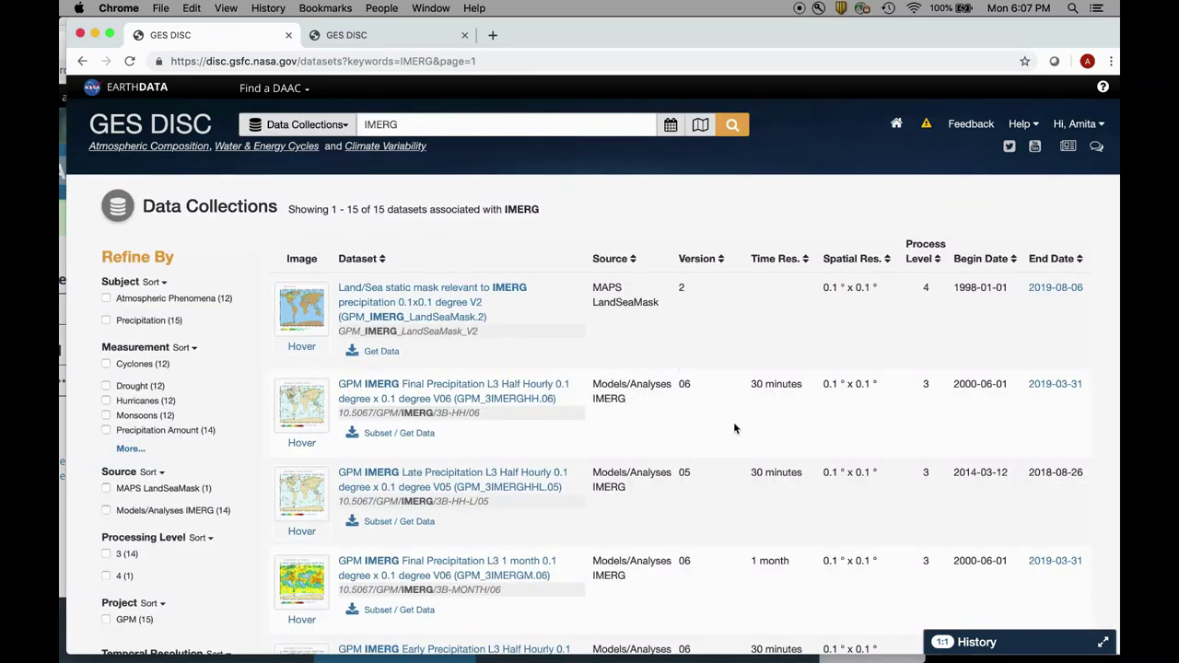
Step: Find the GPM IMERG Final Precipitation L3 1 day V06 dataset (GPM_3IMERGDF.06) in the results and open its page
scroll(723, 419, "down", 3)
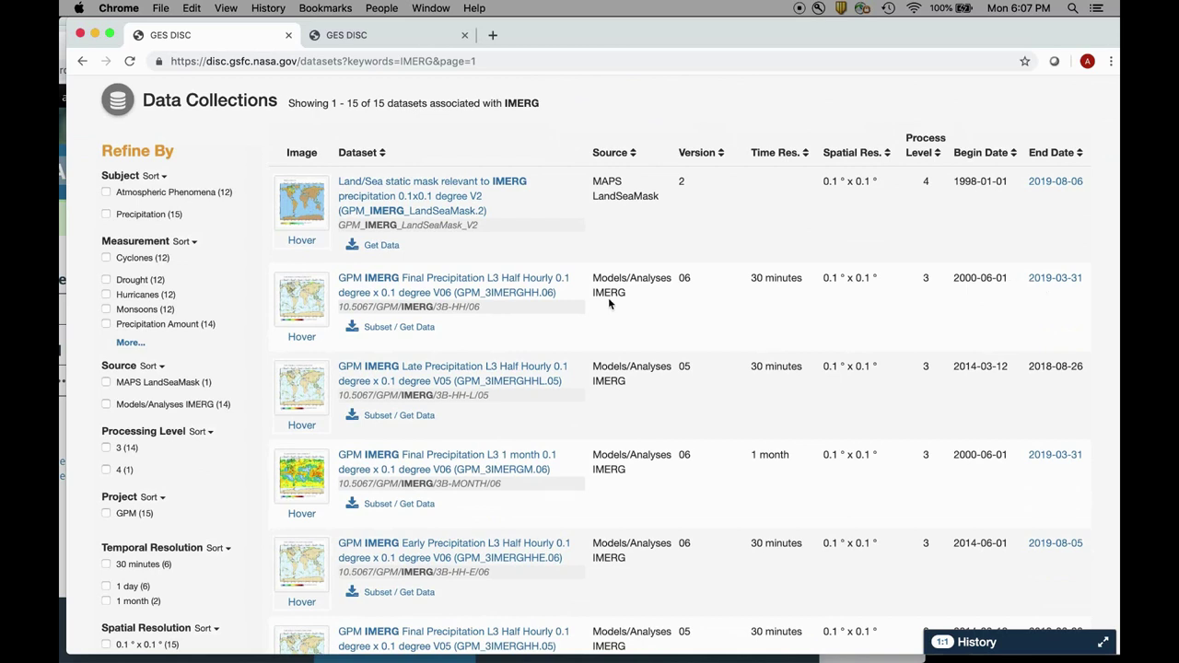
scroll(645, 244, "down", 3)
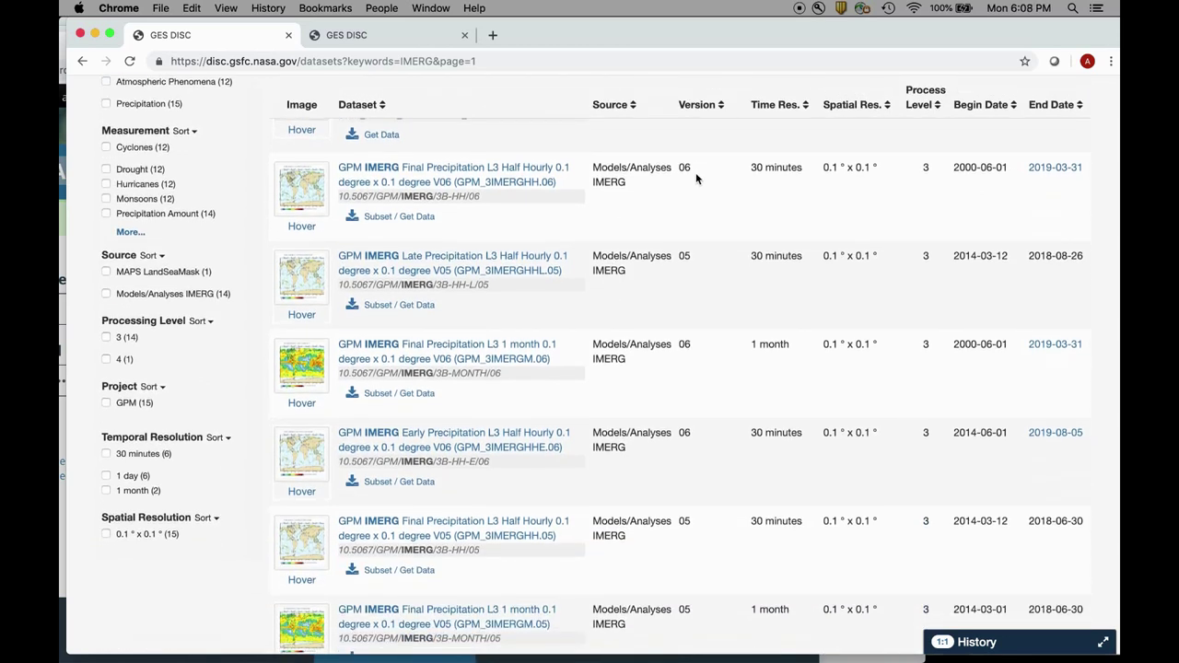
scroll(823, 381, "down", 2)
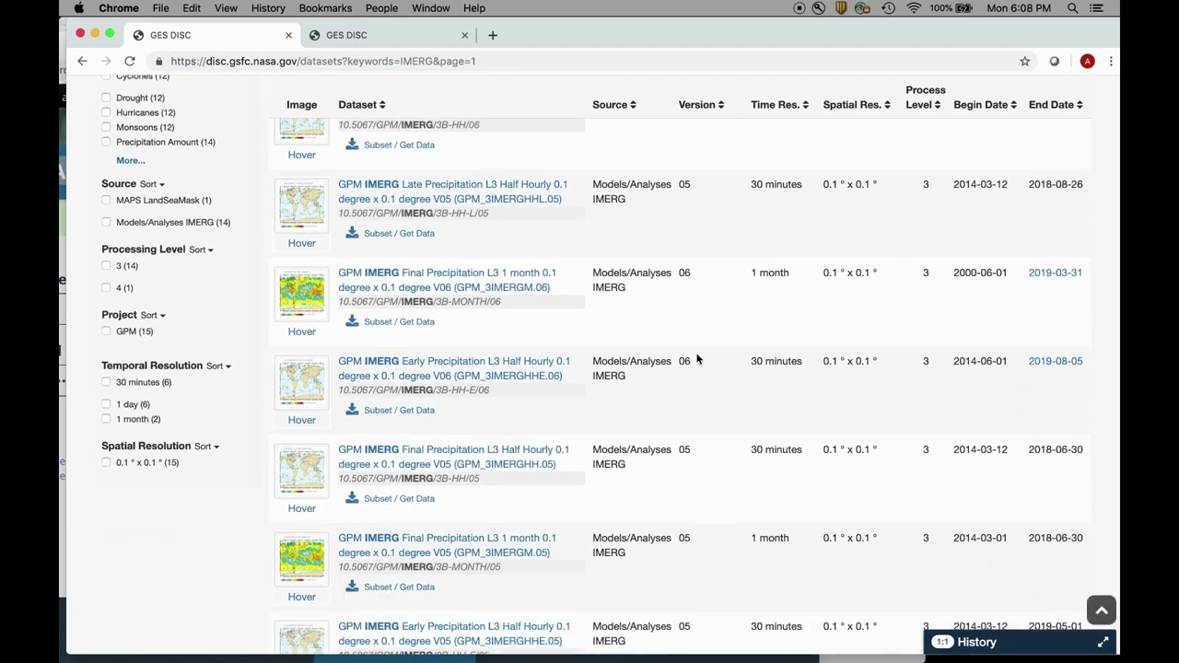
scroll(698, 376, "down", 1)
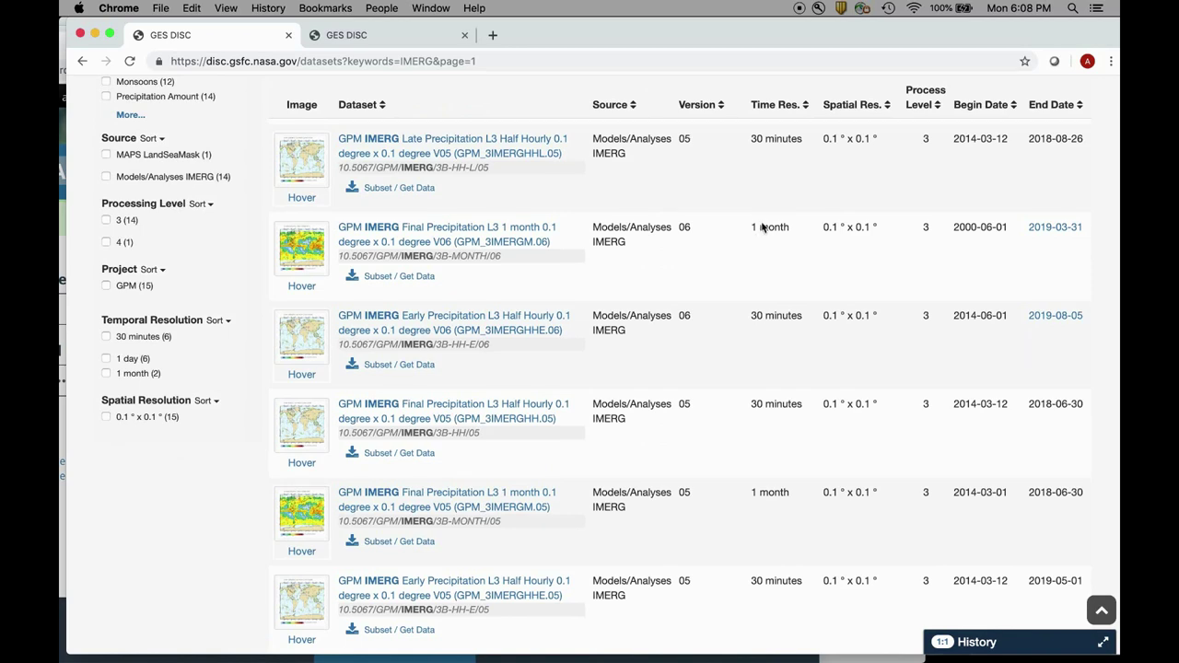
scroll(728, 374, "down", 7)
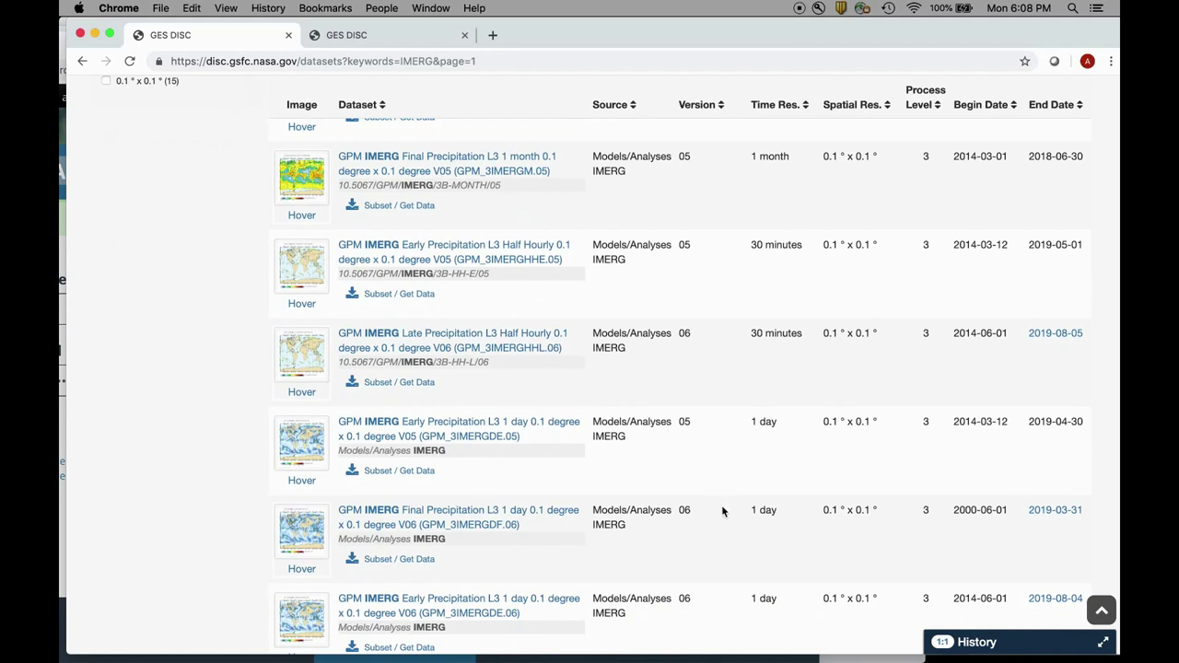
scroll(721, 505, "down", 2)
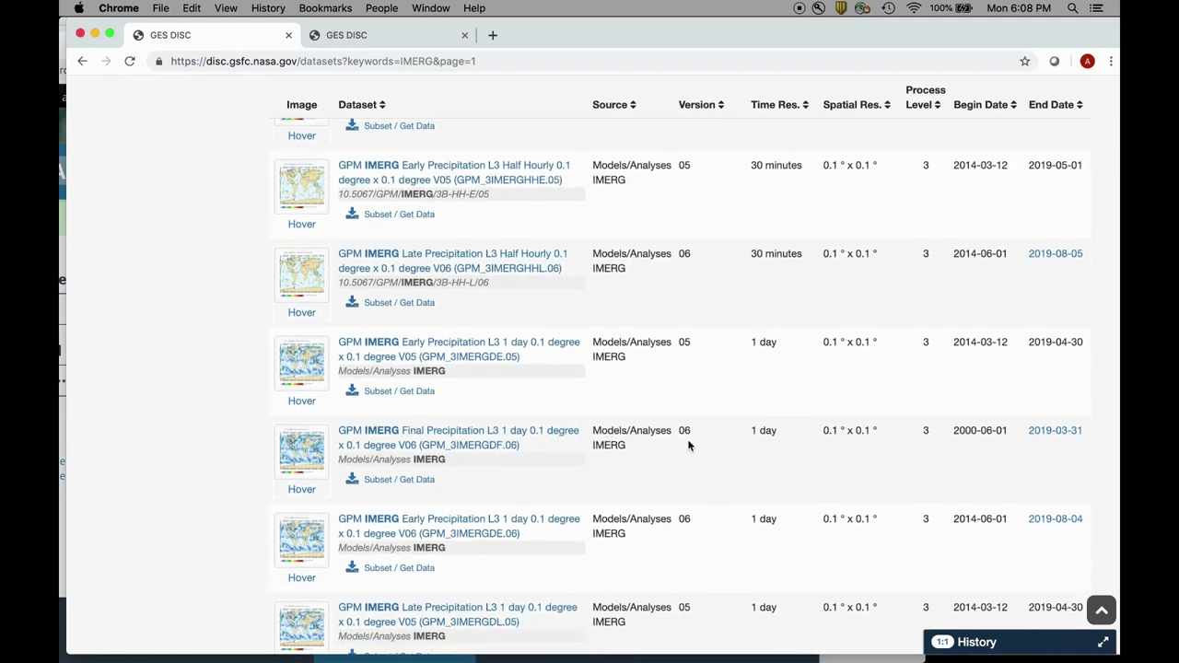
scroll(687, 442, "down", 1)
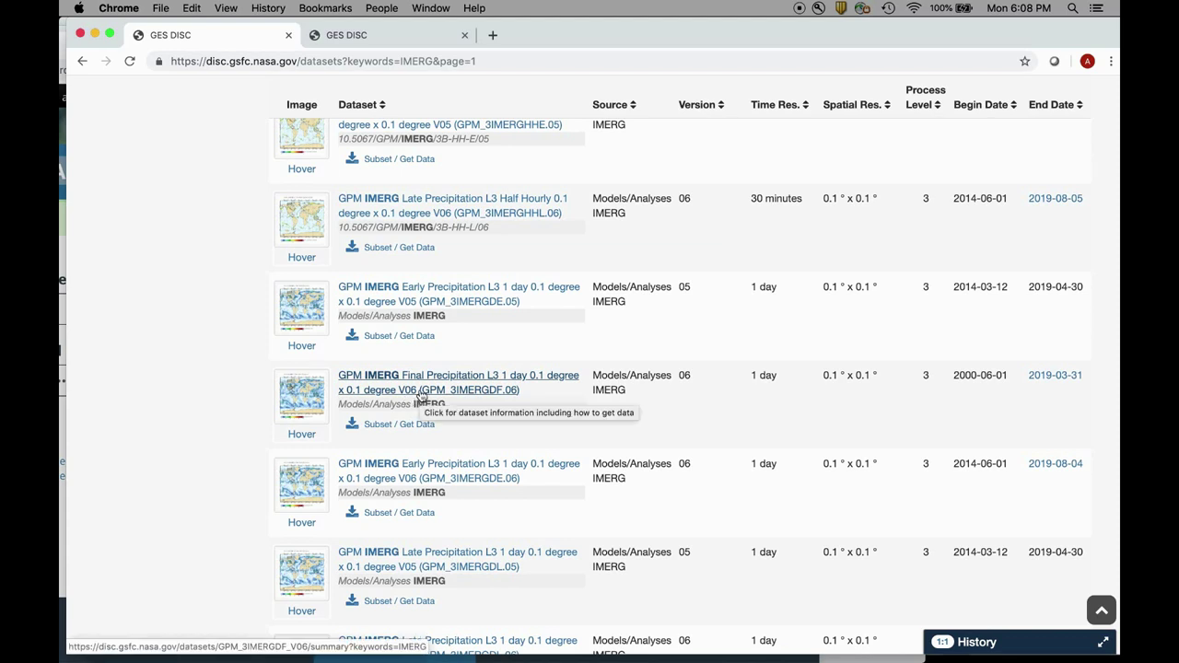
left_click(421, 391)
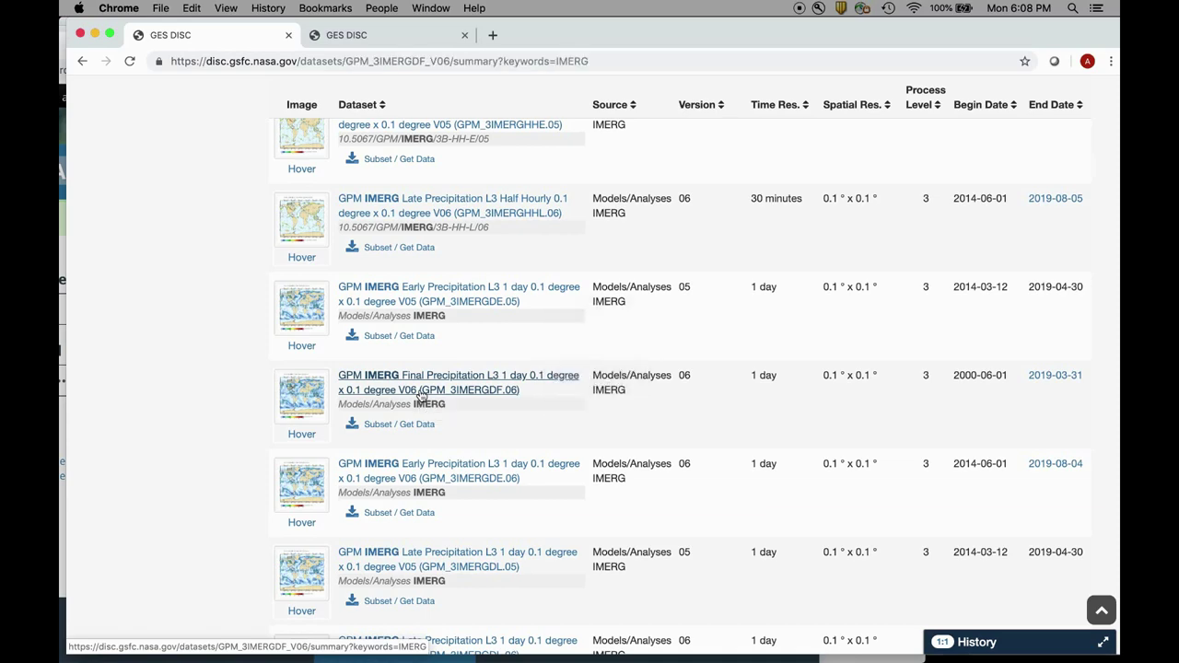
Step: Select only the precipitationCal variable in the dataset's subset options, and close the data request without submitting it
scroll(475, 502, "down", 5)
left_click(935, 237)
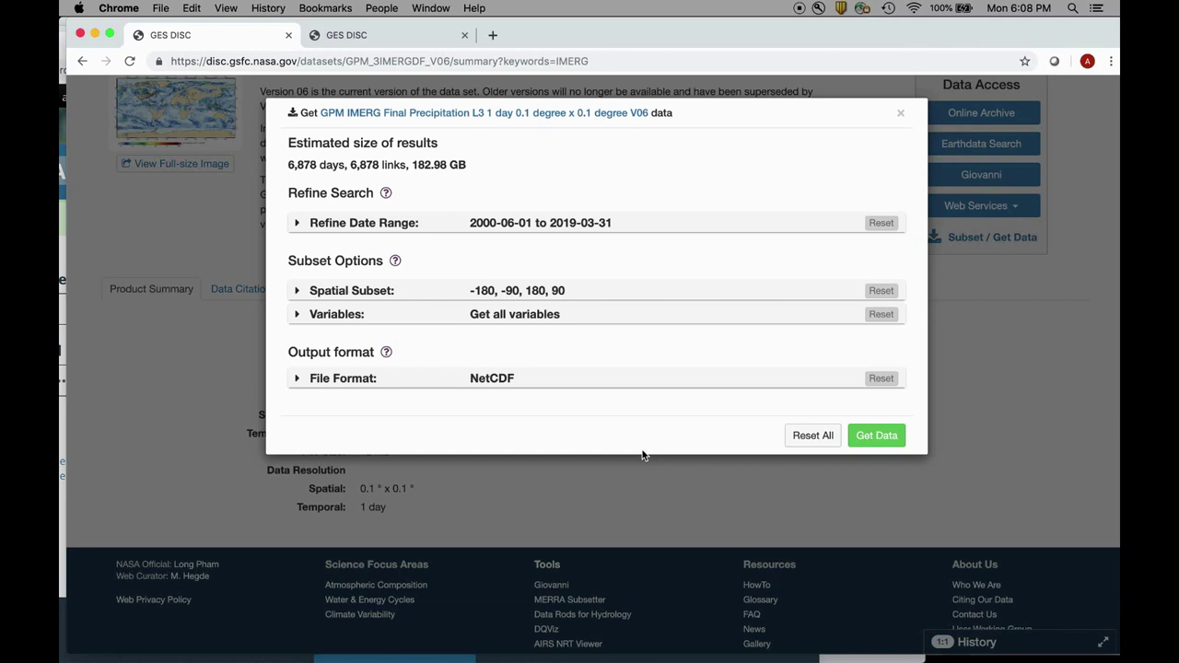
left_click(298, 317)
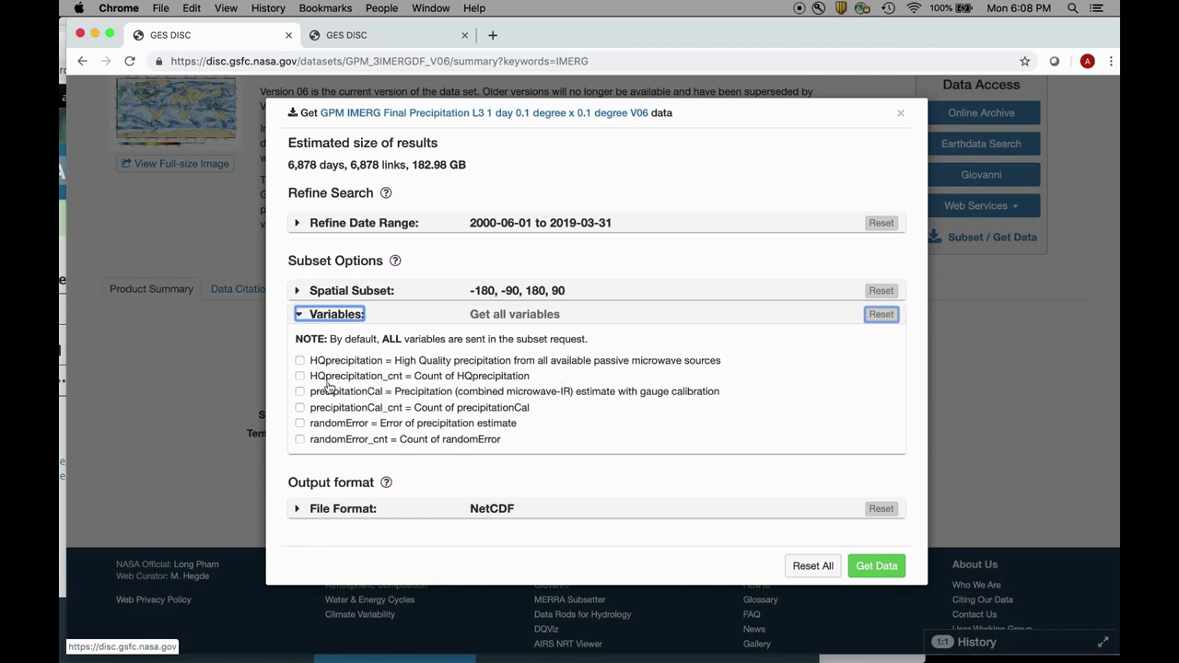
left_click(300, 391)
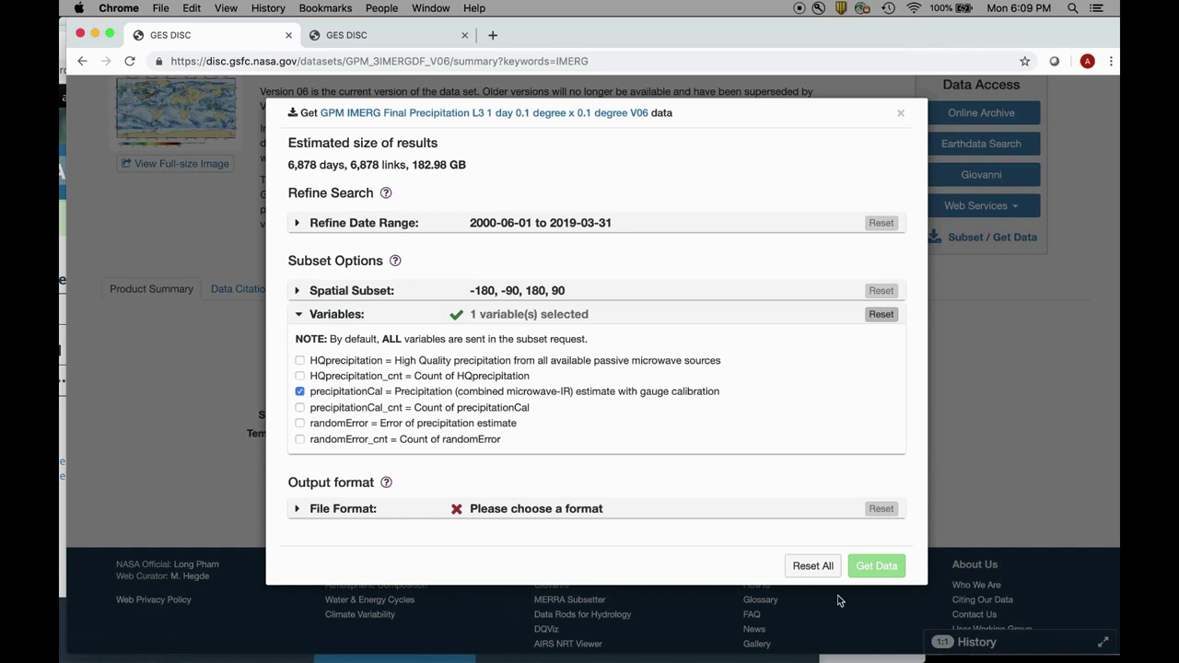
left_click(900, 113)
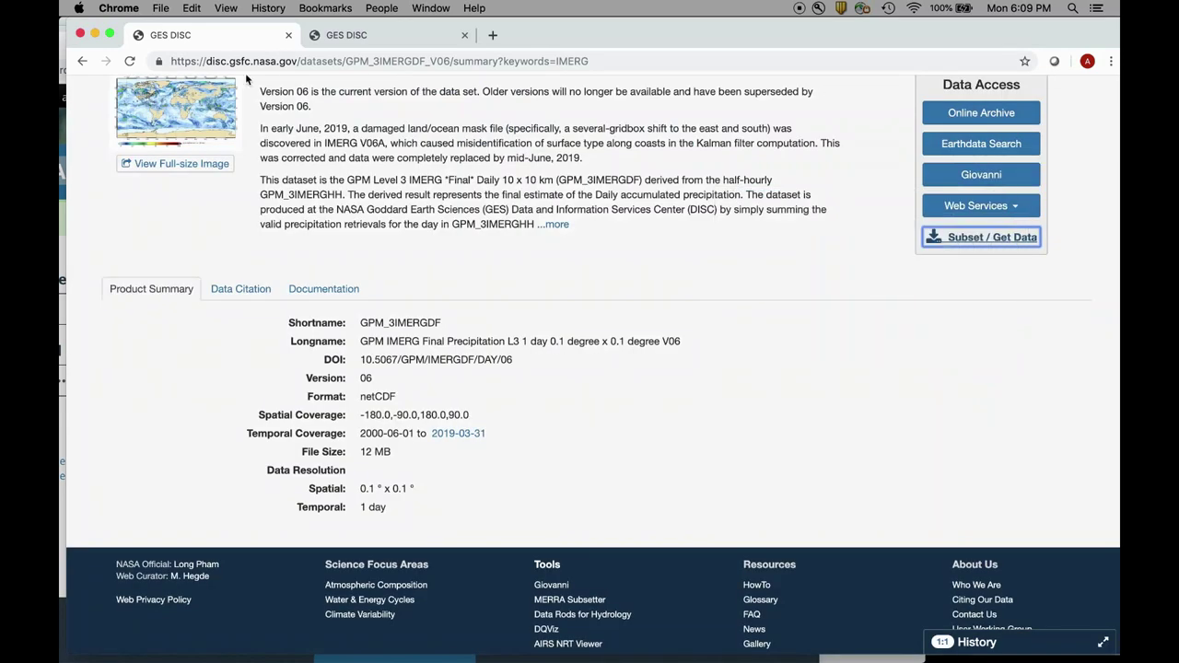
Step: Go back to the GES DISC home page and search the data collections for MERRA-2
left_click(82, 60)
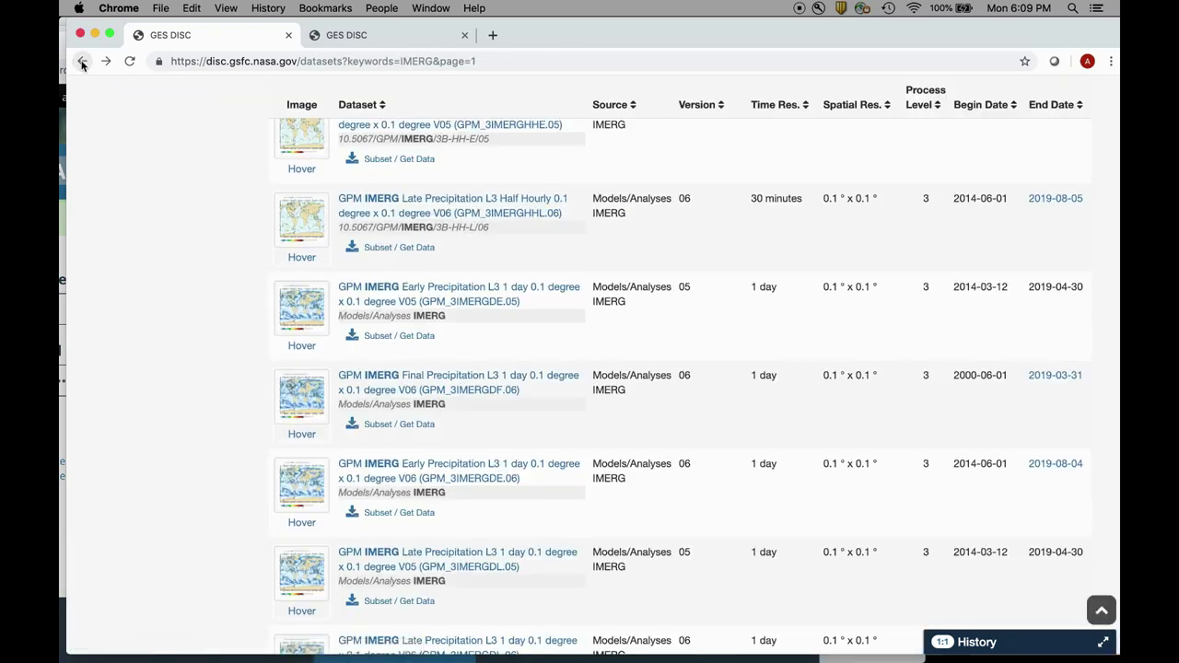
left_click(82, 61)
left_click(584, 341)
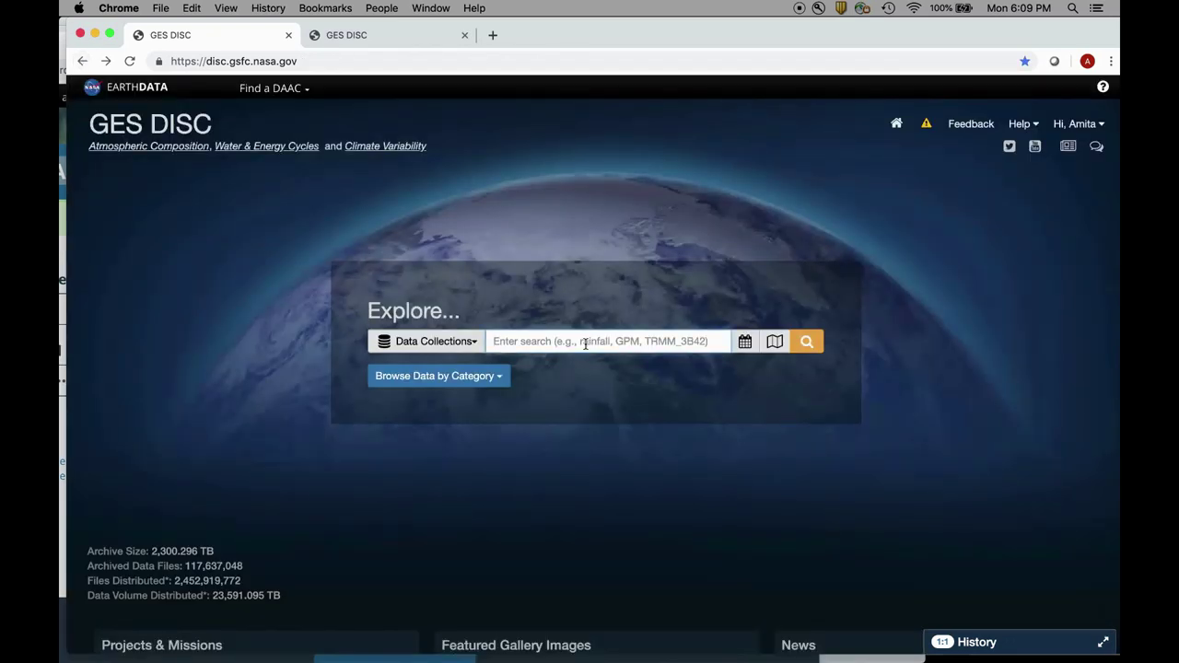
type("MERRA-2")
key("BackSpace")
type("-2")
key("Return")
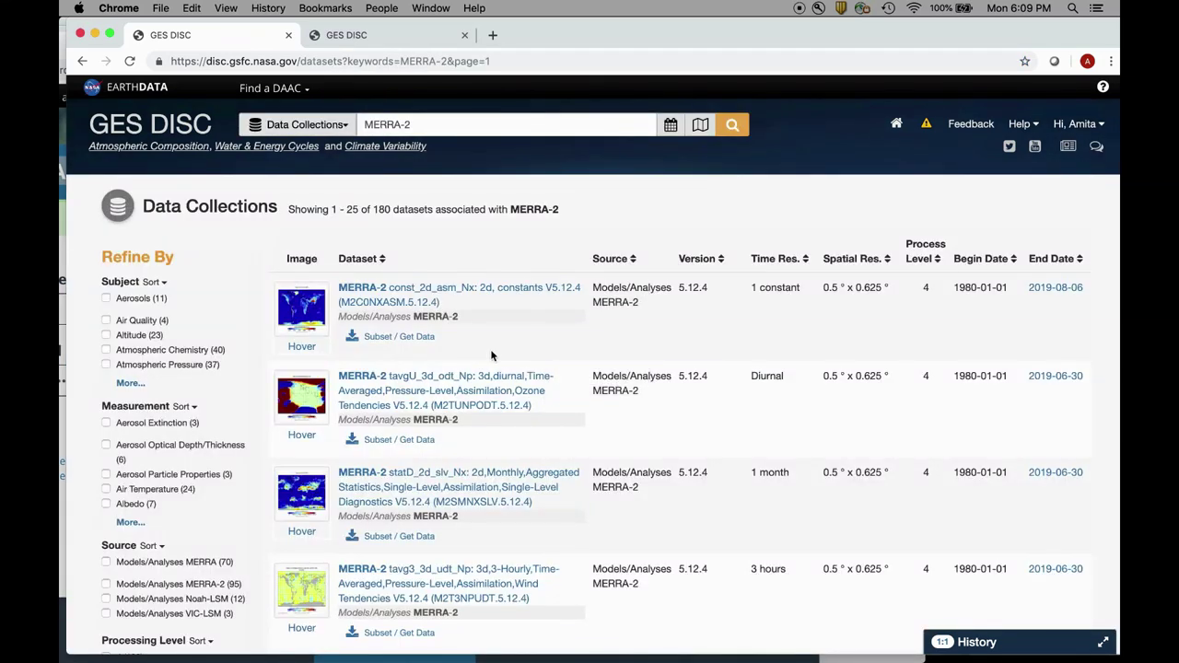
Step: Skim the MERRA-2 results and narrow the search to MERRA-2 SLV
scroll(420, 626, "down", 1)
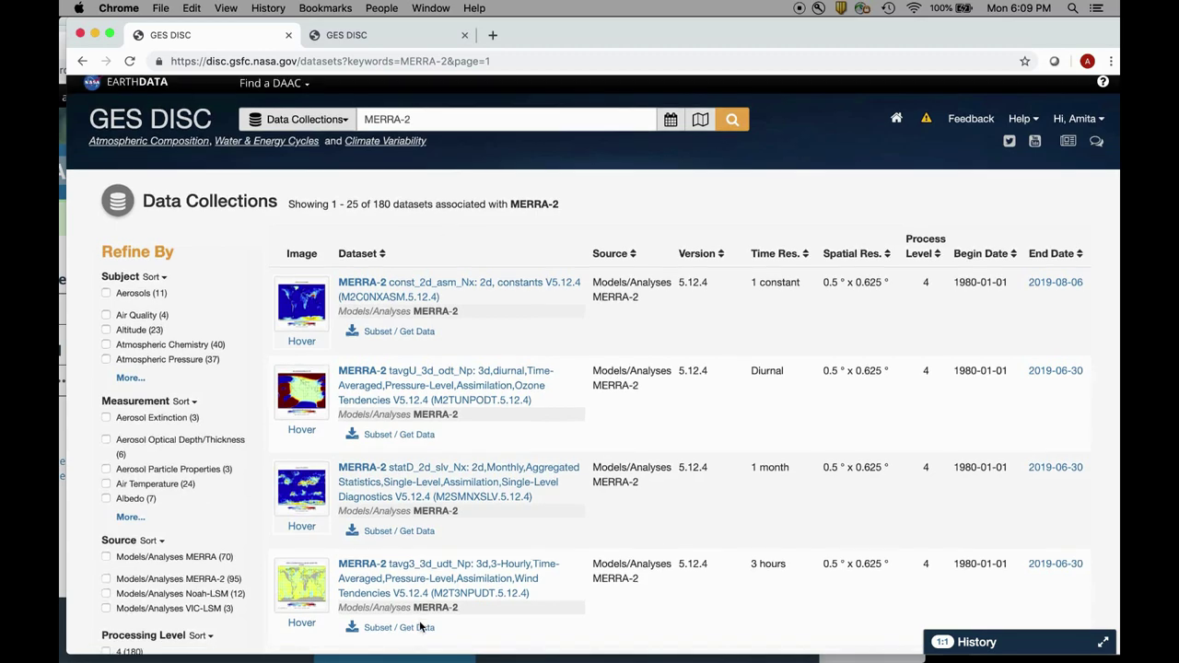
scroll(420, 627, "down", 10)
scroll(466, 221, "up", 10)
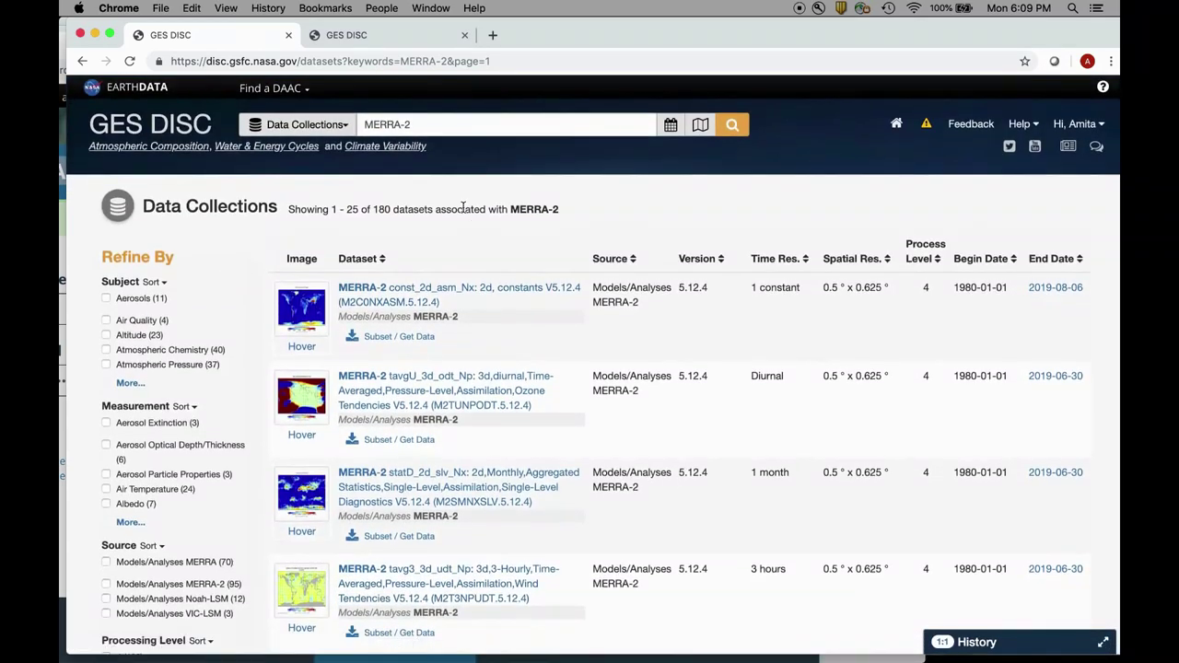
left_click(472, 125)
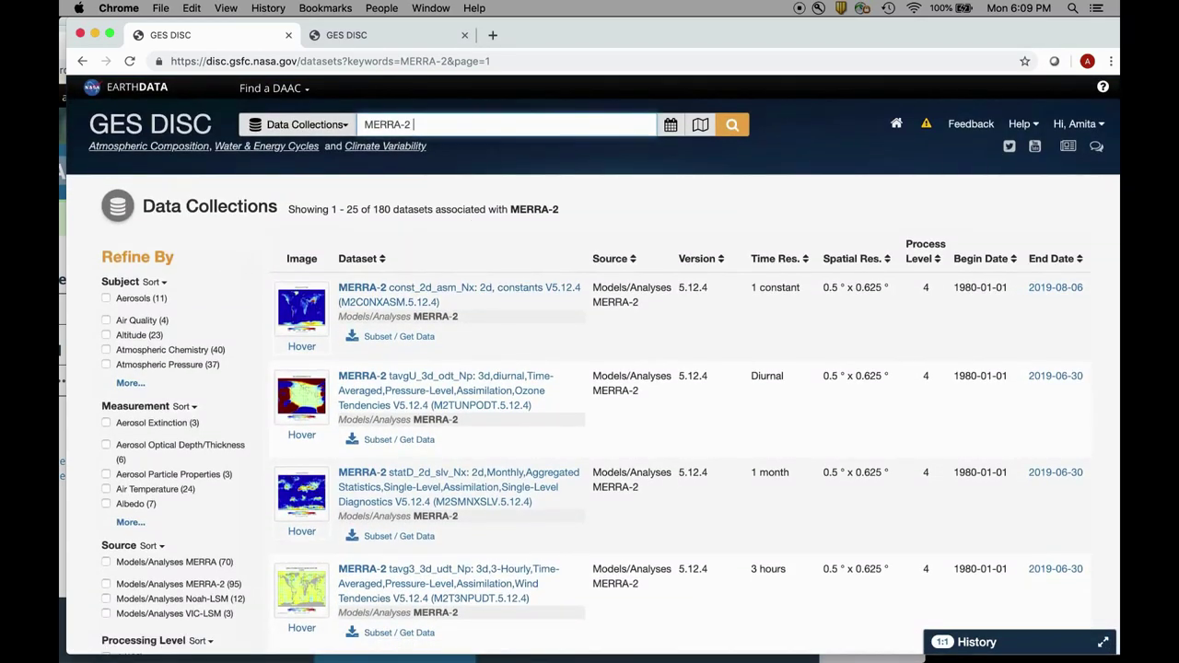
type("SLV")
left_click(732, 127)
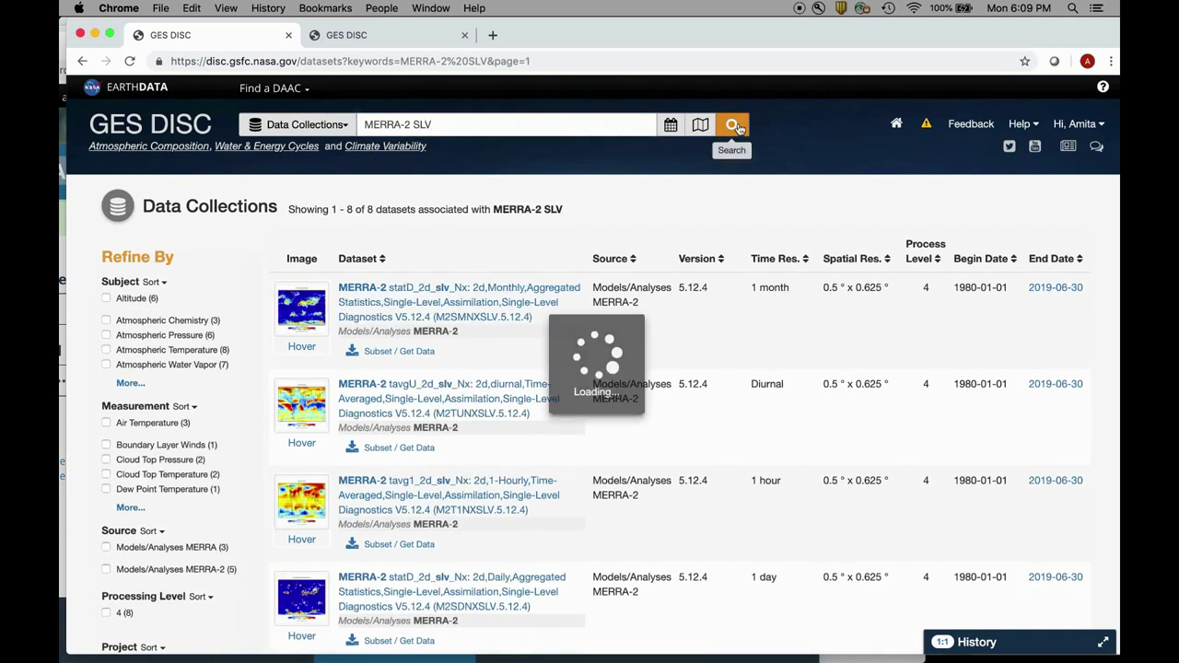
Step: Examine the MERRA-2 SLV search results, comparing the datasets' time resolutions, versions and date coverage
scroll(472, 313, "down", 3)
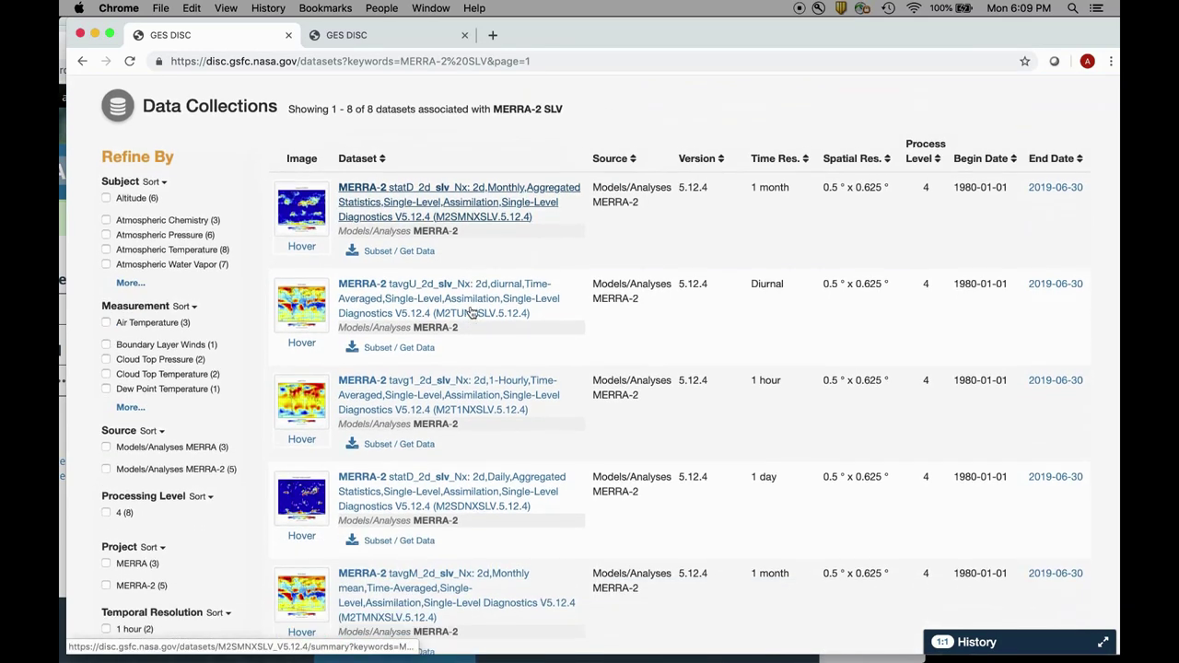
scroll(471, 313, "down", 10)
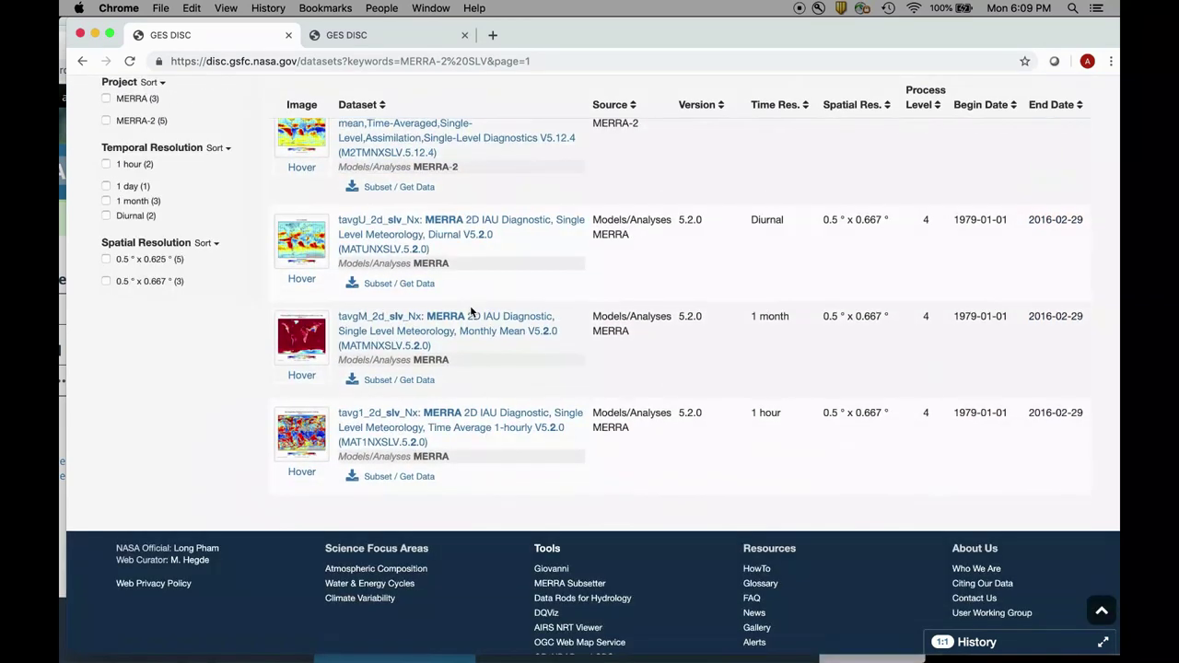
scroll(469, 311, "up", 10)
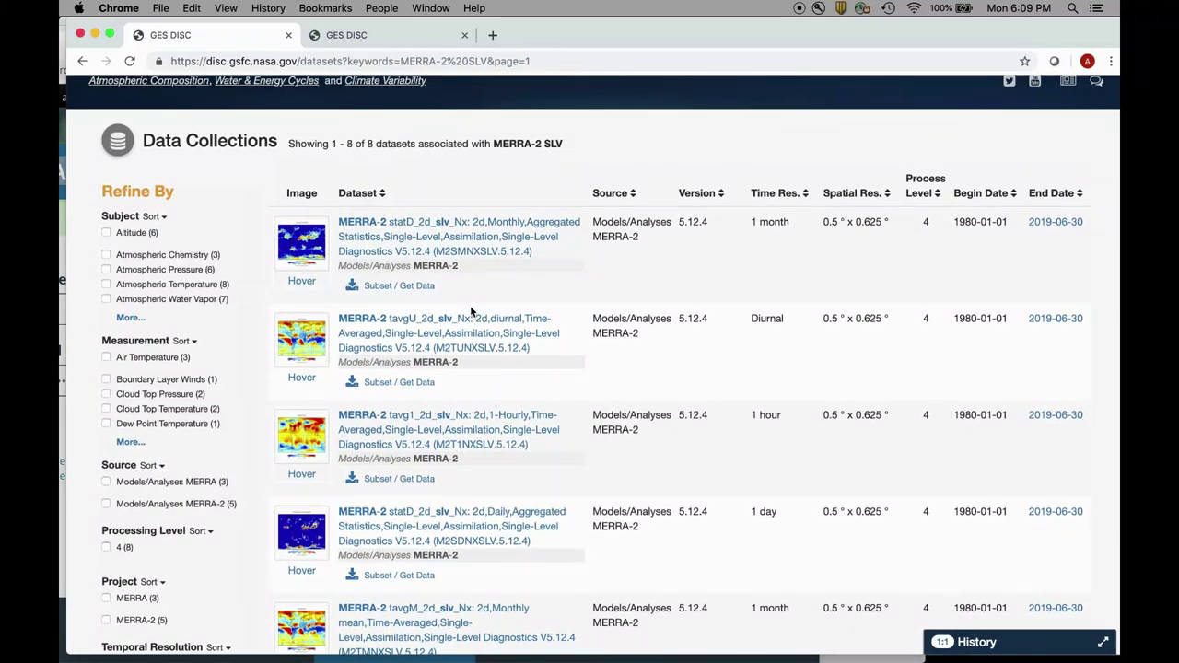
scroll(470, 311, "down", 1)
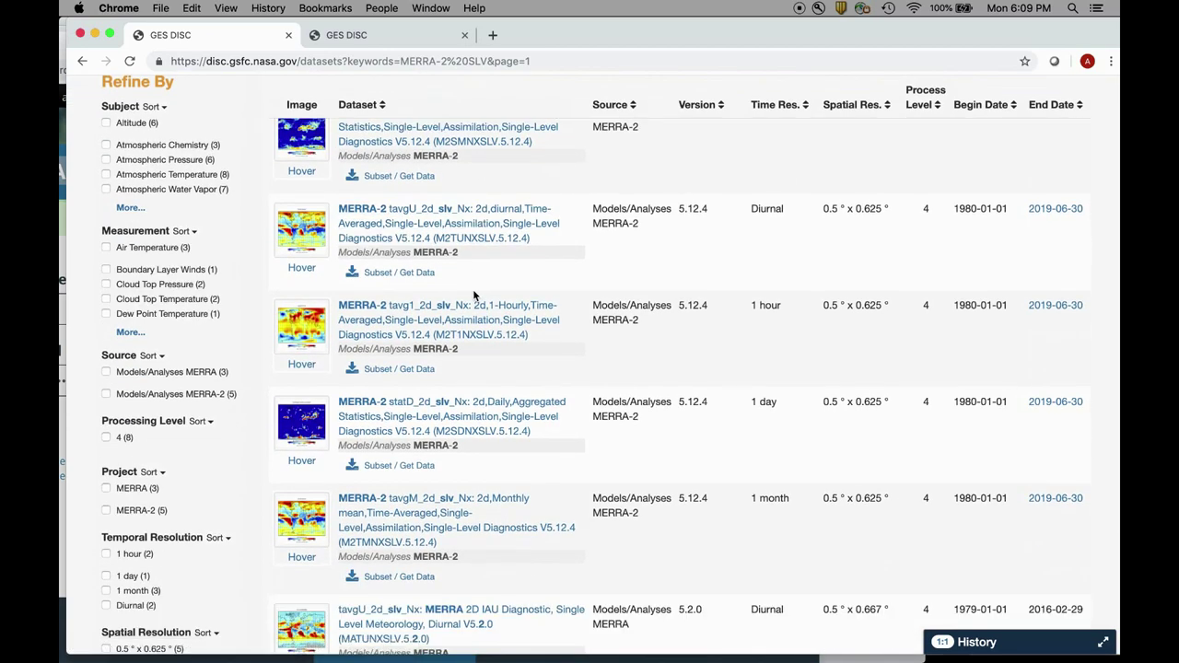
scroll(474, 295, "down", 1)
scroll(474, 294, "down", 1)
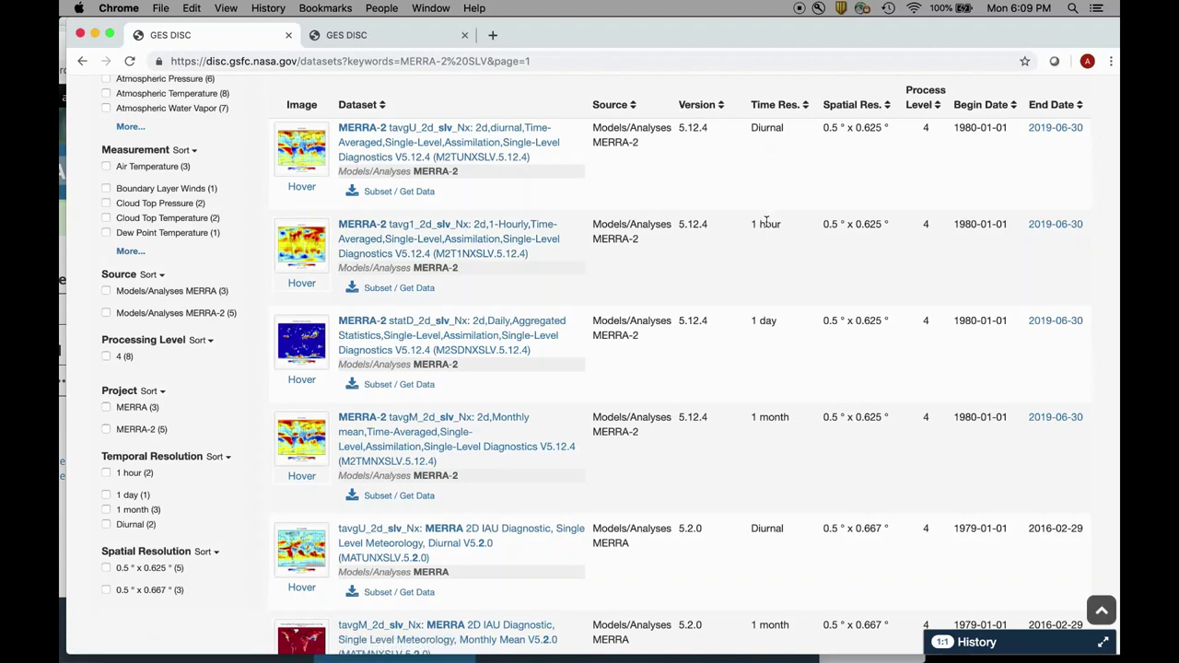
scroll(641, 466, "down", 3)
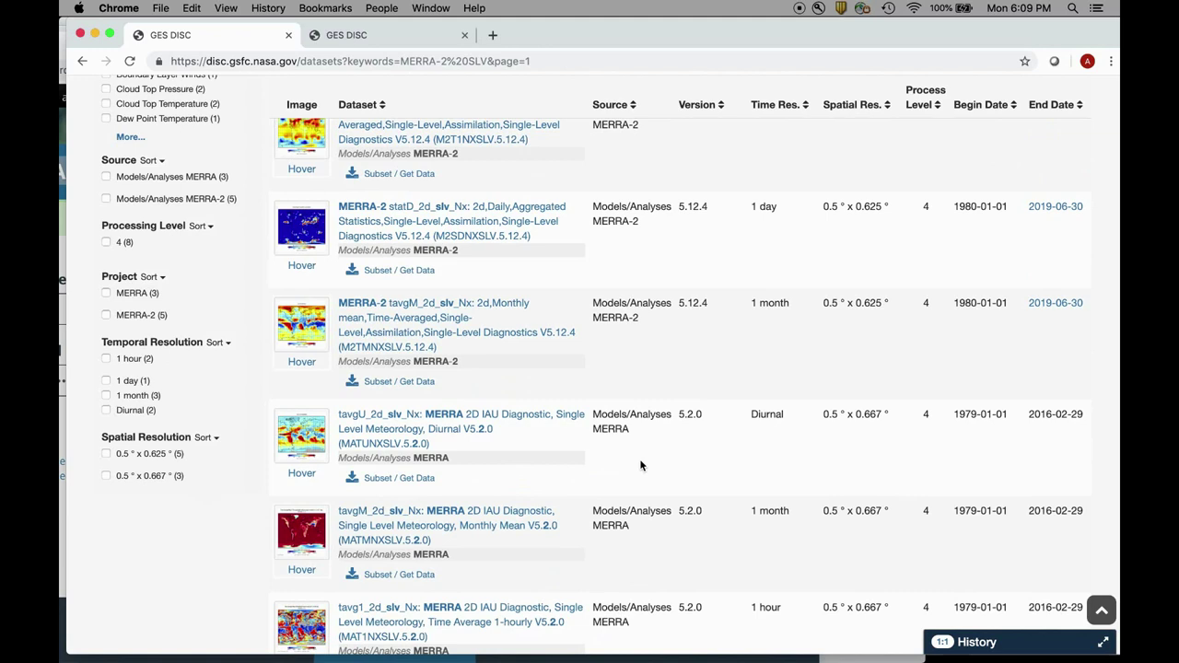
scroll(641, 465, "down", 1)
scroll(641, 466, "down", 3)
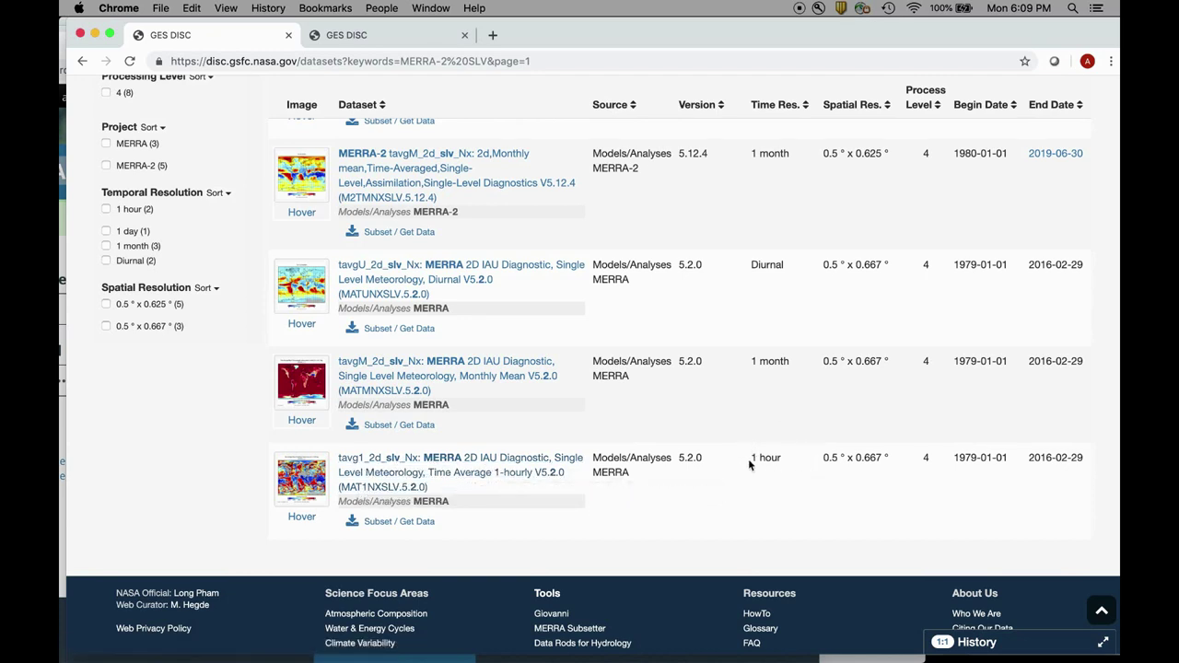
scroll(748, 459, "up", 5)
scroll(748, 459, "down", 3)
scroll(748, 459, "up", 4)
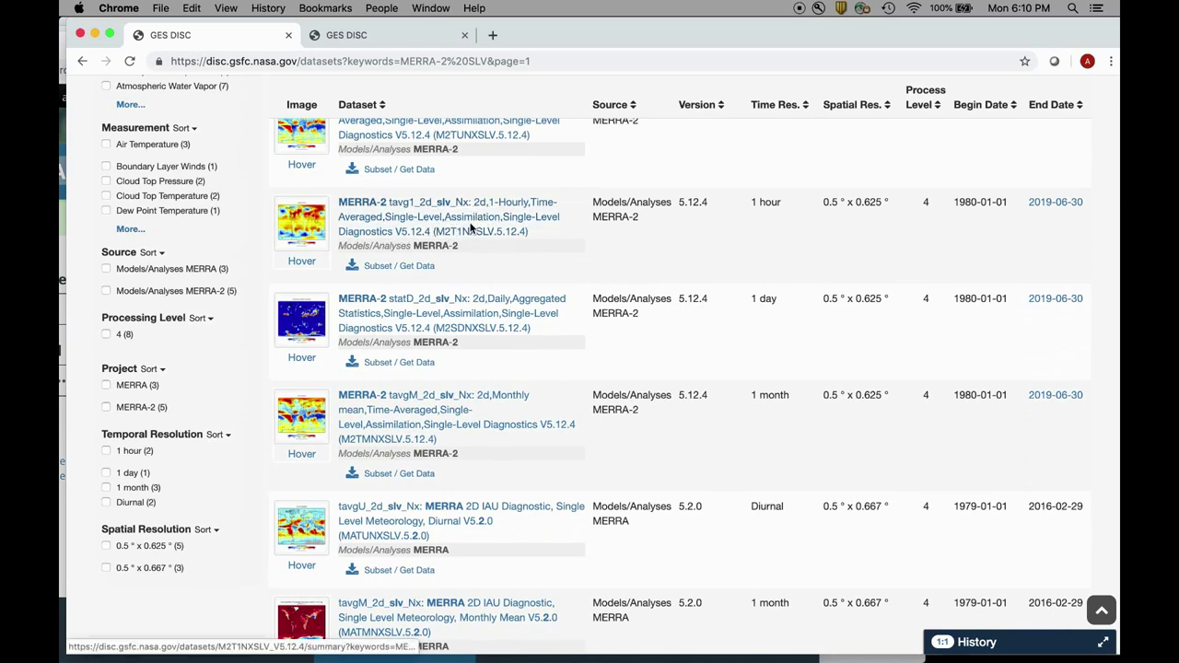
scroll(476, 242, "down", 5)
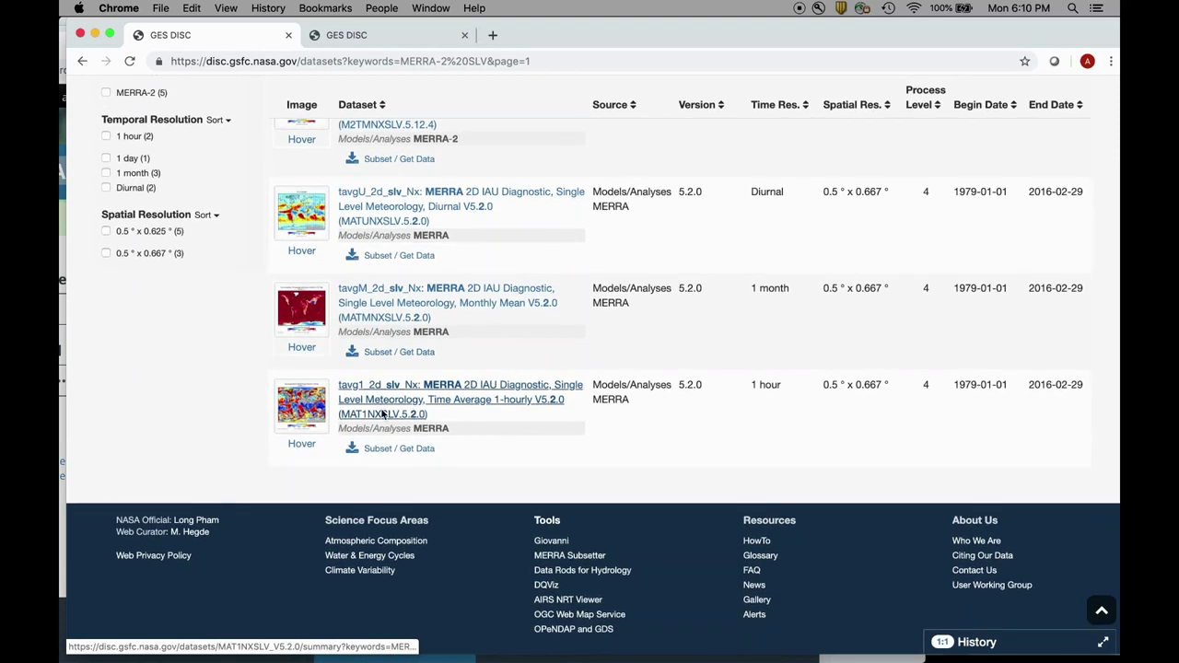
Step: Open the MERRA single-level meteorology 1-hourly dataset (MAT1NXSLV.5.2.0) and review its description and product summary
left_click(504, 405)
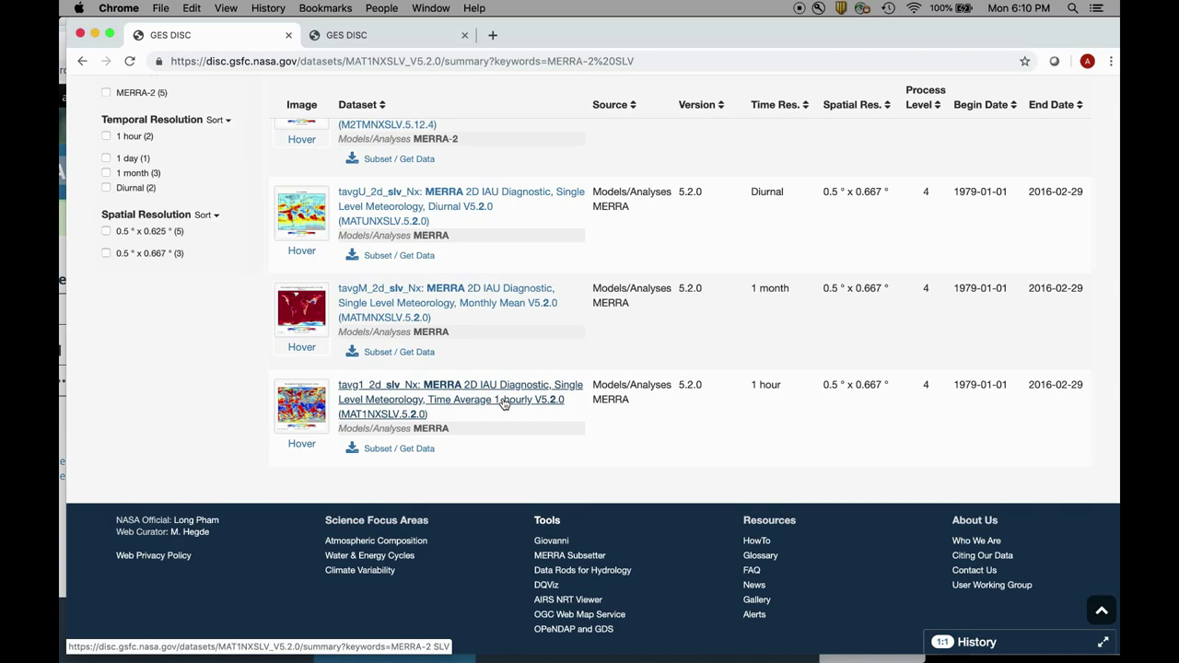
scroll(504, 403, "down", 2)
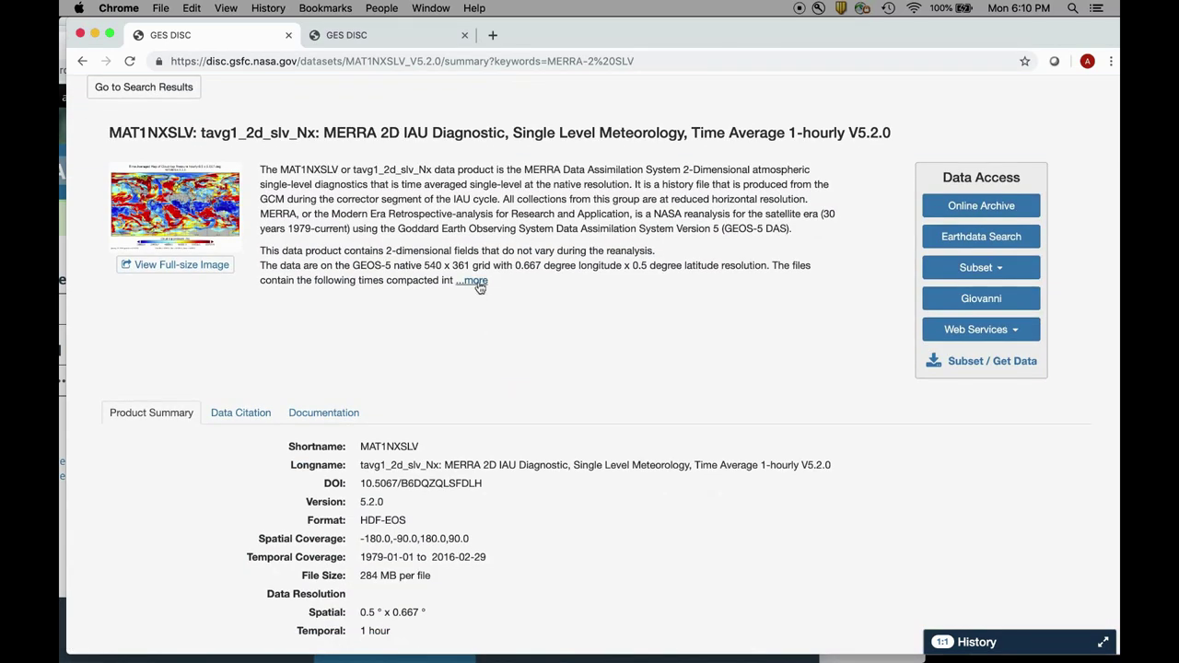
scroll(649, 435, "down", 3)
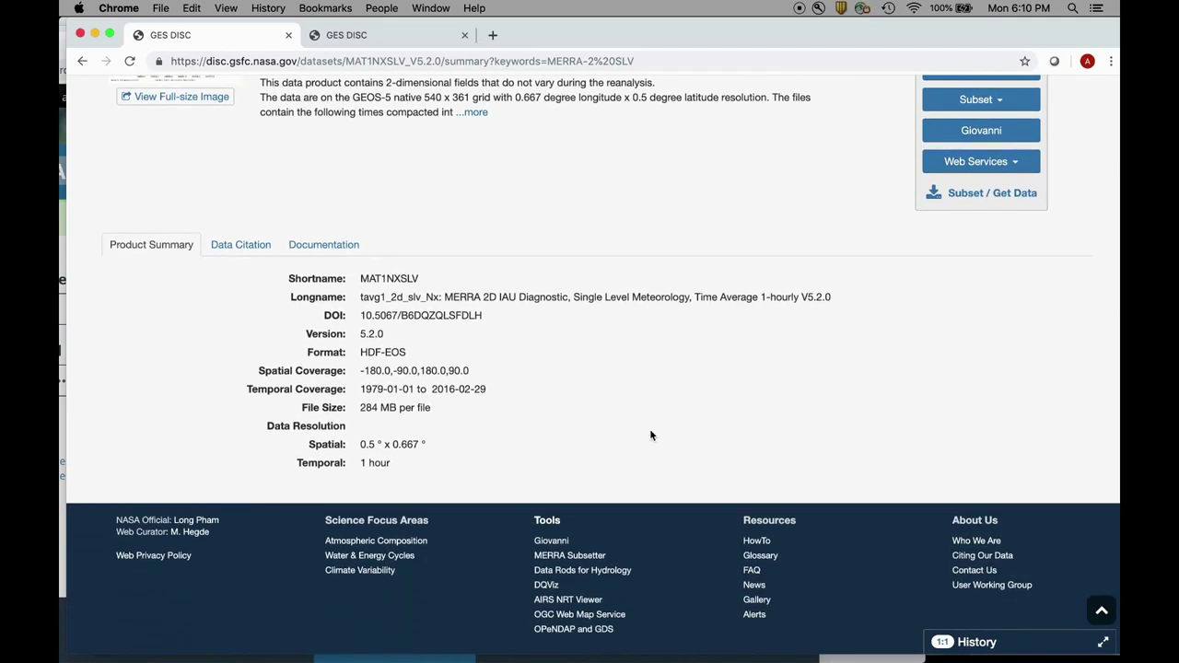
Step: Open the dataset's subset options and select the eastward and northward wind variables at 2 m above the displacement height
left_click(937, 192)
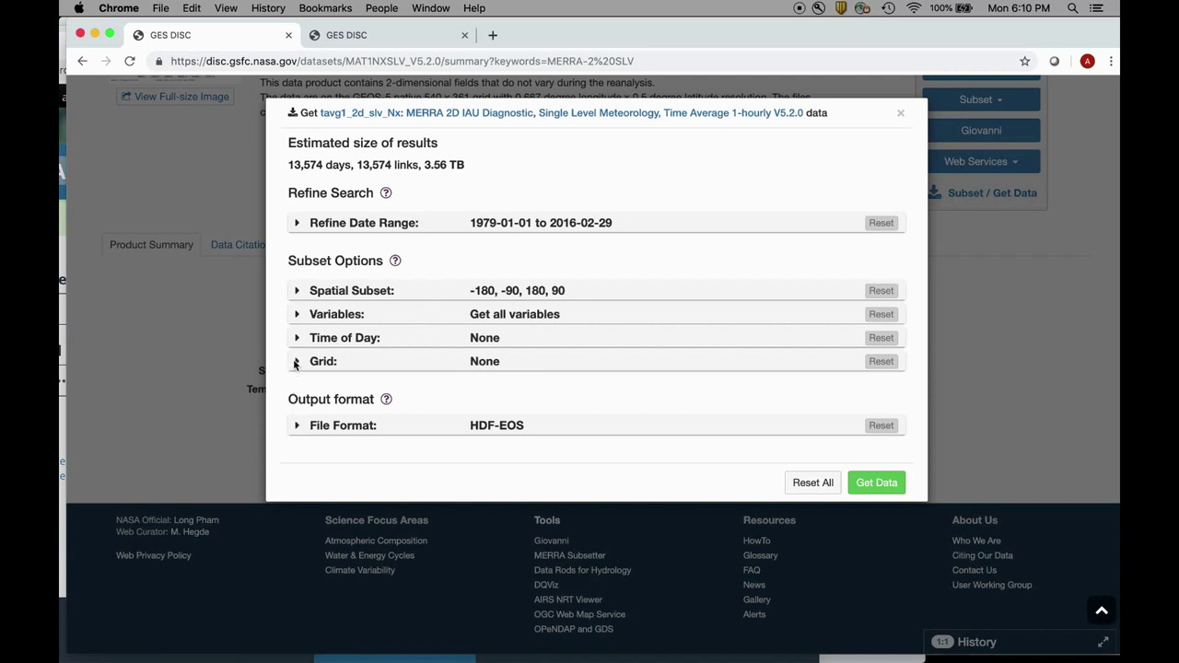
left_click(298, 315)
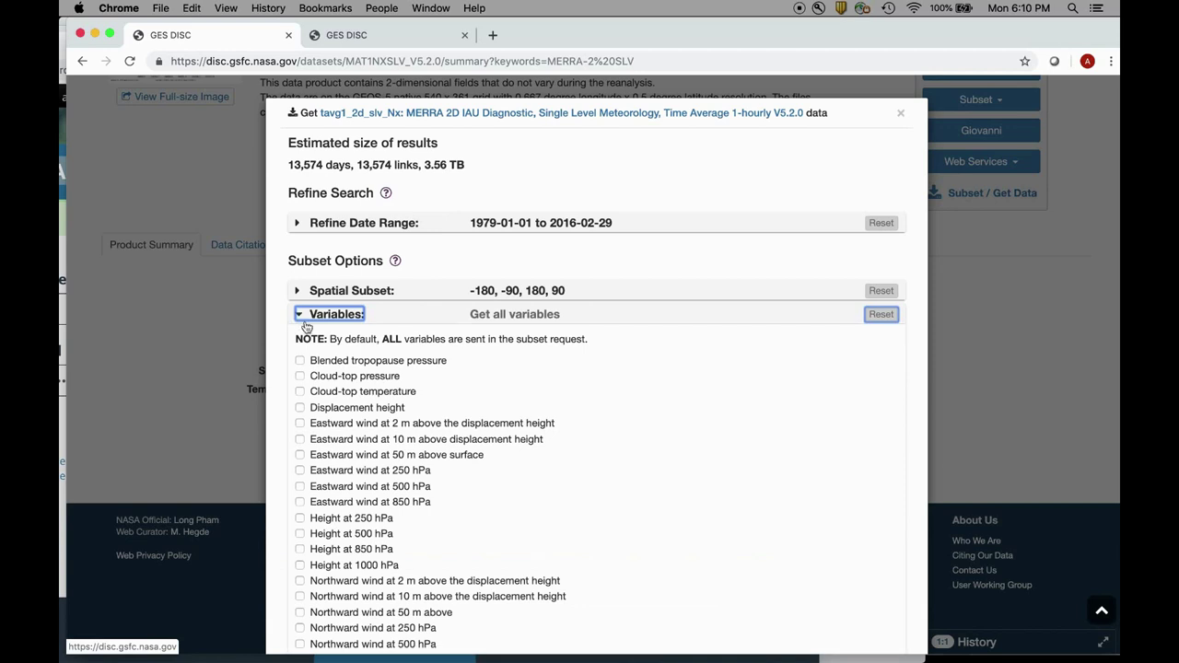
scroll(406, 474, "down", 2)
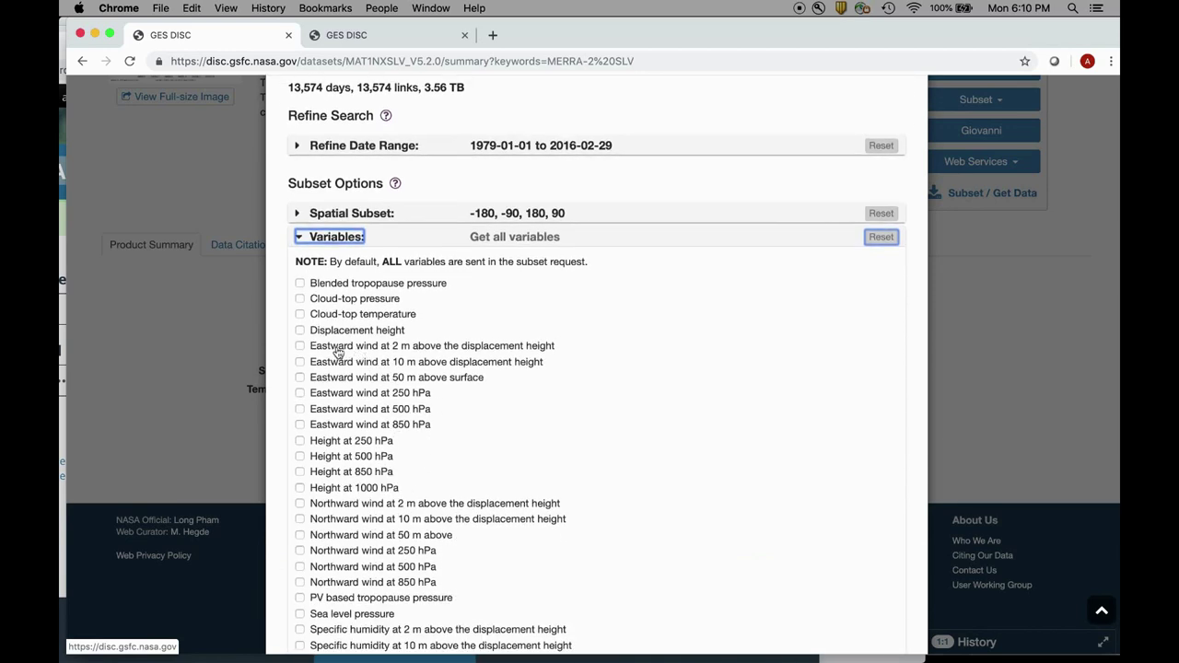
scroll(542, 434, "down", 5)
scroll(541, 431, "up", 3)
scroll(540, 432, "down", 6)
scroll(541, 431, "up", 6)
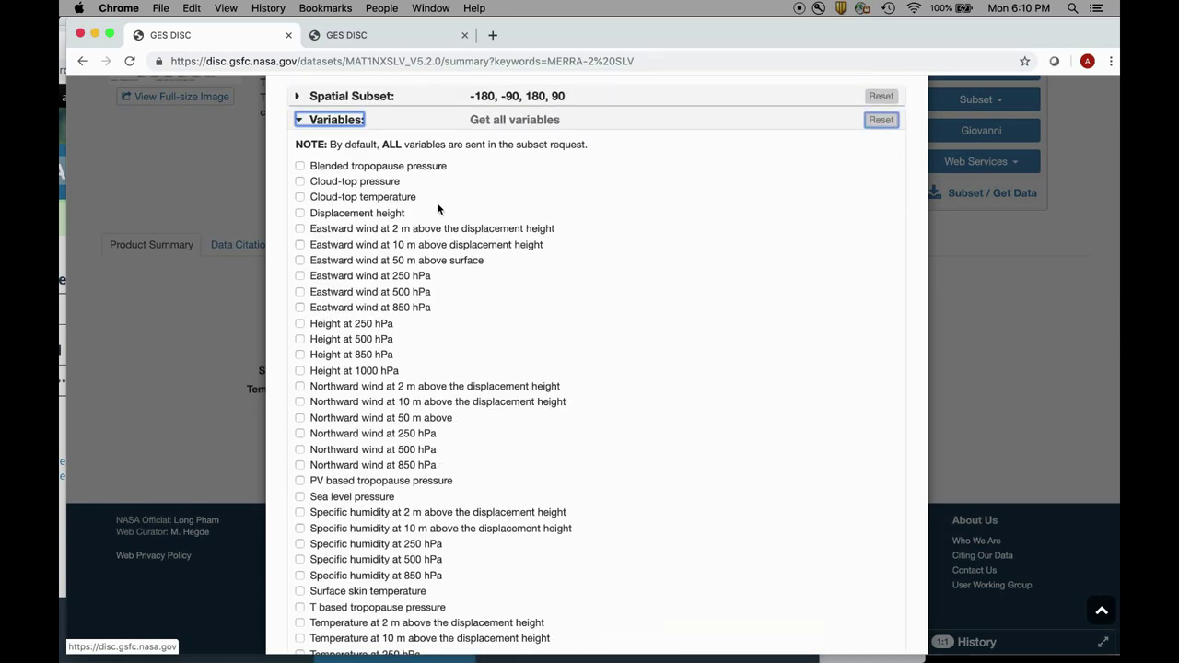
left_click(301, 231)
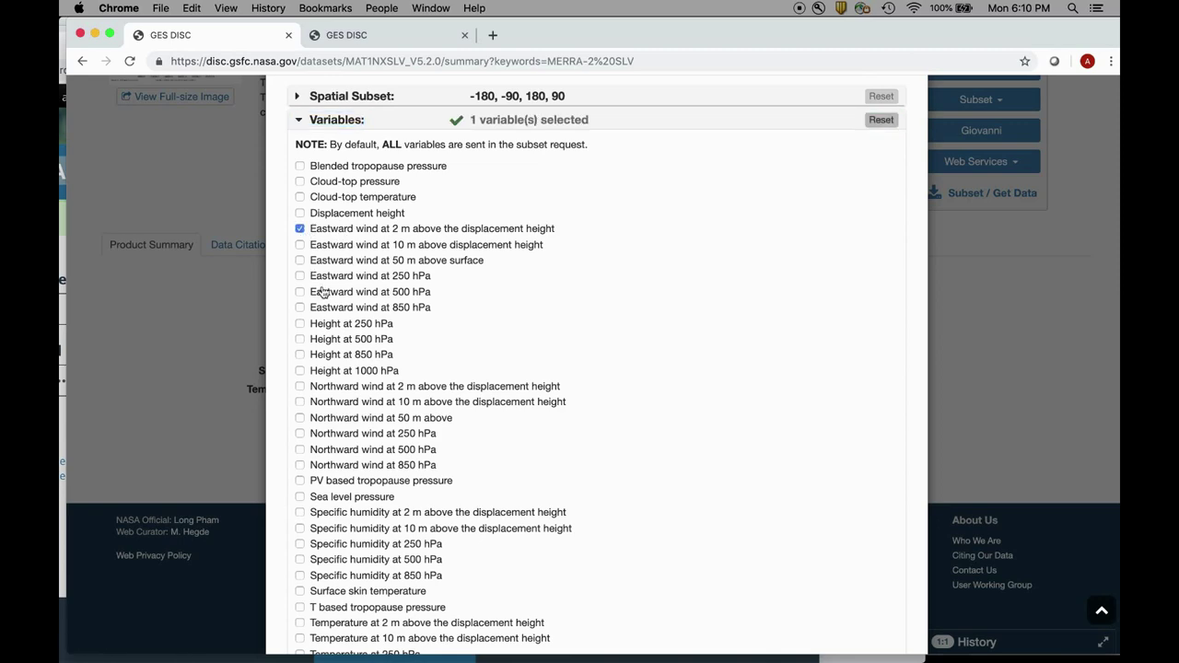
scroll(322, 292, "down", 5)
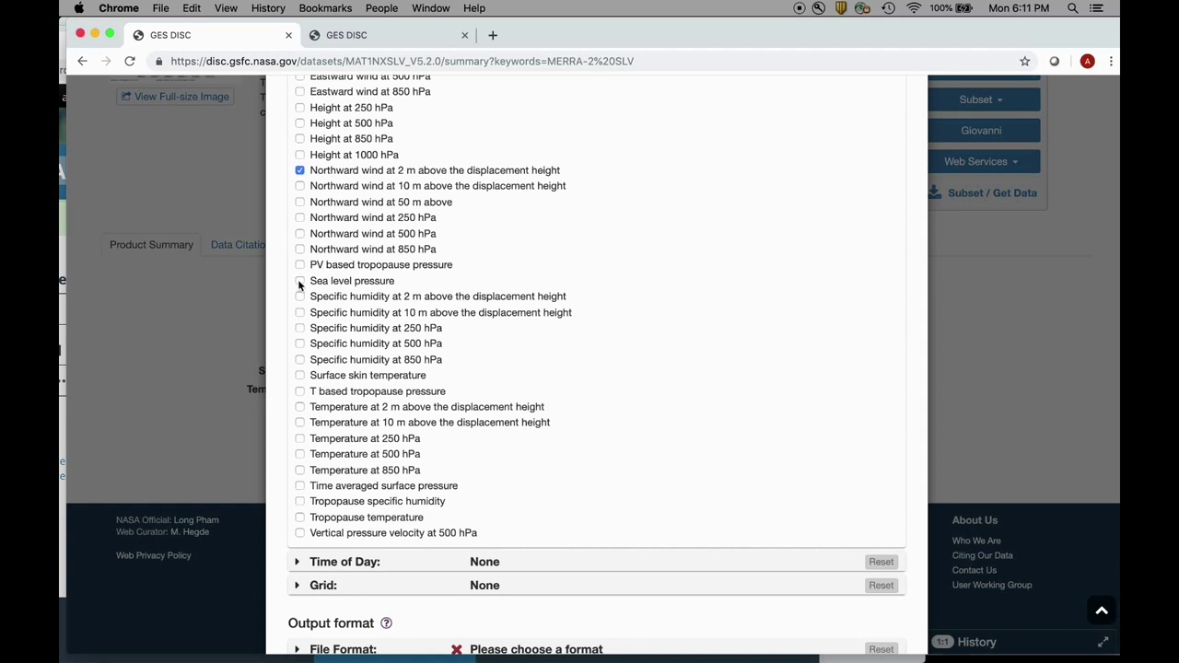
Step: Set the time of day to the mean of 00:30 to 23:30
scroll(299, 284, "down", 2)
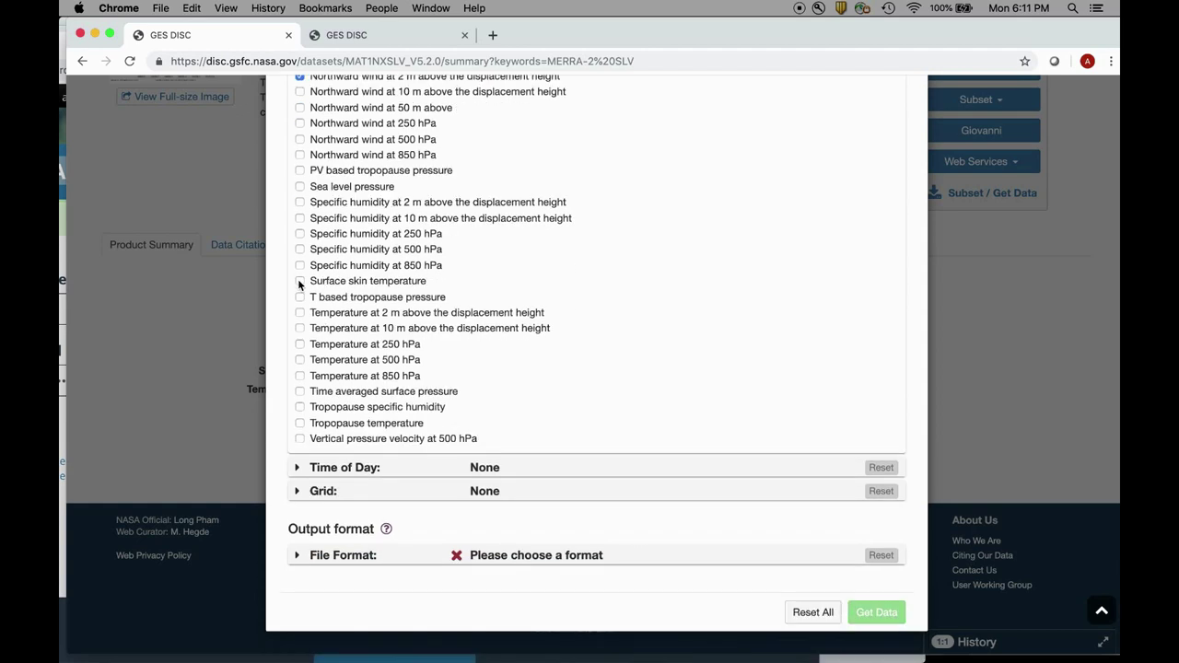
left_click(298, 470)
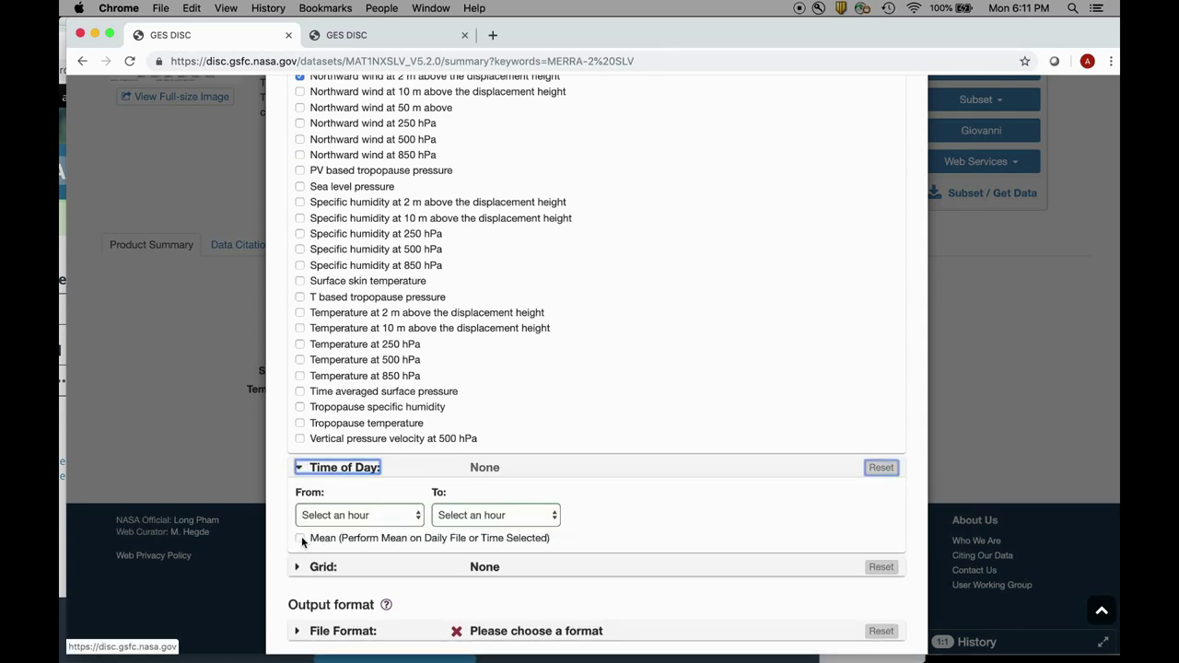
left_click(301, 539)
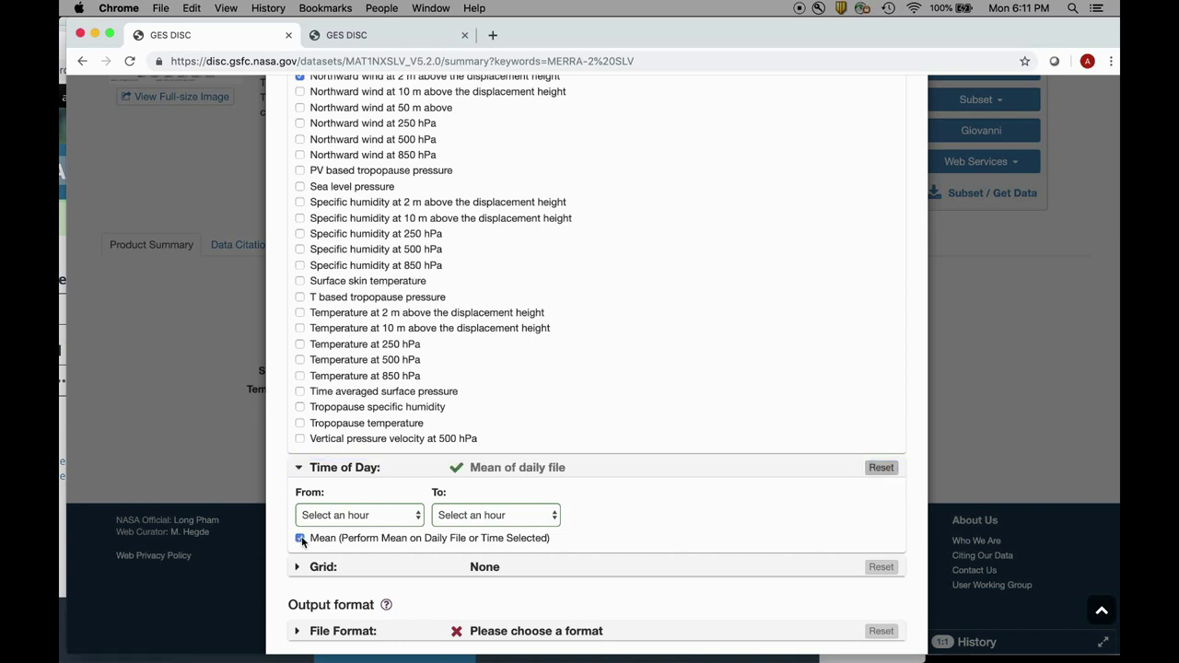
left_click(417, 519)
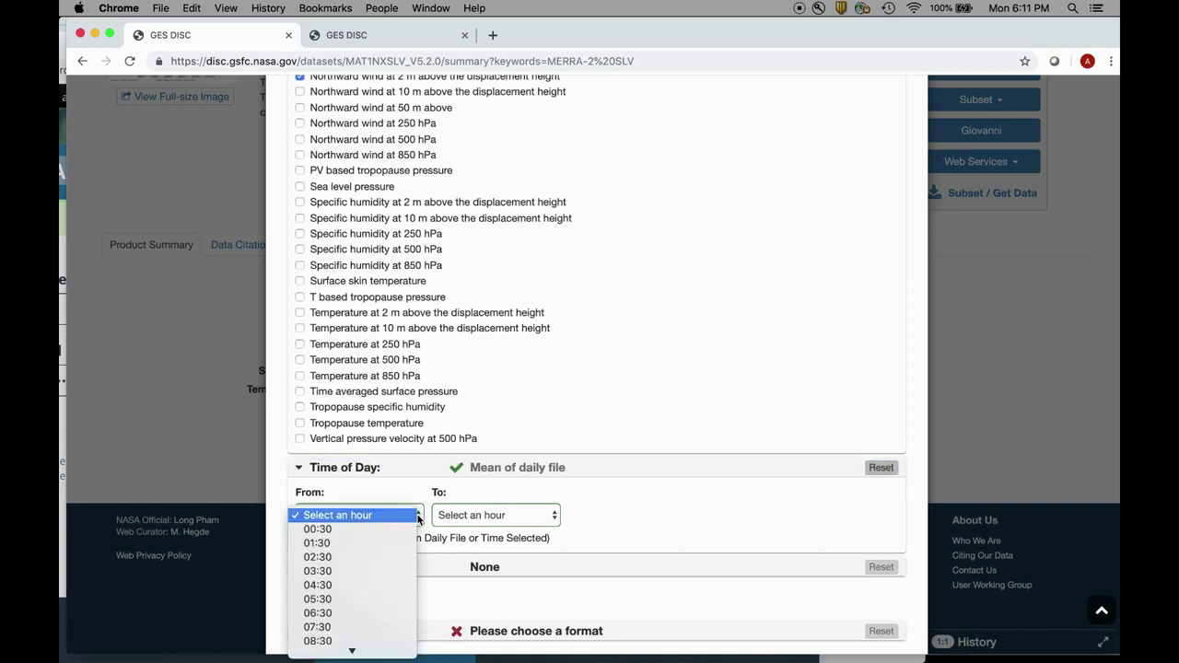
left_click(360, 530)
left_click(552, 518)
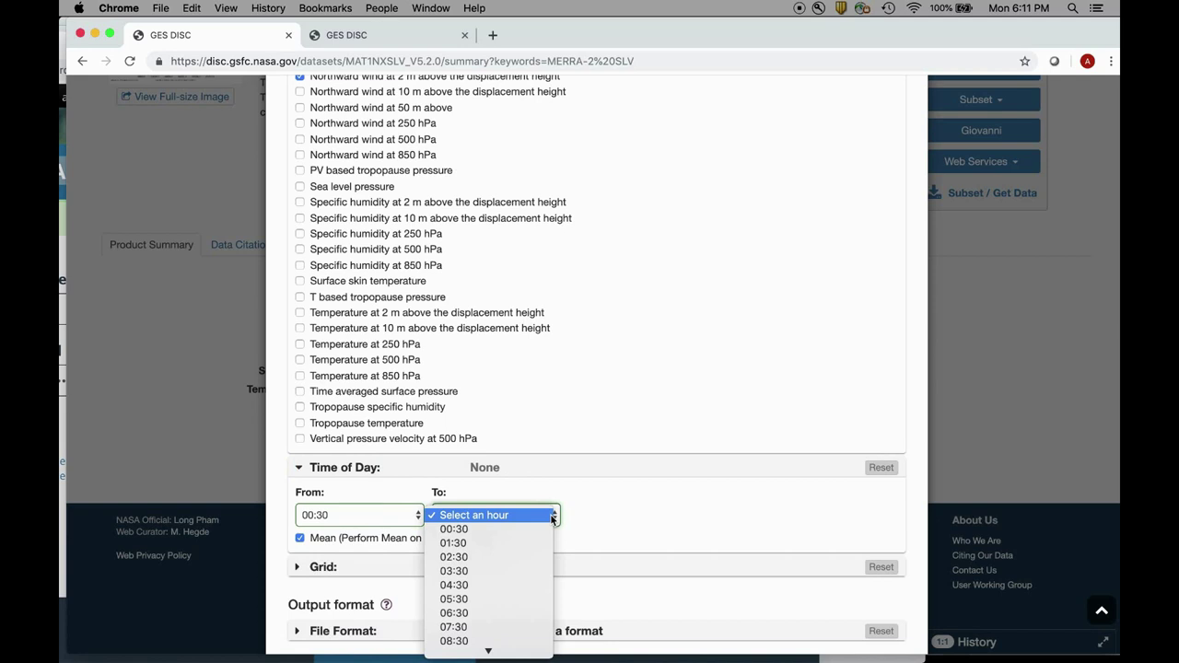
scroll(553, 519, "down", 3)
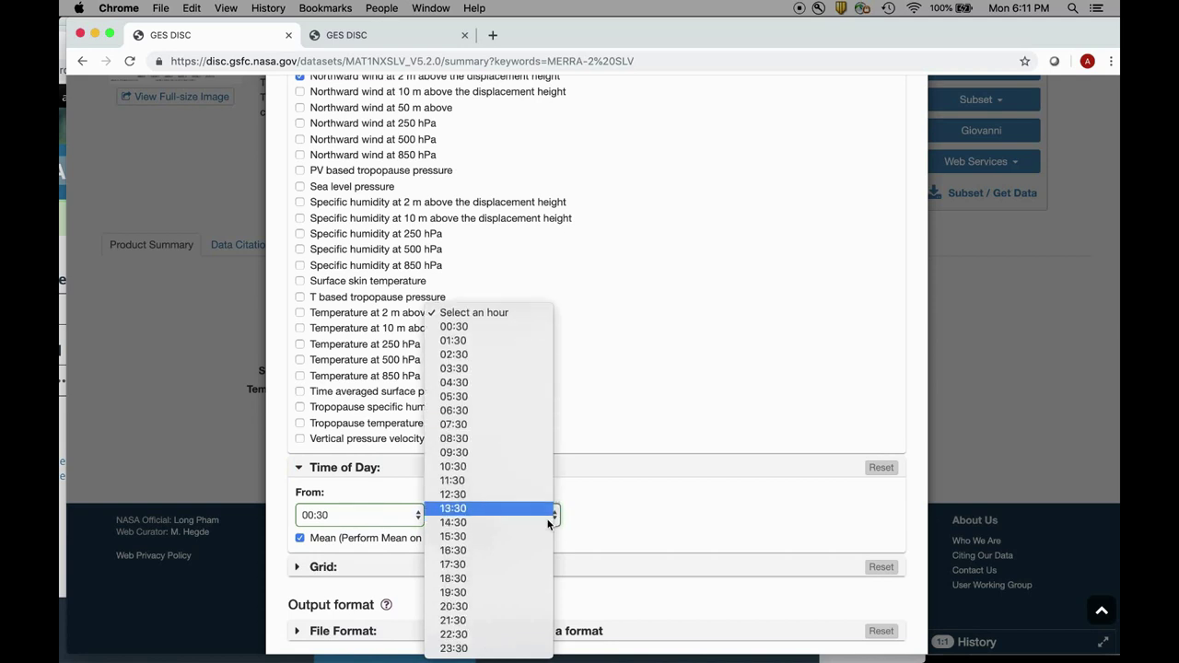
left_click(482, 649)
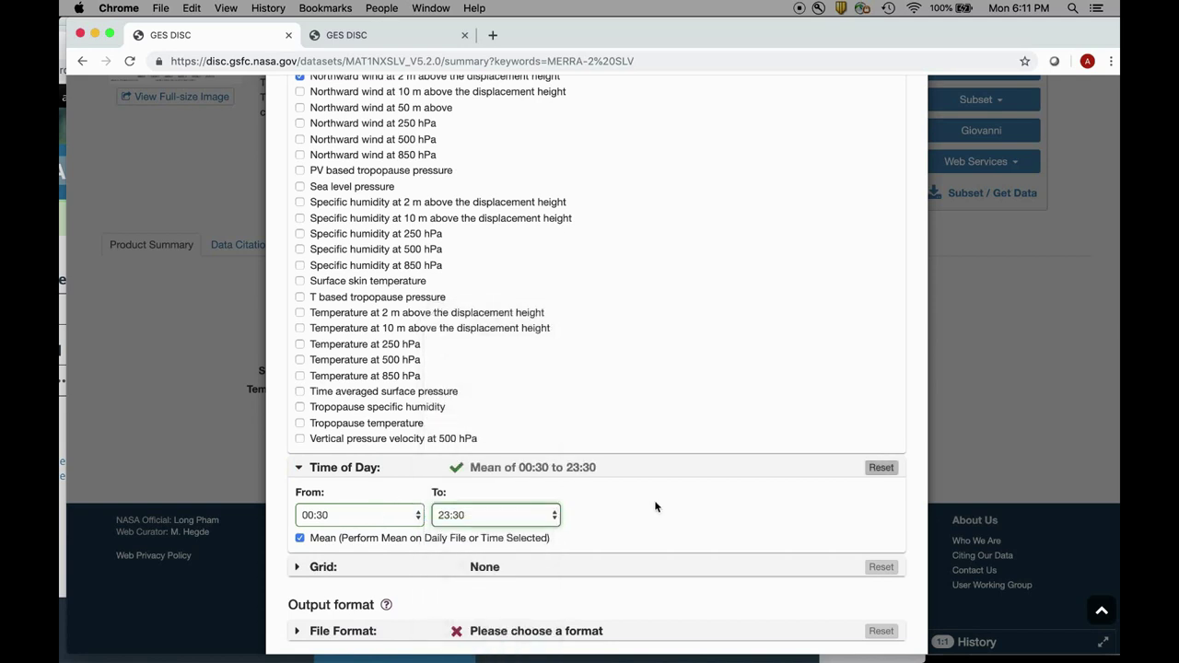
Step: Choose NetCDF as the output file format for the subset
scroll(655, 507, "down", 2)
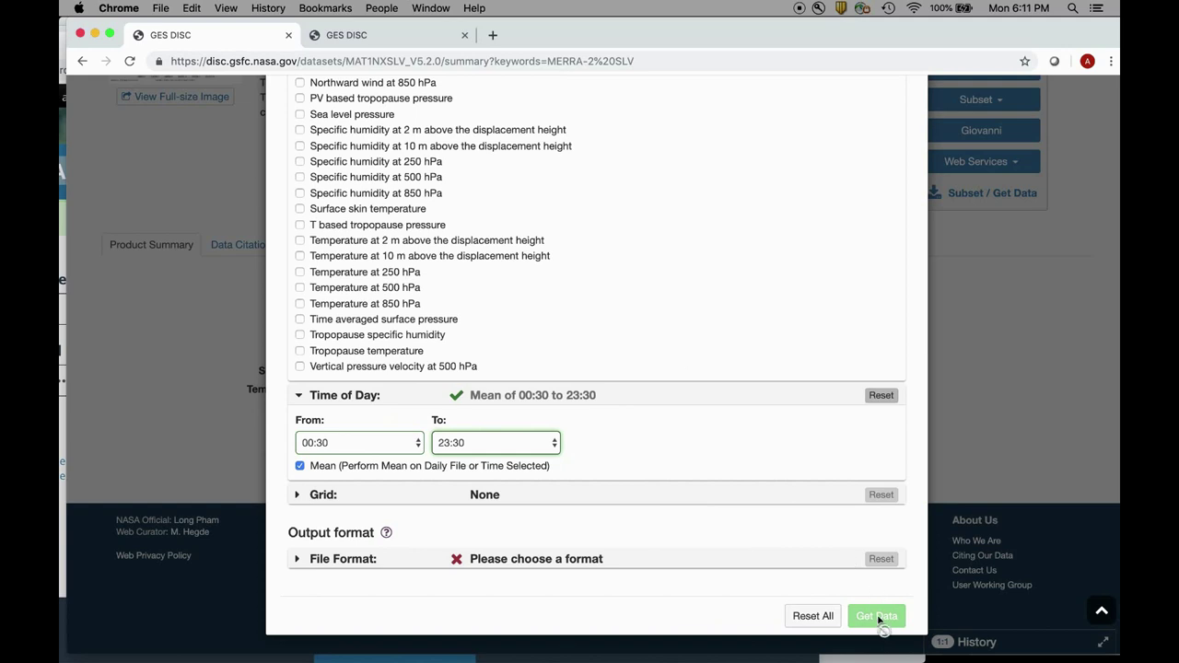
left_click(299, 561)
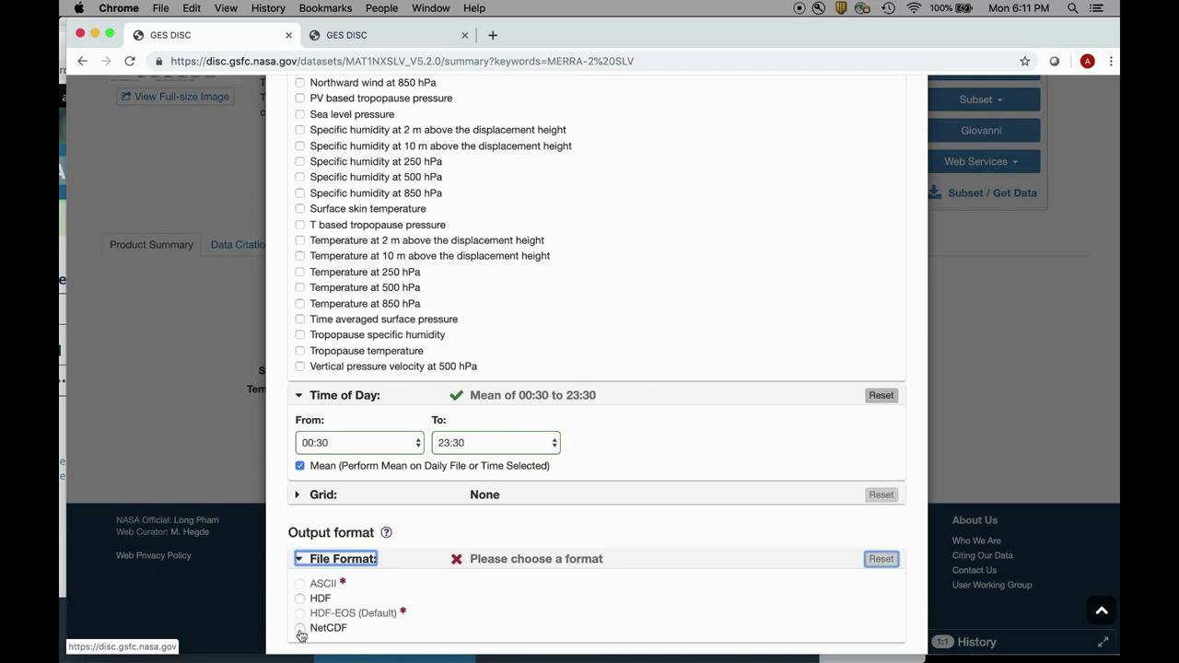
left_click(300, 630)
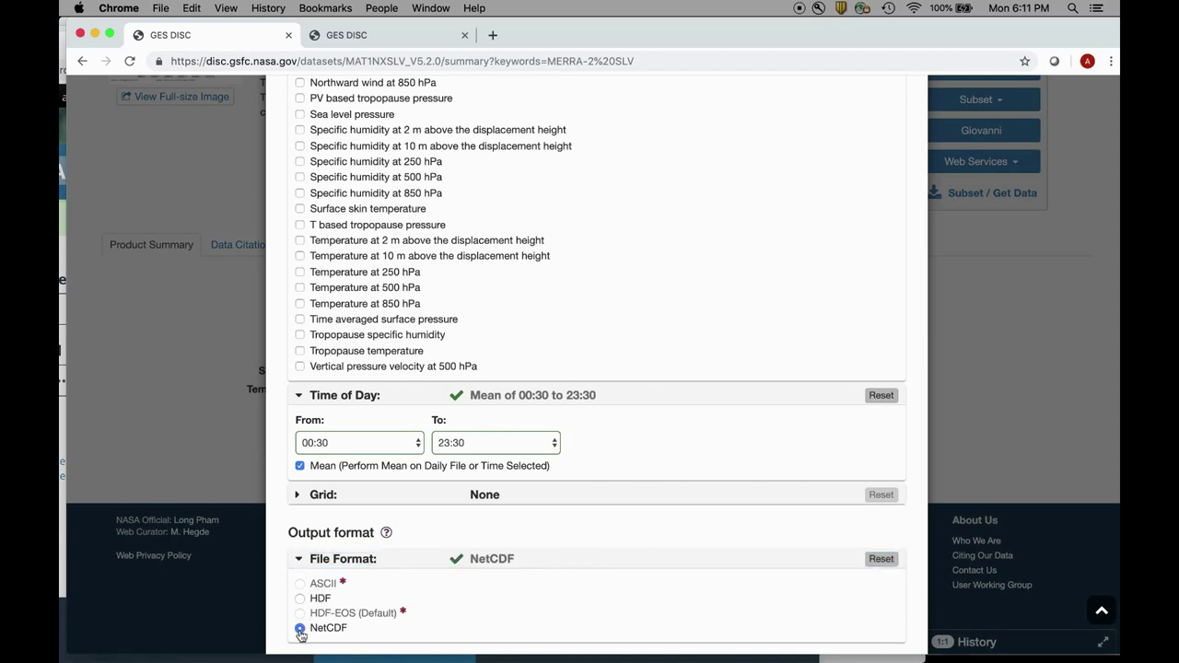
scroll(712, 603, "down", 2)
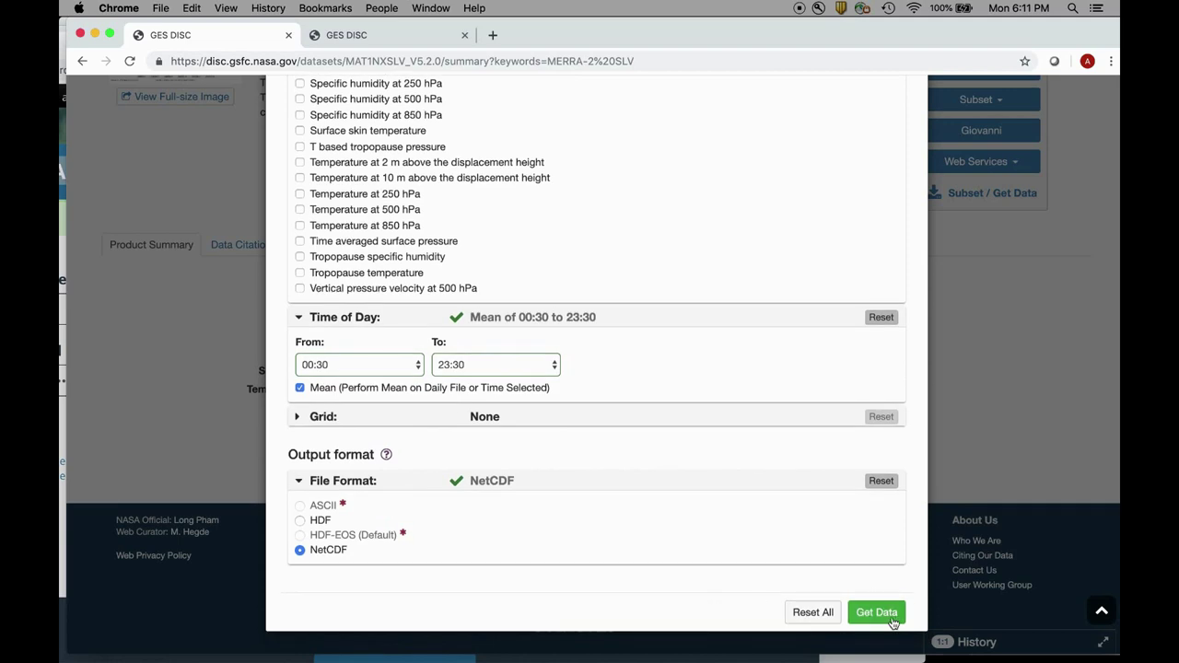
Step: Add sea level pressure to the selected variables and review the subset settings down to the data request
scroll(718, 460, "up", 5)
scroll(719, 461, "up", 1)
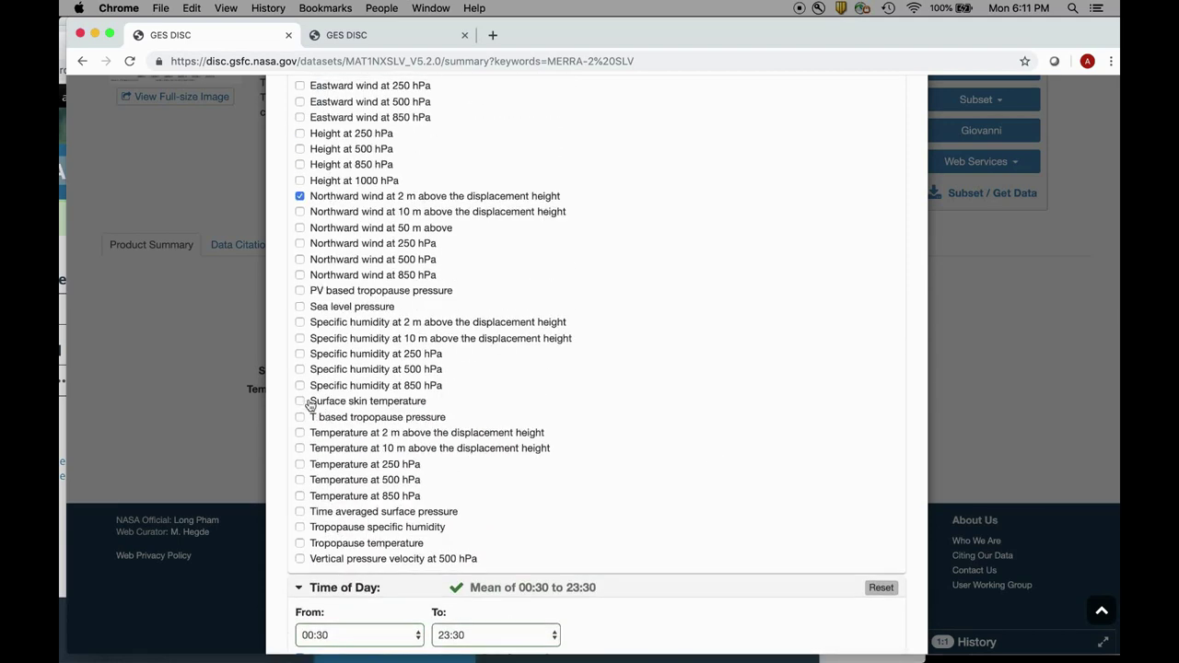
left_click(299, 308)
scroll(566, 302, "up", 6)
scroll(803, 460, "down", 10)
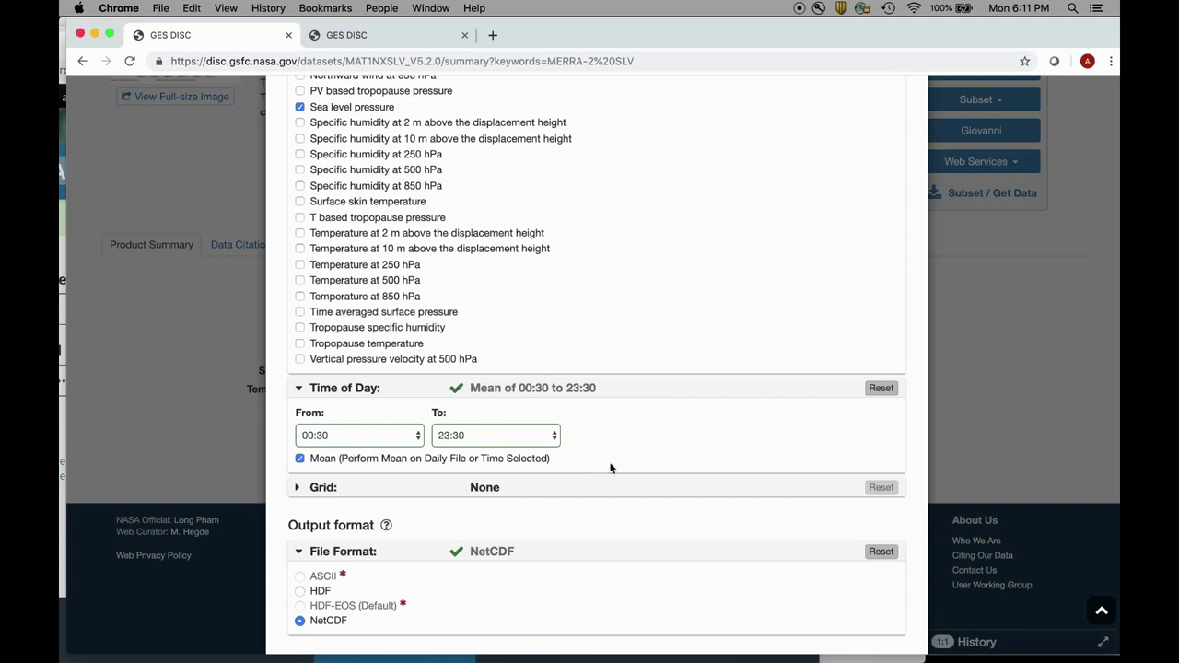
scroll(610, 468, "down", 2)
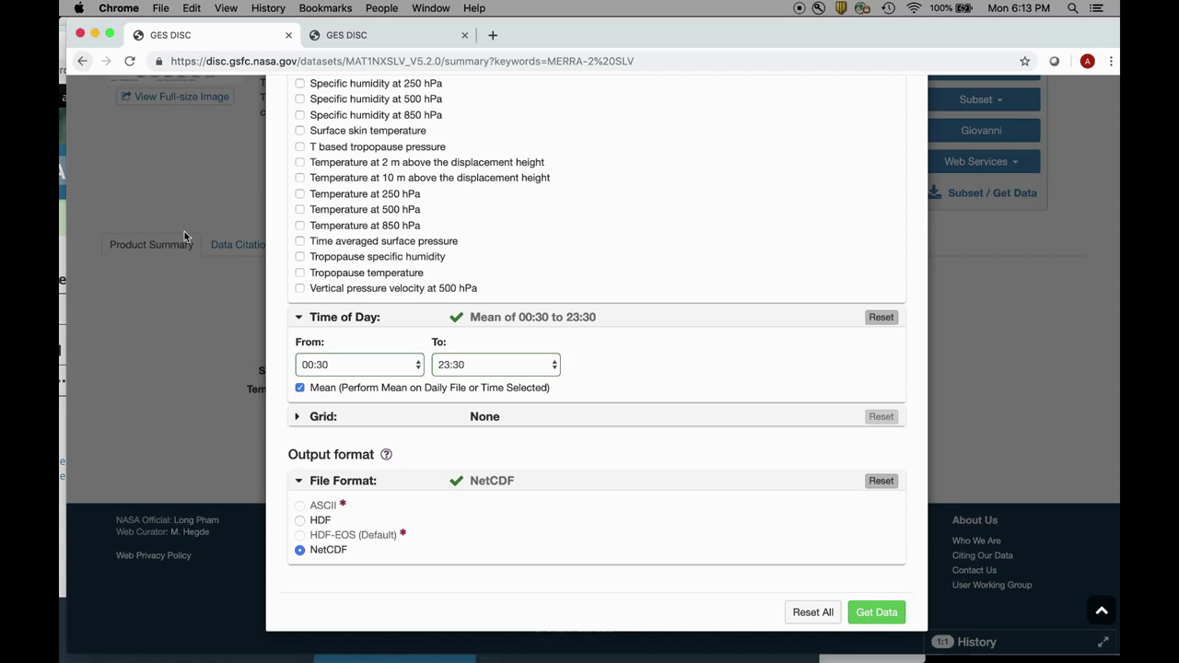
Step: Skim the GMAO Weather Analyses and Forecasts page for its map products and data access options
mouse_move(675, 642)
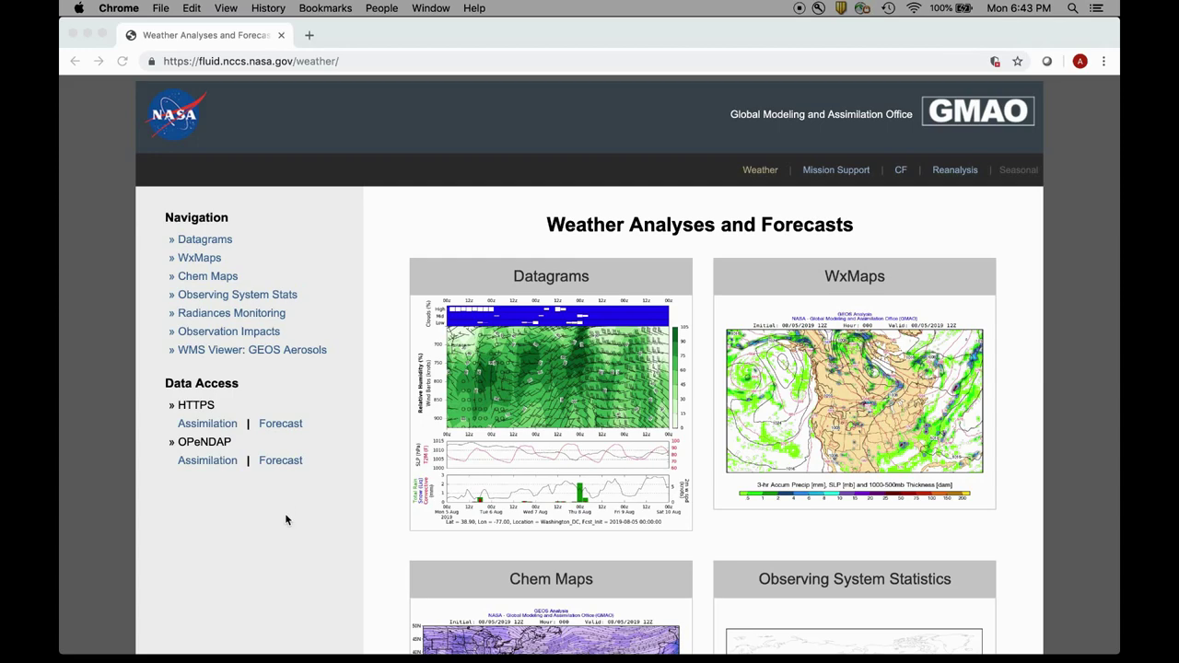
scroll(286, 521, "down", 2)
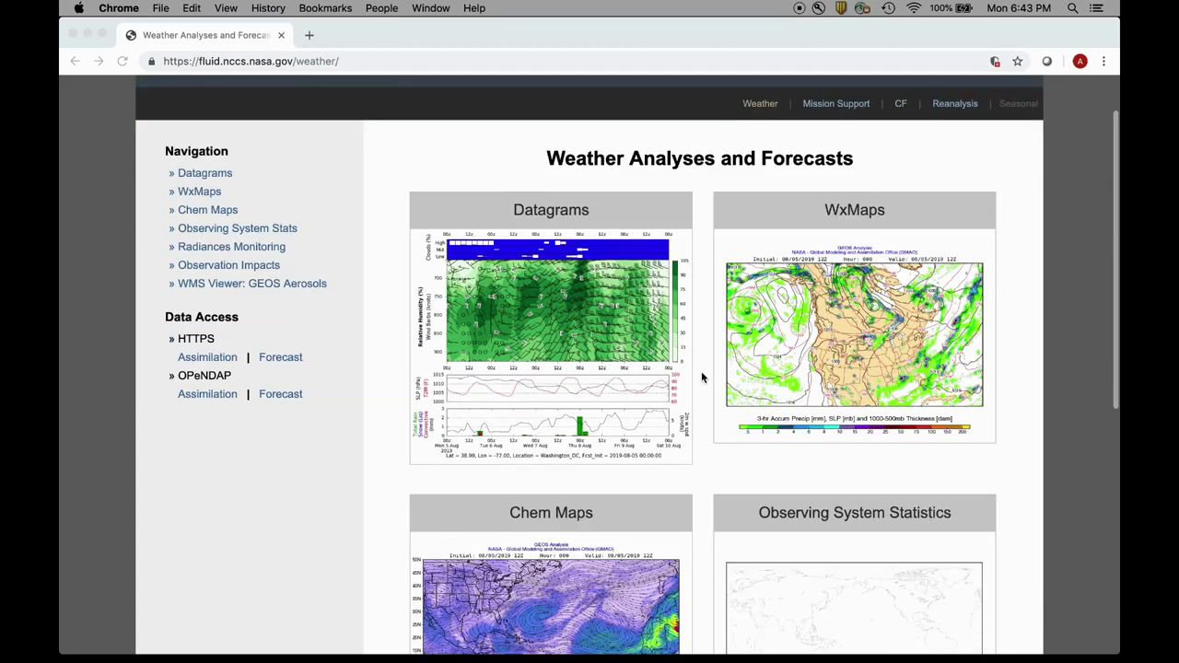
scroll(844, 319, "down", 10)
scroll(843, 319, "down", 3)
scroll(829, 304, "up", 12)
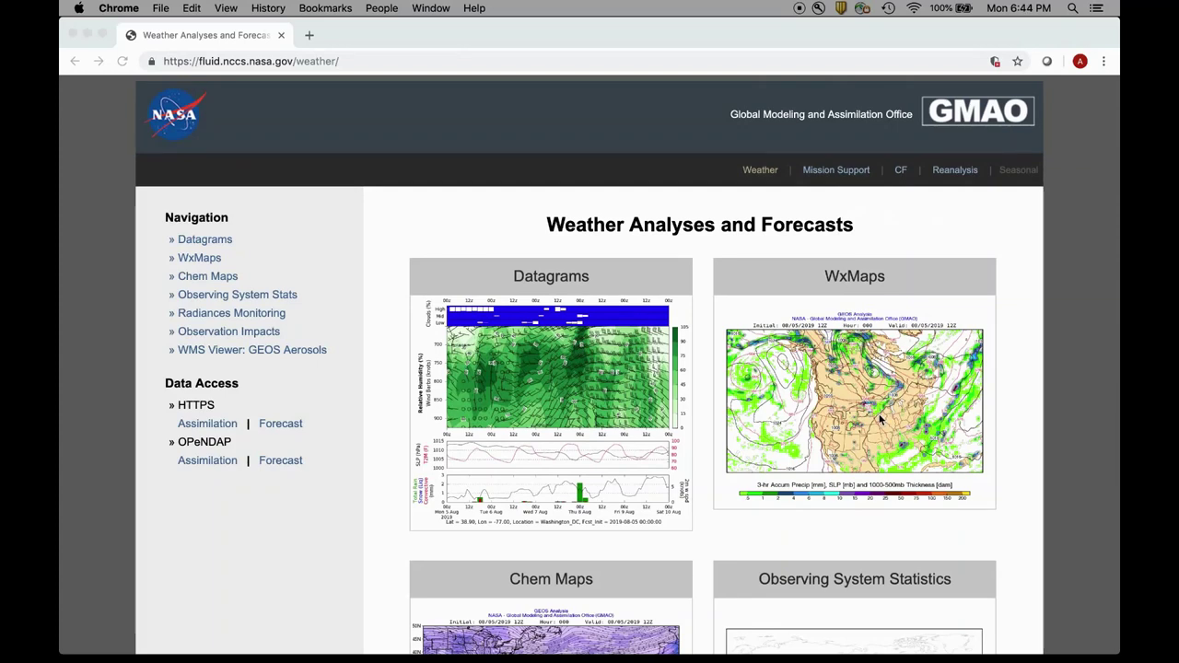
scroll(863, 366, "down", 1)
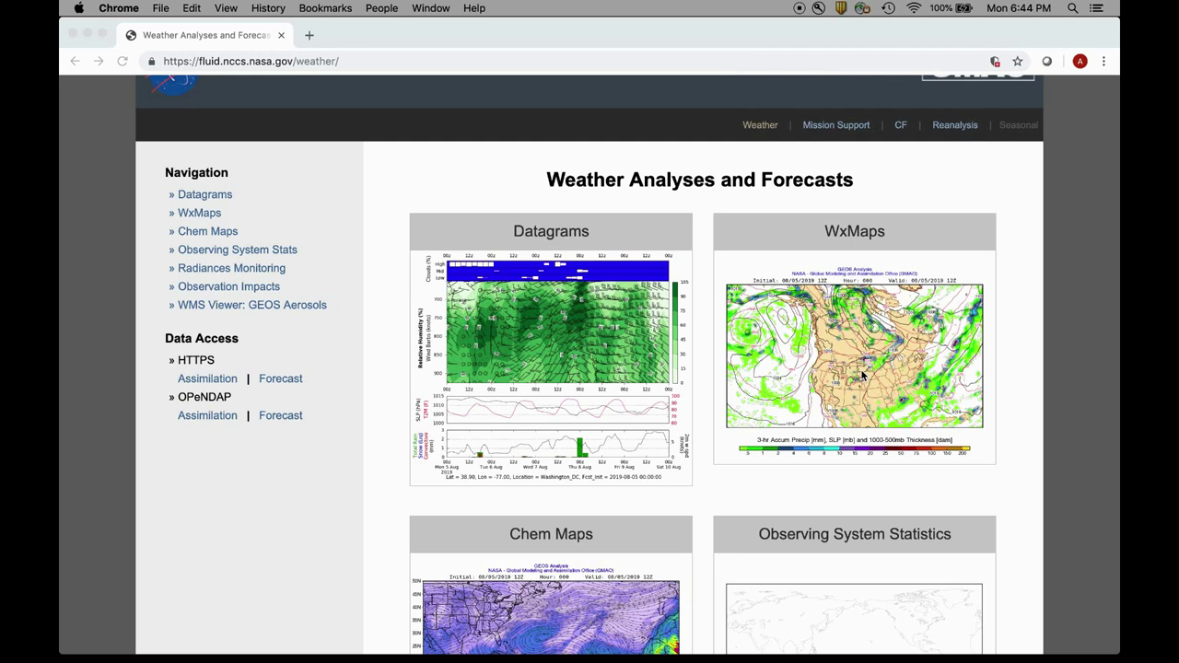
Step: Open the HTTPS forecast data archive and go to the H00 folder for 5 August 2019 (Y2019/M08/D05)
left_click(271, 382)
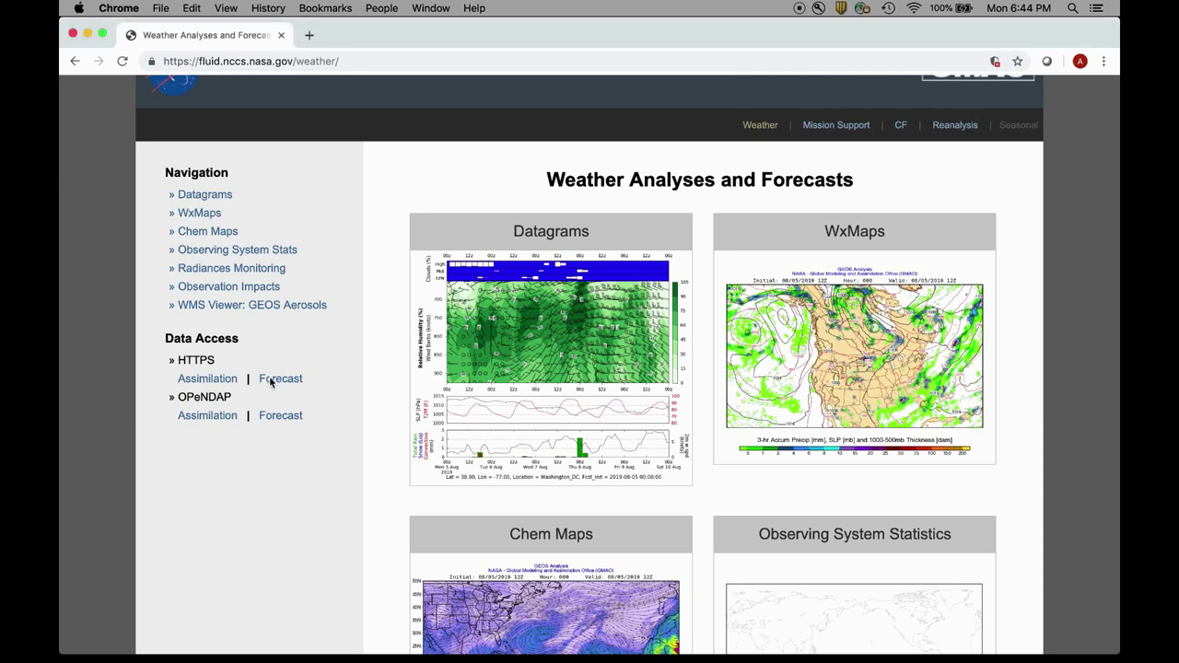
left_click(271, 381)
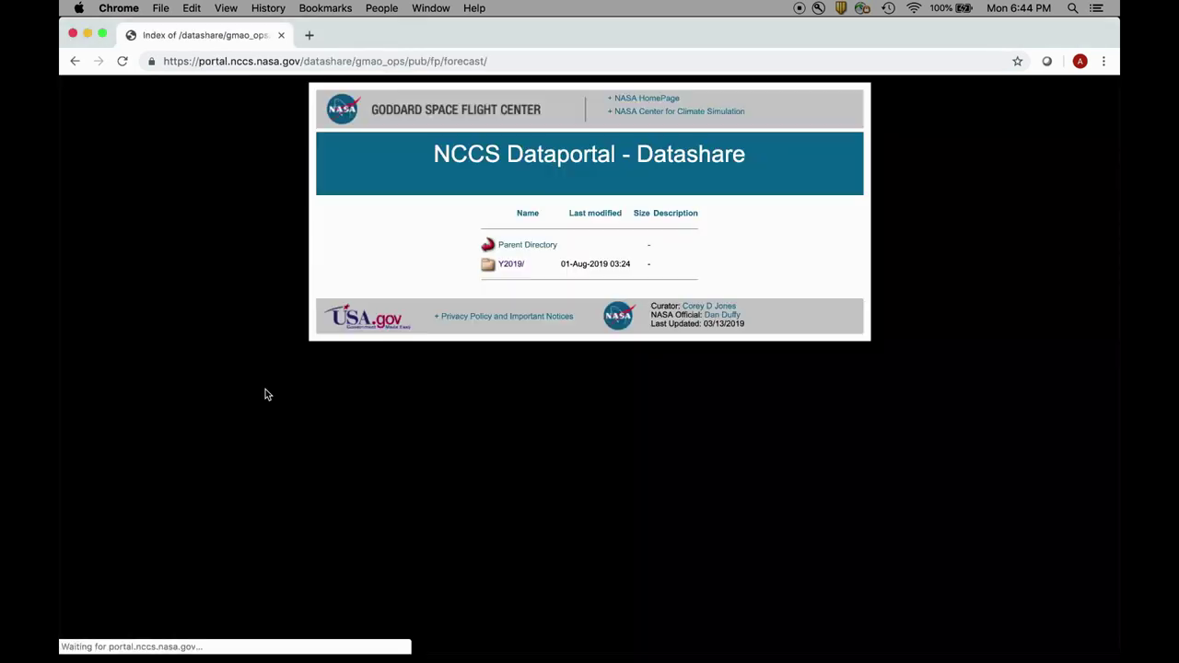
left_click(512, 266)
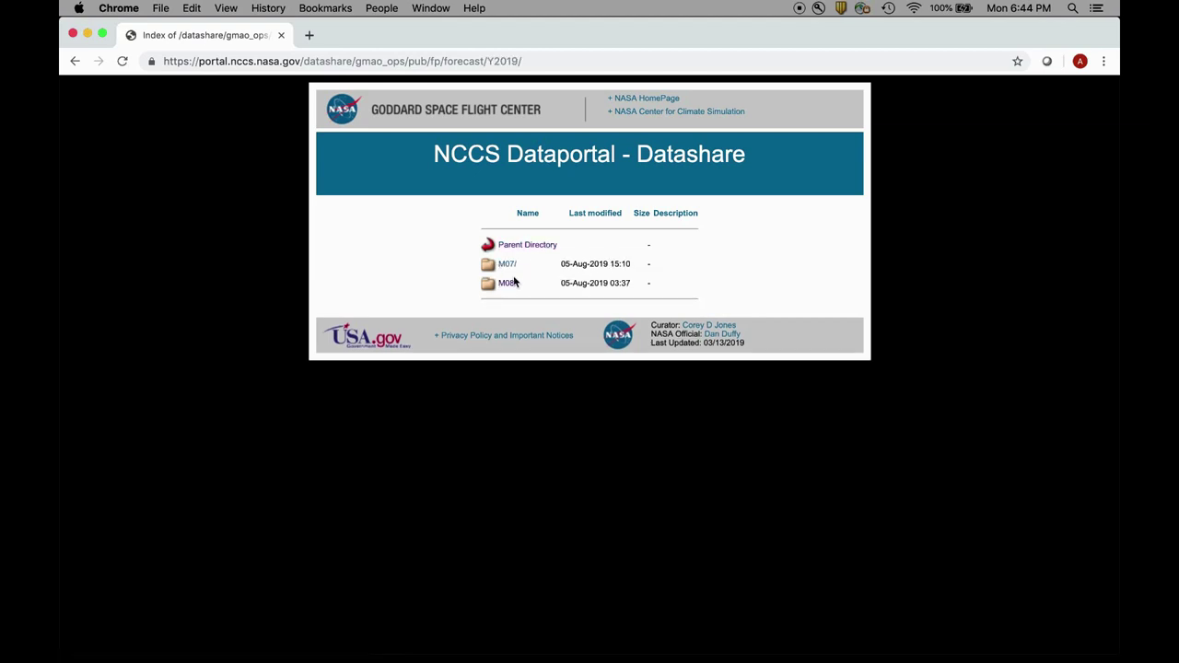
left_click(512, 284)
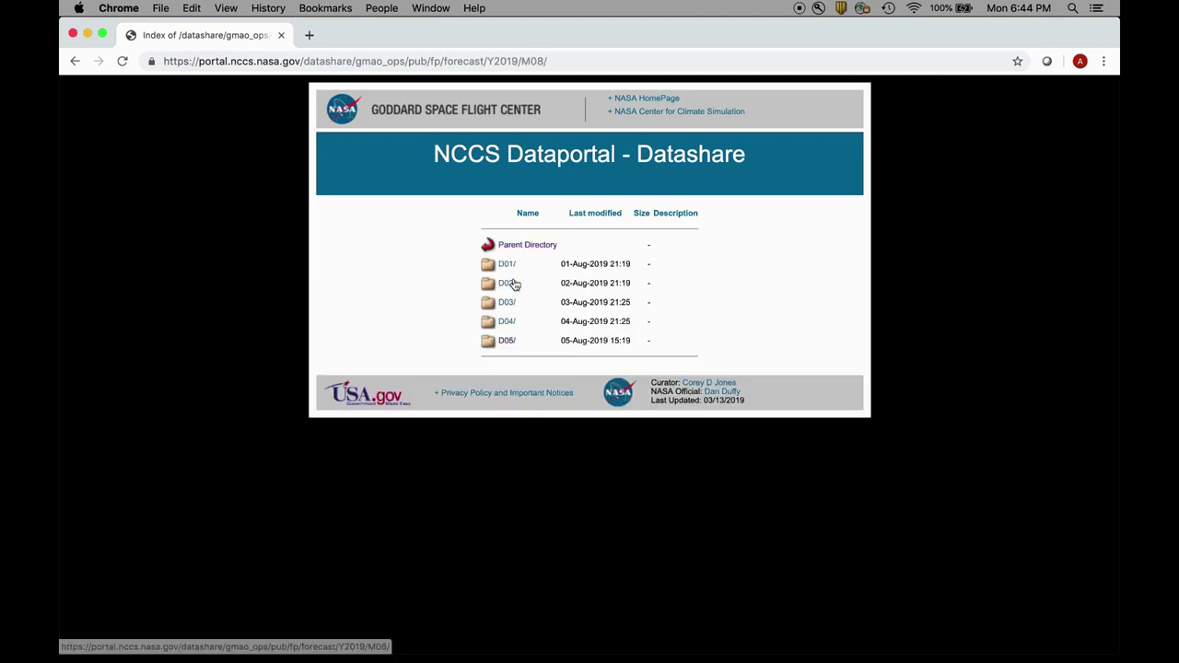
left_click(505, 342)
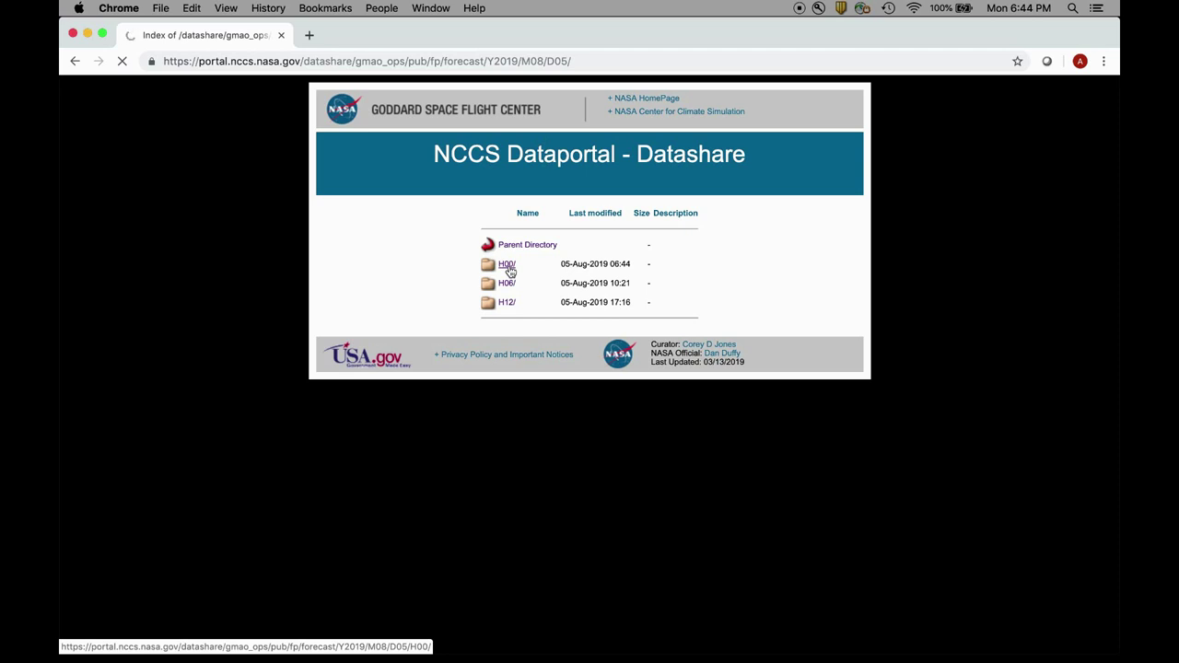
left_click(506, 267)
Step: Skim the H00 forecast file list to examine the different hourly product collections and how their NetCDF files are named
scroll(443, 477, "down", 1)
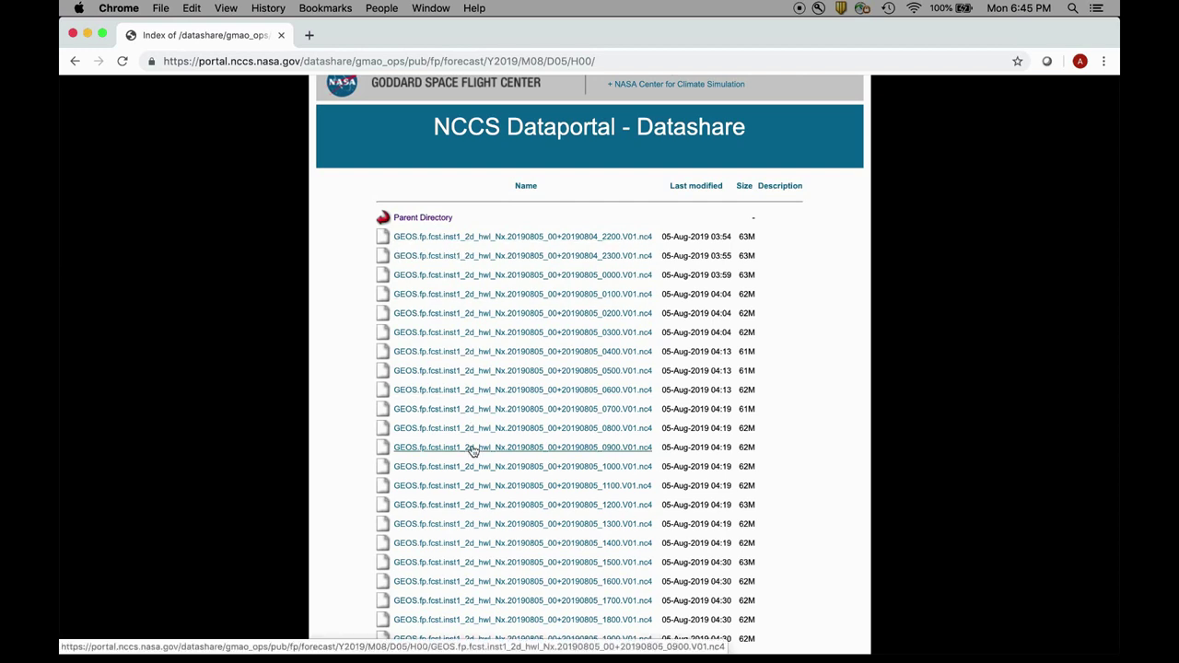
scroll(470, 449, "down", 5)
scroll(471, 449, "down", 15)
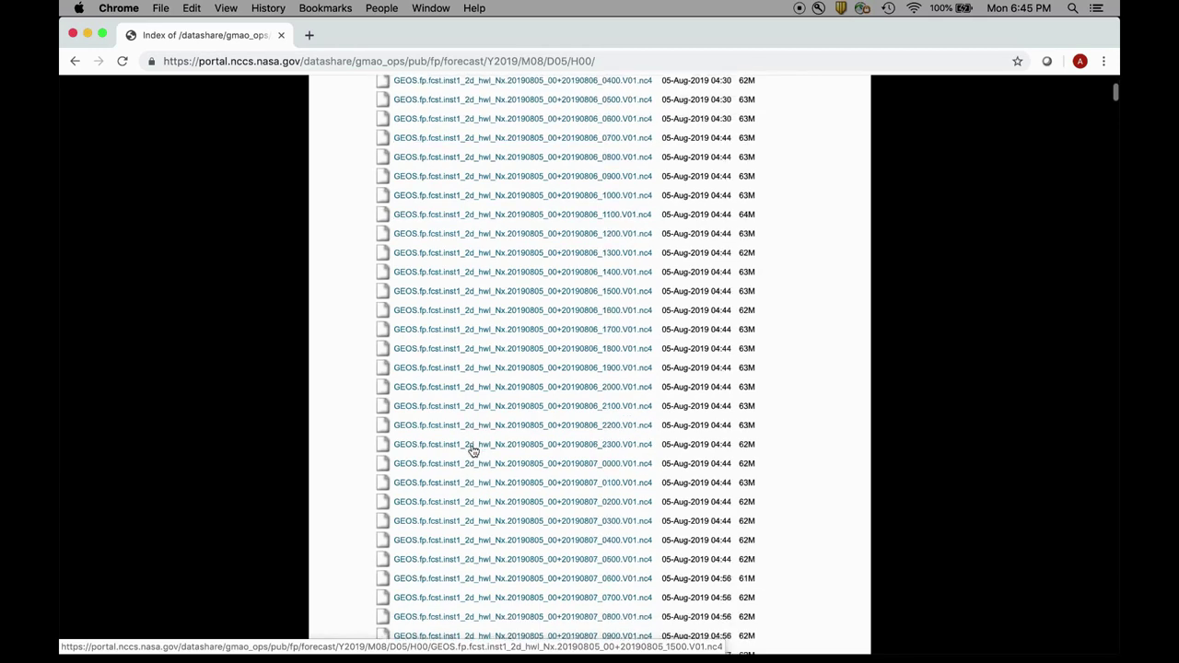
scroll(472, 451, "up", 20)
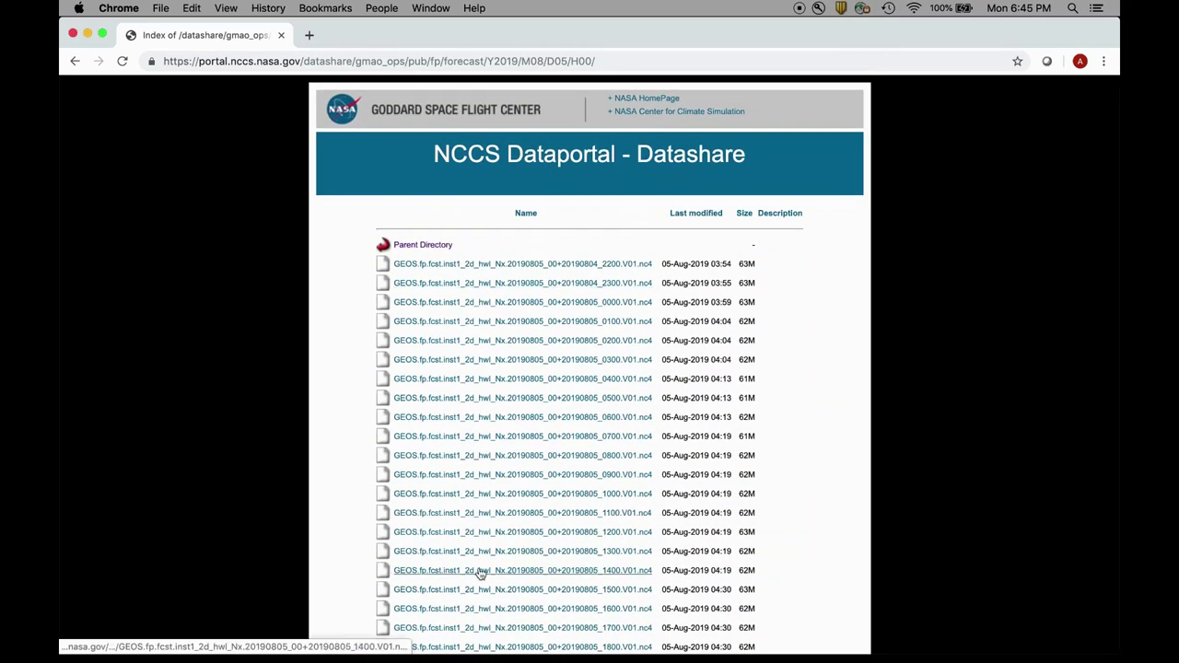
scroll(480, 574, "down", 10)
scroll(480, 574, "down", 20)
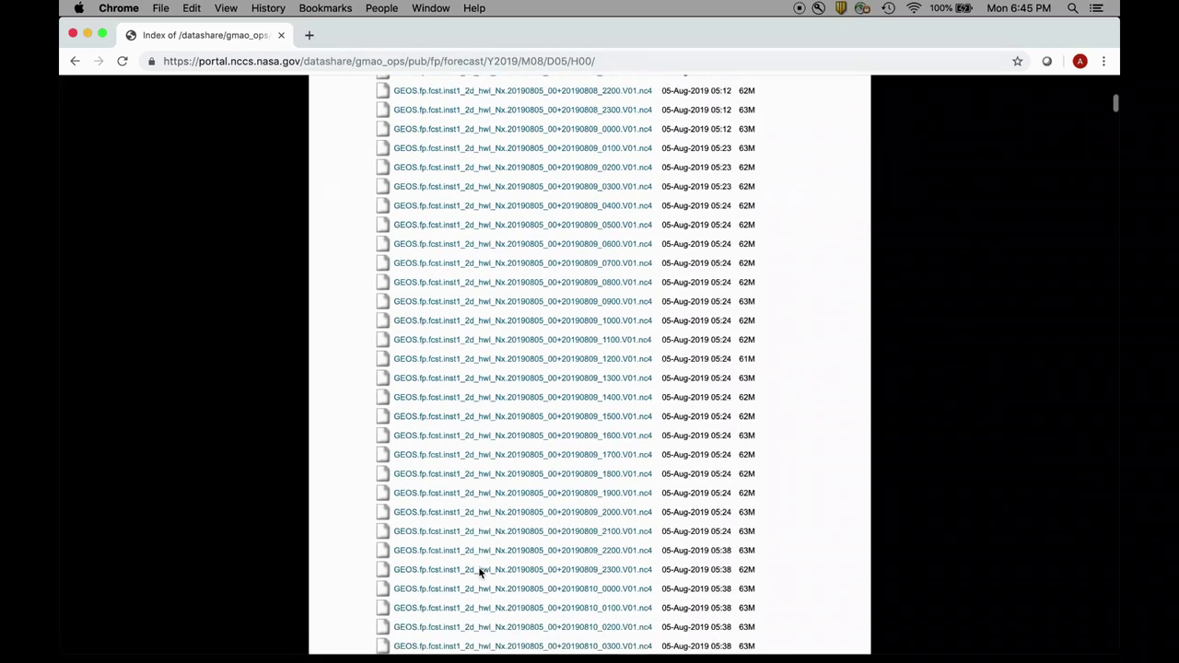
scroll(478, 571, "down", 15)
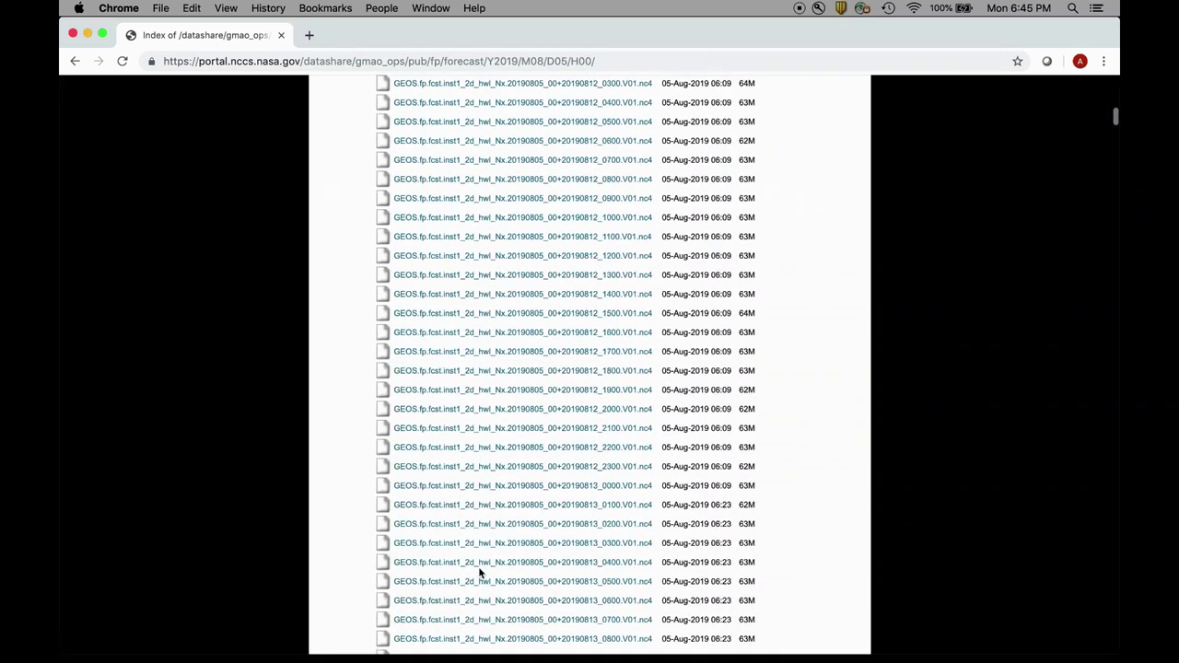
scroll(478, 571, "down", 20)
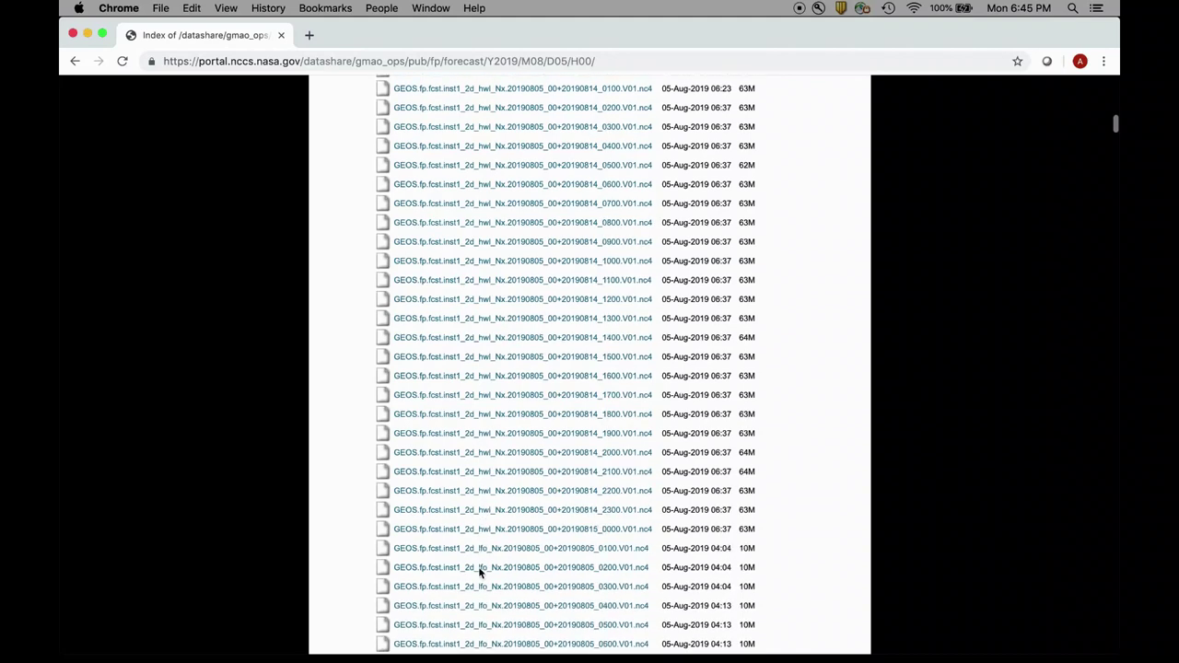
scroll(478, 571, "down", 8)
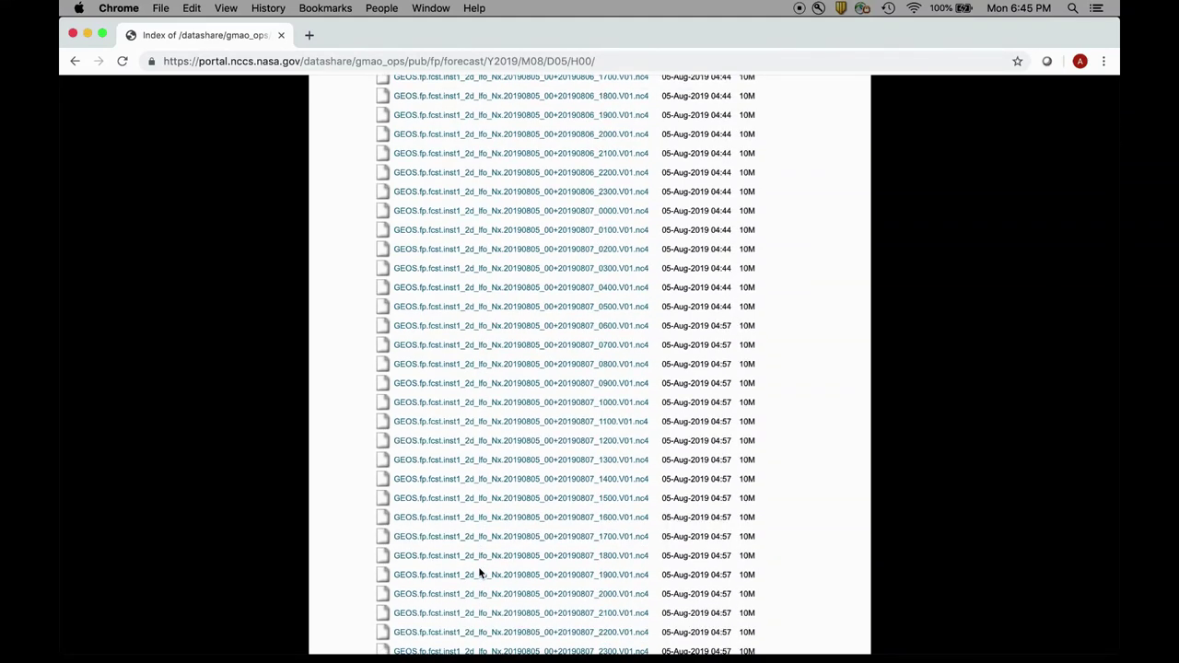
scroll(478, 571, "down", 20)
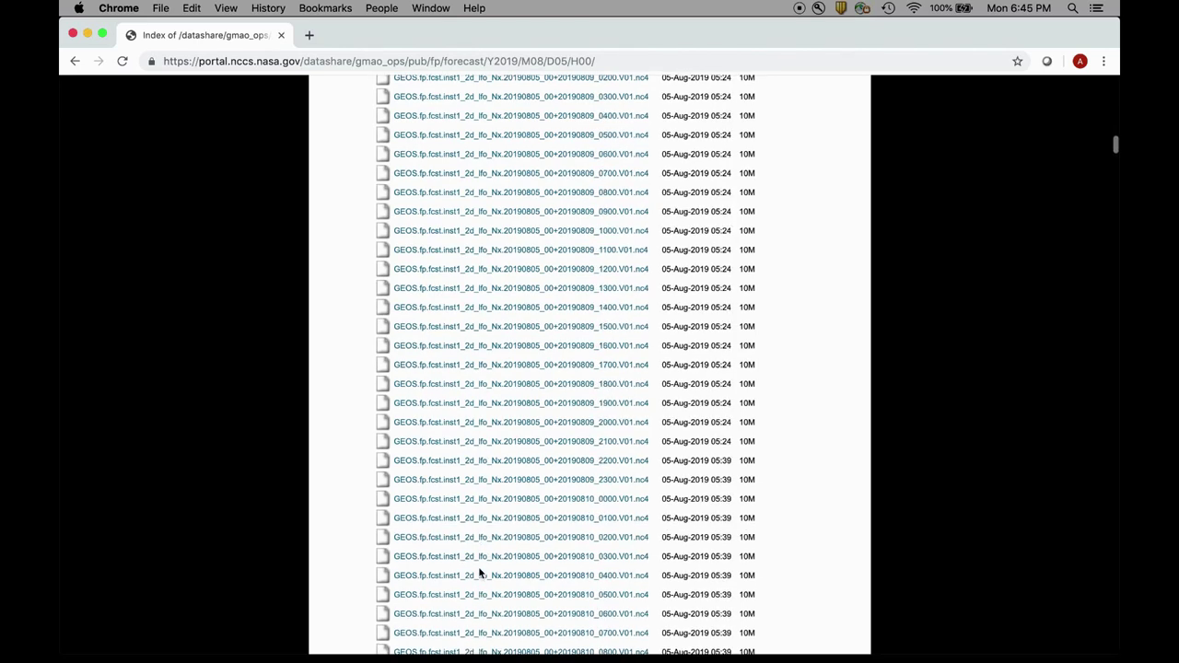
scroll(478, 572, "down", 20)
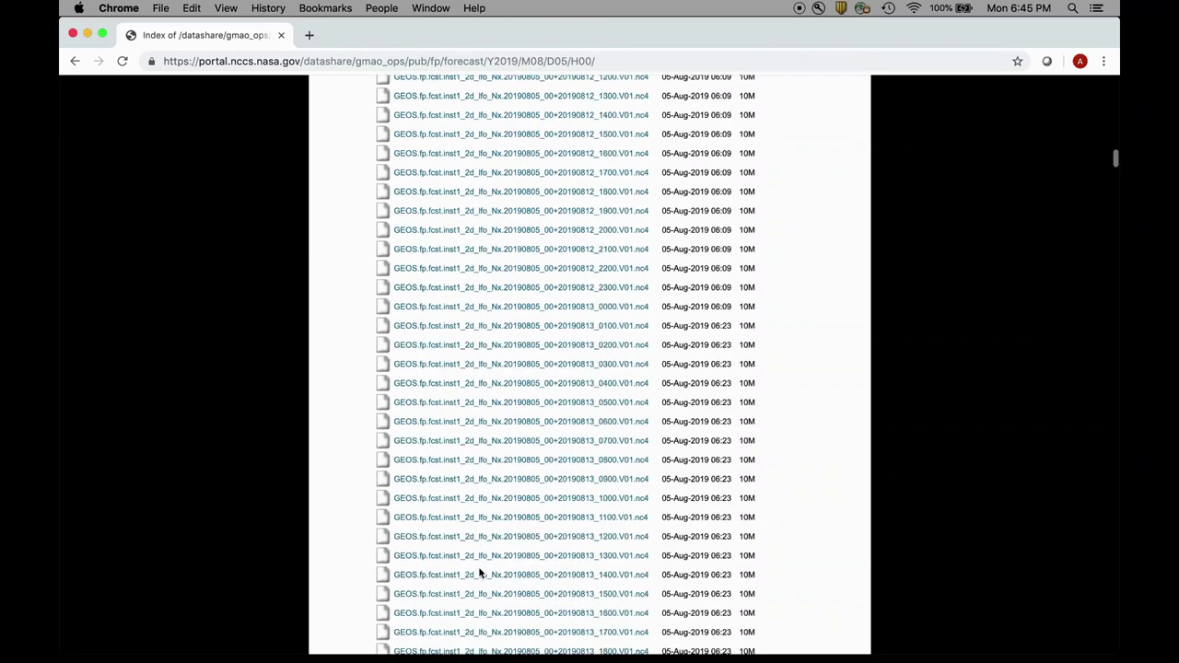
scroll(478, 566, "down", 20)
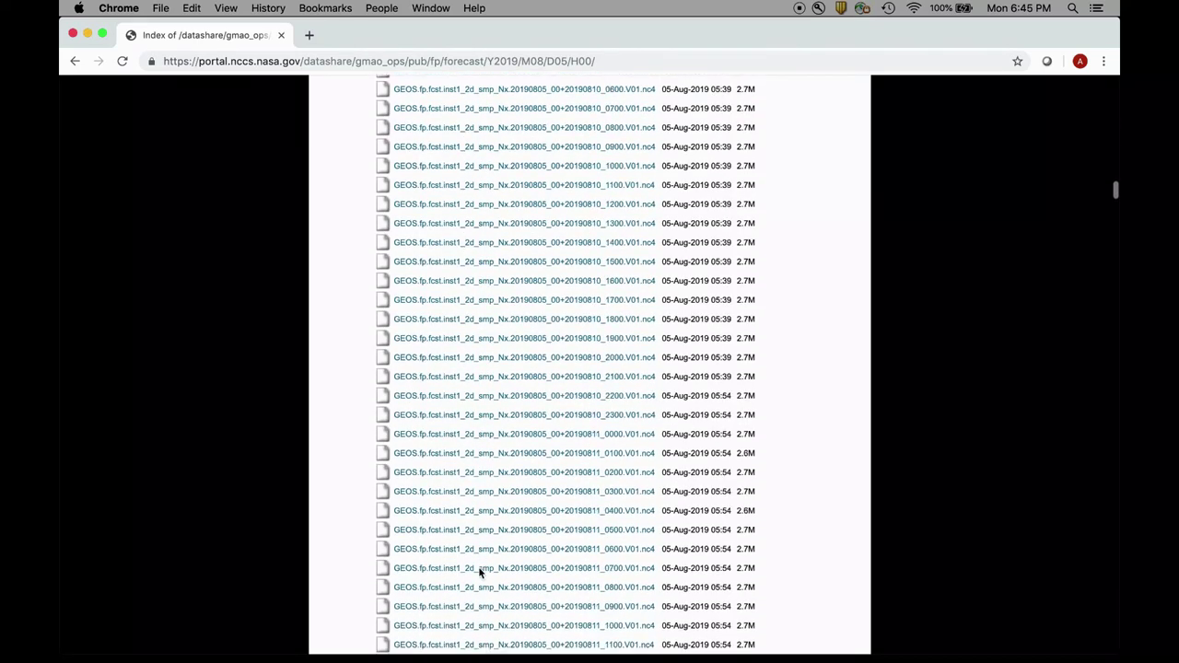
scroll(478, 571, "down", 3)
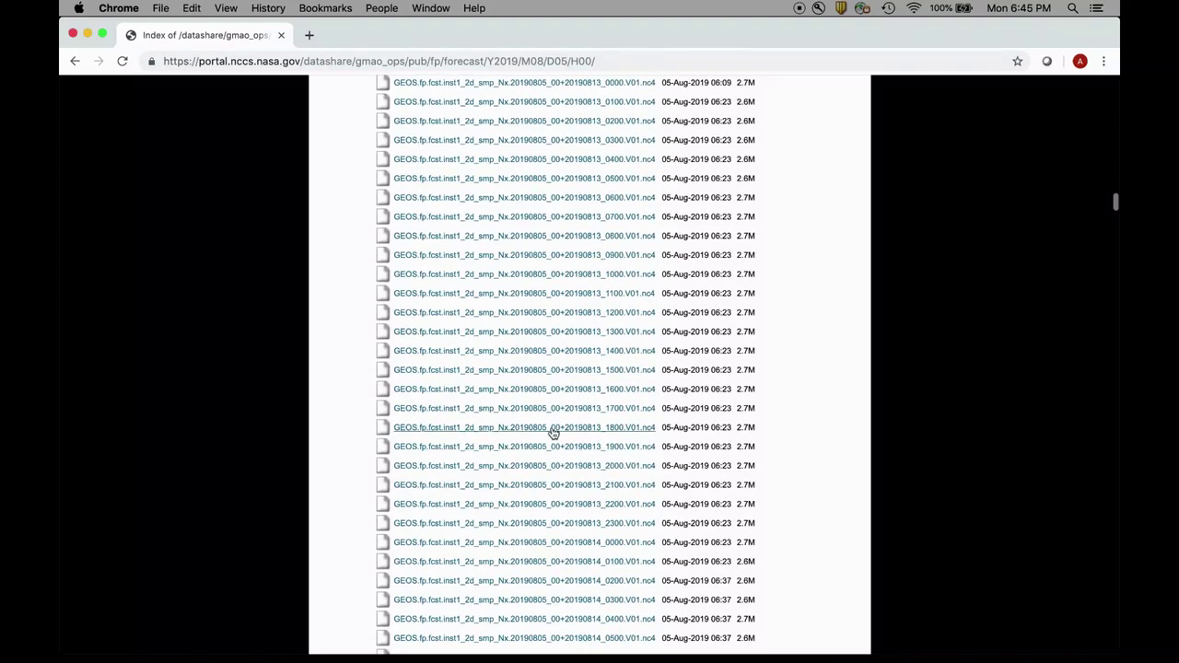
scroll(553, 433, "up", 20)
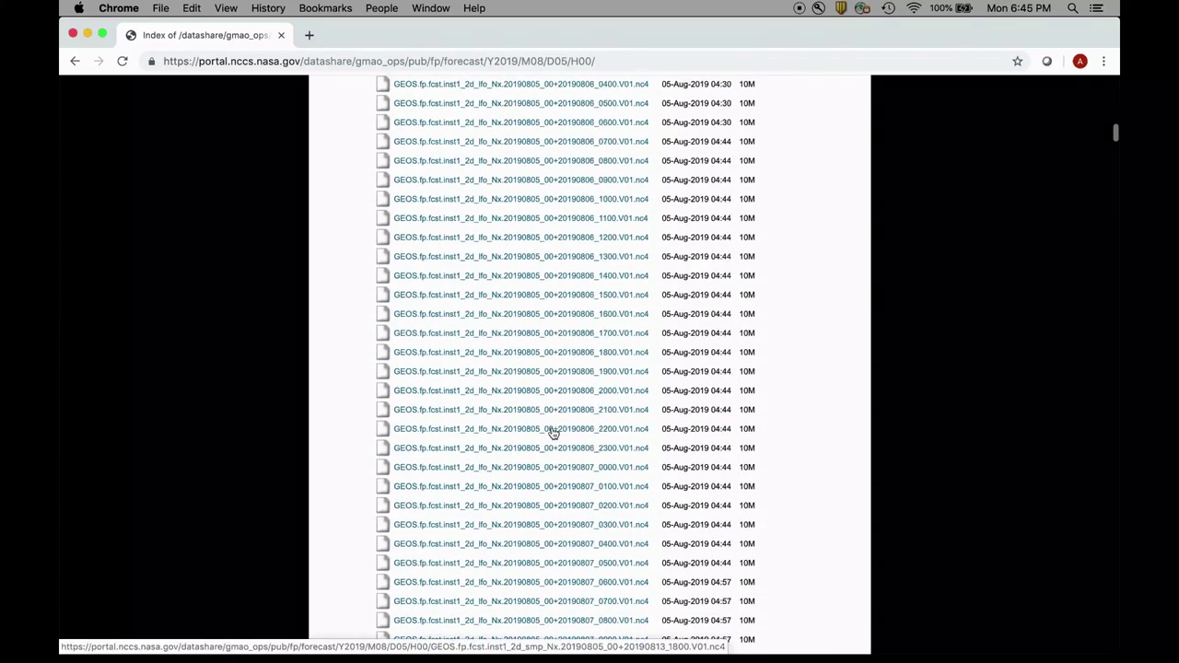
scroll(553, 433, "up", 20)
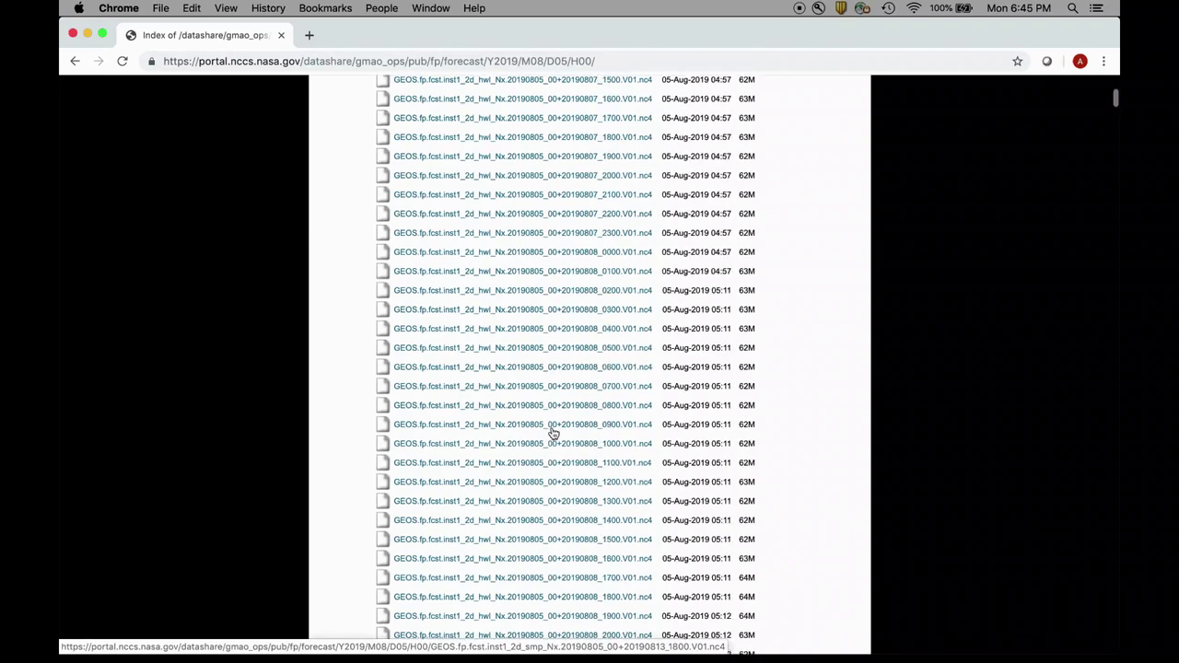
scroll(691, 266, "up", 15)
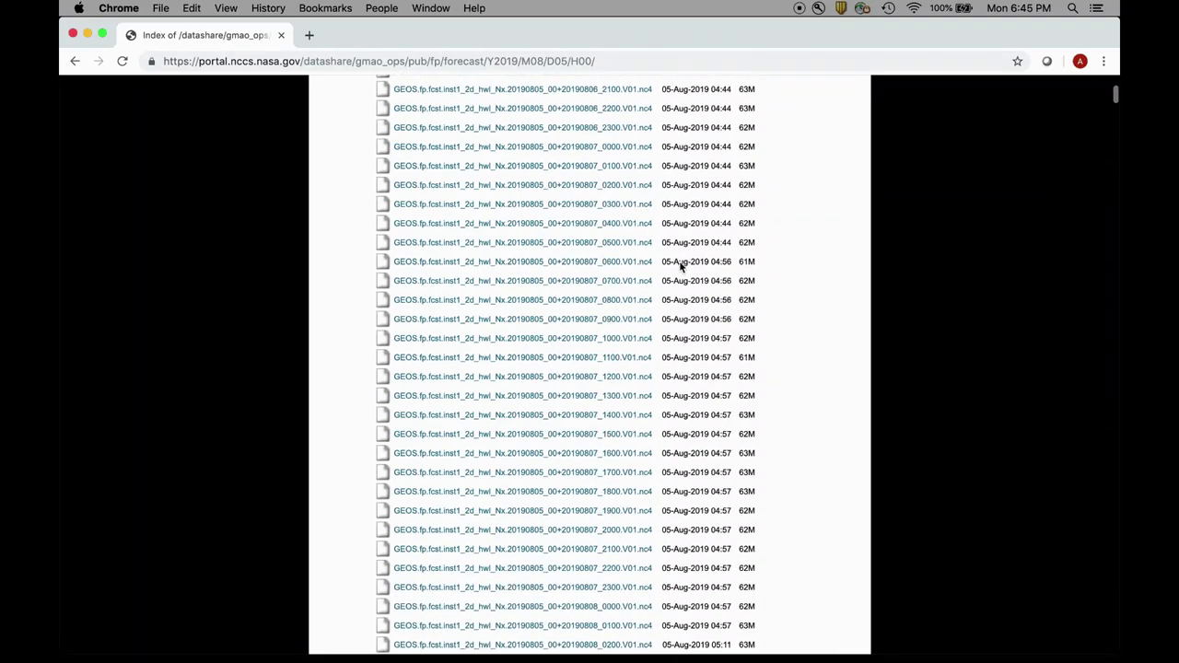
scroll(681, 266, "up", 15)
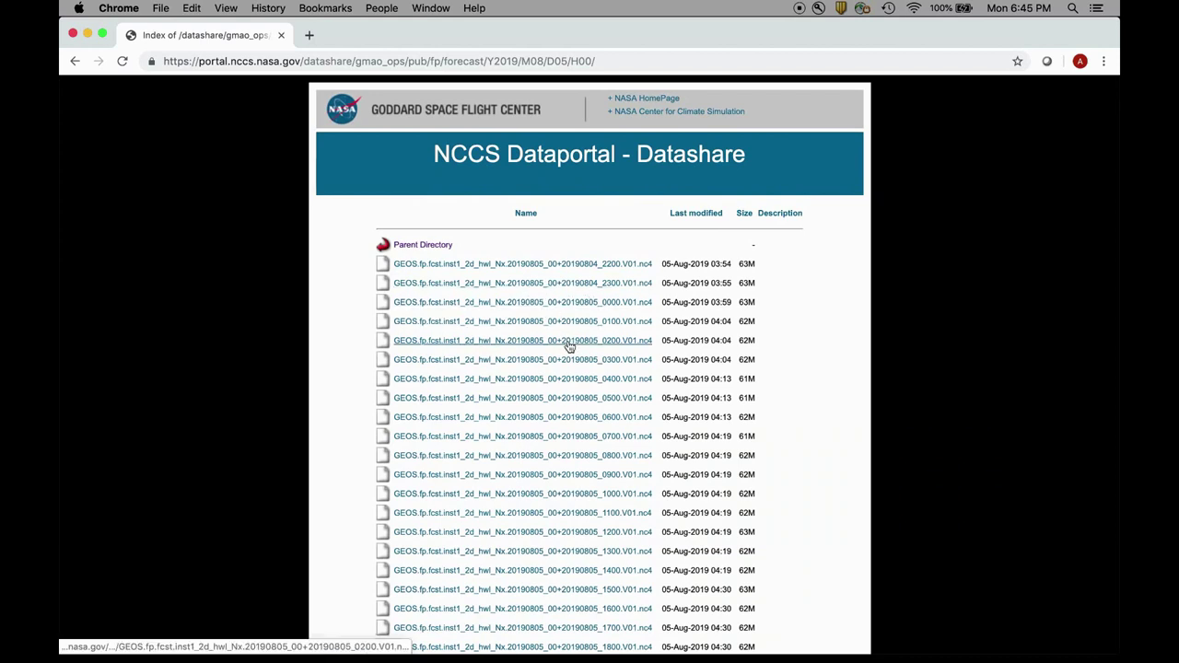
Step: Examine the hourly forecast times and dates in the inst1_2d_hwl_Nx file names, from 5 August through 13 August 2019
scroll(600, 486, "down", 5)
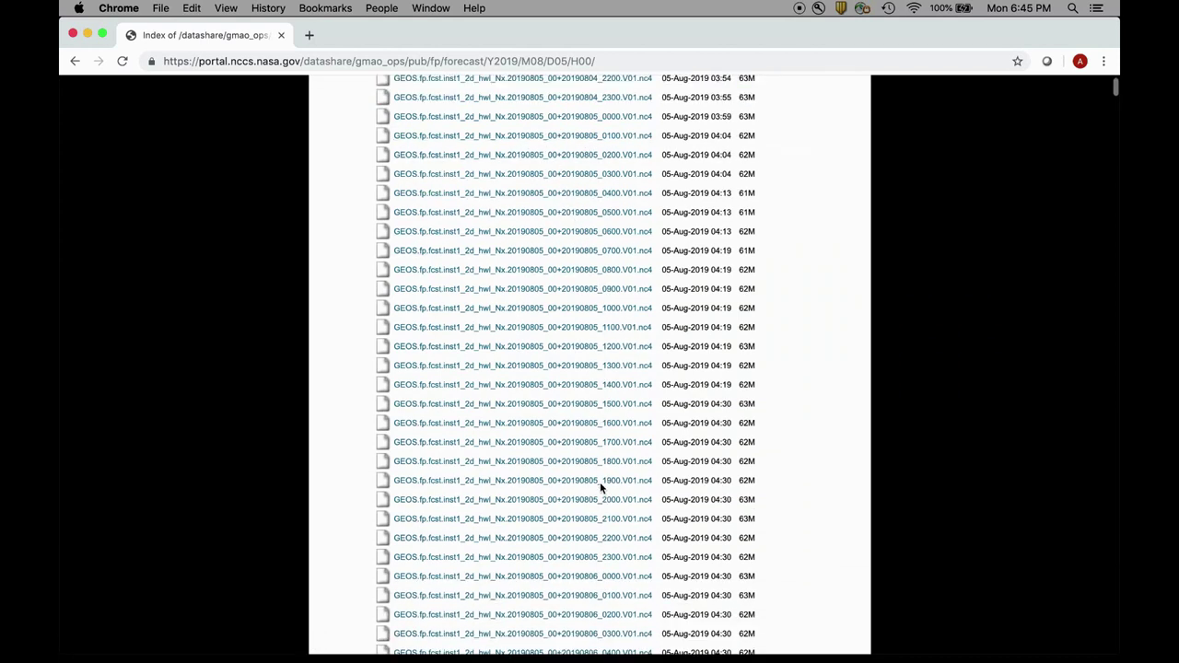
scroll(599, 486, "down", 5)
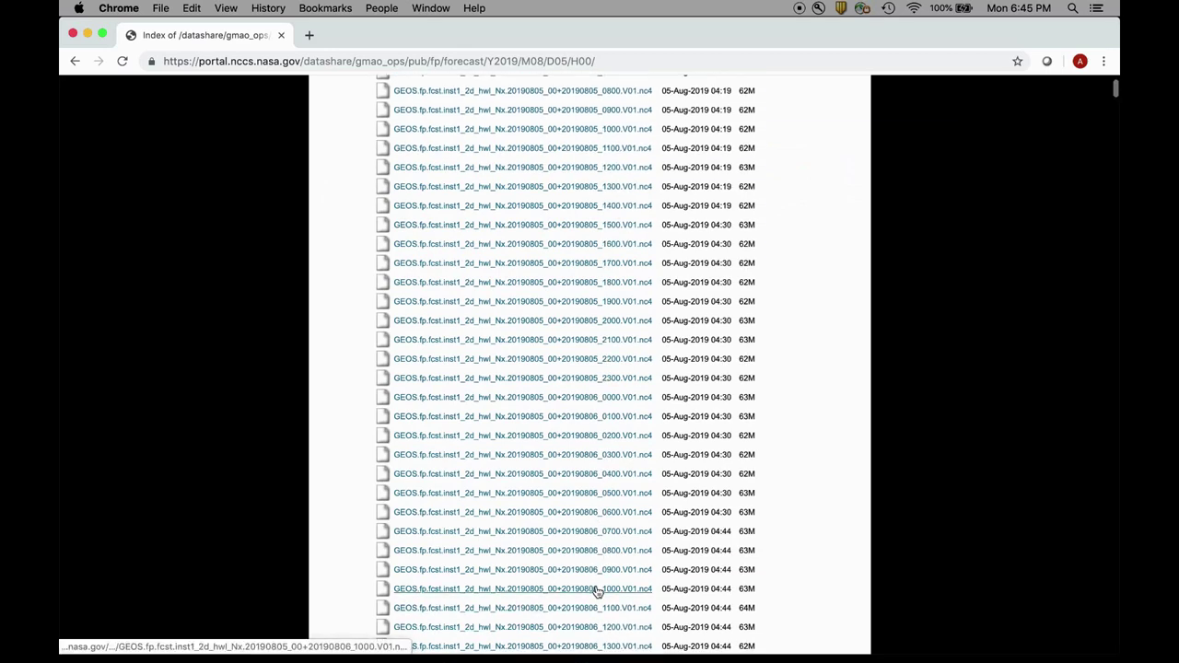
scroll(597, 591, "down", 10)
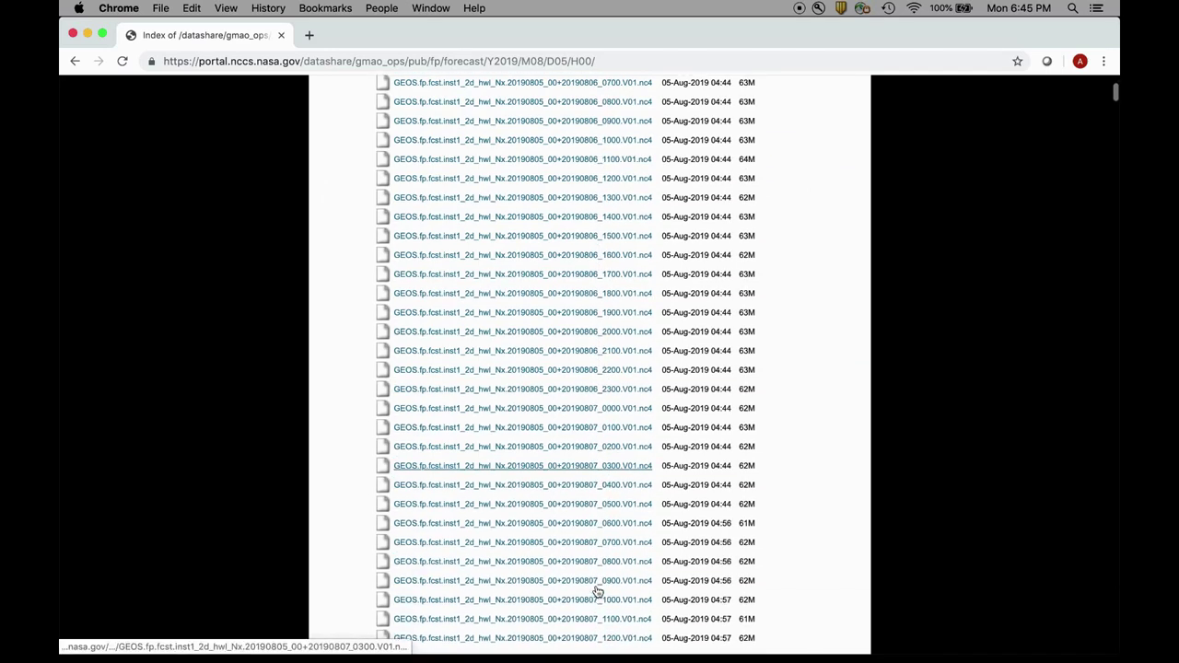
scroll(597, 591, "down", 8)
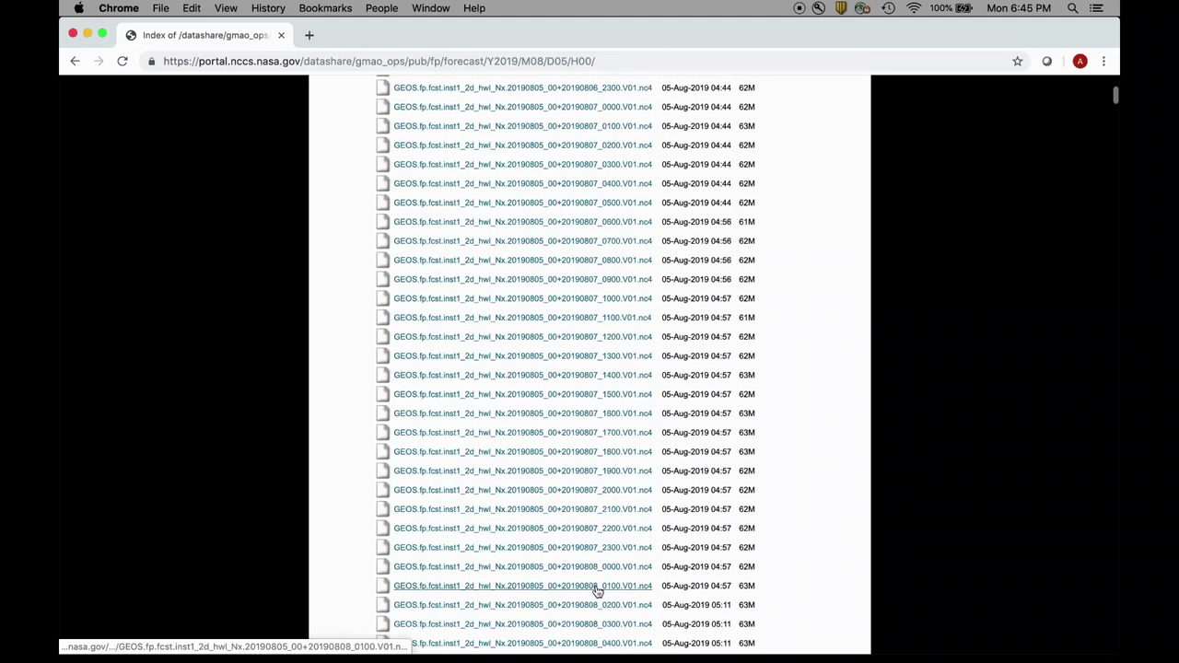
scroll(597, 591, "down", 10)
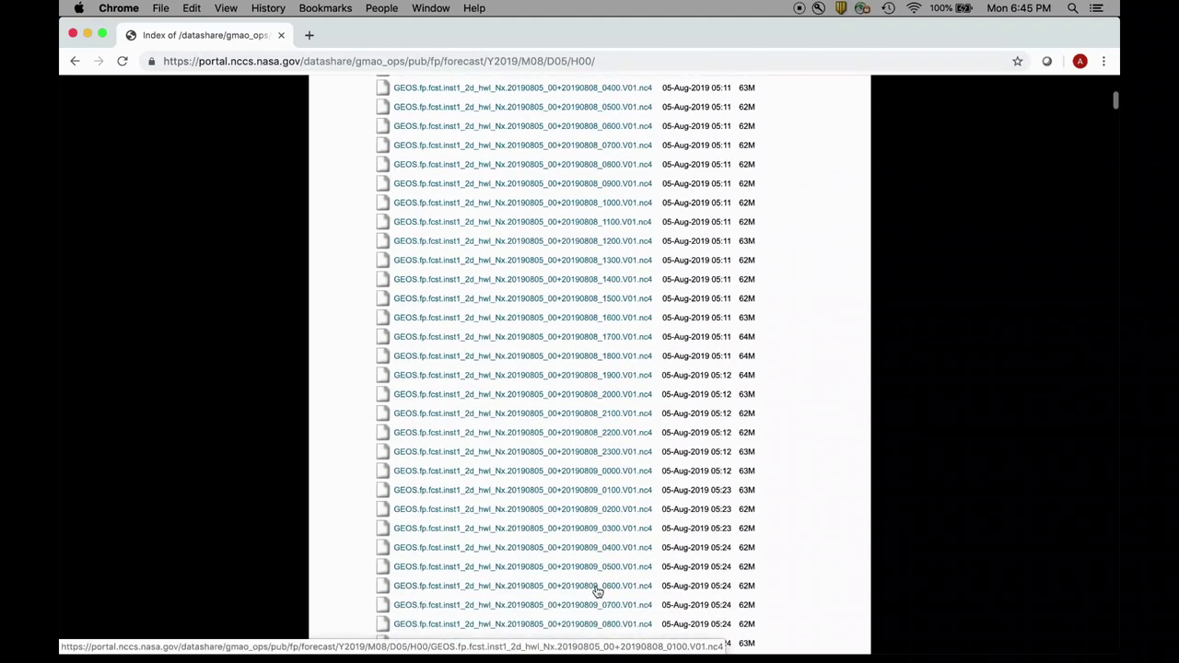
scroll(620, 590, "down", 4)
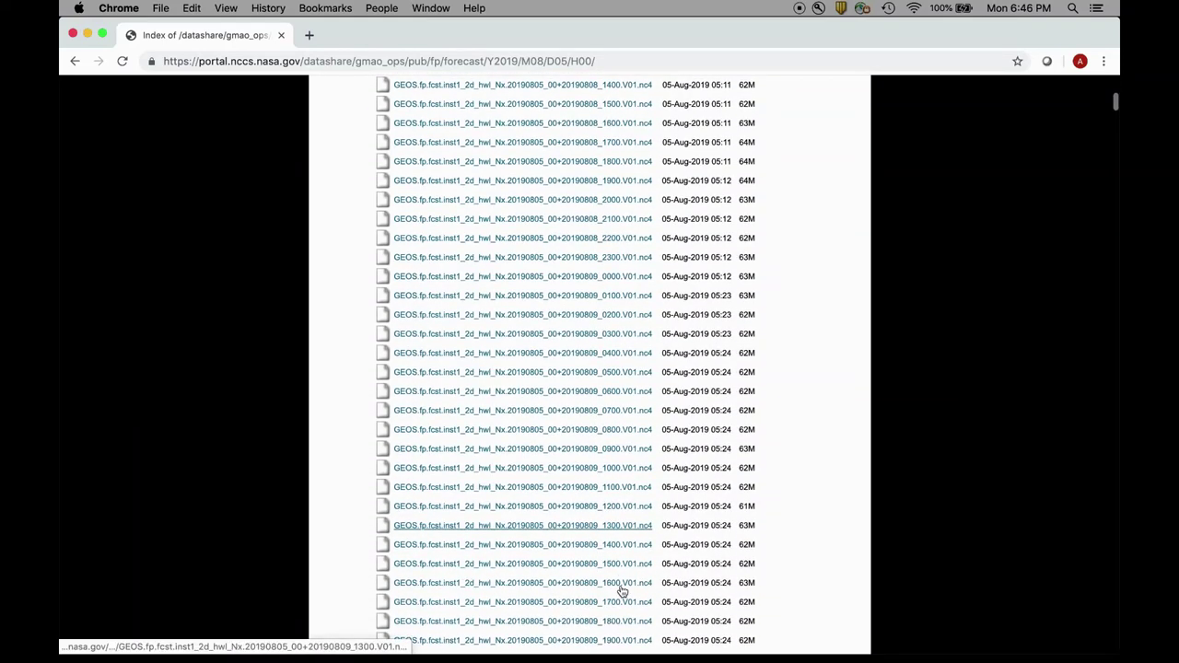
scroll(621, 590, "down", 4)
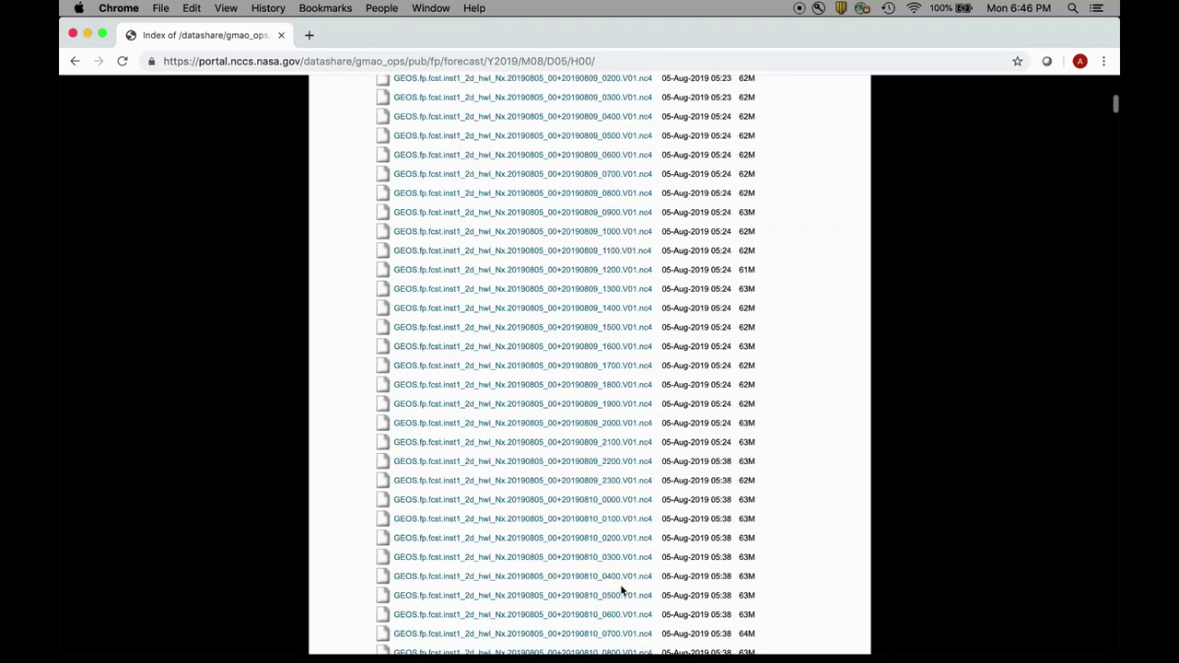
scroll(602, 605, "down", 5)
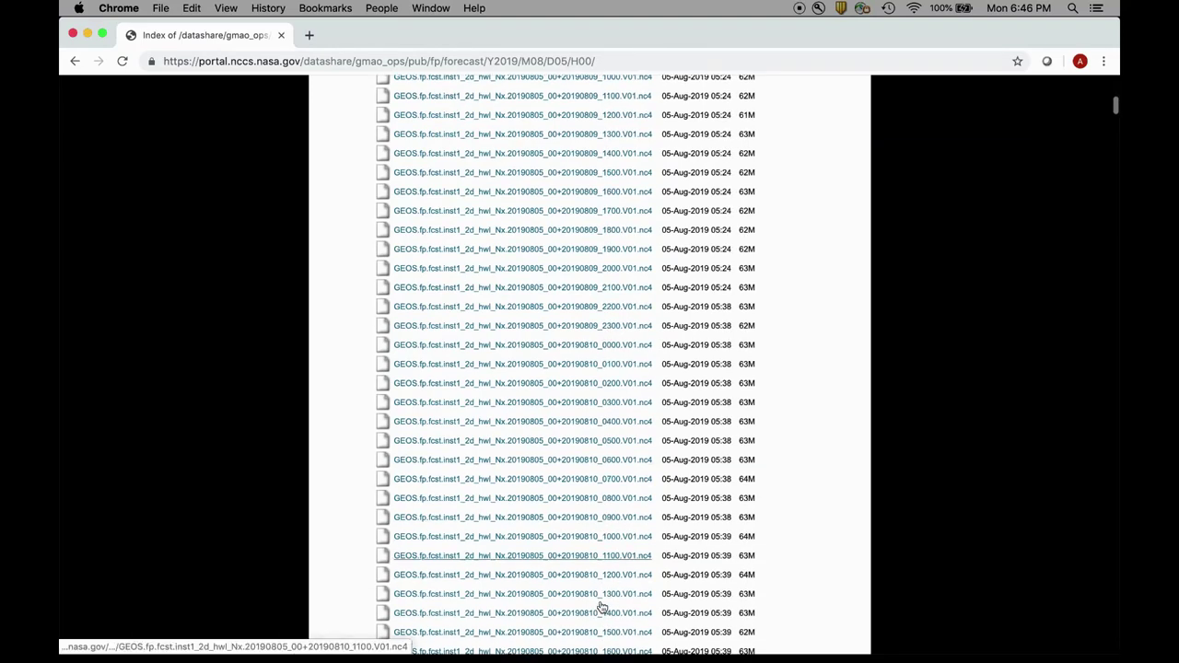
scroll(601, 607, "down", 12)
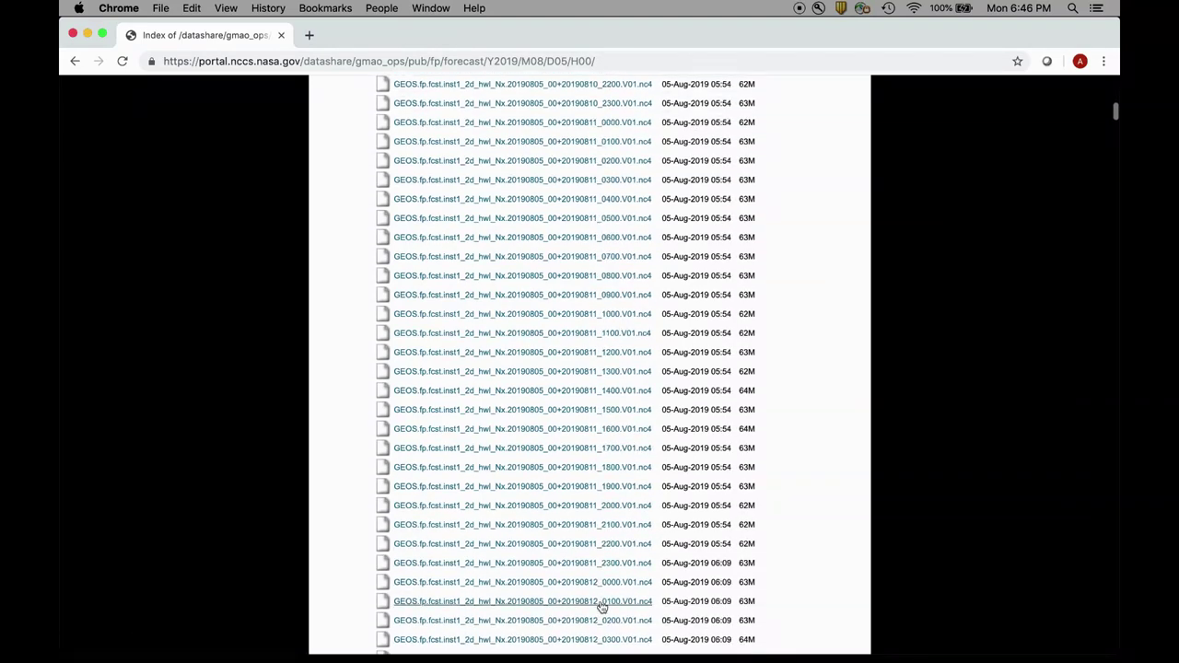
scroll(602, 607, "down", 10)
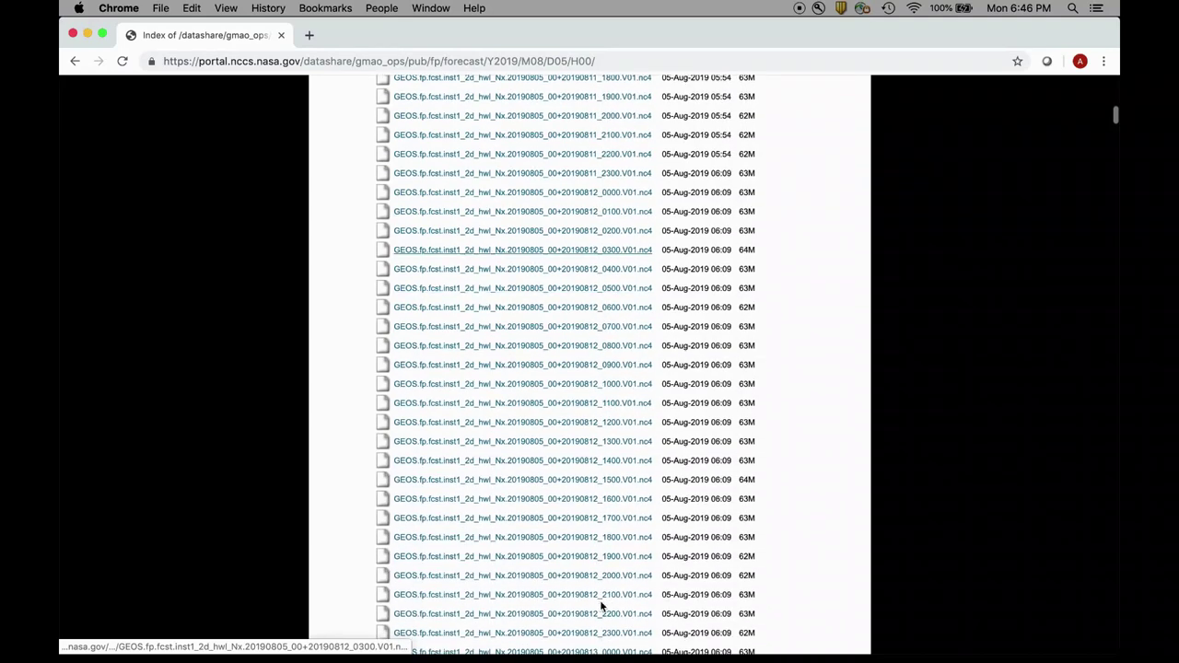
scroll(600, 603, "down", 2)
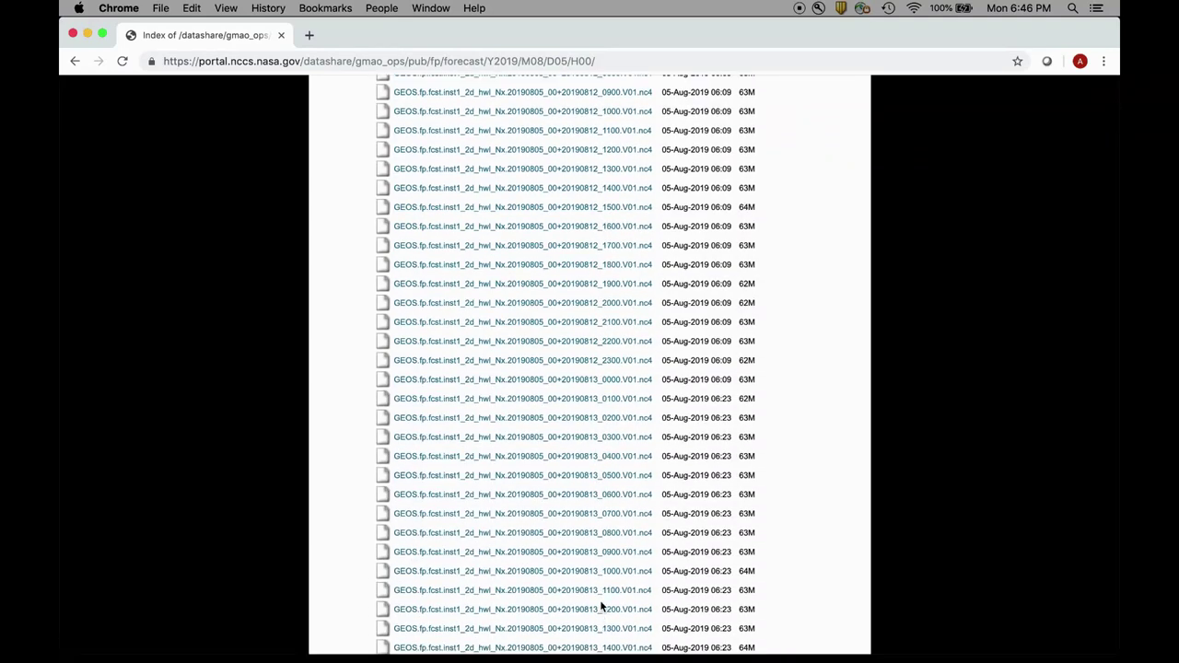
scroll(600, 607, "down", 2)
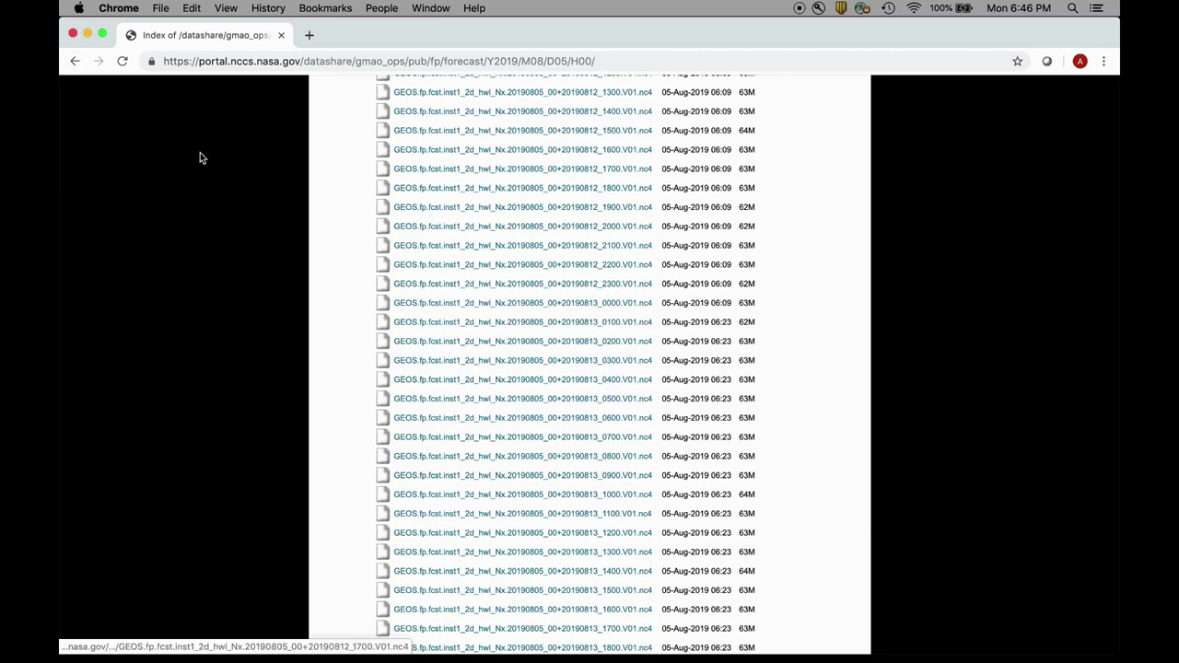
Step: Leave the forecast archive folders and return to the Weather Analyses and Forecasts page
left_click(75, 61)
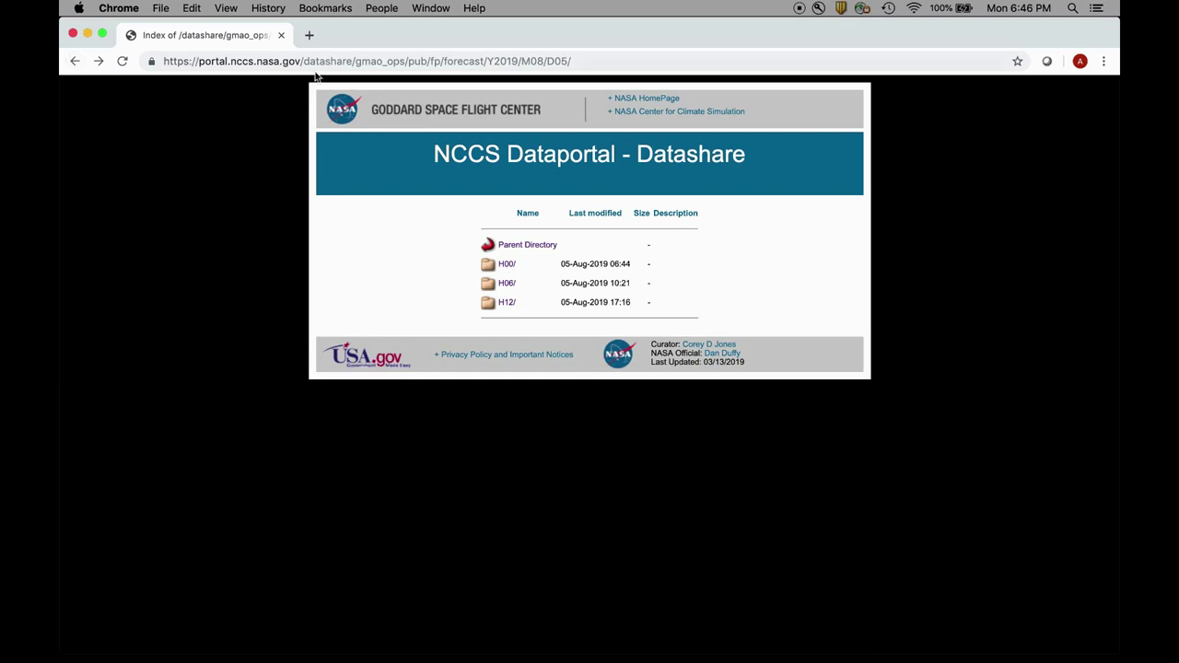
left_click(74, 61)
left_click(74, 61)
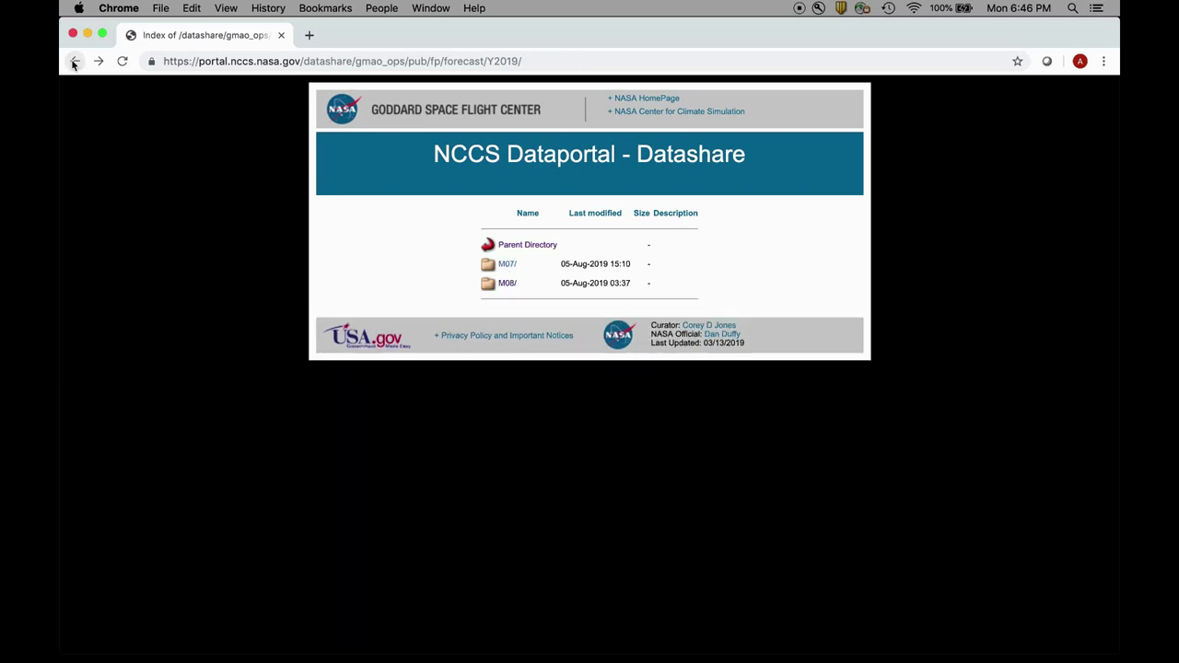
left_click(74, 62)
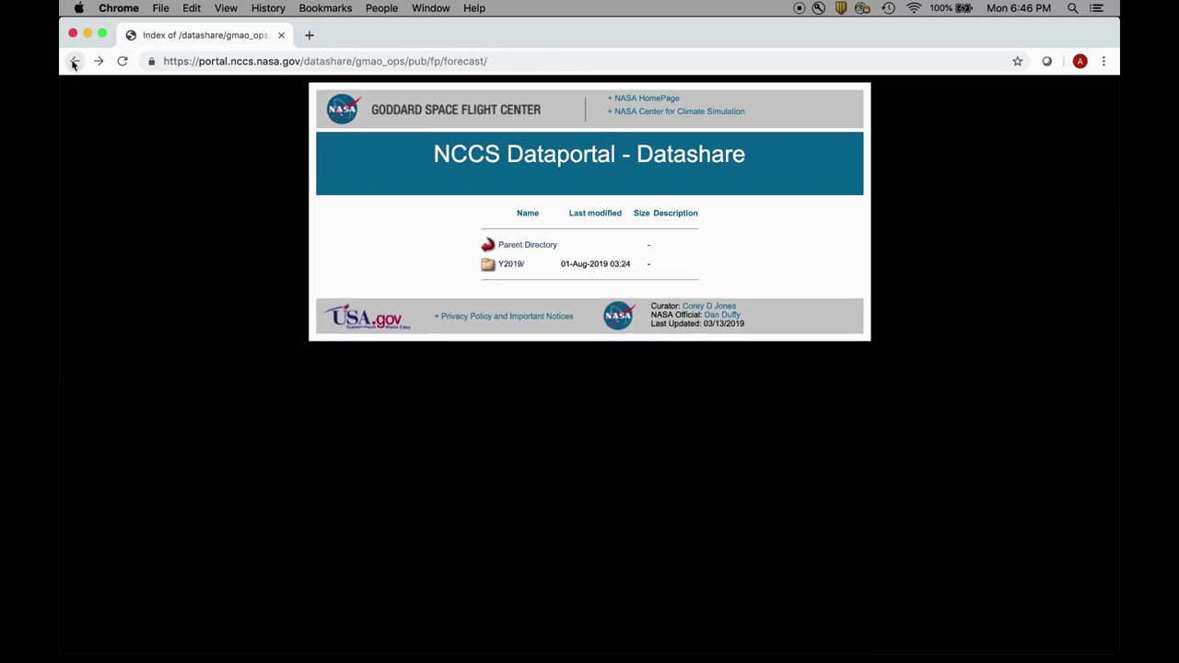
left_click(75, 62)
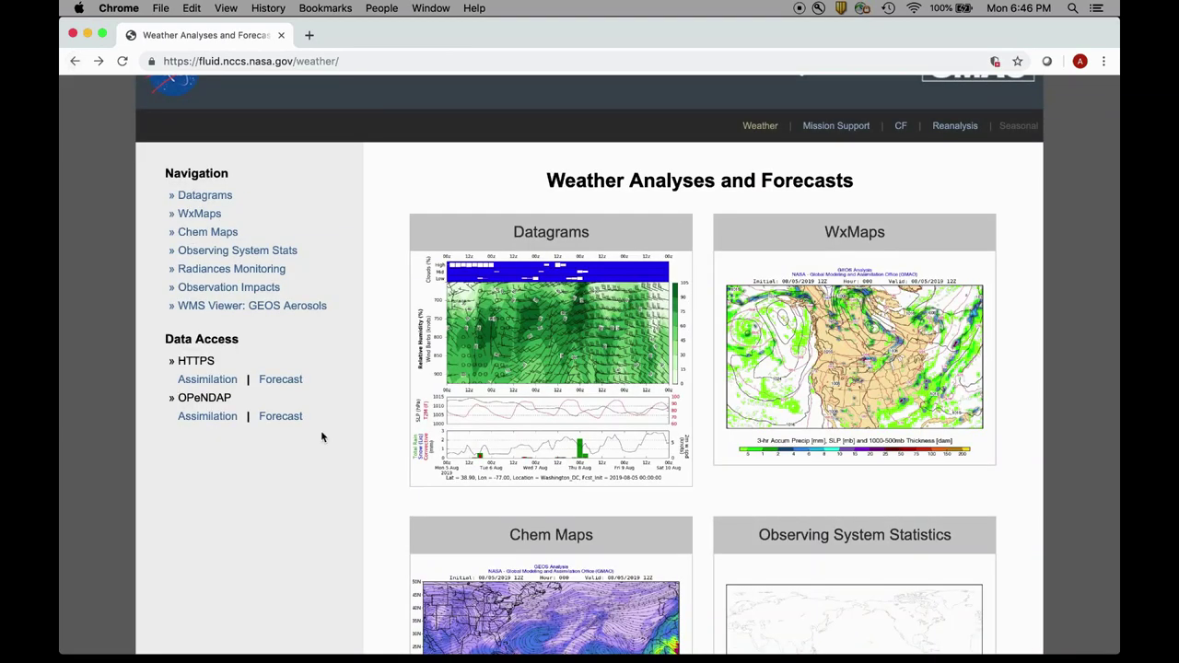
Step: Open the WxMaps weather maps and display the Precip & SLP field for the Global region
left_click(863, 386)
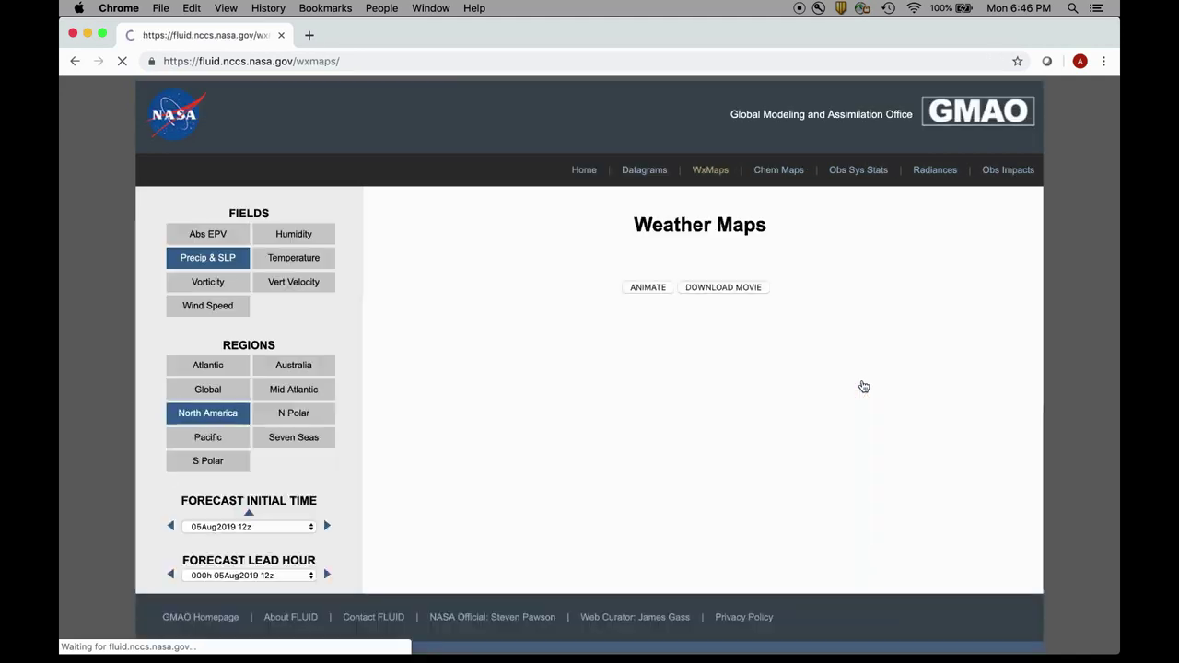
scroll(611, 448, "down", 2)
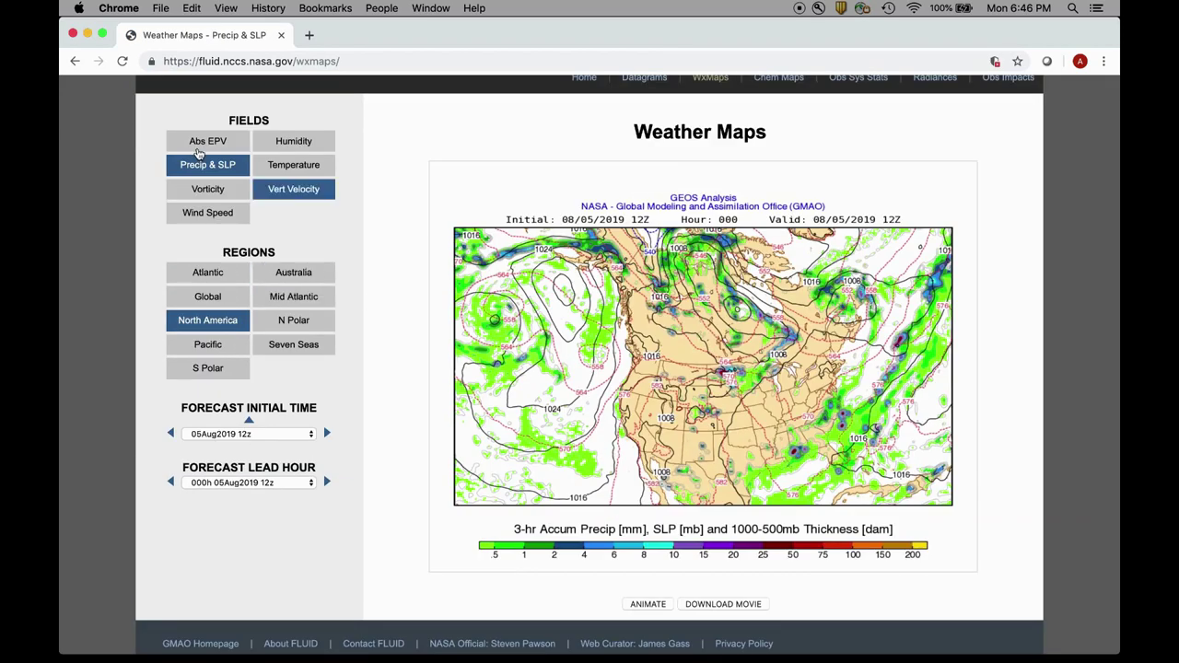
left_click(213, 301)
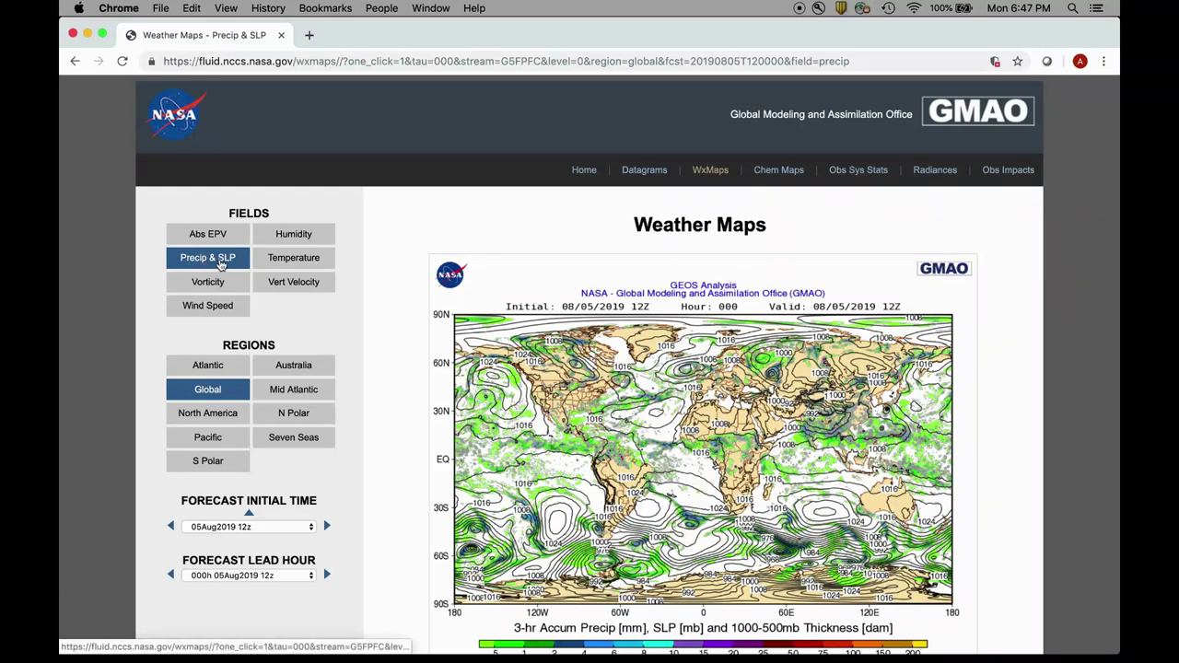
scroll(400, 429, "down", 3)
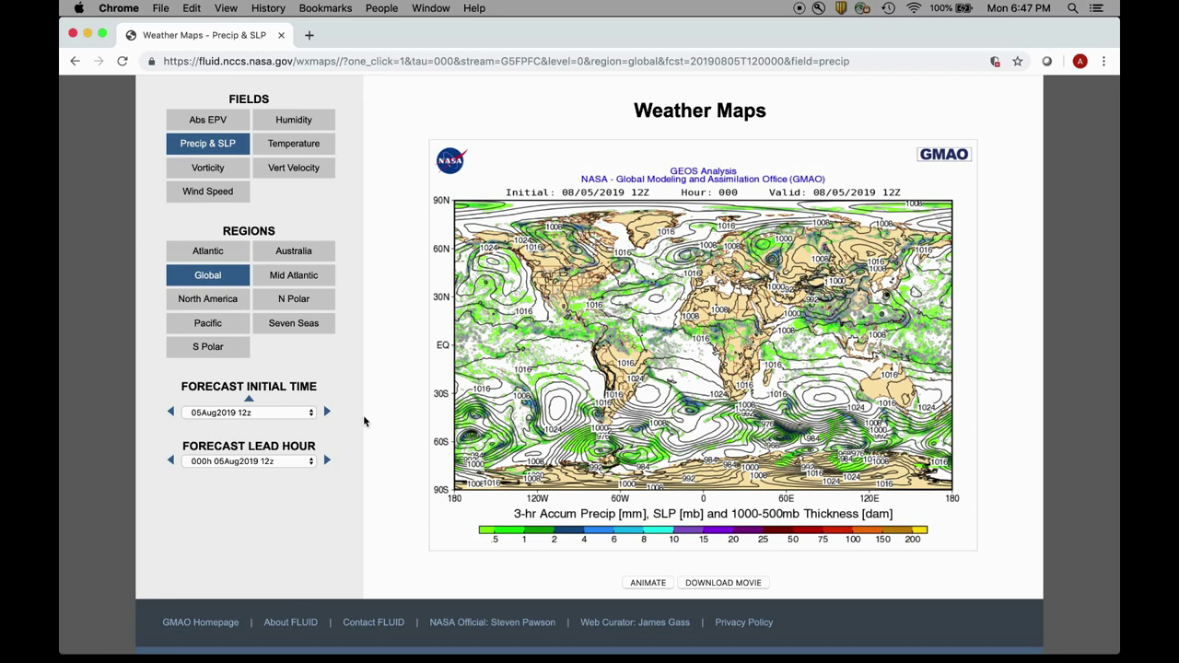
Step: Display the Wind Speed field at the 850 level for the Global region at the 000h analysis time
left_click(219, 192)
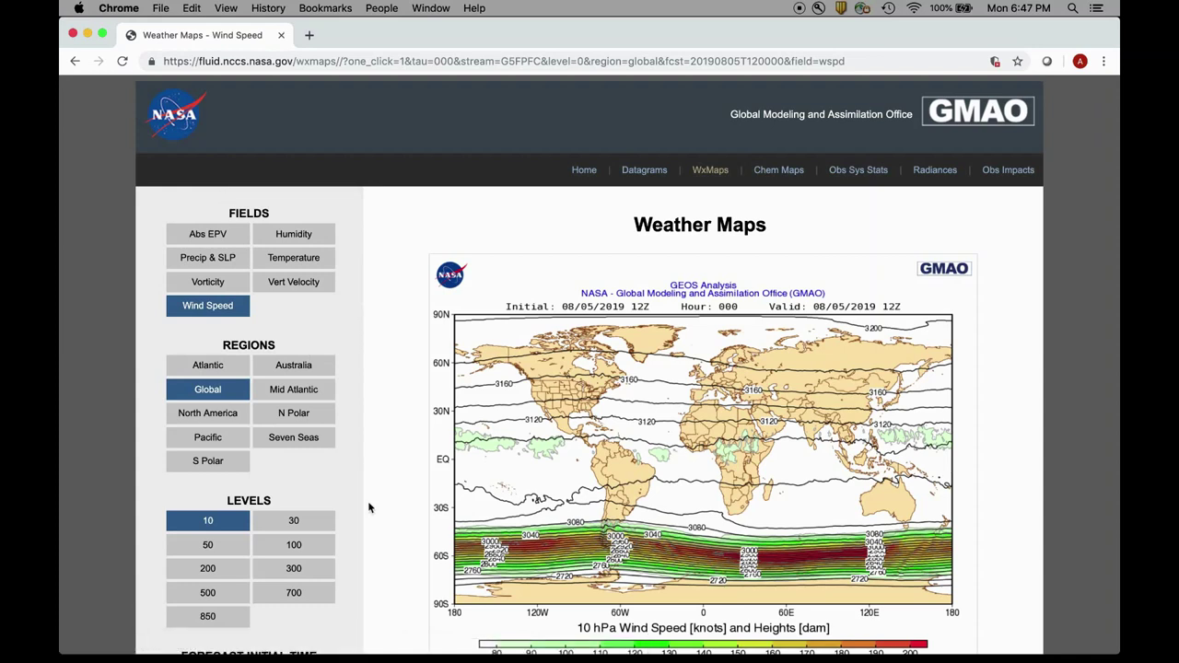
scroll(369, 500, "down", 3)
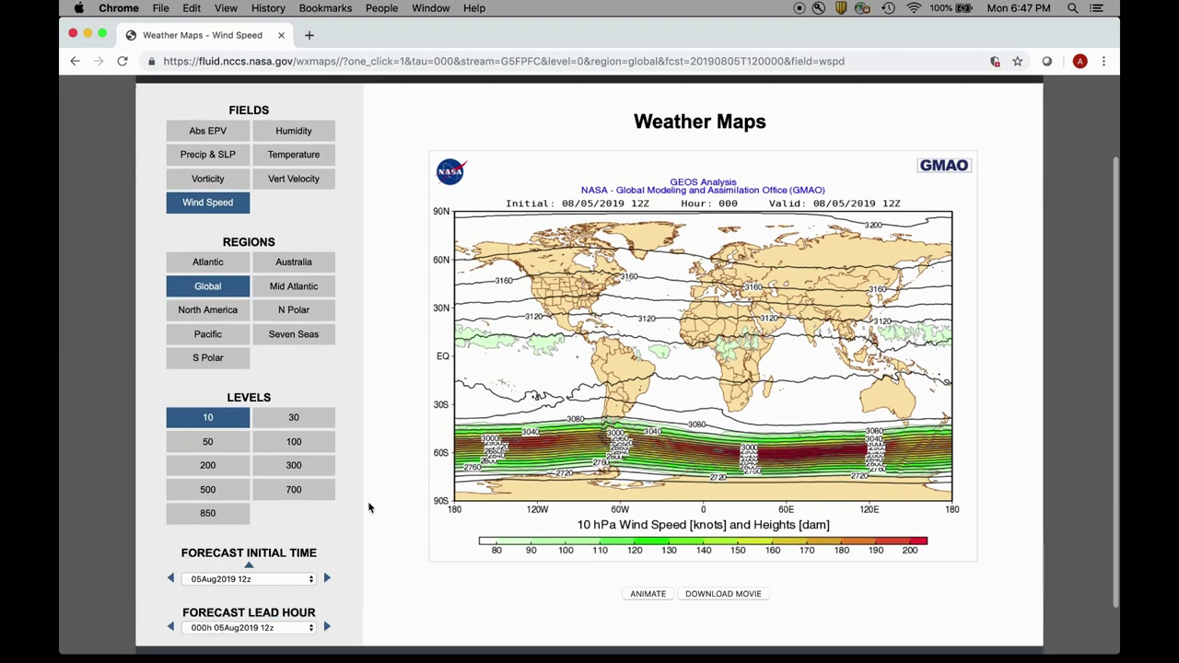
left_click(225, 516)
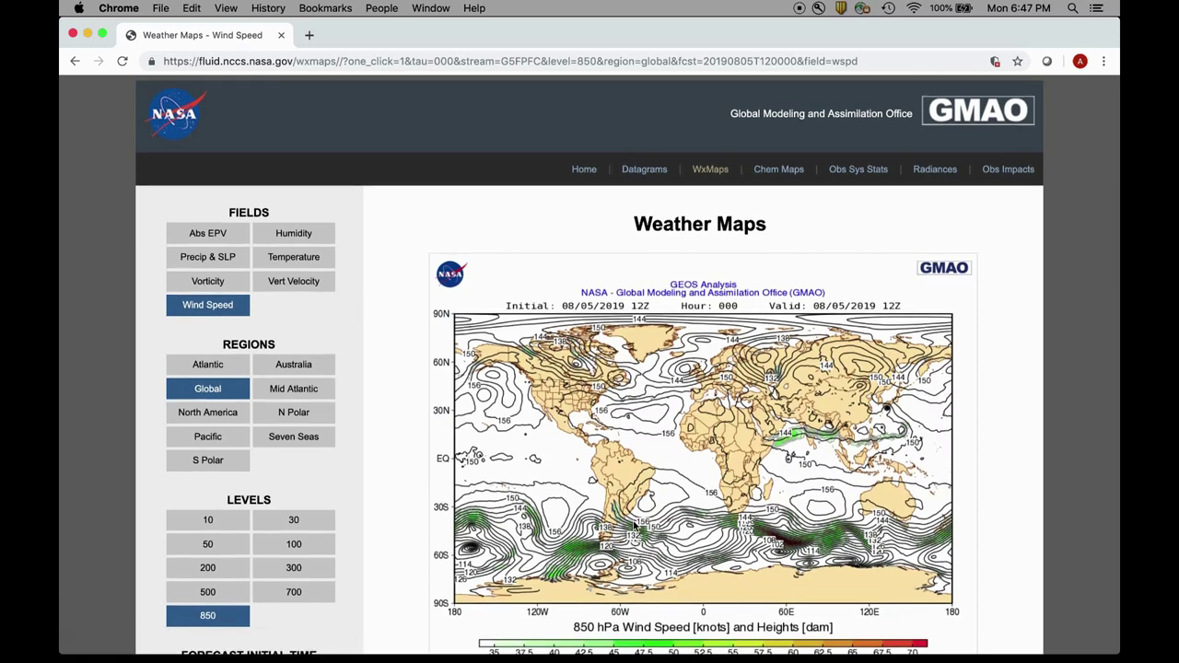
scroll(598, 258, "down", 2)
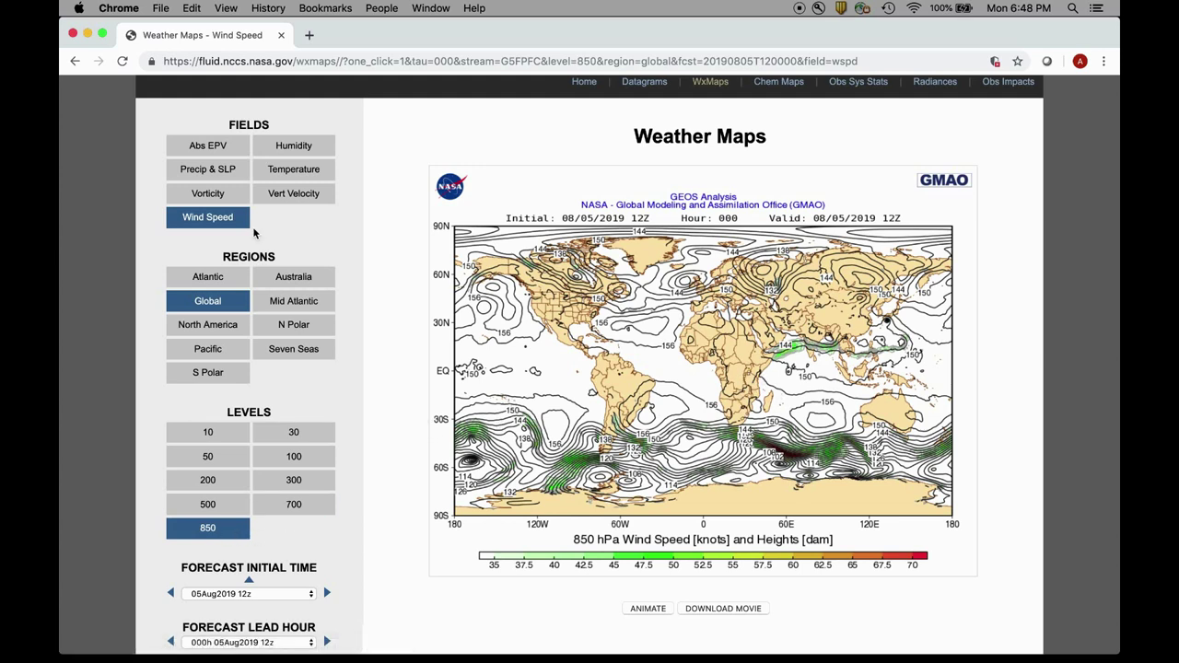
Step: Display the Global Precip & SLP forecast at lead hour 120h 10Aug2019 12z and examine the whole map
left_click(215, 175)
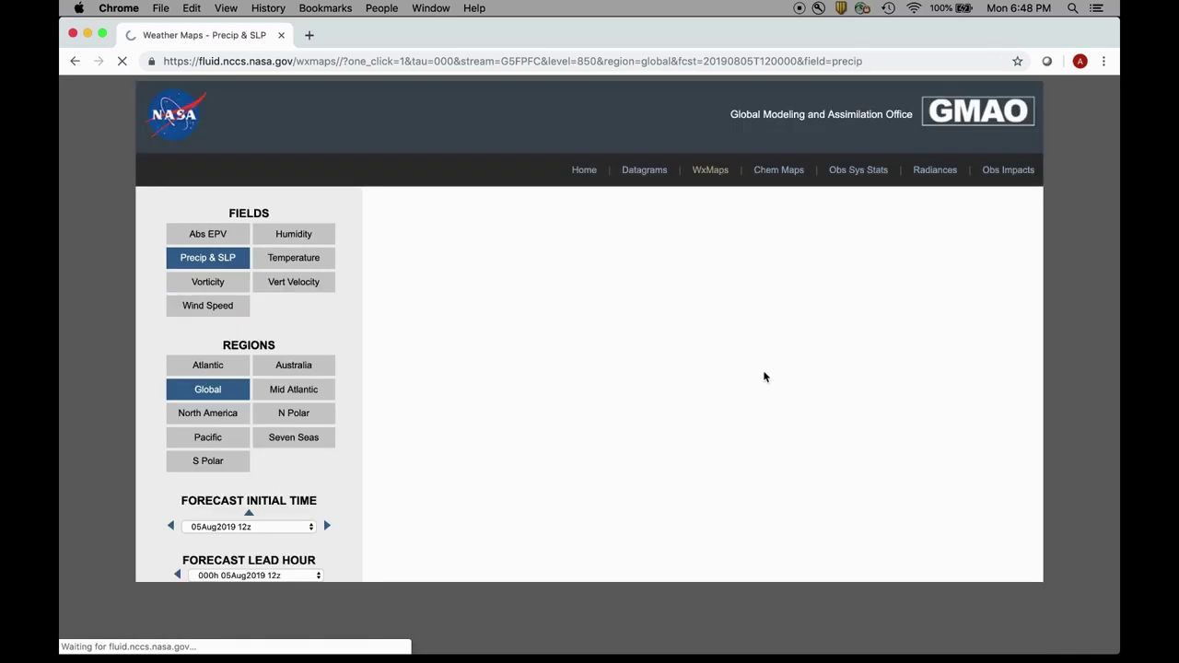
left_click(312, 577)
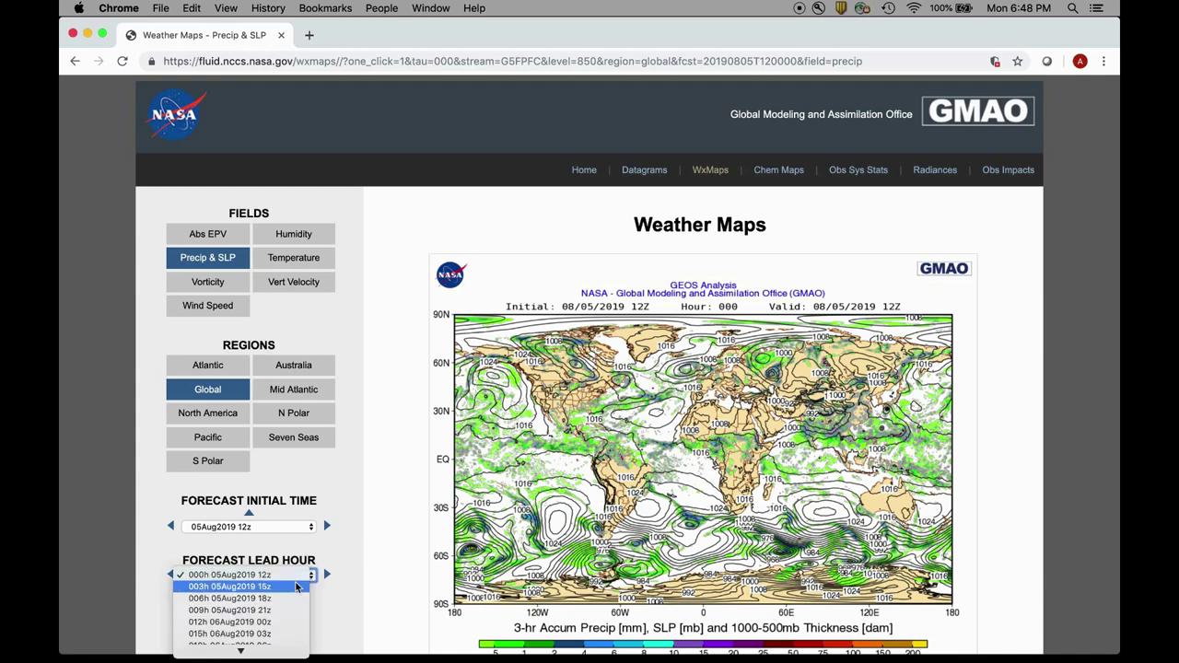
scroll(282, 597, "down", 8)
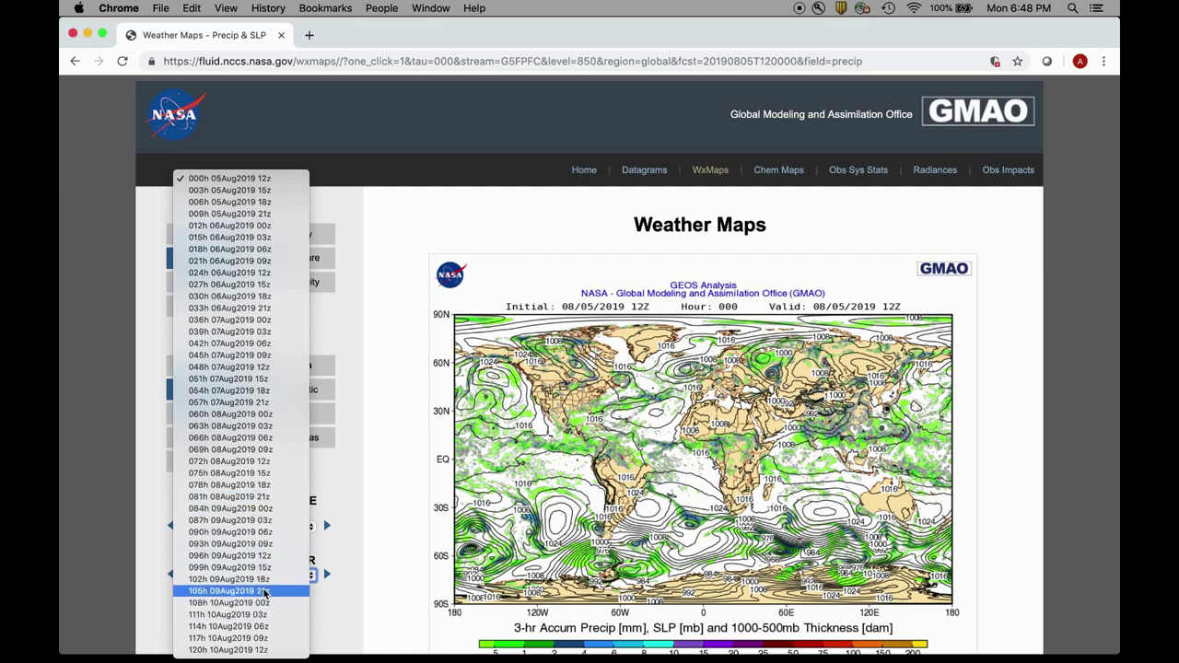
left_click(267, 649)
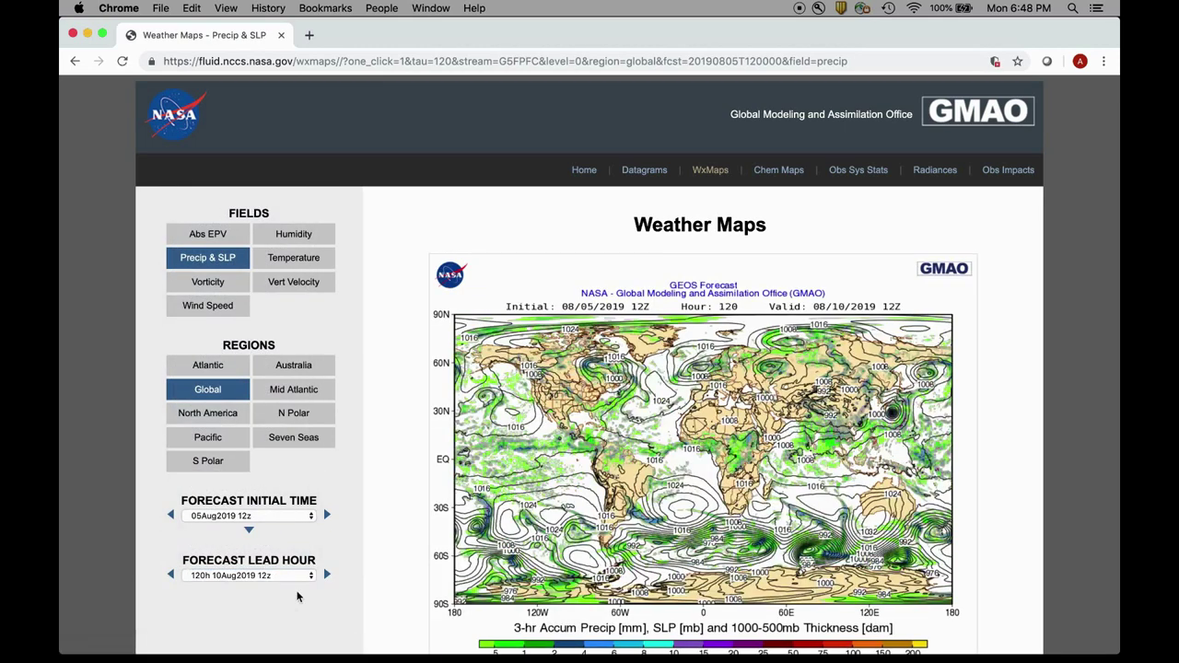
scroll(672, 537, "down", 2)
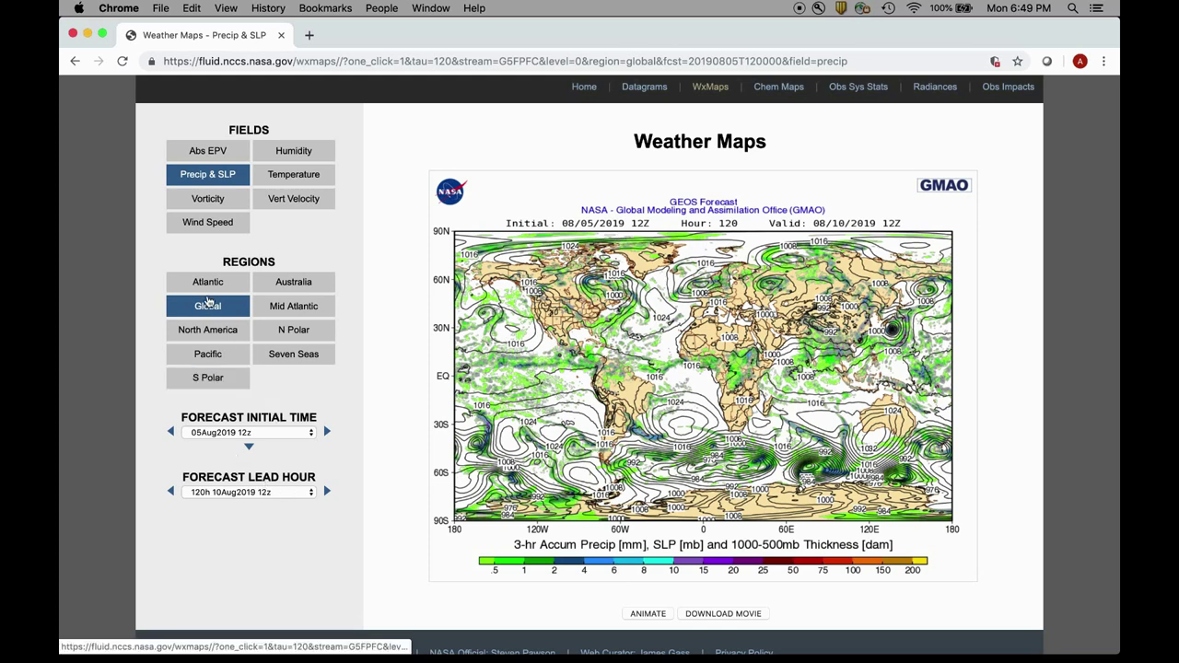
left_click(221, 195)
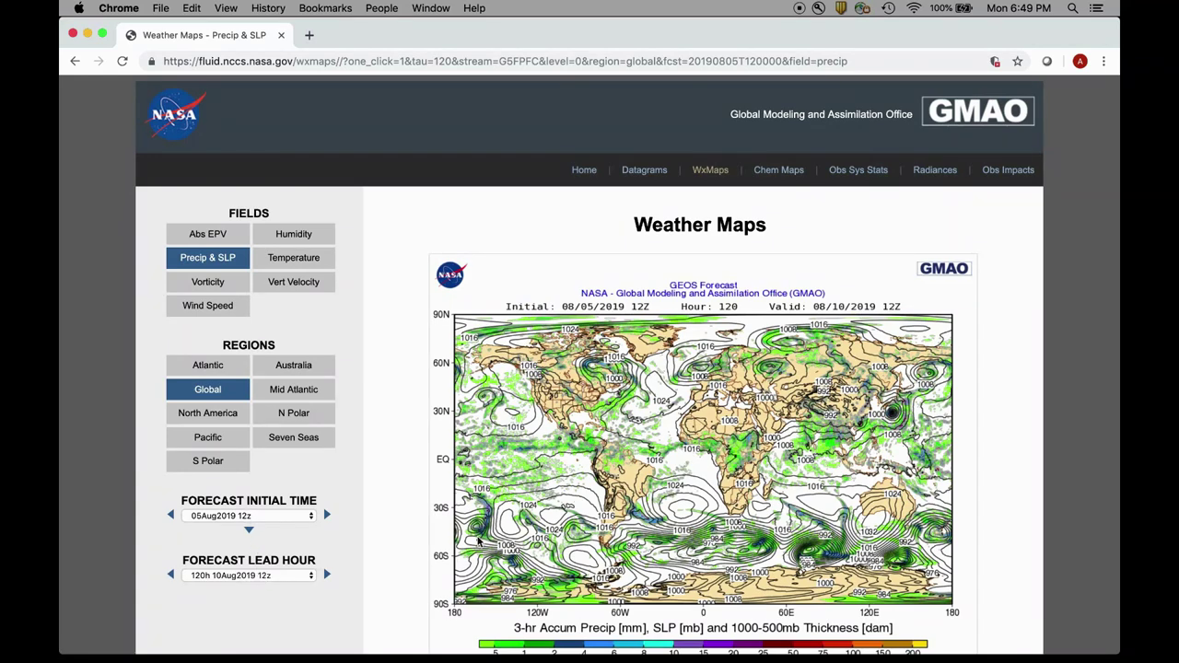
scroll(576, 535, "down", 2)
scroll(576, 535, "down", 1)
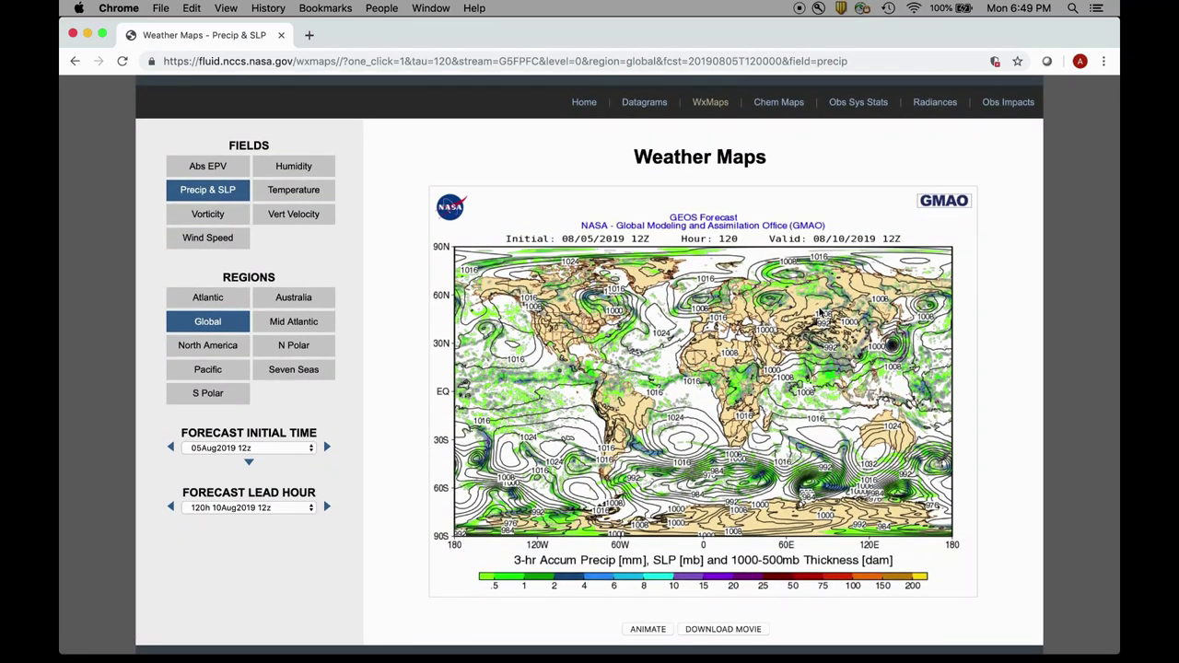
scroll(686, 403, "down", 2)
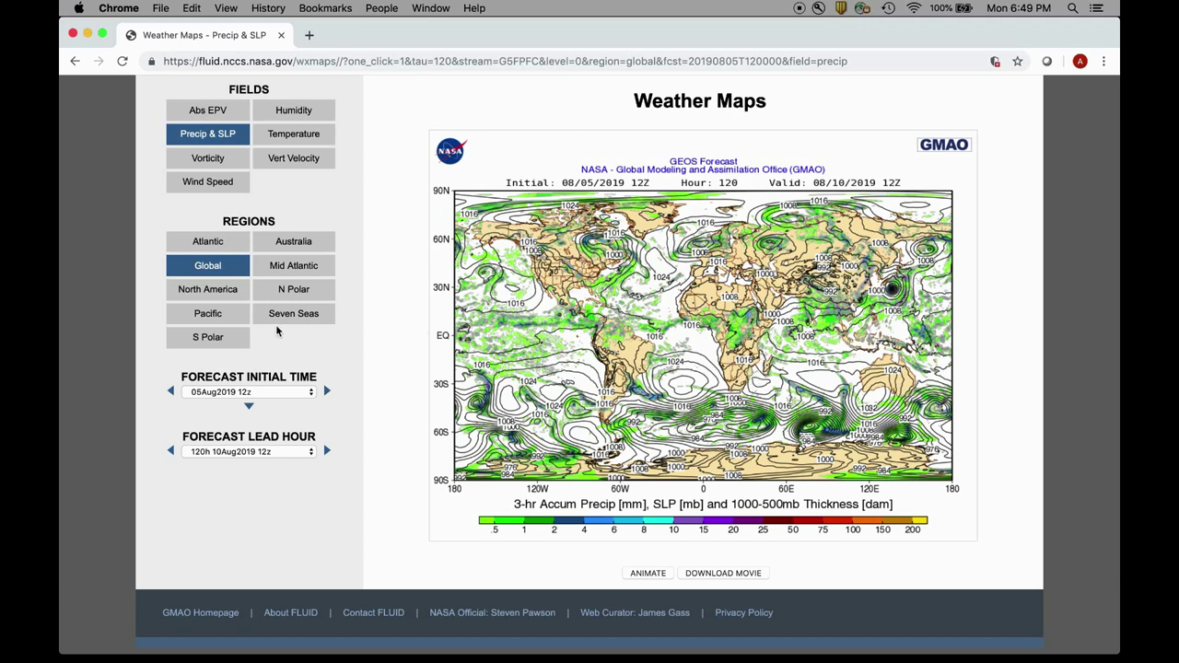
Step: Display the 120-hour Global Wind Speed forecast at the 850 level and examine the map
left_click(198, 187)
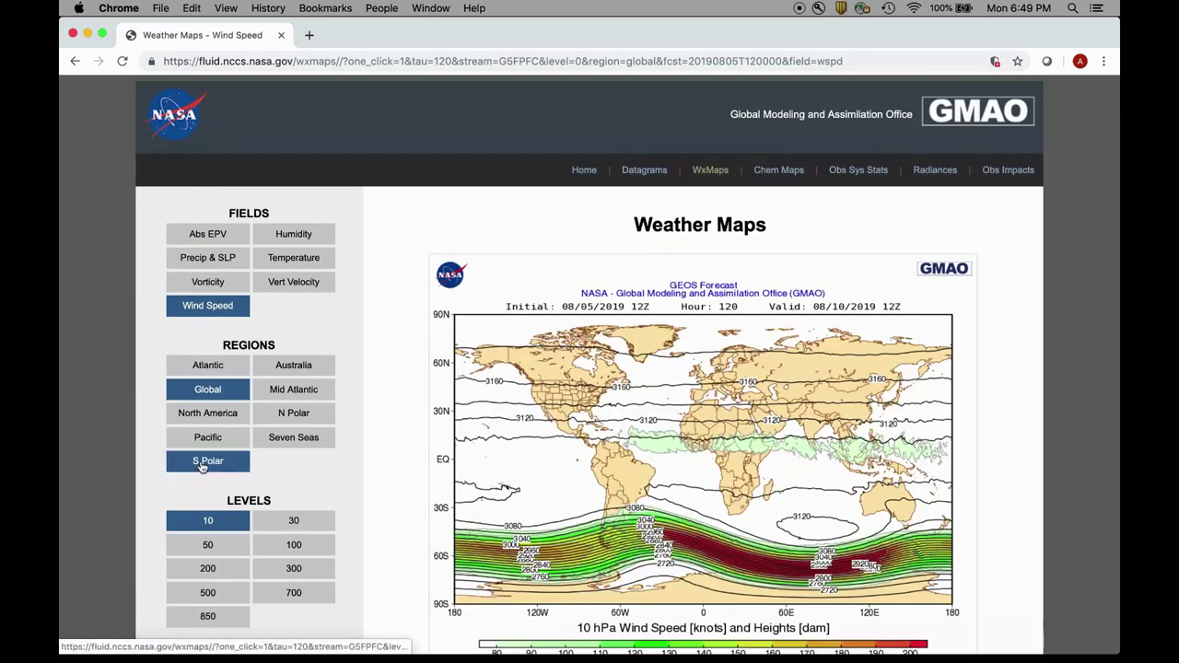
left_click(209, 619)
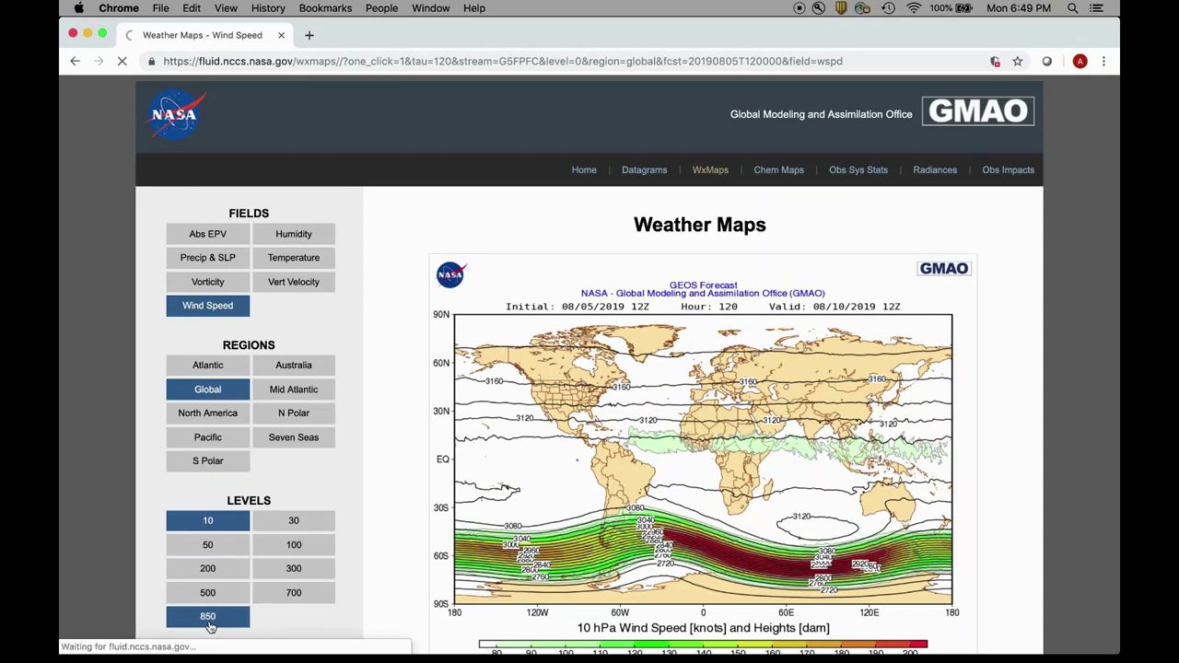
scroll(259, 547, "down", 3)
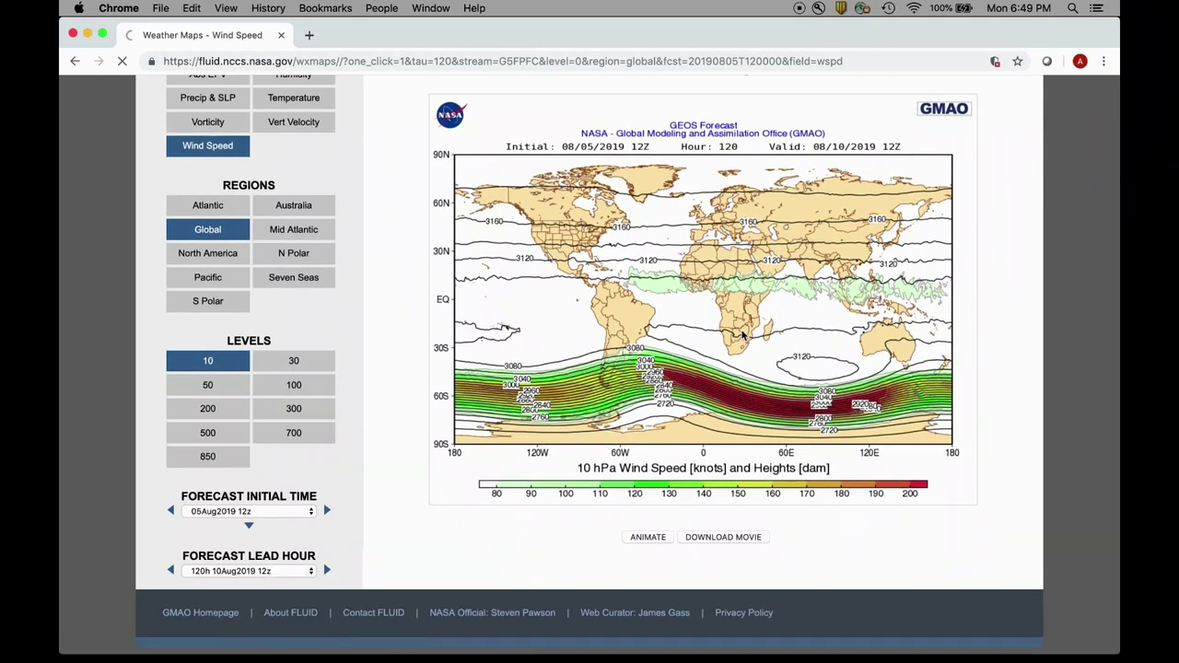
scroll(553, 414, "down", 2)
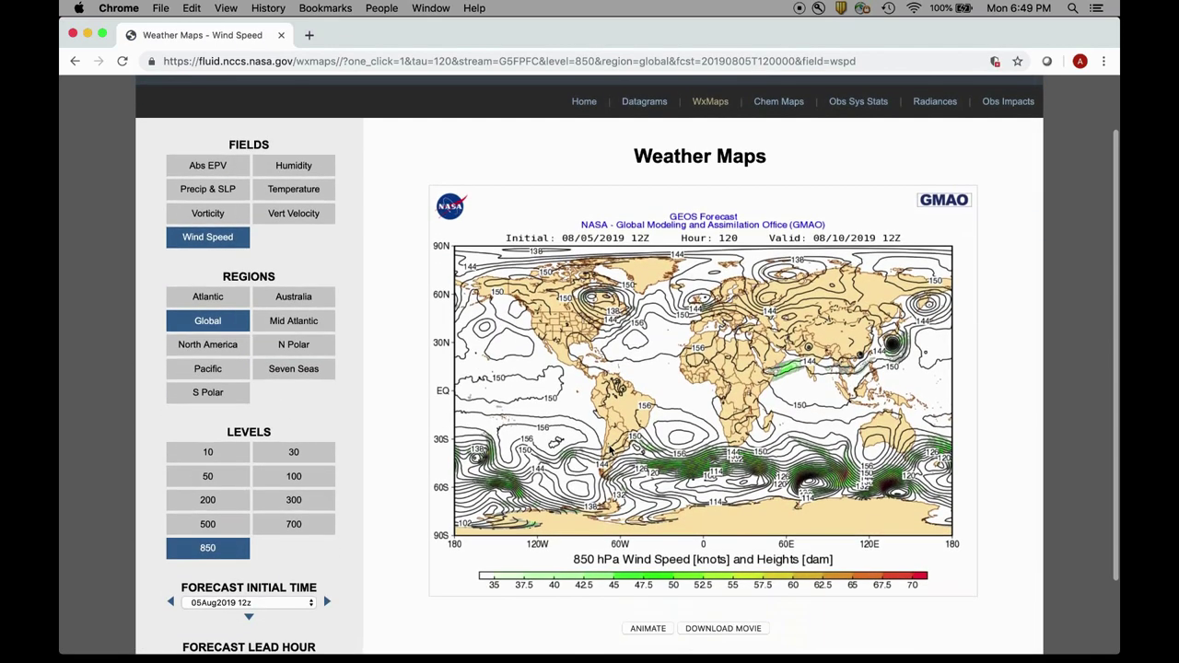
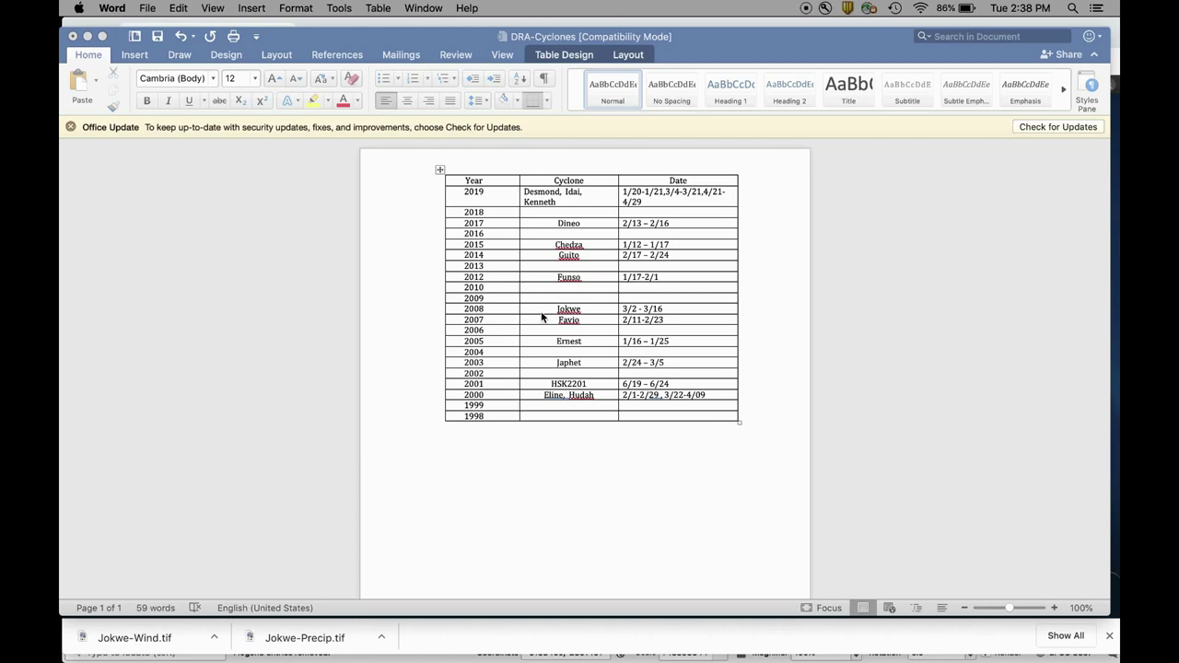
Step: Switch from the cyclone table to the Giovanni data selection and check the Mozambique shape on the region map
left_click(85, 36)
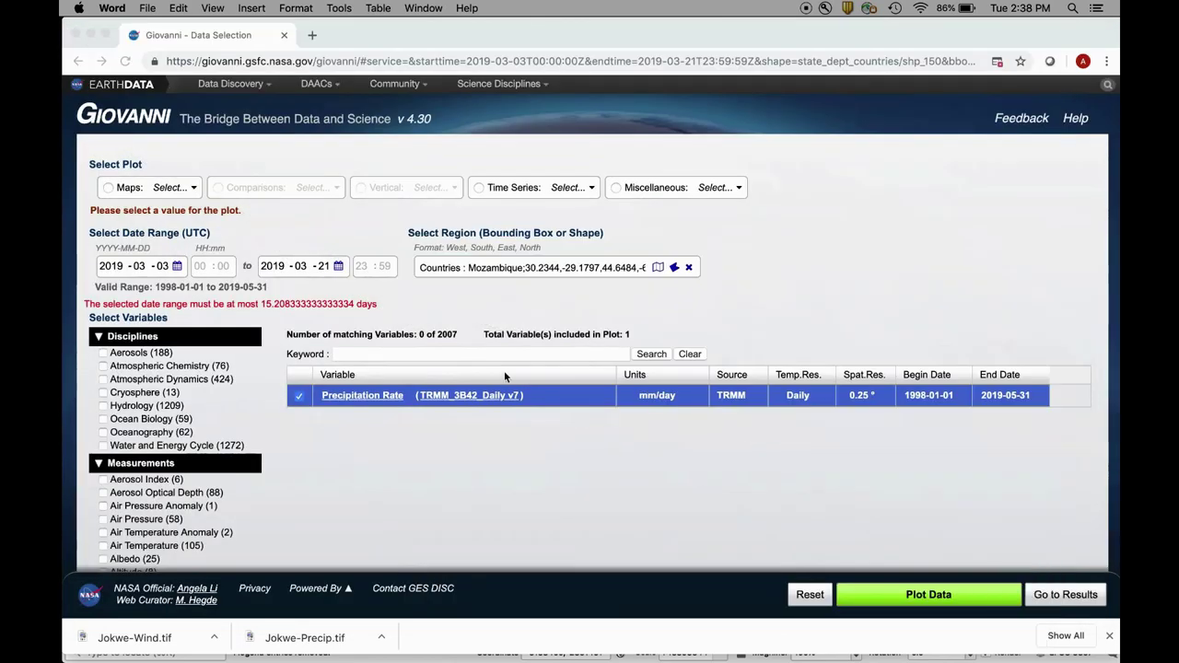
scroll(466, 437, "down", 3)
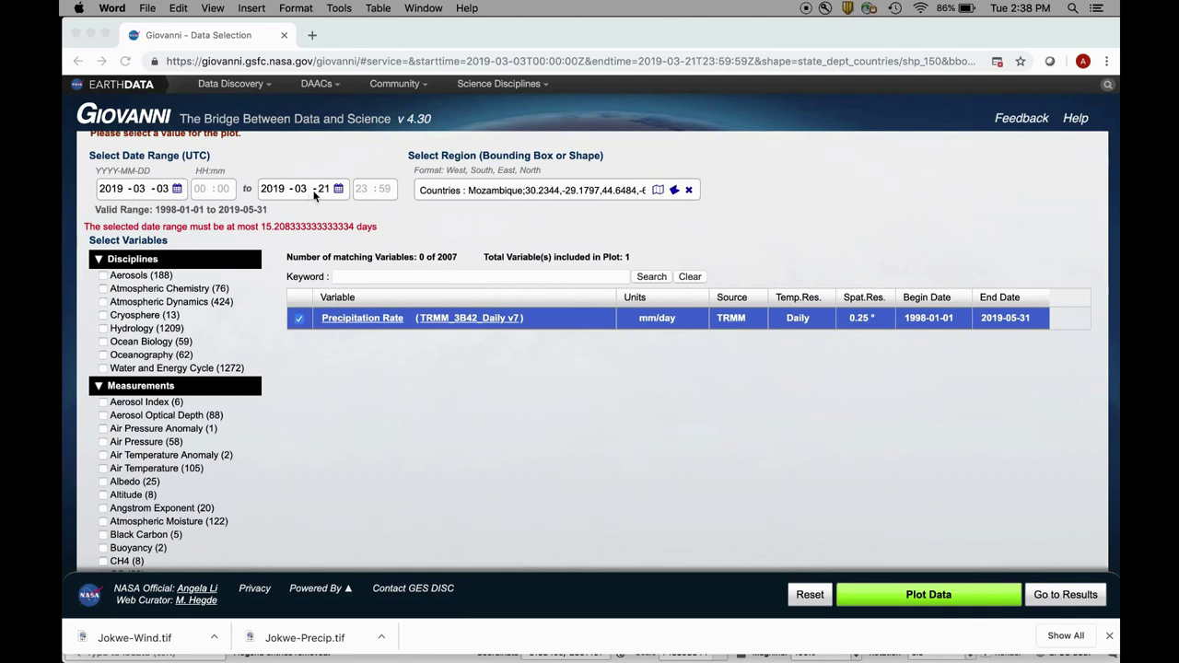
left_click(661, 192)
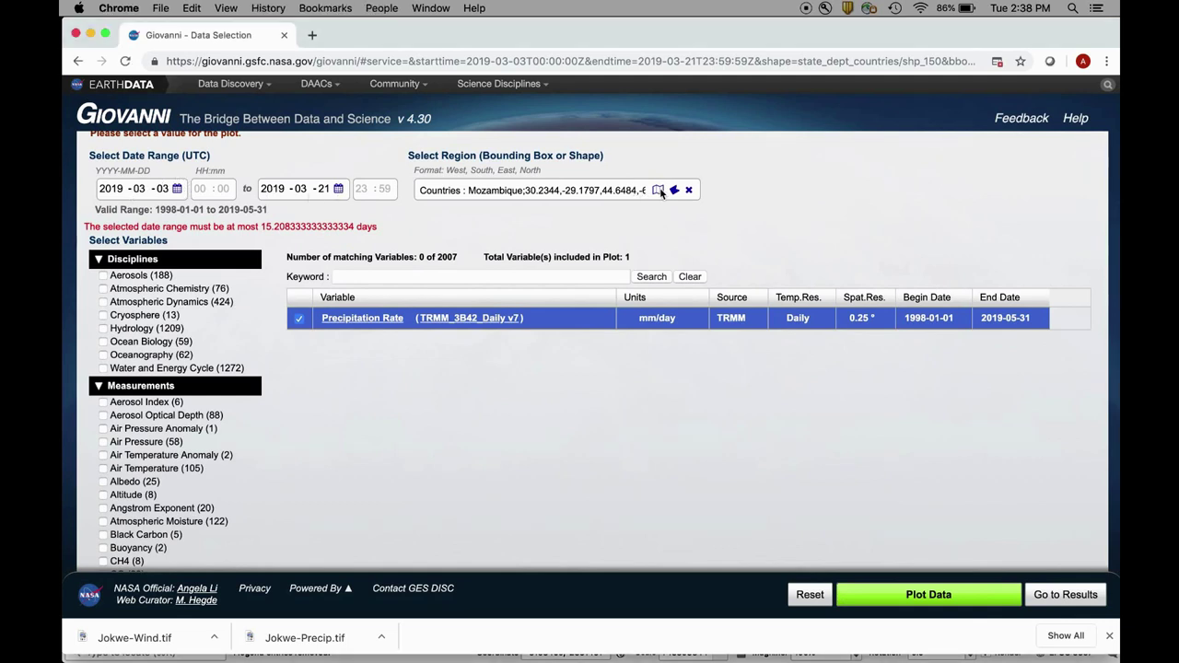
left_click(660, 191)
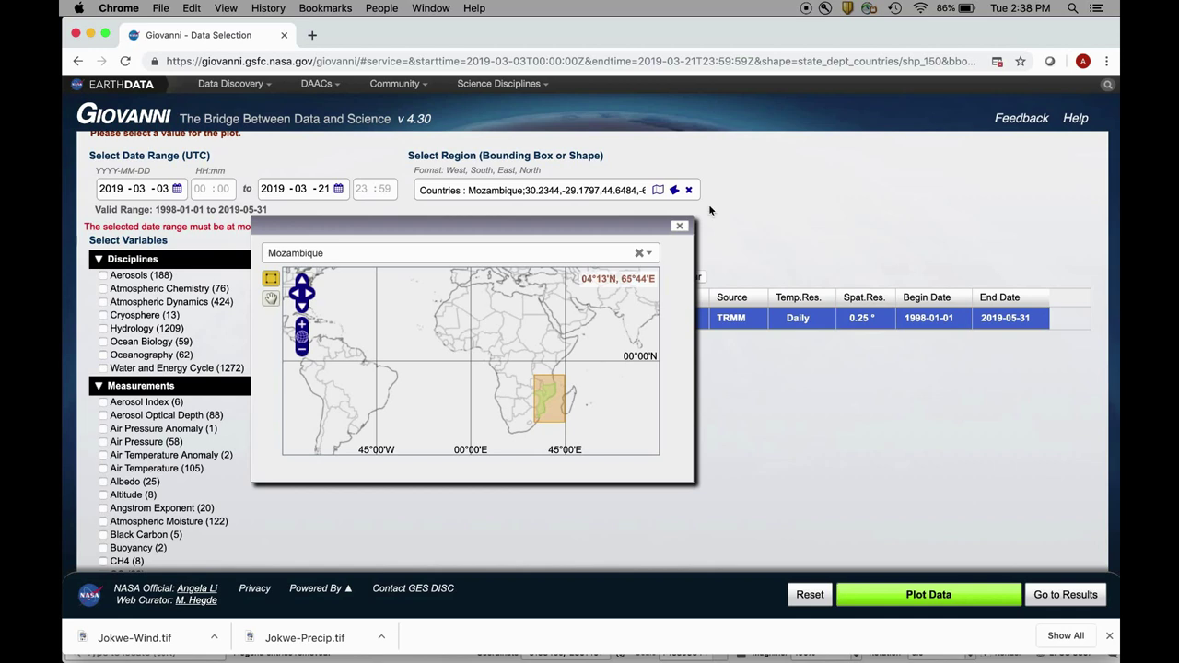
left_click(680, 227)
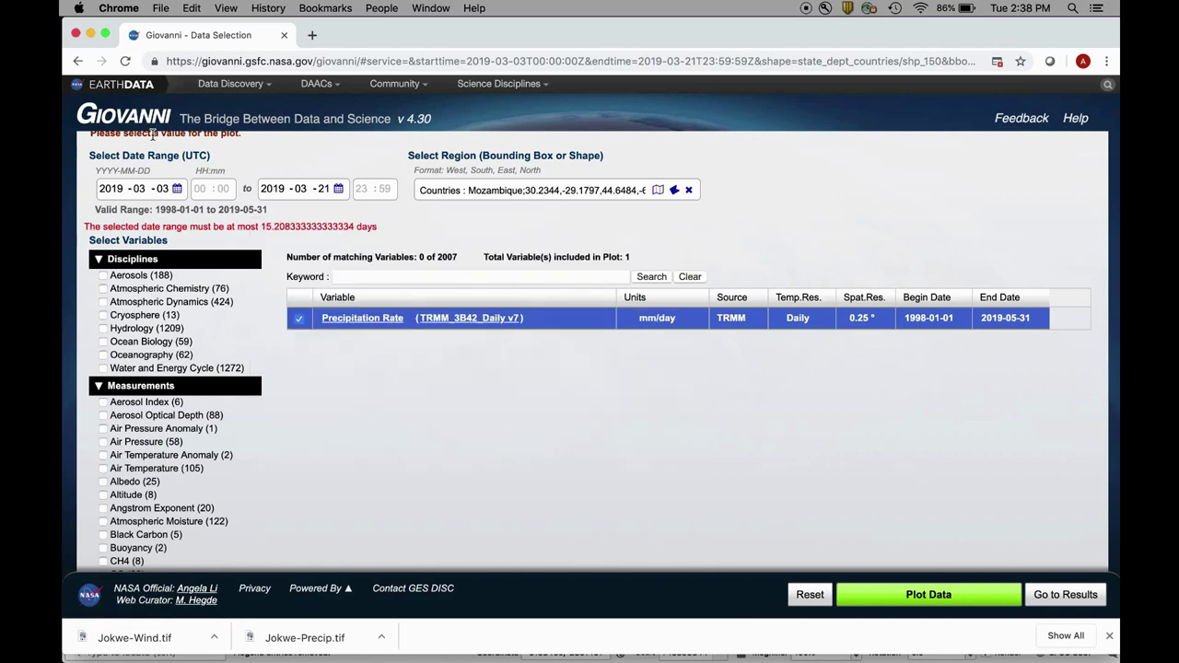
scroll(154, 168, "up", 2)
left_click(157, 189)
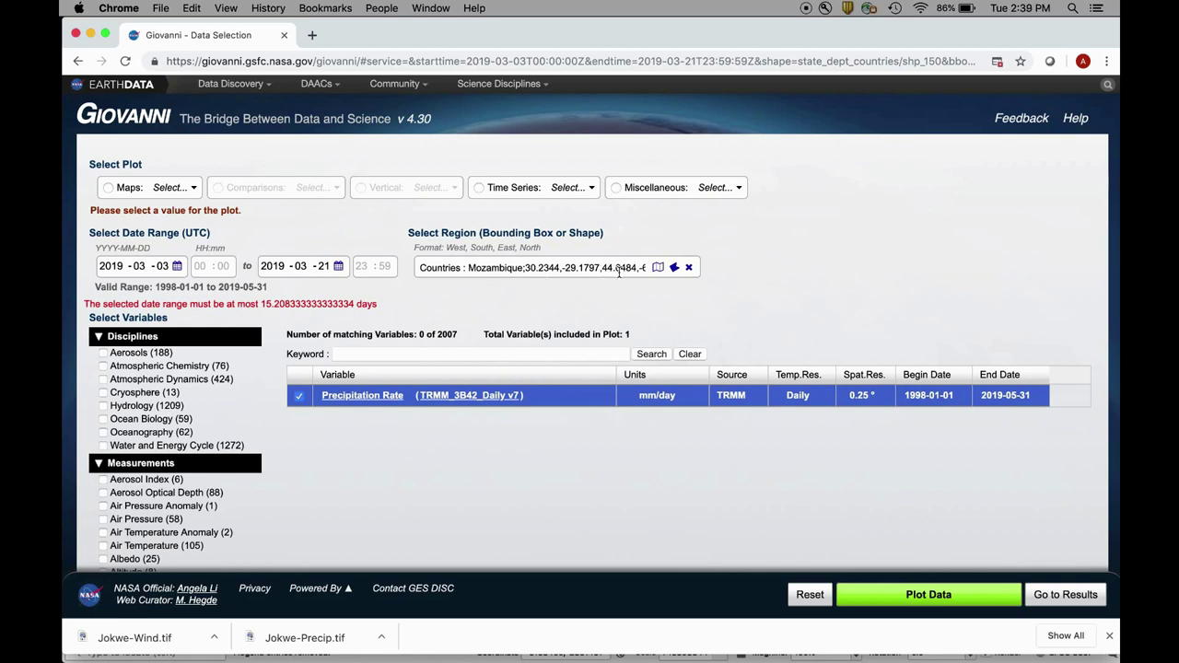
Step: Play the March 2019 TRMM precipitation animation in the results and view the matching time averaged map with its download files
left_click(1064, 595)
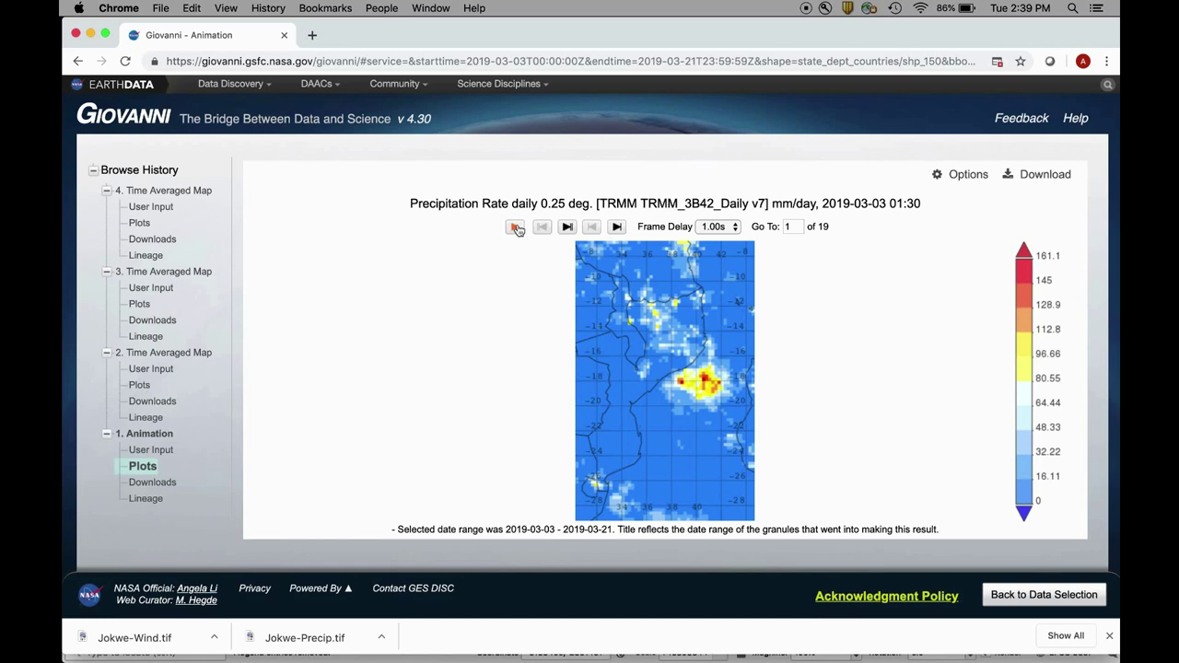
left_click(515, 227)
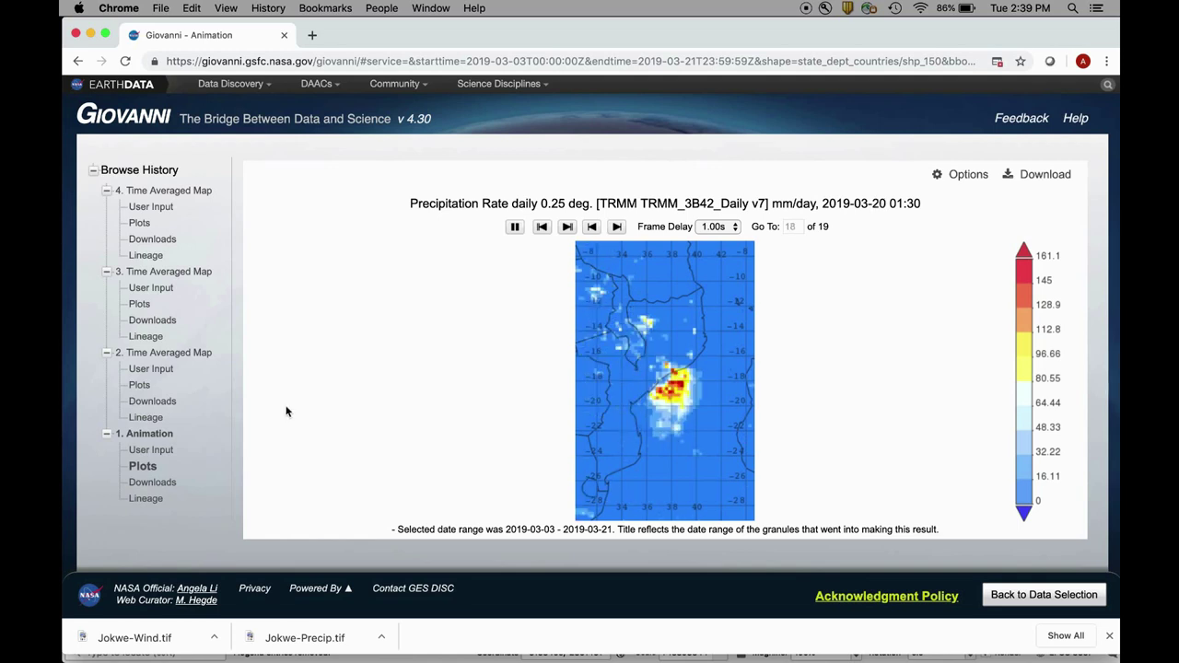
left_click(140, 388)
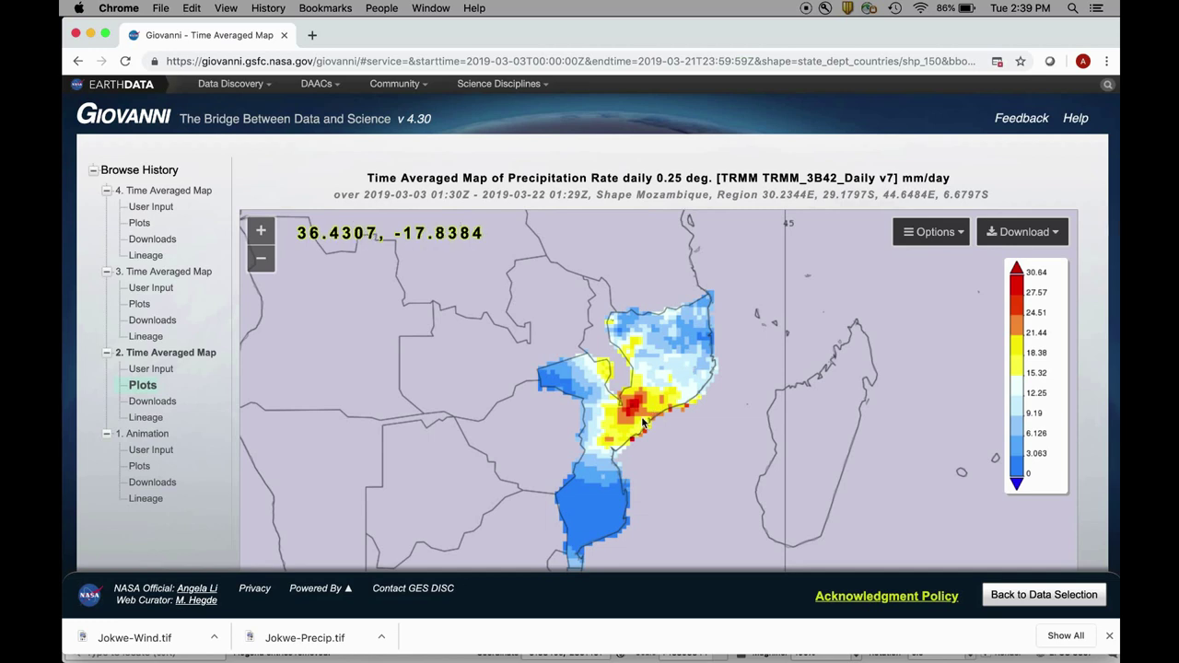
left_click(158, 405)
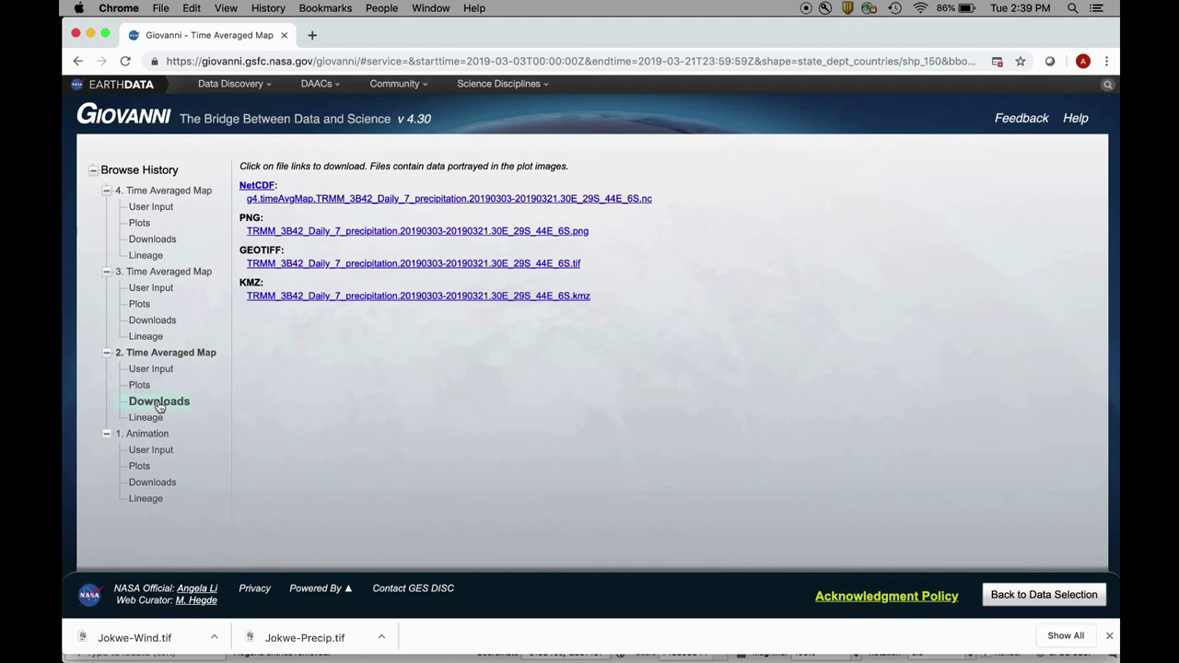
Step: View the March 2008 time averaged maps of TRMM precipitation rate and MERRA-2 surface wind maximum speed
left_click(141, 305)
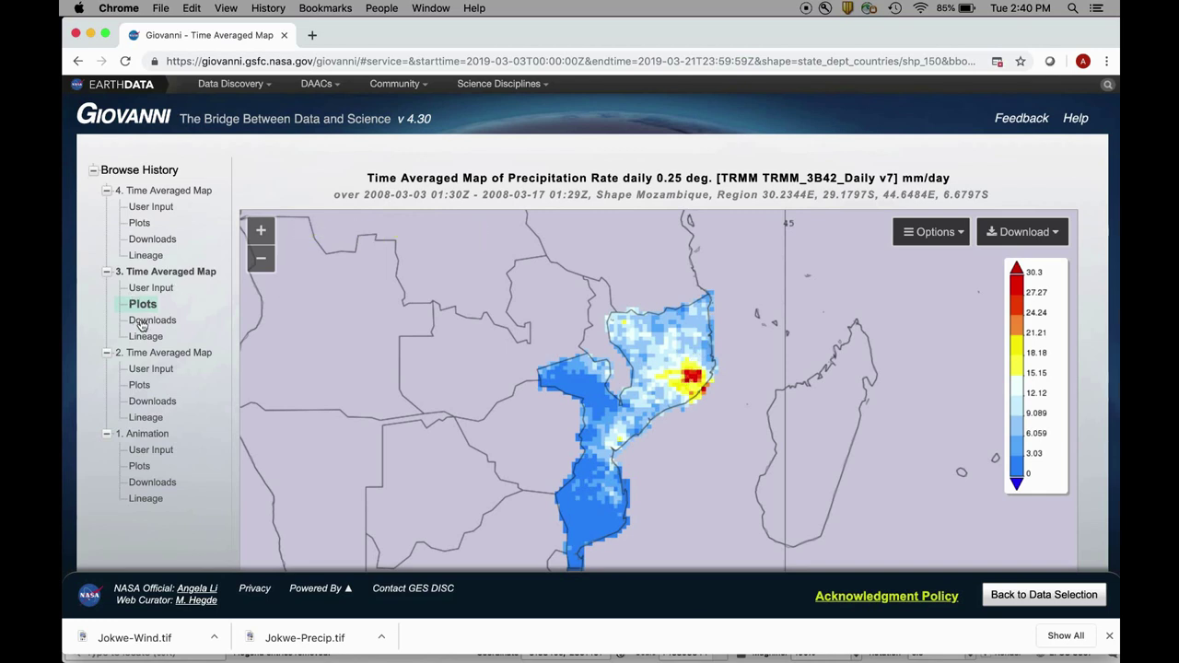
left_click(145, 225)
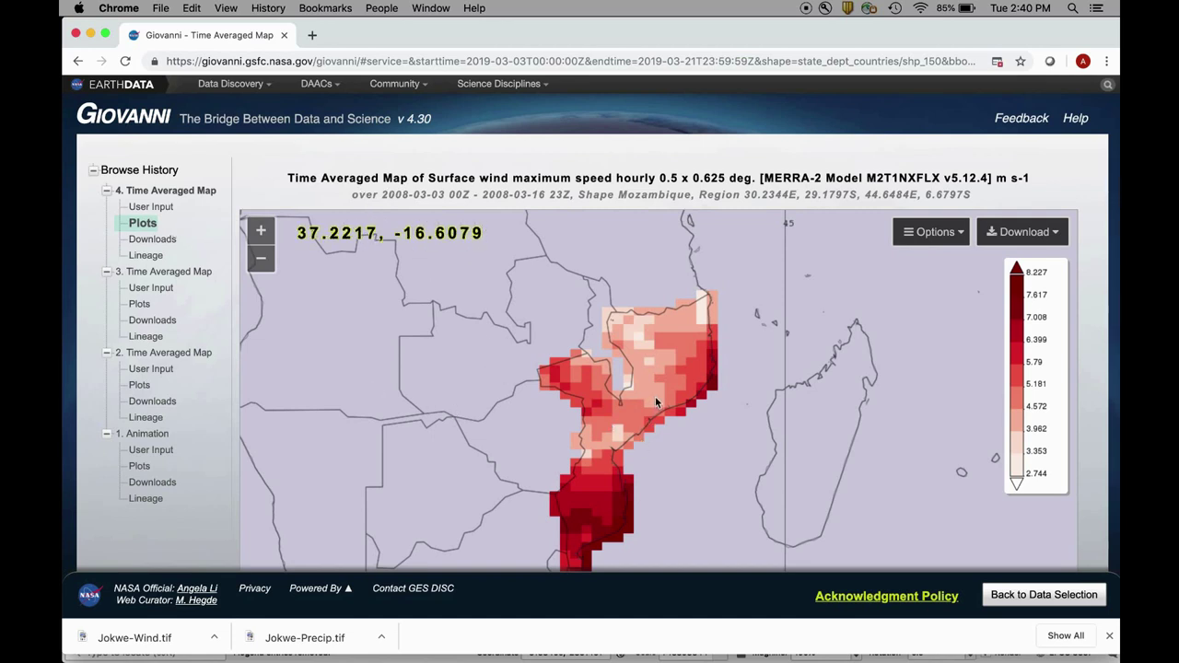
Step: Reopen the data selection settings used for the March 2008 surface wind maximum speed map
left_click(1005, 598)
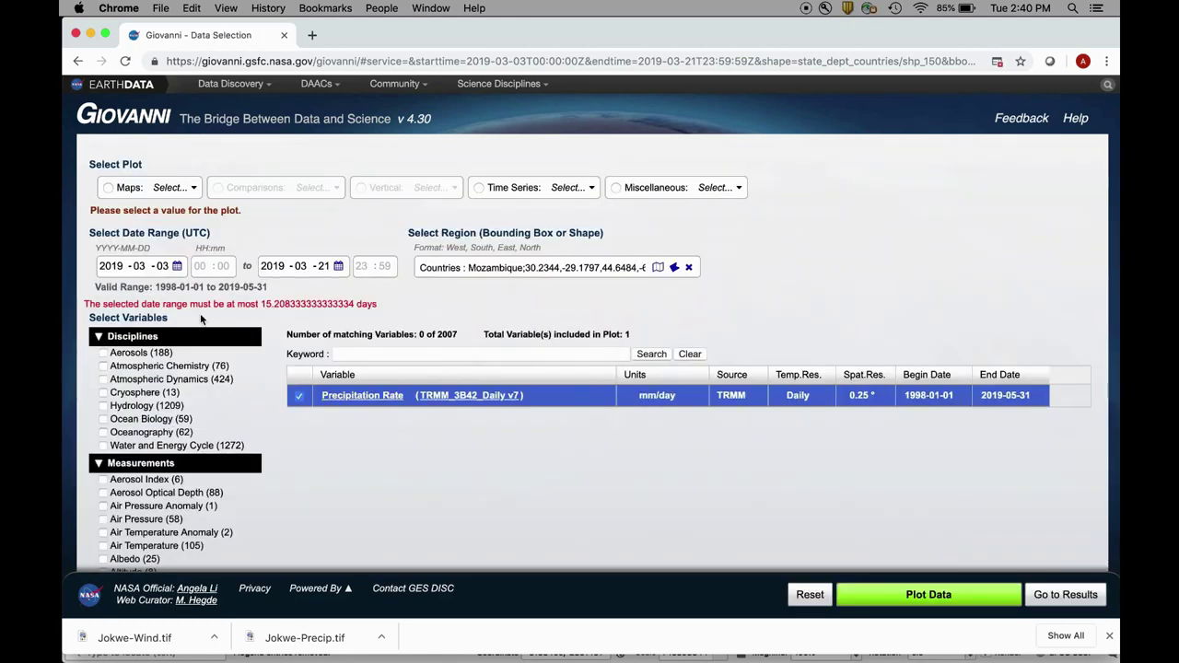
left_click(1059, 594)
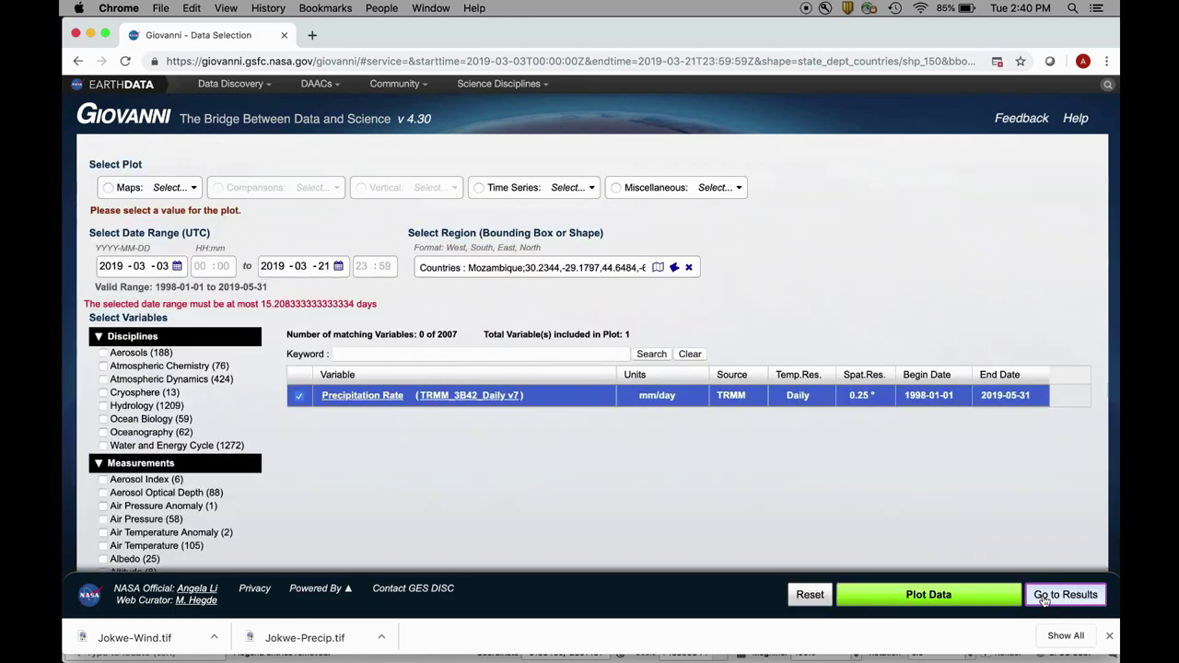
left_click(152, 208)
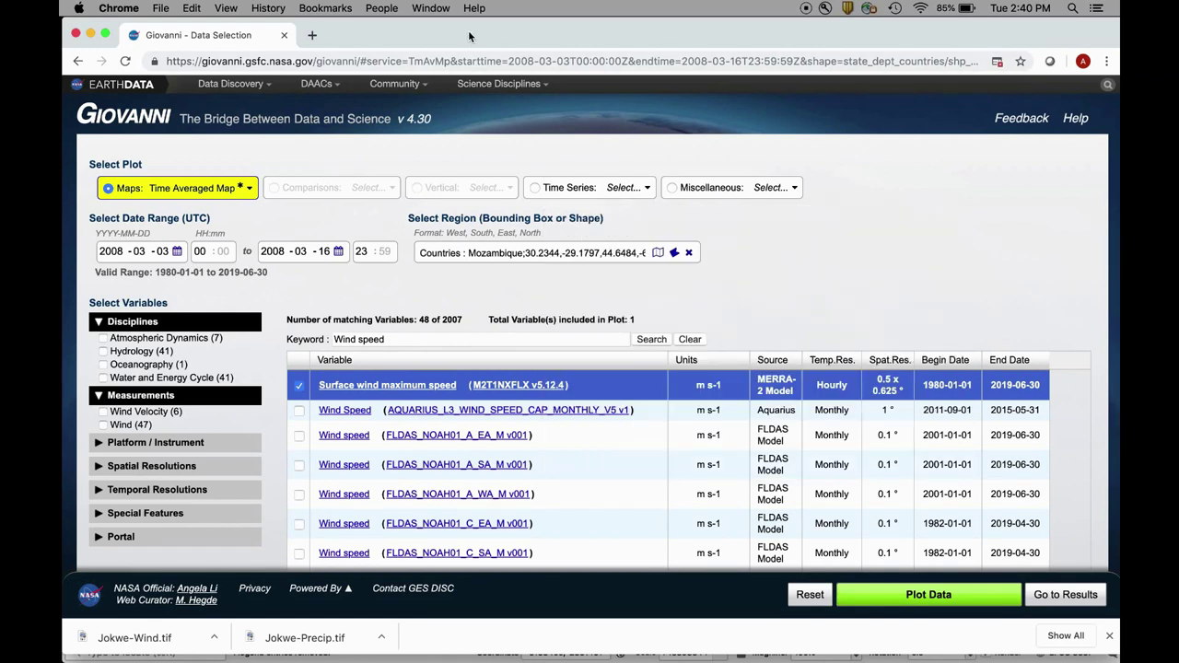
Step: Switch to the Idai project in QGIS and collapse the legend of the Jokwe-Wind layer
left_click(89, 35)
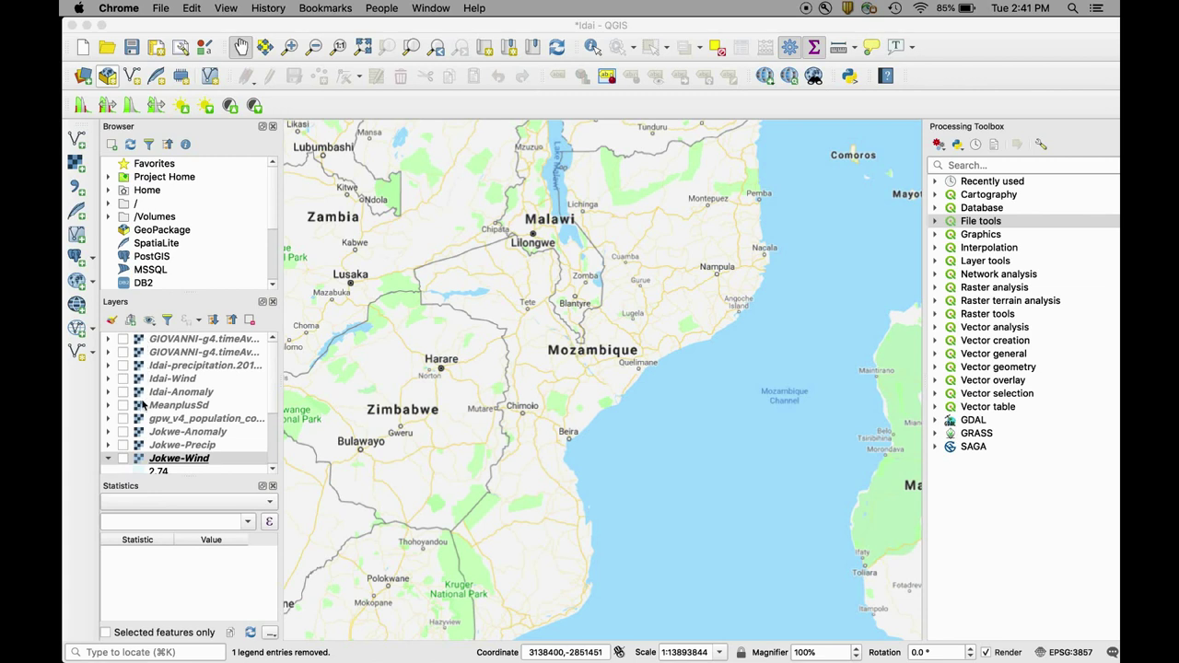
scroll(145, 365, "down", 3)
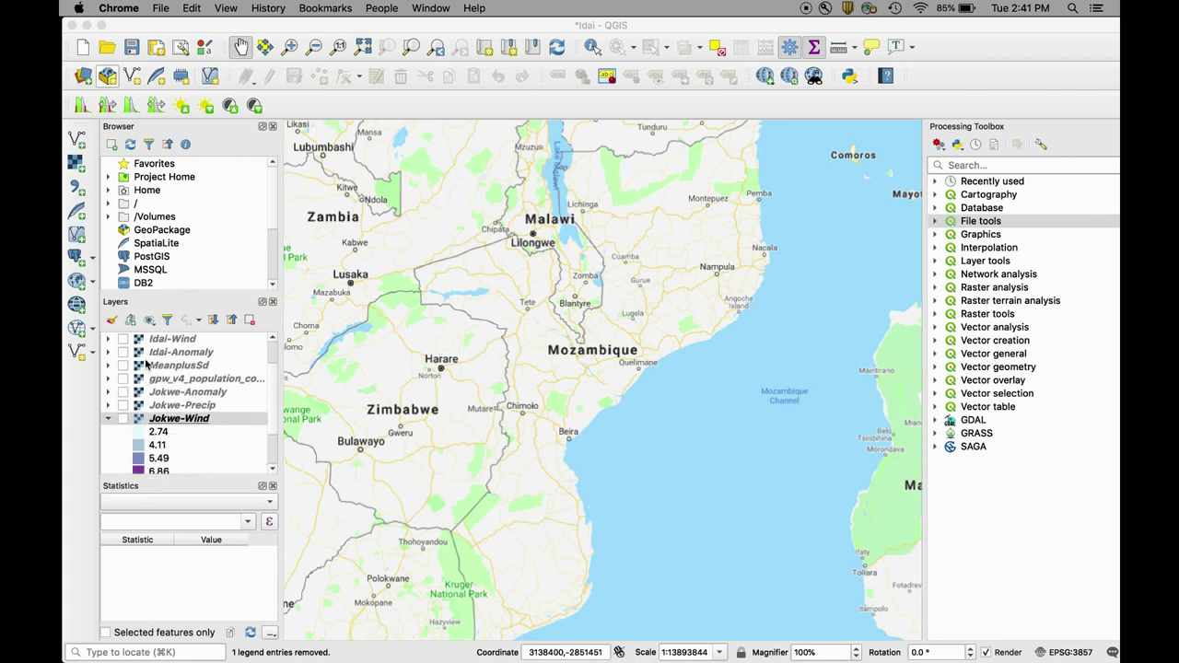
left_click(109, 420)
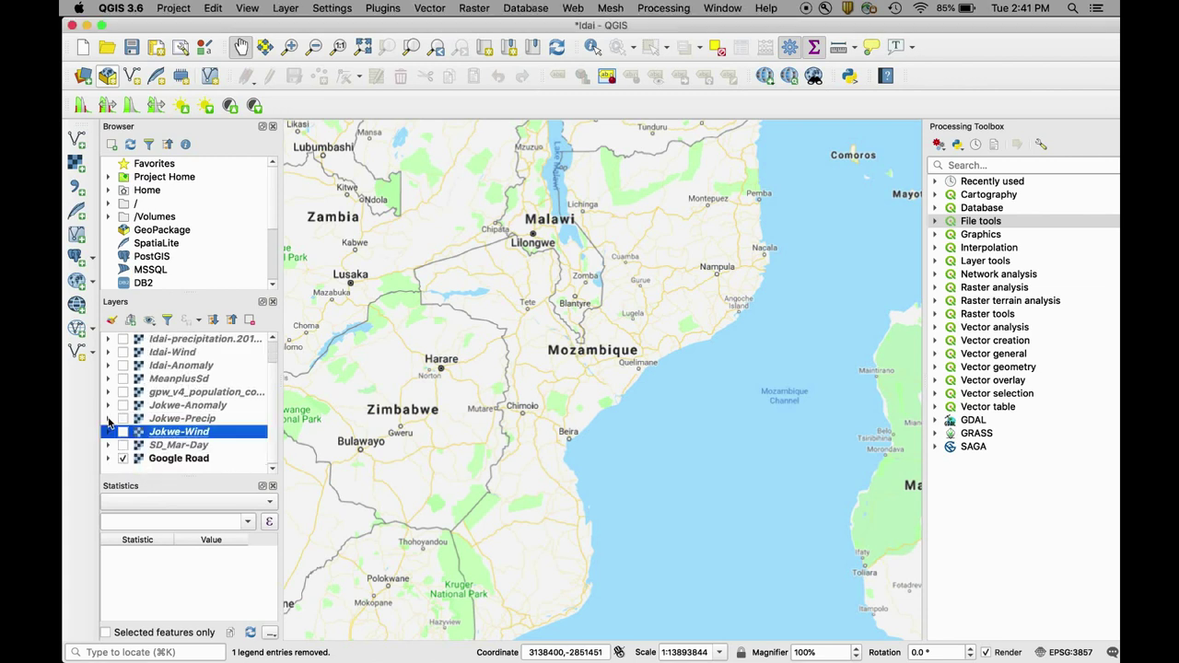
Step: View the two GIOVANNI time averaged layers on the map one at a time, hiding each again
scroll(132, 403, "up", 2)
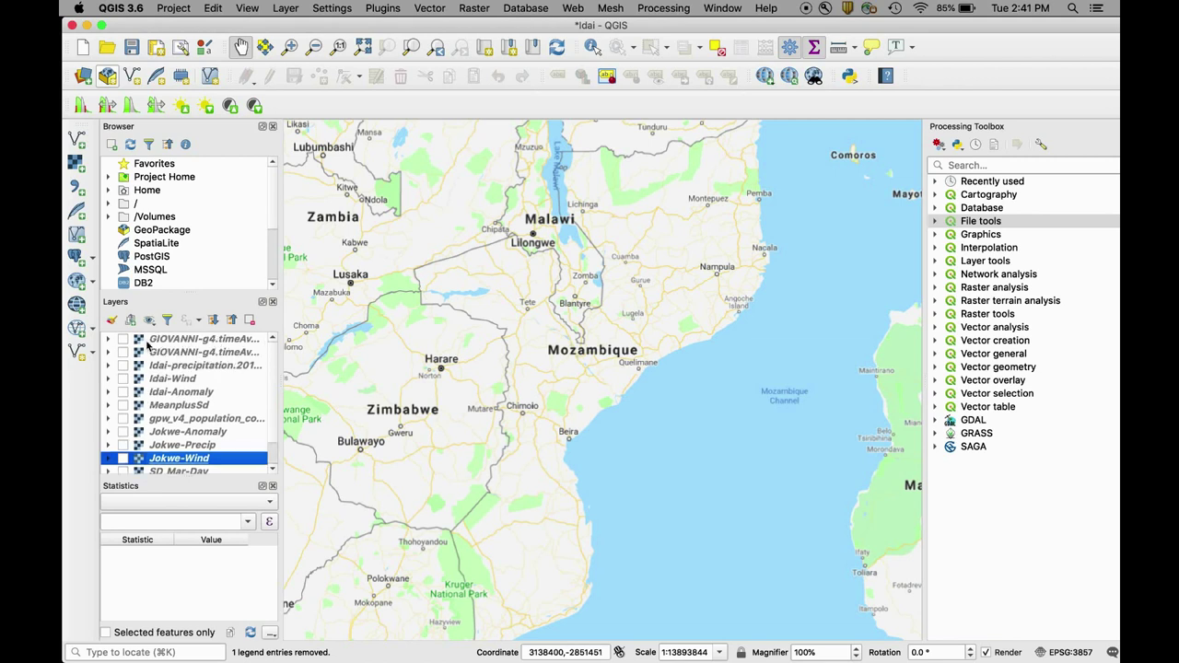
left_click(123, 340)
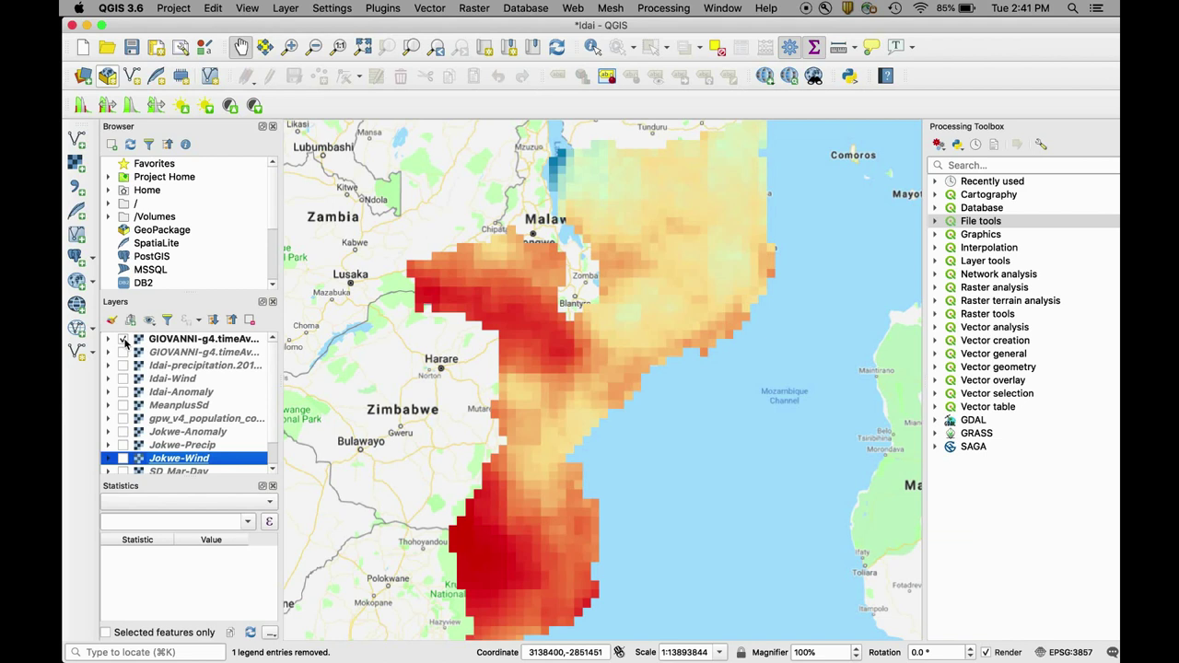
left_click(123, 340)
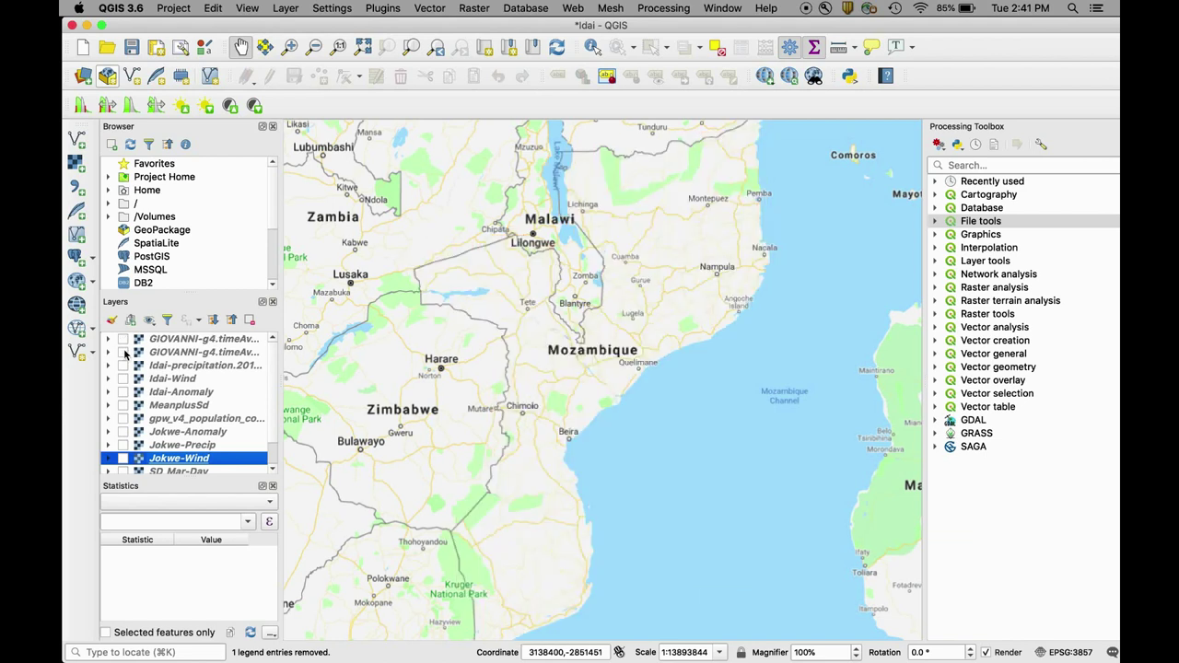
left_click(124, 353)
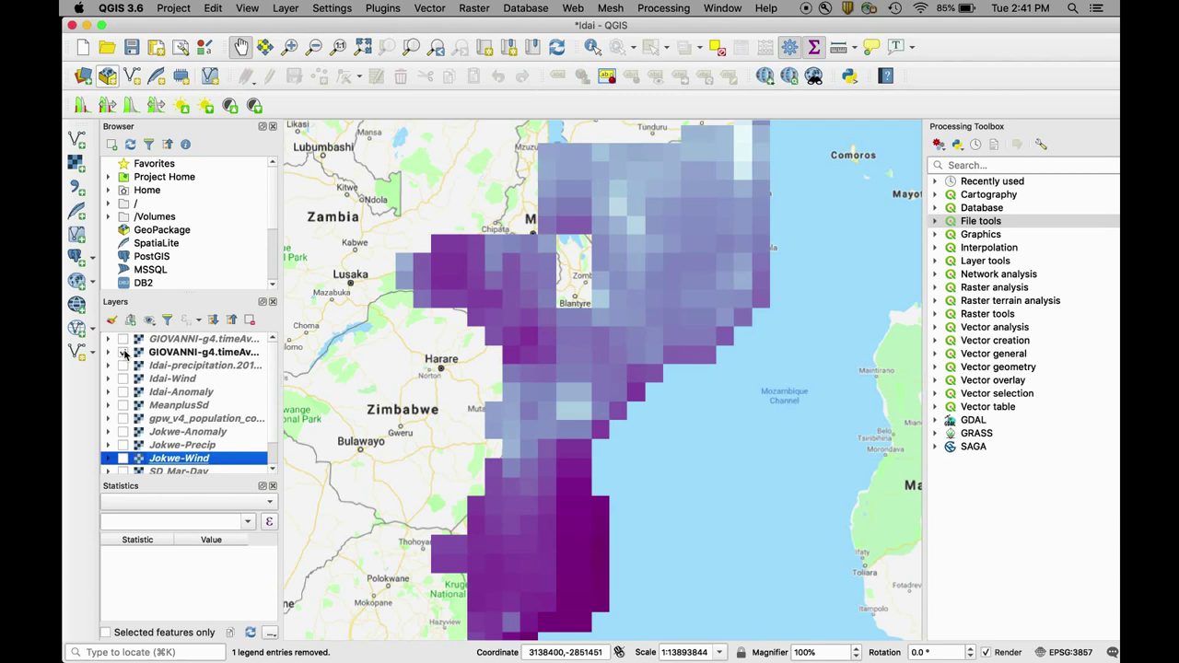
left_click(123, 353)
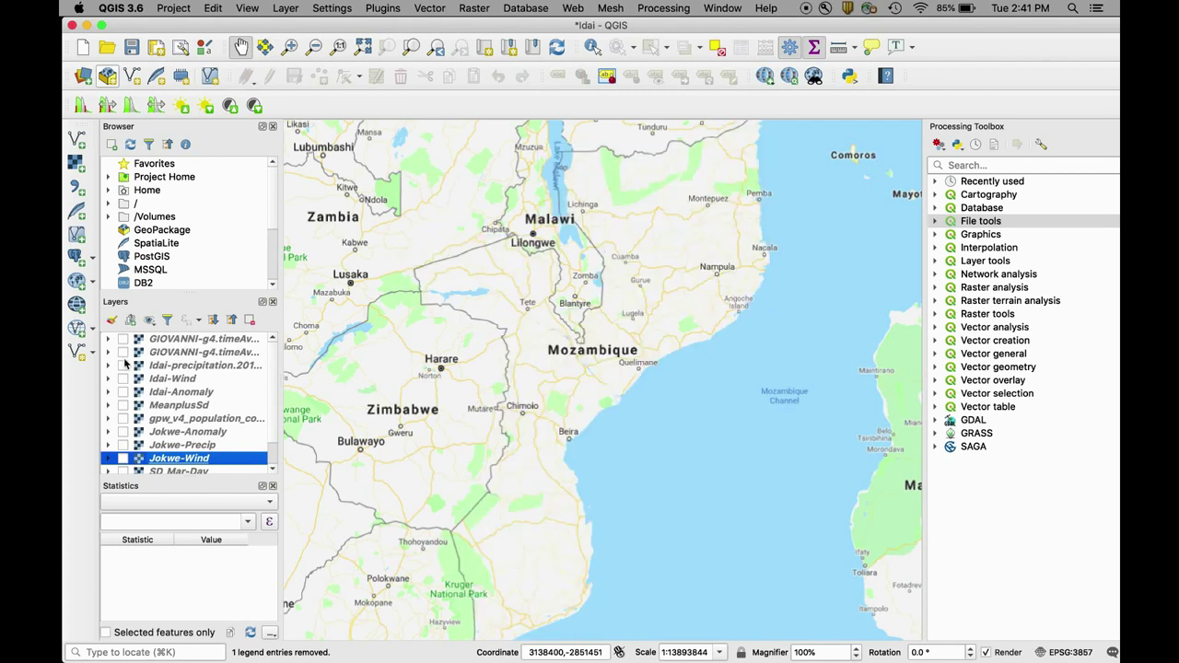
Step: View the Idai-precipitation and Idai-Wind layers on the map one at a time, hiding each again
left_click(123, 366)
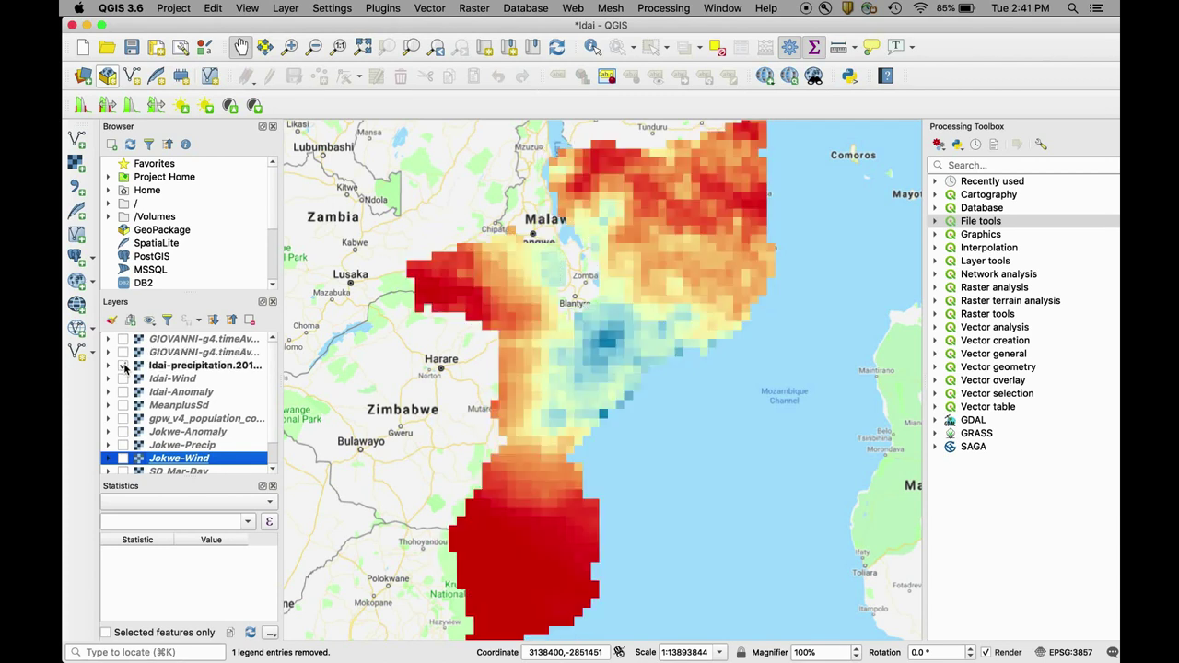
left_click(124, 366)
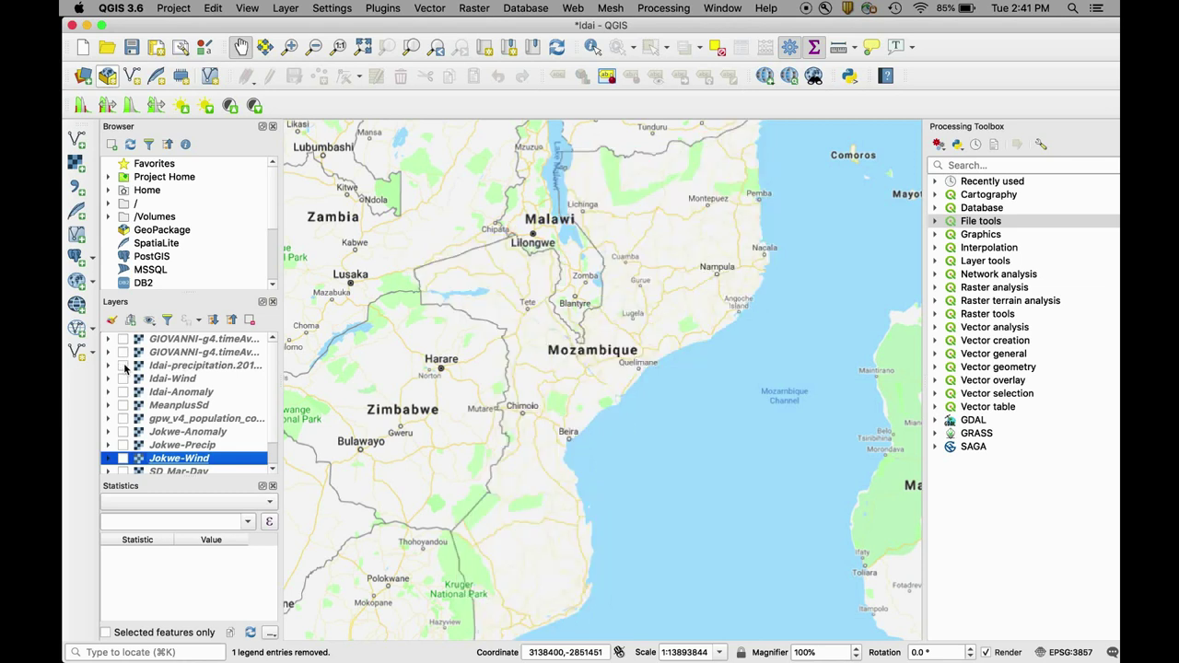
left_click(134, 367)
left_click(125, 379)
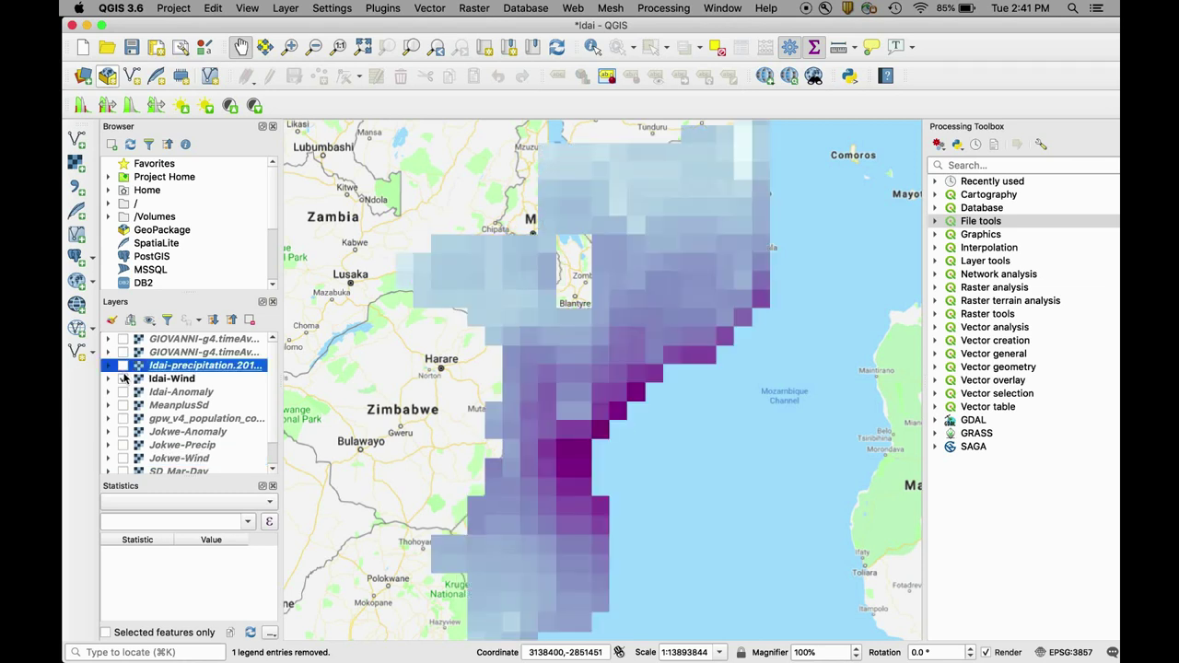
left_click(125, 378)
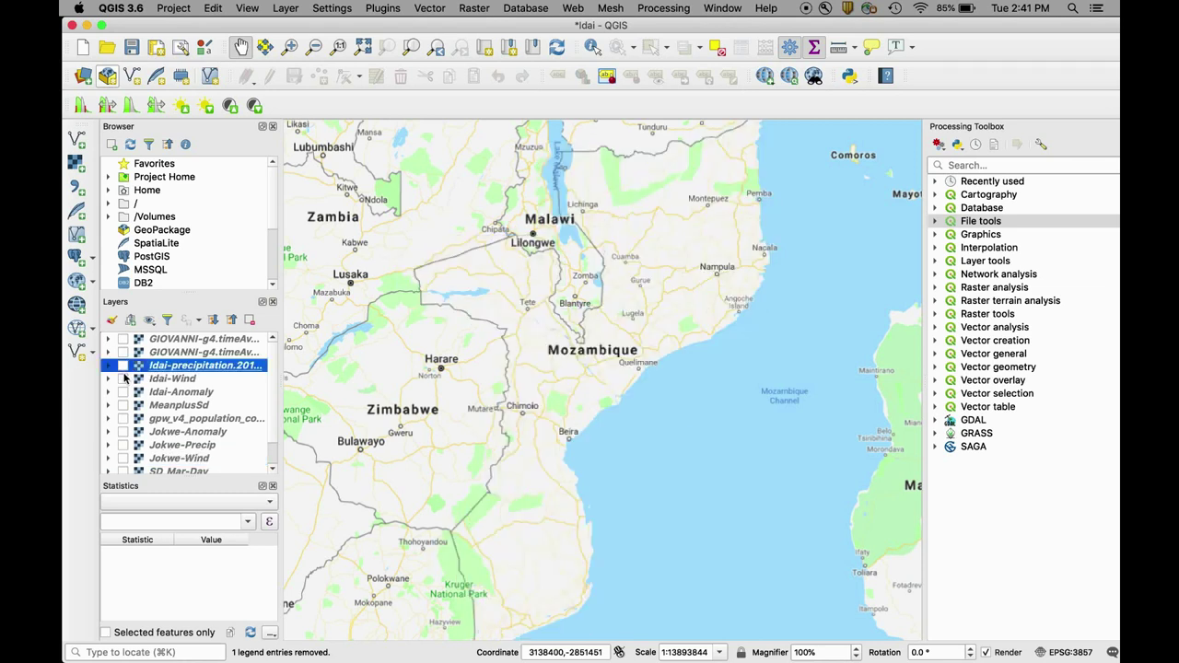
Step: View the Jokwe-Anomaly and Jokwe-Precip layers one at a time, and display the Jokwe-Wind layer
left_click(124, 432)
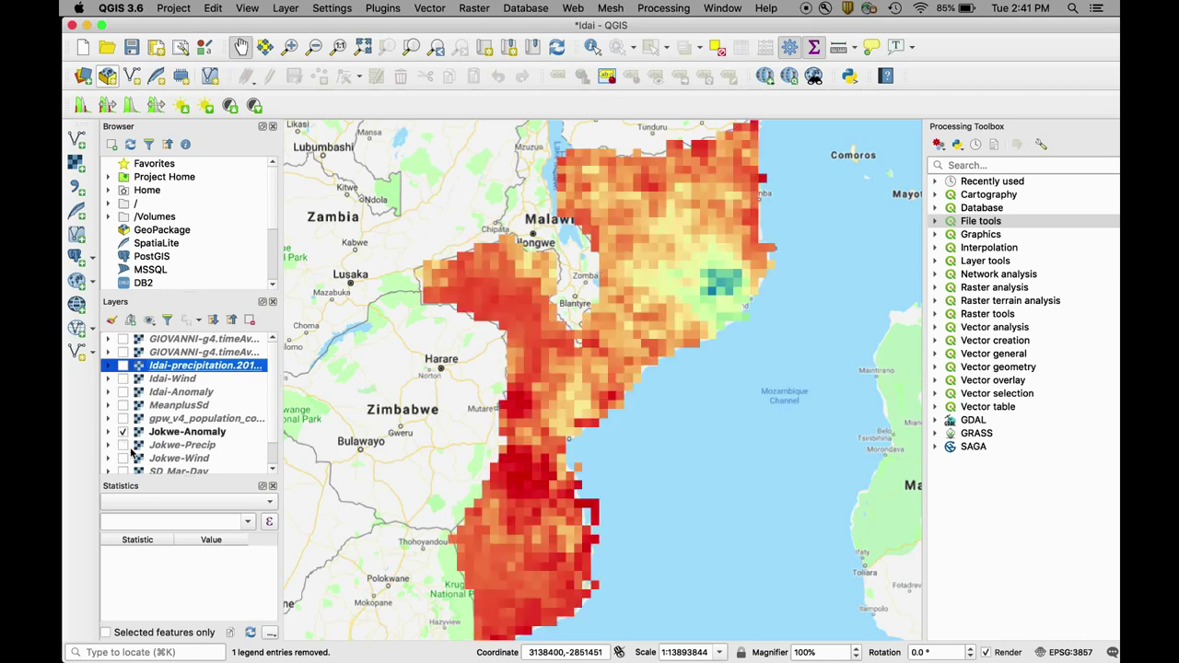
left_click(123, 432)
left_click(123, 445)
left_click(123, 445)
left_click(123, 459)
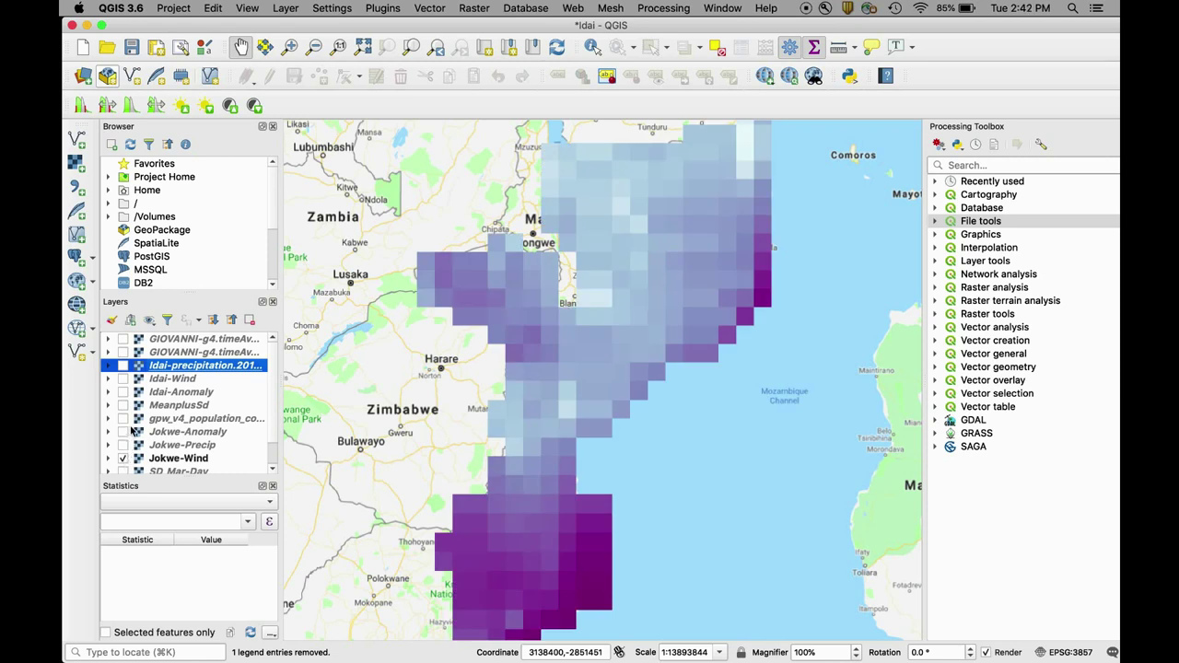
Step: Overlay the gpw_v4 population count on Jokwe-Wind, view the population alone as far as Maputo, and hide both layers
left_click(123, 418)
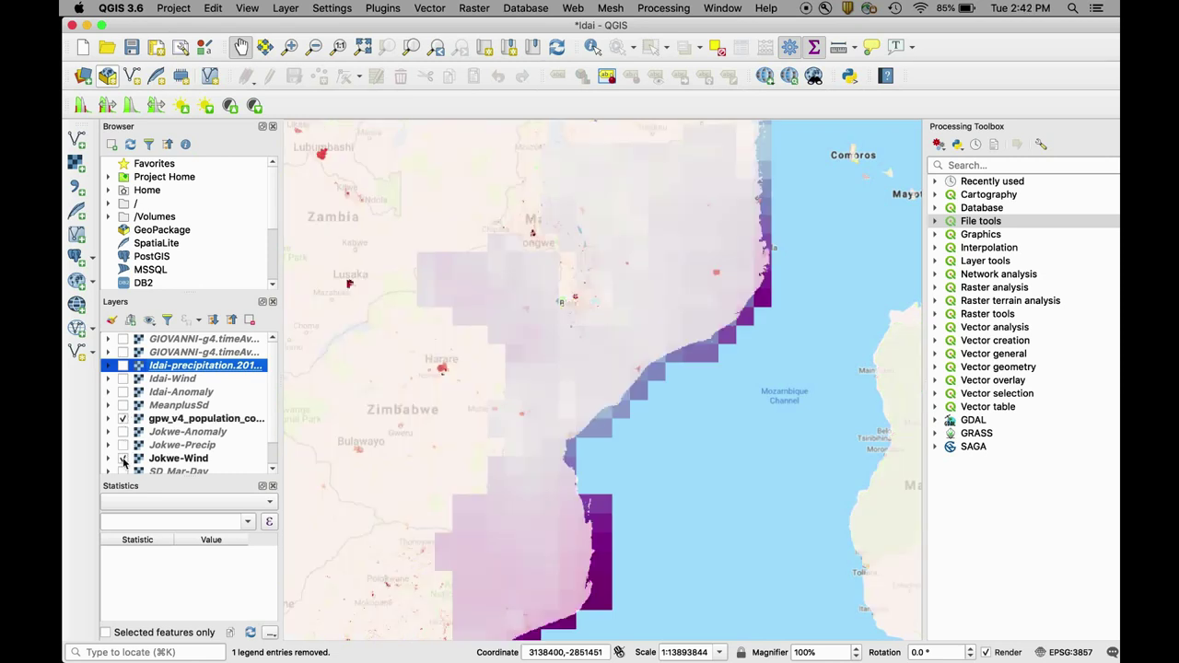
left_click(123, 459)
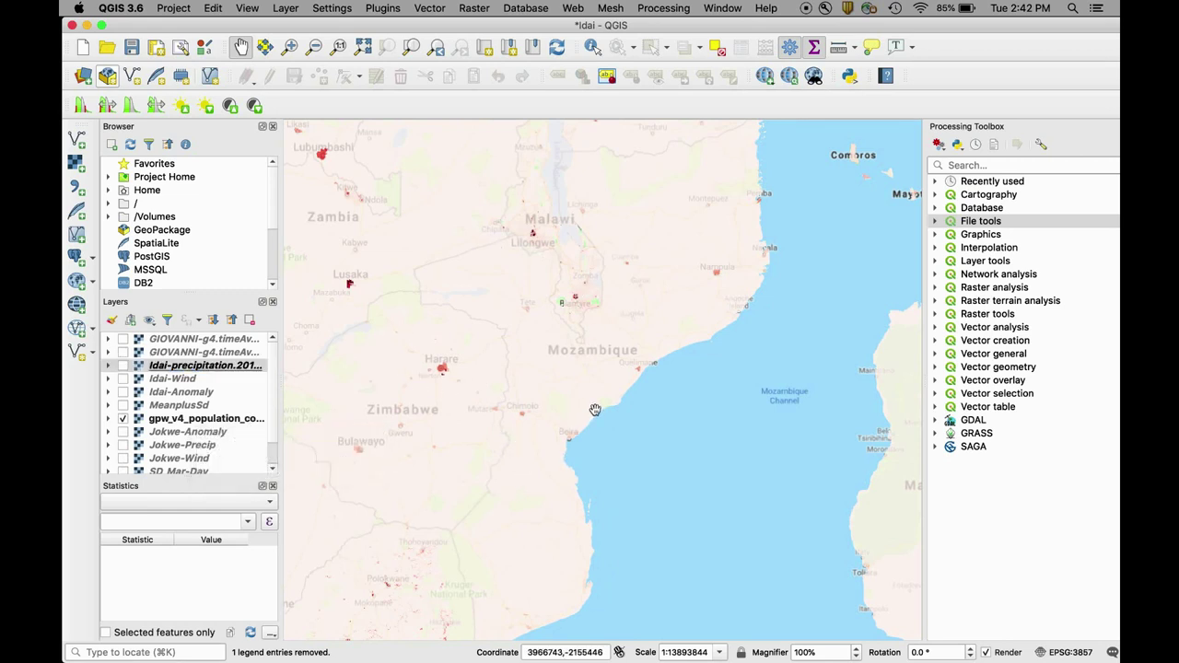
left_click_drag(550, 509, 589, 401)
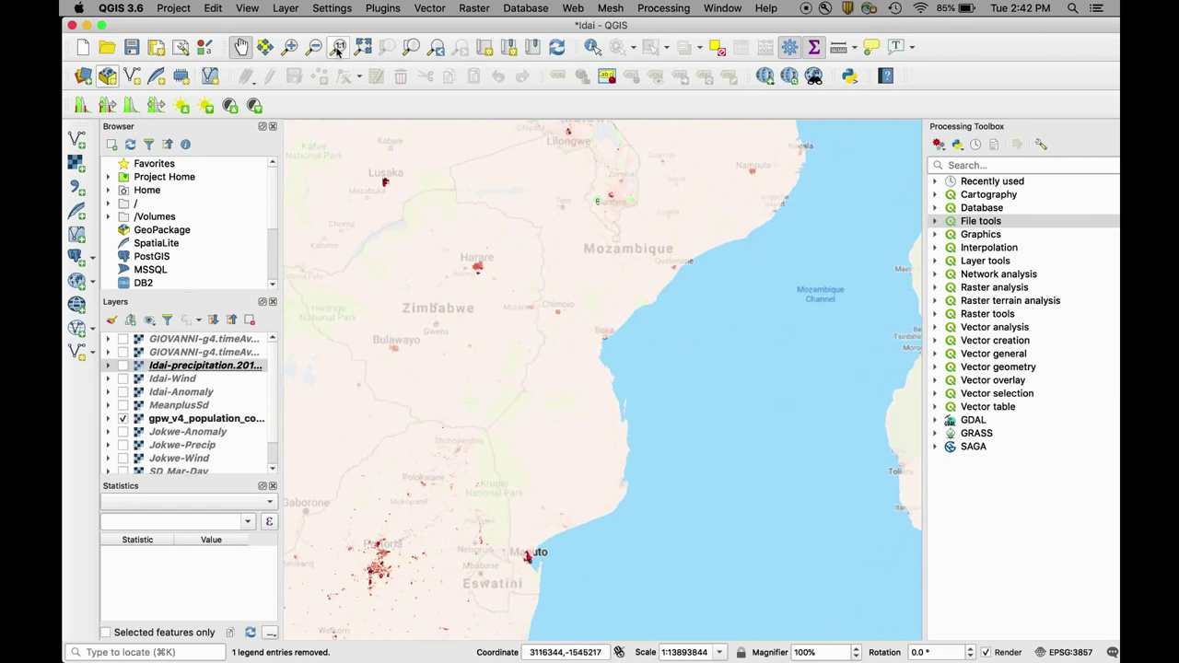
left_click(123, 419)
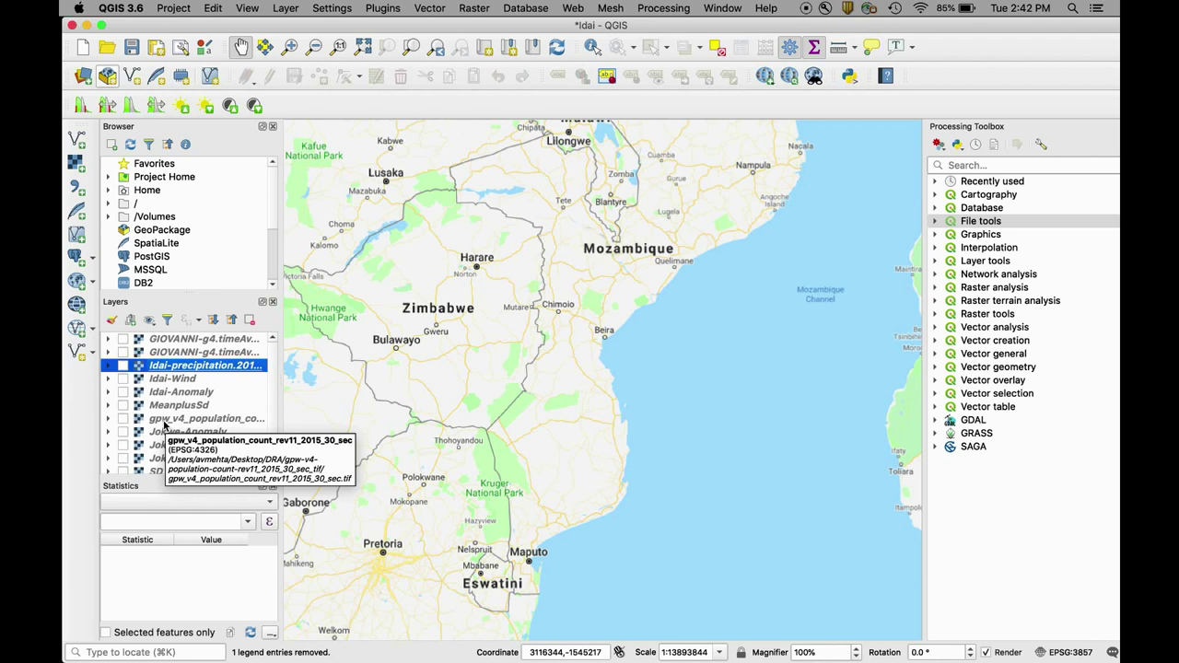
left_click(78, 373)
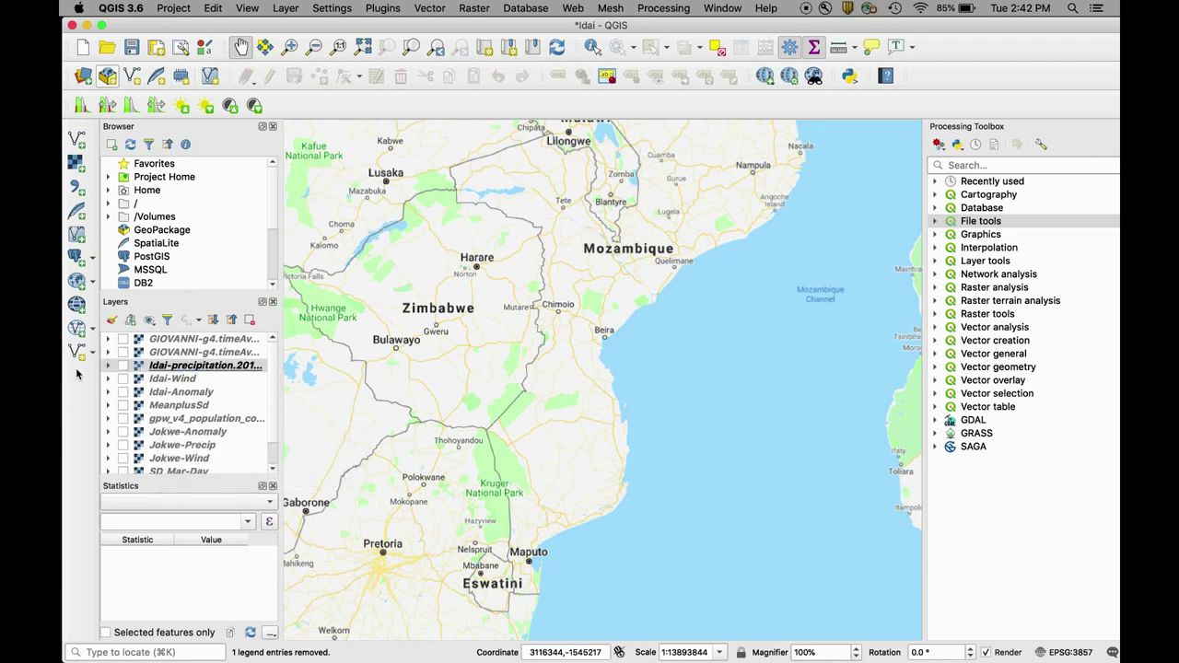
Step: View the first GIOVANNI time averaged layer over Mozambique, and display the SD_Mar-Day layer in its place
left_click(122, 339)
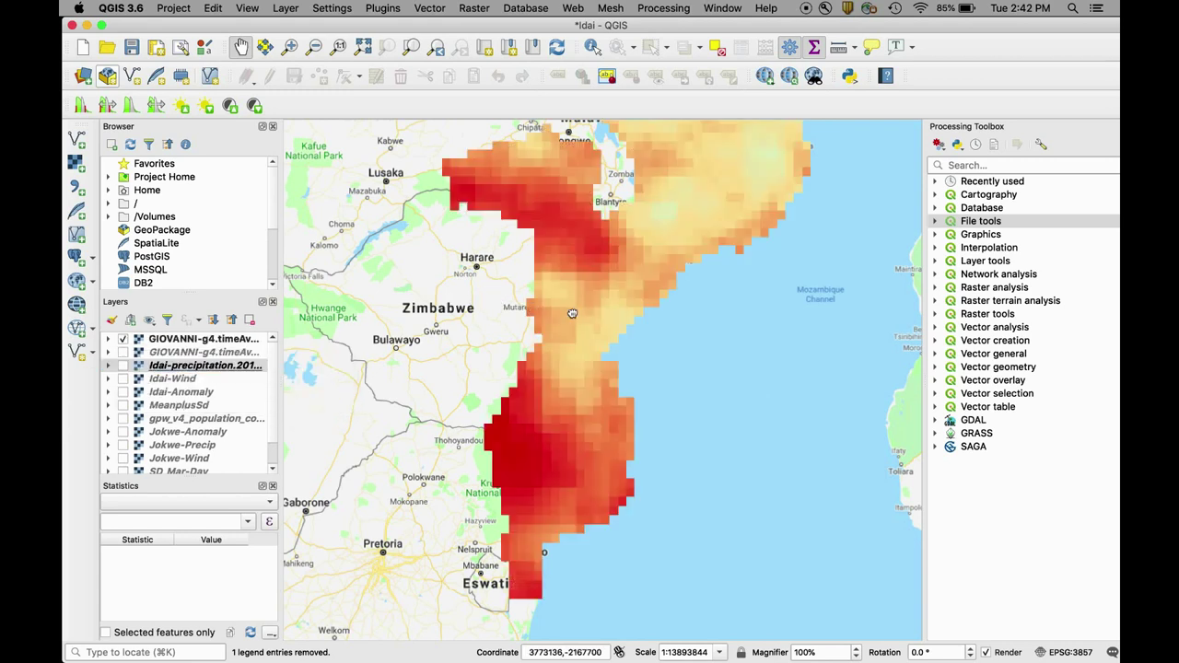
left_click_drag(572, 312, 551, 413)
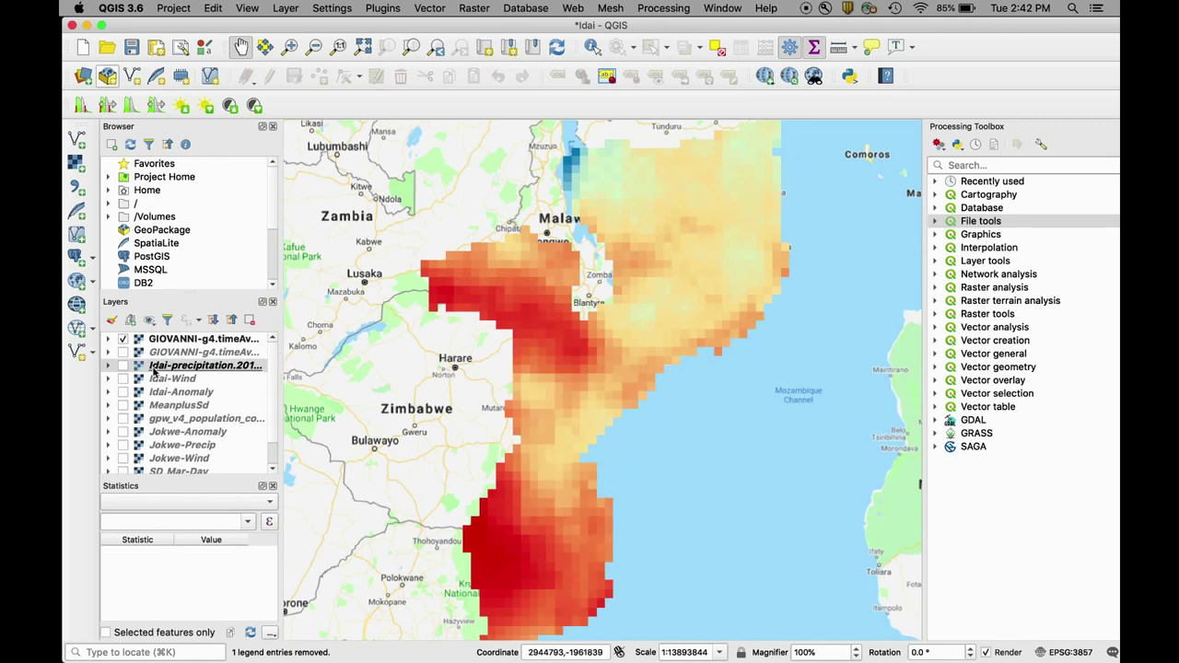
left_click(125, 472)
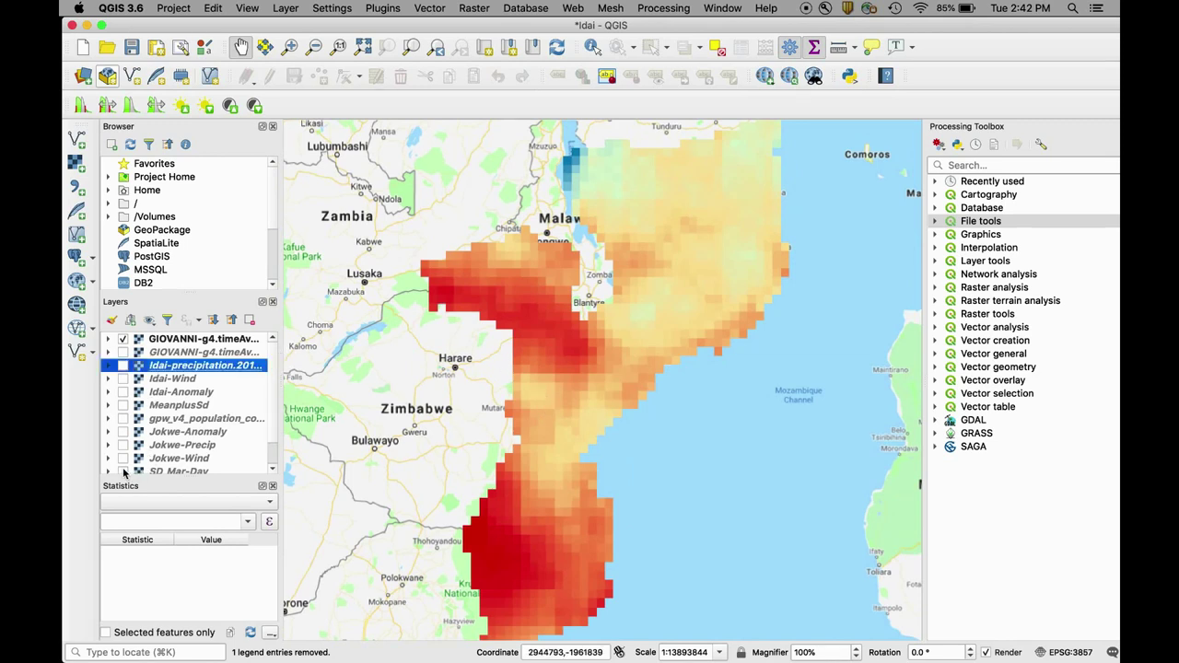
left_click(122, 339)
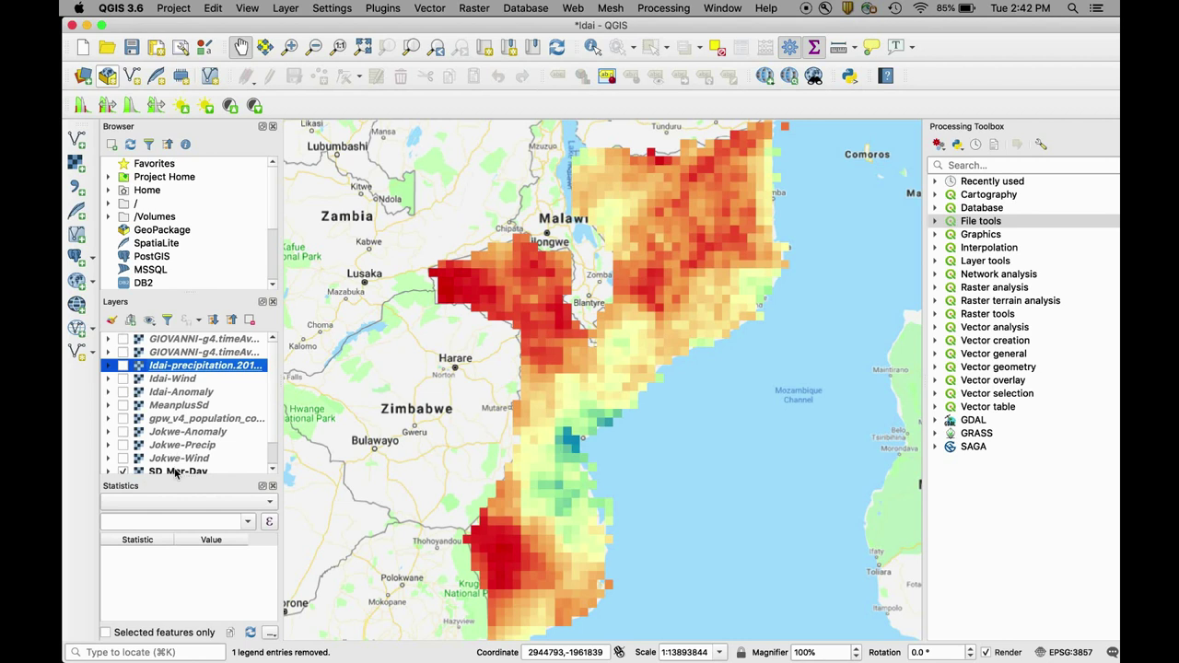
Step: Examine the legend values of the first GIOVANNI layer and the SD_Mar-Day layer, collapsing the SD_Mar-Day legend again
left_click(108, 339)
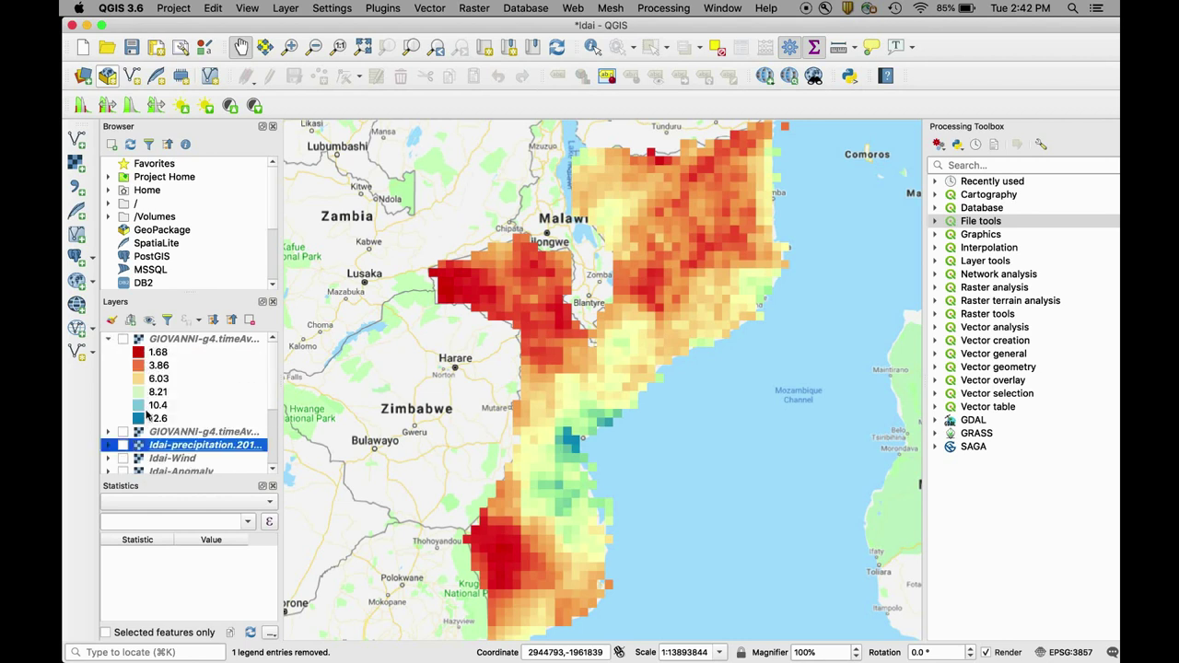
scroll(245, 410, "down", 3)
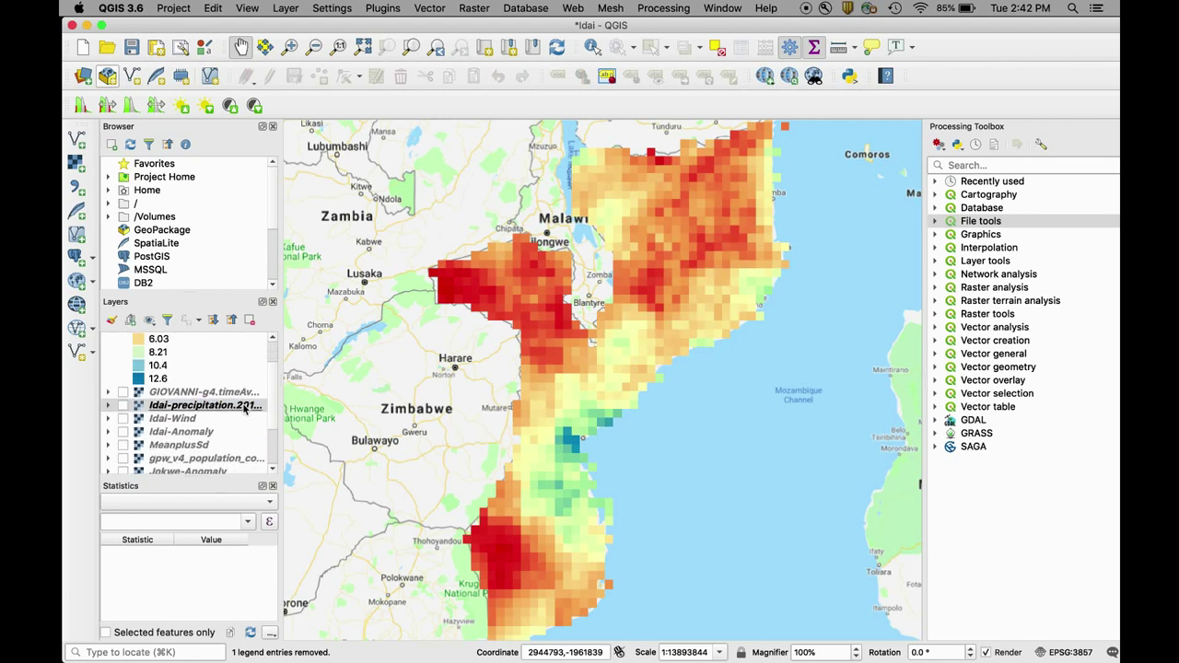
scroll(245, 410, "down", 3)
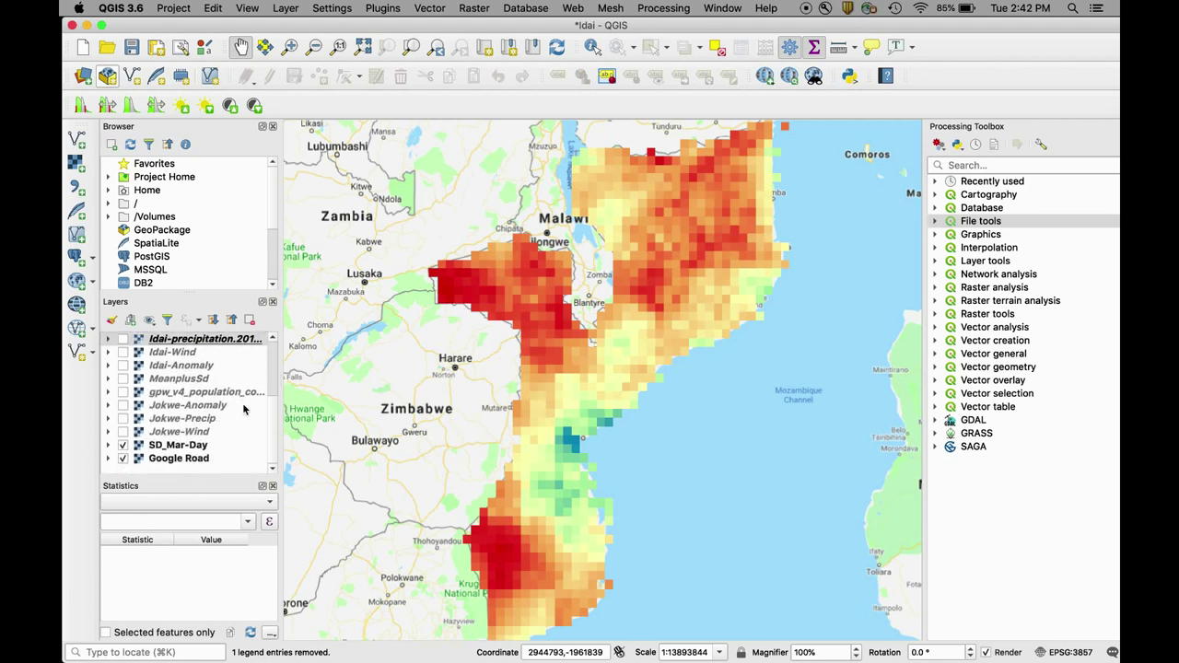
left_click(108, 445)
scroll(212, 425, "down", 3)
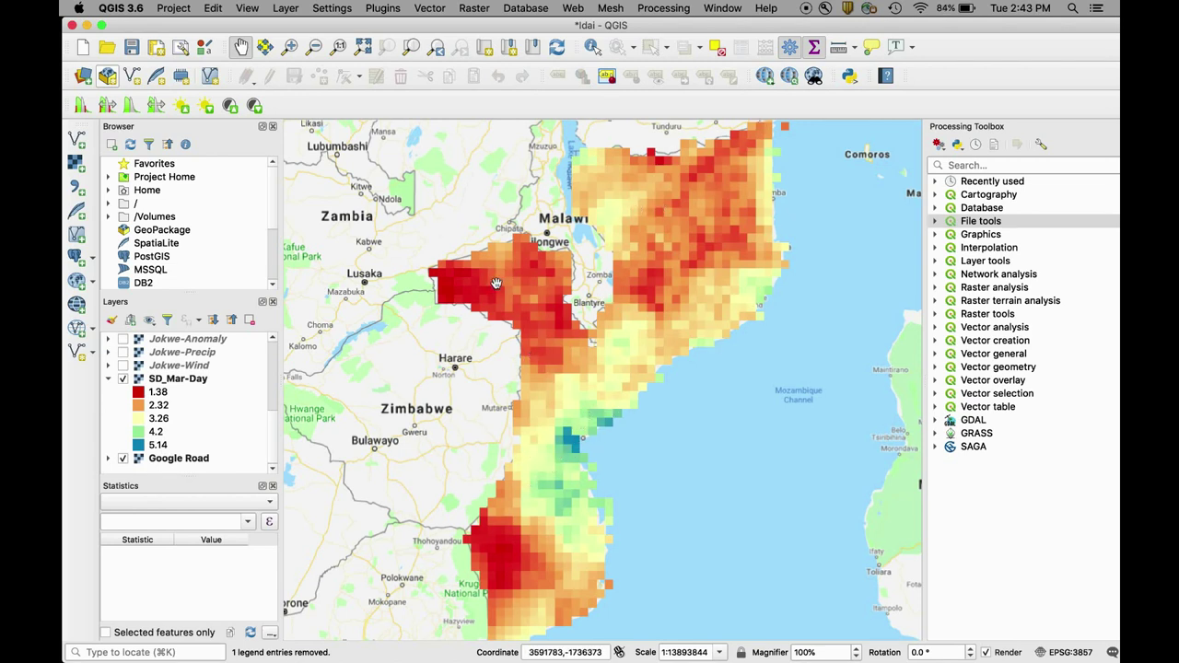
left_click(108, 378)
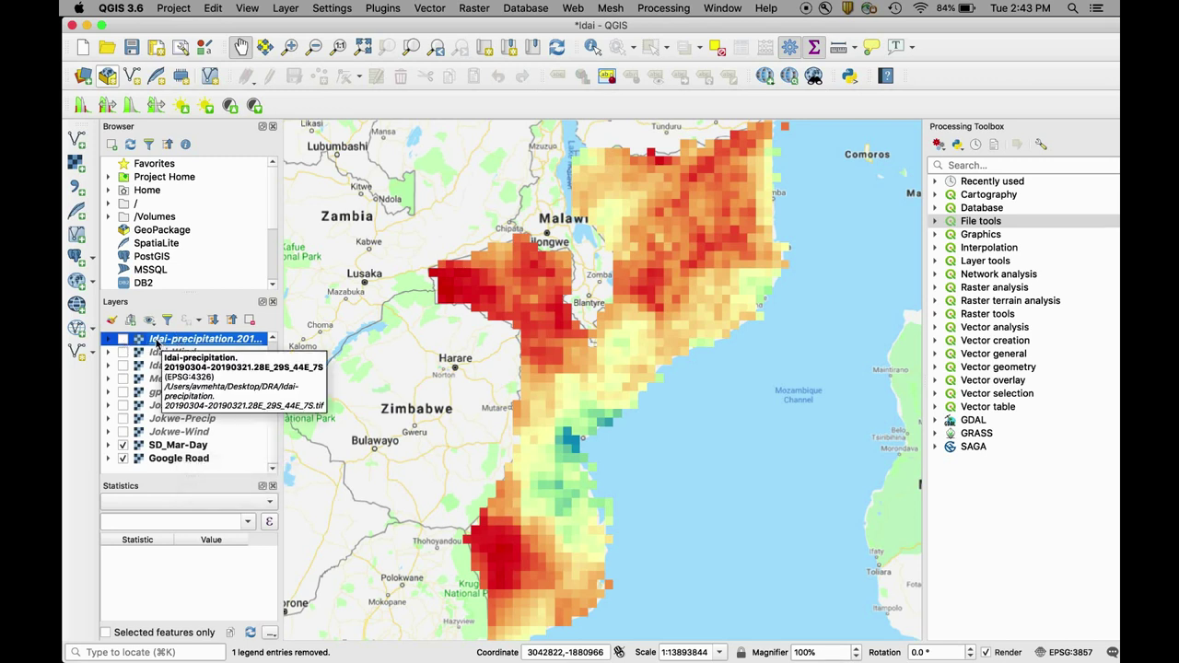
Step: Display the MeanplusSd layer over SD_Mar-Day and compare it with Idai-precipitation, leaving the Idai layer hidden
left_click(85, 410)
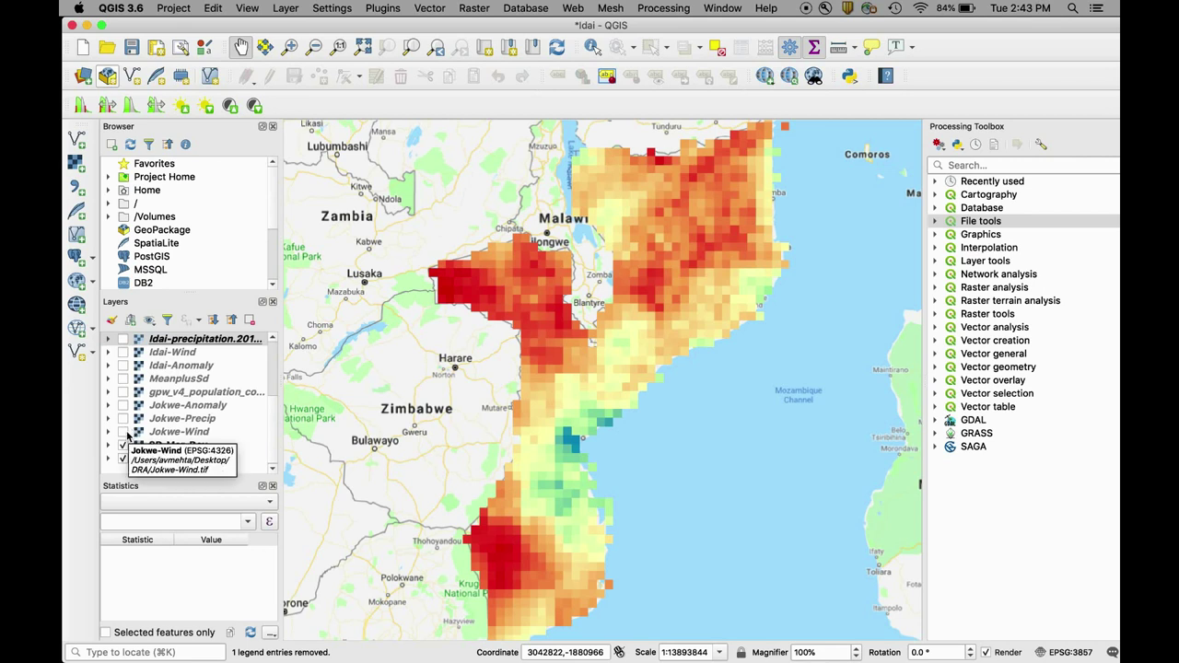
left_click(123, 380)
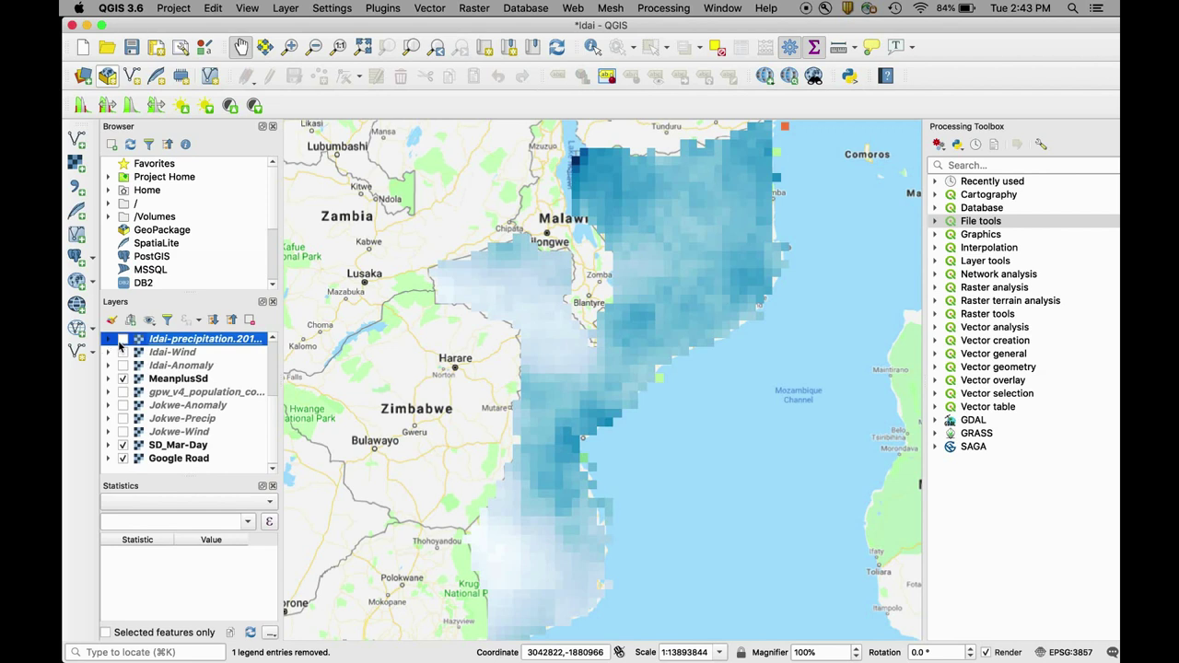
left_click(122, 340)
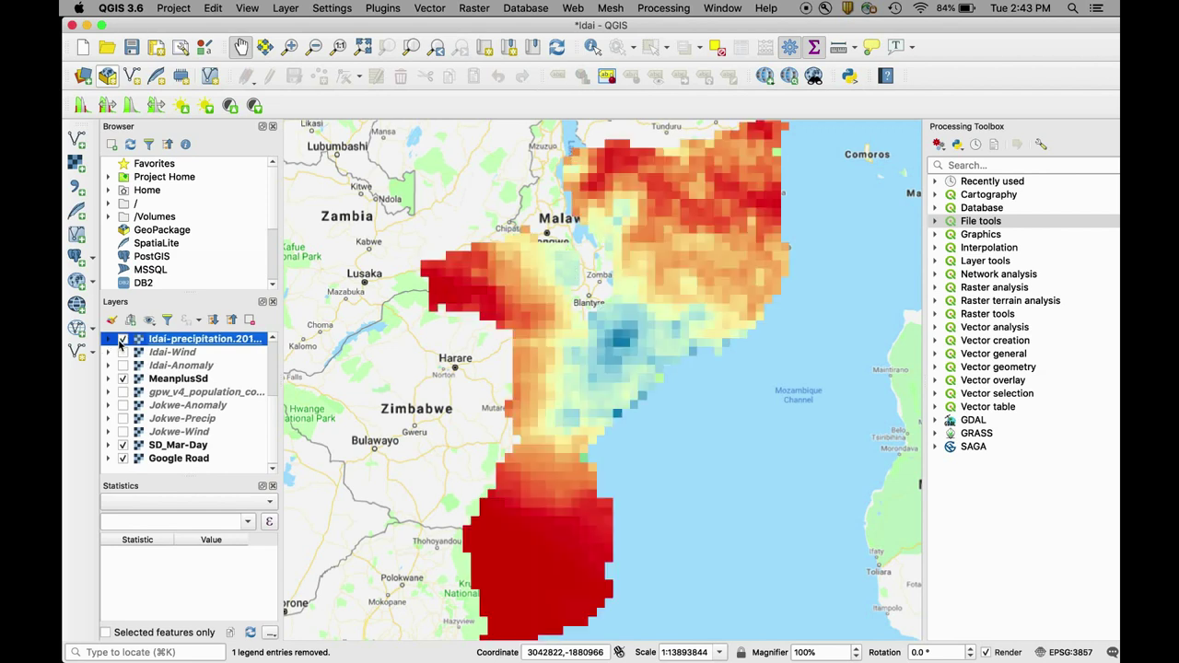
left_click(124, 447)
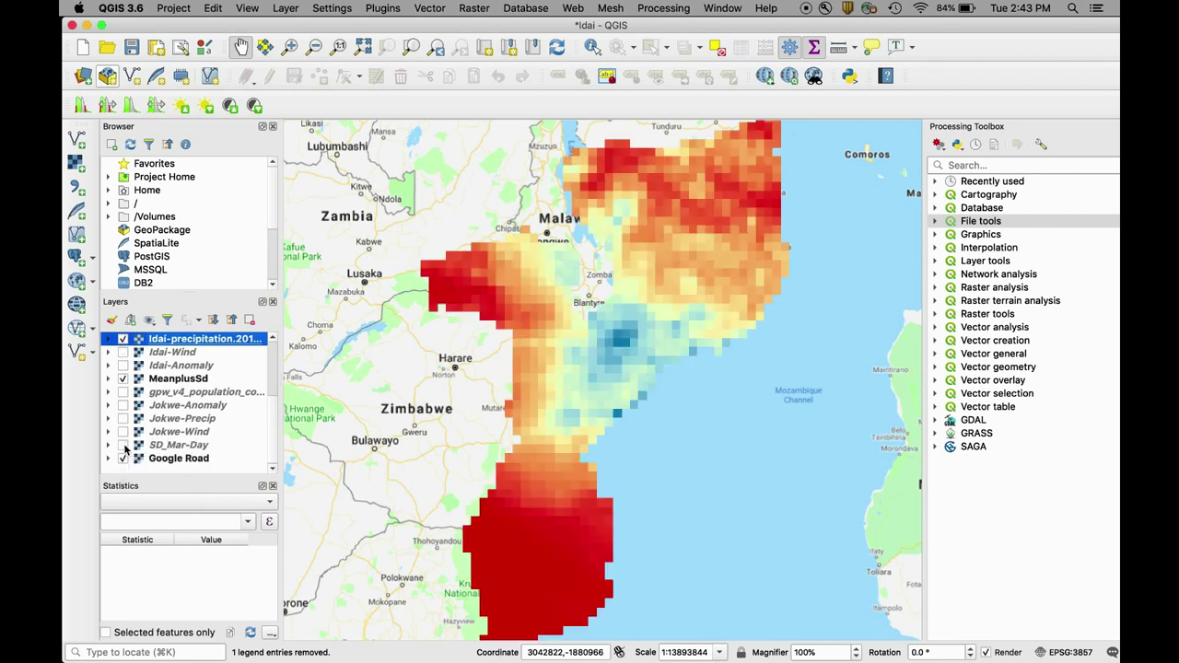
left_click(125, 447)
left_click(123, 339)
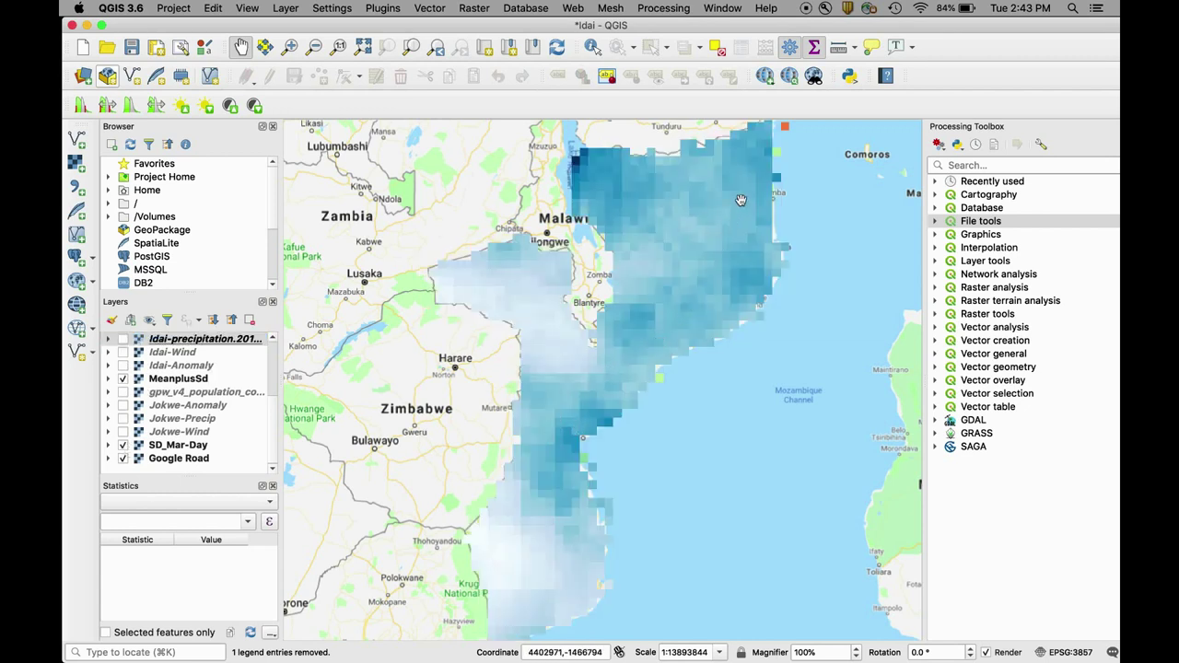
Step: Examine the full legend value range of the MeanplusSd layer and collapse the legend again
left_click(108, 380)
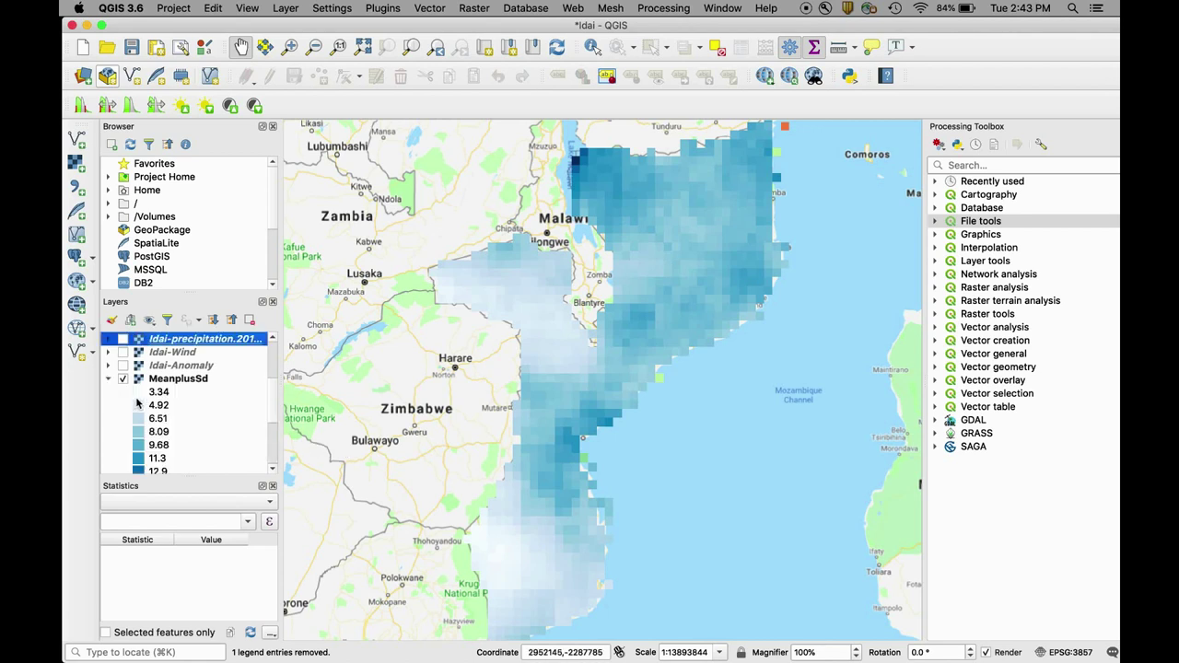
scroll(169, 433, "down", 3)
scroll(168, 433, "up", 1)
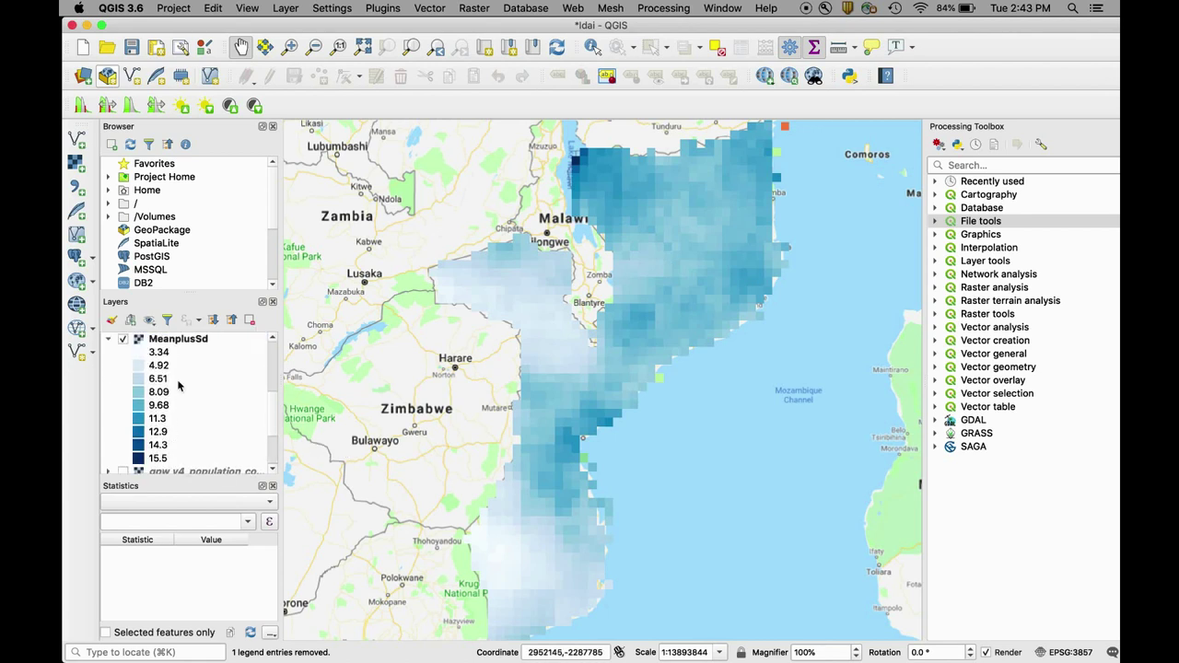
scroll(181, 390, "down", 2)
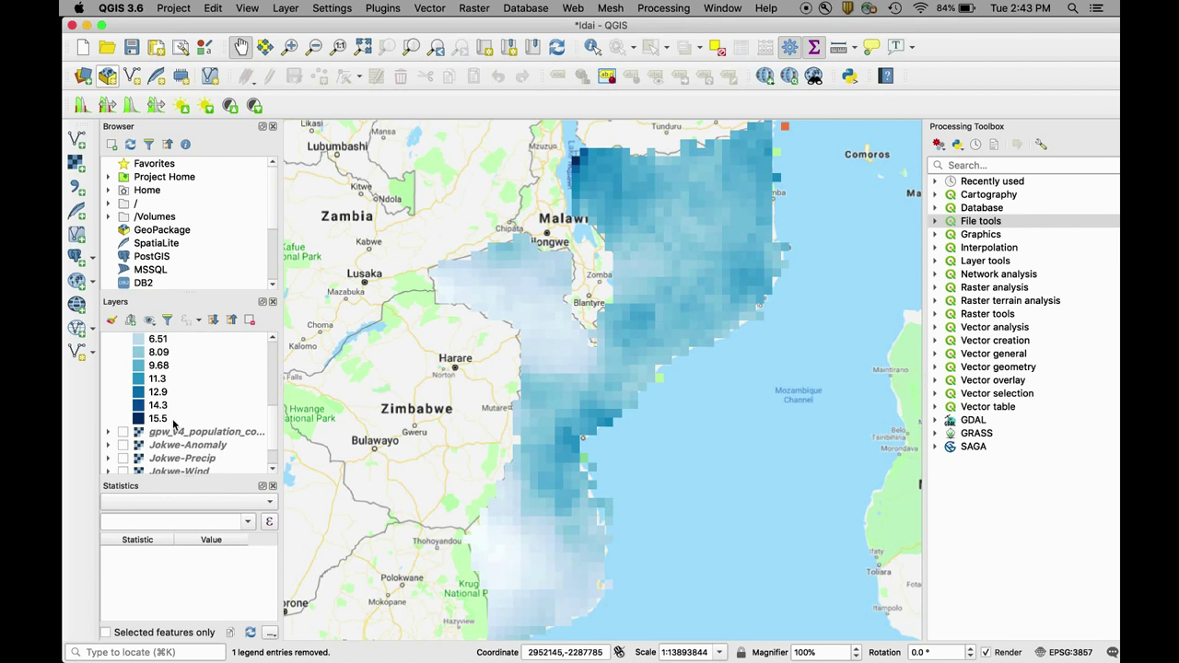
scroll(172, 422, "up", 1)
scroll(172, 418, "up", 2)
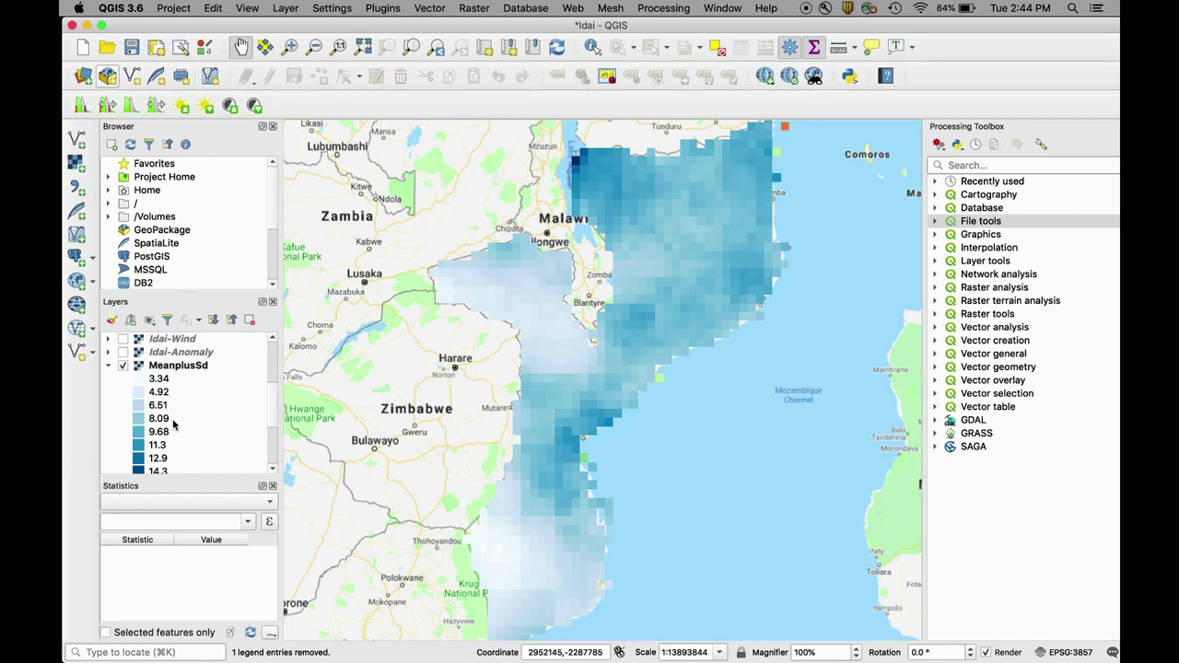
left_click(109, 365)
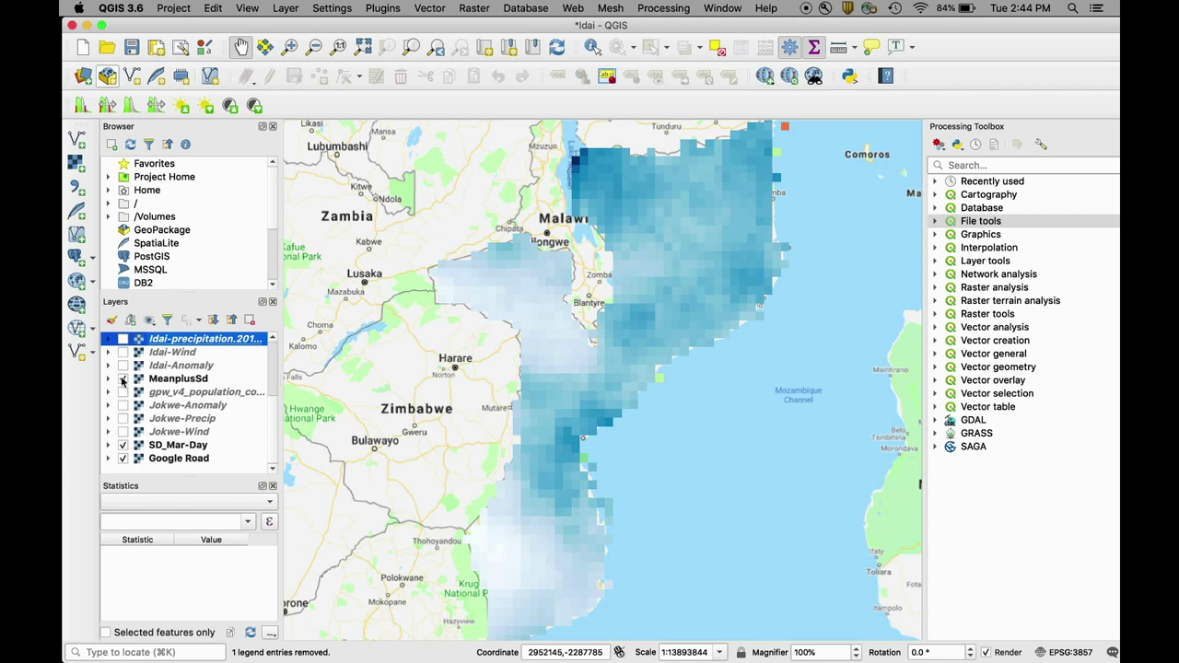
Step: Display the Idai-precipitation layer over the MeanplusSd layer on the Mozambique map
left_click(122, 378)
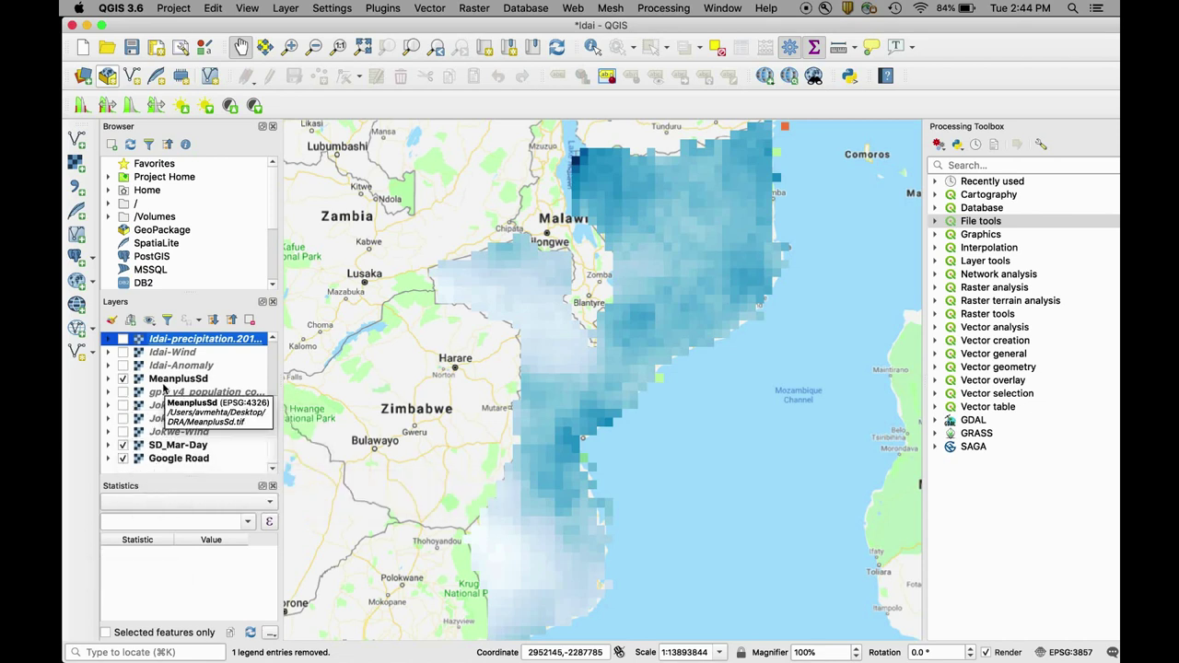
scroll(152, 378, "up", 3)
left_click(123, 393)
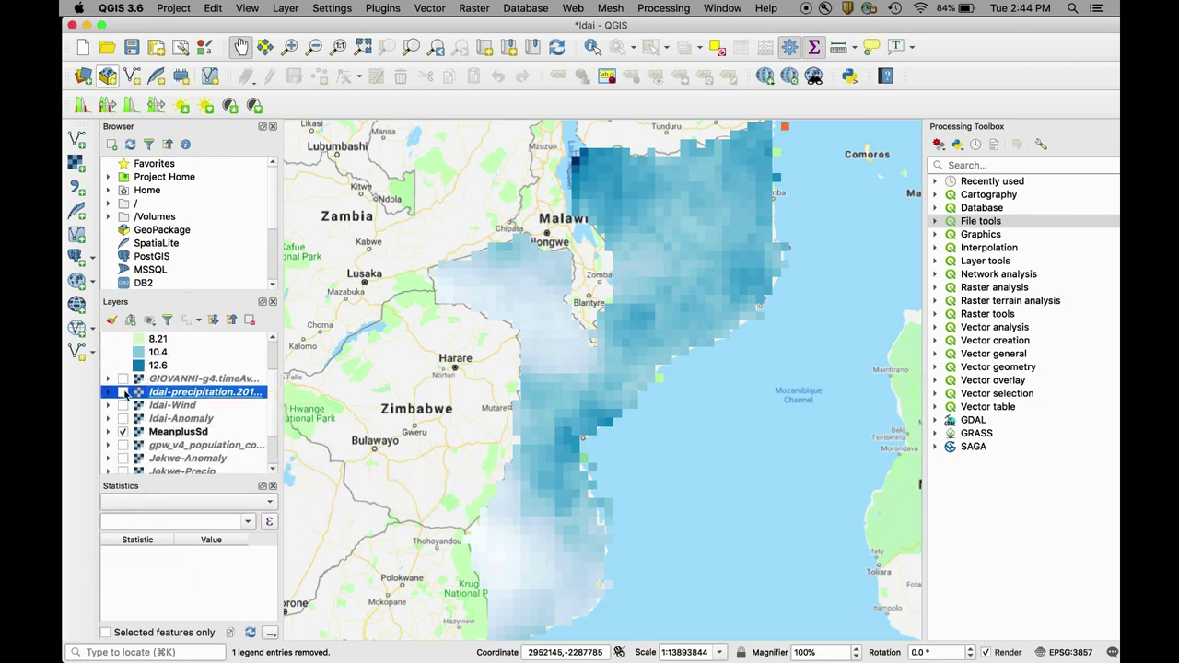
left_click(504, 349)
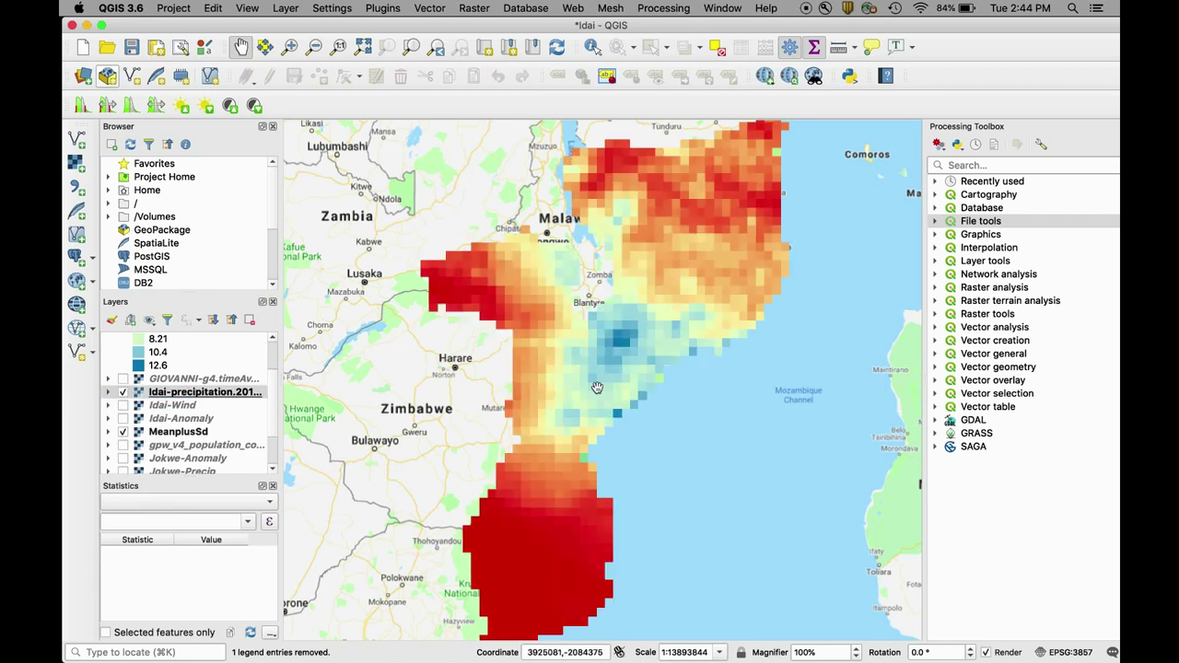
Step: Expand the Idai-precipitation legend and examine its value range against the colours over central Mozambique
left_click(110, 393)
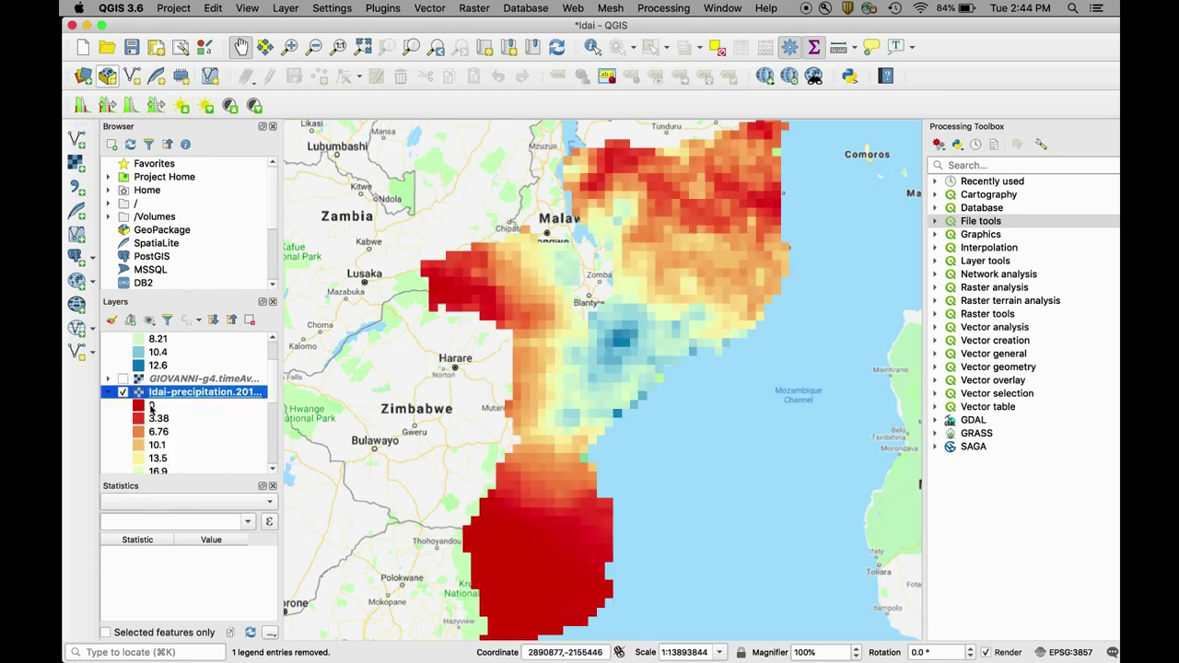
scroll(182, 442, "down", 3)
scroll(182, 441, "down", 2)
scroll(181, 441, "up", 2)
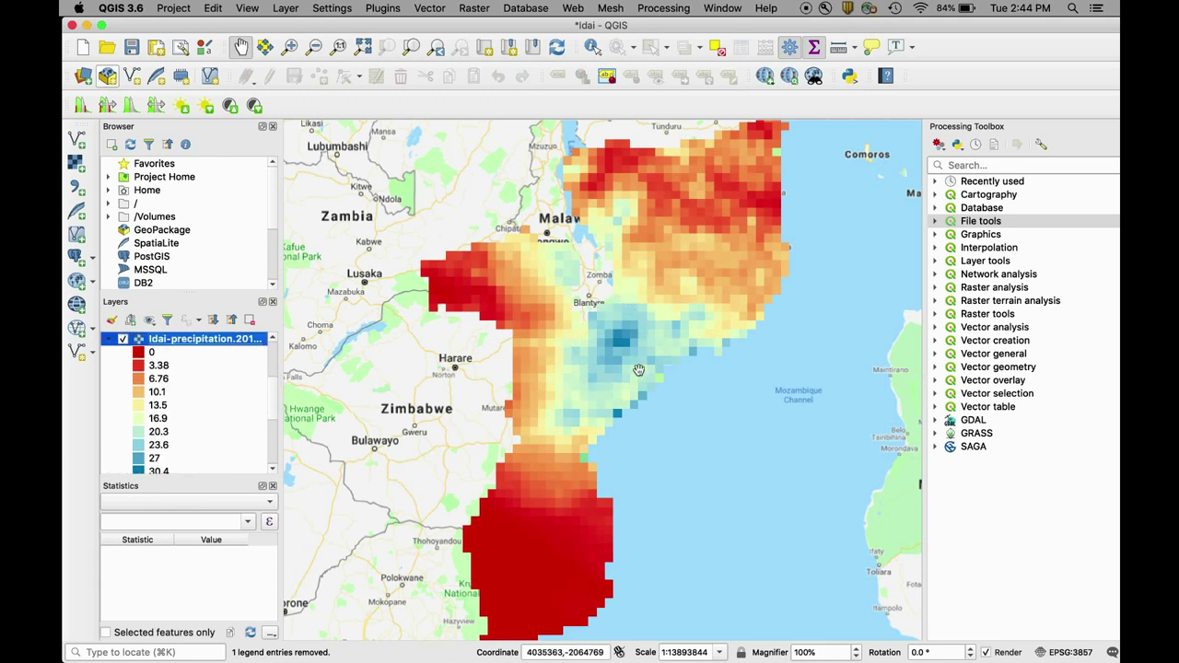
left_click(580, 381)
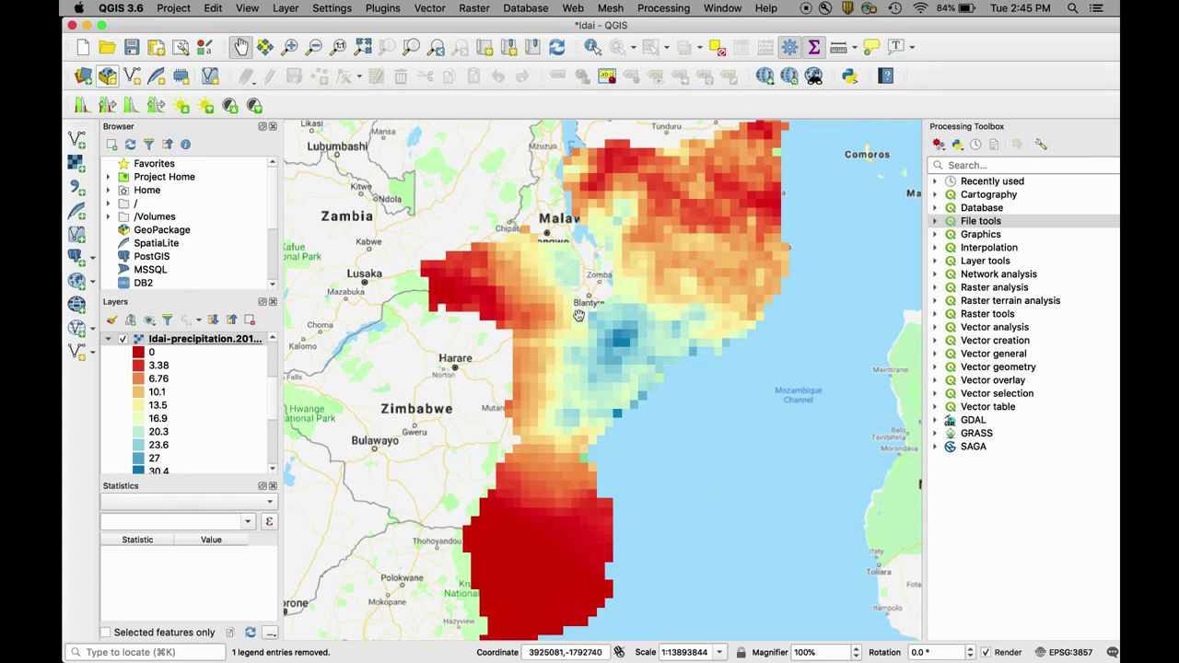
Step: Collapse the Idai-precipitation legend and review the available raster bands in the Raster Calculator, cancelling it without a calculation
left_click(109, 340)
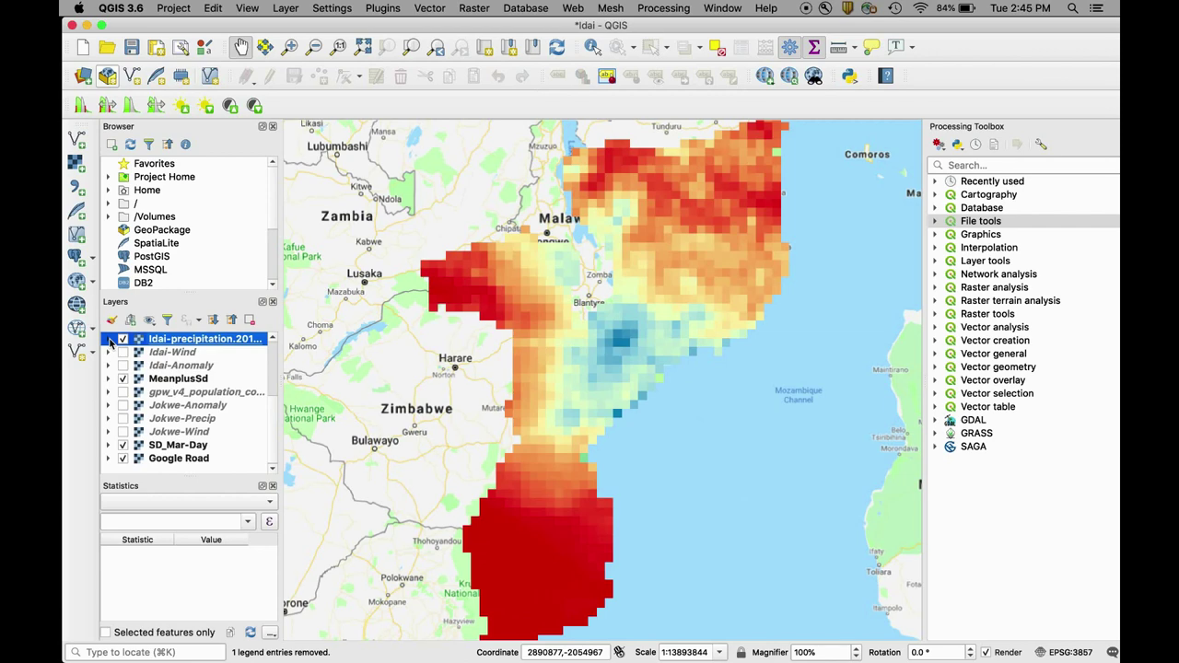
left_click(479, 9)
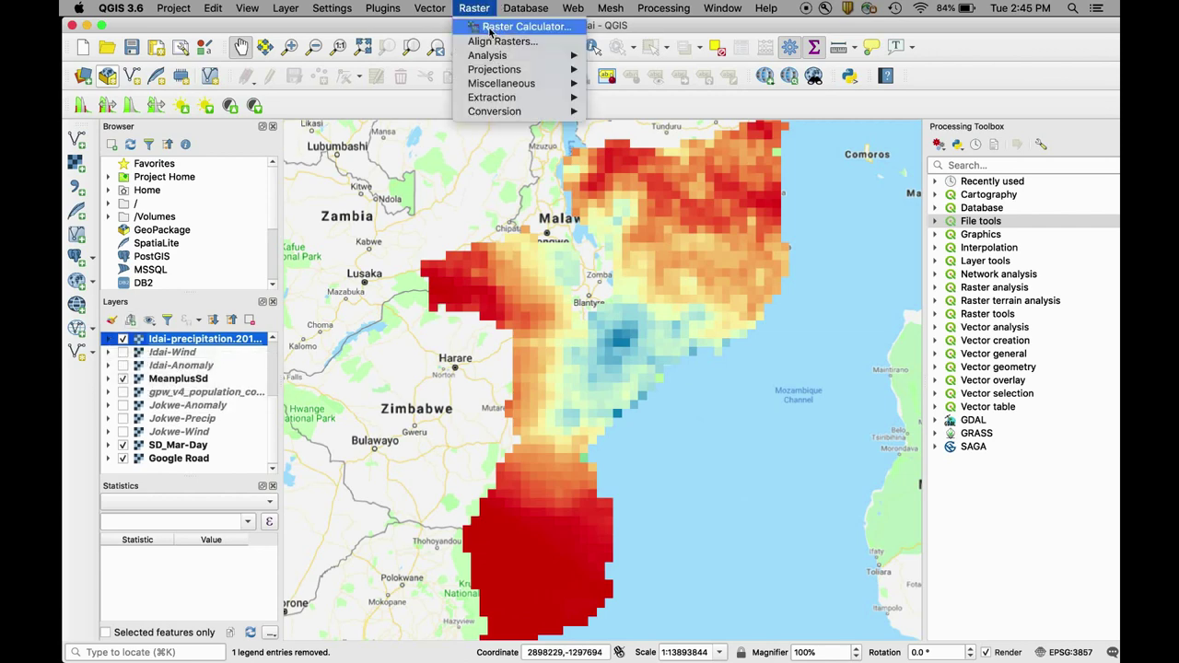
left_click(489, 27)
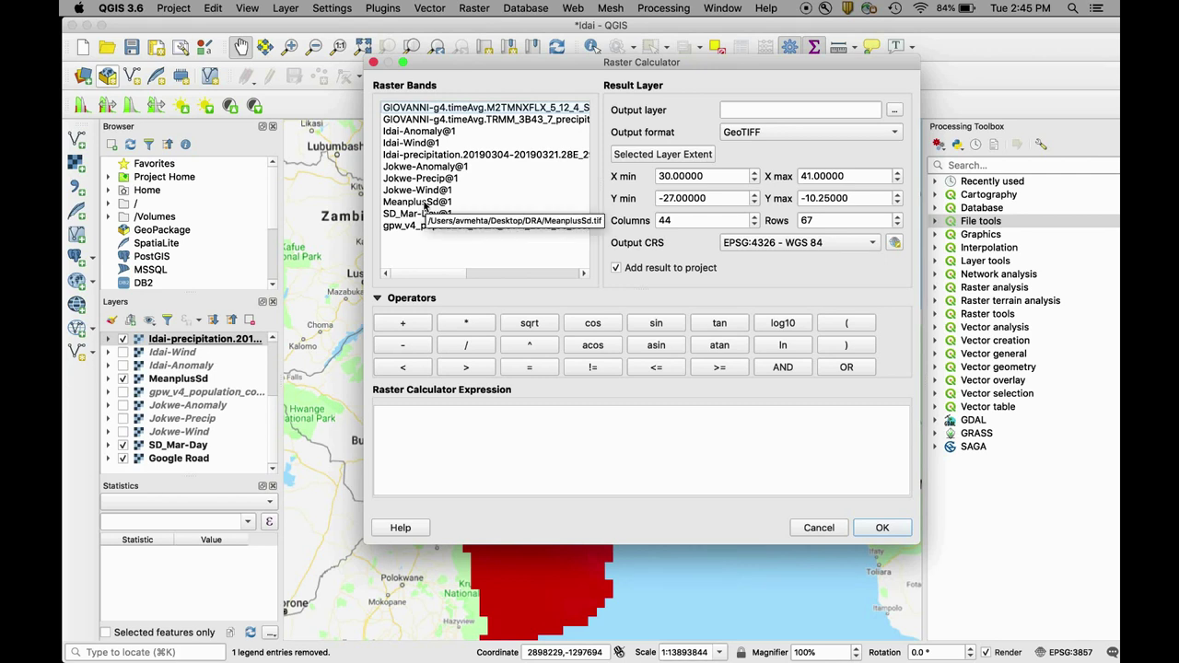
left_click(812, 527)
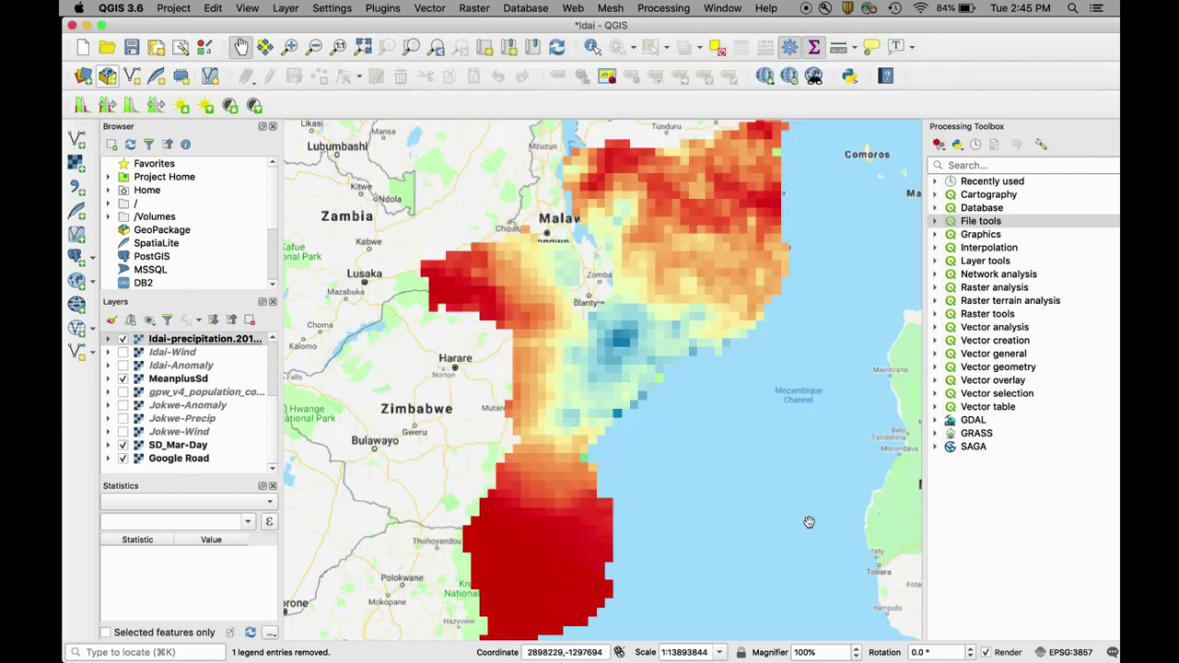
Step: Show the Idai-Anomaly layer in place of Idai-precipitation, review its full colour legend and collapse it again
left_click(124, 365)
left_click(122, 339)
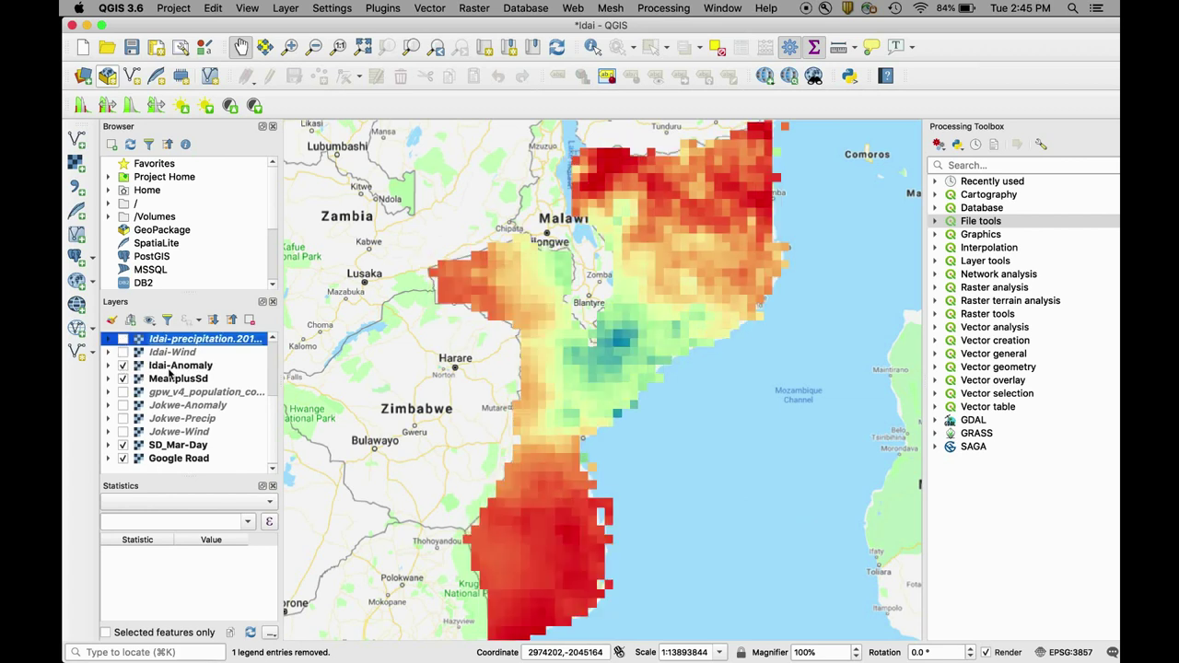
left_click(109, 366)
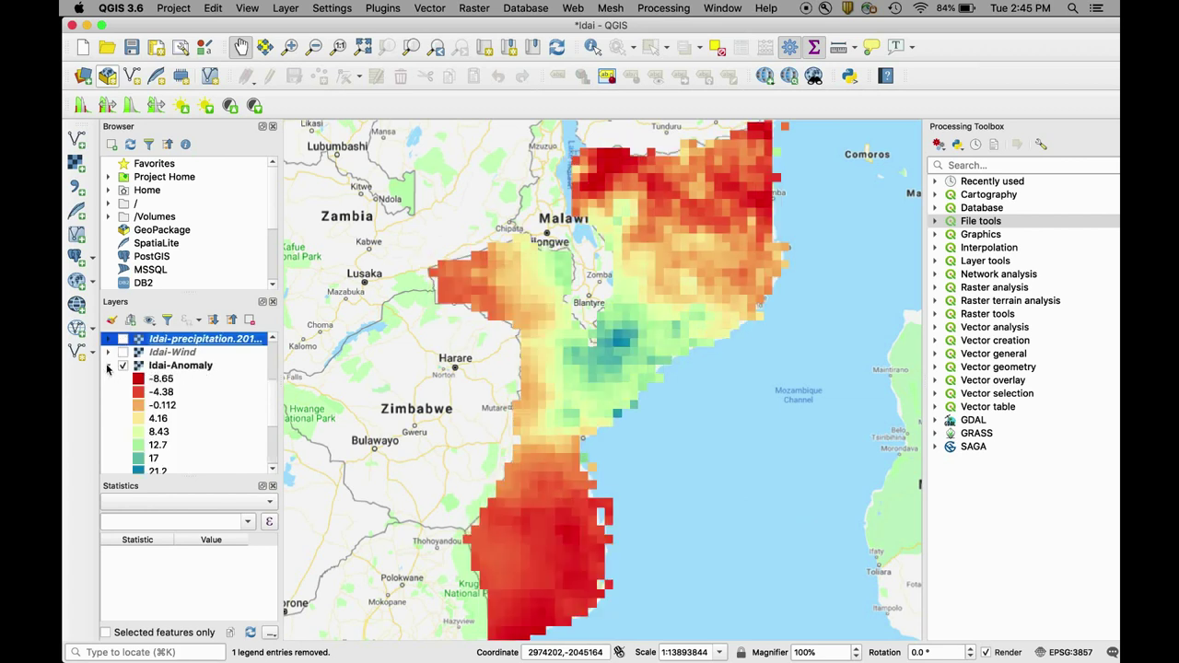
scroll(156, 461, "down", 1)
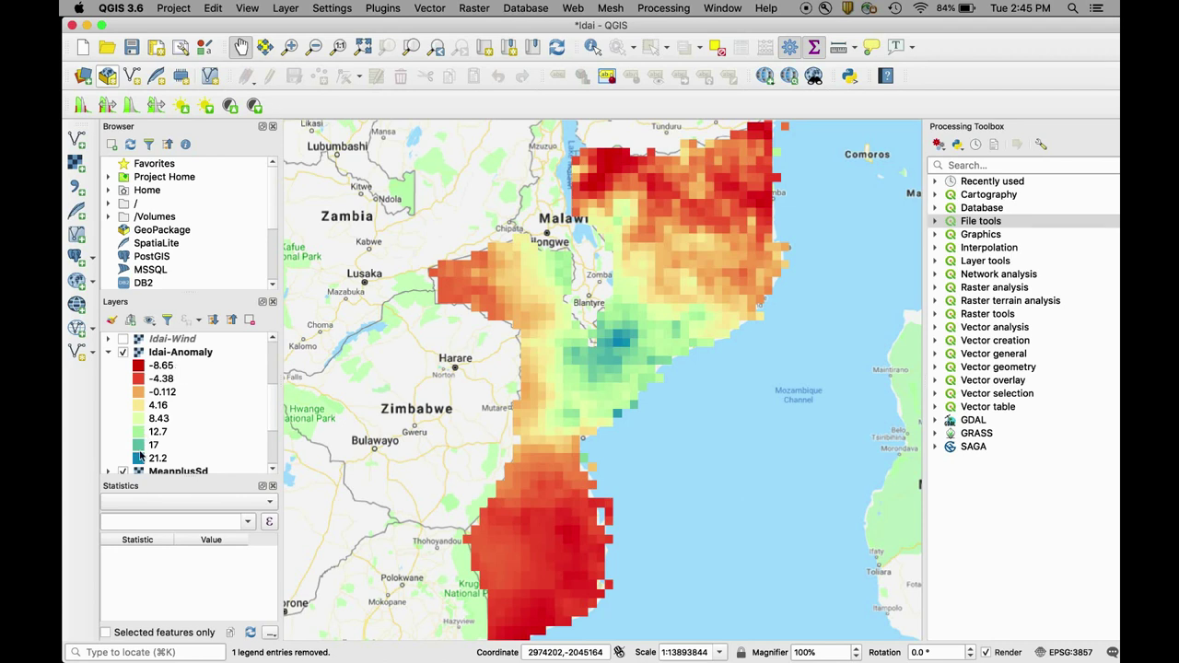
scroll(142, 458, "down", 2)
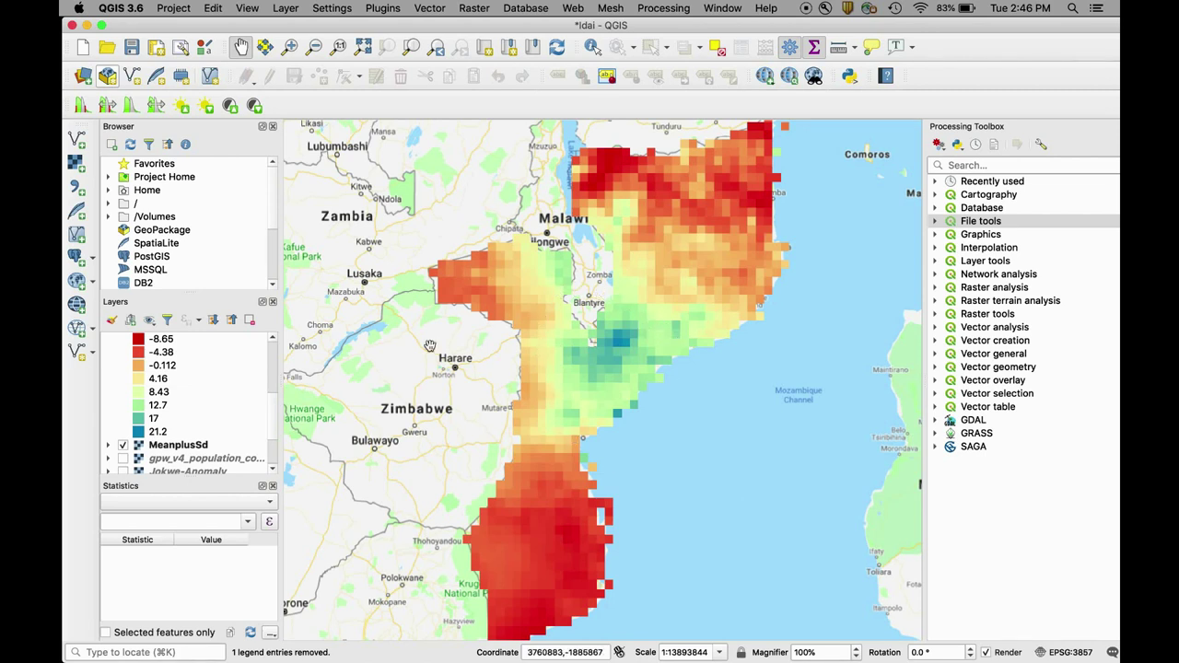
scroll(173, 361, "up", 2)
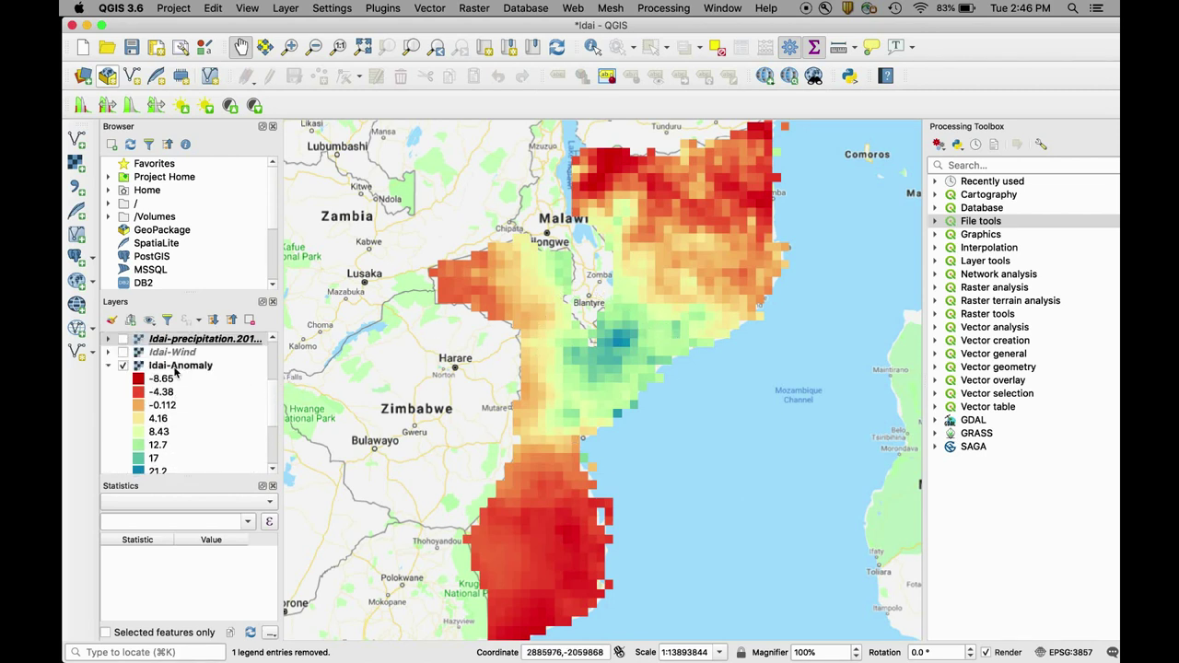
left_click(110, 366)
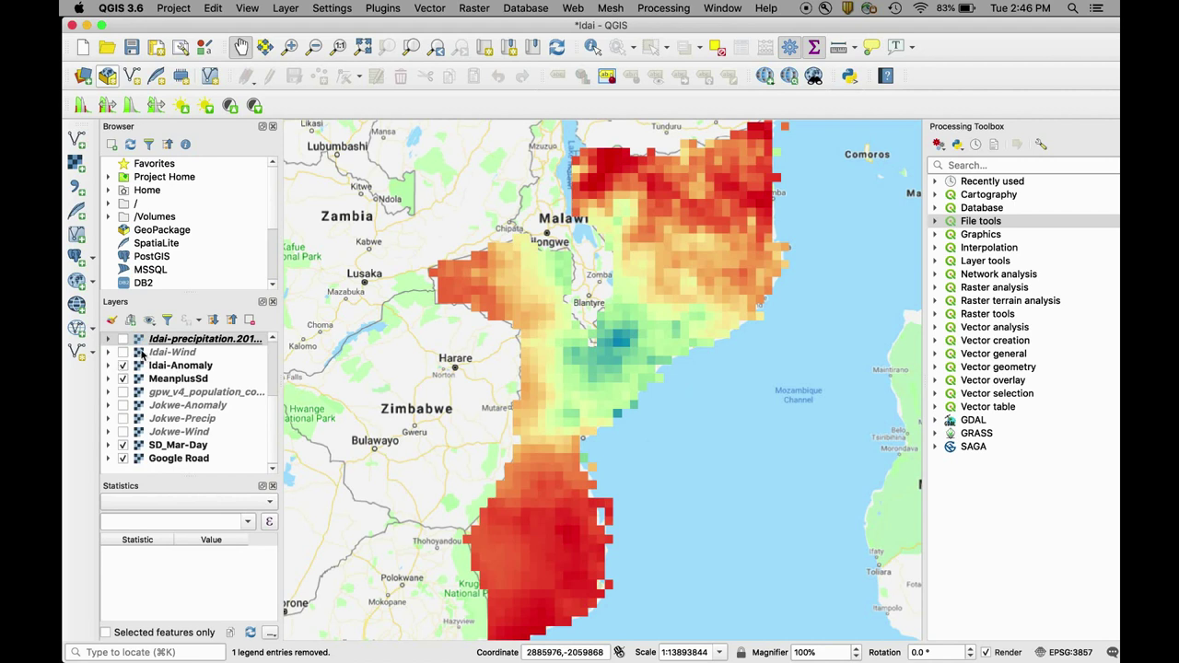
Step: Display the Idai-Wind layer with its legend, compare it with Idai-Anomaly by toggling its visibility, and leave it hidden
left_click(125, 353)
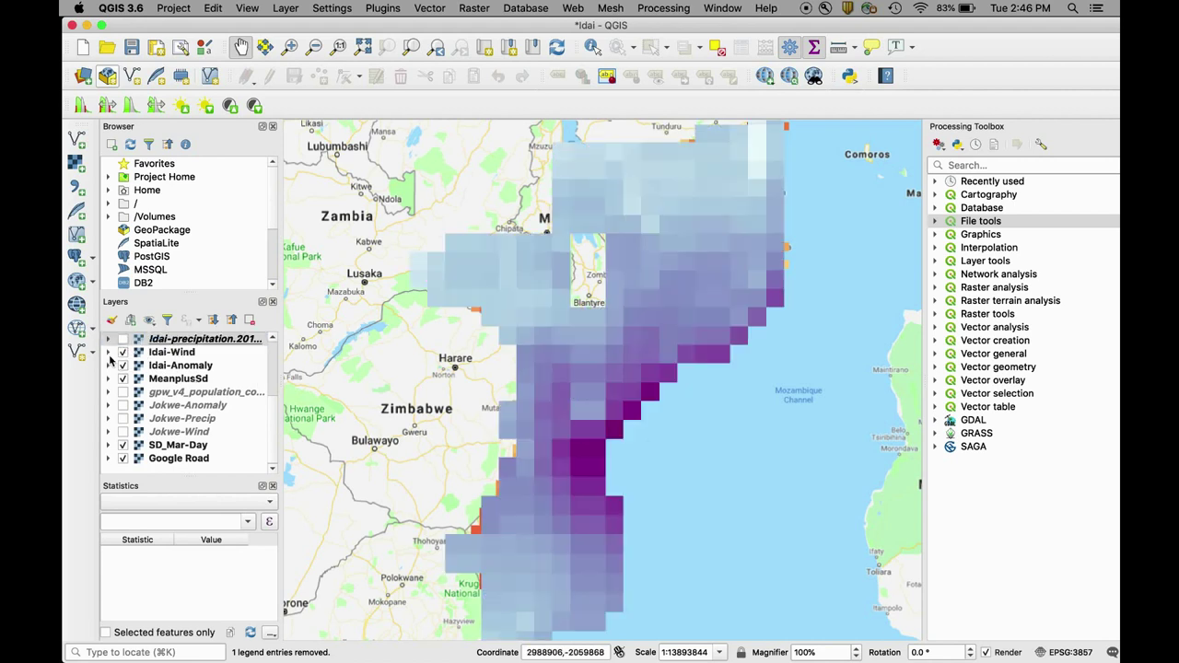
left_click(109, 353)
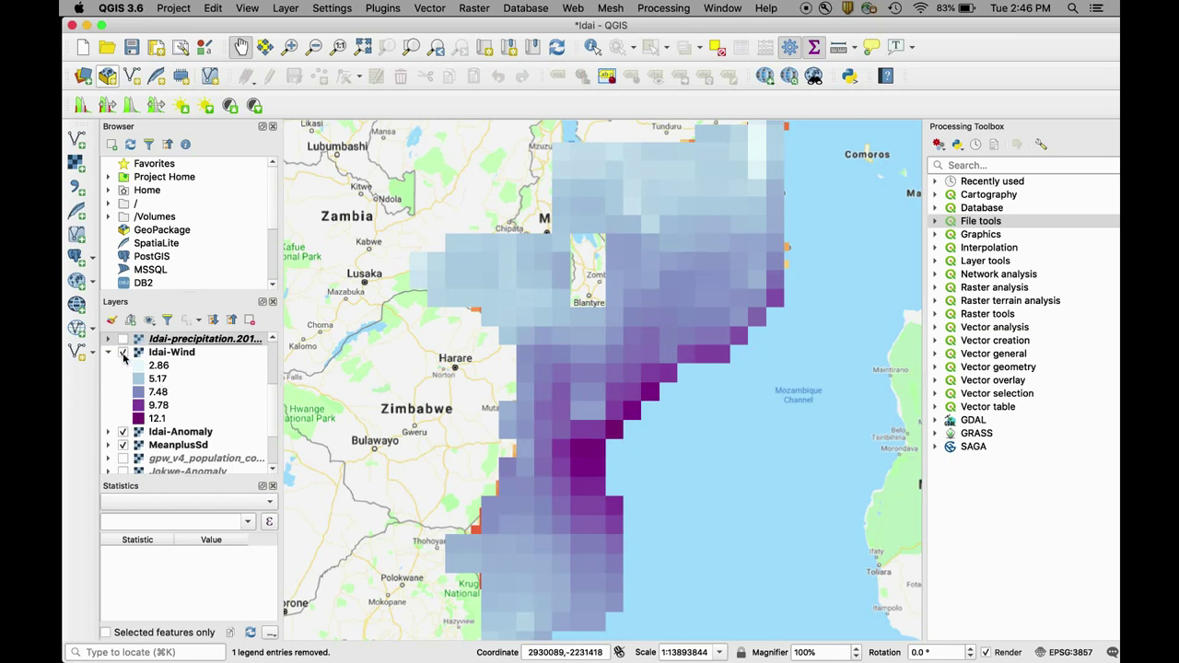
left_click(123, 356)
left_click(124, 353)
left_click(123, 353)
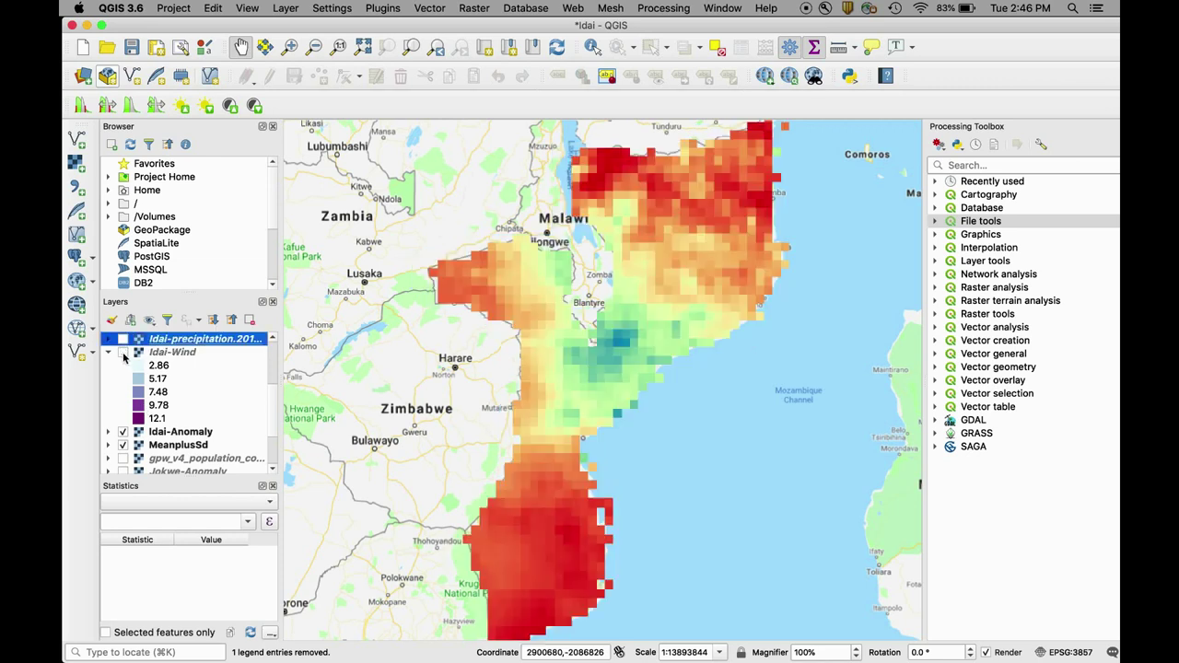
Step: Hide the Idai-Anomaly and MeanplusSd layers and collapse the Idai-Wind legend
left_click(121, 433)
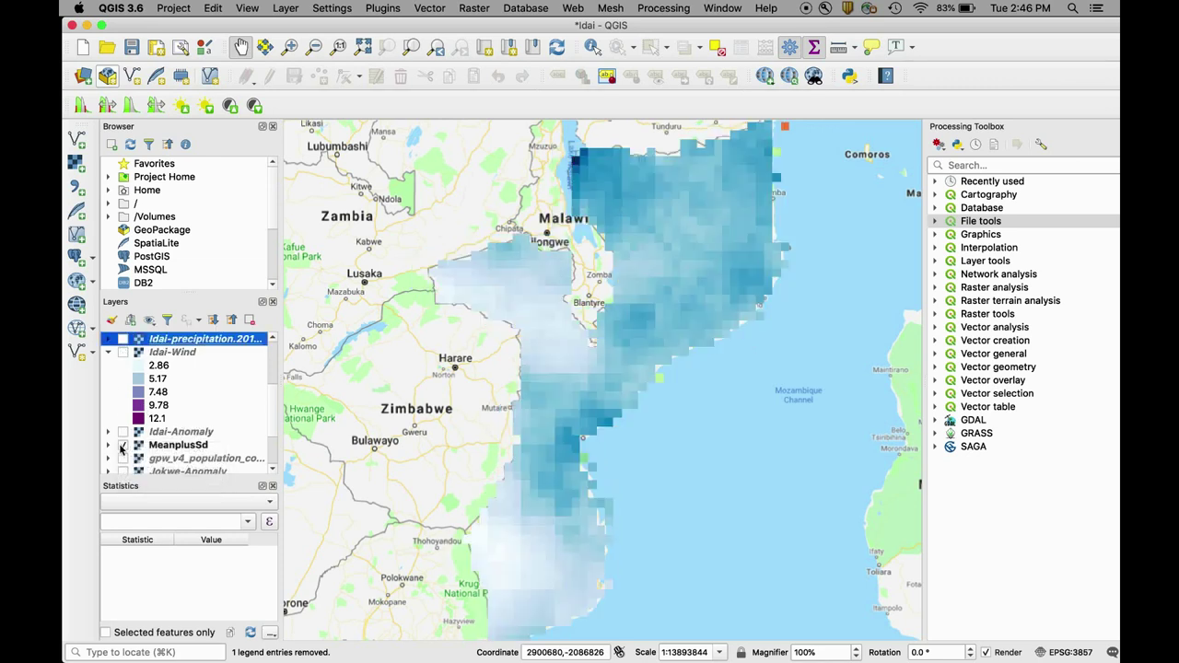
left_click(121, 445)
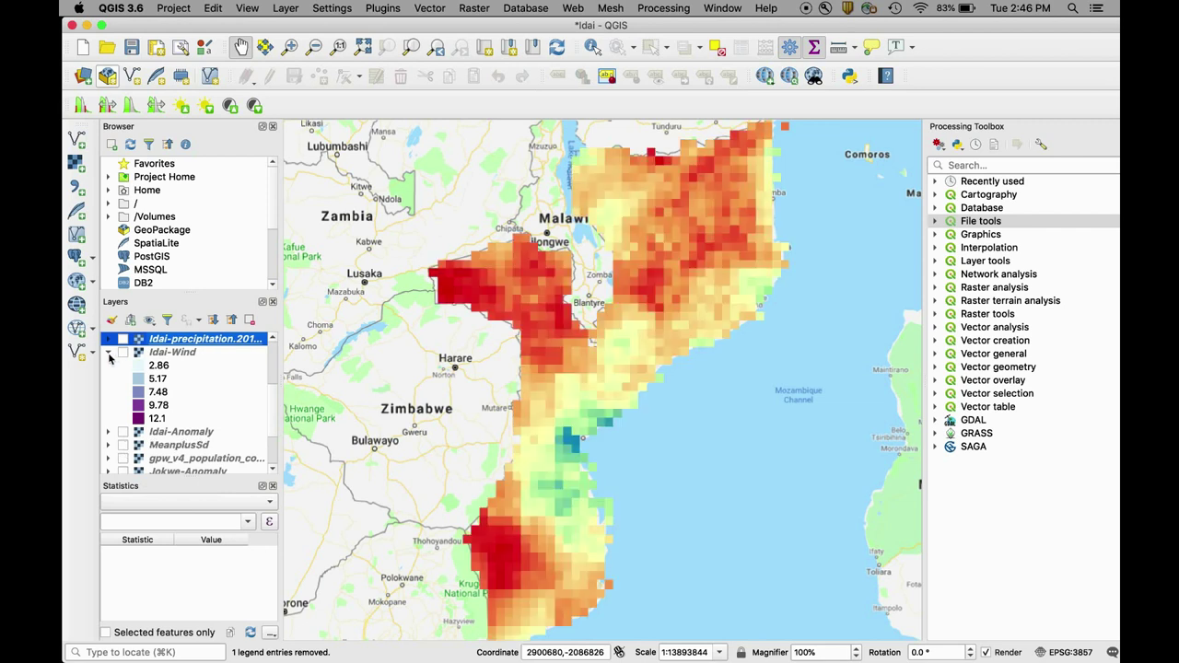
left_click(110, 353)
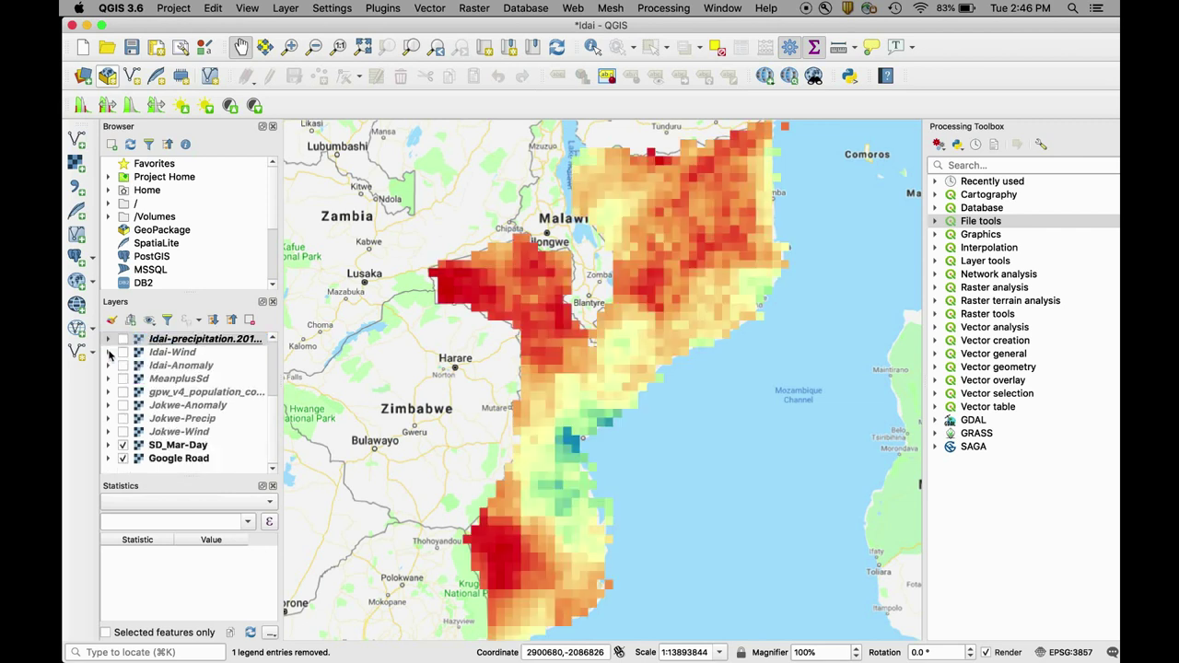
Step: Show the Jokwe-Anomaly layer, review its full colour legend and collapse it again
left_click(123, 406)
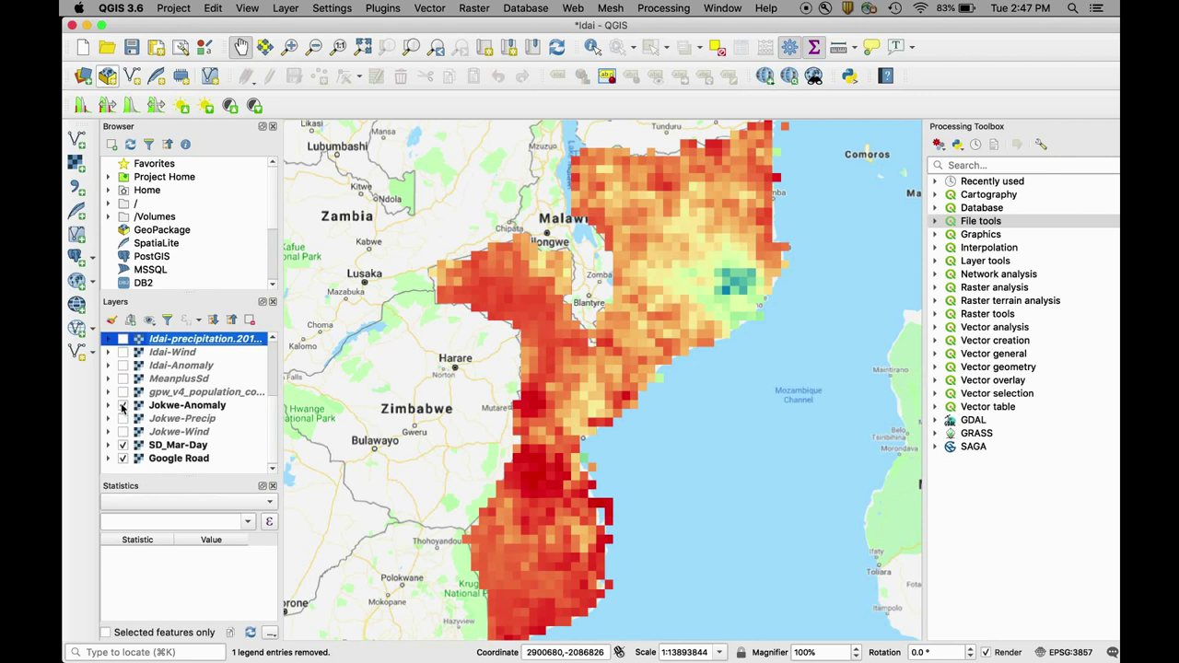
left_click(109, 405)
scroll(181, 451, "down", 2)
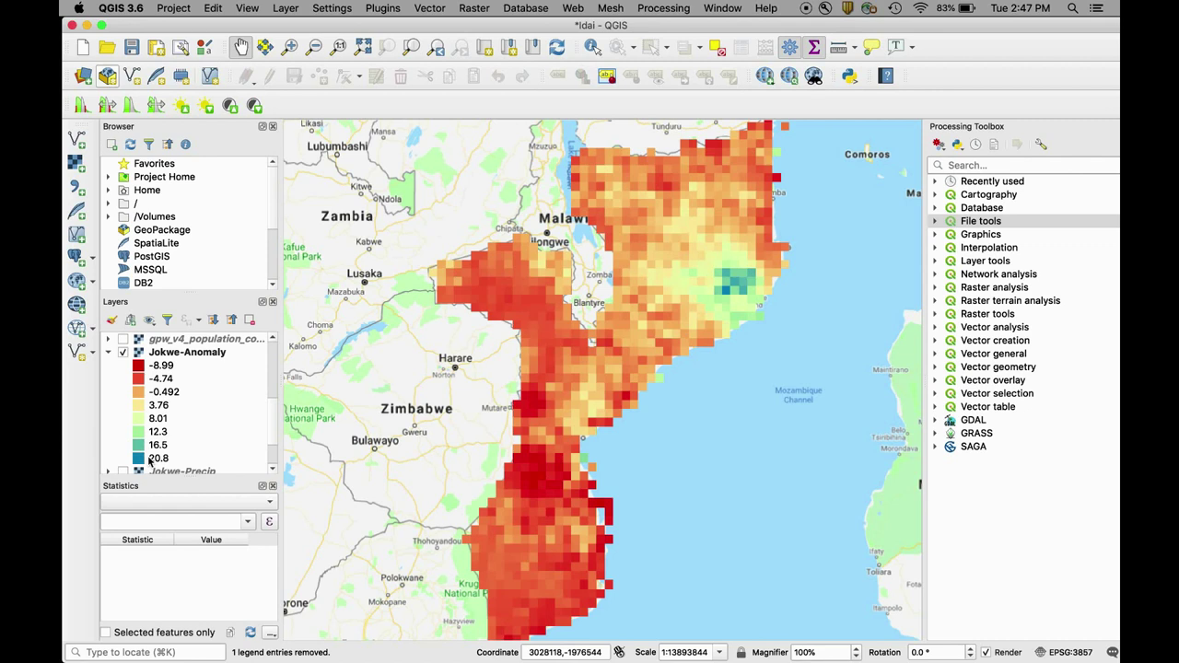
scroll(168, 409, "up", 3)
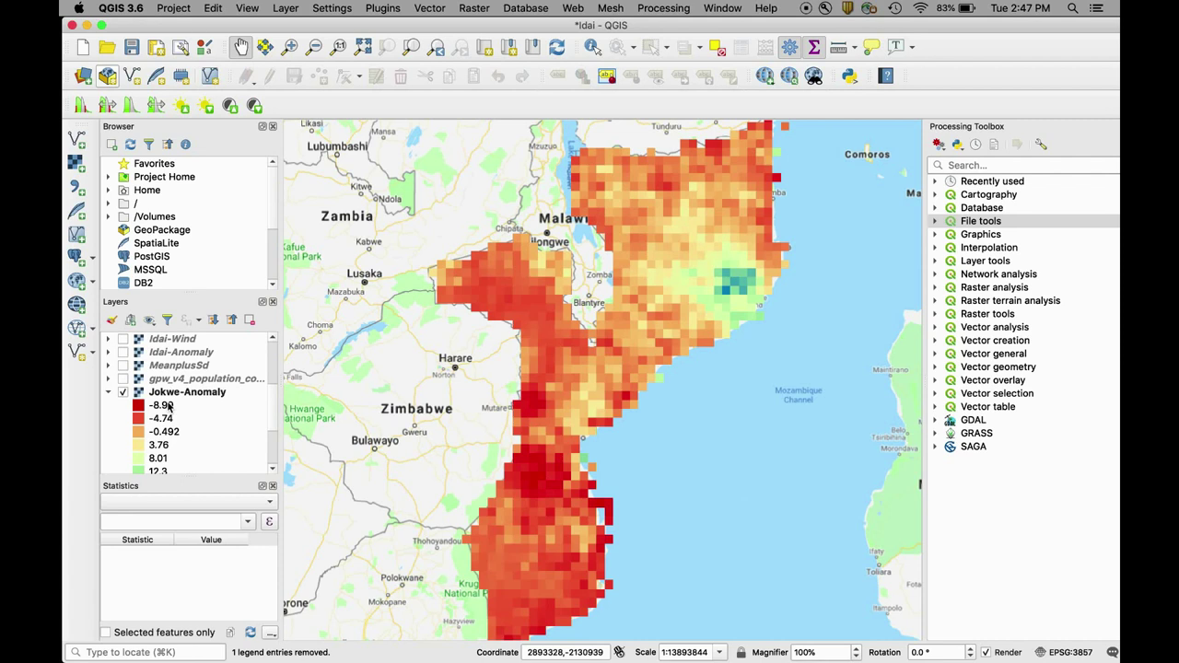
left_click(111, 393)
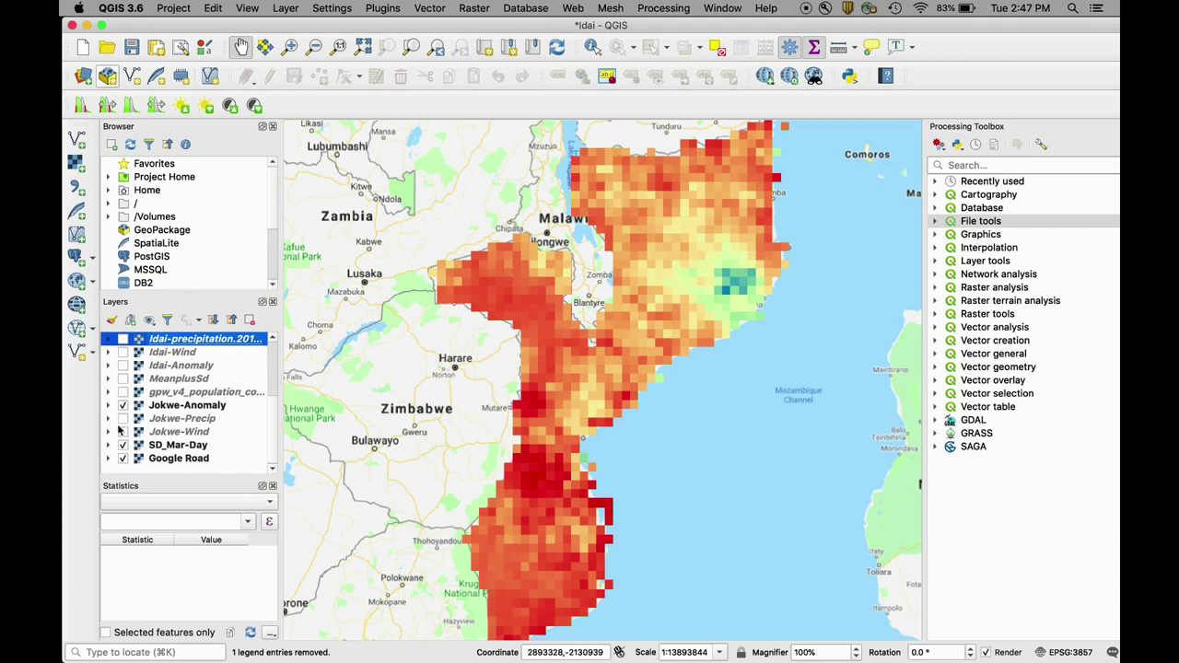
Step: Show the Jokwe-Wind layer and compare it with Jokwe-Anomaly by toggling the anomaly layer's visibility, leaving both on
left_click(122, 432)
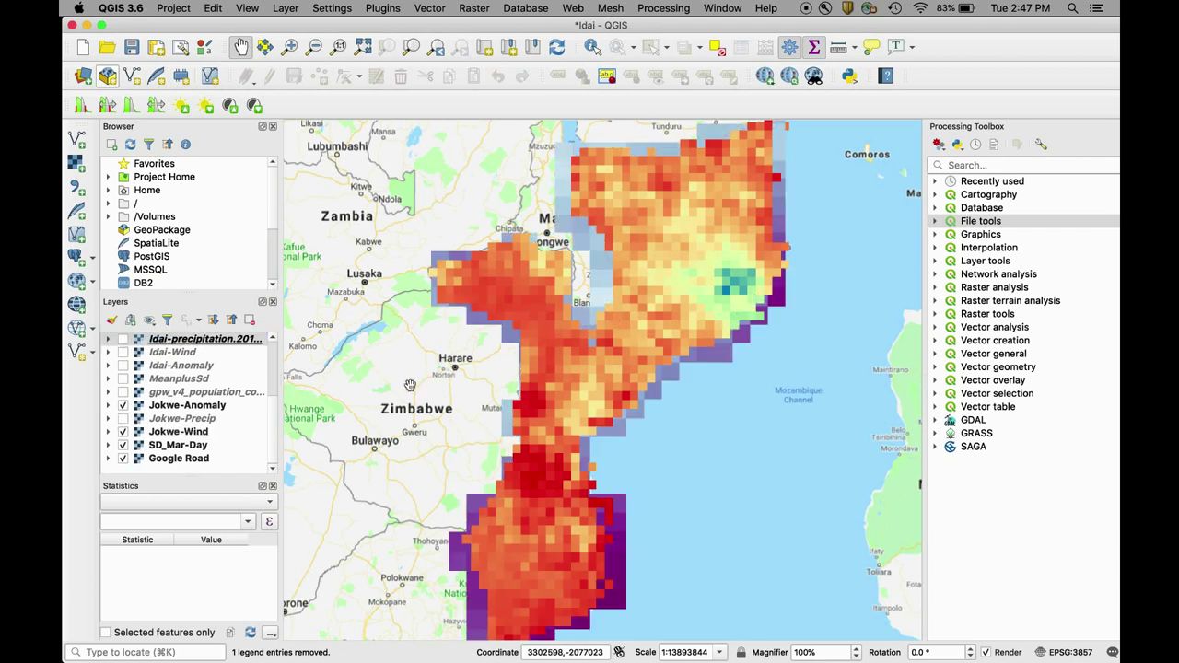
left_click(123, 406)
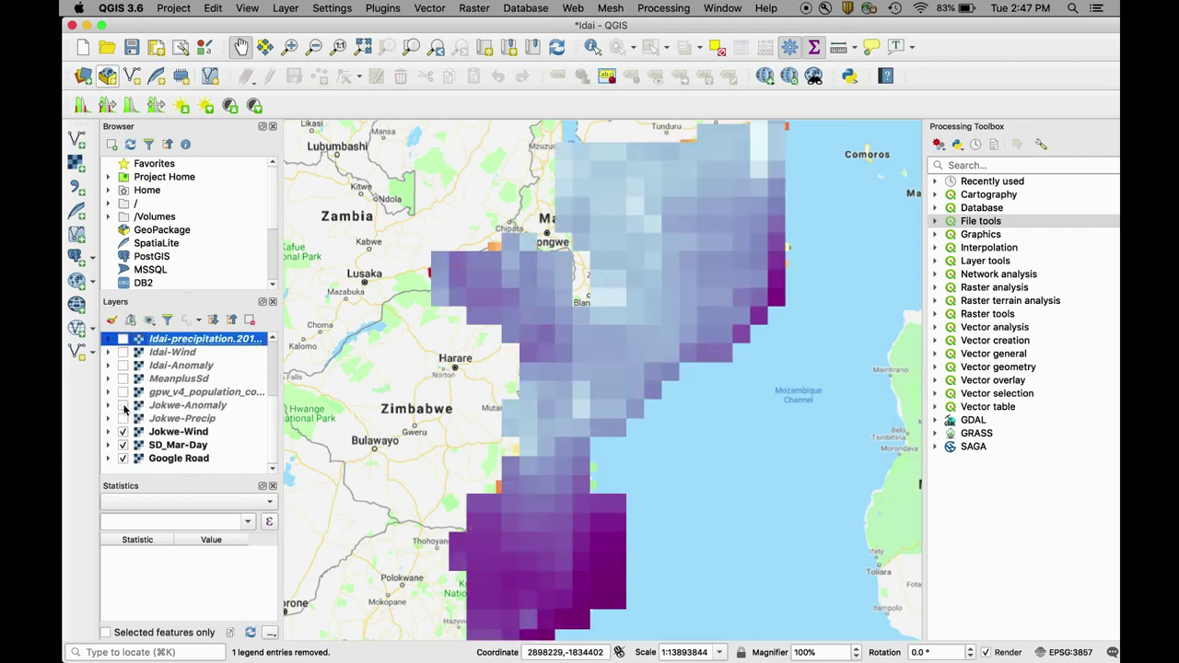
left_click(122, 405)
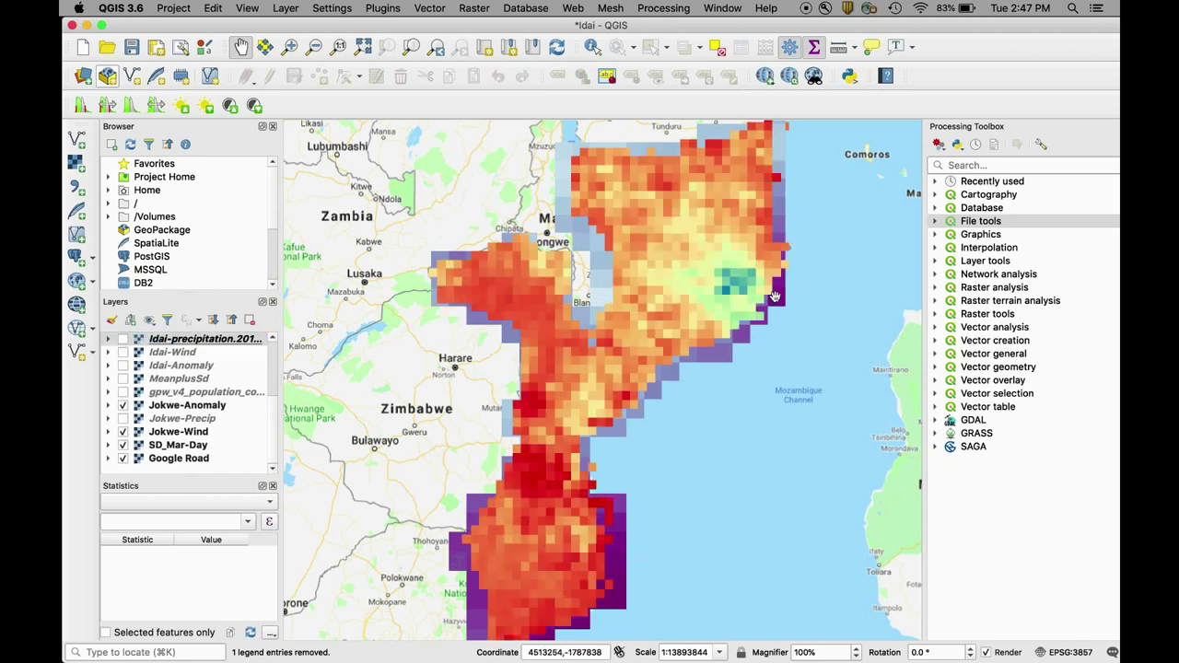
left_click(123, 406)
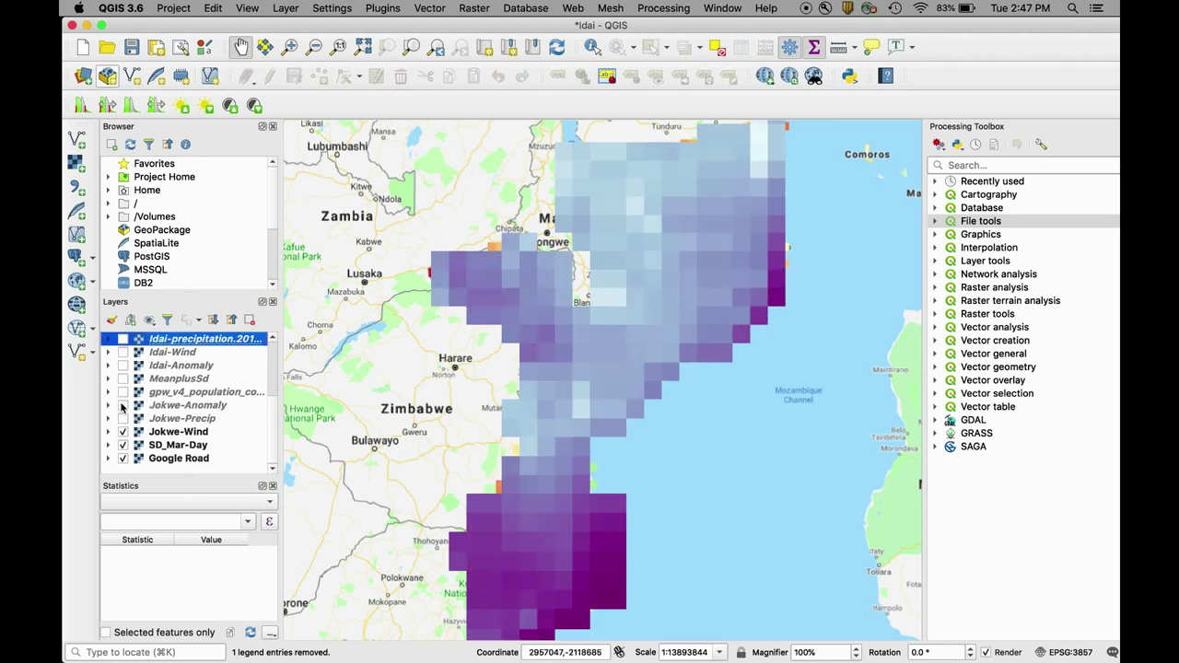
left_click(123, 406)
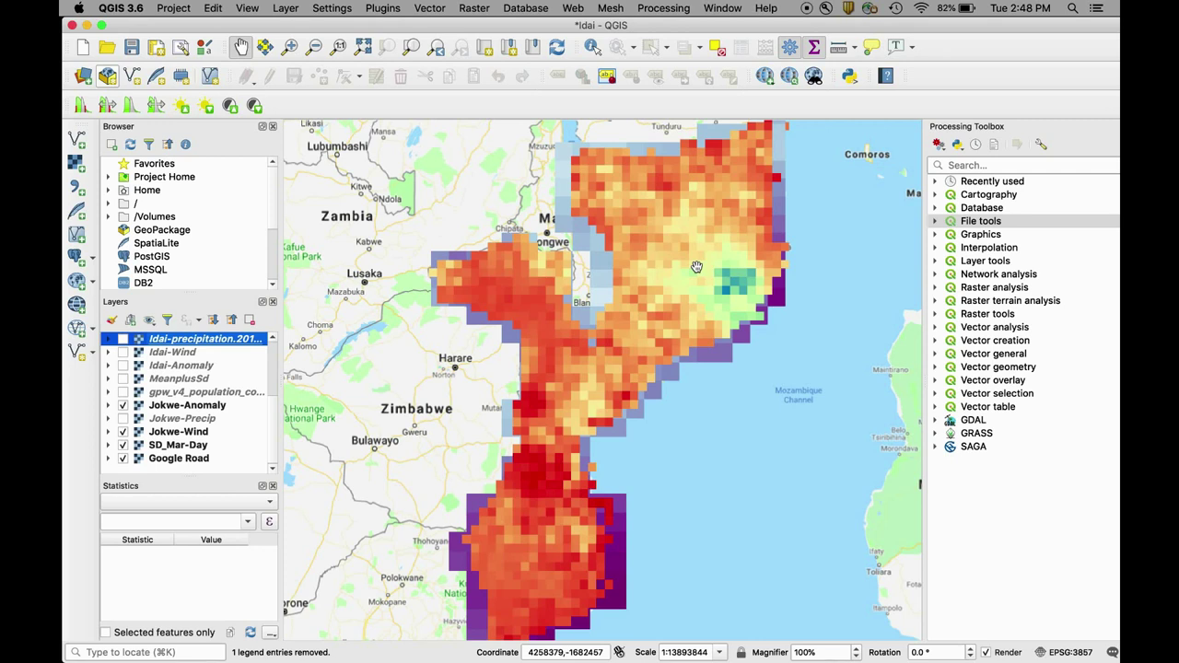
left_click(661, 268)
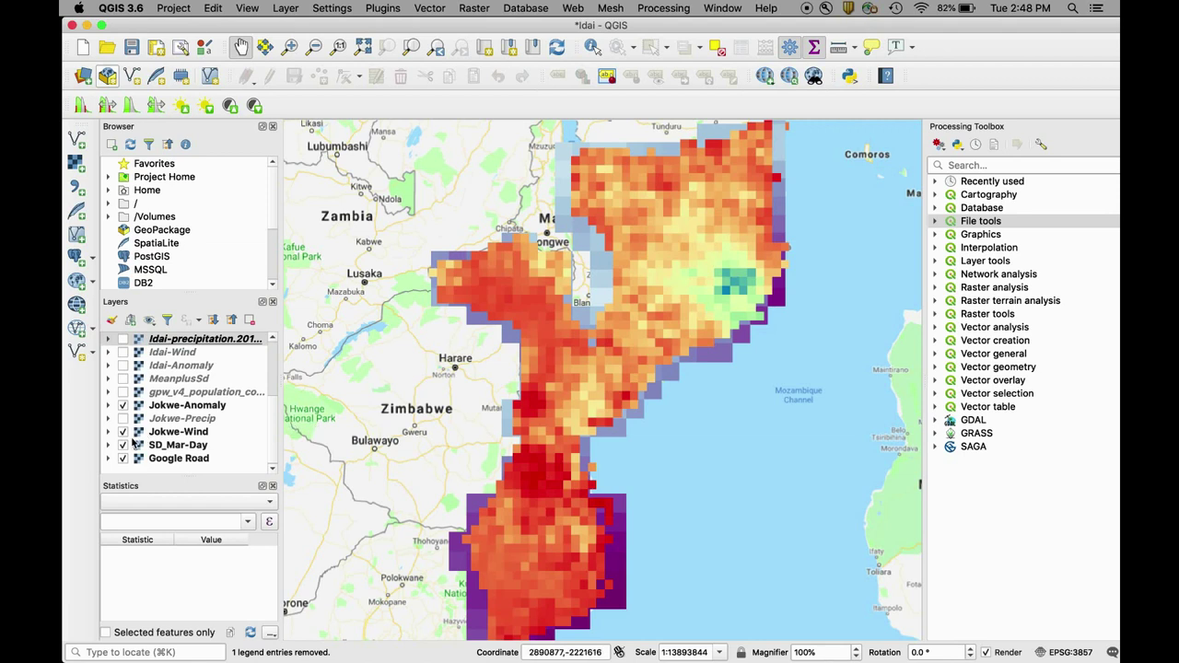
Step: Show the gpw_v4 population count layer alone, hiding Jokwe-Anomaly, Jokwe-Wind, SD_Mar-Day and Google Road, and examine southern Africa
left_click(124, 393)
left_click(124, 406)
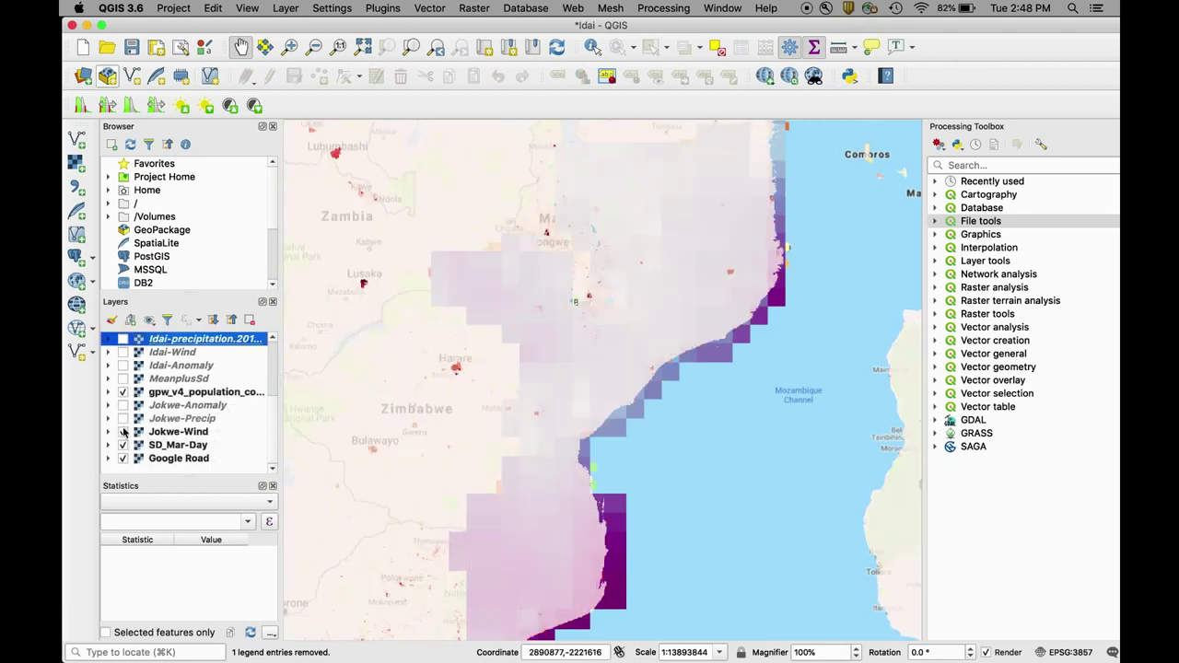
left_click(123, 431)
left_click(124, 445)
left_click(123, 458)
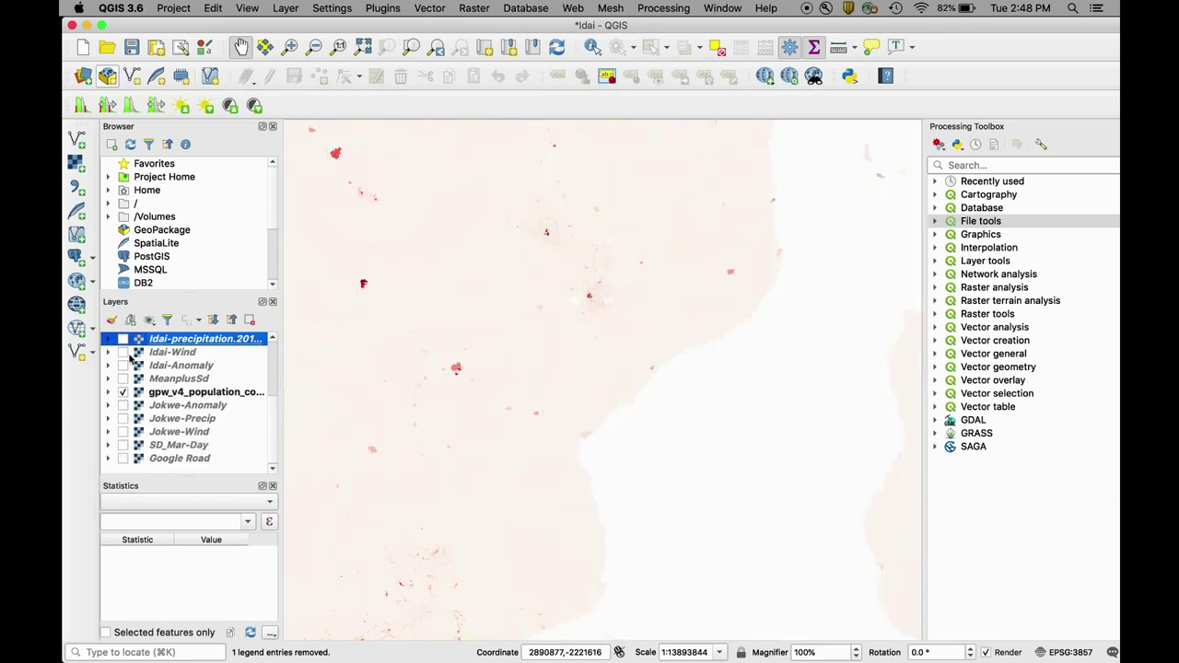
left_click_drag(466, 467, 569, 280)
scroll(569, 280, "down", 1)
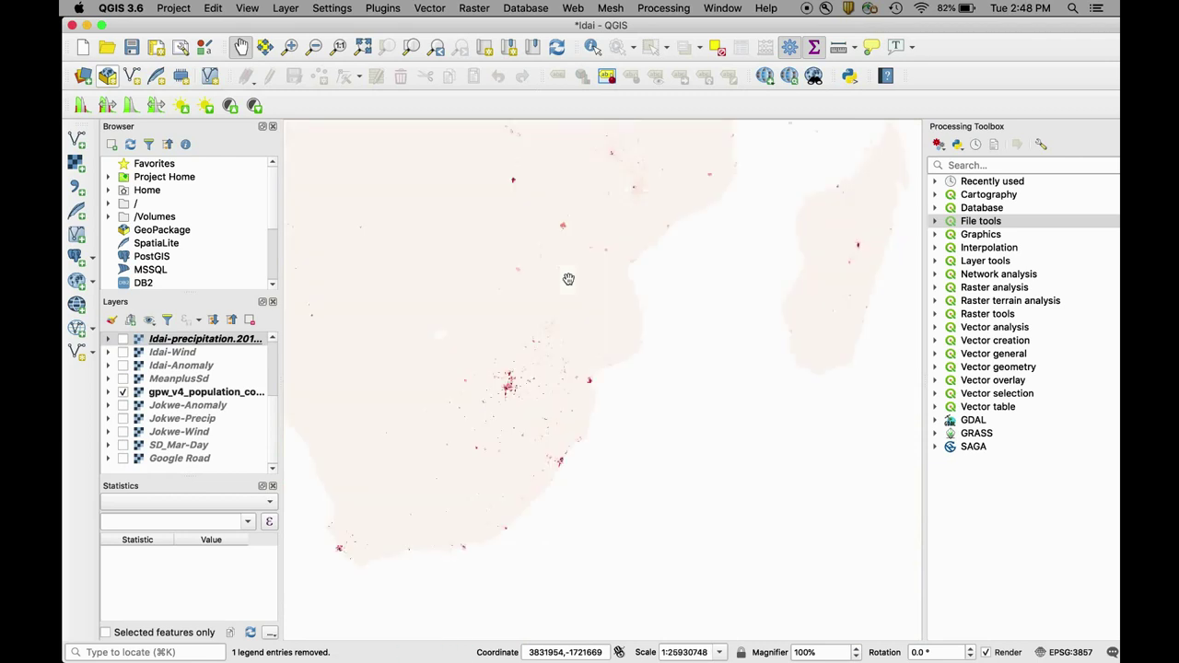
scroll(568, 280, "up", 1)
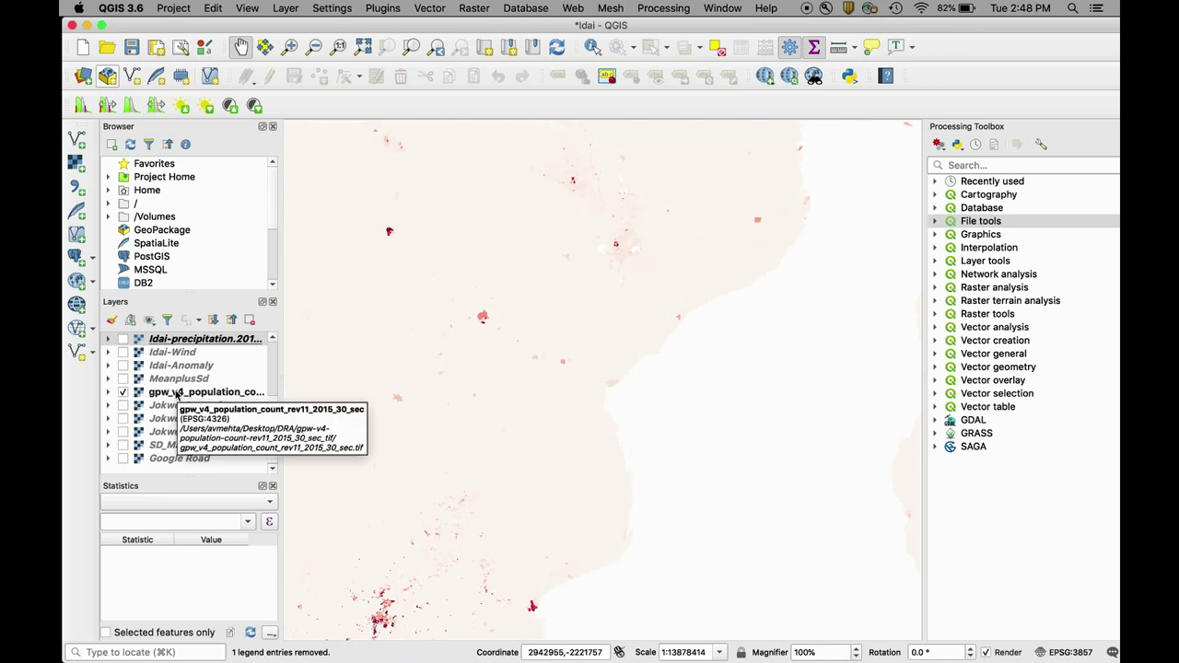
Step: Hide the gpw_v4 population count layer and show only the Google Road base map around Mozambique
left_click(123, 393)
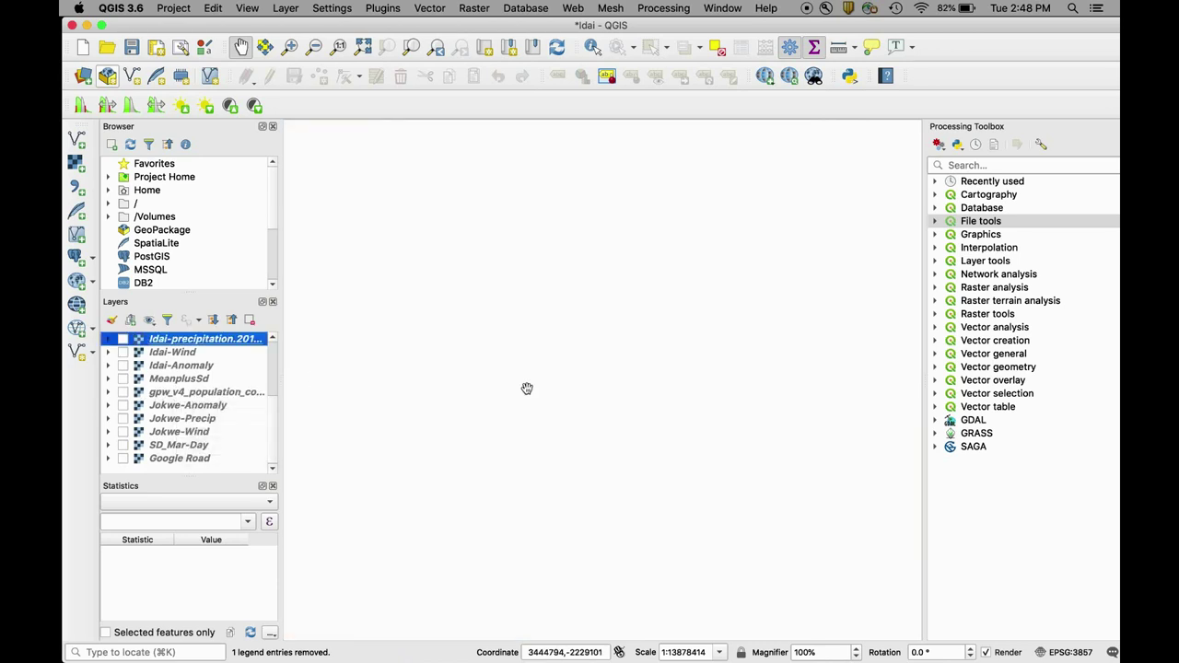
left_click(467, 466)
left_click(122, 458)
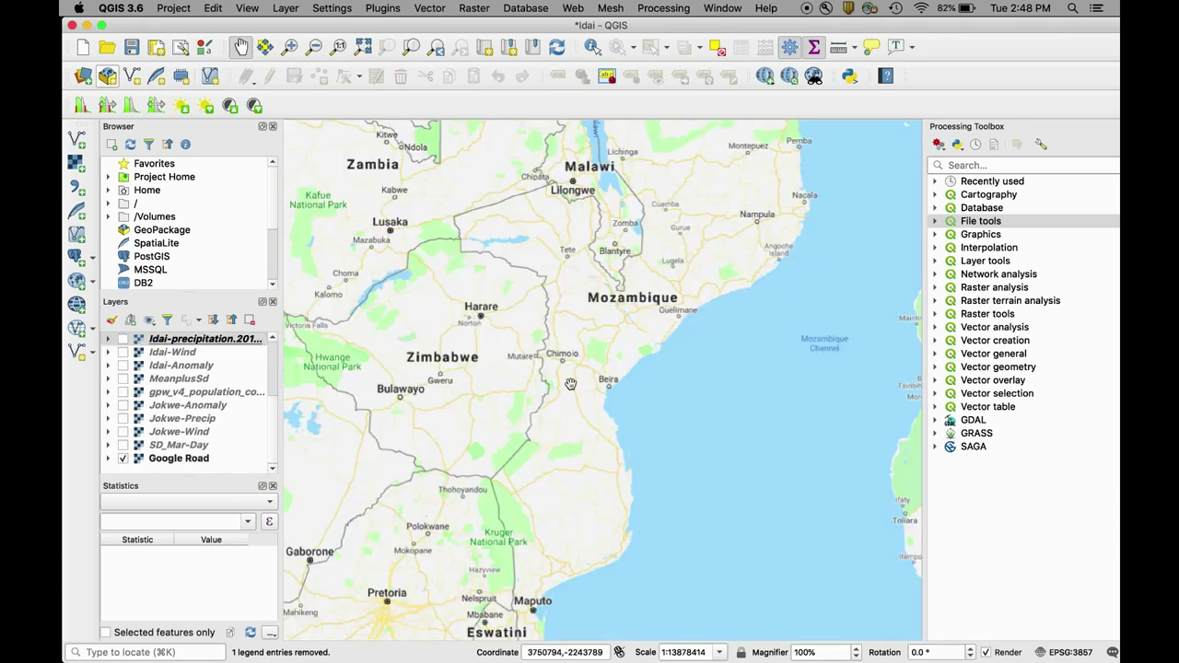
left_click_drag(571, 383, 517, 384)
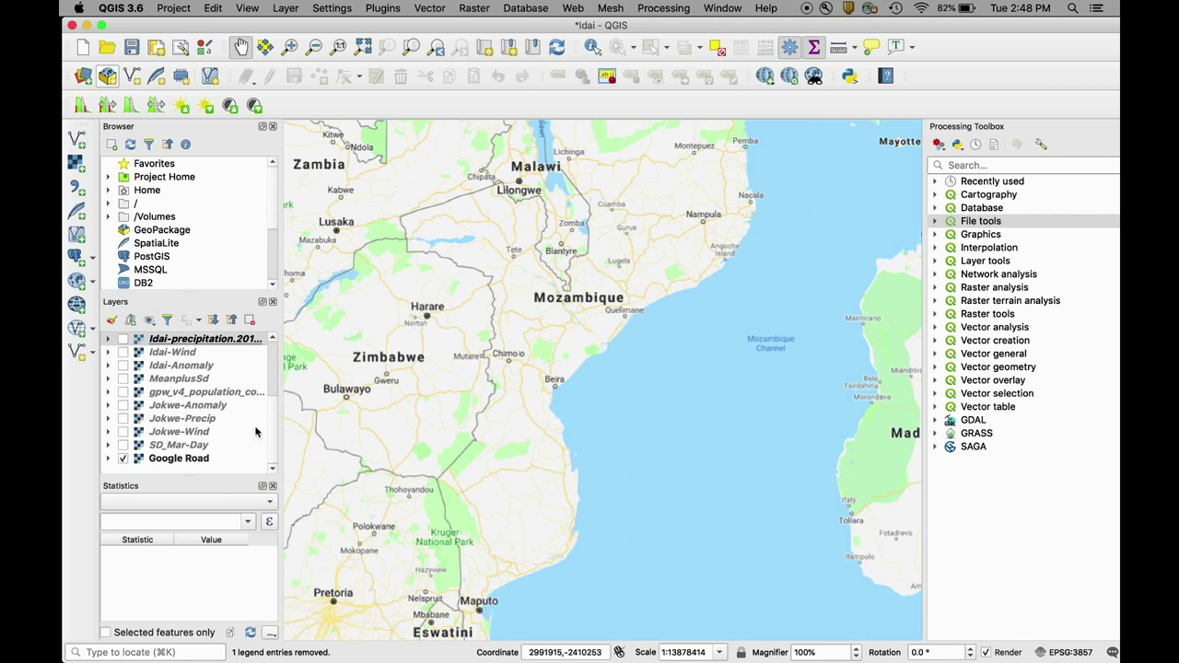
Step: Overlay the gpw_v4 population count layer on the Google Road map and examine Mozambique's coastal population centres
left_click(124, 393)
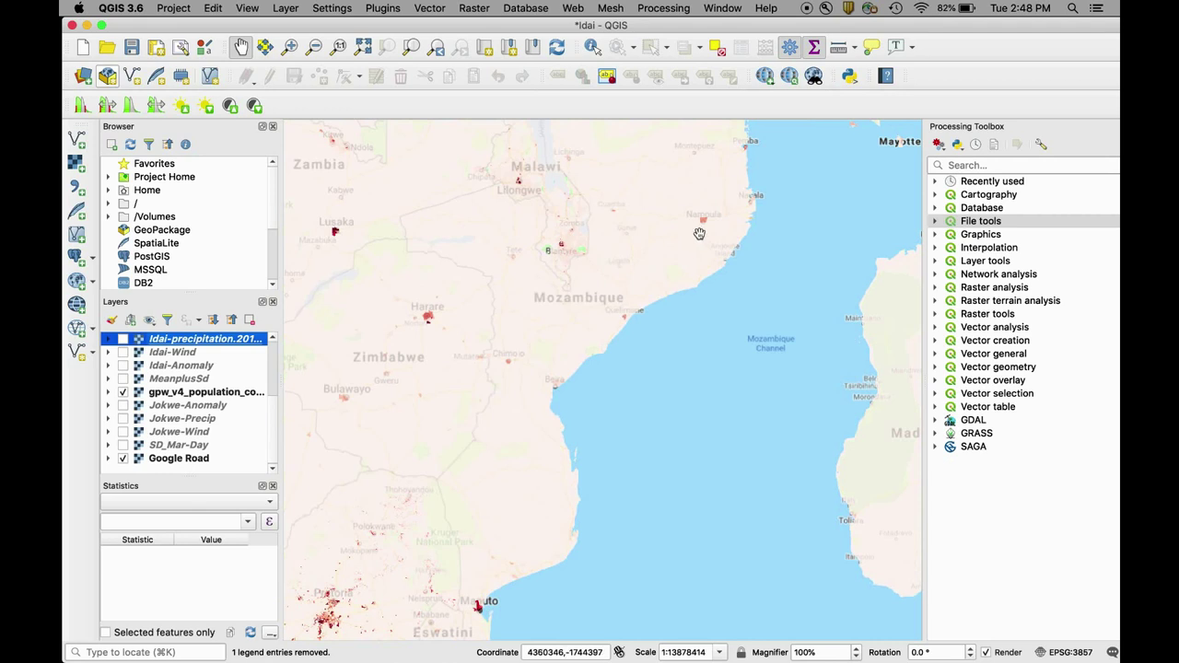
left_click(542, 376)
left_click_drag(480, 585, 488, 566)
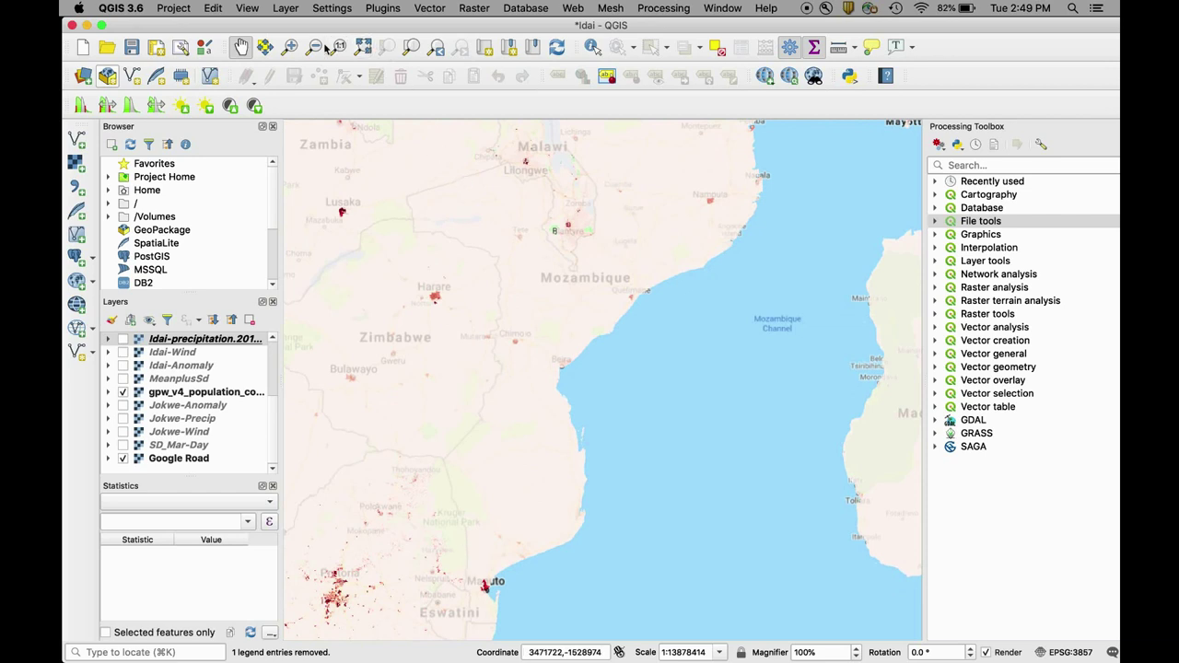
Step: Zoom to Maputo, expand the gpw_v4 population count layer's legend and examine the city's population density against its classes
left_click(289, 46)
left_click_drag(451, 540, 520, 613)
left_click_drag(564, 411, 665, 512)
left_click(107, 392)
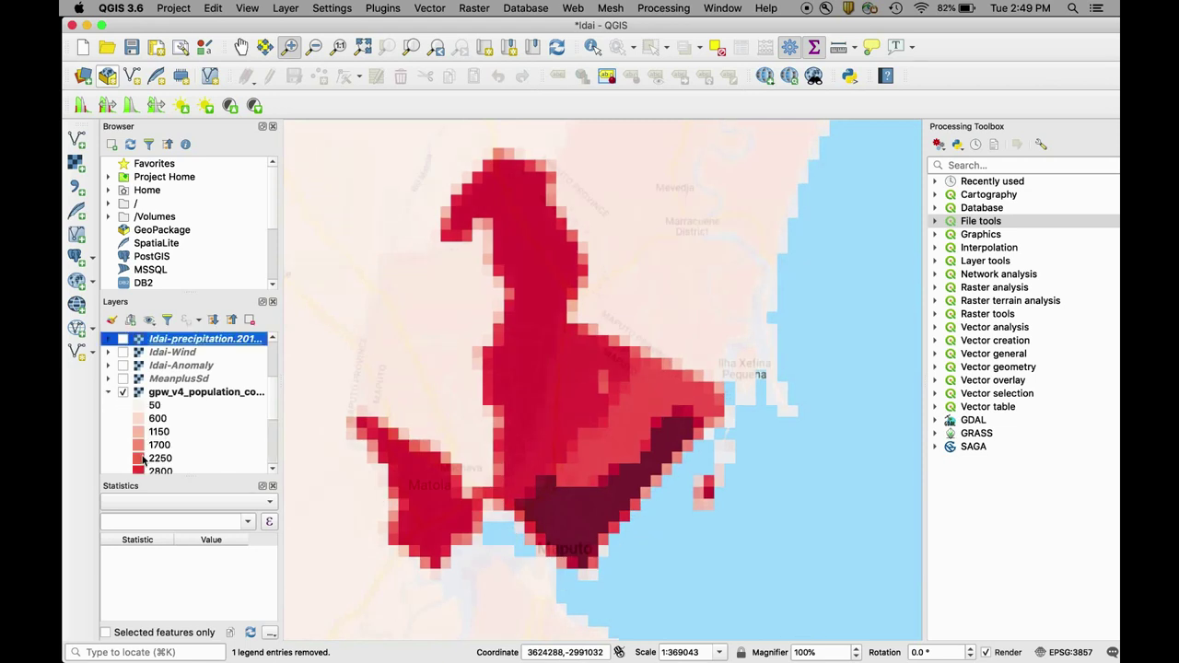
scroll(152, 420, "down", 2)
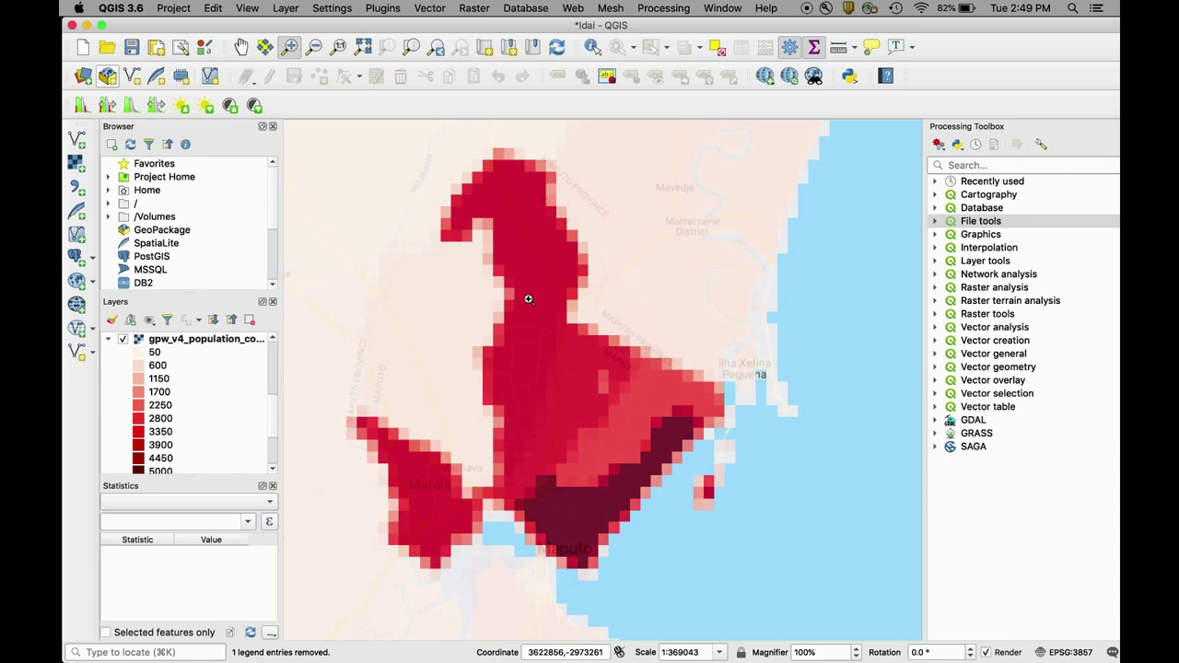
scroll(528, 300, "down", 3)
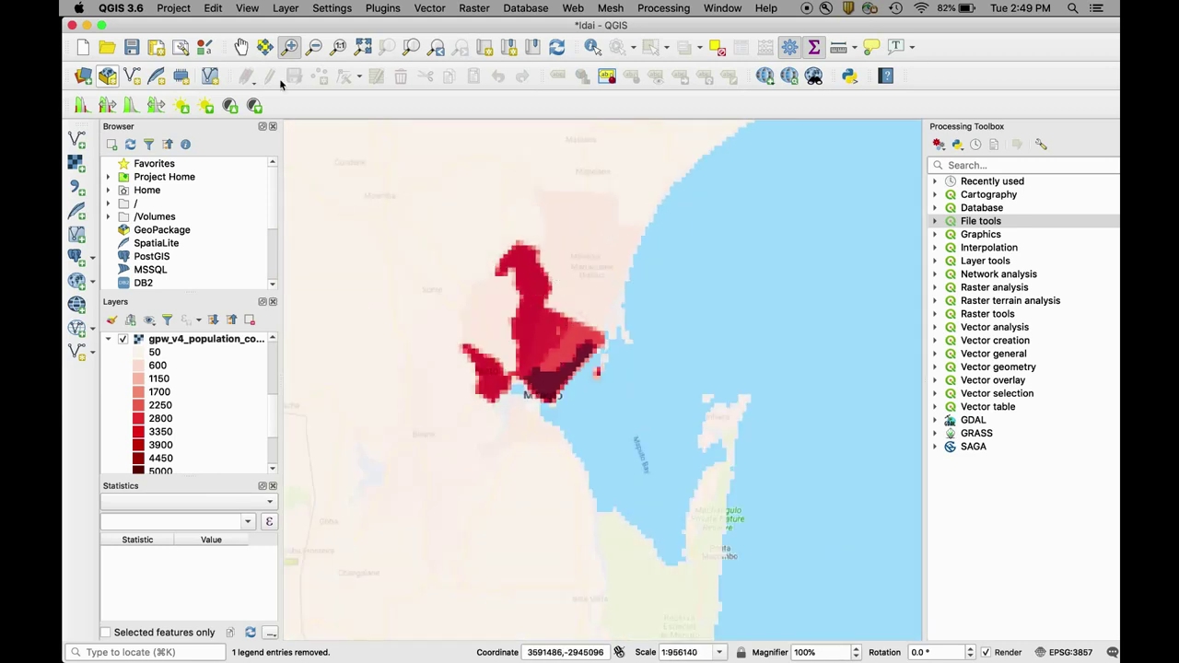
Step: Examine the gpw_v4 population distribution along Mozambique's southern coast from Maputo past Xai-Xai to Tofo Beach
left_click(240, 46)
left_click_drag(640, 224, 476, 555)
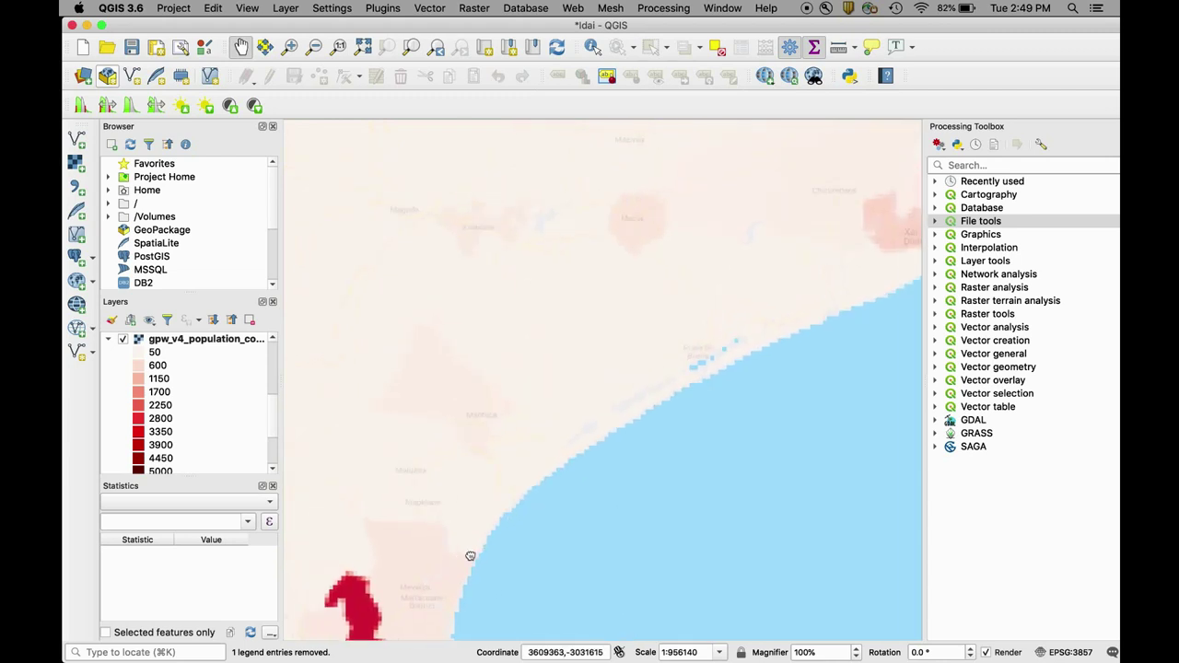
left_click_drag(779, 426, 503, 461)
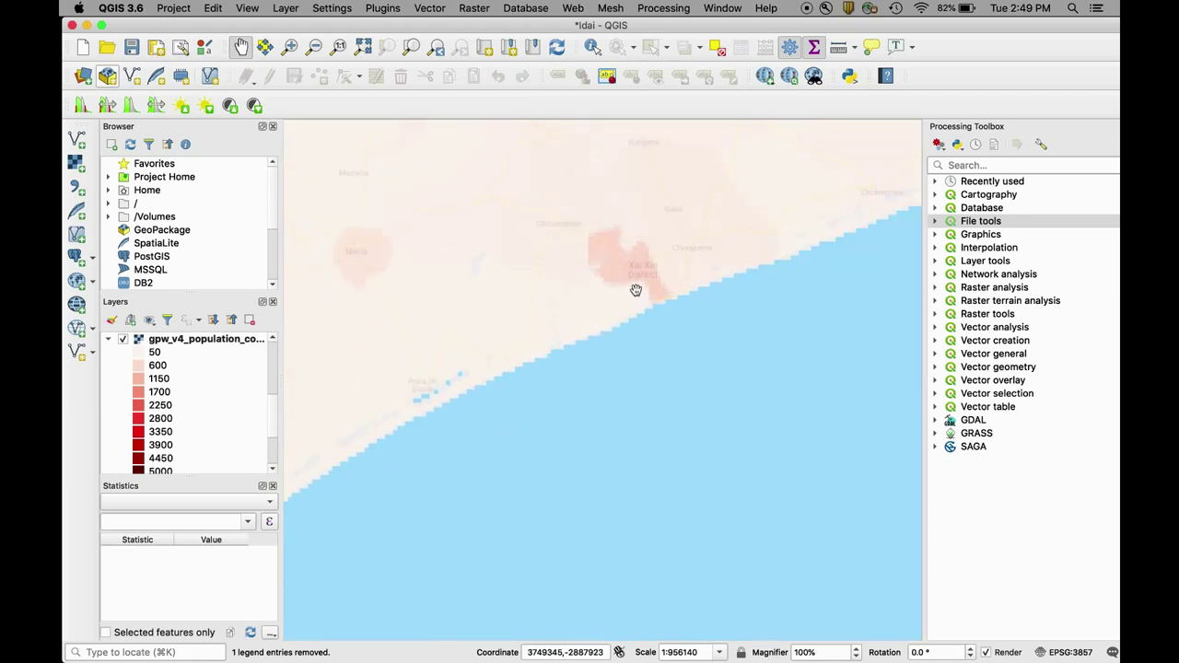
left_click_drag(635, 289, 452, 392)
left_click_drag(476, 285, 489, 387)
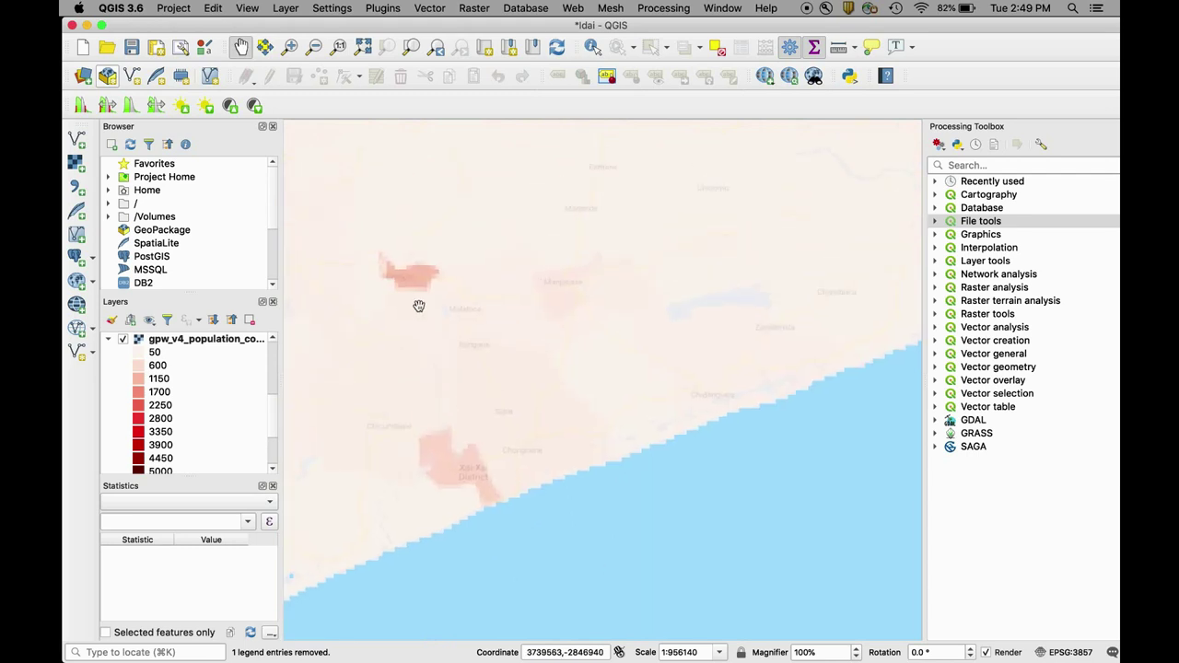
left_click_drag(612, 406, 527, 407)
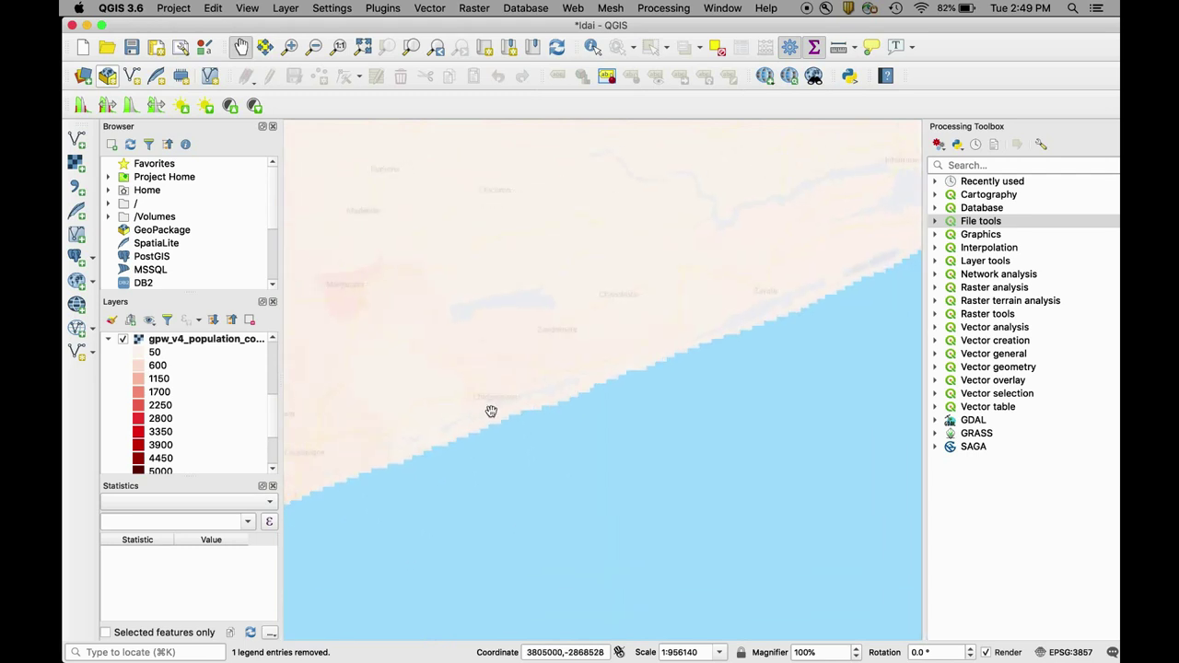
scroll(489, 408, "down", 2)
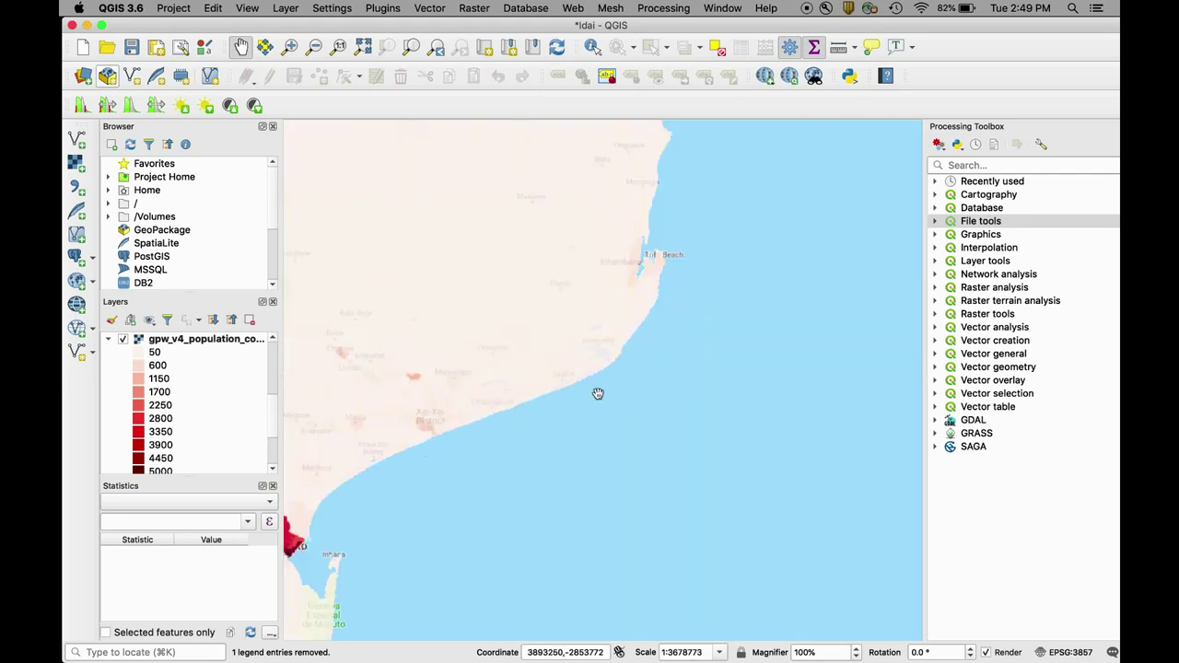
left_click_drag(598, 348, 789, 256)
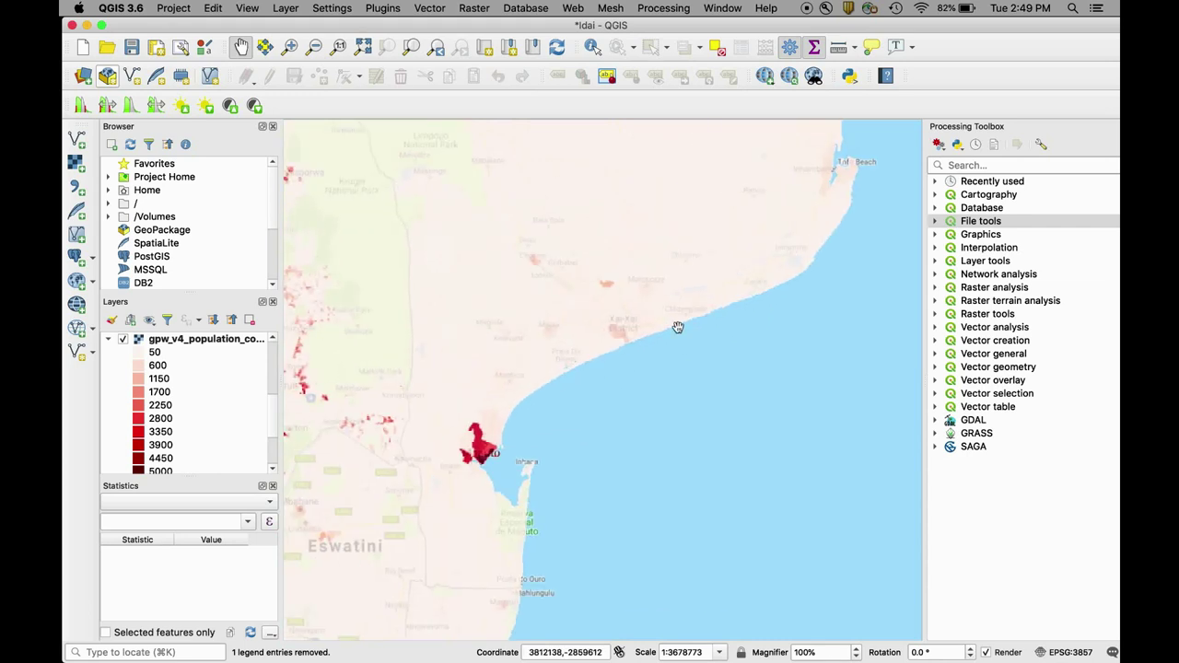
left_click_drag(687, 362, 648, 476)
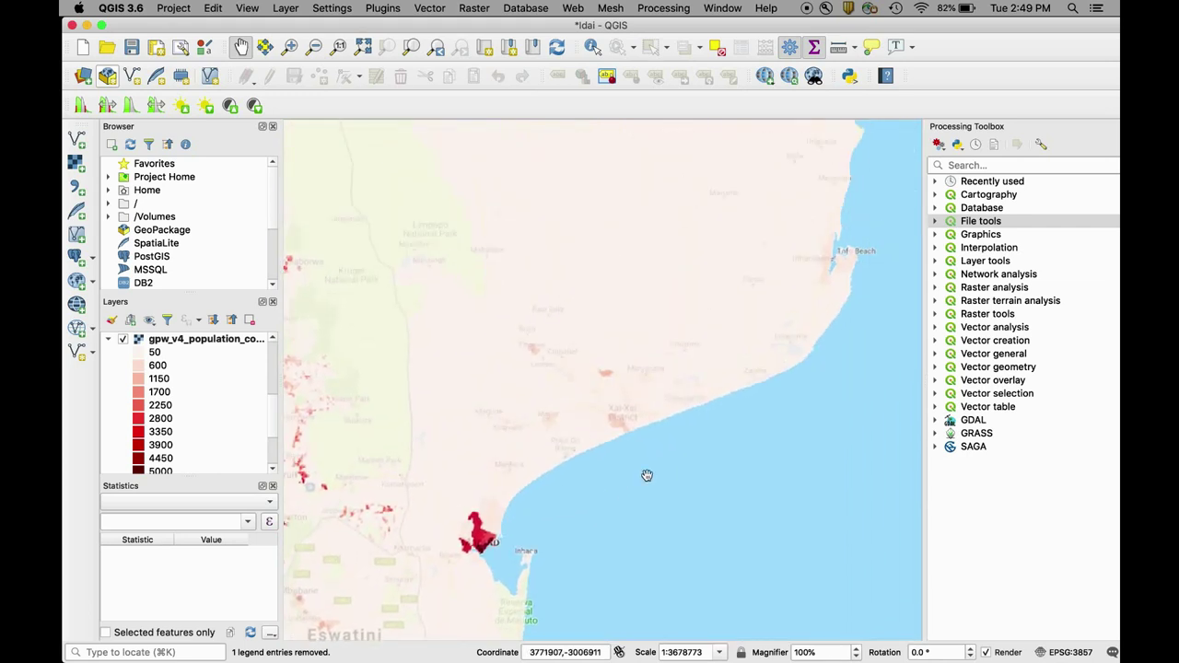
left_click_drag(635, 422, 578, 448)
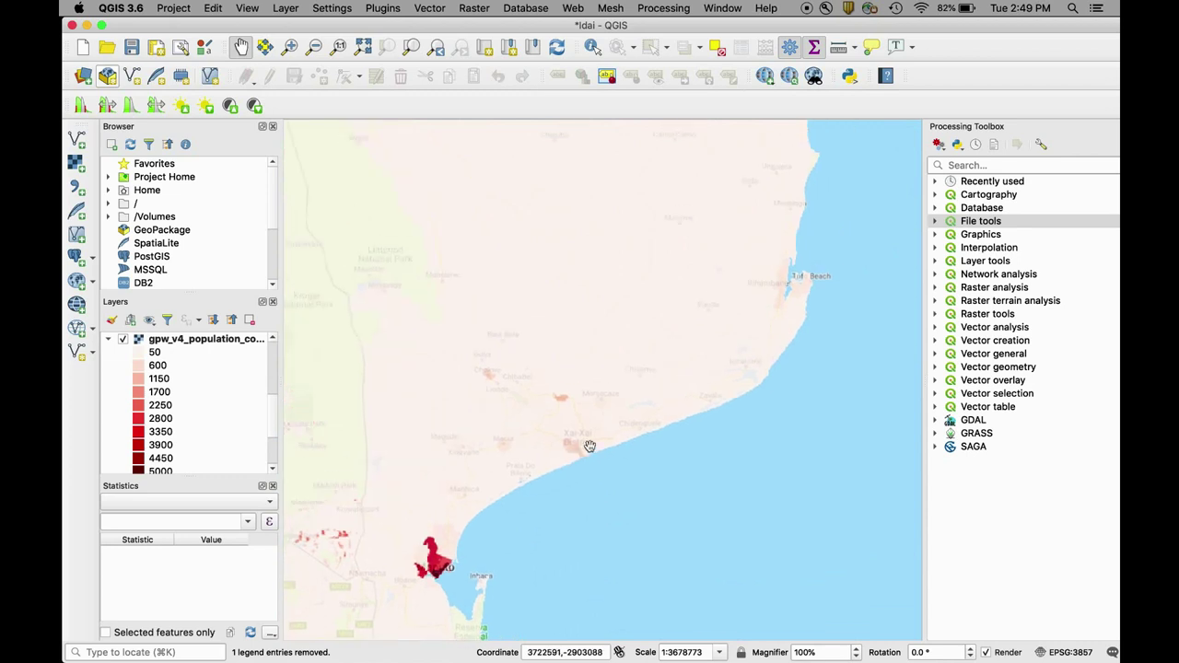
left_click_drag(732, 400, 673, 453)
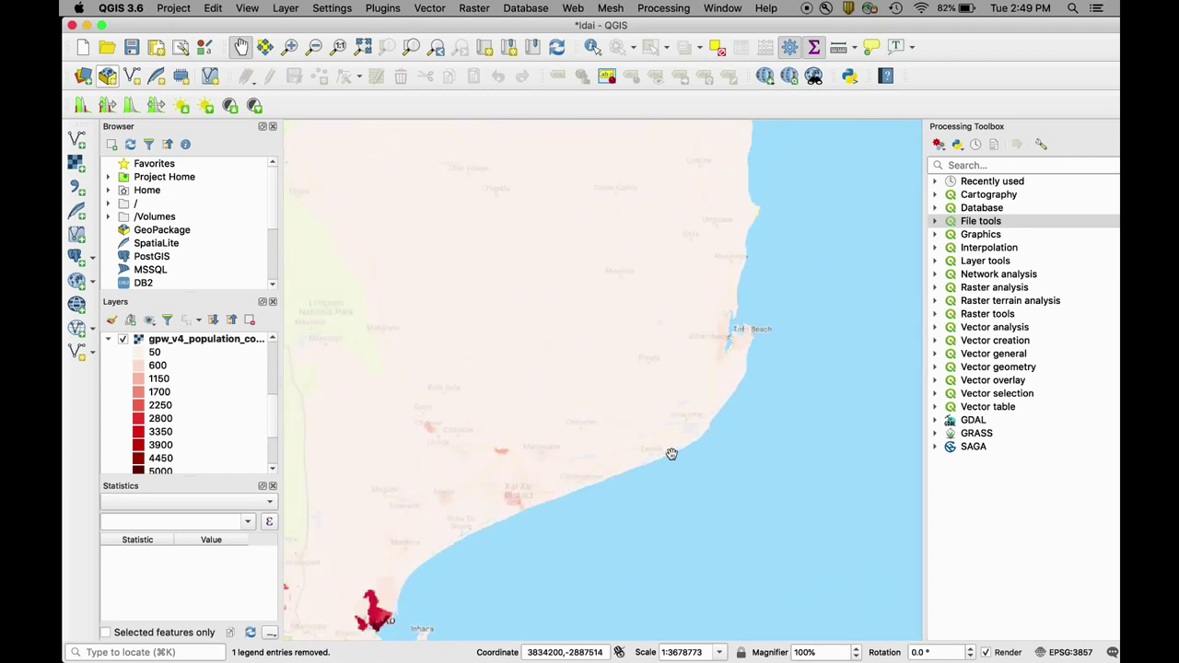
scroll(672, 411, "down", 2)
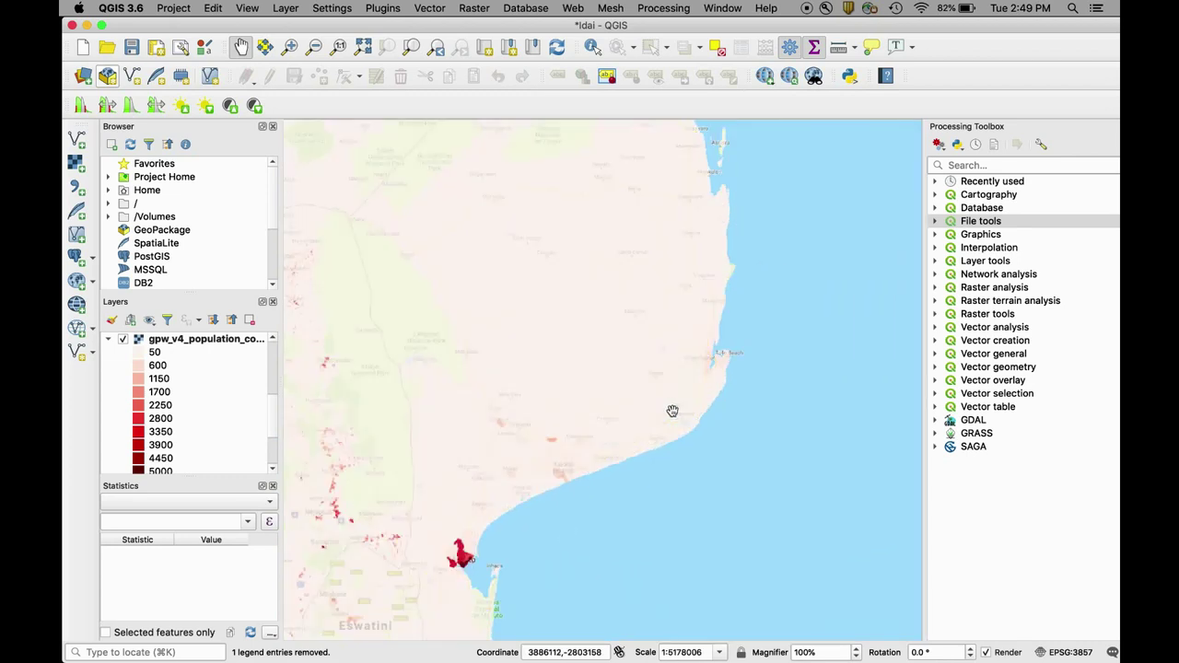
Step: Hide the gpw_v4 population count layer to check the Google Road map across Mozambique, and show the population layer again
left_click(123, 340)
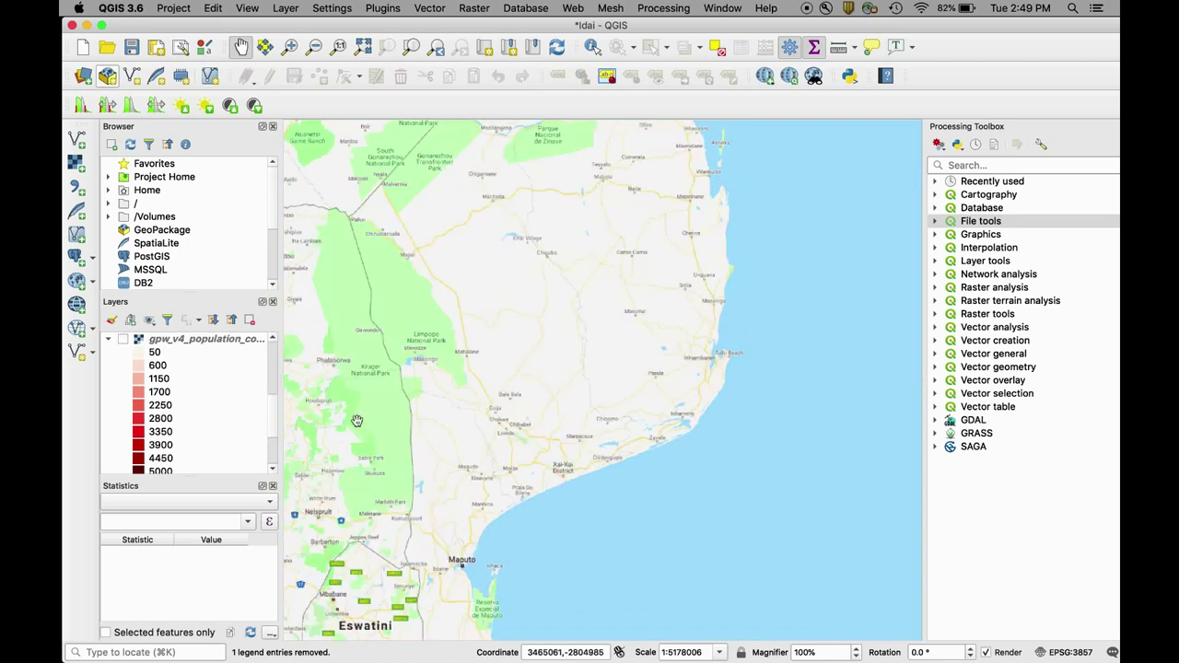
left_click_drag(514, 463, 501, 490)
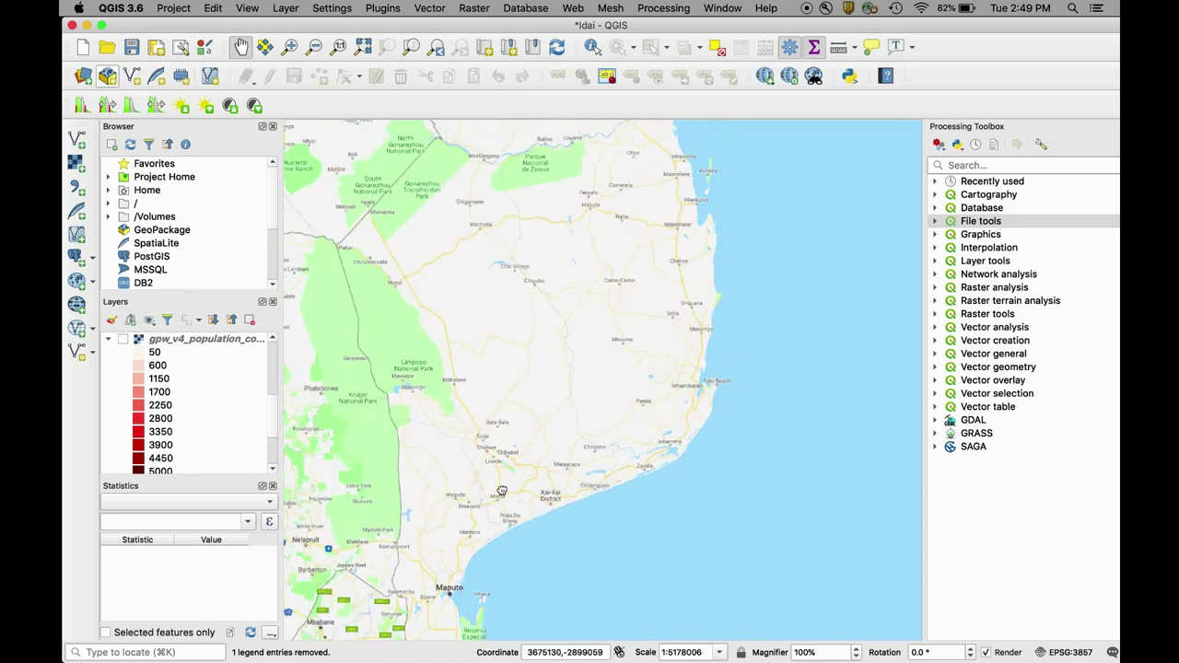
scroll(560, 413, "down", 3)
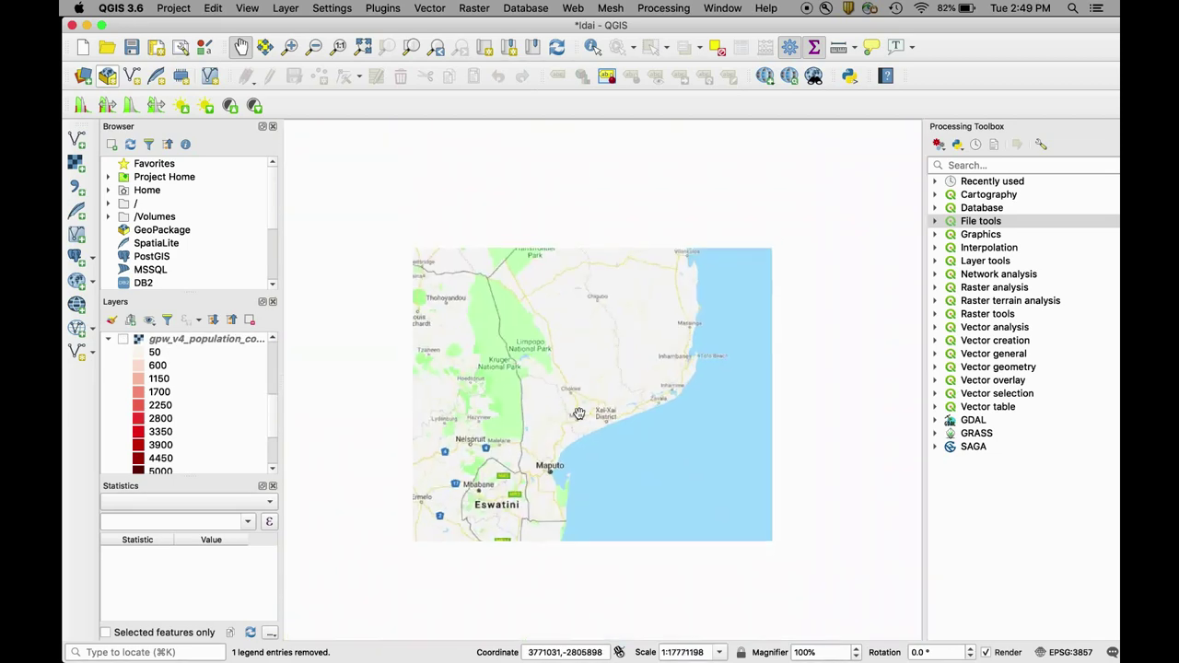
scroll(634, 242, "up", 3)
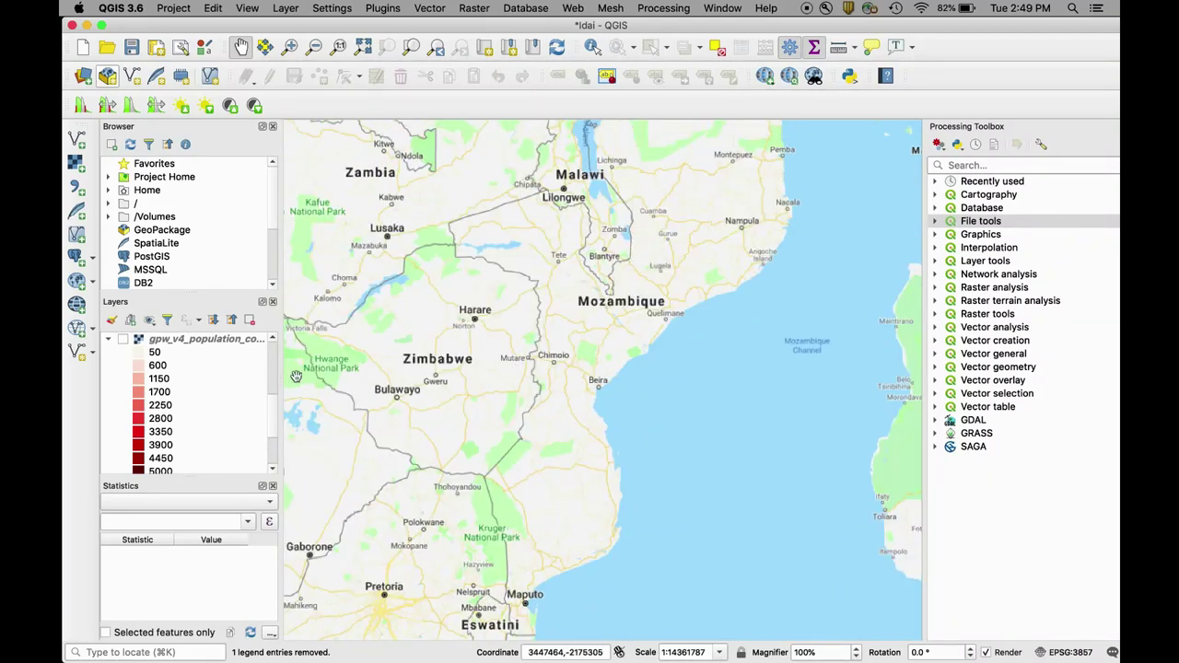
left_click(122, 339)
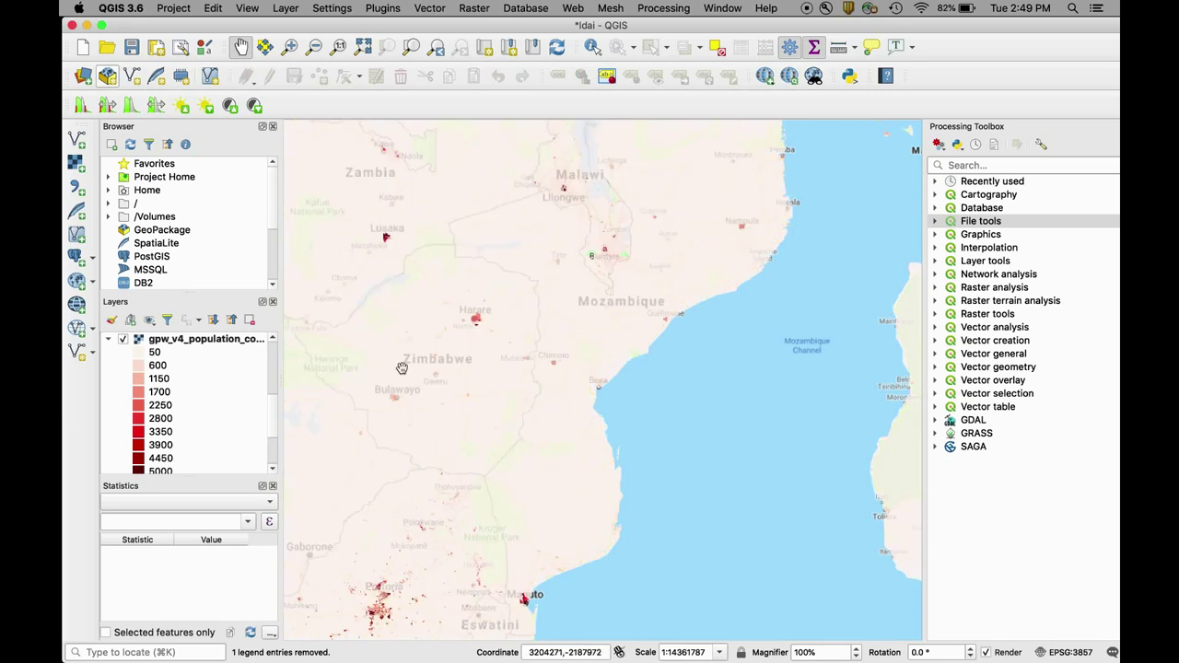
Step: Zoom to Beira and examine the gpw_v4 population count in and around the city
left_click(290, 46)
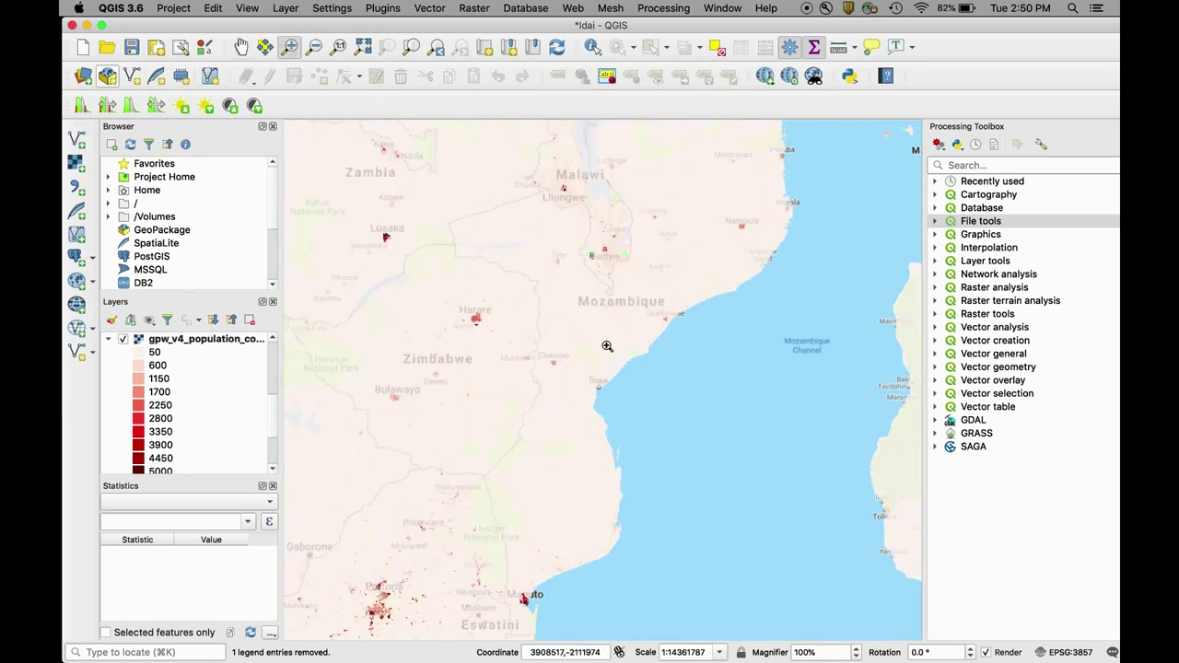
left_click_drag(581, 372, 632, 408)
left_click_drag(440, 242, 674, 383)
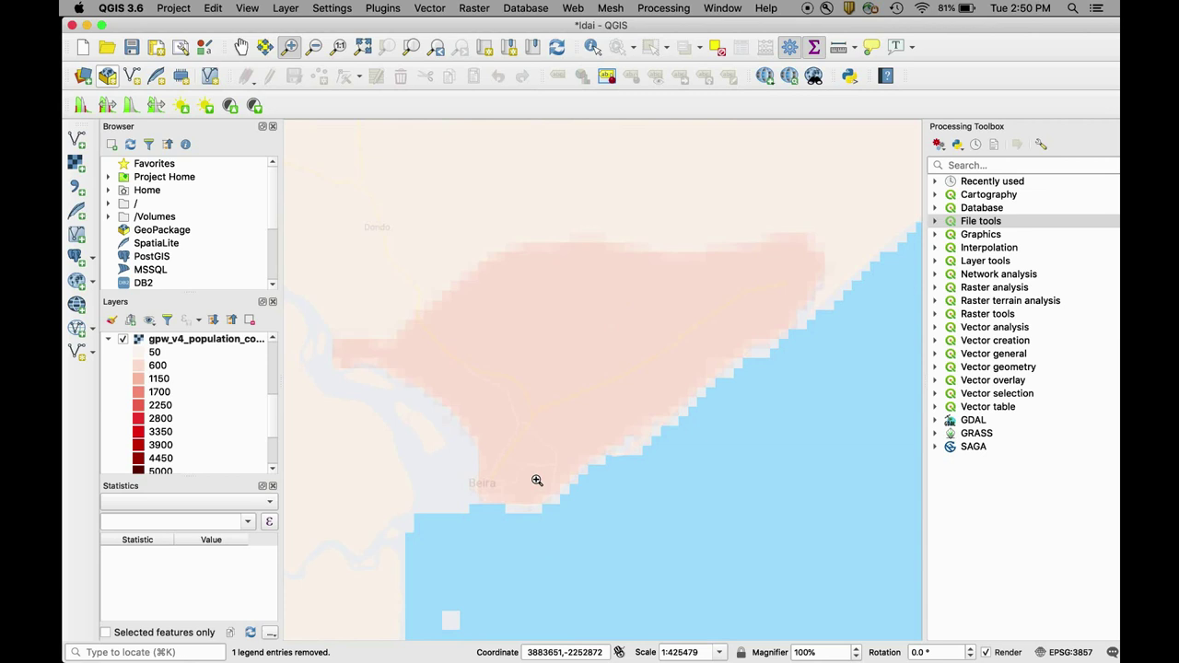
scroll(537, 480, "down", 2)
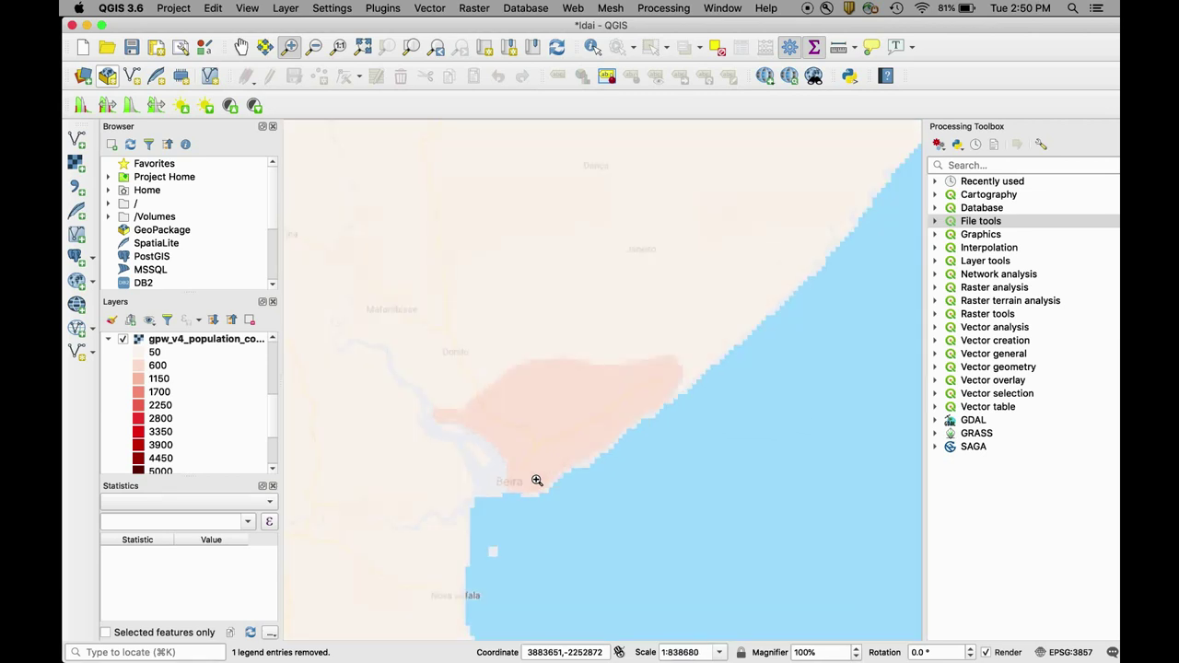
Step: Collapse the population layer's legend and show the Idai-Anomaly layer over the coast around Beira
left_click(109, 339)
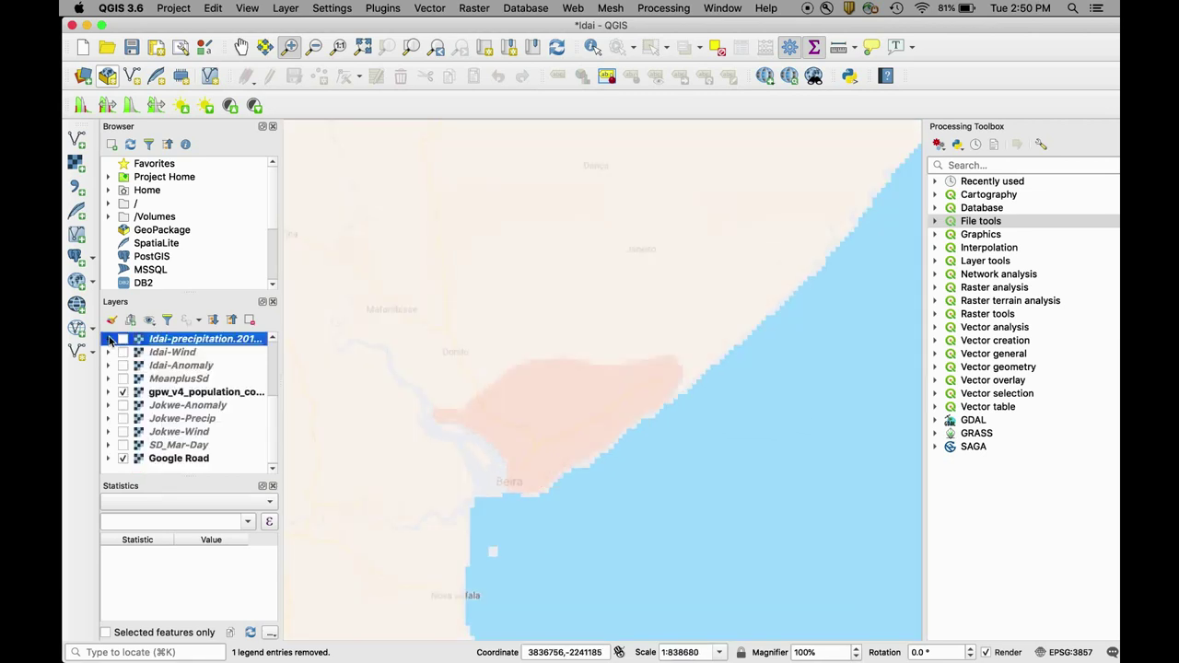
left_click(123, 366)
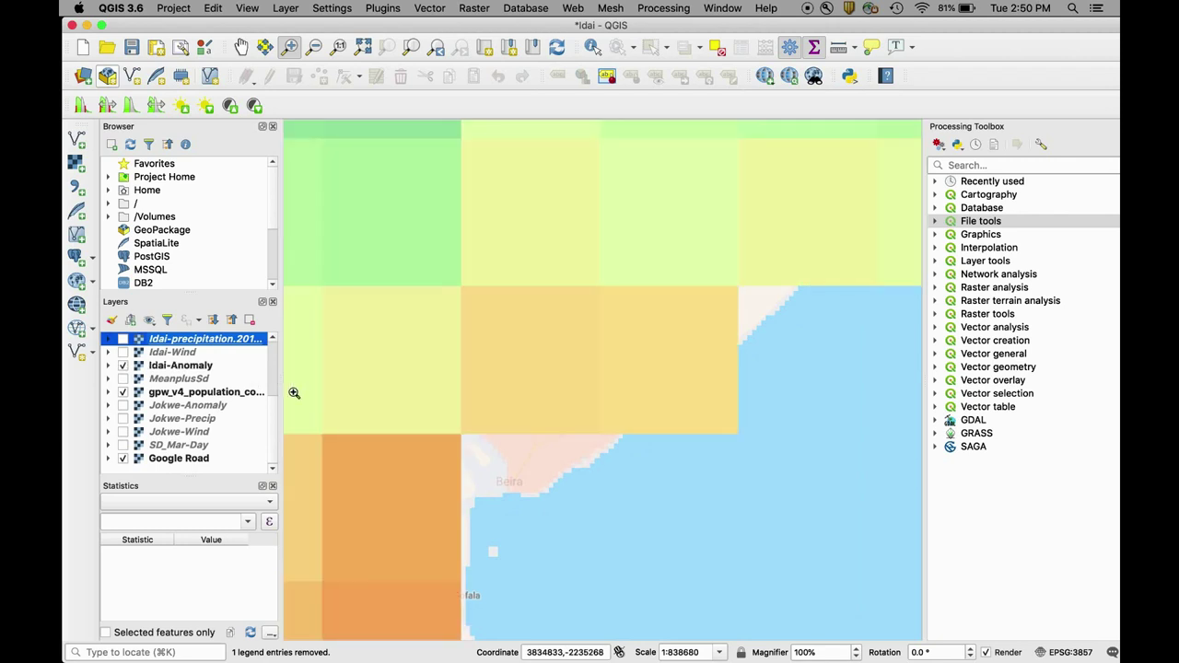
scroll(421, 378, "down", 2)
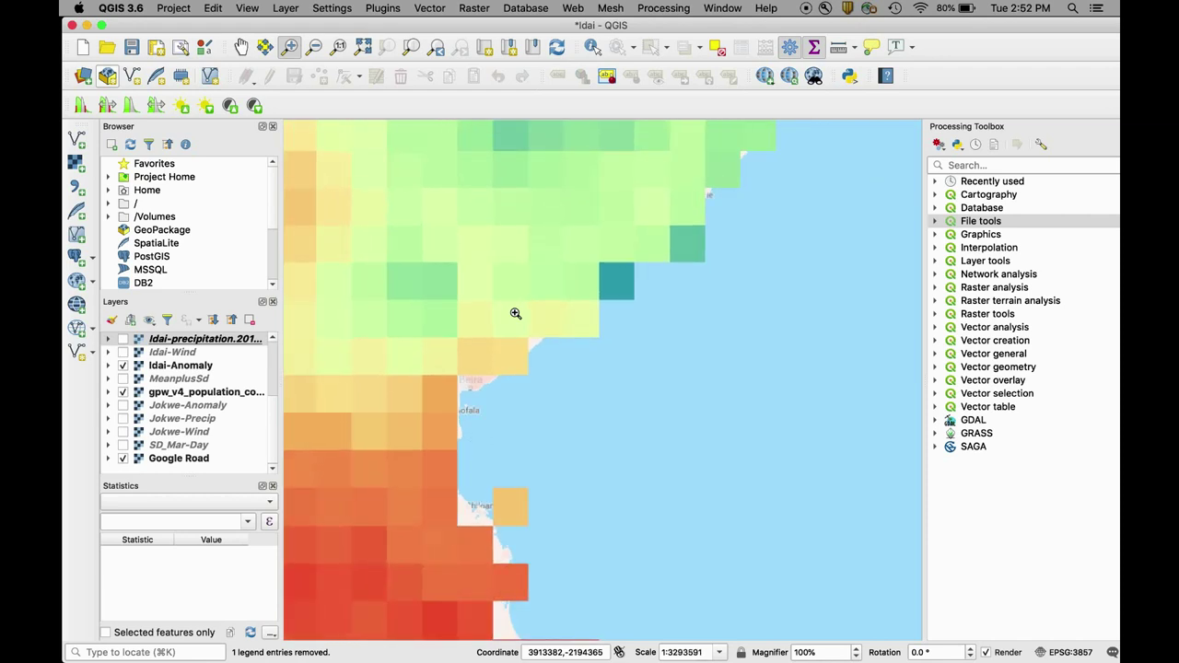
scroll(515, 313, "down", 2)
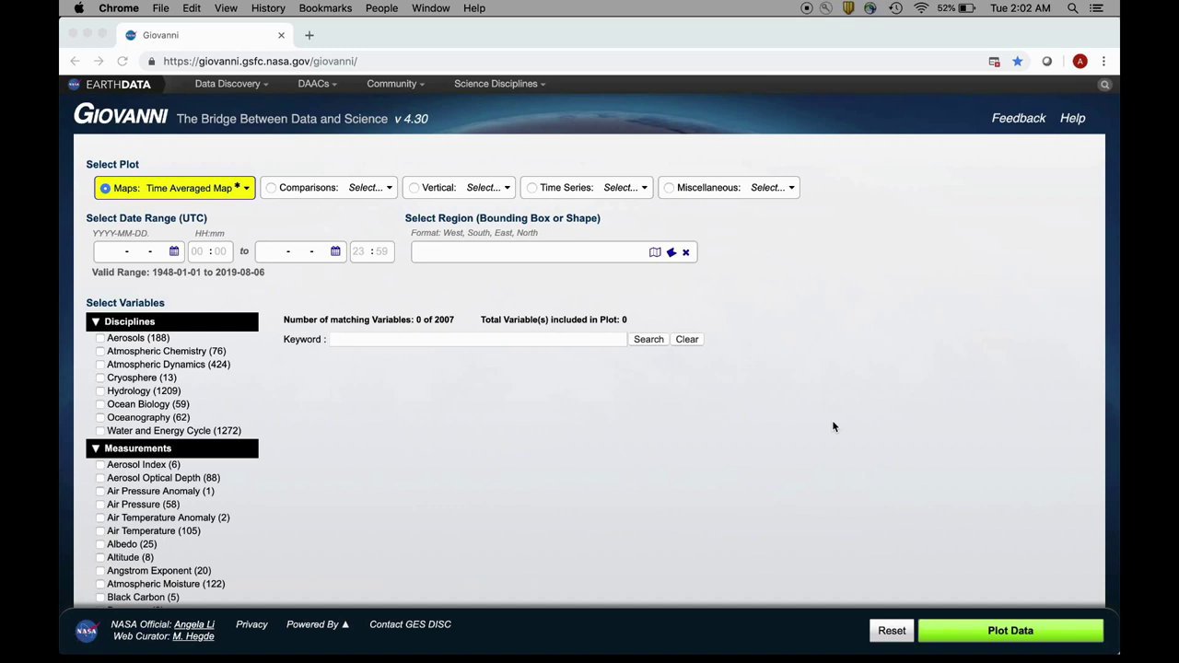
Step: Switch to the NASA Giovanni site in Chrome and search its variables for the keyword TMPA
left_click(424, 344)
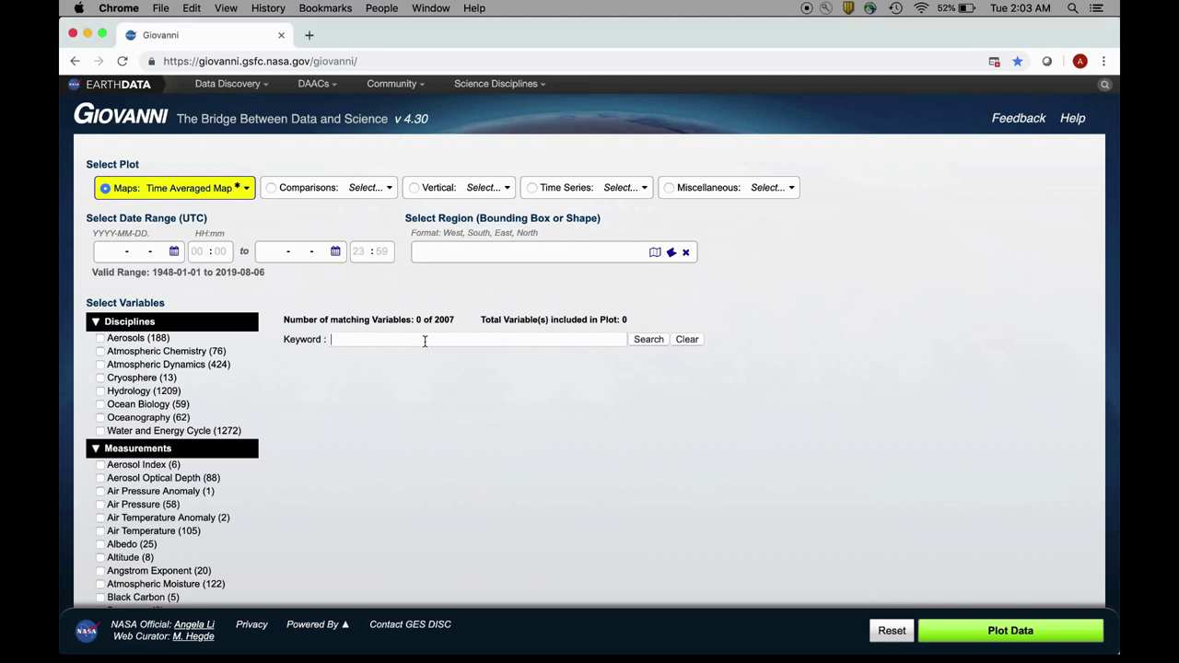
type("TMPA")
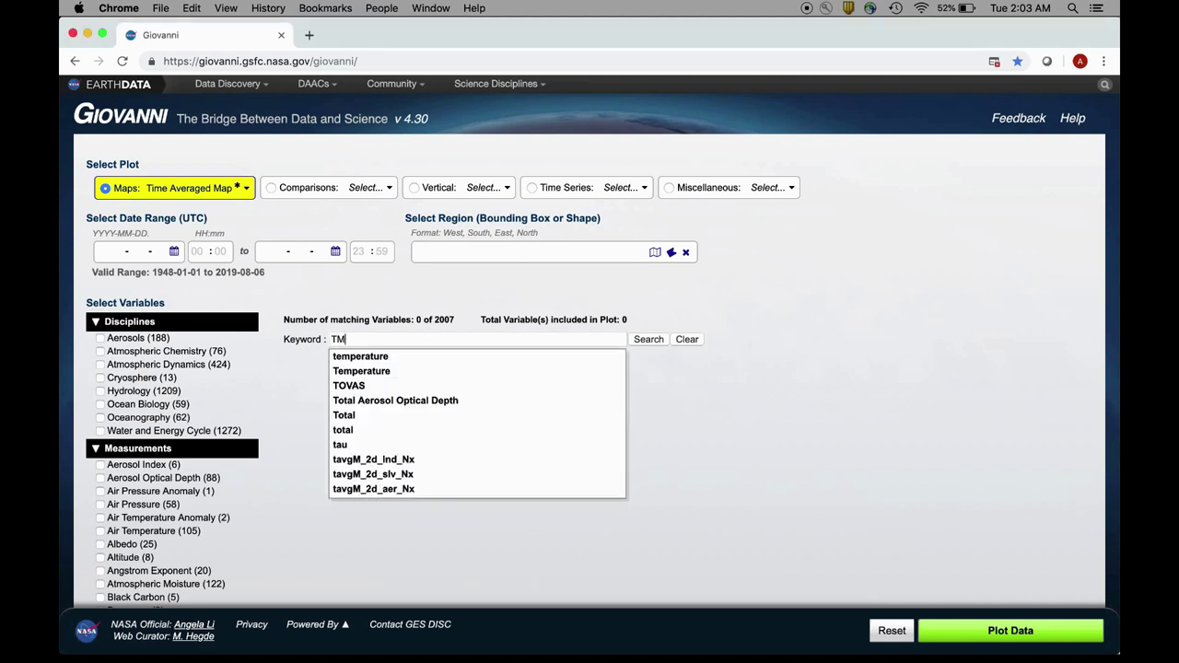
left_click(645, 340)
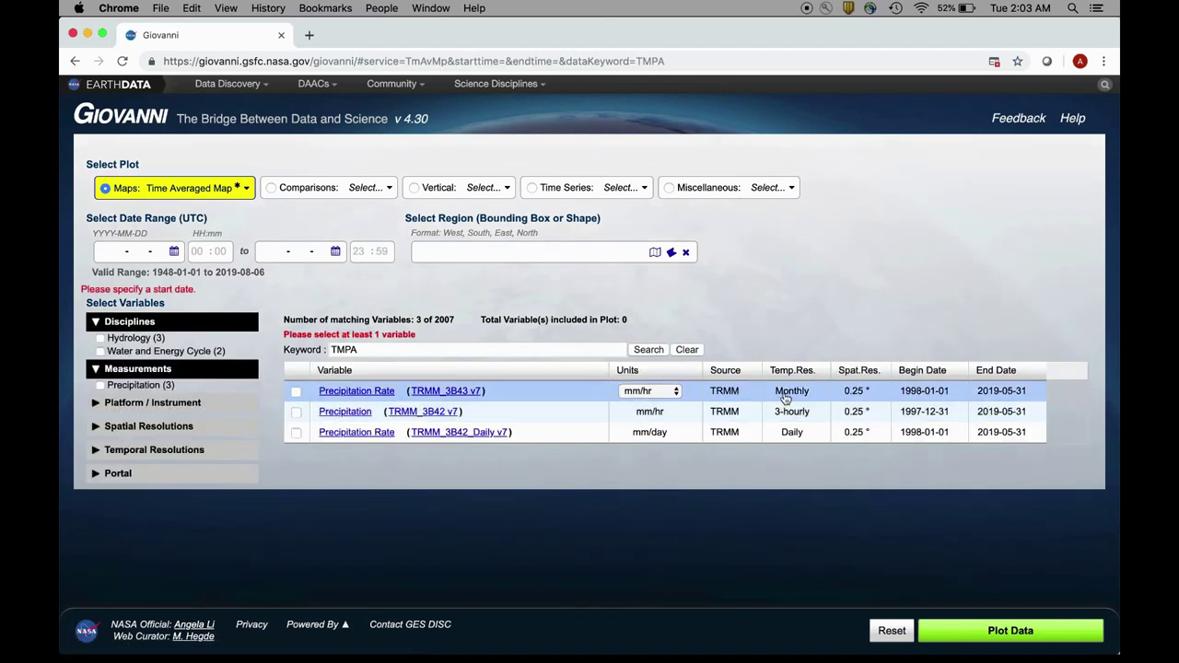
Step: Set the monthly TRMM_3B43 v7 Precipitation Rate's units to mm/day and select that variable for the plot
left_click(676, 391)
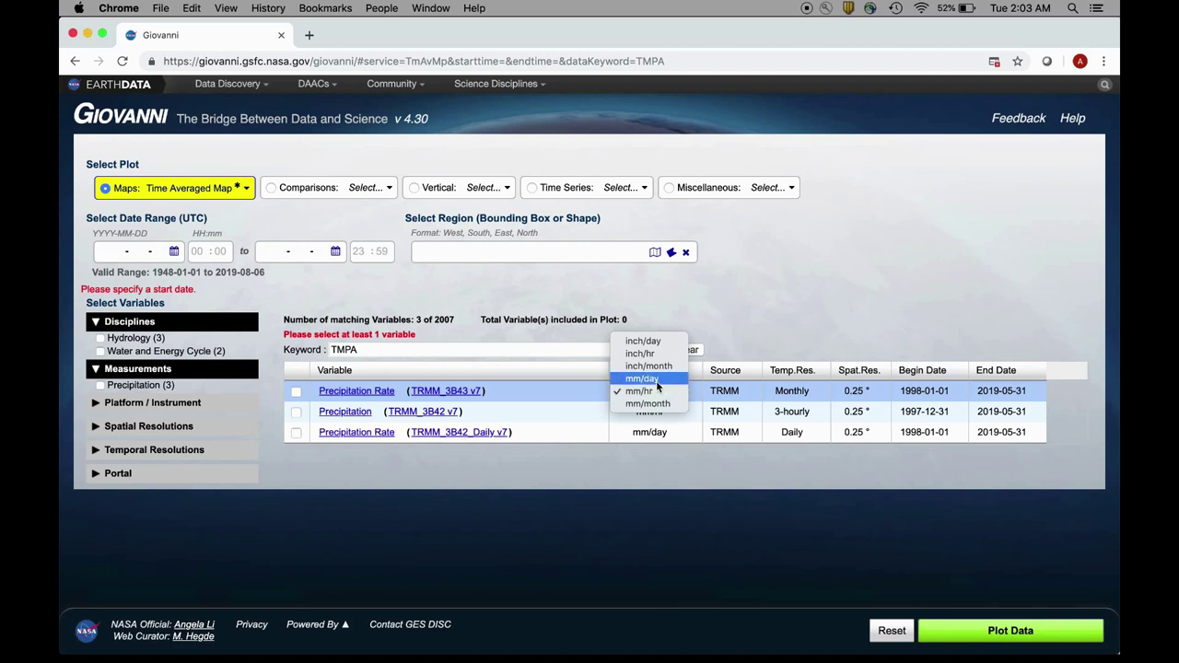
left_click(656, 380)
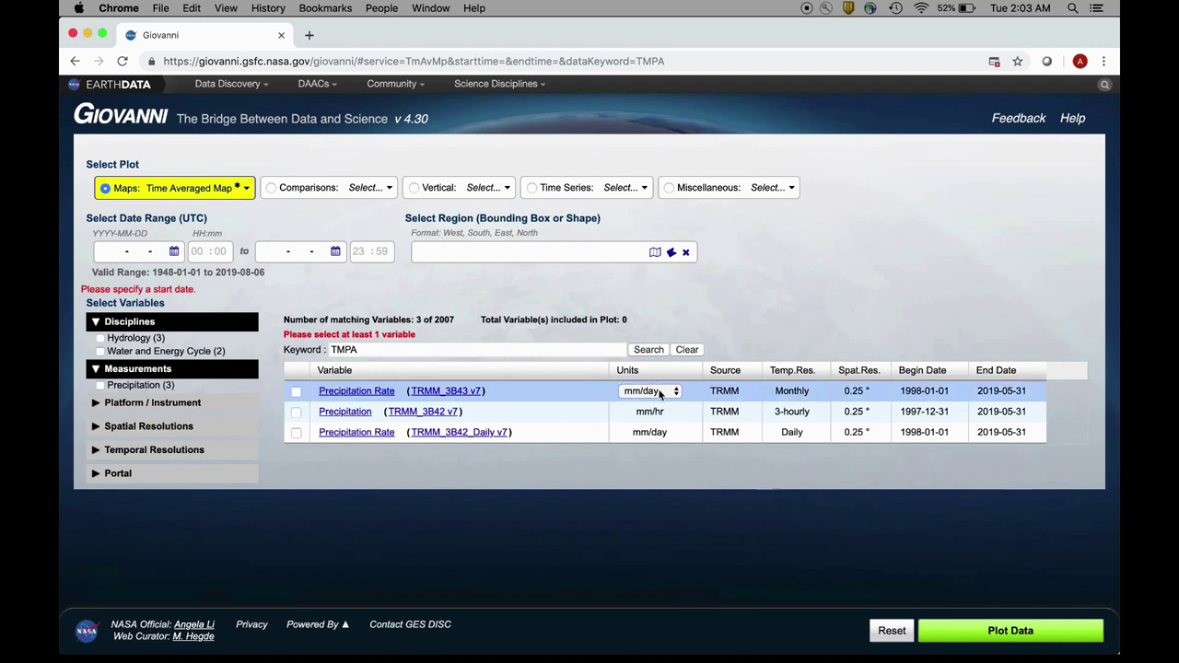
left_click(296, 391)
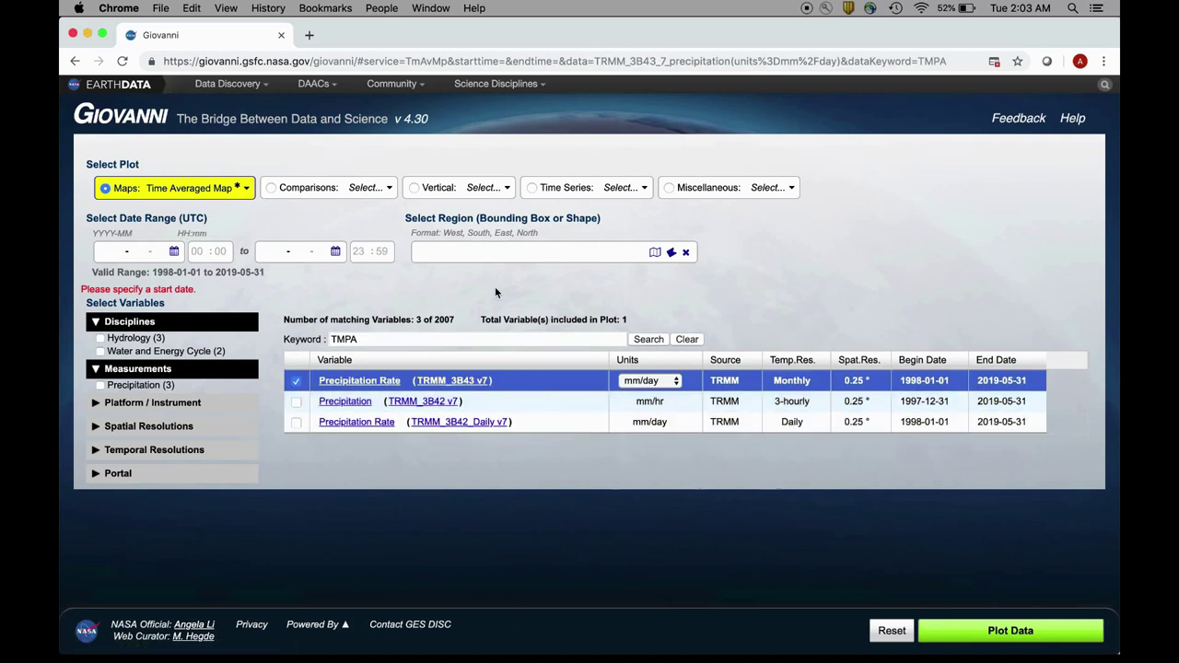
Step: Set the plot region's bounding box to -95.56,29.56,-95.16,29.96 by pasting the copied coordinates
left_click(191, 8)
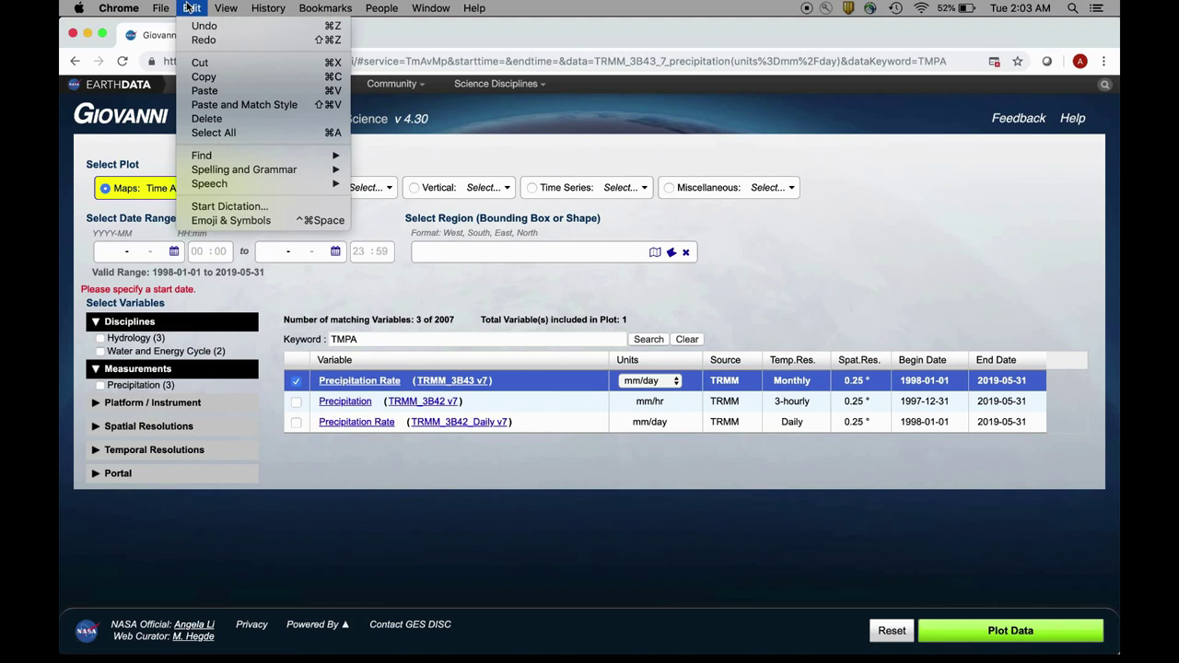
left_click(203, 90)
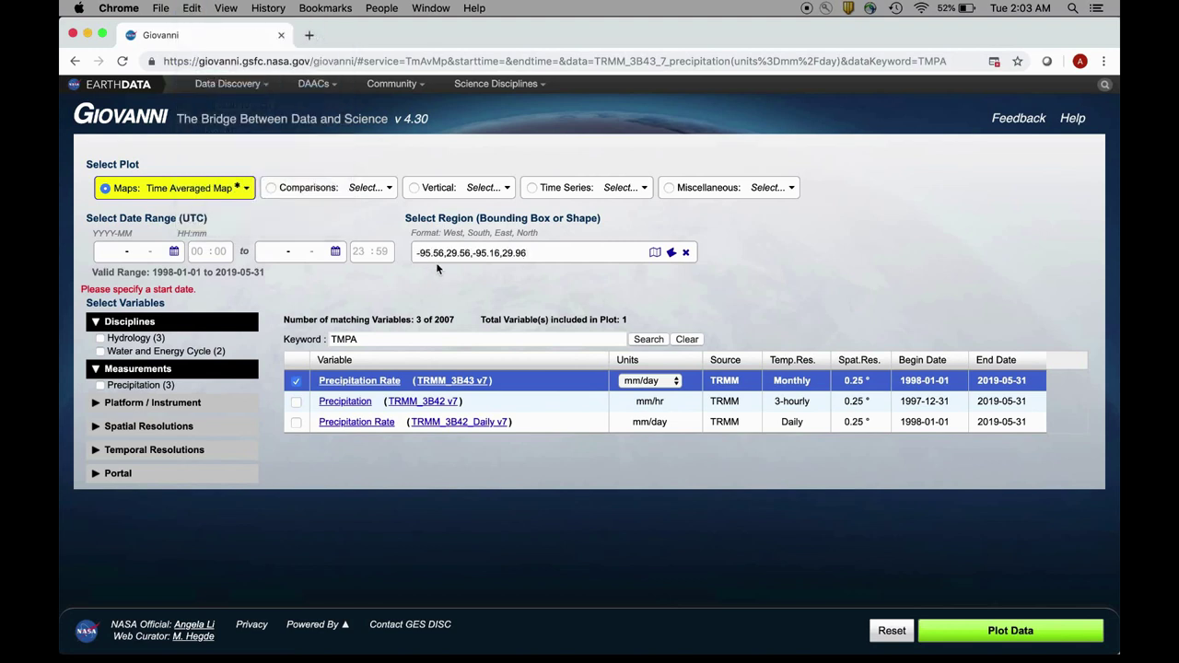
Step: Examine where the bounding box lies on the region map, closing in on the Texas Gulf coast, and dismiss the map
left_click(654, 253)
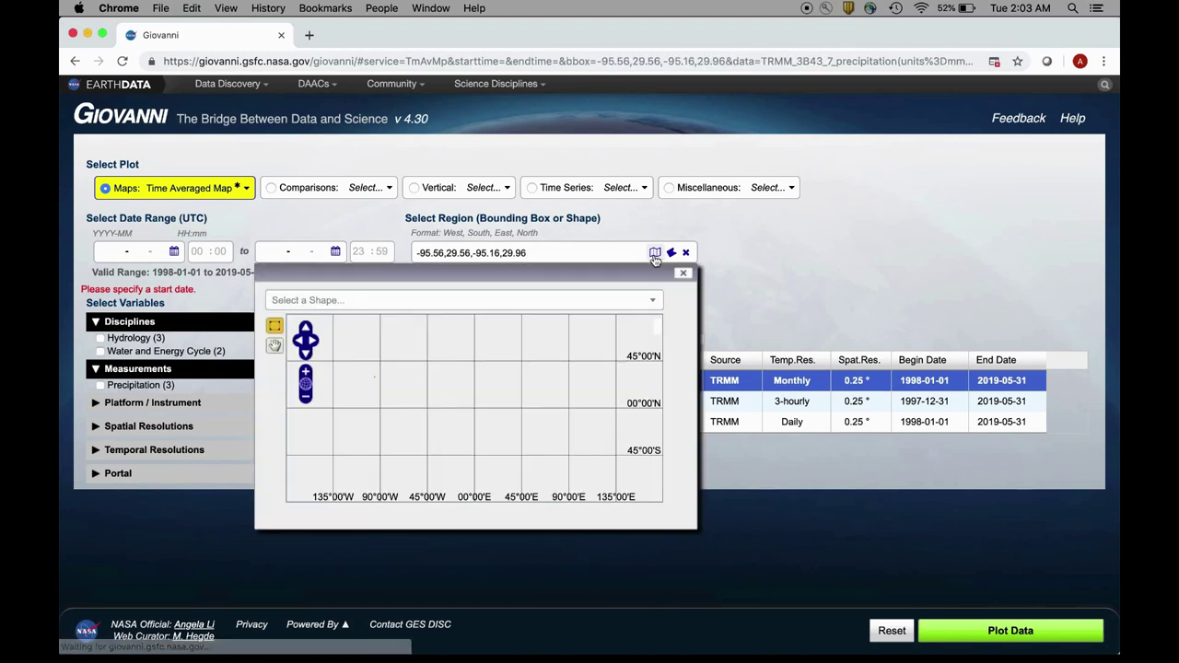
left_click(306, 374)
left_click(303, 344)
left_click(305, 373)
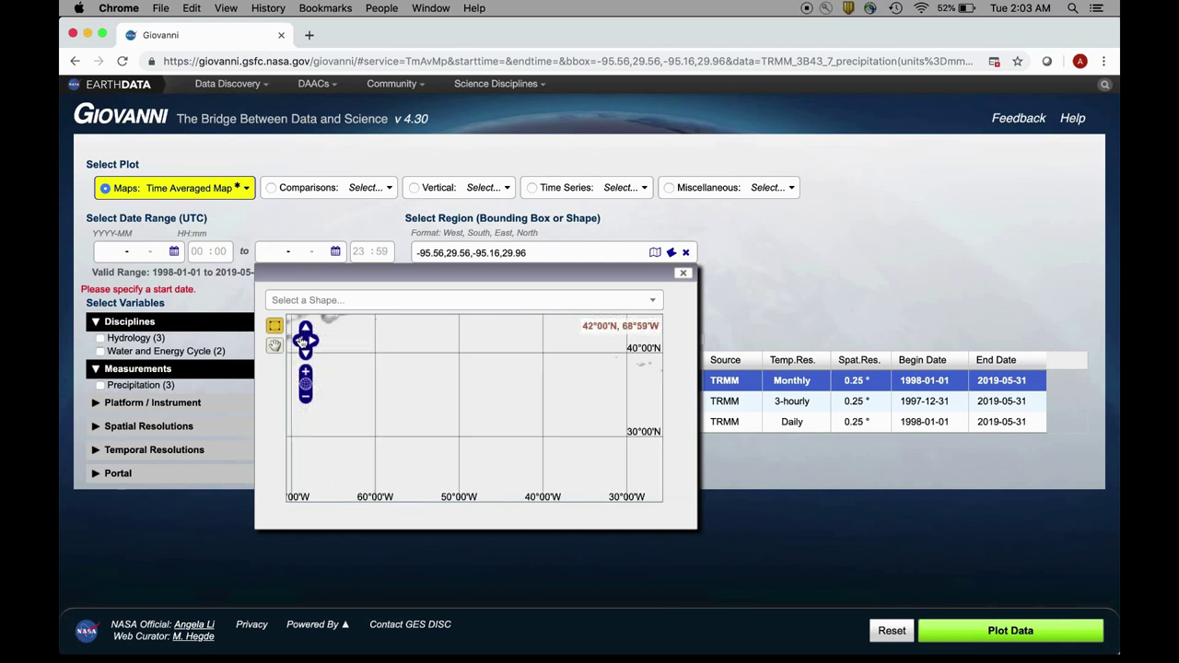
left_click(301, 341)
left_click(302, 342)
left_click(301, 342)
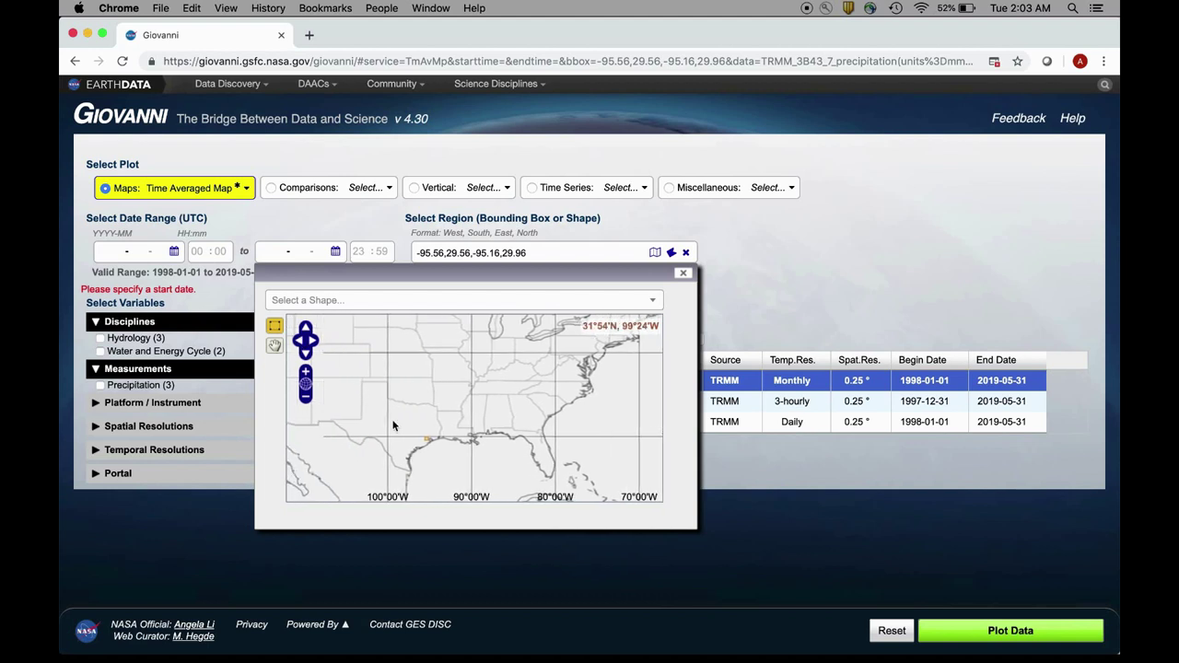
left_click(305, 373)
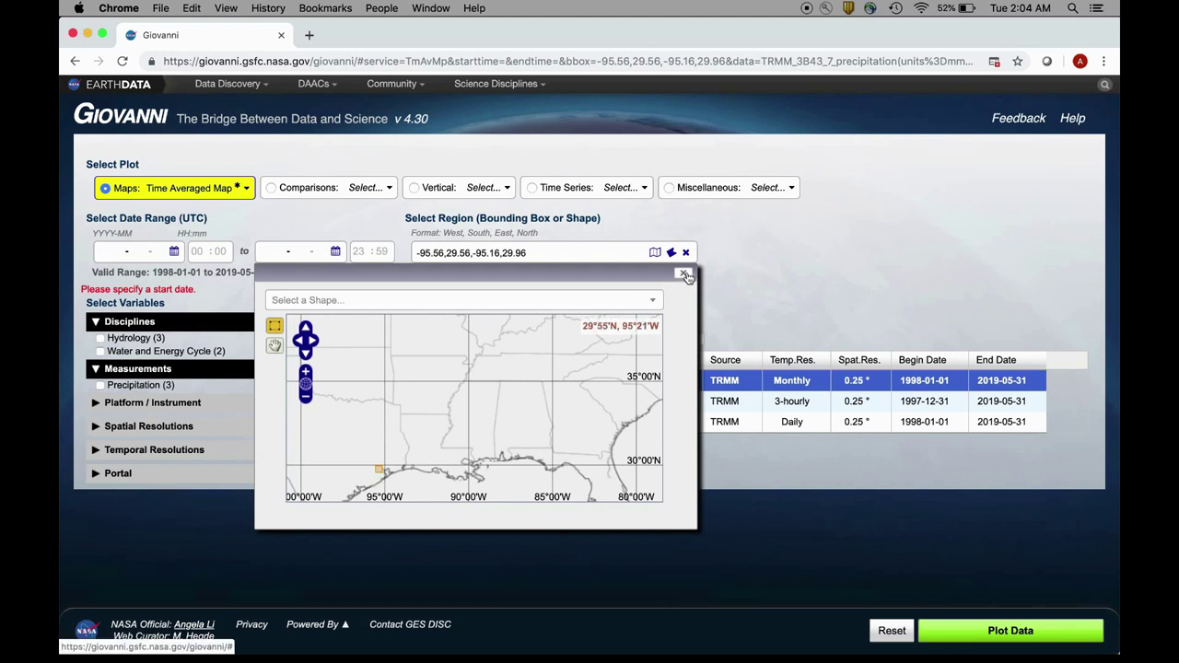
left_click(683, 273)
Step: Choose the Seasonal (inter annual) time series as the plot type
left_click(539, 184)
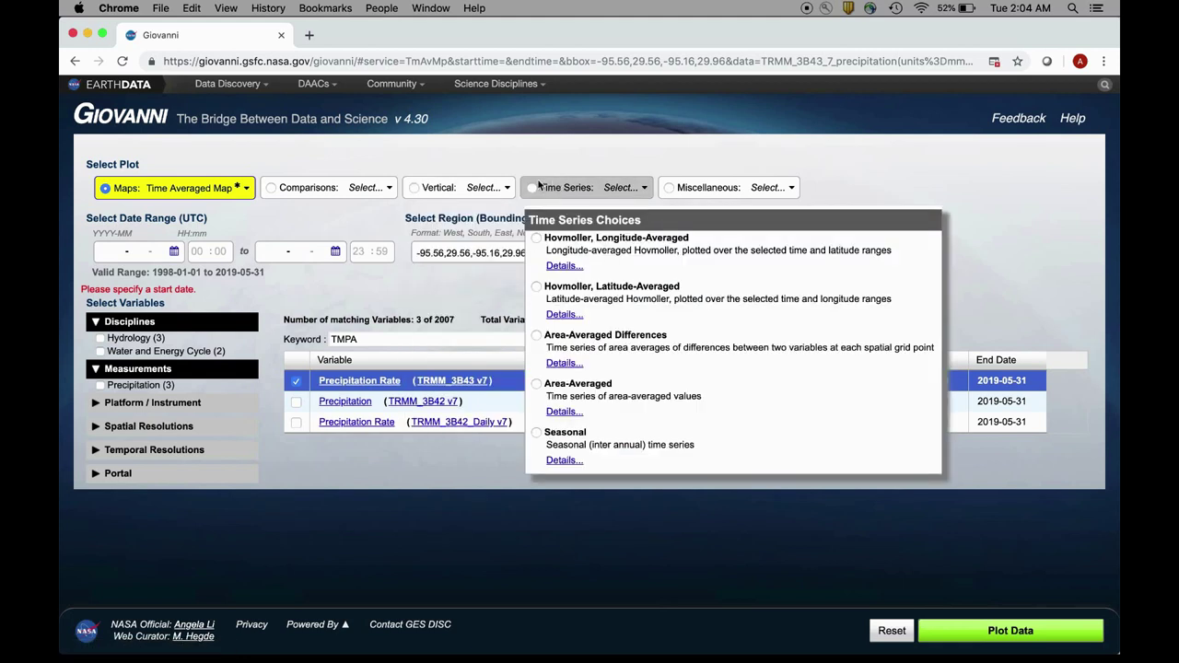
left_click(536, 238)
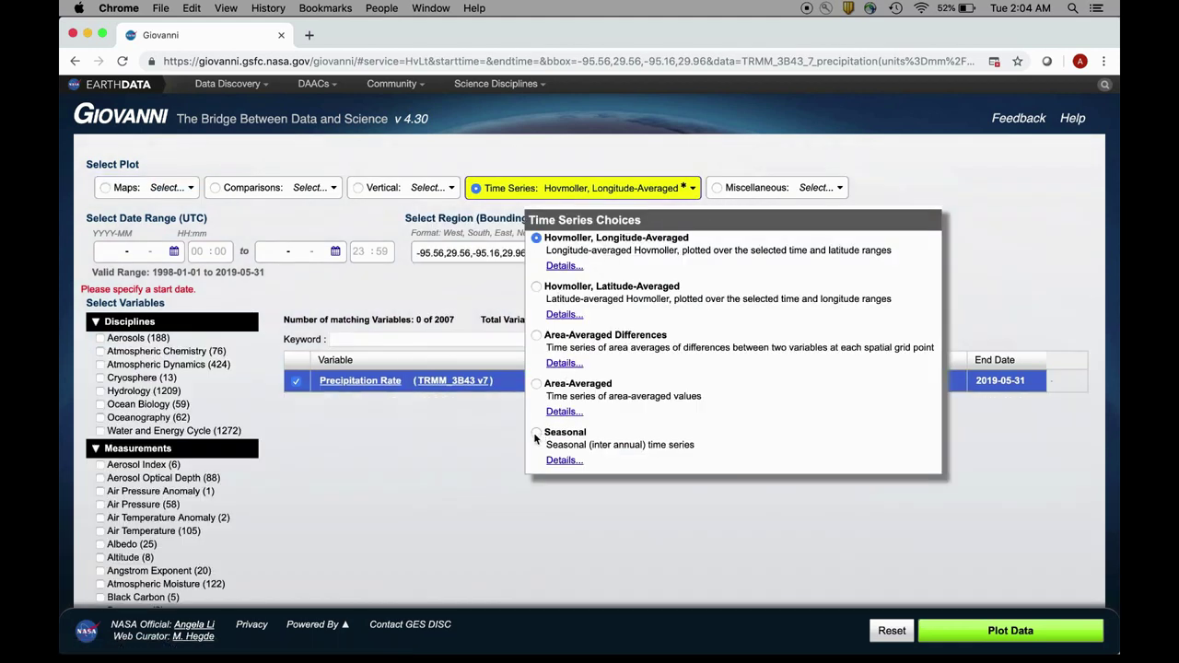
left_click(535, 432)
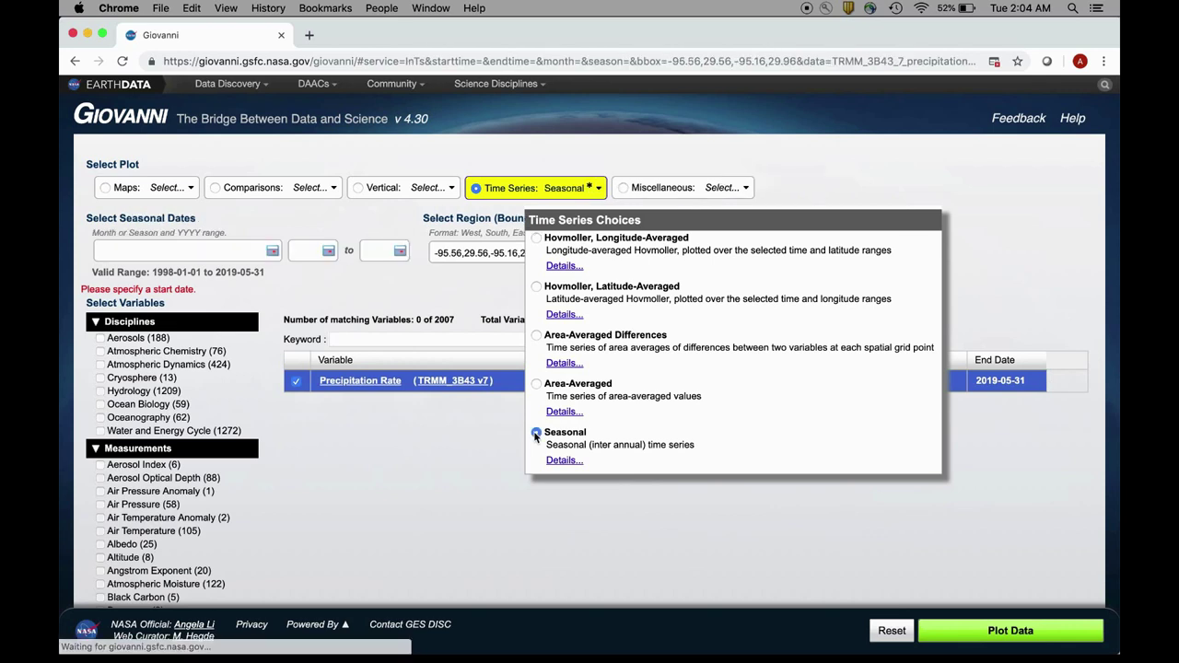
Step: Include all twelve months, January through December, in the seasonal dates of the time series
left_click(272, 251)
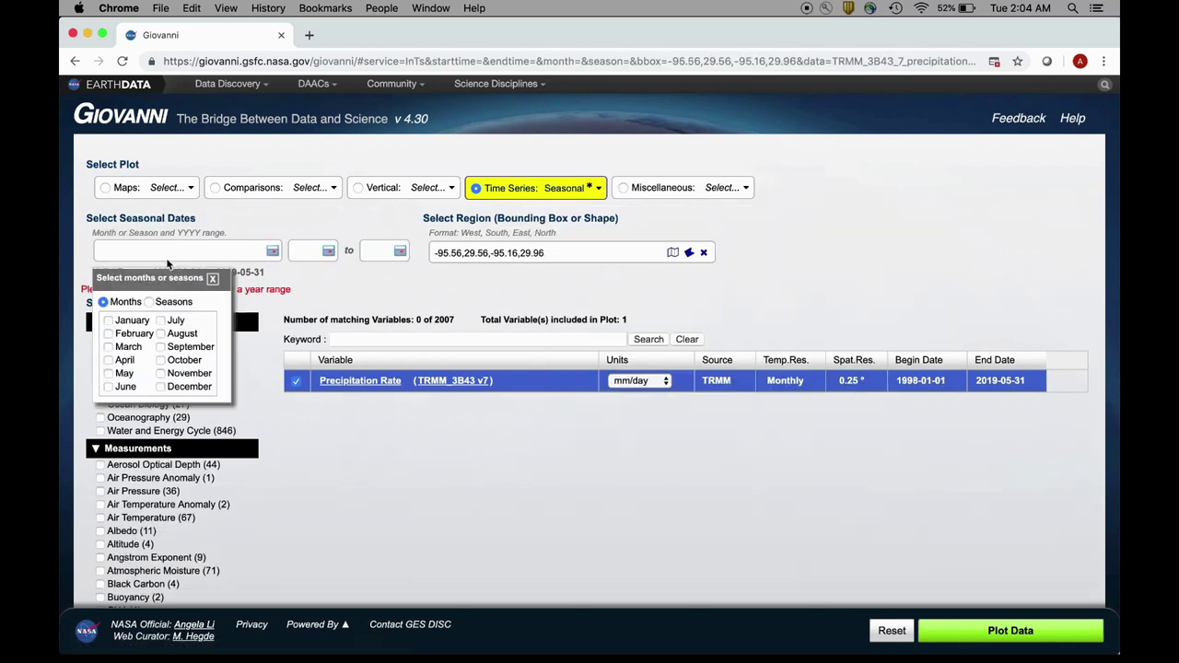
left_click(109, 320)
left_click(109, 333)
left_click(109, 347)
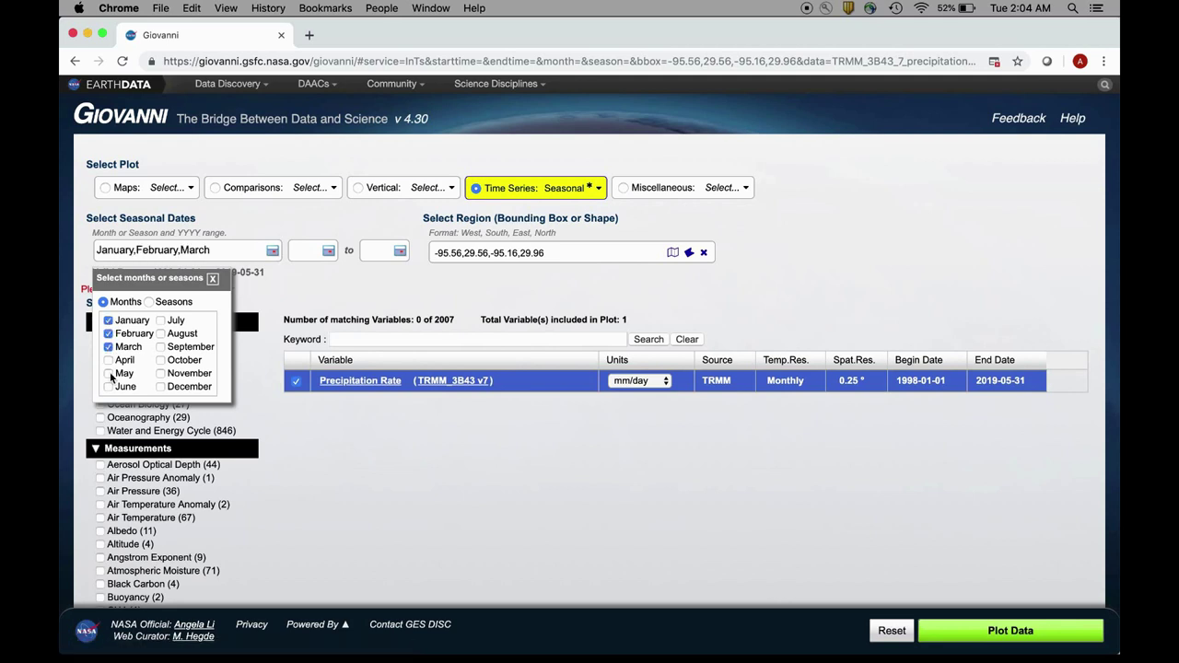
left_click(108, 360)
left_click(108, 373)
left_click(108, 387)
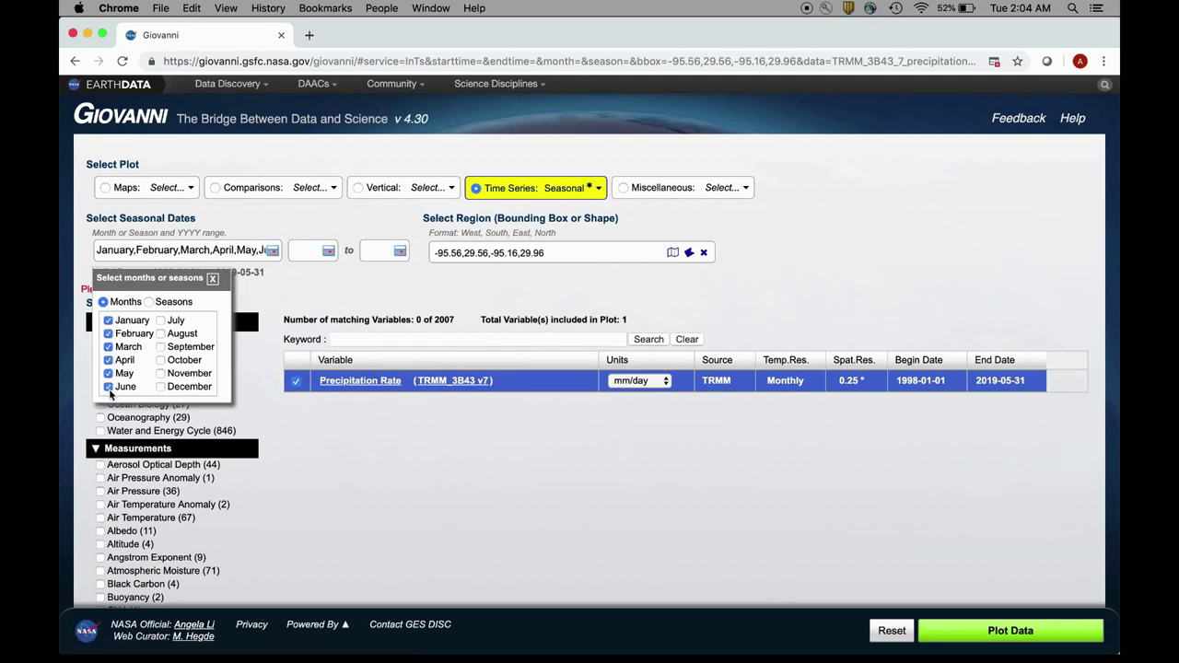
left_click(161, 321)
left_click(161, 333)
left_click(161, 347)
left_click(161, 373)
left_click(161, 360)
left_click(161, 387)
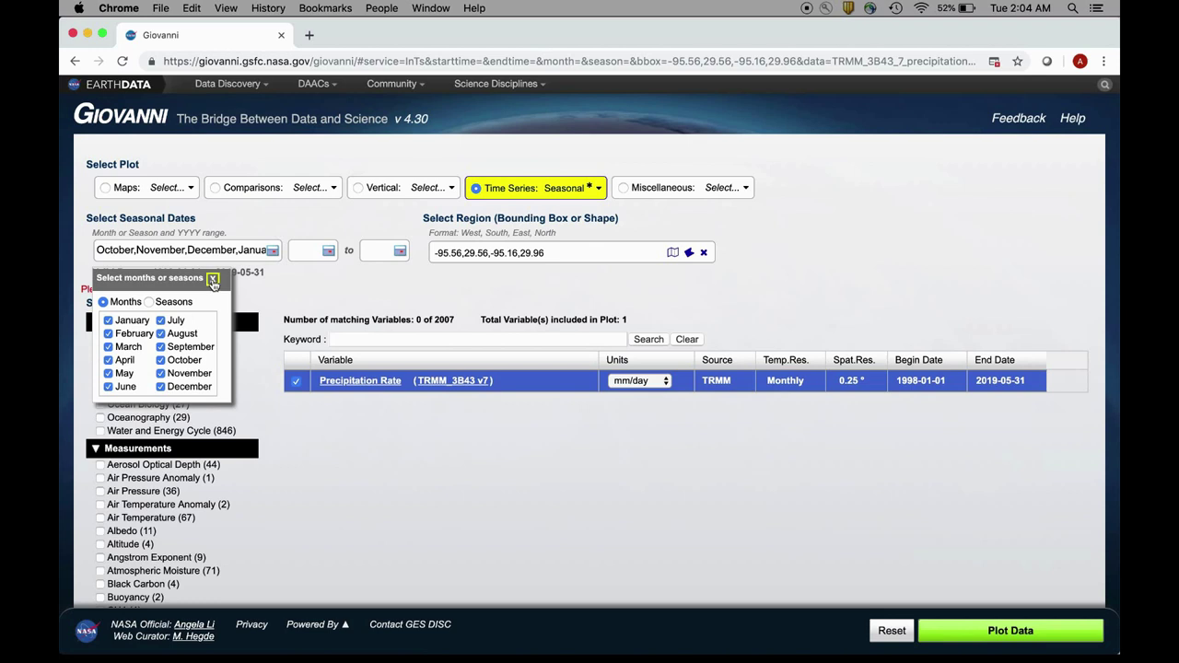
left_click(212, 278)
Step: Set the seasonal time series' year range from 2000 to 2018
left_click(377, 254)
left_click(328, 252)
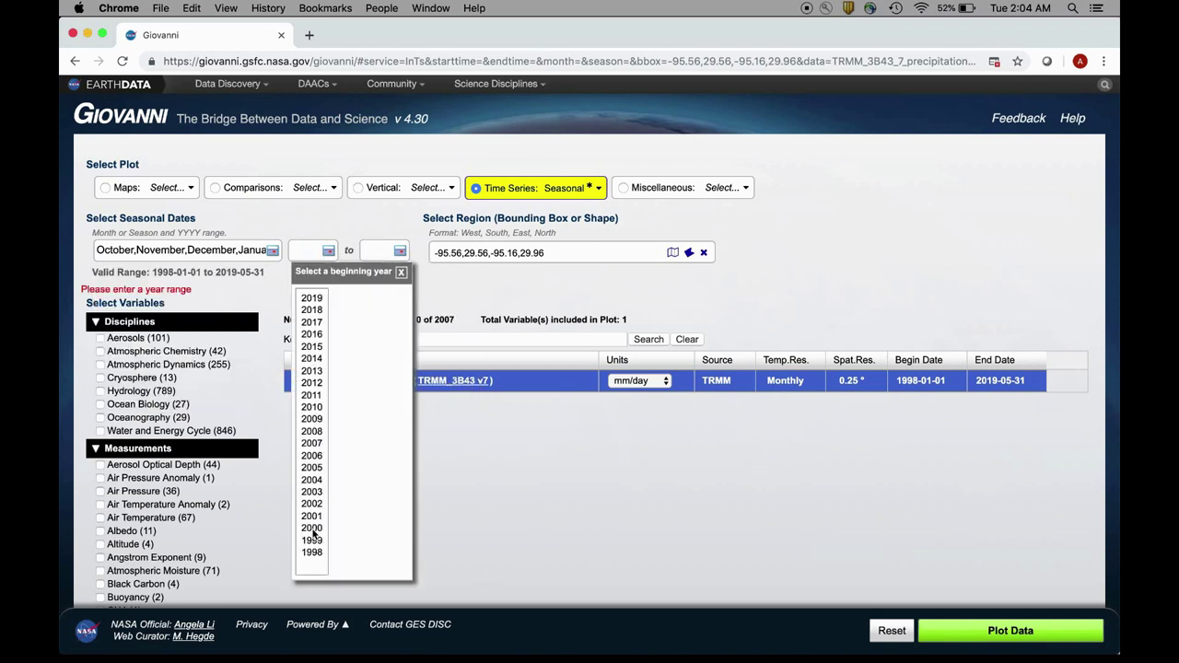
left_click(313, 528)
left_click(400, 252)
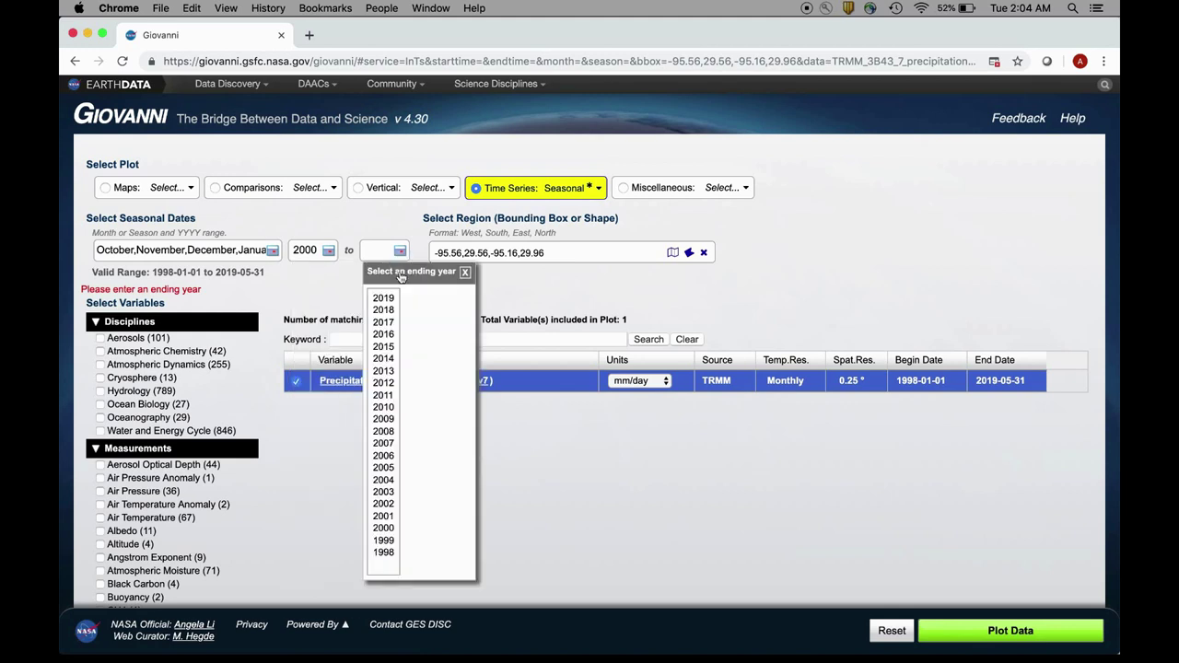
left_click(392, 312)
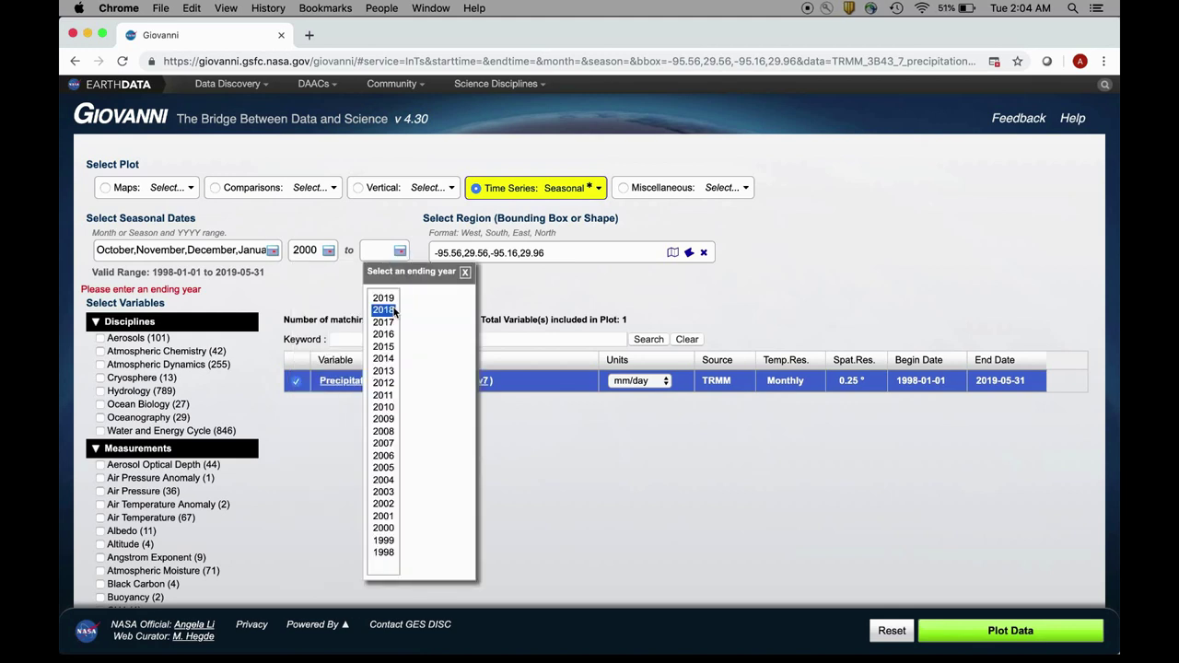
left_click(568, 497)
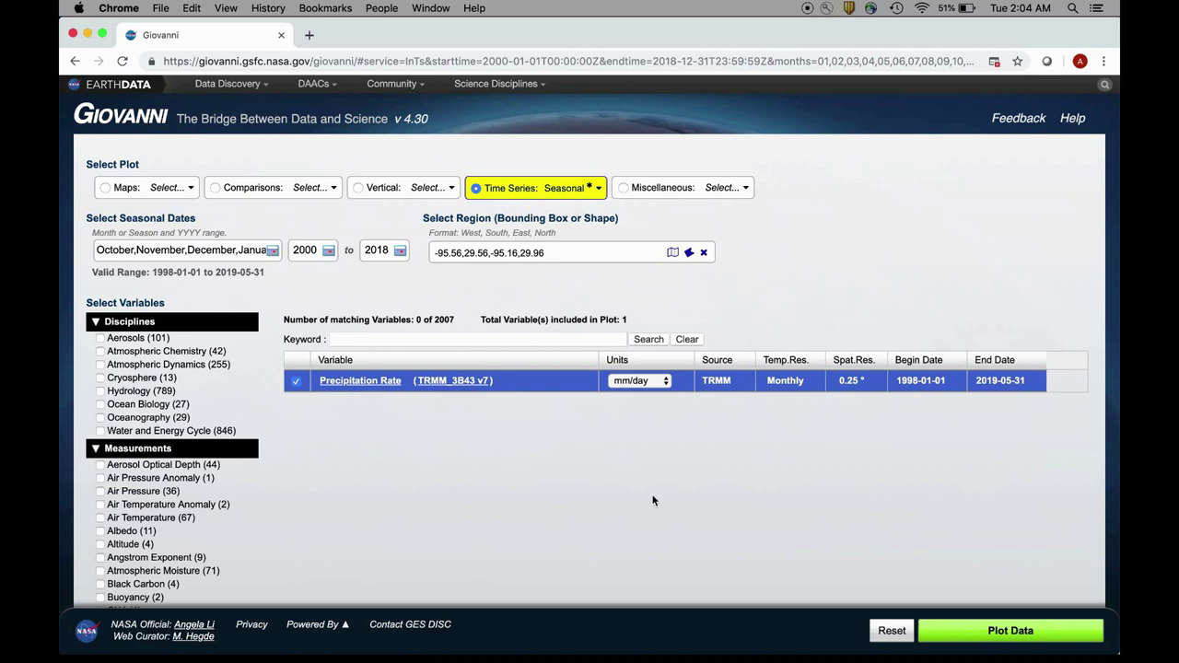
left_click(382, 257)
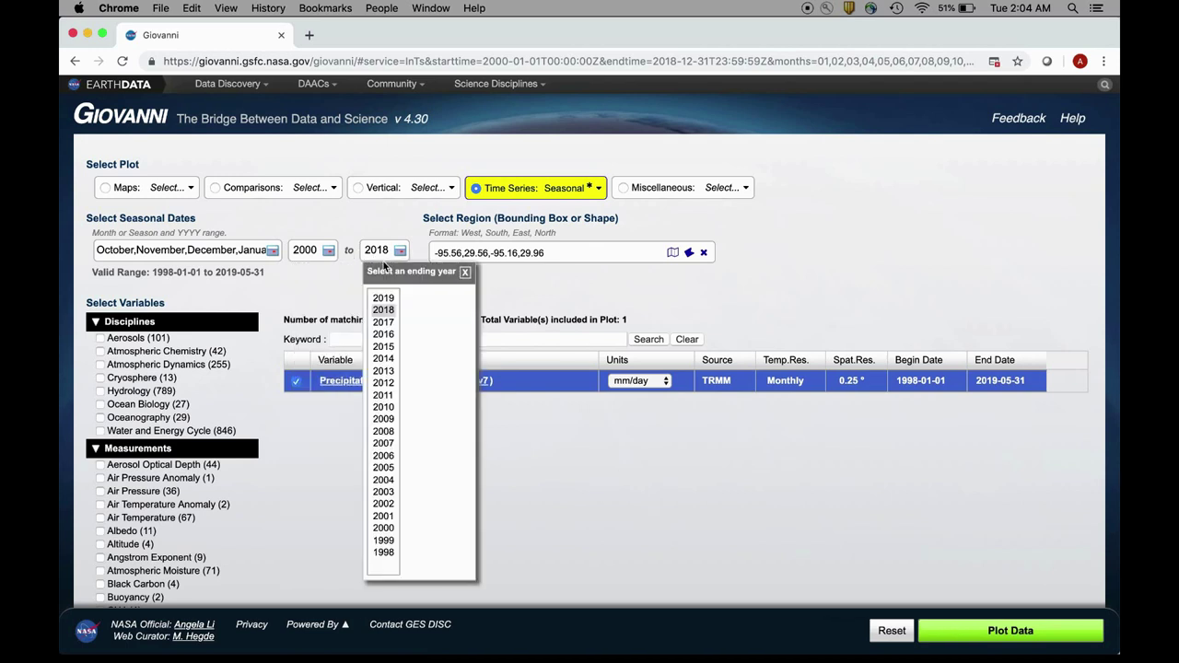
left_click(617, 283)
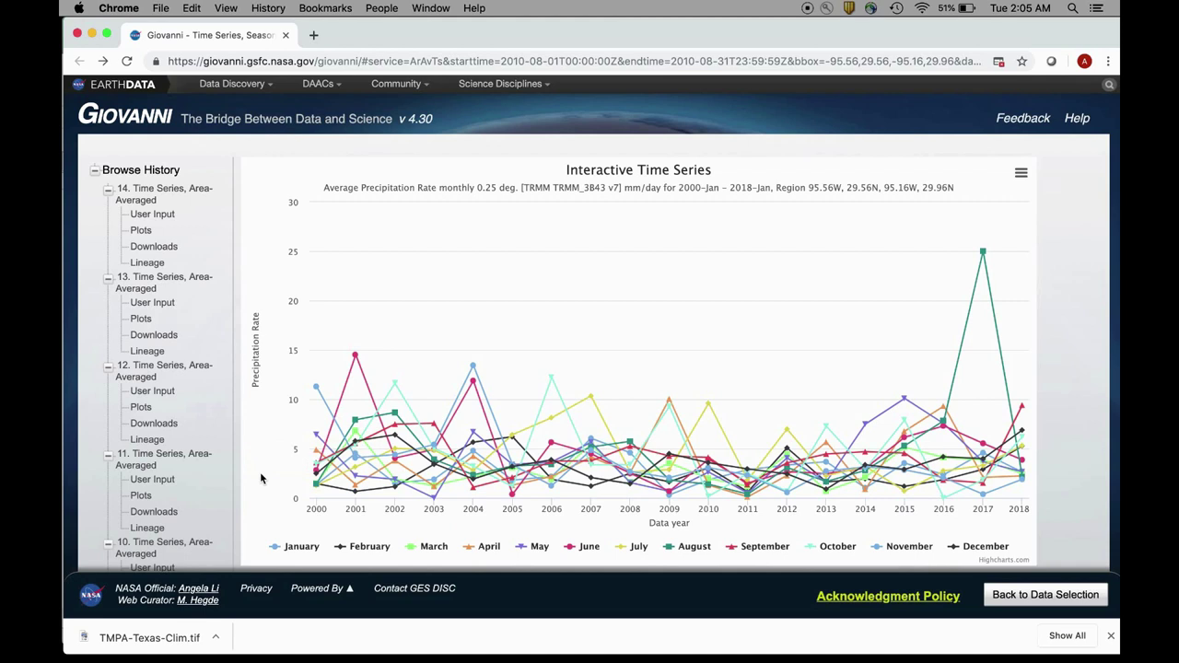
Step: Hide the January to April and September to December series in the interactive time series chart
mouse_move(314, 435)
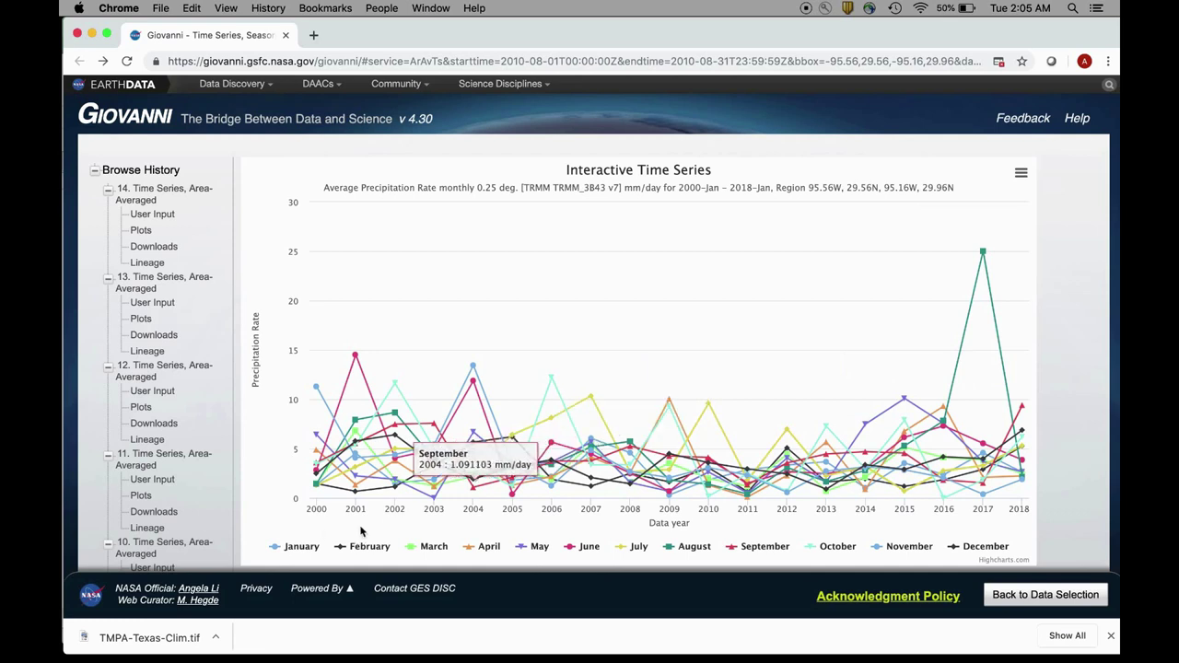
left_click(305, 549)
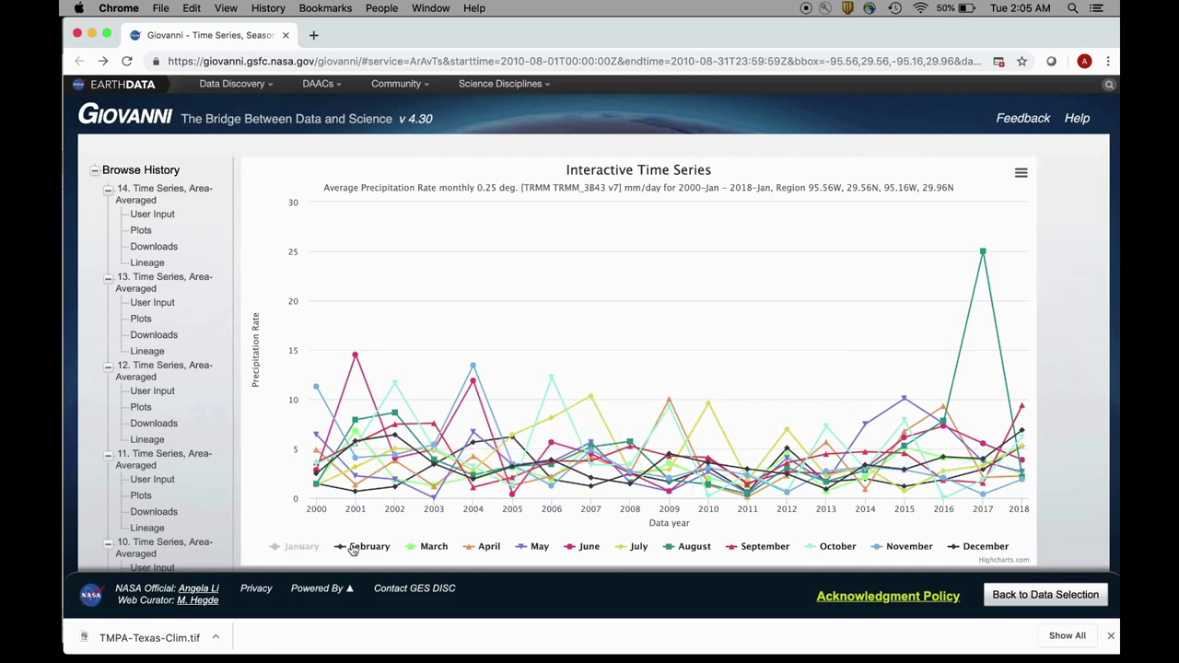
left_click(369, 548)
left_click(428, 548)
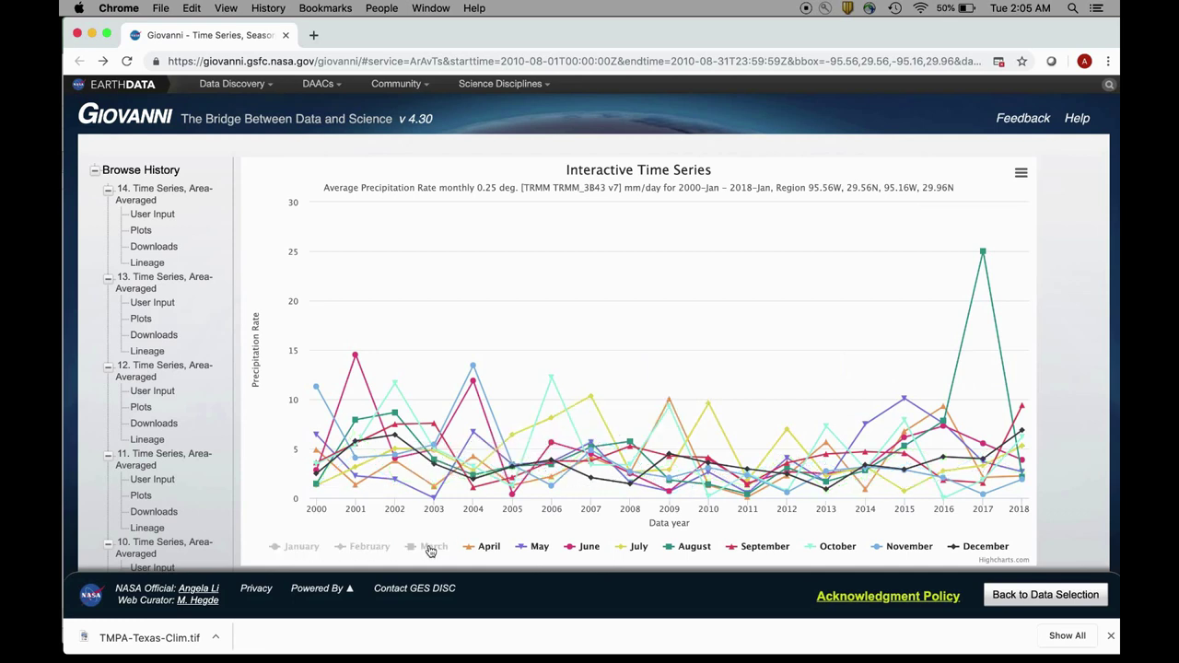
left_click(486, 548)
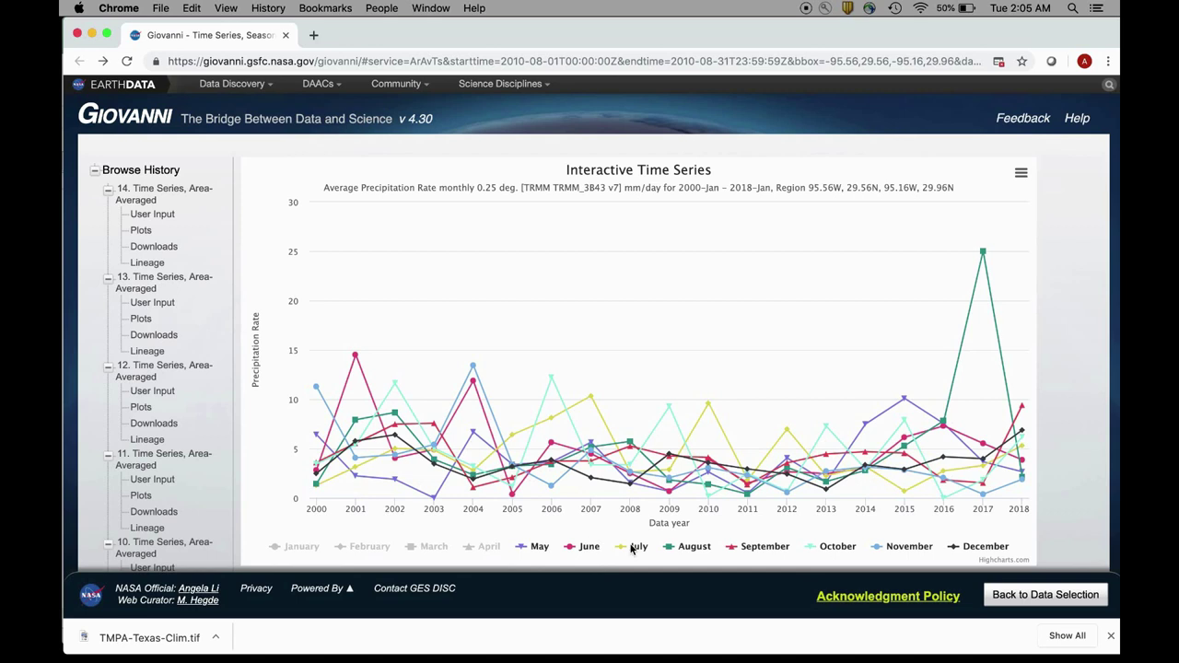
left_click(759, 550)
left_click(837, 549)
left_click(907, 548)
left_click(981, 548)
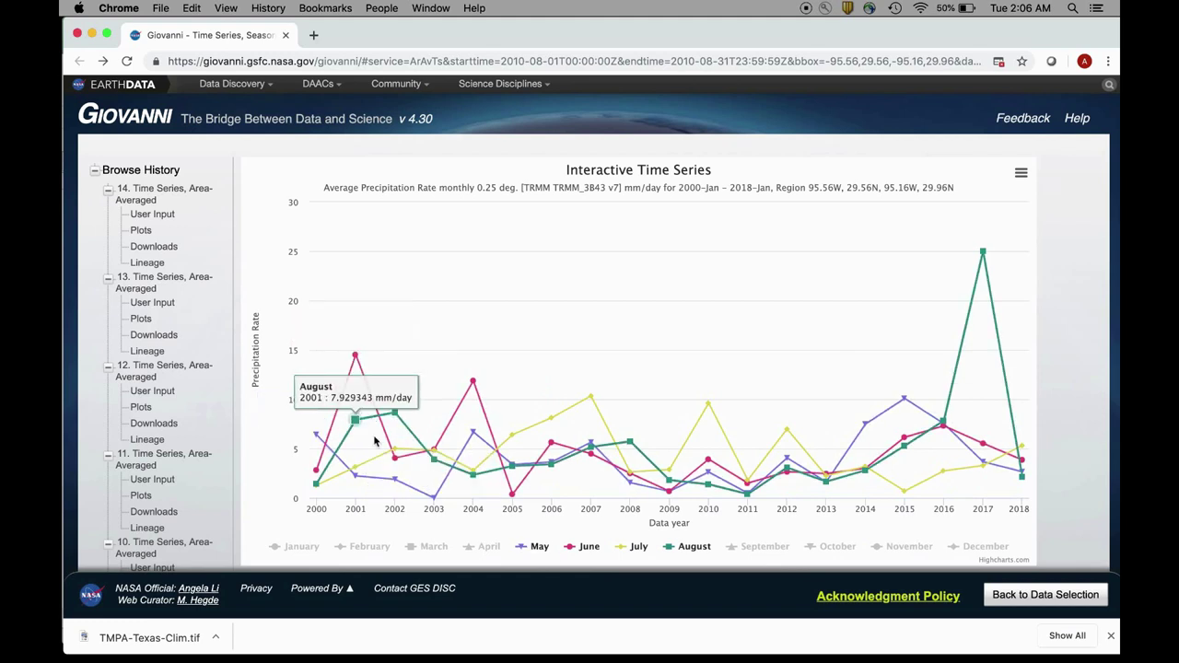
Step: Hide the May to August series as well, show only January, and inspect its precipitation rate for 2000
left_click(539, 547)
left_click(589, 547)
left_click(638, 547)
left_click(692, 547)
left_click(280, 550)
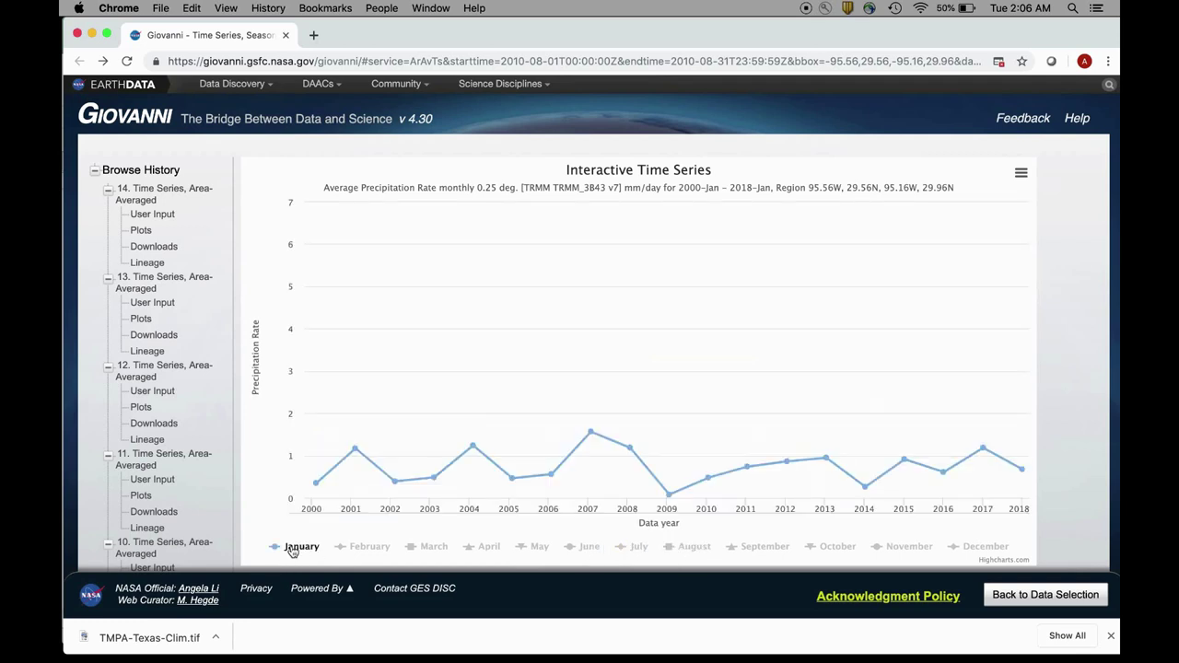
mouse_move(310, 230)
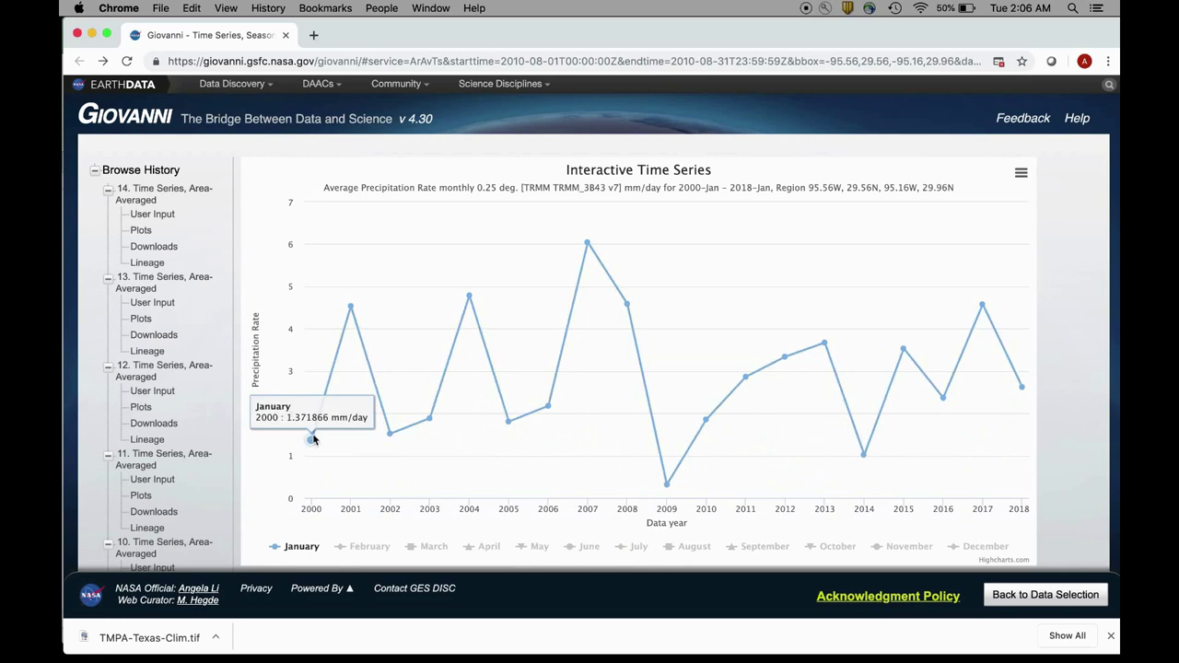
Step: Add the February to August series back to the chart one by one to compare them with January
left_click(355, 548)
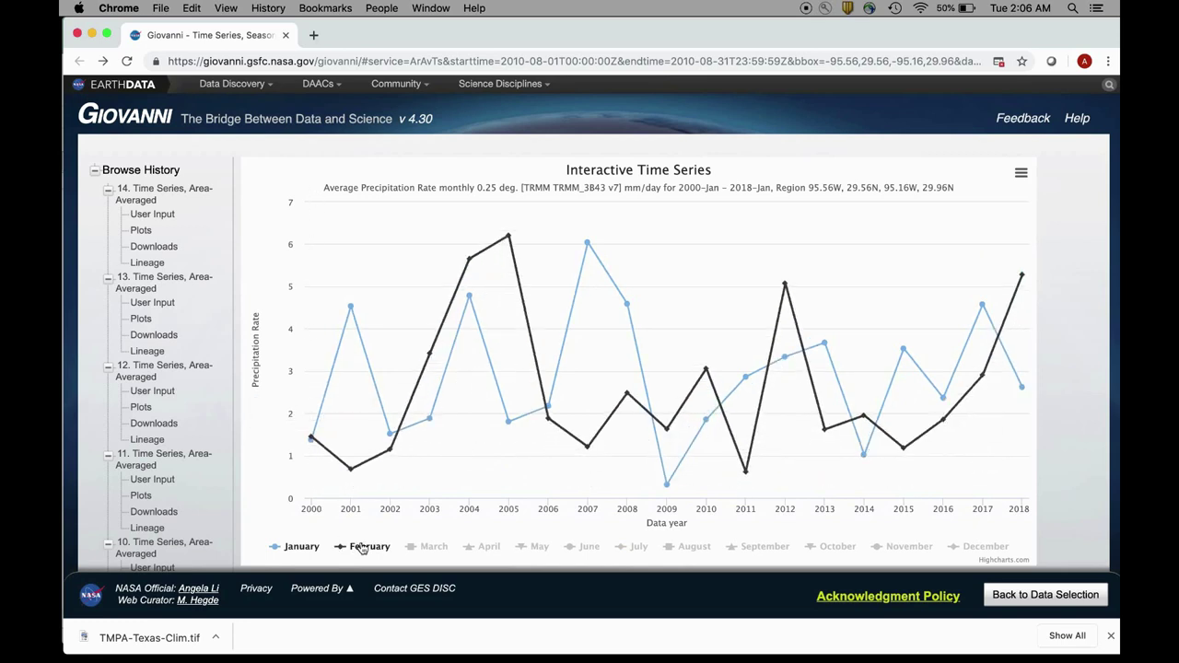
left_click(434, 548)
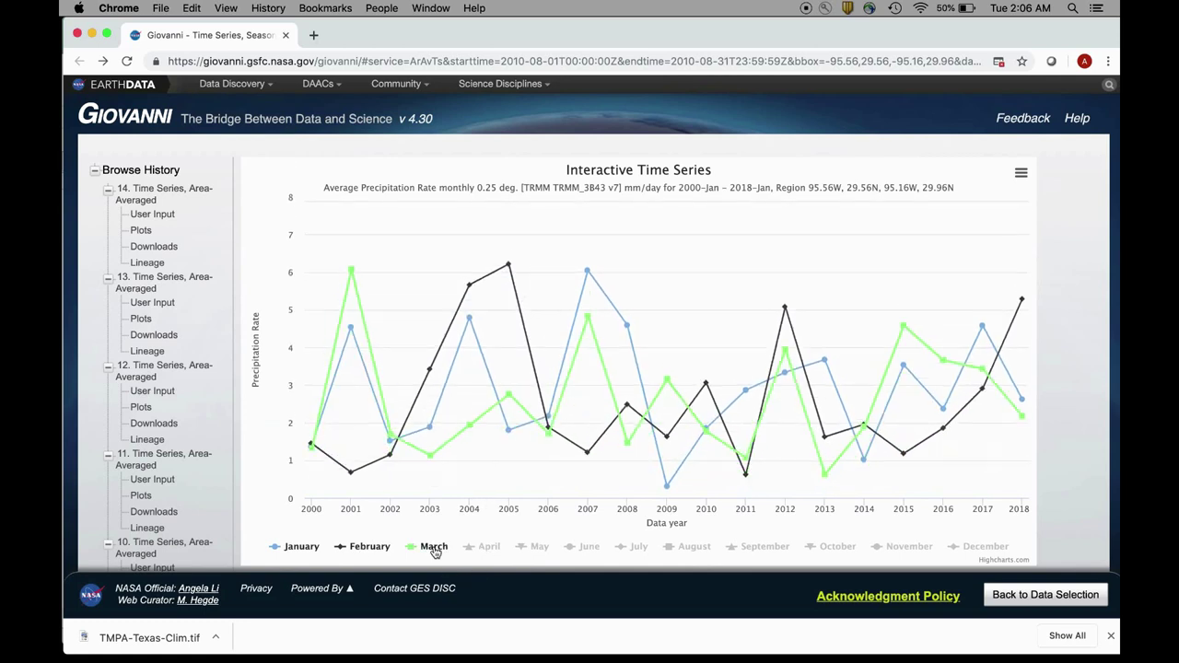
left_click(492, 551)
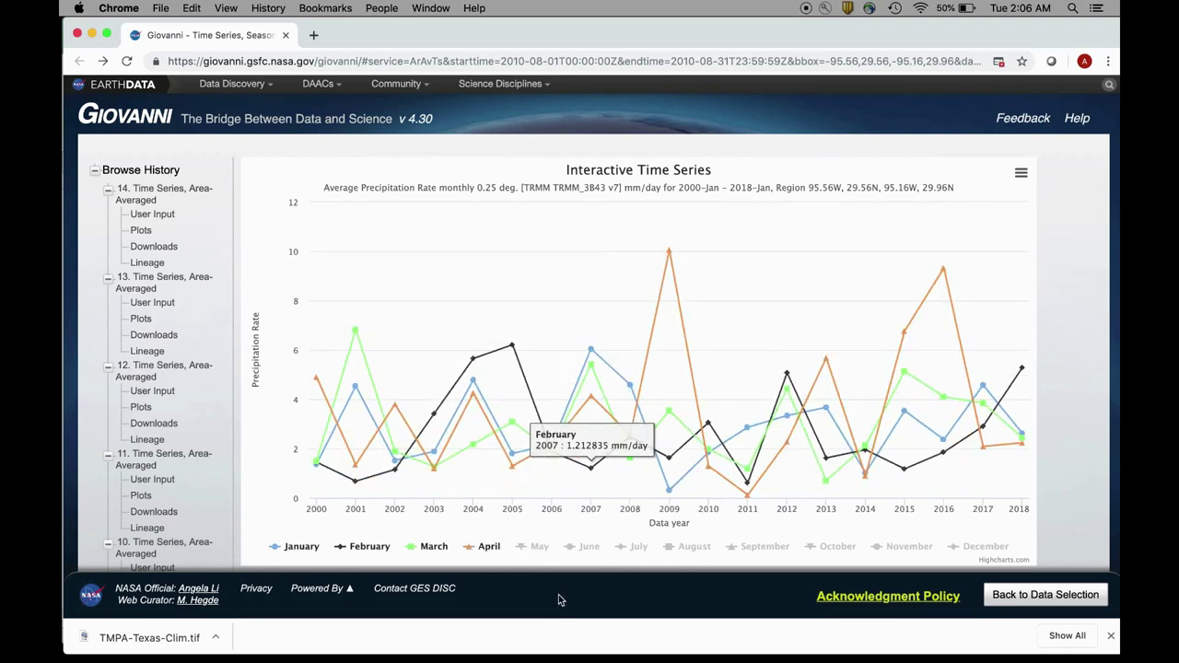
left_click(539, 547)
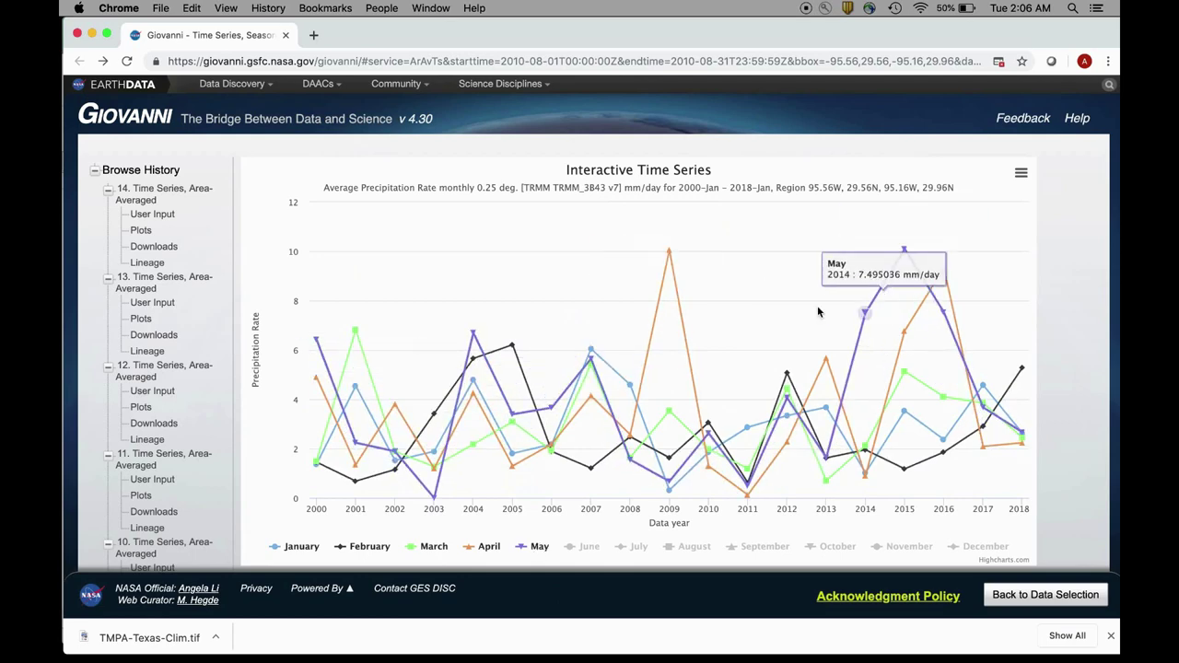
left_click(587, 547)
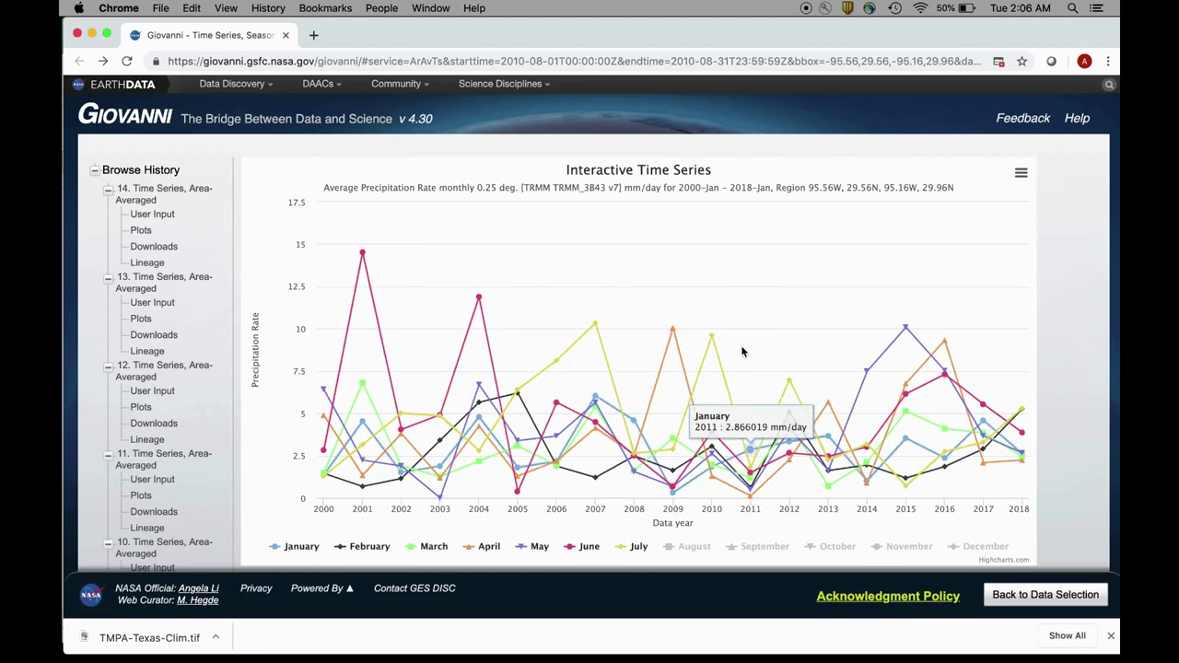
left_click(697, 548)
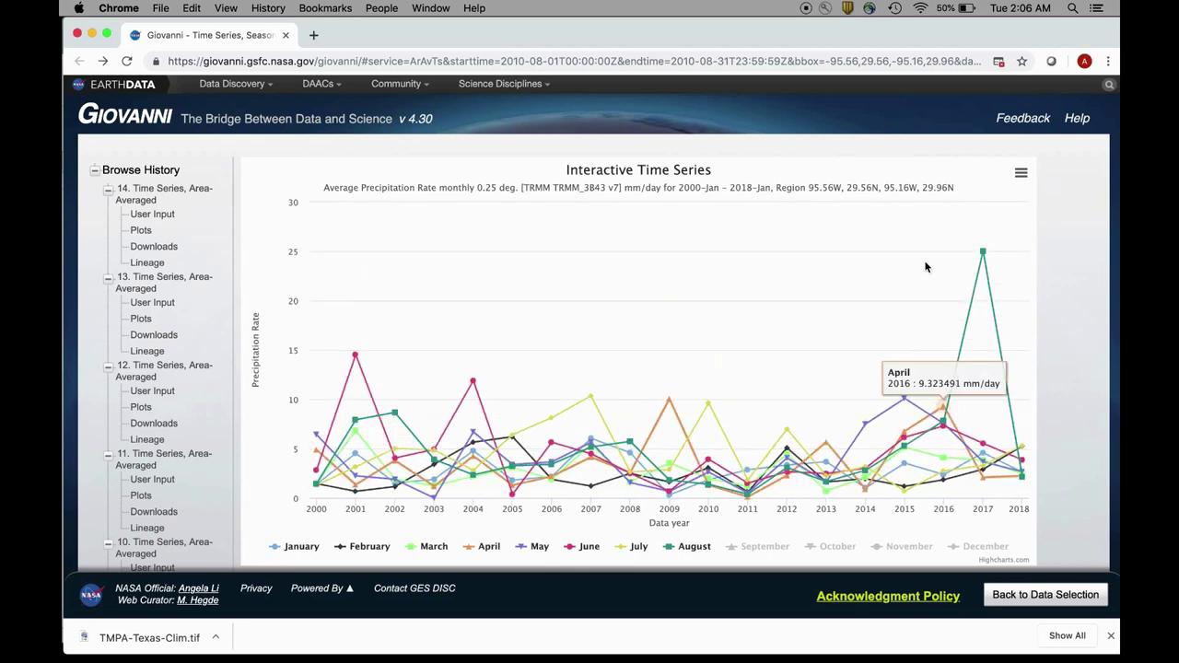
Step: Open the downloads of the "2. Time Series, Seasonal" result in the browse history
scroll(204, 473, "down", 10)
scroll(204, 474, "up", 5)
scroll(204, 474, "down", 2)
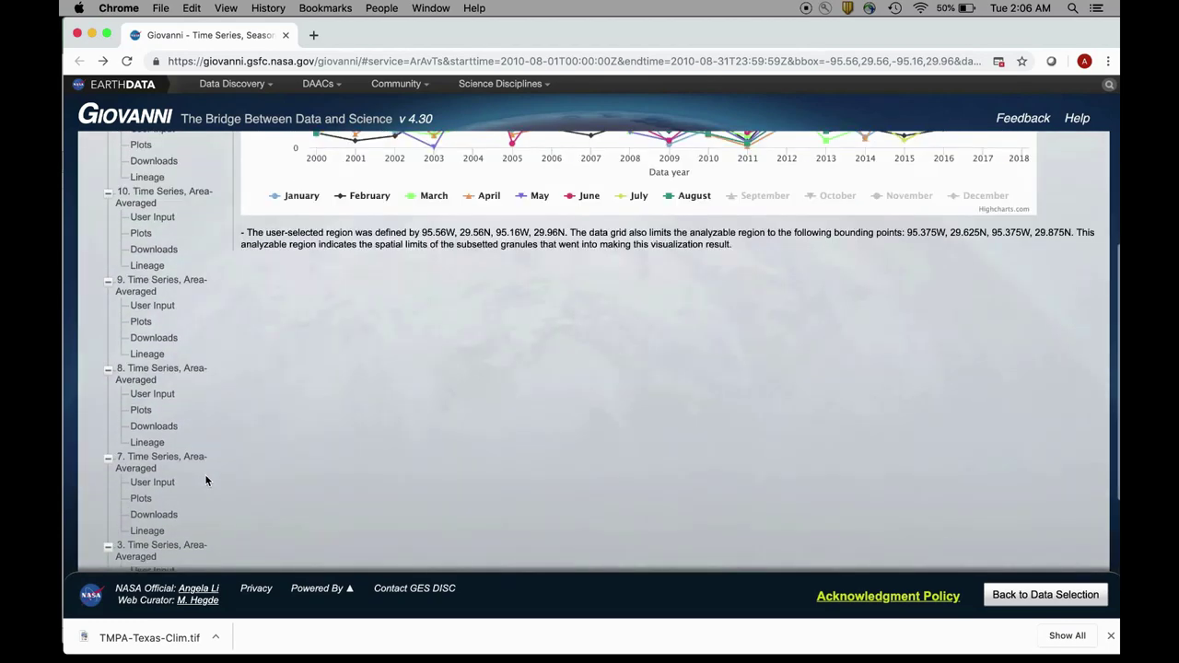
scroll(204, 474, "down", 5)
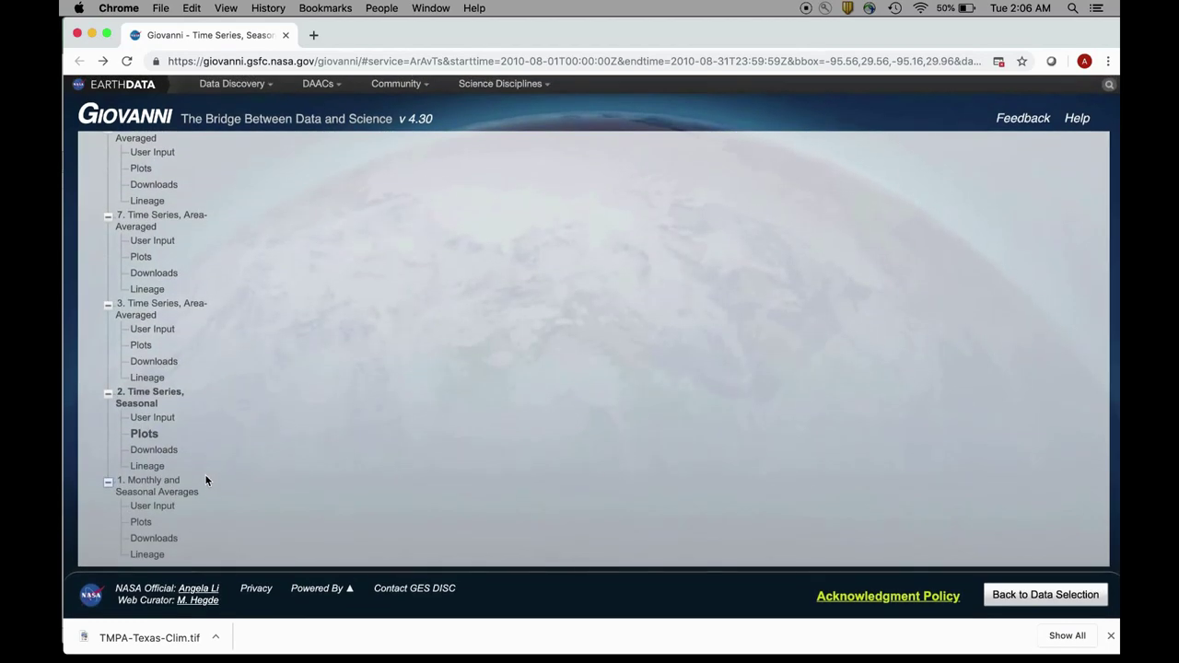
left_click(144, 451)
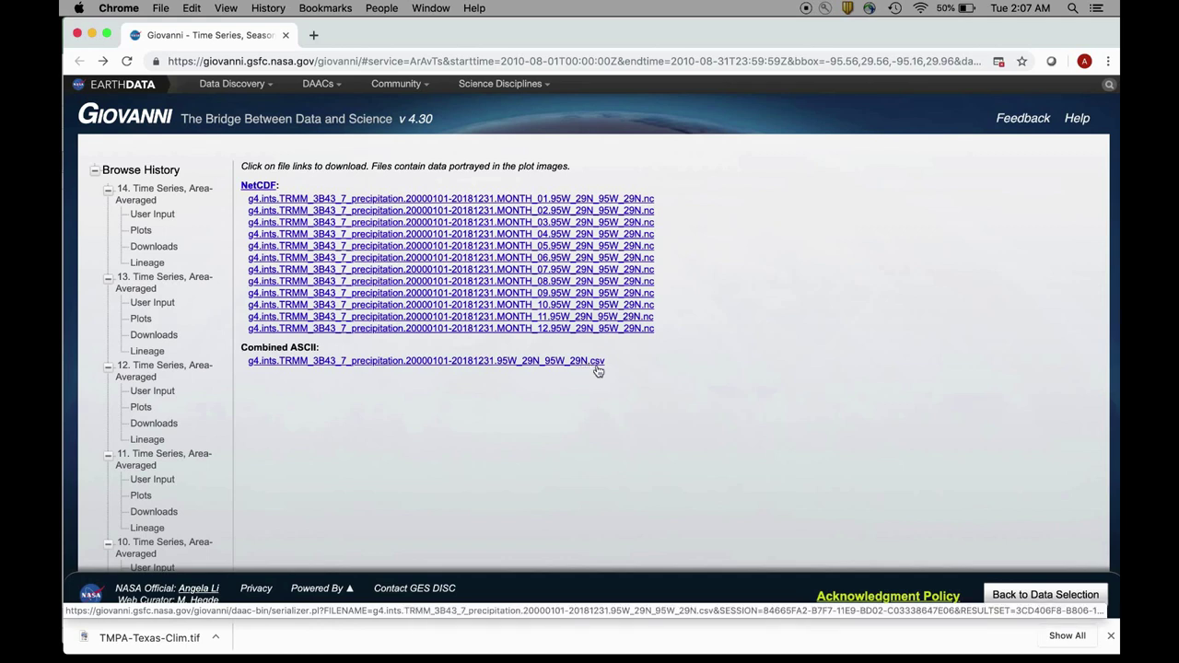
Step: Switch to the TMPA-TS workbook in Excel and move the line chart below the table to uncover all monthly columns
mouse_move(917, 656)
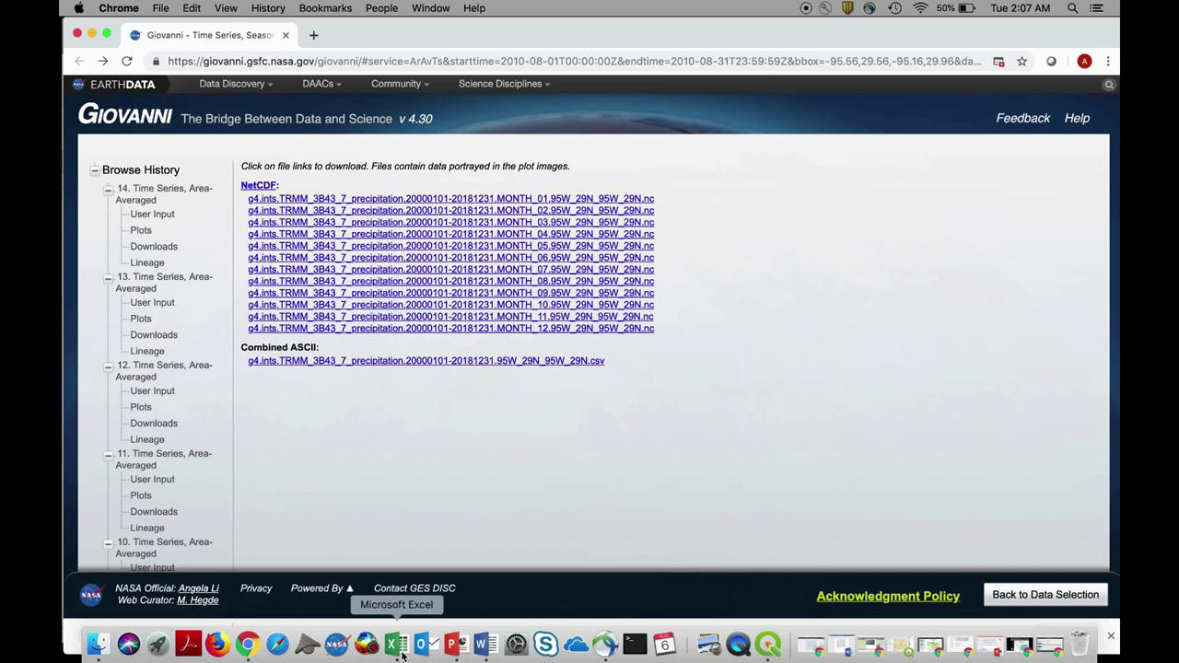
left_click(396, 645)
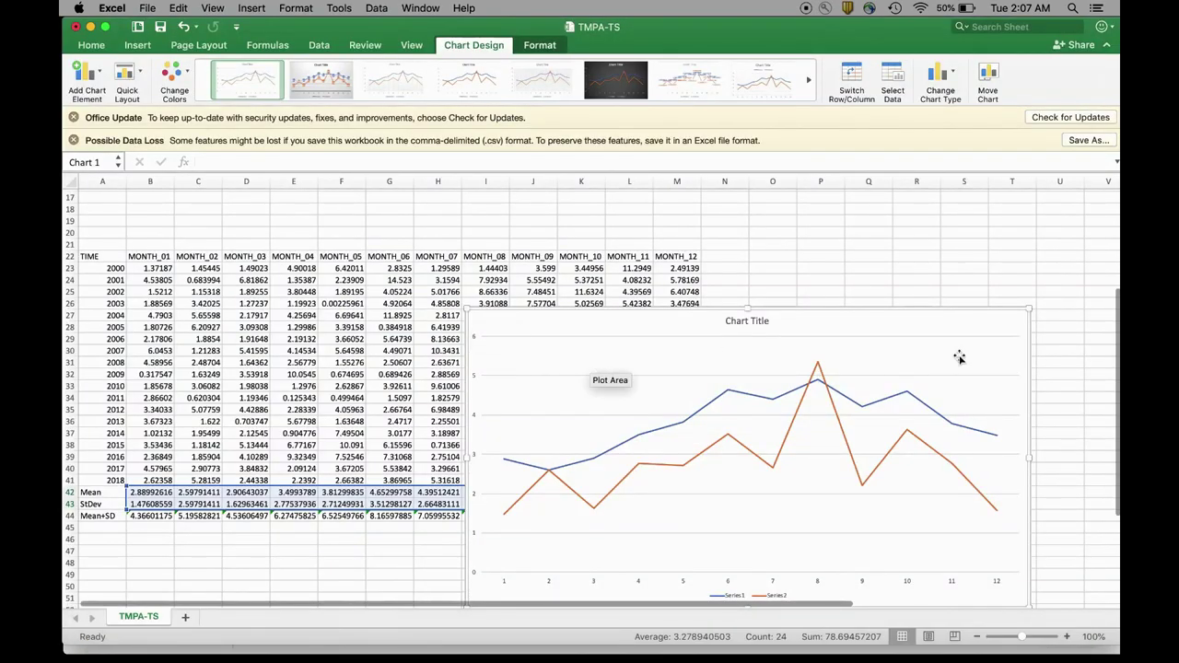
left_click_drag(918, 313, 1103, 542)
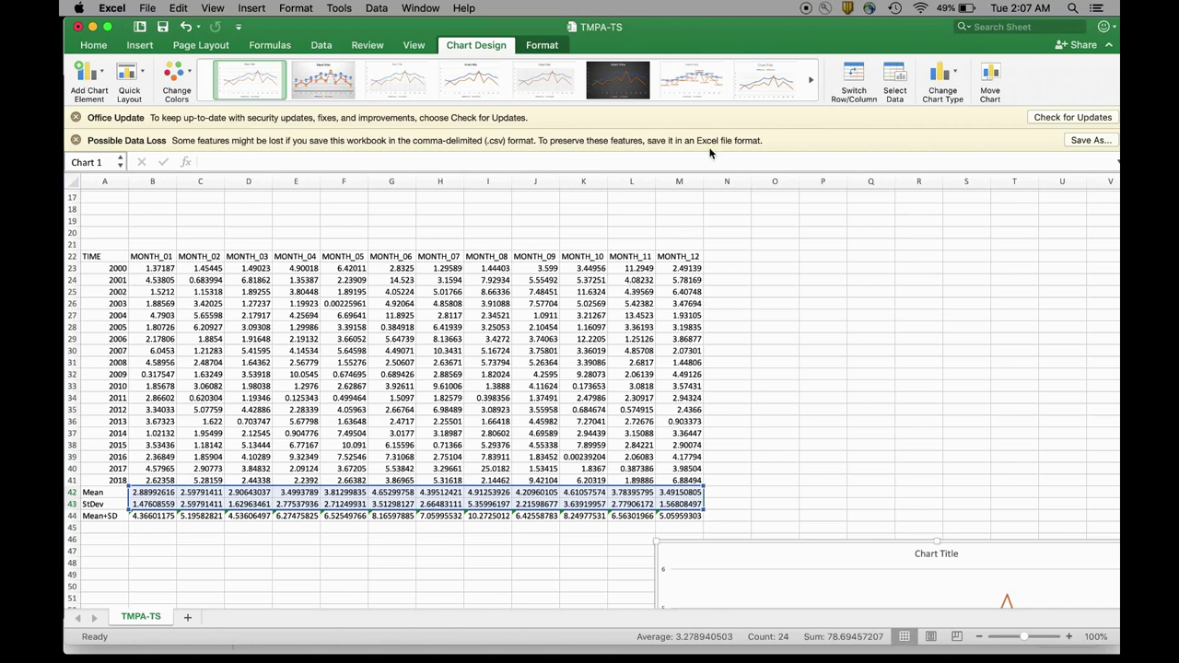
left_click_drag(740, 39, 766, 35)
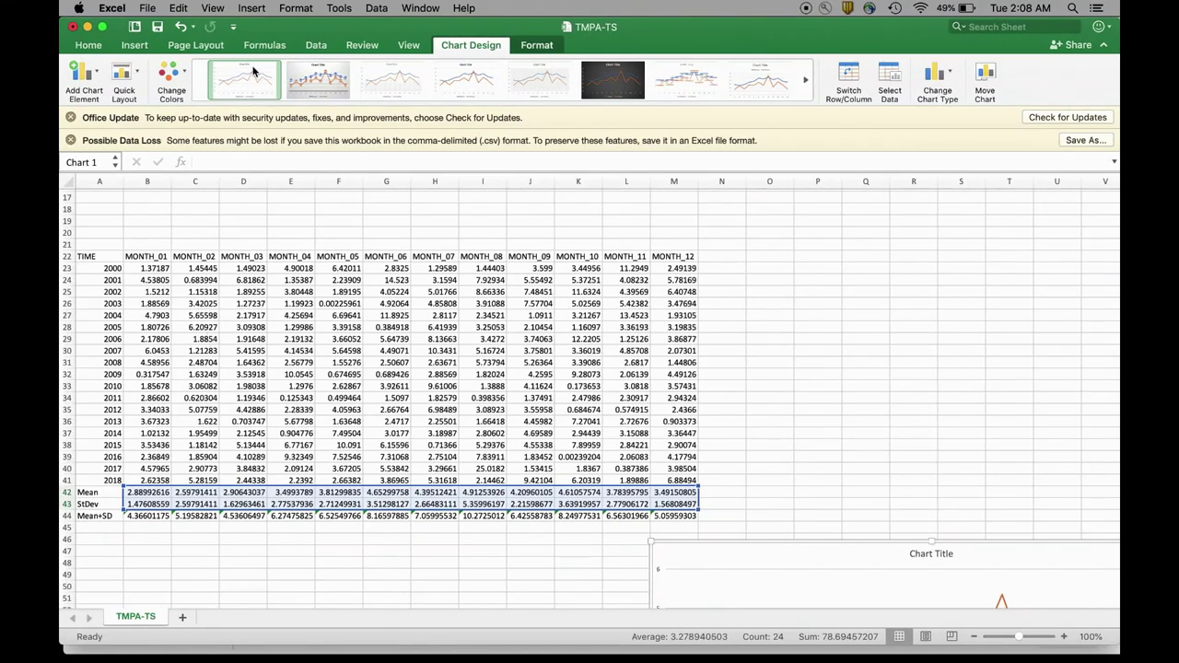
left_click_drag(660, 31, 742, 31)
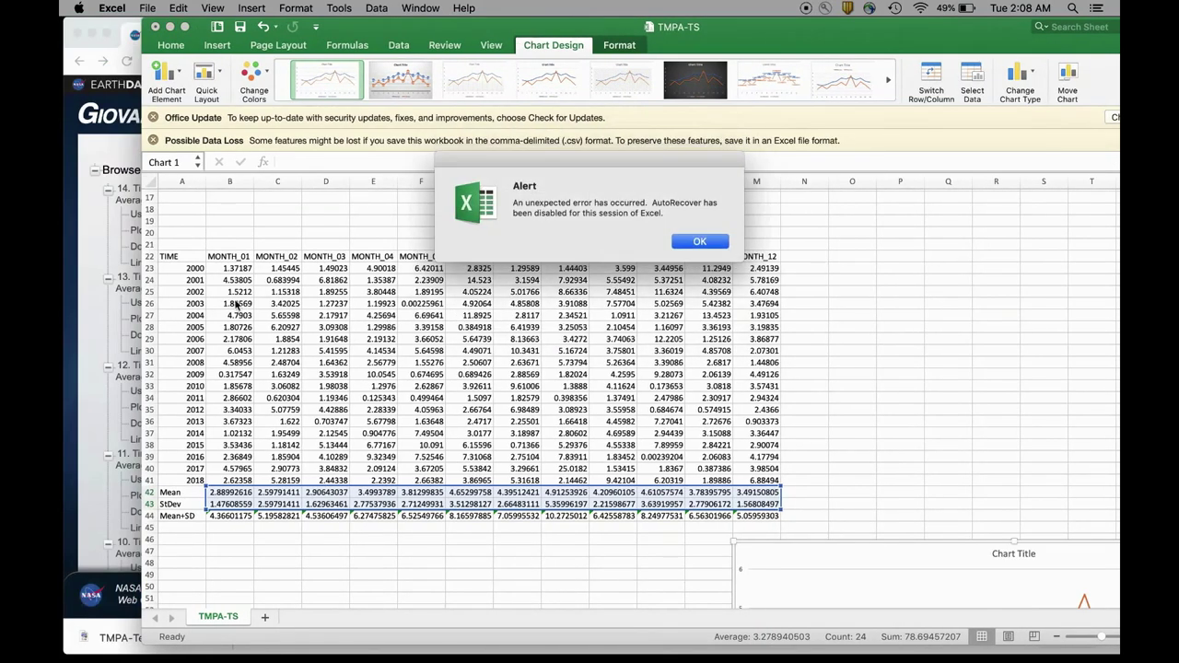
left_click(698, 242)
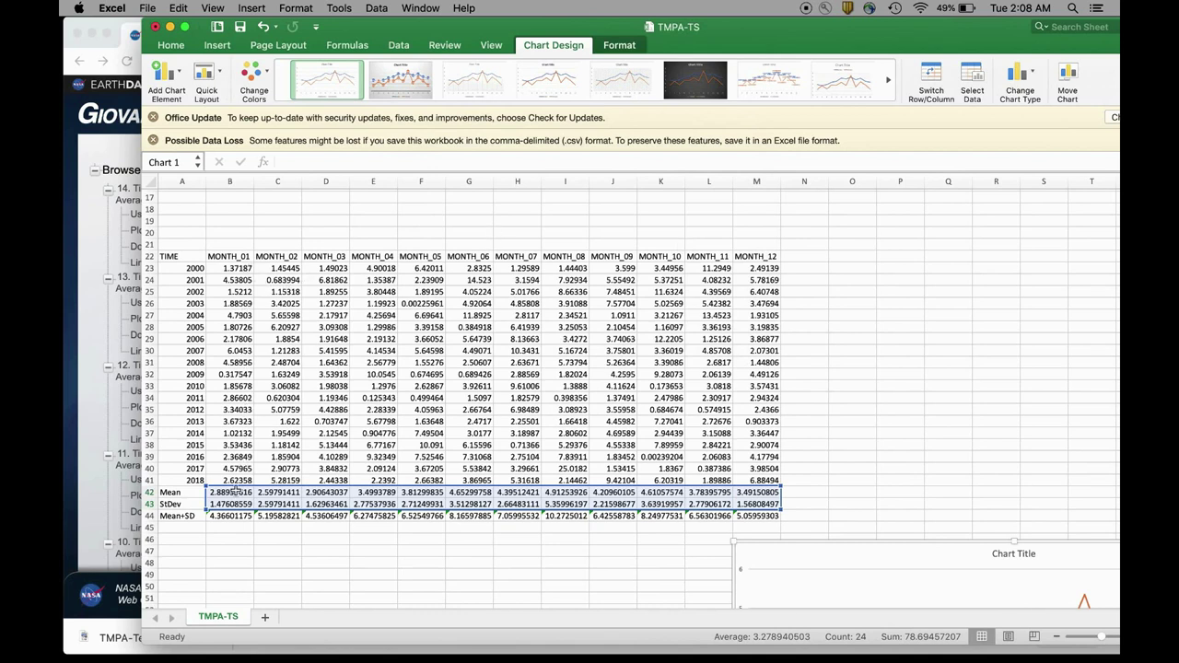
Step: Select the January mean cell, look up the STDEV function in the Formula Builder, and close the builder
left_click(236, 492)
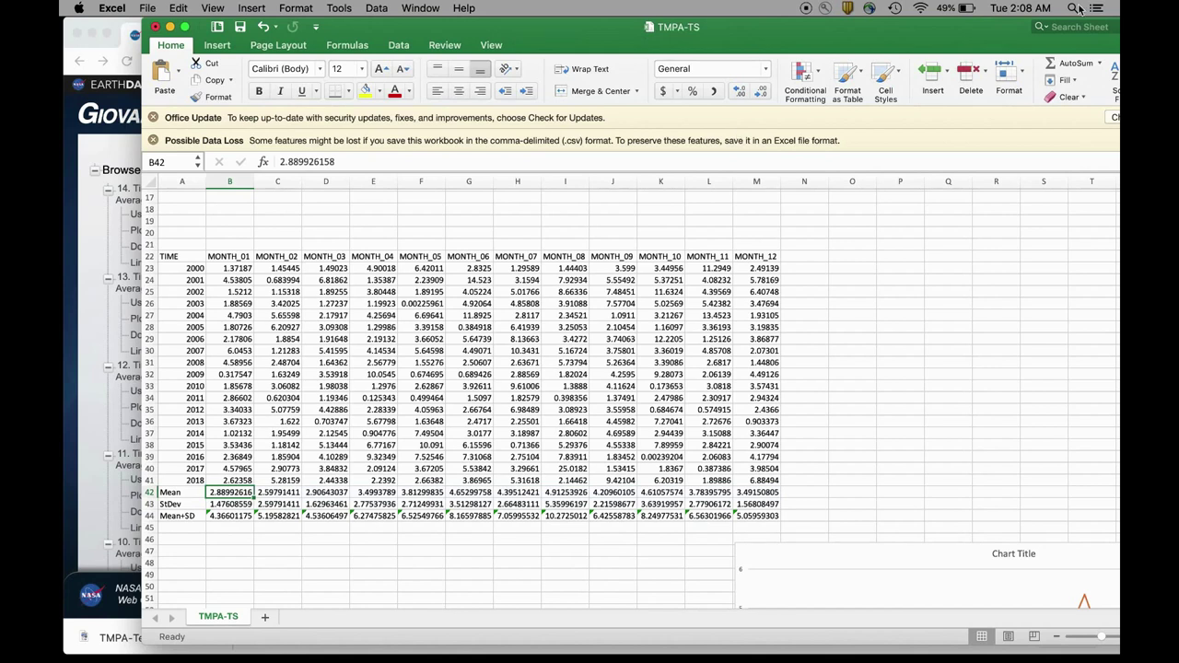
left_click(1099, 63)
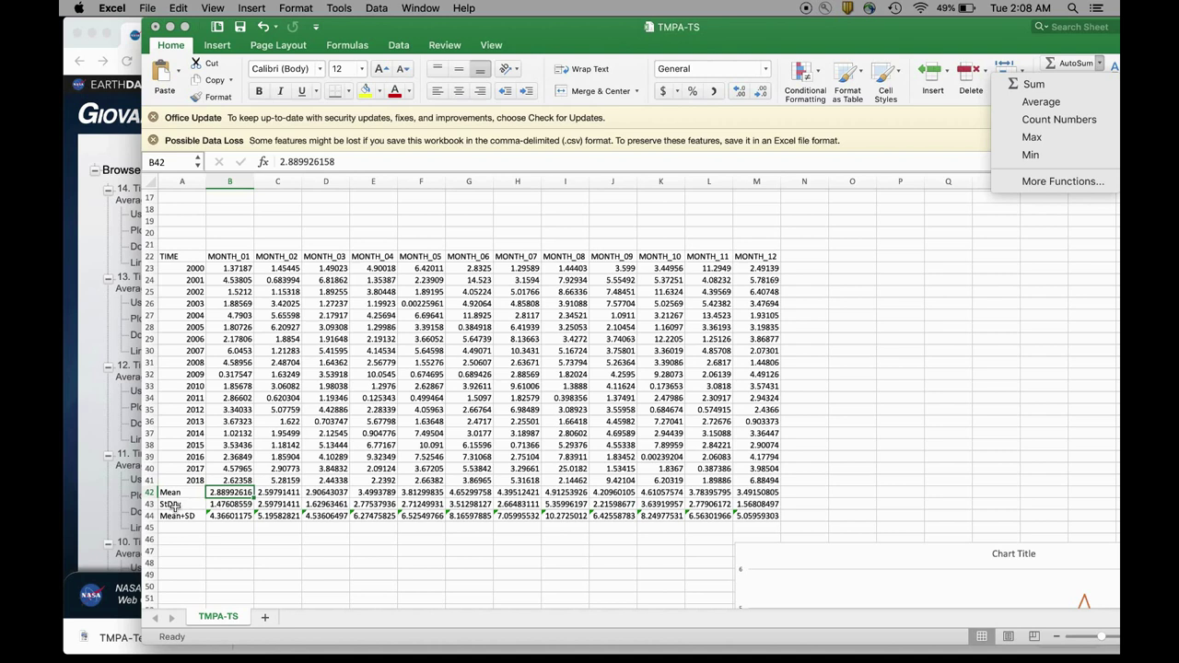
left_click(1102, 181)
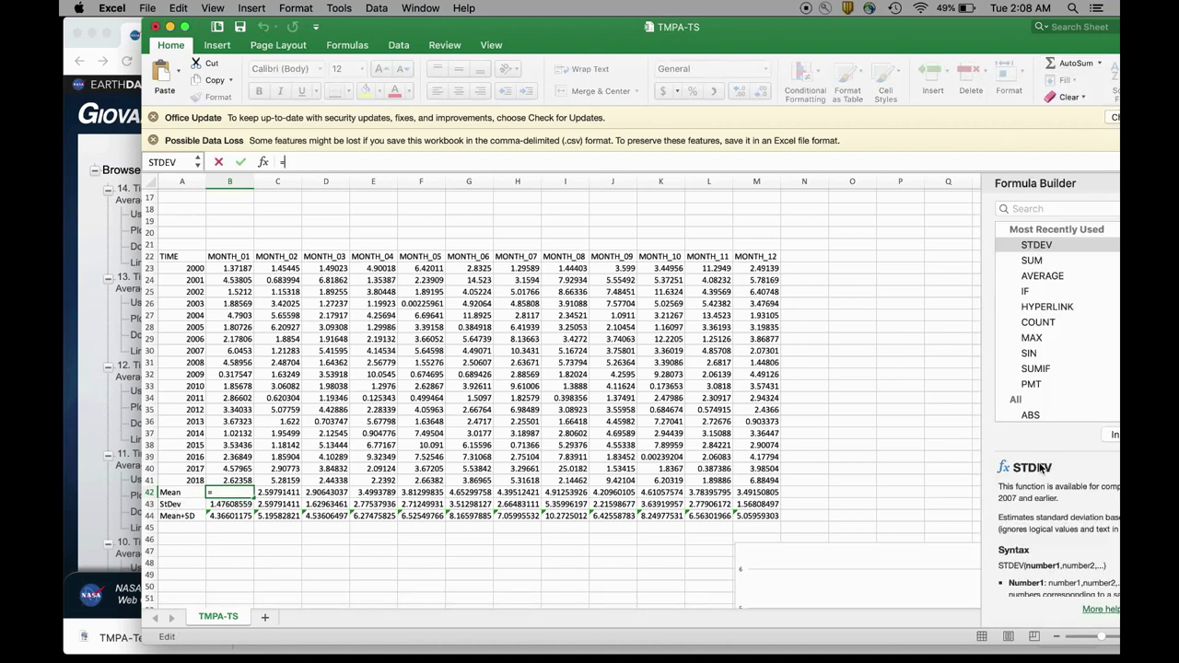
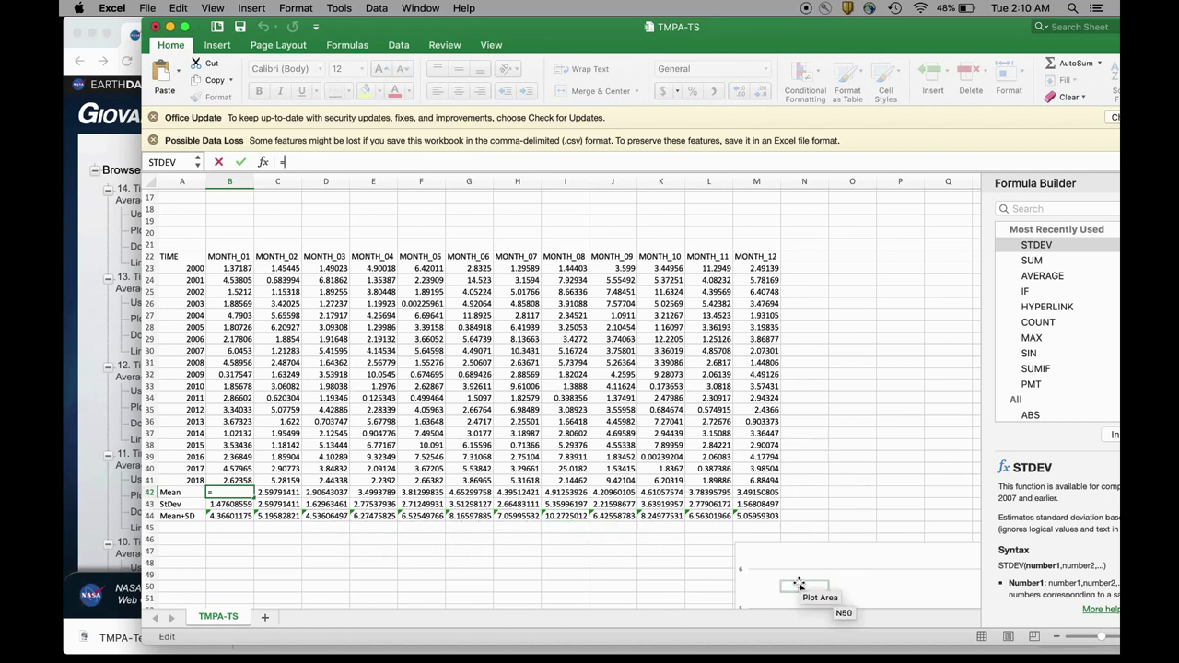
left_click_drag(583, 51, 487, 51)
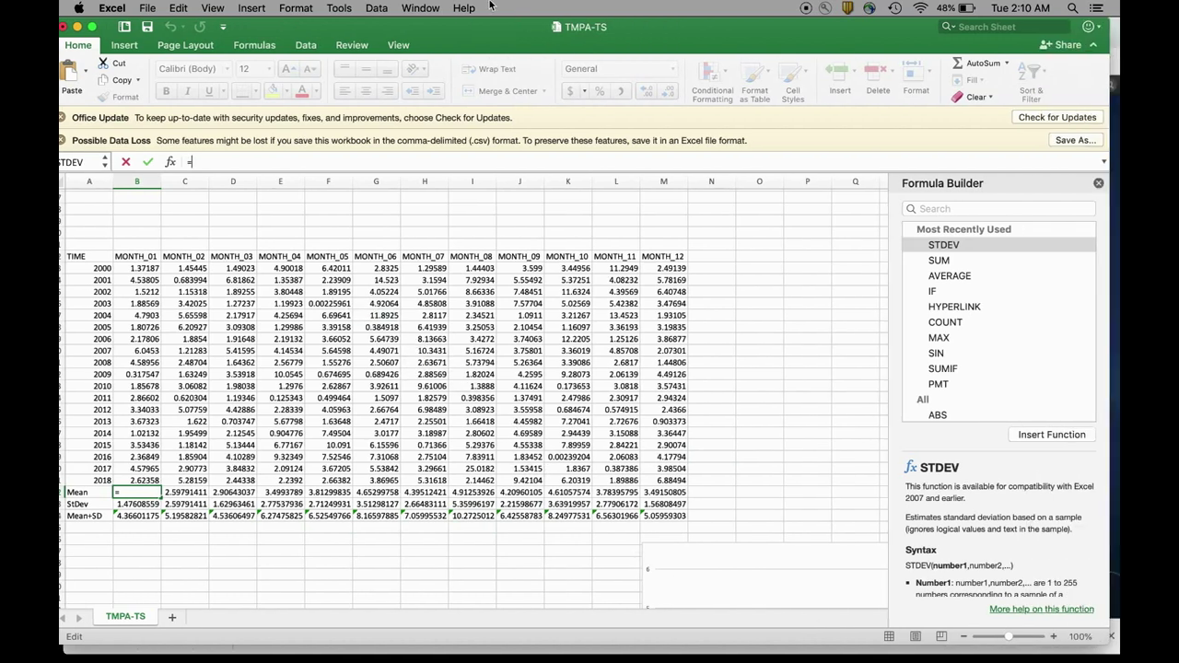
left_click(1096, 183)
Step: Move the mean and standard deviation line chart up beside the MONTH_06 column and examine its August peak
left_click(851, 566)
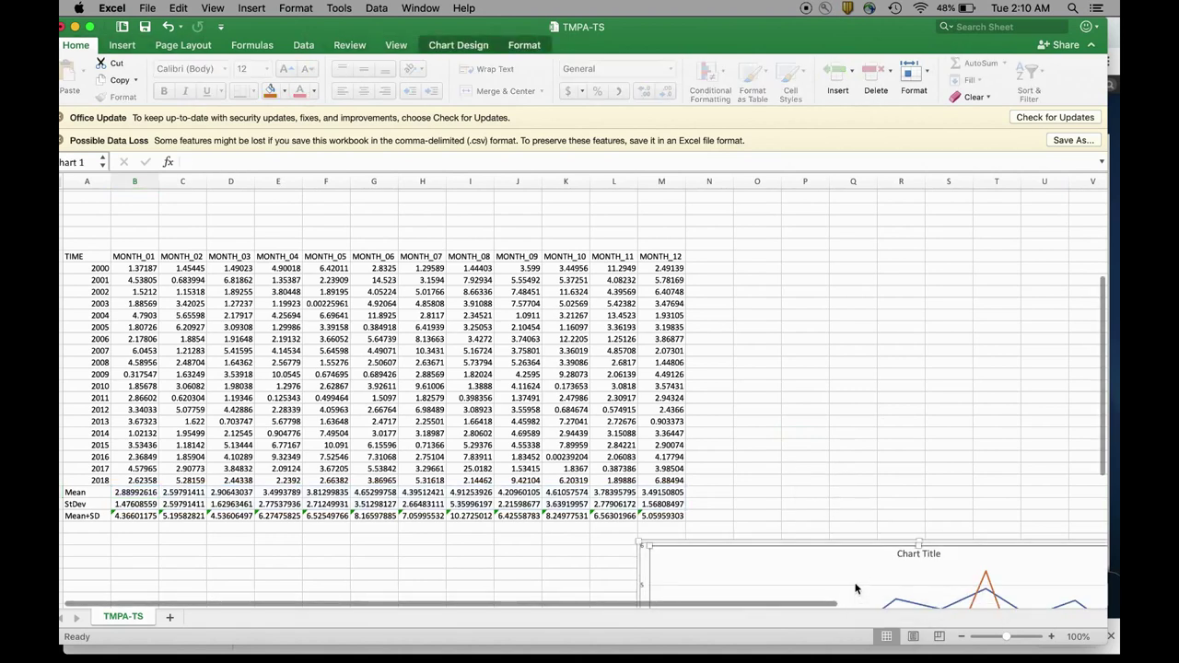
left_click_drag(848, 569, 708, 362)
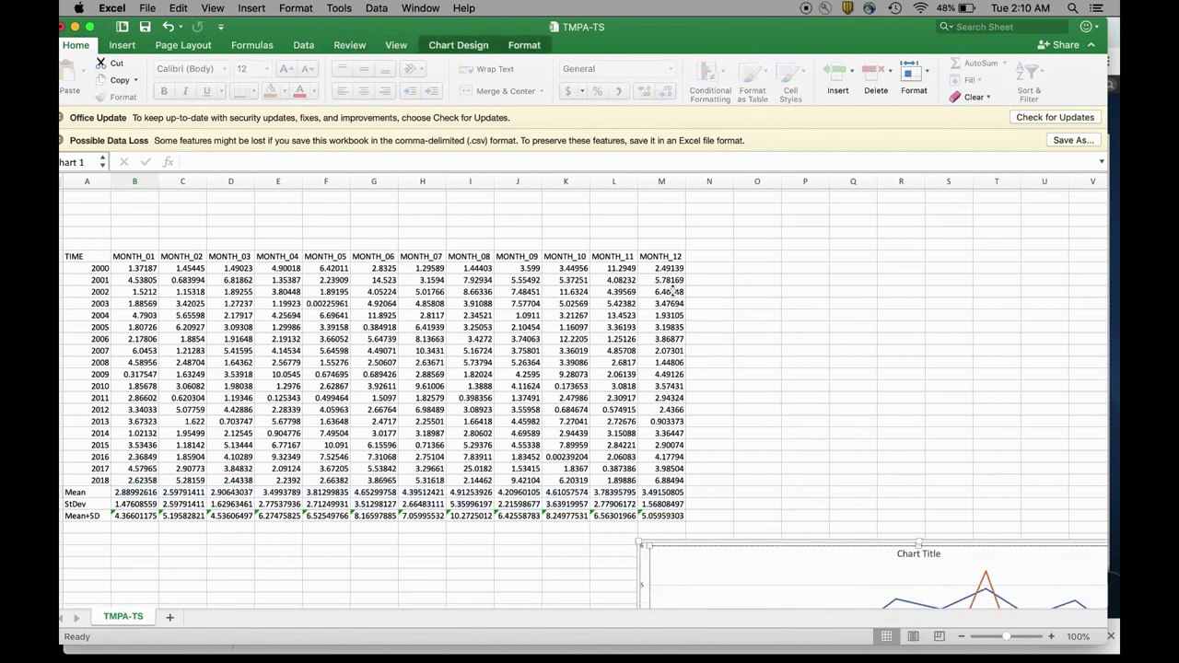
left_click_drag(795, 540, 668, 366)
left_click(834, 518)
left_click_drag(833, 548, 489, 229)
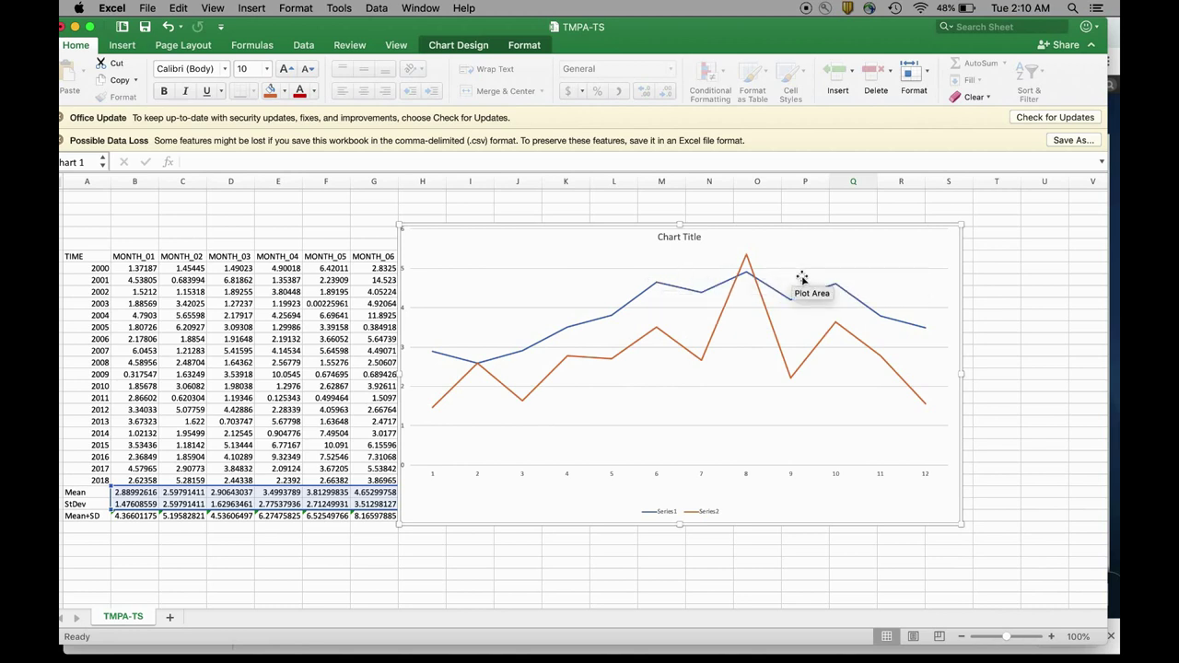
mouse_move(747, 274)
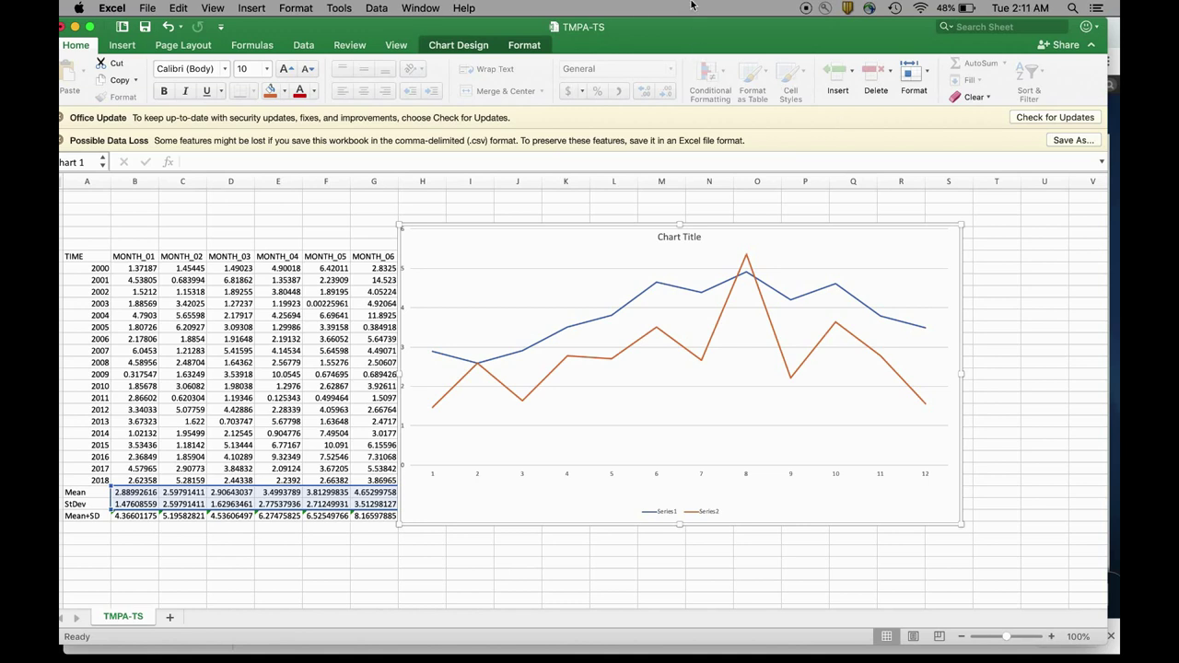
Step: Minimize the TMPA-TS workbook and return to the data selection page in Giovanni
left_click_drag(689, 41, 744, 83)
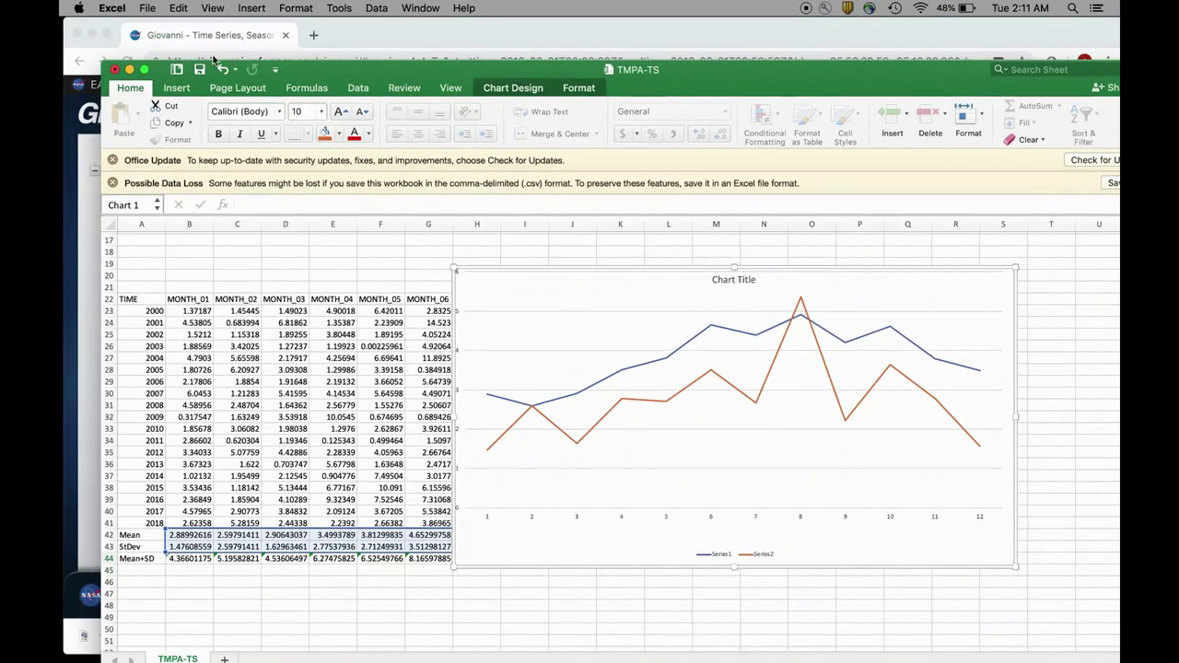
left_click(129, 70)
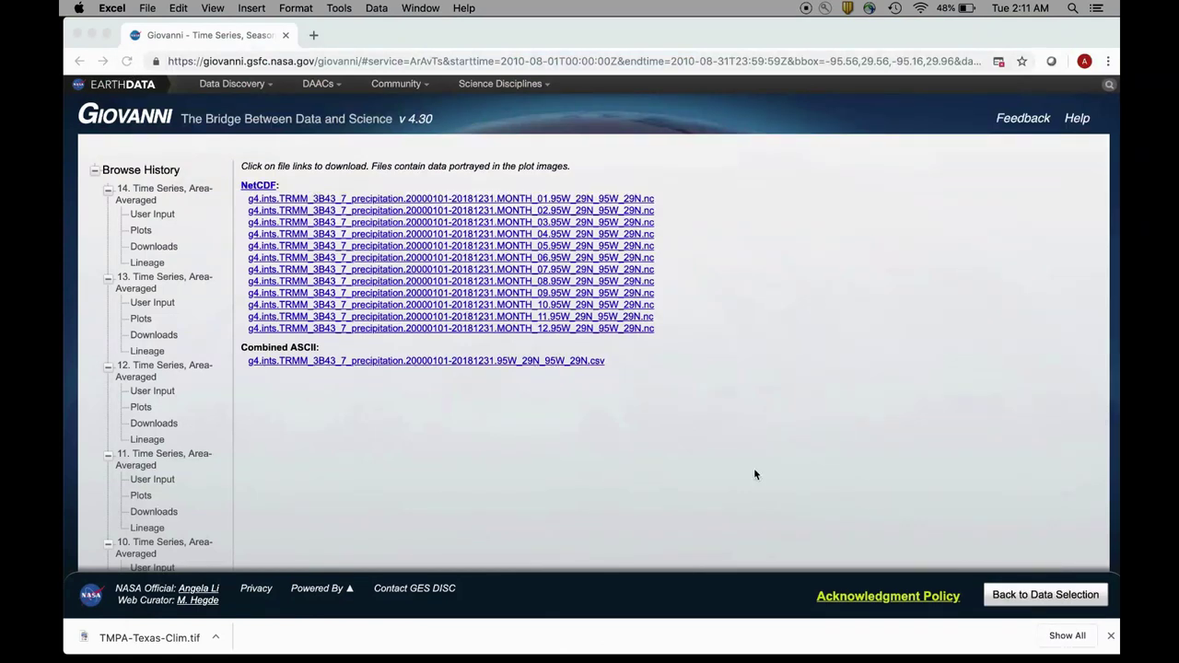
left_click(1054, 601)
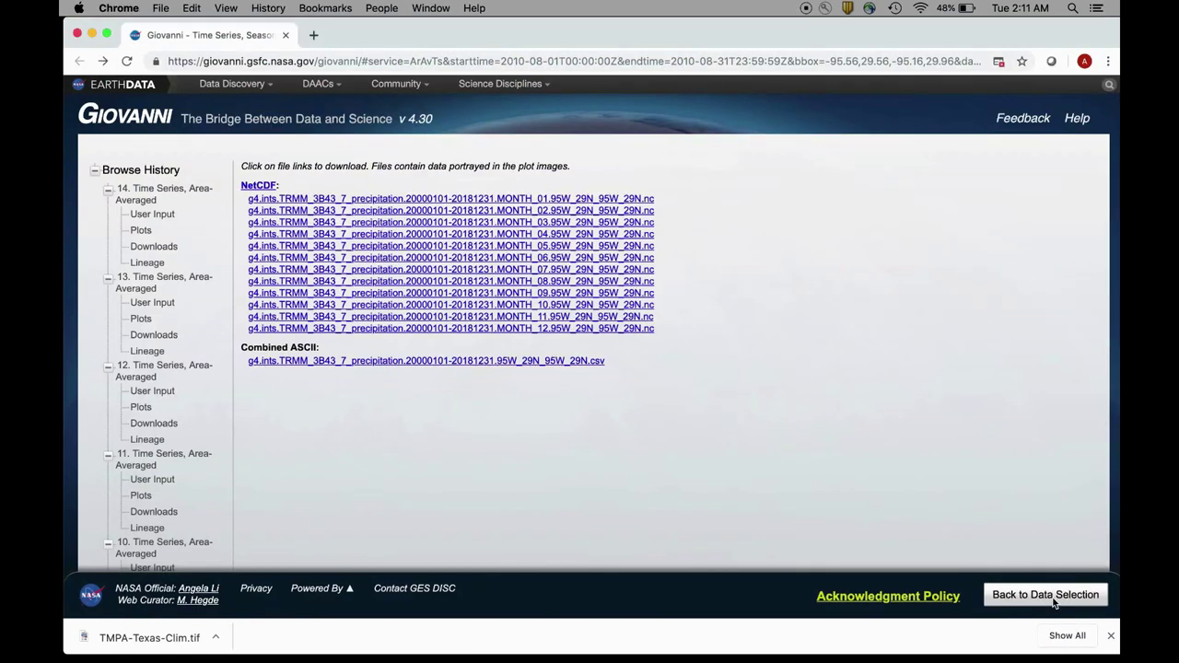
left_click(1051, 595)
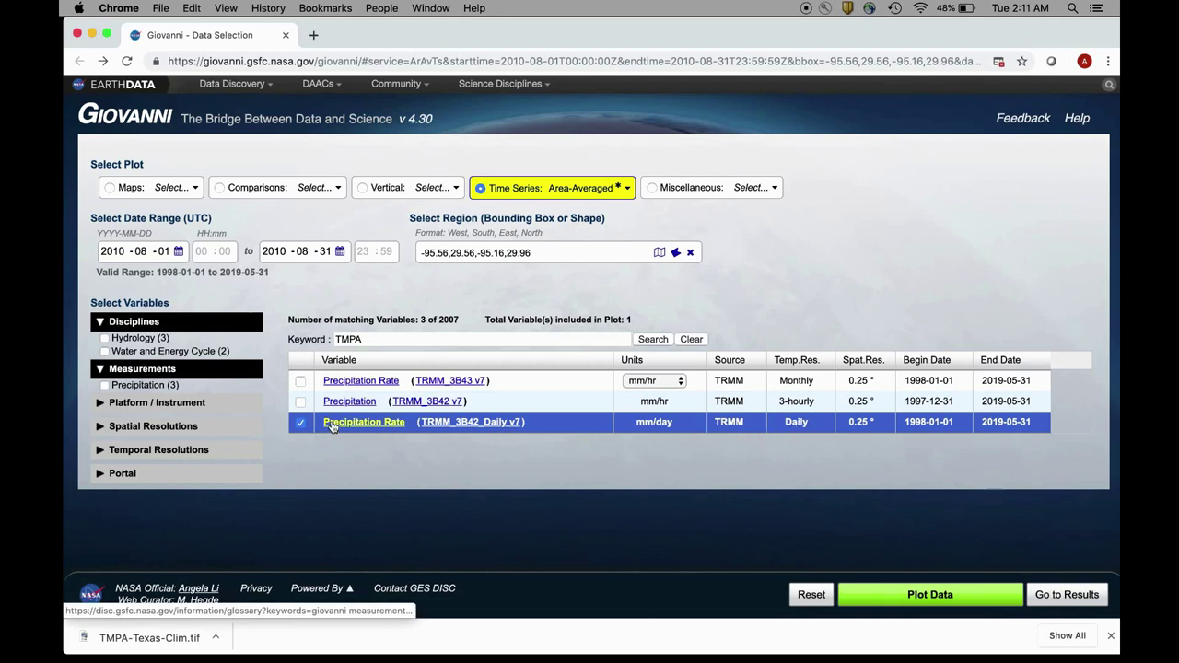
Step: Review the Area-Averaged time series choice and the start date calendar on the data selection page
left_click(483, 190)
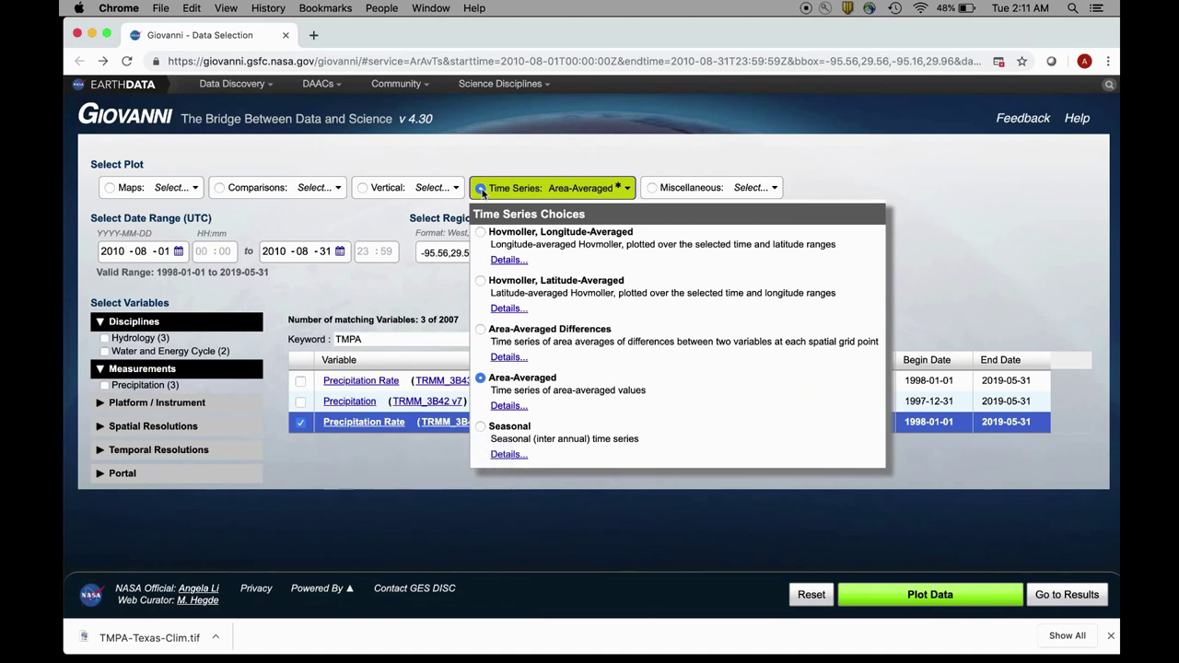
left_click(489, 381)
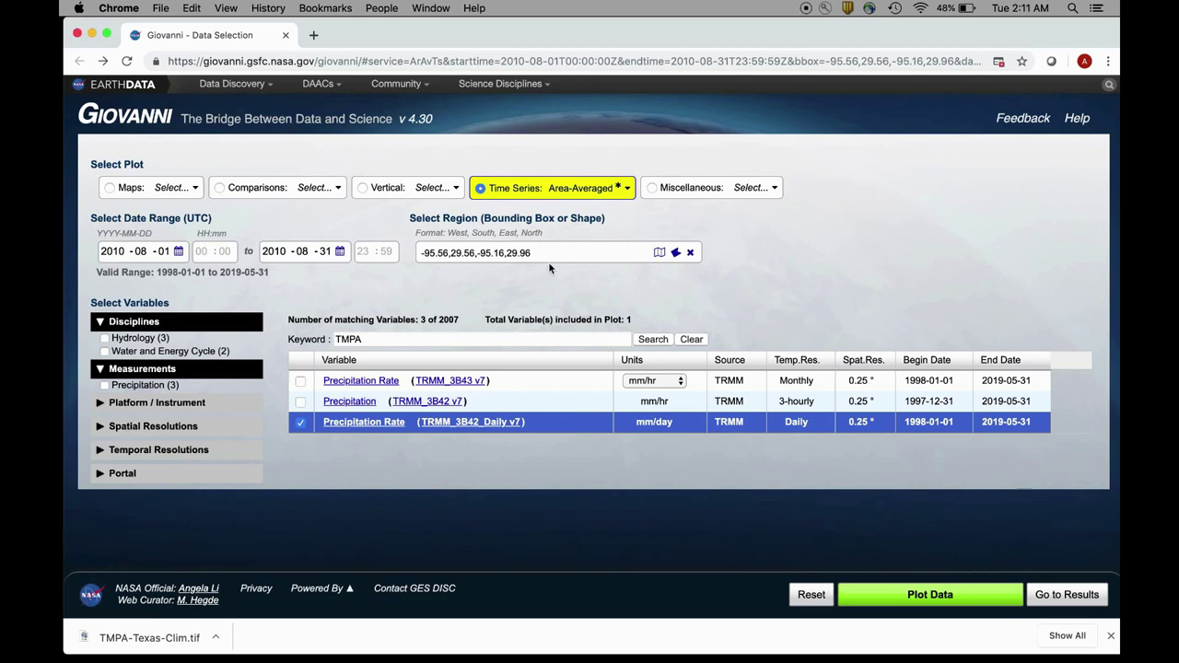
left_click(179, 254)
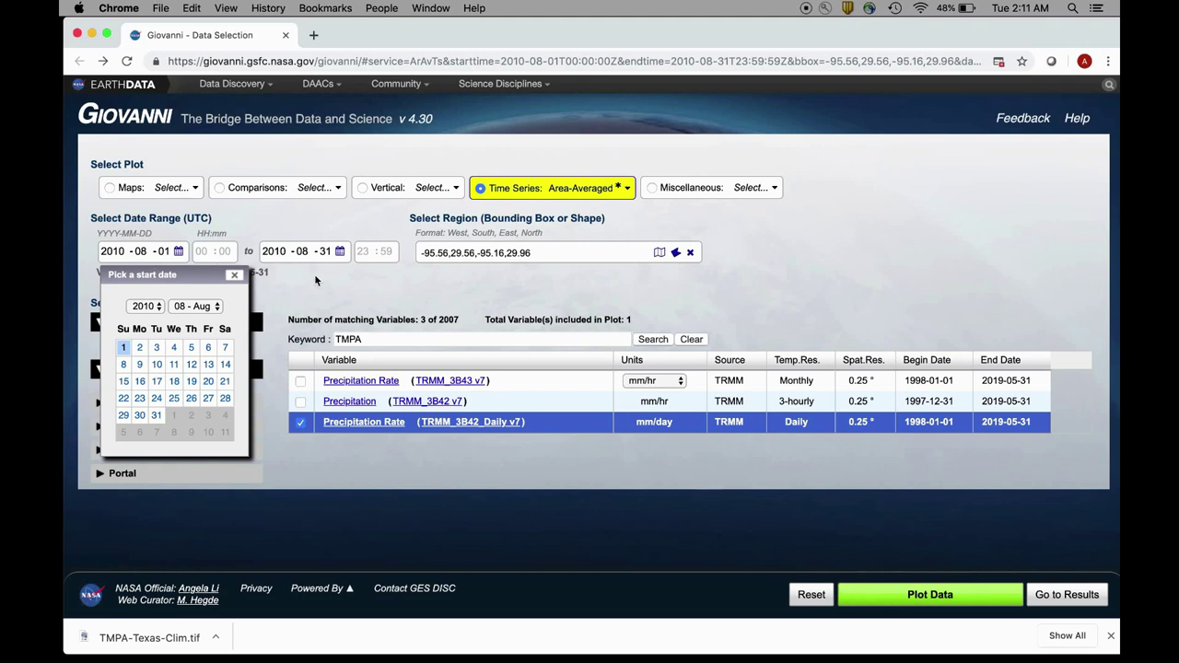
left_click(236, 277)
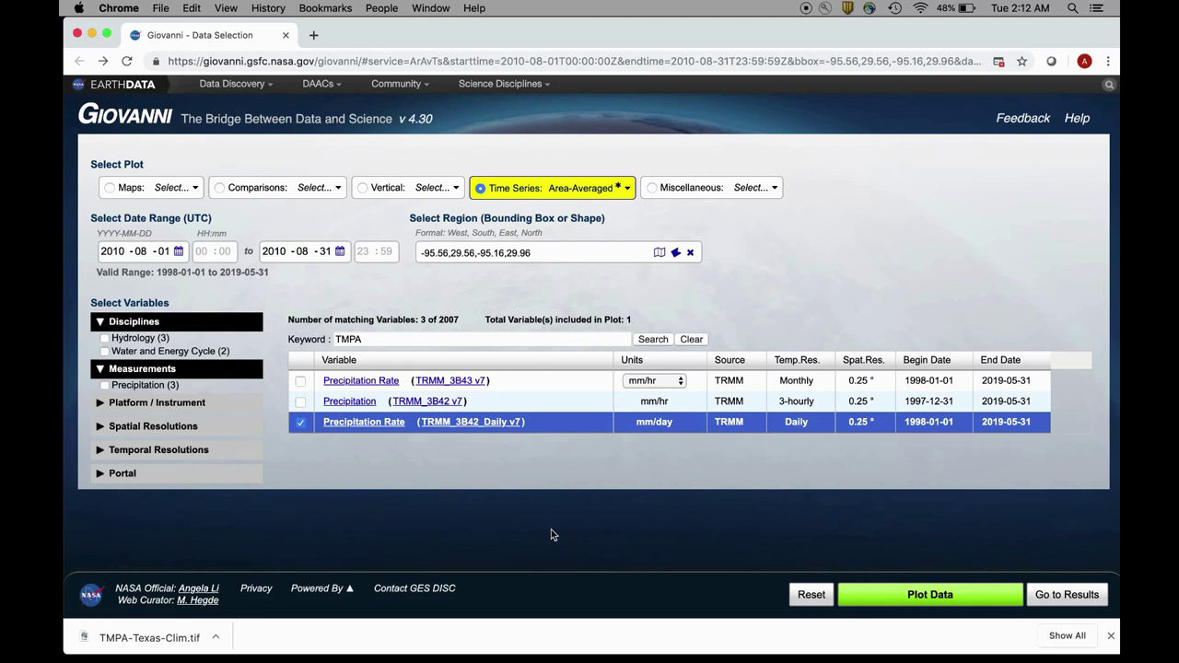
Step: Go back to the results and open the August 2010 plot of "14. Time Series, Area-Averaged" in the browse history
left_click(1056, 595)
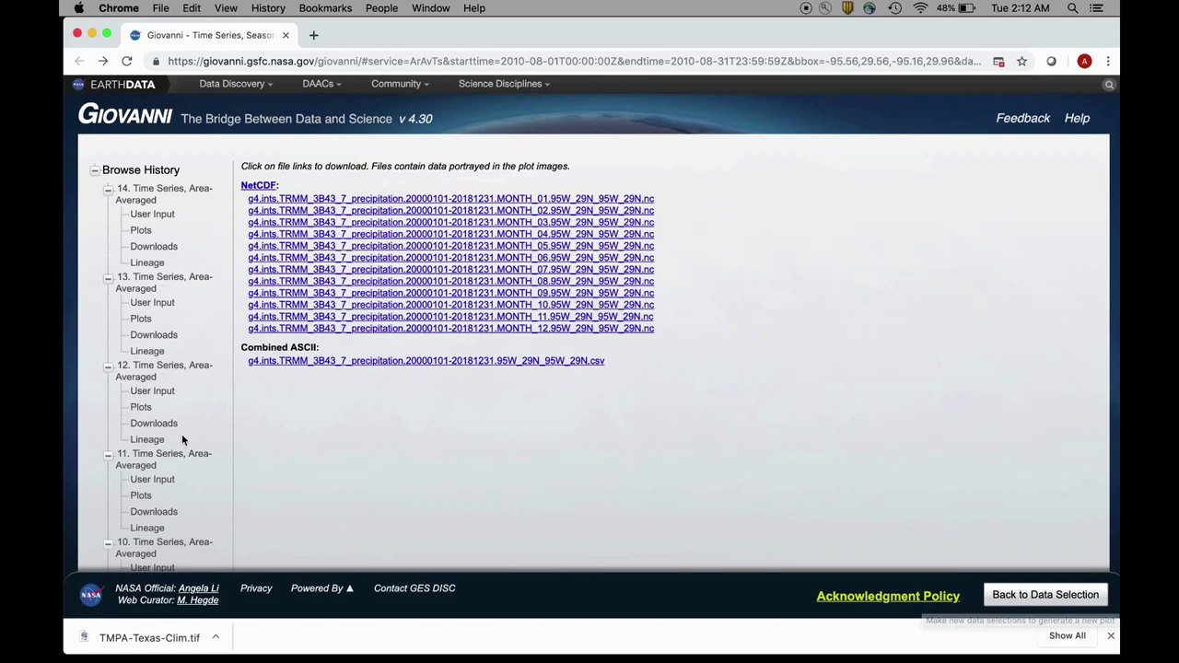
scroll(182, 433, "down", 5)
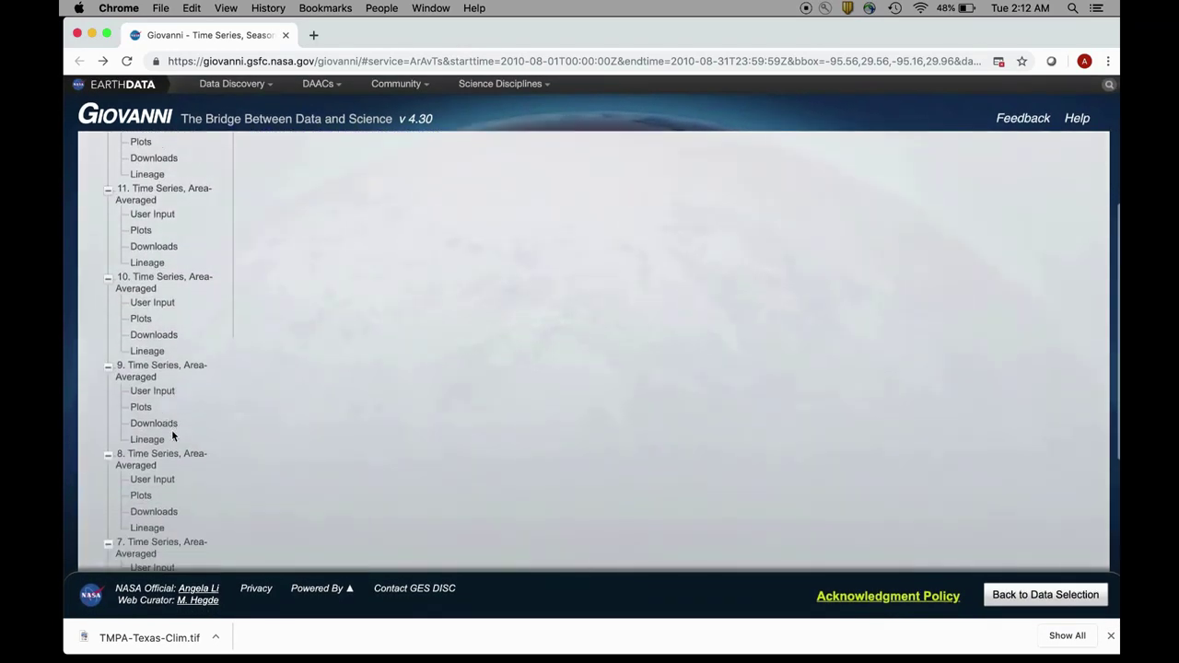
scroll(172, 433, "up", 5)
left_click(143, 230)
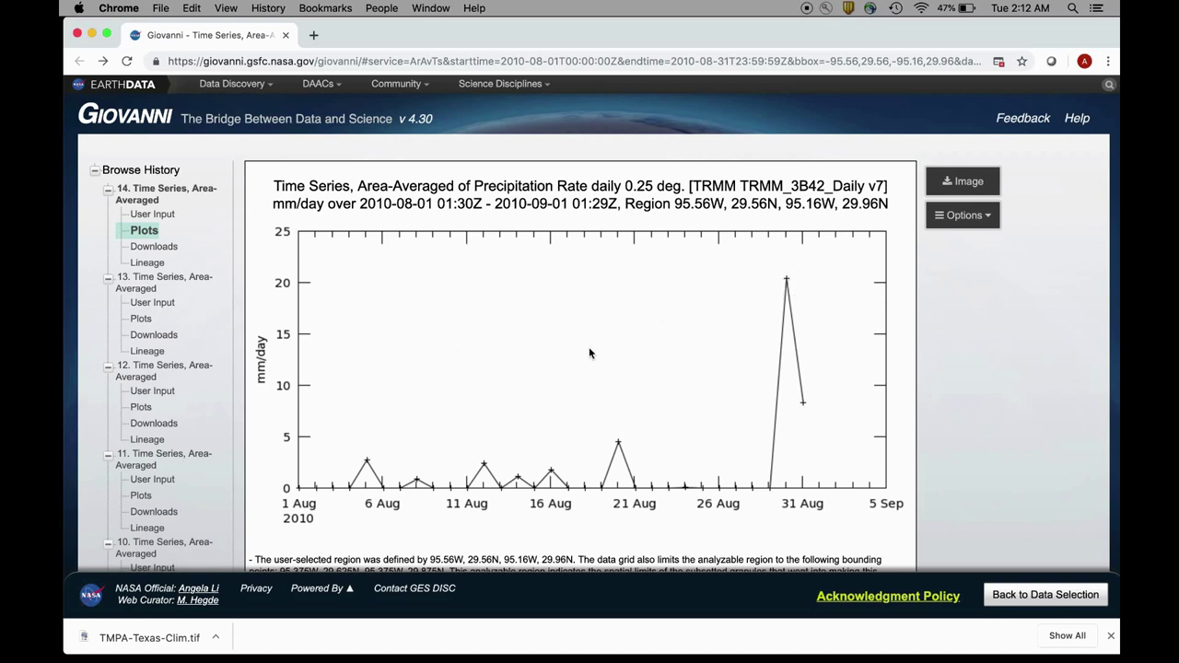
Step: View the August plots for 2011 to 2014 one by one from area-averaged results 13, 12, 11 and 10
left_click(144, 319)
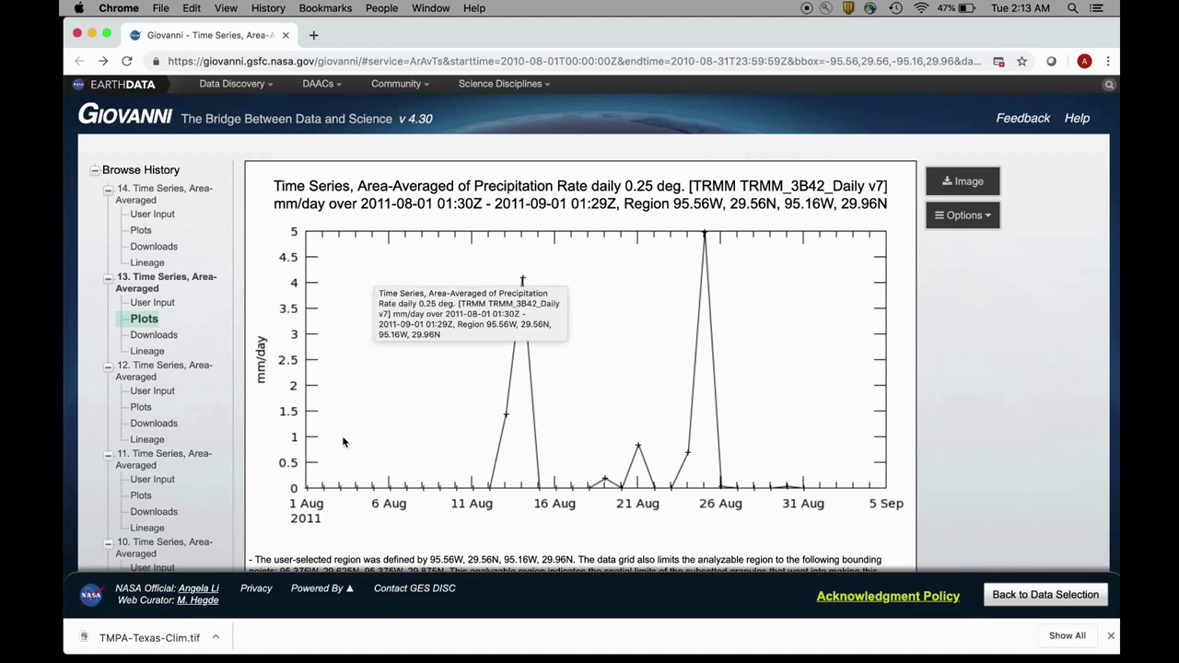
left_click(141, 408)
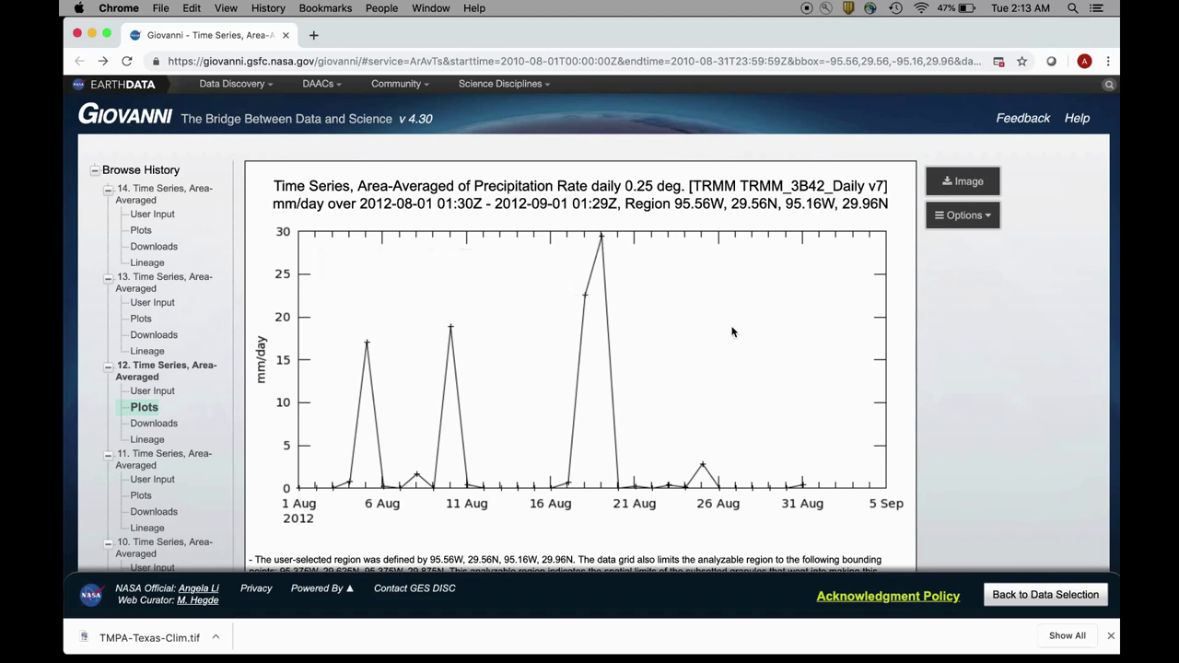
left_click(143, 497)
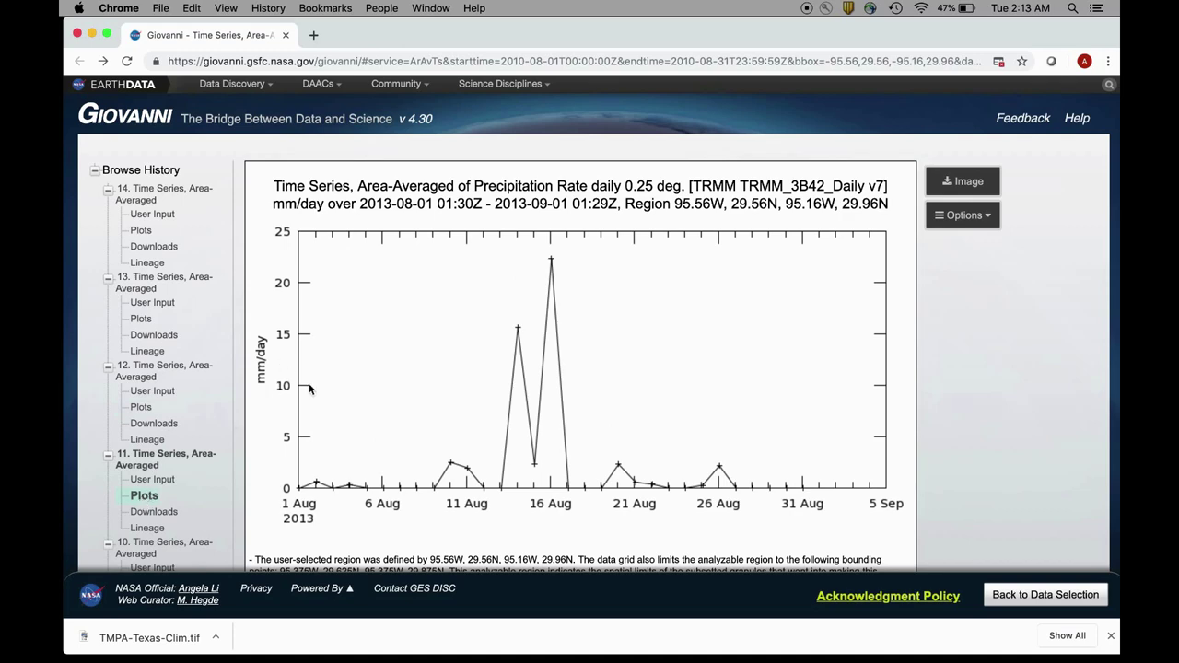
scroll(240, 447, "down", 5)
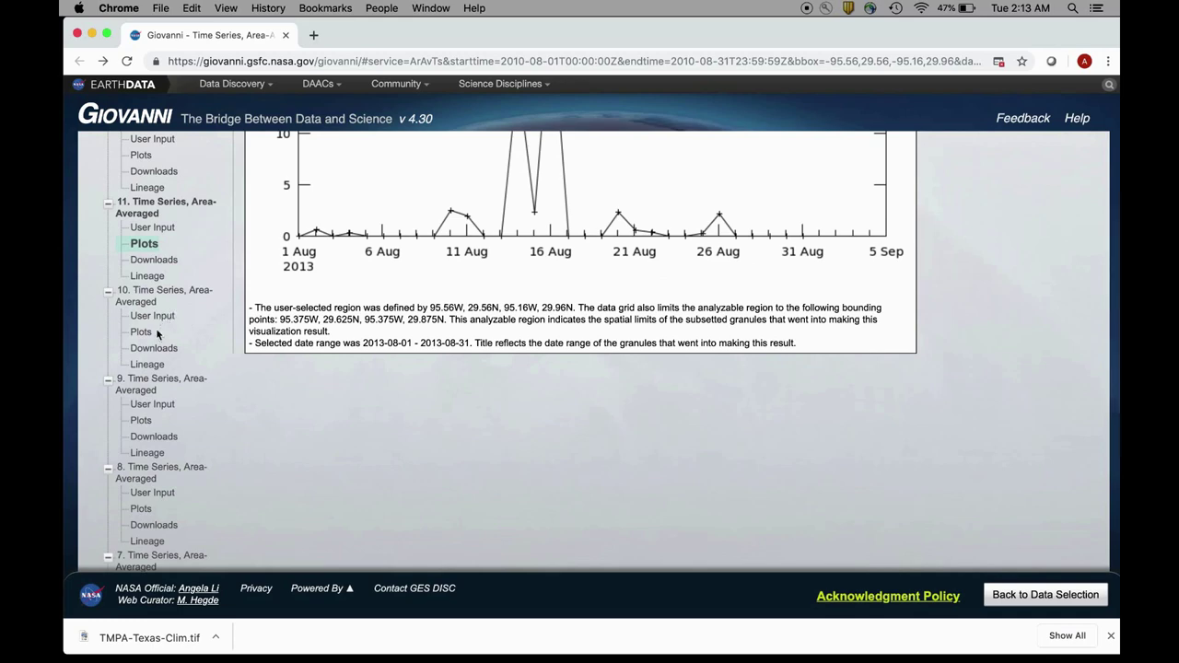
left_click(143, 333)
scroll(518, 266, "up", 5)
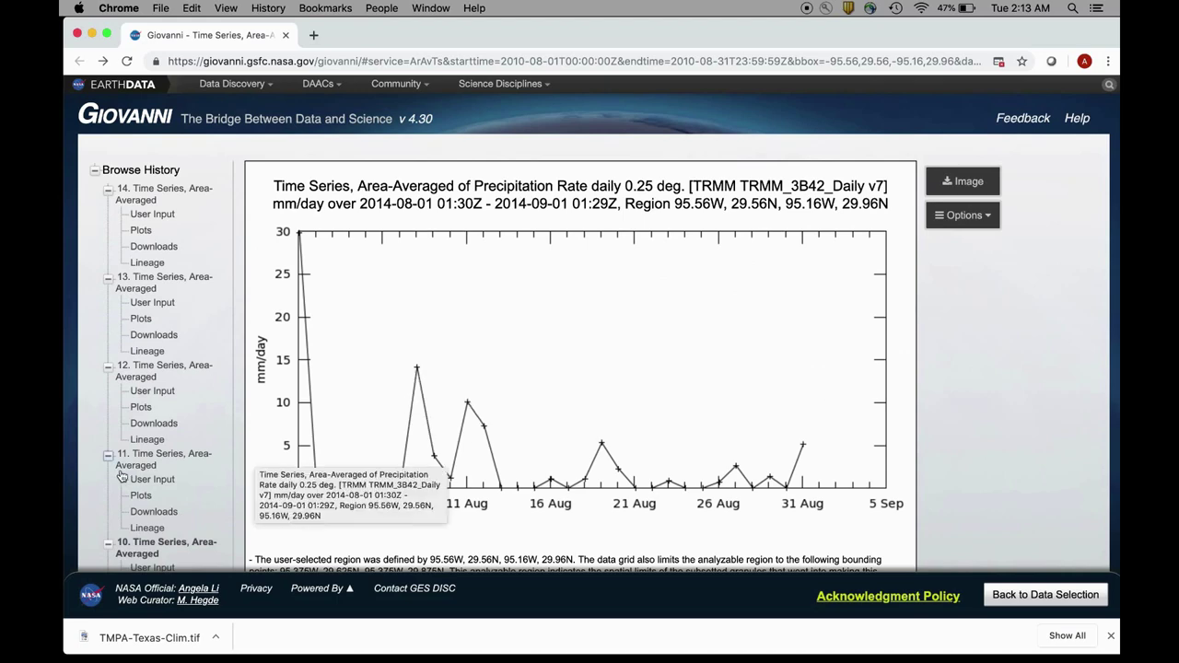
Step: Open the August 2015 plot of "9. Time Series, Area-Averaged" and examine its daily precipitation
scroll(123, 476, "down", 2)
scroll(180, 423, "down", 3)
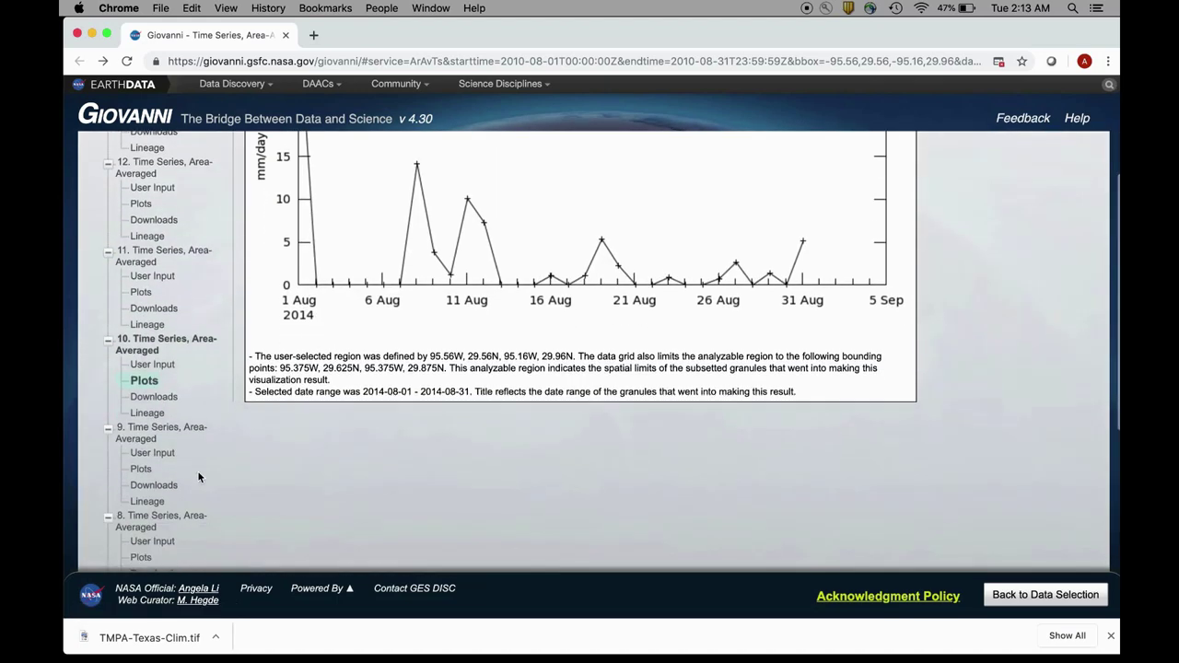
left_click(144, 413)
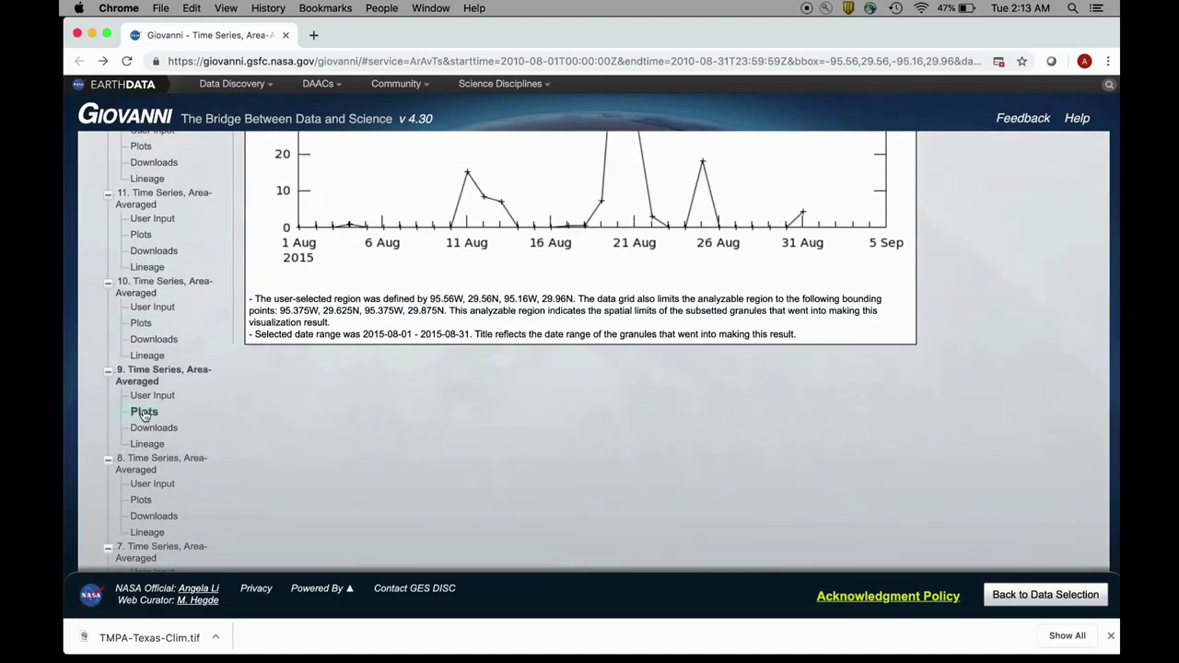
scroll(426, 270, "up", 5)
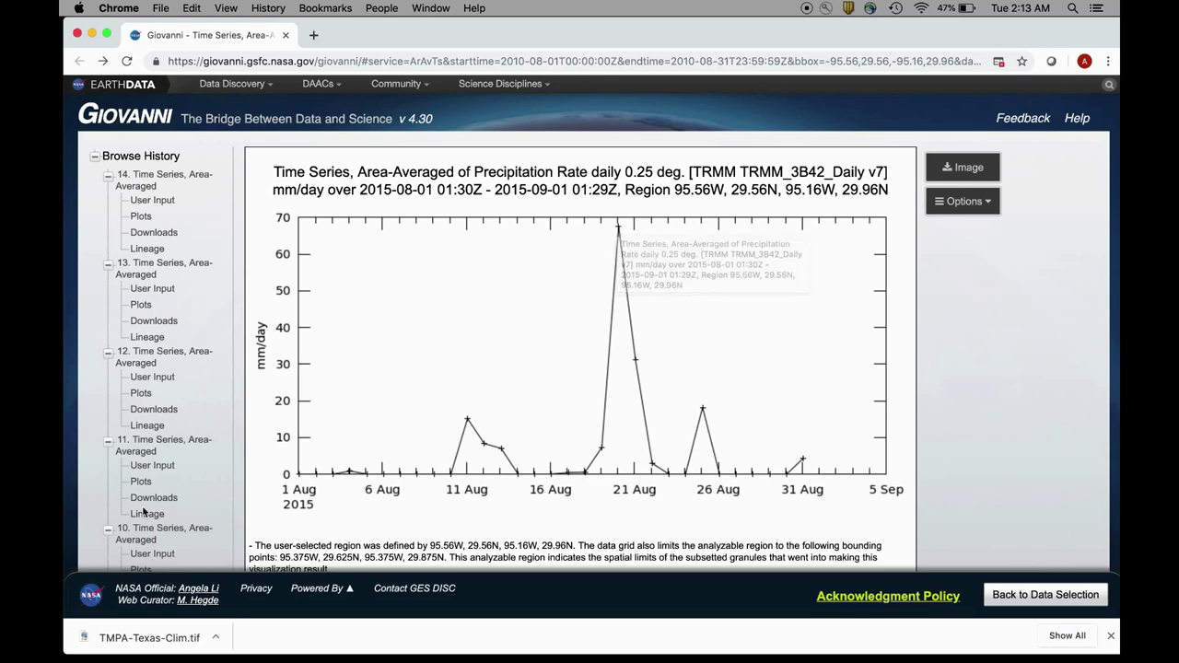
scroll(143, 512, "down", 5)
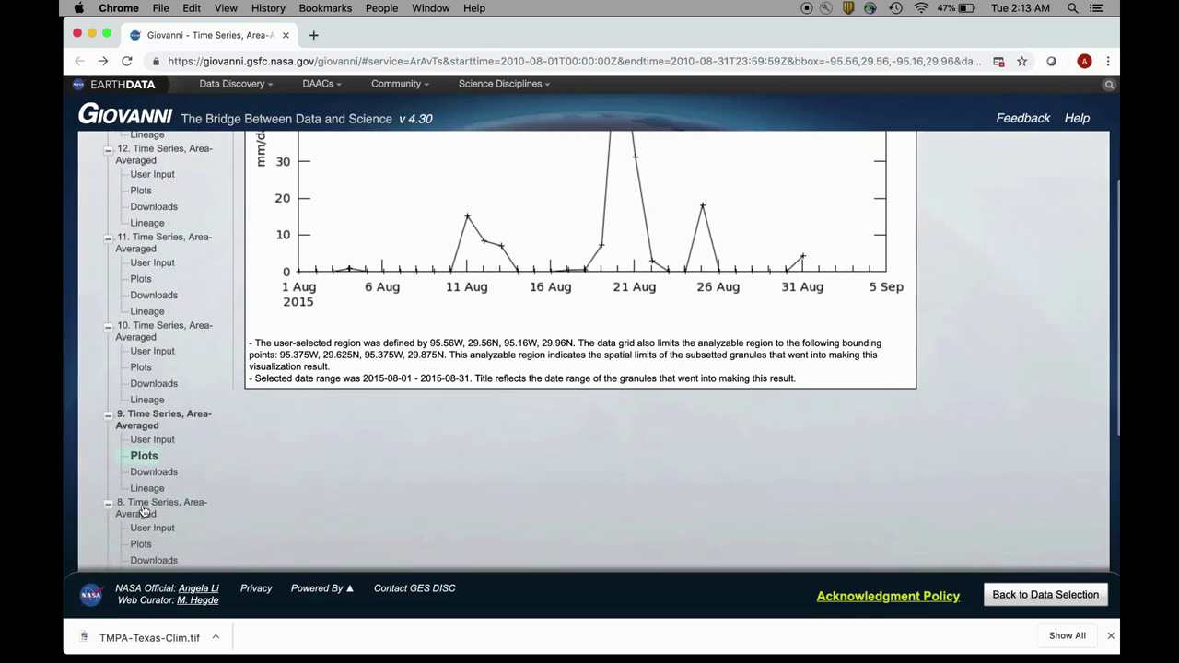
Step: View the August 2016 plot of "8. Time Series, Area-Averaged" and the August 2018 daily precipitation plot
left_click(143, 545)
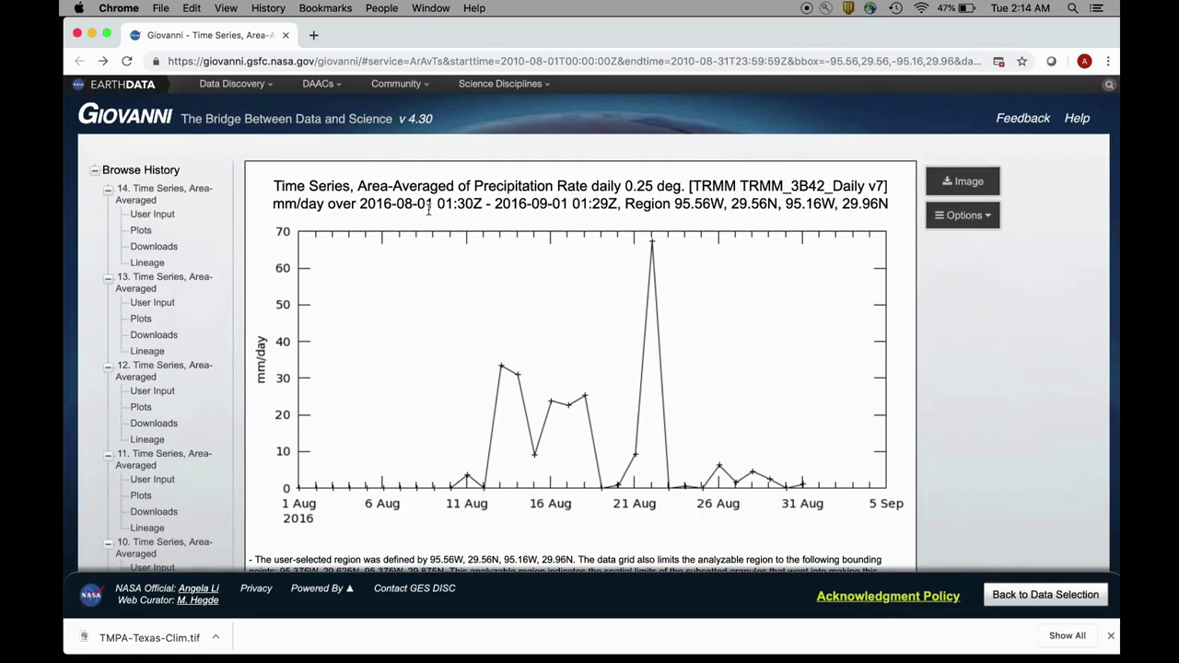
scroll(194, 415, "down", 10)
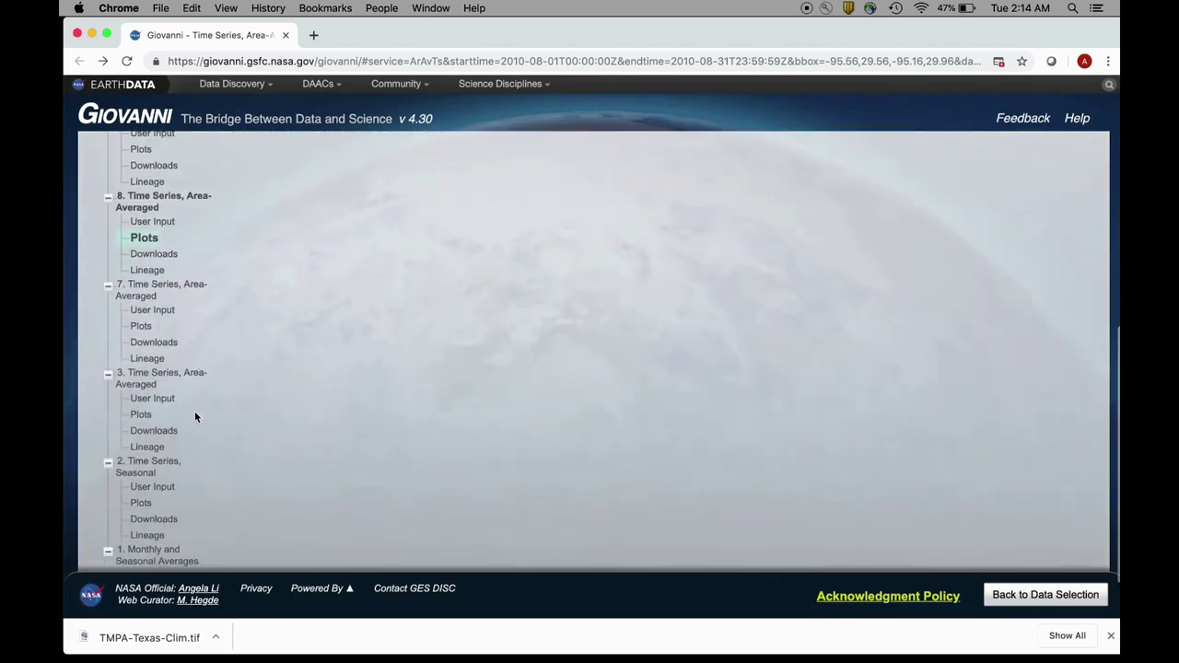
scroll(195, 411, "up", 5)
scroll(194, 411, "down", 3)
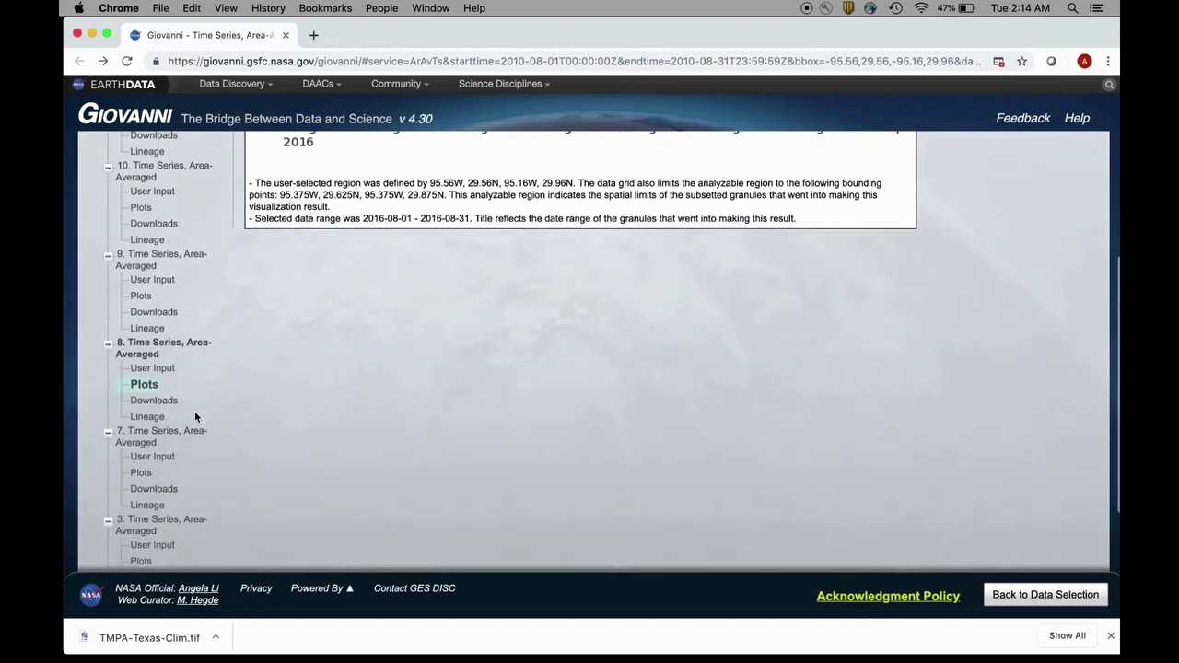
scroll(194, 416, "down", 3)
left_click(141, 449)
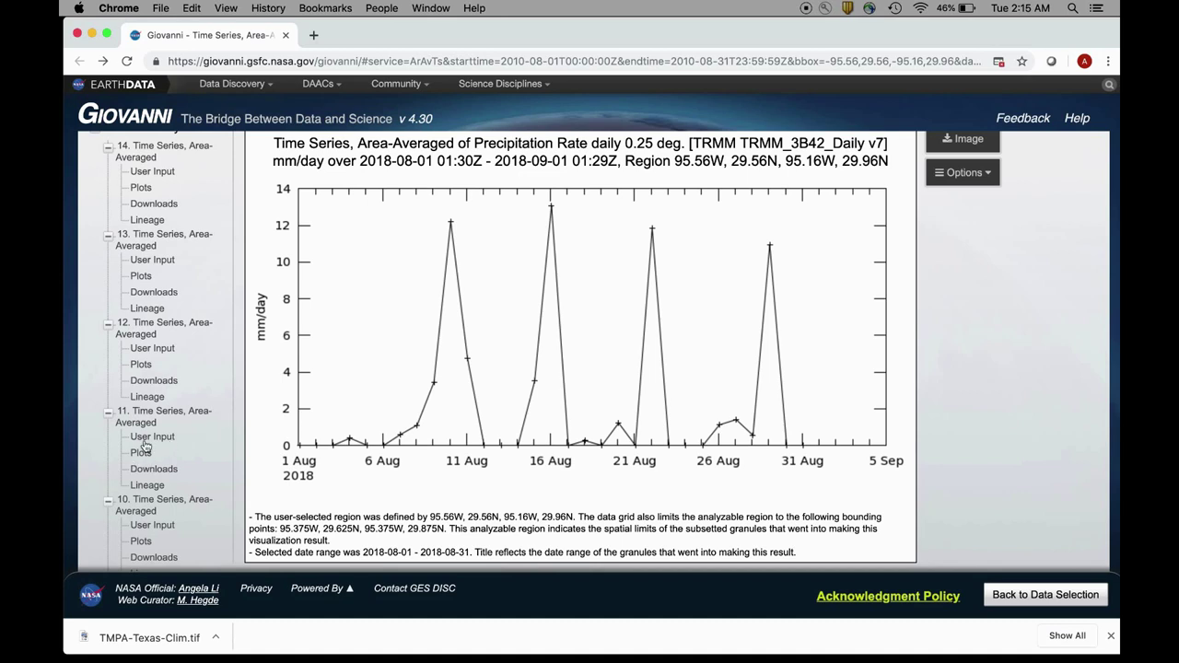
Step: Return to the August 2012 and August 2015 plots under area-averaged results 12 and 9 for comparison
left_click(144, 366)
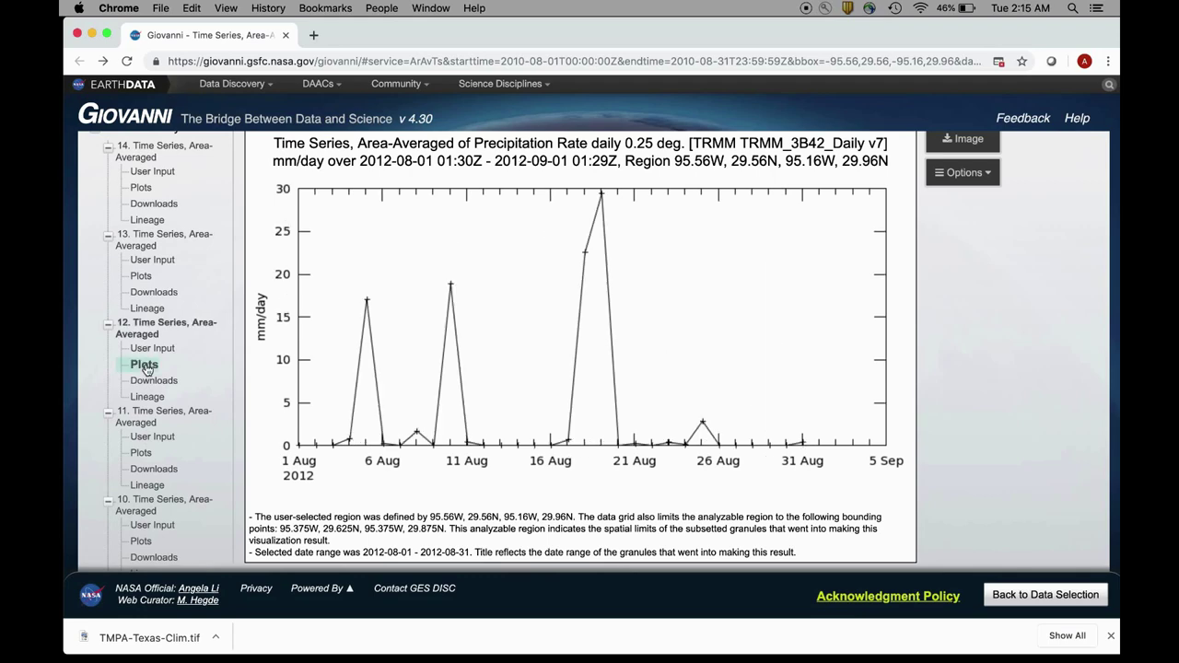
scroll(143, 461, "down", 5)
left_click(141, 445)
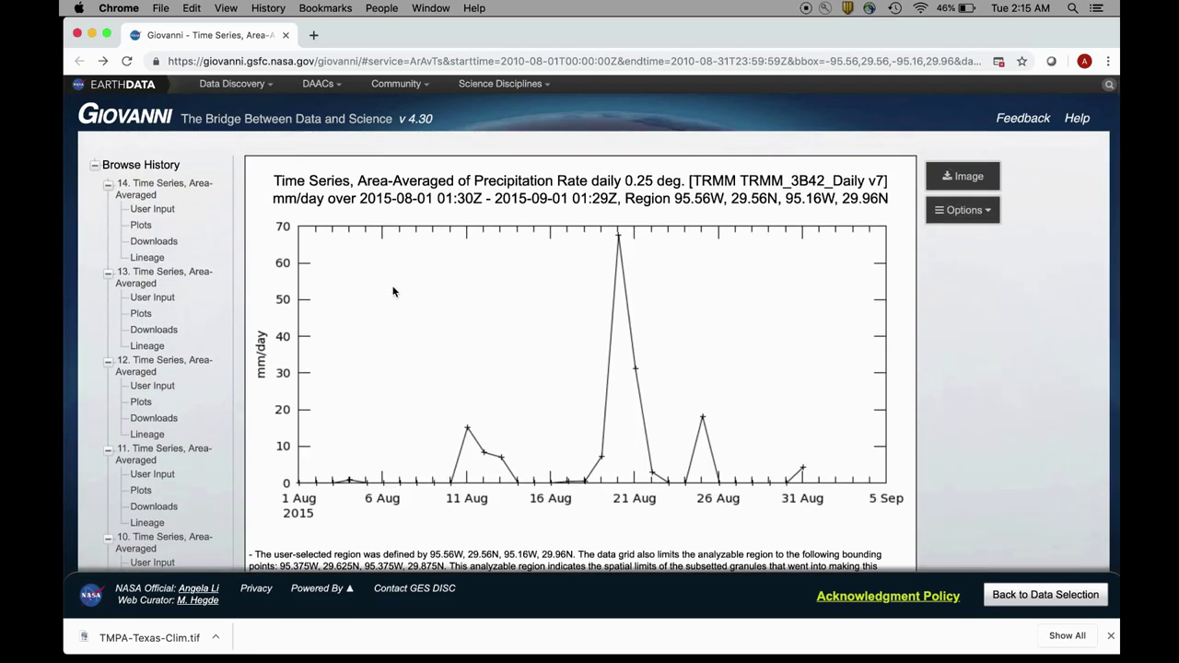
Step: Open the August 2017 plot of "7. Time Series, Area-Averaged" and examine its daily precipitation
scroll(262, 414, "down", 5)
scroll(206, 467, "down", 5)
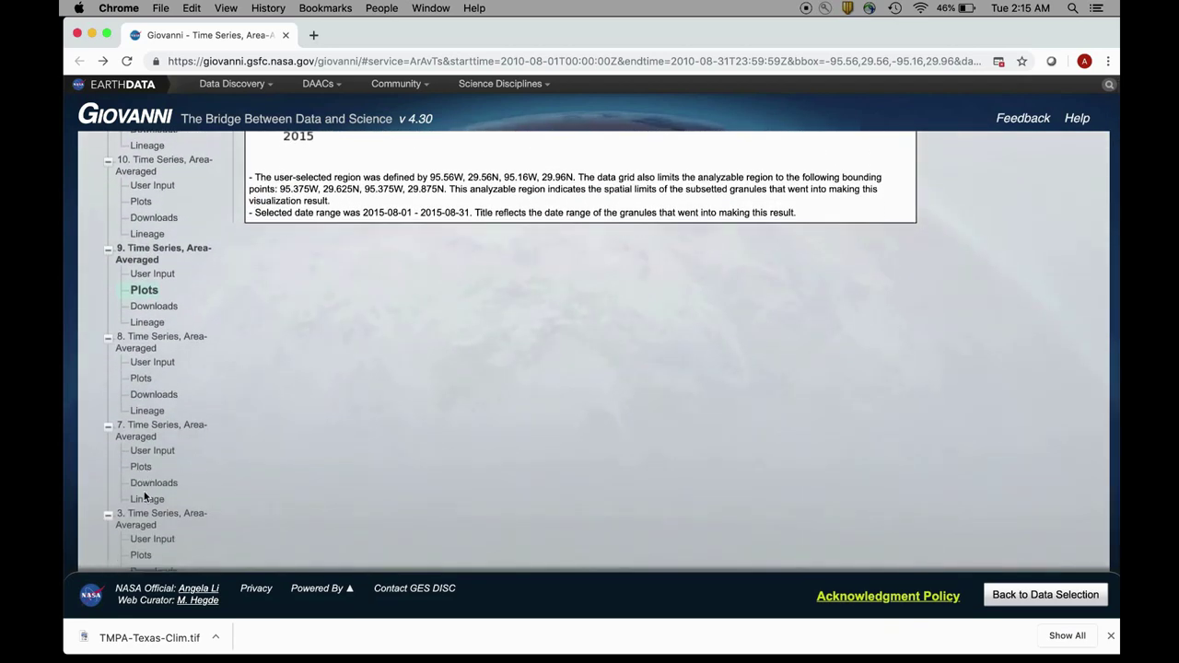
left_click(142, 467)
scroll(375, 408, "up", 5)
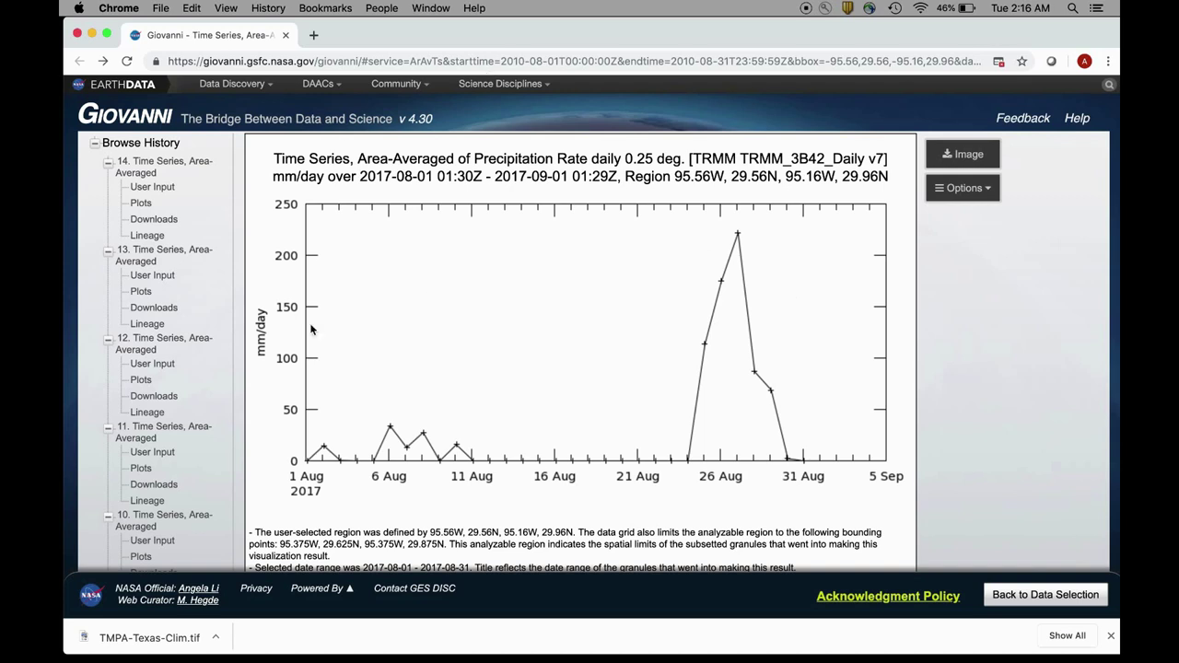
Step: Check the Maps plot choice on the data selection page, and open the August 2000-2018 map under "1. Monthly and Seasonal Averages"
scroll(156, 484, "down", 2)
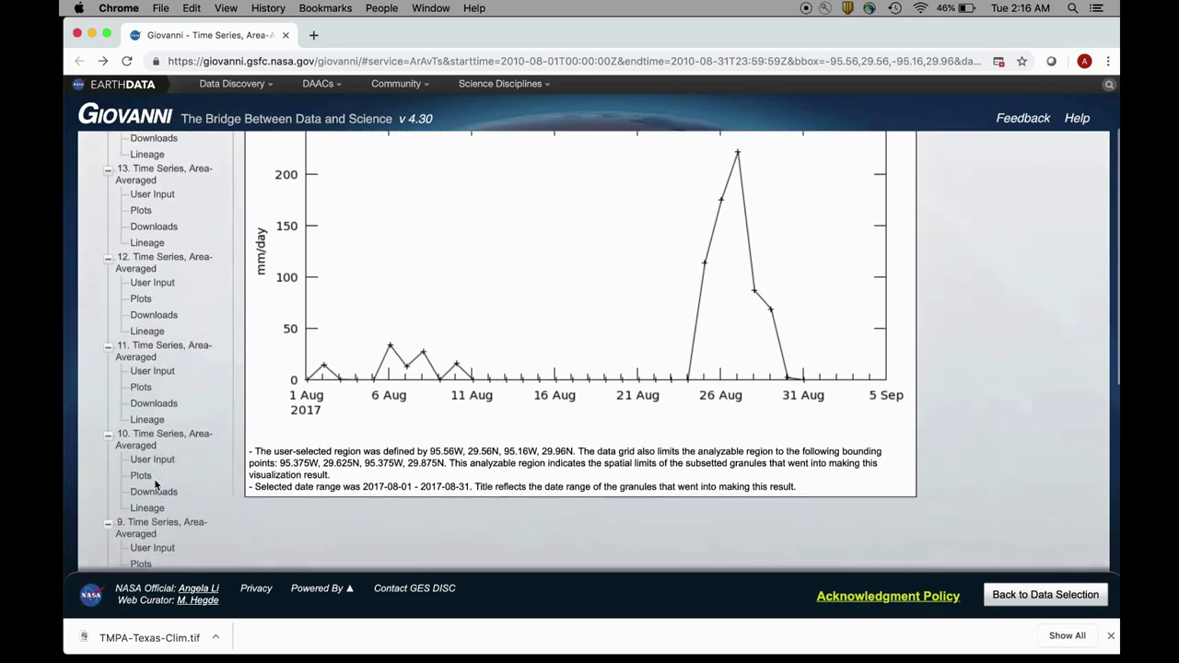
scroll(155, 483, "down", 1)
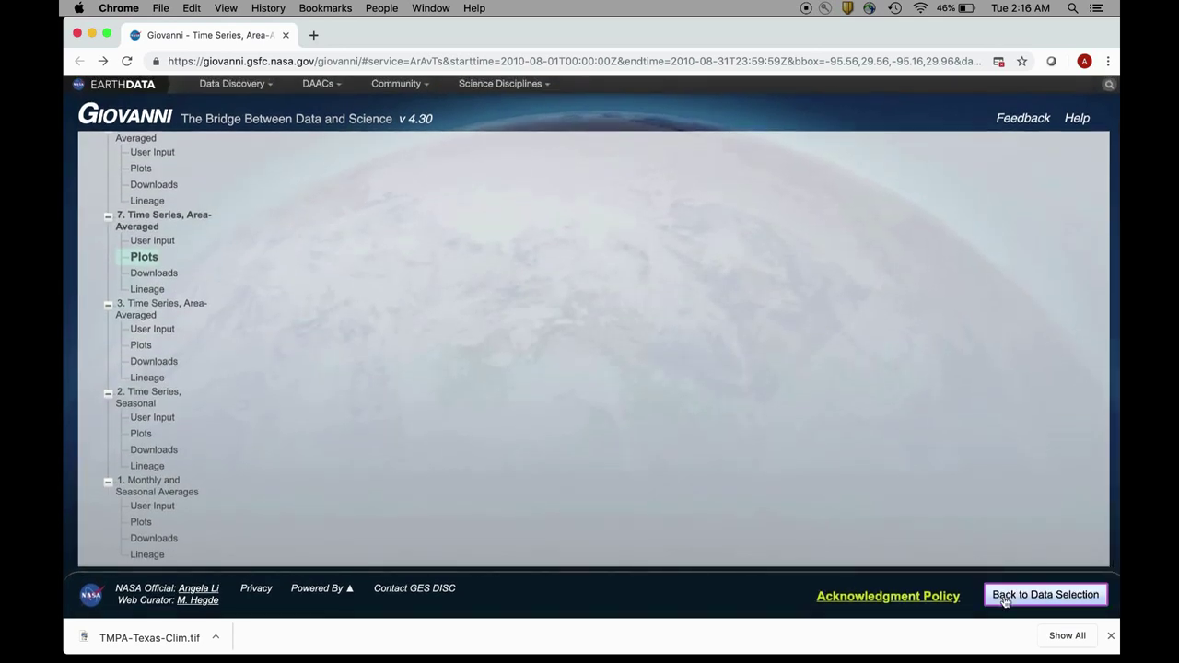
left_click(1005, 595)
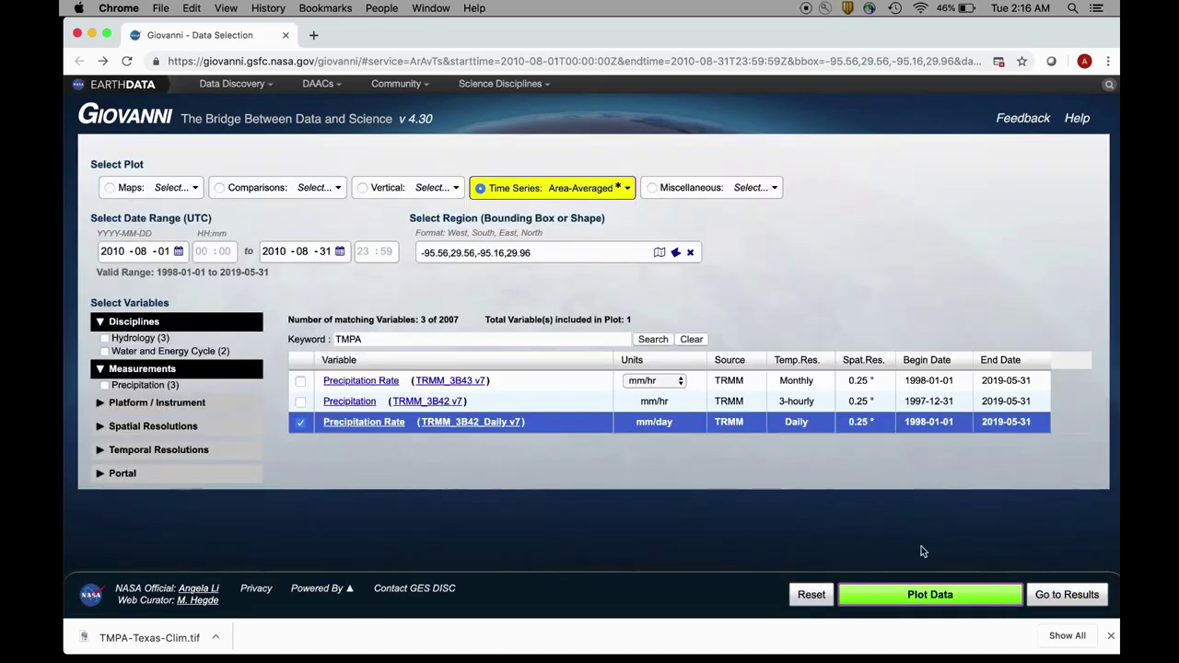
left_click(142, 191)
left_click(1076, 599)
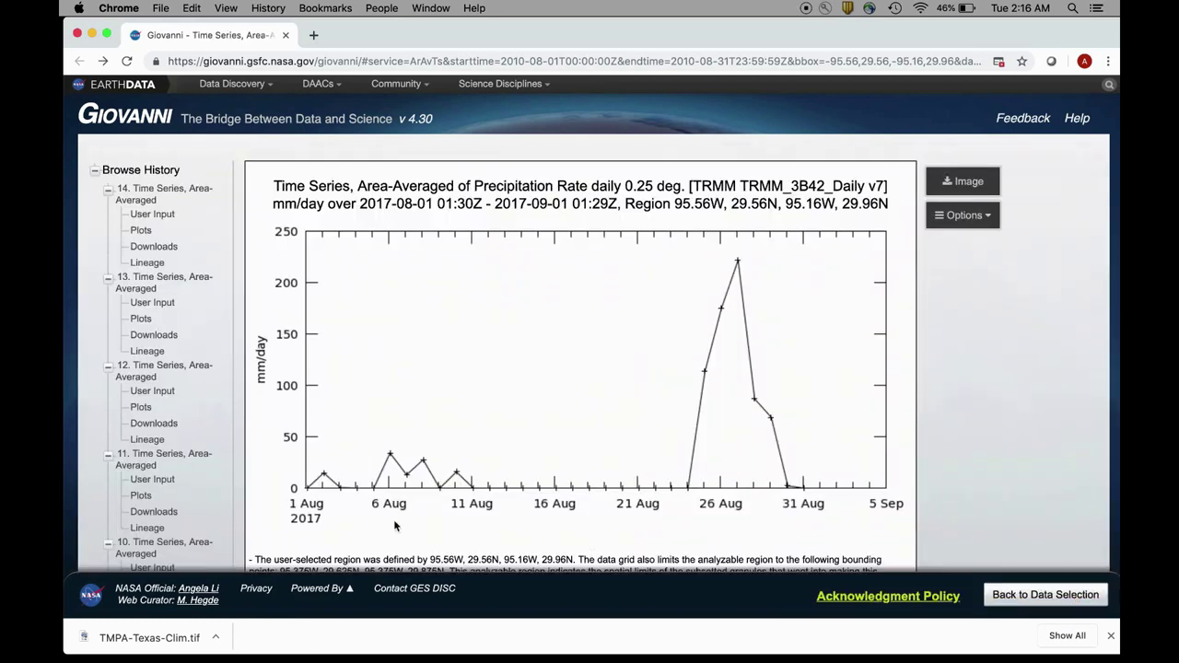
scroll(166, 486, "down", 8)
left_click(141, 522)
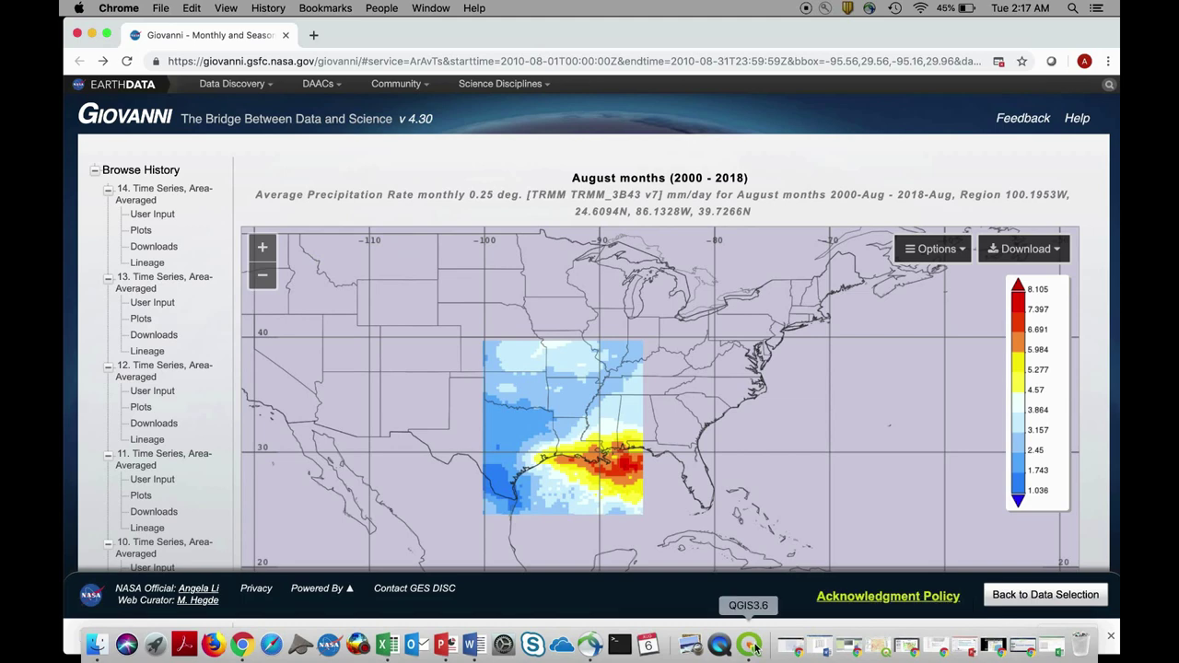
Step: Switch to the Houston project in QGIS and collapse the legends of the population, Slope and impervious surface layers
left_click(877, 647)
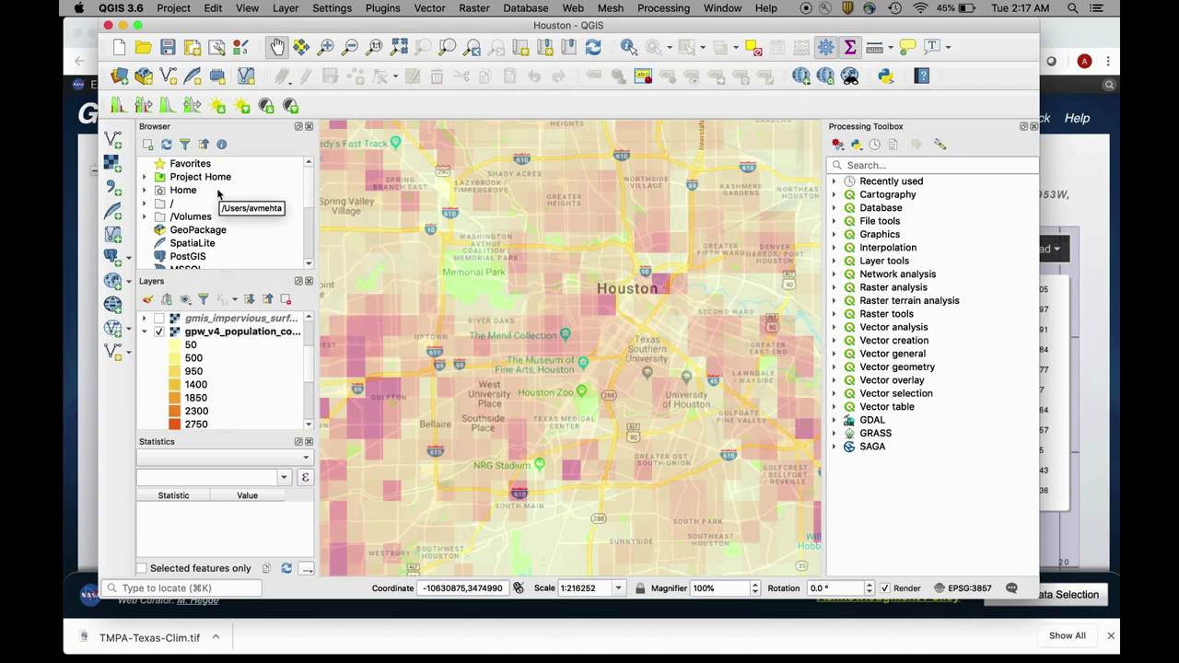
left_click(145, 332)
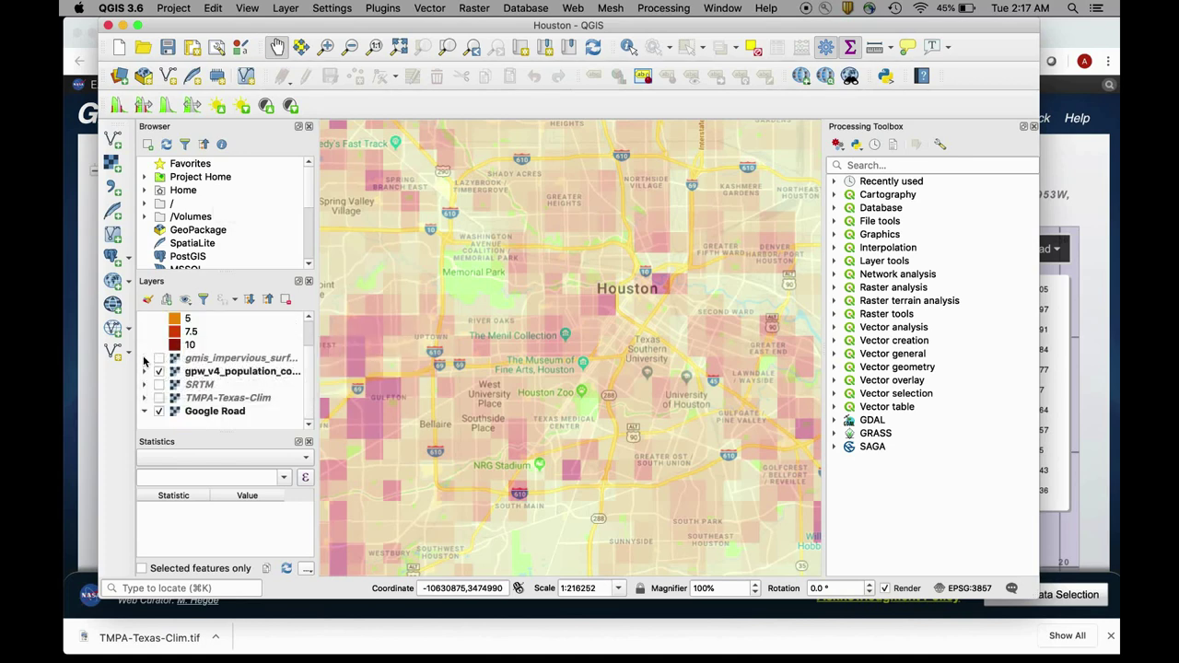
left_click(145, 358)
scroll(144, 340, "up", 3)
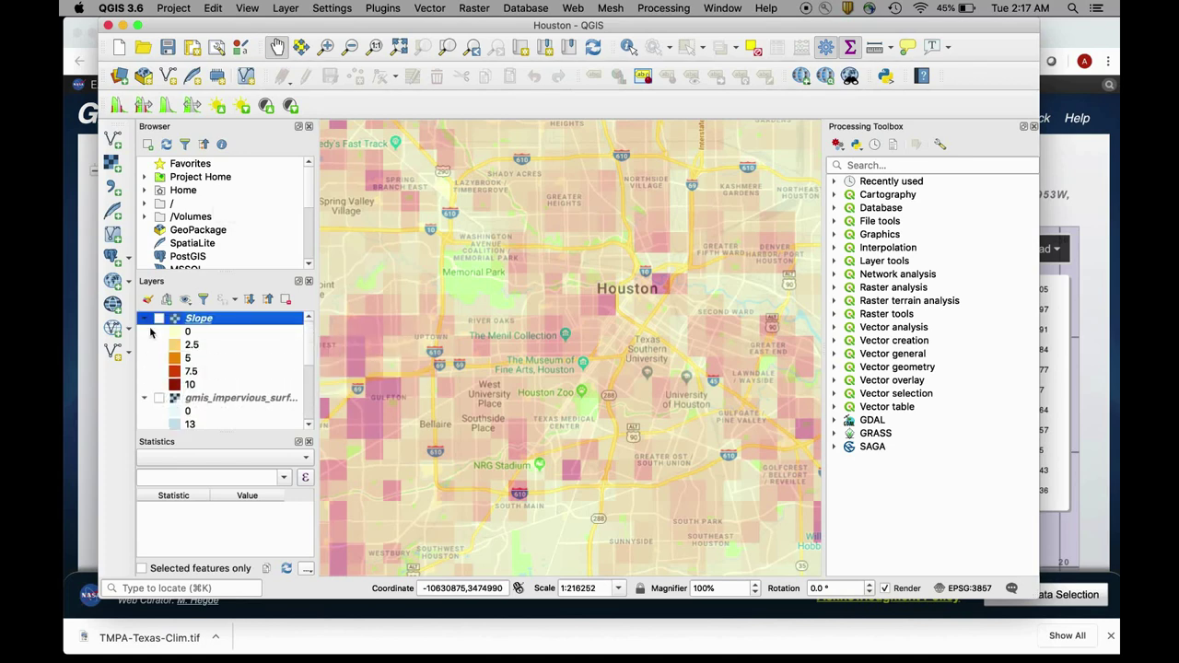
left_click(144, 318)
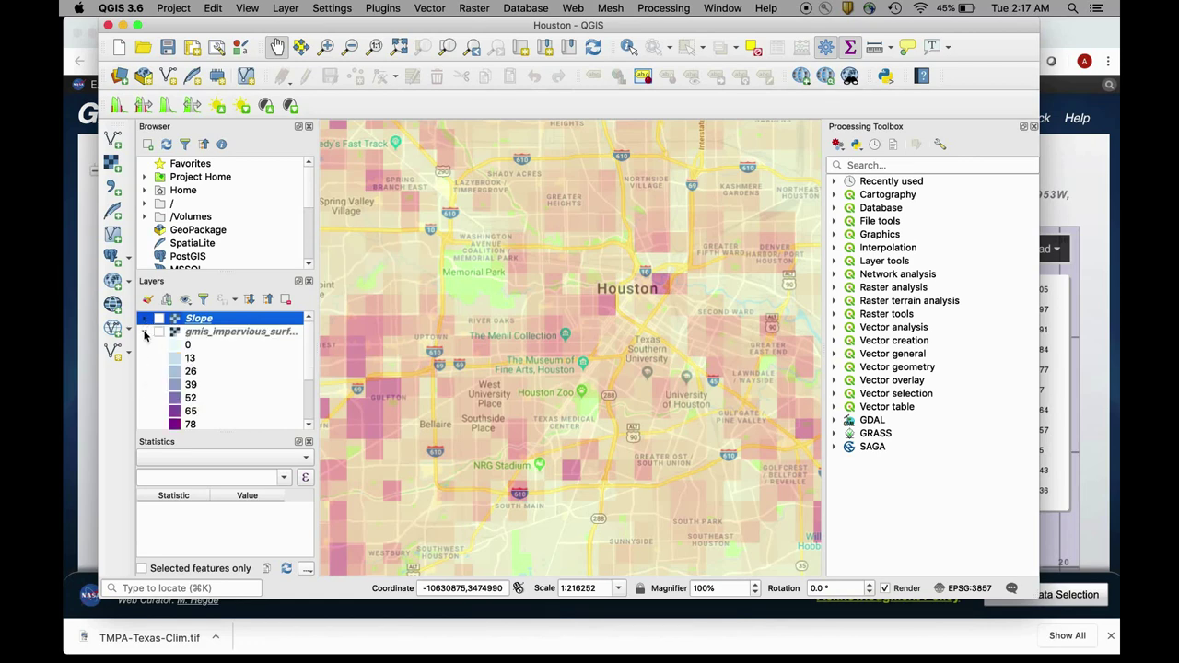
left_click(145, 332)
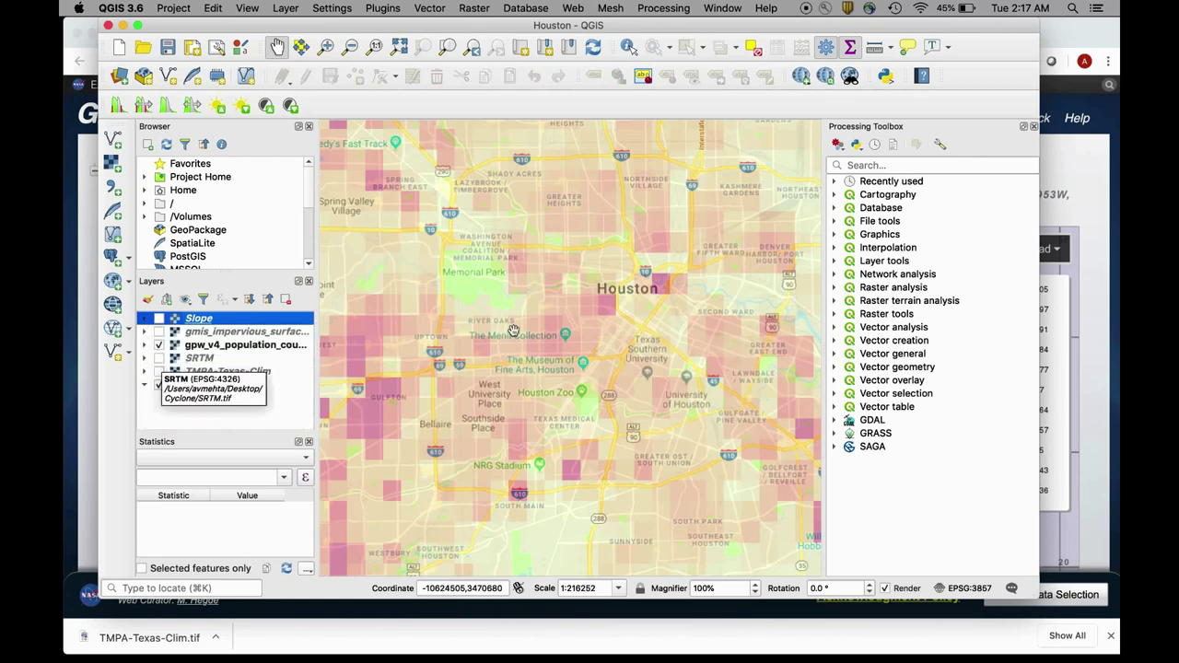
left_click(160, 415)
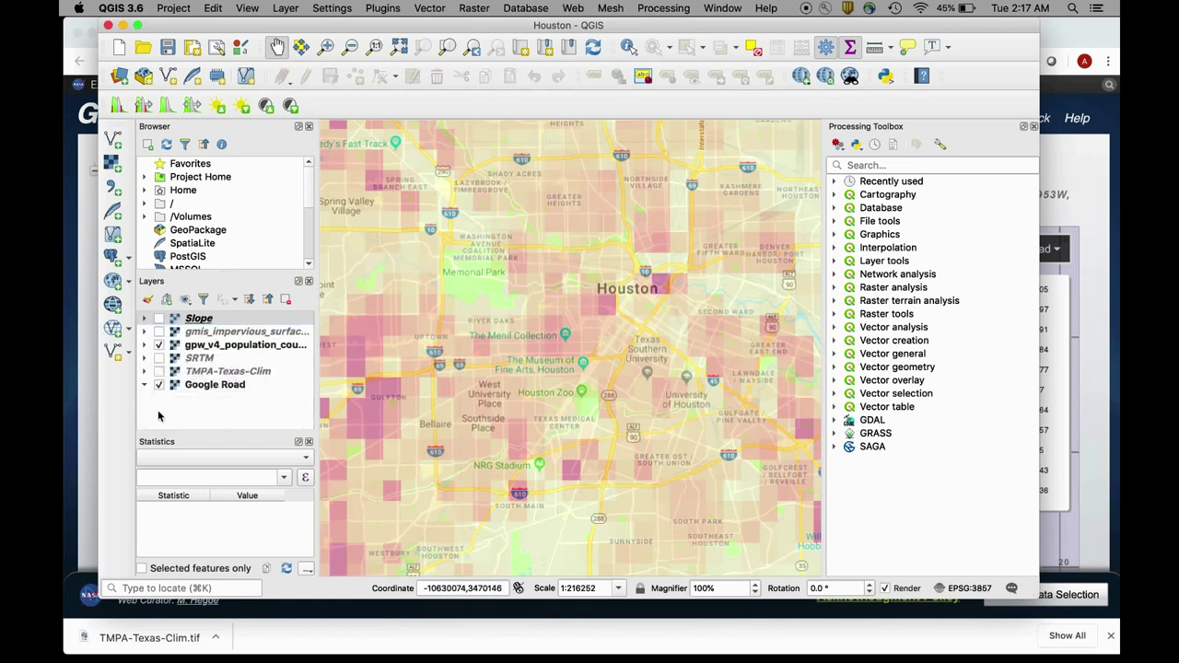
Step: Show TMPA-Texas-Clim with its legend instead of the gpw_v4 population layer, and examine rainfall around Houston and the coast
left_click(159, 345)
left_click(158, 372)
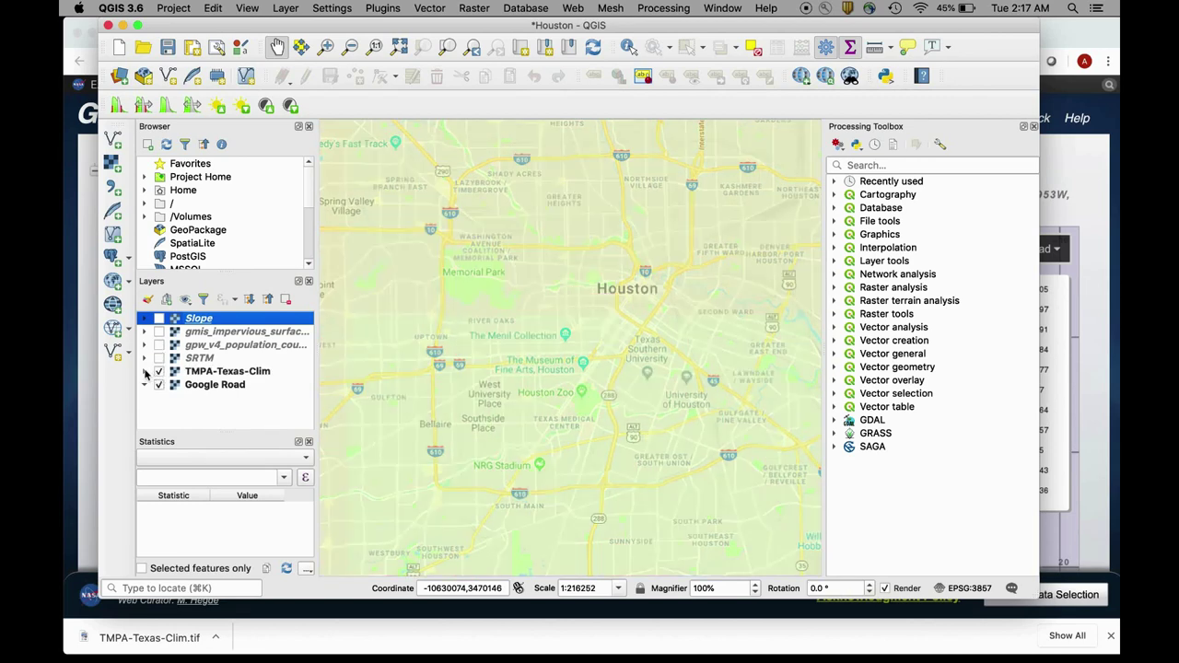
left_click(144, 371)
scroll(152, 385, "down", 2)
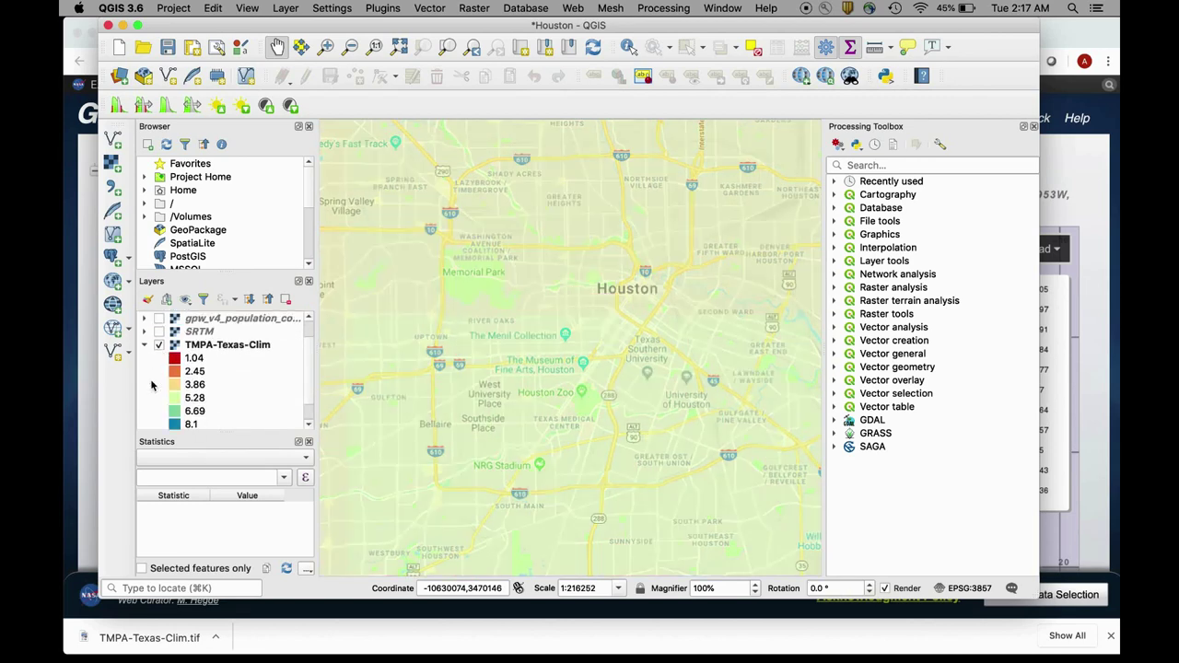
scroll(152, 385, "down", 1)
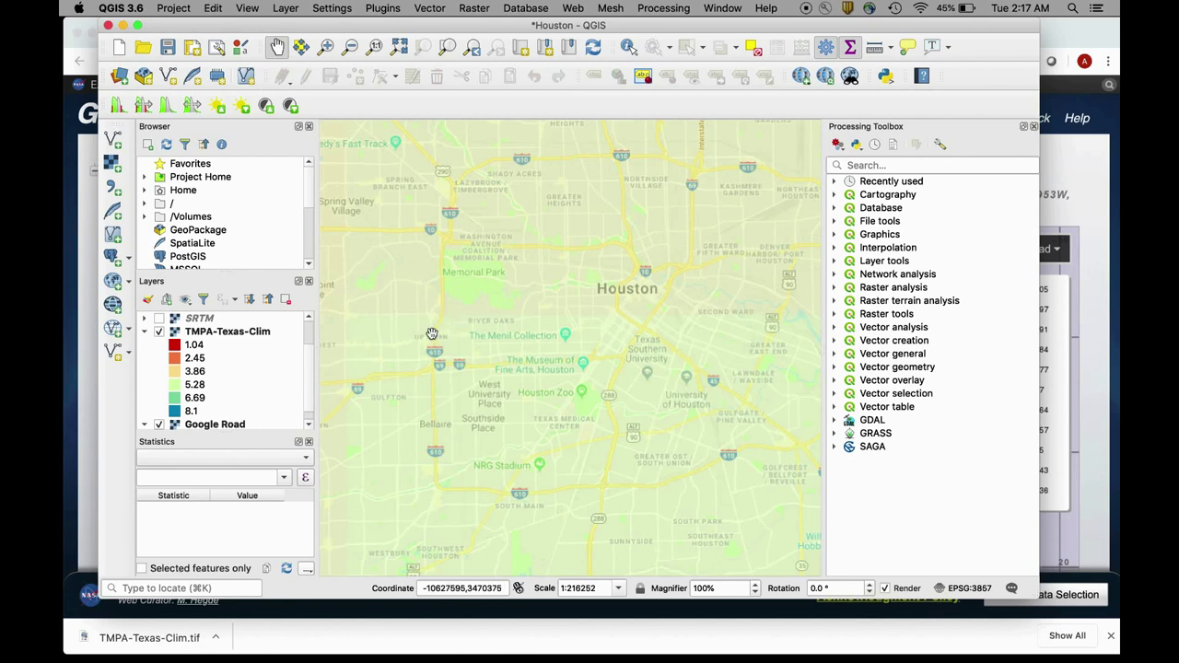
scroll(435, 333, "down", 3)
scroll(435, 333, "down", 5)
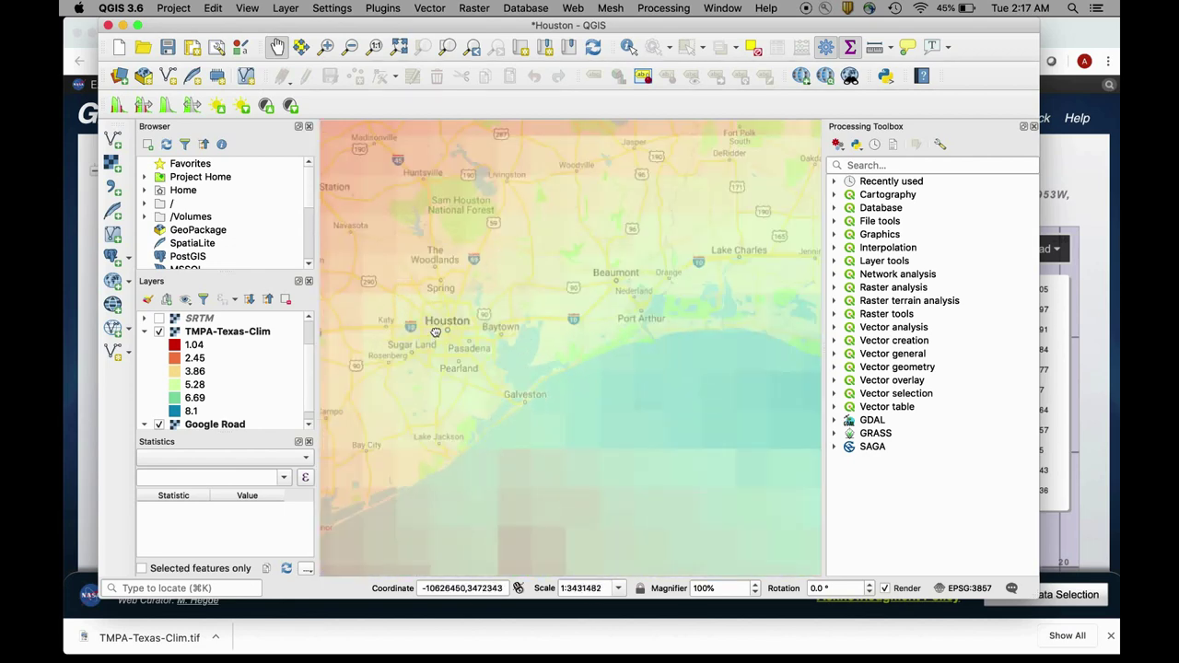
left_click_drag(435, 333, 539, 369)
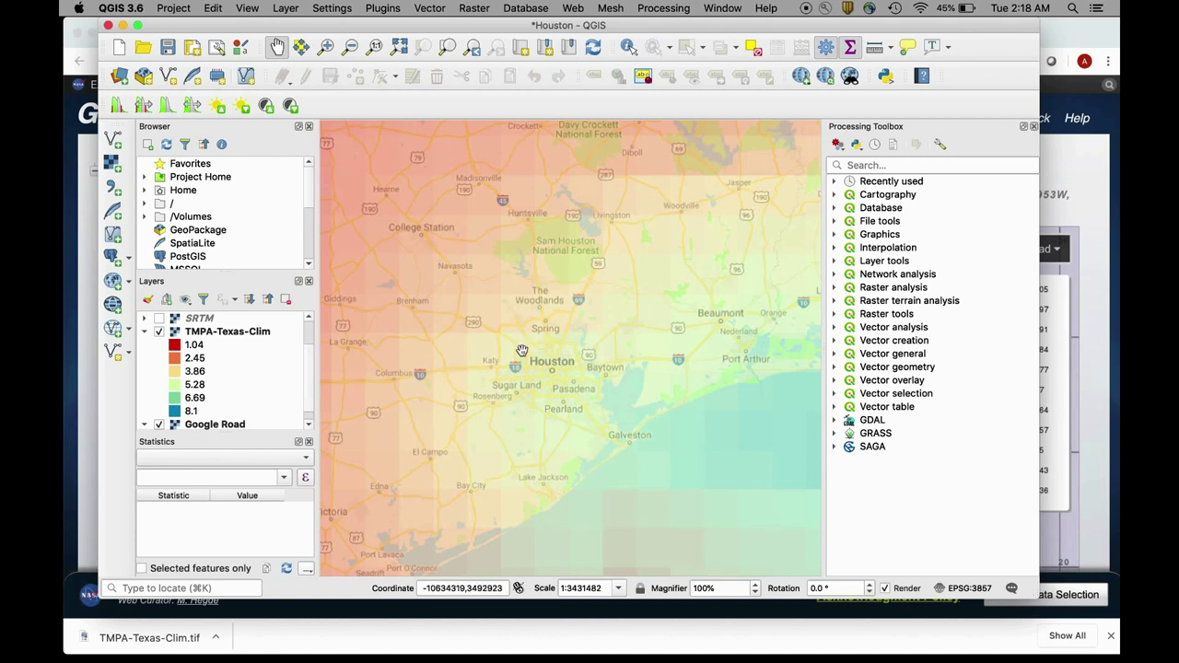
Step: Collapse the TMPA-Texas-Clim legend and show the gpw_v4 population layer over the precipitation
left_click(144, 332)
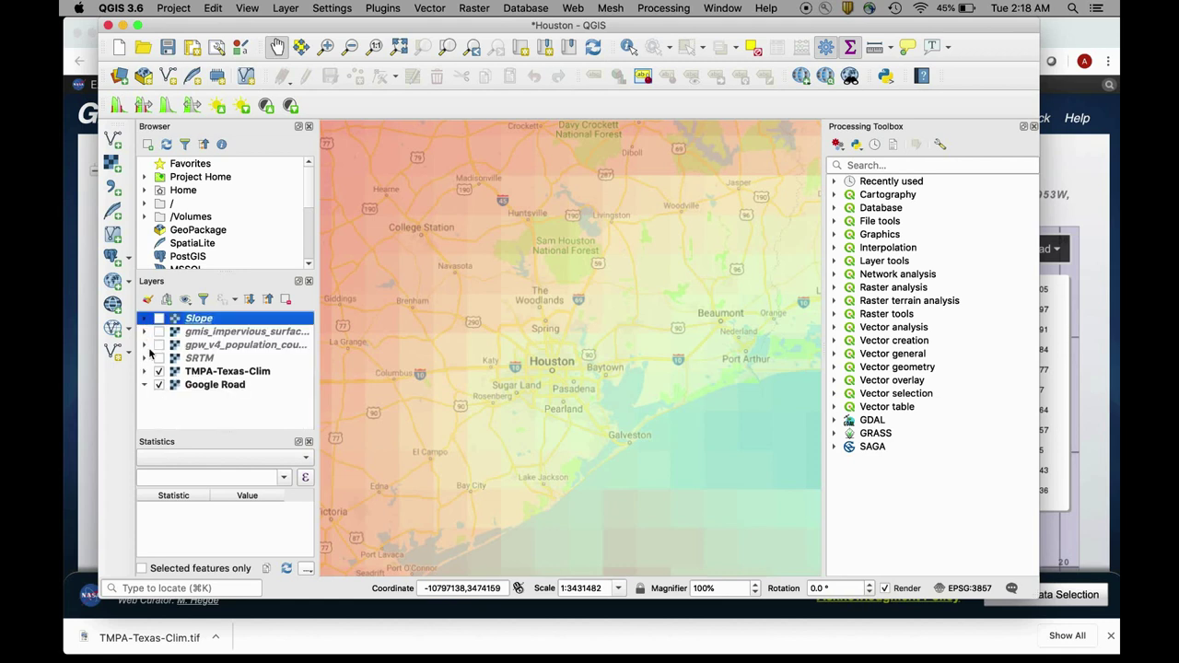
left_click(158, 344)
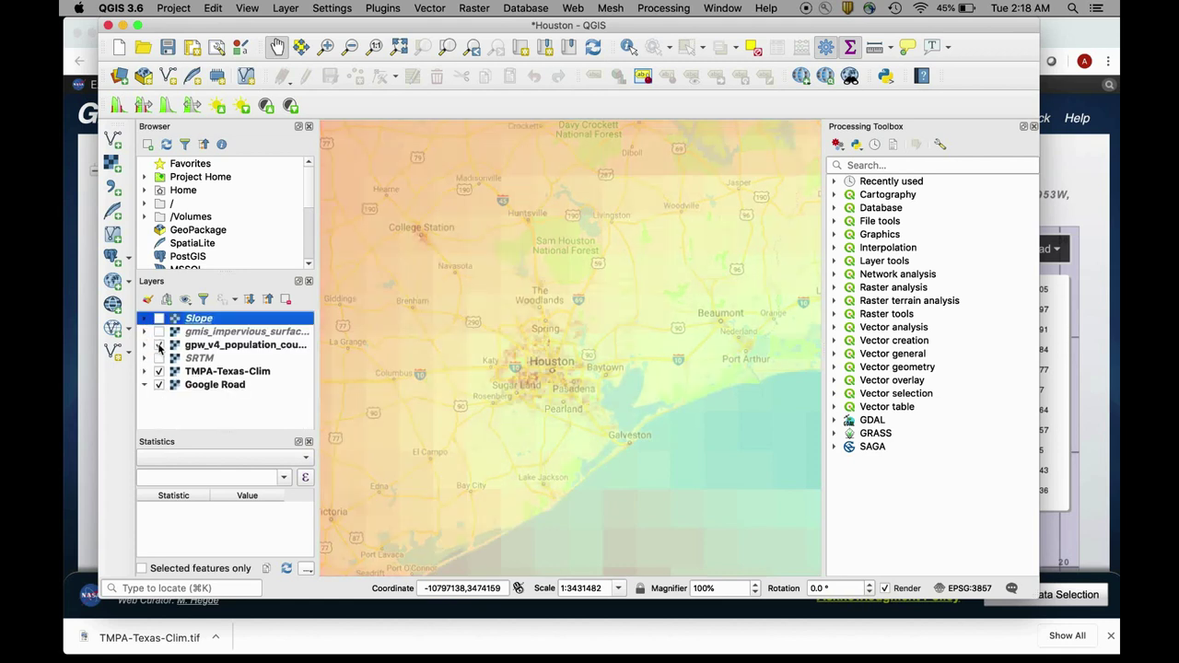
left_click(368, 398)
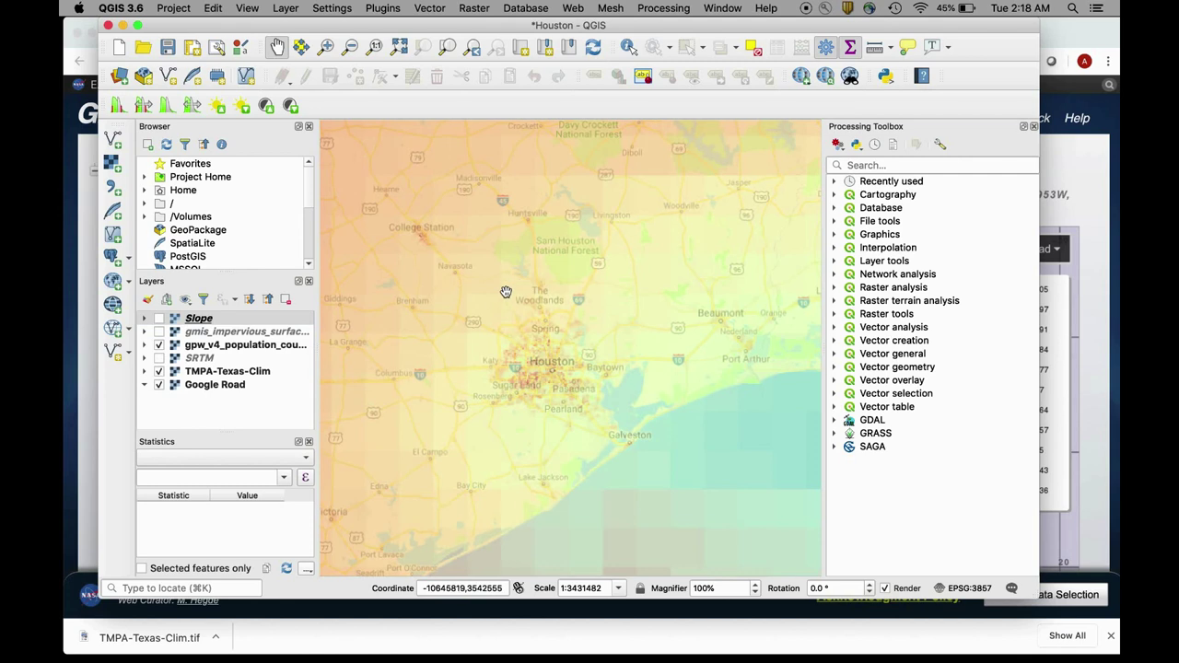
Step: Expand the gpw_v4 population layer's legend and examine the population counts from the Houston area down to downtown blocks
left_click(325, 46)
left_click_drag(464, 294, 670, 459)
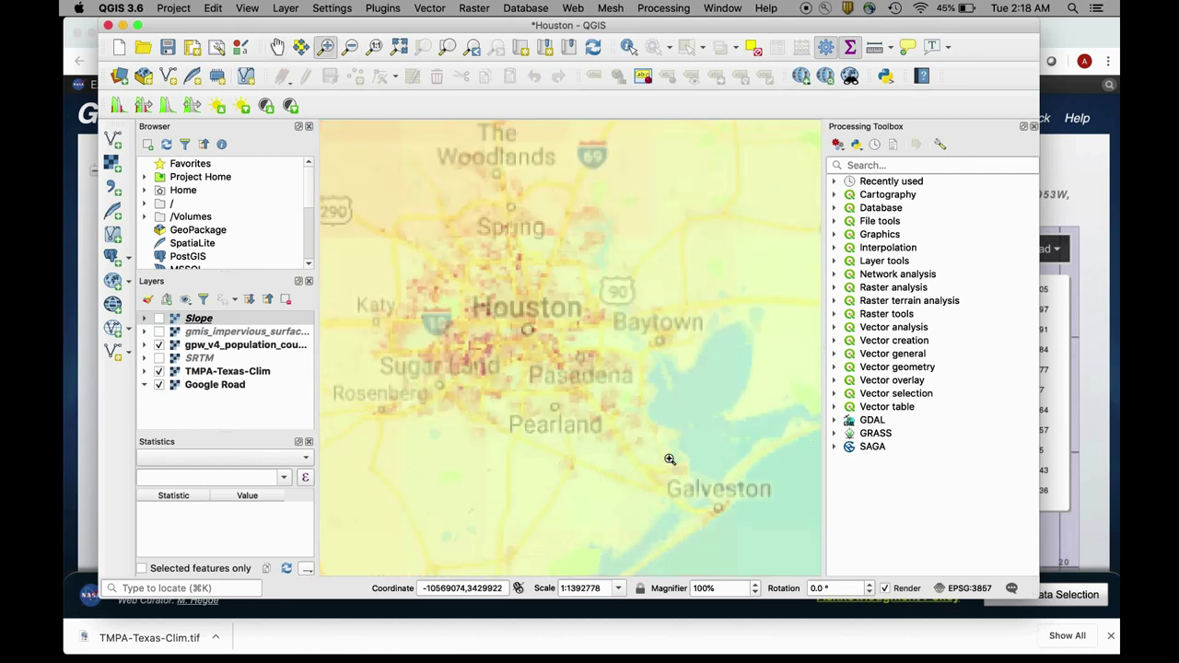
left_click(144, 346)
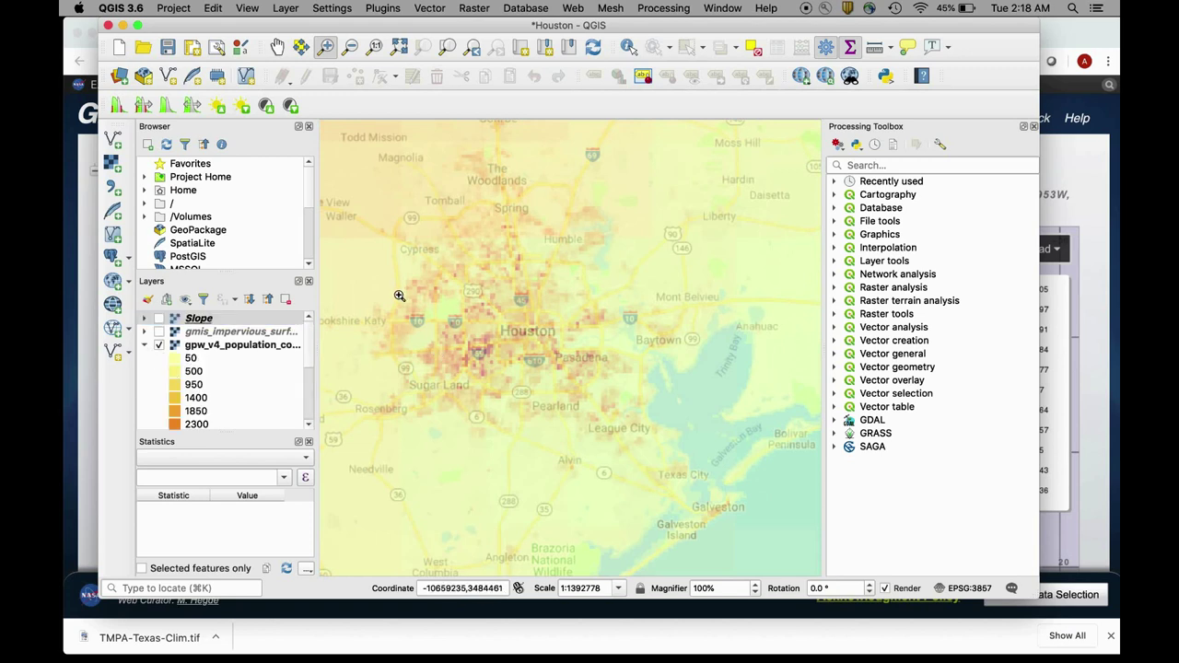
left_click_drag(385, 284, 627, 442)
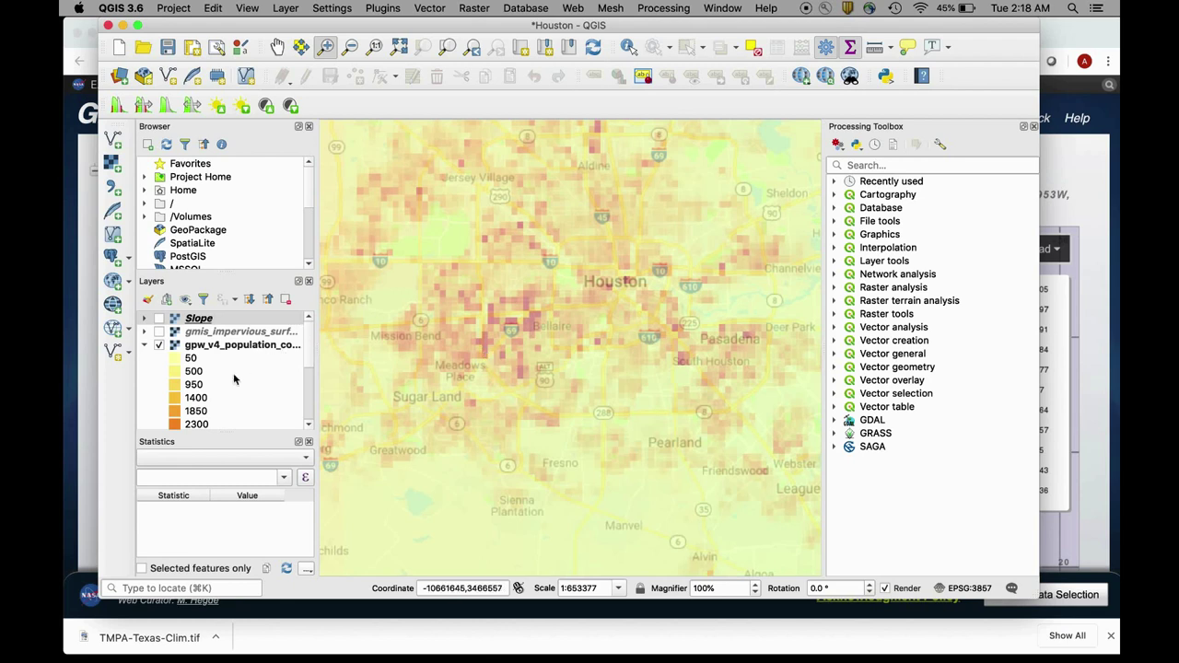
scroll(210, 377, "down", 1)
scroll(210, 378, "down", 1)
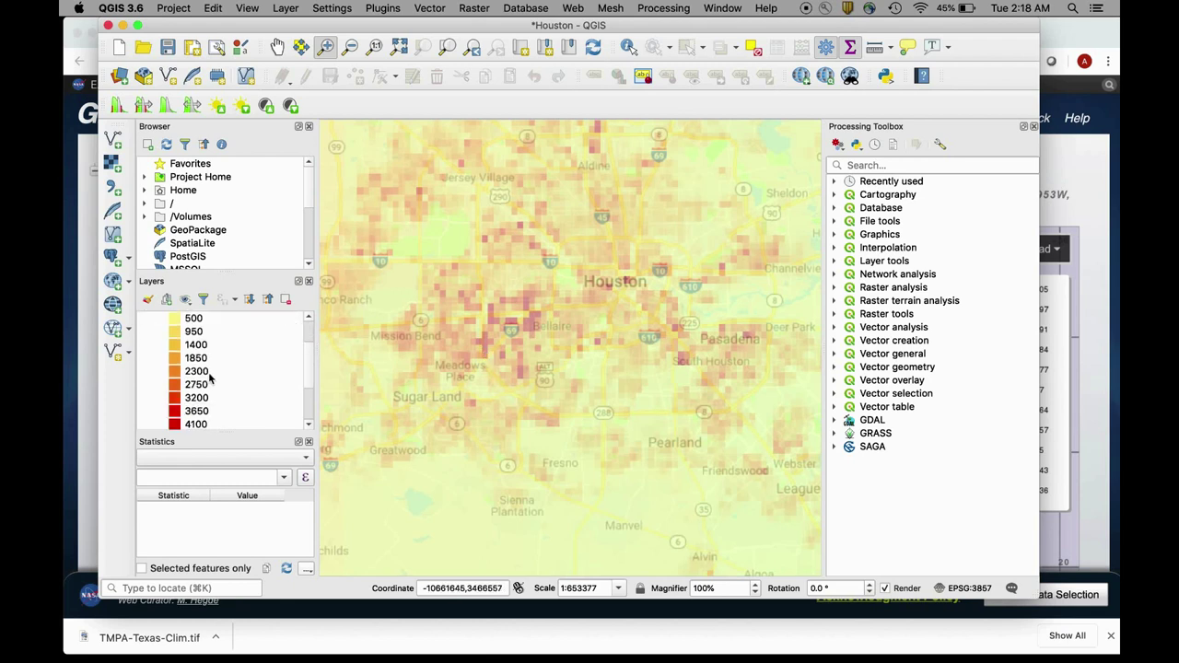
scroll(210, 378, "up", 2)
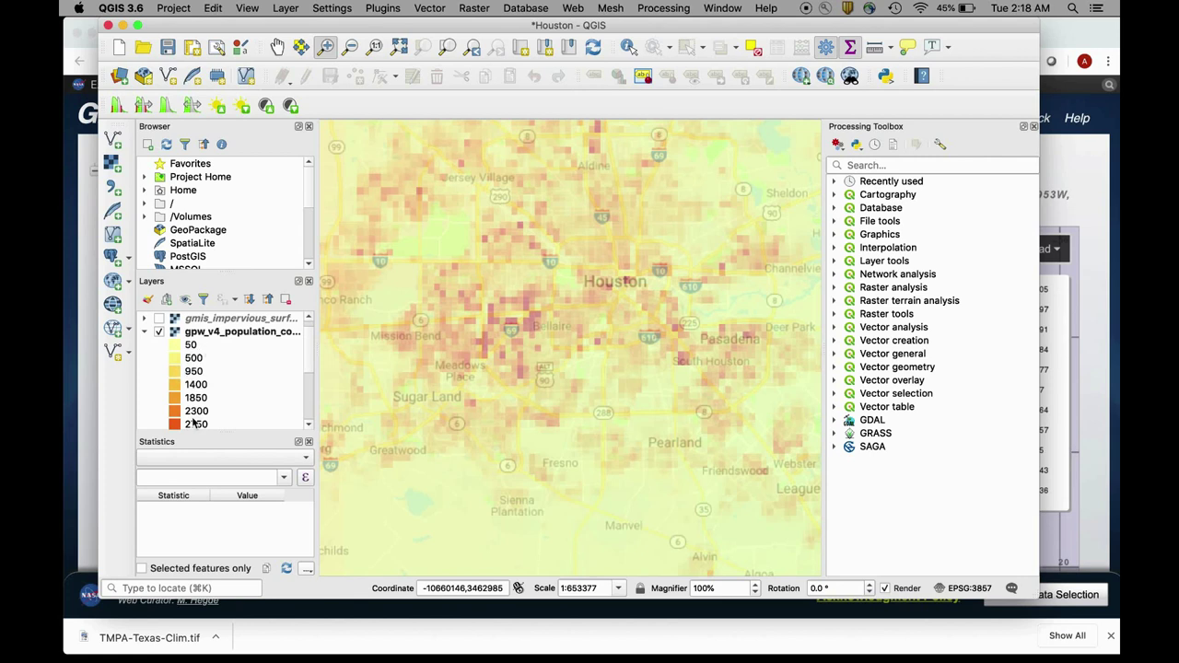
scroll(194, 422, "down", 1)
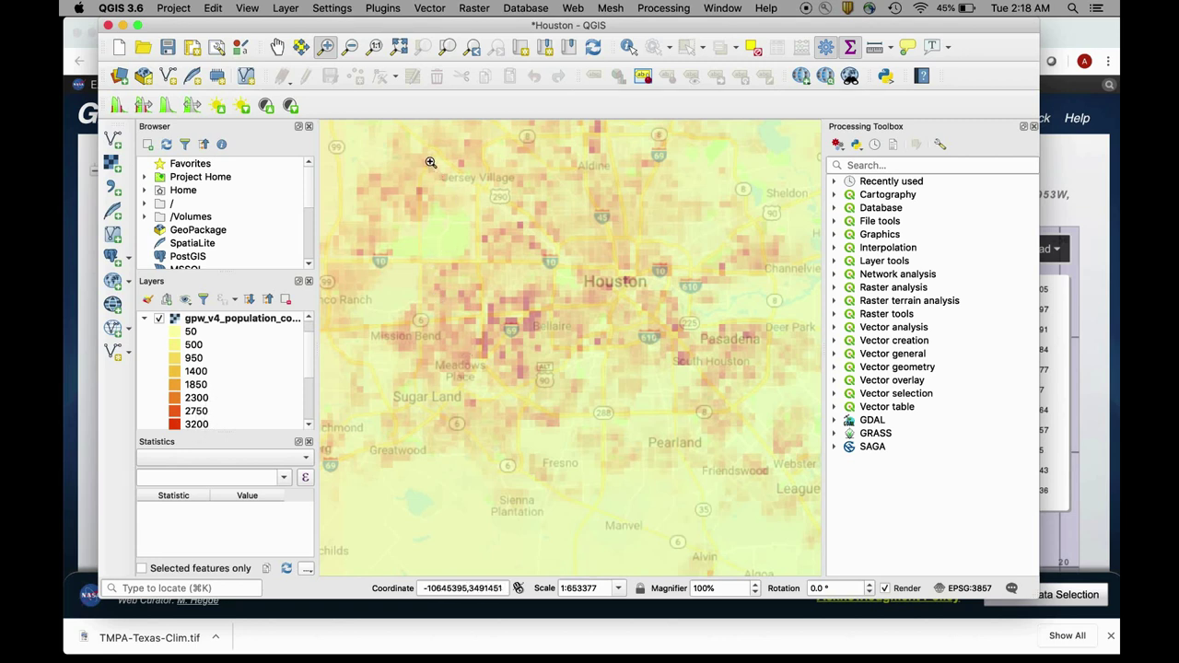
left_click_drag(557, 236, 692, 353)
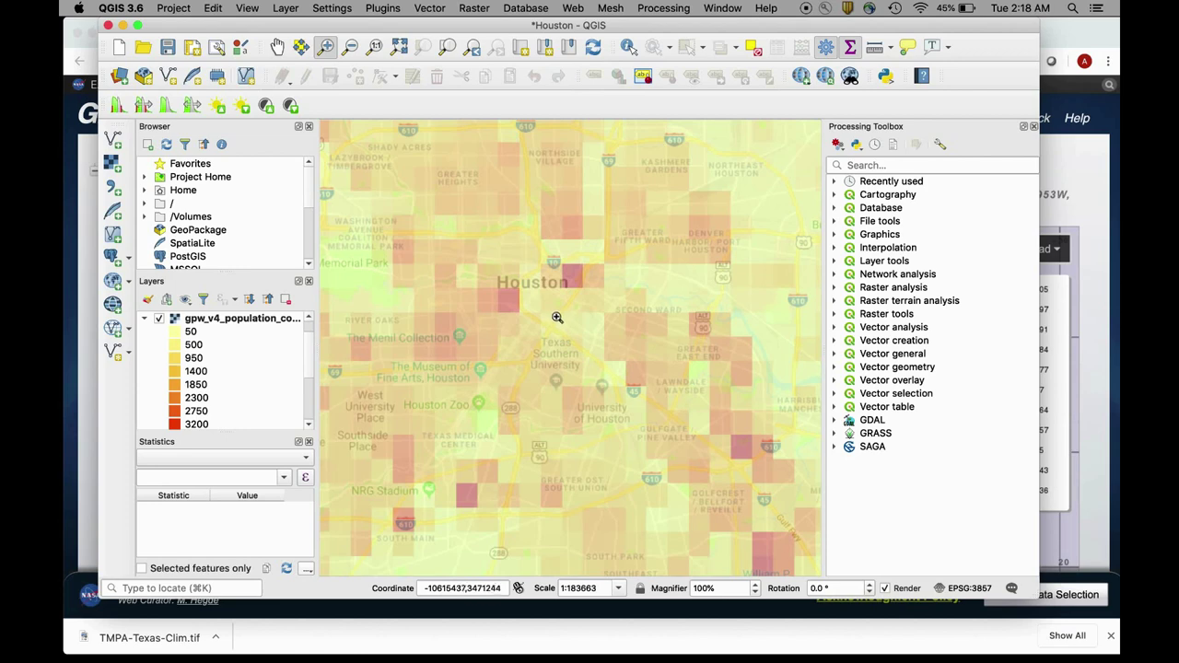
left_click_drag(498, 221, 583, 296)
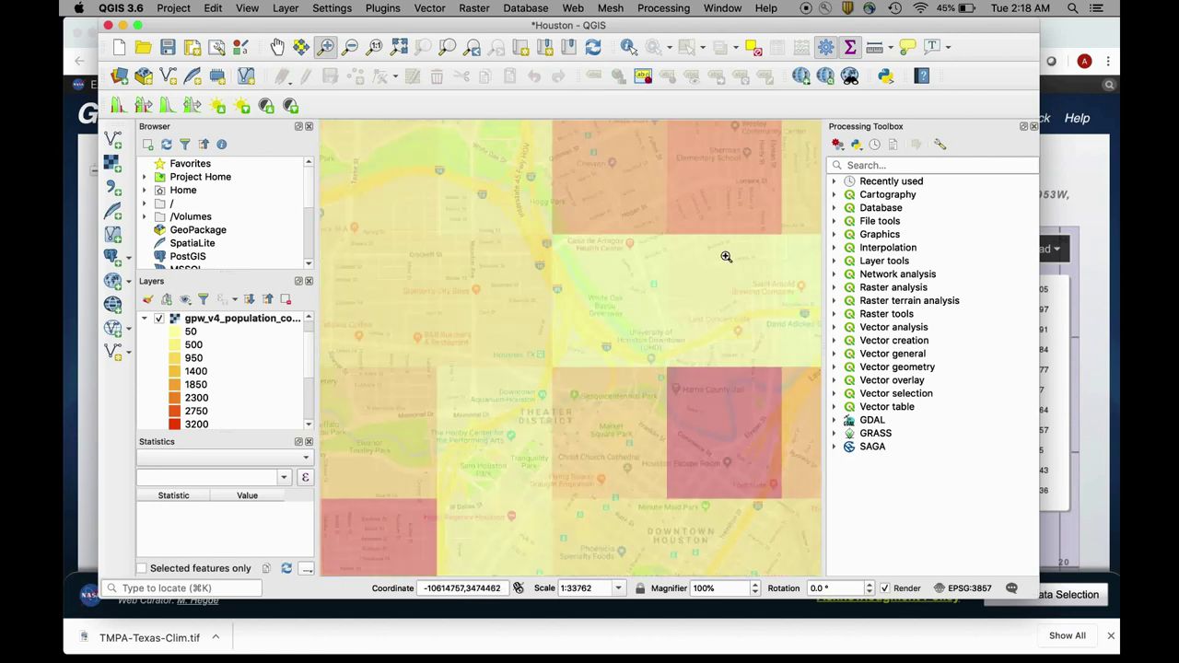
Step: Examine the population counts from downtown out to the wider Houston area, and collapse the gpw_v4 population layer's legend
scroll(556, 381, "down", 2)
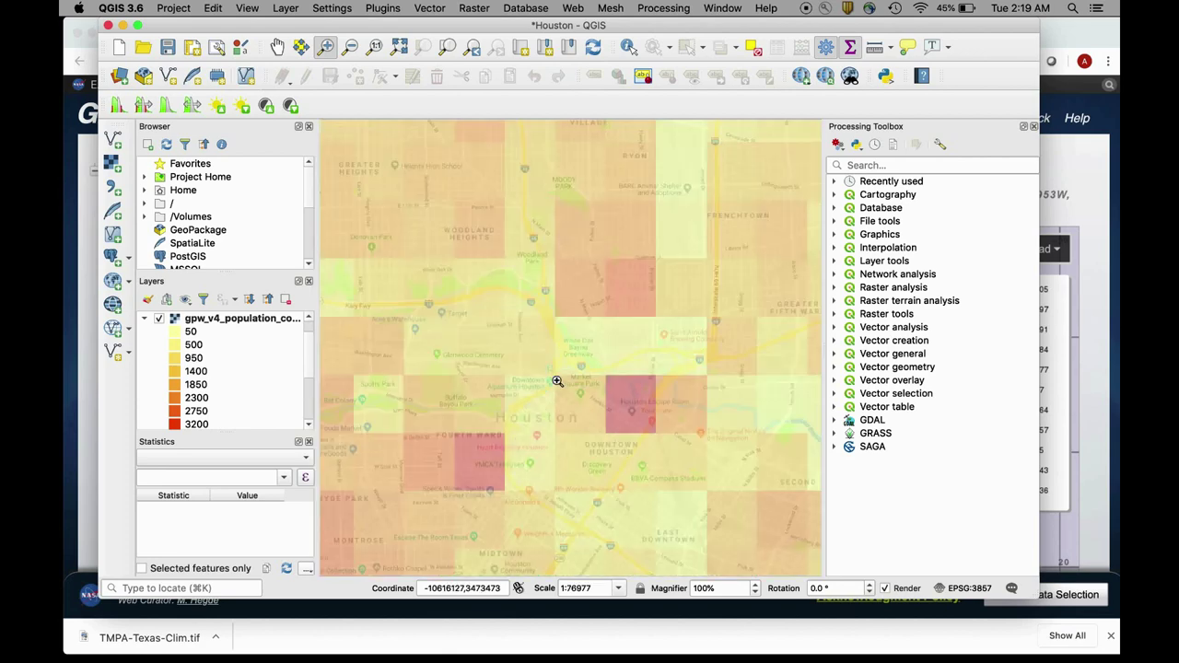
scroll(557, 380, "down", 1)
scroll(524, 420, "down", 1)
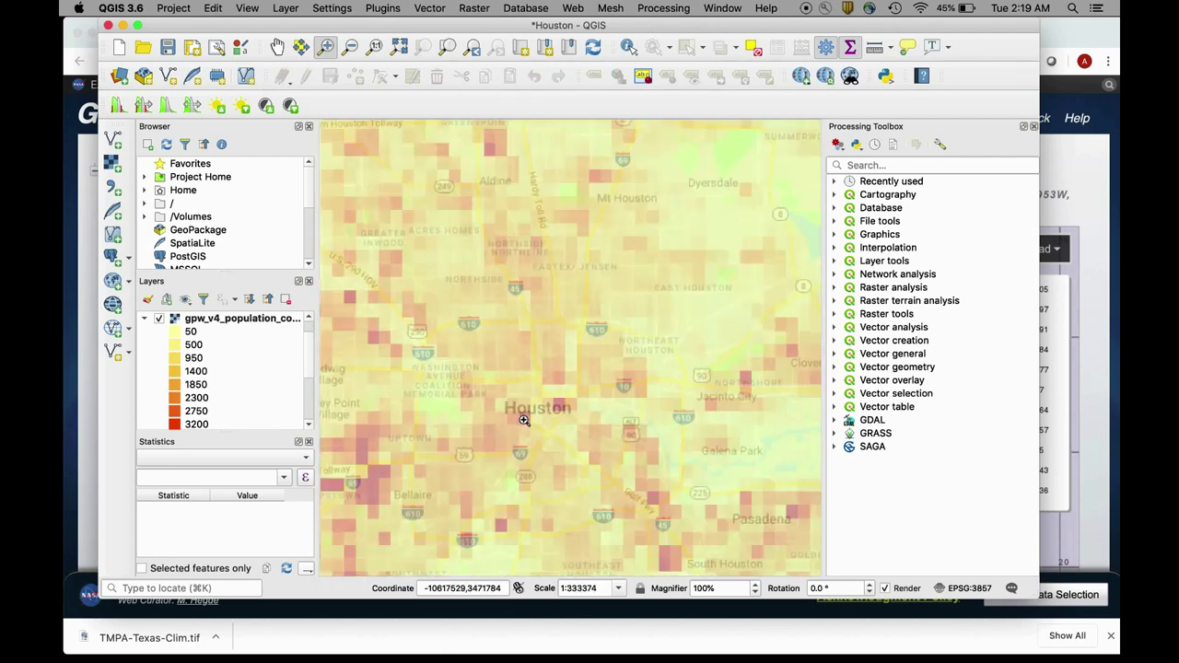
scroll(437, 456, "down", 1)
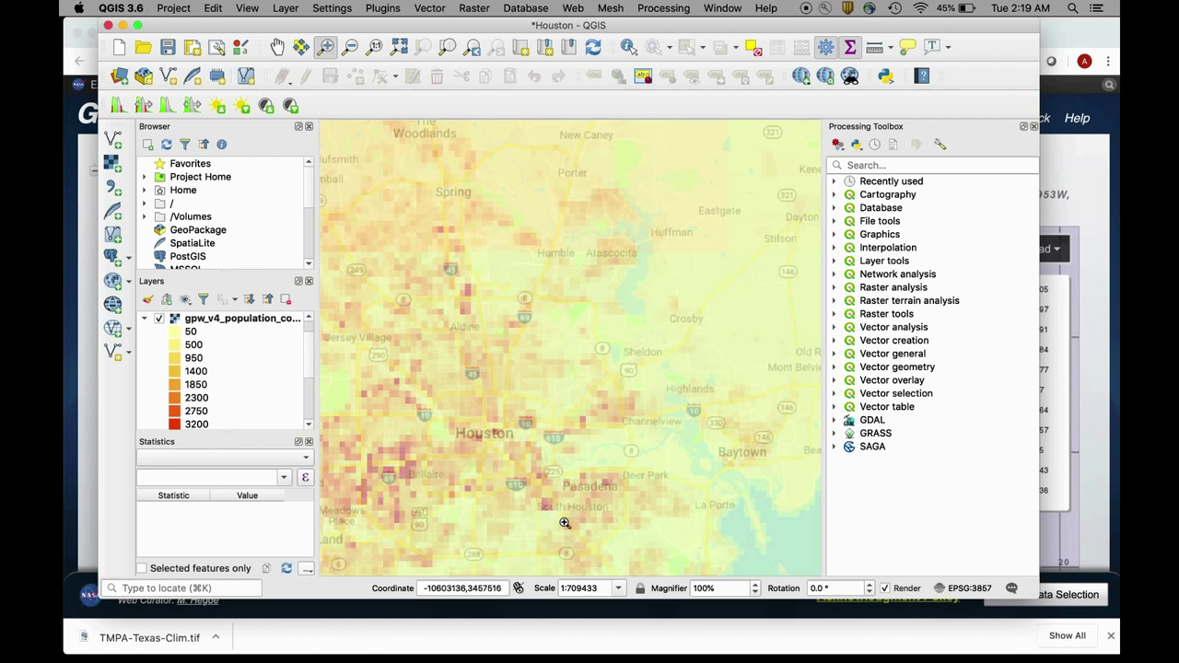
left_click(146, 318)
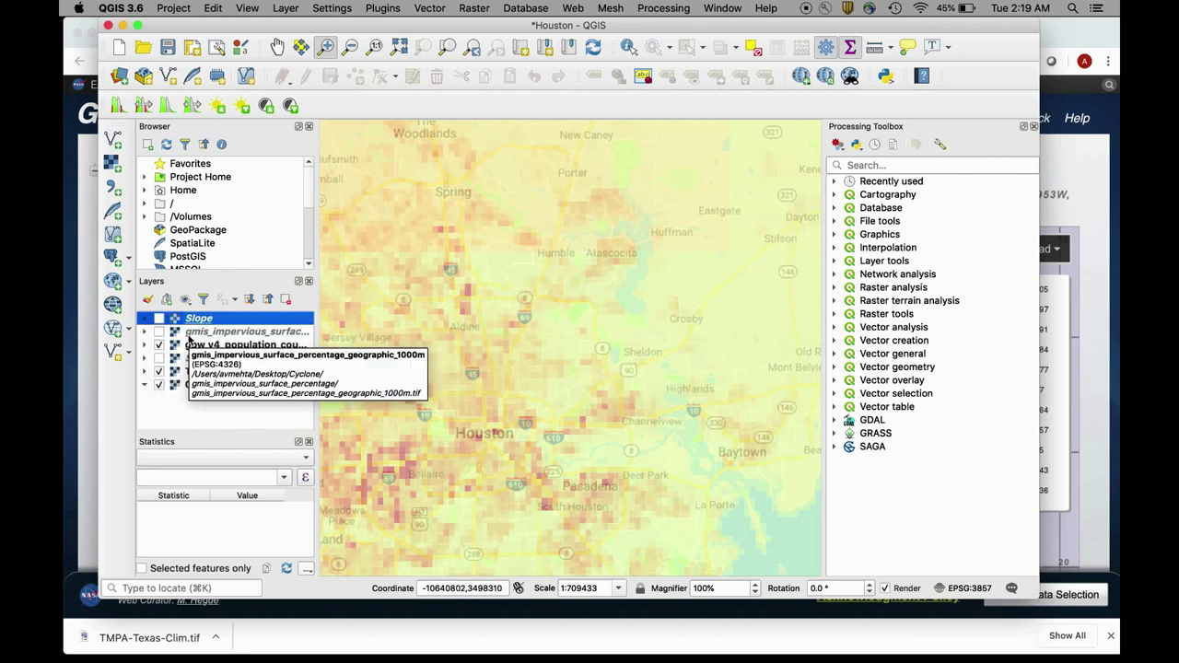
Step: Show the gmis_impervious_surface layer over the population, review its percentage legend and collapse that legend
left_click(158, 333)
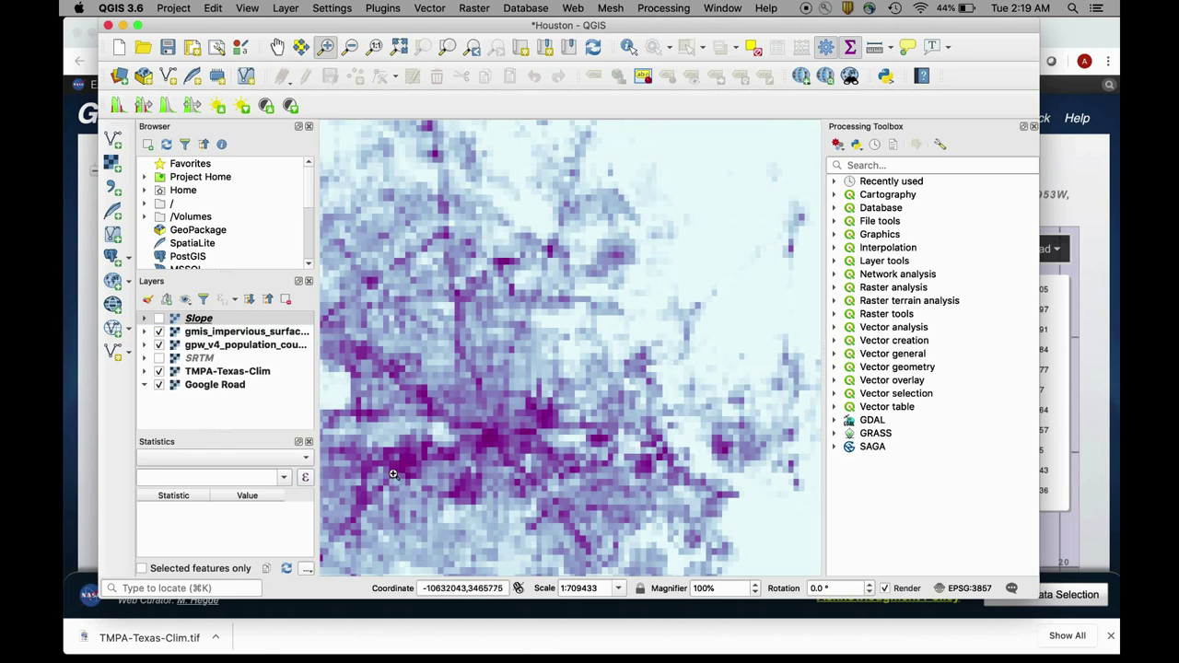
left_click(143, 332)
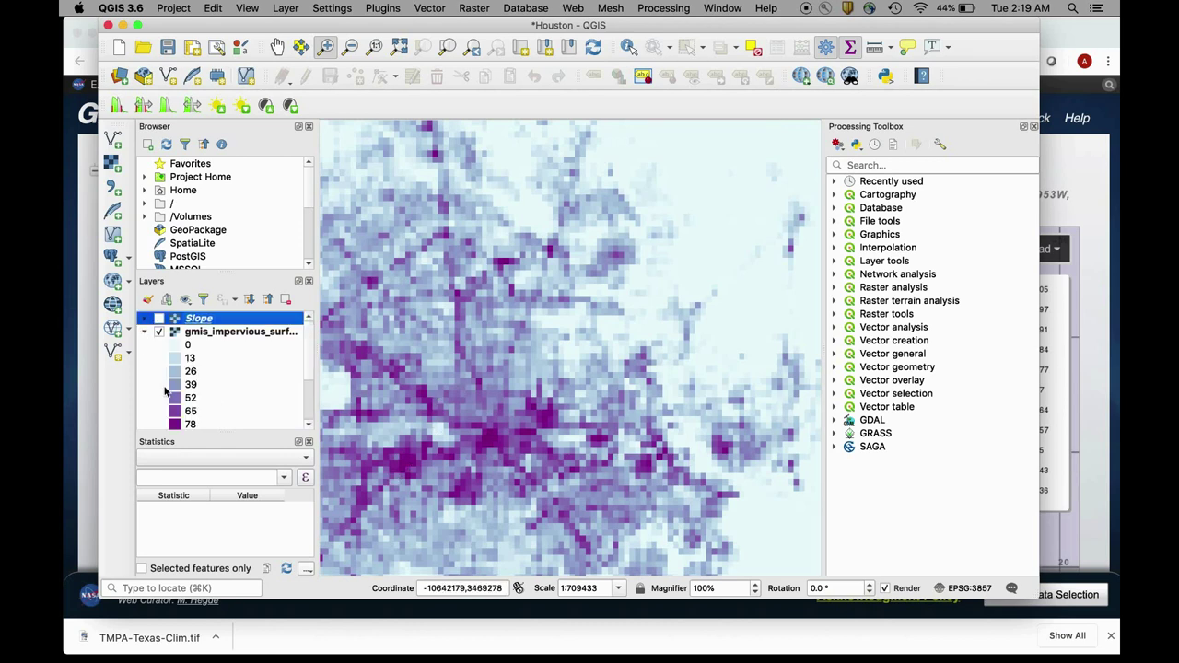
scroll(165, 396, "down", 1)
scroll(174, 346, "up", 1)
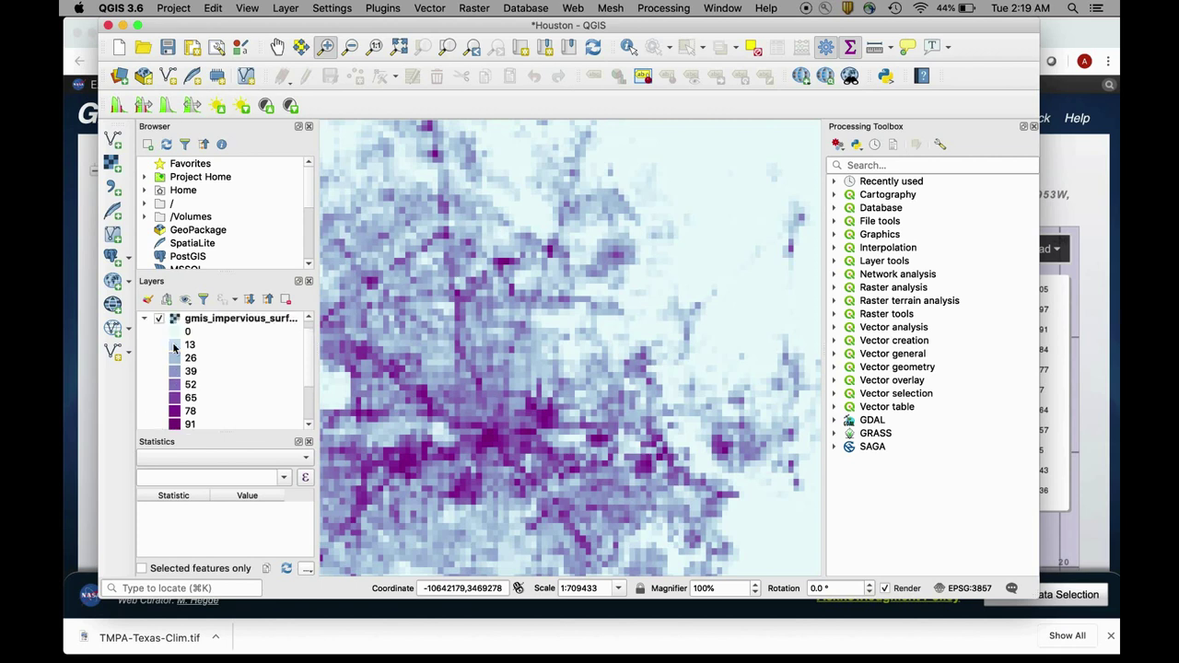
scroll(178, 385, "down", 1)
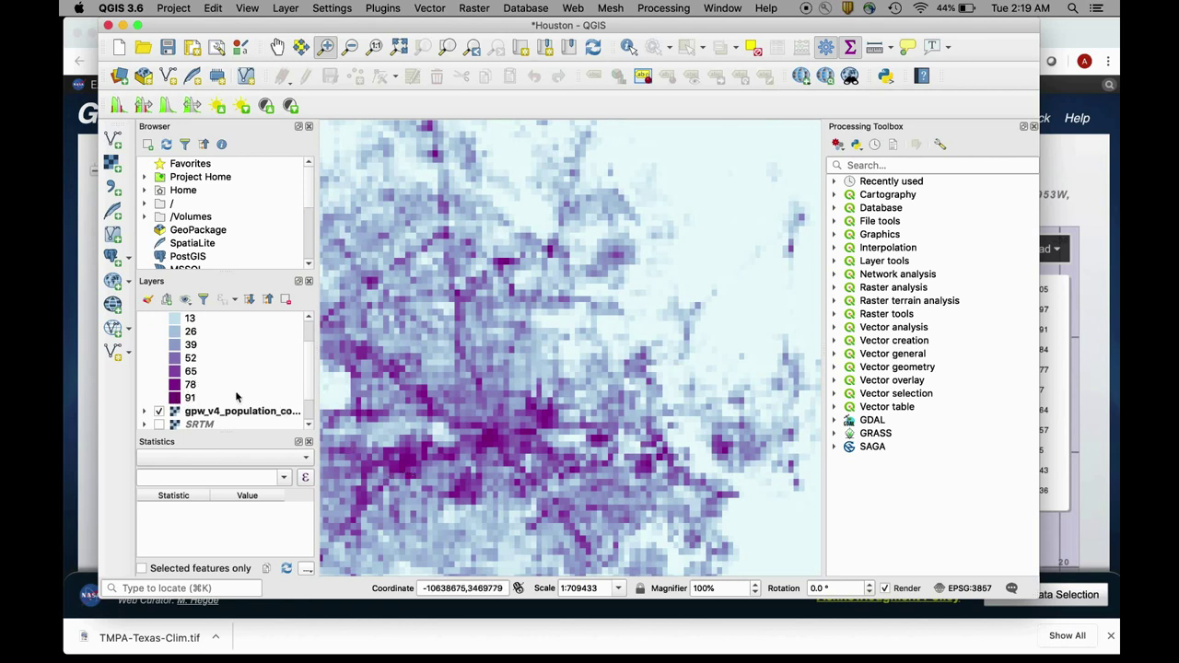
scroll(237, 394, "up", 2)
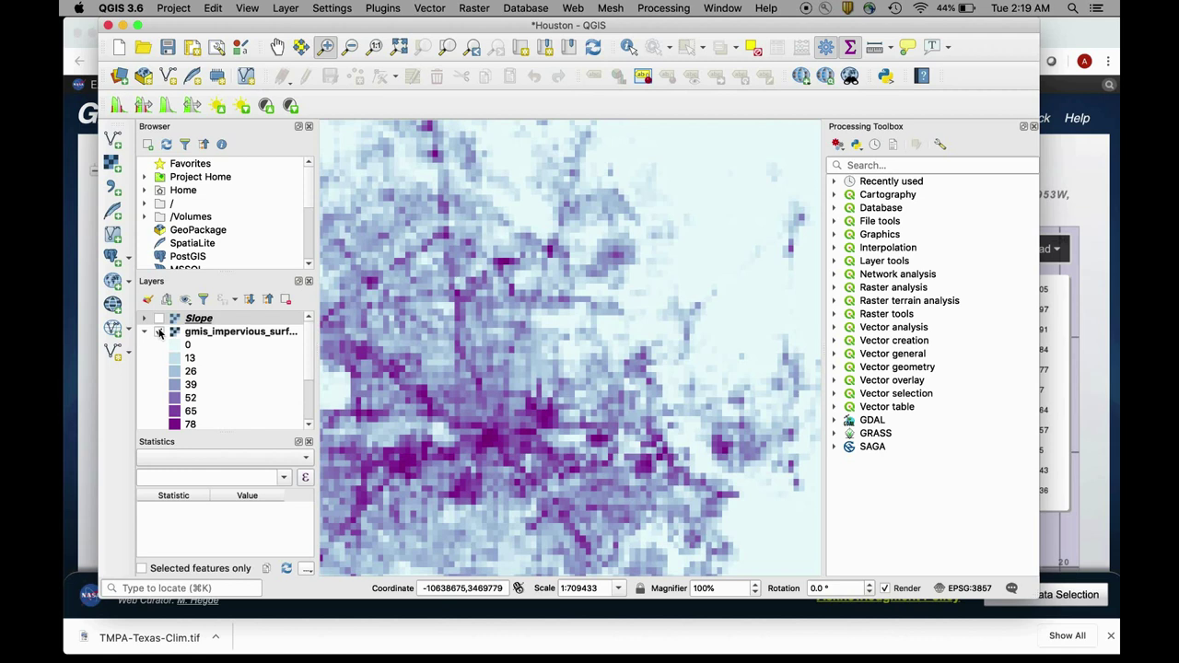
left_click(145, 333)
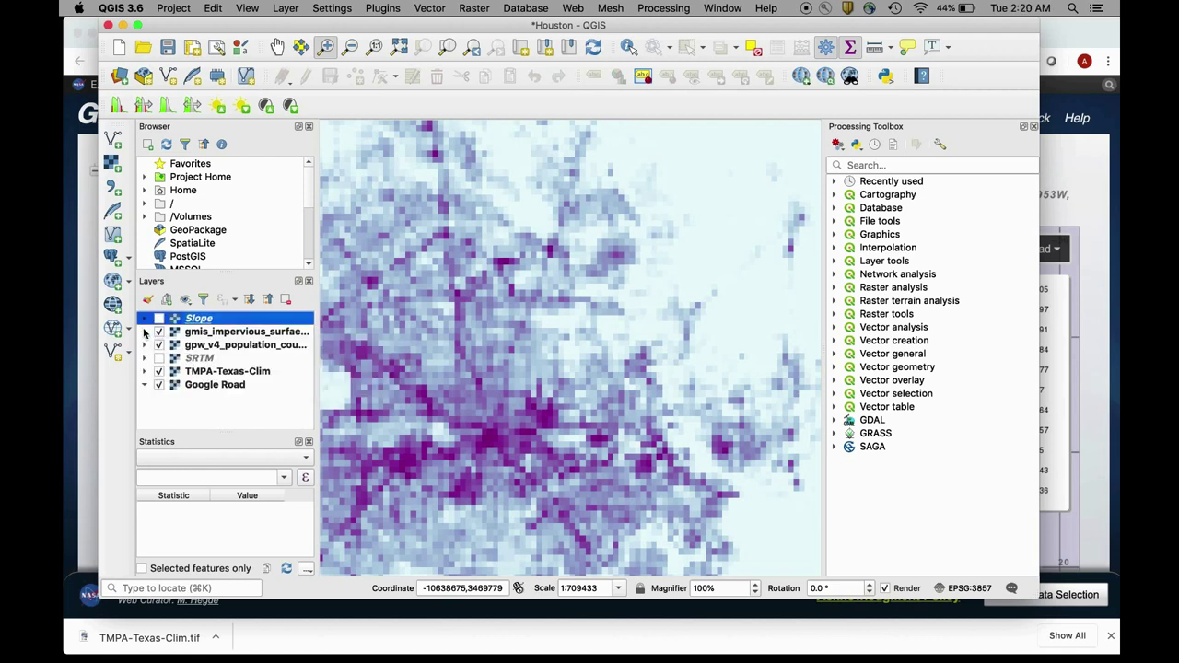
Step: Compare impervious surface with population around central Houston by hiding and showing the gmis_impervious_surface layer
left_click(267, 405)
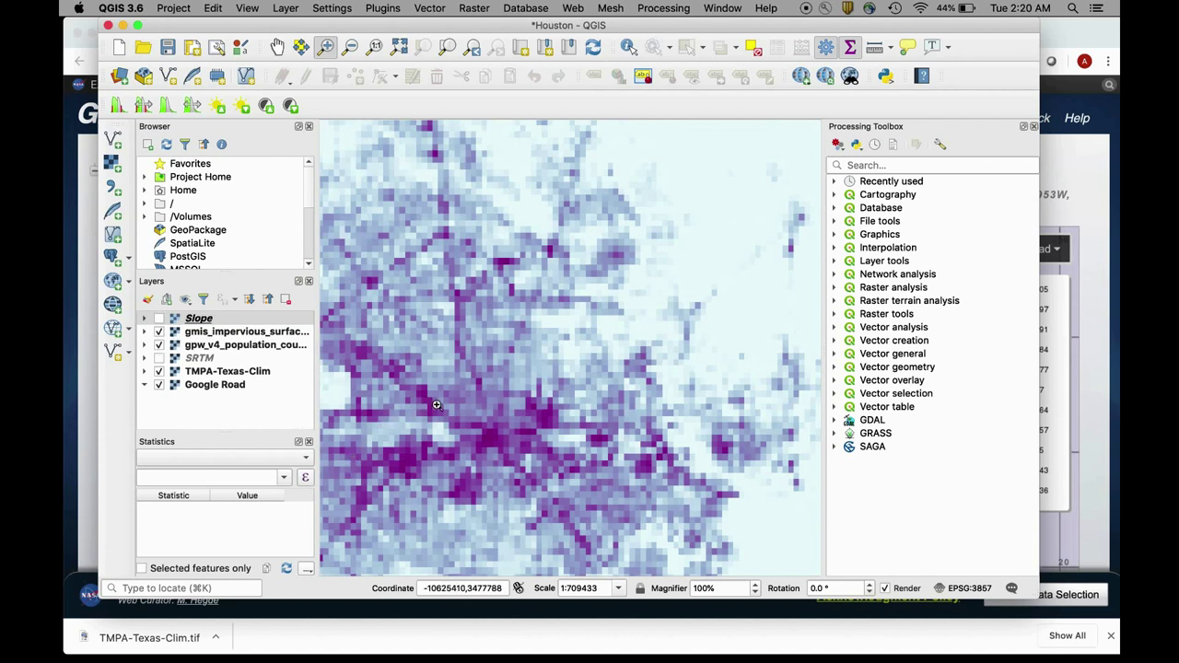
left_click_drag(437, 406, 567, 496)
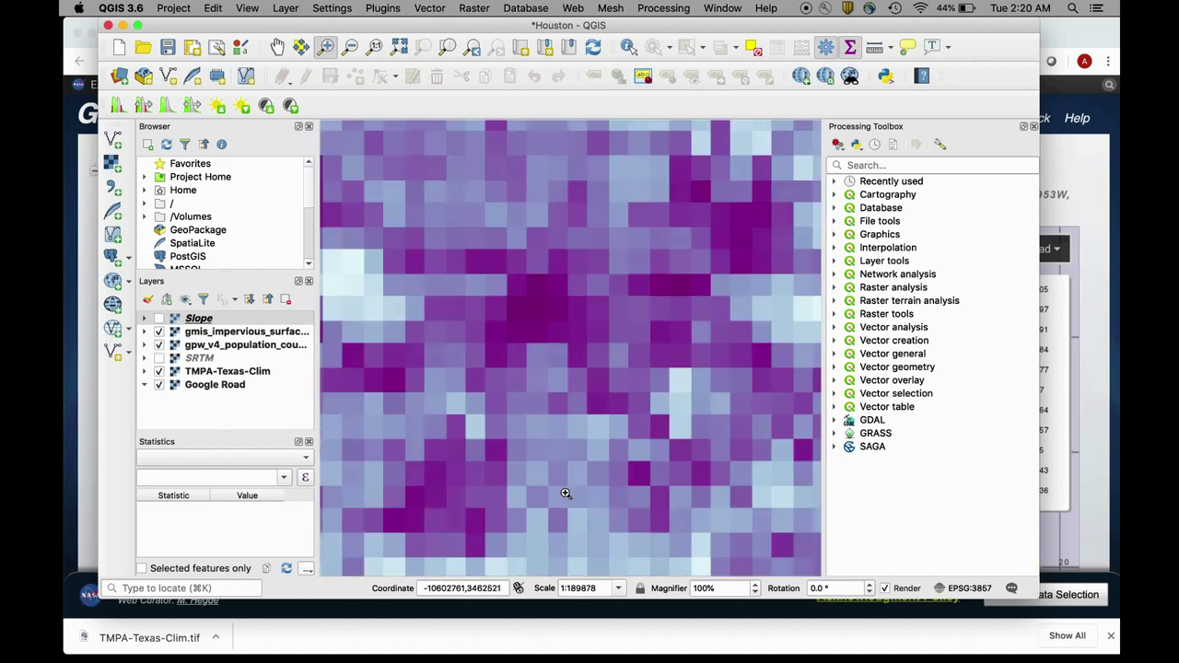
left_click(159, 326)
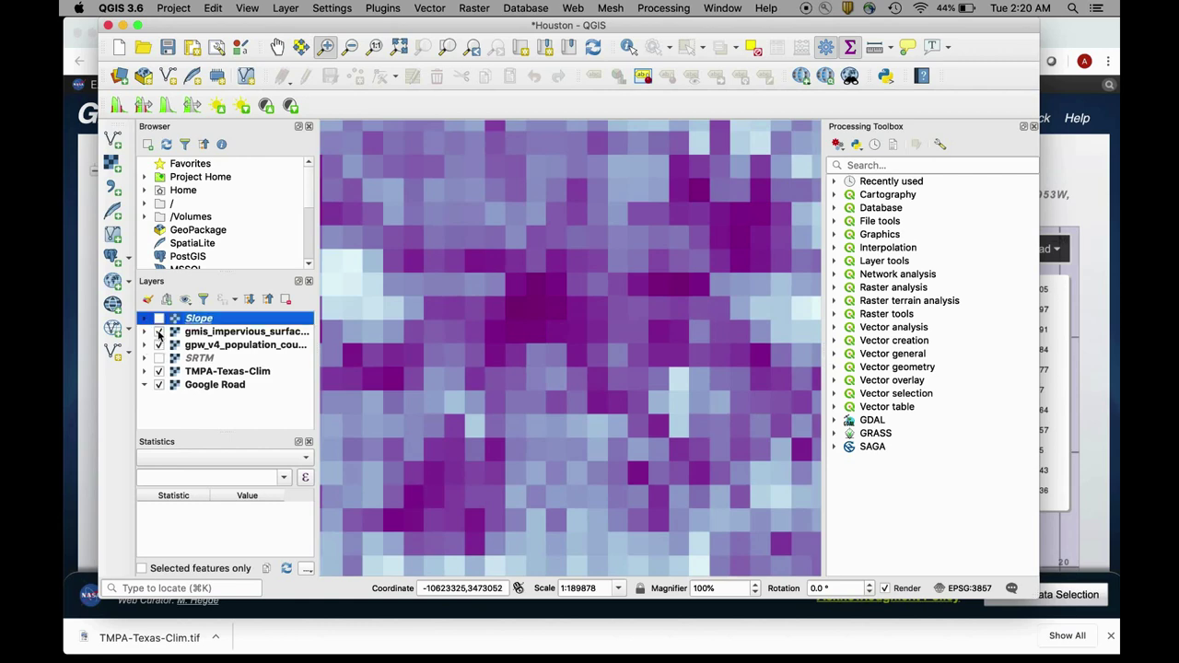
left_click(159, 332)
left_click(159, 332)
left_click(158, 331)
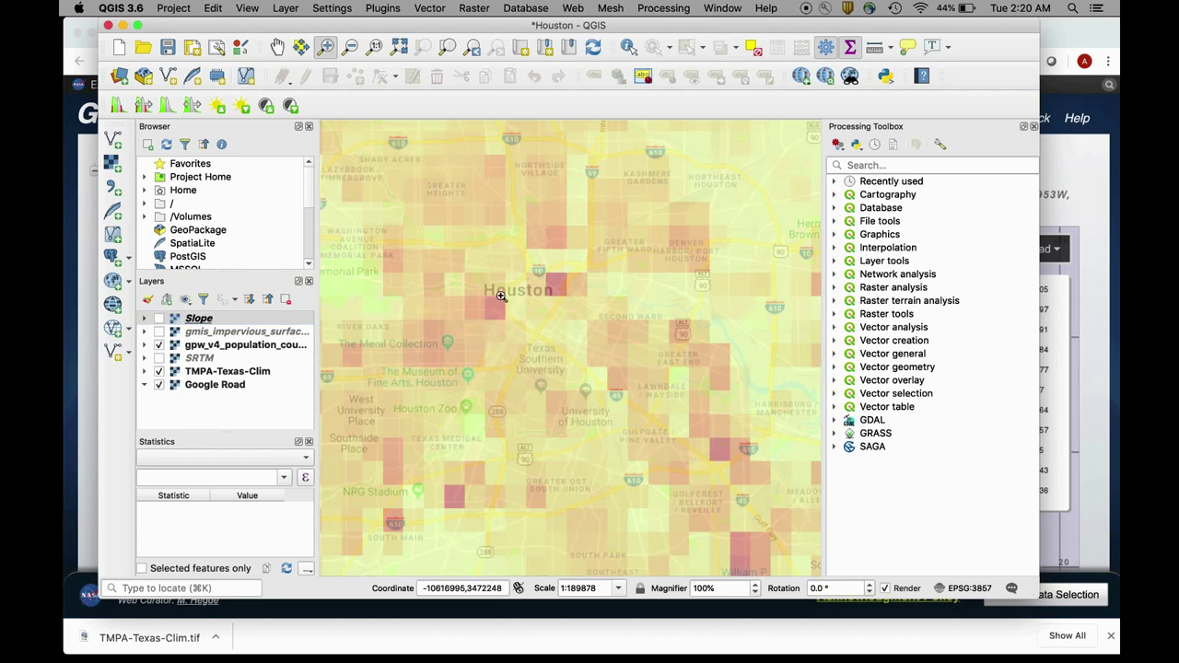
left_click(161, 358)
left_click(160, 358)
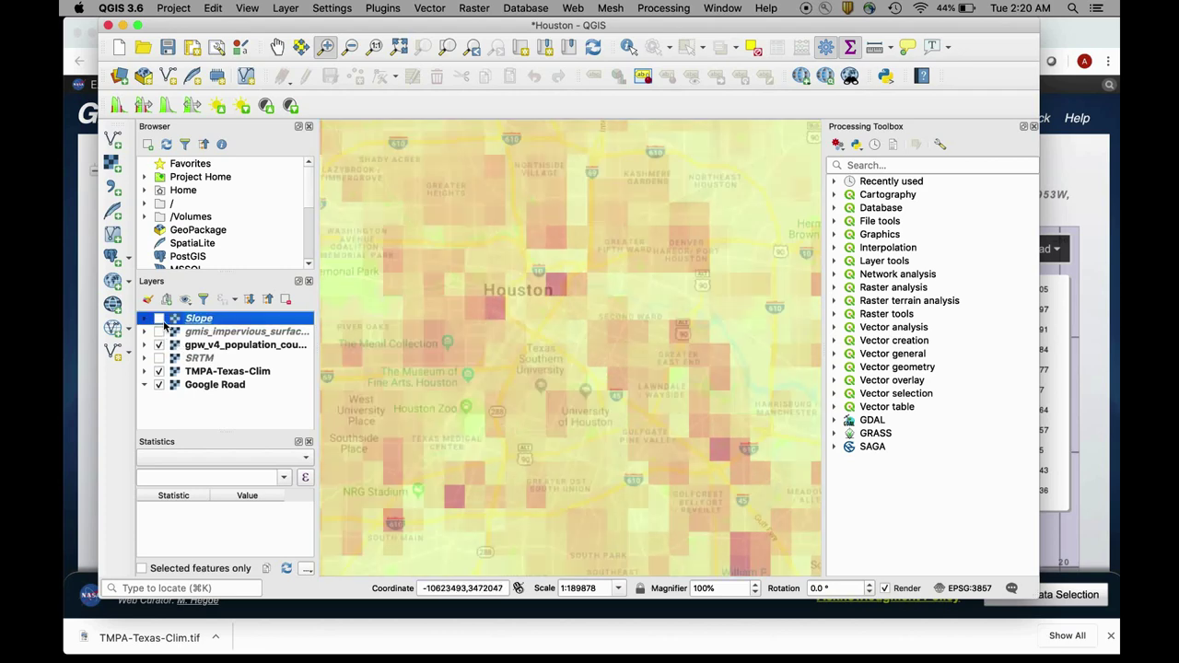
left_click(158, 332)
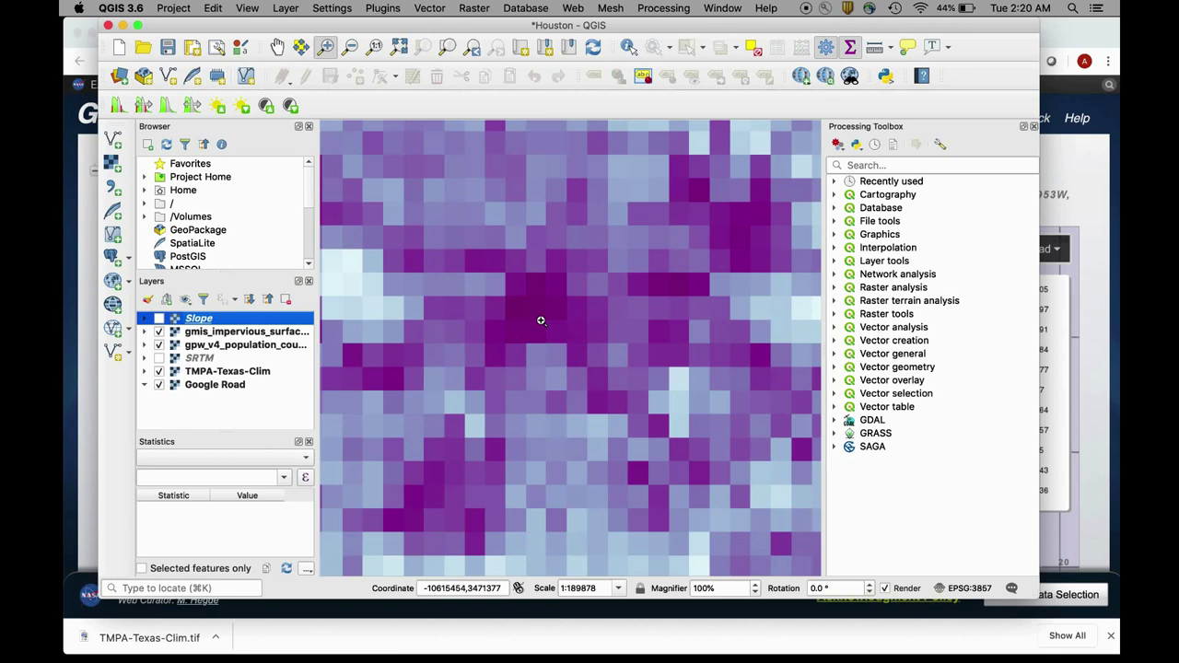
scroll(535, 322, "down", 1)
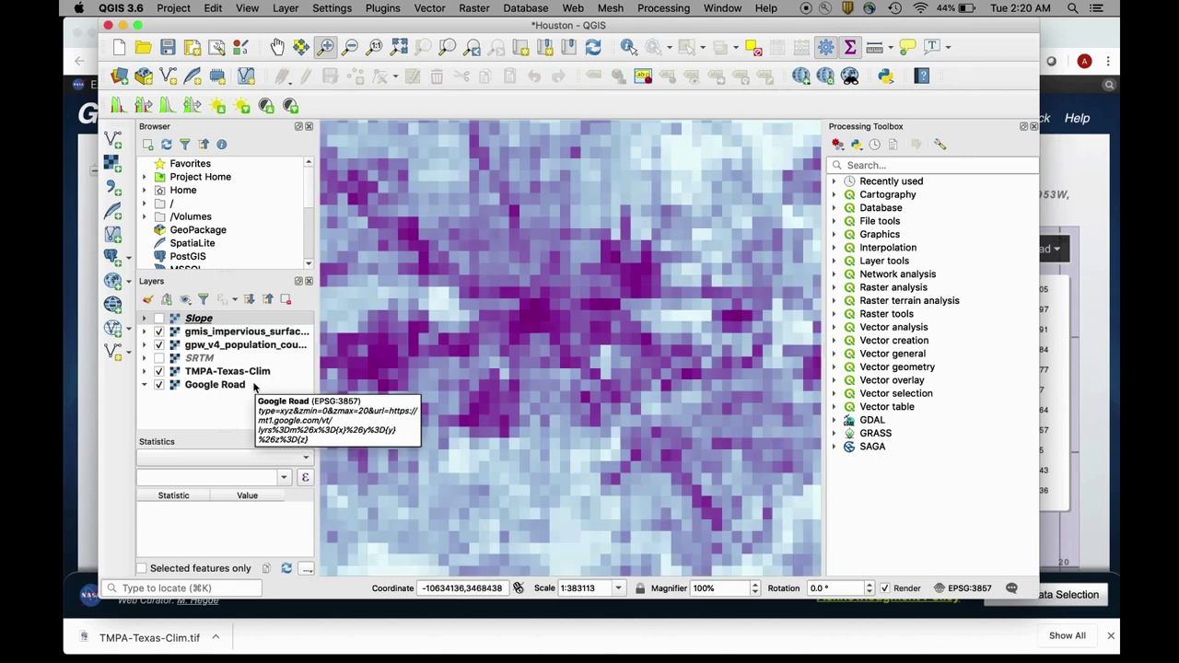
Step: Show the Slope layer over the impervious surface, expand its legend and examine the slopes around downtown Houston
left_click(159, 370)
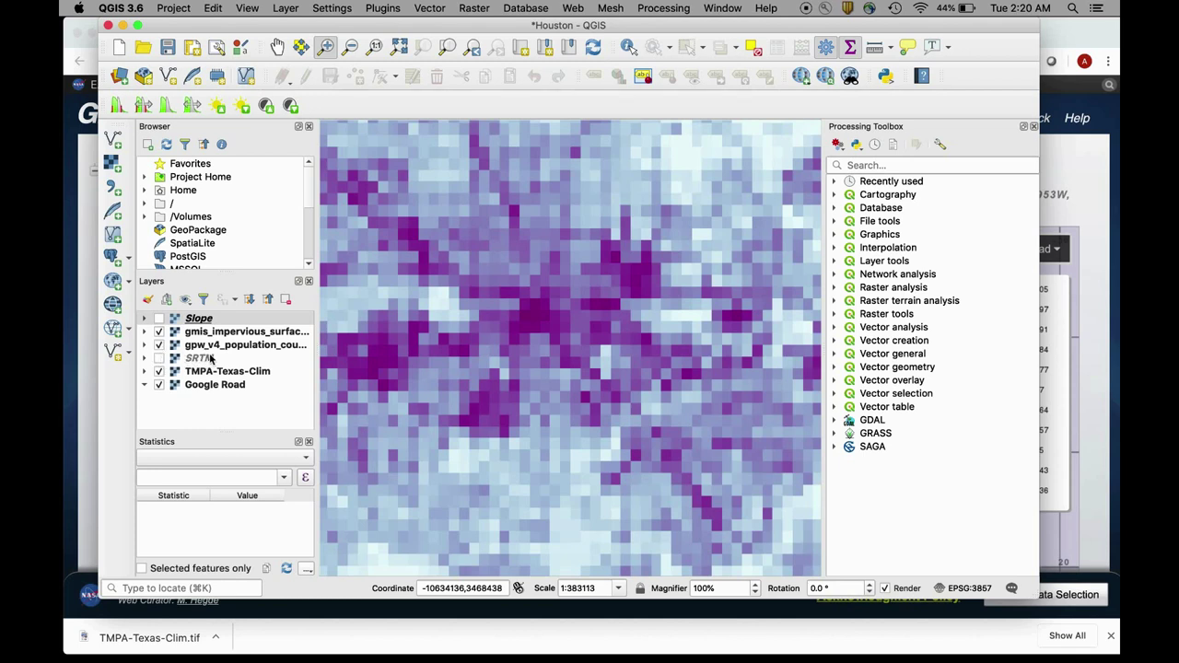
left_click(159, 319)
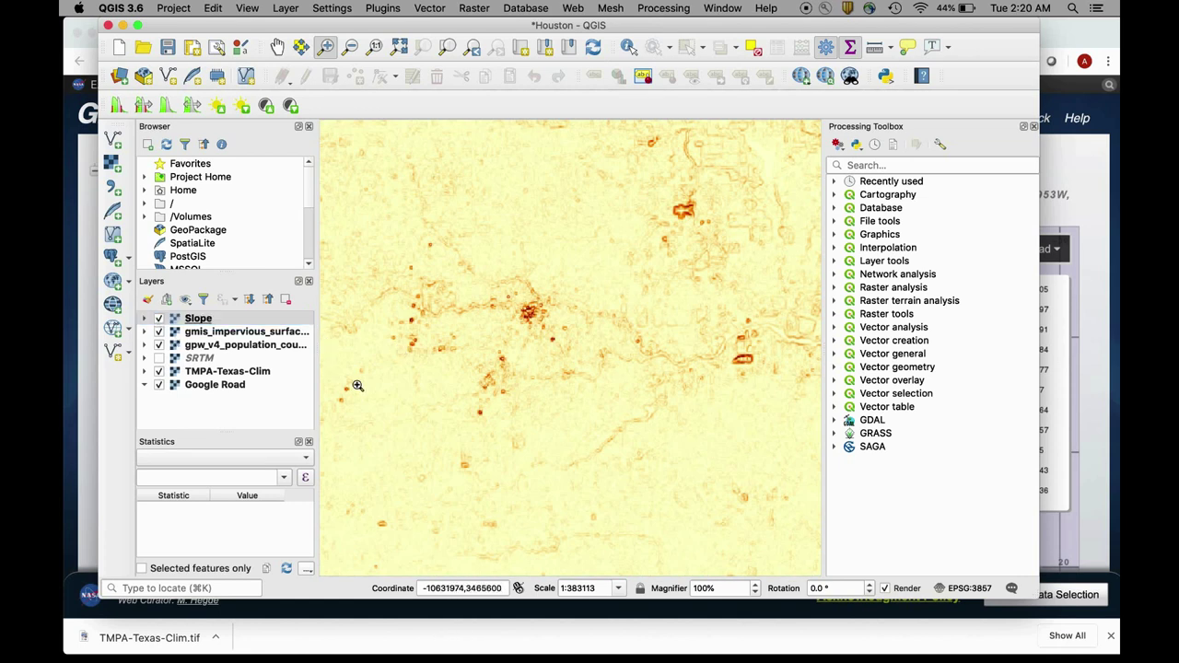
left_click(145, 318)
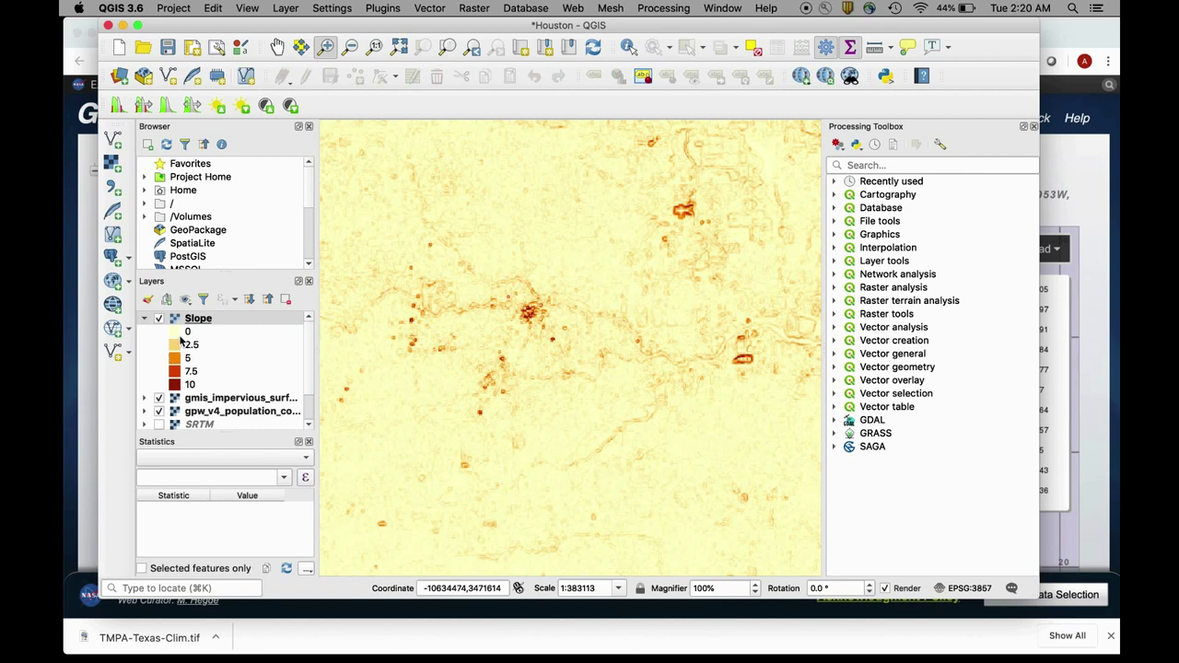
left_click_drag(427, 273, 611, 357)
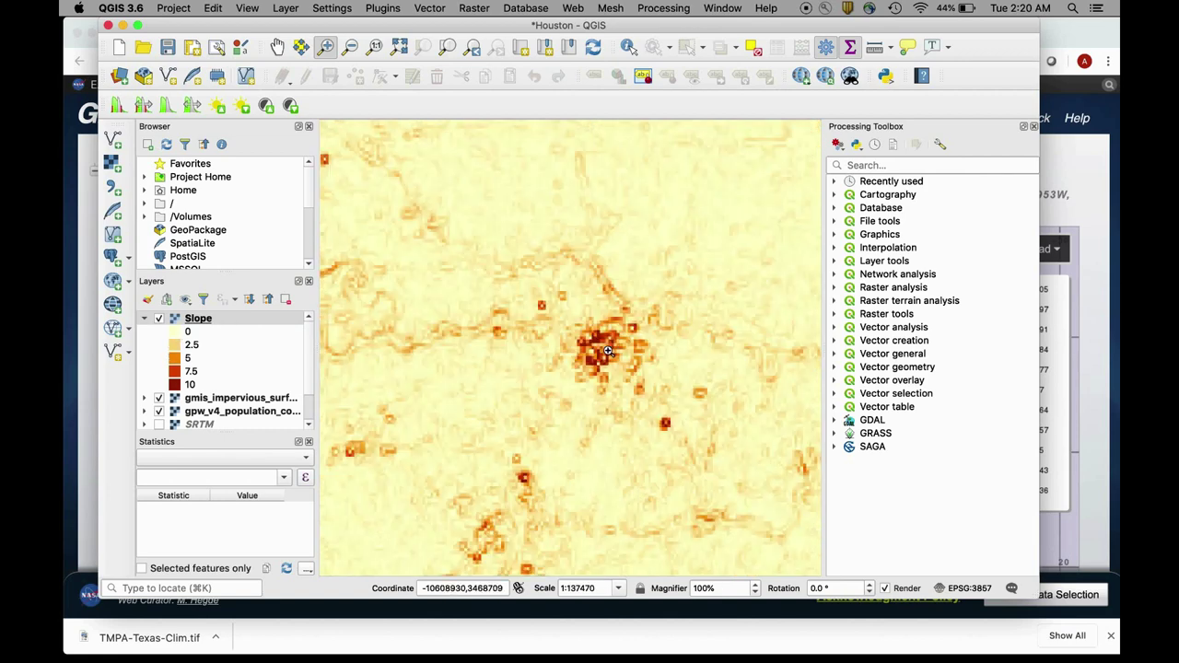
left_click_drag(508, 265, 617, 452)
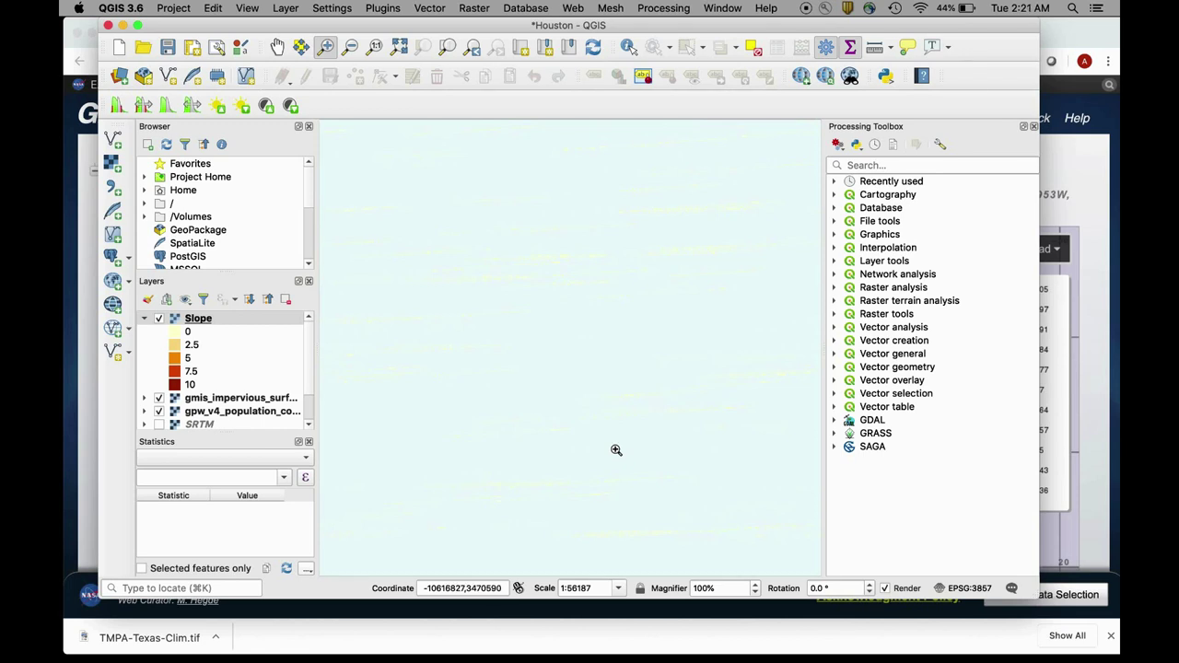
Step: Zoom to the full extent of the Slope layer and examine the slopes in the area southwest of downtown Houston
left_click(204, 319)
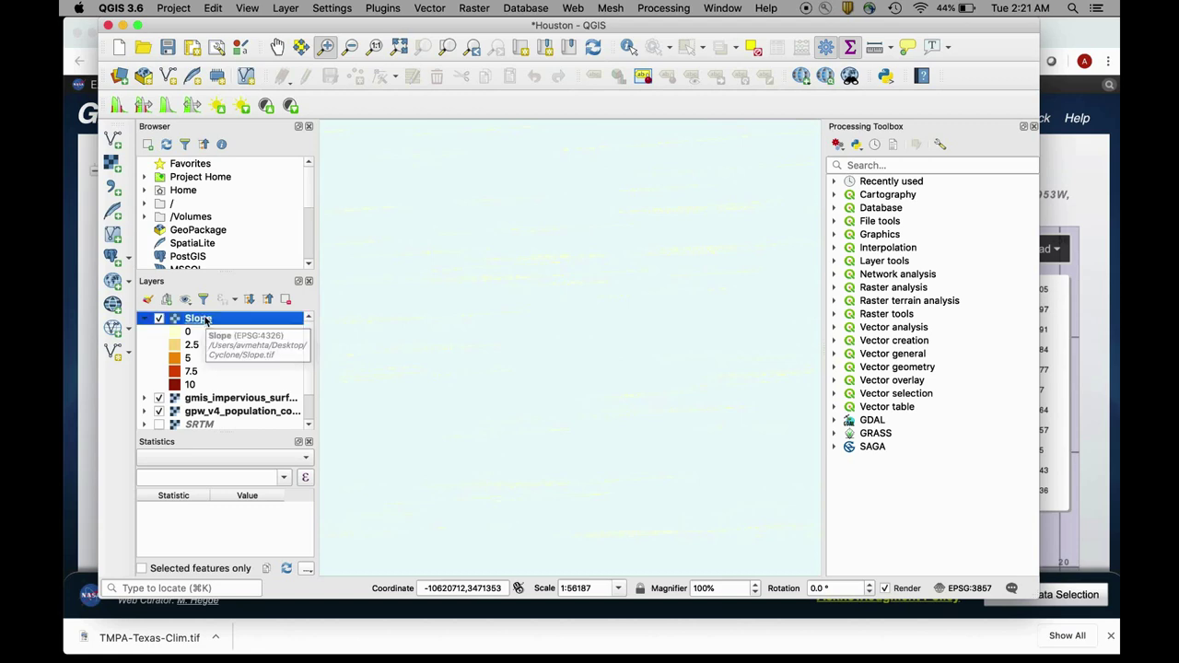
right_click(201, 318)
left_click(223, 328)
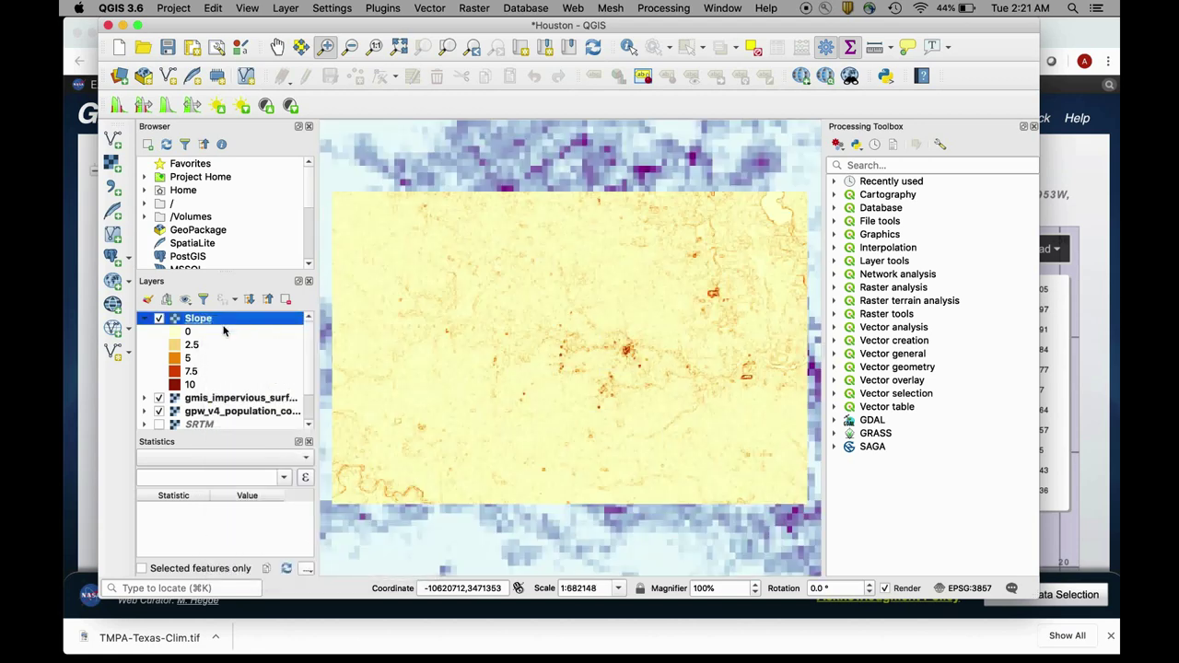
left_click(621, 356)
left_click_drag(556, 269, 623, 361)
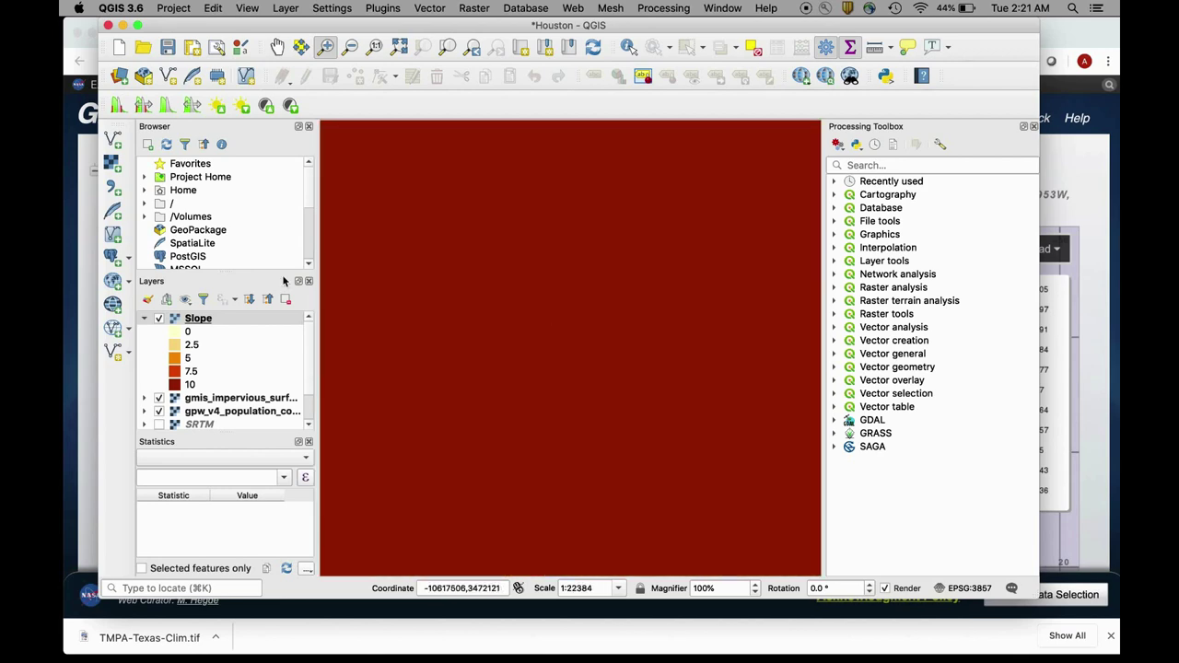
right_click(204, 320)
left_click(222, 333)
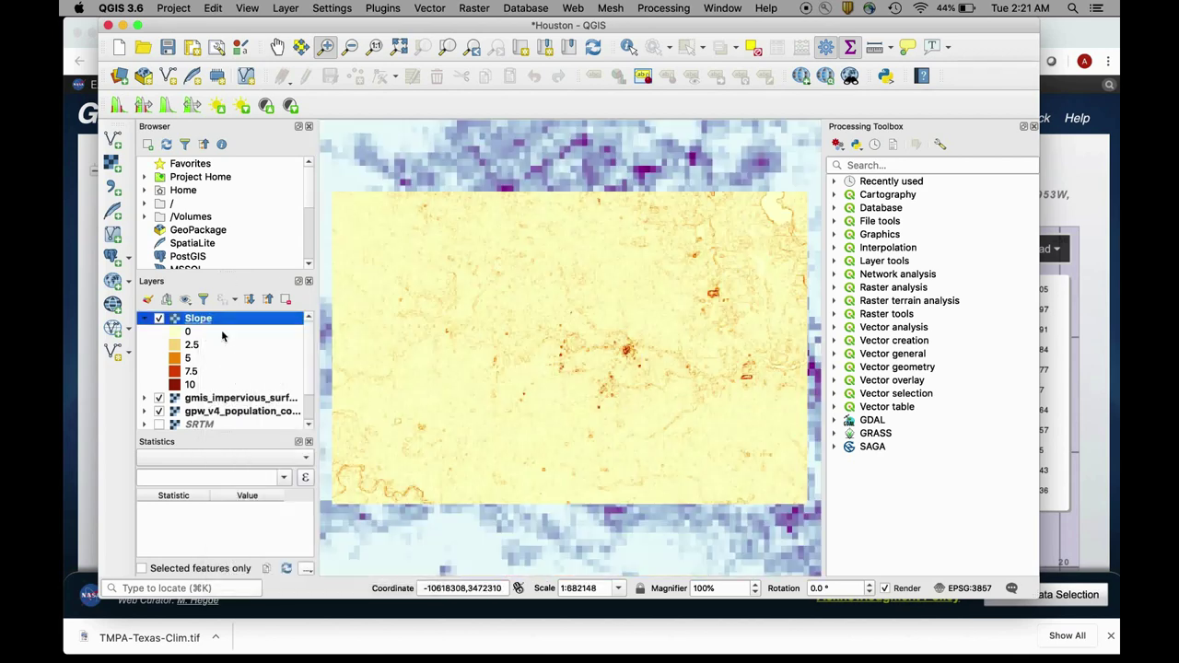
left_click_drag(516, 331, 632, 421)
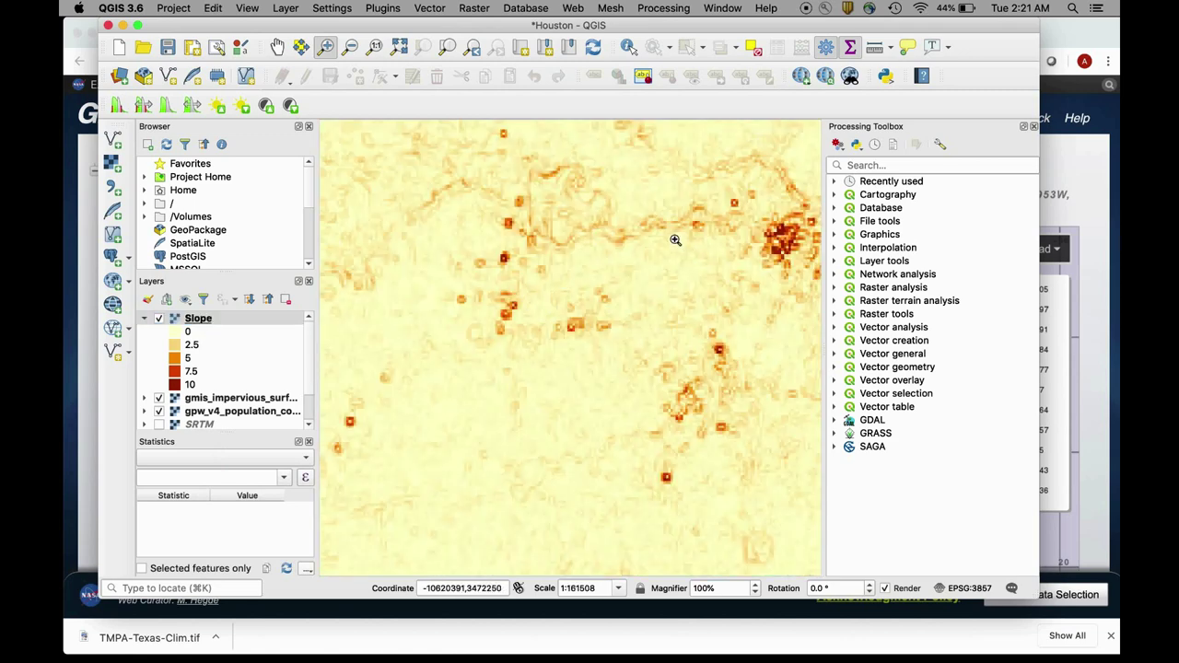
left_click_drag(672, 233, 742, 318)
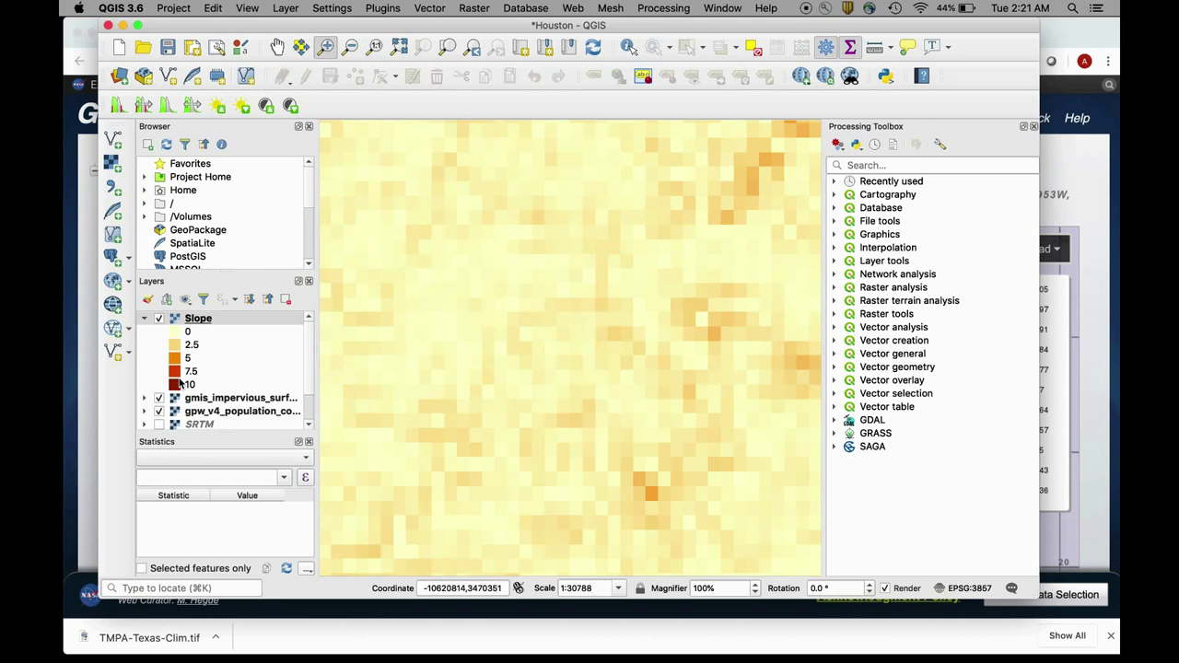
Step: Compare slope with impervious surface in the zoomed area by switching the visibility of both layers off and on
left_click(159, 318)
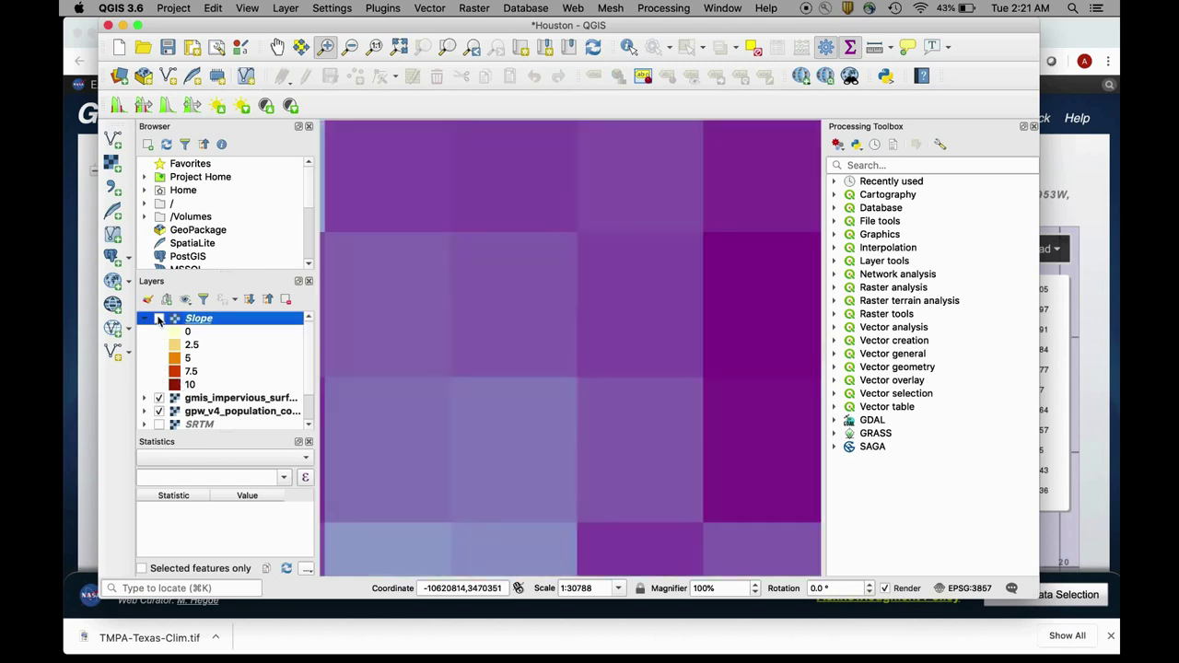
left_click(159, 318)
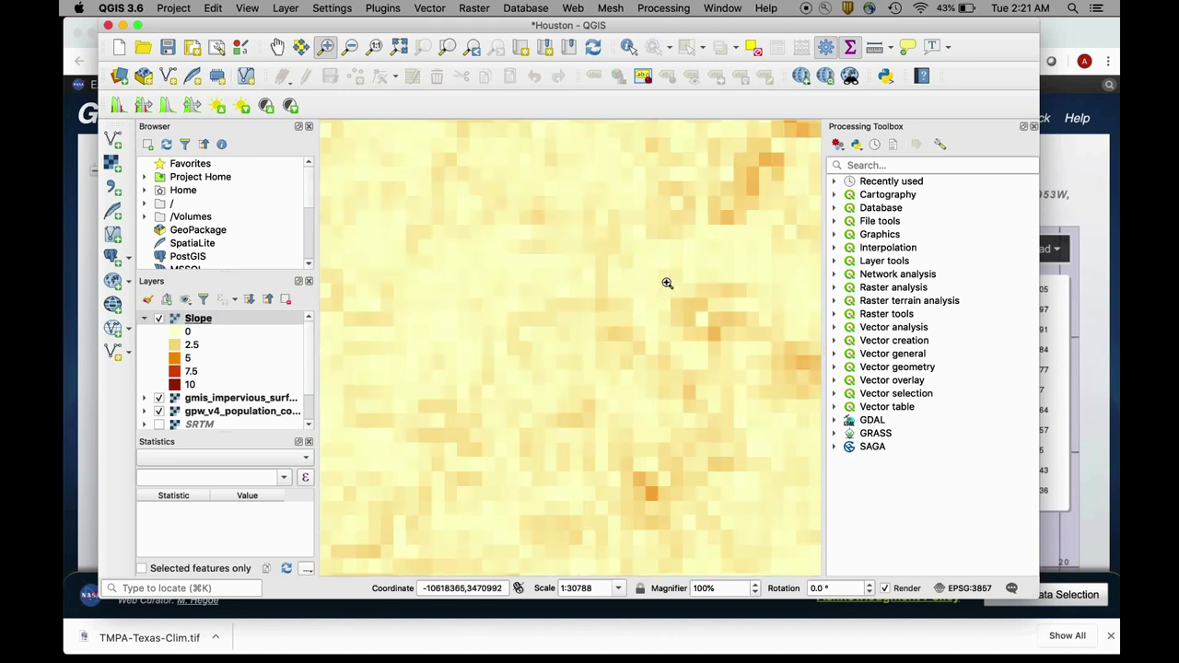
left_click(159, 398)
left_click(159, 398)
Step: Hide the Slope and gmis_impervious_surface layers and examine population from the Montrose area out to southwest Houston
left_click(158, 318)
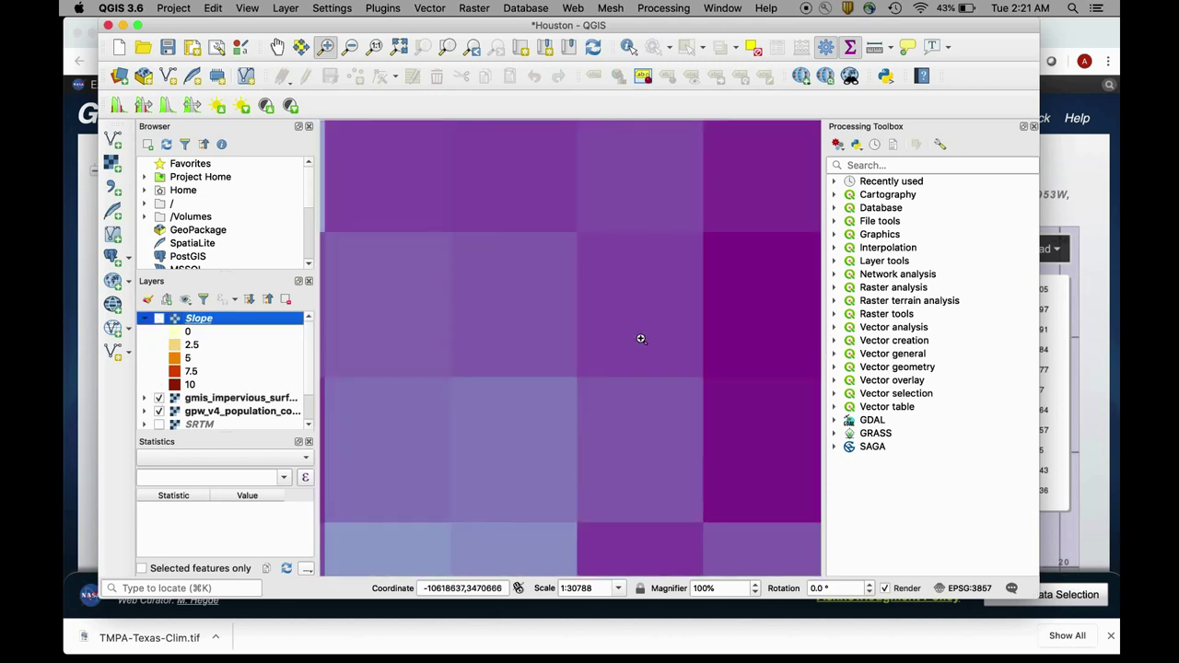
left_click(159, 398)
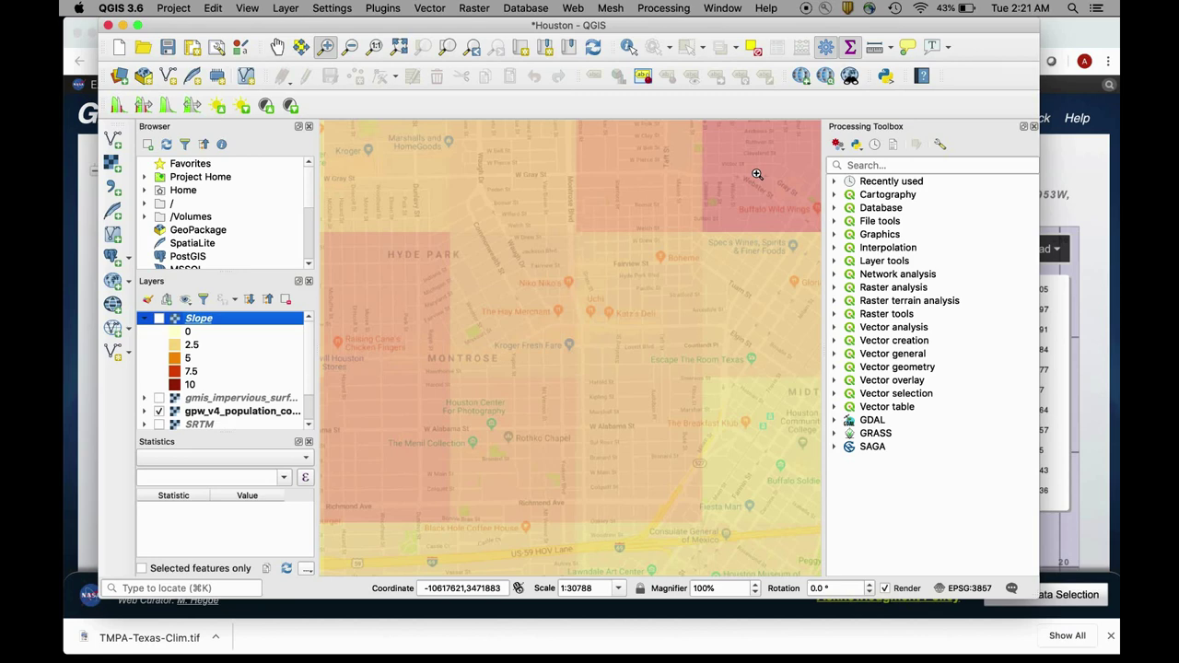
scroll(751, 244, "down", 2)
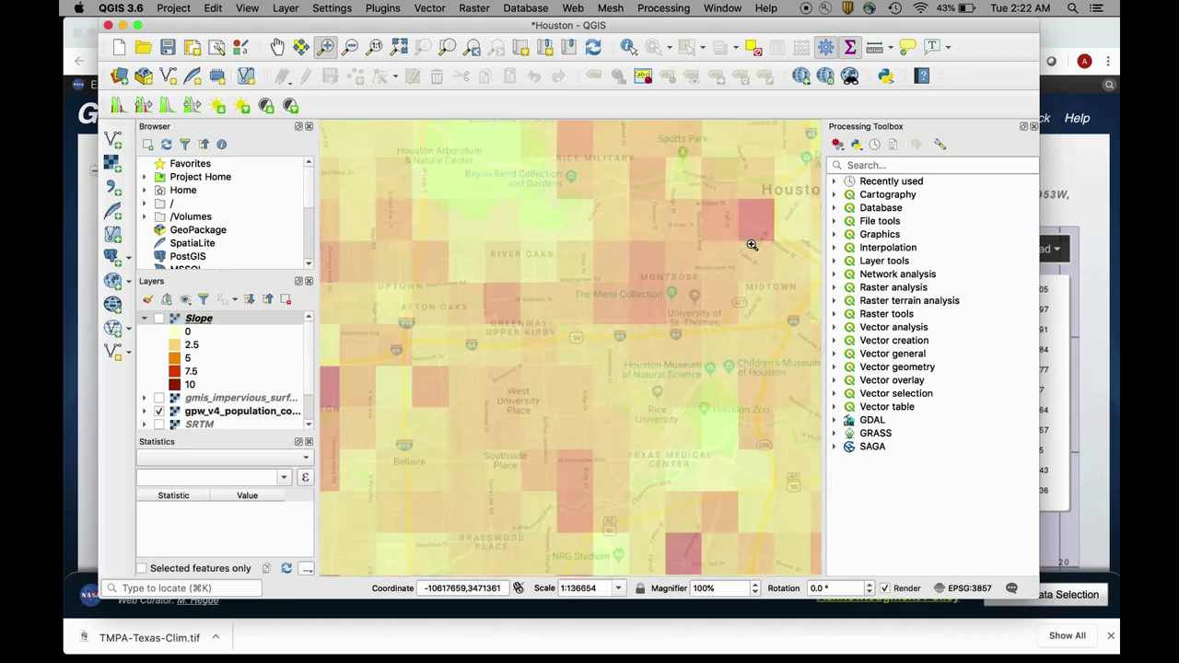
scroll(751, 244, "down", 2)
scroll(752, 244, "down", 1)
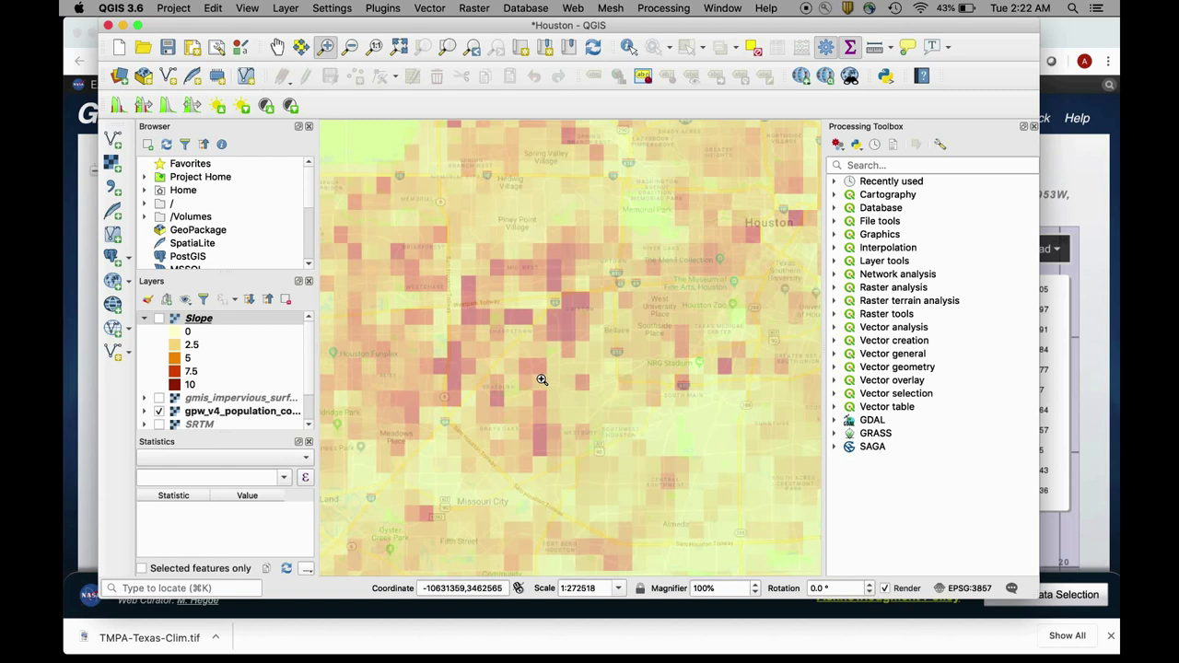
mouse_move(900, 656)
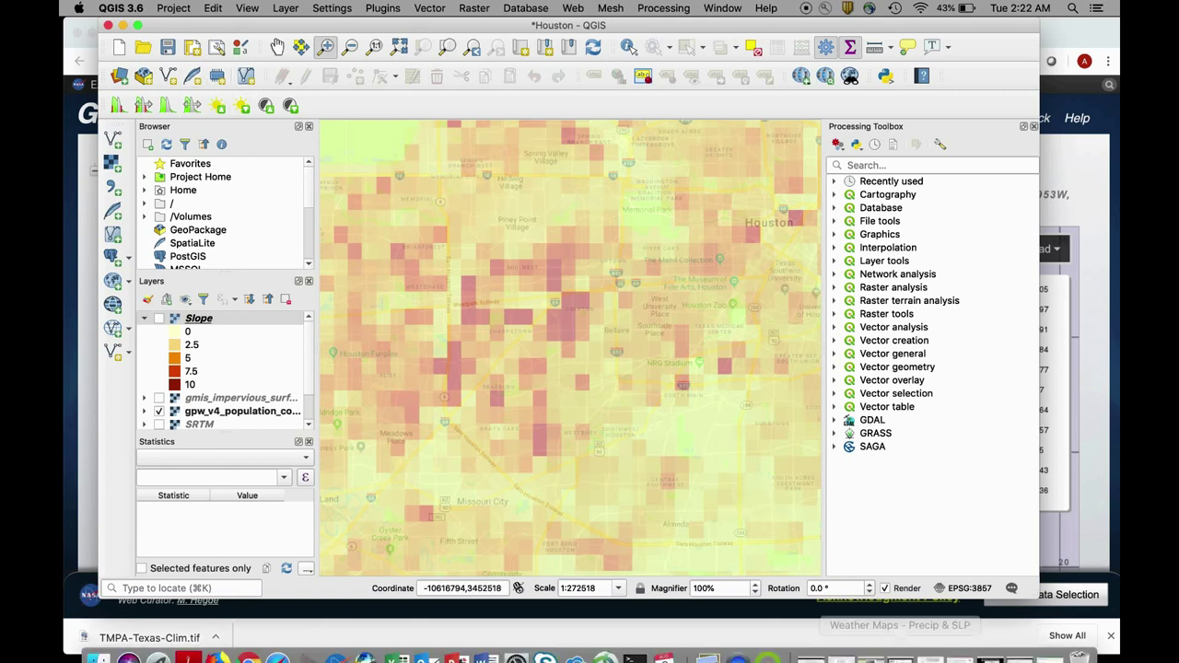
Step: Switch to the GMAO Weather Maps page in Chrome and set the precipitation forecast lead hour to 120h 10Aug2019 12z
left_click(899, 652)
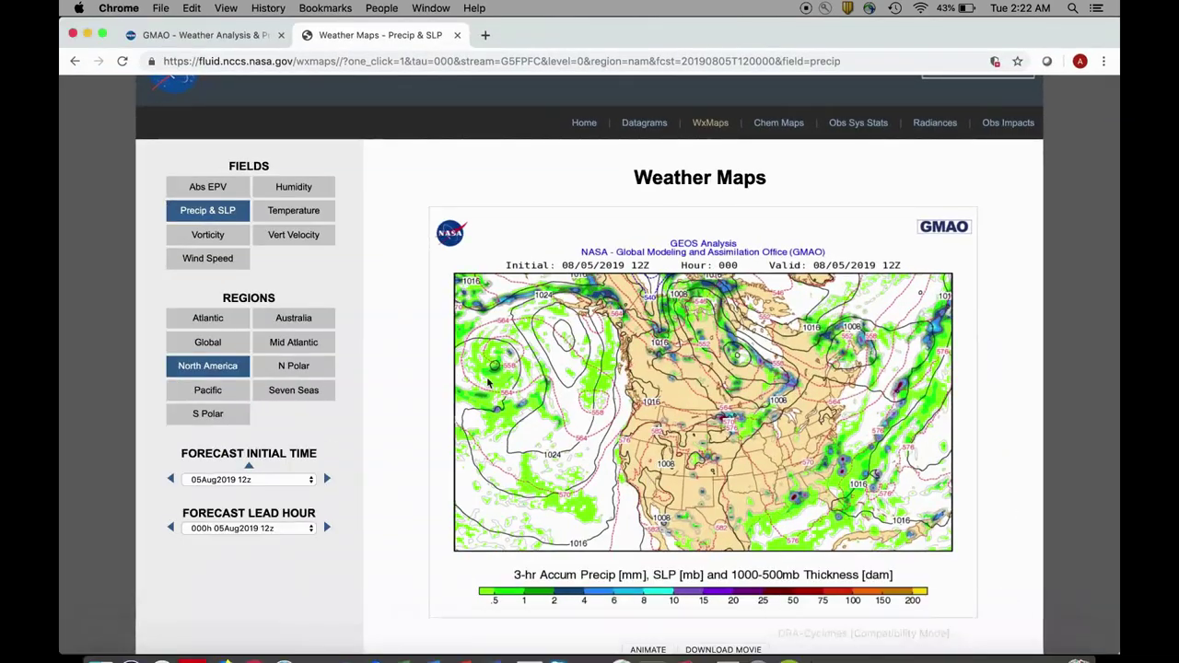
left_click_drag(544, 28, 521, 6)
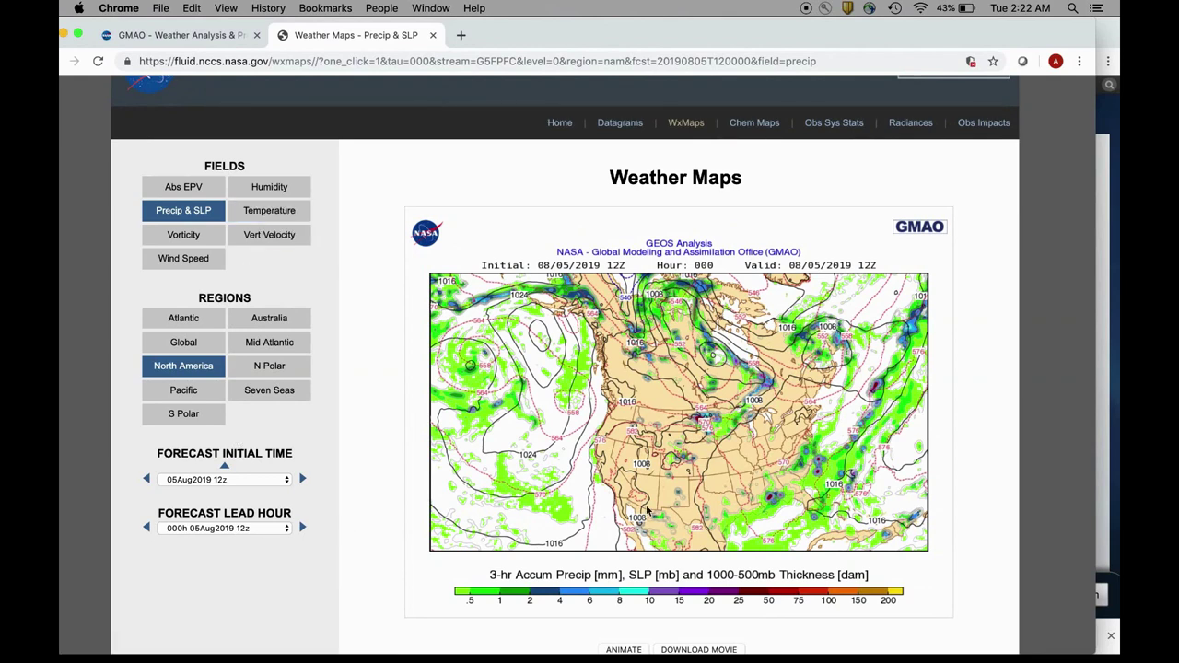
scroll(408, 541, "down", 1)
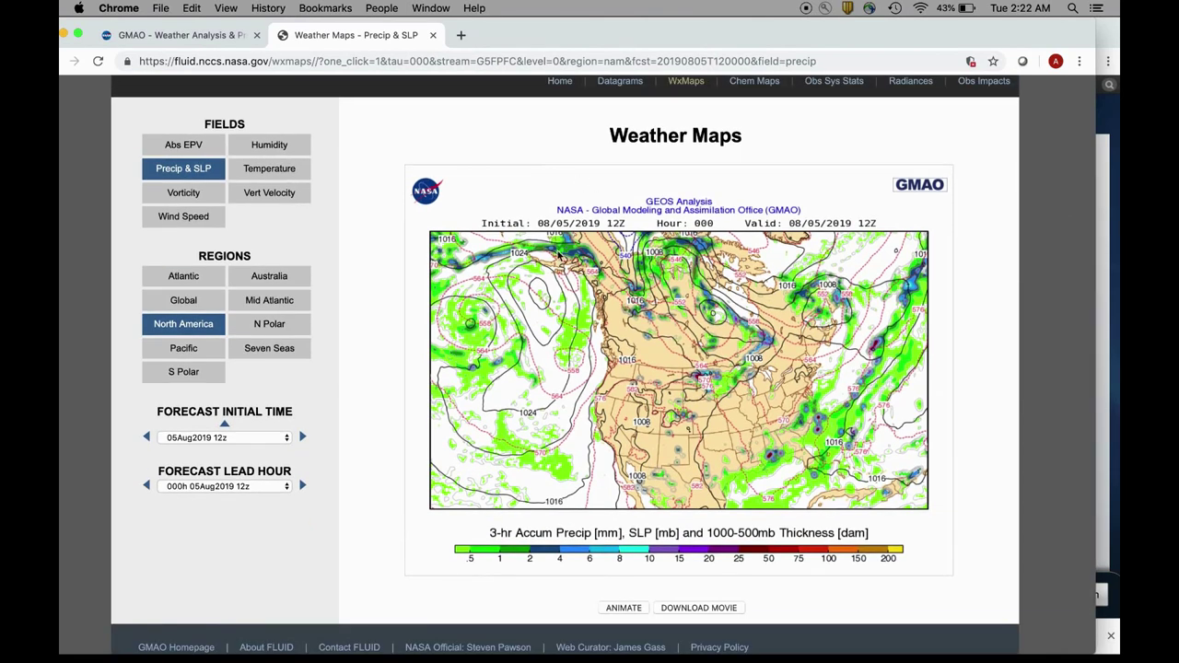
scroll(344, 454, "down", 1)
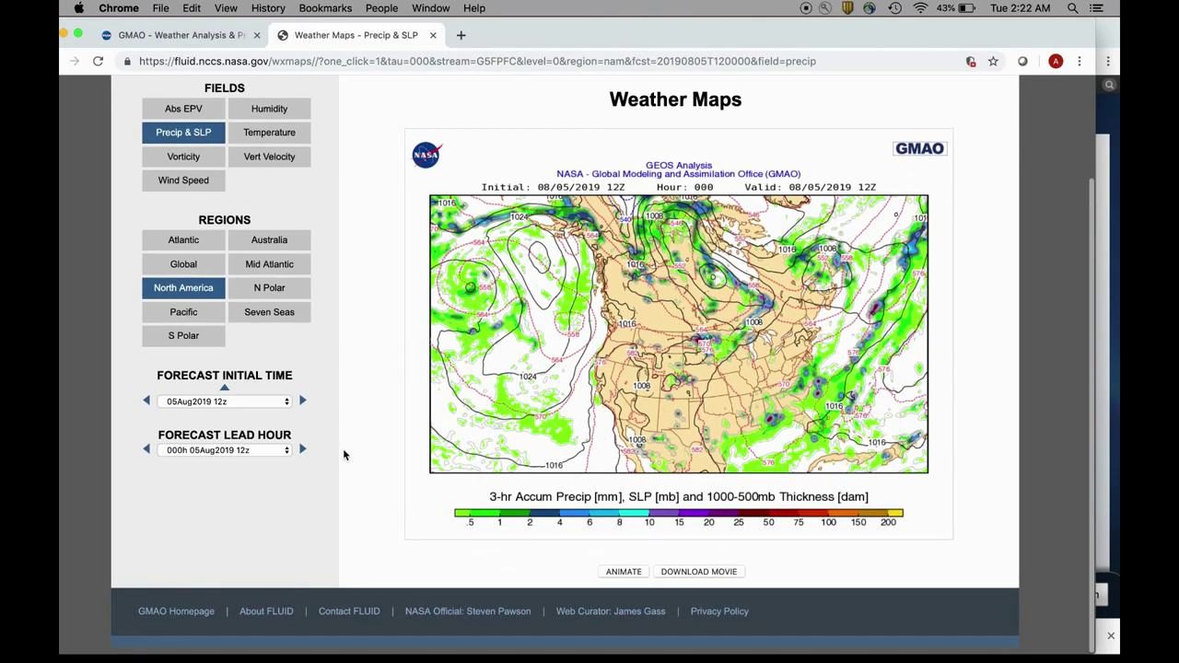
left_click(285, 452)
mouse_move(221, 650)
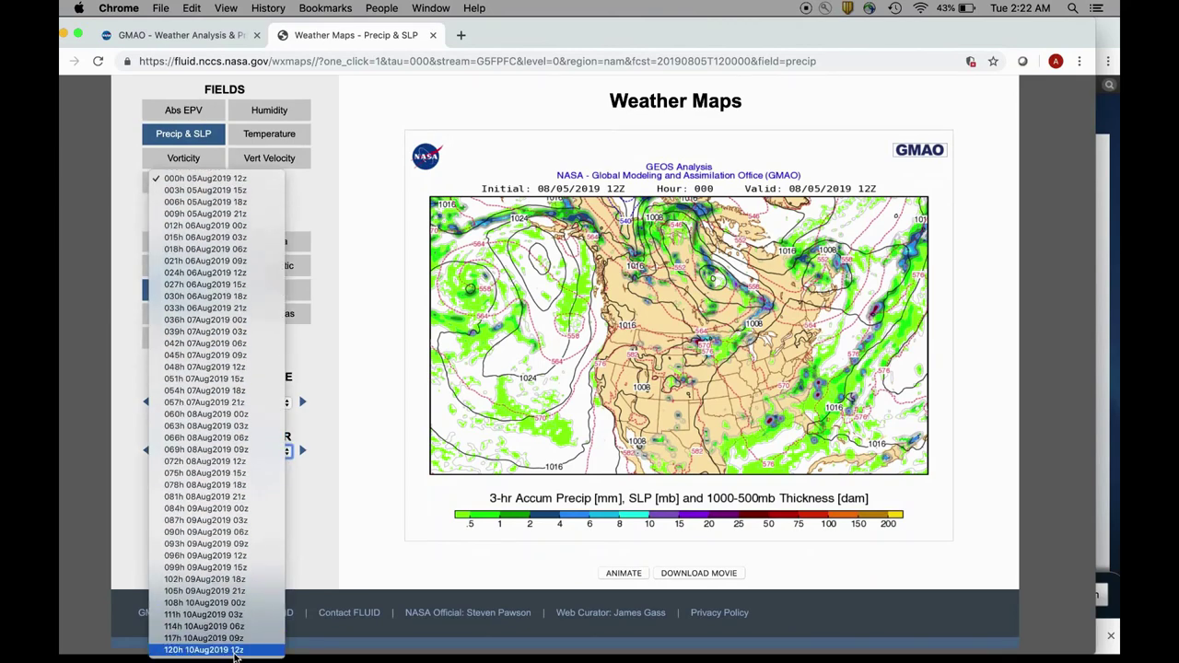
left_click(235, 650)
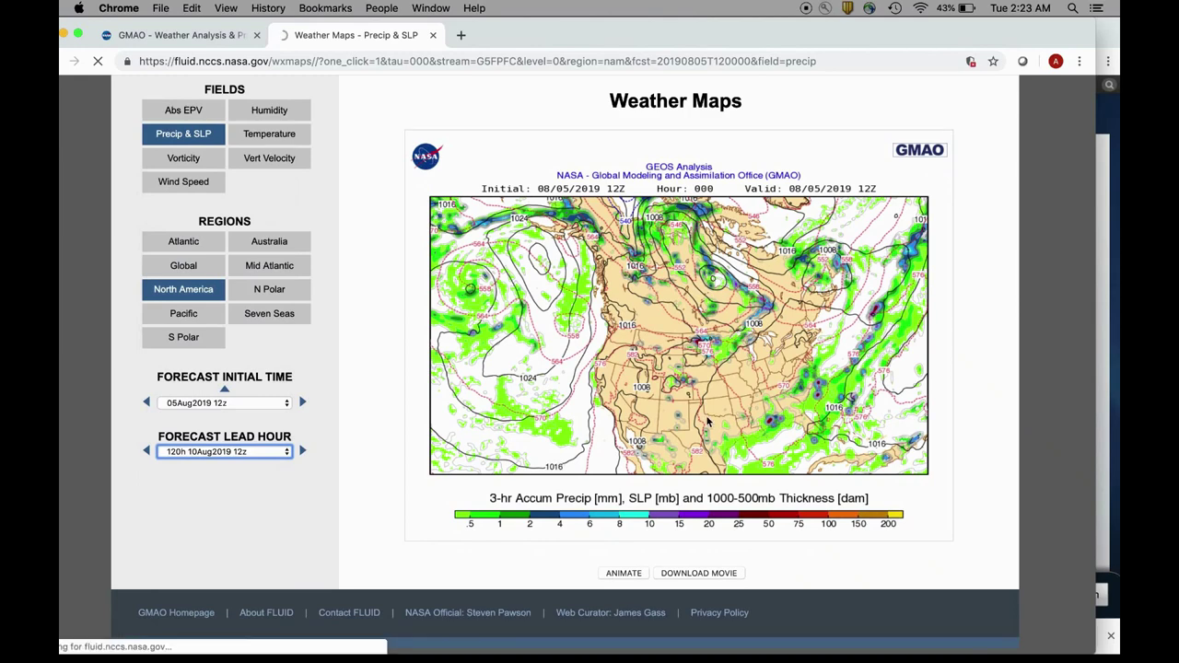
scroll(707, 421, "down", 3)
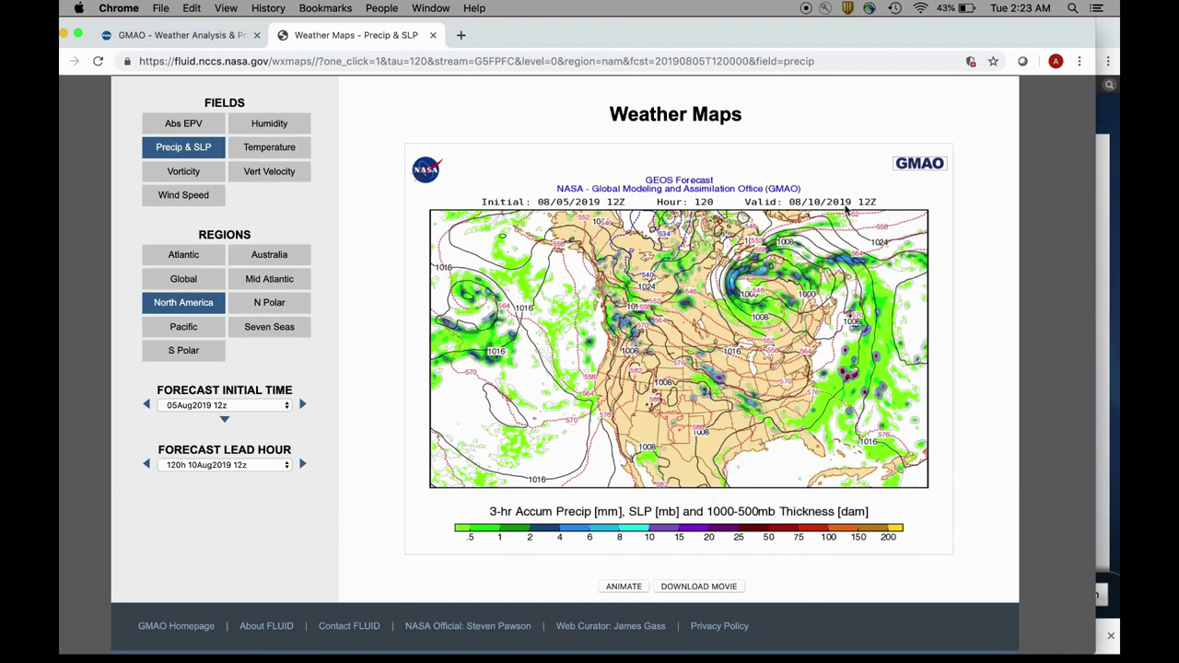
scroll(473, 456, "up", 1)
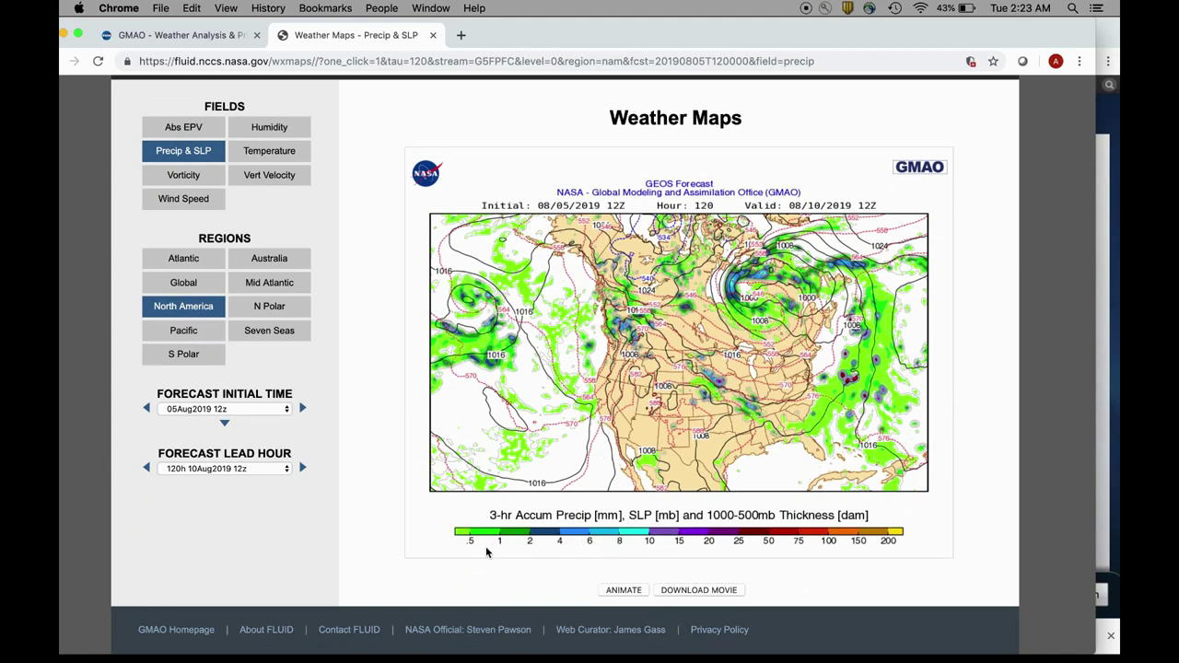
Step: Animate the North America precipitation and sea-level pressure forecast, slow the playback down to examine it, and stop the animation
left_click(615, 592)
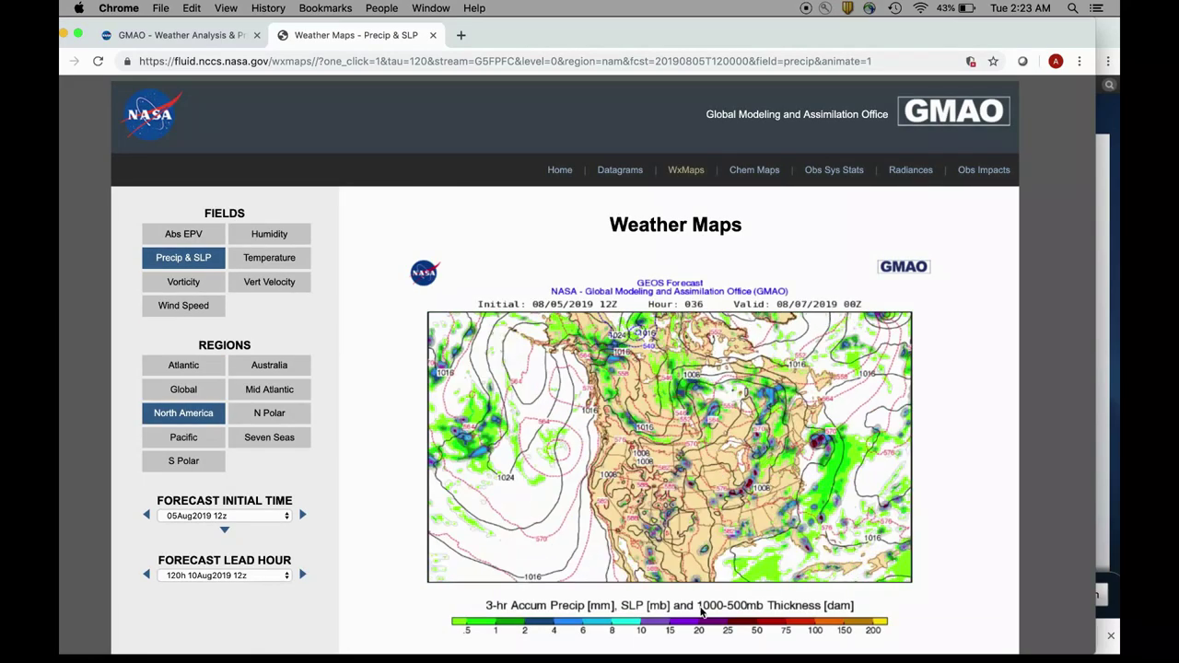
scroll(645, 560, "down", 3)
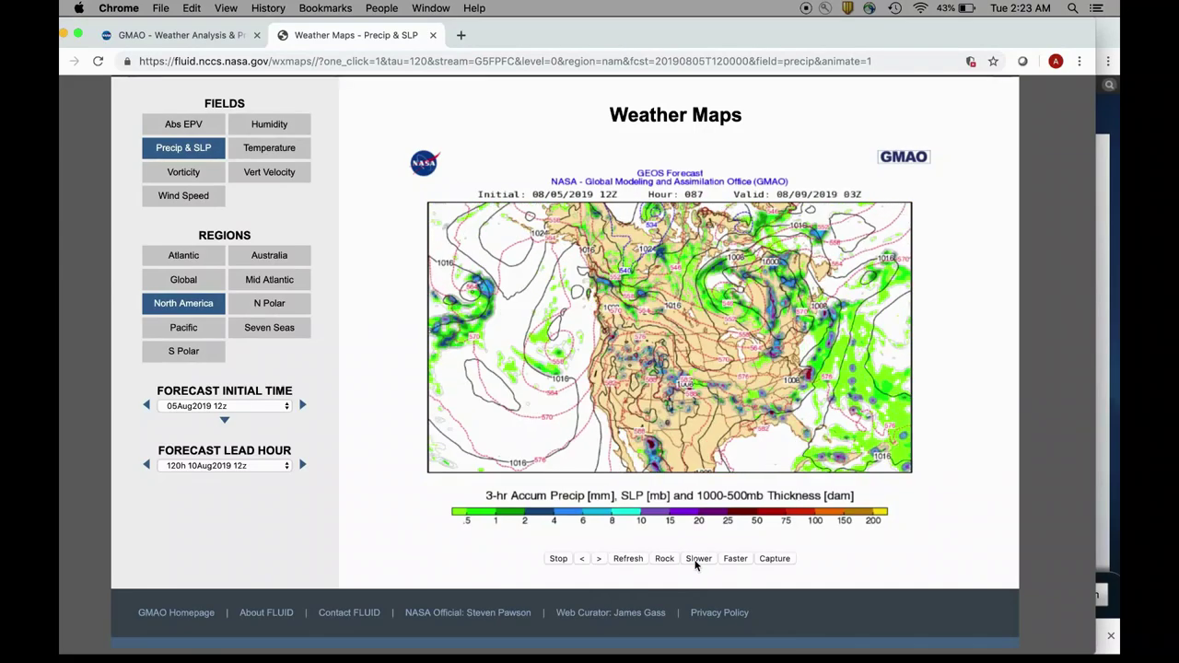
left_click(697, 559)
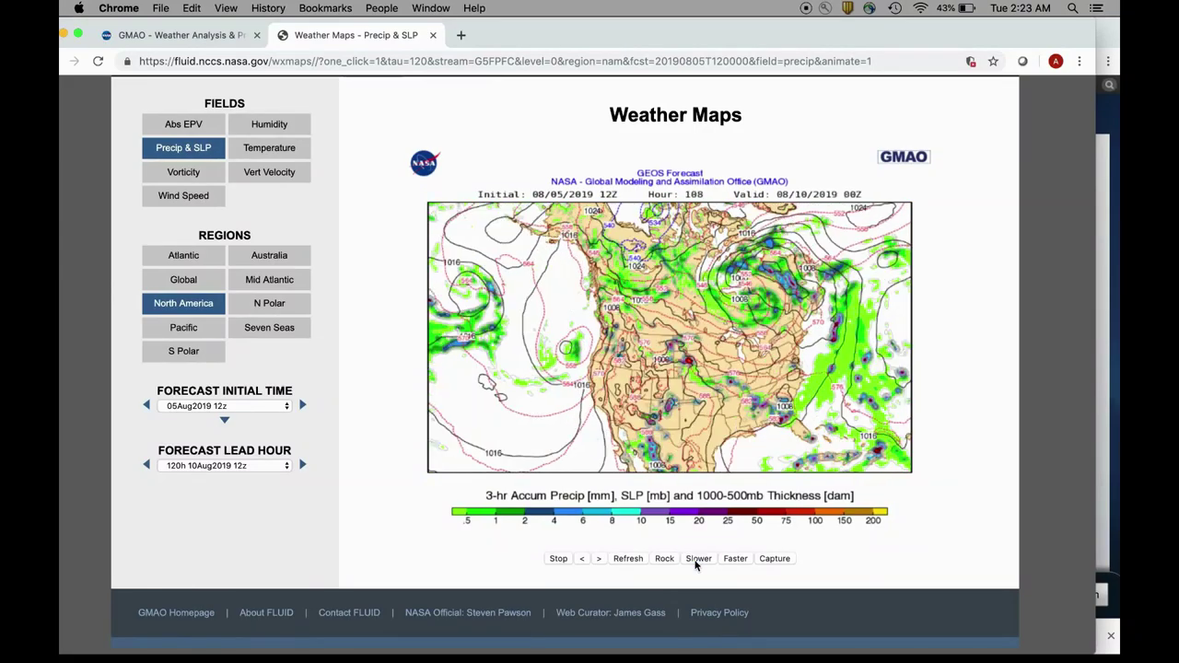
left_click(697, 559)
left_click(698, 559)
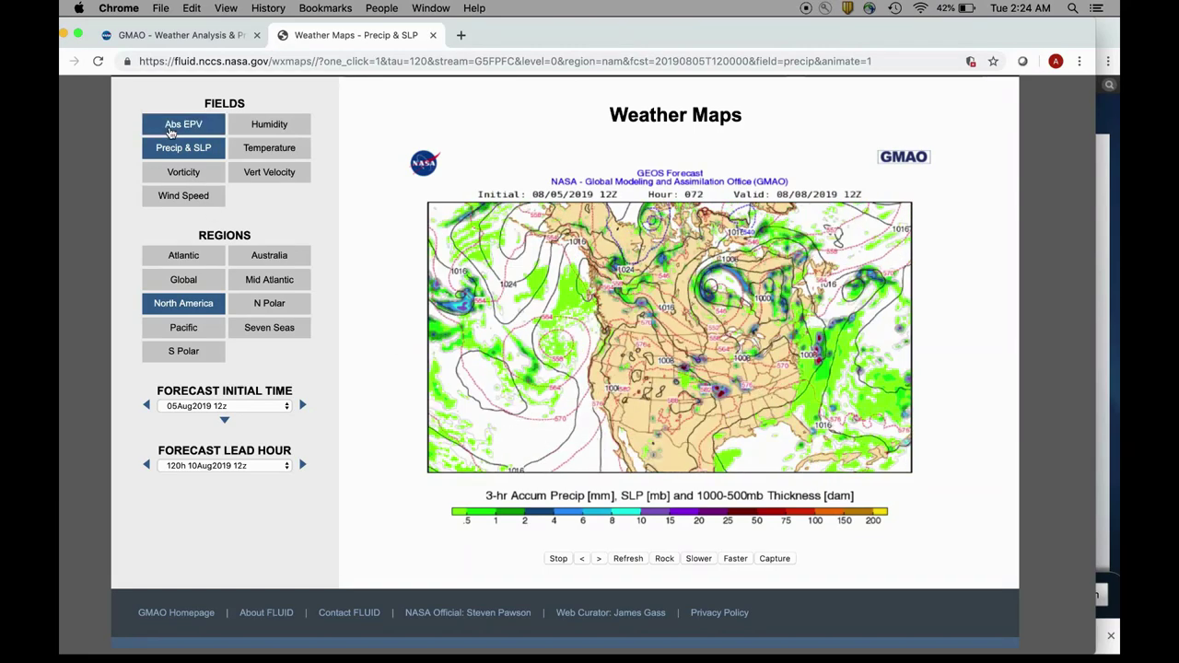
left_click(561, 558)
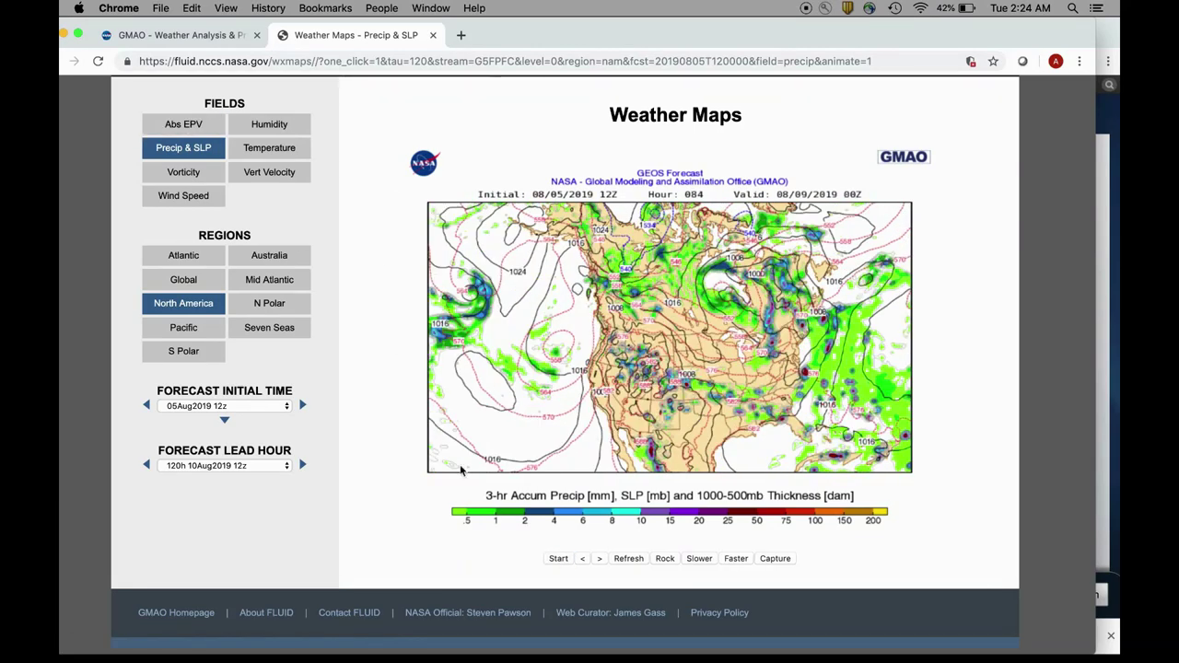
Step: Switch to PowerPoint to review the slide on data for hazard assessment, and minimize the presentation and the Weather Maps window
left_click_drag(616, 37, 769, 81)
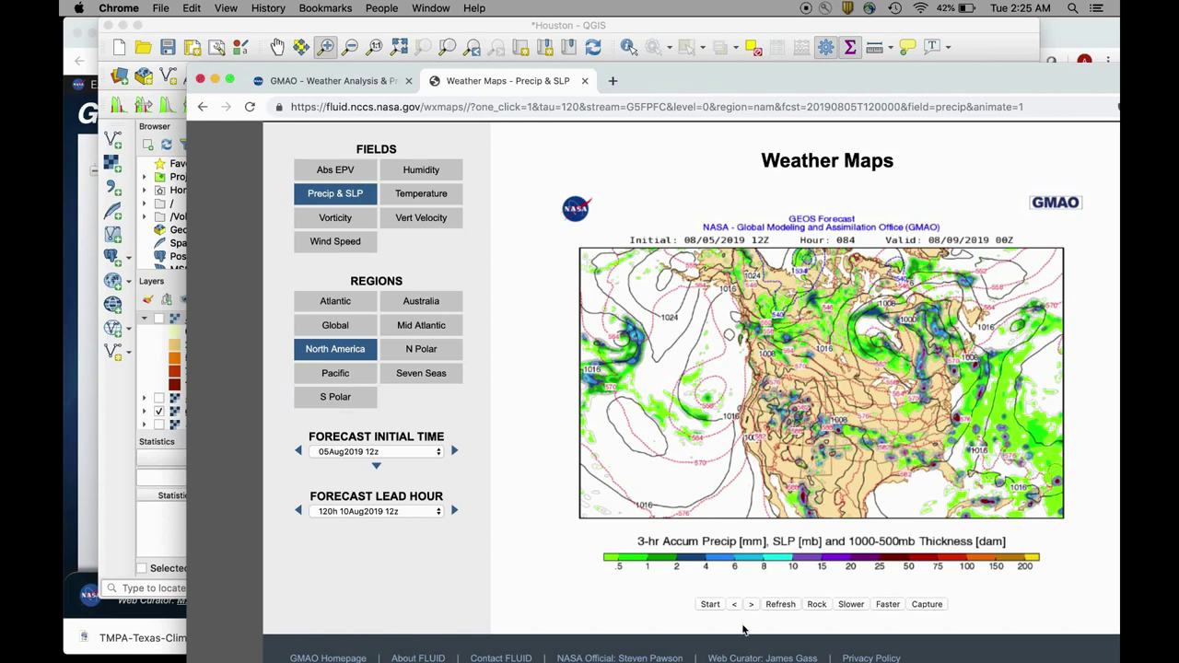
mouse_move(869, 643)
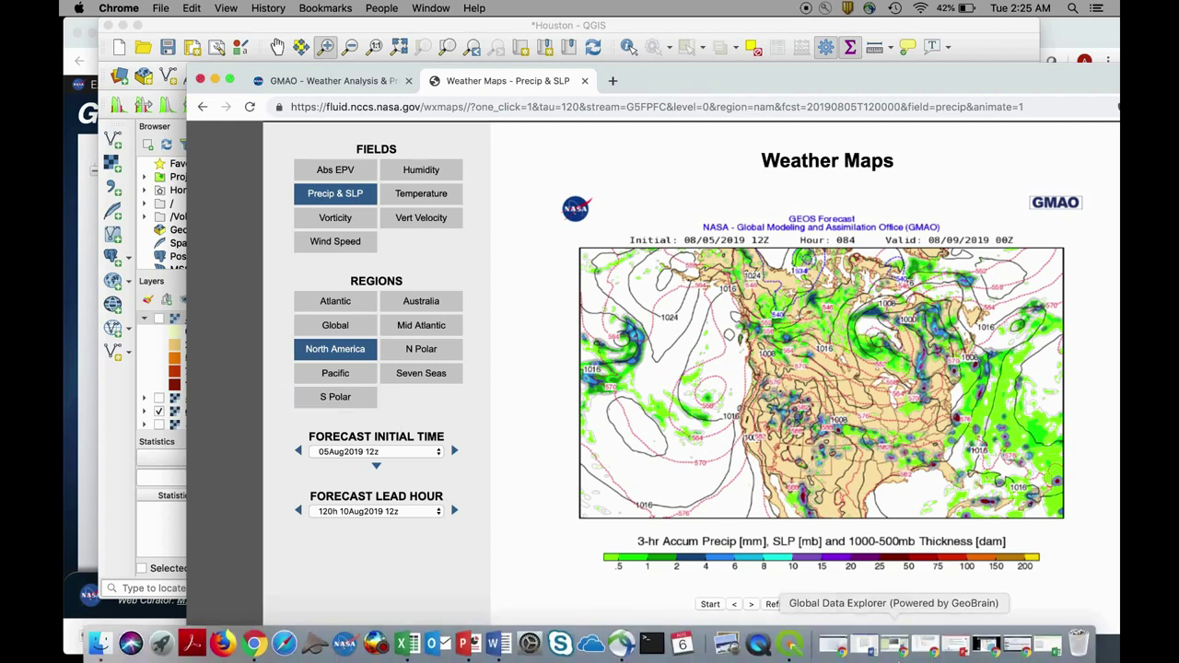
left_click(463, 643)
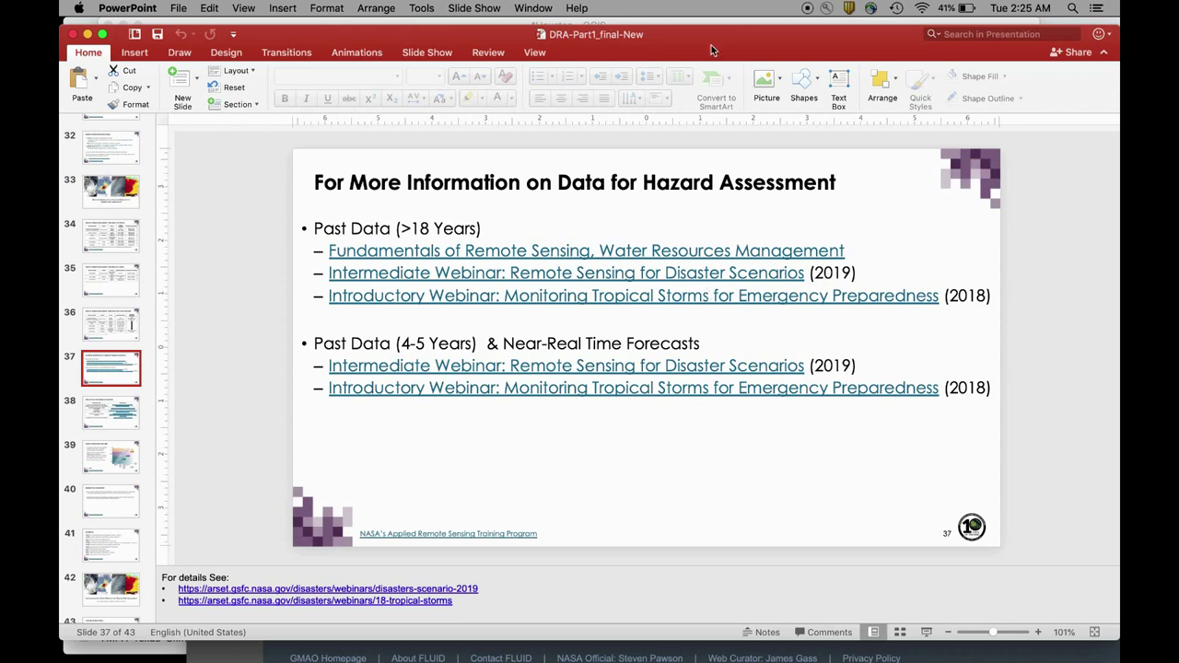
left_click(88, 34)
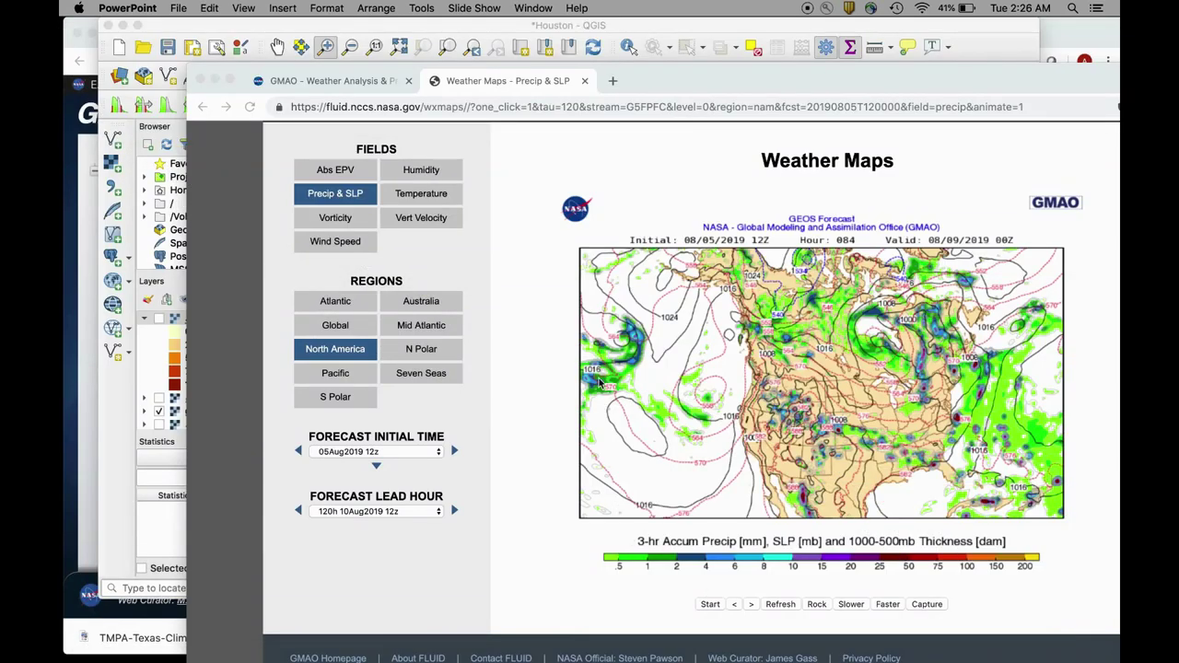
left_click(217, 80)
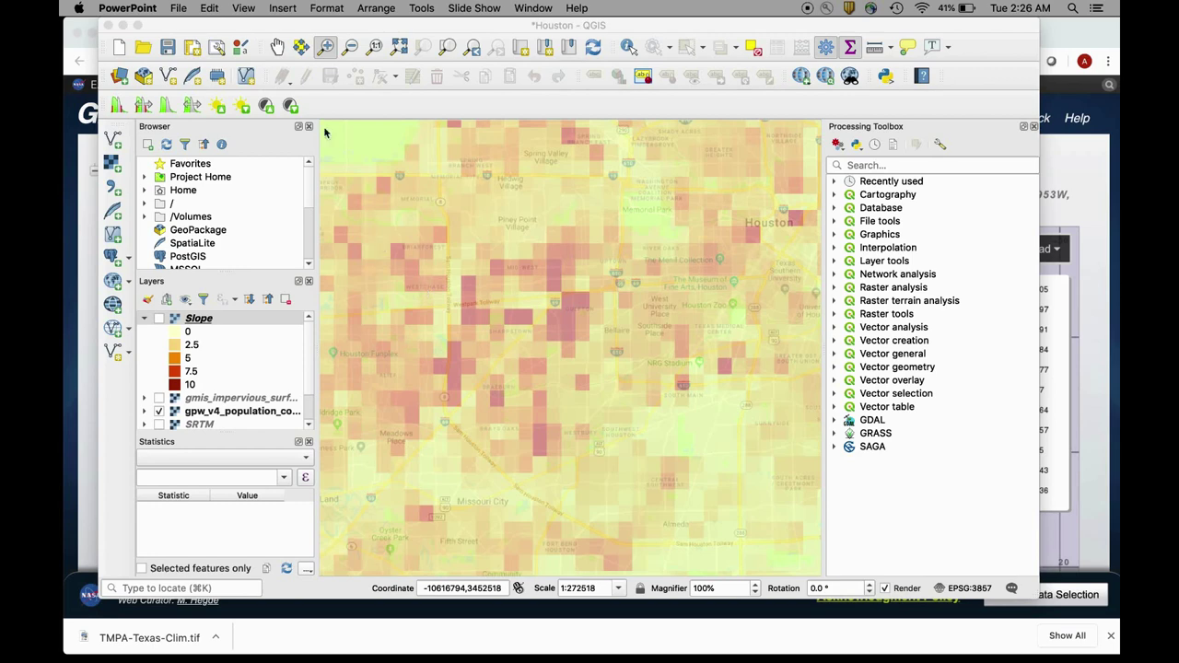
left_click_drag(256, 25, 404, 24)
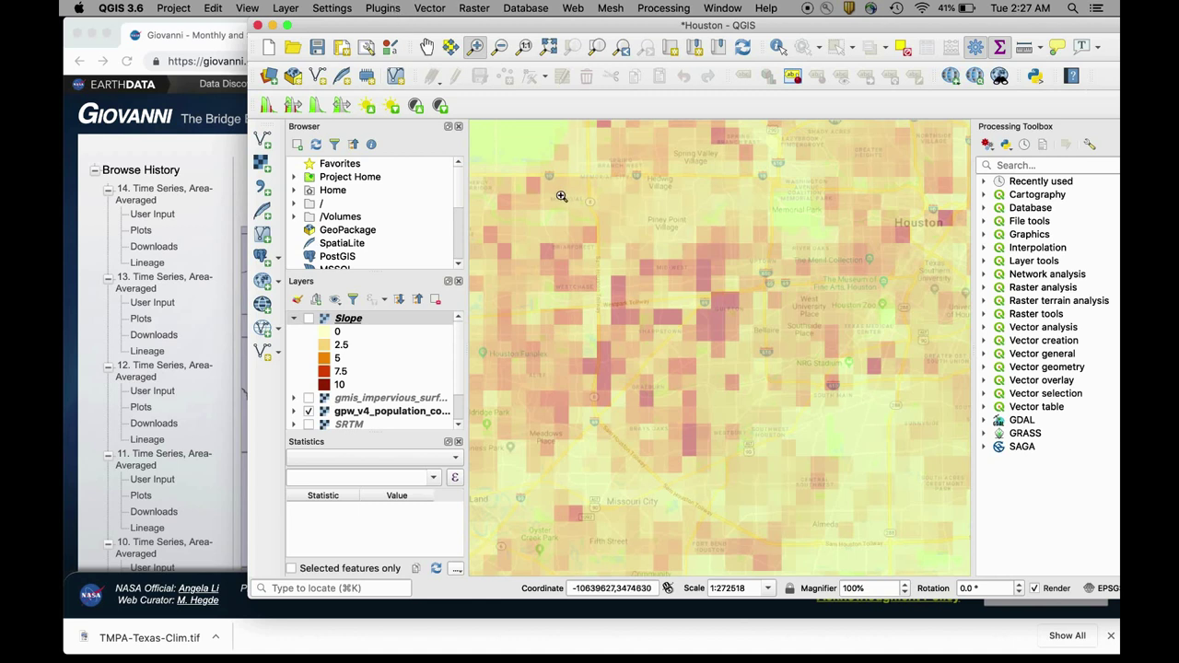
left_click_drag(427, 33, 337, 25)
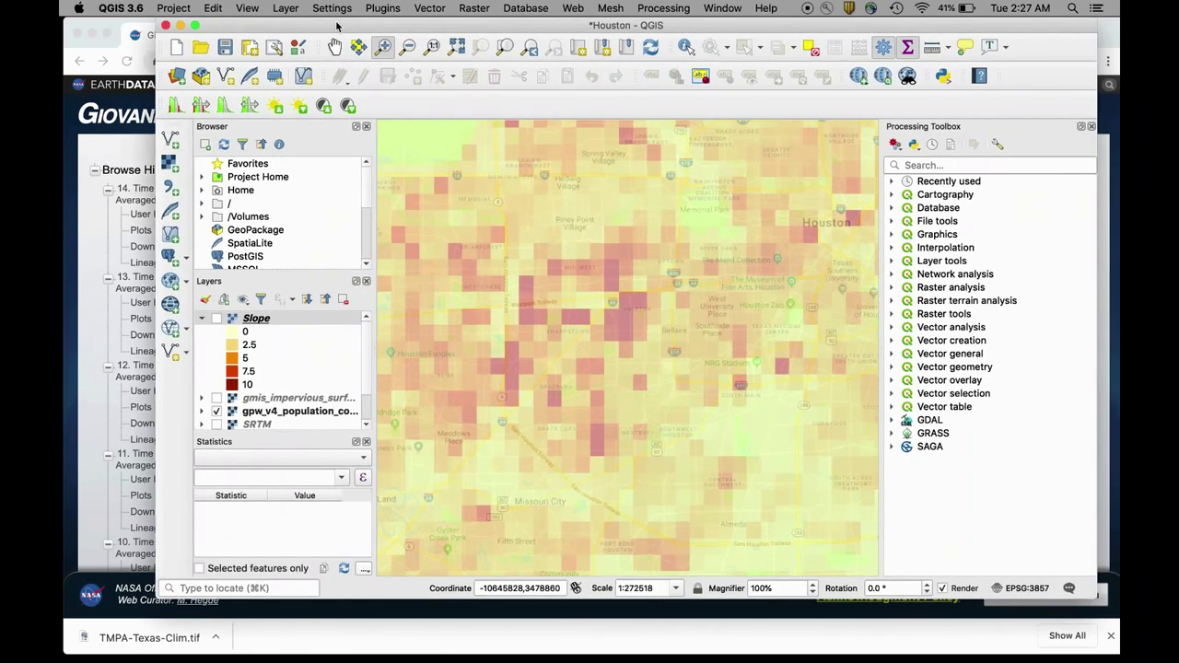
left_click_drag(337, 25, 261, 18)
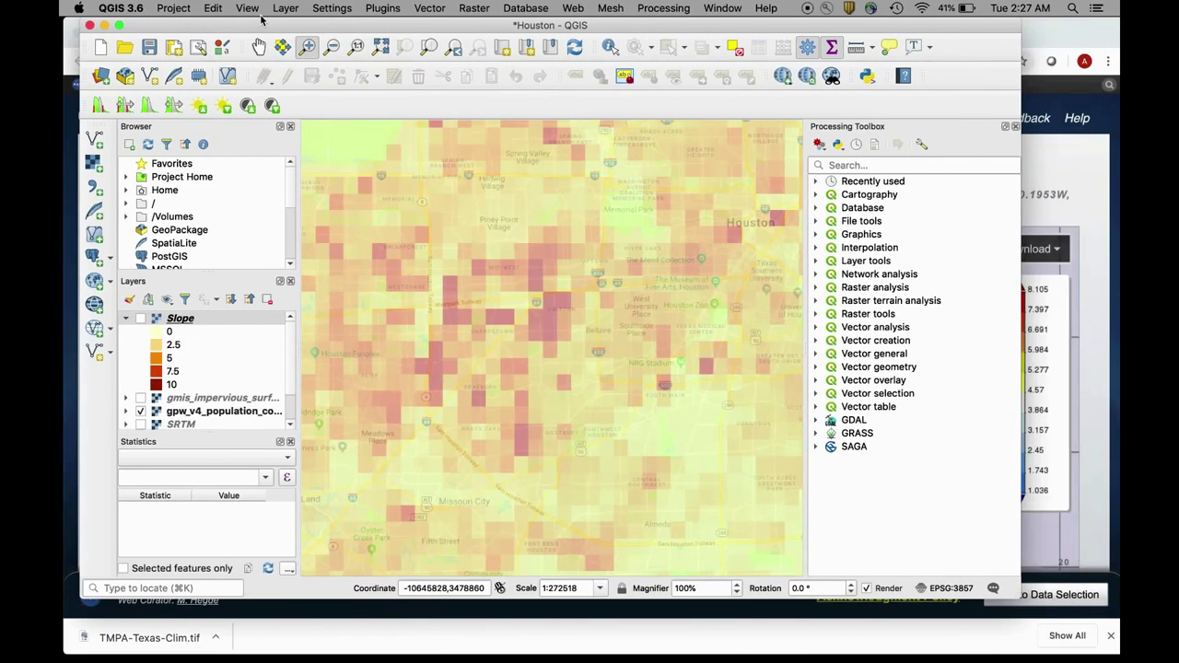
Step: Switch to the NRT Global Flood Mapping page and open the 29-31 Aug 2017 MODIS flood map enlarged around Houston
mouse_move(931, 646)
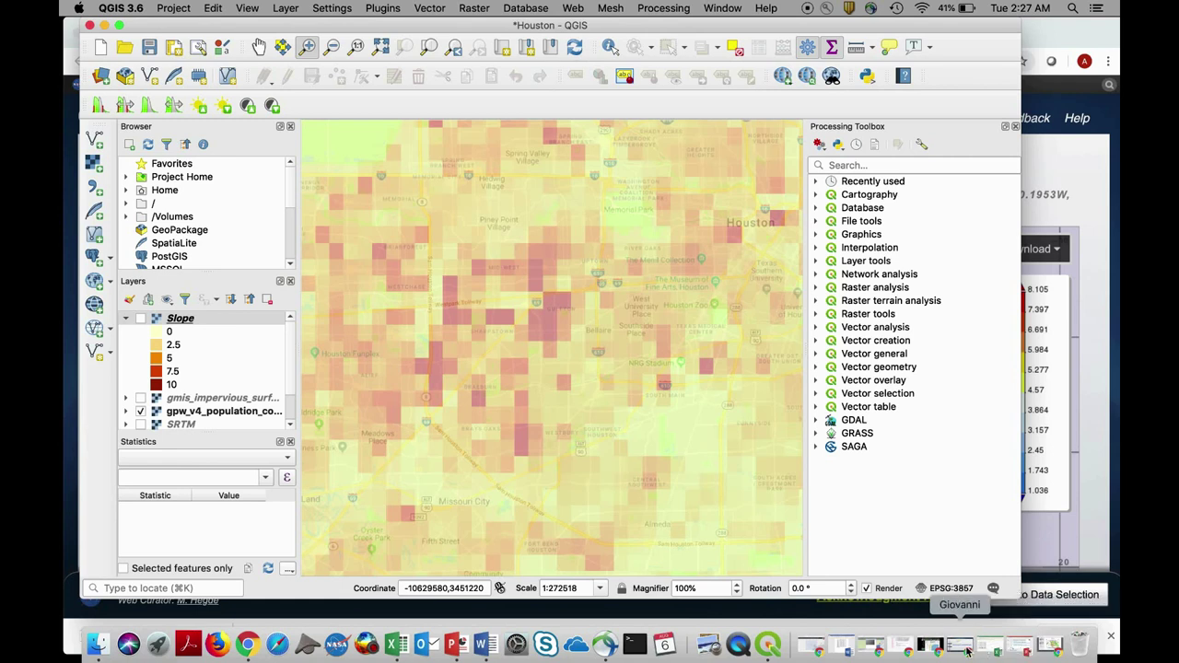
left_click(927, 646)
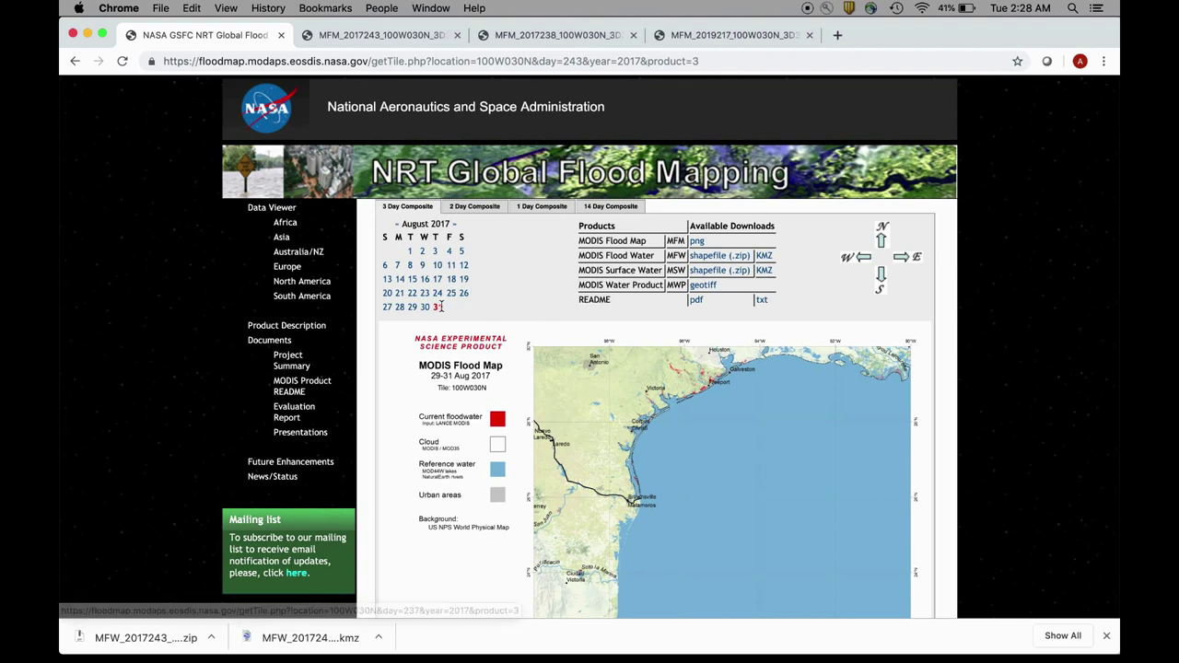
left_click(655, 385)
left_click(609, 162)
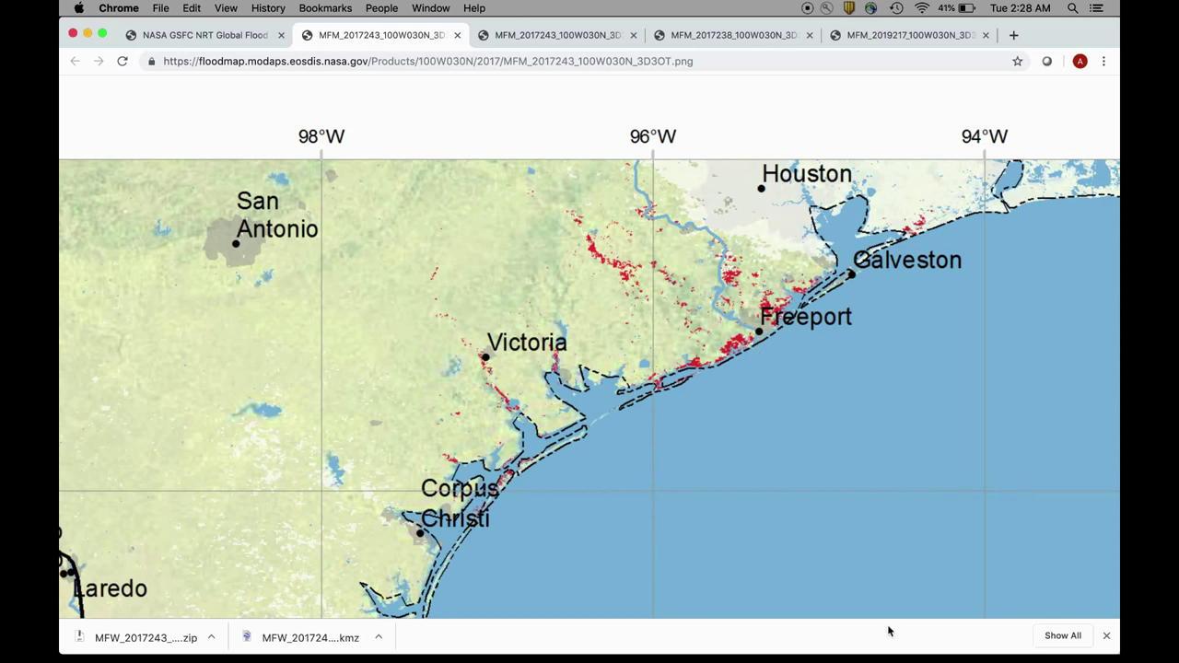
Step: Set the Weather Maps forecast lead hour to 132h 13Aug2019 12z and animate the North America precipitation forecast
mouse_move(759, 649)
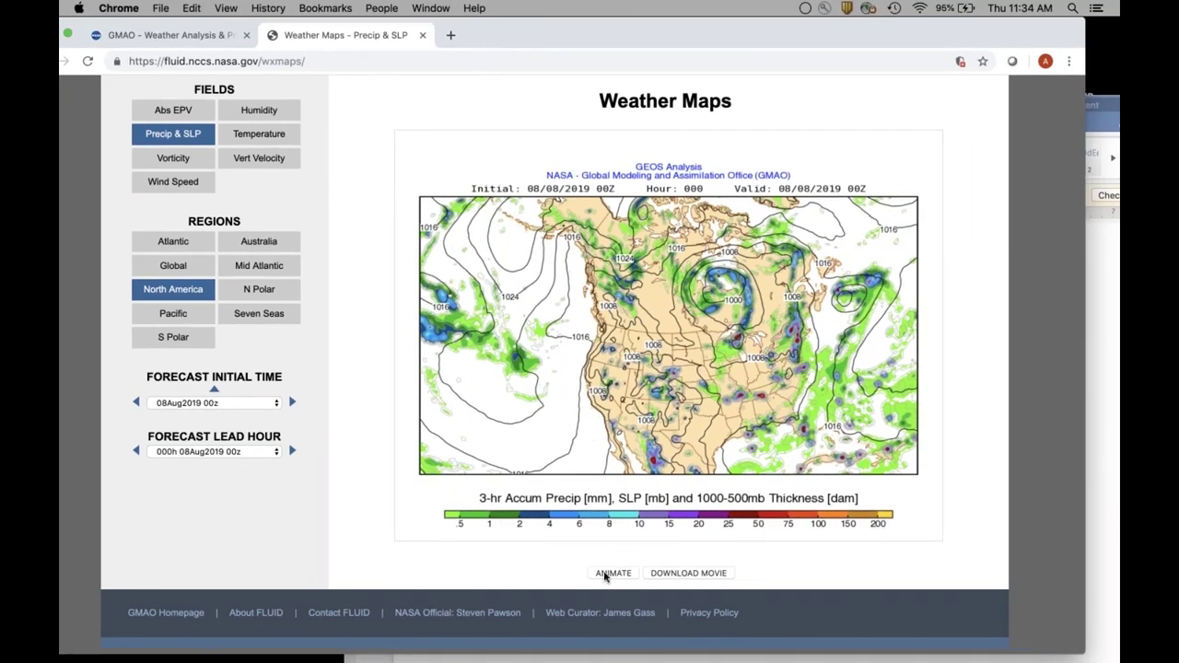
left_click(276, 452)
mouse_move(219, 650)
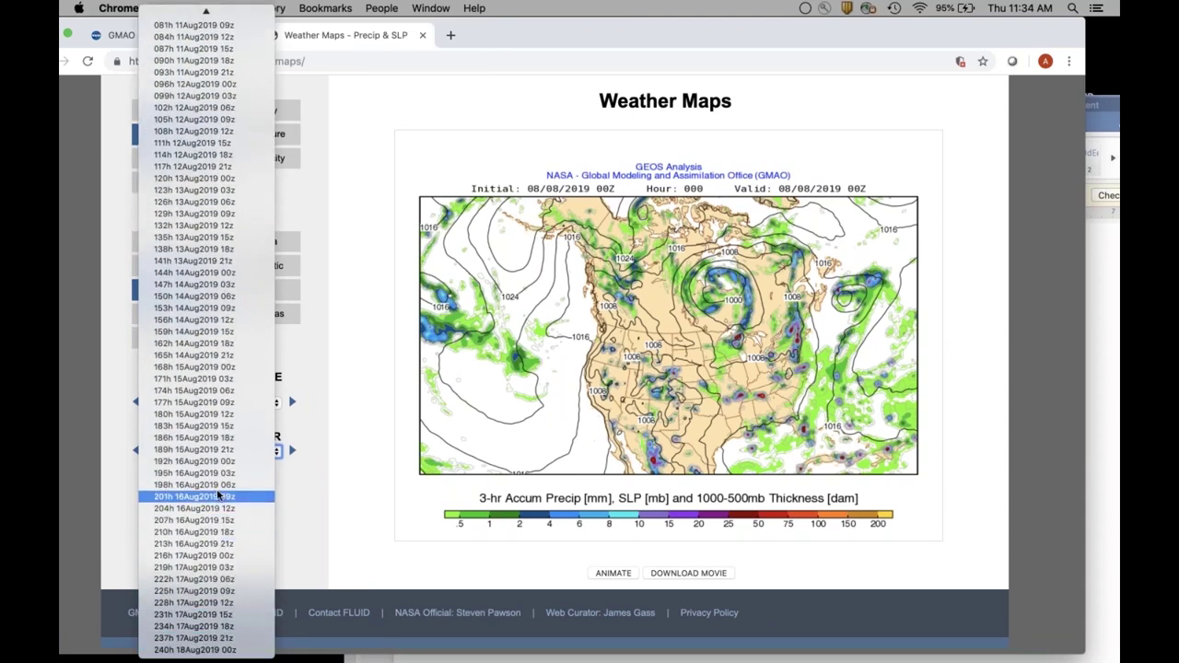
left_click(224, 227)
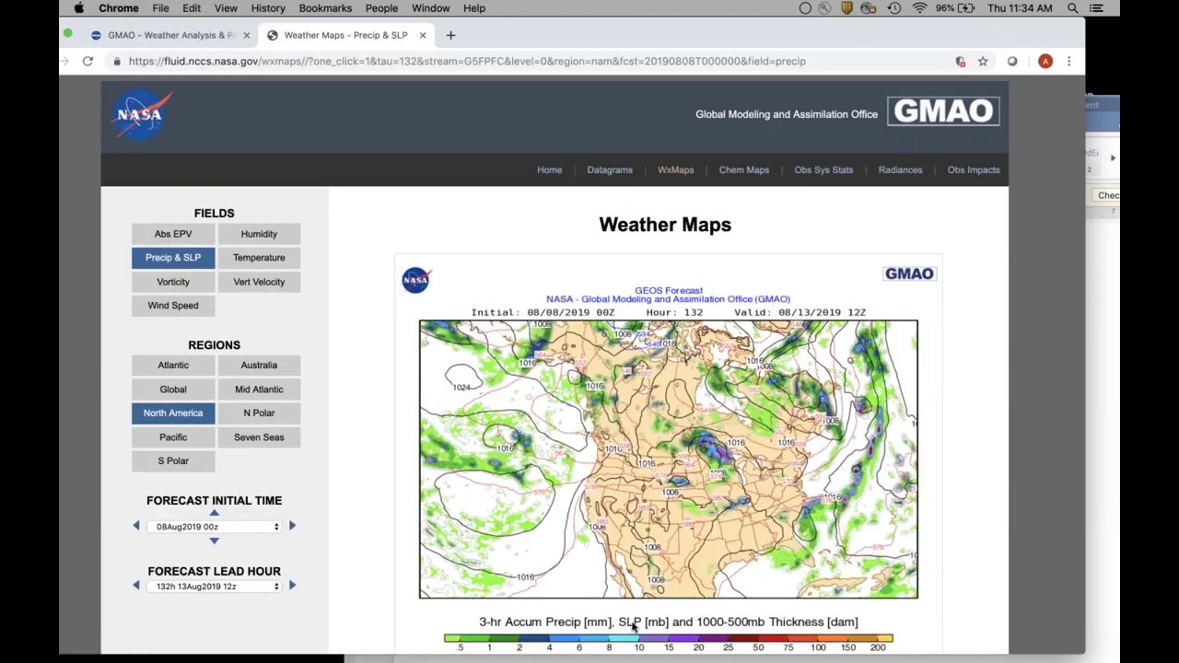
scroll(623, 574, "down", 3)
left_click(614, 573)
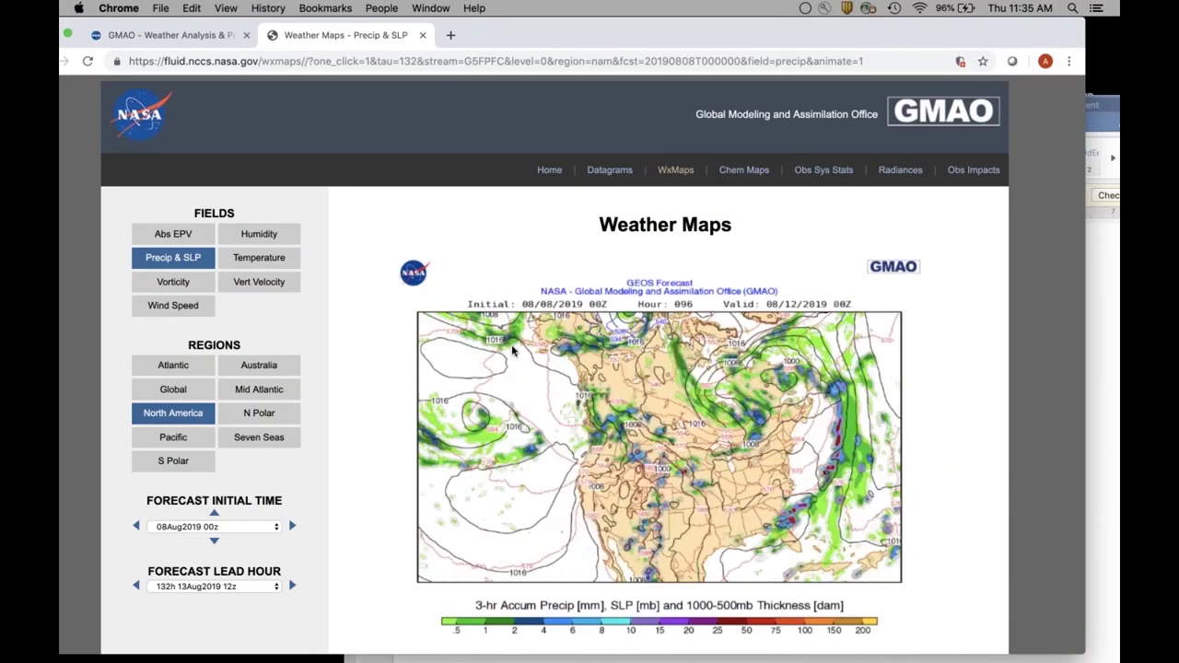
Step: Minimize the Weather Maps window and the FY20Water document, and switch to the DRA-Part2_v3 presentation in PowerPoint
left_click_drag(534, 40, 573, 13)
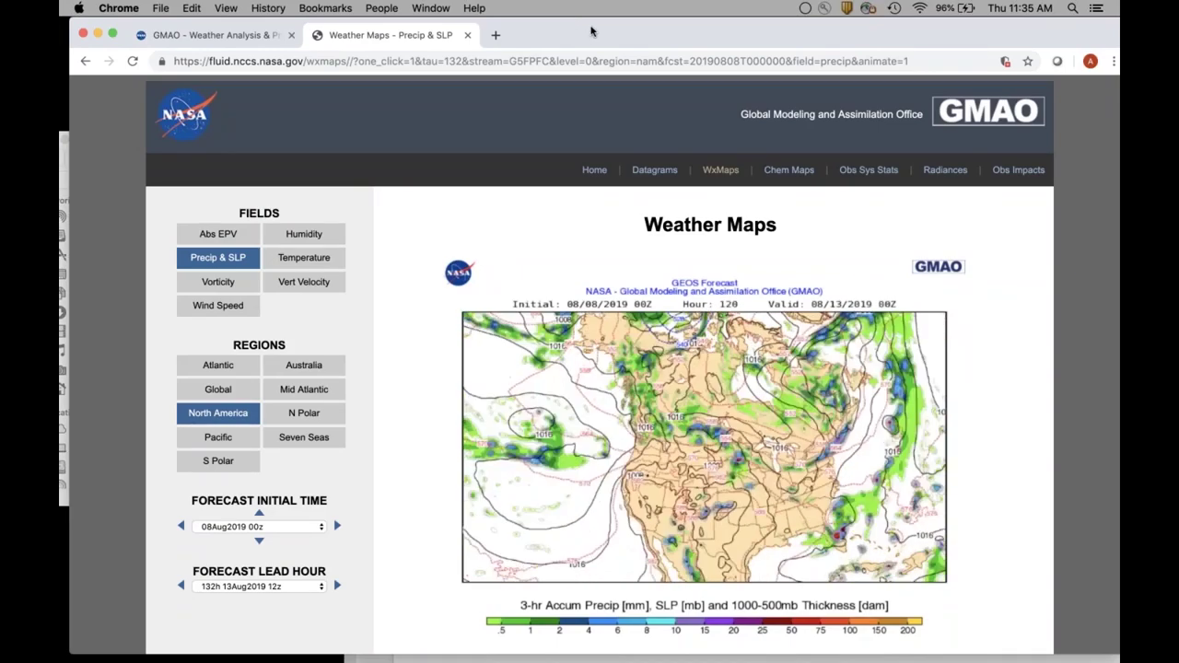
left_click_drag(591, 31, 671, 32)
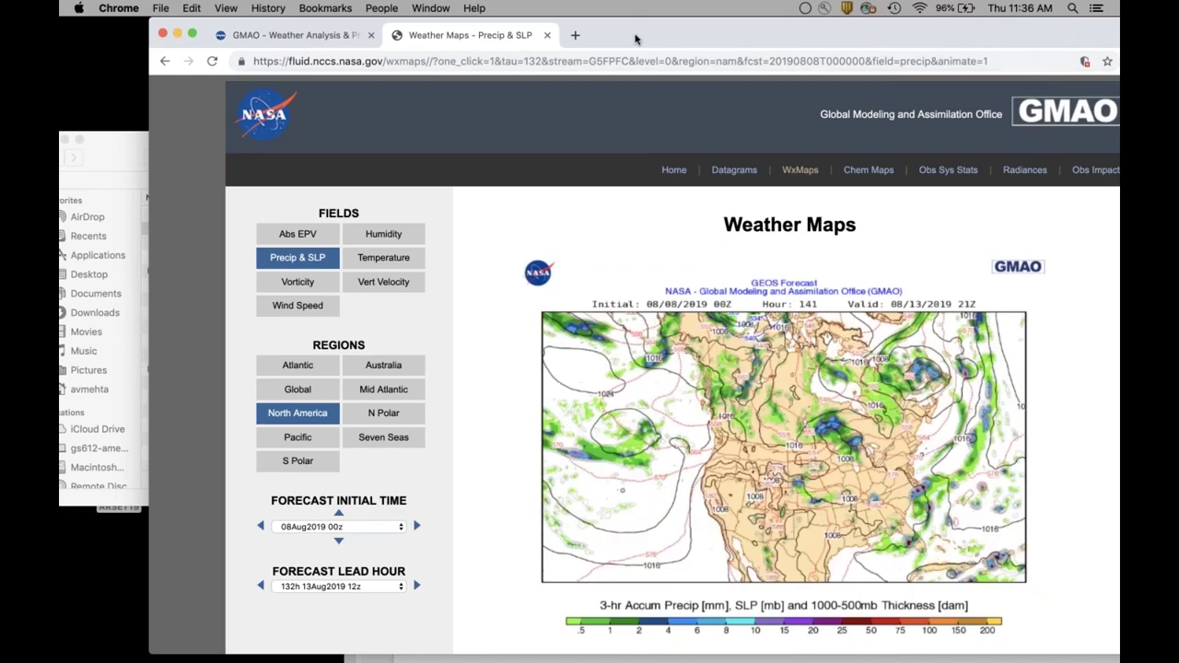
left_click(178, 33)
left_click(501, 565)
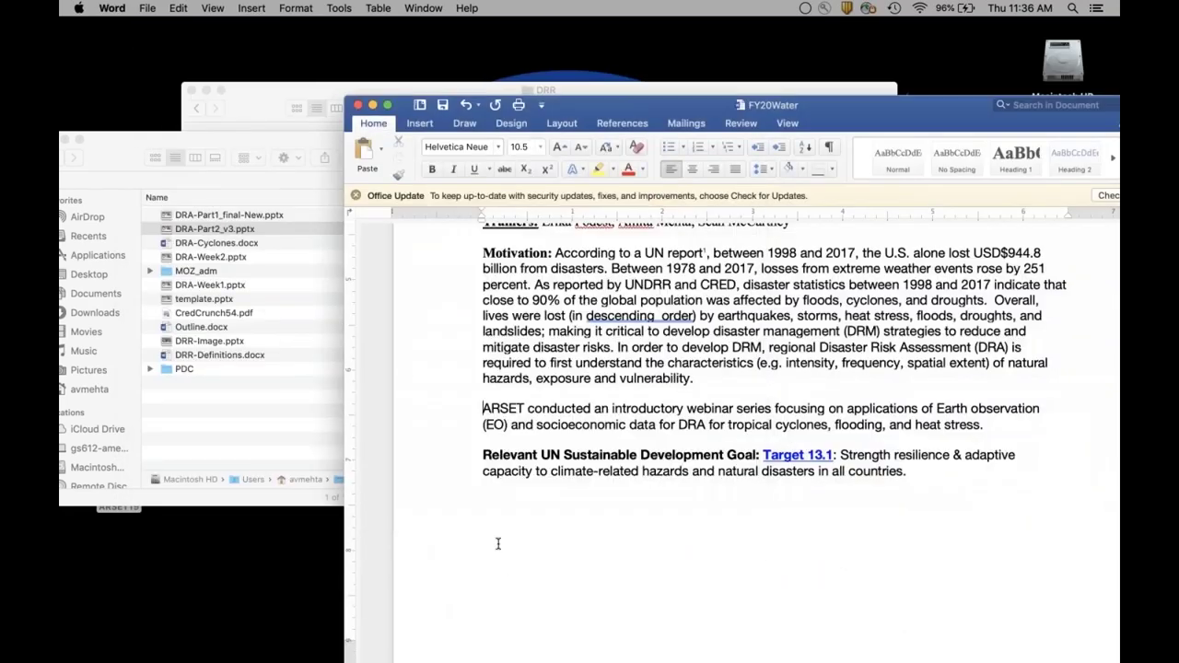
key("super+m")
mouse_move(487, 644)
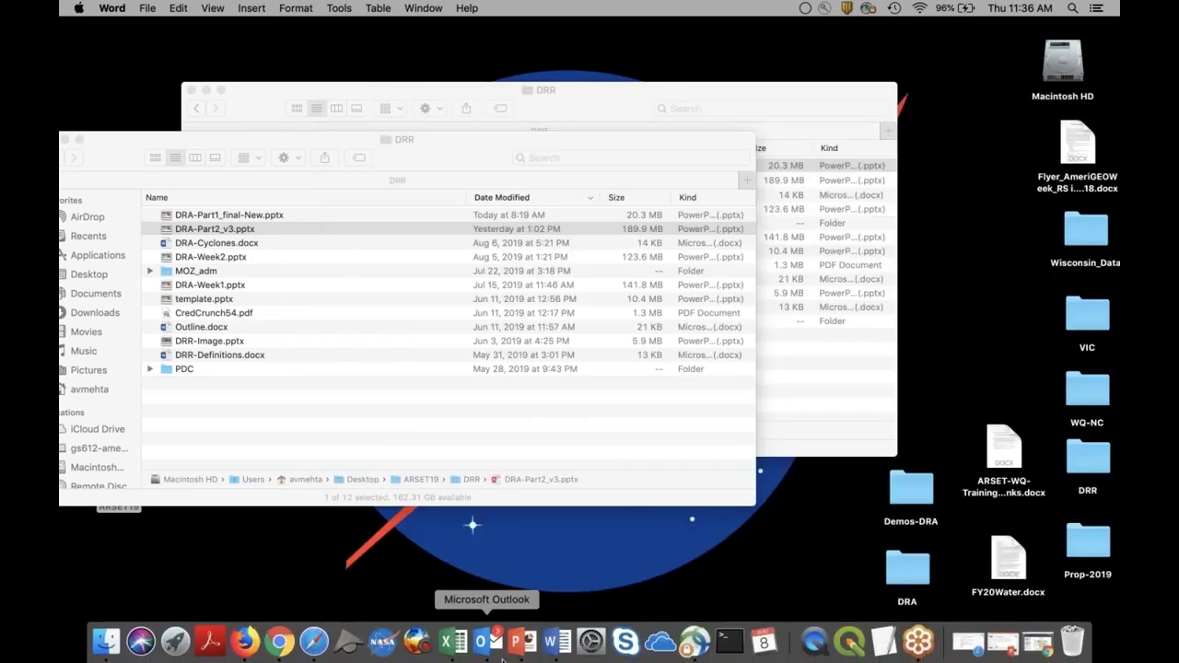
left_click(521, 640)
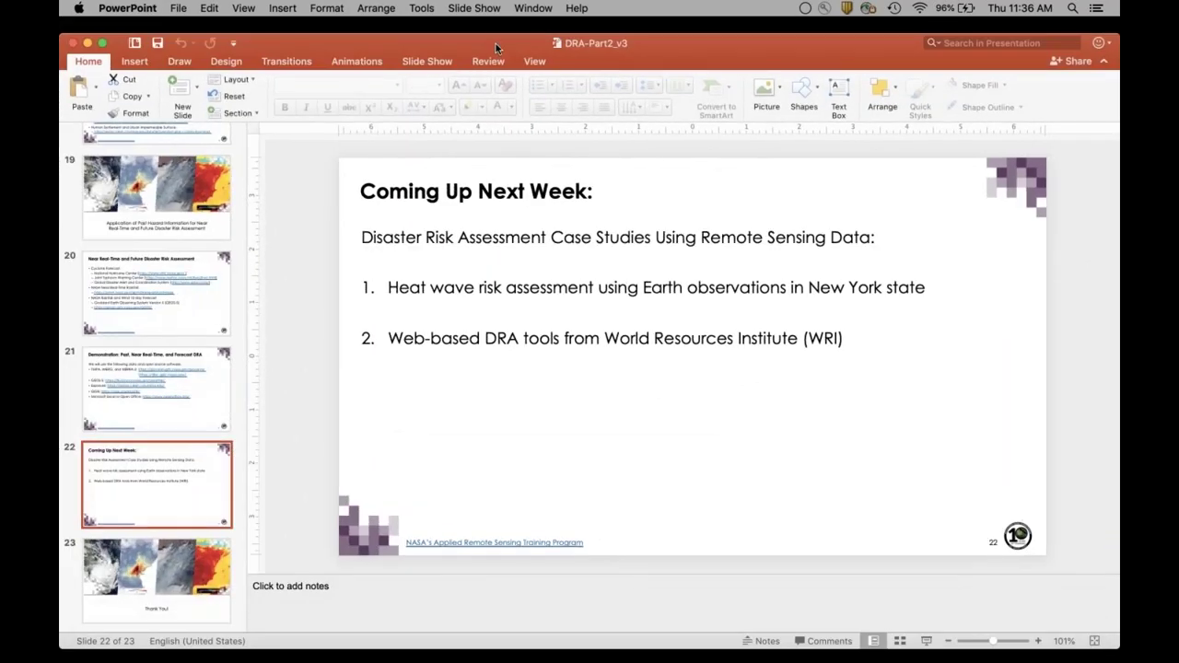
left_click_drag(486, 34, 475, 20)
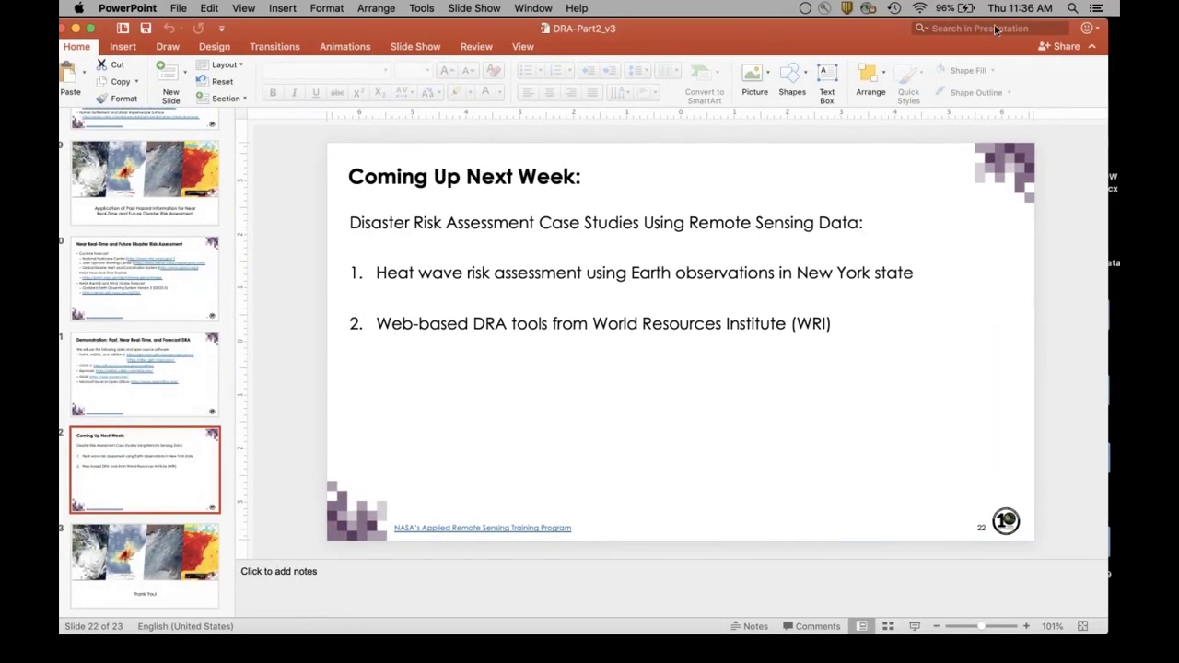
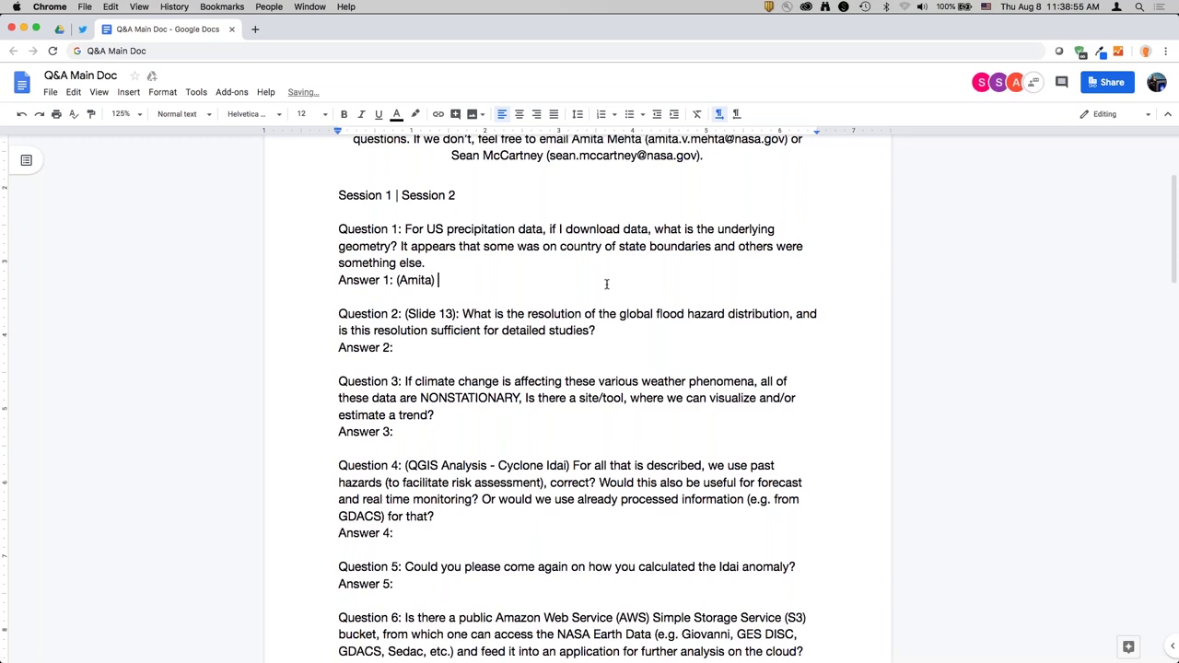
Step: Continue Answer 1 in the Q&A Main Doc with "Can you clarify which dataset you're talking about? Are you talking about for Giovanni?"
type("Can you clarify which dataset you're ")
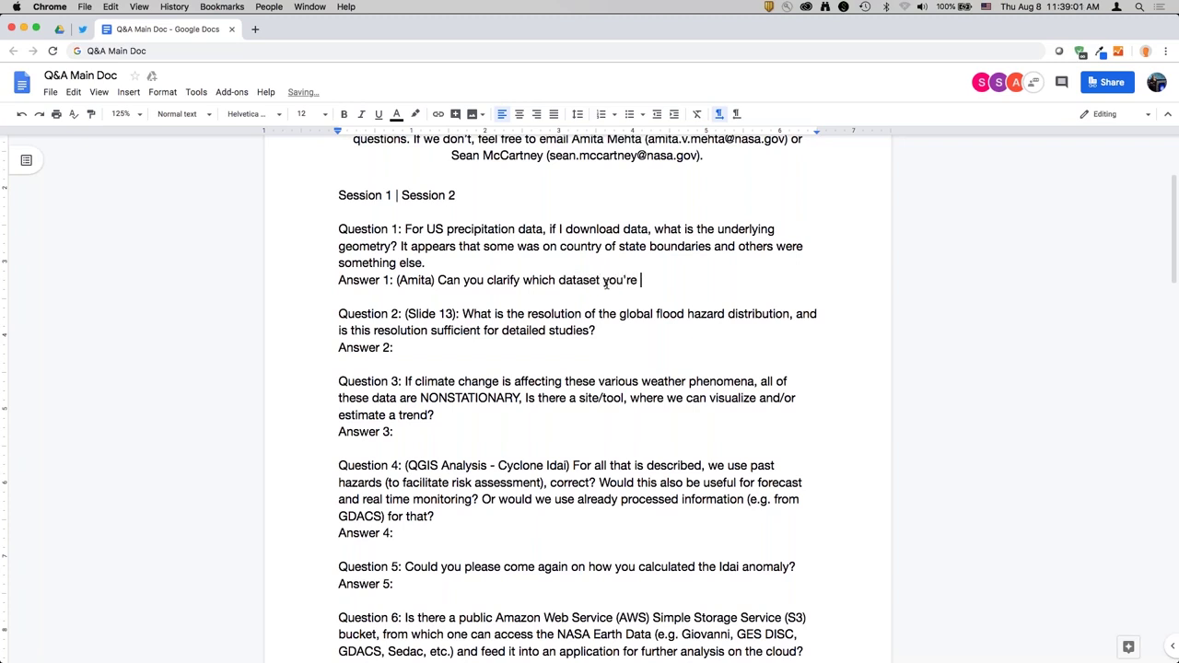
type("talking about? Are you ")
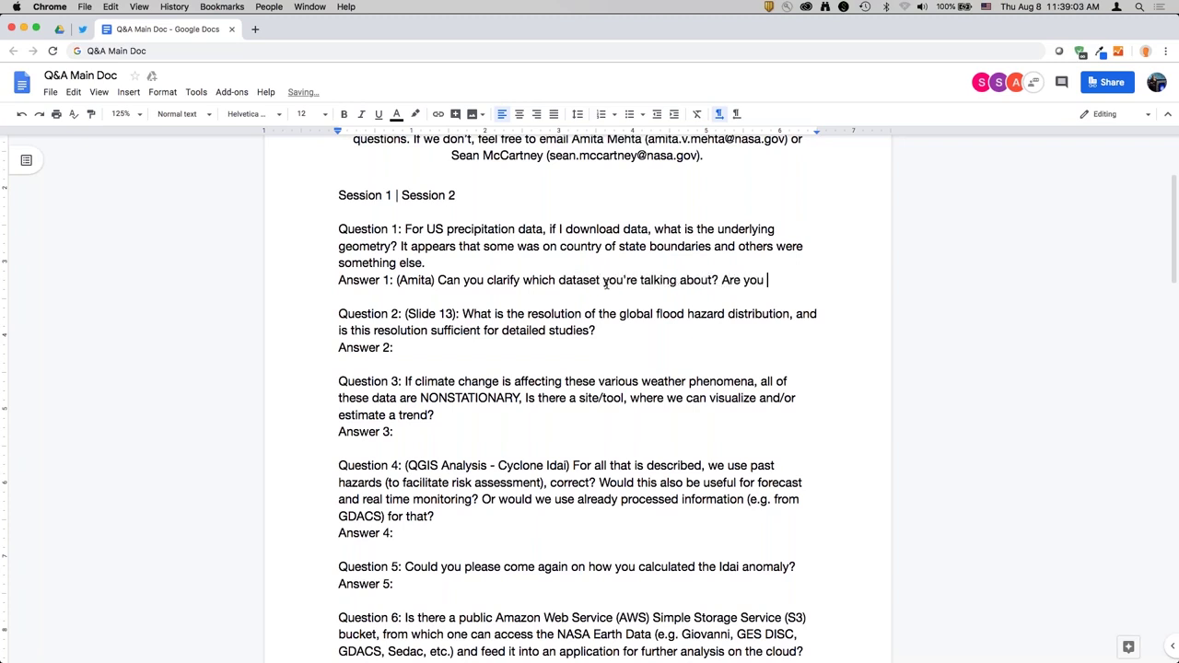
type("talking about for Giovanni?")
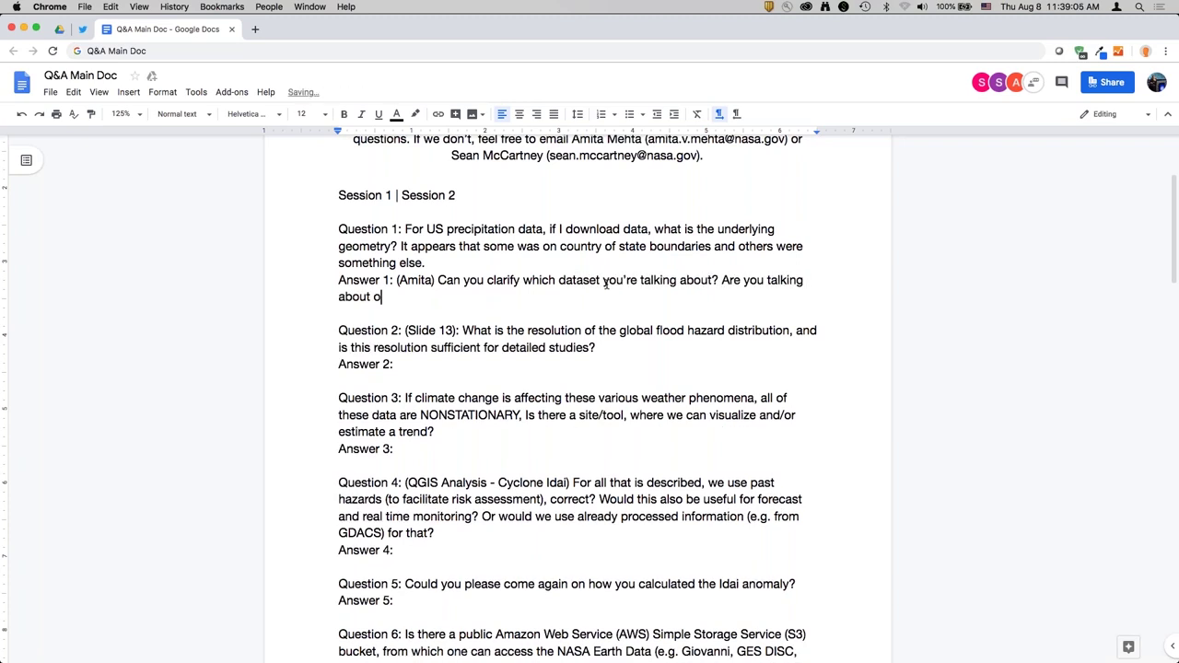
Step: Add to Answer 1 that TRMM and GPM are uniformly gridded: TRMM a quarter degree, about 25 km; GPM IMERG one tenth of a degree, about 10 km
type(" TRMM and GPM resolutions ")
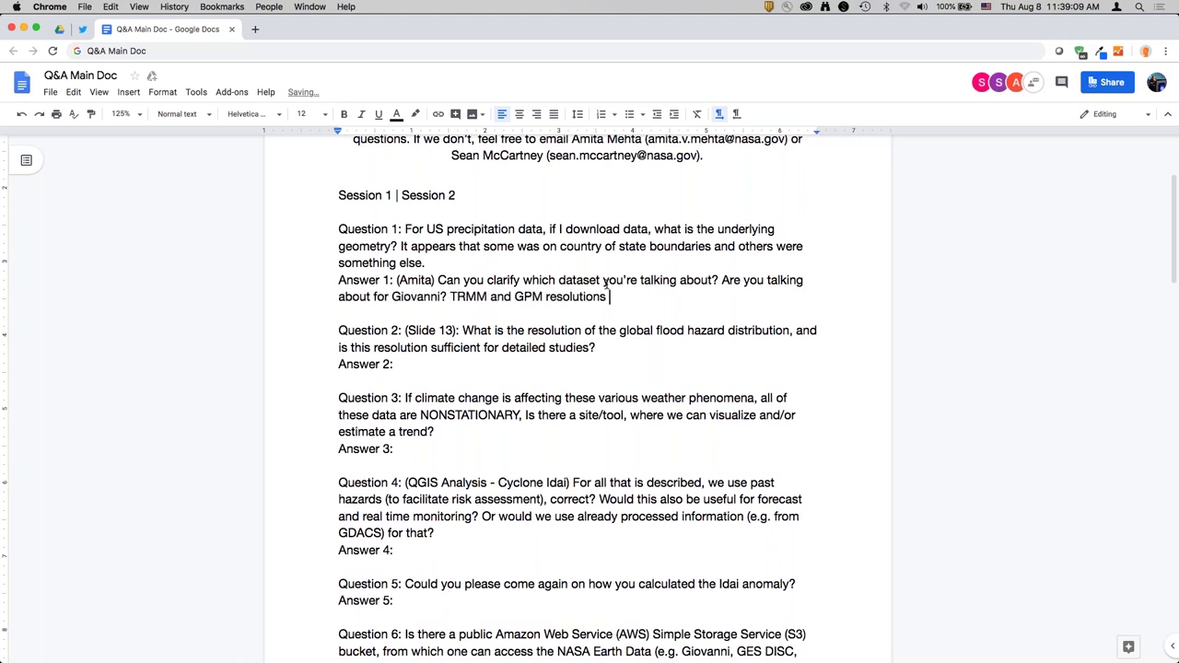
type("are uniformly gridde")
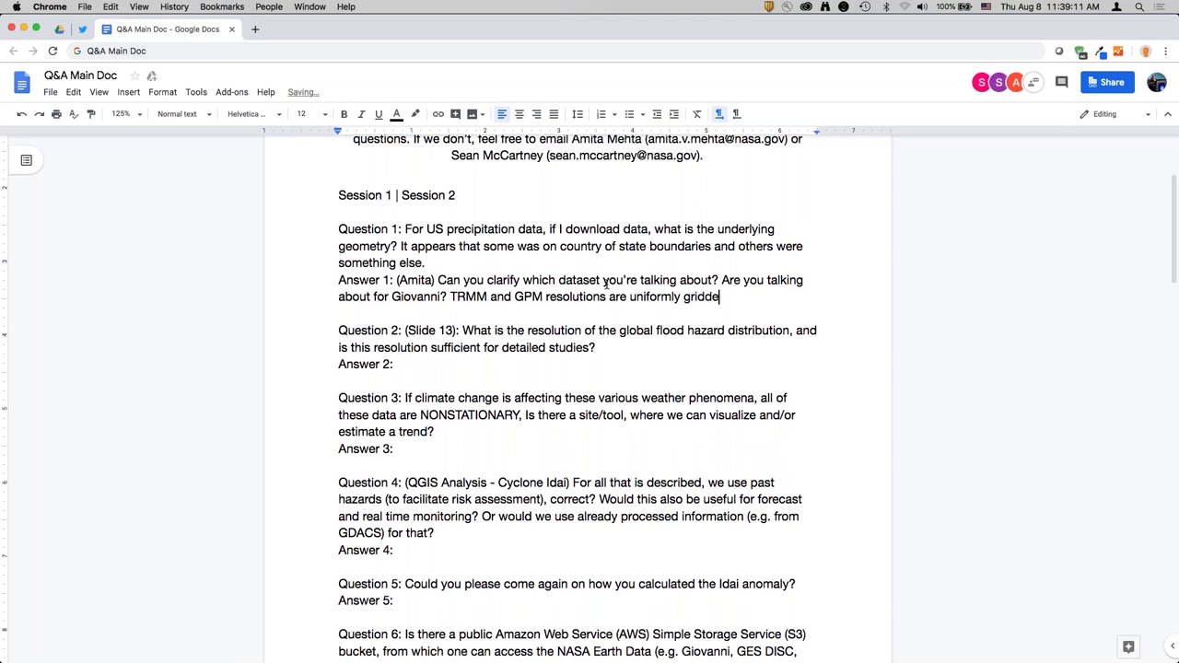
type("d data. TRMM is ")
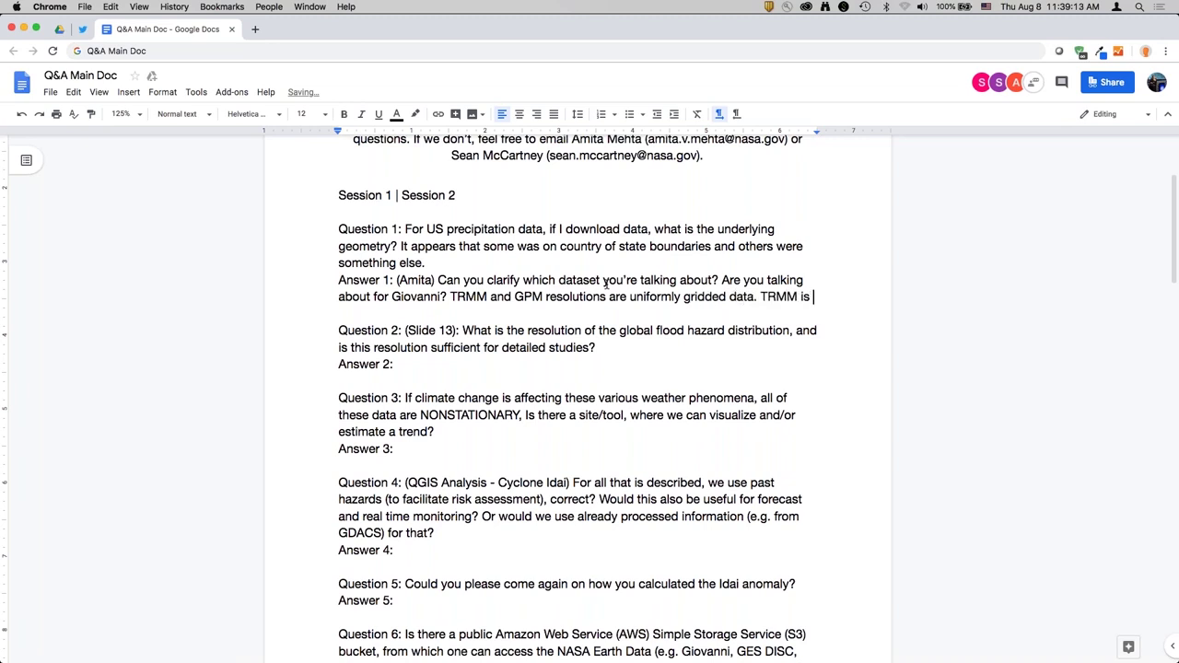
type("a quarter degree - ab")
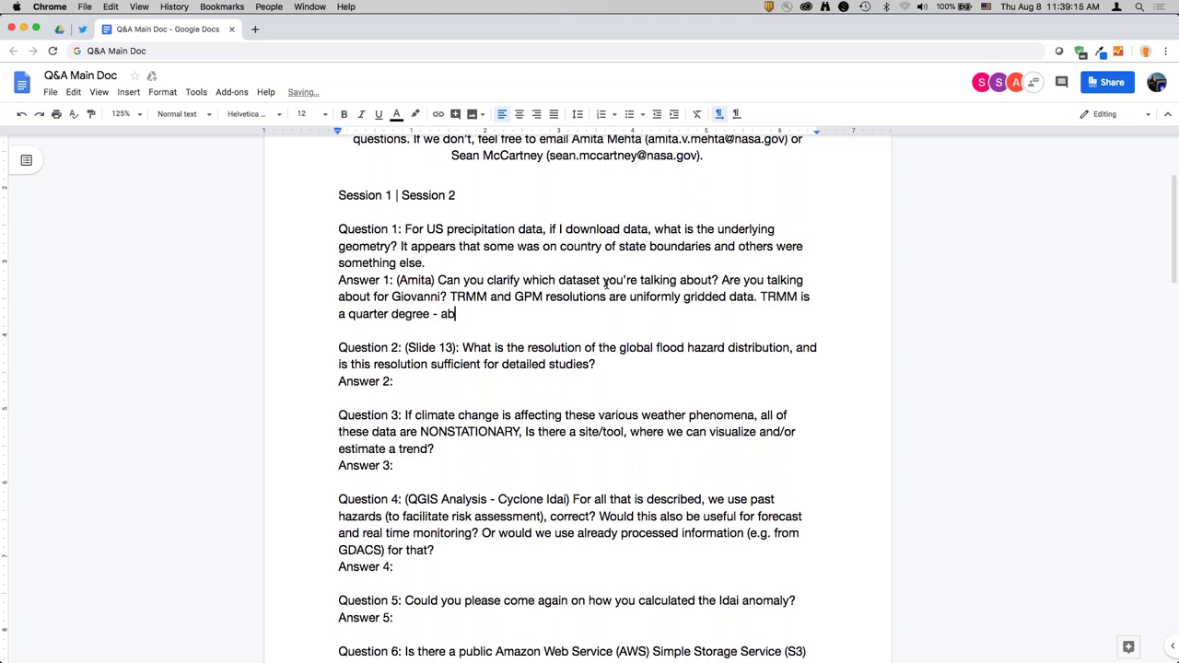
type("out 25 km. GPM IMERG is ")
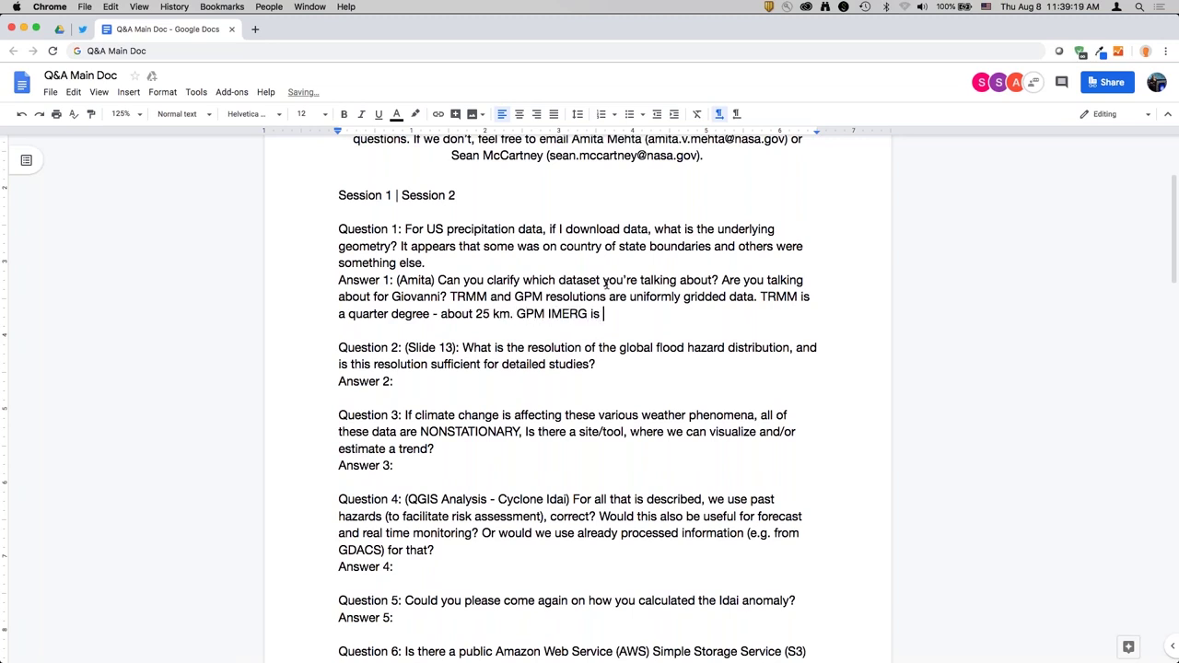
type("one tenth of a degre")
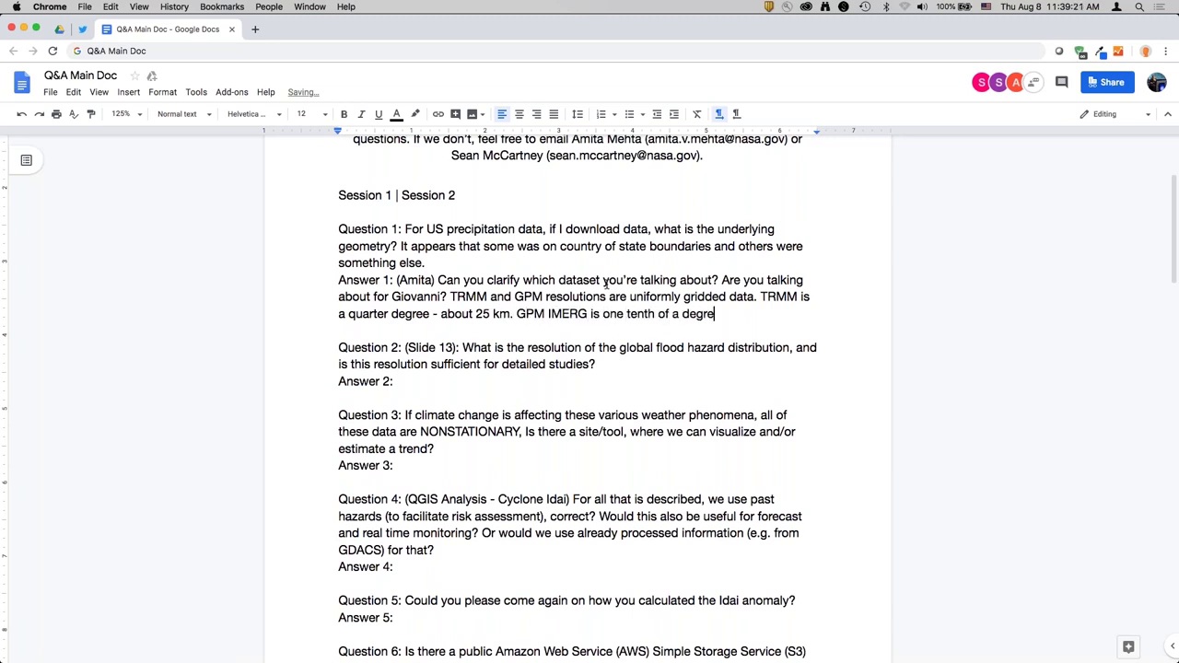
type("e, about 10 km")
Step: Finish Answer 1 with "They basically would give information on those grids and then you can crop it to the shapefile of your interest, either county or state."
type(". They basically would give info")
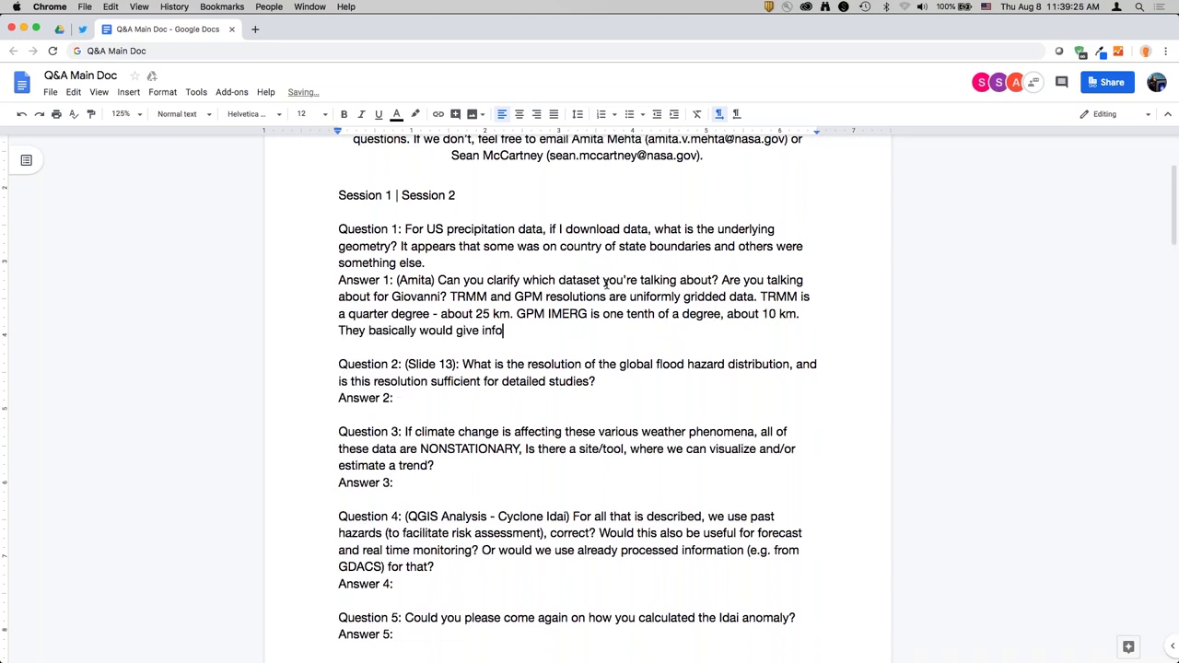
type("rmation on those grids and t")
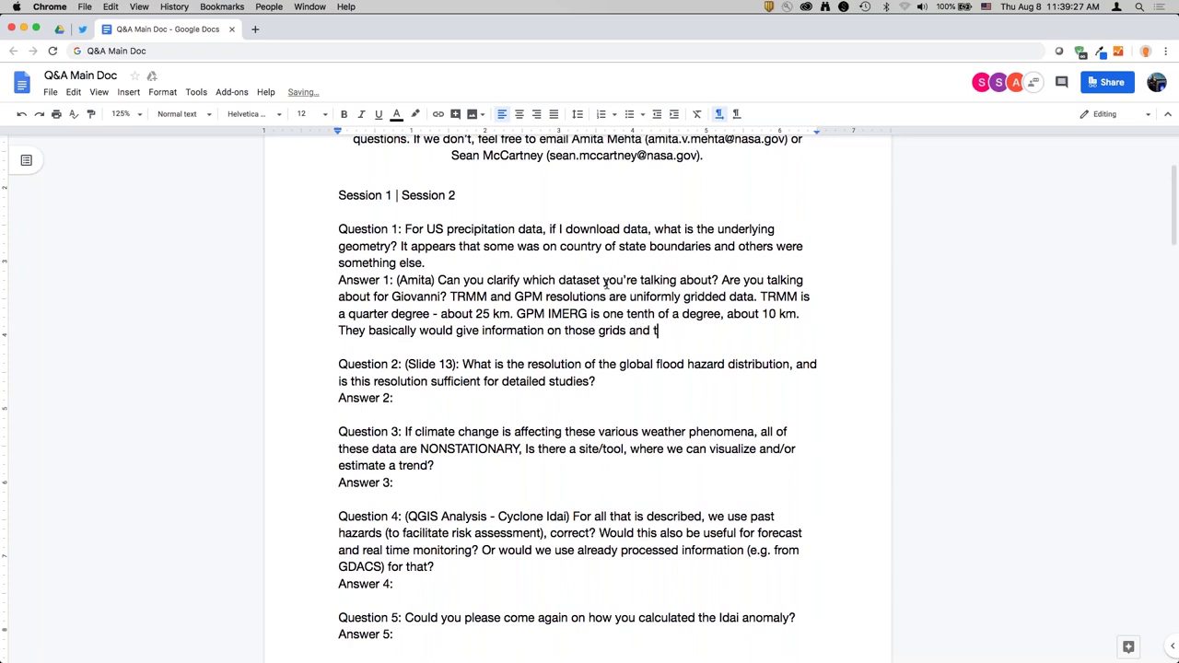
type("hen you can ")
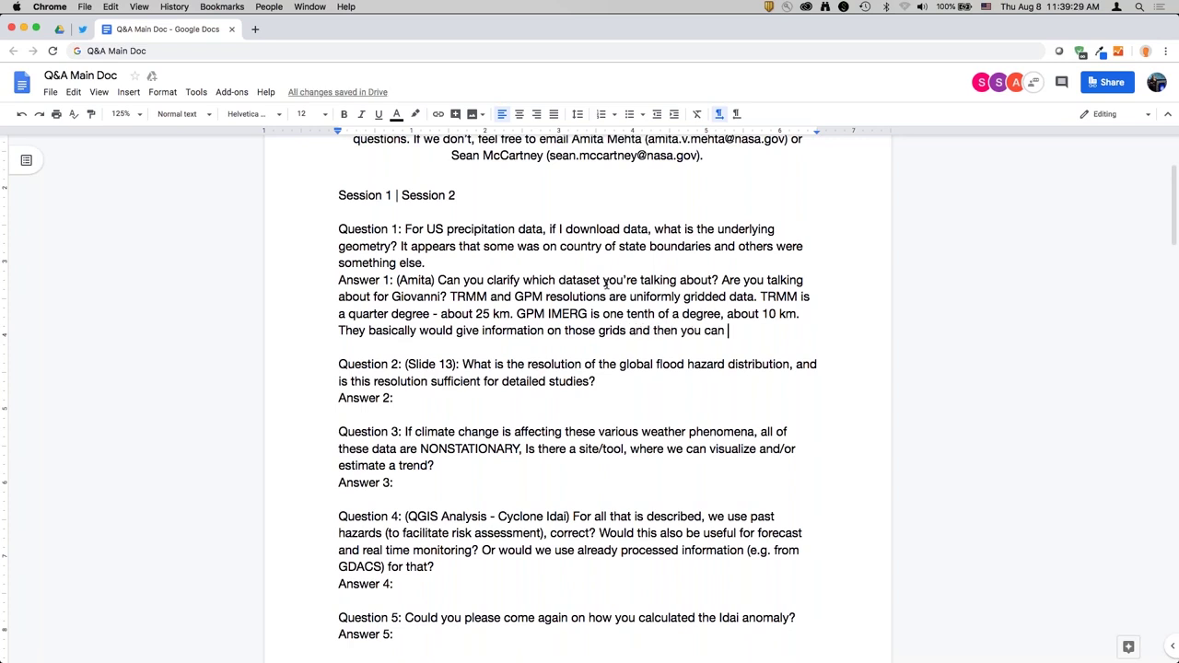
type("crop it to the ")
type("sh")
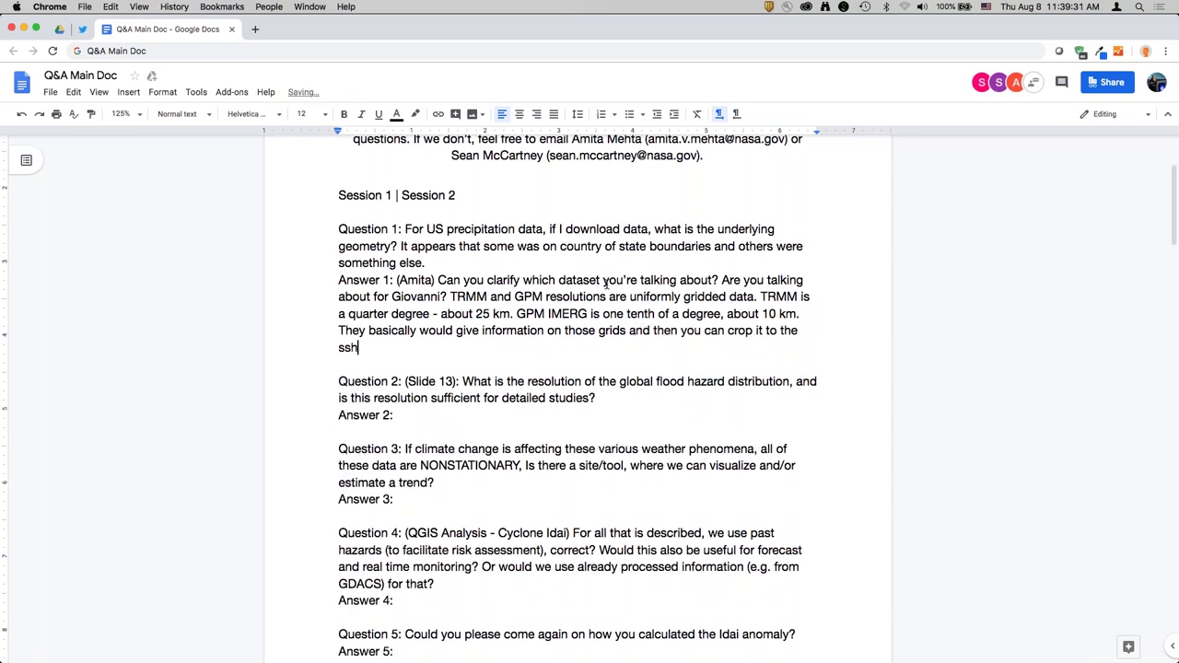
type("apefile of your in")
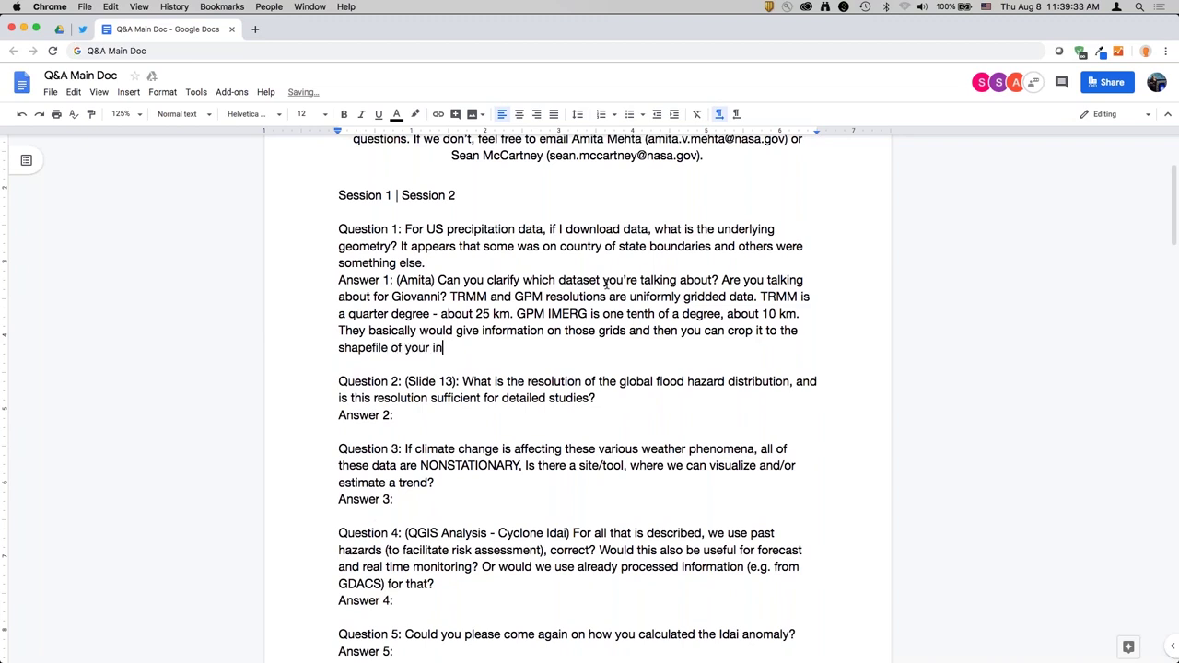
type("terest, either county o")
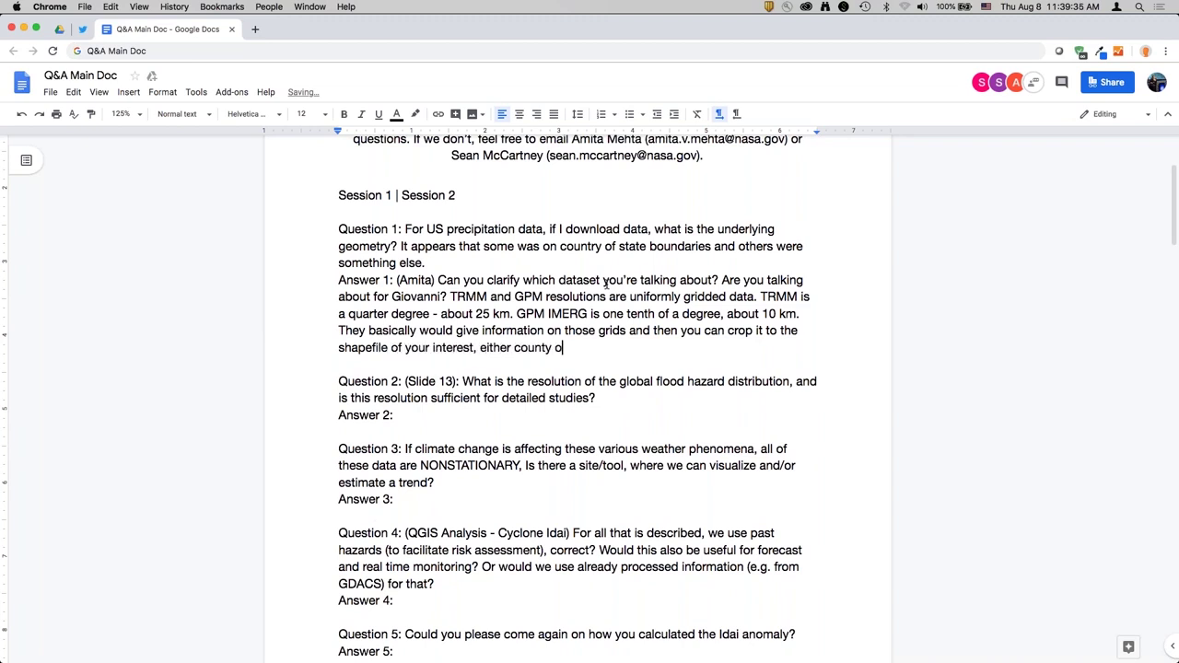
type("r state.")
Step: State in Answer 2 that the data comes from Dartmouth Flood Observatory (slide 13), at 250 m resolution from MODIS, with other slightly higher res data also
key("Down")
key("Down")
key("Down")
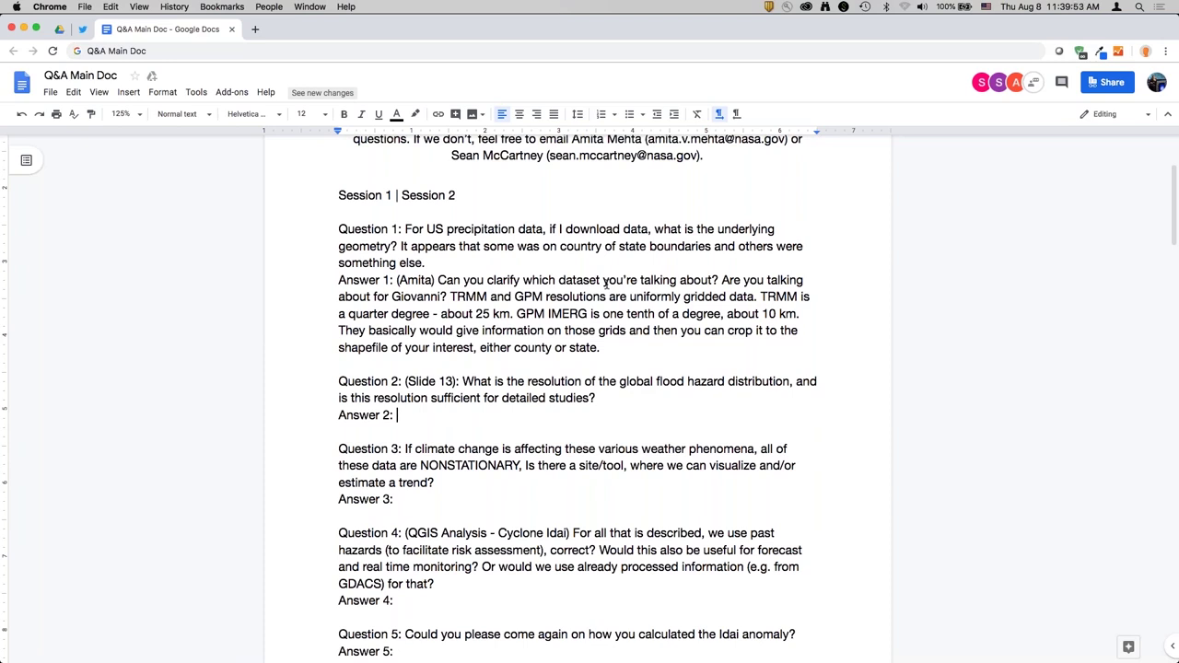
type("That comes fr")
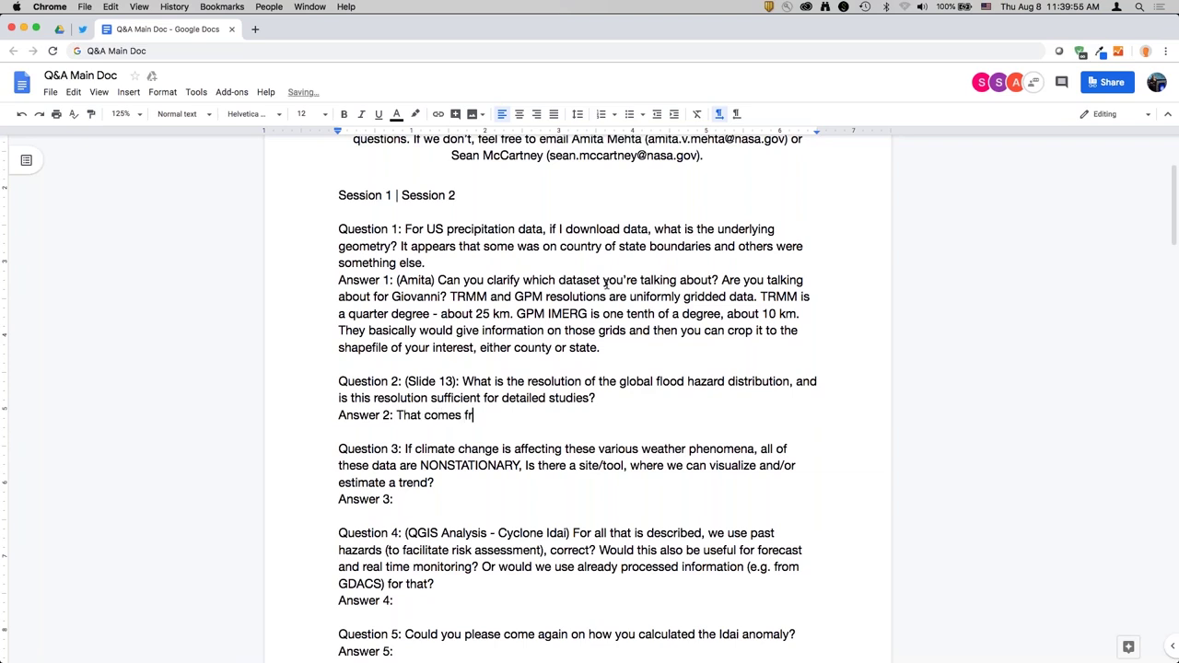
type("om Dartmouth Flood Observatory (slid")
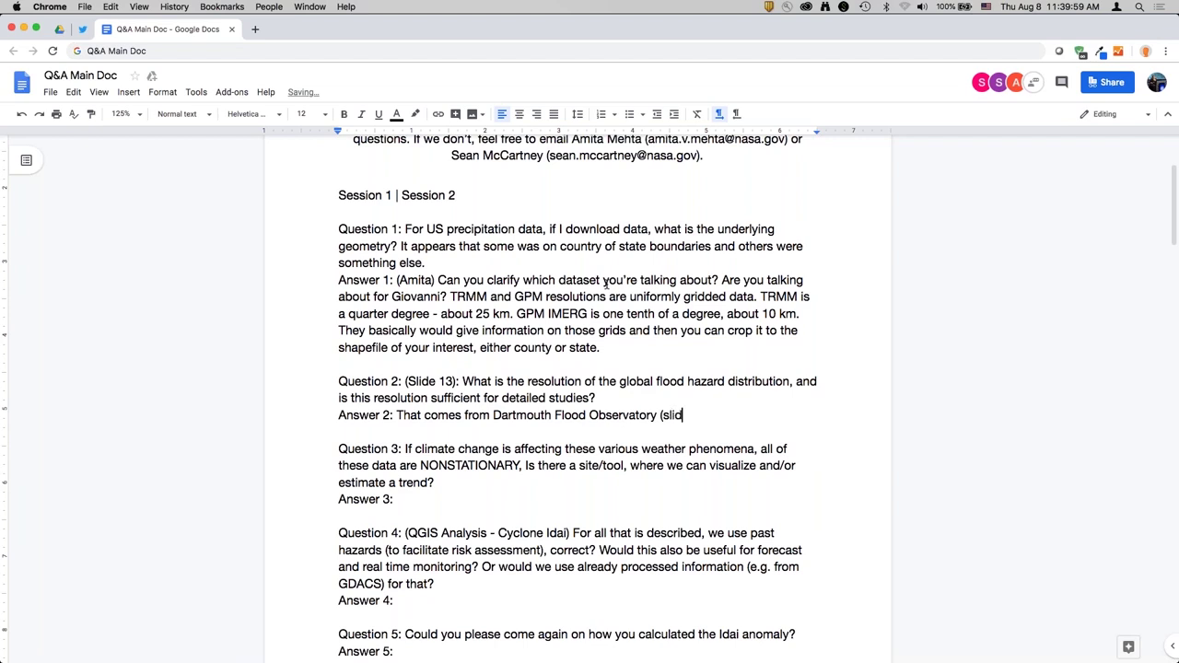
type("e 13) ")
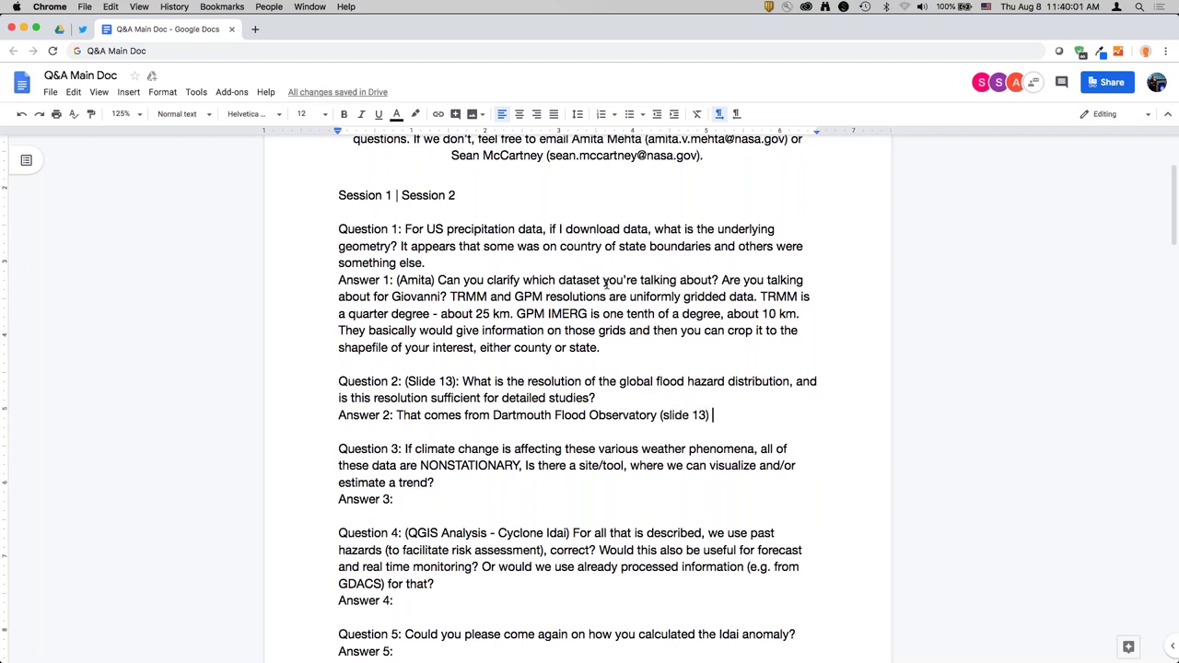
type("the actual resoltuion")
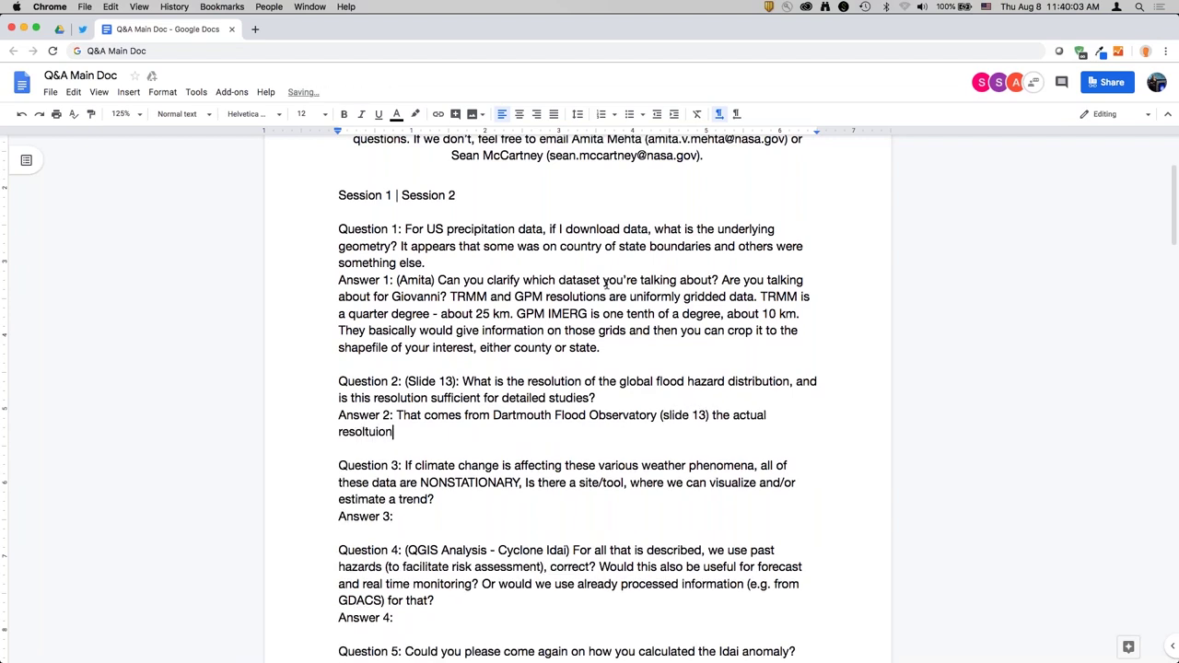
type(" would be 250 m ")
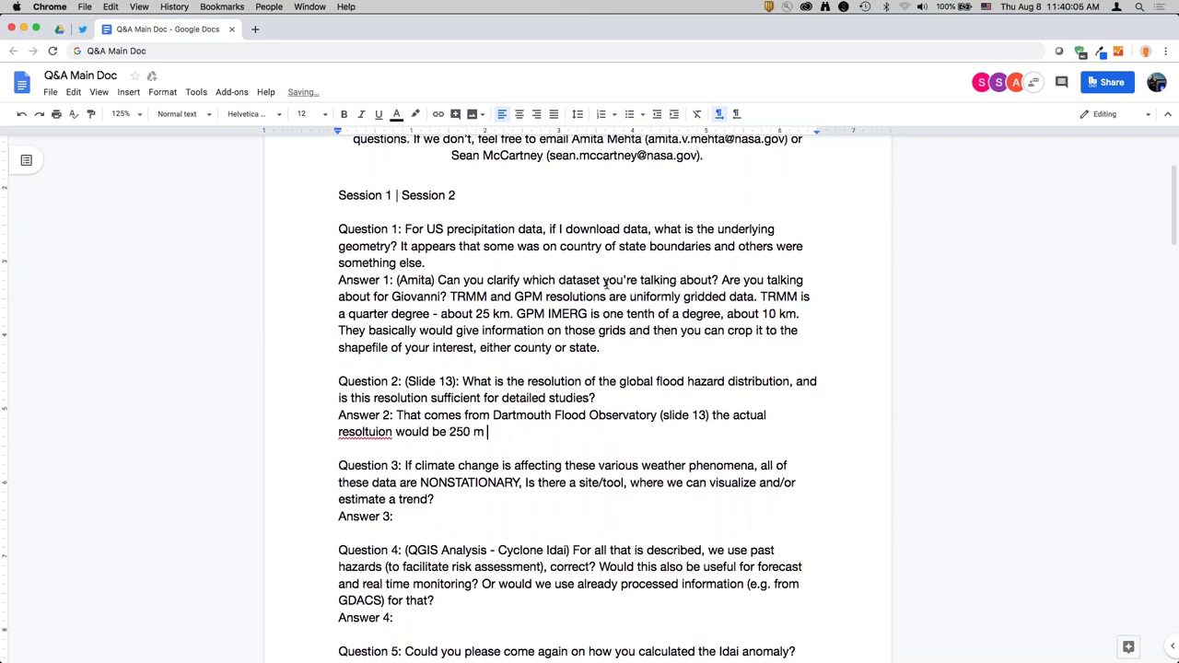
type("from MODIS but there a")
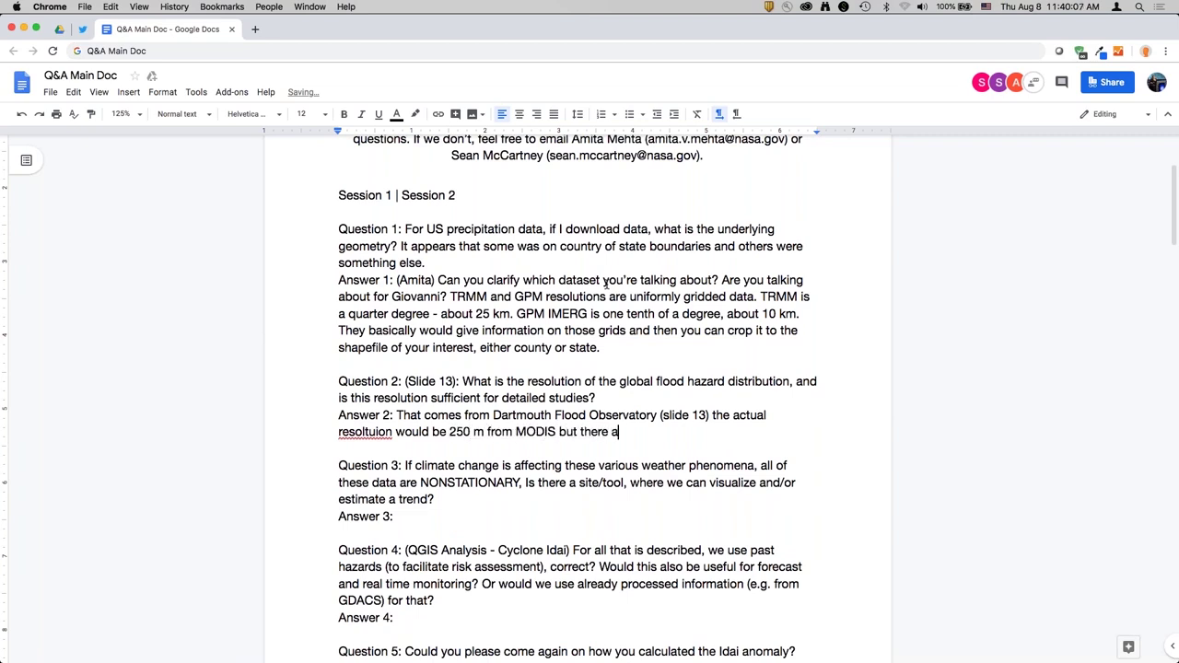
type("re other slightly ")
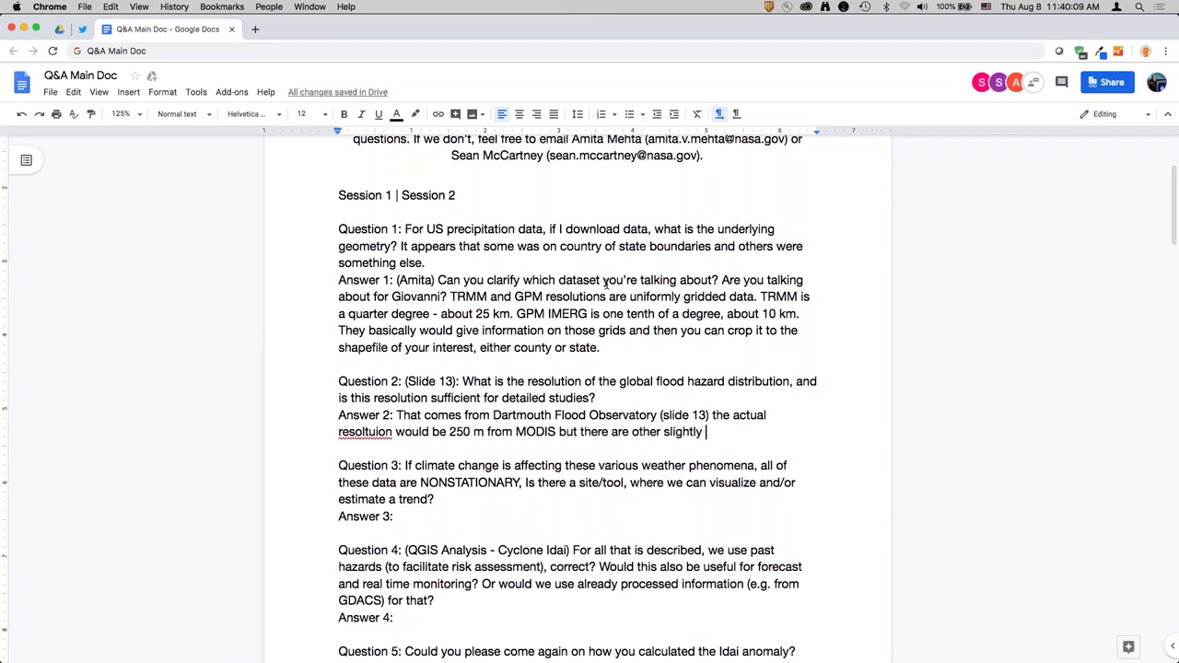
type("higher res data also.")
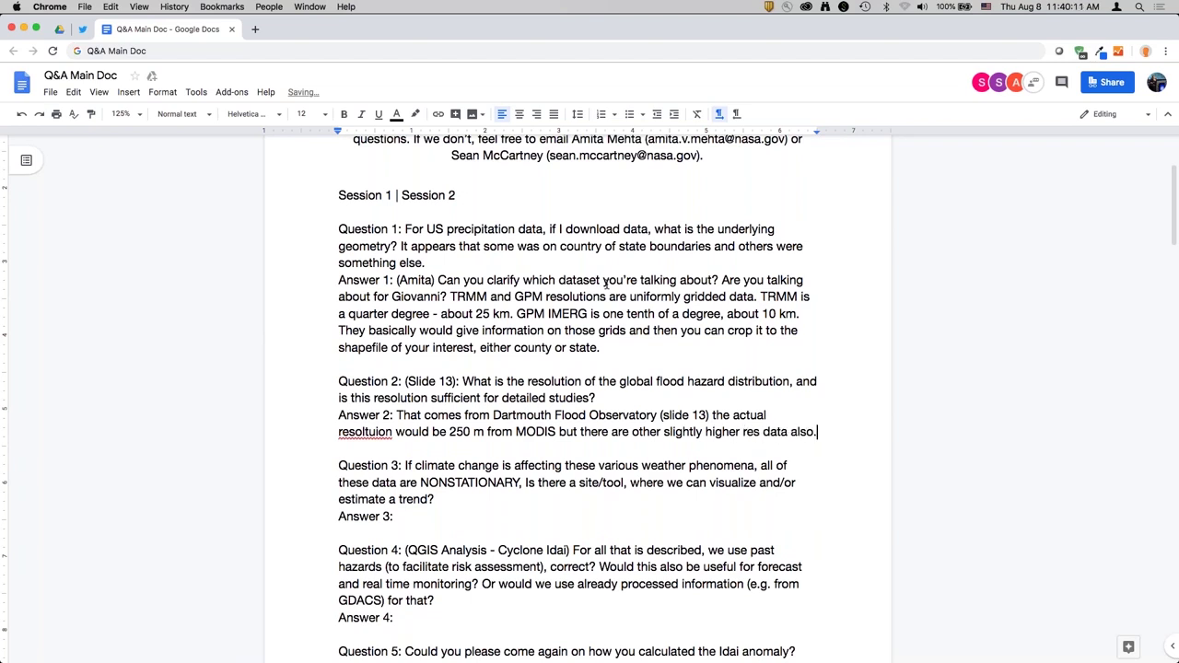
Step: Add to Answer 2 that whether it is sufficient depends on the size of the watershed/basin/stream, and that it works for major river basins
type(" Whether it is suff")
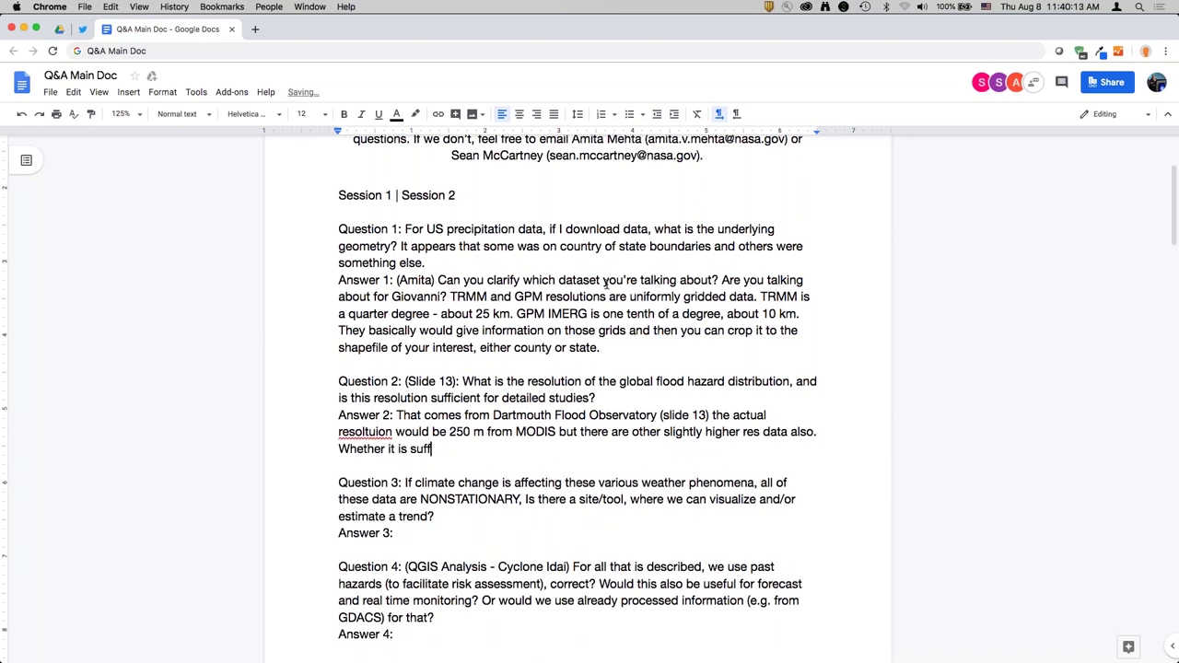
type("icient or not depends on th")
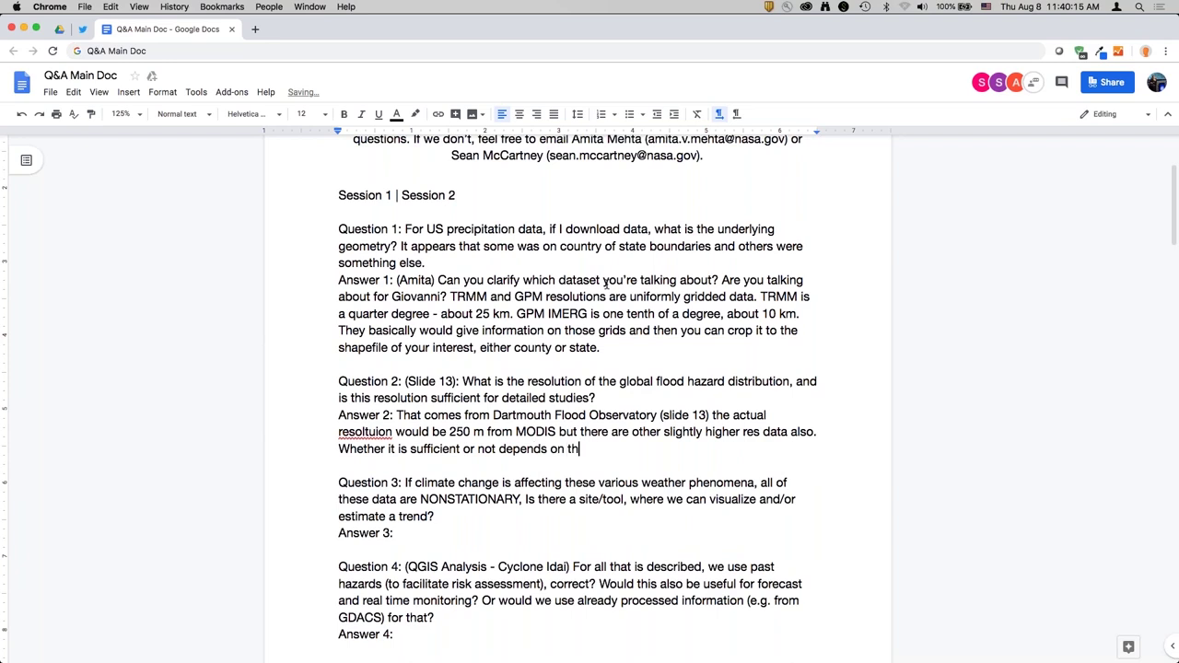
type("e size of the waters")
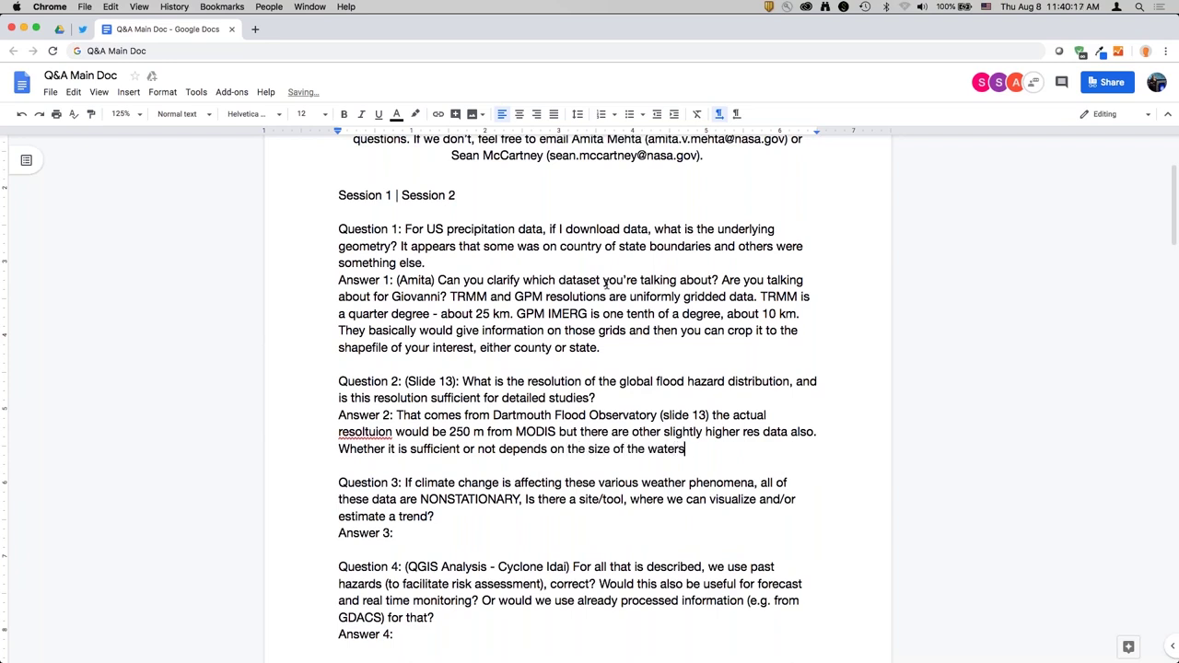
type("hed/basin/t")
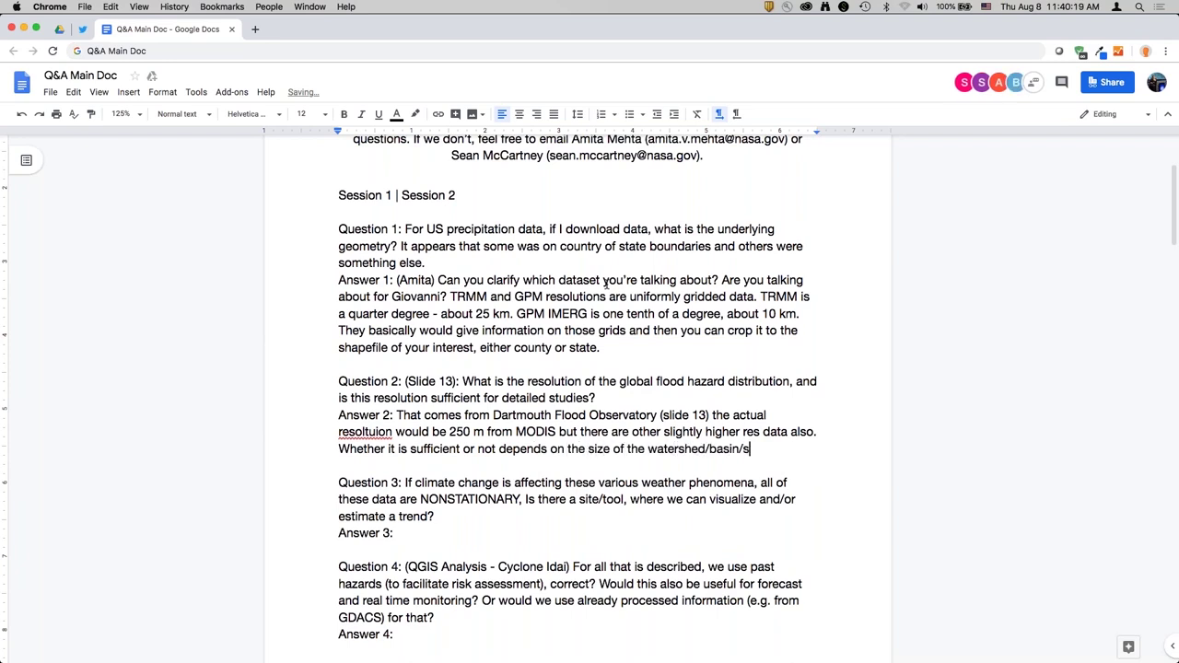
type("tream you're looking at.")
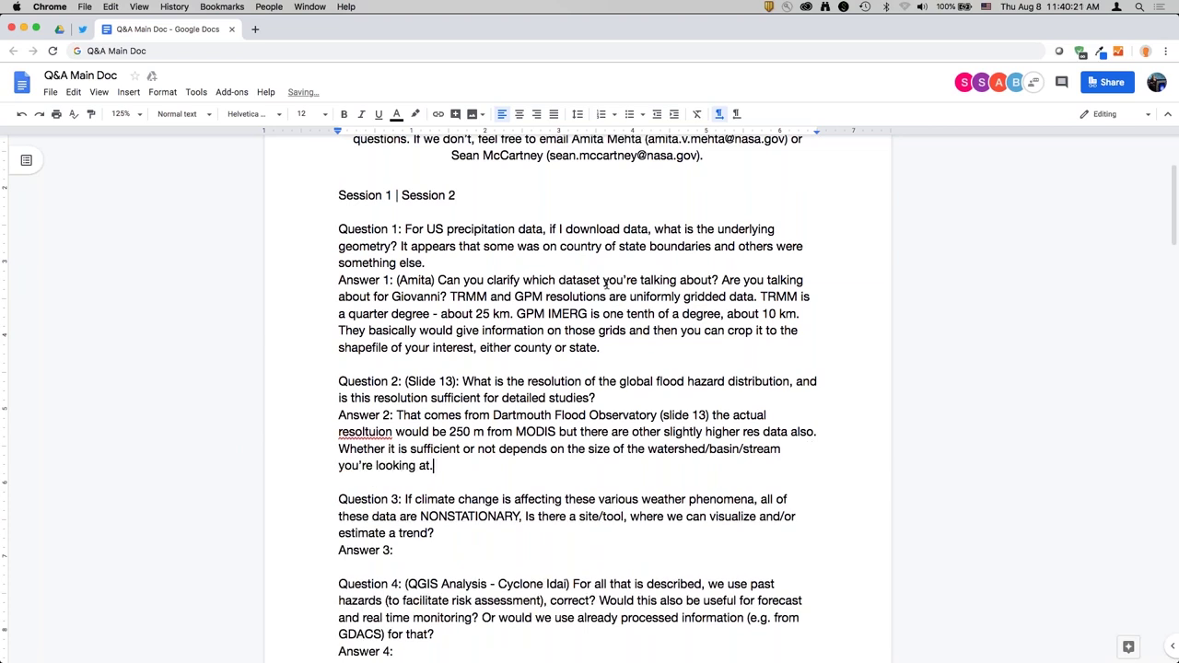
type(" For major river basins, this works. ")
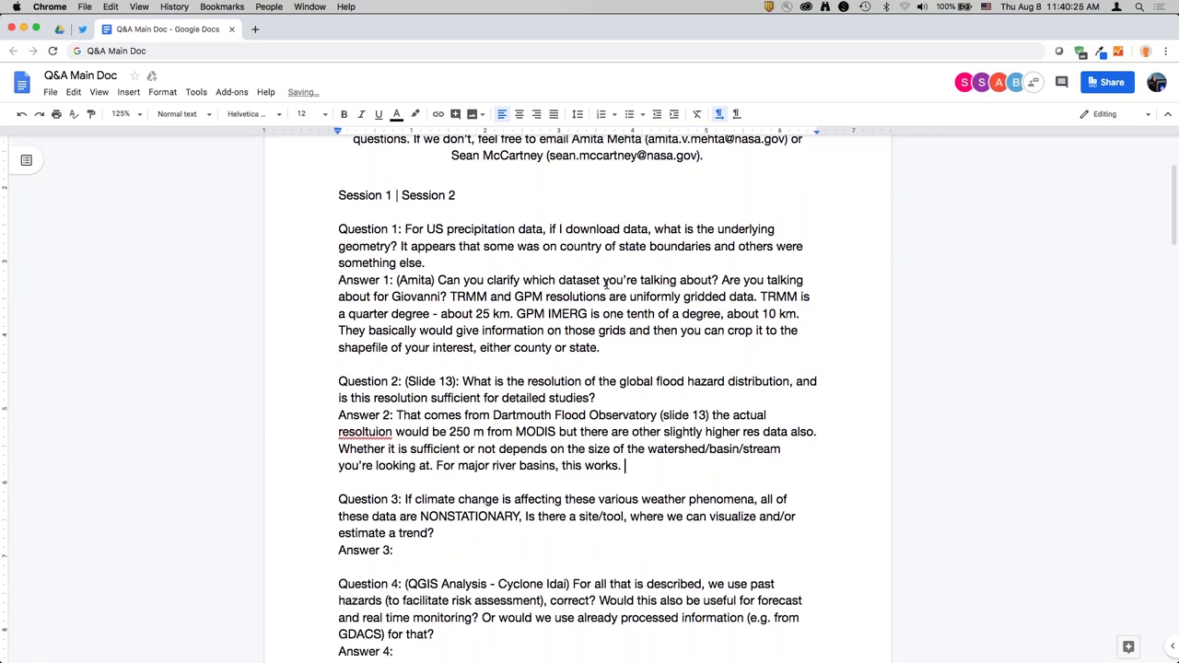
Step: Correct the misspelled word to "resolution" in Answer 2 and return to the end of that answer
type("F")
key("Delete")
key("Right")
type("t")
key("End")
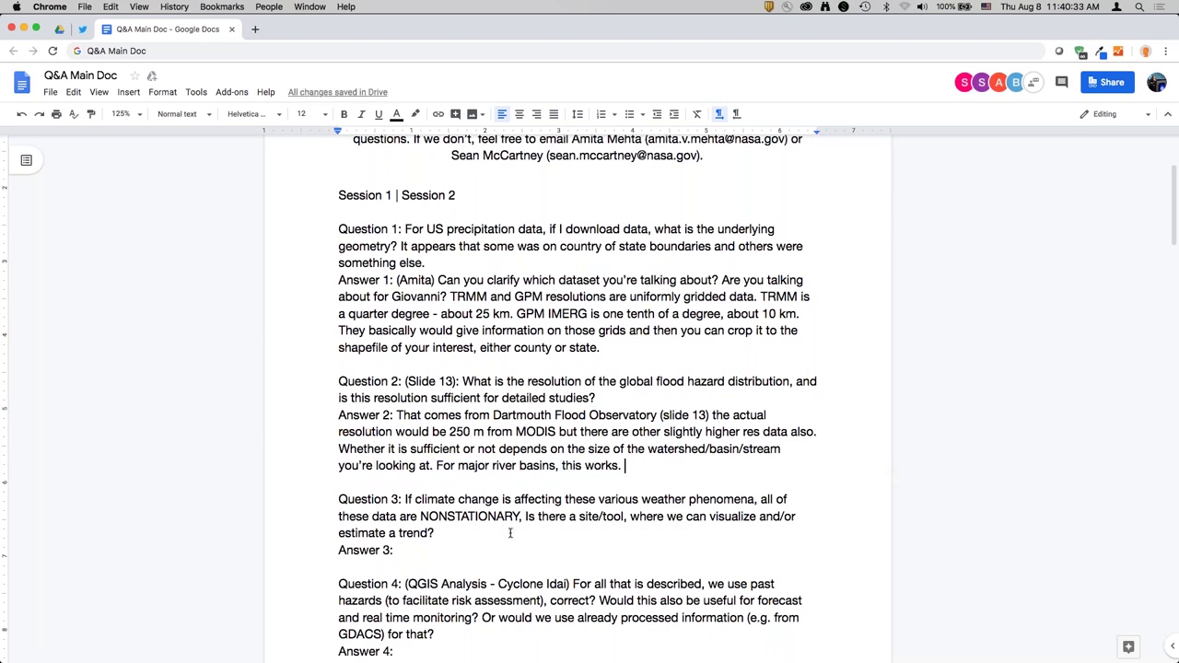
Step: Begin Answer 3 with "True - I am not aware of where data are available without trends."
scroll(466, 547, "down", 5)
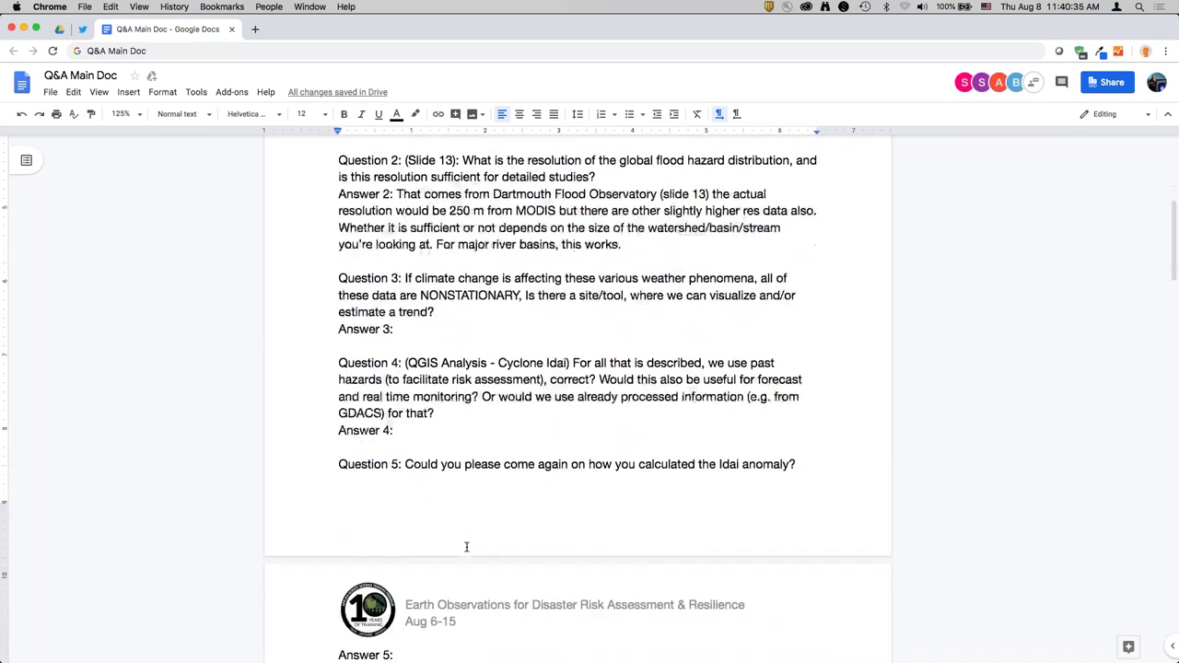
type("Tr")
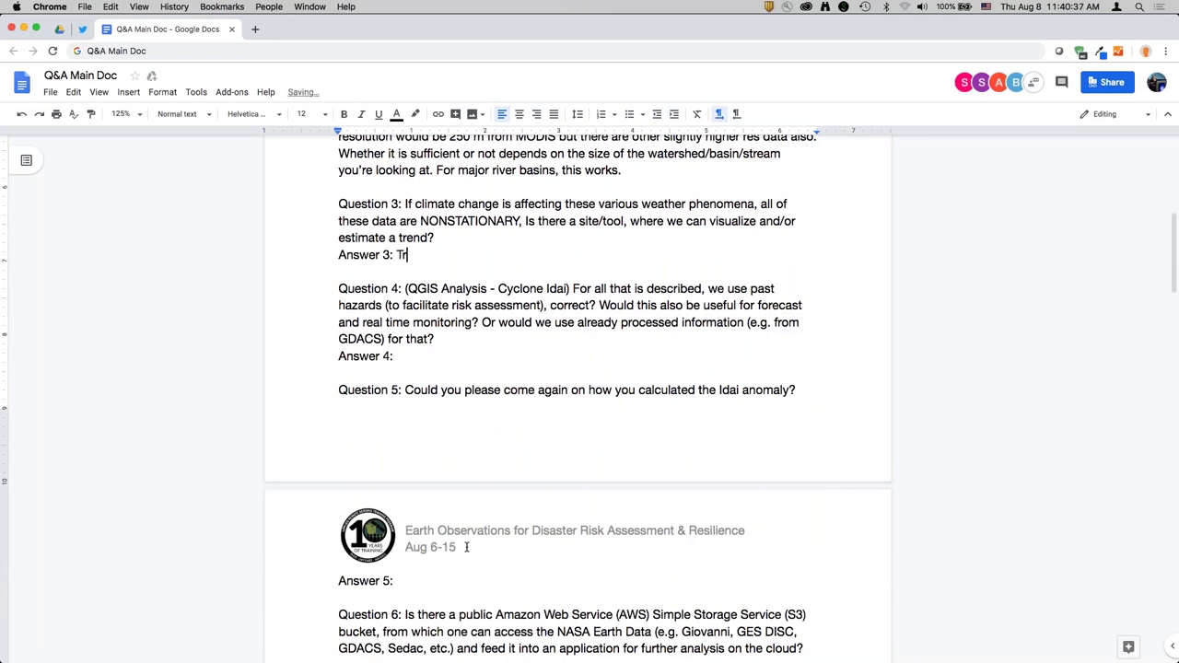
type("ue - ")
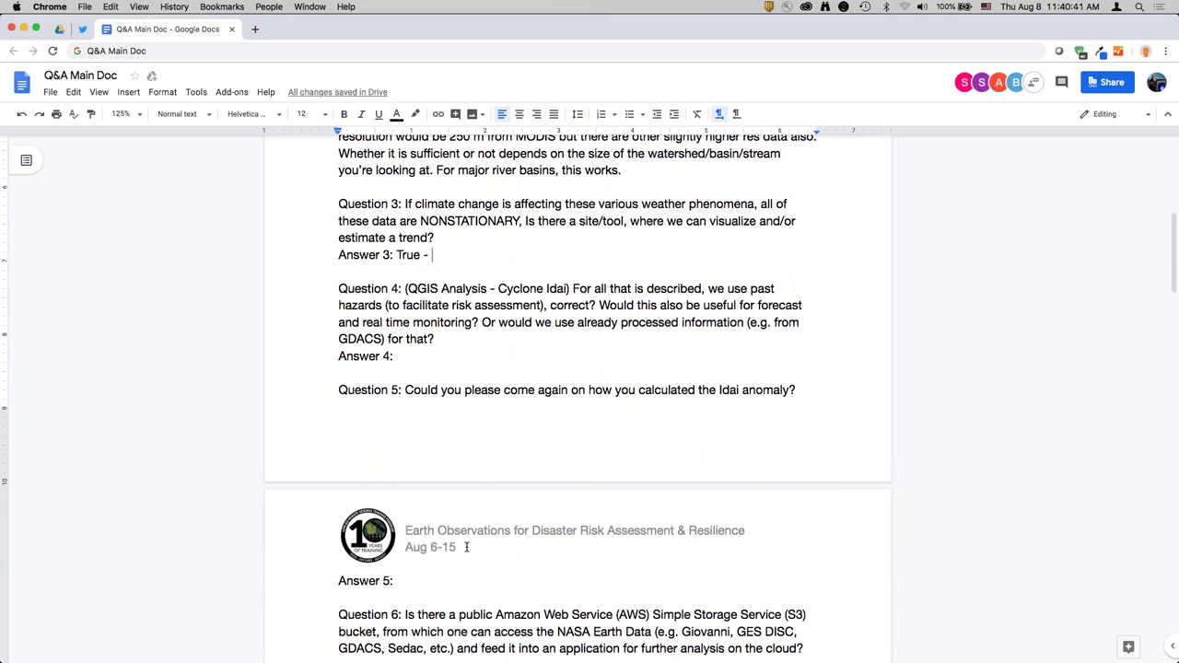
type("I am not aware ")
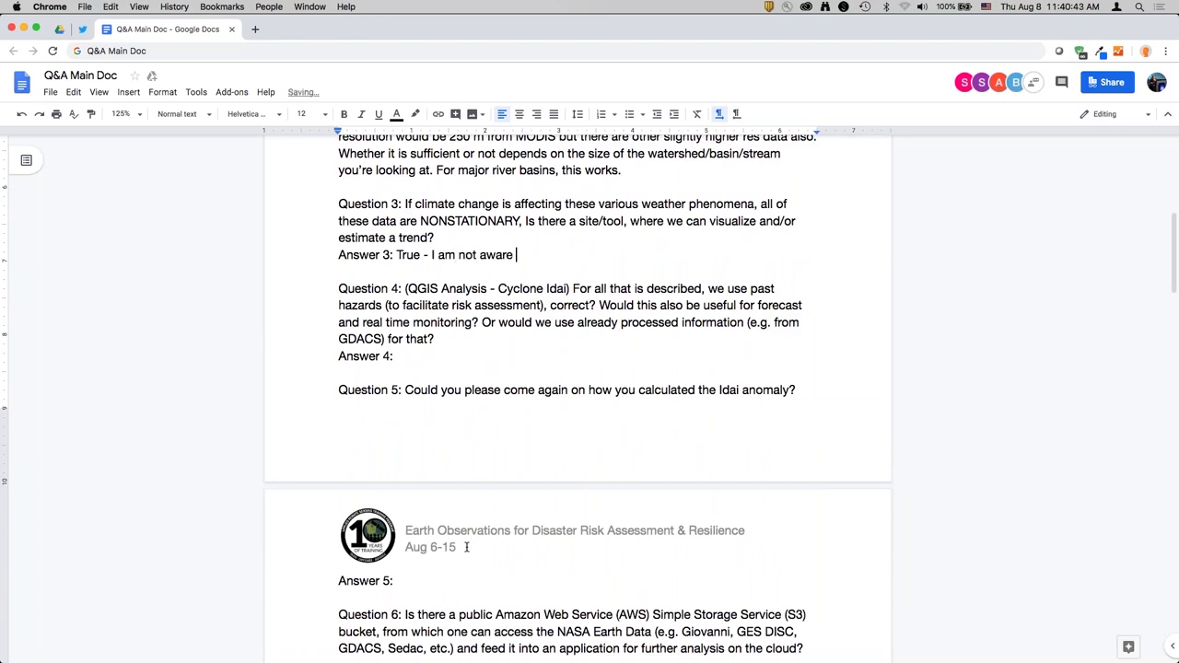
type("of where ")
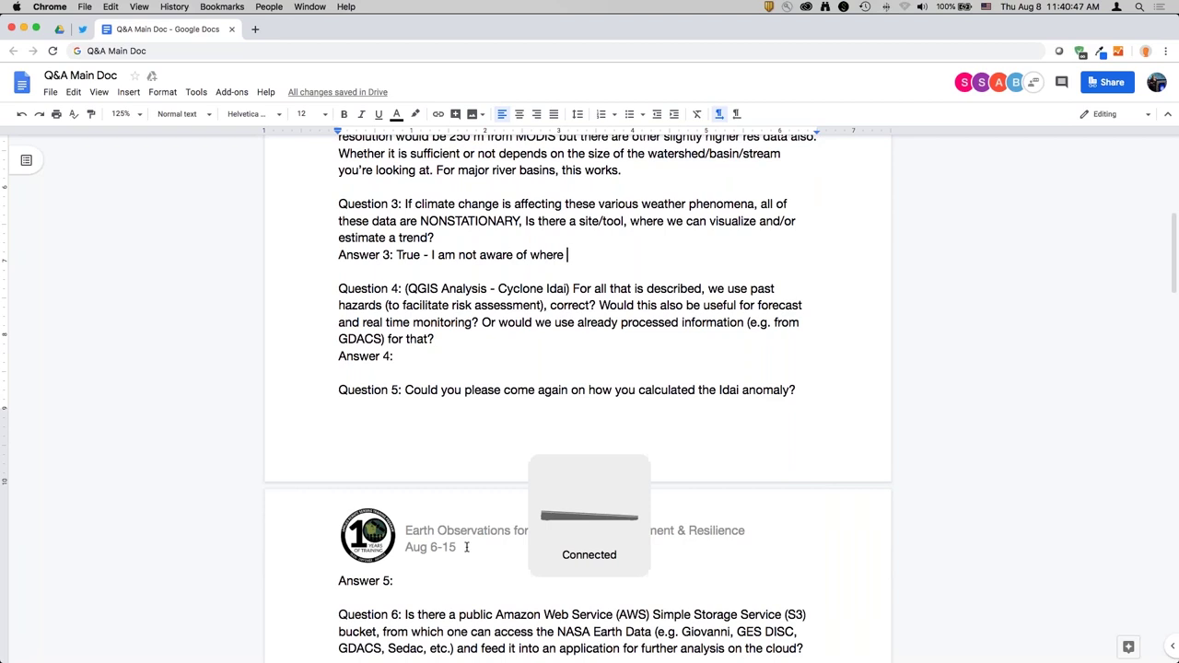
type("data are available")
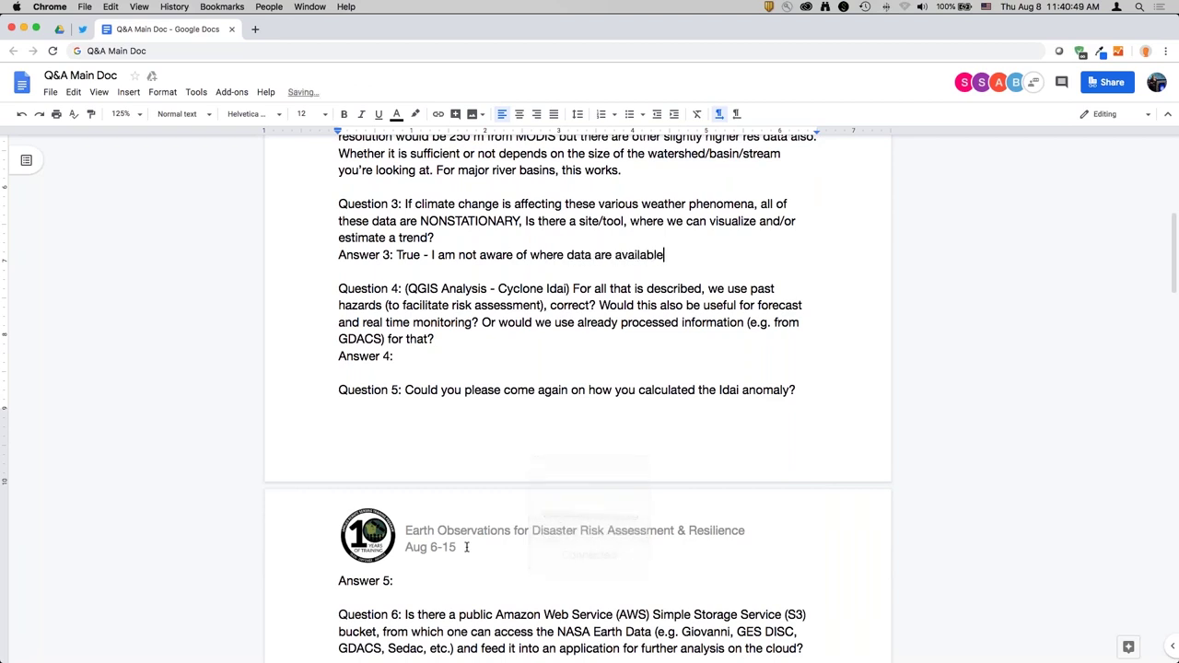
type(" without trends")
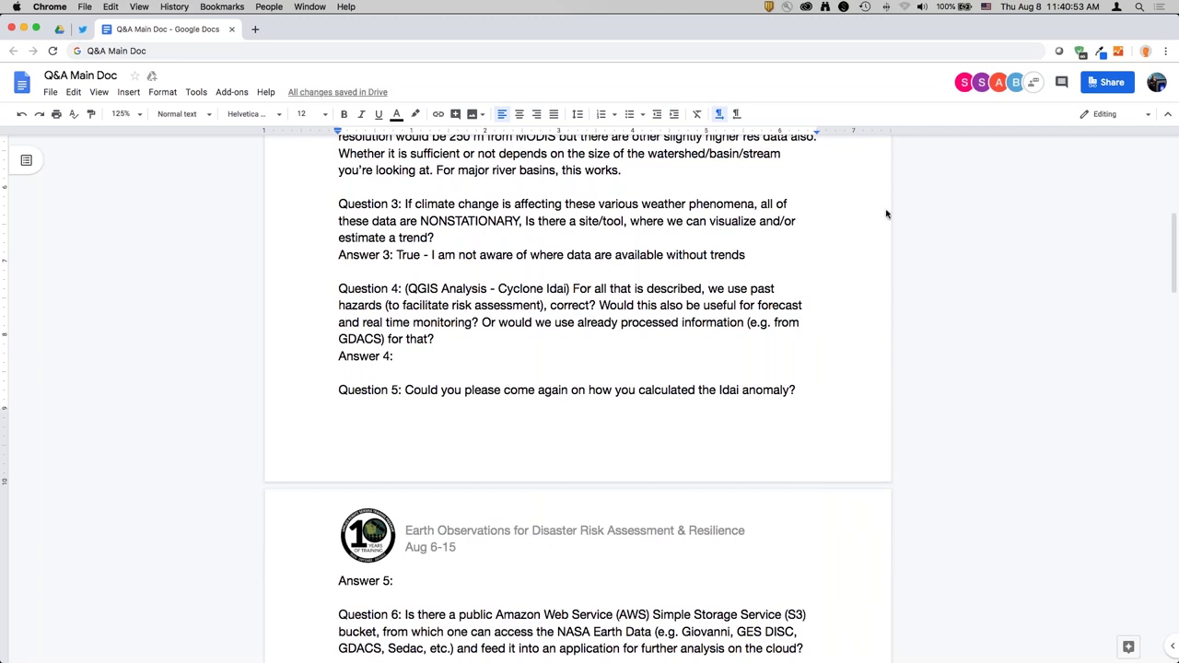
left_click(803, 265)
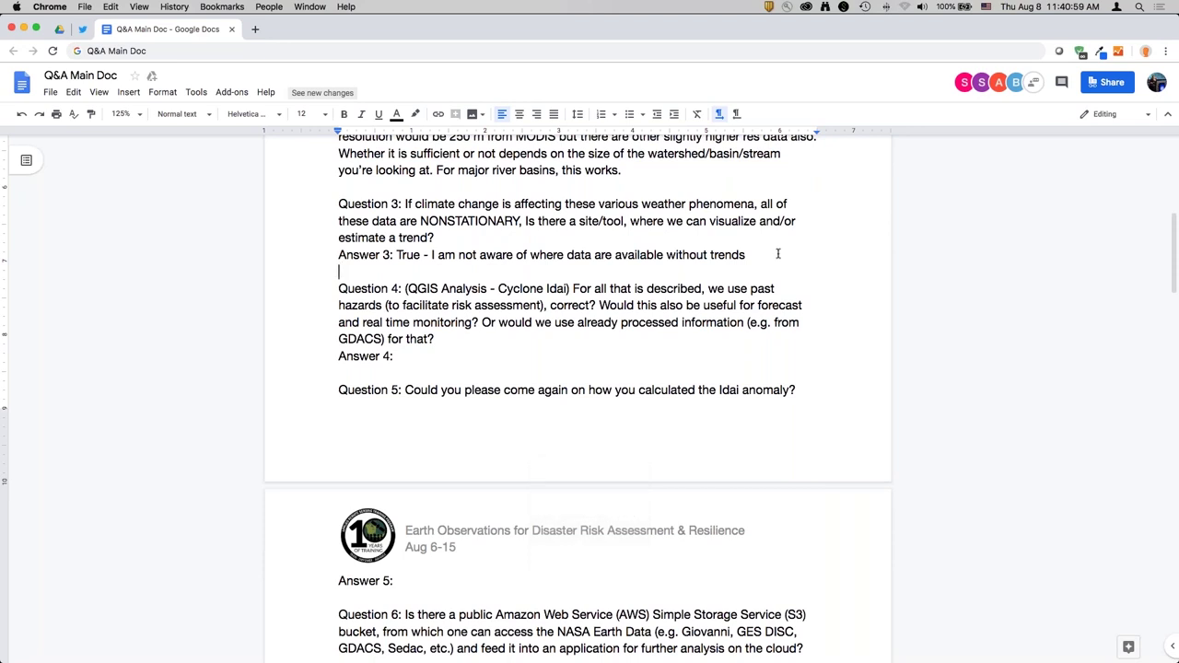
left_click(778, 254)
type(". T")
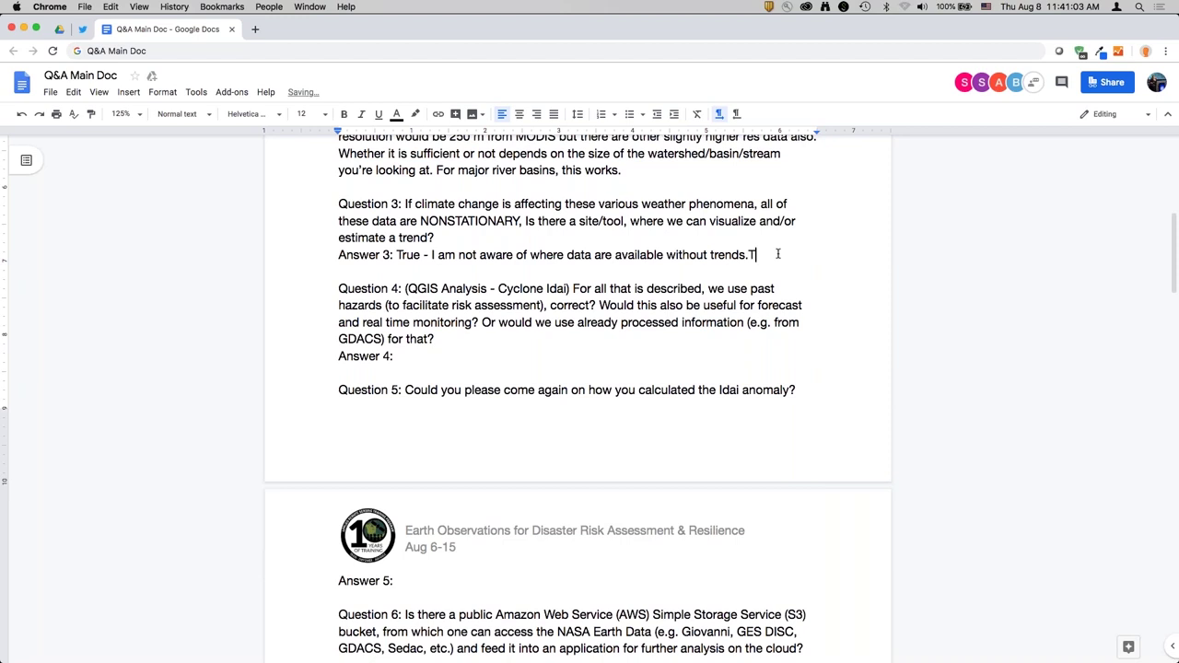
key("BackSpace")
Step: Add to Answer 3 "That was the point of showing GESDISC where you can look at data and de-trend them for your own region."
type("That was the point of ")
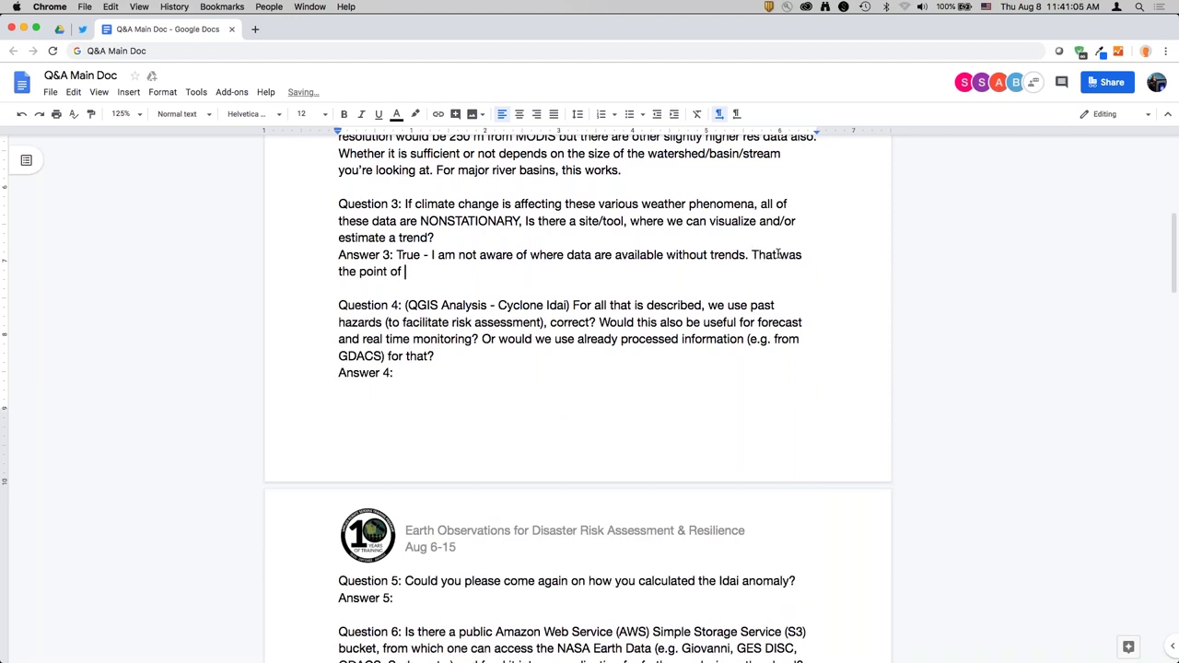
type("showing GESDISC")
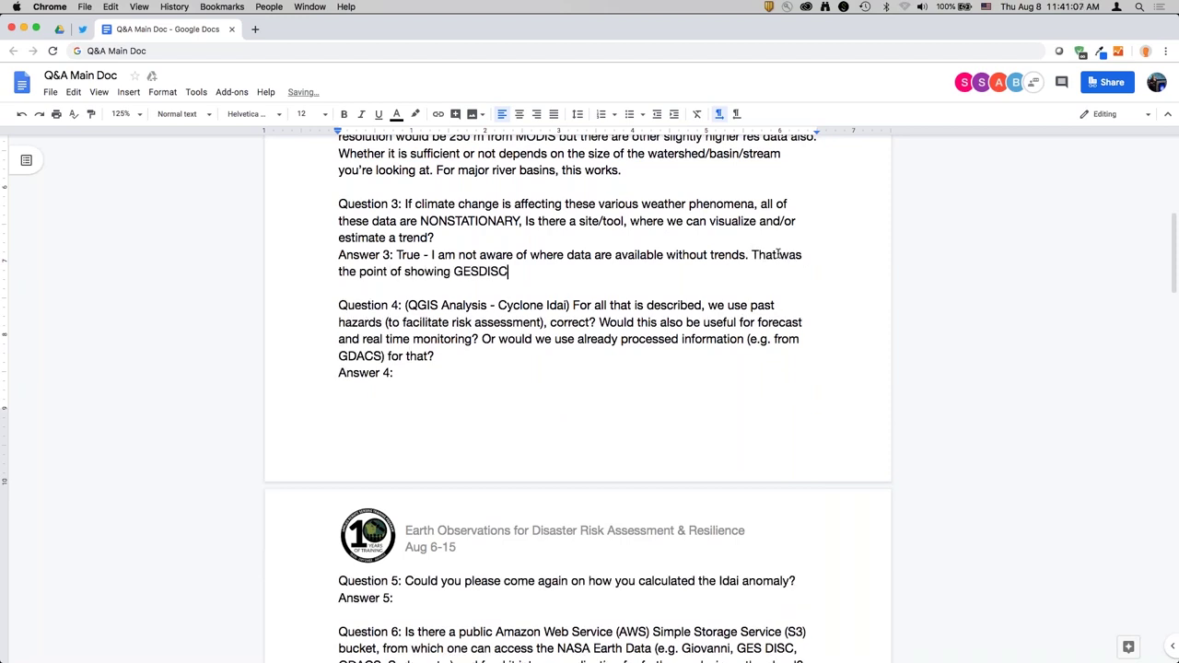
type(" where you can look at ")
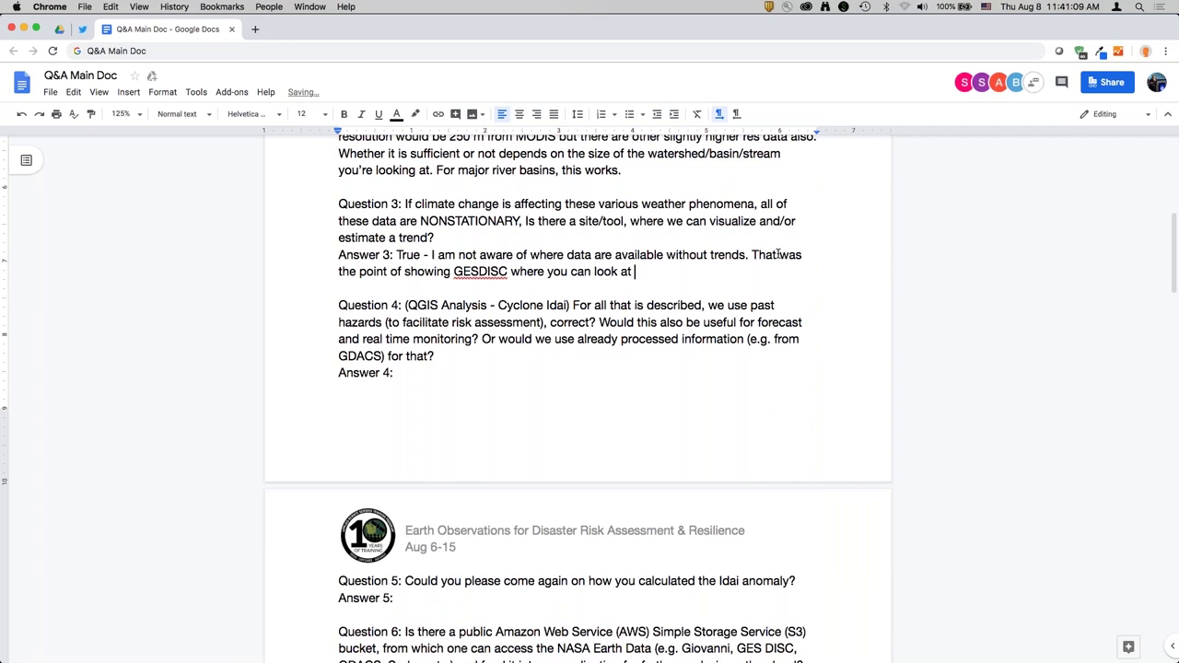
type("data and de-trend them for your own re")
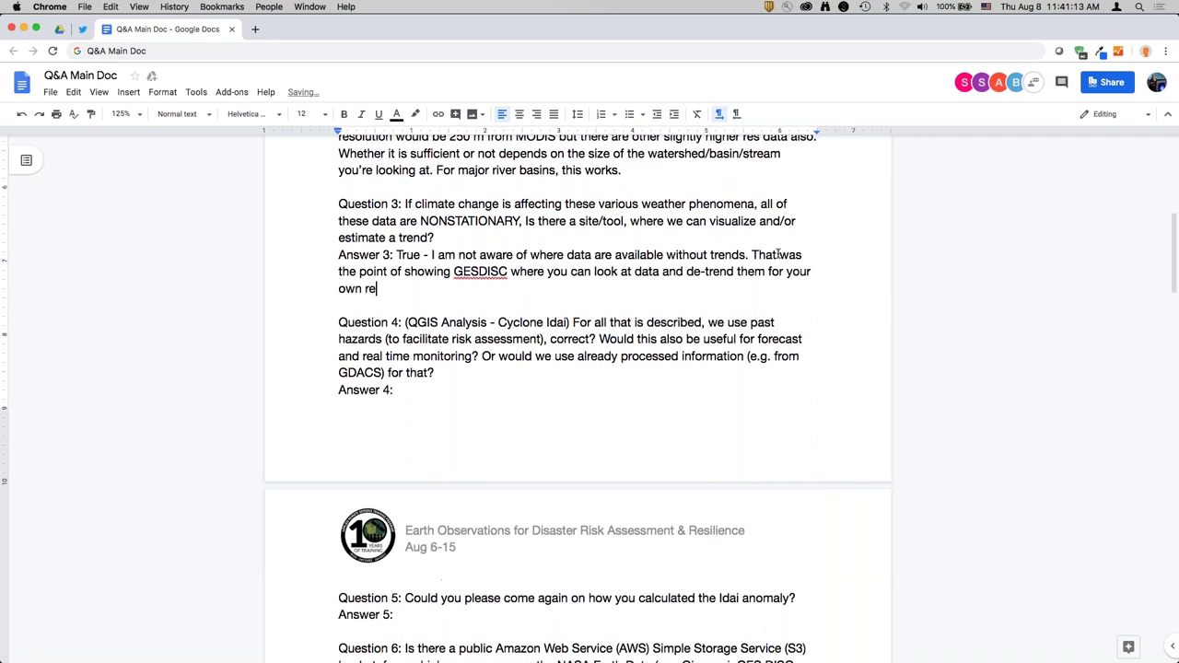
type("gion. That's where you ne")
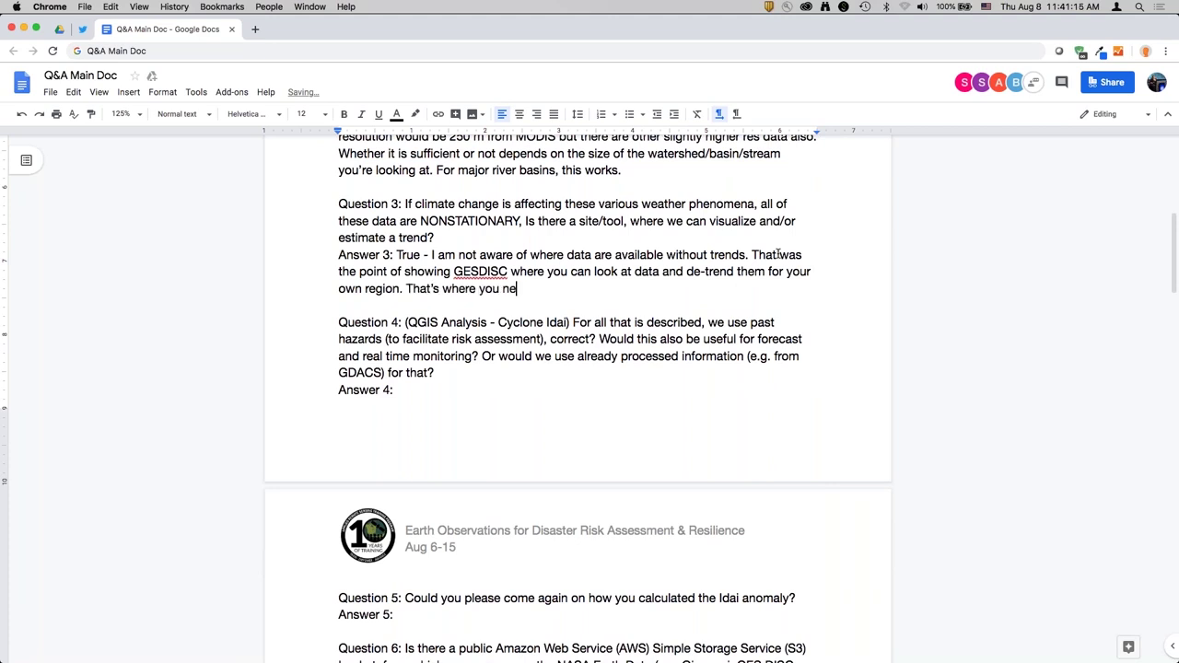
Step: Finish Answer 3 with "That's where you need a little quantitative analysis for your own area."
type("d")
key("BackSpace")
type("ed a little quantitative a")
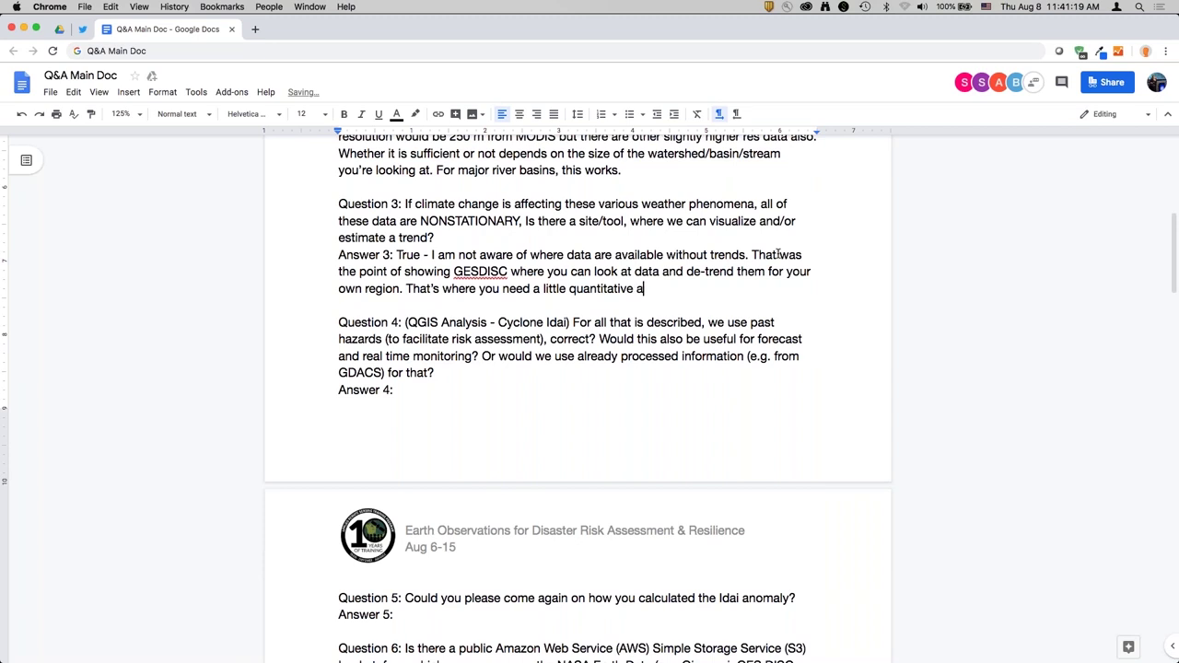
type("nalysis for your own ar")
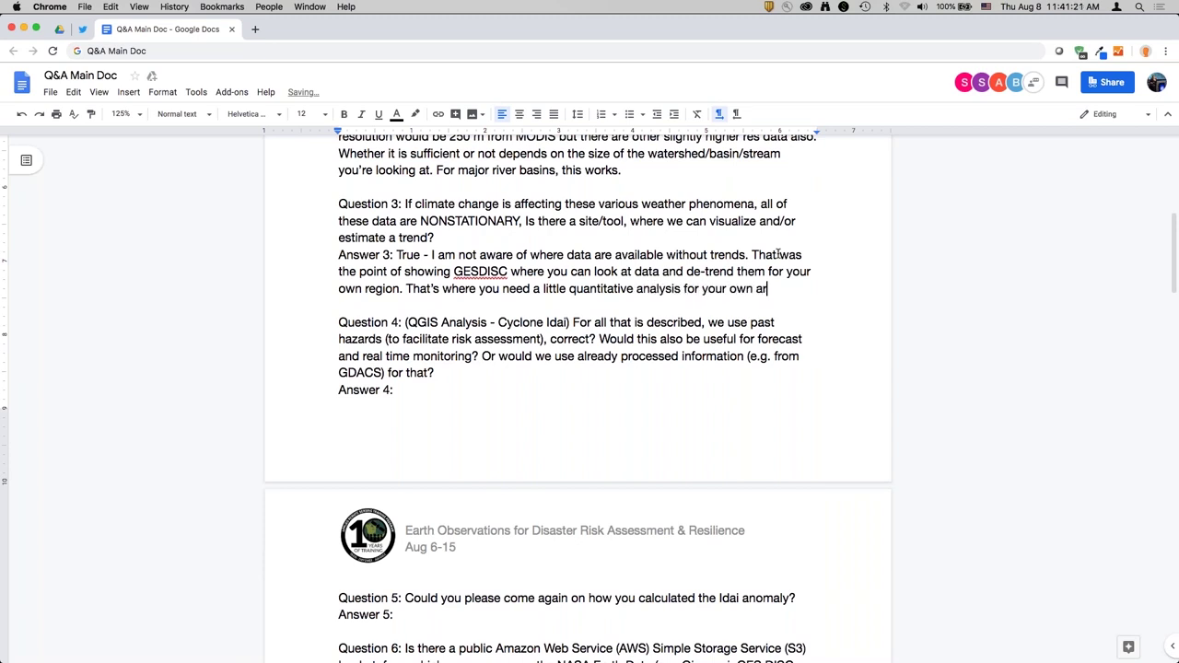
type("ea.")
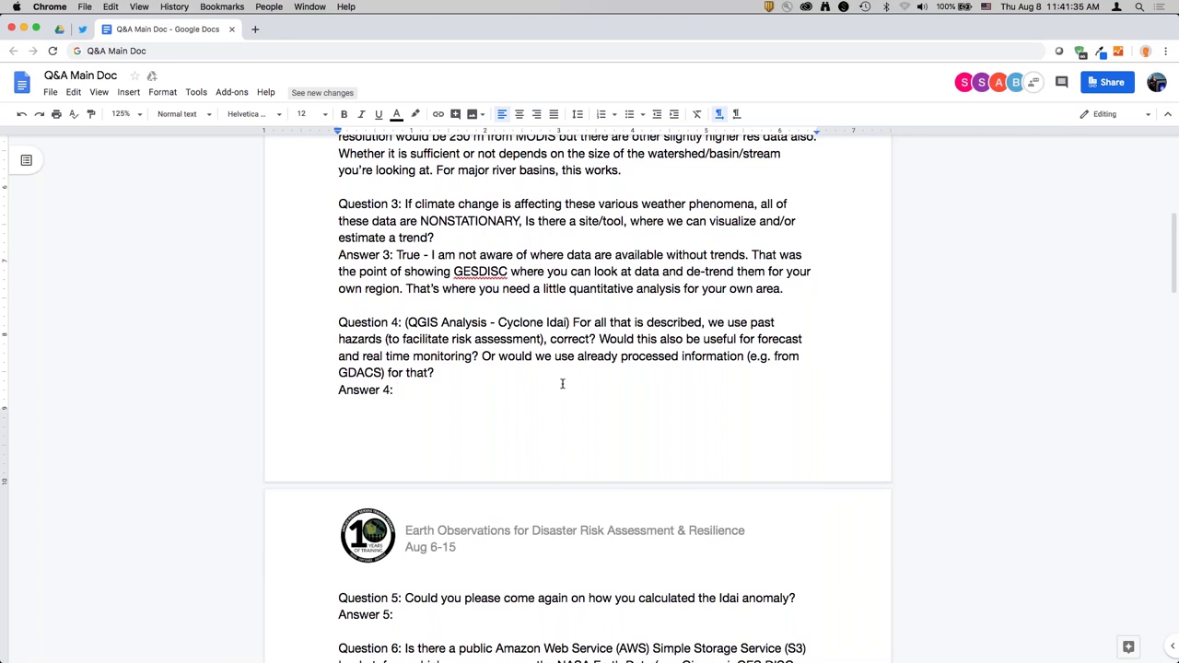
Step: Start Answer 4: "I showed for the Houston area, but we didn't see the QGIS analysis for Mozambique. But you can use the same info."
type("I showed for the Hous")
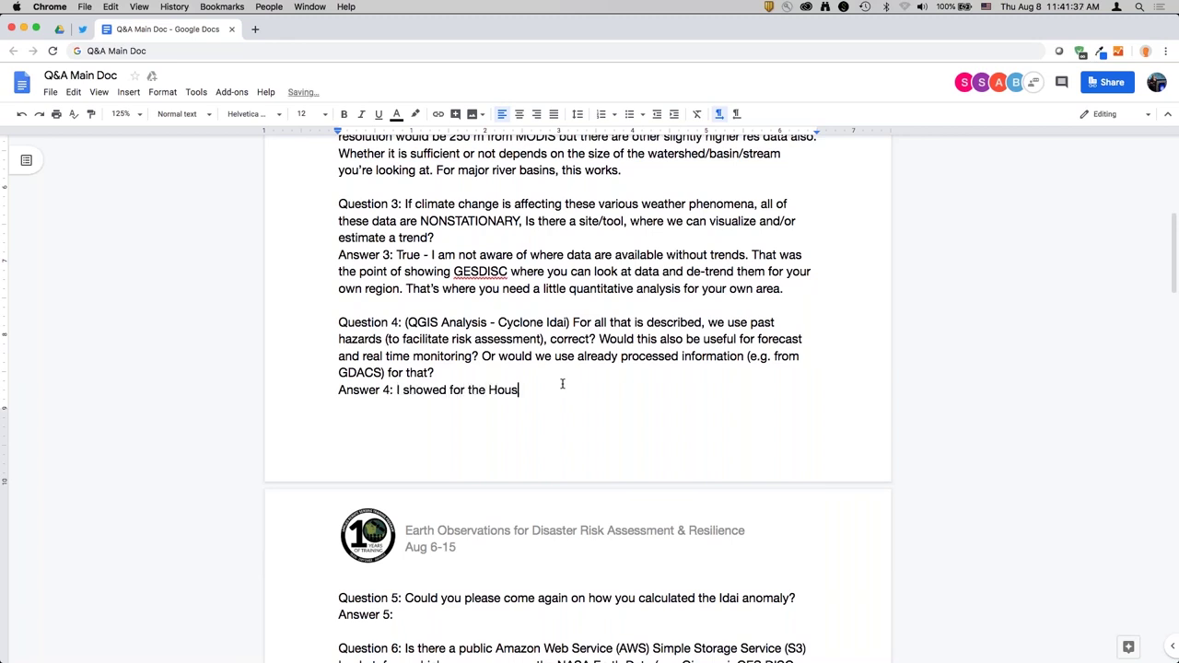
type("ton area, but we didn't see the QGIS ana")
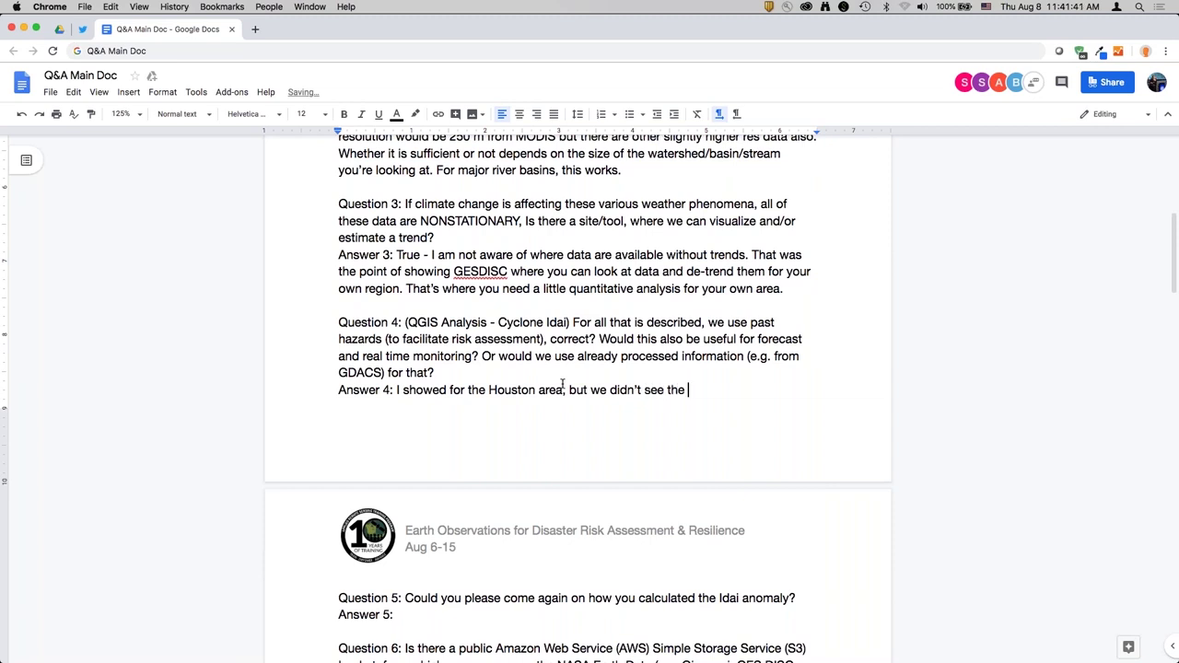
type("lysis for M")
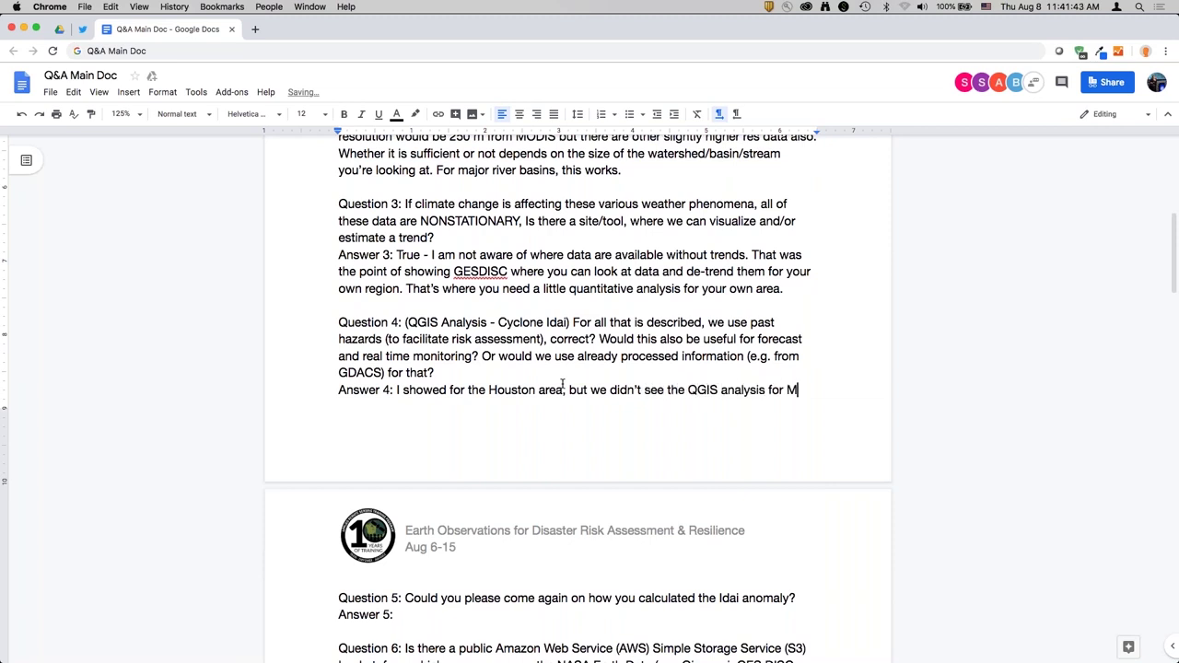
type("ozambique. But ")
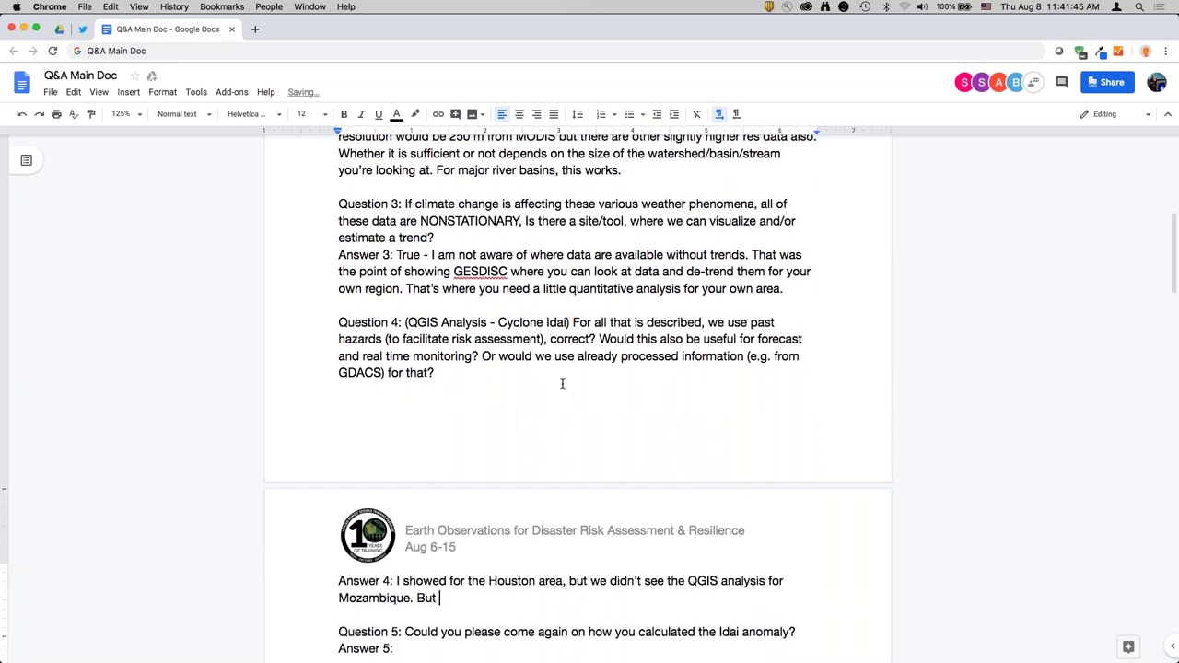
type("you can use the same in")
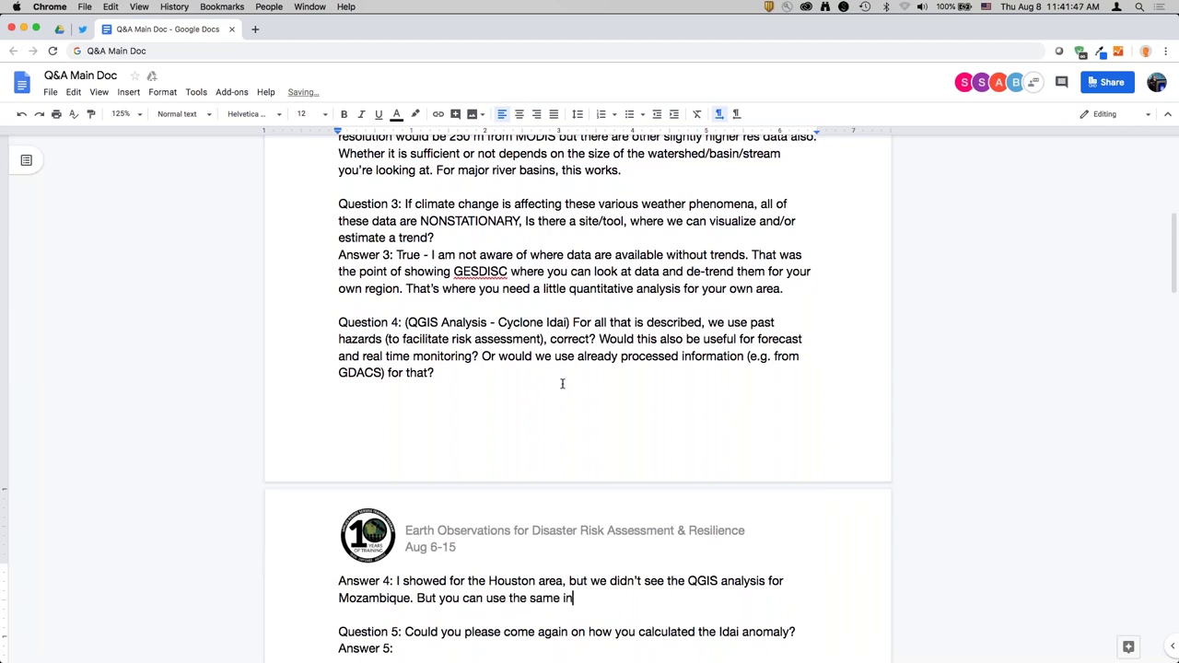
Step: Continue Answer 4 with "If you look at GEOS5 forecast - or any forecast in the area - if you see a storm approaching, you can look at"
type("fo. If you look at GEOS5")
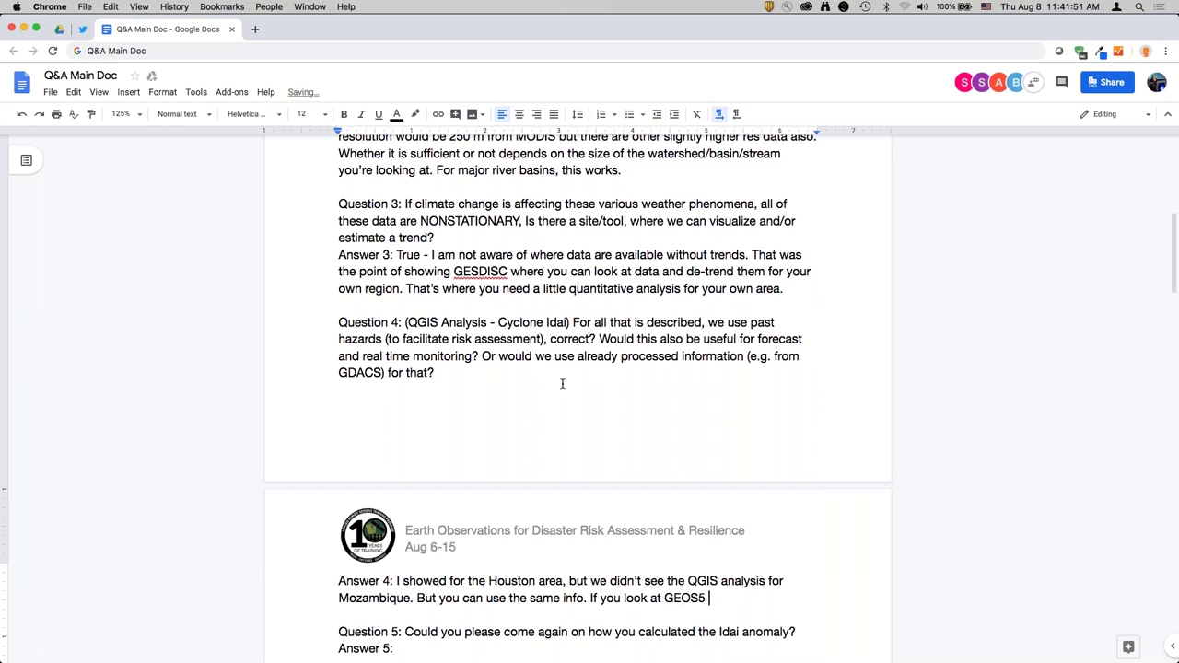
type("-forecast - or any forecast in the area ")
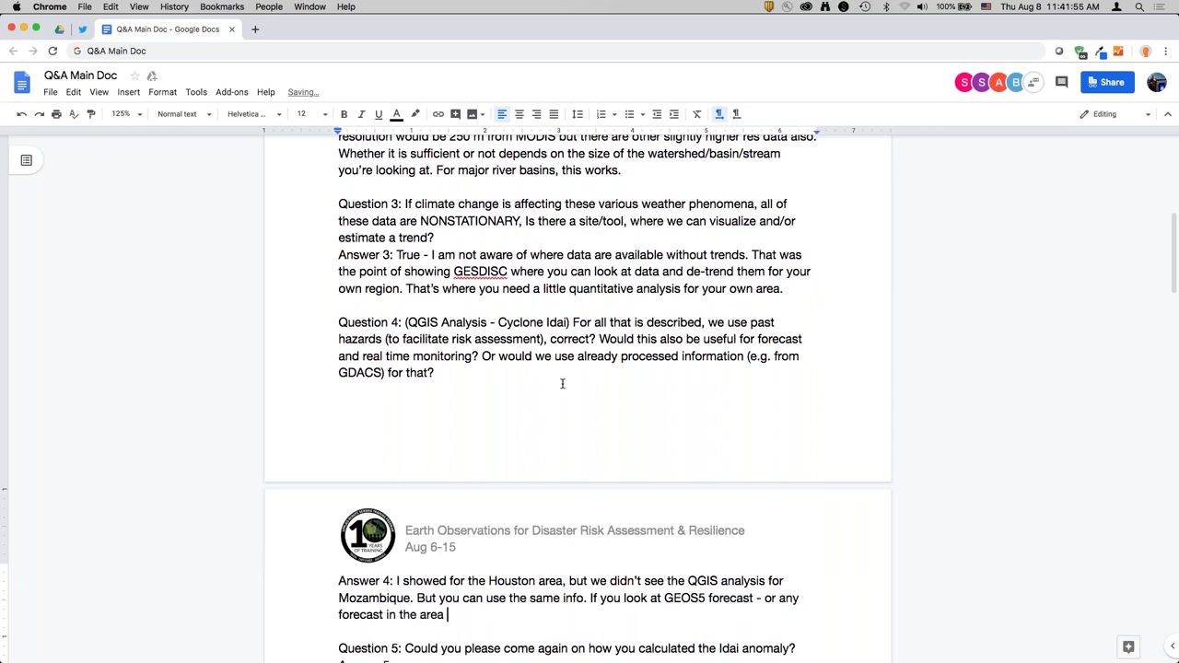
type("- if you see a storm appro")
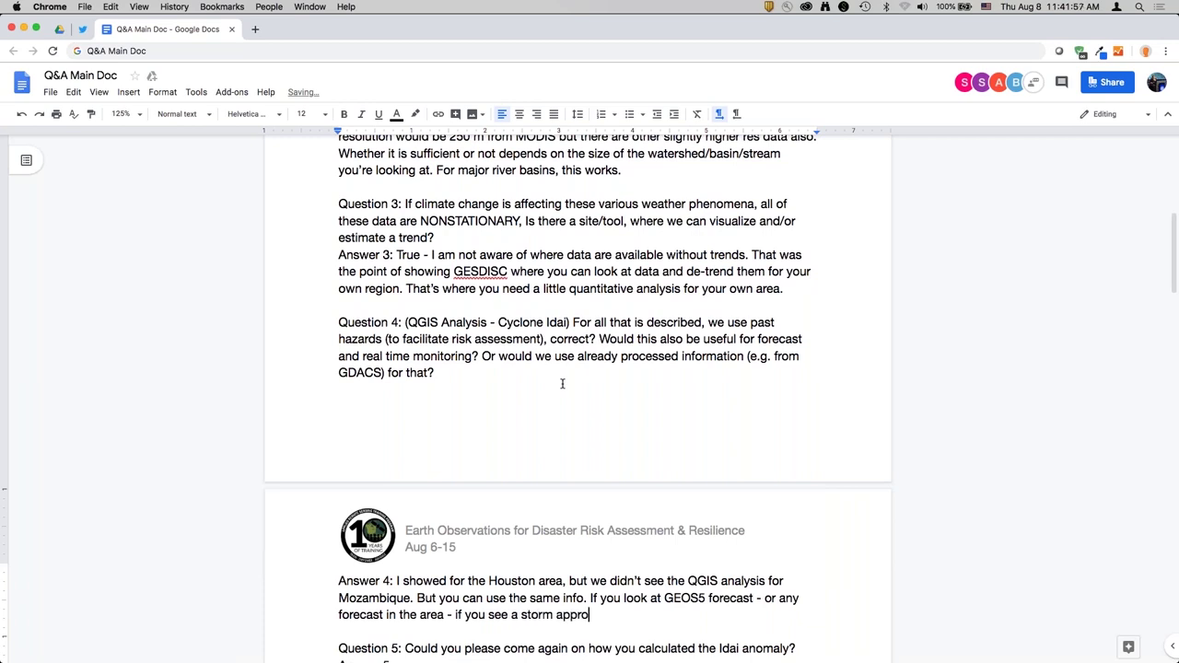
type("aching, you can look at")
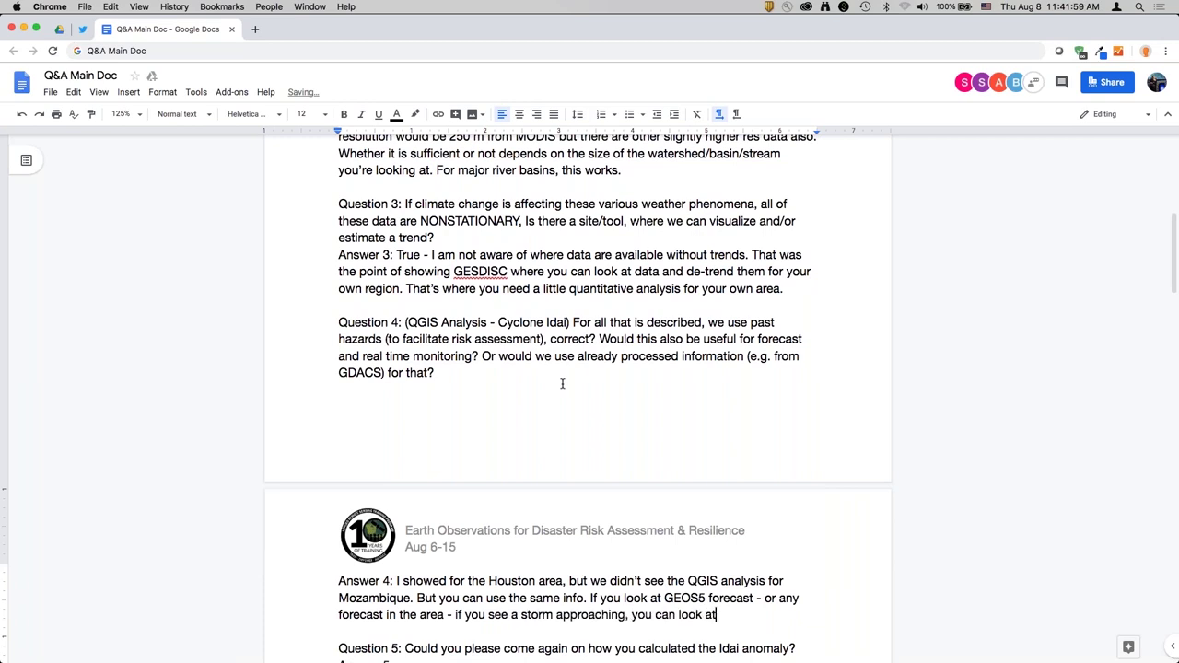
Step: Extend Answer 4 with "past data and see which way it's heading, what intensity it is already in terms of winds or precipitation"
type(" past data and losee which way it")
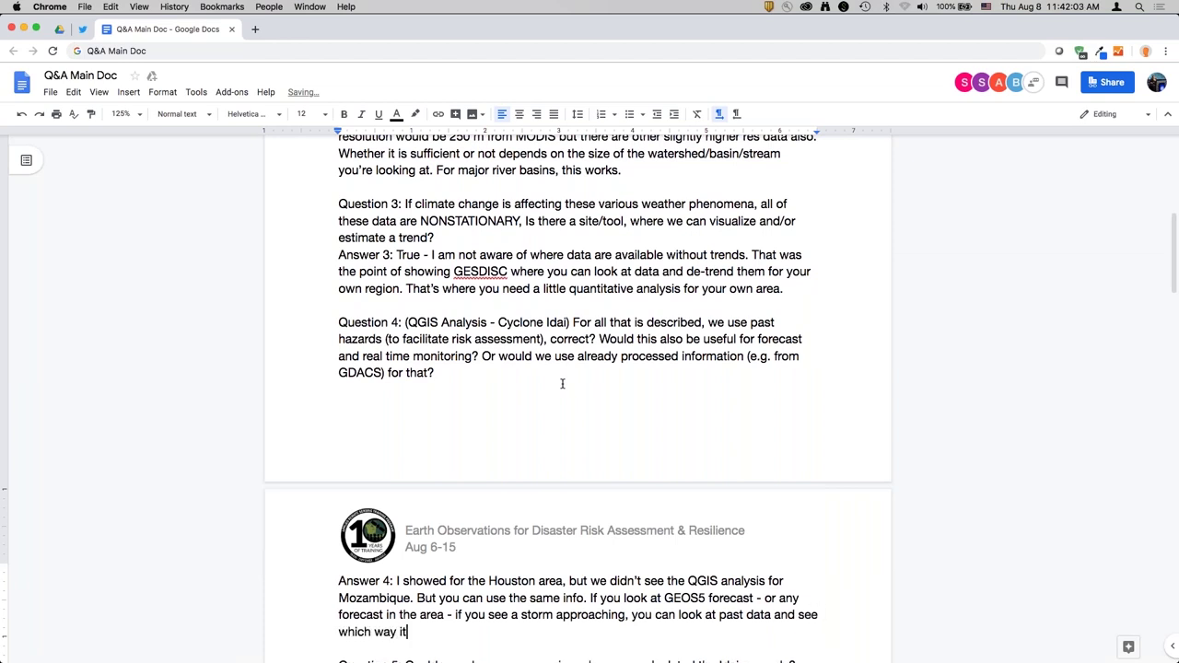
type("'s heading, what intensit")
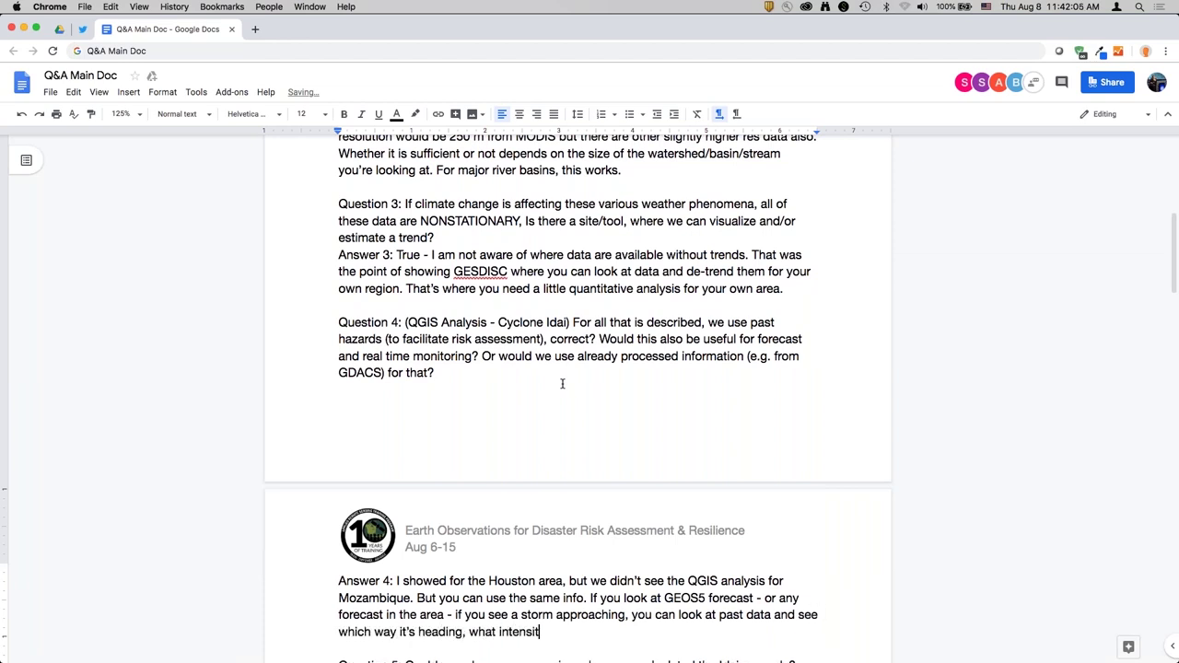
type("y it is already in terms of winds or p")
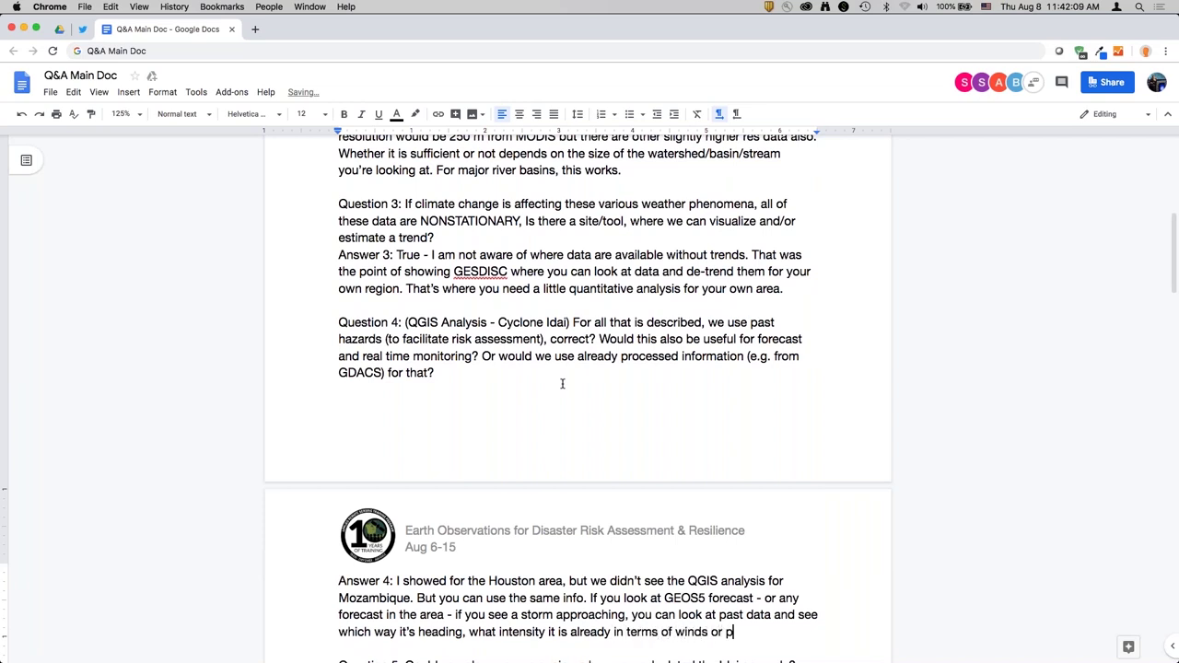
type("recipitation - that will")
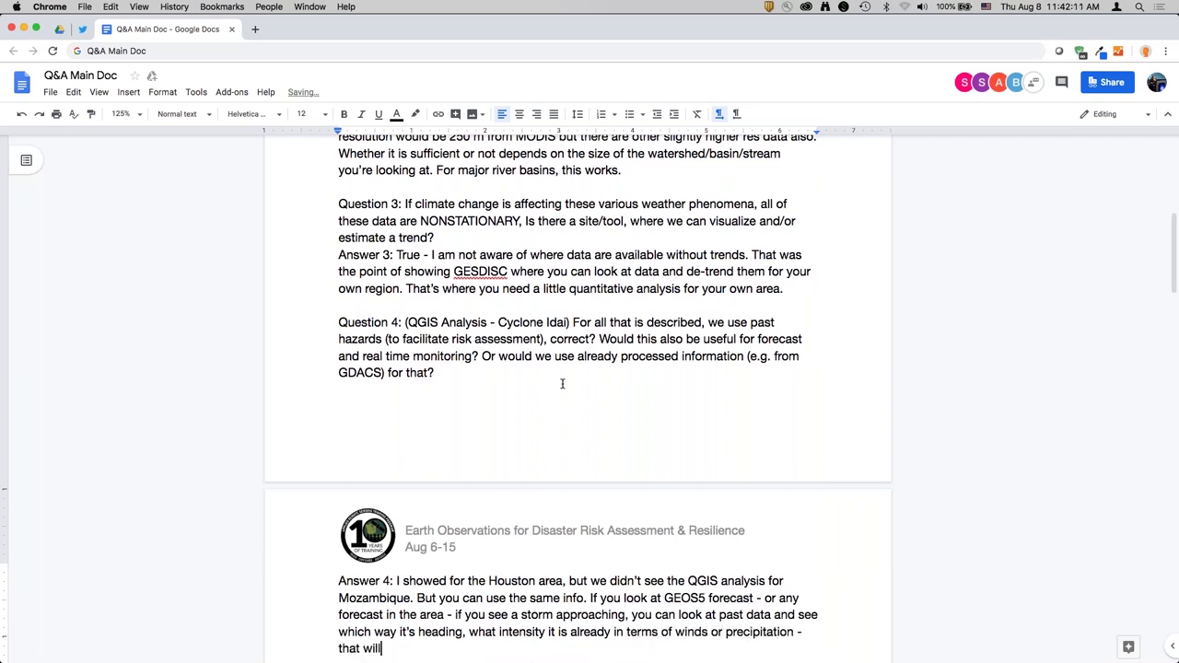
Step: Finish Answer 4 with "that will allow you to have some assessment based on forecast data, also." and go to the Answer 5 line
type(" allow you to have some as")
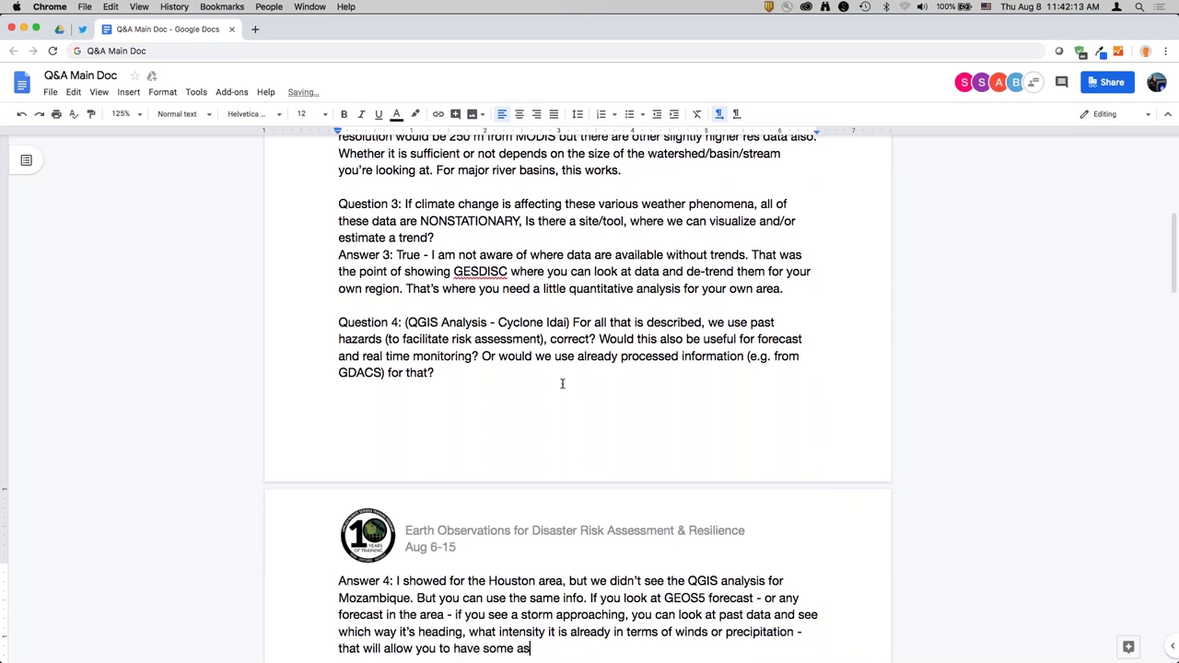
type("sessment base")
type("d on ")
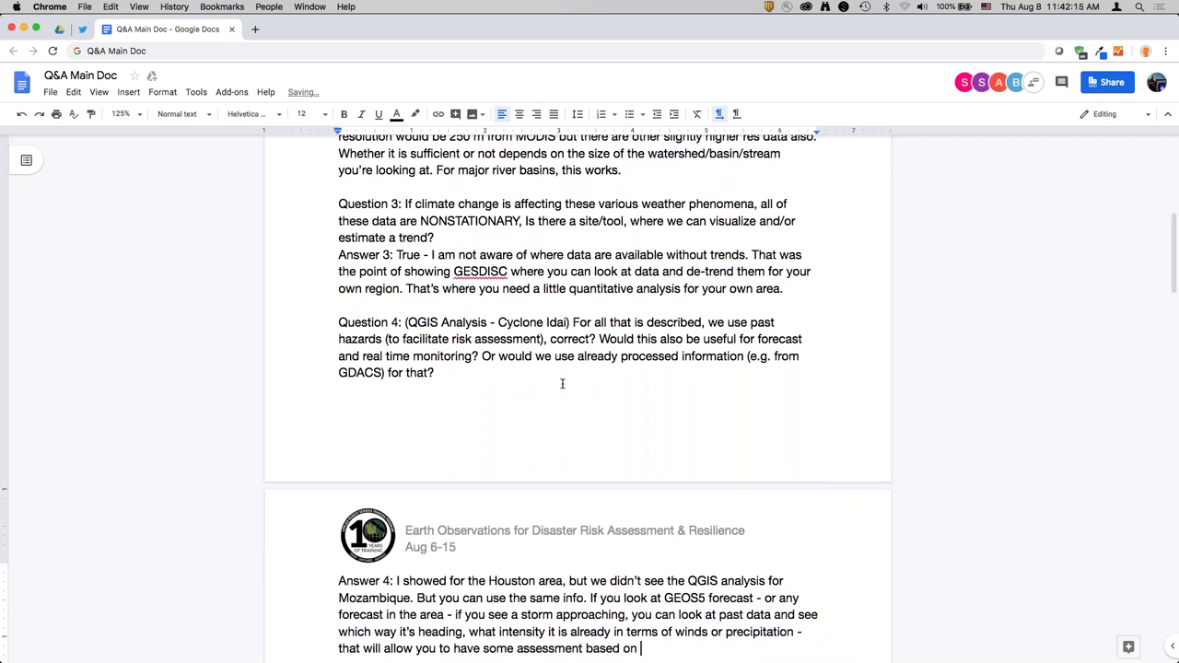
type("forecast data, also")
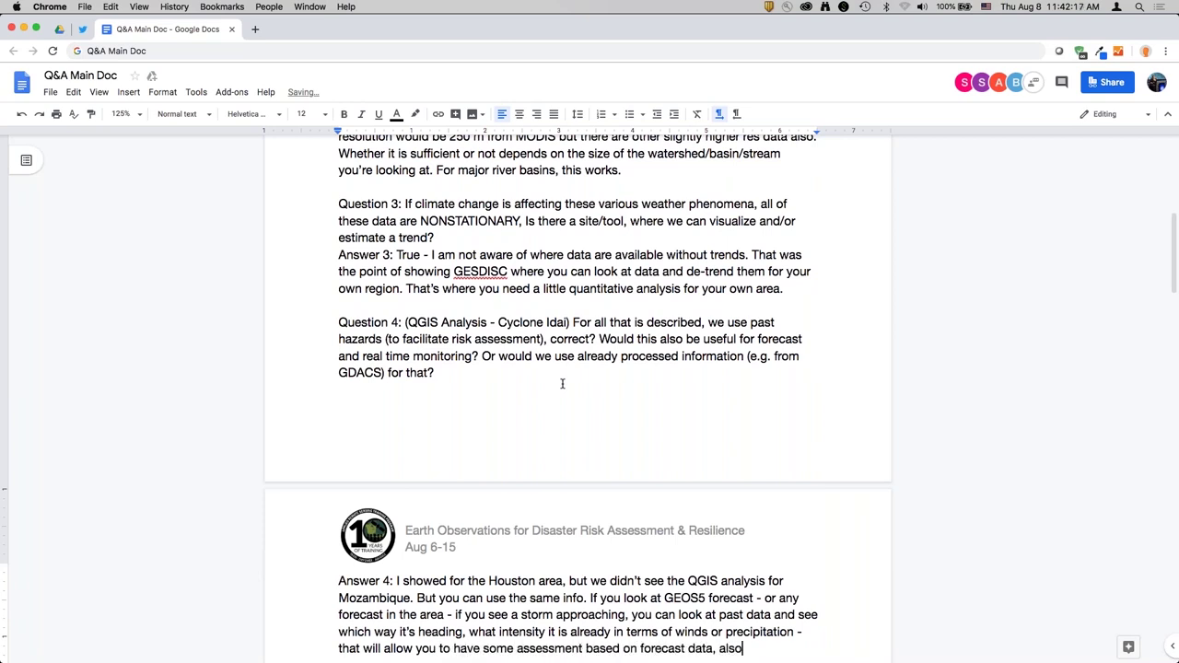
type(".")
scroll(847, 290, "down", 10)
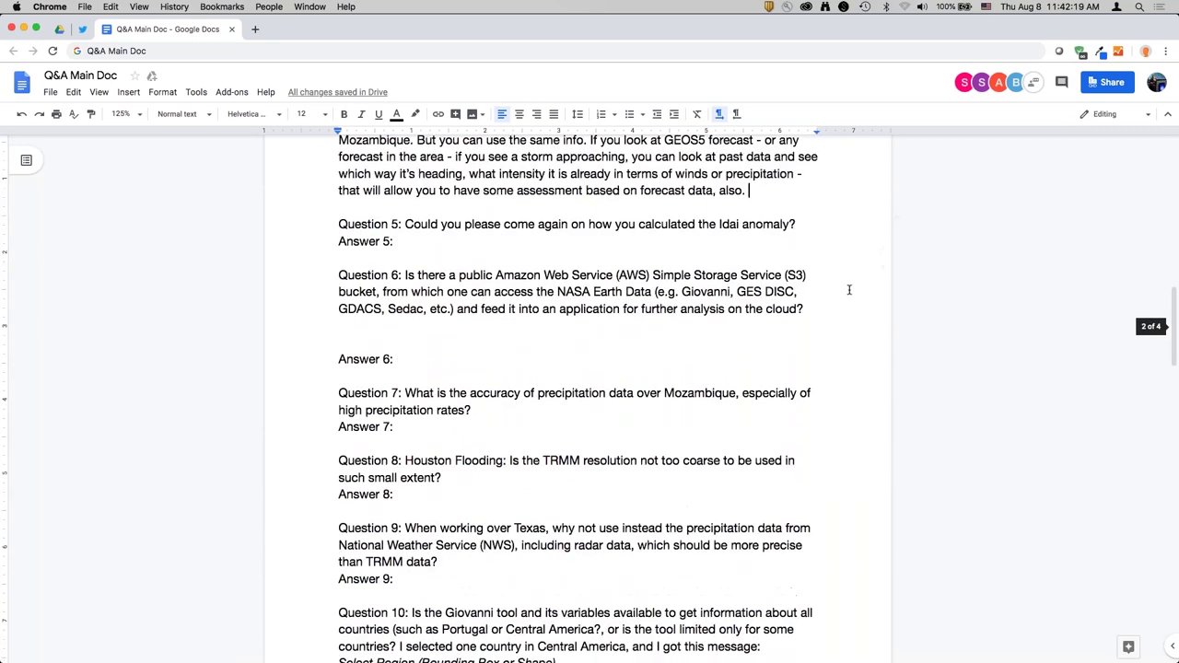
left_click(593, 245)
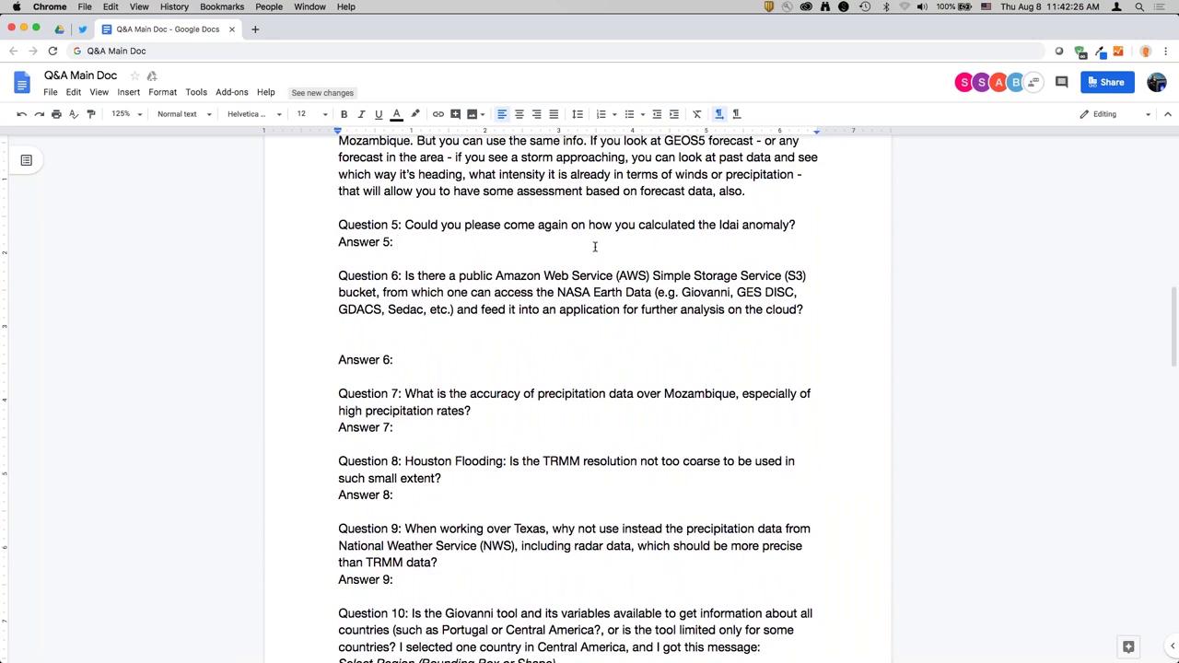
Step: Start Answer 5: "This is somewhat subjective - I picked a threshold that said that the rationale was -"
type("This ")
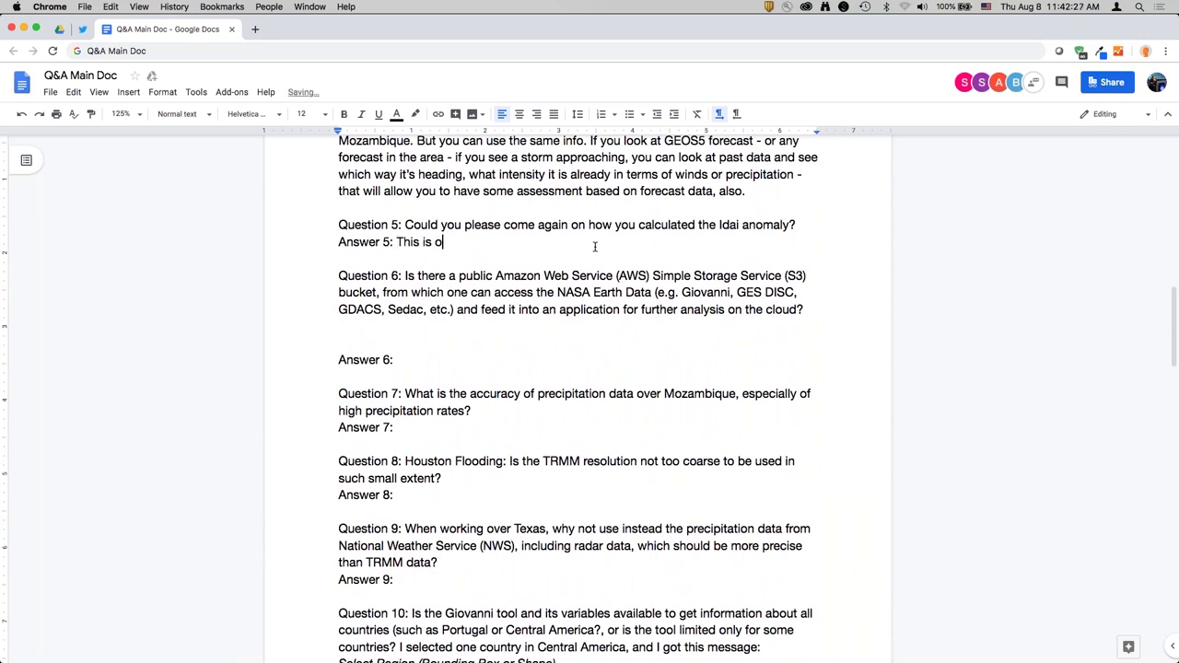
type("is somewhat subjective")
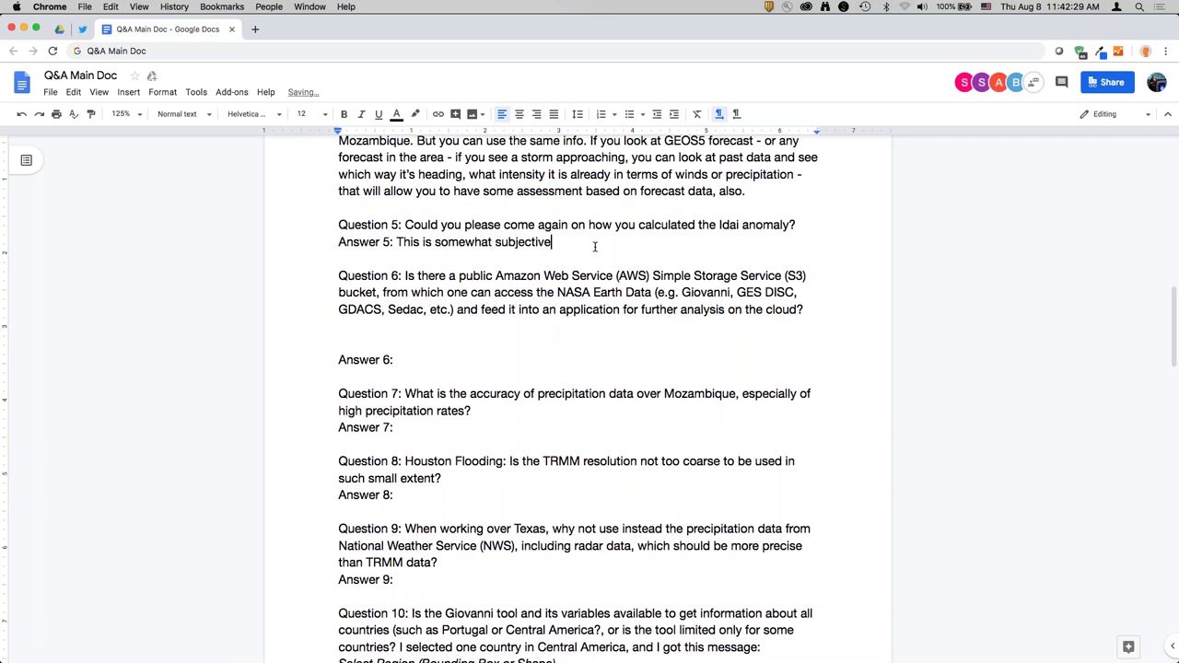
type(" - I picked a threshold that said th")
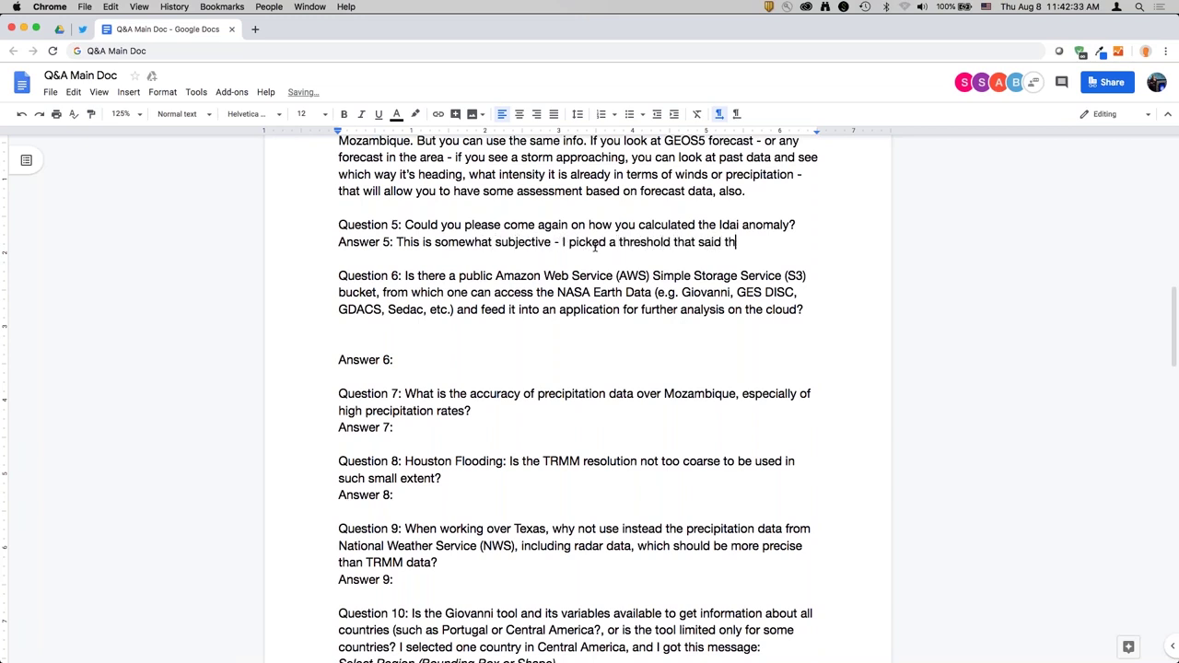
type("at the rationale was -")
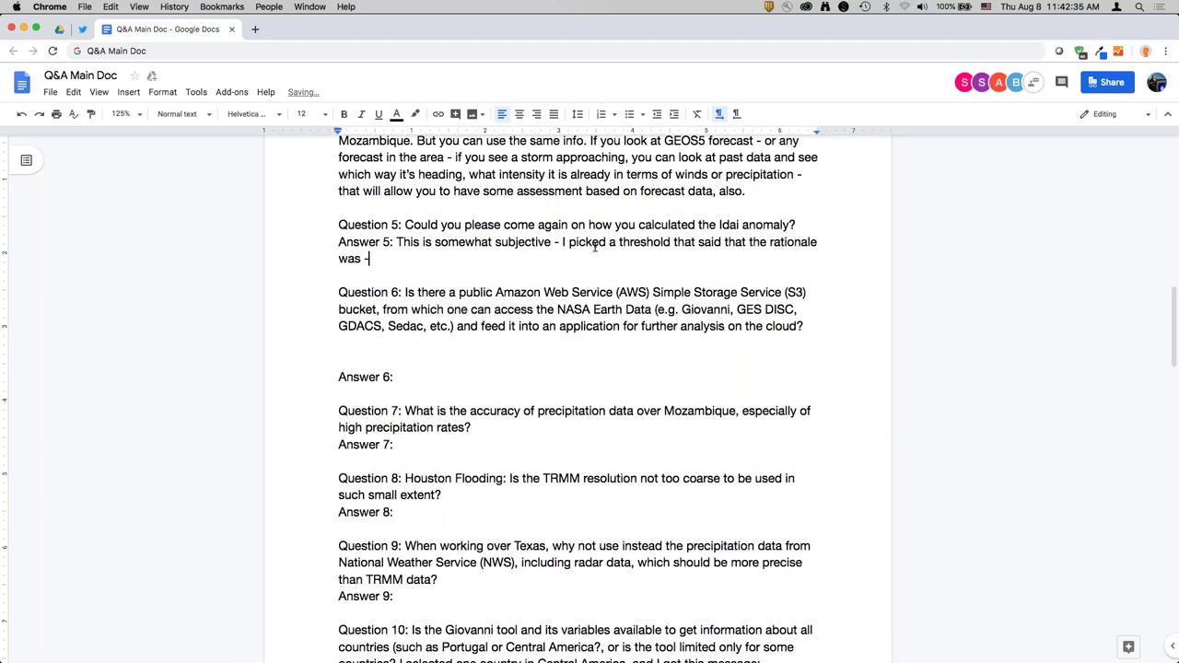
Step: Continue Answer 5 with "this is the long-term mean, what we calc from Giovanni, and"
type(" this is the long-term mean, waht")
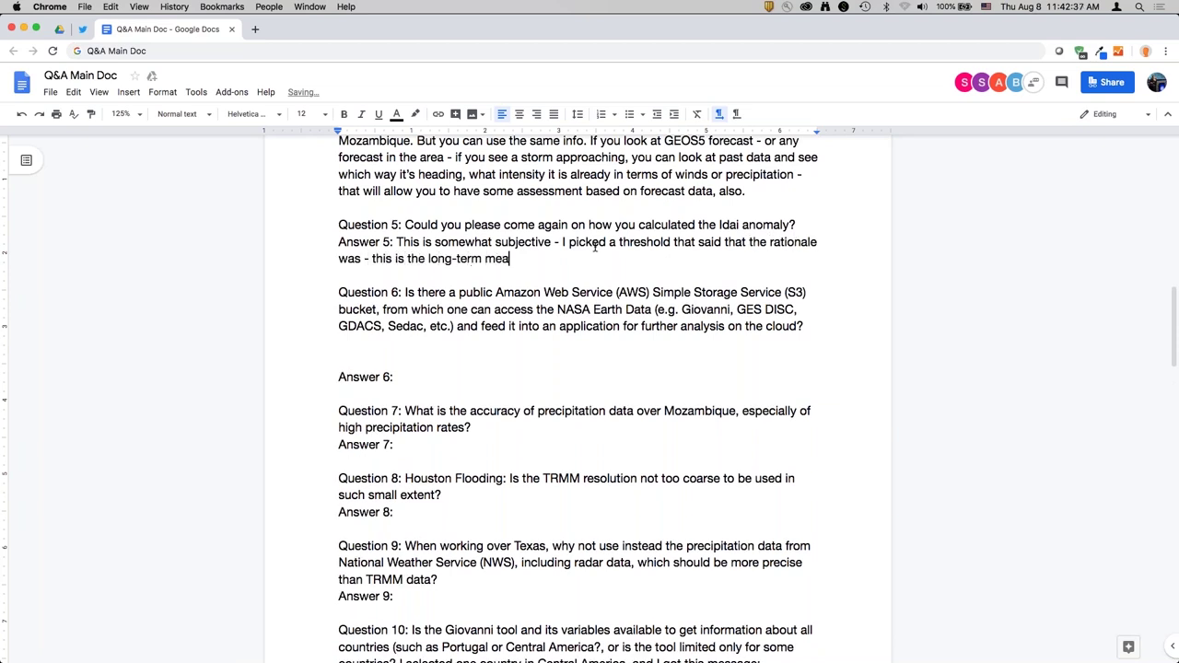
key("BackSpace")
type("hat we calc from Giovanni, an")
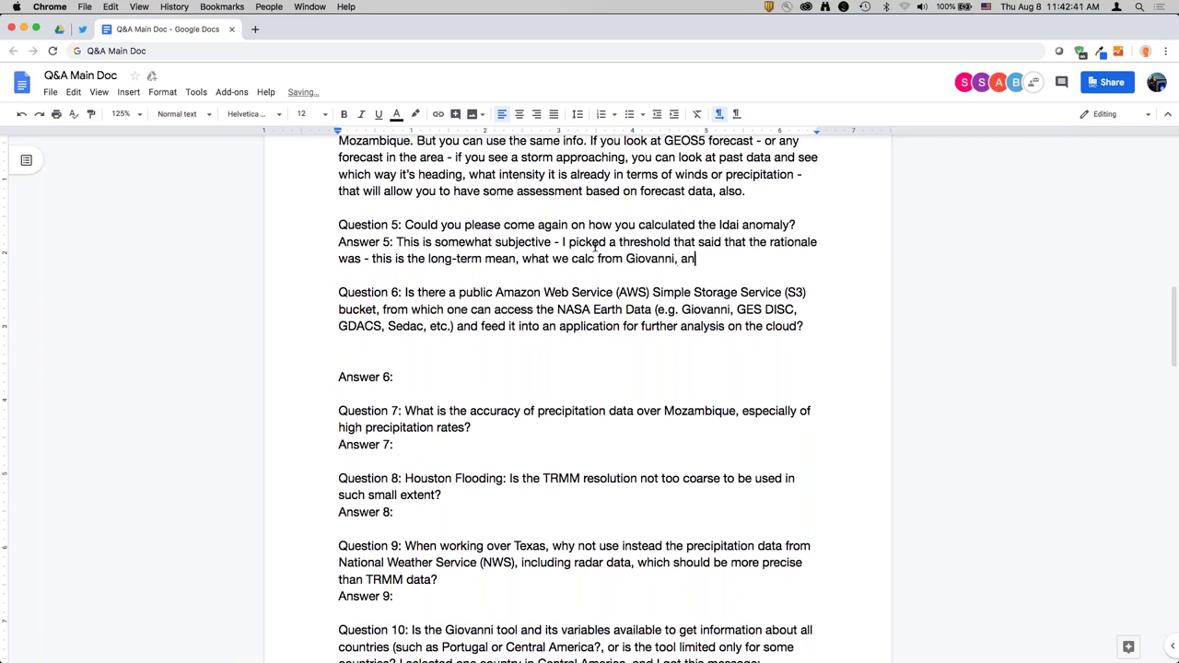
Step: Extend Answer 5 with "standard dev is the variability observed in an 18 year period. My logic is"
type("d standard dev is the variability ")
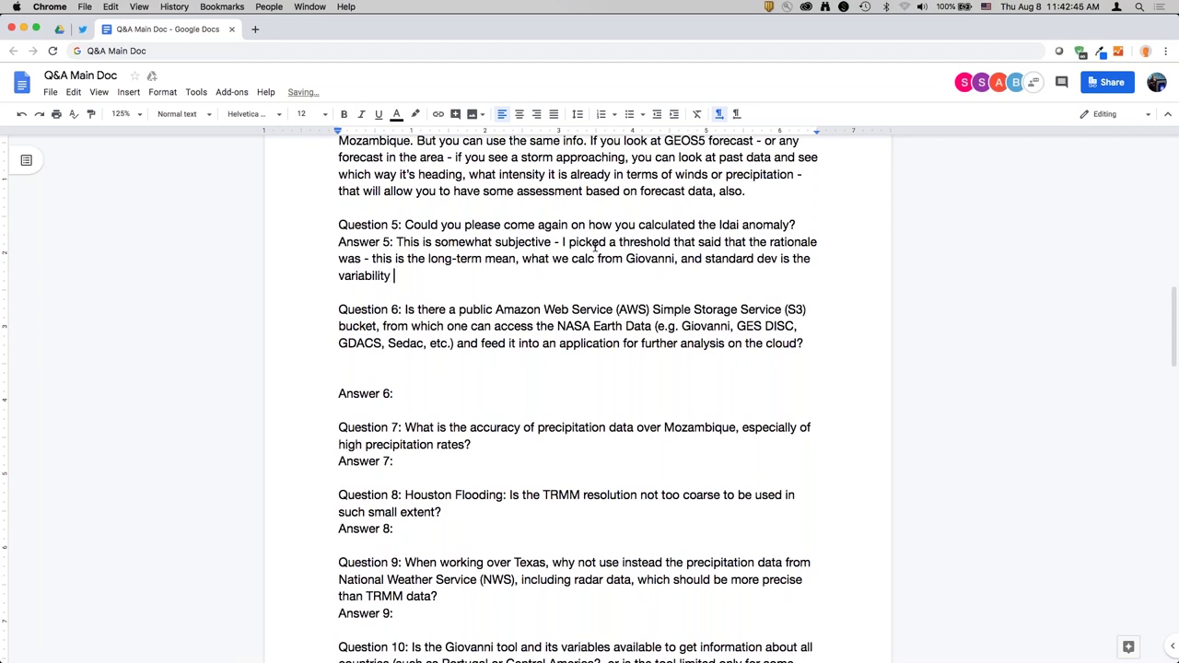
type("observed in an 18 year")
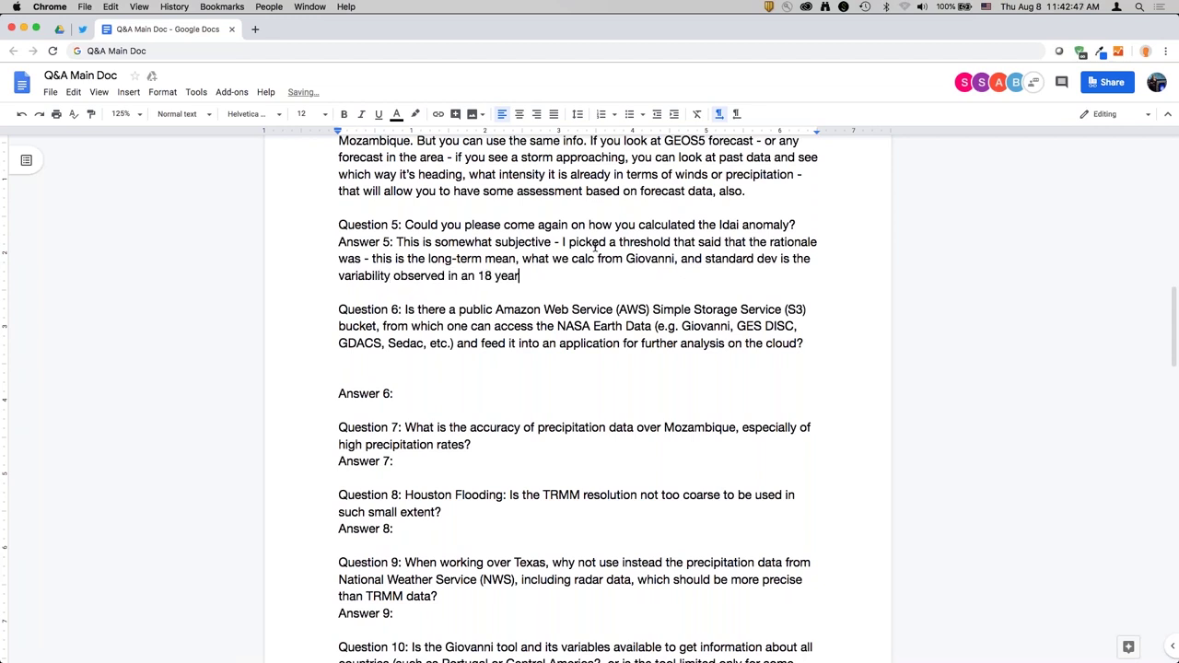
type(" period. My logic is ")
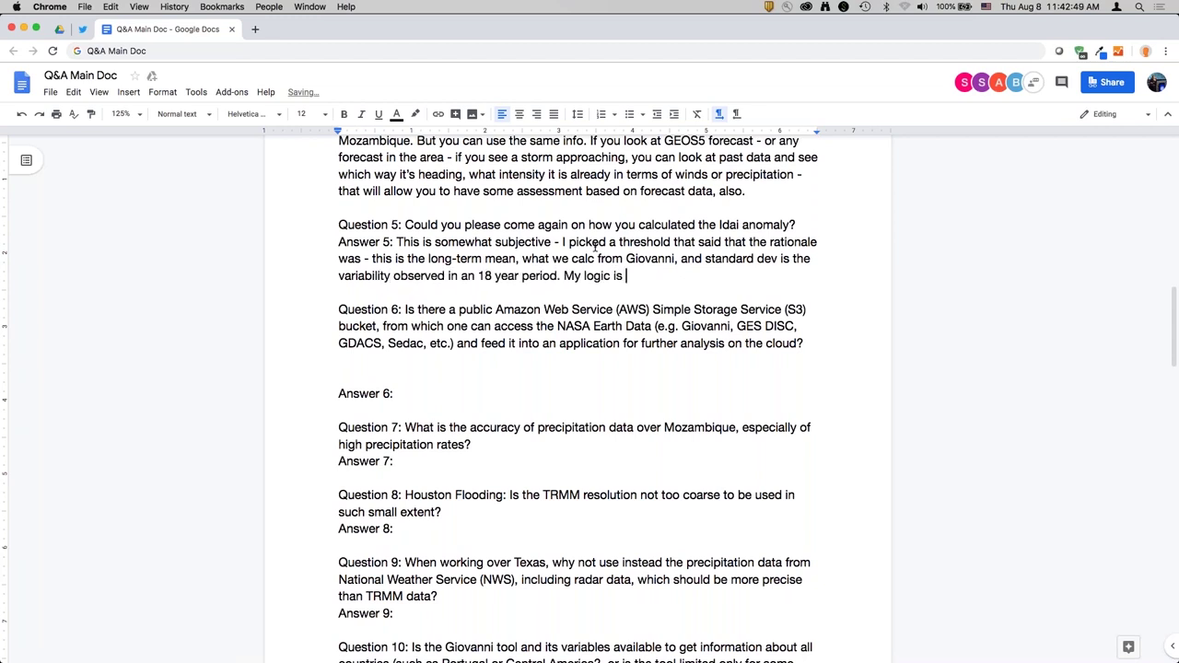
Step: Continue Answer 5 with "any rainfall in that range (mean + standard deviation) is not extreme."
type("any rainfall in that range (mean + ")
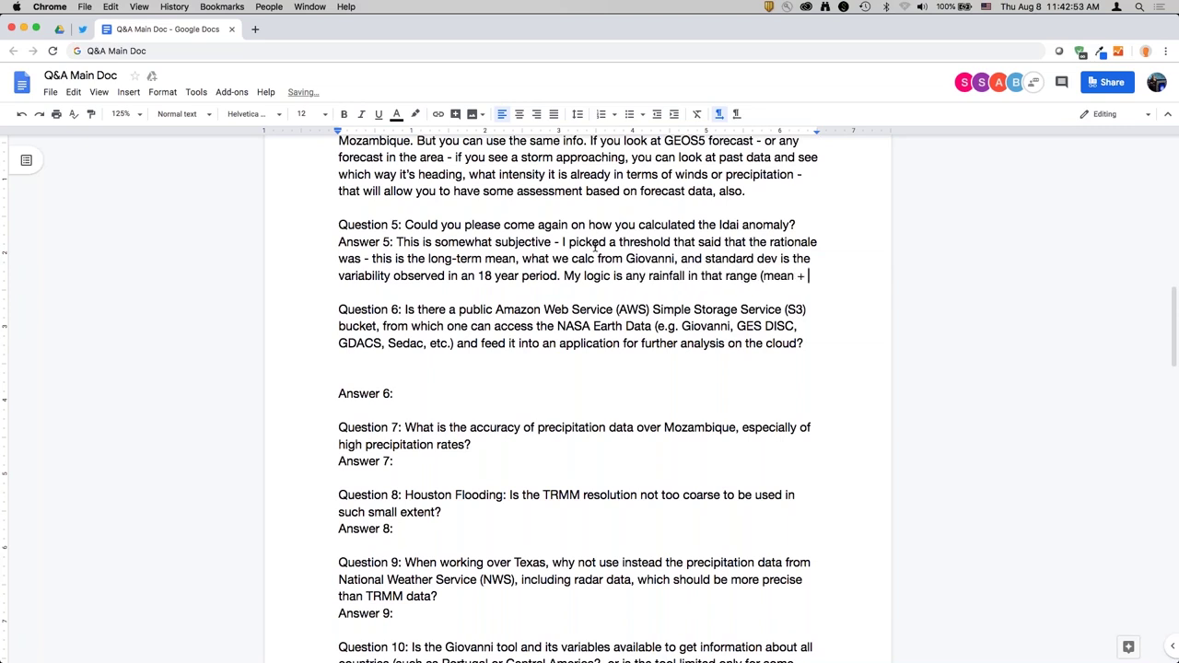
type("standard deviatio")
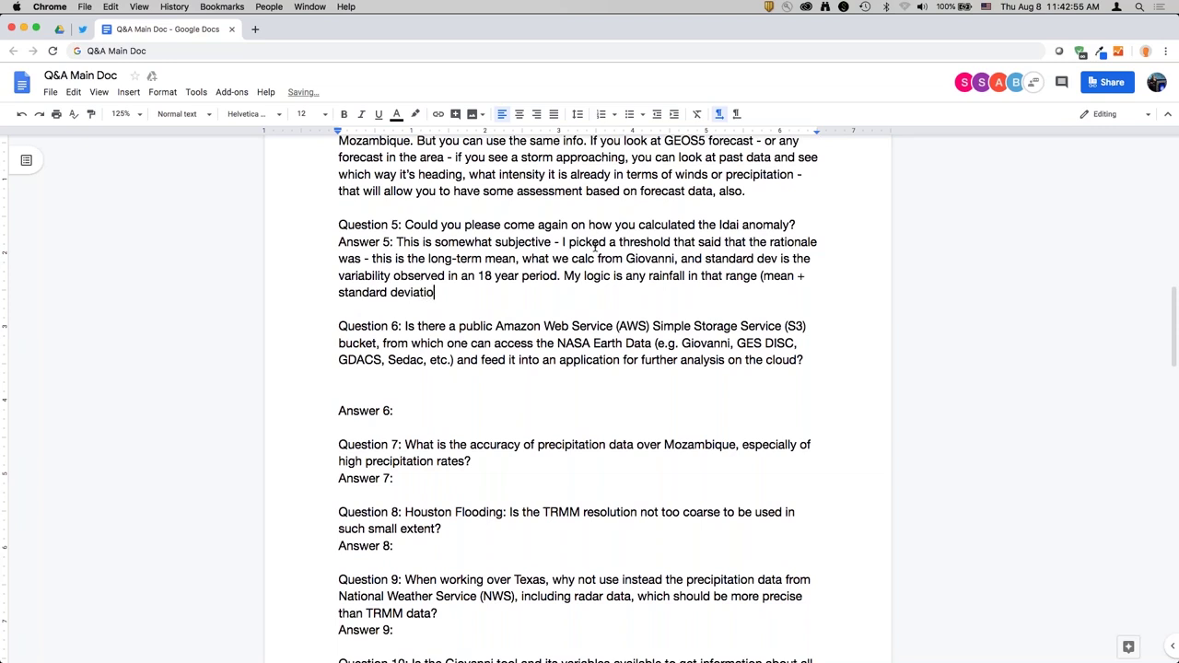
type("n) is not extreme")
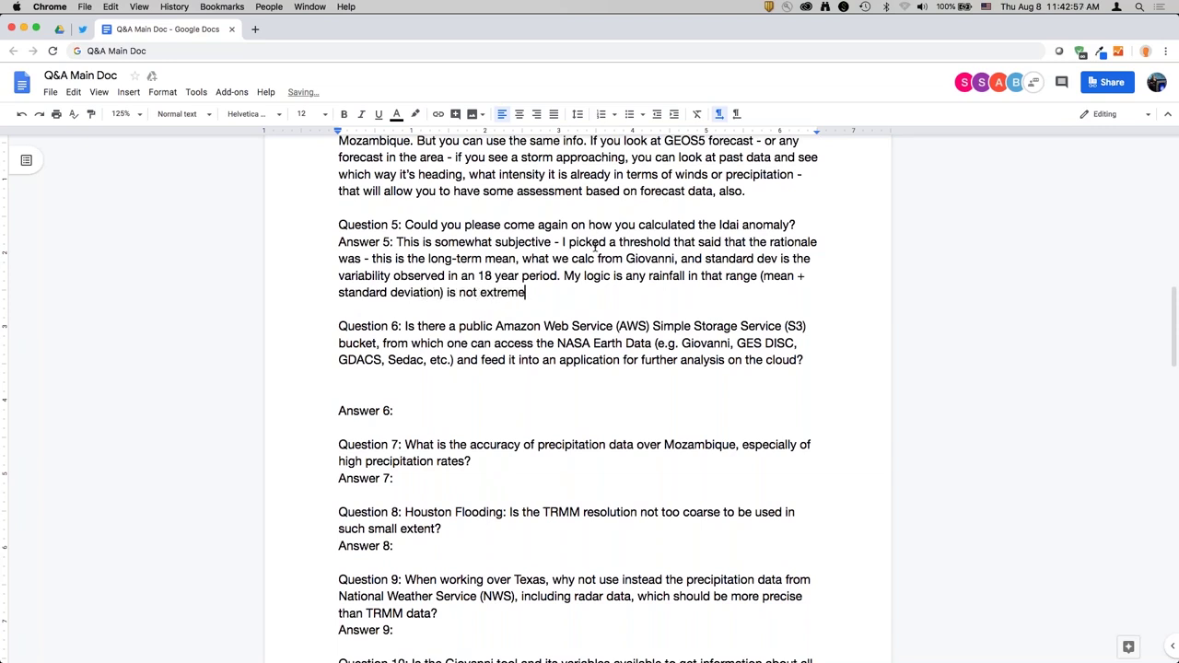
Step: Add to Answer 5: "It's higher than normal, but could be within 1 stand dev. Any rainfall above that is anomalous."
type(". It's higher than no")
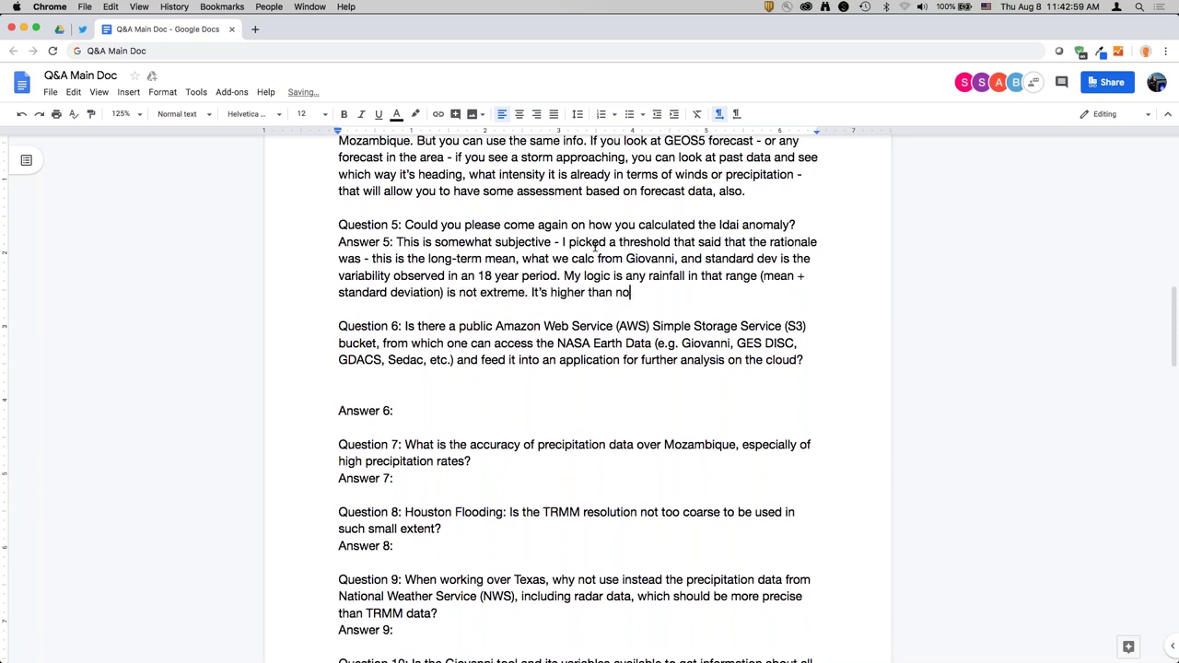
type("rmal, but could be within 1 stand ")
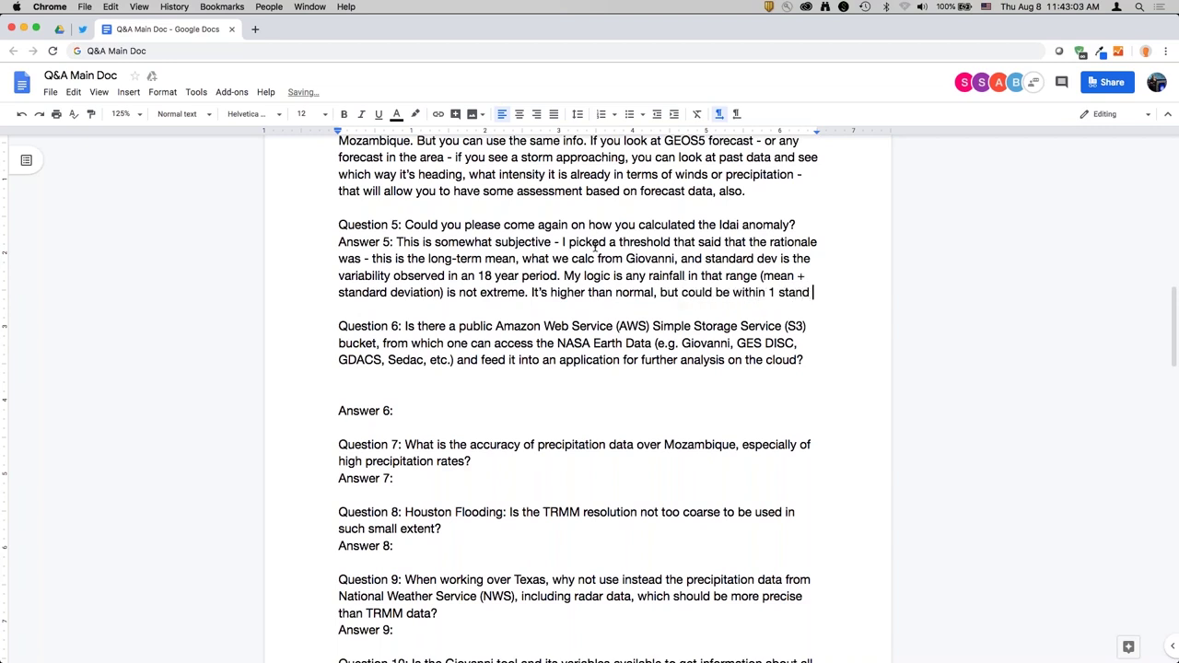
type("dev. Any rainfall ab")
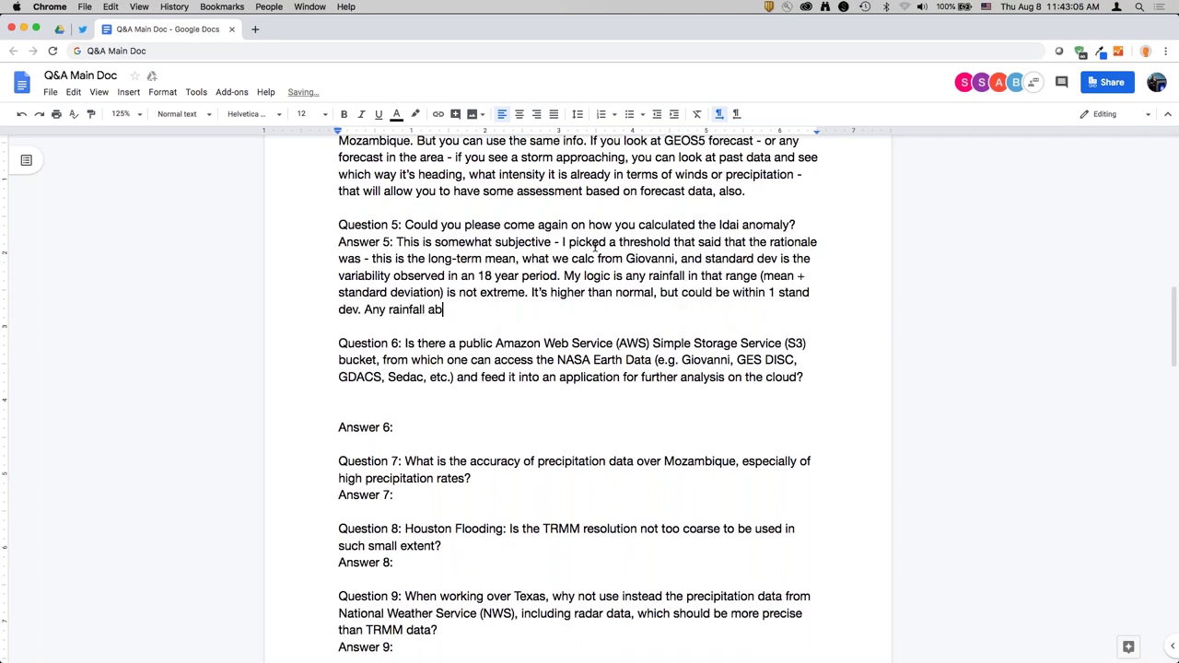
type("ove that is anomalous. ")
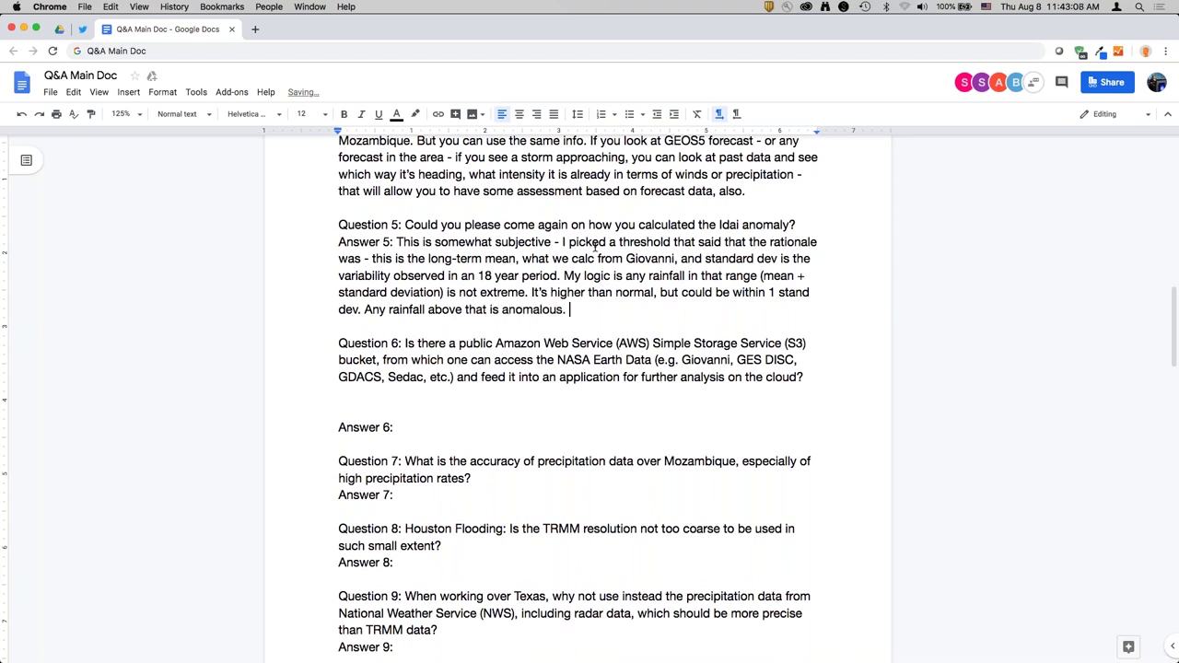
Step: Add to Answer 5: "Then you look in terms of 1, 2, 3 standard deviations to look at intensity."
type("Then you lik")
type("ok in terms of 1, 2,")
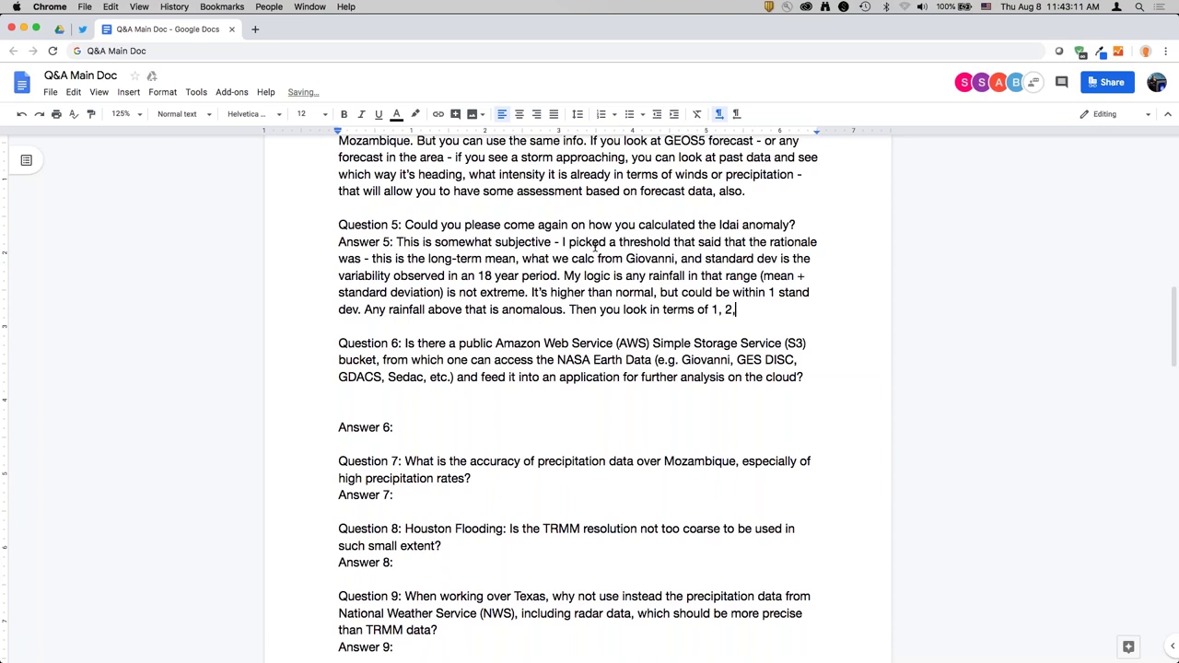
type(" 3 standard deviations to look at inten")
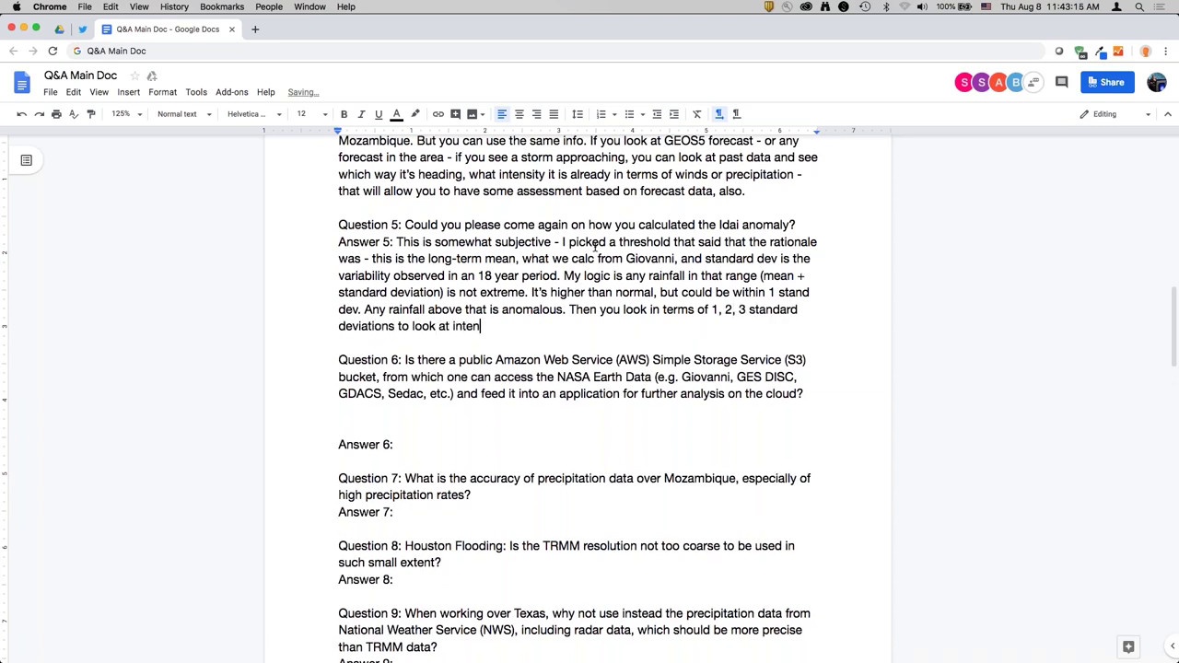
type("sitity. The threshold I used was")
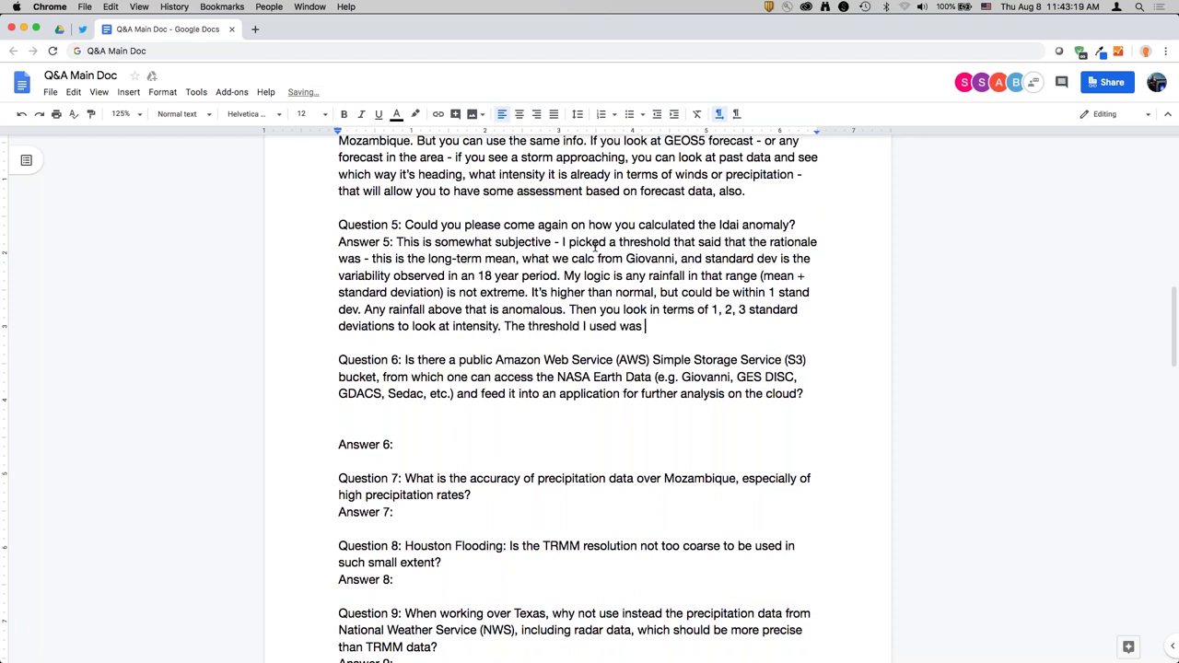
Step: Complete the next sentence of Answer 5: "The threshold I used was looking at mean and added standard deviation, and that was the threshold used."
type(" looking at mean ")
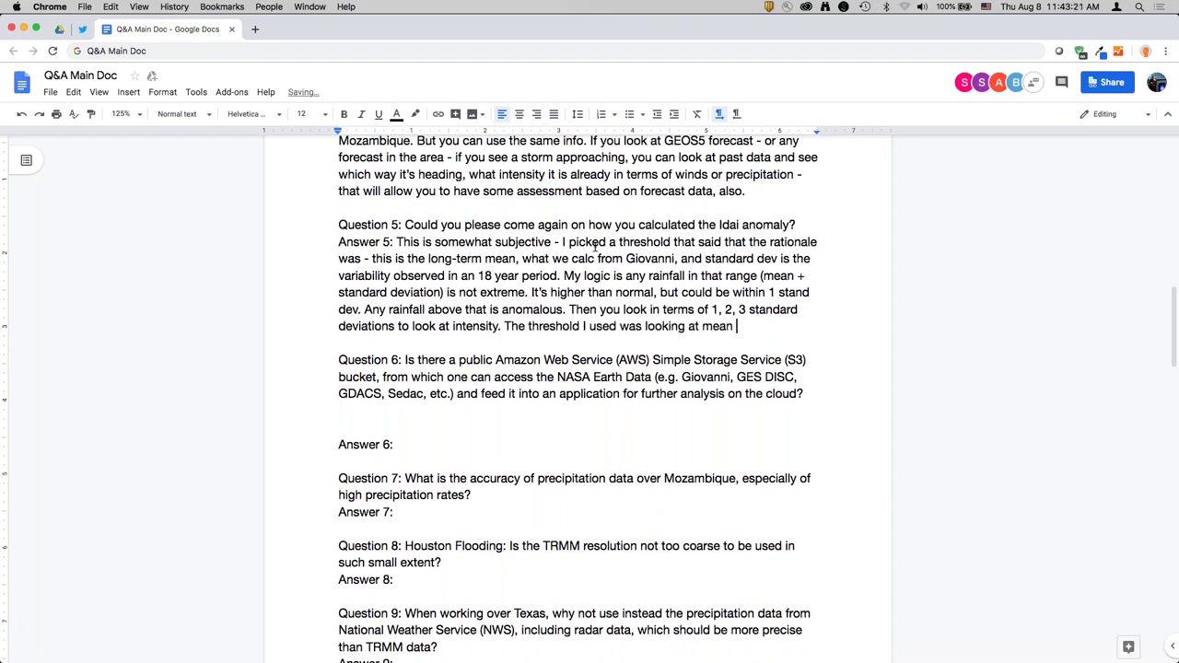
type("and added standard devia")
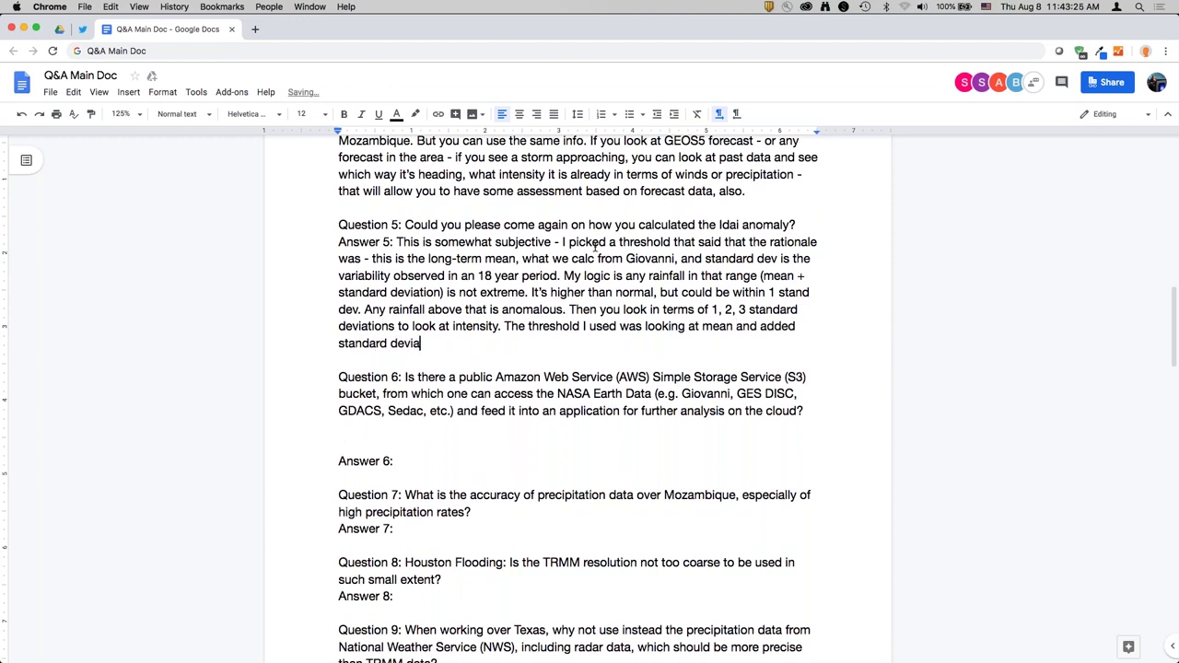
type("tion, and that was the thre")
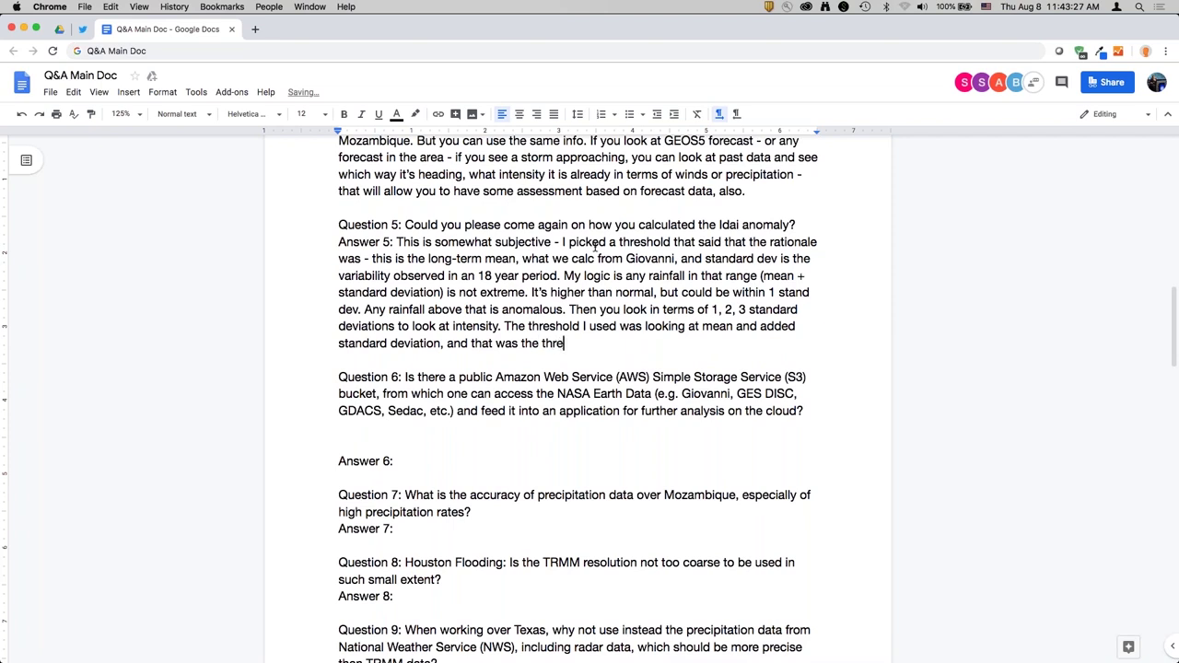
type("shold used. Then I we")
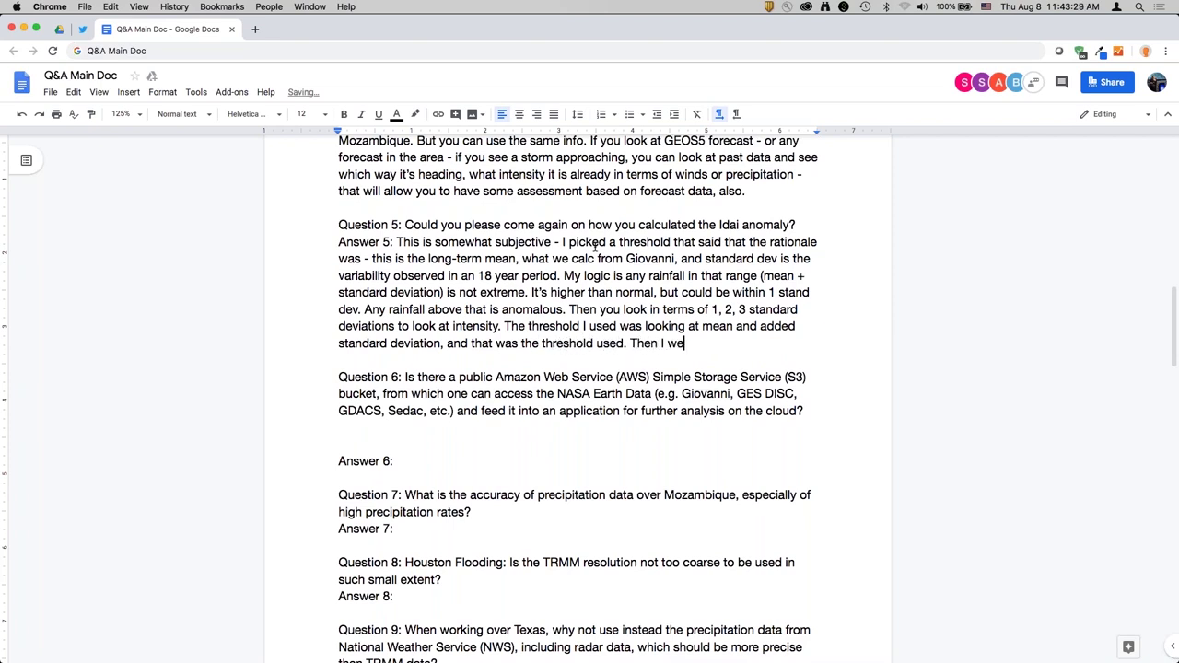
Step: Continue Answer 5 with "Then I went over lifetime of Idai, had average precip for Idai,"
type("nt over liftime of Idai, had aver")
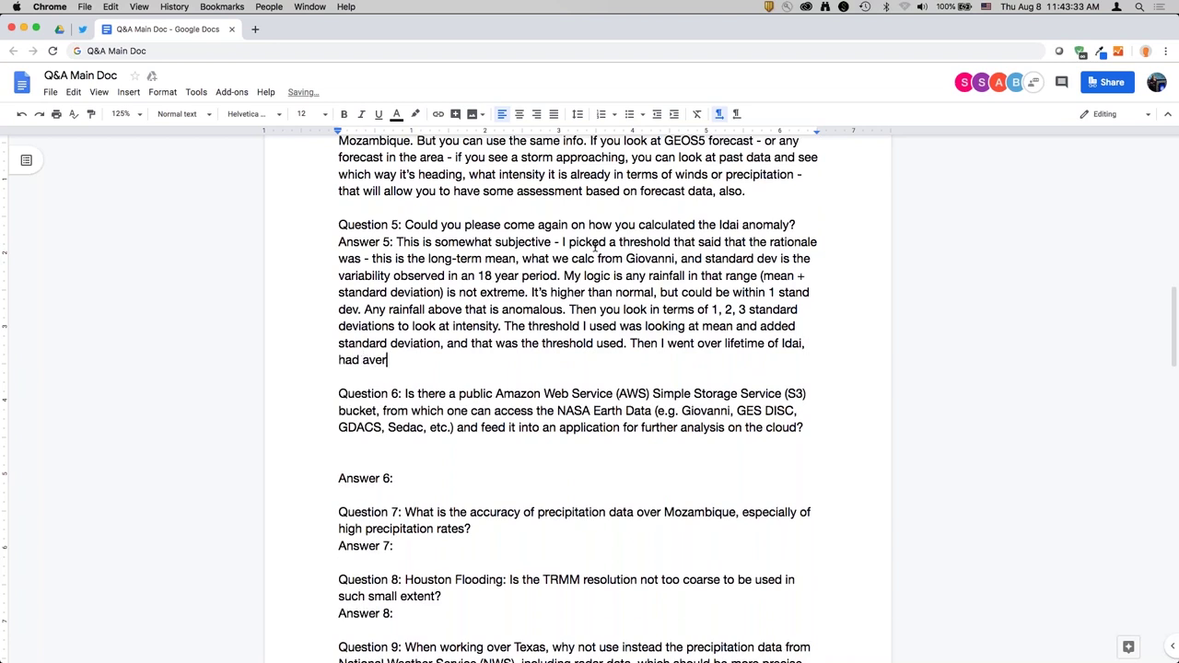
type("age precip for Idai")
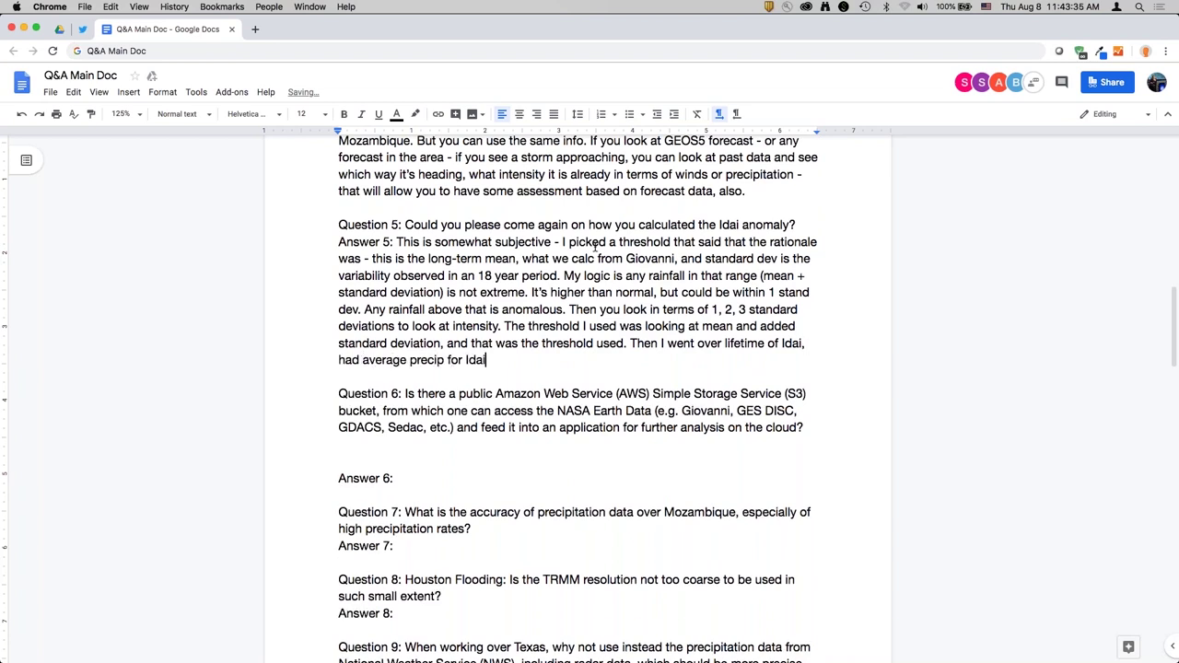
type(", and then subtracte")
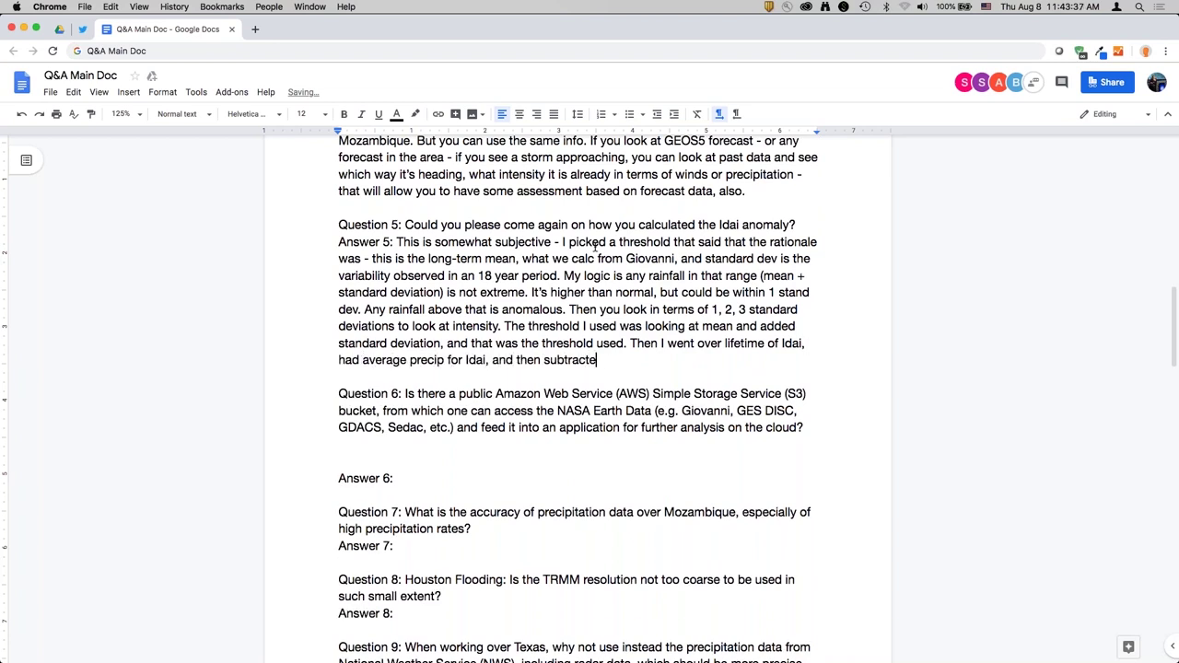
Step: Finish the Idai sentence in Answer 5 with "and then subtracted mean and standard dev threshold from that - that was the anomaly."
type("d mean and standadr")
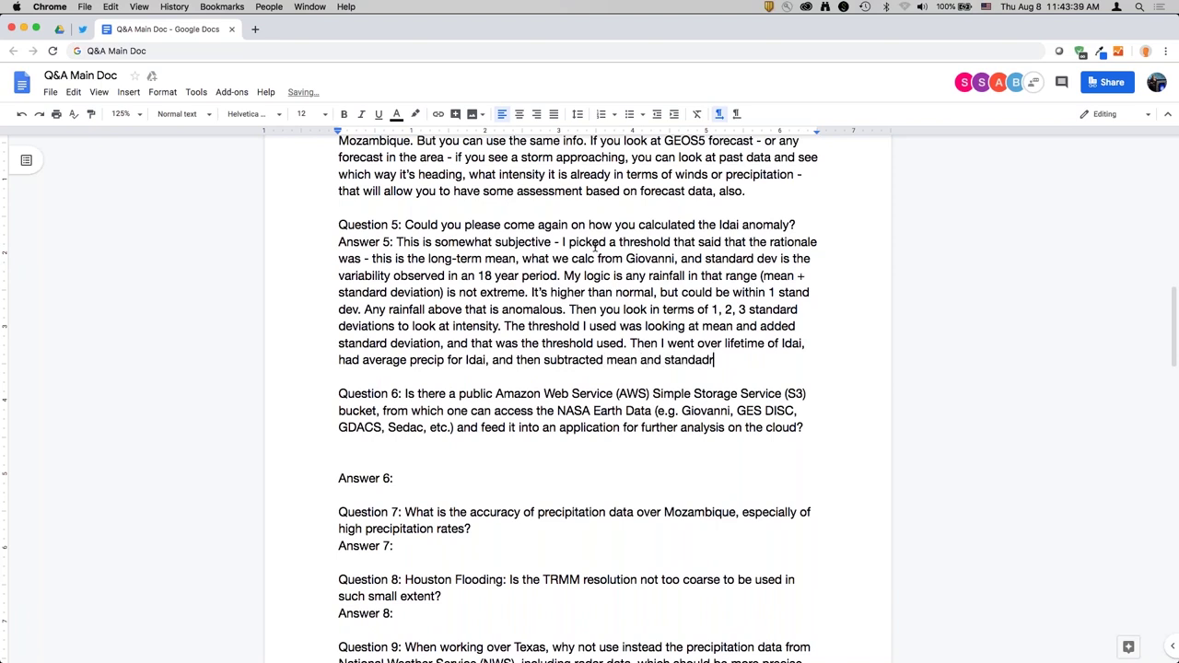
key("BackSpace")
key("BackSpace")
type("rd dev threshold from that - that was the ")
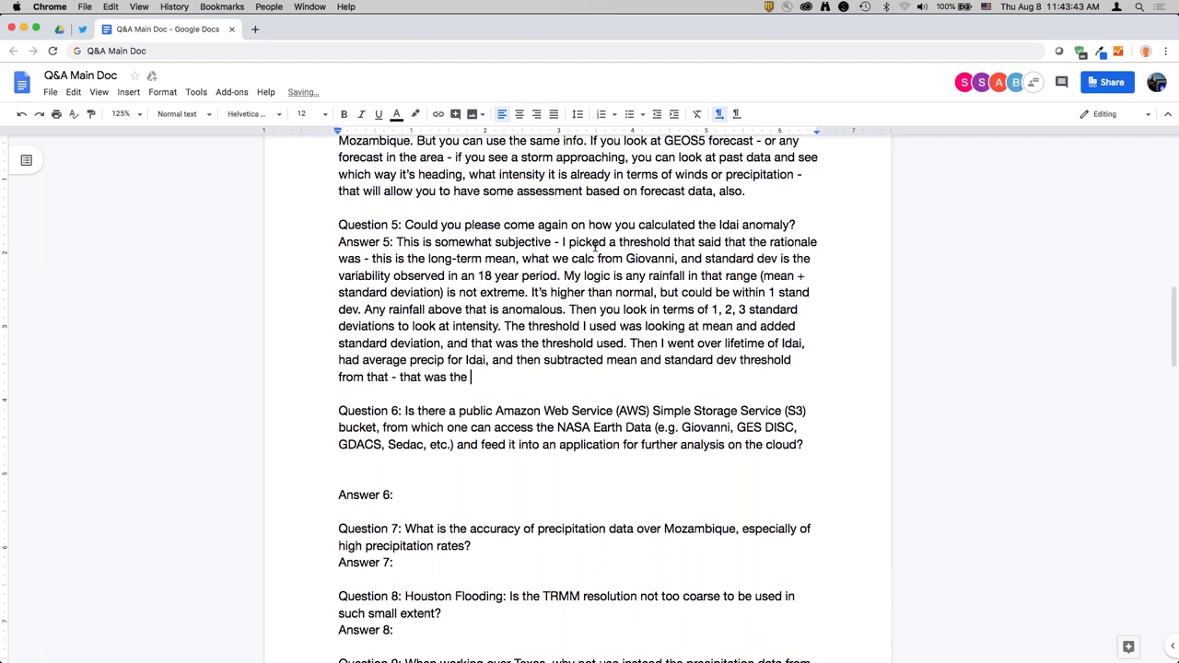
type("anomaly. You can pre")
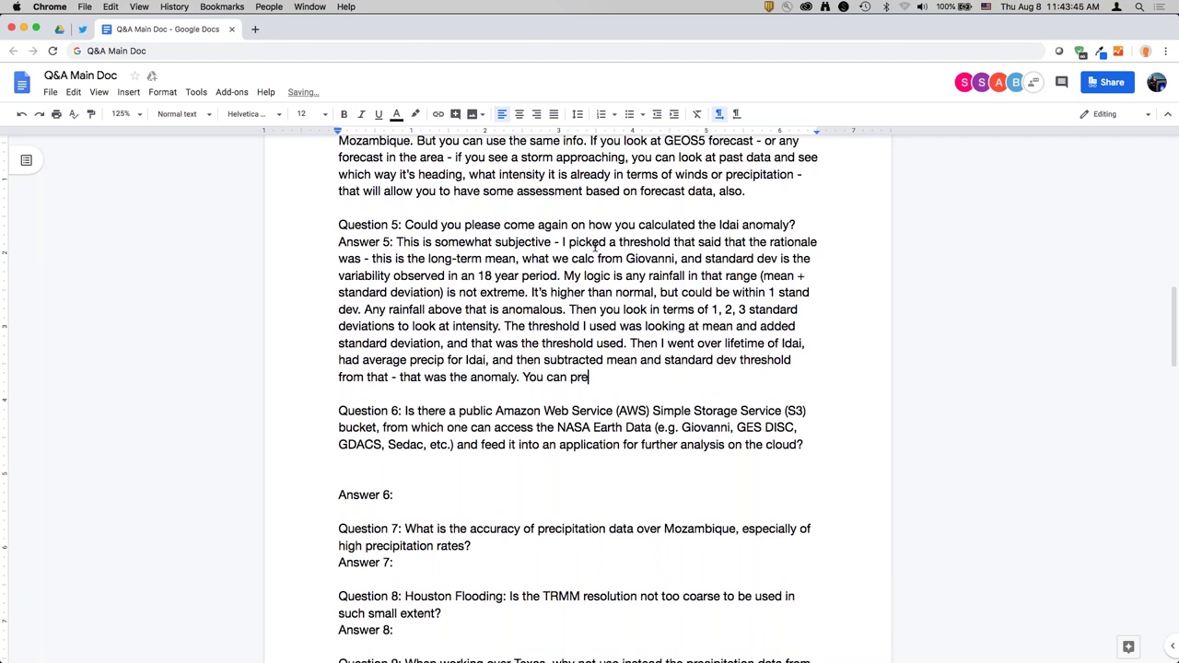
Step: Add to Answer 5: "You can perhaps examine rainfall in detail based on, say, your in situ damage data."
key("BackSpace")
key("BackSpace")
type("erhaps examine rainfall in detail based")
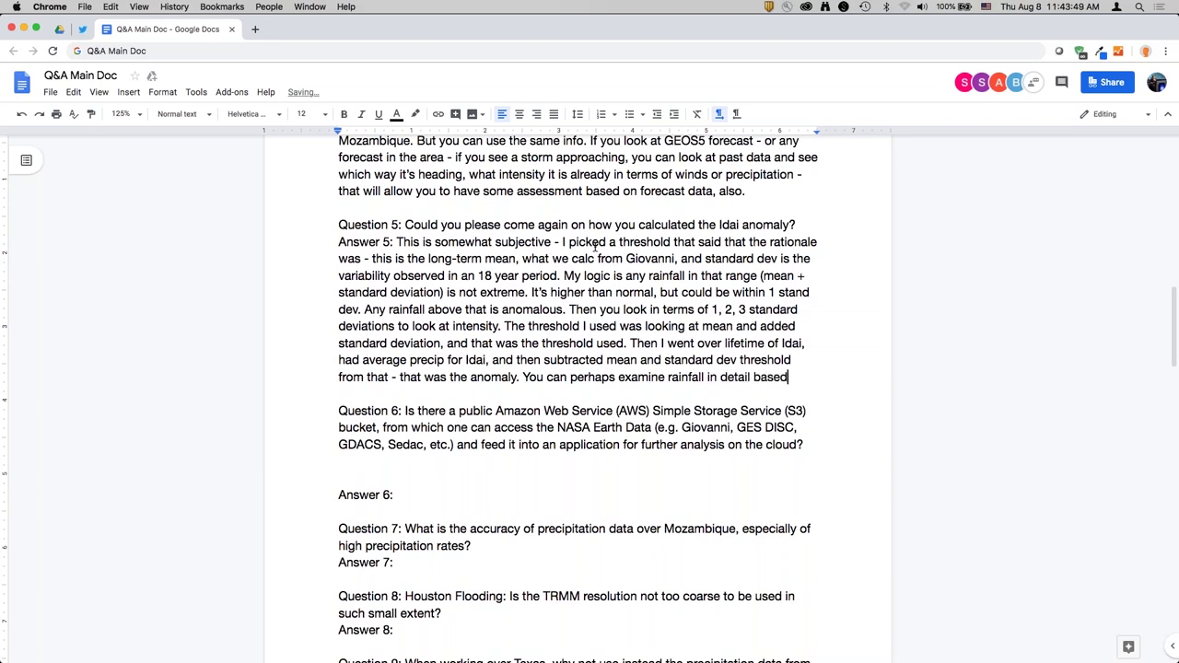
type(" on, say, your in si")
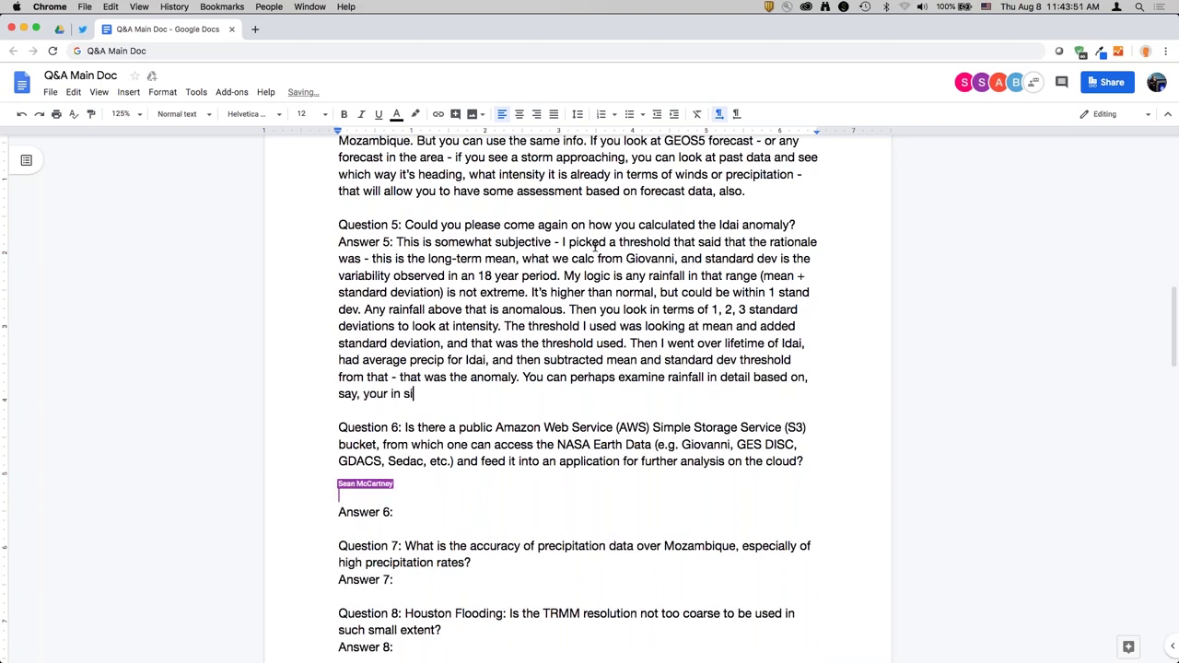
type("tu damage data. You ")
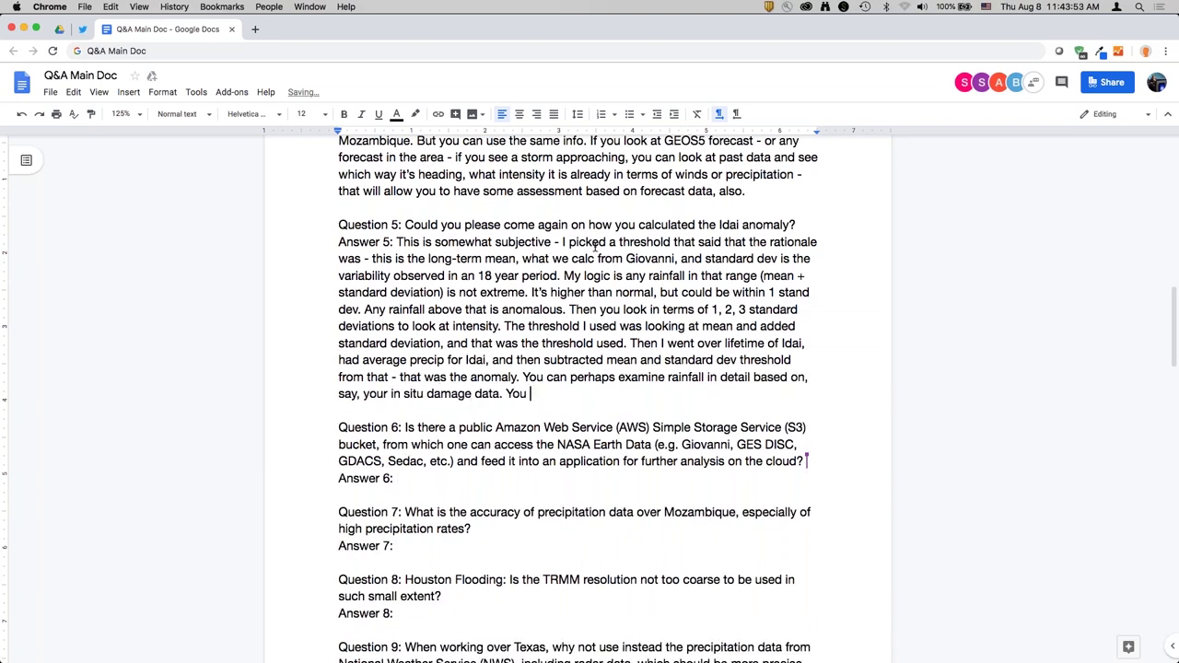
Step: Continue with "You might come up with the conclusion that unless precip is as heavy as 3 standard dev's, our community can still absorb the hazard intensity."
type("might come up with the c")
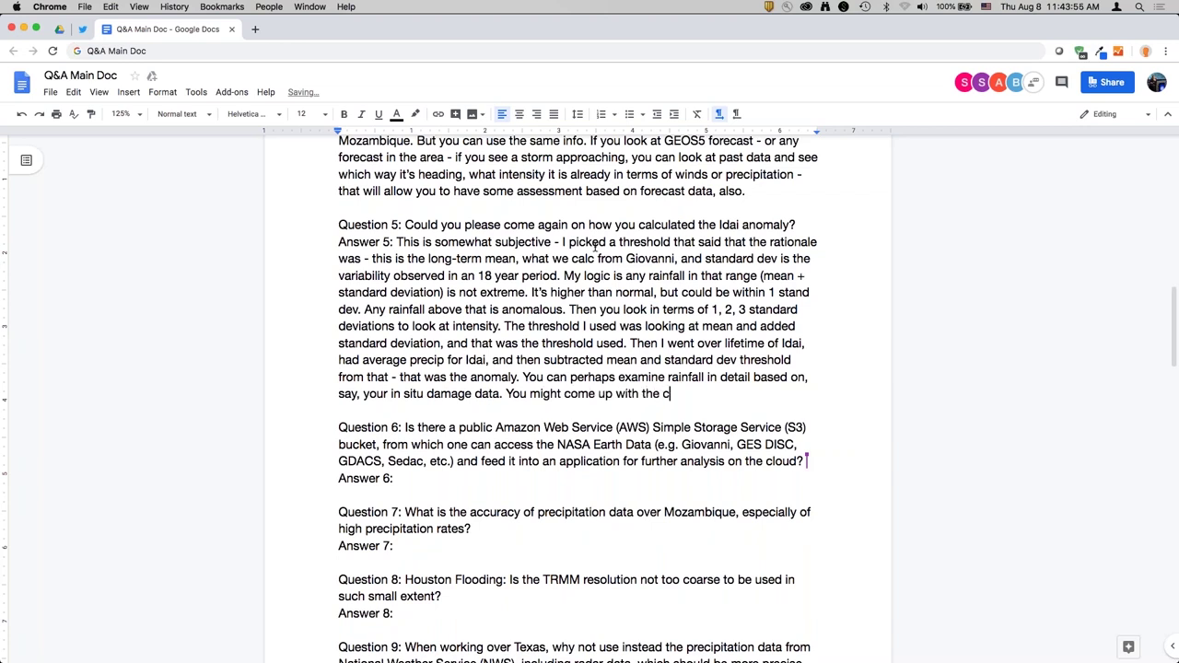
type("onclusi")
type("on that unless precip is ")
type("as heavy as 3 standa")
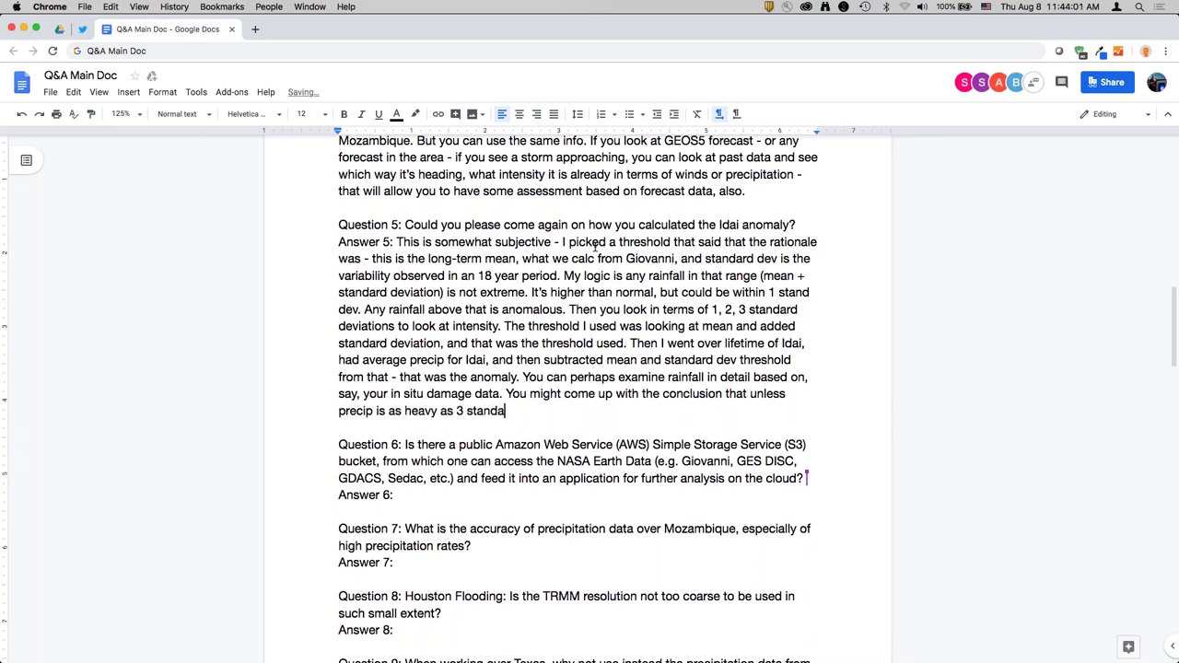
type("rd dev's, our community can stil")
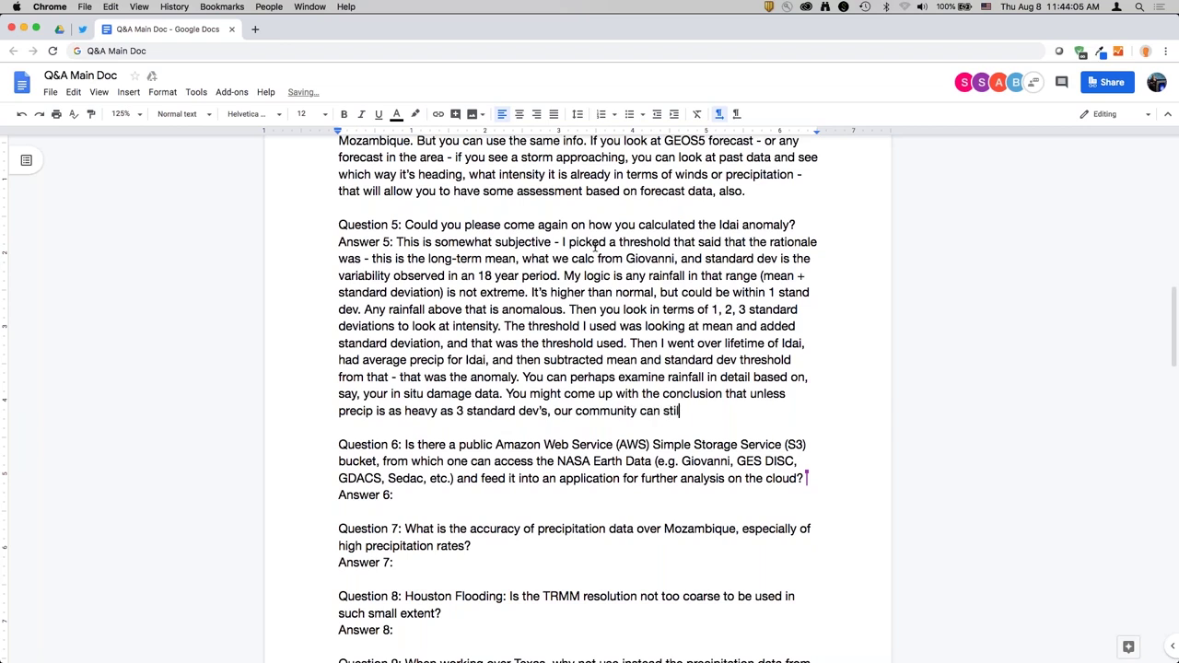
type("l absorb the hazard intensity. Then yo")
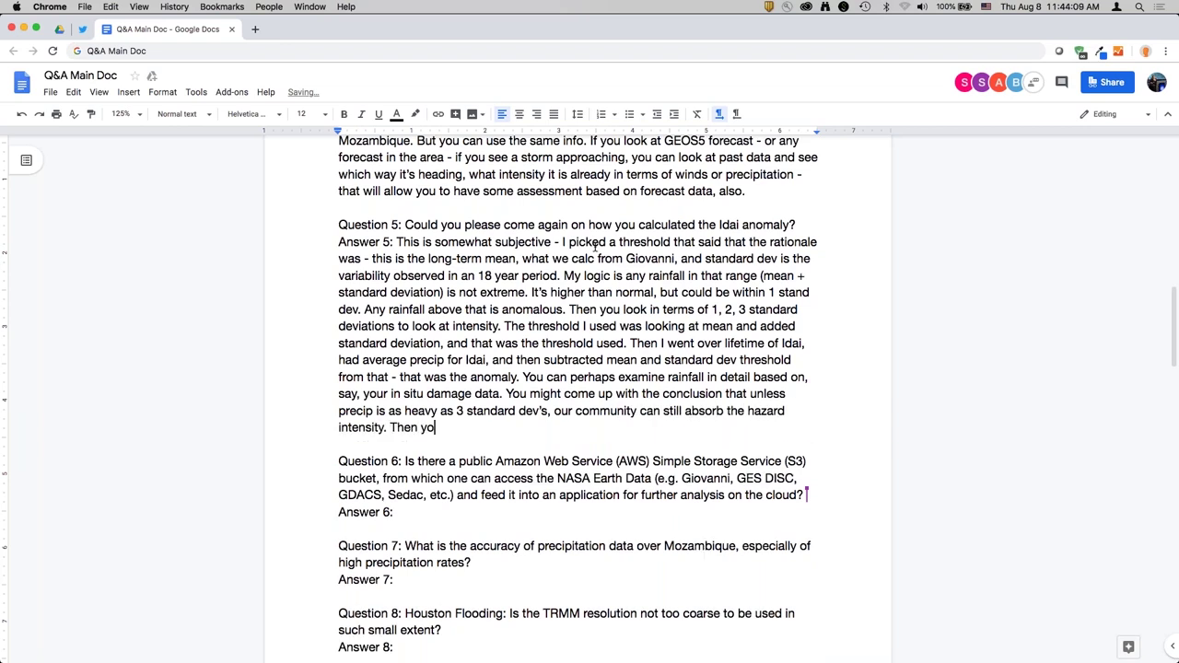
Step: Add to Answer 5: "Then you would have alerts or response when rainfall is above that."
type("u would have alerts or ")
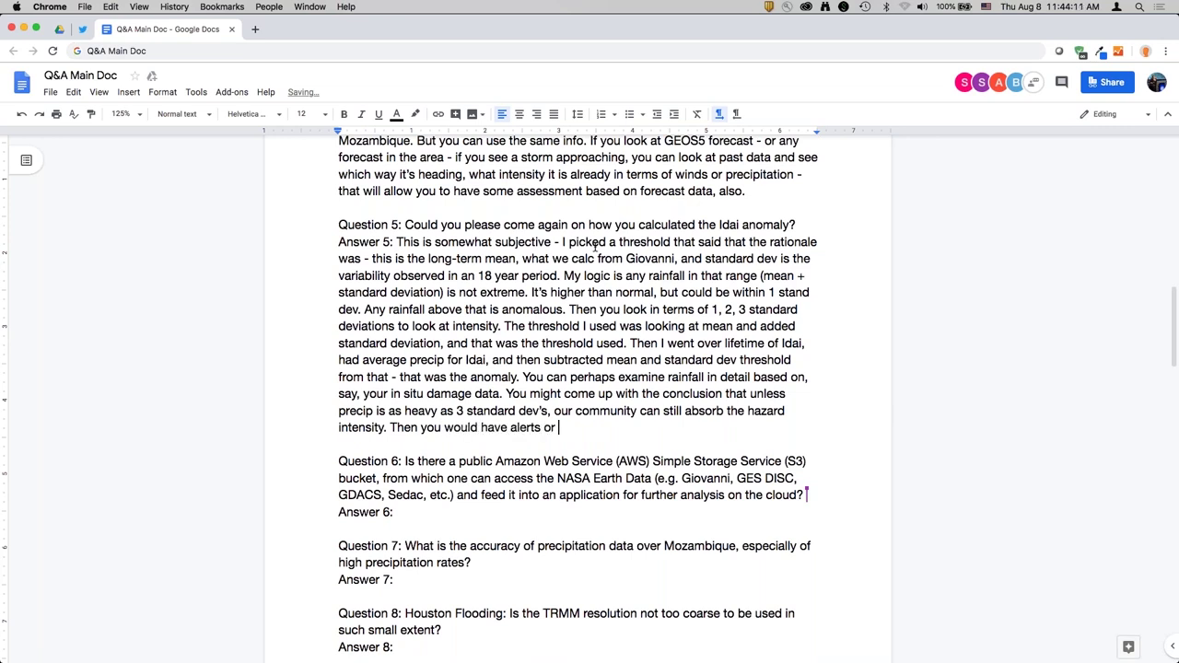
type("response when rainfall")
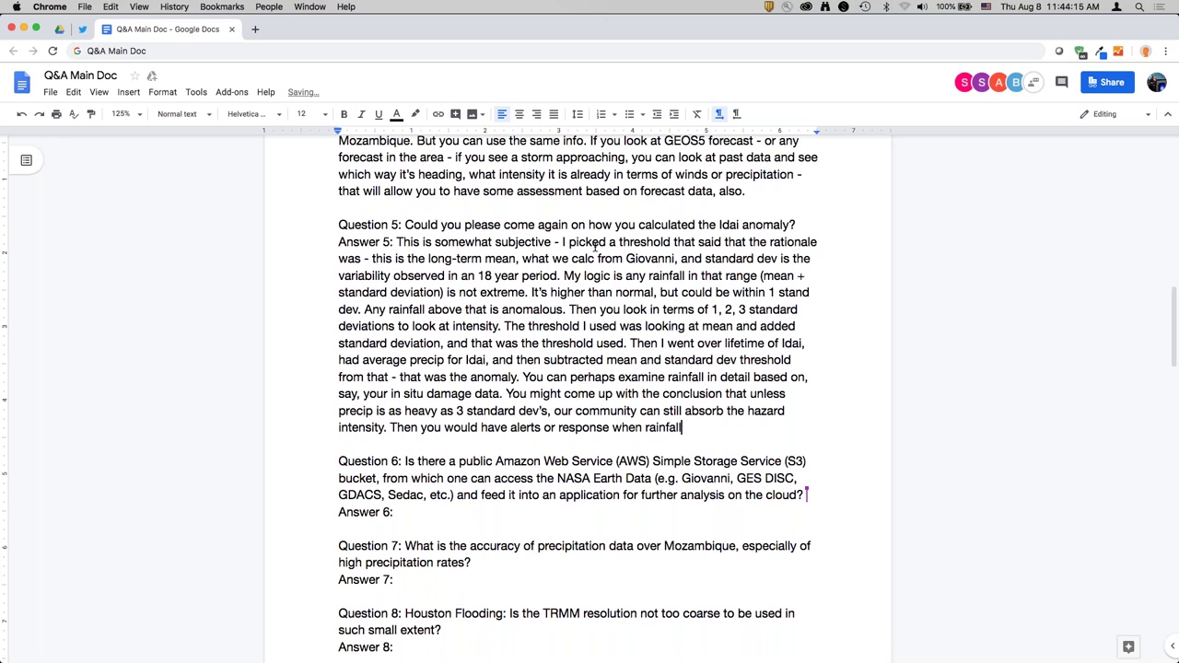
type(" is above that. That is r")
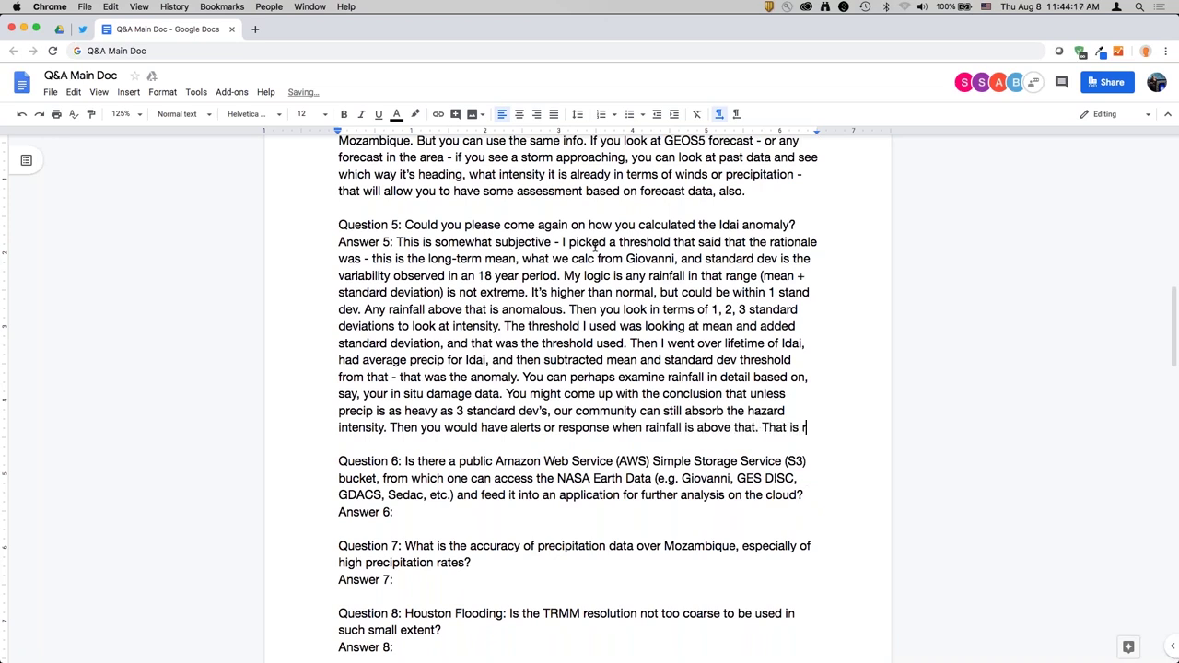
Step: Add to Answer 5: "That is really dependent on the region you're looking at, I just picked this as an example. I picked the same for Houston flooding."
type("eally dependent on th")
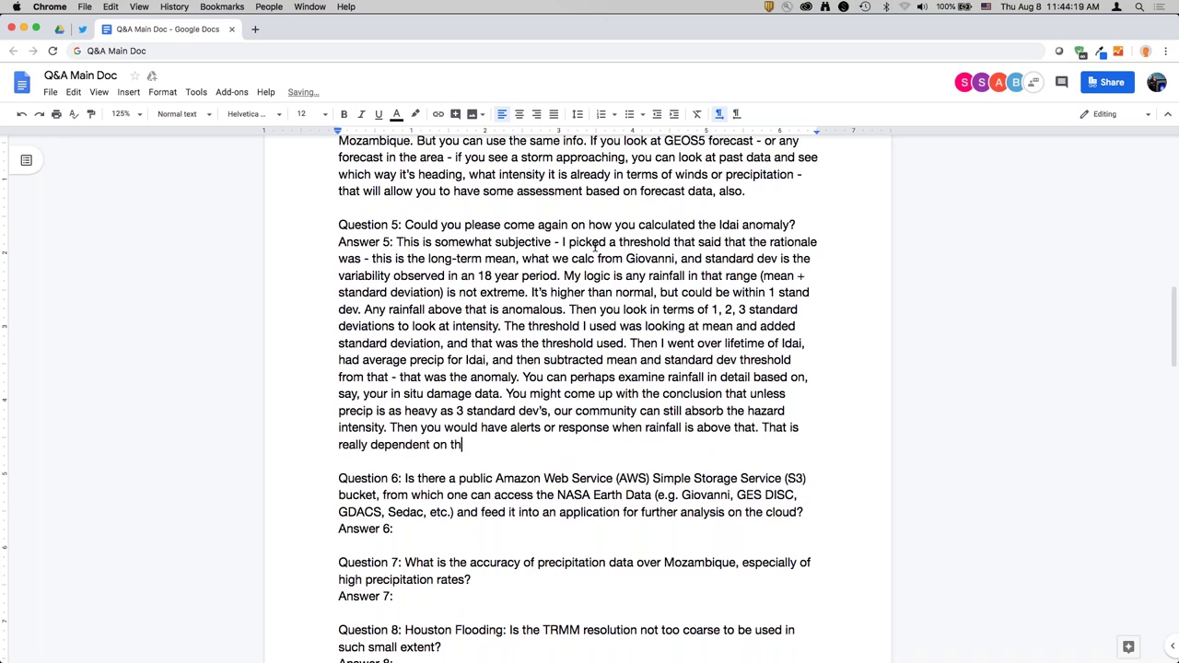
type("e region you're looking")
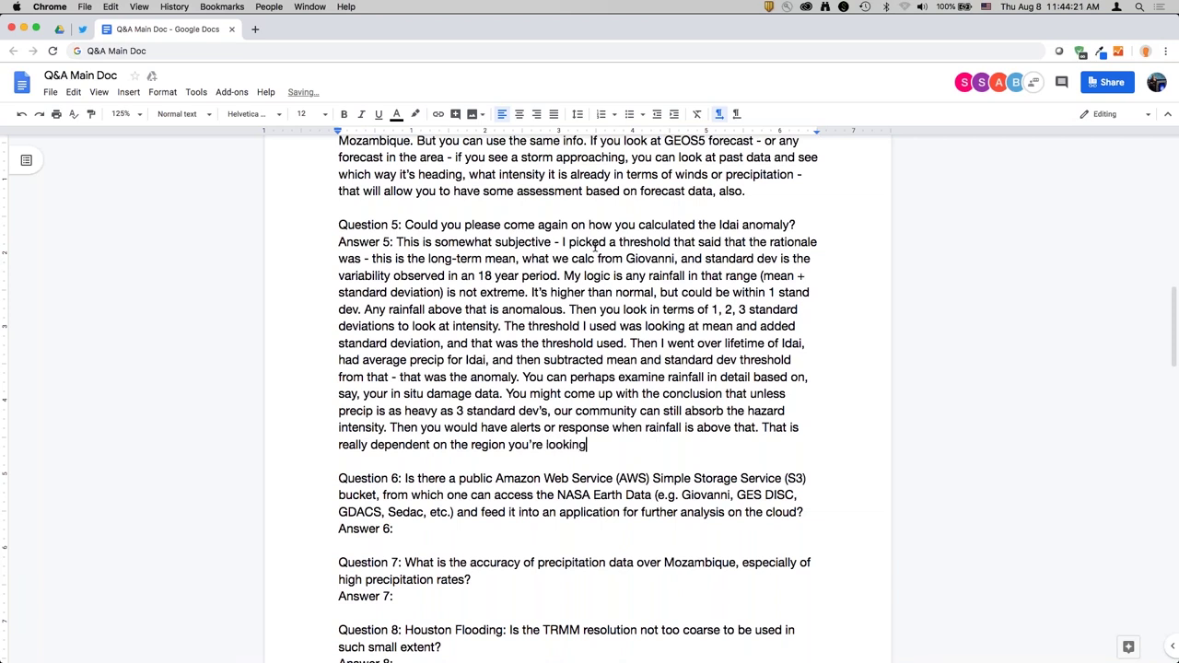
type(" at, I just picked this as an e")
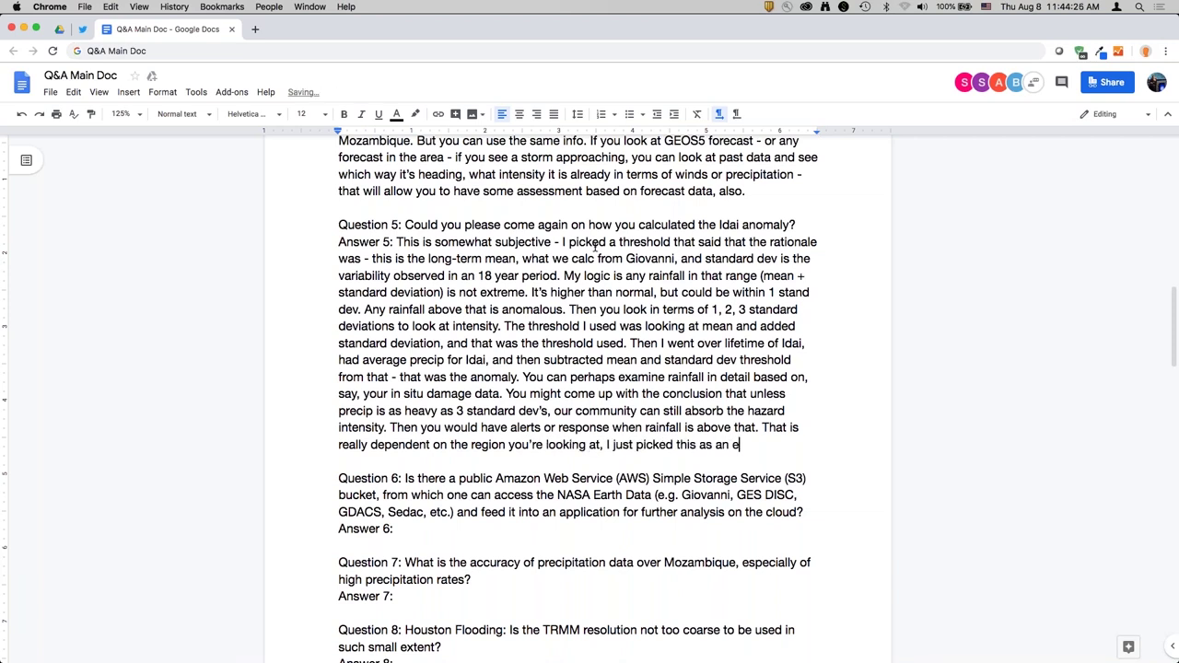
type("xample. I picked the ")
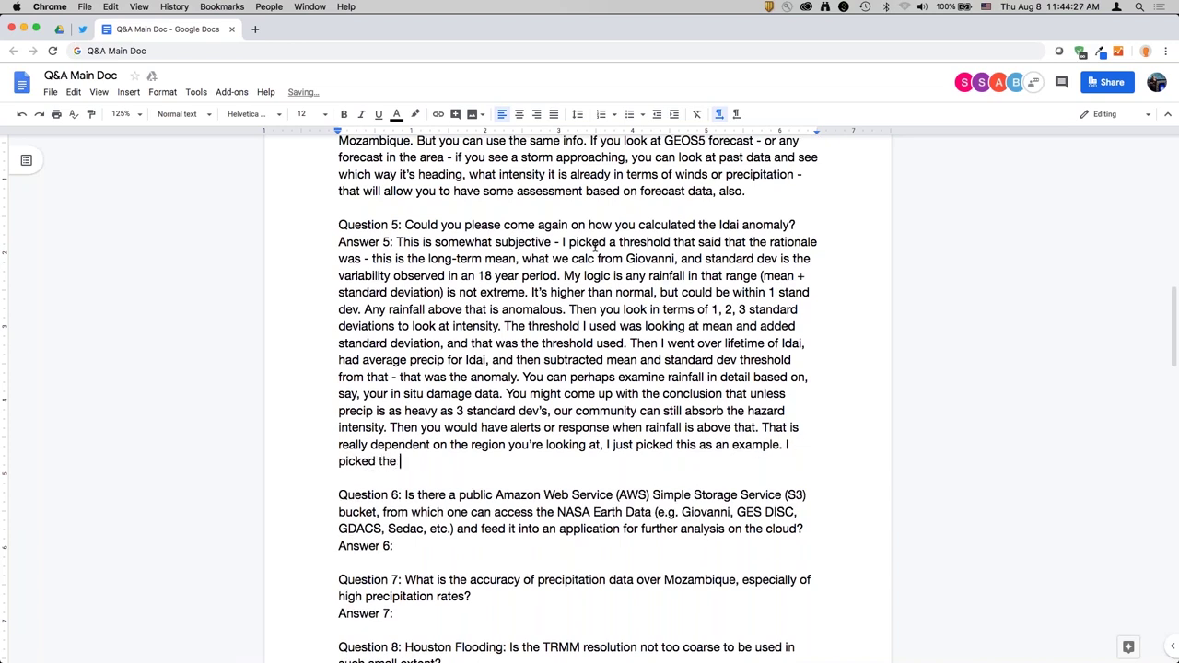
type("same for Houston flooding. But again")
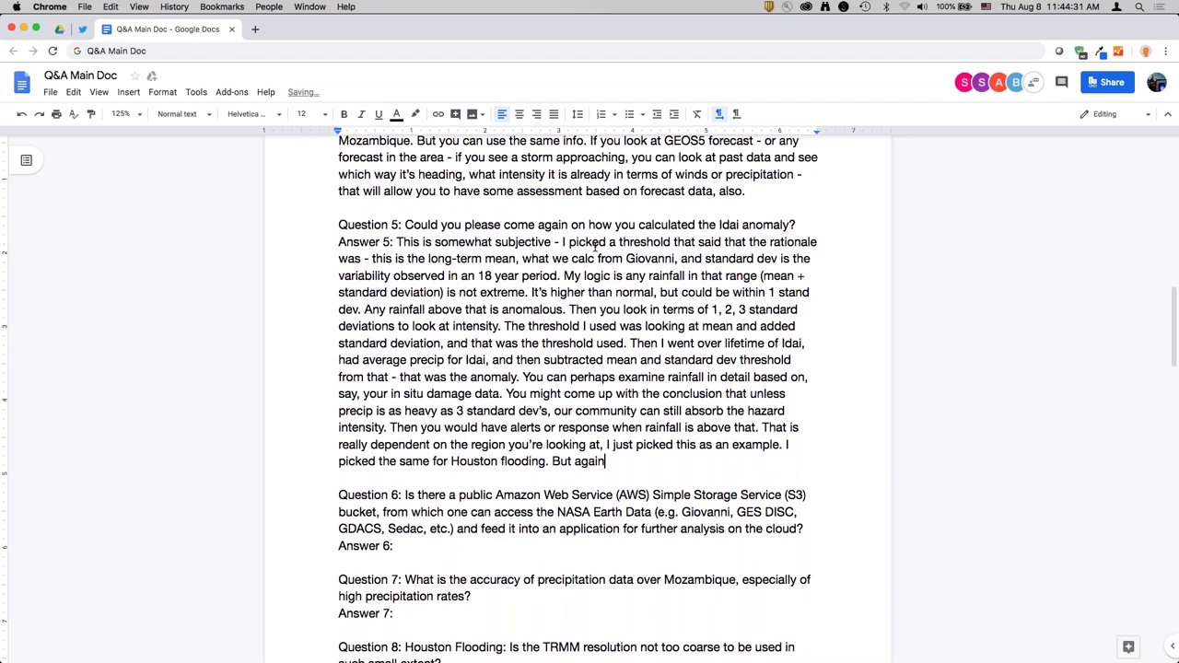
Step: Continue Answer 5 with "But again, it depends on the community or area you're focusing on - how much precip,"
type(", it depends on the comm")
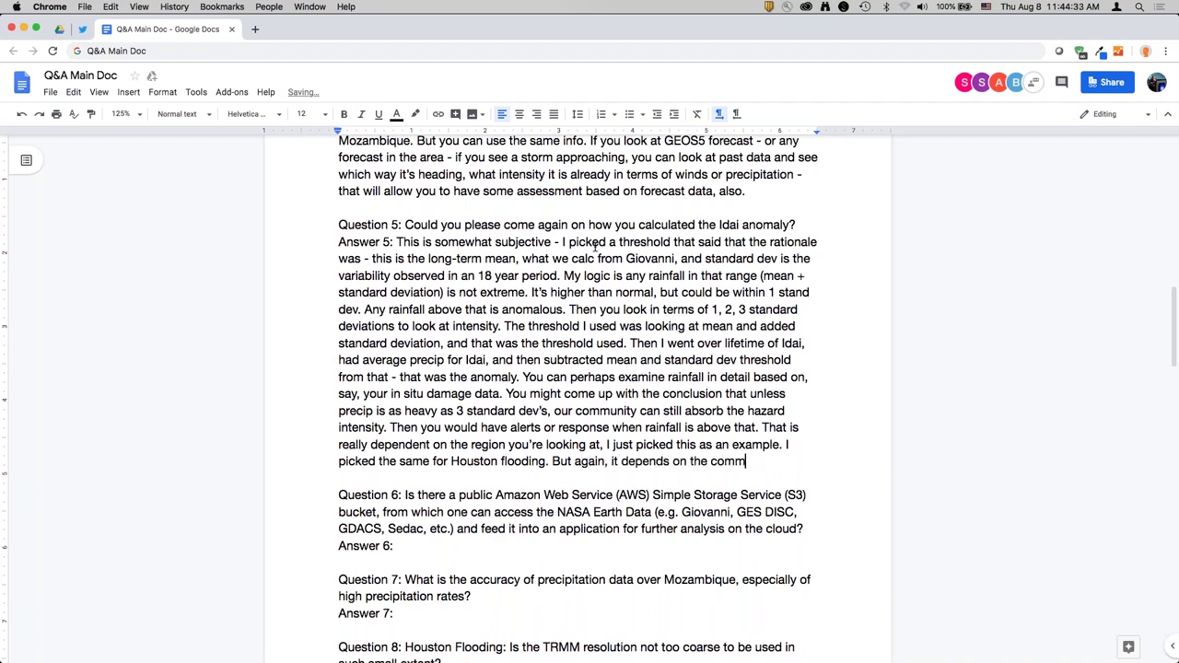
type("unity or area you're focus")
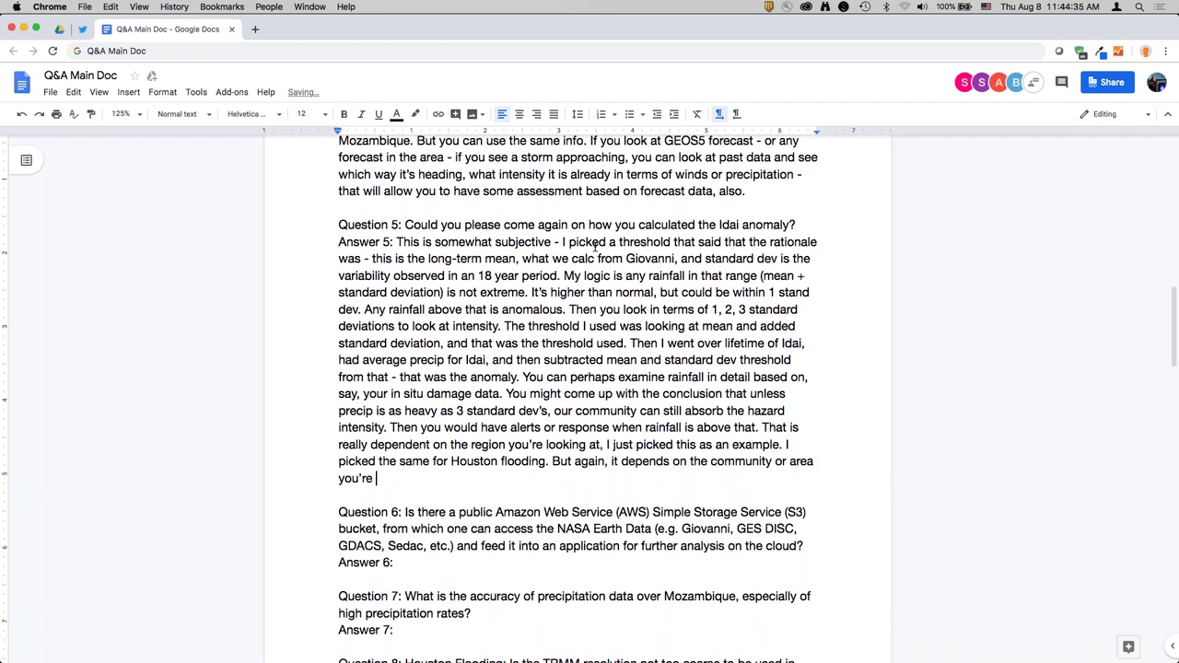
type("ing on - how m")
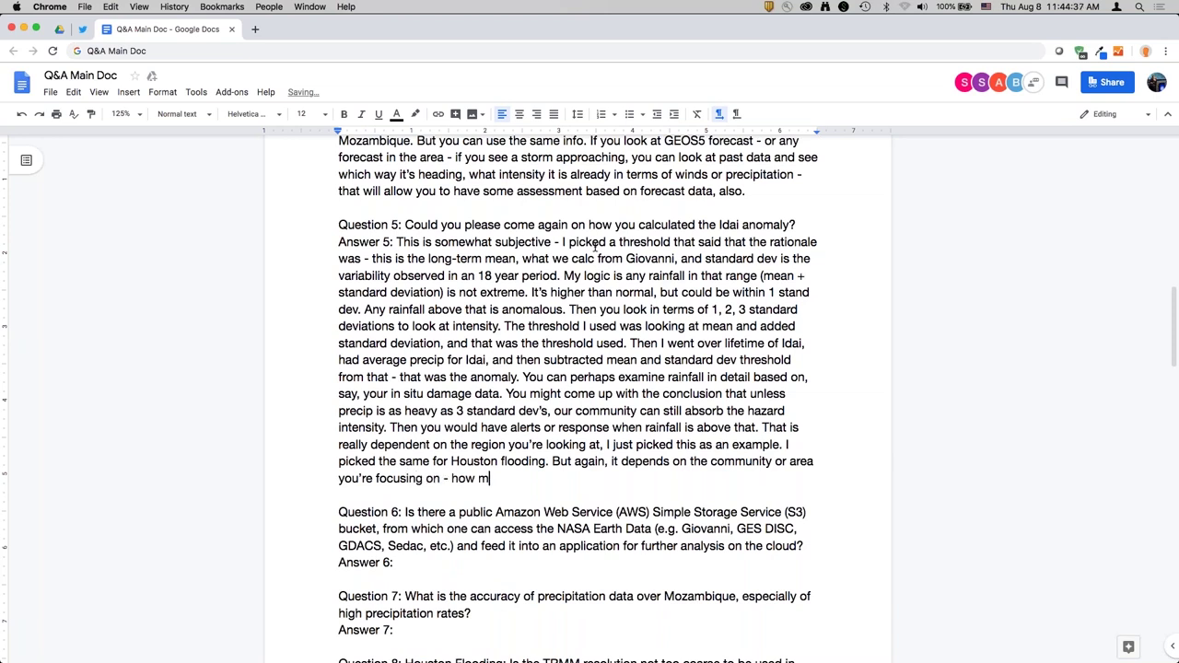
type("uch precip, what kin")
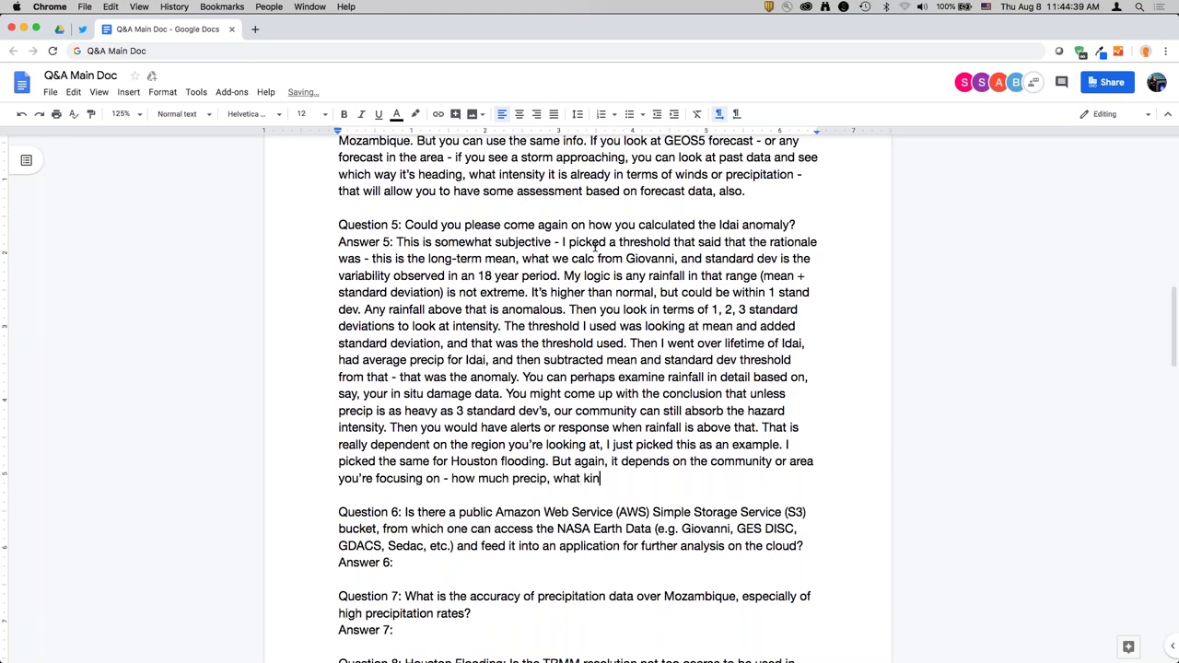
Step: Finish that sentence with "what kind of surface, is there a slope so water can run off than certain intensity rainfall."
type("d of surface, is ther")
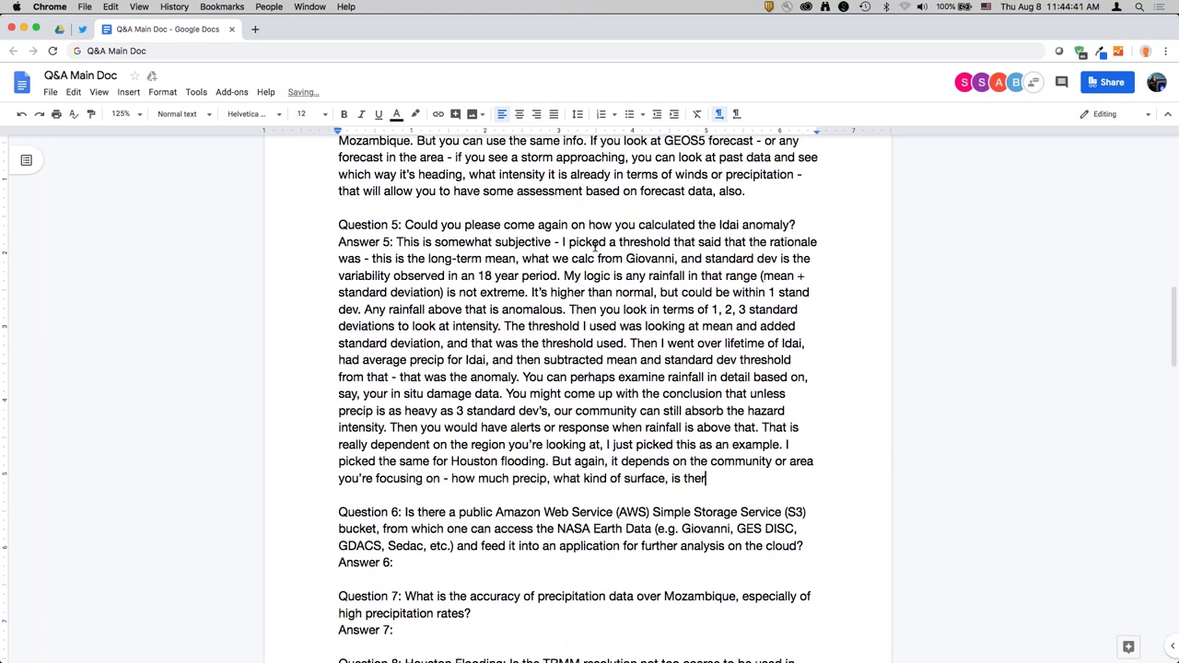
type("e a slope so water ca")
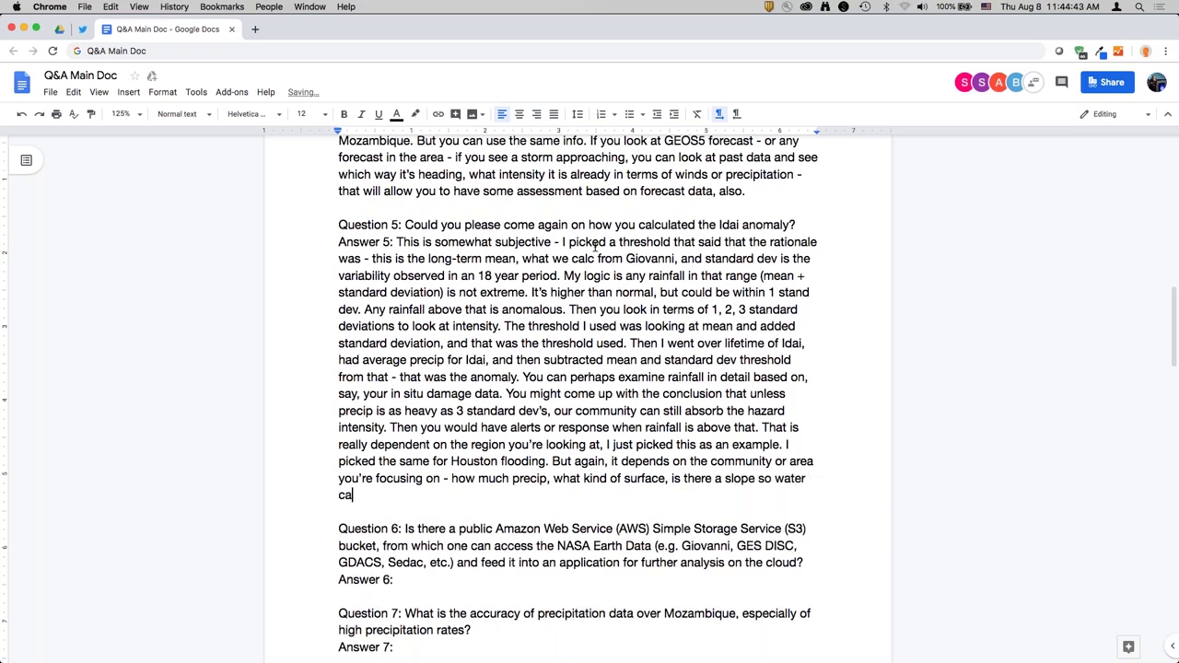
type("n run off than certain intensit")
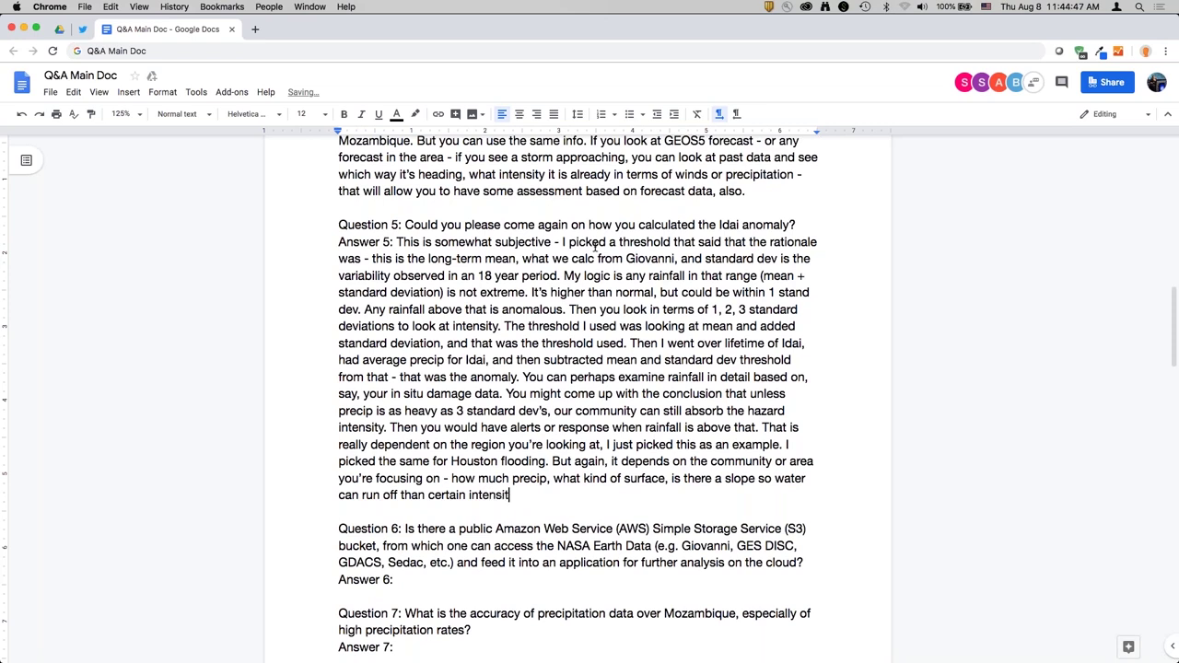
type("y rainfall, what")
key("BackSpace")
key("BackSpace")
key("BackSpace")
Step: Add to Answer 5: "How can you look at different datasets and understand your own region? How hazard intensity is? How they can impact your area?"
type("How can you look at differe")
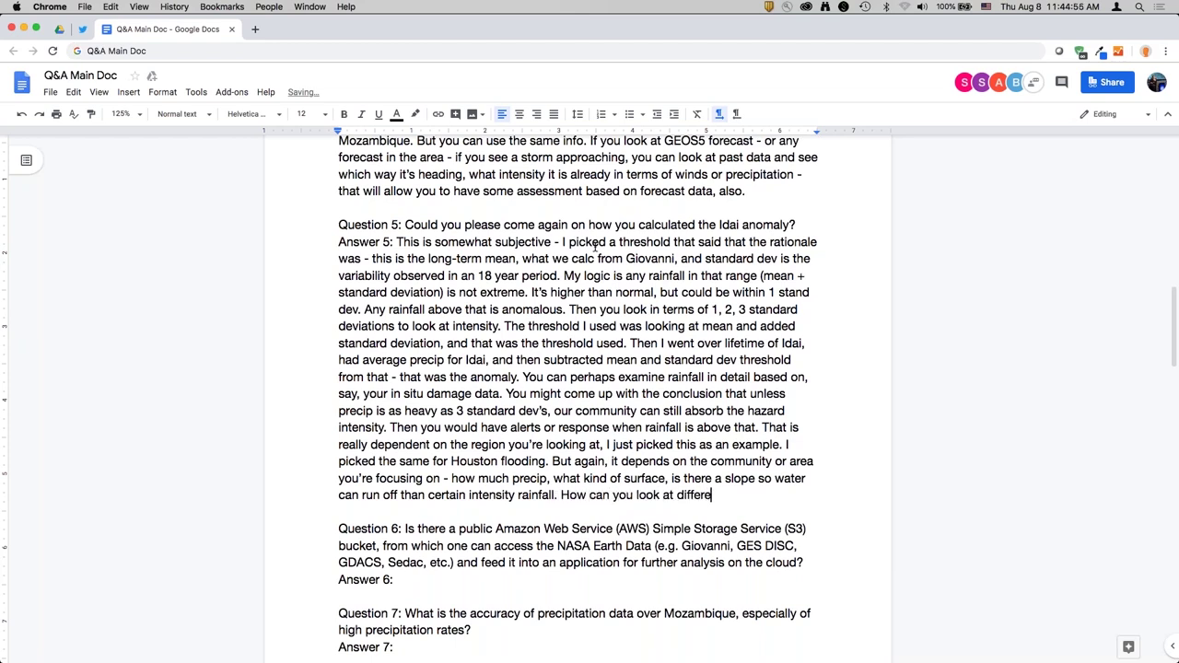
type("nt datasets and under")
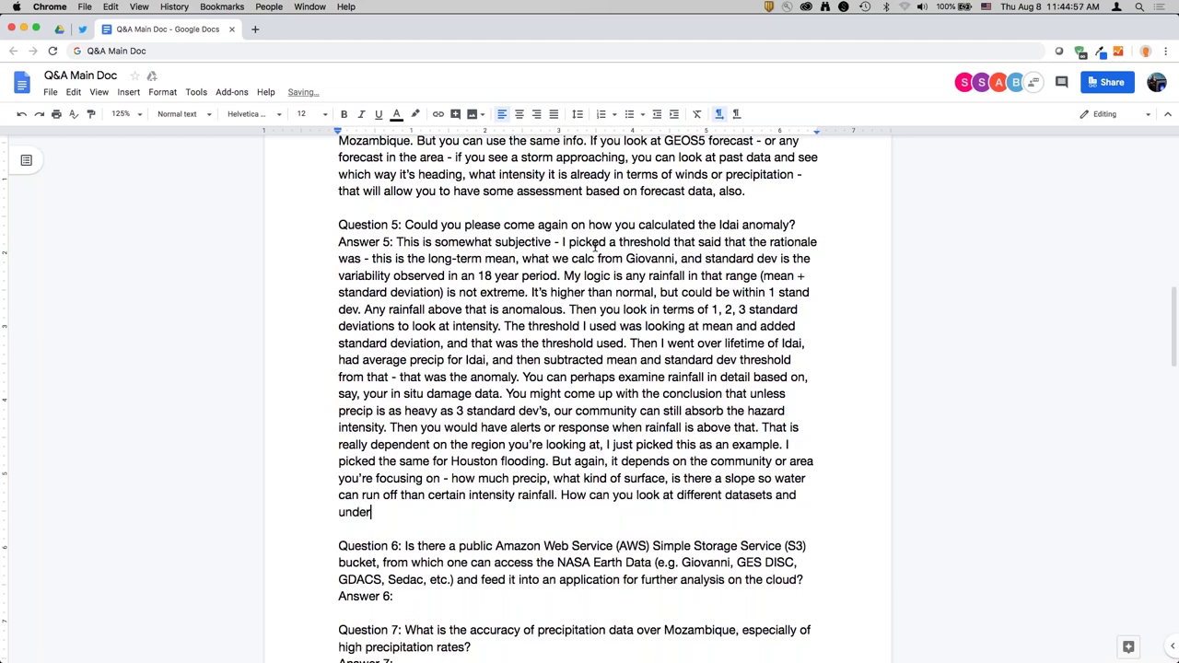
type("stand your own region? H")
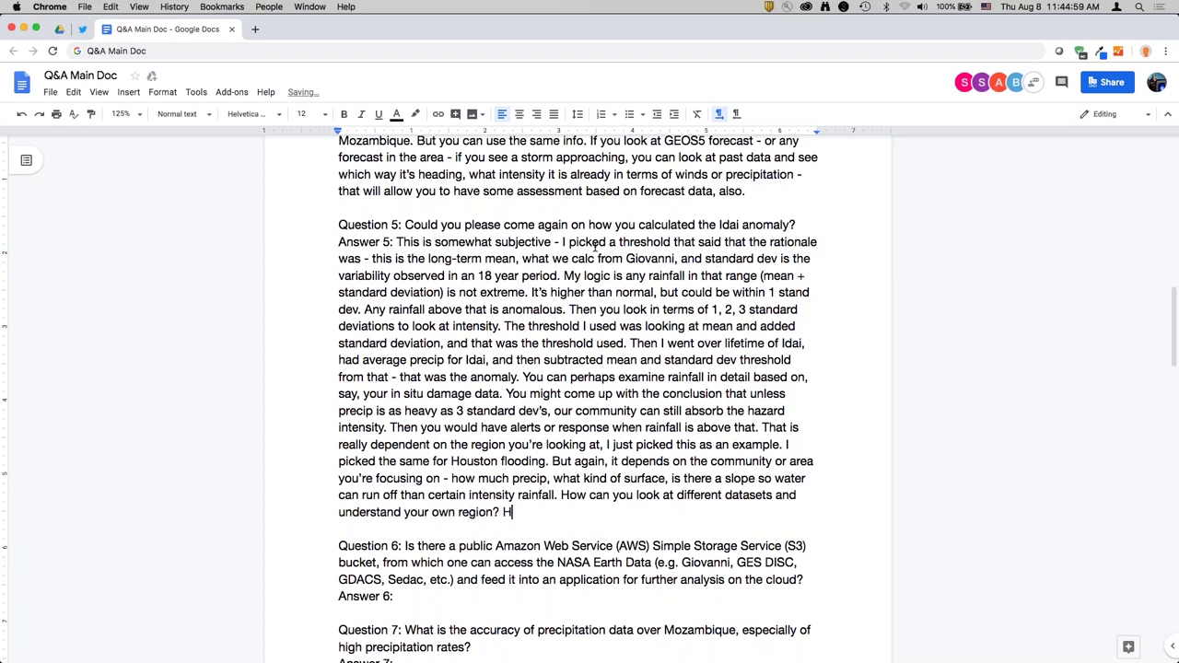
type("ow hazard intensity i")
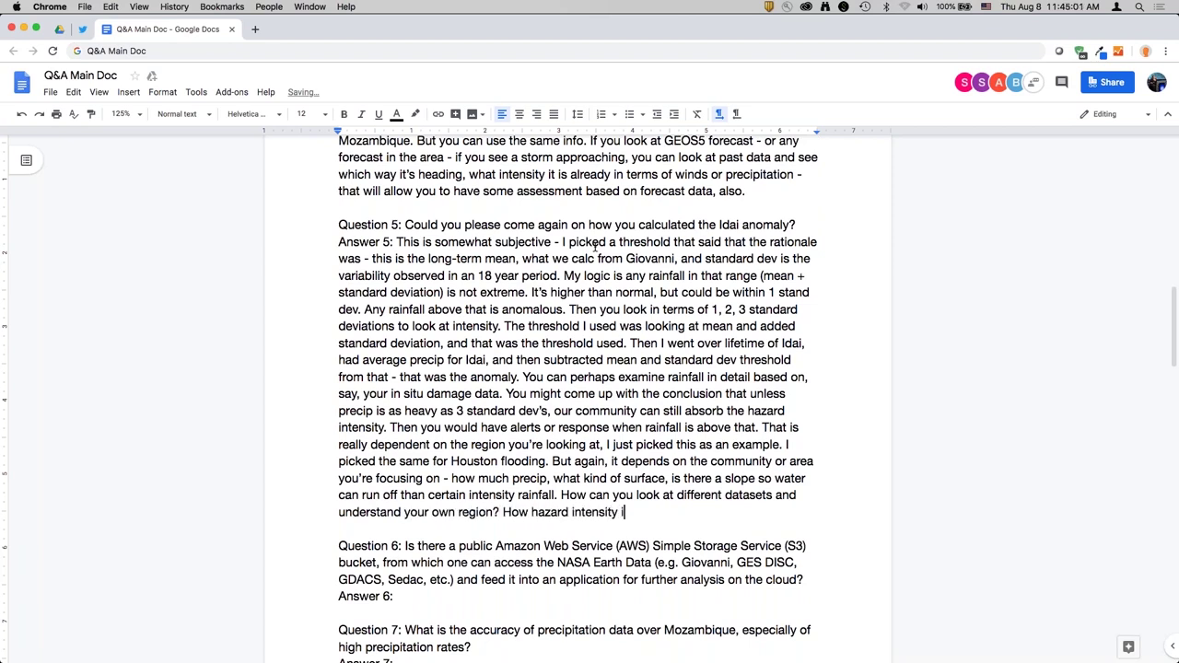
type("s? How ")
type("they can impact your are")
type("a?")
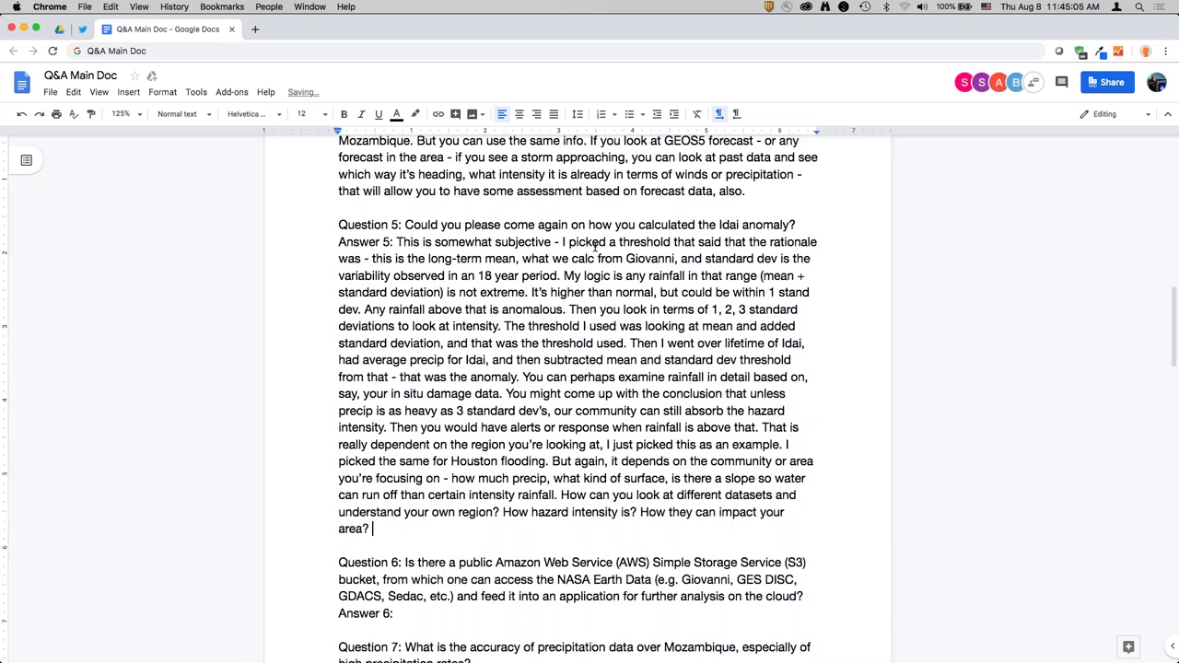
Step: Add to Answer 5: "This was still somewhat qualitative in that we did calculations, but we were still looking at results visually."
scroll(594, 246, "down", 5)
type("T")
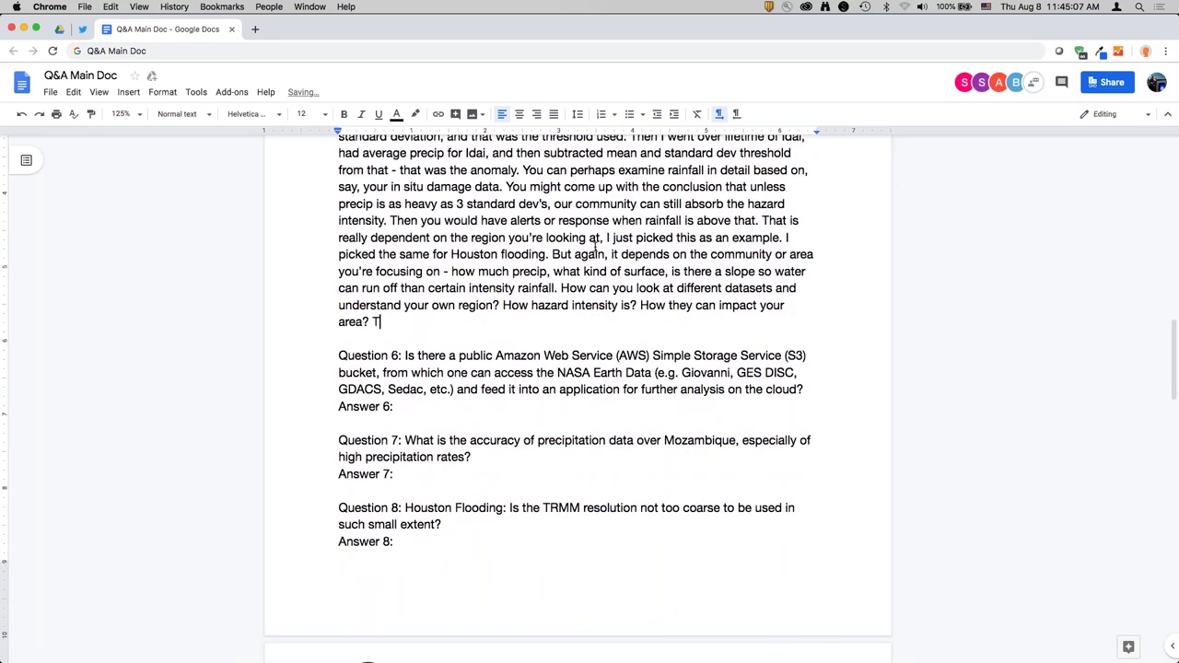
type("his was still somewhat")
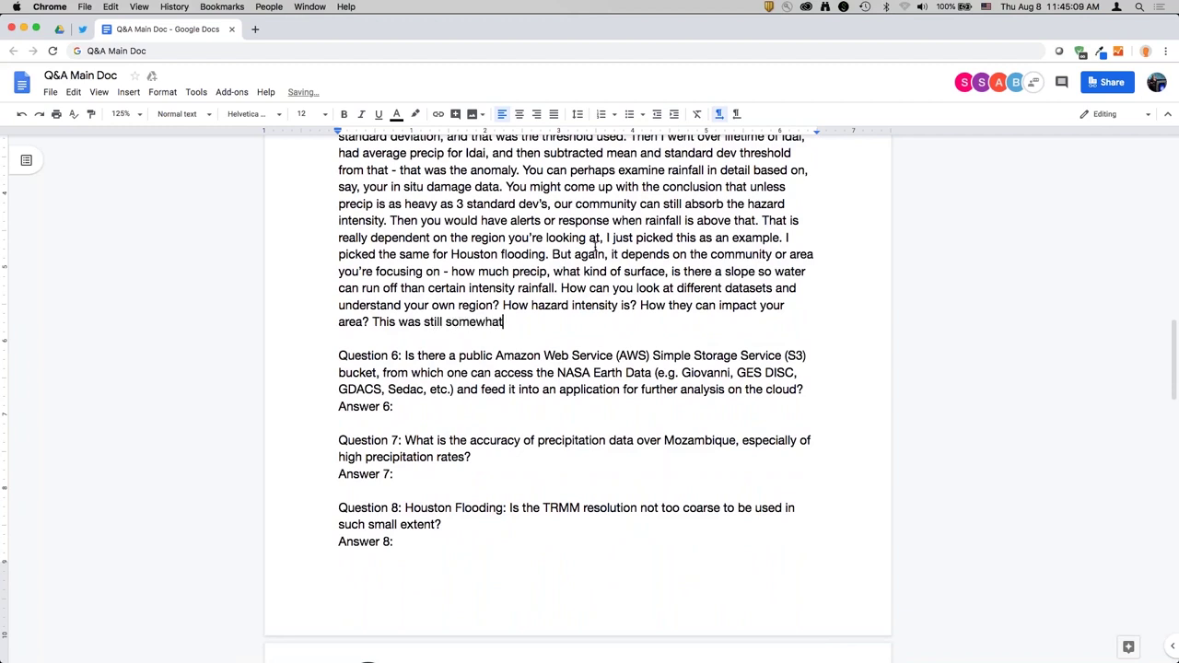
type(" qualitative in that we")
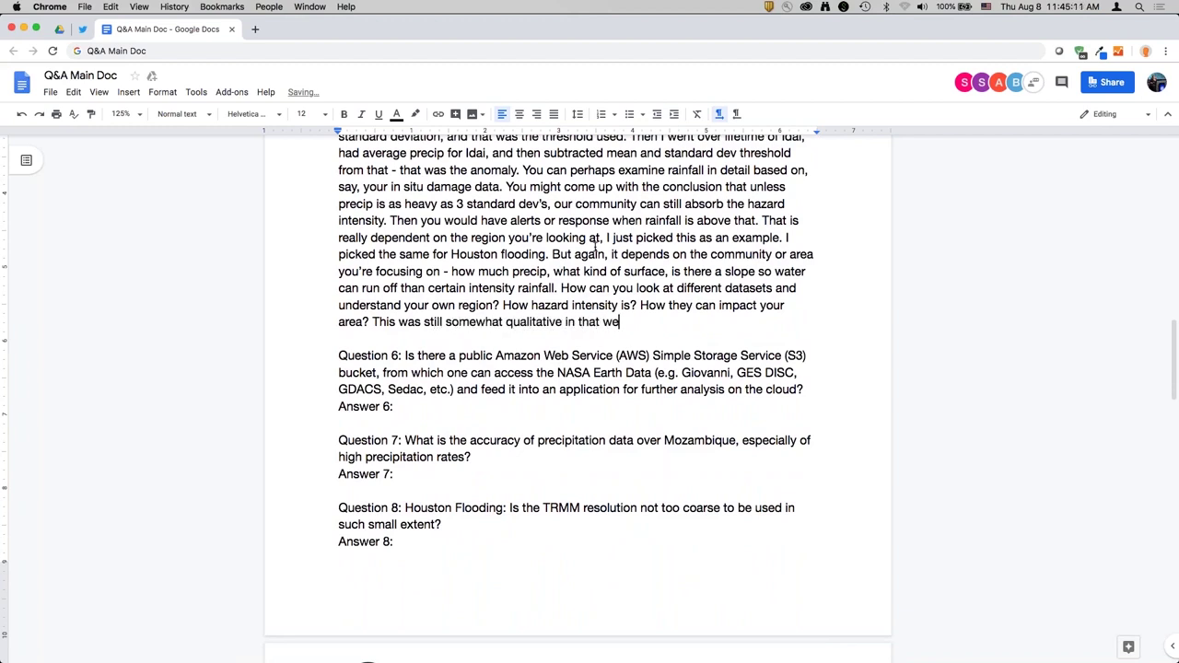
type(" did calculations, but")
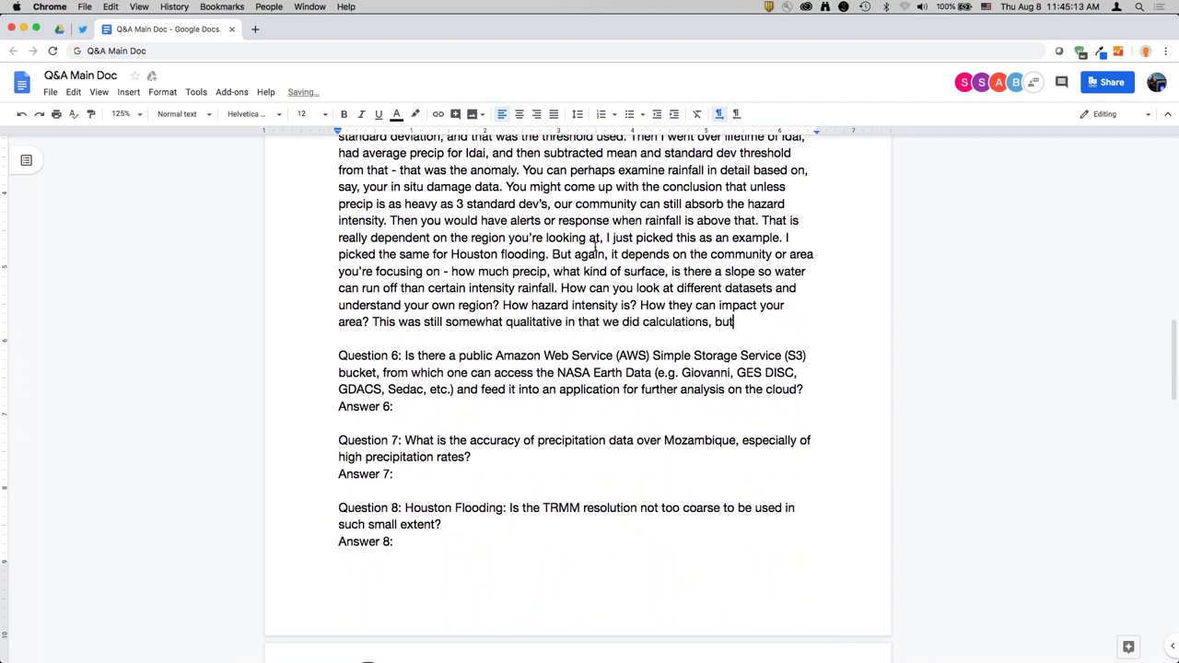
type(" we w")
type("ere still looking at results visual")
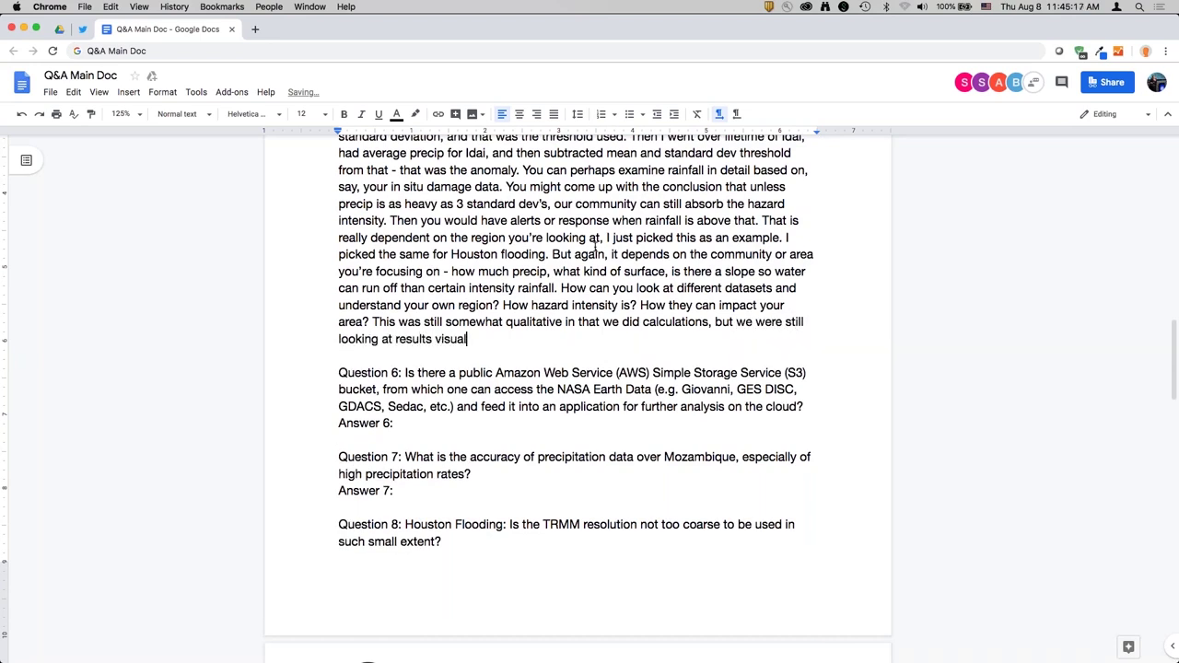
Step: End Answer 5 with "If you want more detailed quantitative information, you would be analyzing digital data."
type("ly. If you want more de")
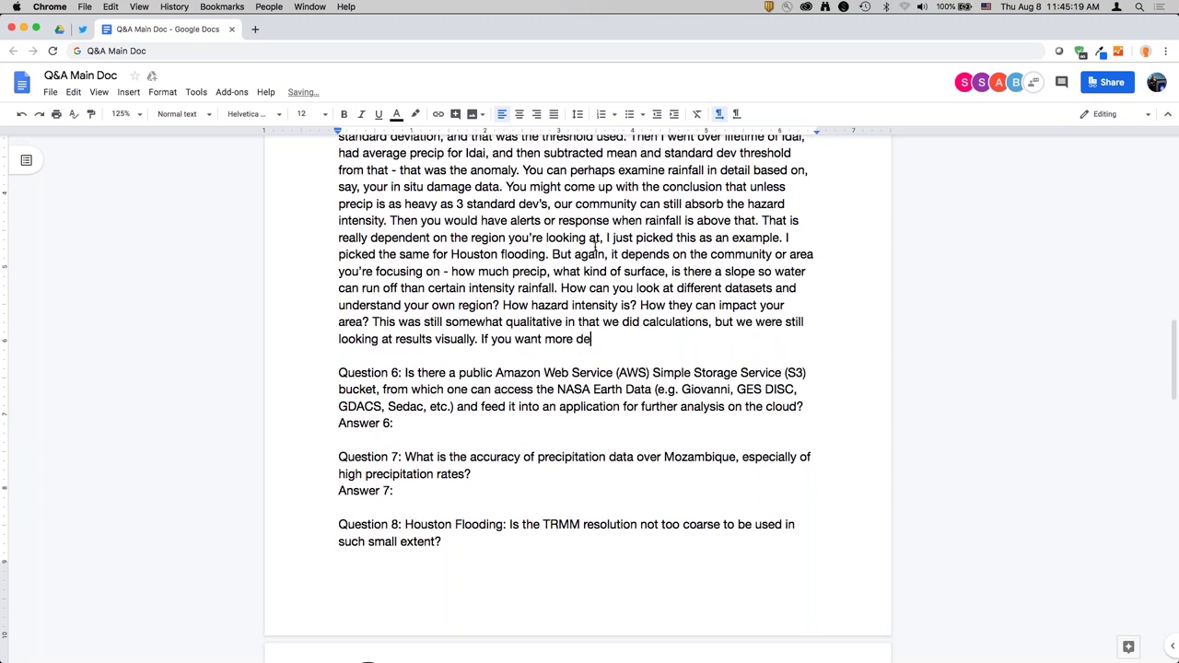
type("tailed quantitative informatio")
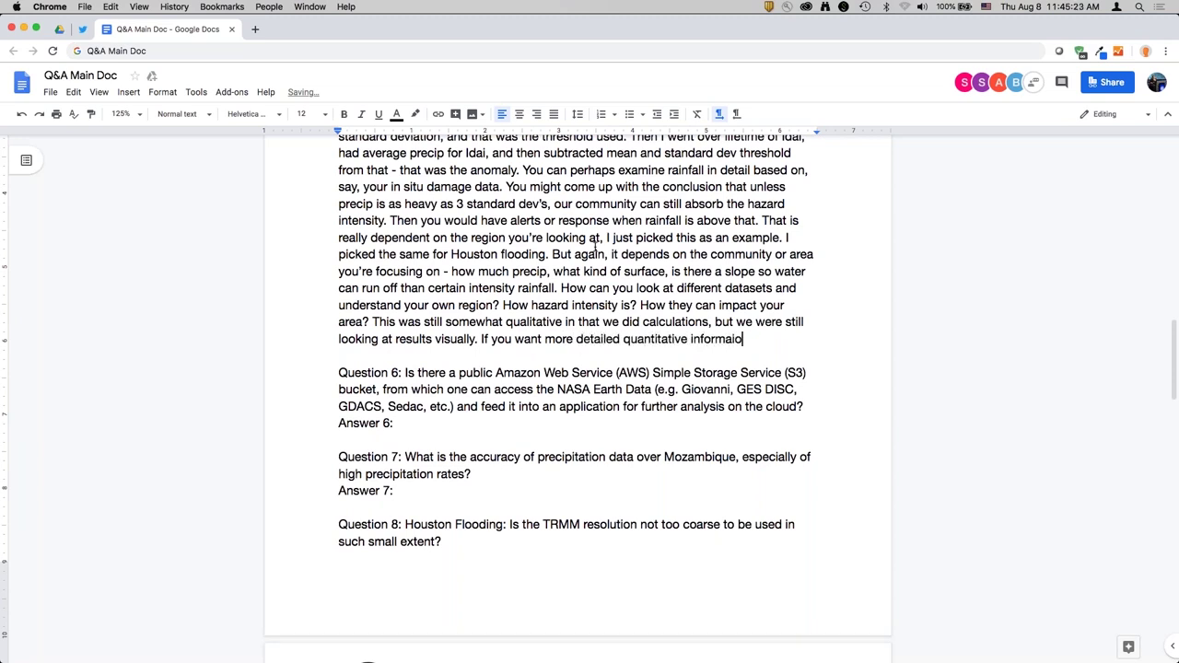
type("n, you would be analyzin")
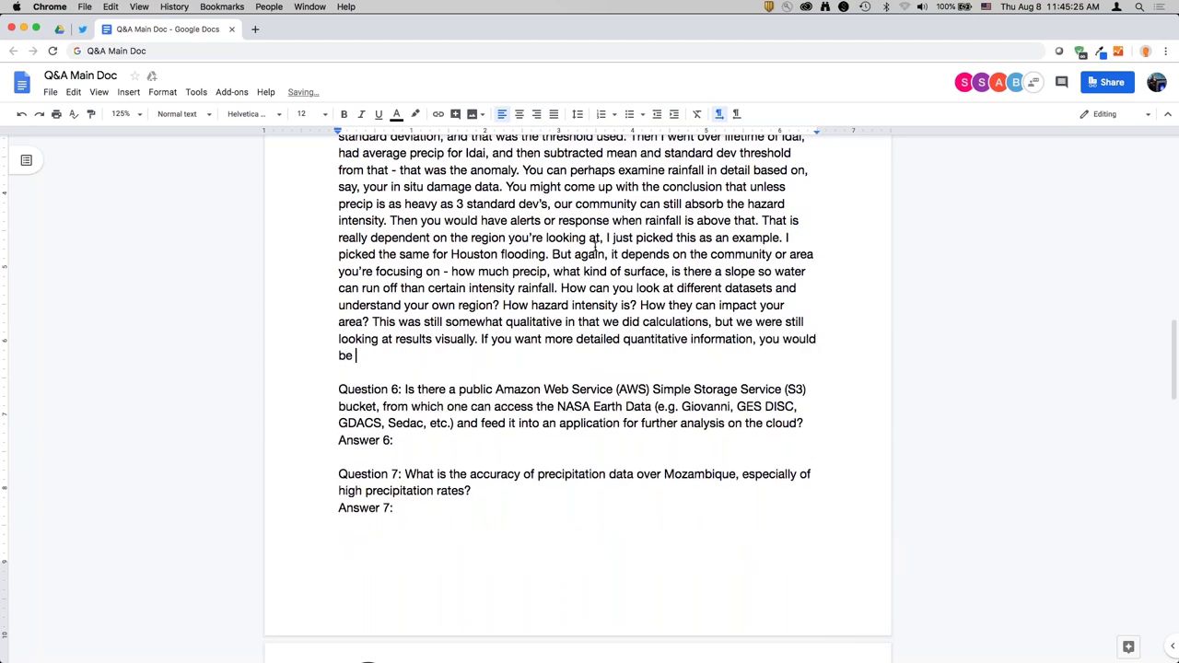
type("g digital data.")
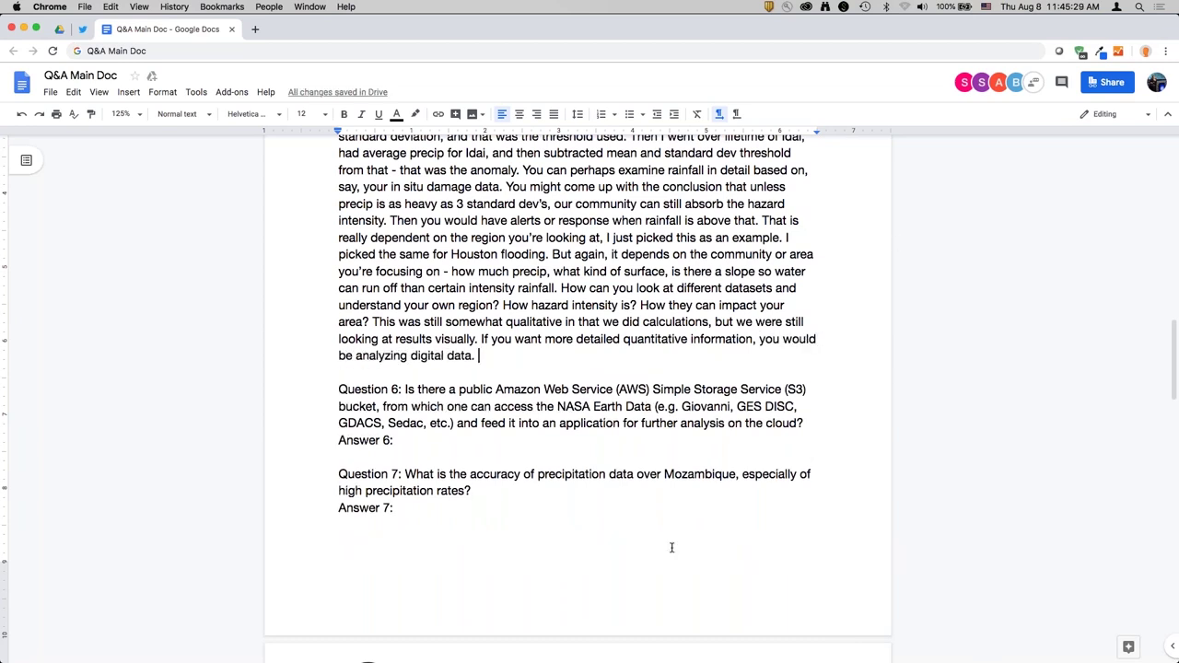
Step: Begin Answer 6 with "So - there are several data that are available through Google Earth Engine (GEE) and ARSET is looking into GEE training."
scroll(672, 547, "down", 5)
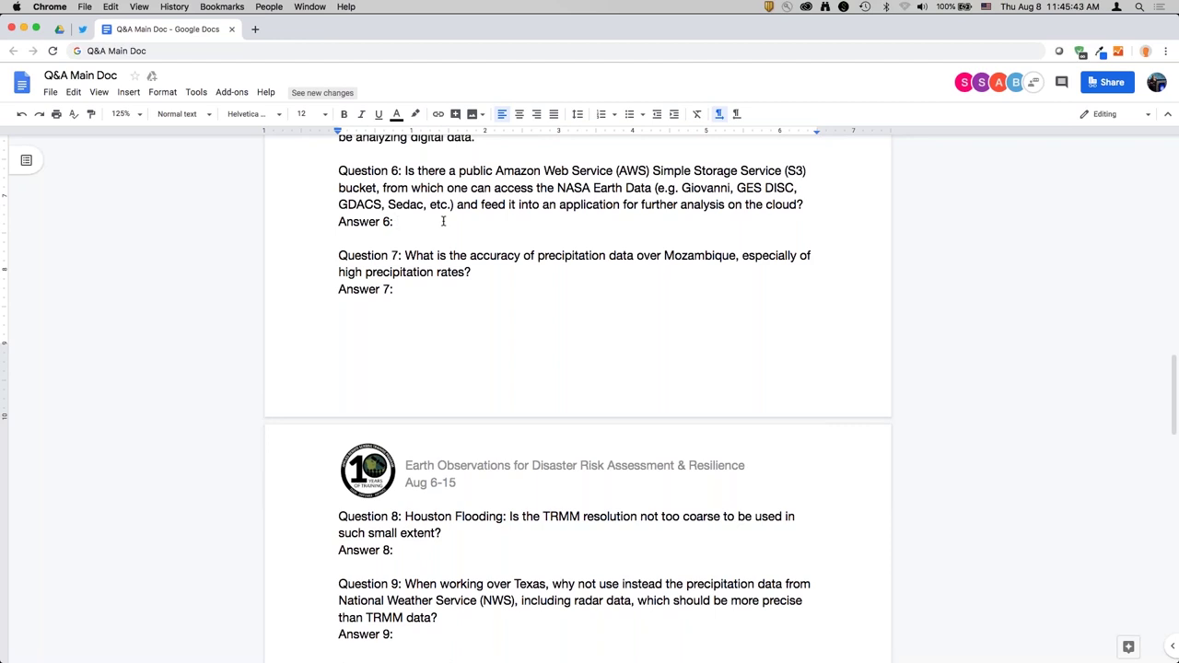
type("So - ther")
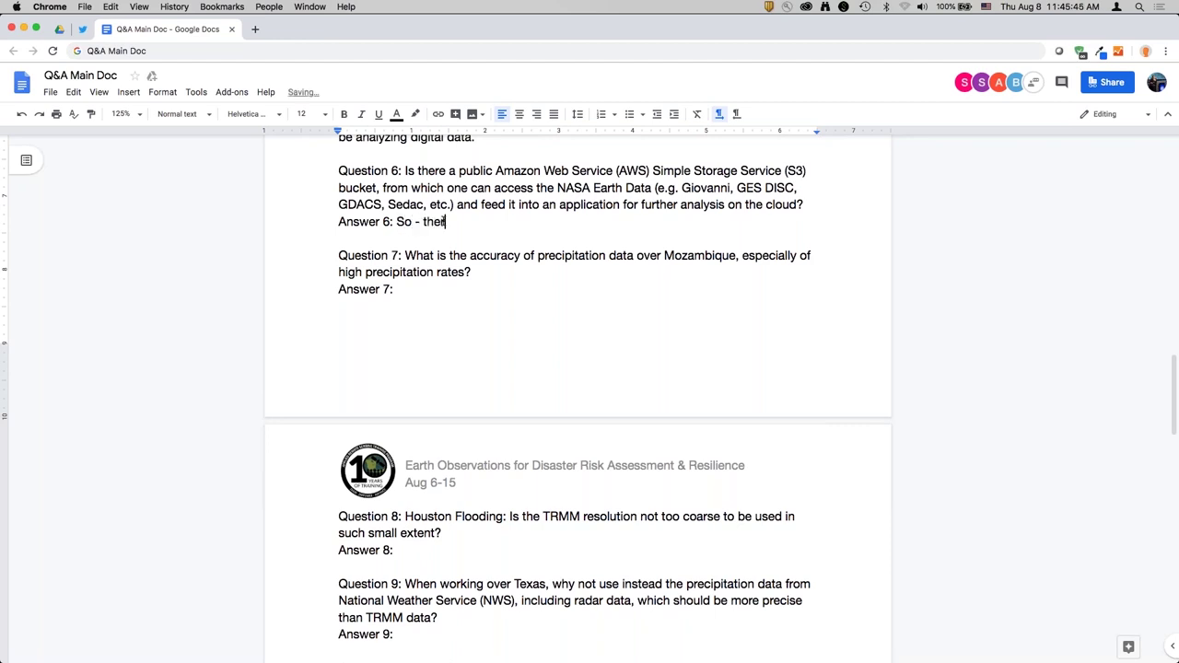
type("e are several data that ")
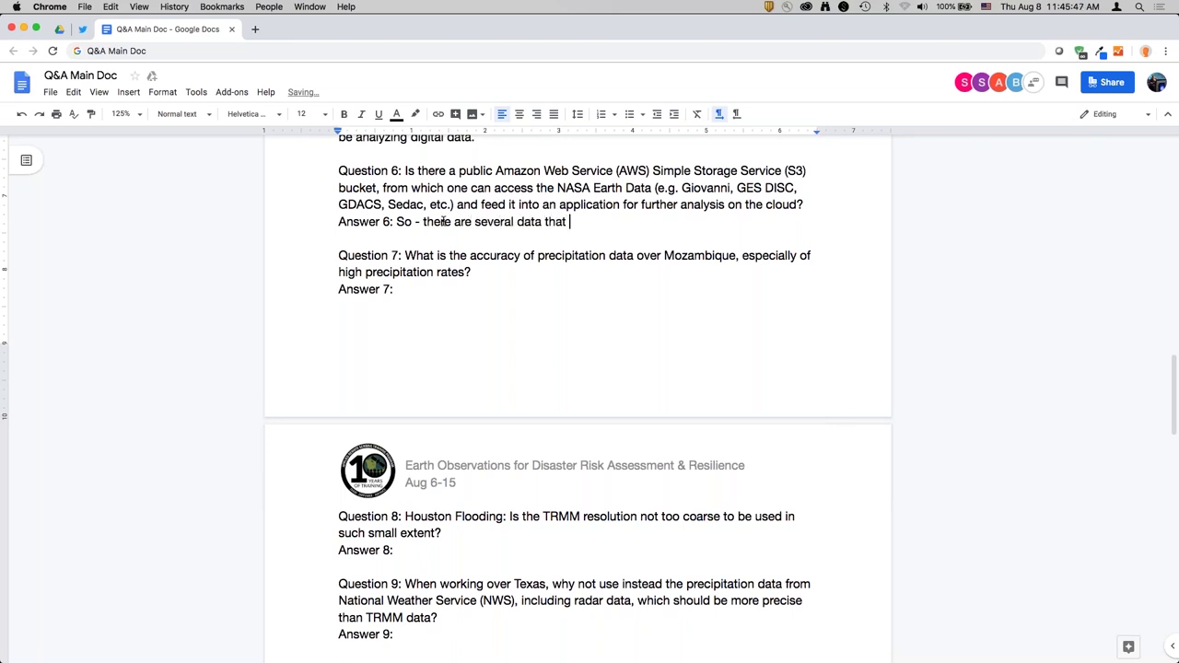
type("are available through ")
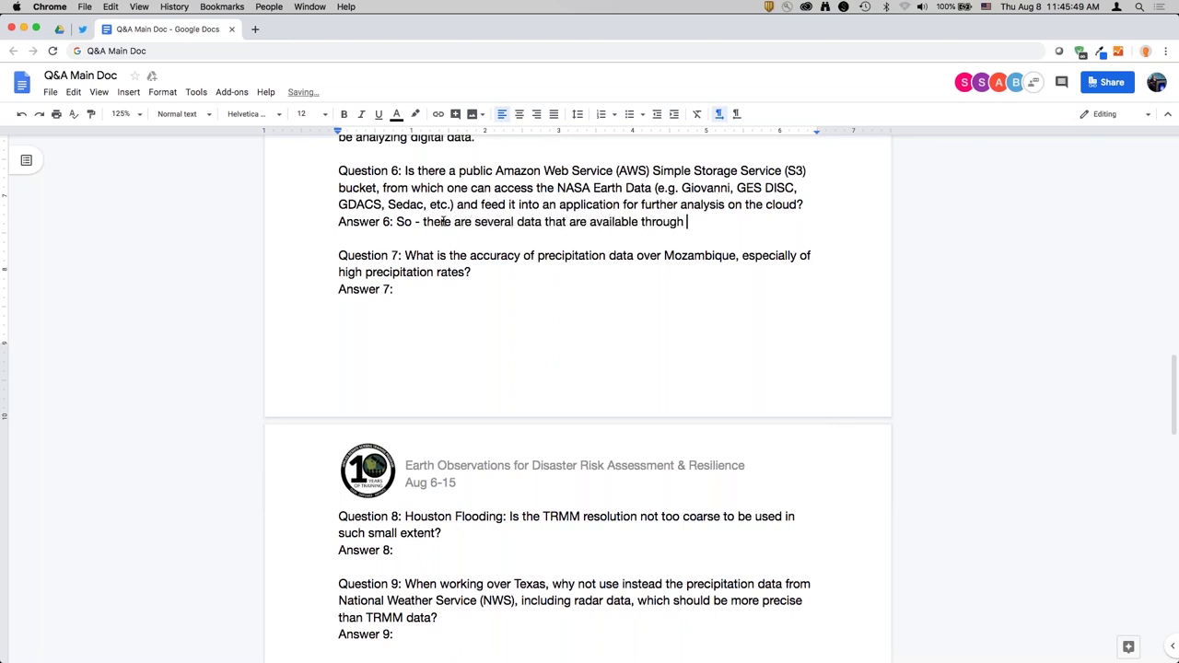
type("Google Earth Engine ")
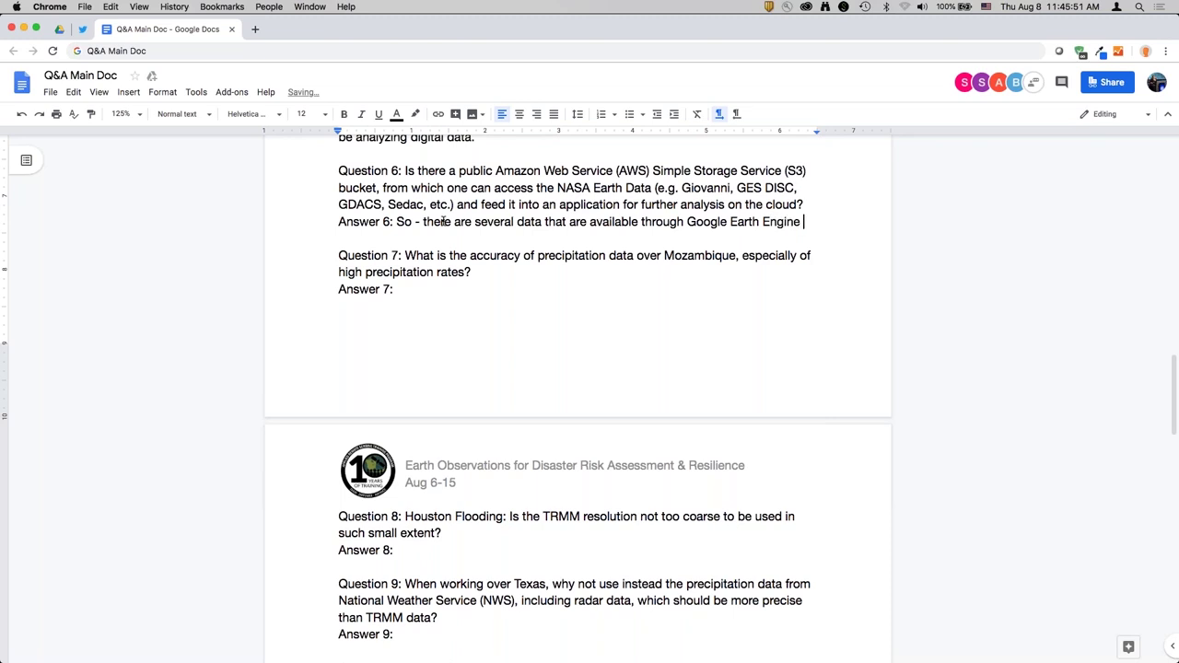
type("(GEE) and ARSET is lo")
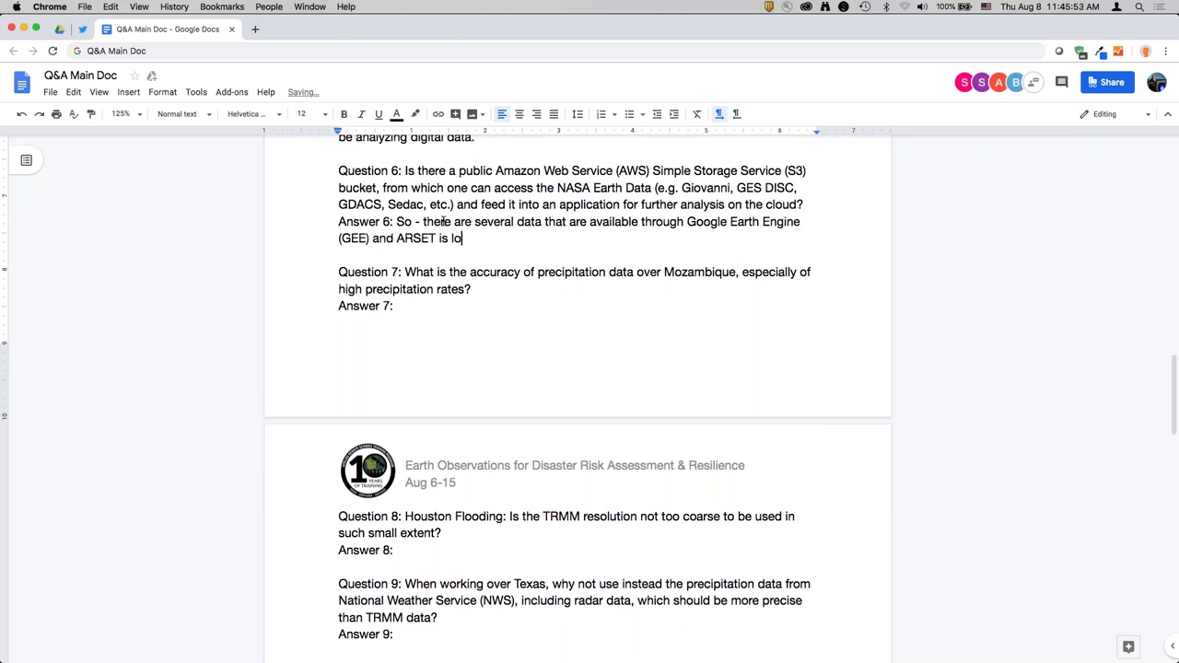
type("oking into GEE training. We'd li")
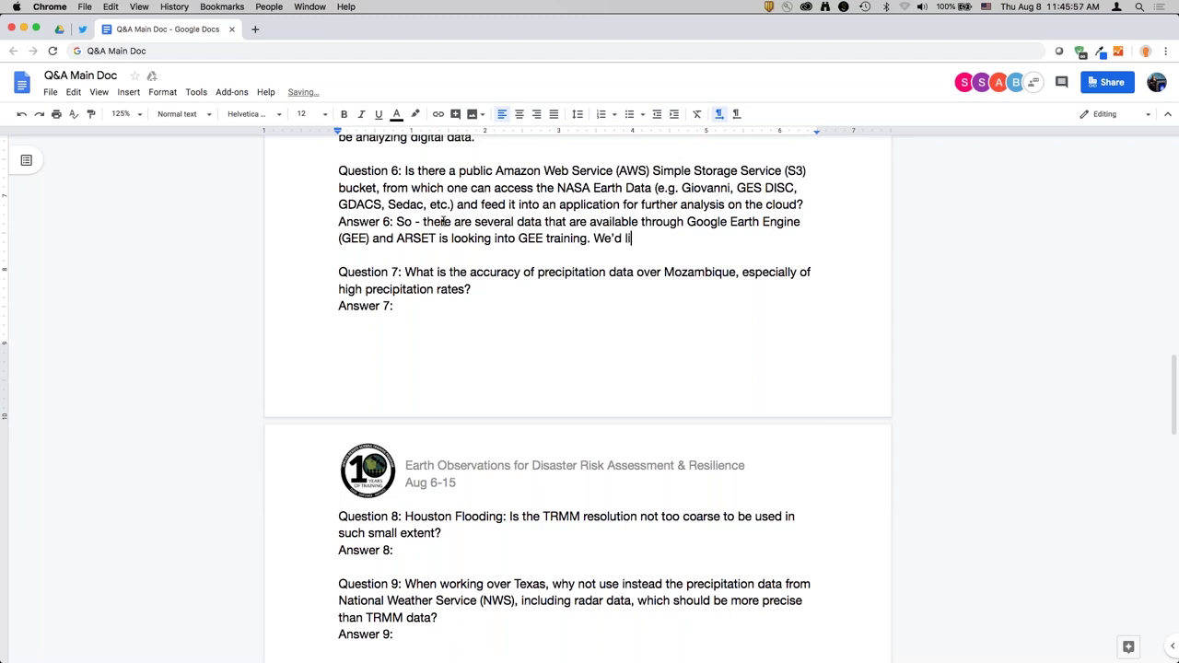
Step: End Answer 6 with "We'd like to introduce as many datasets as we can through GEE or cloud services."
type("ke to introduce as many datse")
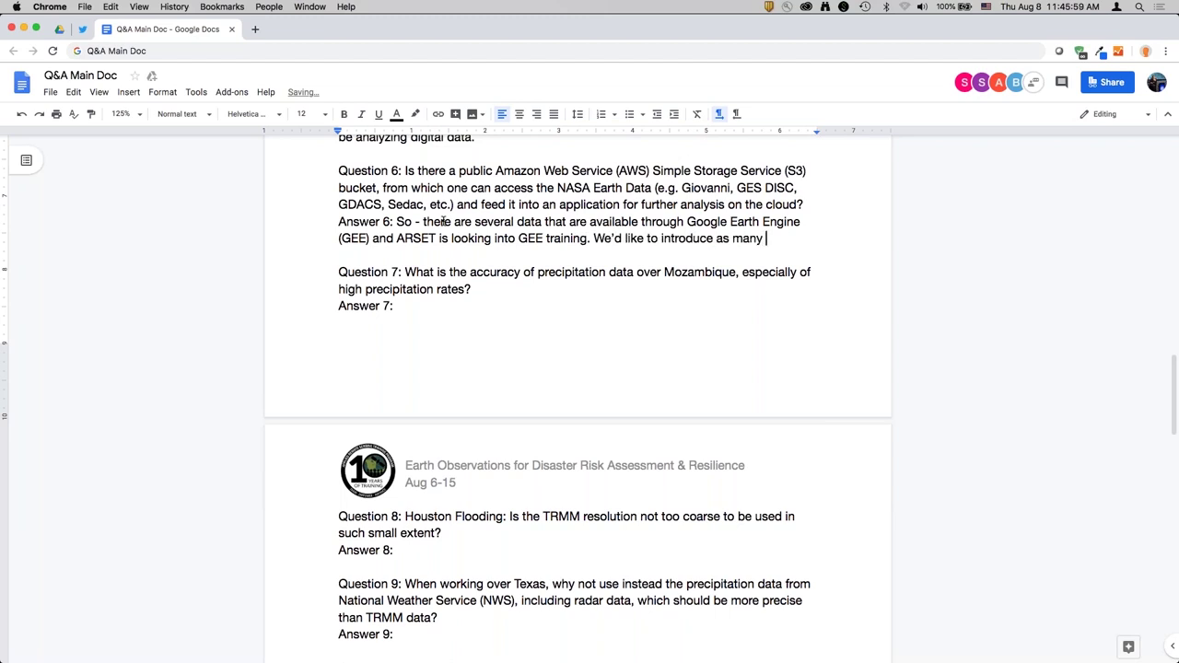
key("BackSpace")
type("asets as we can th")
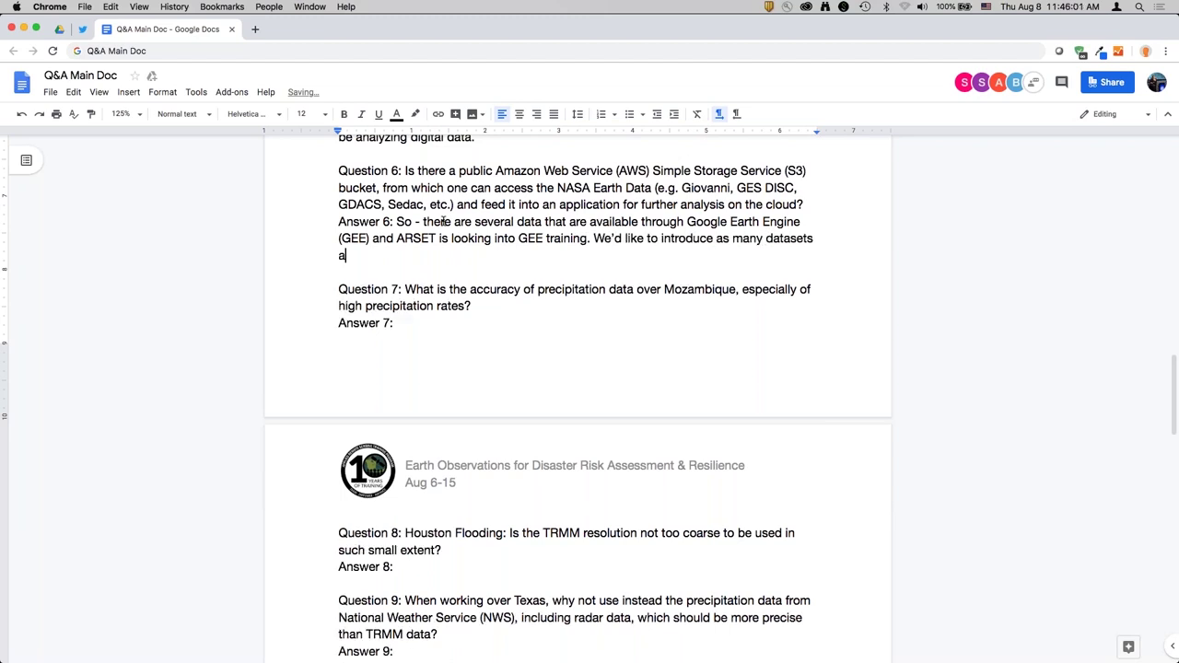
type("rough GEE or ")
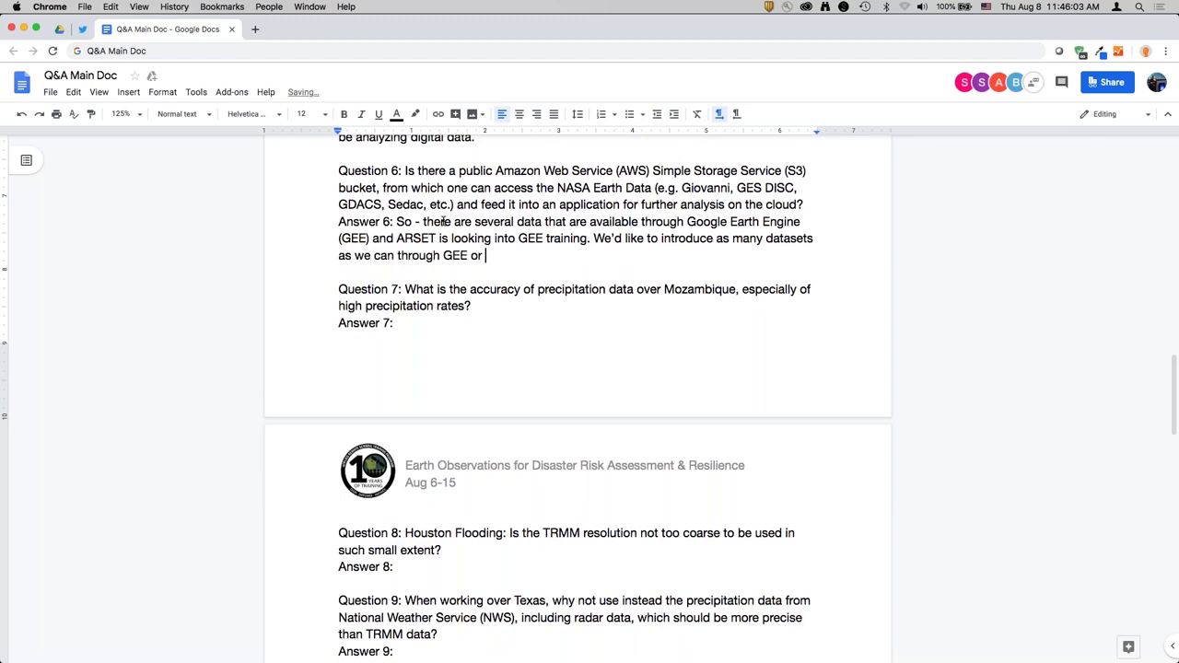
type("cluoud services.")
Step: Begin Answer 7 with "This question - there is no simple answer to that."
key("Down")
key("Down")
key("Down")
key("Down")
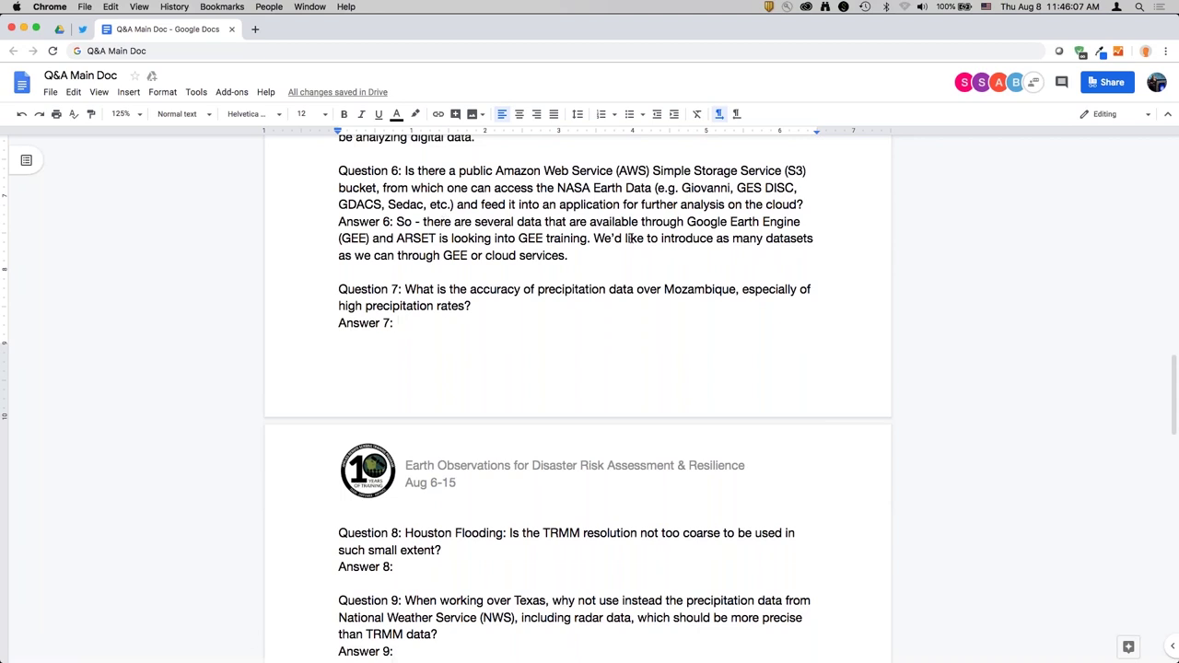
scroll(586, 349, "down", 3)
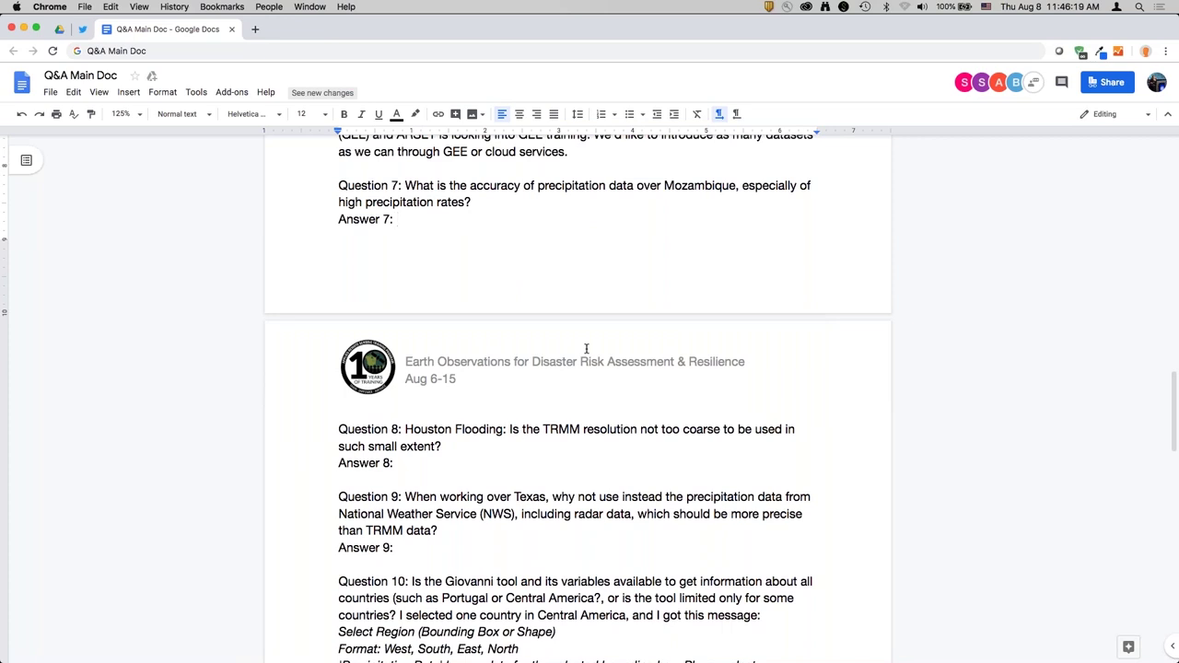
type("This question - th")
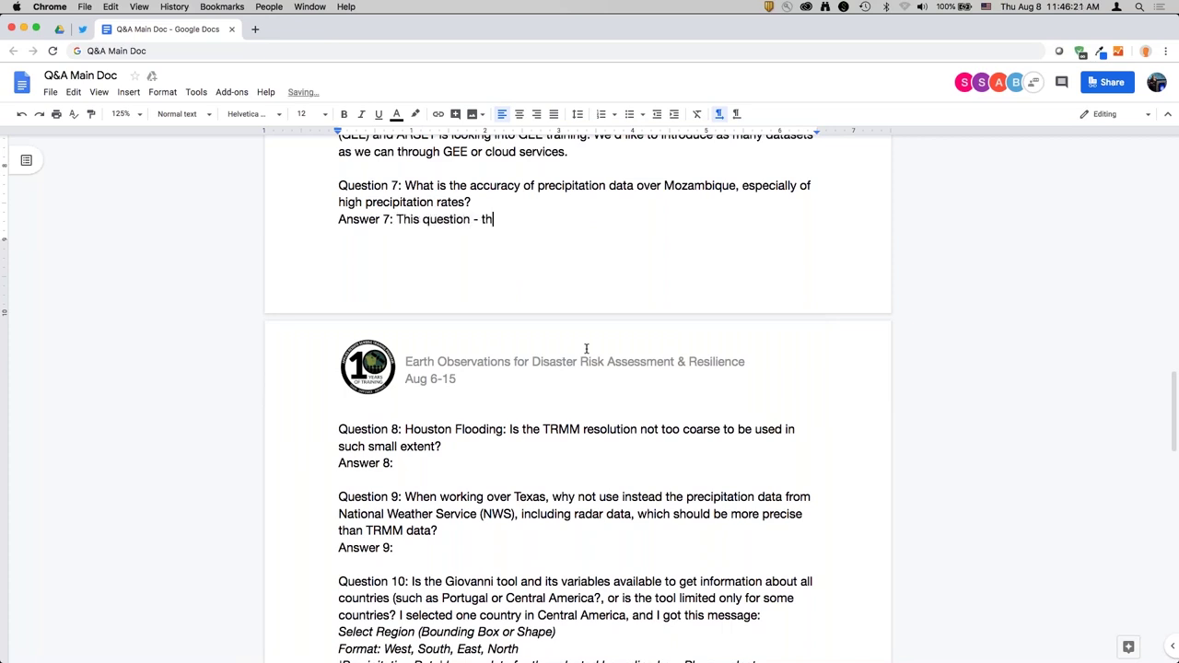
type("ere is no simple answer too")
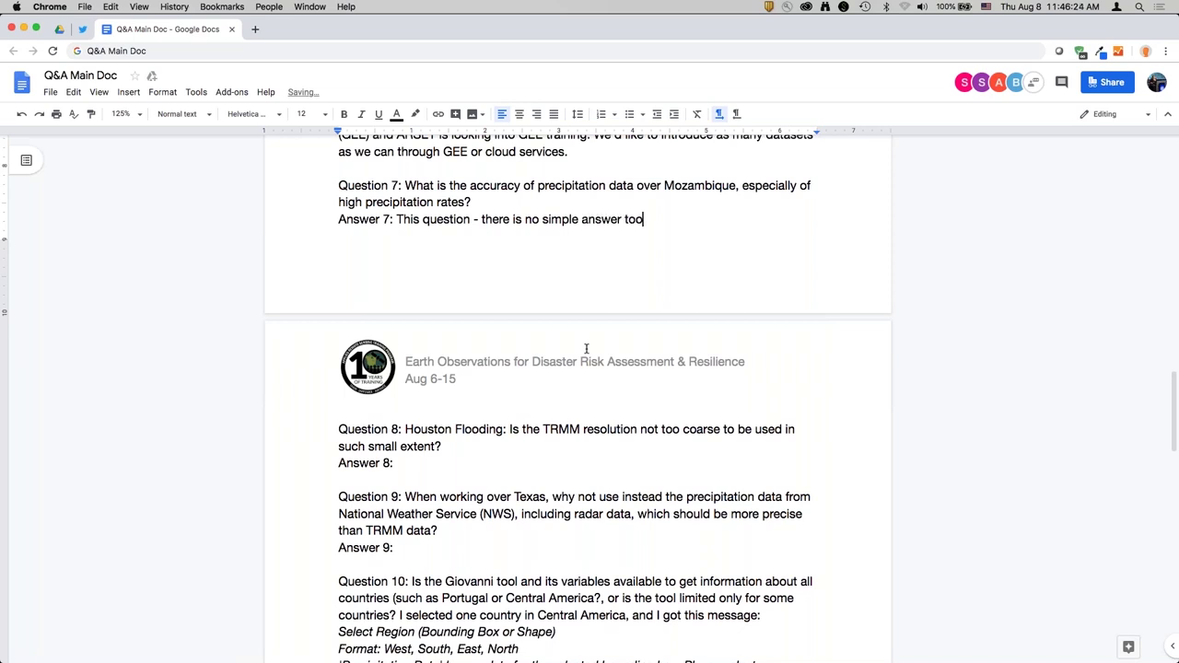
key("BackSpace")
type("that. T")
key("BackSpace")
Step: Add to Answer 7: "If you look at validation of TRMM or GPM data, they are done on selected regions"
type("If you look at valid")
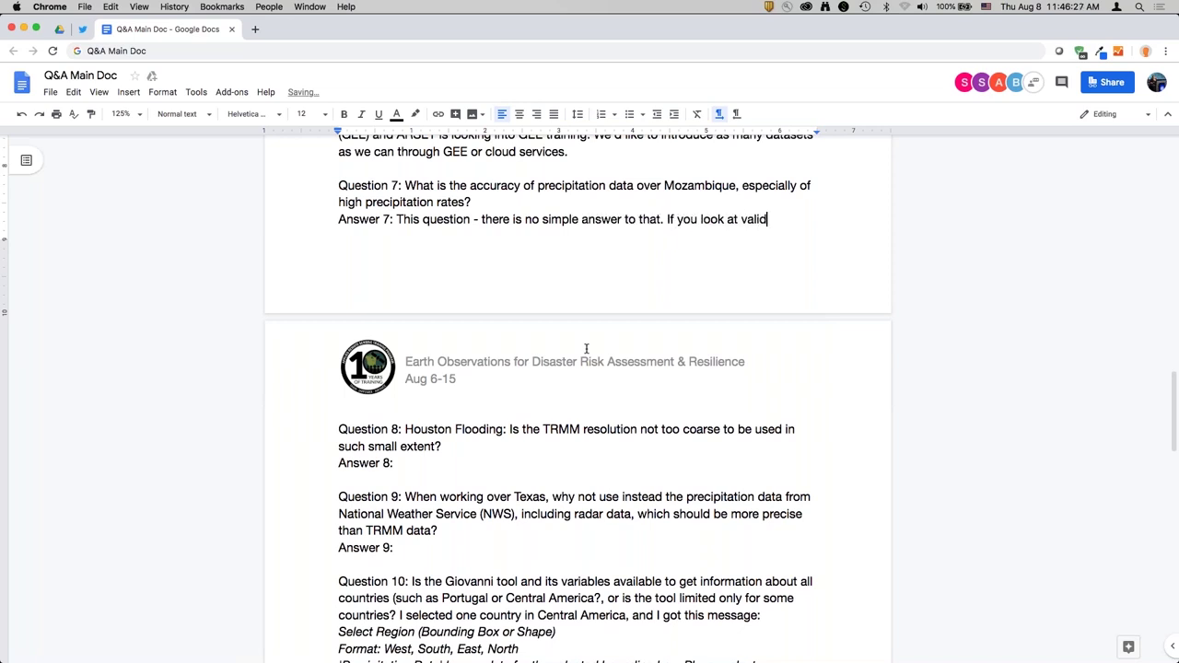
type("ation of TRMM or GPM ")
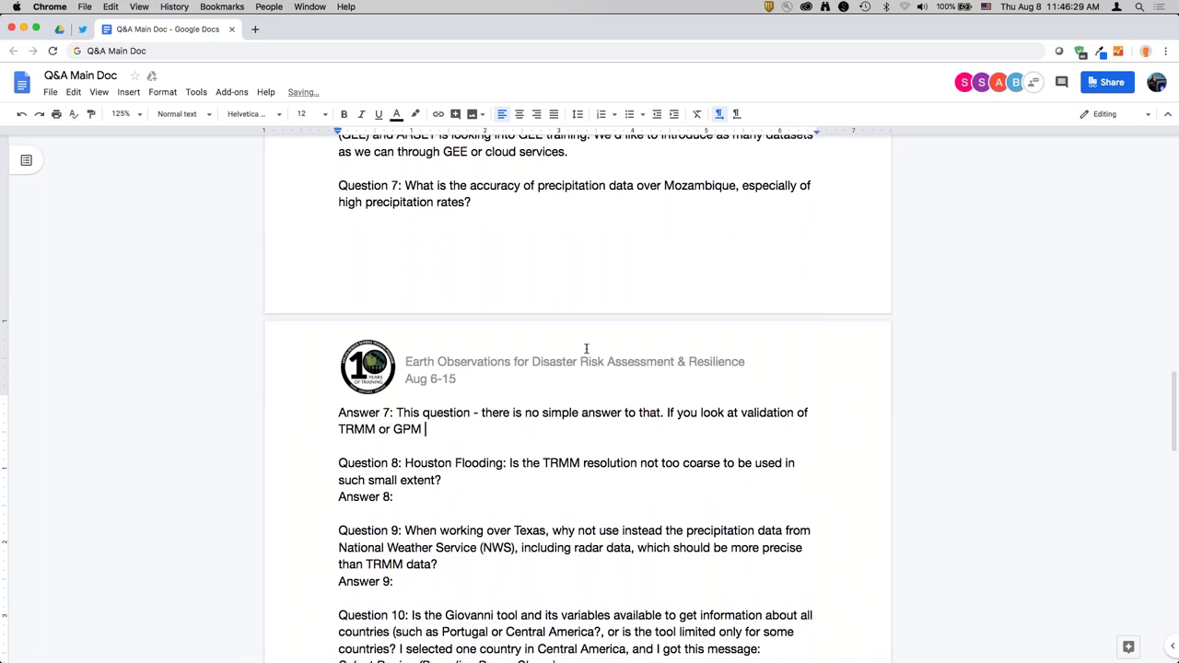
type("data, they we")
key("BackSpace")
key("BackSpace")
type("are do")
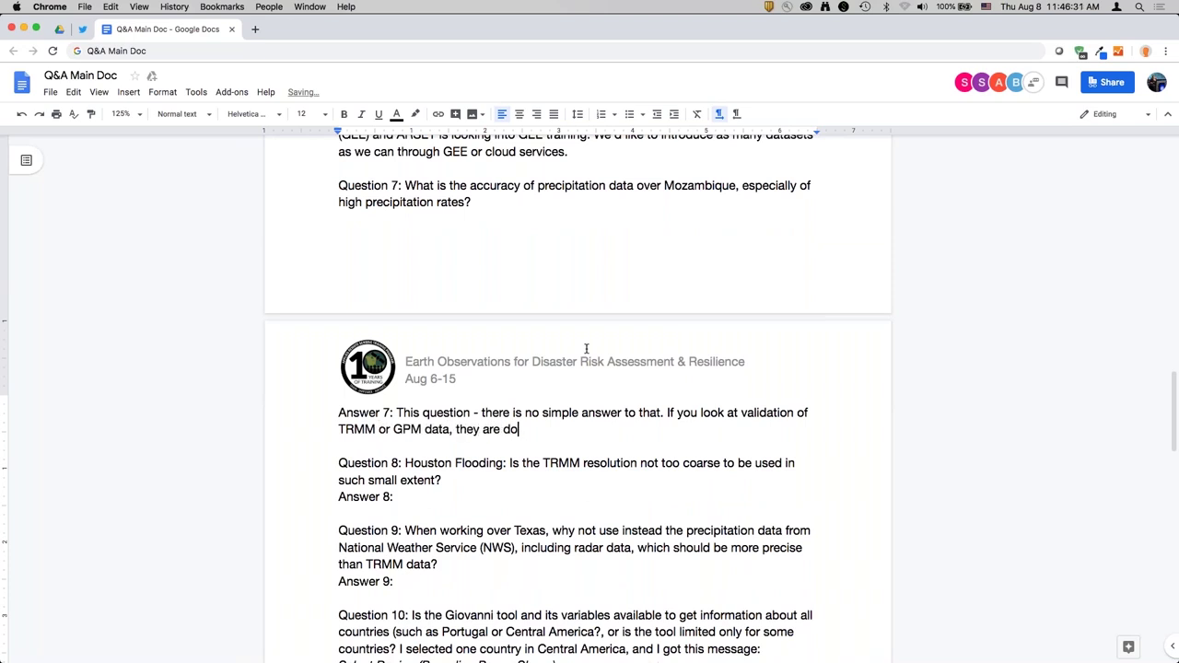
type("ne on selected regions ")
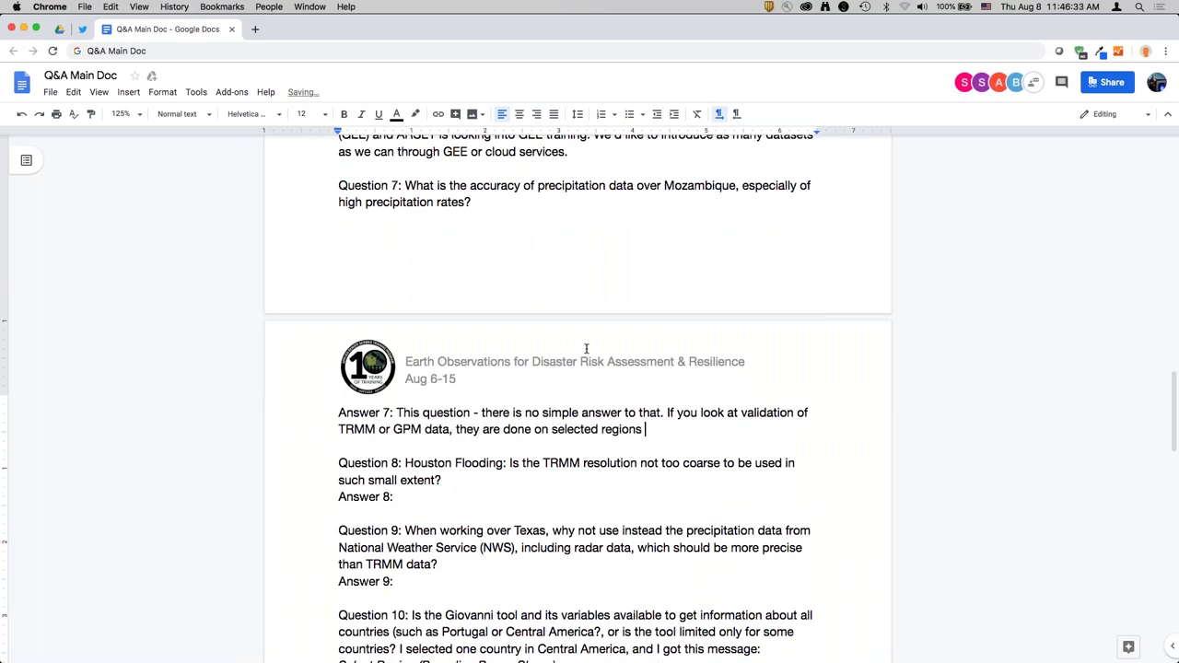
Step: Continue the Answer 7 sentence with "over Mozambique there is no detailed validation or comparison with in situ data."
type("over Mozambiqu")
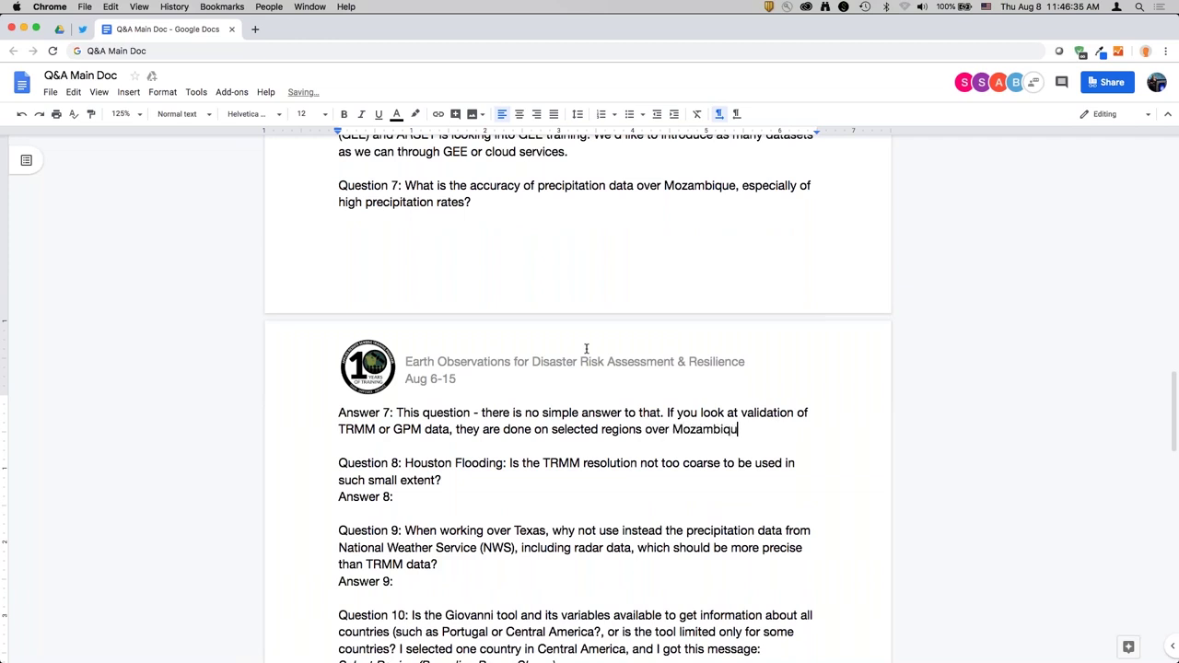
type("e there is not")
key("BackSpace")
type("detailed validation")
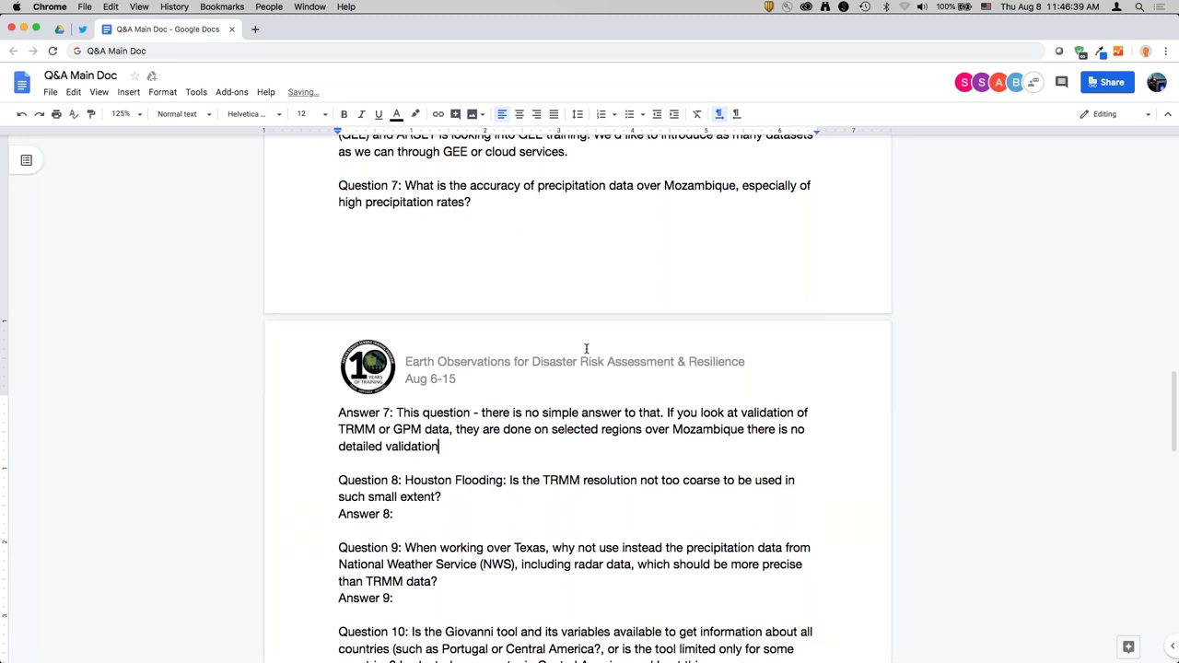
type(" or comparison with ins")
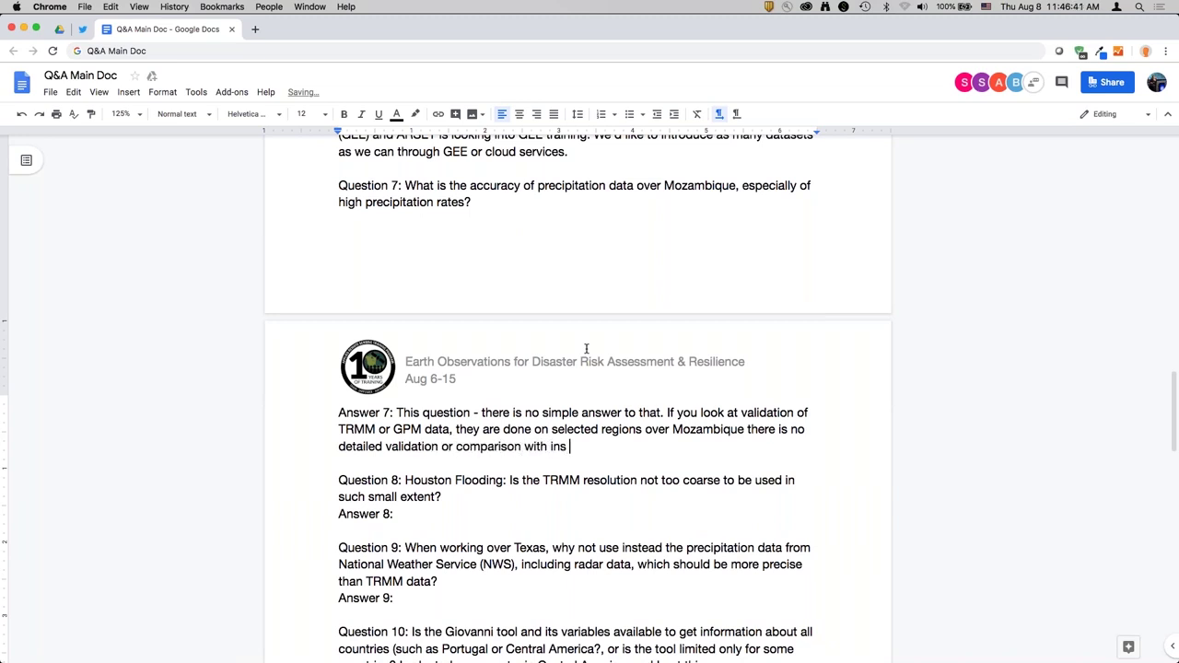
key("BackSpace")
key("BackSpace")
type("situ data. For a hi")
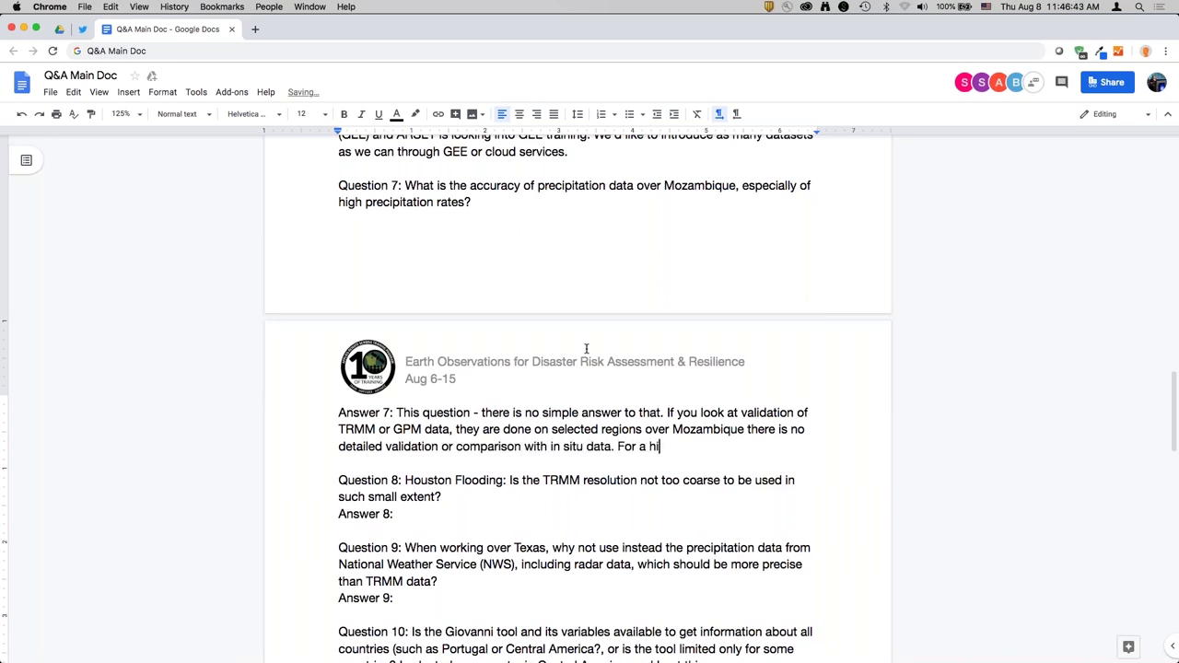
Step: Add to Answer 7: "For a higher rain rate, also for a smaller region, the best way is to have in situ and compare - there may be biases."
type("gher rain rate, also for a smaller region")
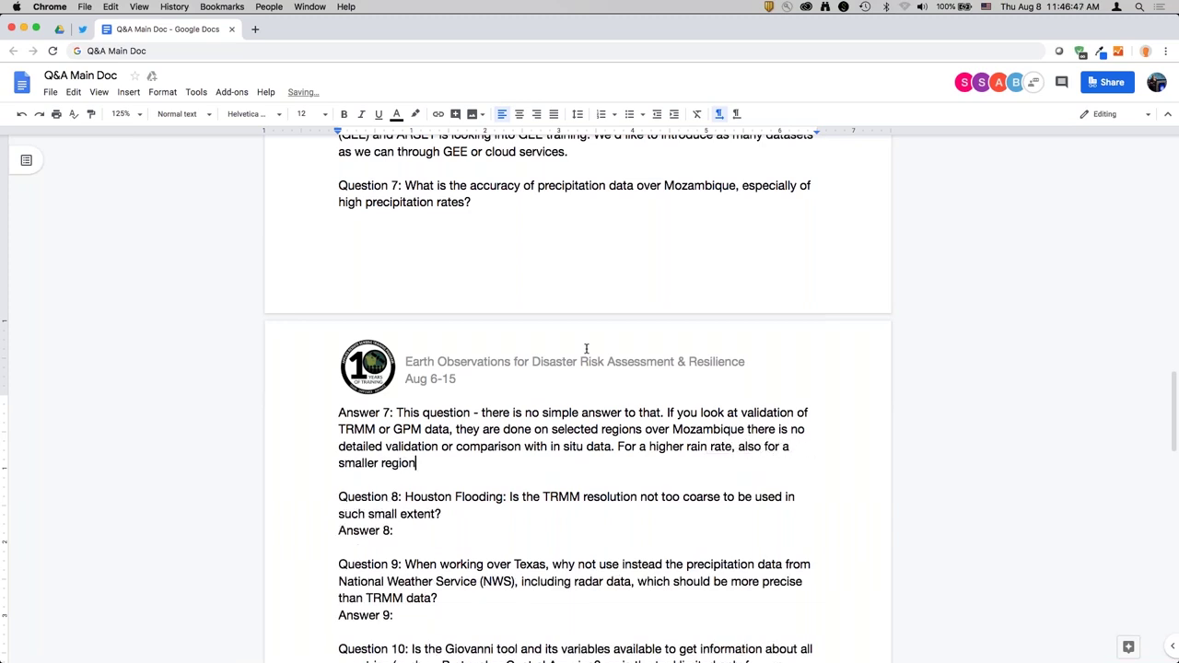
type(", the best way is to have in situ and compa")
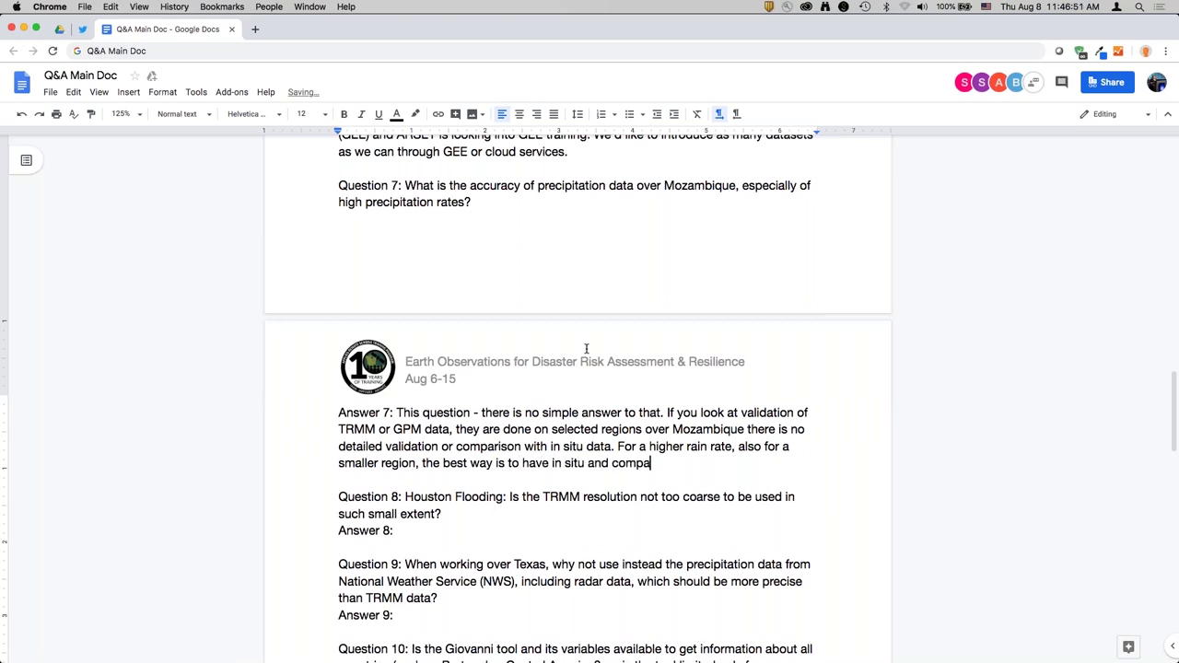
type("re - there may be bias")
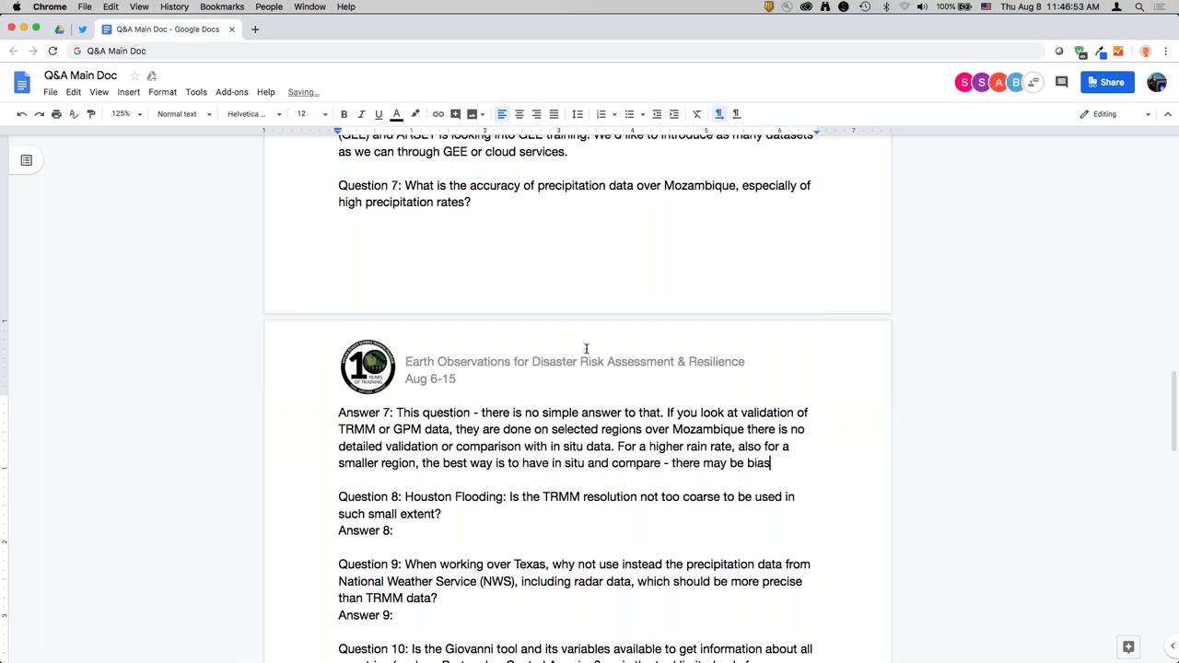
type("es. On the other hand ,")
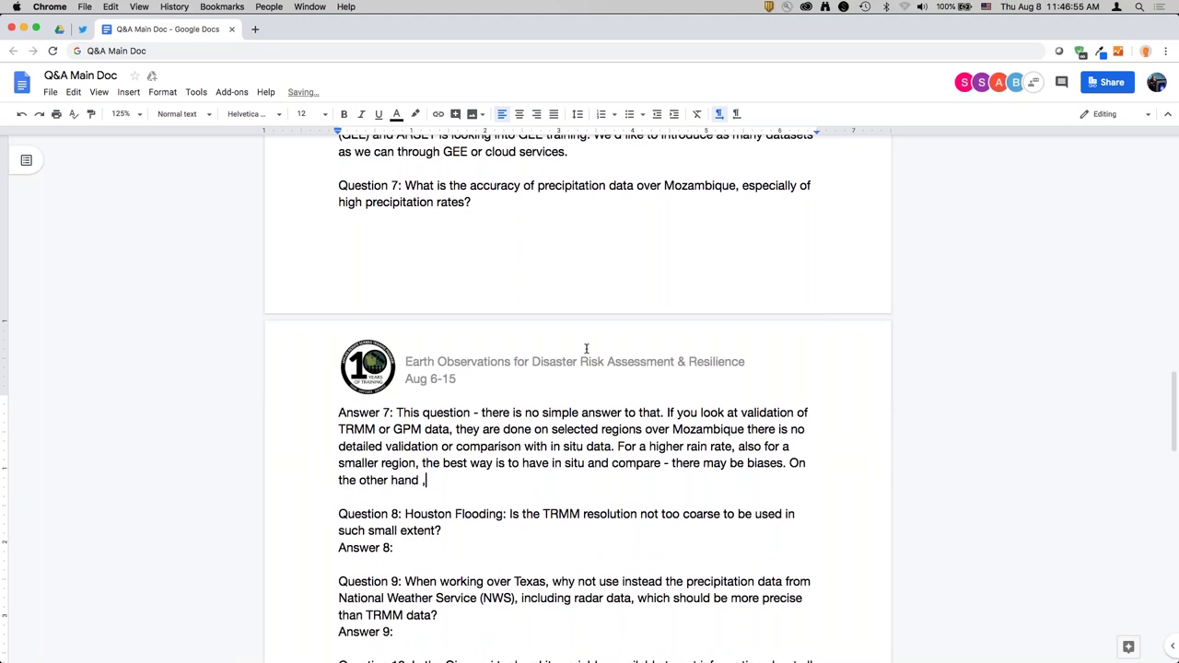
Step: Add to Answer 7: "On the other hand ,the rain gauge calibrated data - IMERG and TRMM final data - they are calibrated with whatever rain gauges are available."
type("the rain gauge ca")
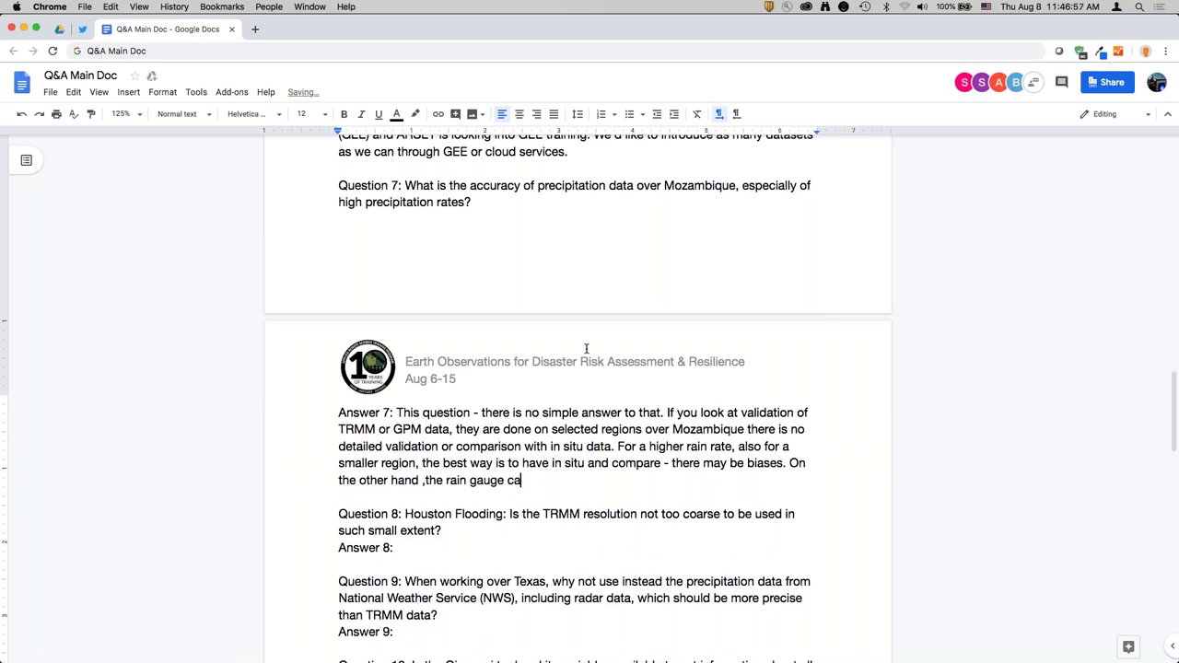
type("librated data - IMERG and TRMM ")
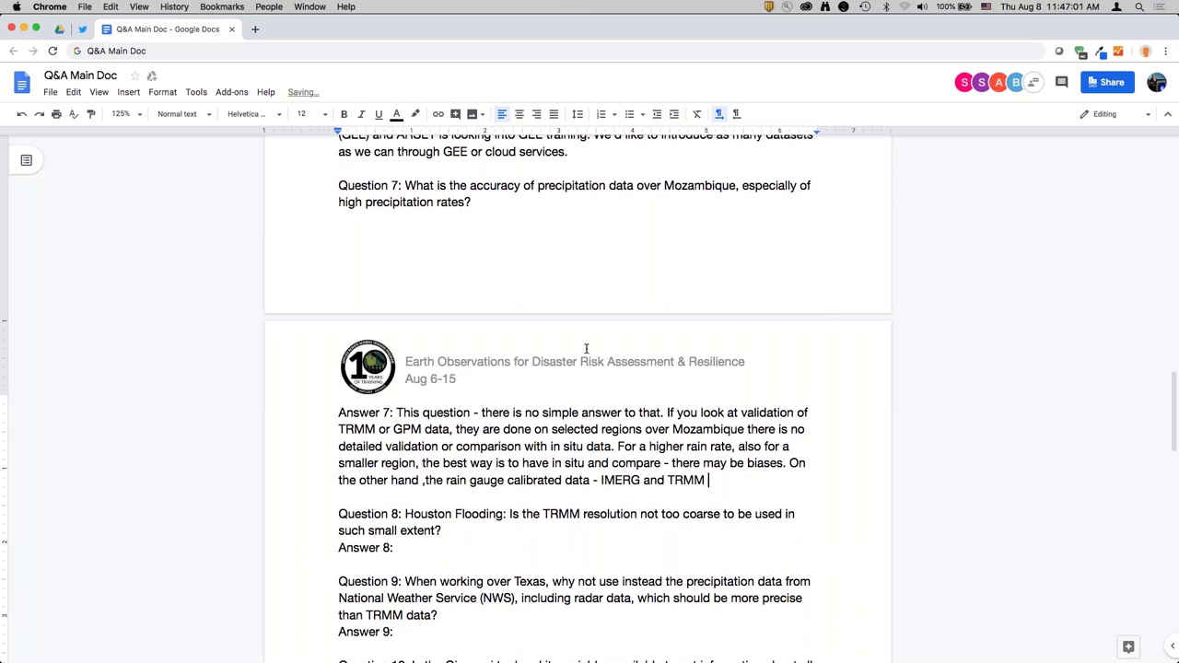
type("final data - they are")
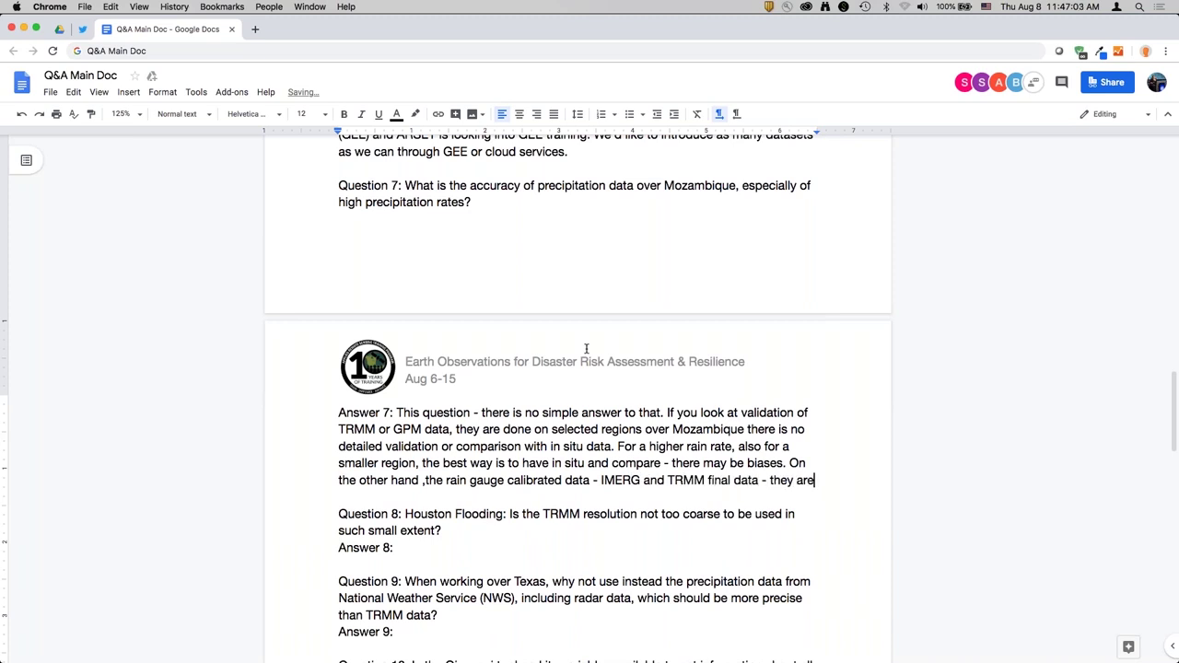
type(" calibrated with whatev")
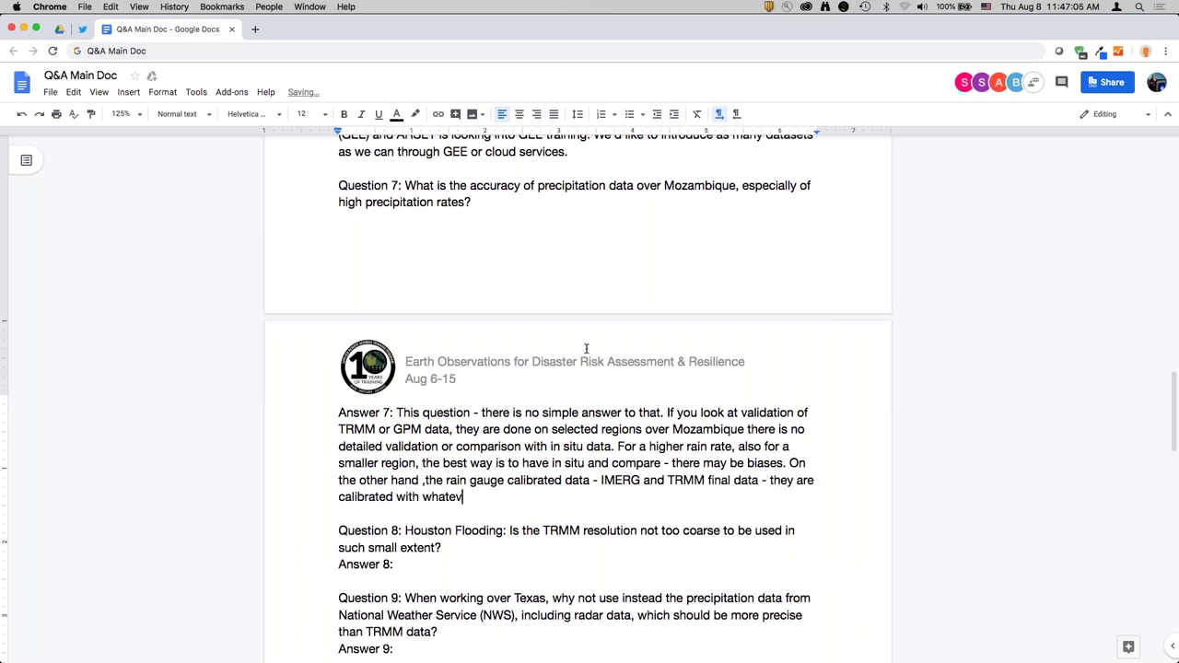
type("er rain gauges are a")
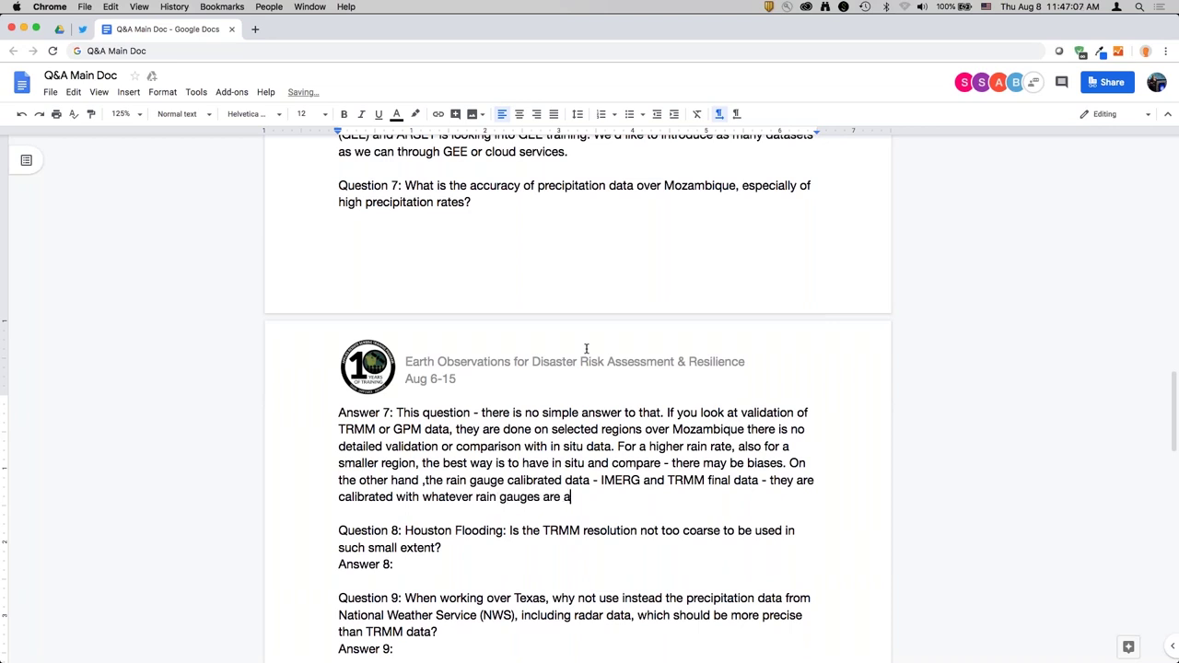
type("vailable. On the grid they")
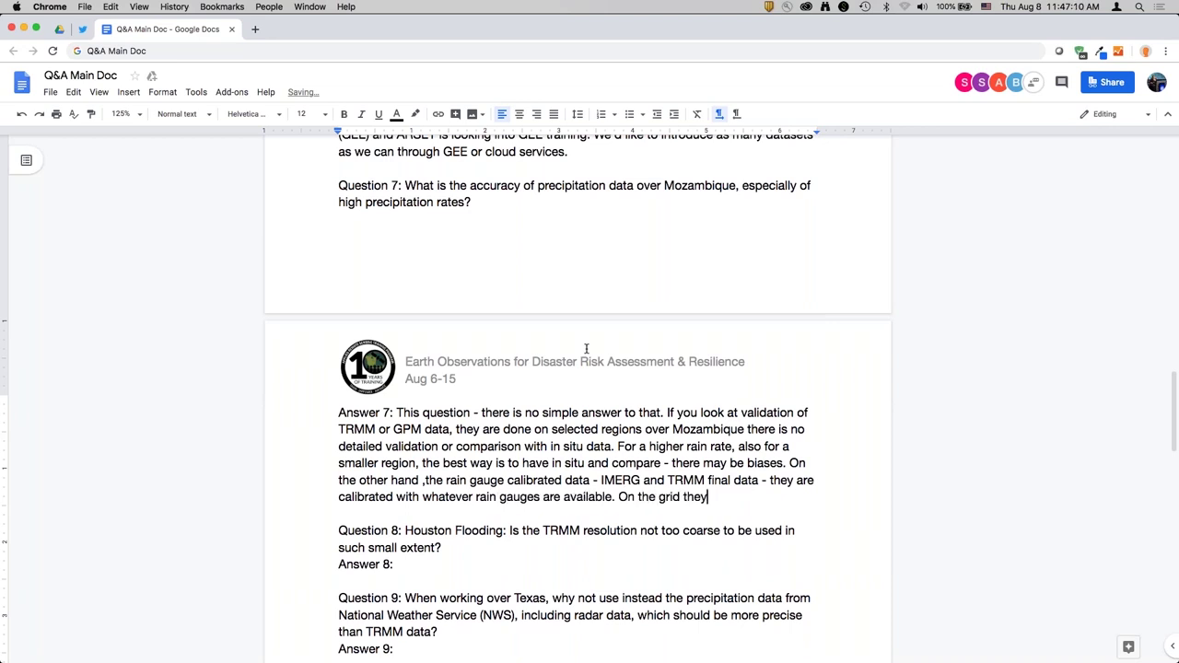
Step: Add the sentence "On the grid the biases shold be small." to Answer 7
key("BackSpace")
type("biases shold be")
type(" small. ")
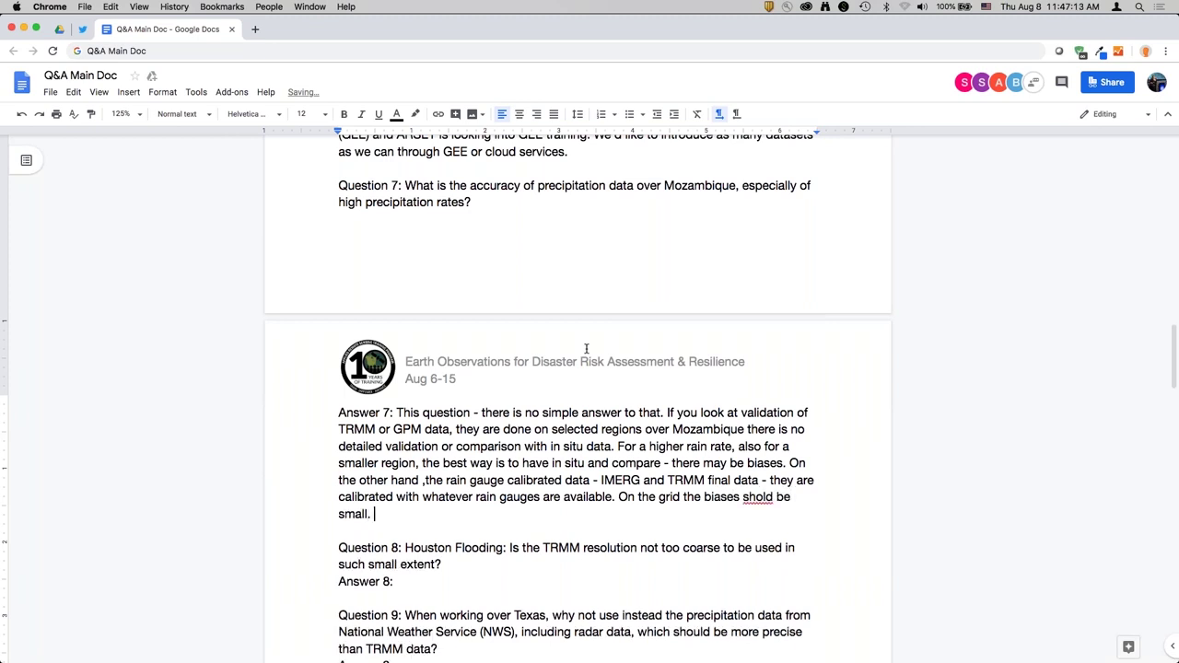
Step: Add to Answer 7: "Random errors associated with datasets are available - if you look at GESDISC, you'll see error estimation"
type("Random errors associated with da")
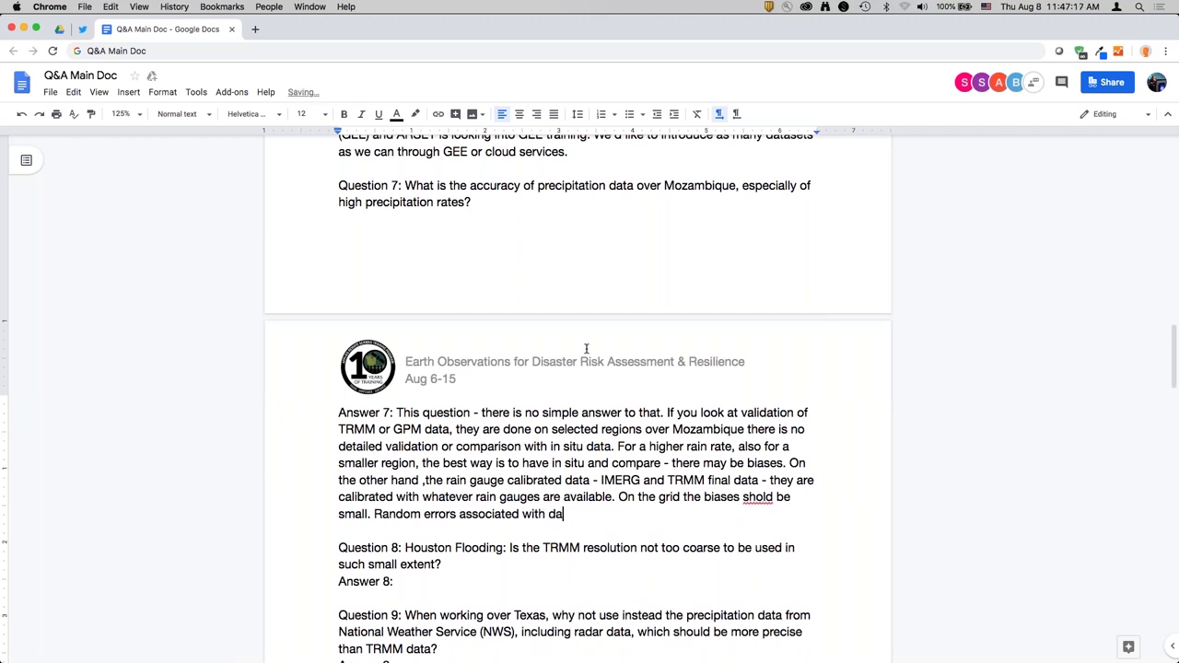
type("tasets an")
type("e available - you w")
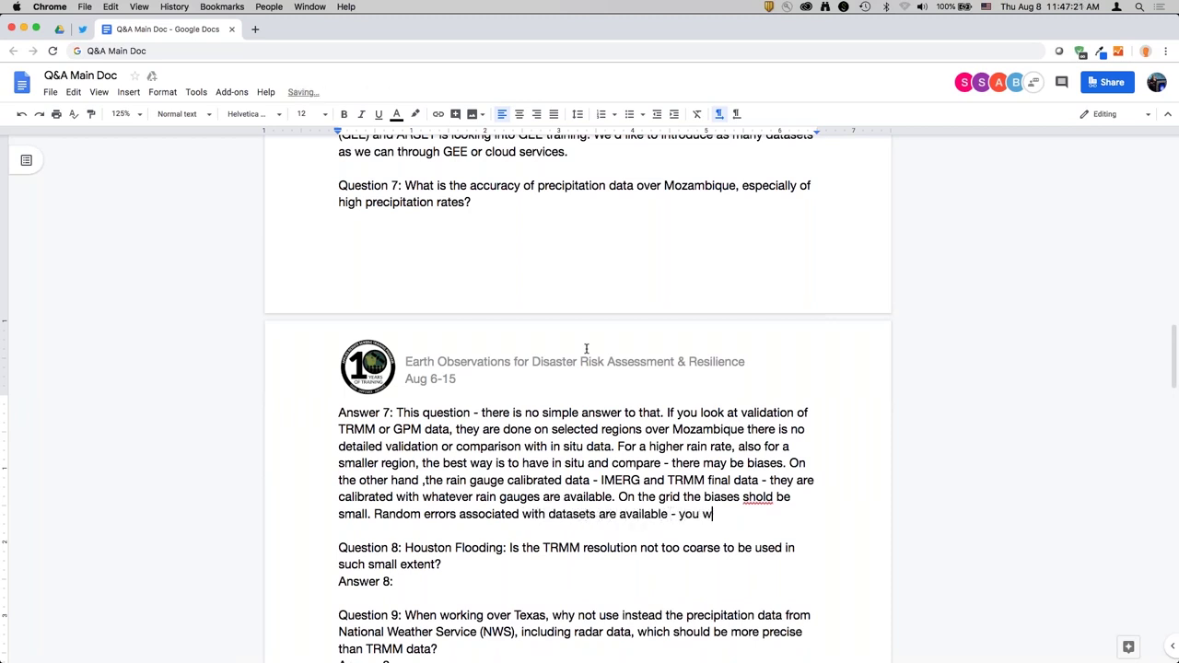
key("BackSpace")
type("if you look at GESDISC, you'll se")
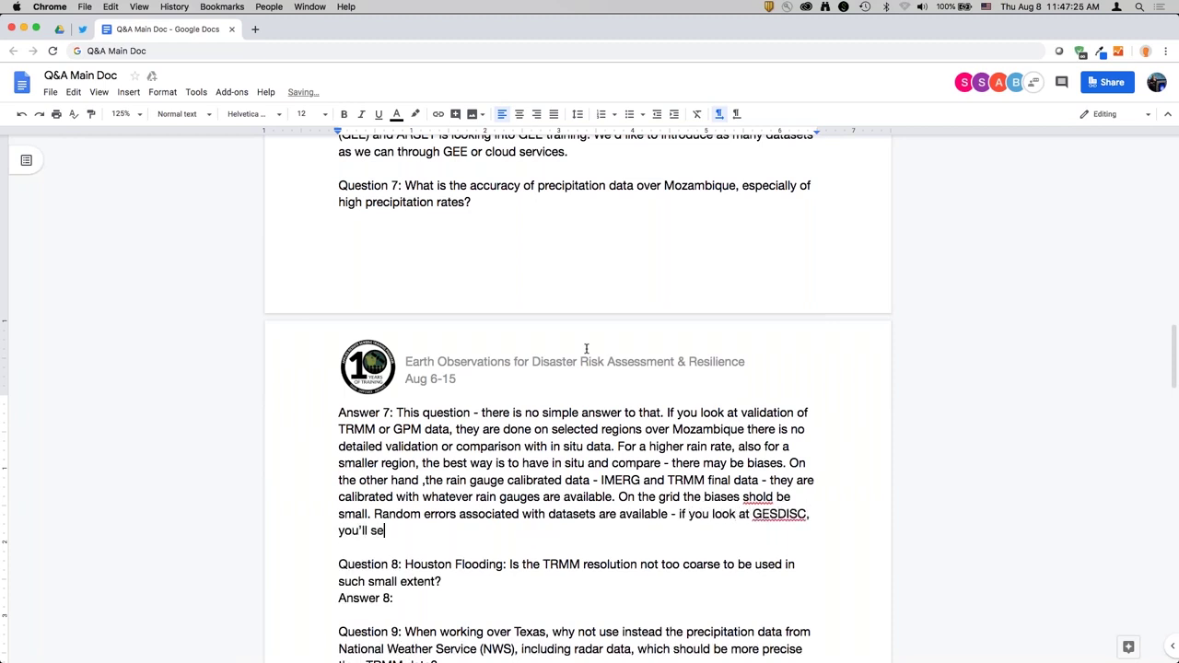
type("e error estimation a")
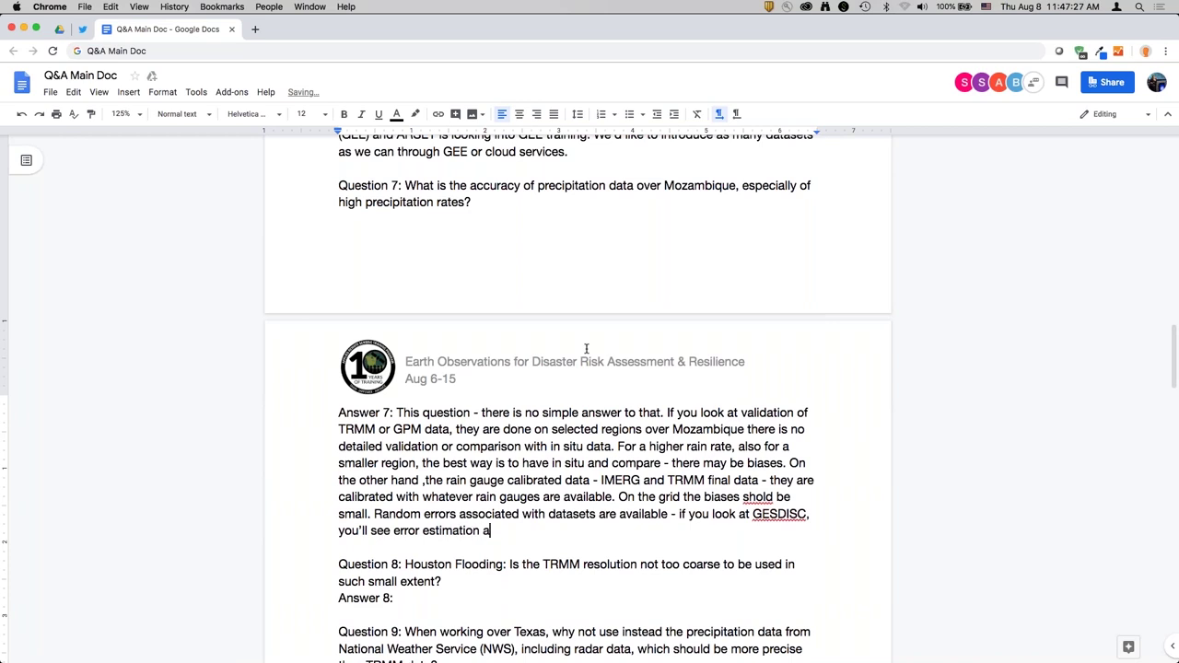
Step: End Answer 7 with "and you can look at that to get an understanding of how accurate the data is."
type("nd you can look at that to")
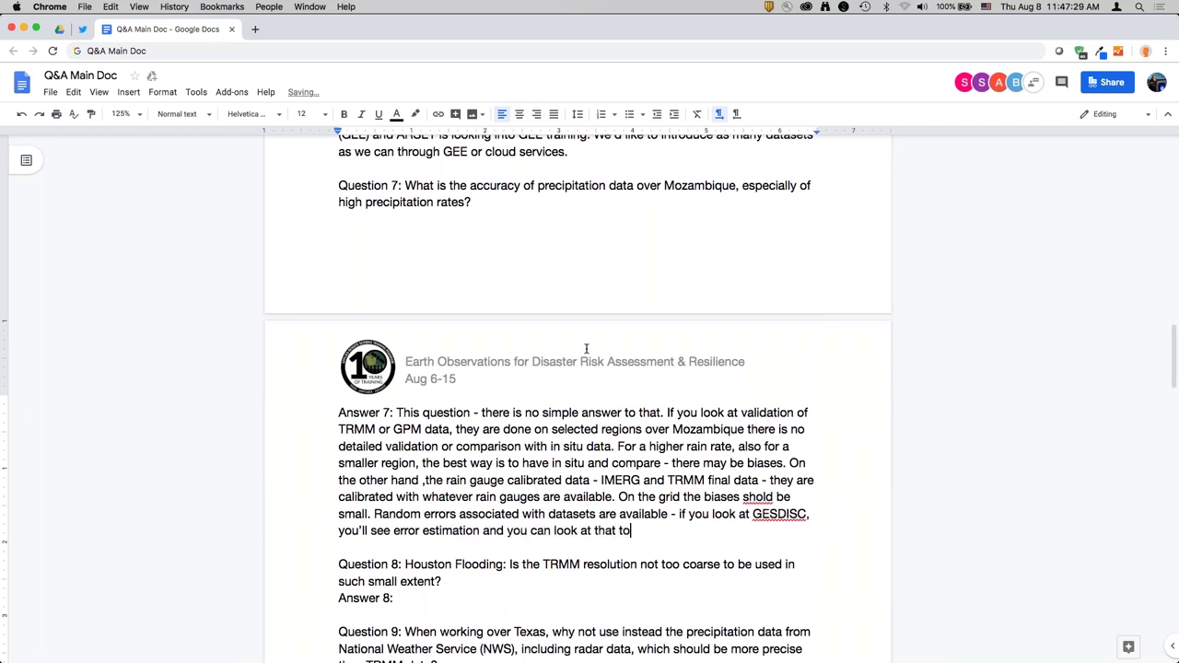
type(" get an understandin")
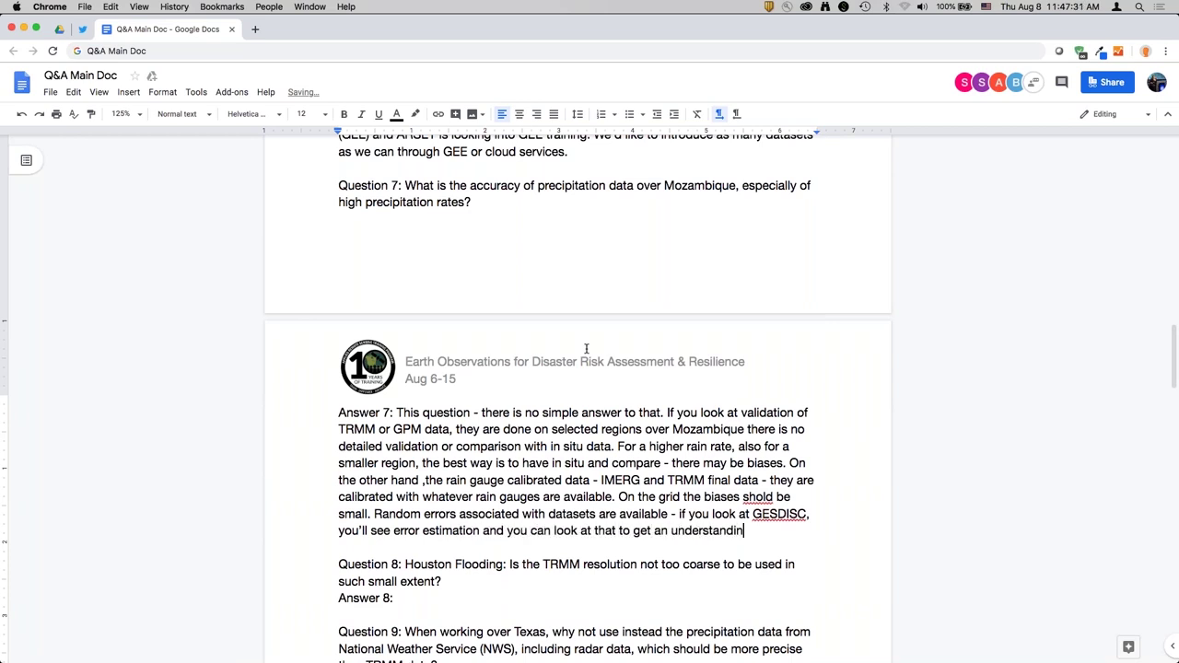
type("g of how accurate the data is.")
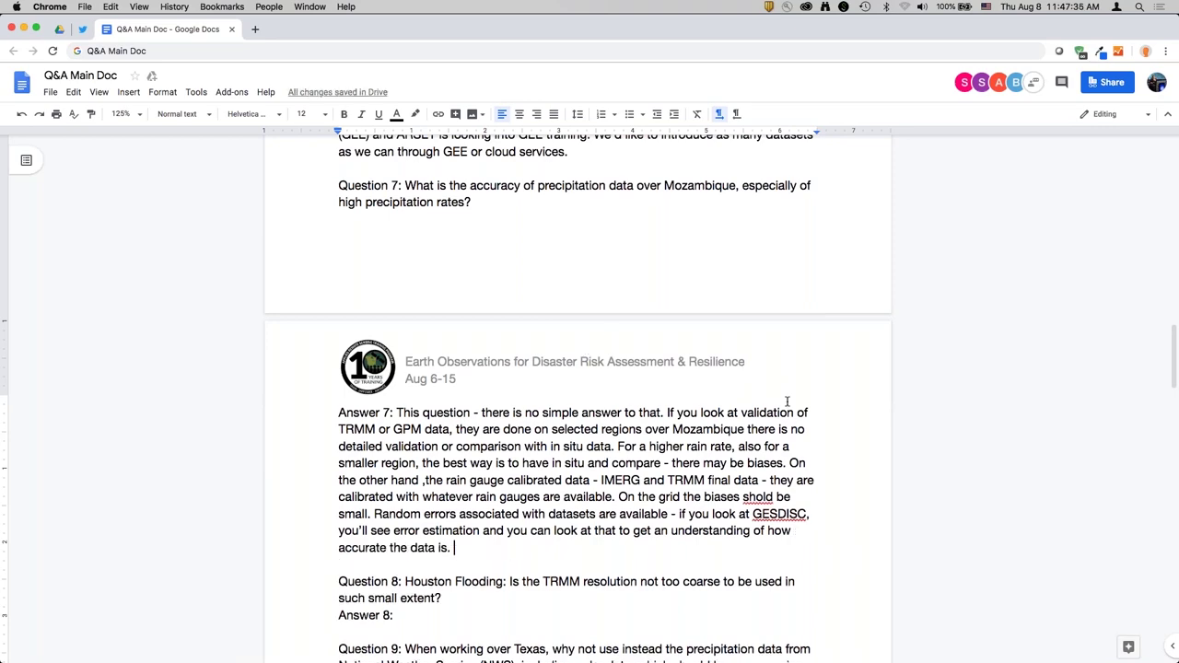
Step: Correct the misspelled word "shold" to "should" in Answer 7
scroll(784, 400, "down", 5)
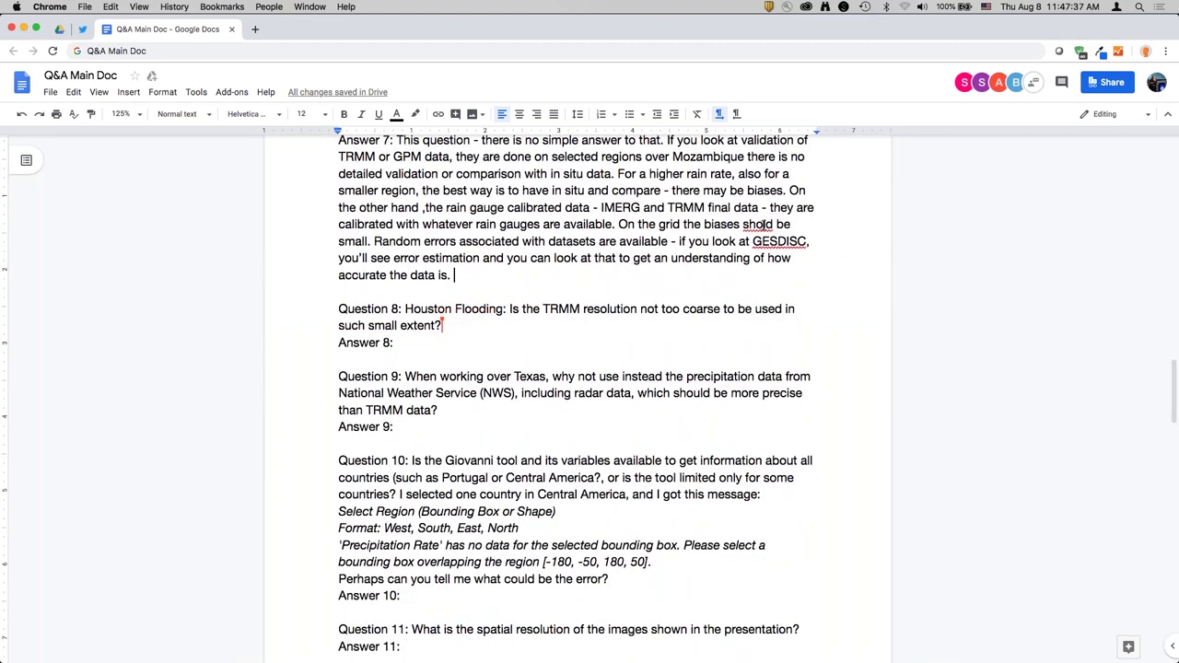
left_click(761, 223)
type("u")
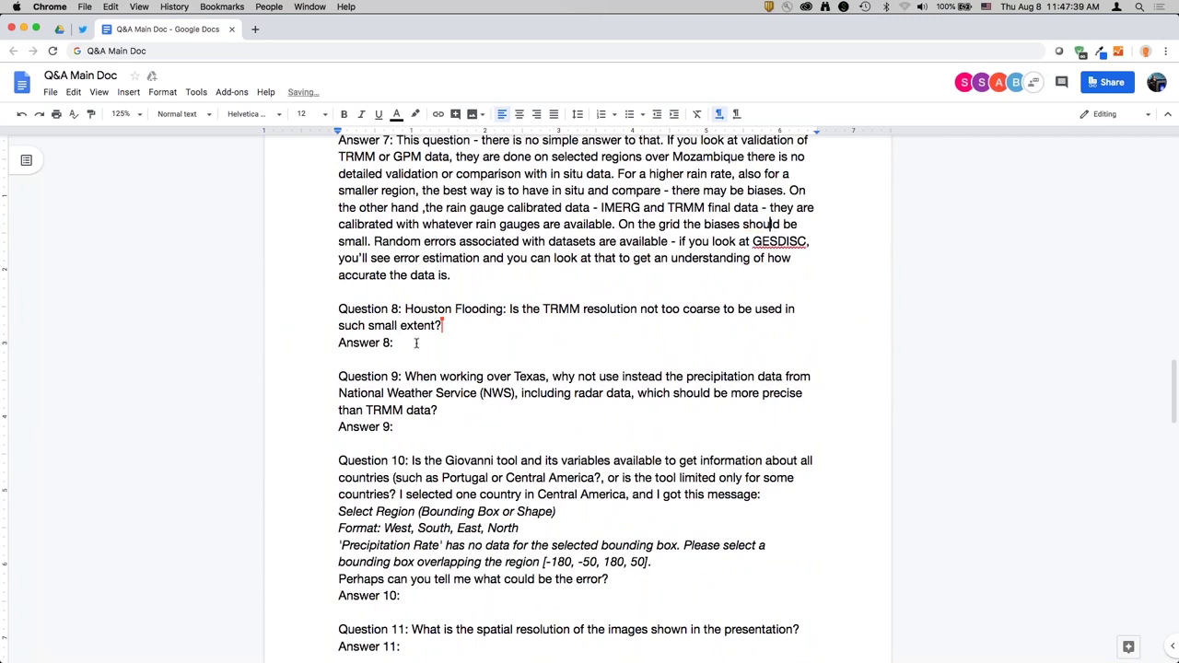
Step: Begin Answer 8 with "What I wanted to clarify - TRMM data is quite coarse - GPM is 10 km - is also coarse for urban flooding."
left_click(419, 342)
scroll(419, 339, "down", 1)
type("U")
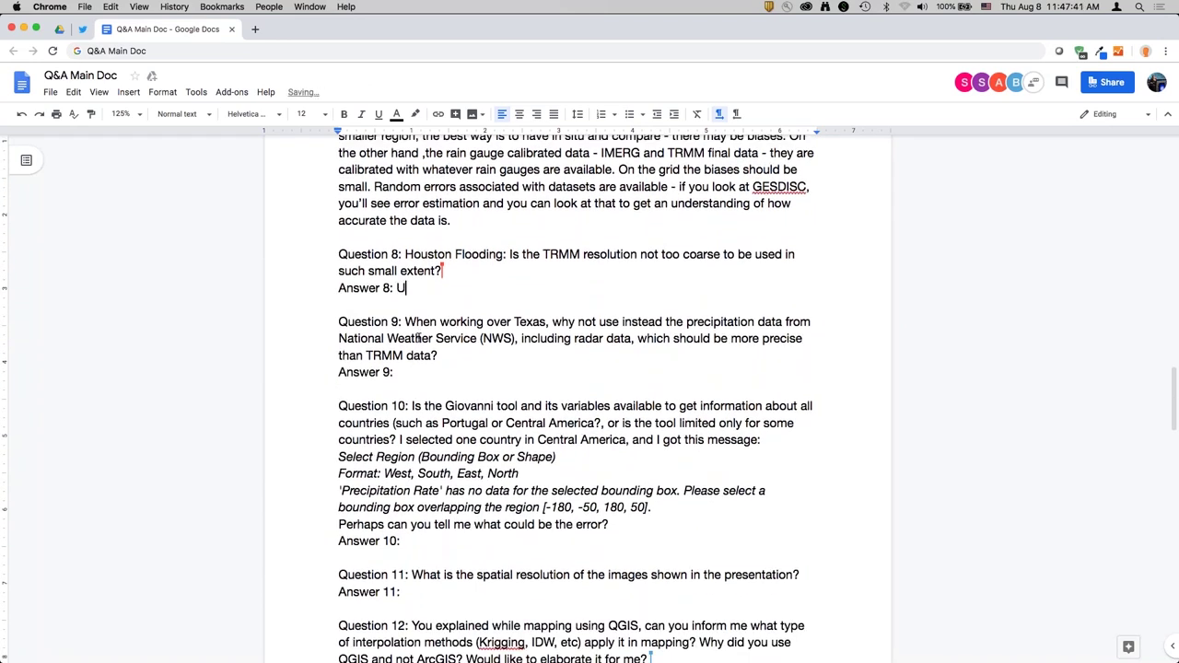
key("BackSpace")
type("What I want")
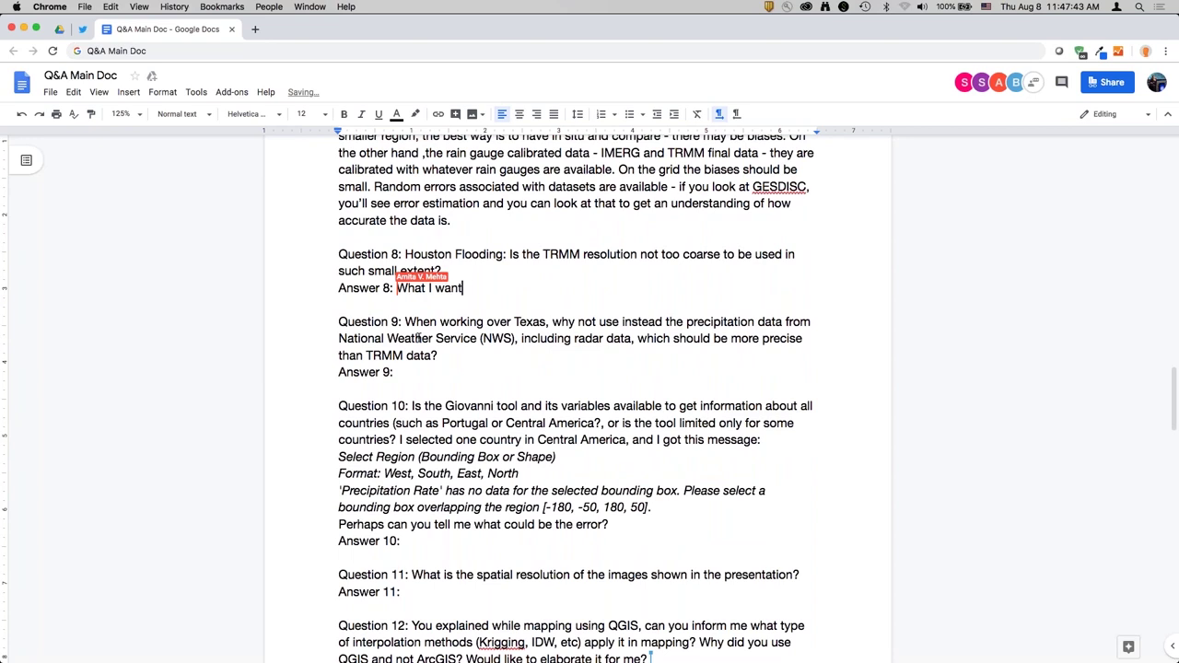
type("ed to clarify - TRMM")
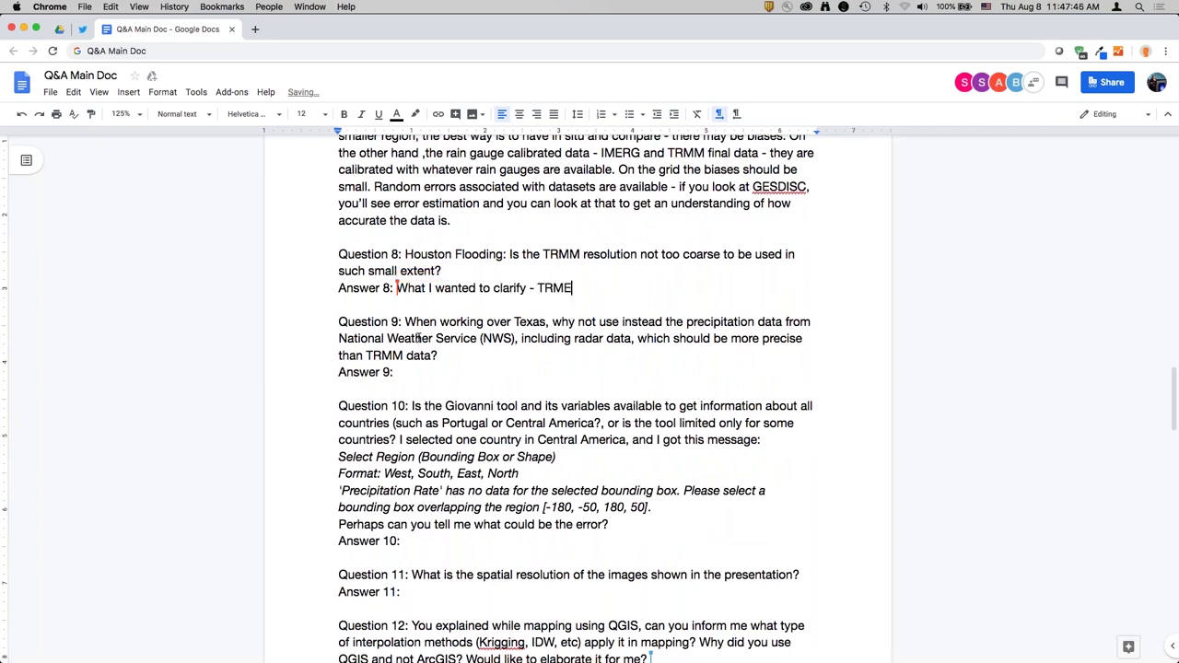
type(" data is quite ")
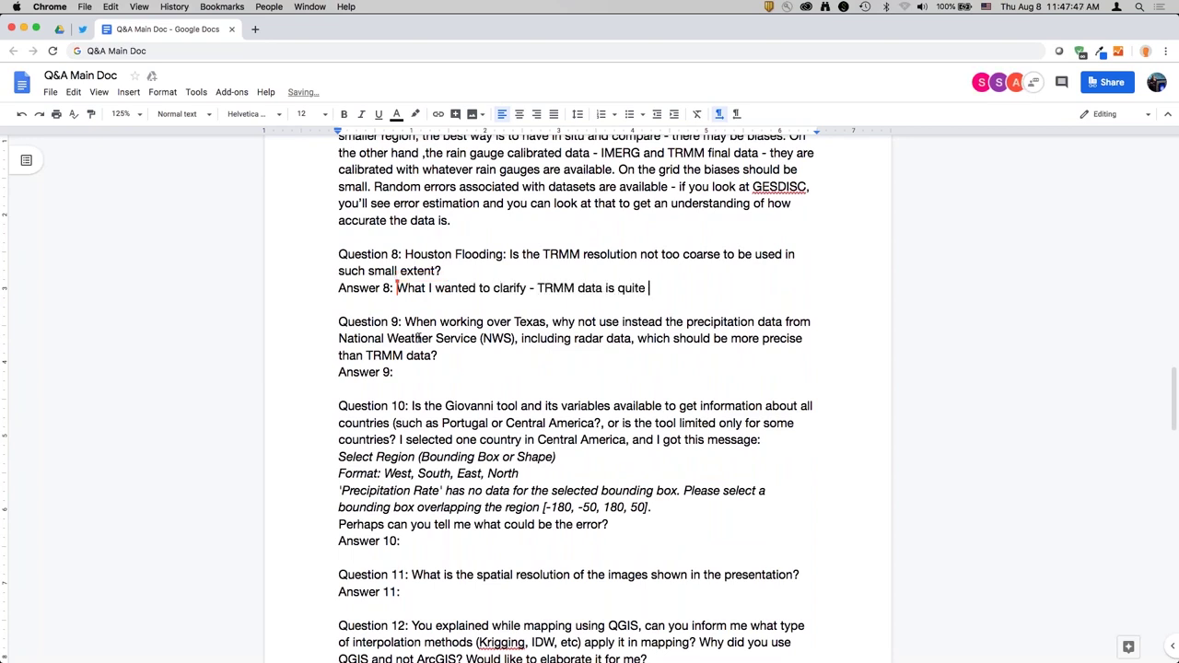
type("coarse - GPM is 10")
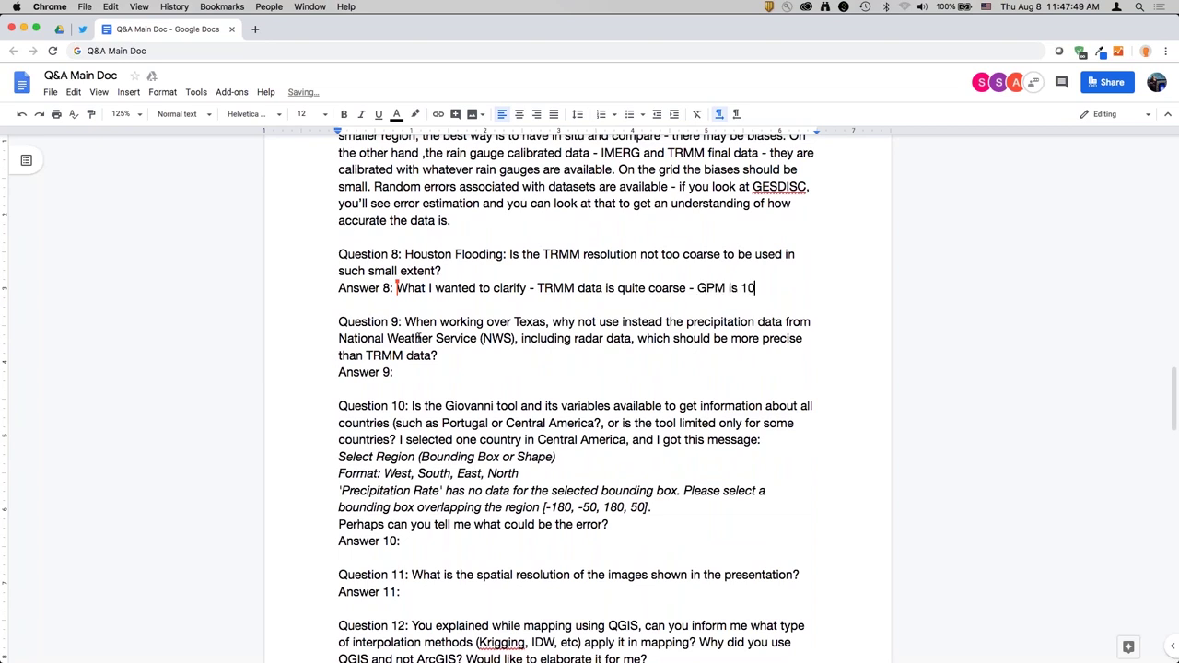
type(" km - is also c")
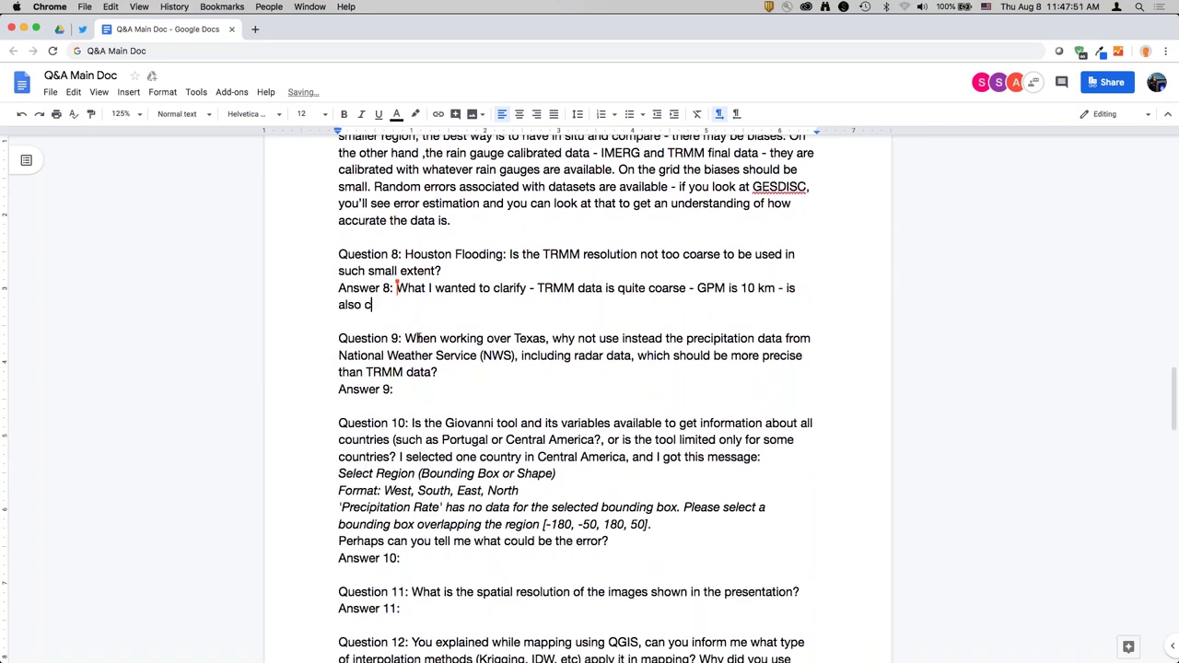
type("oarse for urban flood")
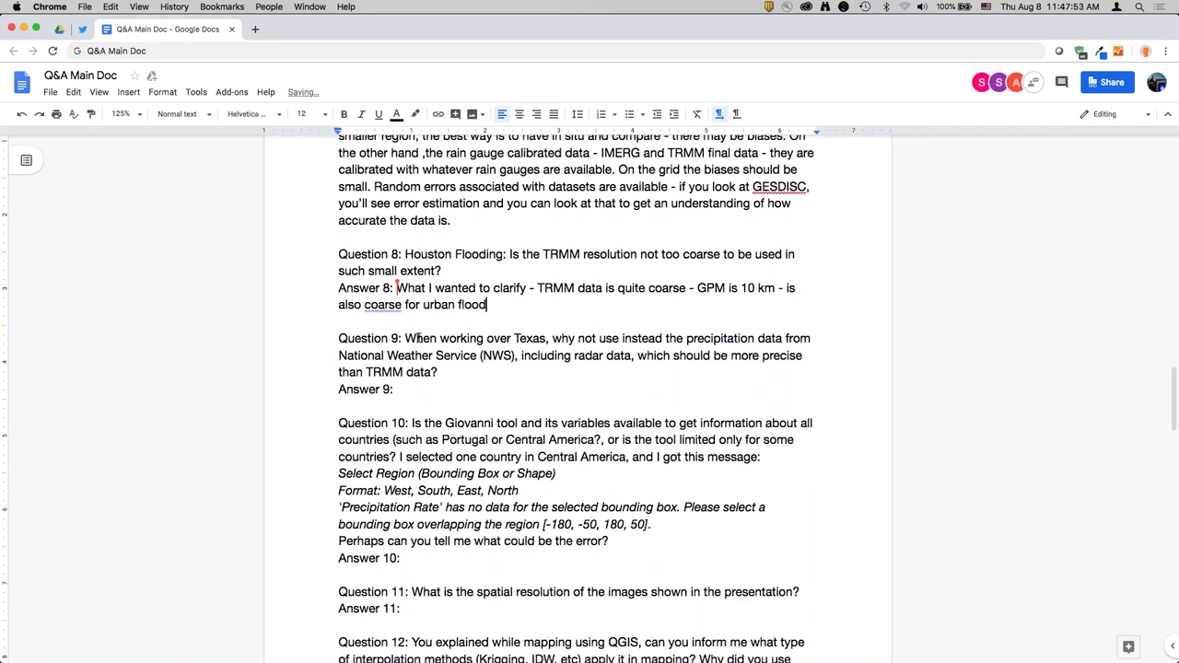
Step: Add to Answer 8: "For urban flooding, NASA doesn't have satellite data that is high enough resolution, but there are optical images that are used."
type("ing. For urban flooding, NASA doesn't ha")
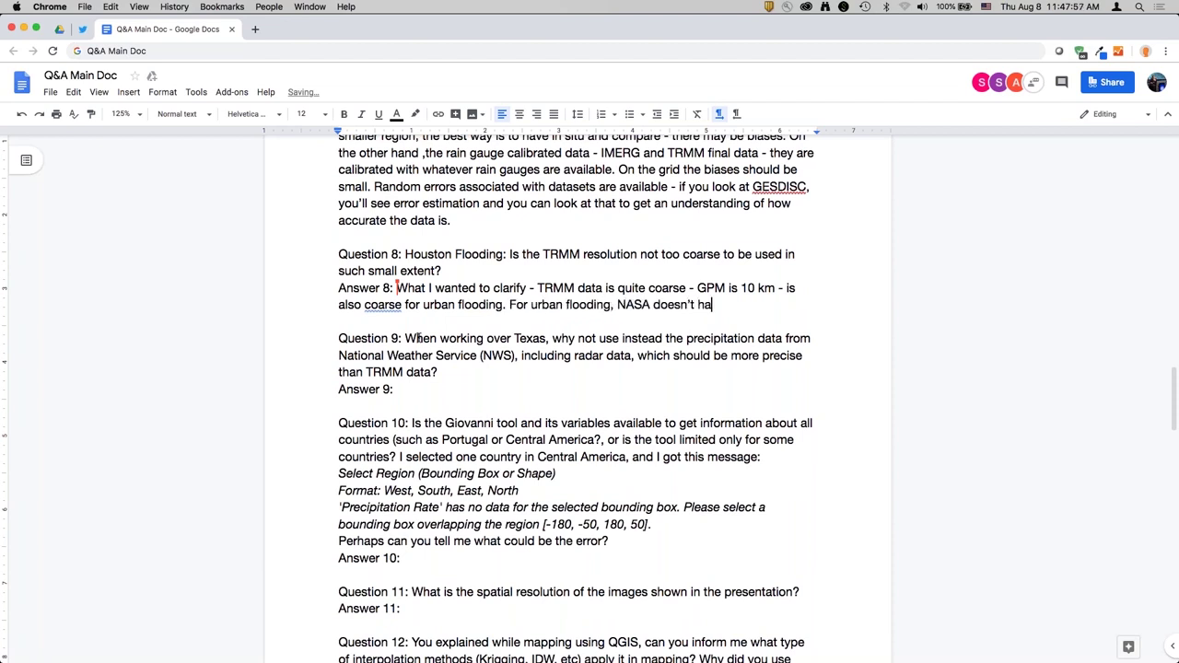
type("ve satellite data that is ")
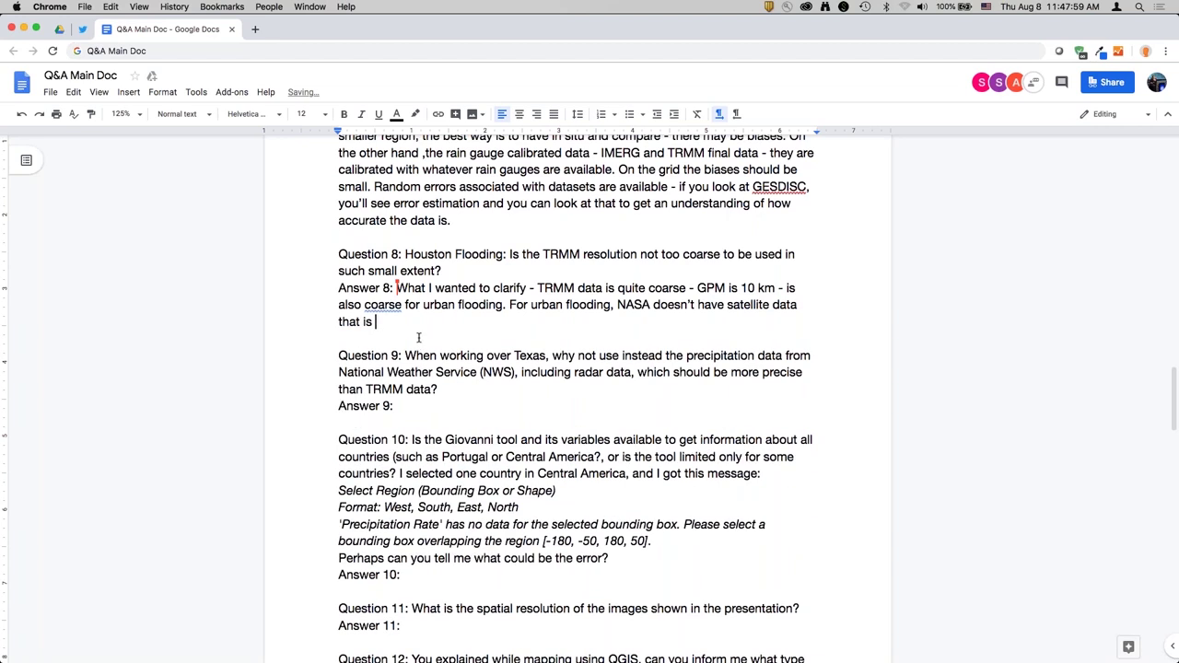
type("high enough resol")
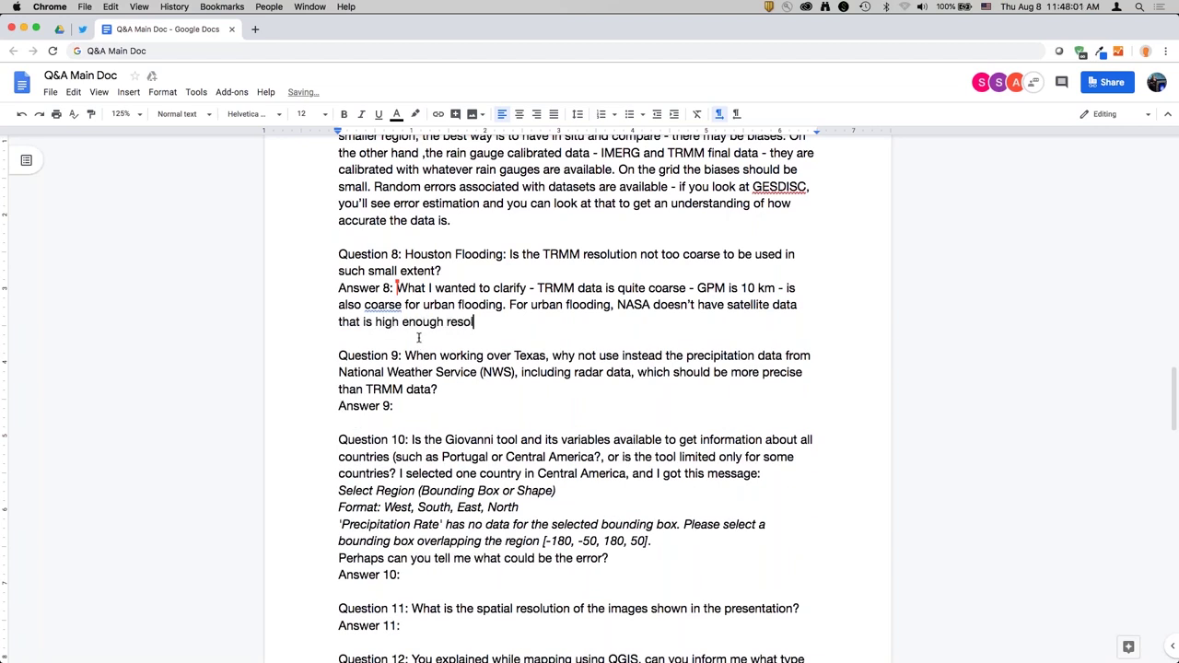
type("ution, but there are opti")
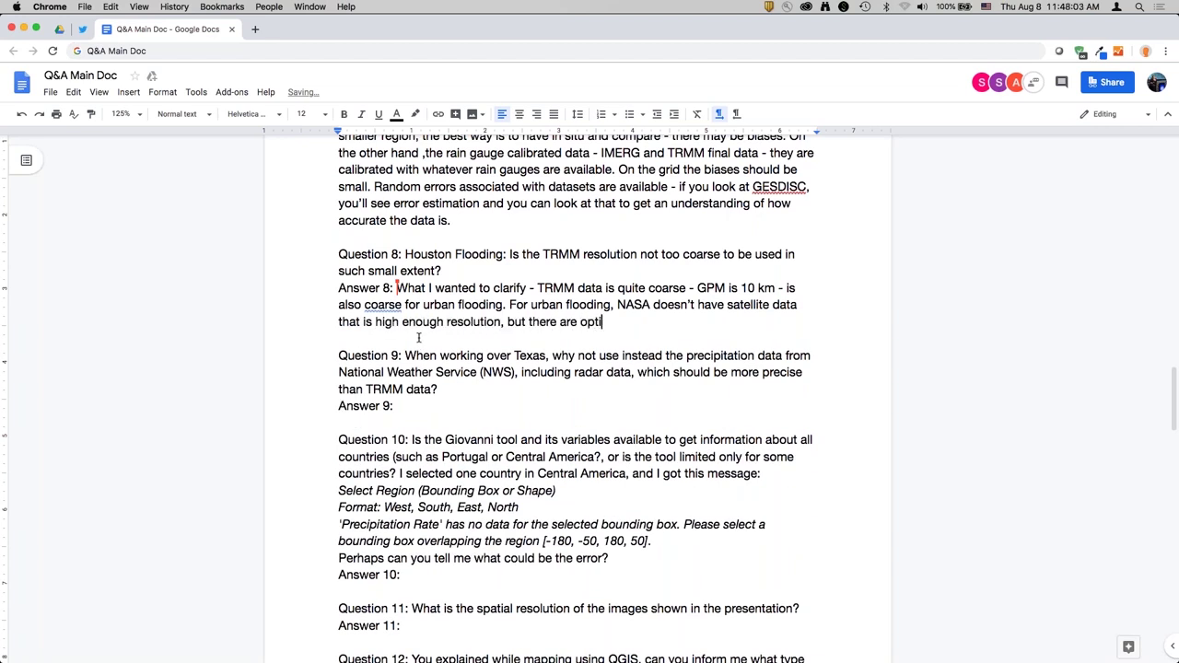
type("cal images that are used. ")
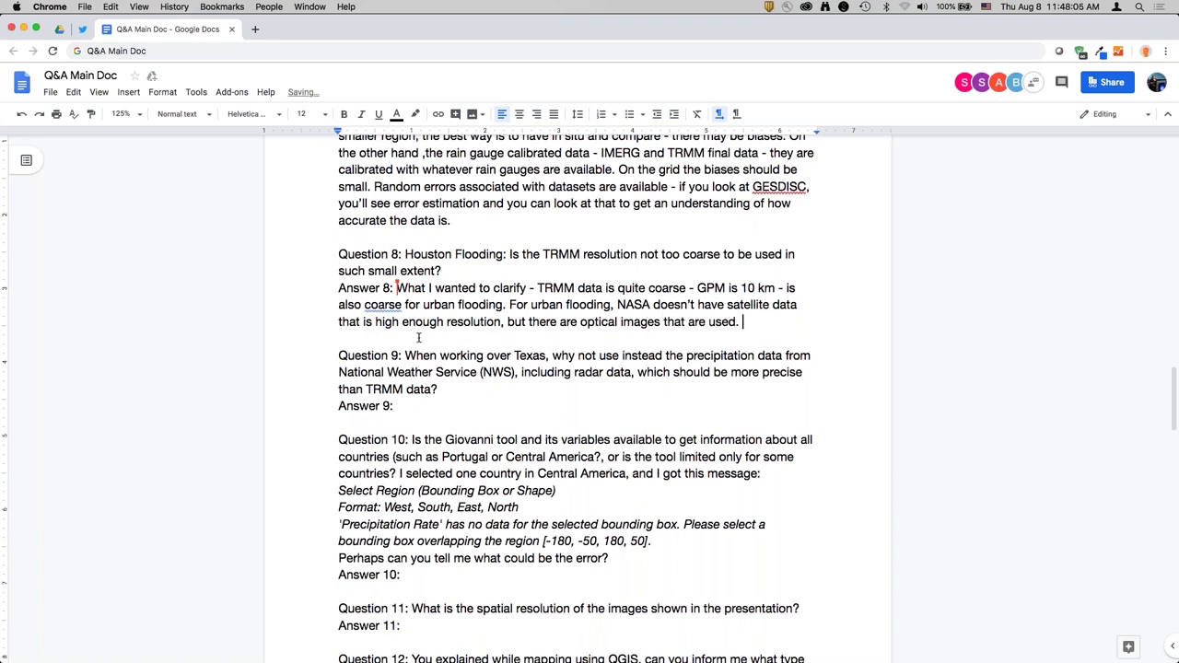
Step: Continue Answer 8 with "And I want to show an example of this MODIS NRT flooding"
type("And I want to how")
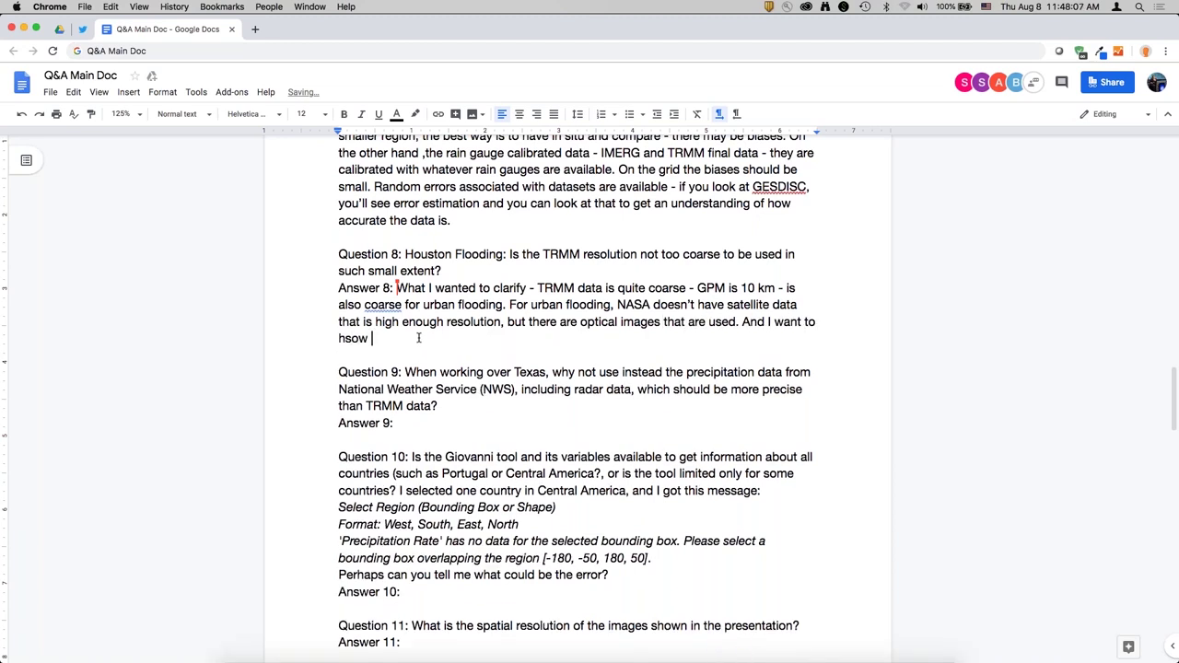
key("BackSpace")
key("BackSpace")
key("BackSpace")
type("show an example o")
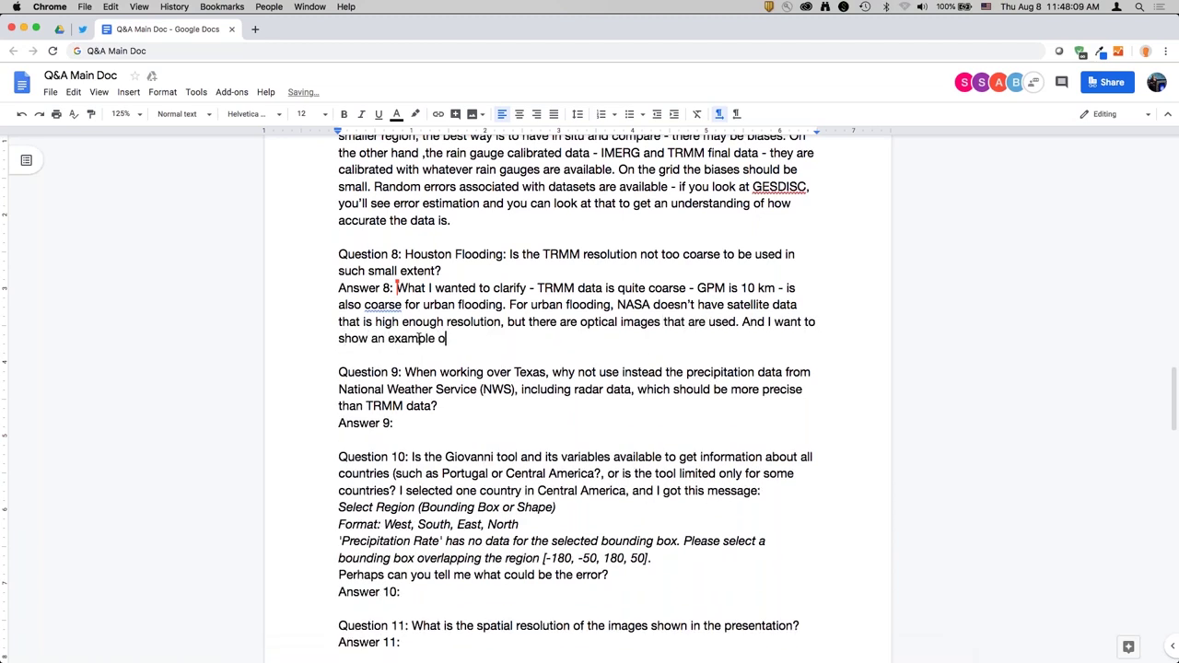
type("f this MODIS NRT fl")
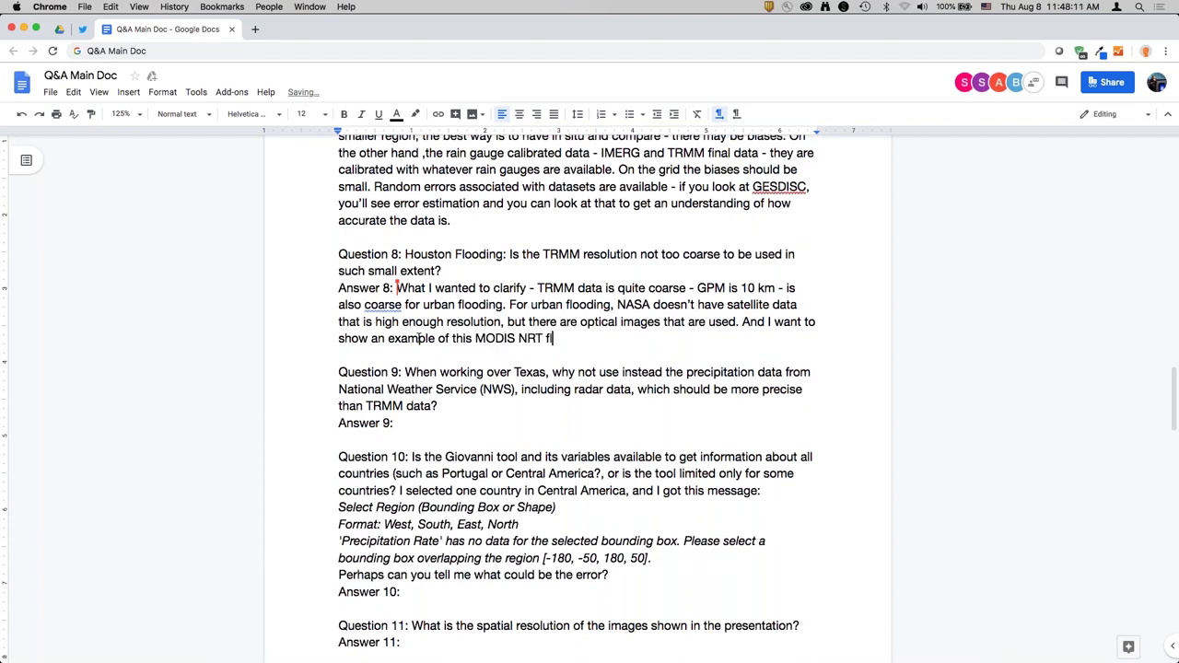
type("ooding")
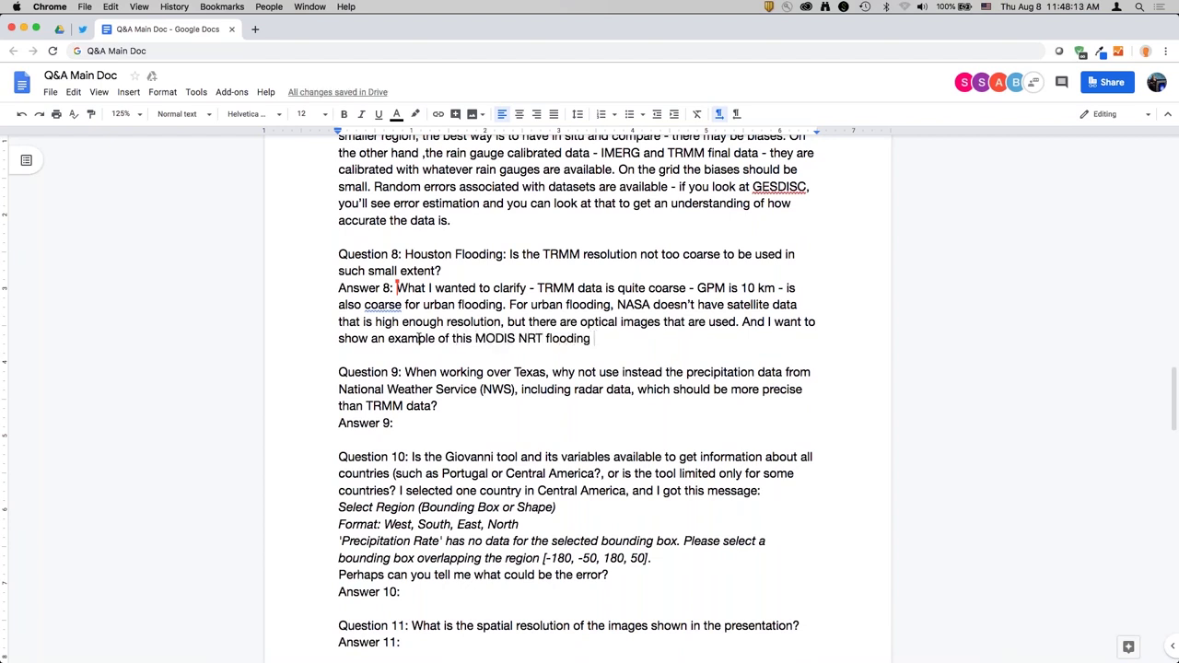
Step: Add to Answer 8: "Again, I would refer to previous ARSET webinars on Tropical Storms and Urban Flooding. You can go"
type(". Again, I would re")
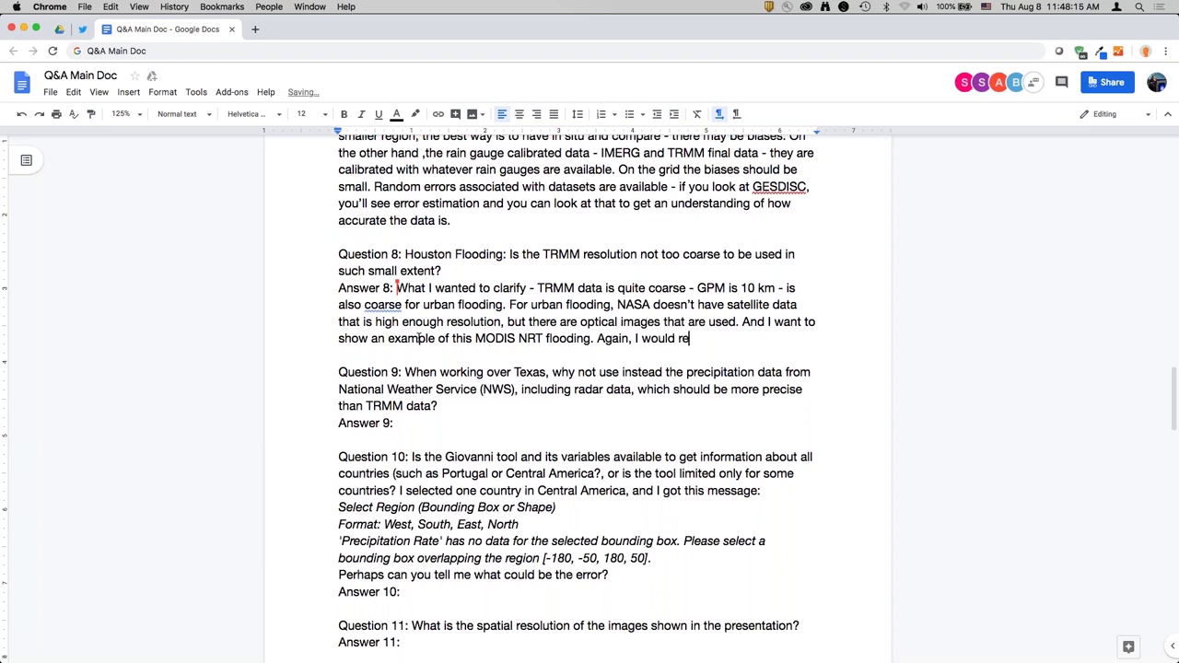
type("fer to previous ARSET ")
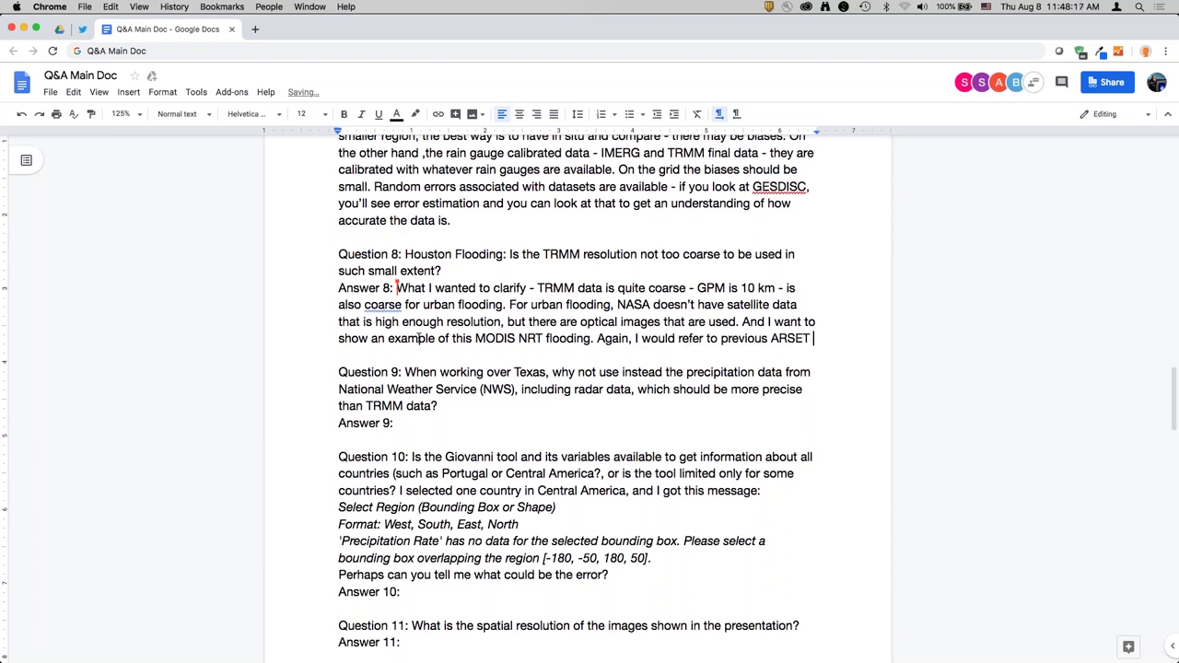
type("webinars on Tropical Sto")
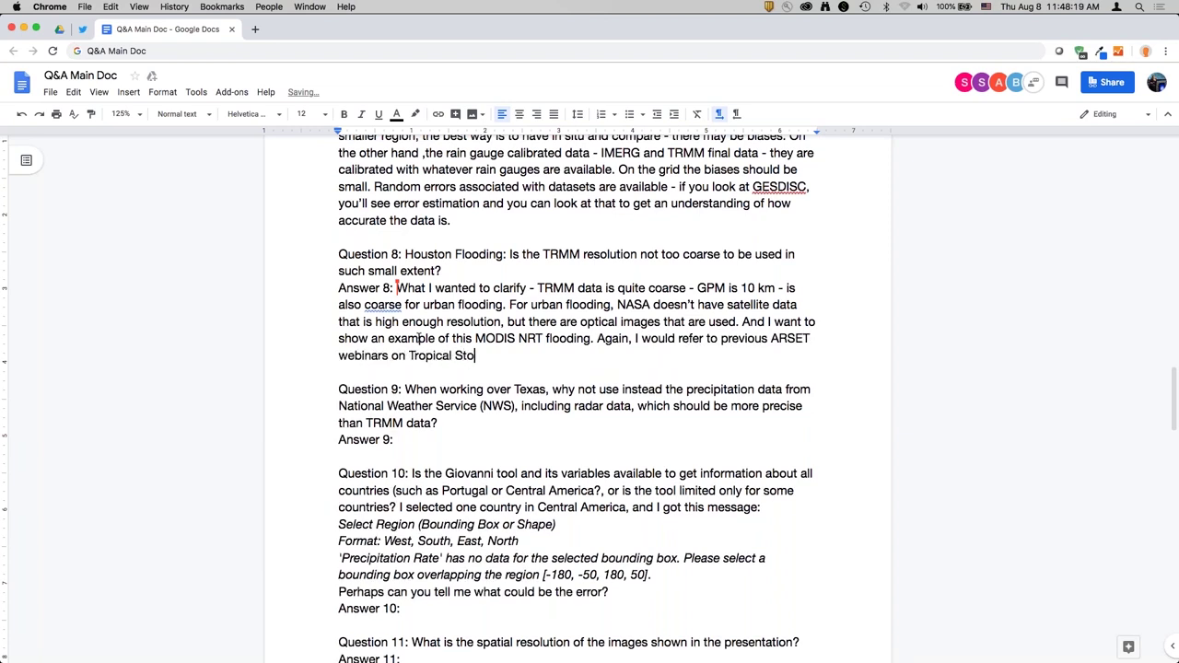
type("rms and Urban F")
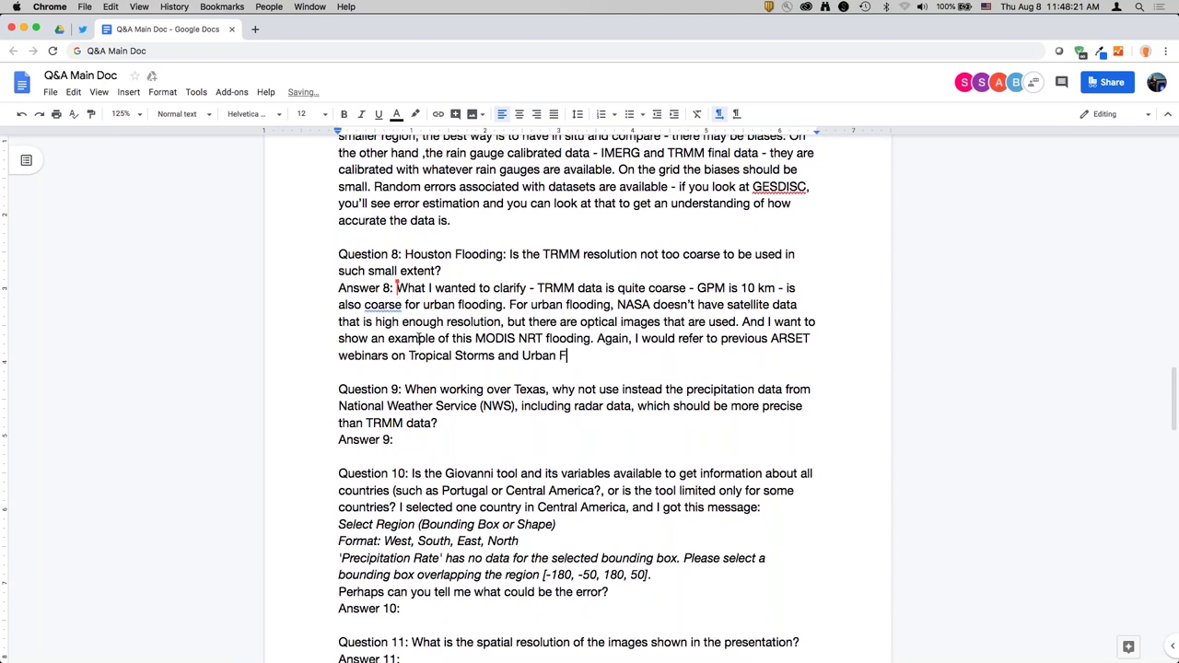
type("looding. YOu can")
key("BackSpace")
key("BackSpace")
key("BackSpace")
key("BackSpace")
key("BackSpace")
type("ou can go")
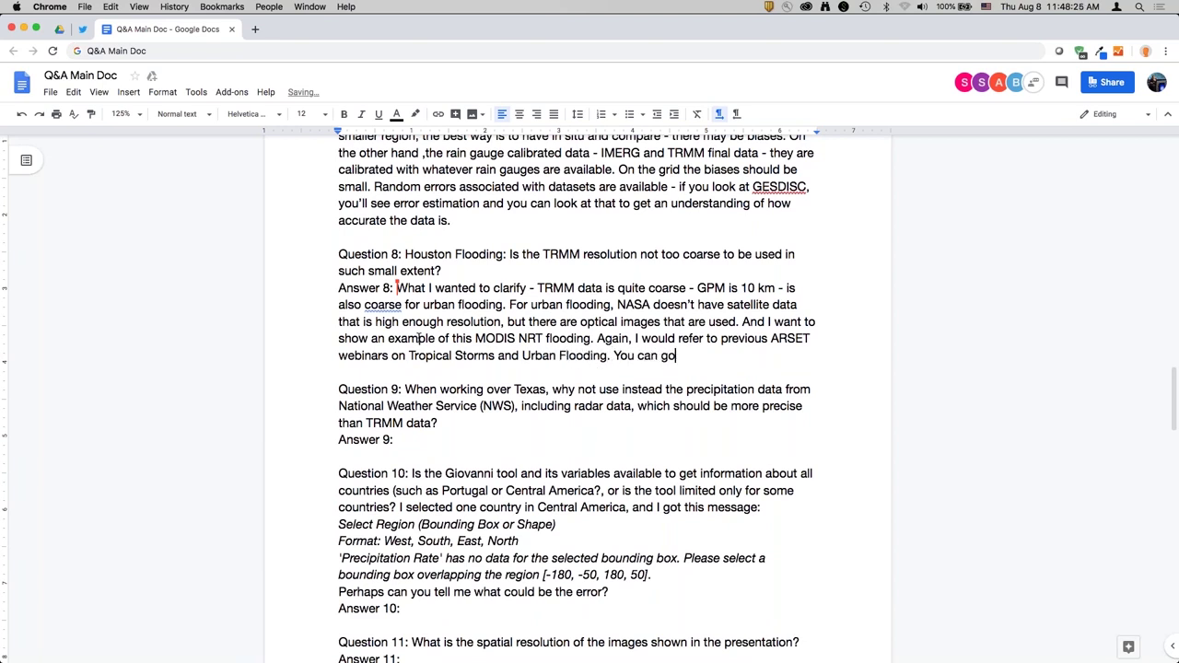
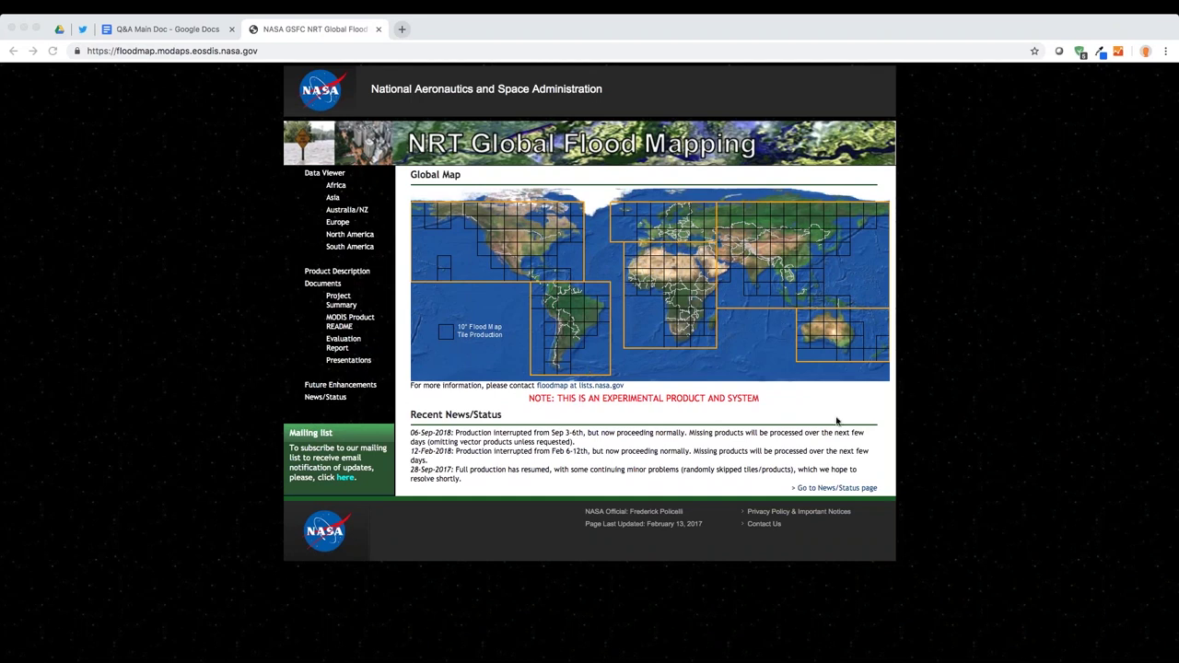
Step: View the 100W 030N tile of the North America map on the NASA NRT Global Flood Mapping site
left_click(692, 455)
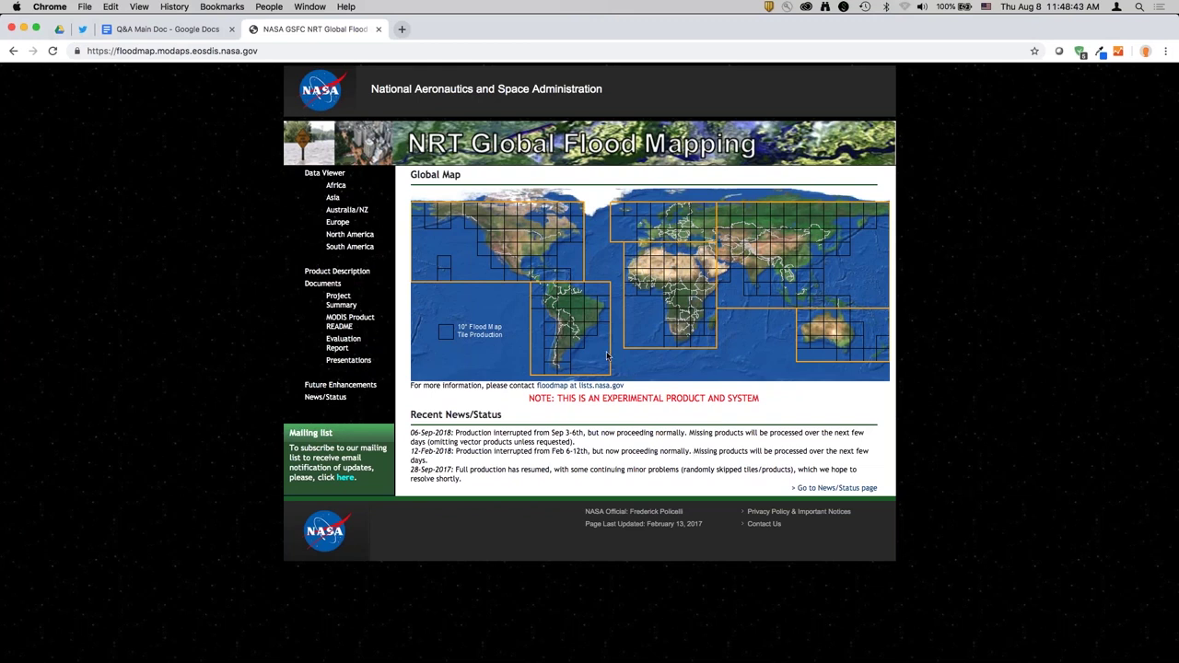
left_click(522, 263)
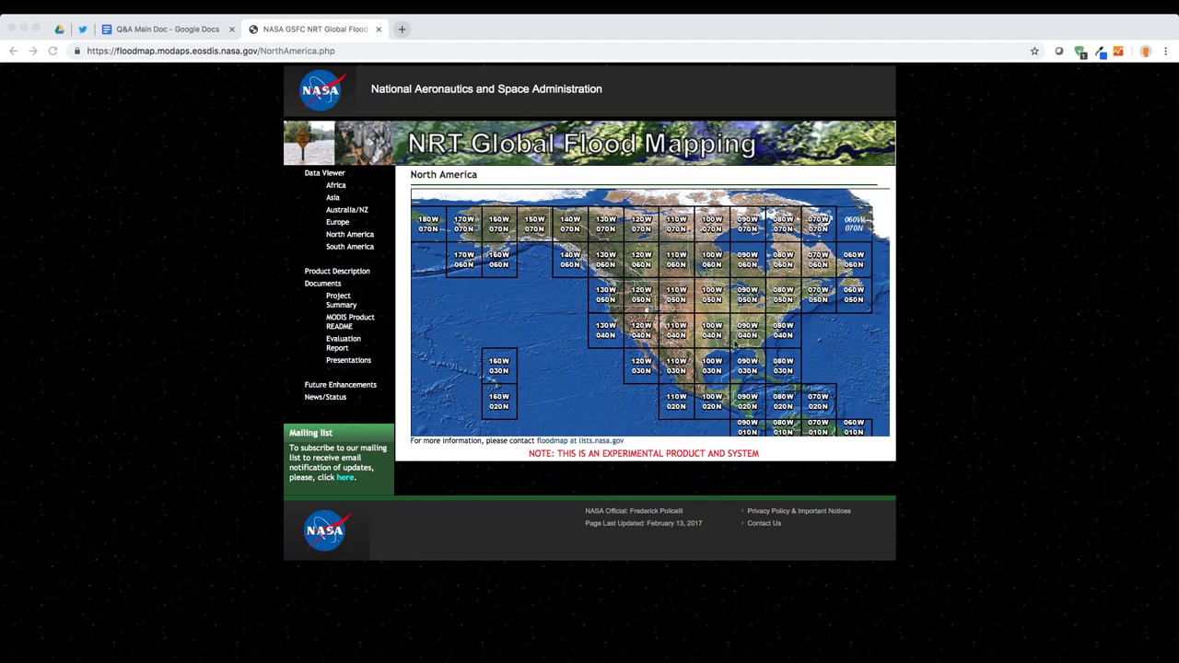
left_click(714, 369)
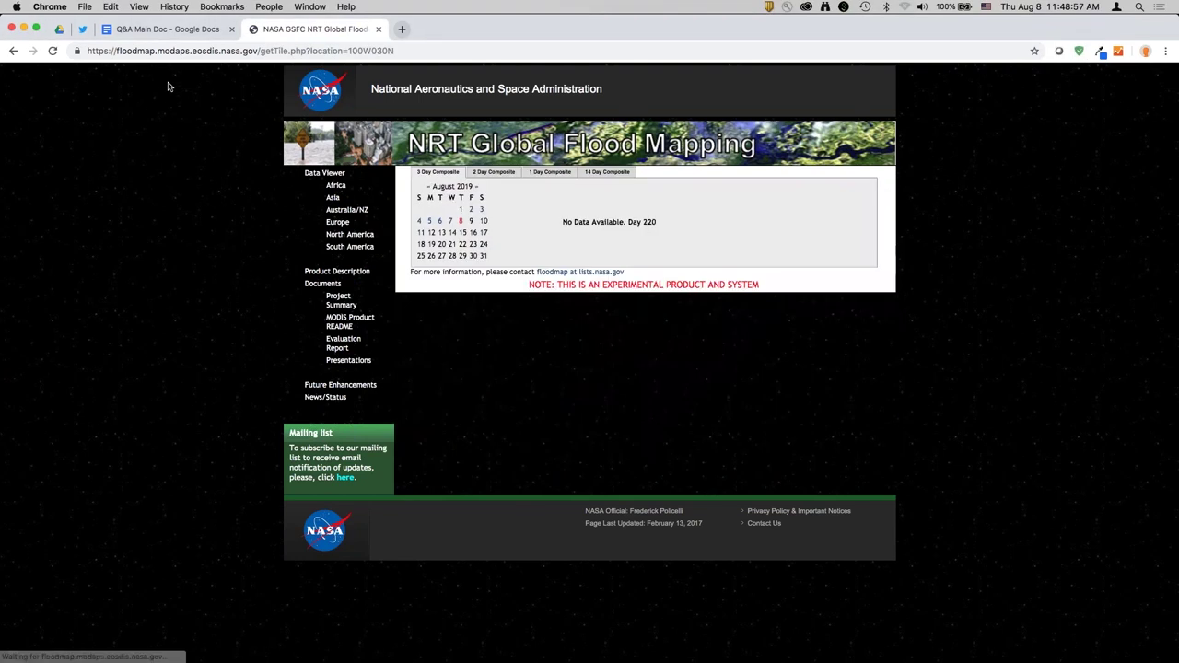
left_click(160, 33)
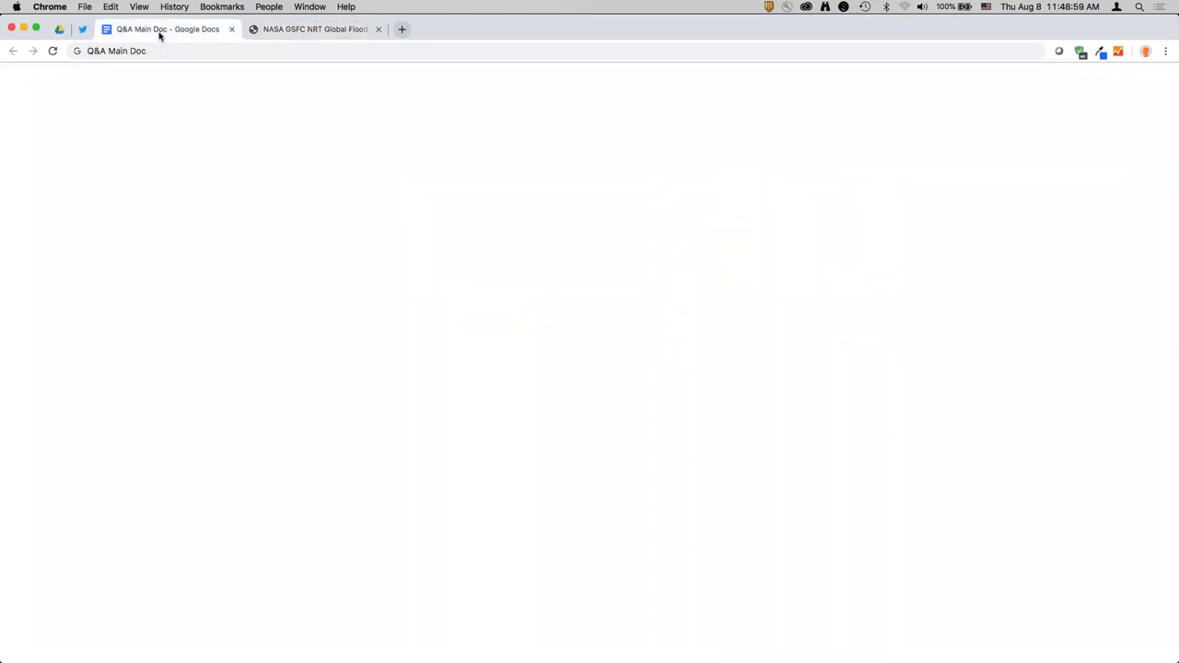
left_click(310, 31)
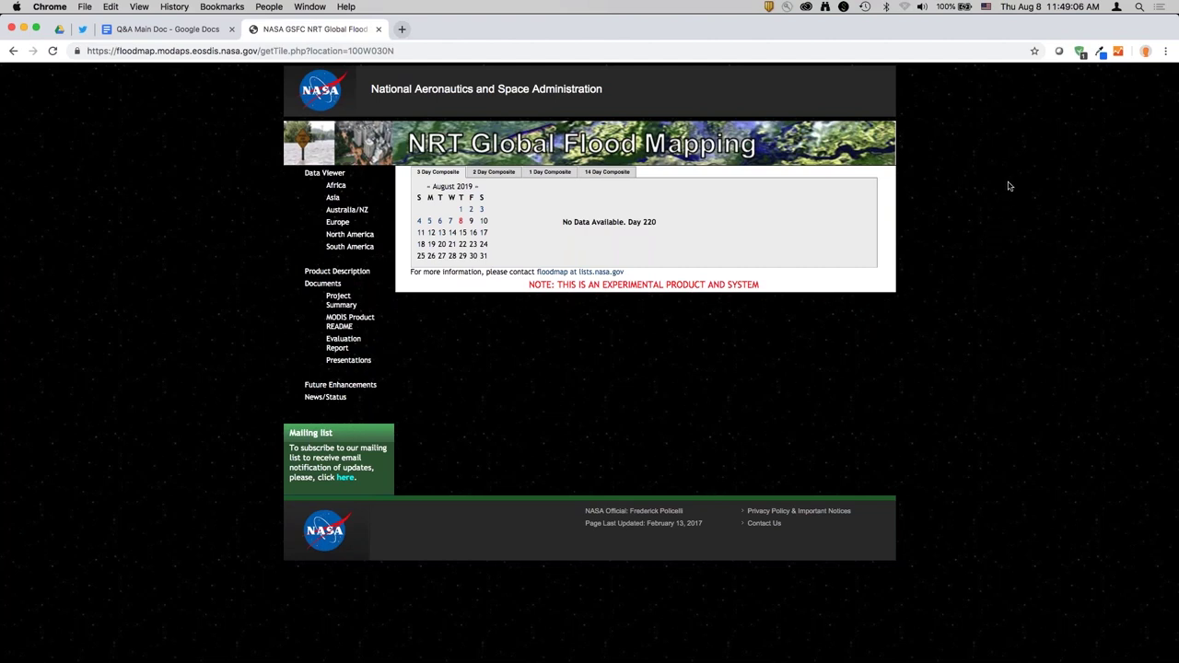
Step: In the Q&A document, replace "You can go" with "For flooding - you can not use TRMM or GPM - you can use MODIS at 250 m resolution."
left_click(197, 34)
key("alt+shift+Left")
key("alt+shift+Left")
key("alt+shift+Left")
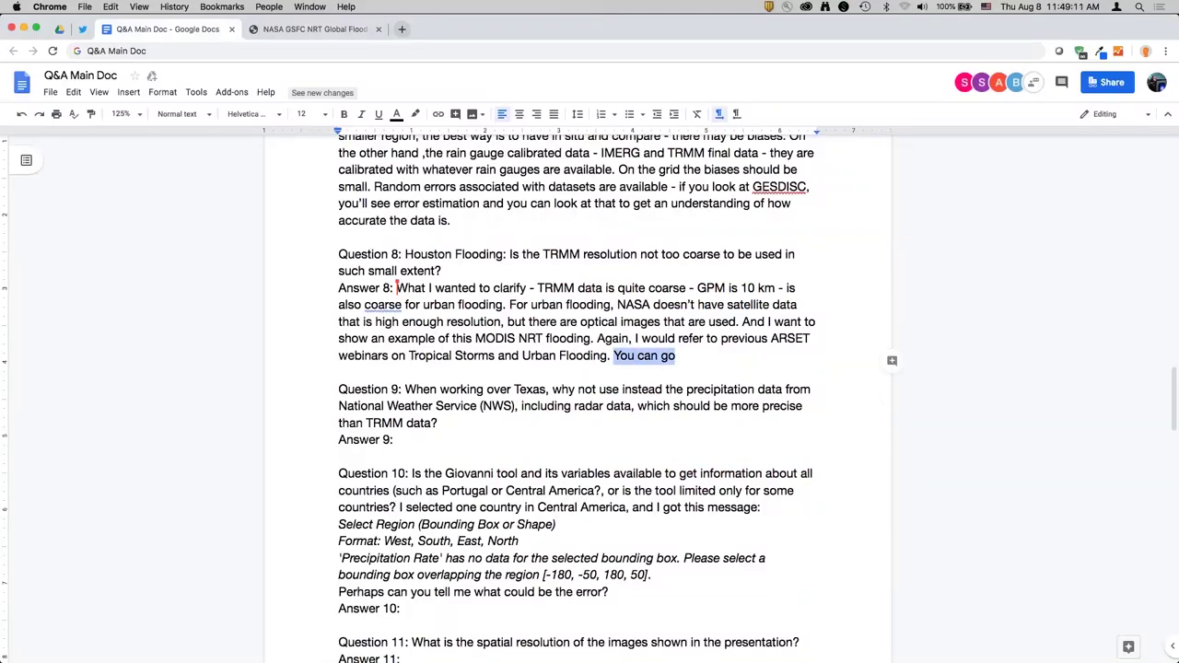
type("For flooding - you can")
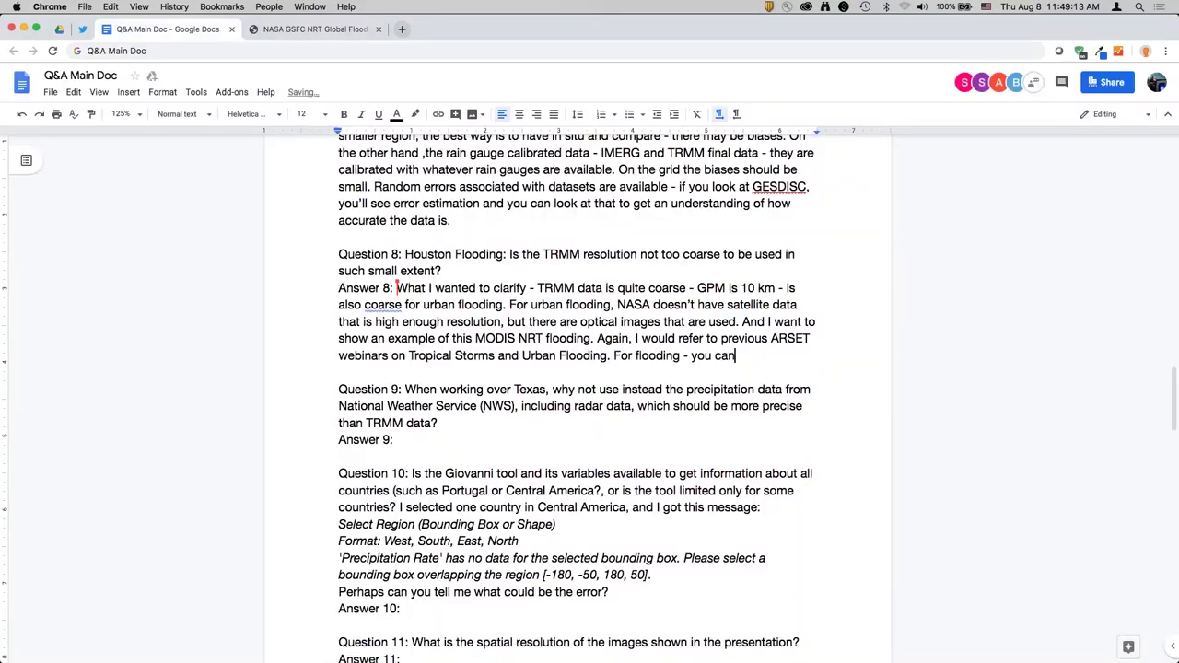
type(" not use TRMM or ")
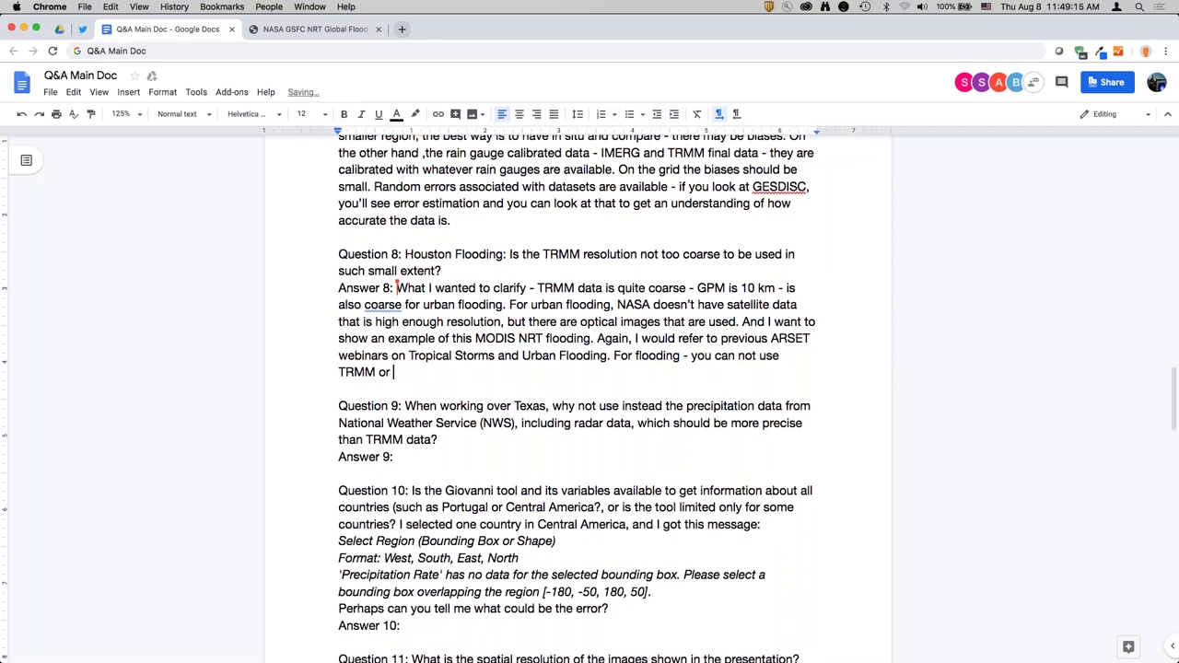
type("GPM - you can use ")
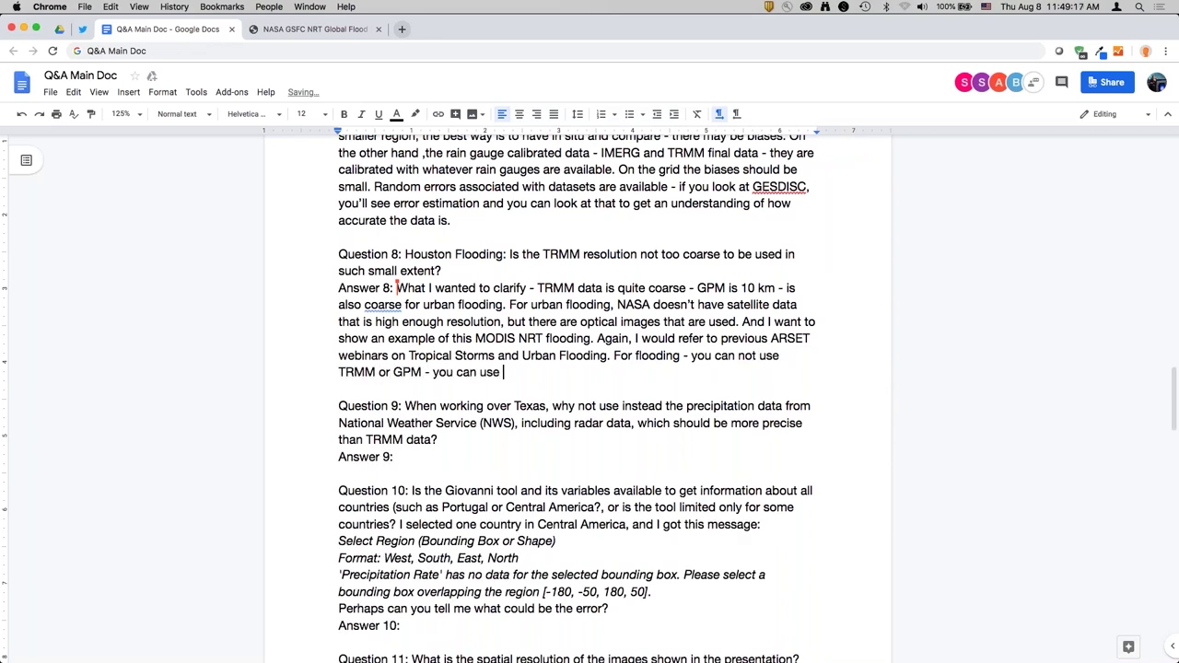
type("MODIS at 250 m re")
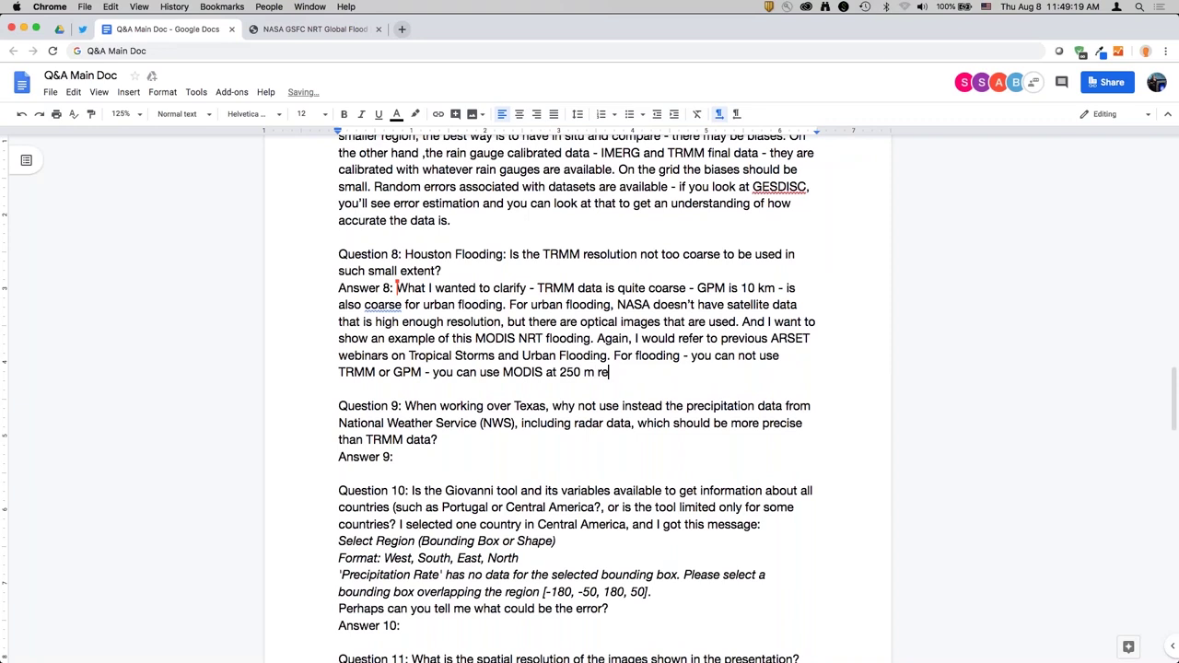
type("solution. We")
Step: Continue Answer 8 with "We're looking at it because it gives you an idea of extreme precip. First of all, you need"
key("BackSpace")
type("We're looking at")
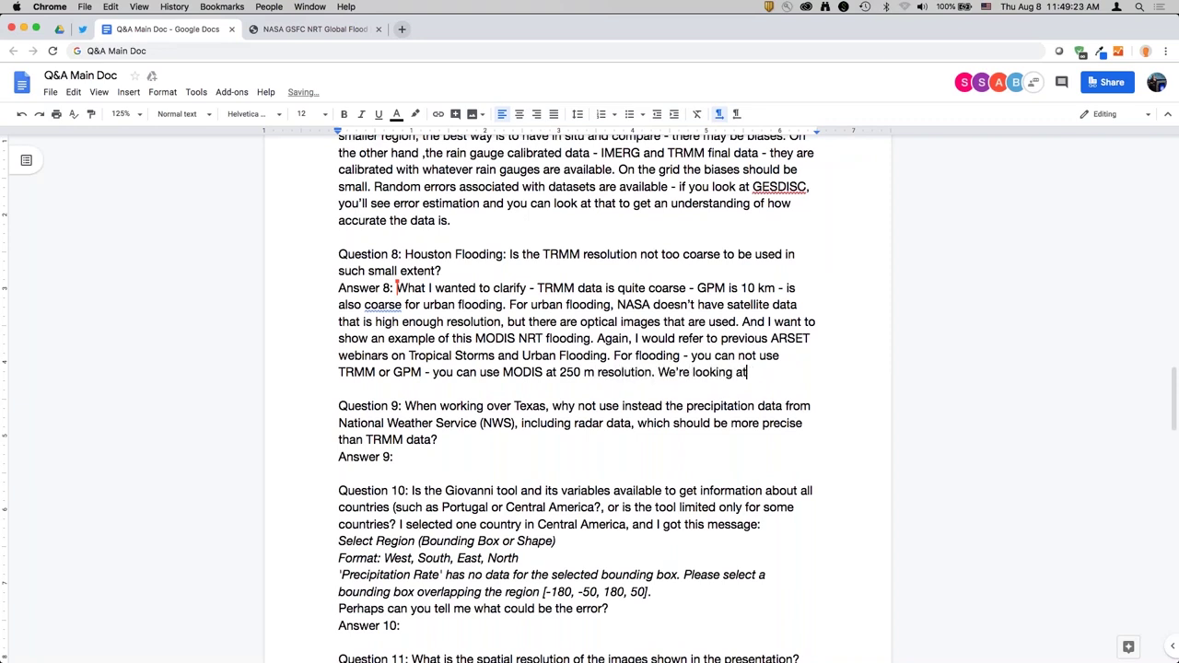
type("i t it because itgi")
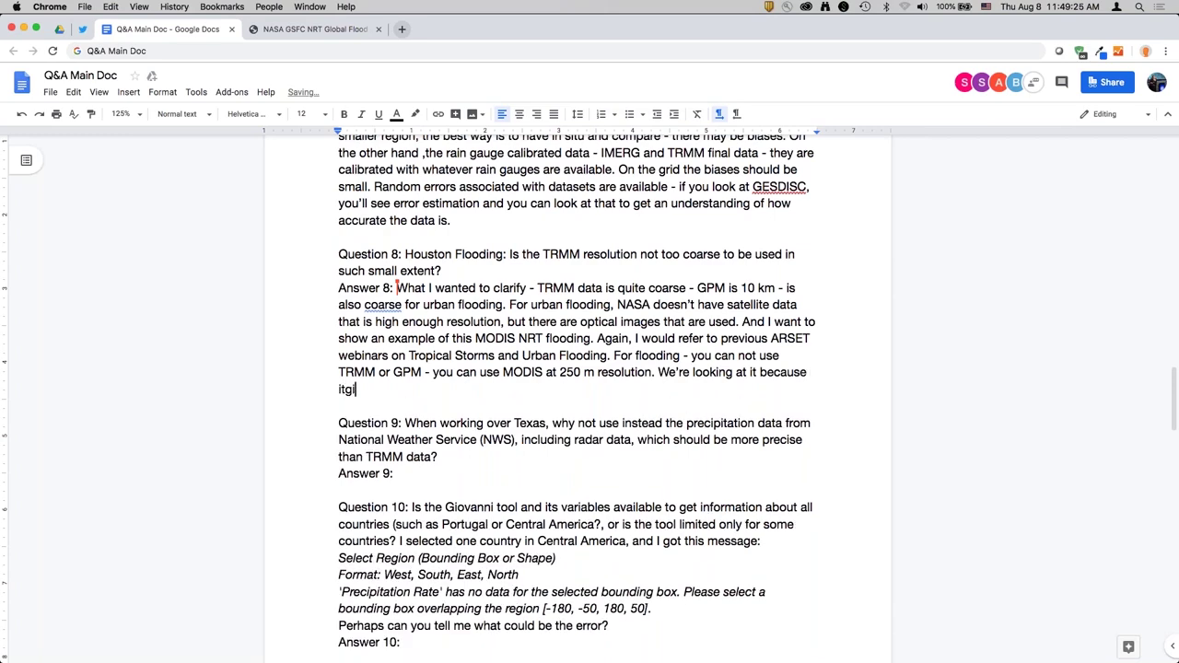
key("BackSpace")
key("BackSpace")
type("gives you an idea of extreme pre")
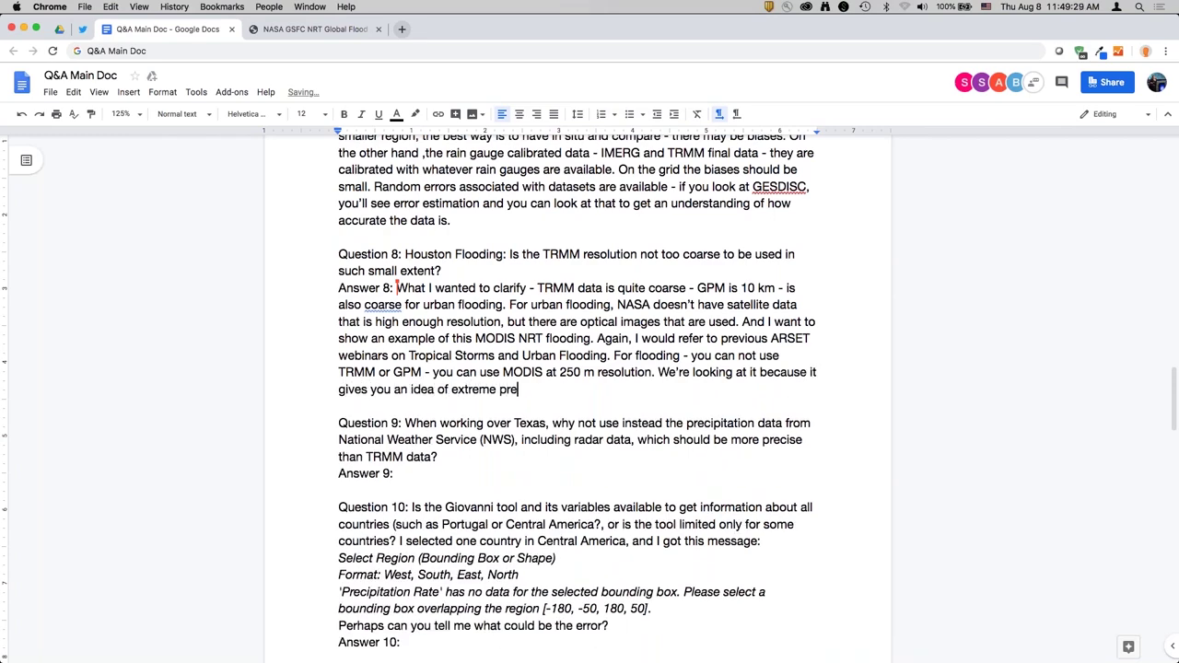
type("cip. First of all, you need s")
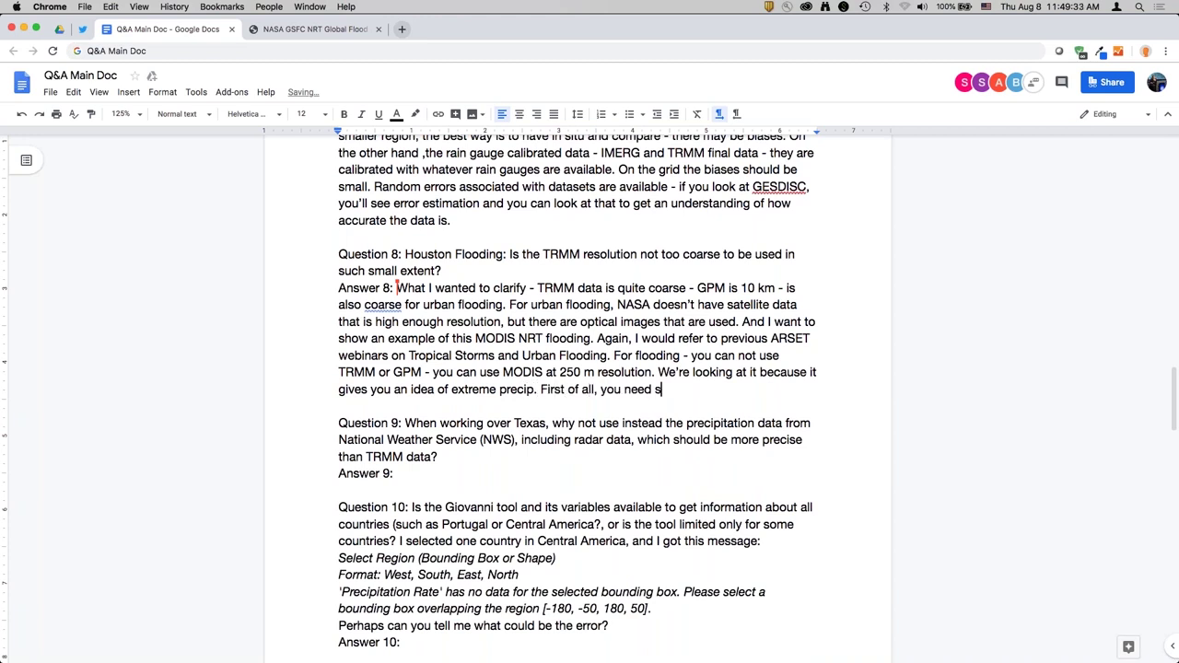
Step: Add to Answer 8: "something like NRT Global Flood to see if there's flooding, or you need a model that gives you streamflow that goes into the region."
type("omething like NRT Global Fo")
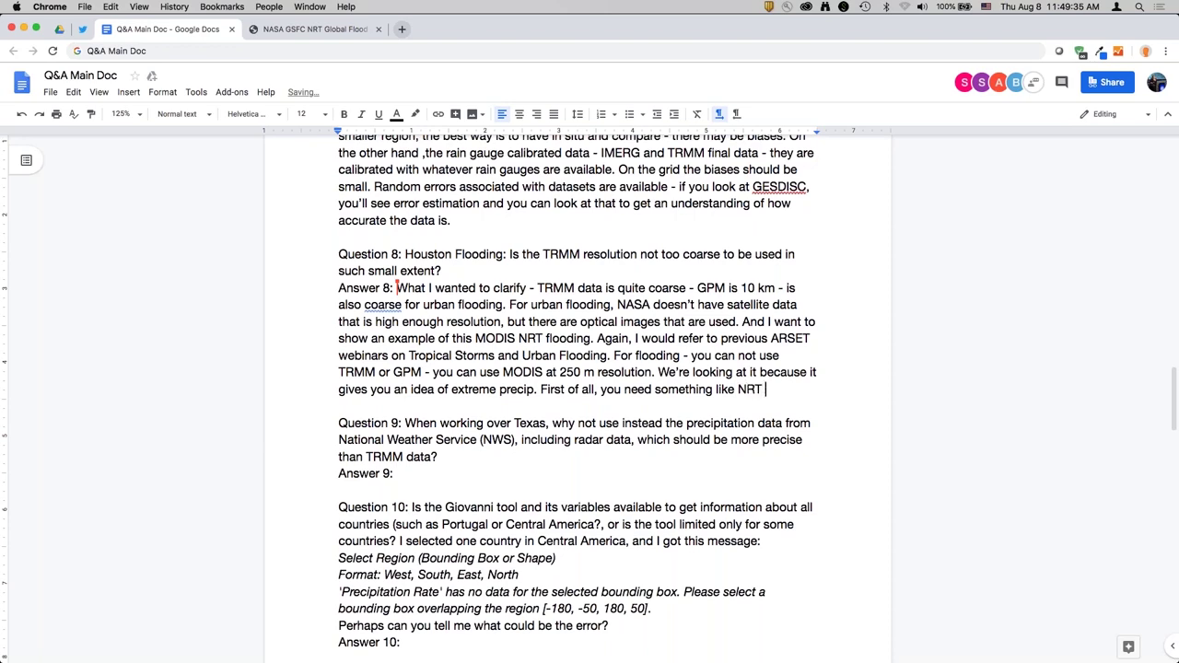
key("BackSpace")
type("lood to s")
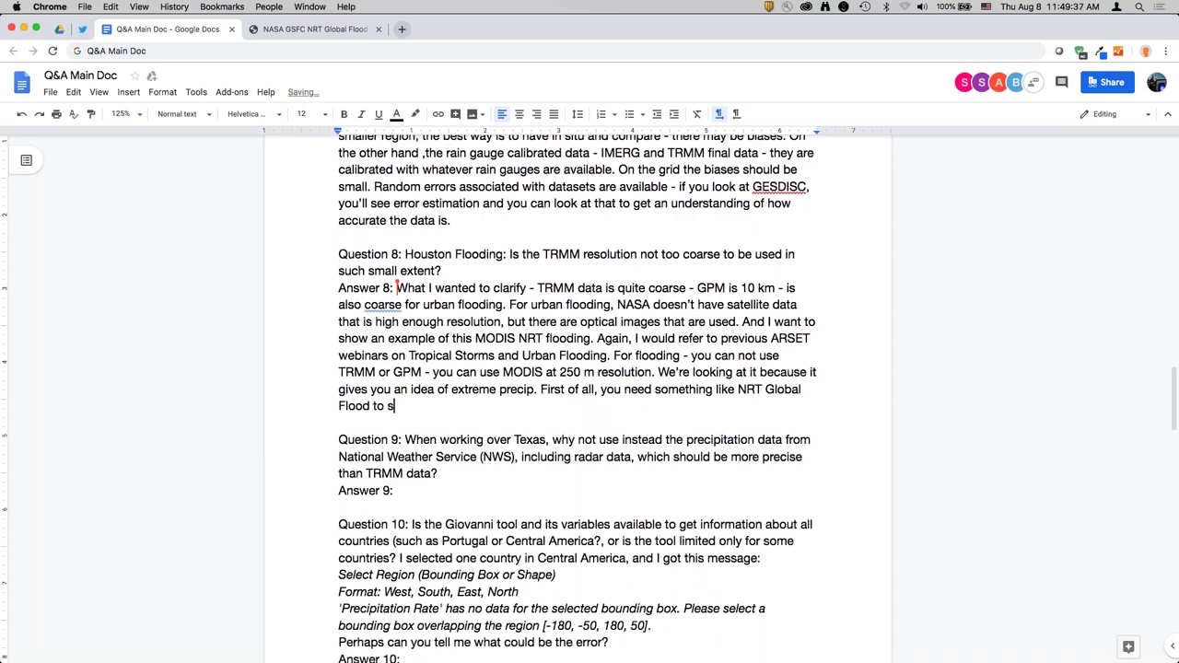
type("ee if there's flooding, or you need a")
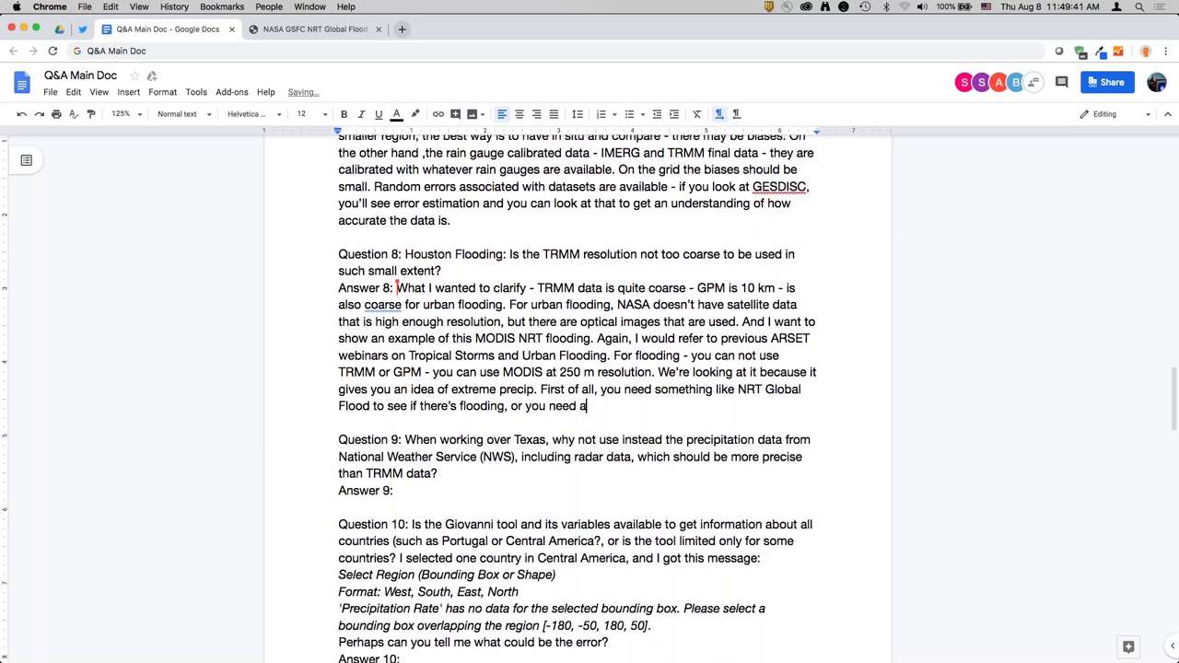
type(" model that gives you ")
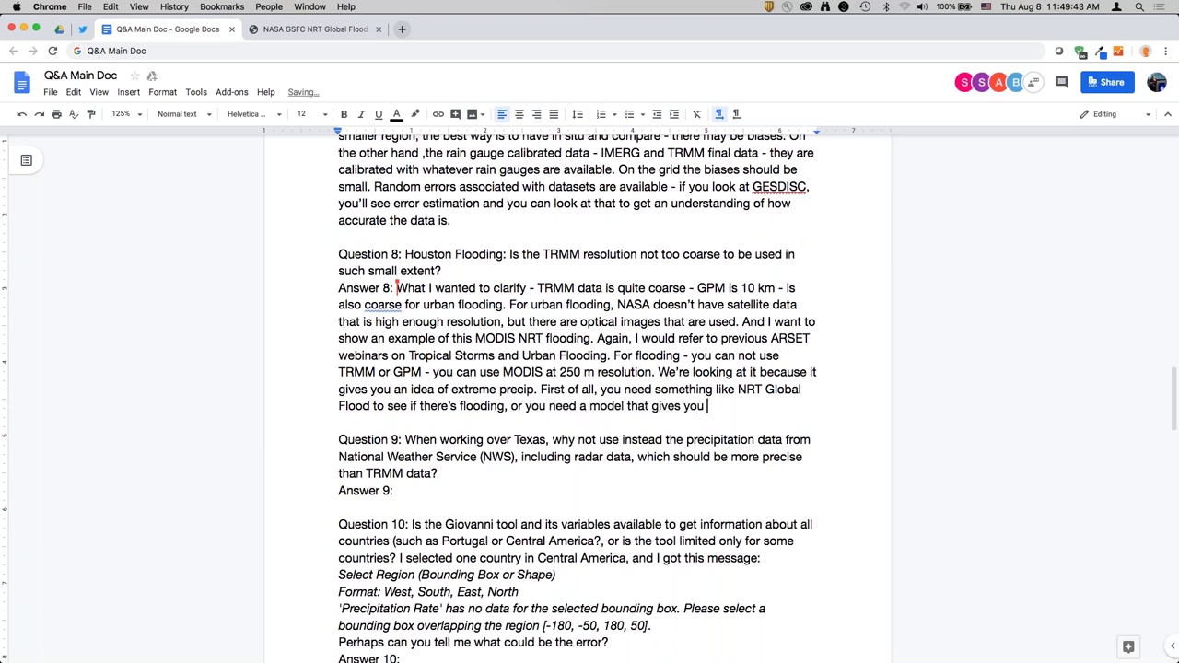
type("streamflow that goes in")
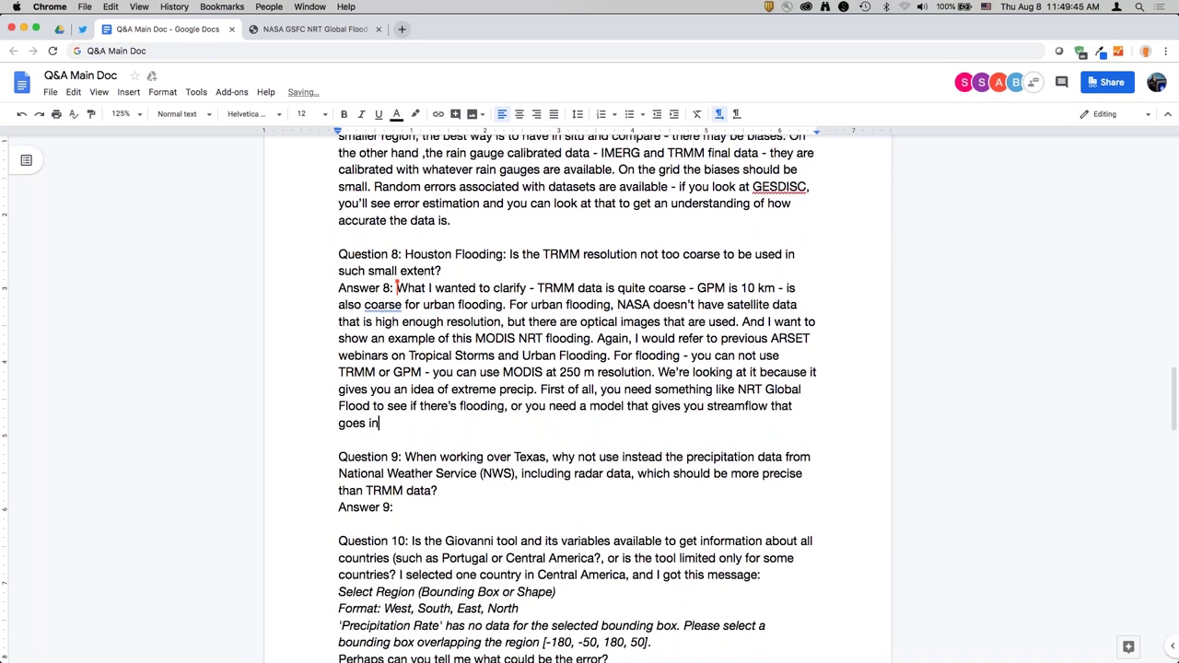
type("to the region. That's a ch")
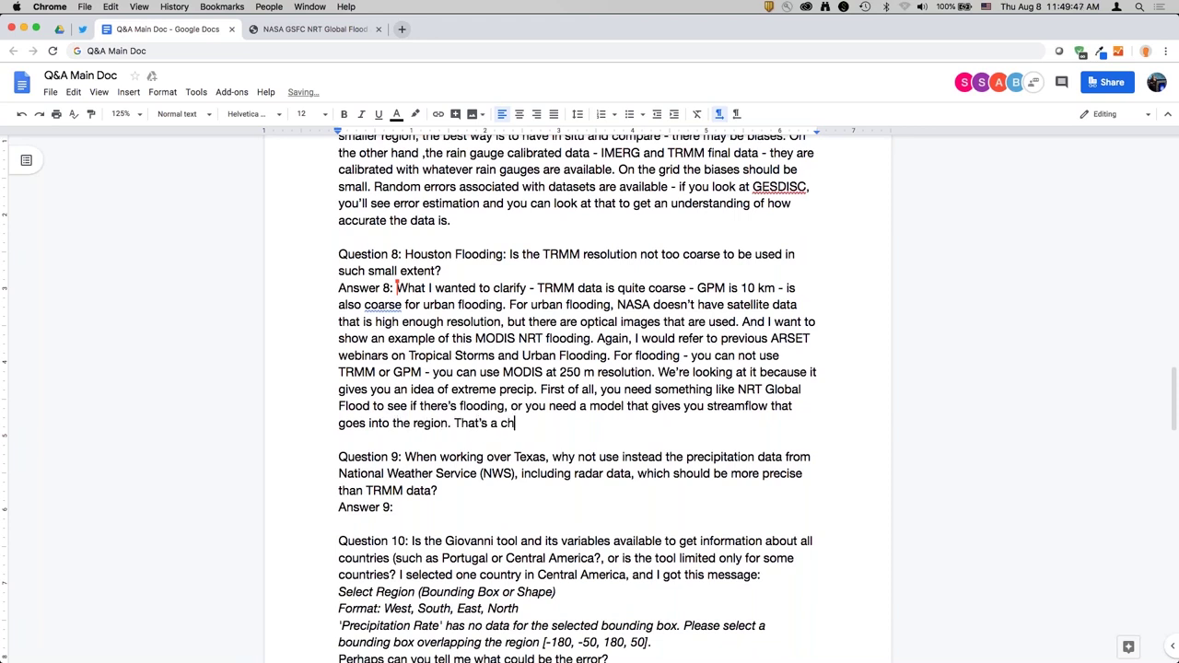
Step: Continue Answer 8 with "That's a challenging thing - just by looking at precip, you'll get some idea."
type("allenging thing - just ")
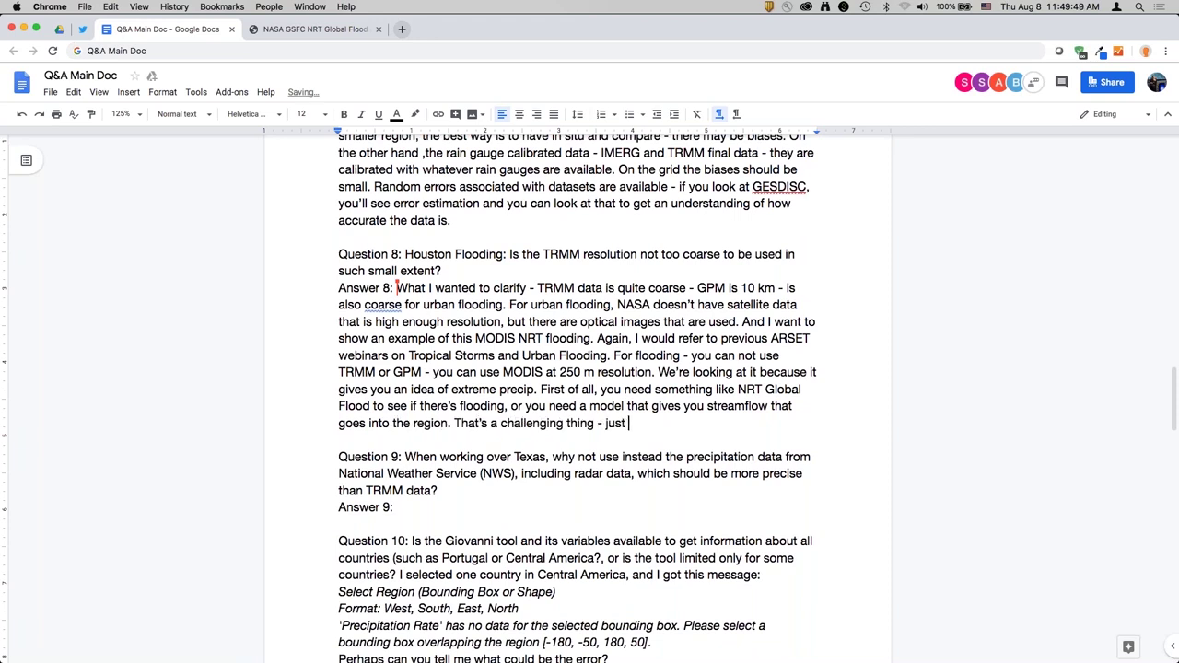
type("by looking at precip.")
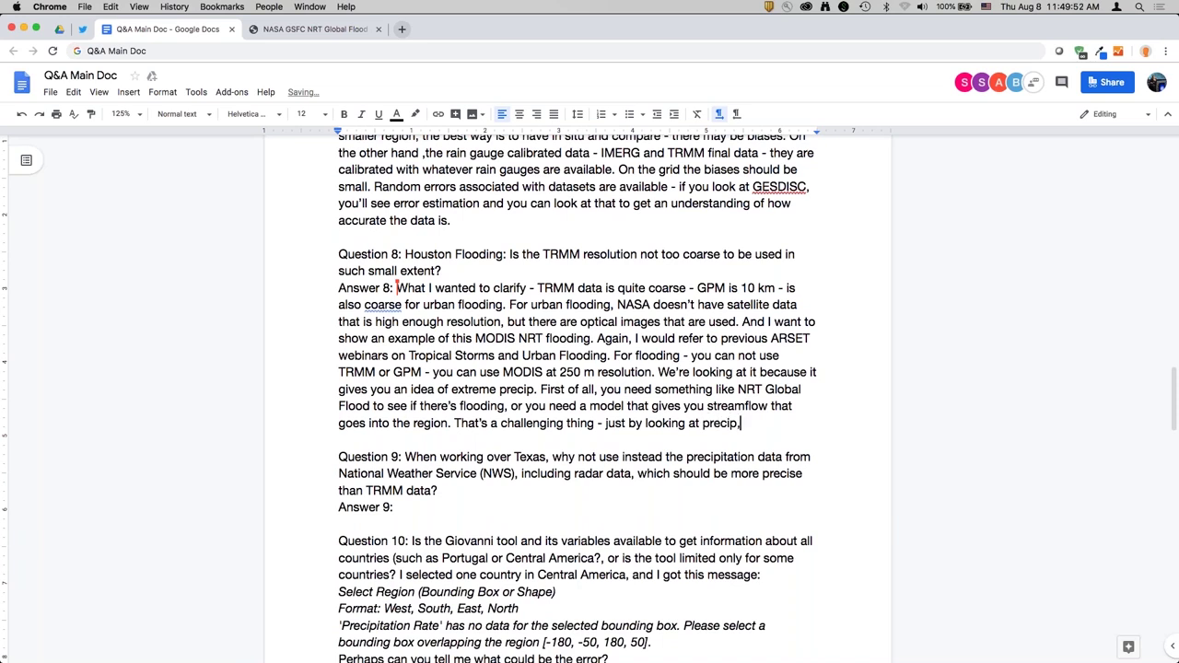
key("BackSpace")
type(", you'll get some idea. If a rain")
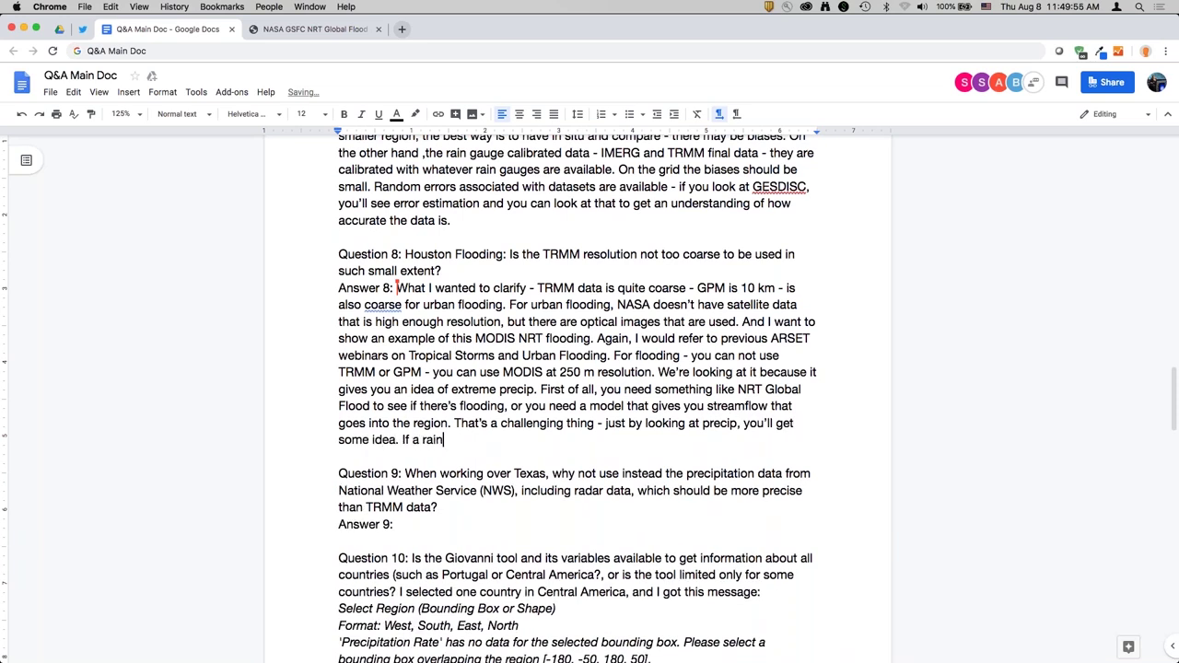
Step: Add to Answer 8: "If a rain system is heavier than this, if certain areas are receiving more rain, you expect flooding."
type(" system is heavier than ")
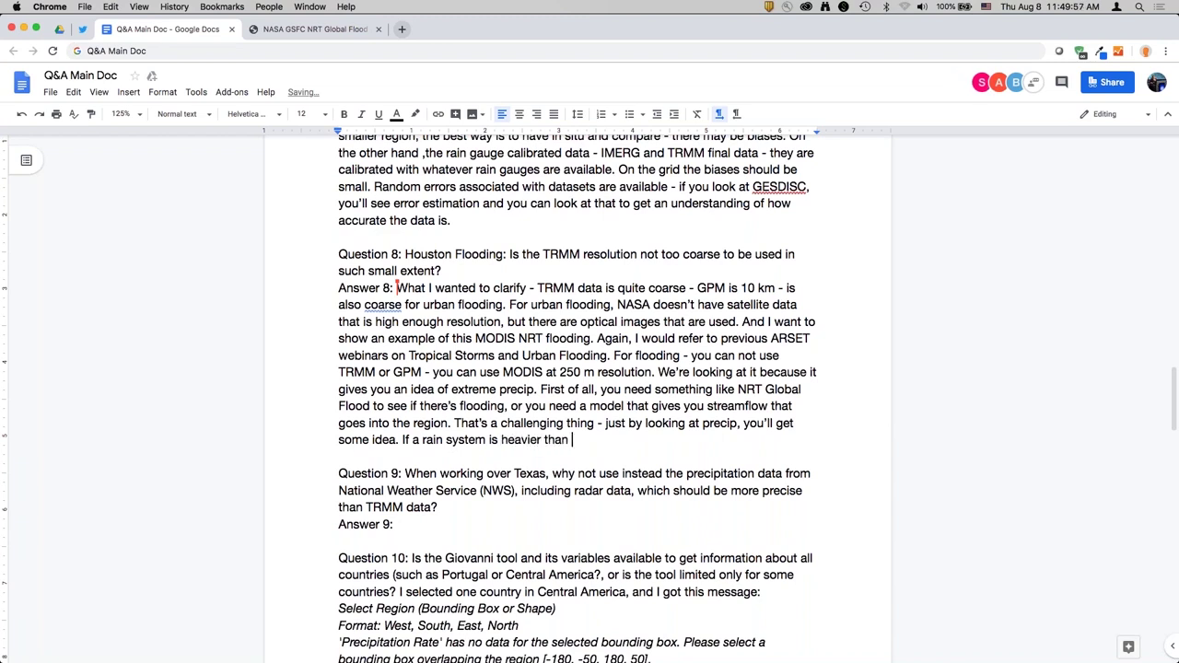
type("this, if certain areas are re")
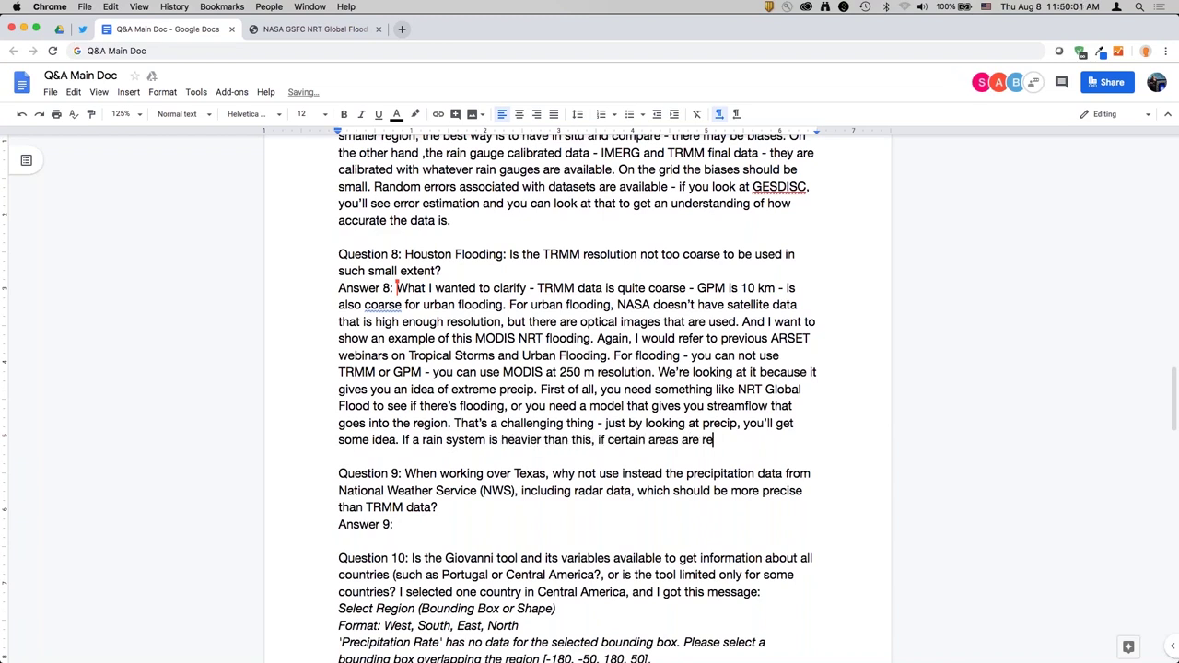
type("ceiving more rain, you expec")
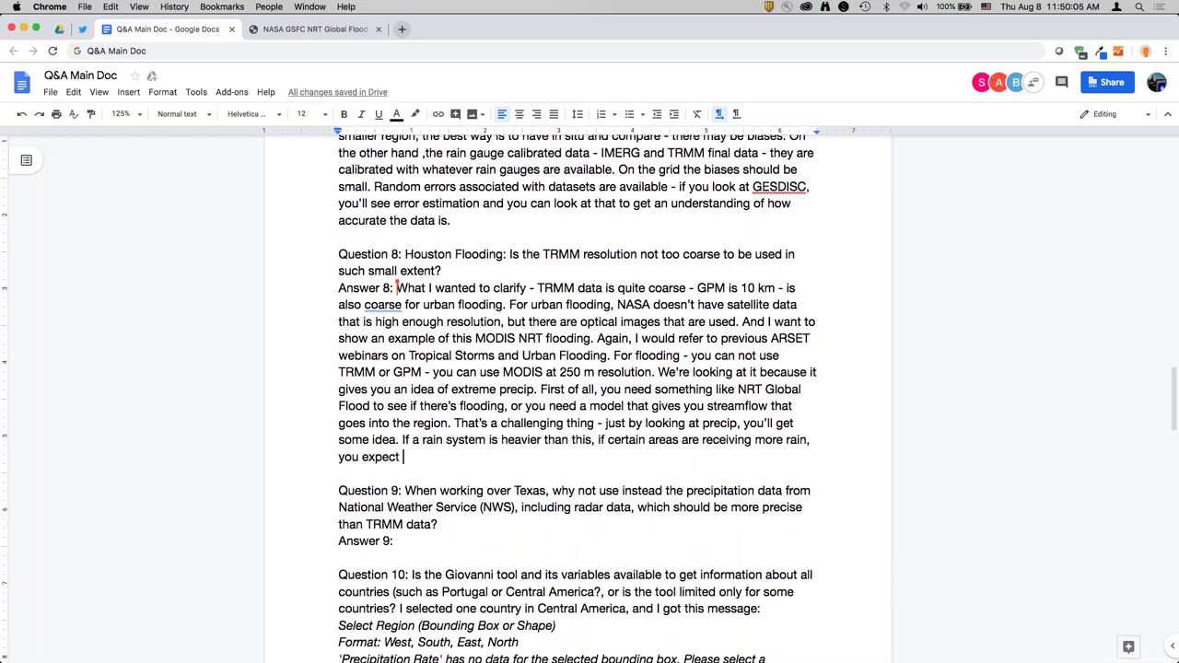
type("t flooding. Over ")
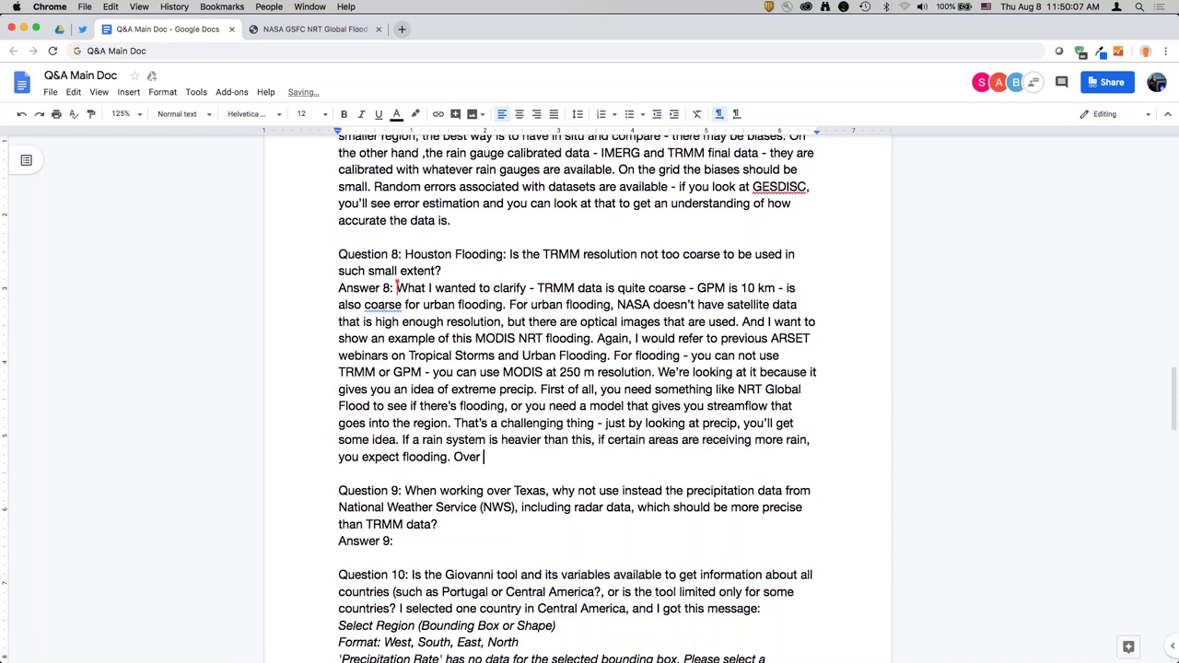
Step: Continue Answer 8 with "Over the US there is good radar coverage. If you go somewhere without continuous radar coverage"
type("the RS there is good radar c")
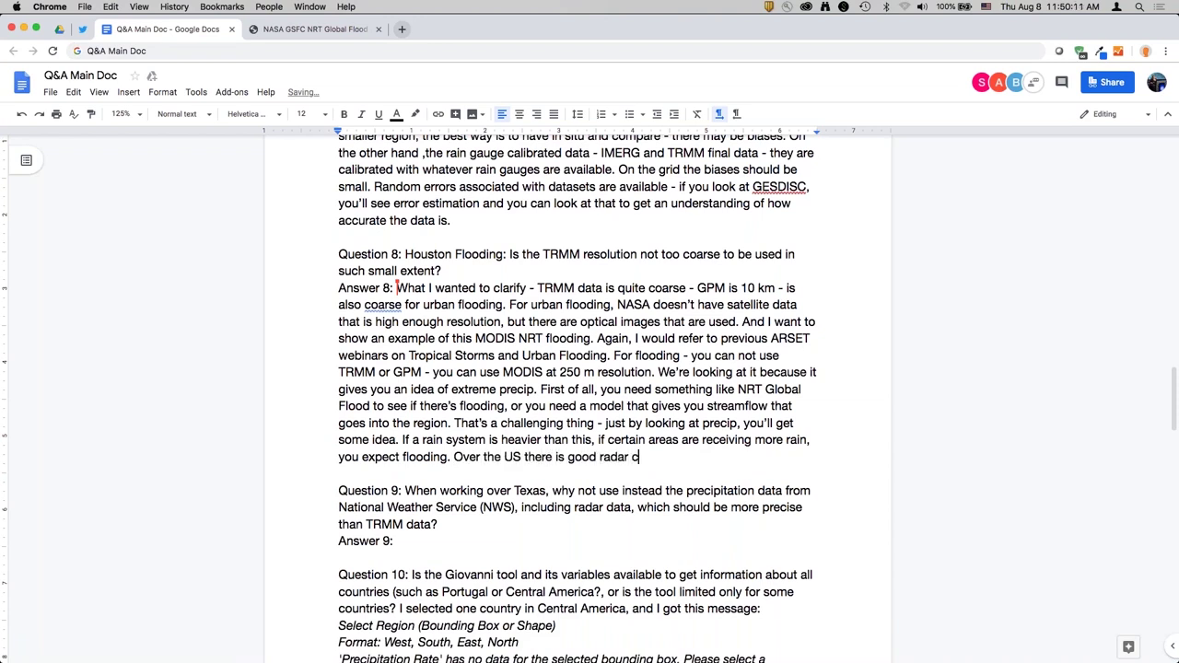
type("overage. If you go somewhere w")
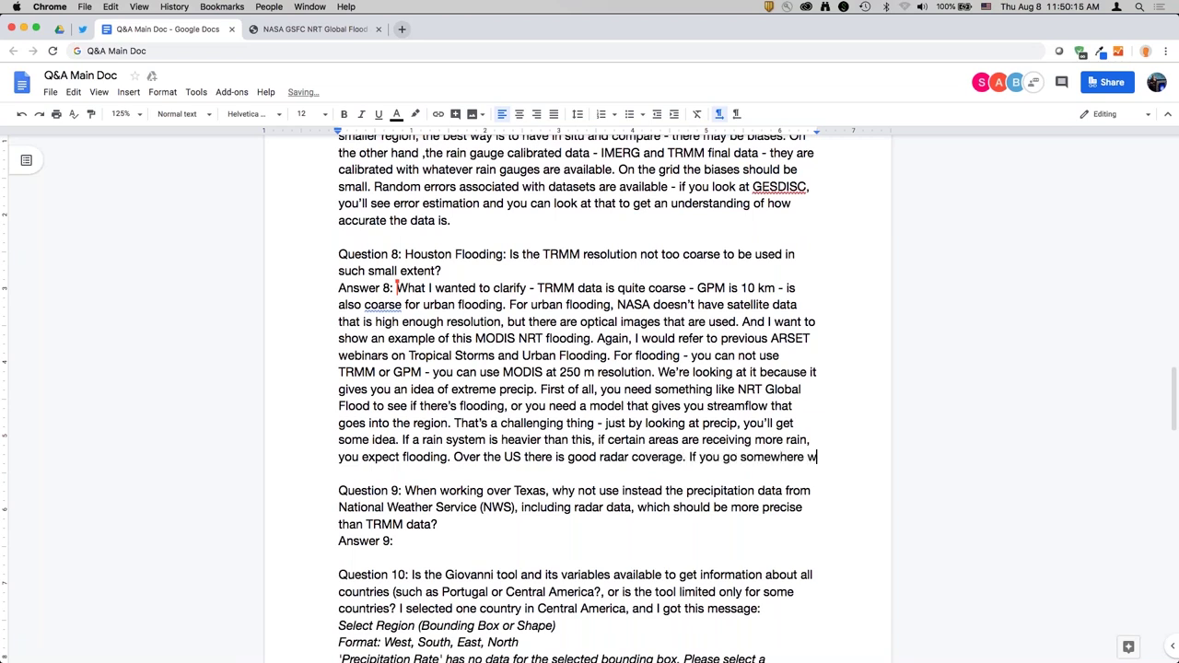
type("ithout continuous")
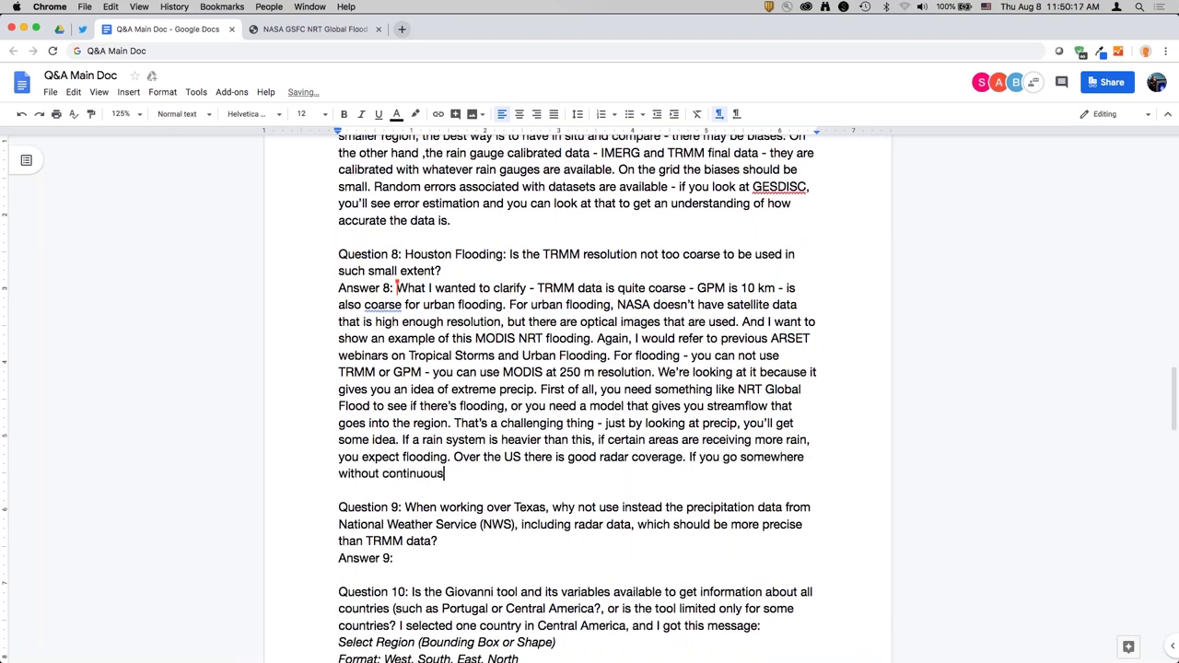
type(" radar coverage")
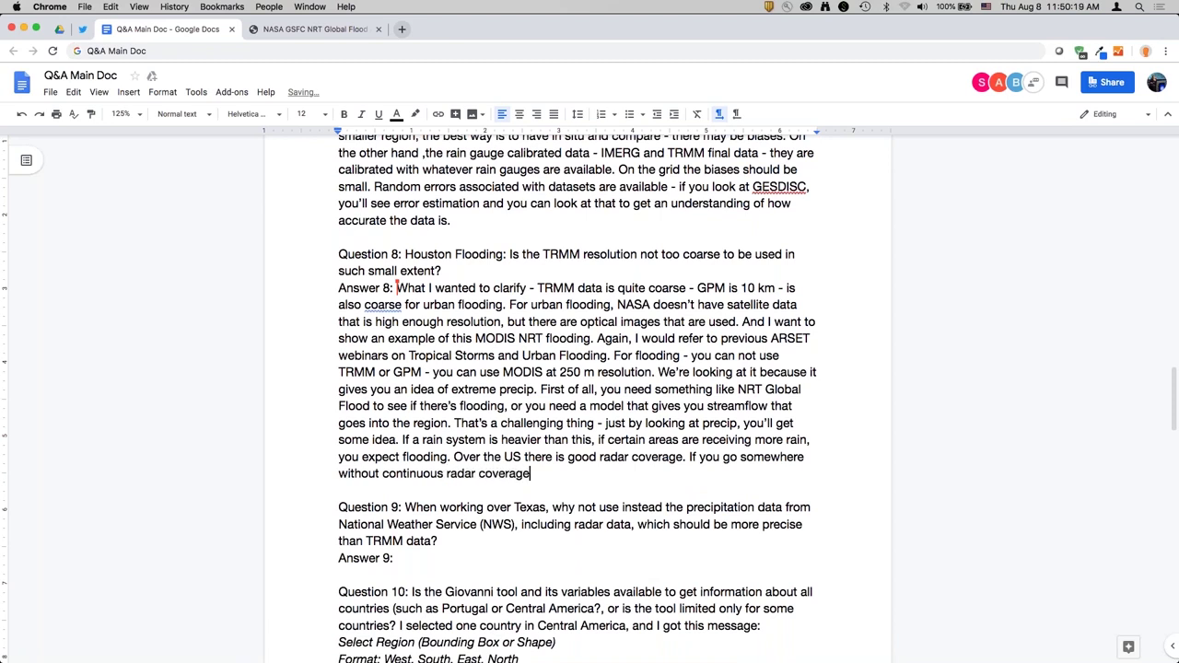
Step: Complete the radar coverage sentence with ", TRMM and GPM can give you an idea of precip and how it may cause flooding."
type(", TRMM and GPM can give you an idea of")
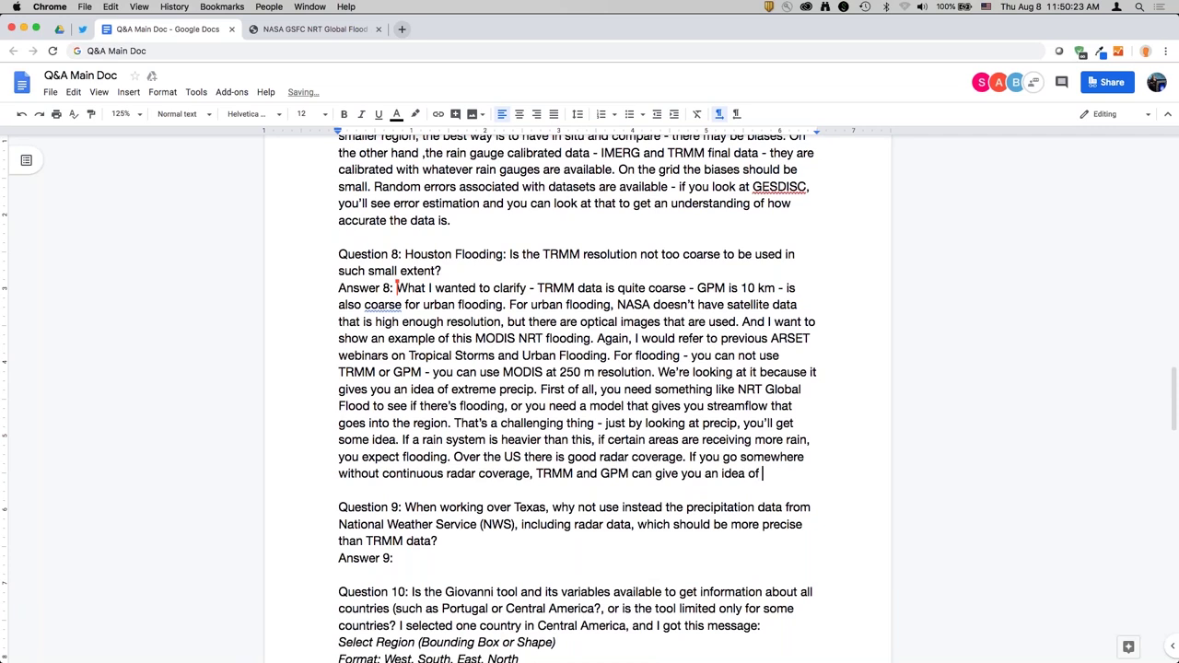
type(" precip and h")
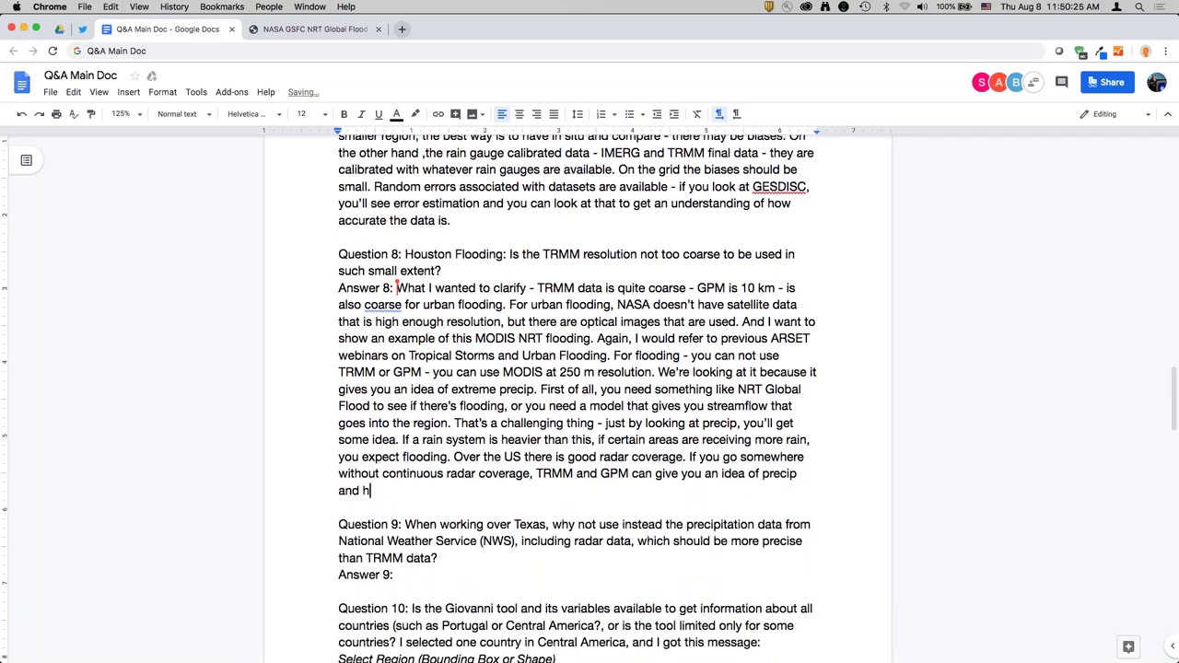
type("ow it may cause flooding.")
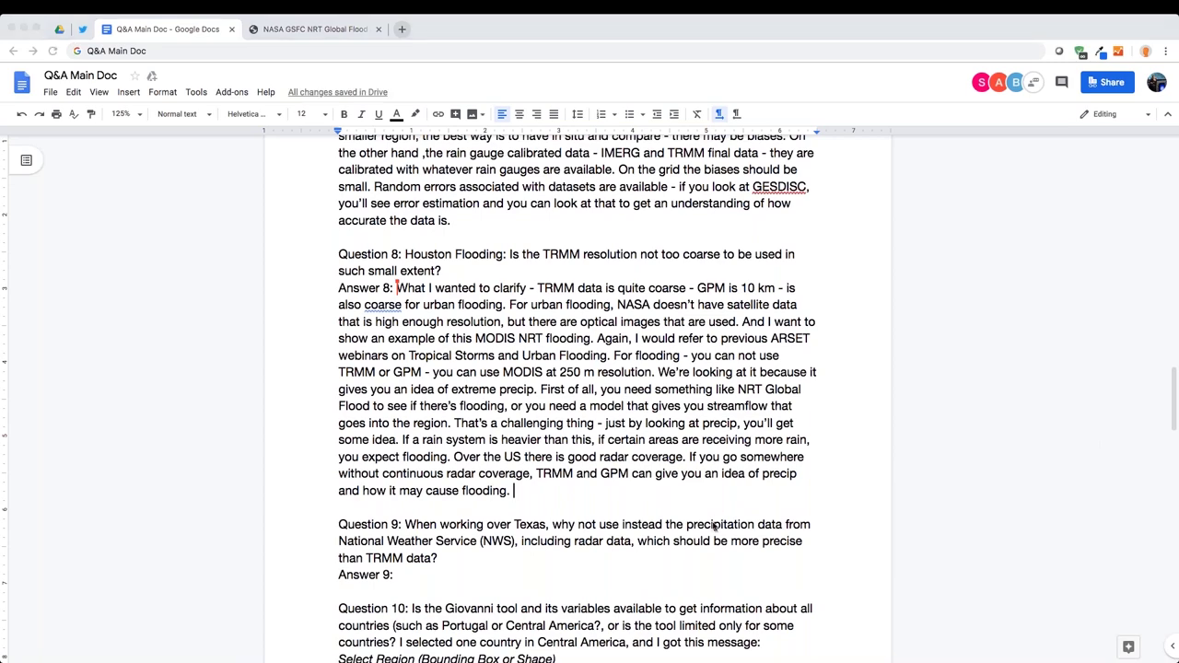
Step: Add to Answer 8: "That's why we also looked at SRTM and impervious surface (30 m)"
scroll(714, 525, "down", 3)
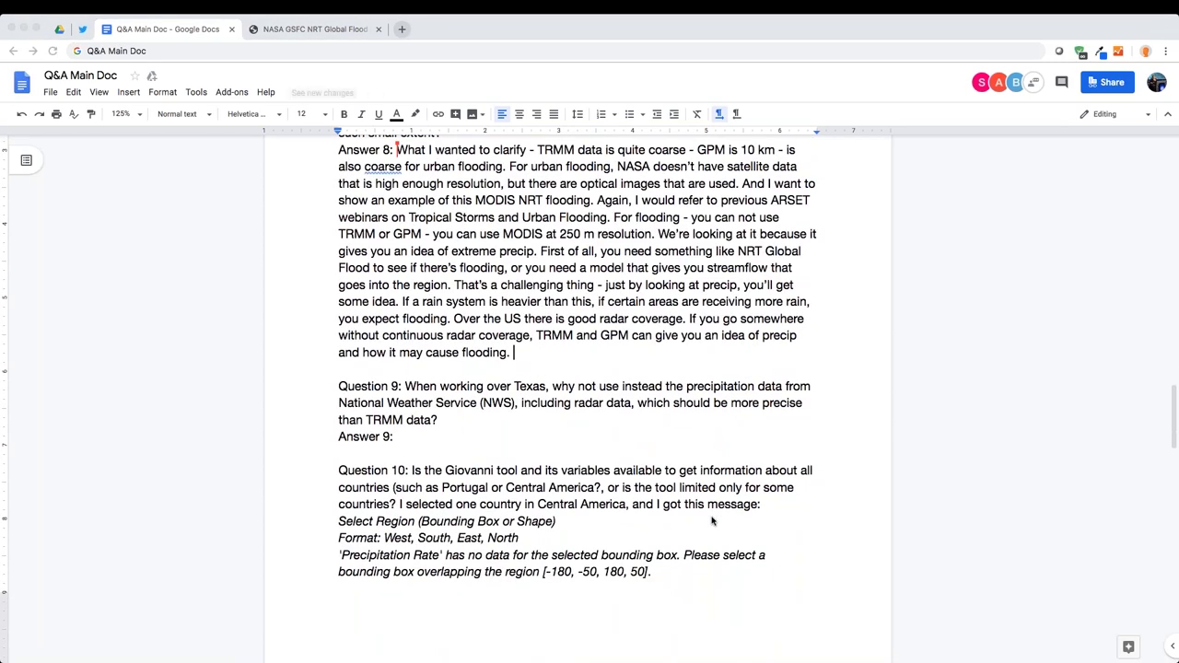
type("T")
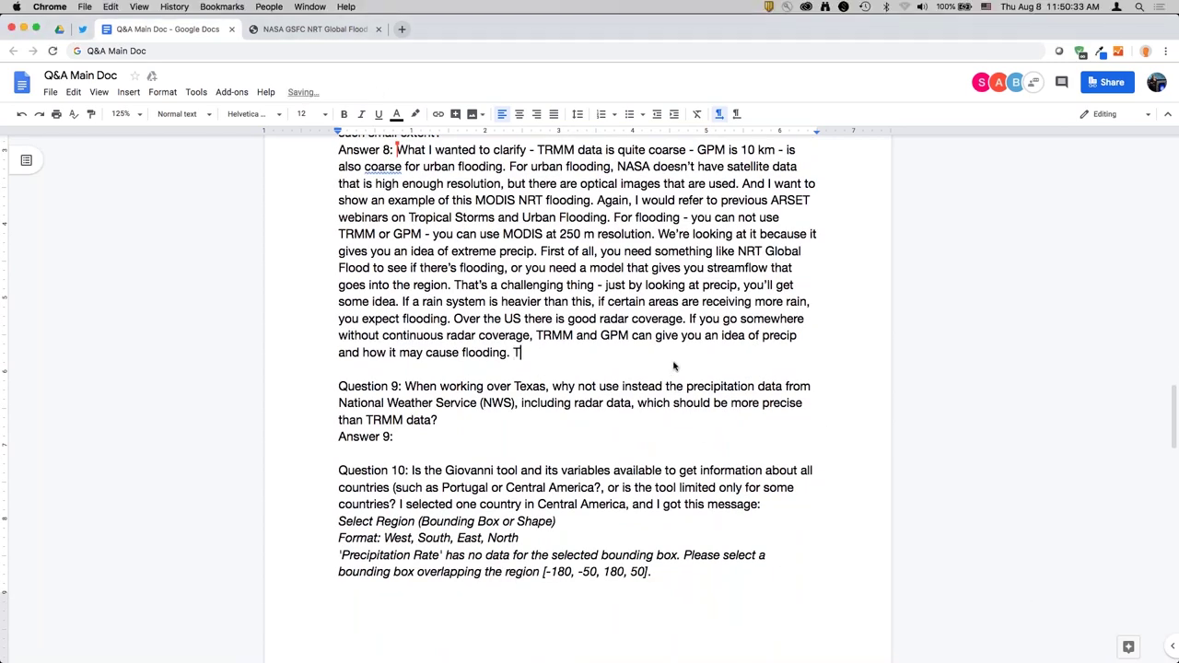
type("hat's why we also looked at SRTM and ")
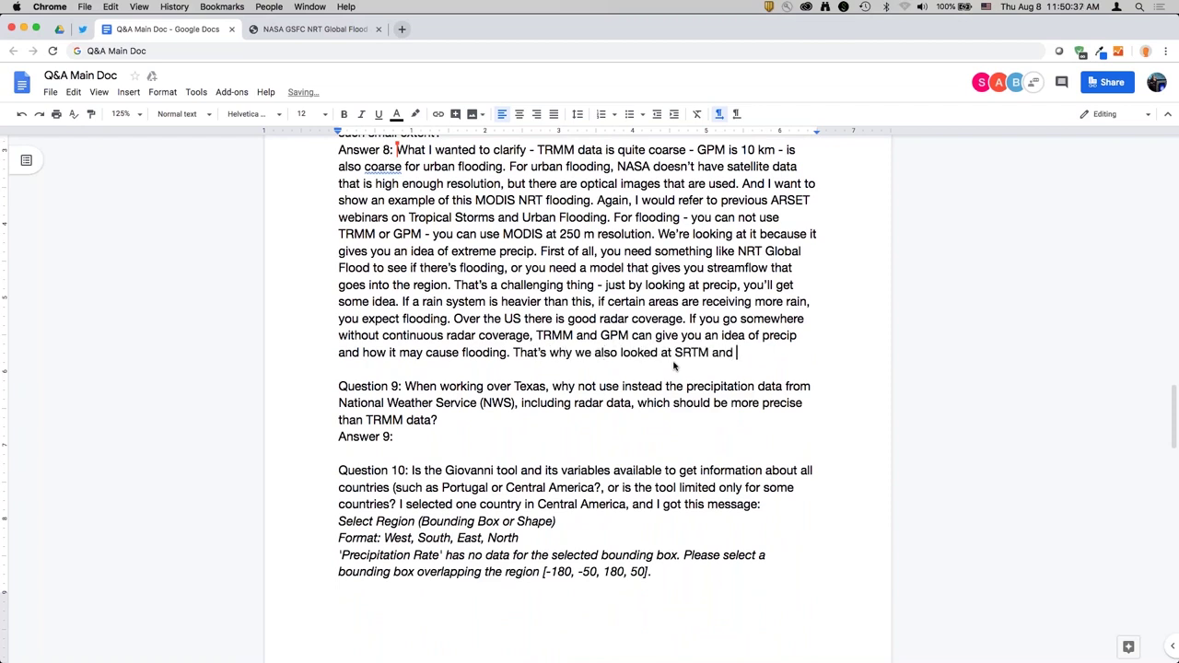
type("impervious s")
type("urface (30 m) ")
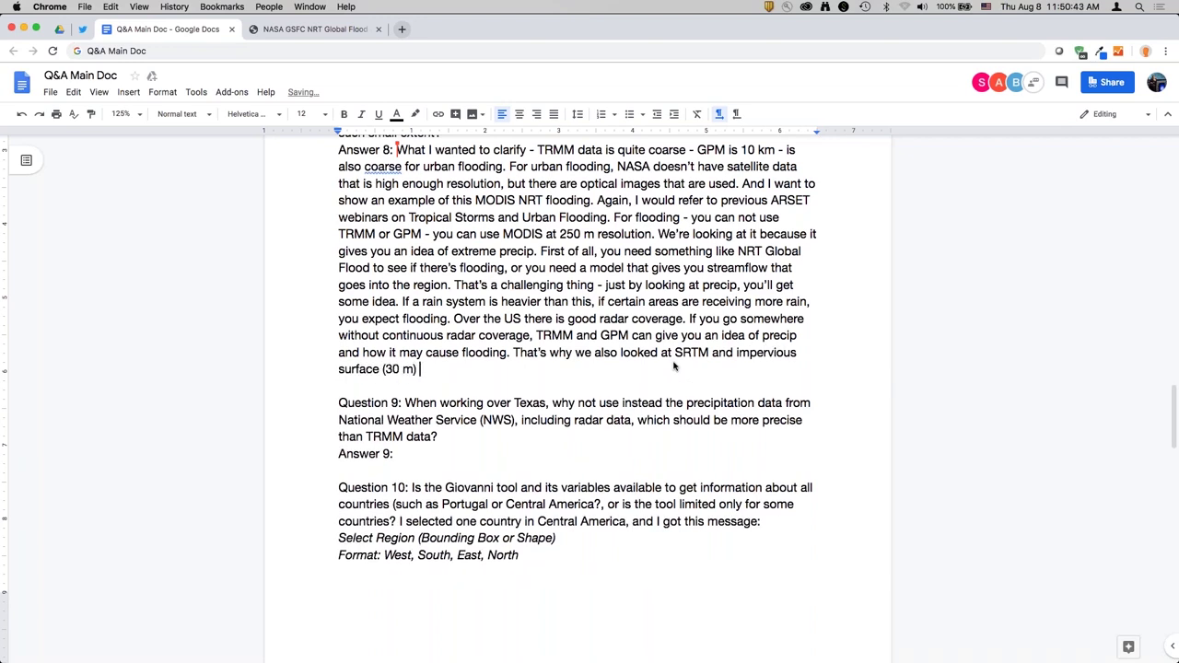
Step: Continue Answer 8 with "since those are much higher res. If you look at those, it gives you an idea of low-lying areas."
type("since those are muc")
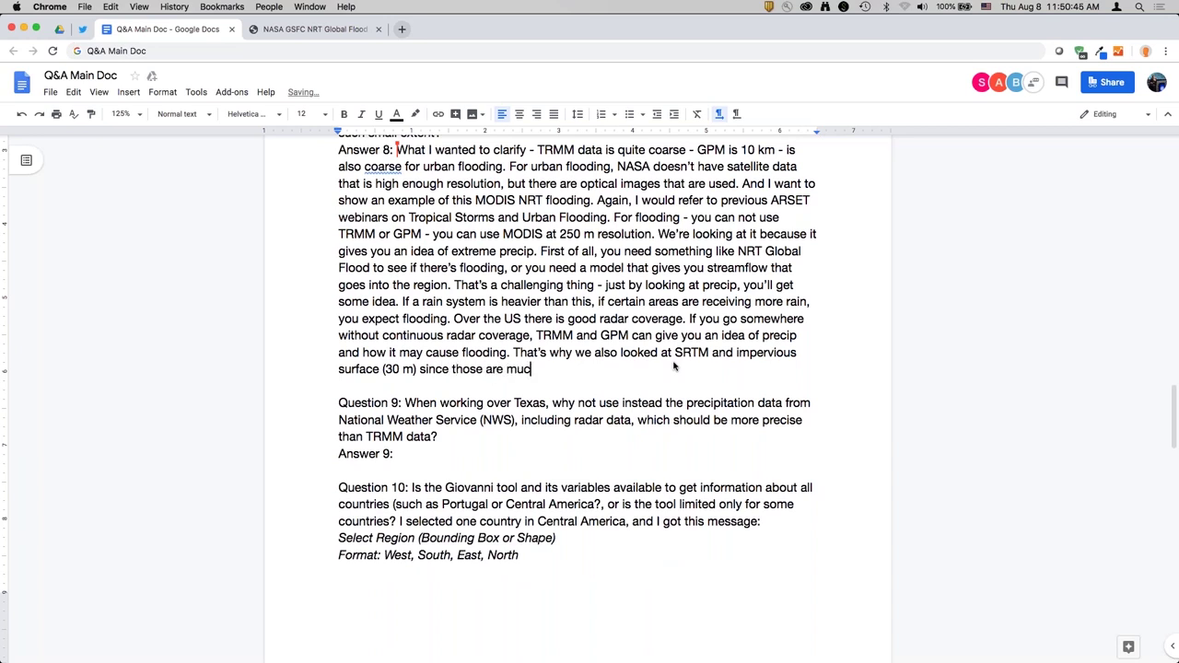
type("h higher res. If you l")
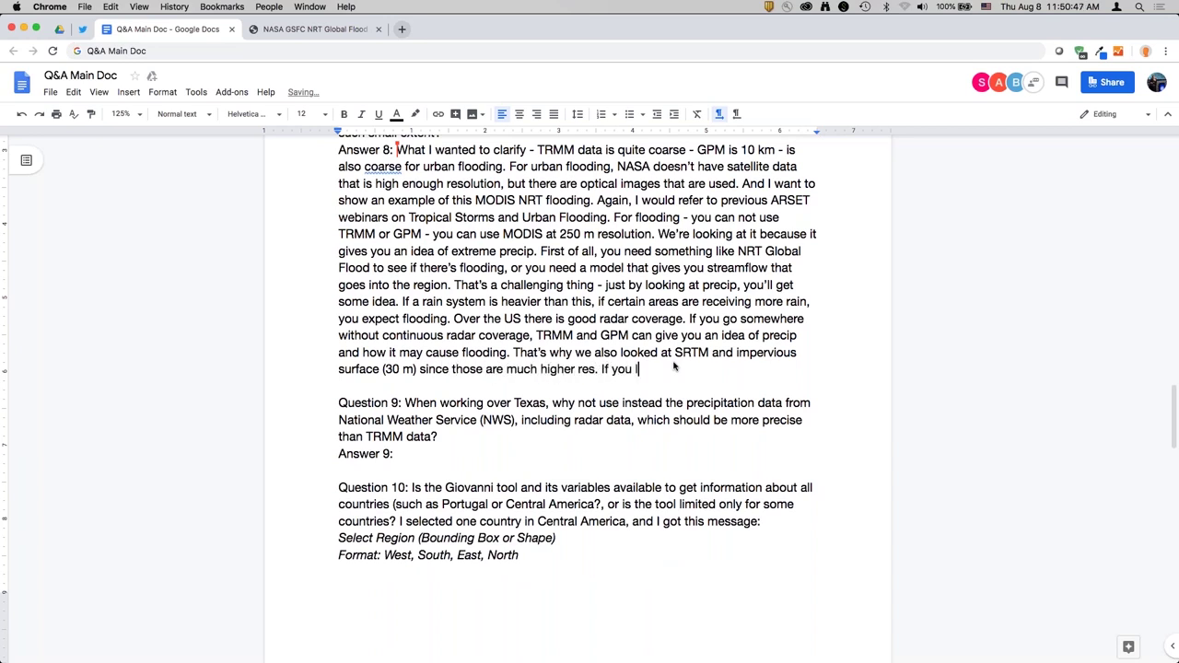
type("ook at those, it gives ")
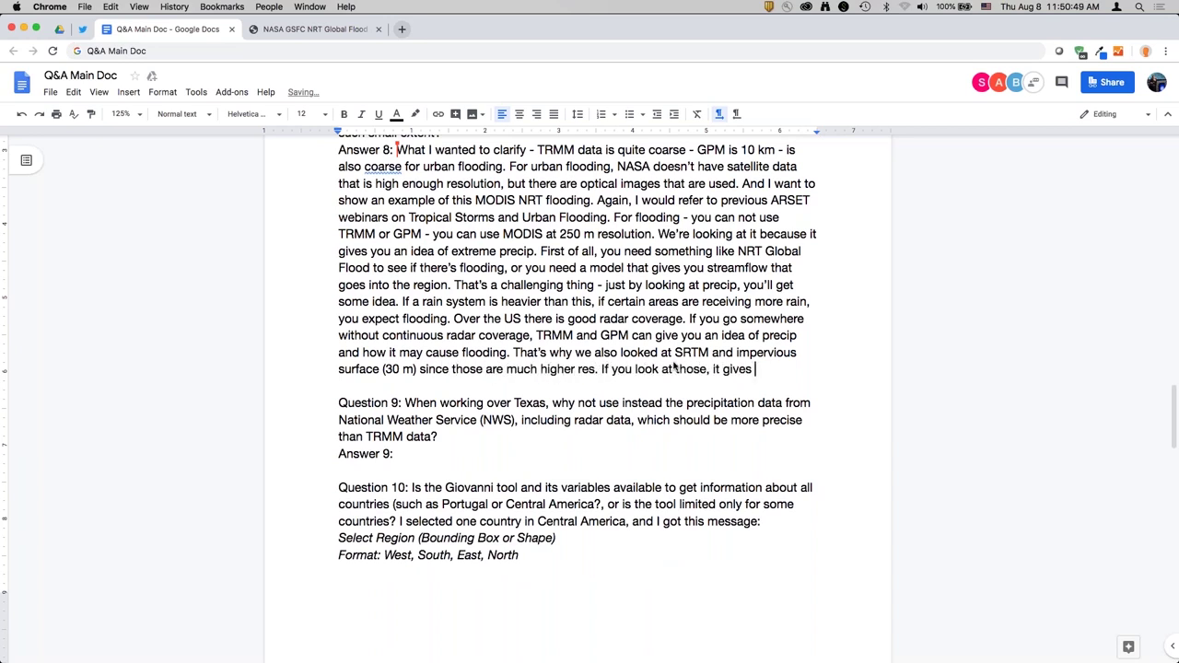
type("you an idea of low")
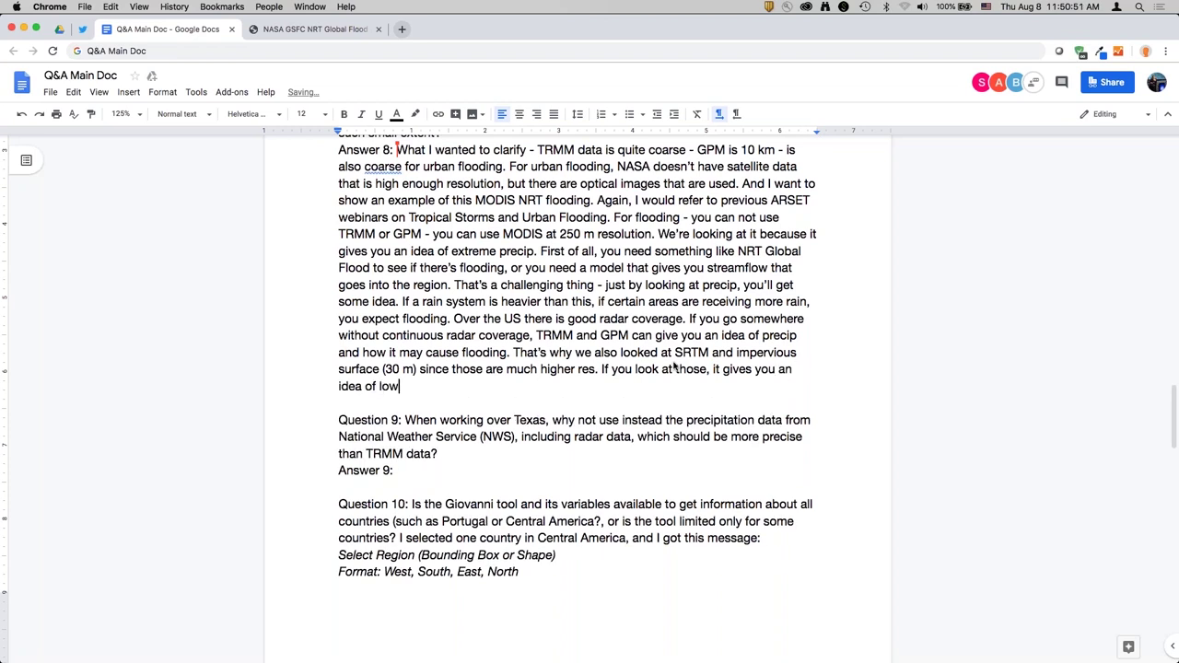
Step: Finish Answer 8 with "Even if precip is low resolution, you can still ID areas more at risk of flooding."
type("-lying areas. Even if precip is l")
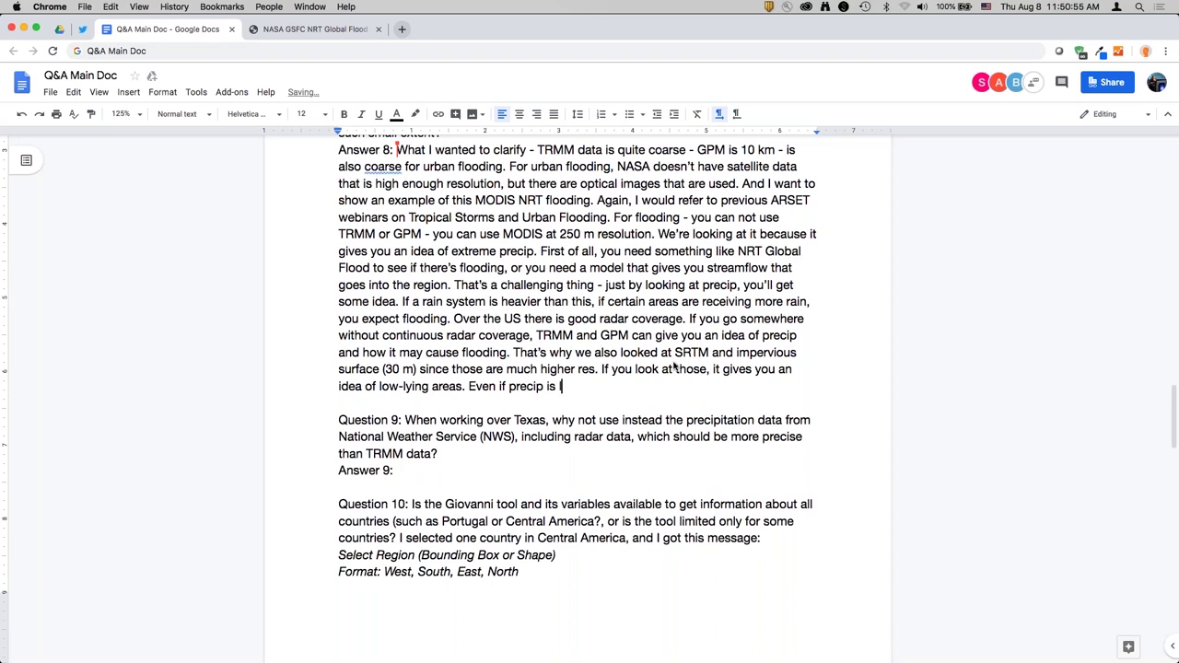
type("ow resolution, you can stil")
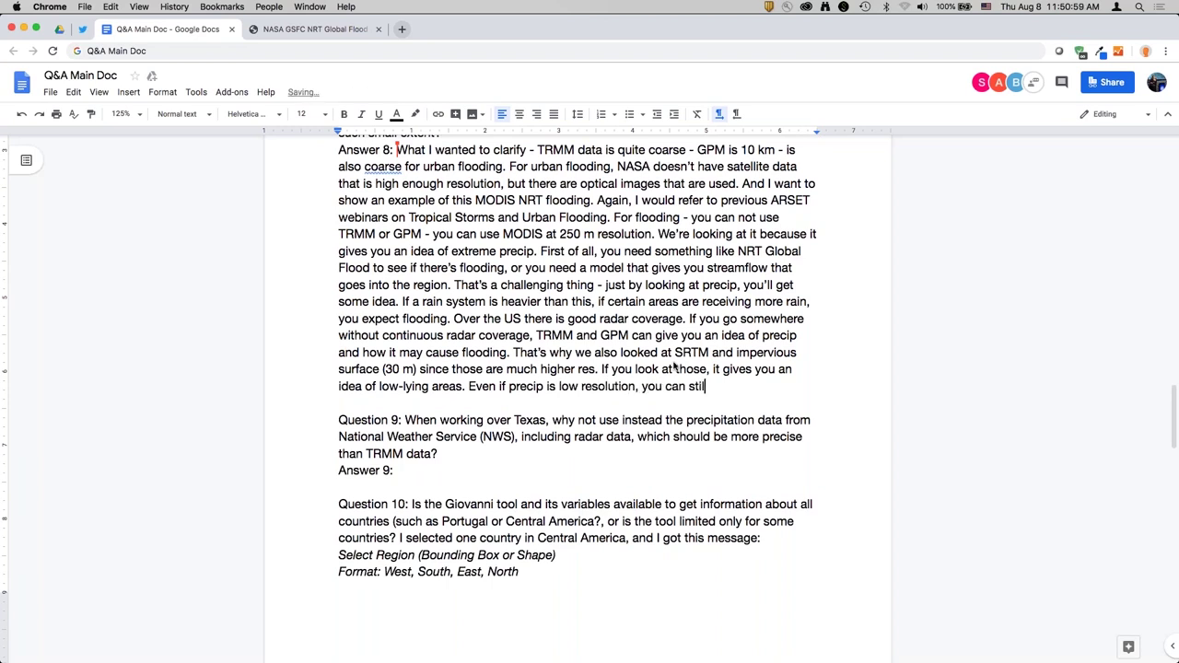
type("l ID areas more at tr")
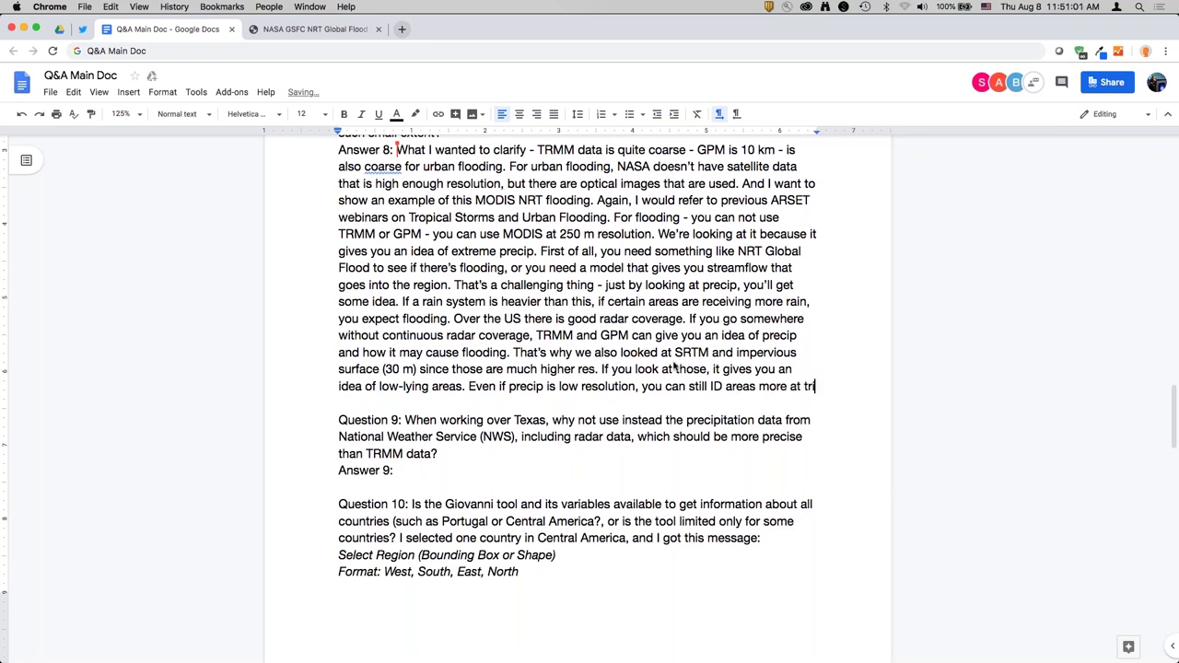
type("isk of flooding.")
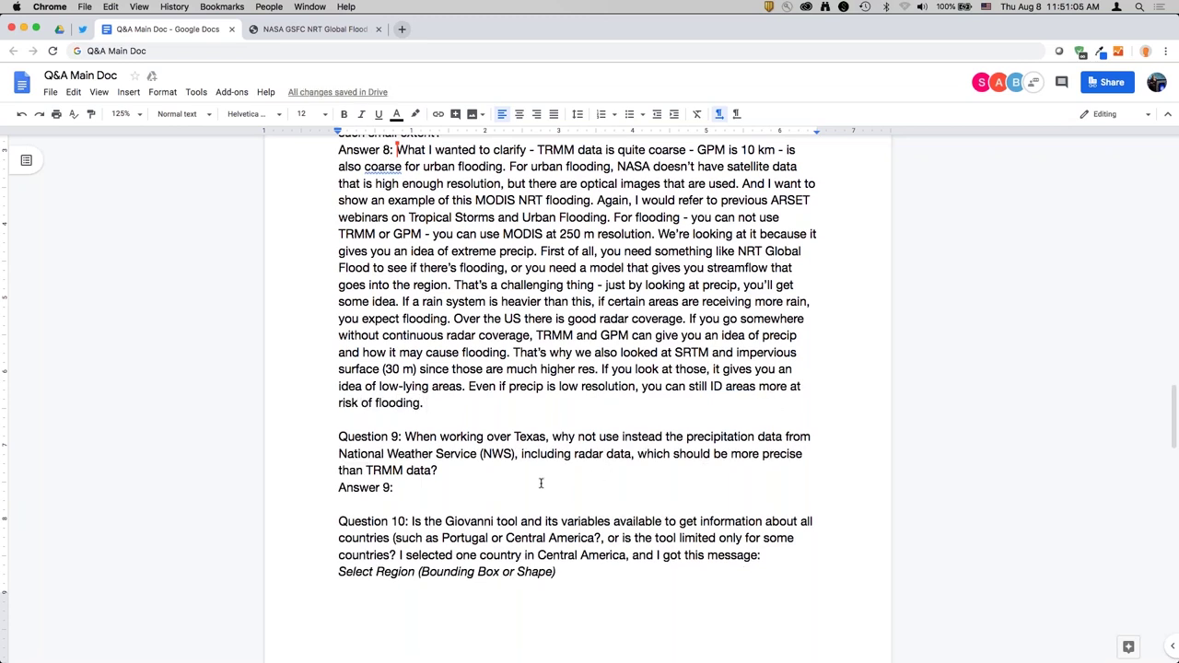
Step: Start Answer 9 with "(Answered above) over the U.S. you have high res data - you have good radar coverage - and you would be using that."
scroll(541, 483, "down", 3)
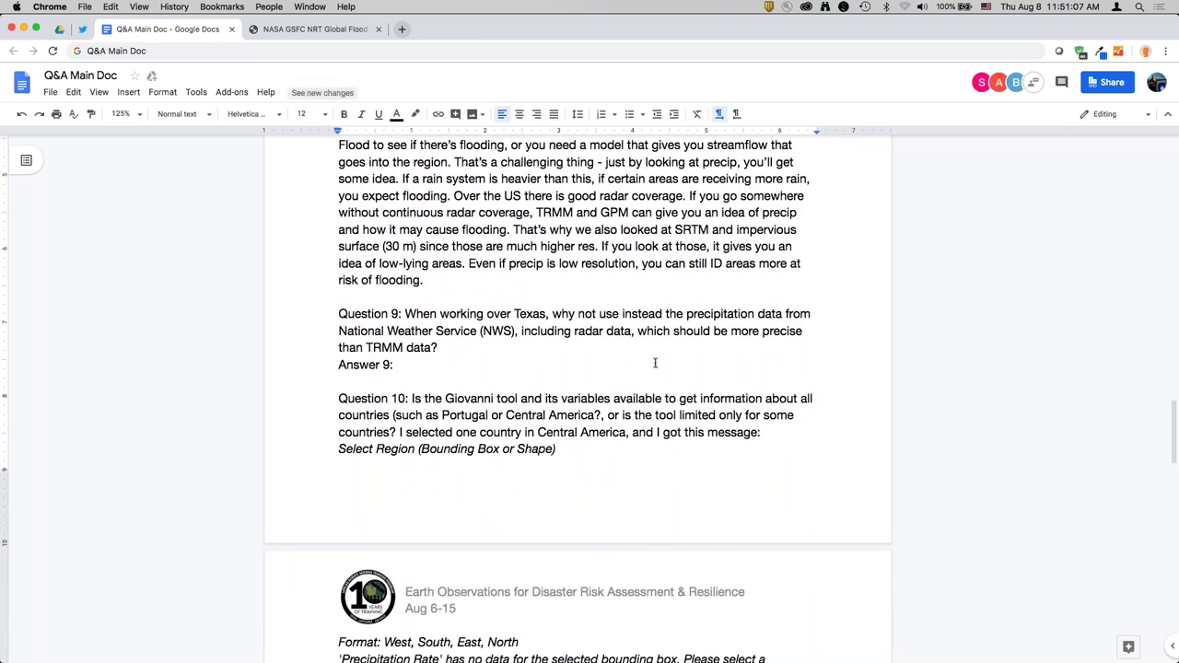
type("(")
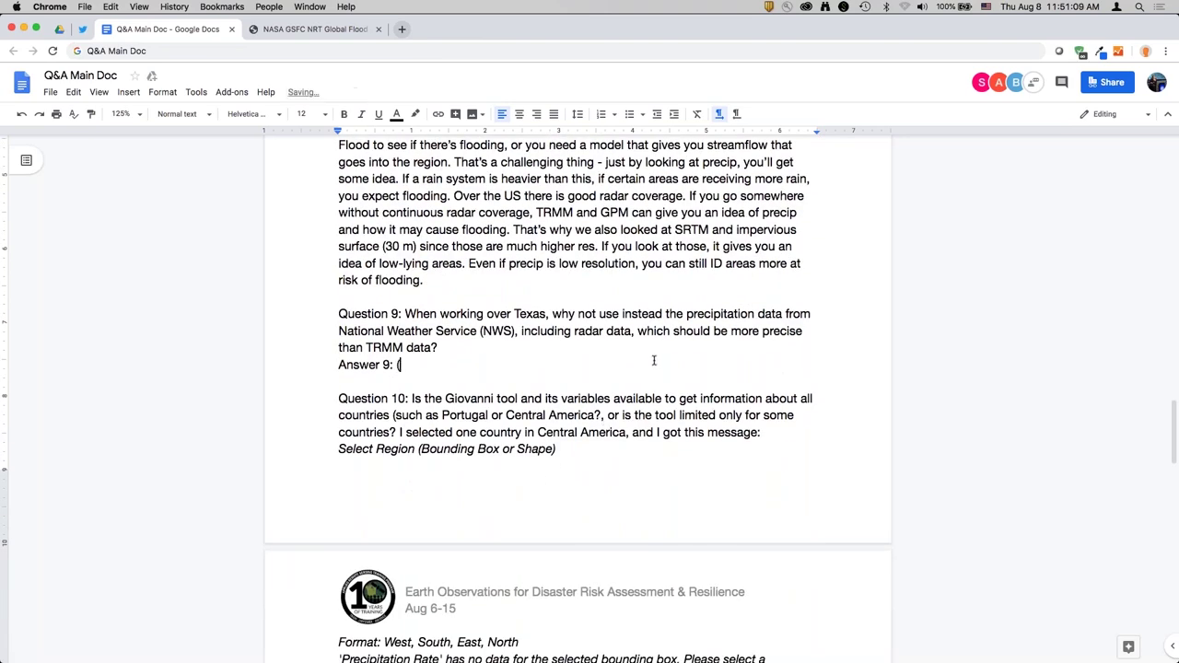
type("Answered abo")
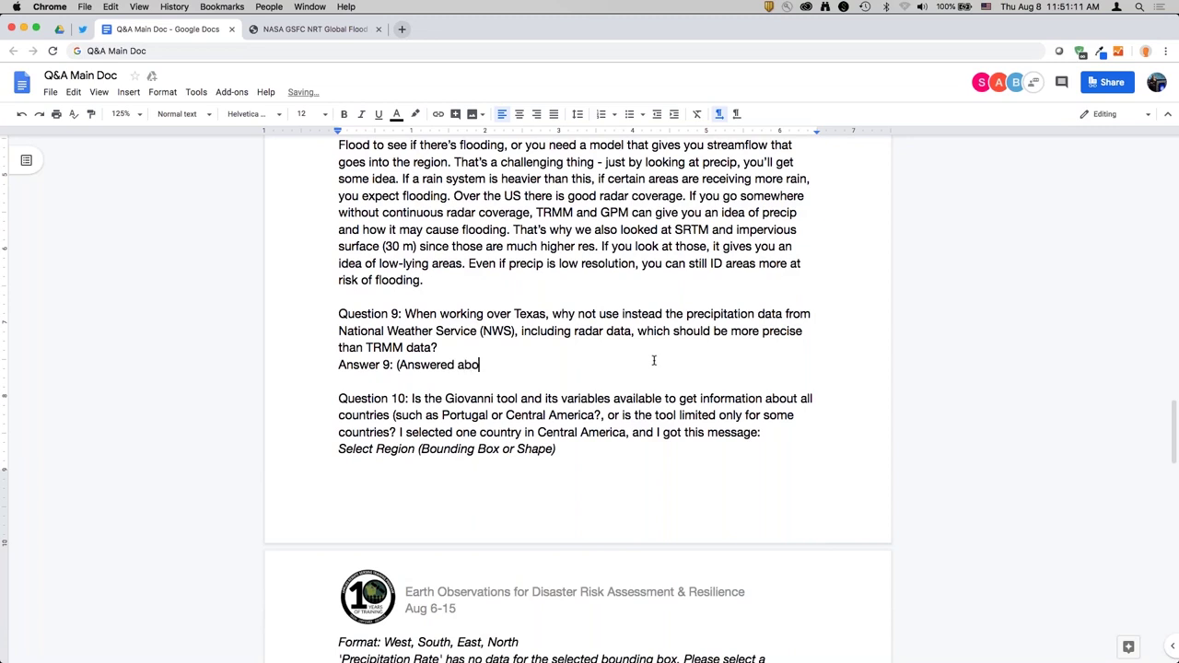
type("ve) over the U.S. y")
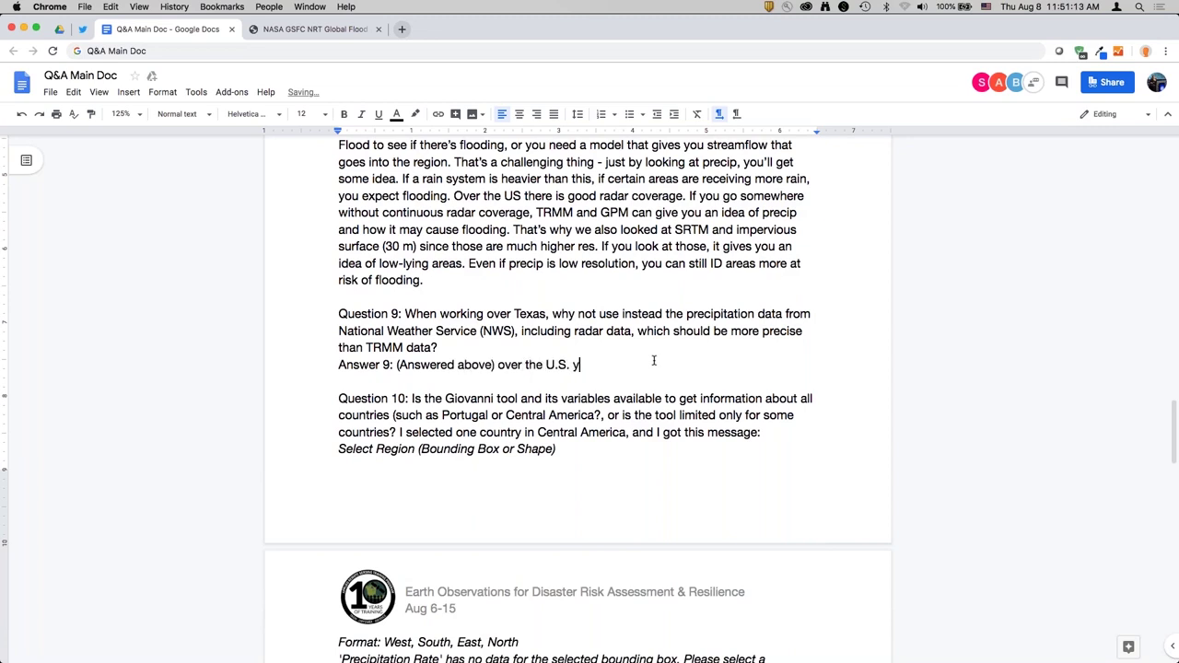
type("ou have high res data")
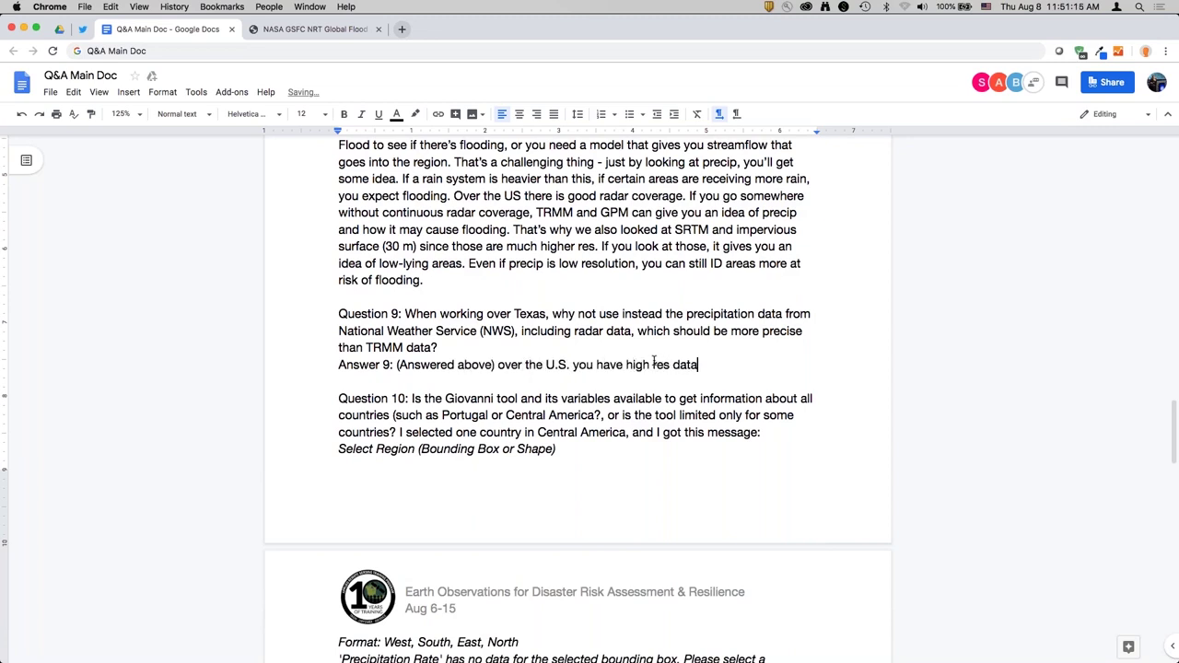
type(" - you have good rad")
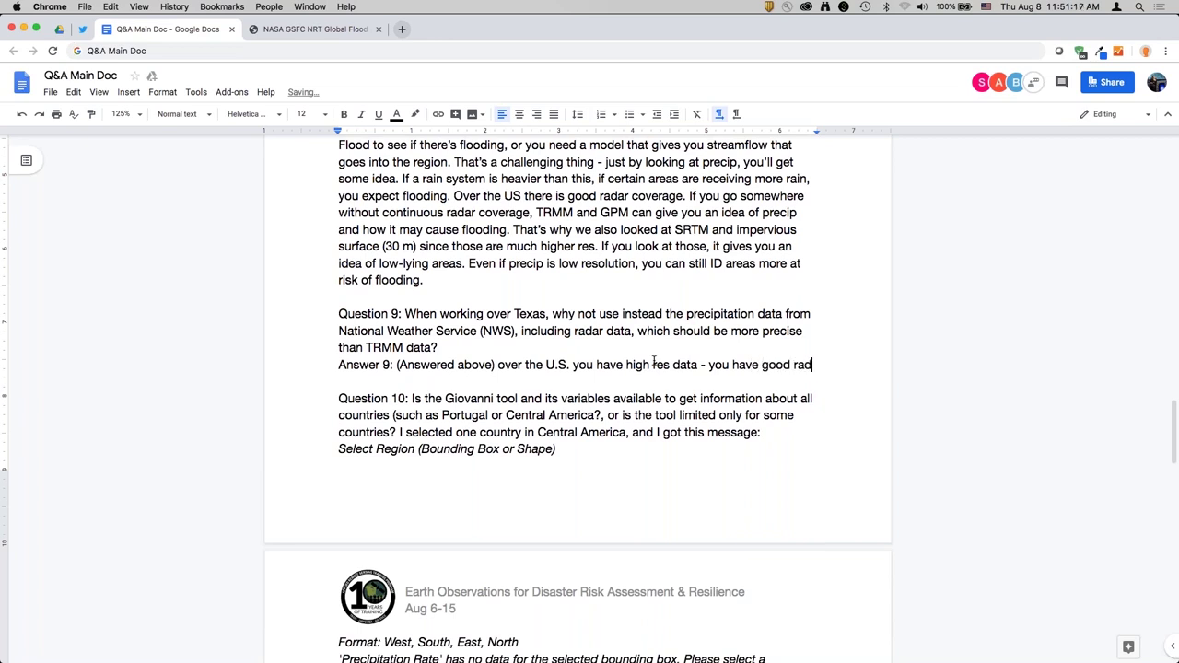
type("ar coverage - and y")
key("BackSpace")
type("and")
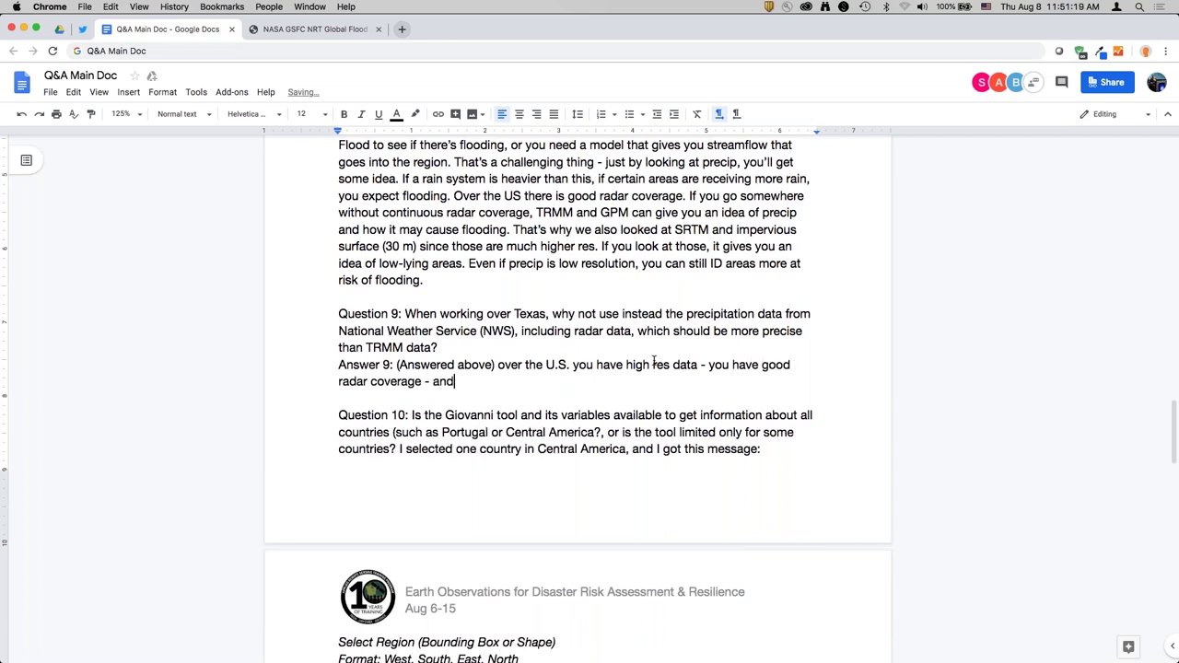
type(" you would be using that. ")
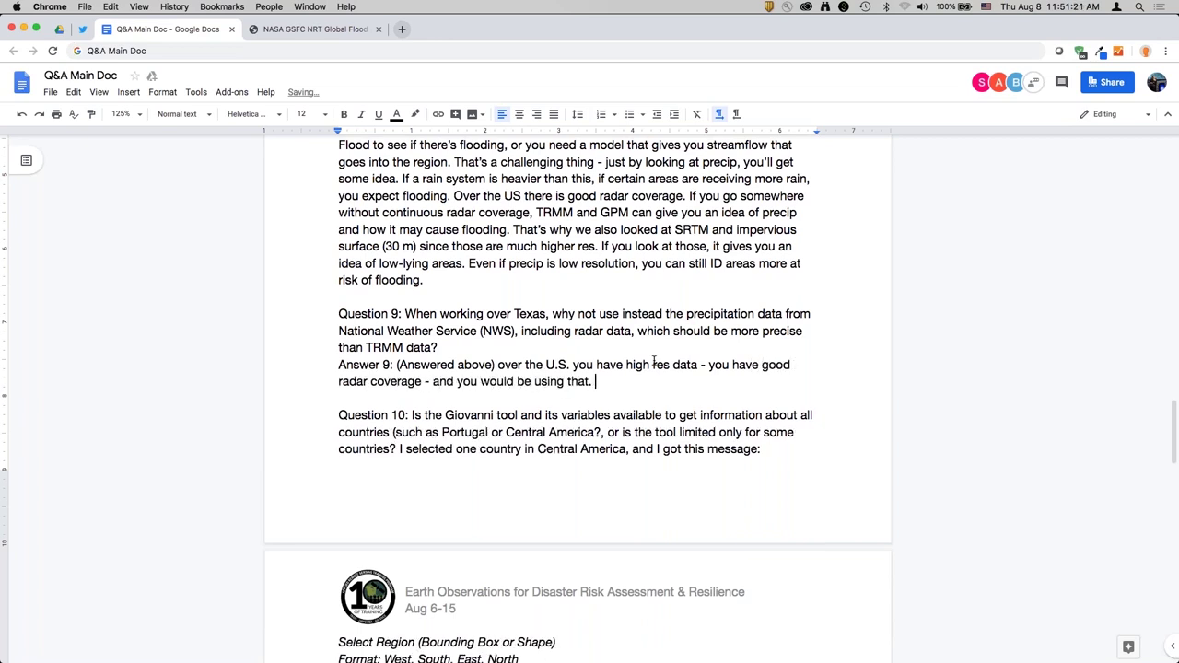
Step: Finish Answer 9 with "When no such data is available (in most of the world they don't have radar coverage) in that case satellite data is very useful."
type("Whernno such data is available (")
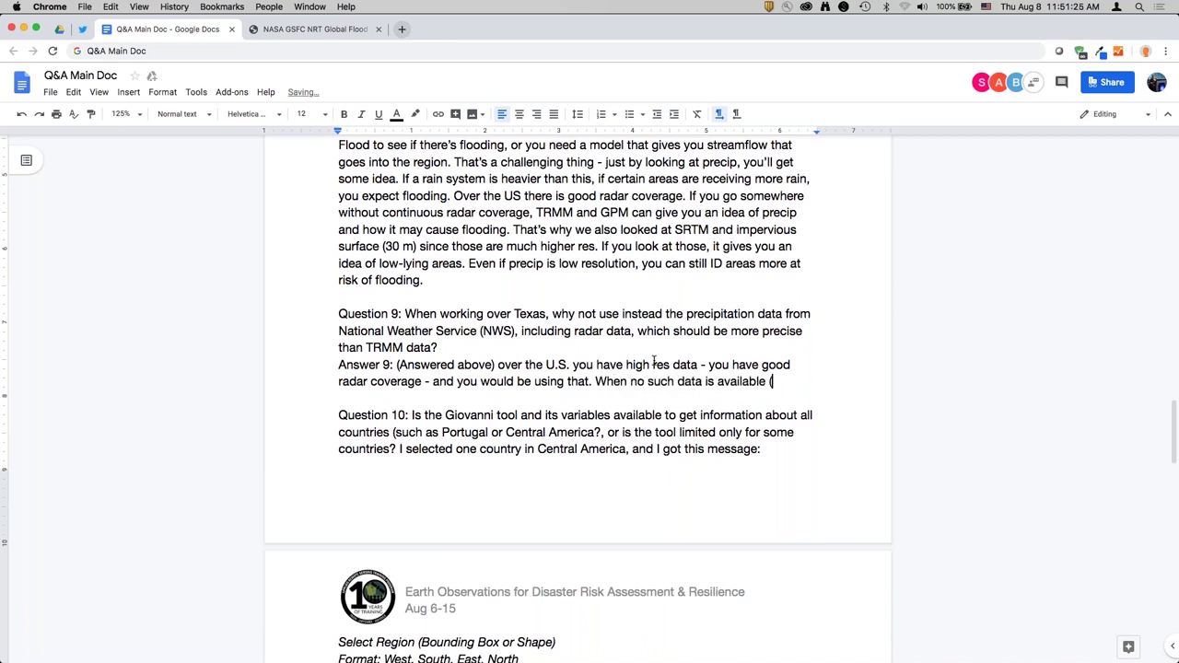
type("in most of the worl")
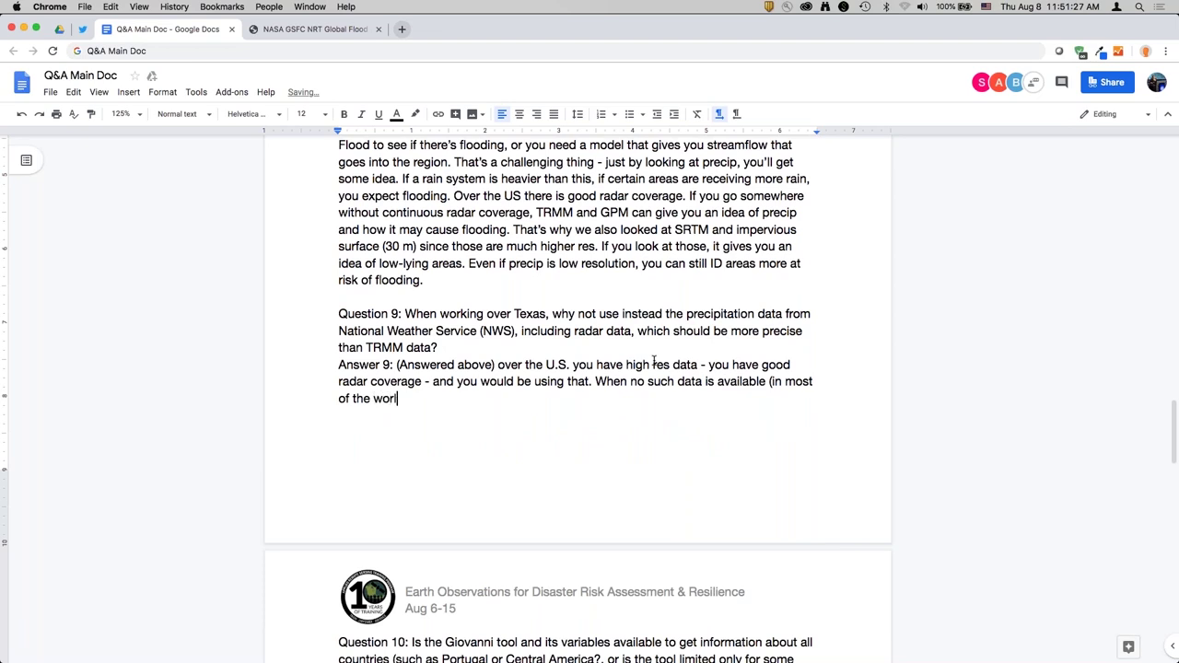
type("d they don't have radar coverage) ")
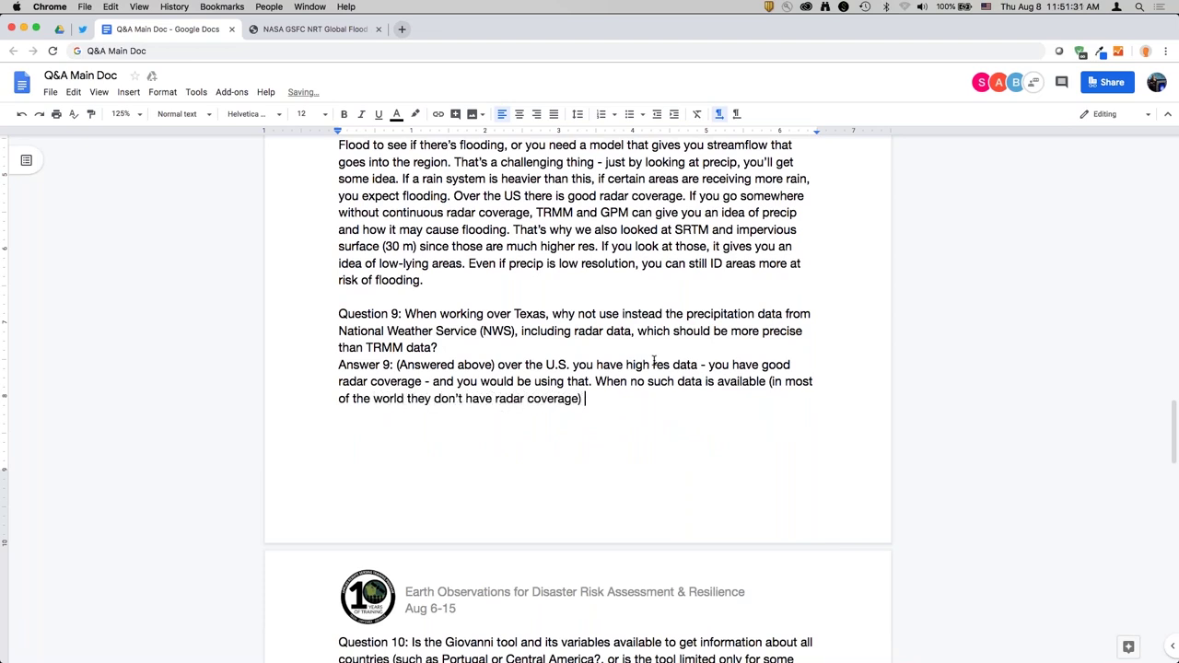
type("in that case satellite data is very use")
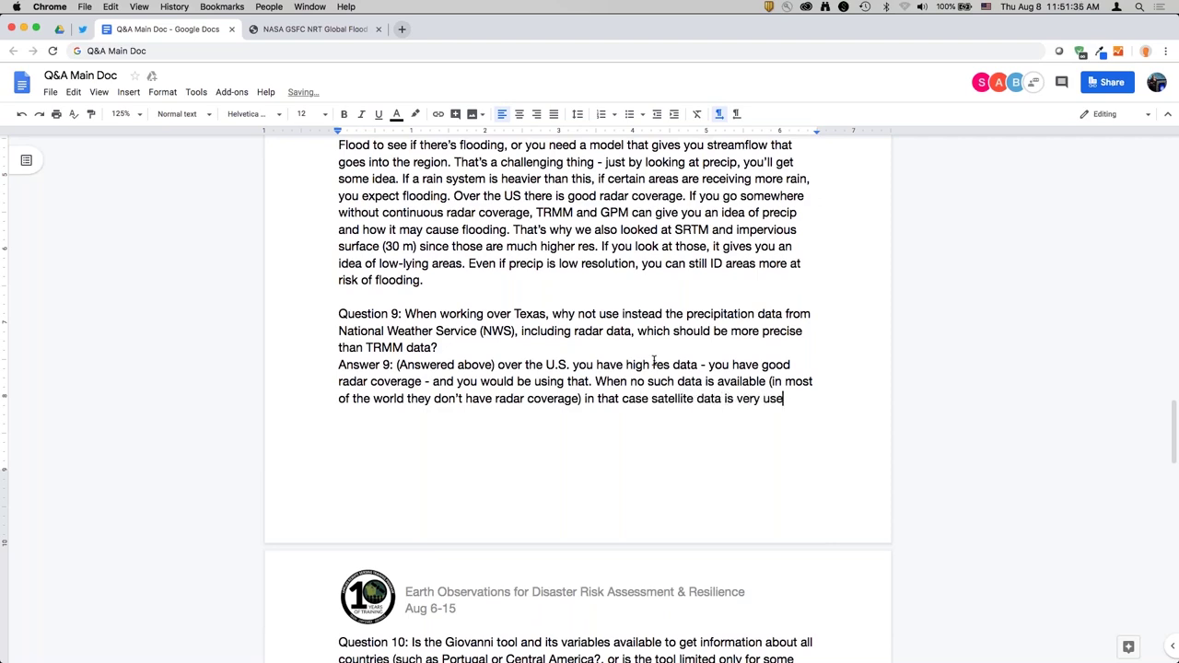
type("ful.")
Step: Start Answer 10 with "If the data are global, you can get it for all countries. Tool is not limited to some countries. If you look at"
scroll(668, 471, "down", 8)
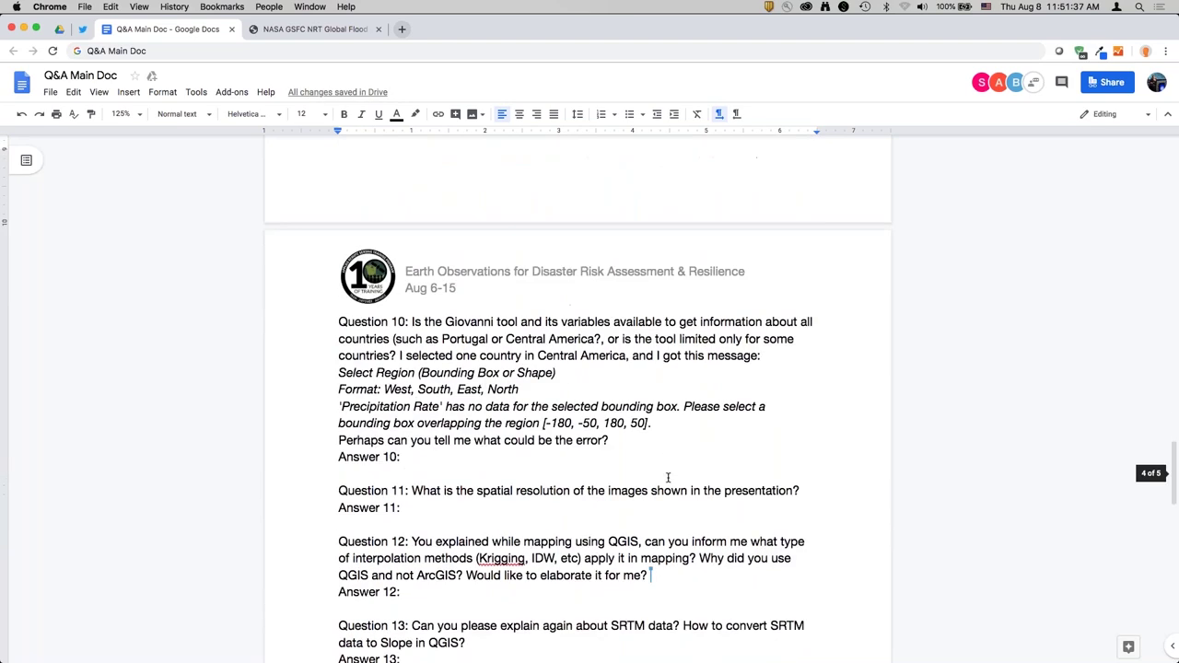
double_click(491, 411)
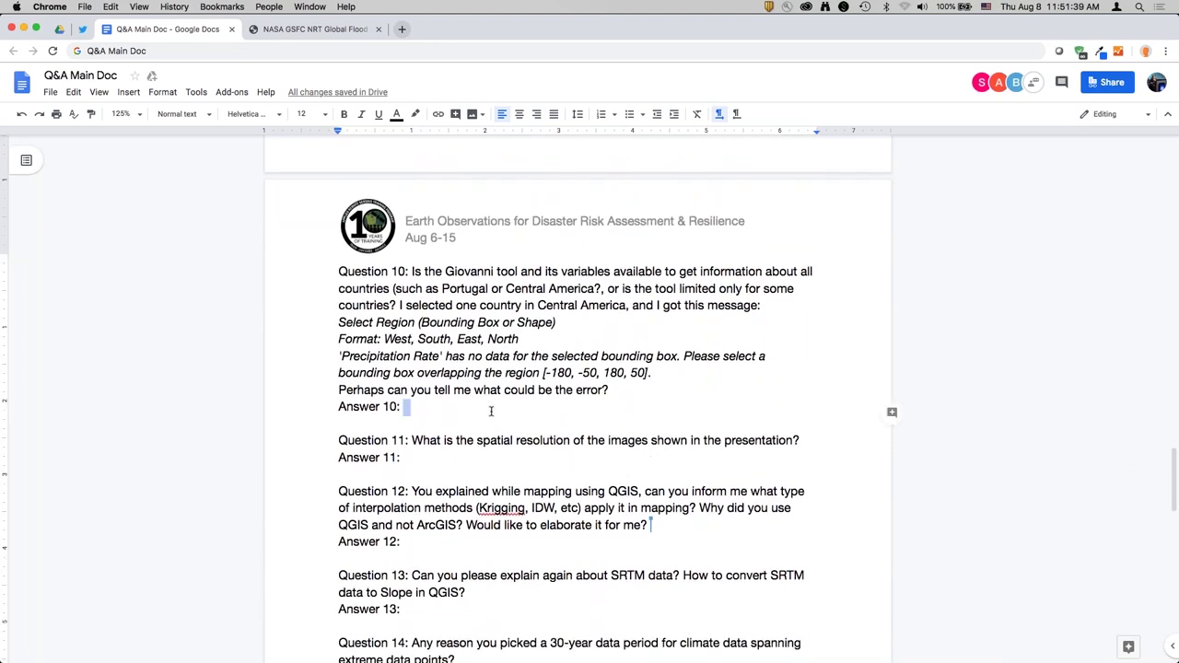
left_click(491, 411)
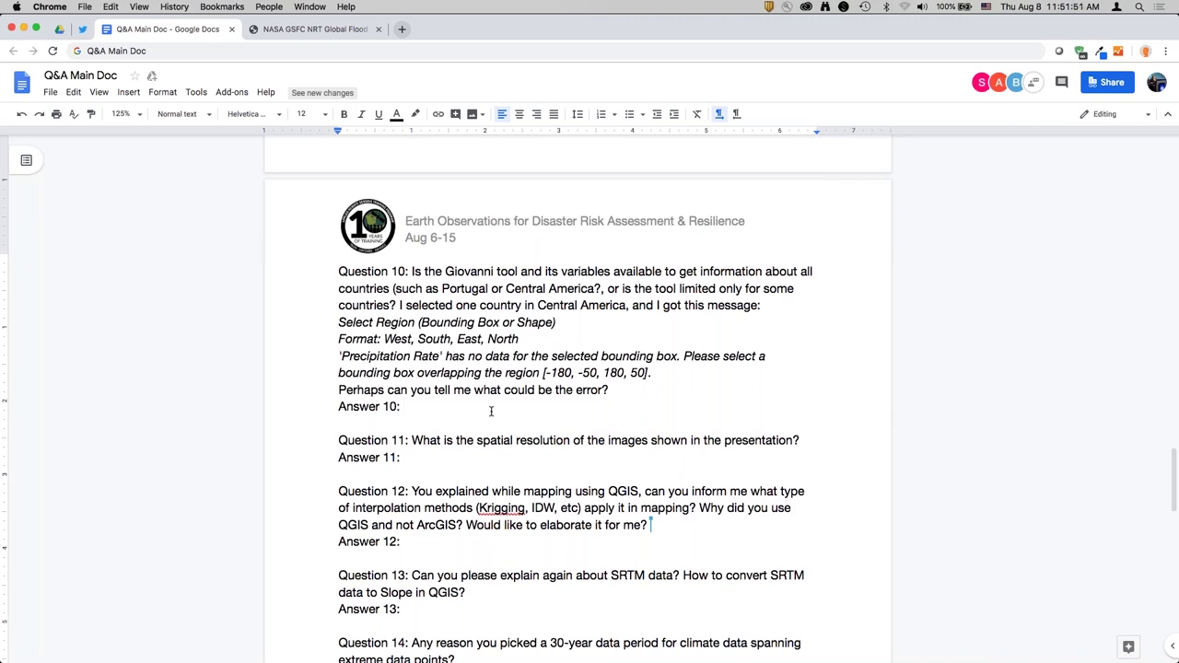
type("If the data are global, you can")
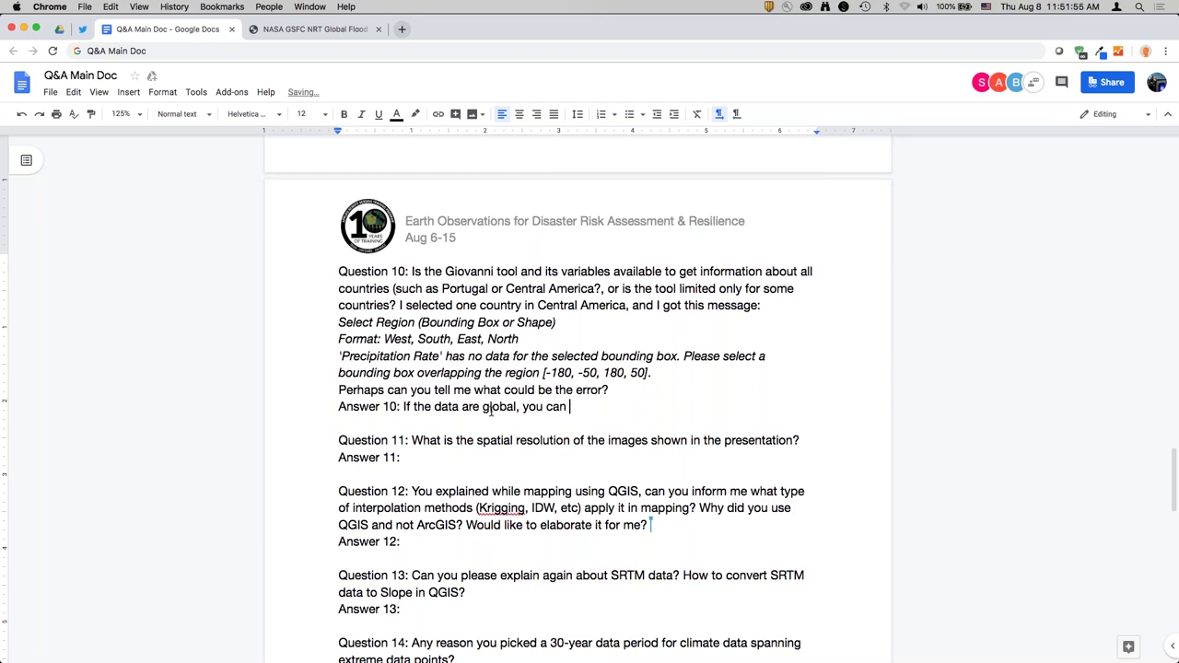
type("gget it for al cou")
key("BackSpace")
key("BackSpace")
key("BackSpace")
type("l countries. T")
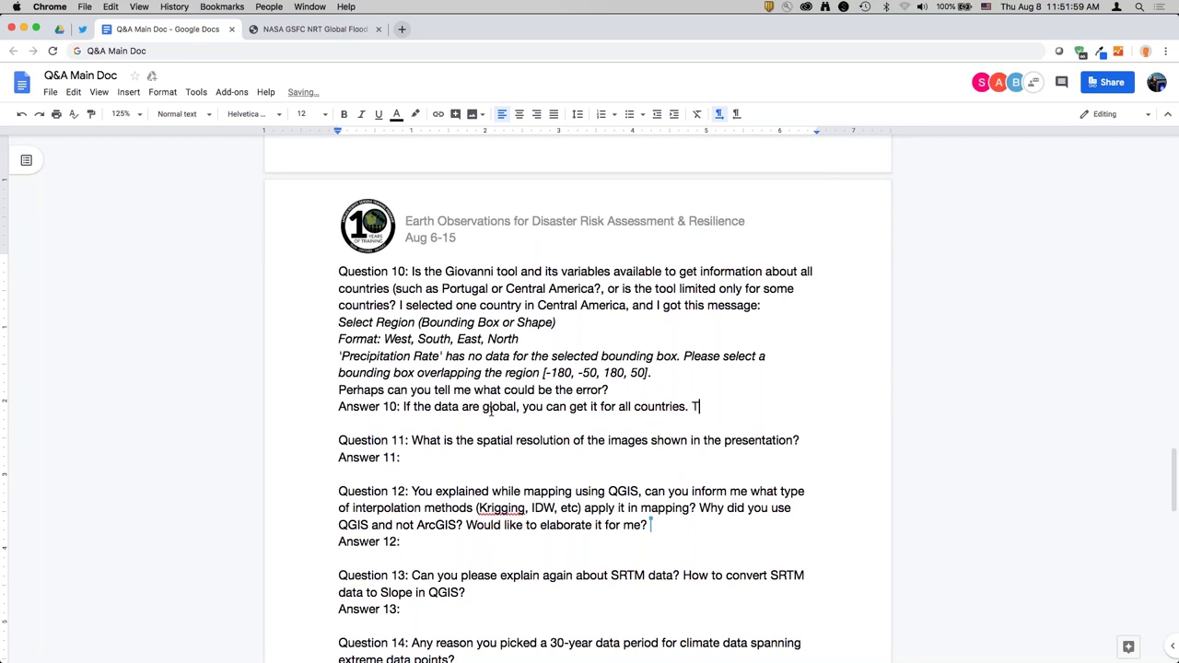
type("ools")
type("is not i")
type("imited to some countri")
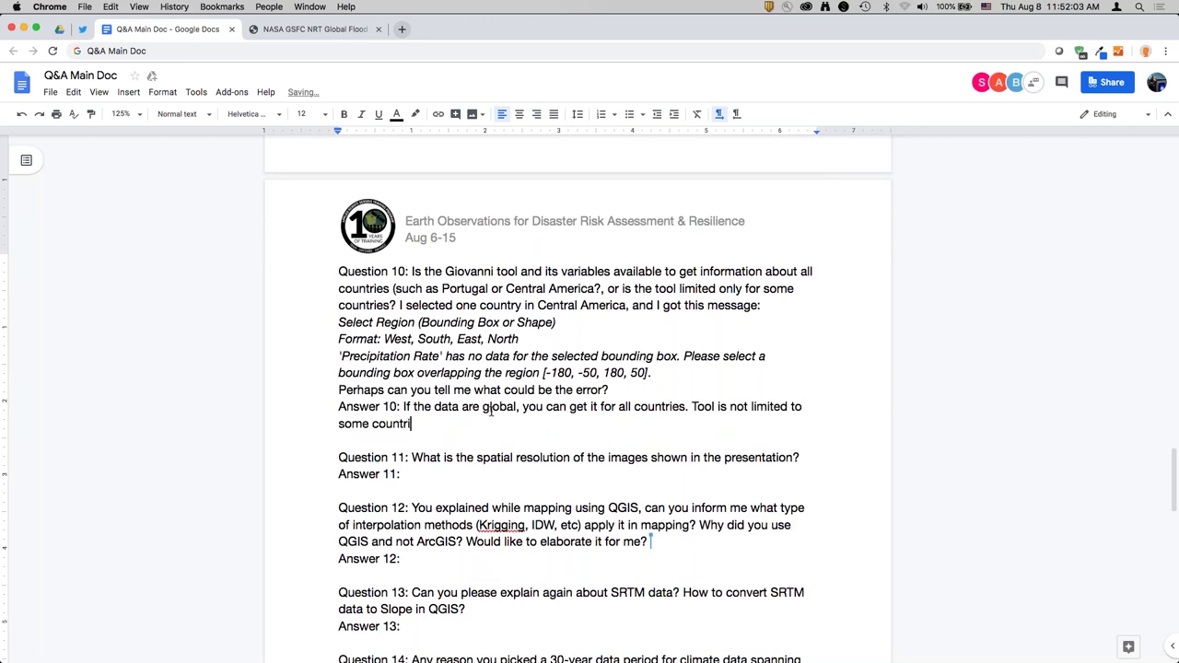
type("es. If you look at G")
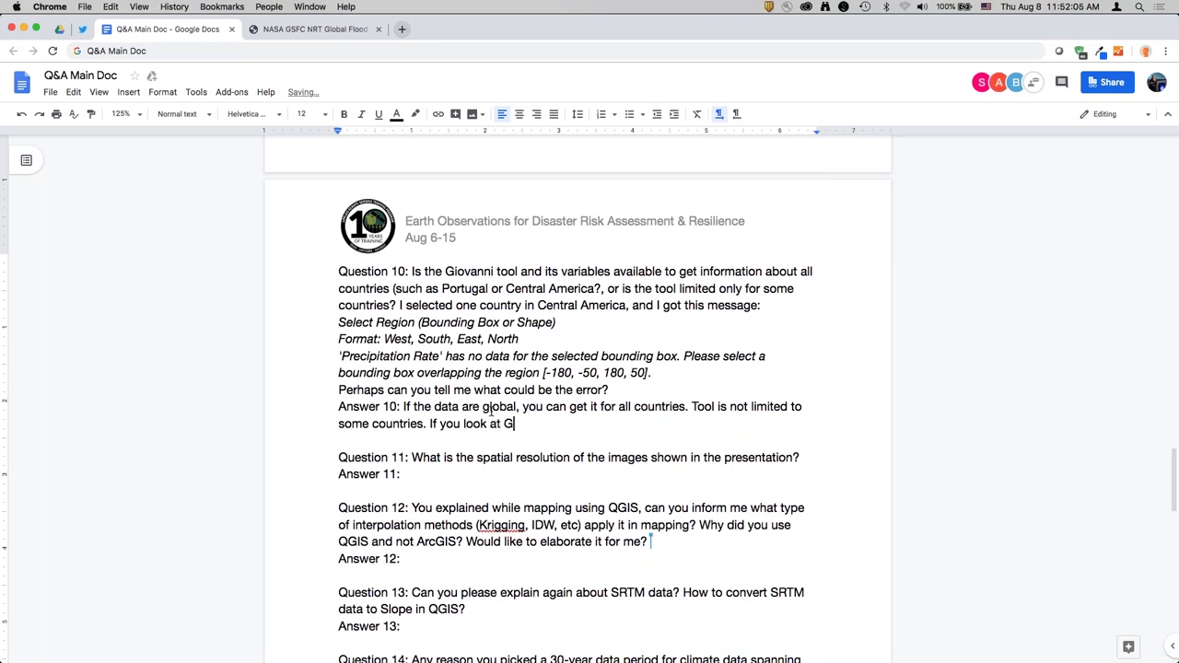
Step: Continue Answer 10 with "Giovanni spacial subsetting, you can select watersheds, major river basins - those are available also."
type("ionvaanni spacial subsetting, y")
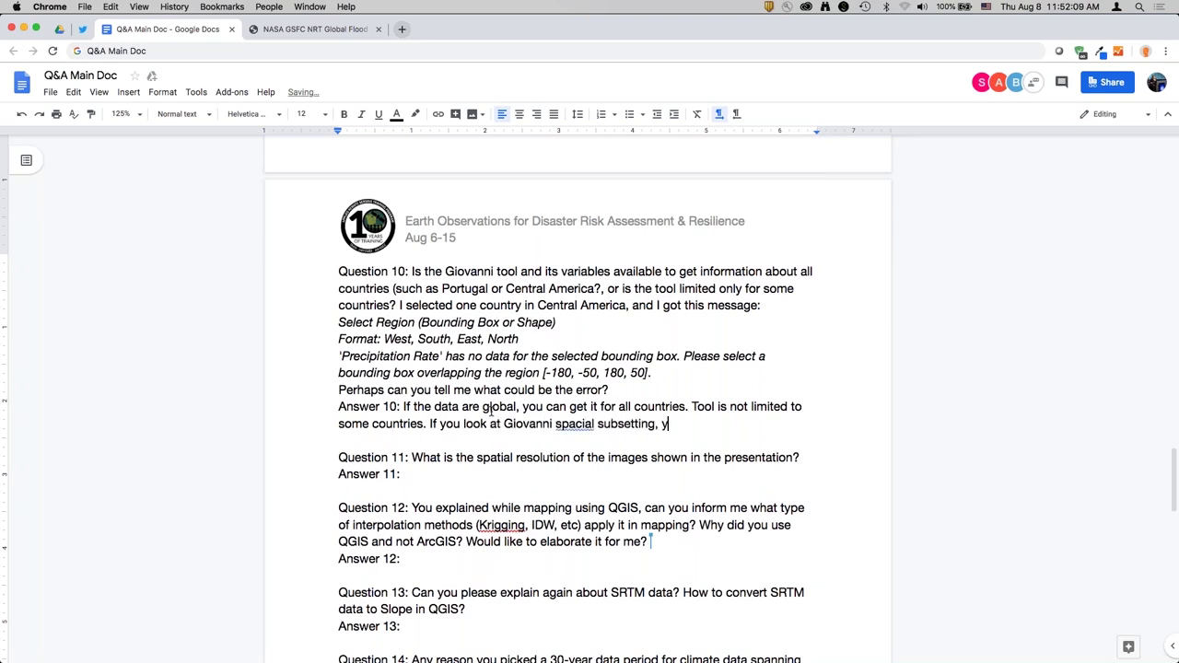
type("ou can select wat")
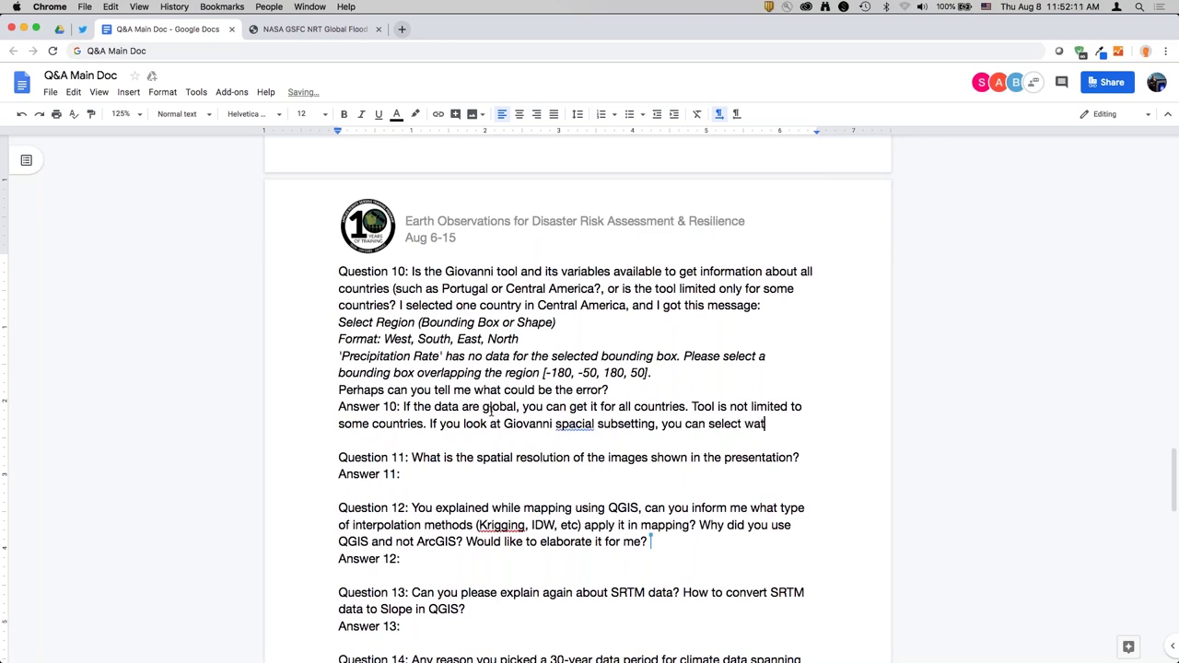
type("ersheds, major river")
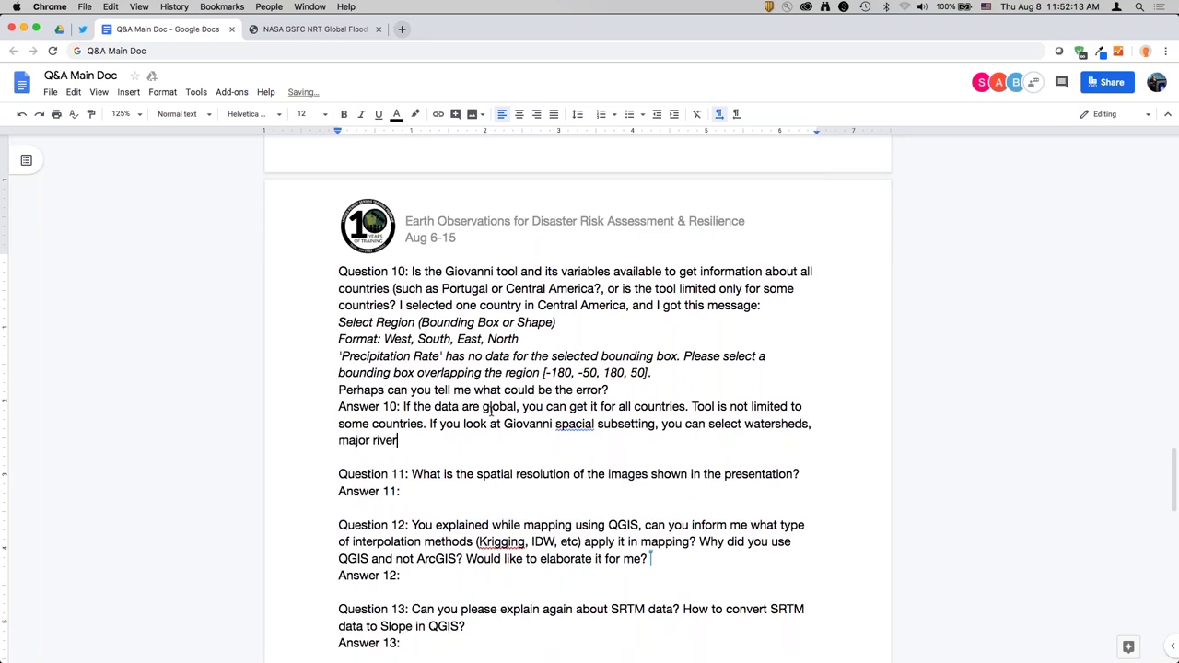
type(" basins - those are avi")
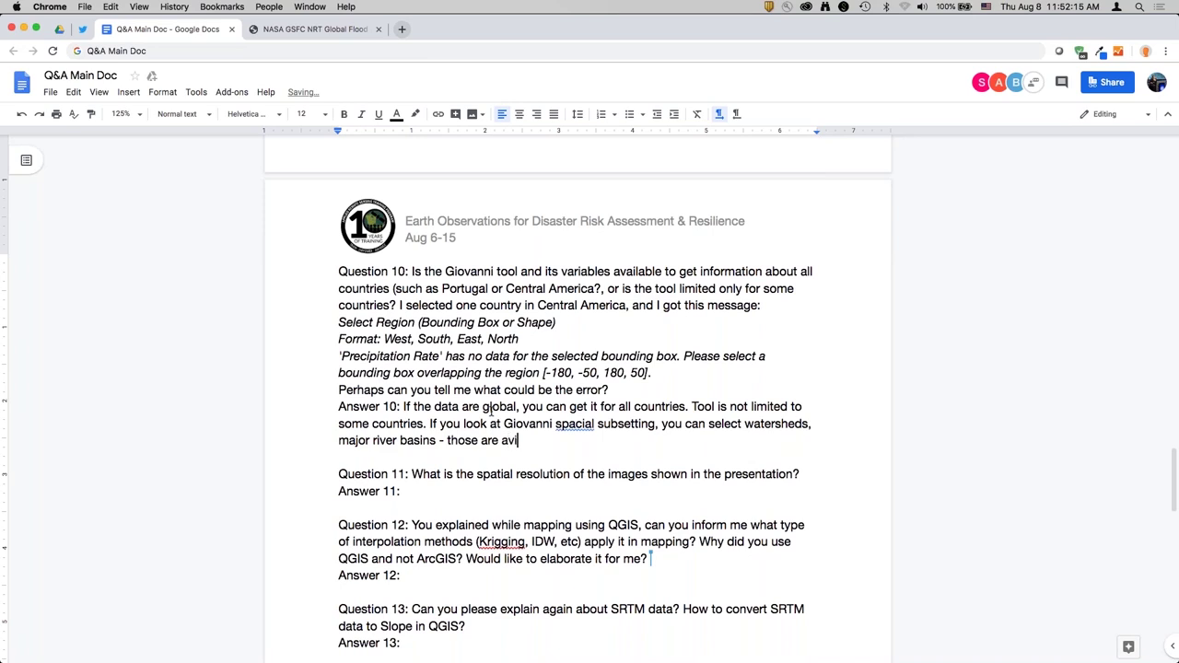
type("lable la")
type("so.")
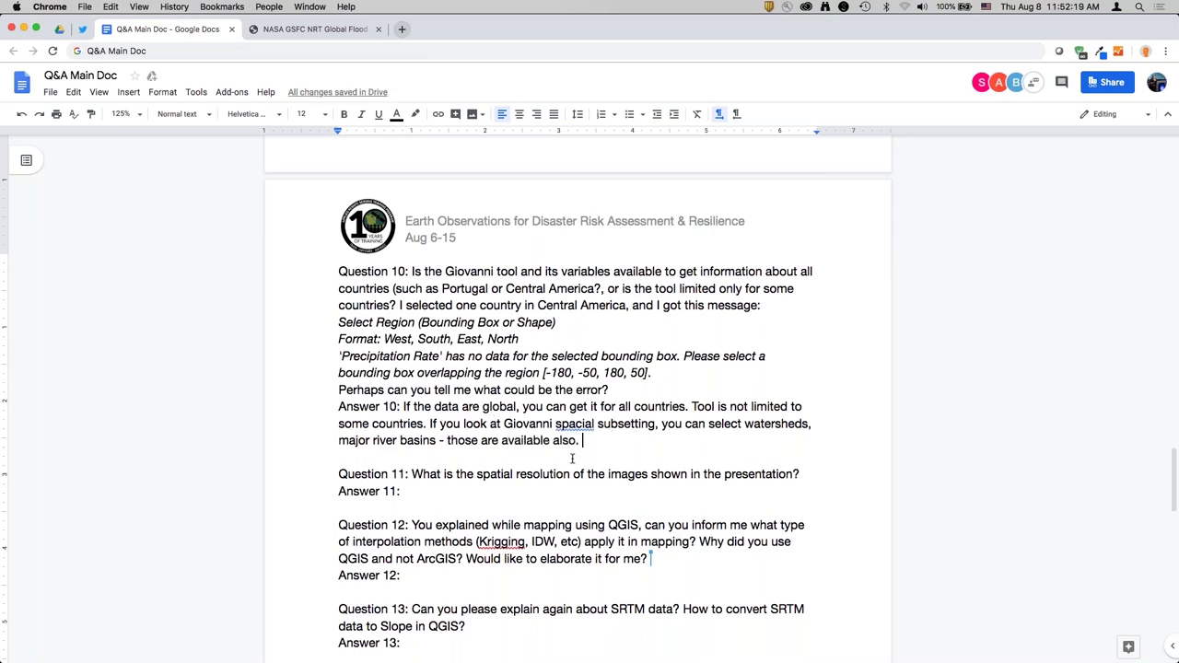
Step: Correct the misspelled word "spacial" in Answer 10 to "spatial"
left_click(580, 424)
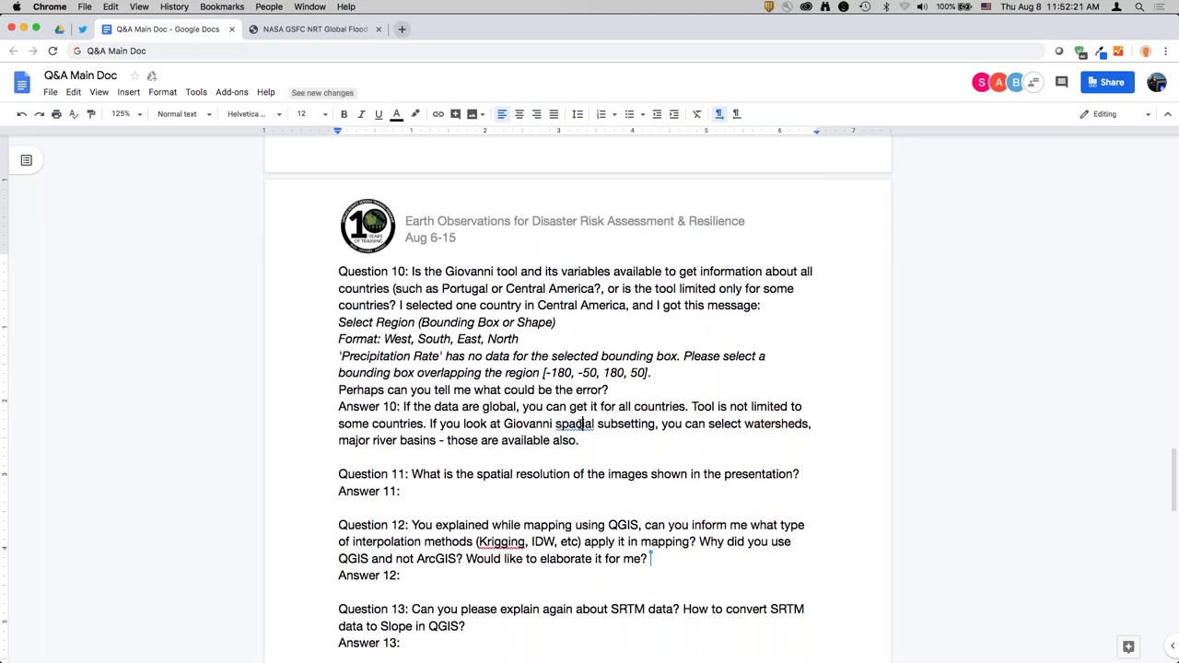
key("BackSpace")
type("t")
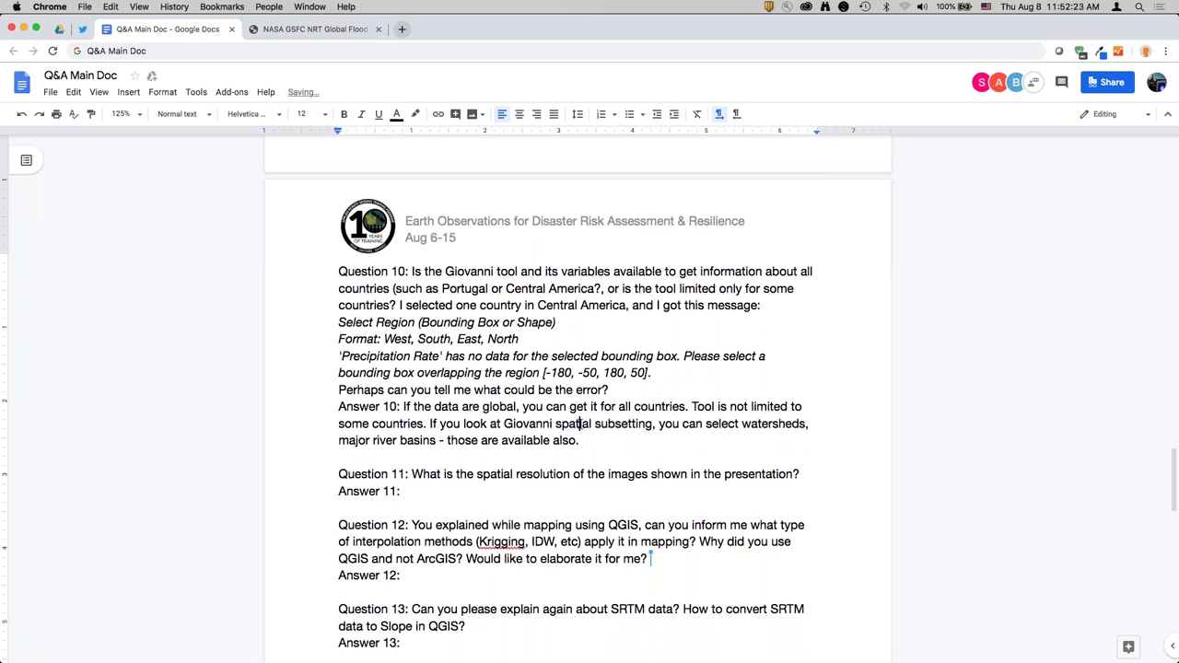
scroll(645, 423, "down", 2)
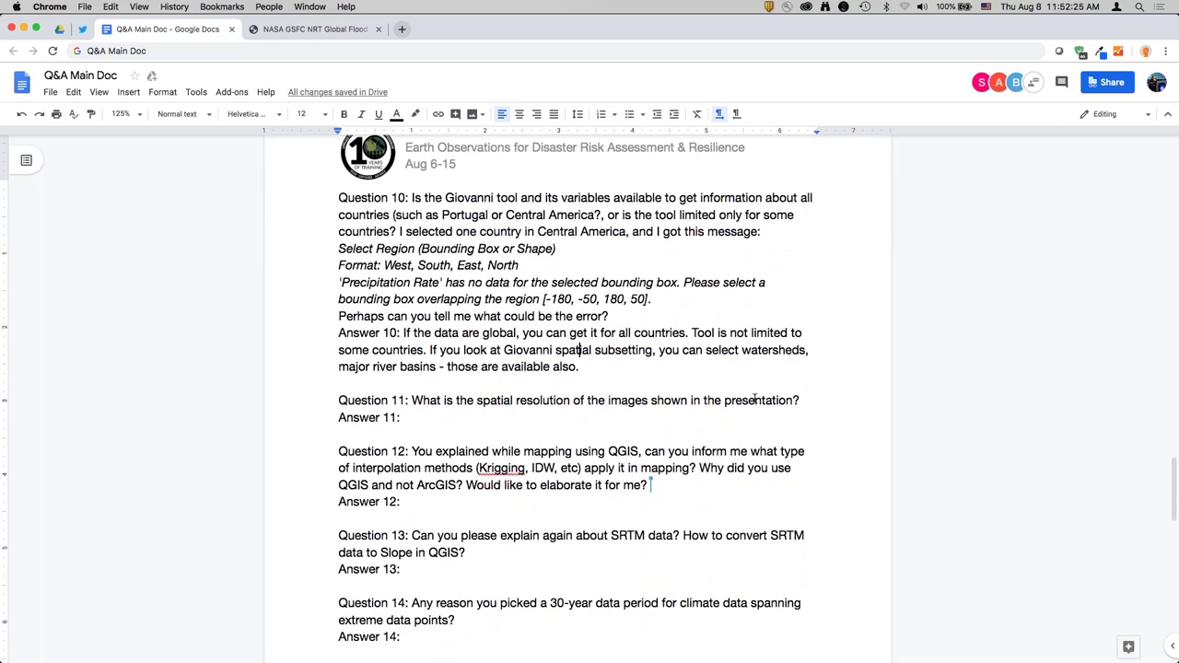
left_click(674, 422)
type("TRMM")
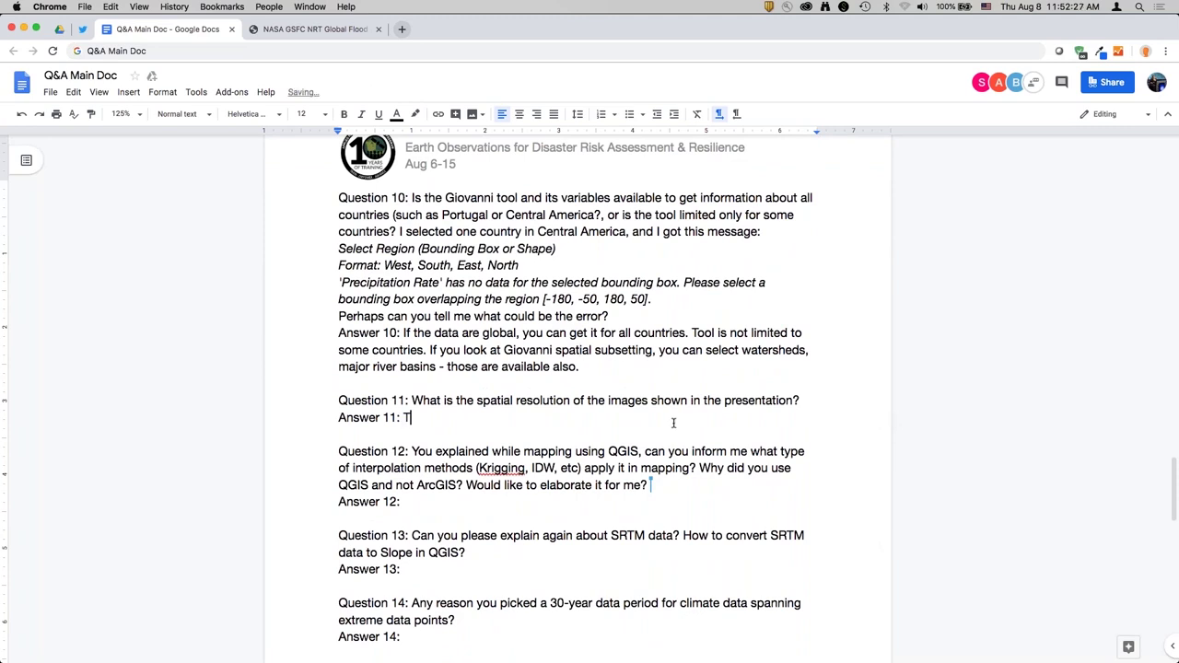
key("BackSpace")
key("BackSpace")
type("MM data")
key("BackSpace")
key("BackSpace")
key("BackSpace")
key("BackSpace")
key("BackSpace")
key("BackSpace")
key("BackSpace")
key("BackSpace")
key("BackSpace")
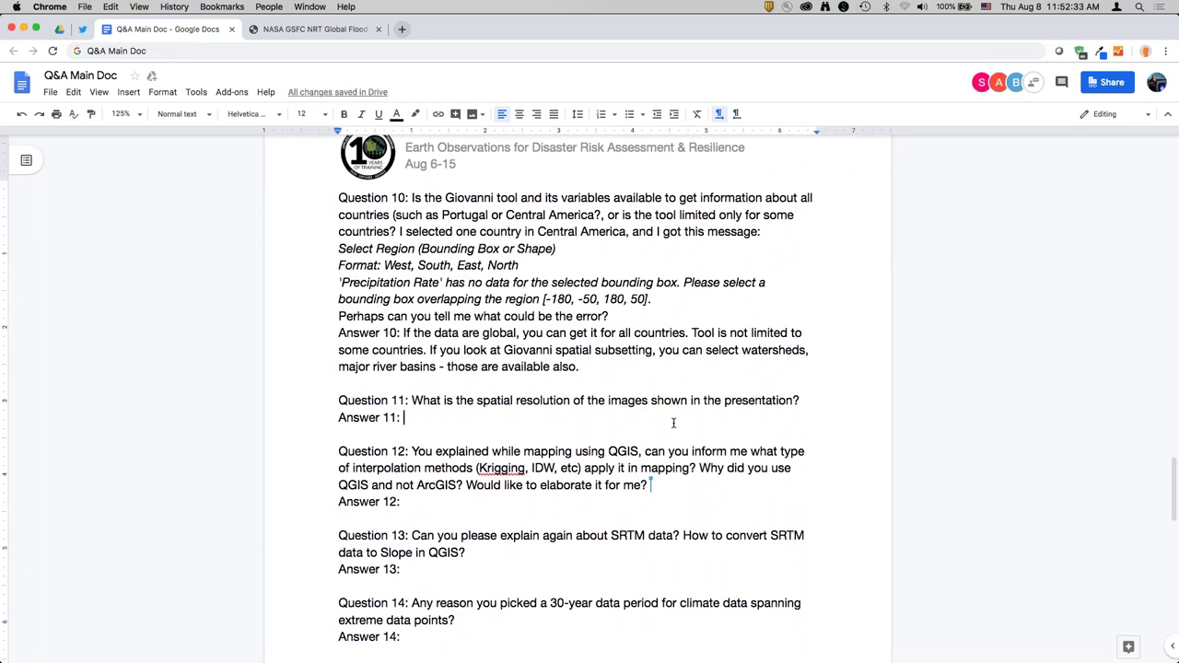
Step: Add to Answer 10 "TRMM is limited to -50/50 and outside that you won't have TRMM data, but GPM will."
left_click(644, 366)
key("Return")
type("TRM")
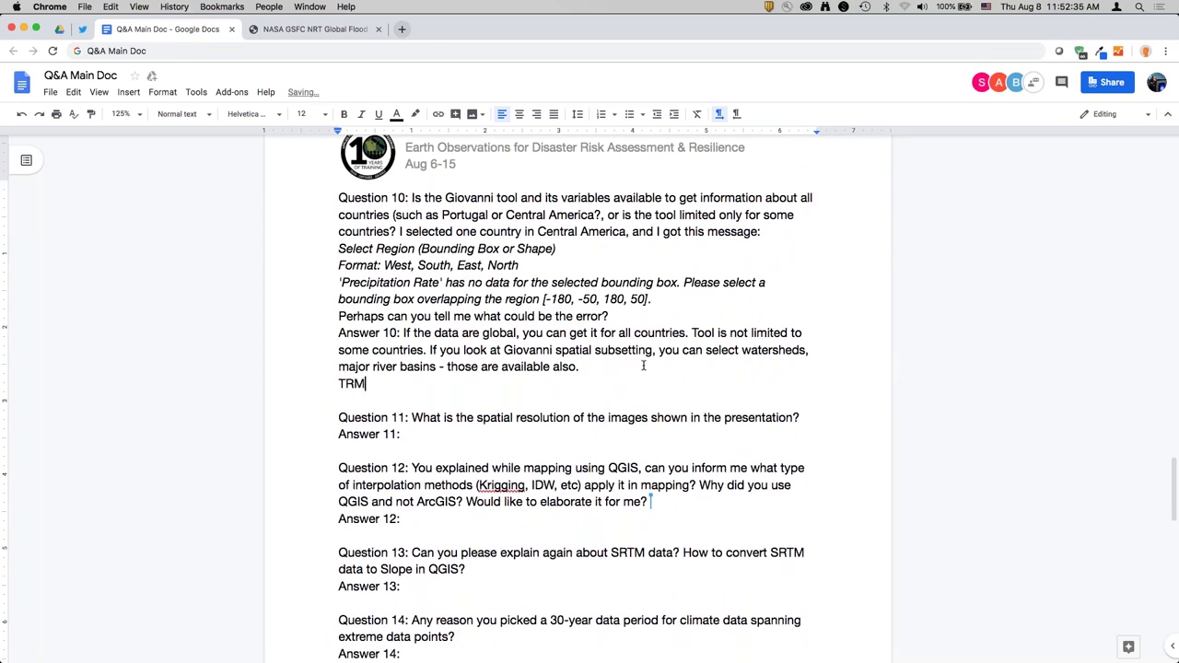
type("M is limited to minu")
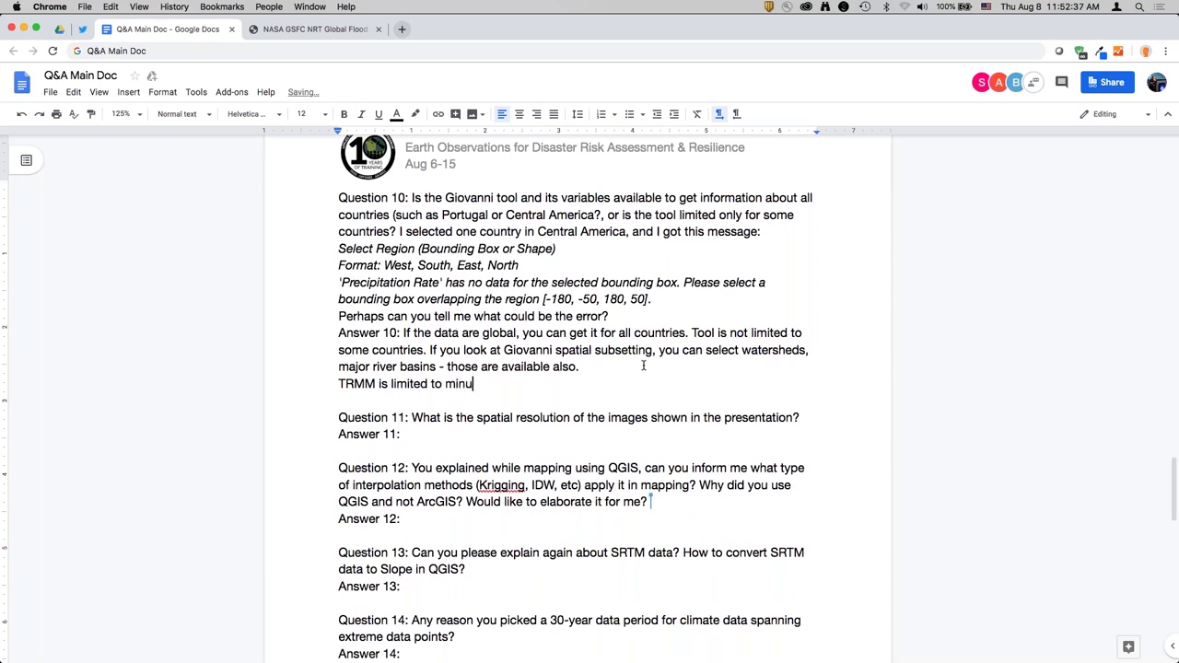
key("BackSpace")
key("BackSpace")
key("BackSpace")
key("BackSpace")
type("-50/50 and outside tha")
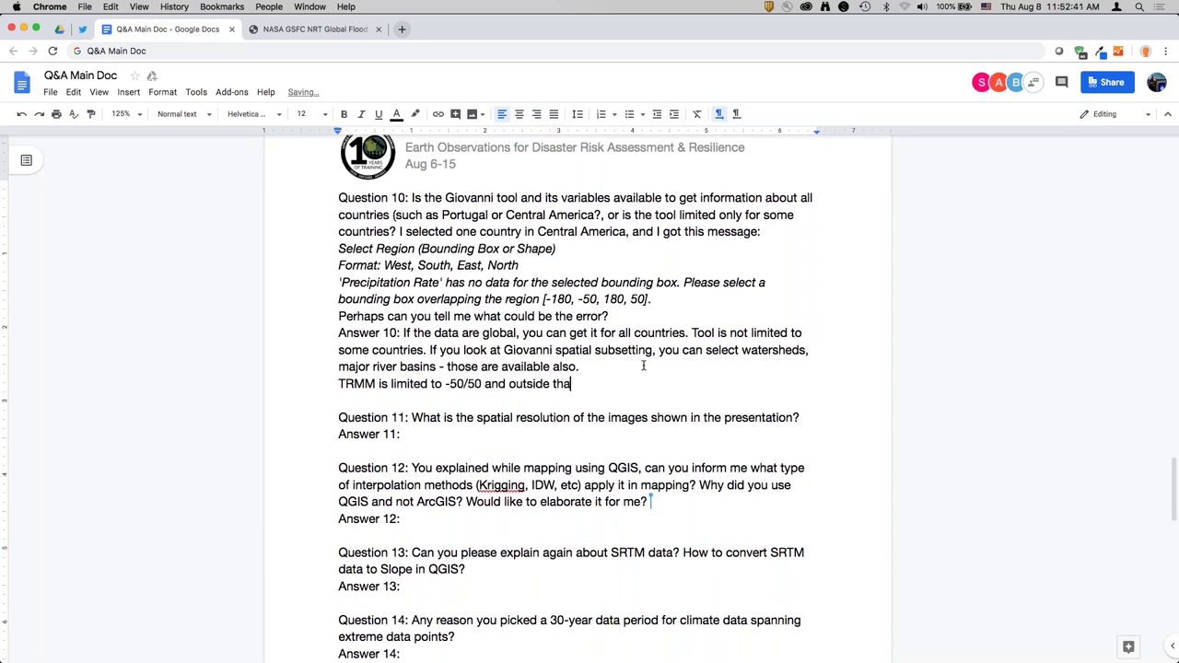
type("t you won't have t")
type("RMM data, but GP")
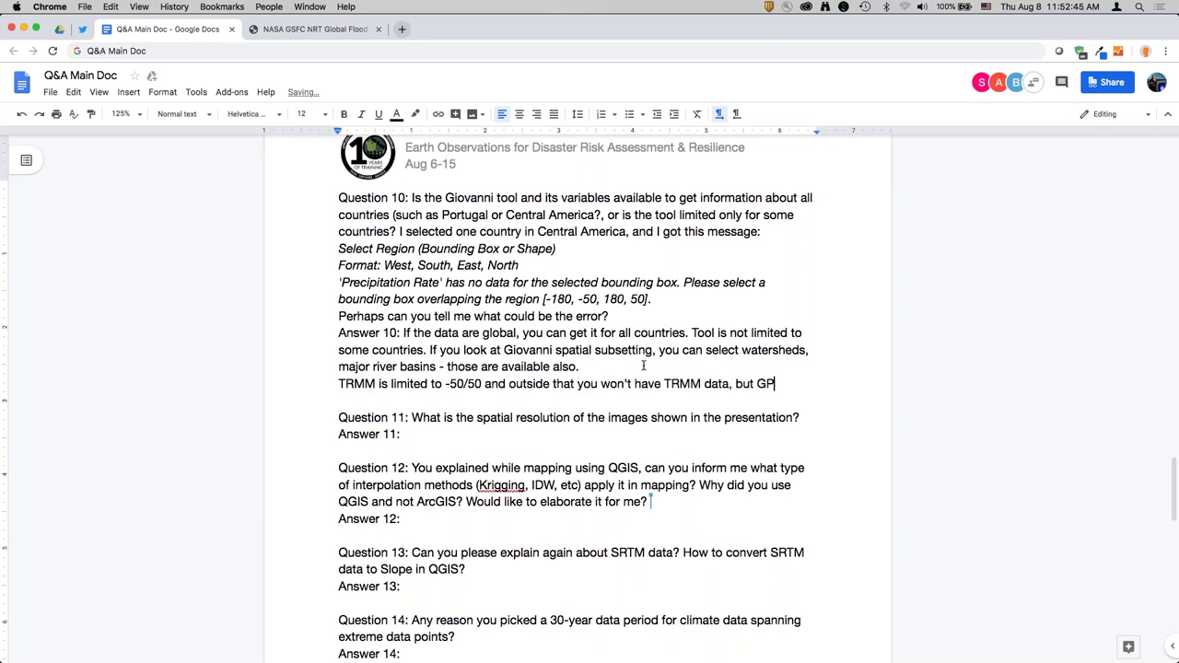
type("M will.")
Step: Finish Answer 10 with "GEOS5 and MERRA2 rainfall can also be used globally." and join the added lines into its main paragraph
key("Return")
type("GEOS5 and ")
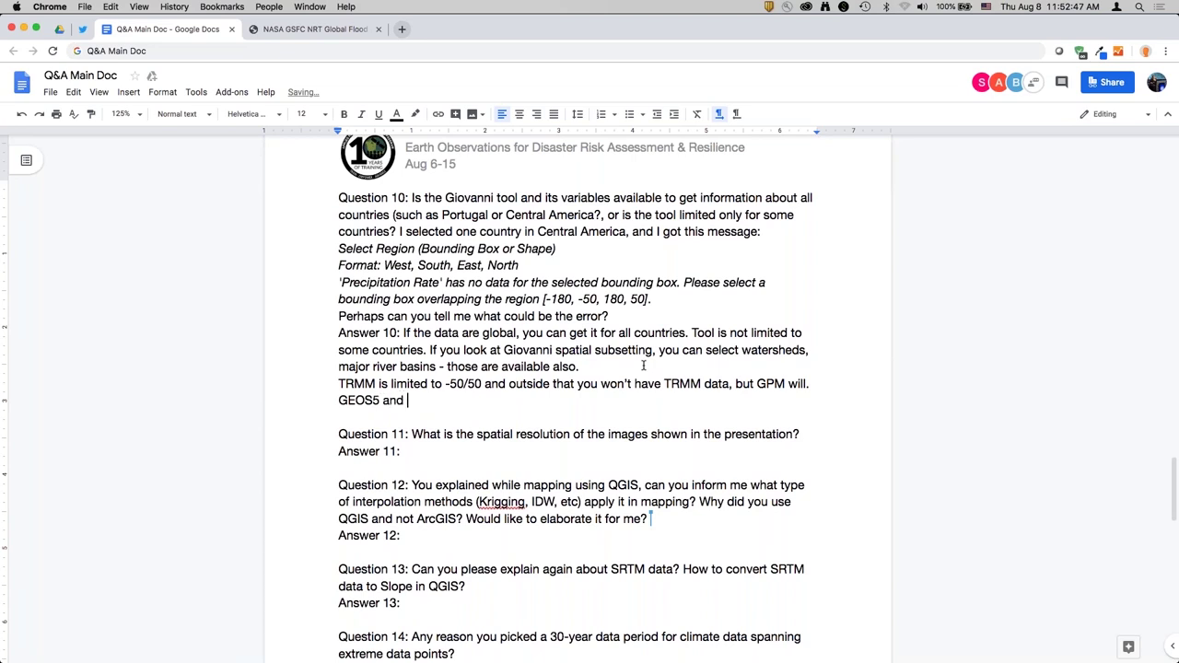
type("MERRA2 rainfall can also")
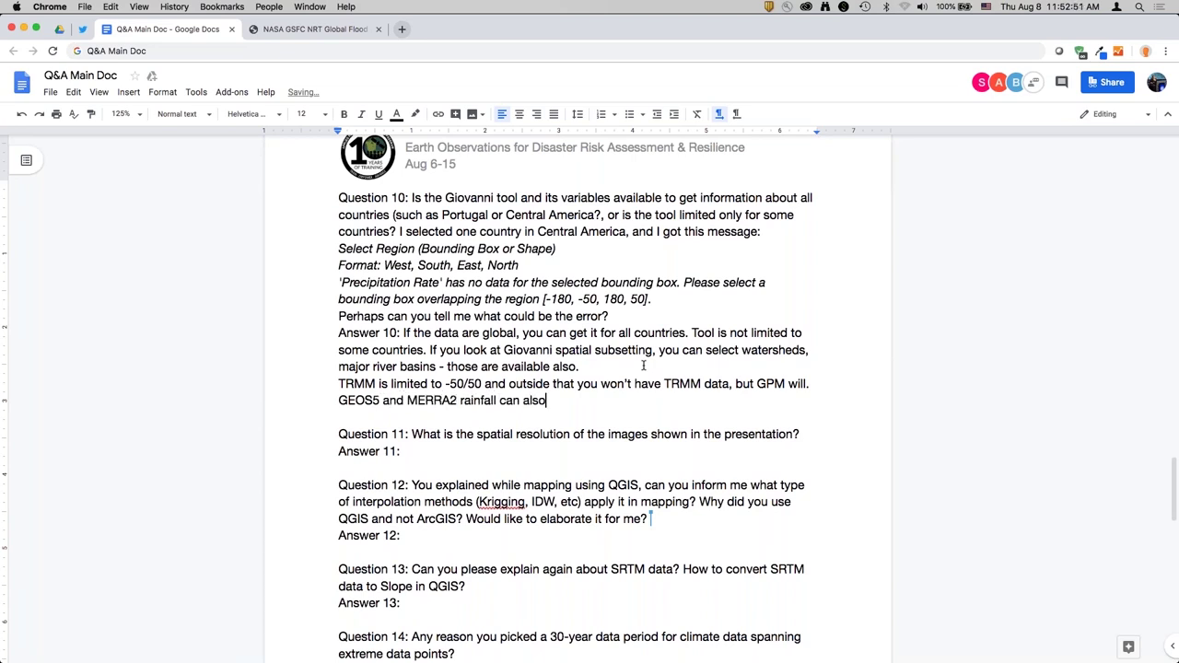
type(" be used globally.")
key("super+Left")
key("BackSpace")
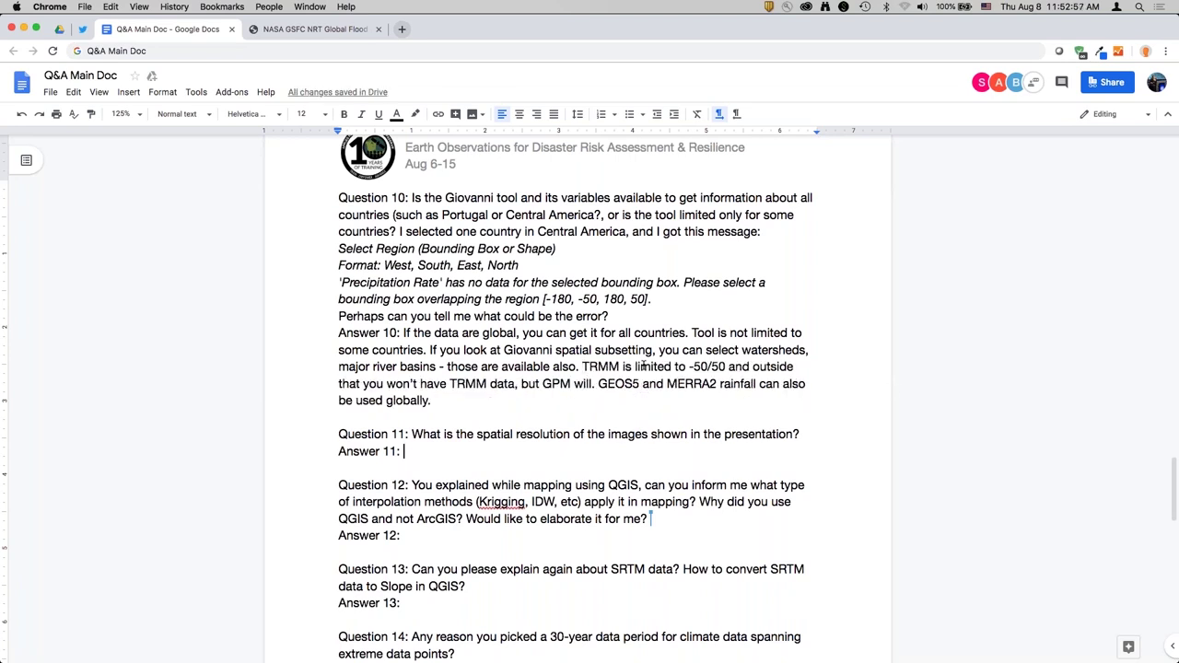
Step: Start Answer 11 with "Spatial resolution is listed in the table in Tuesday's session."
type("Spatial resolution ")
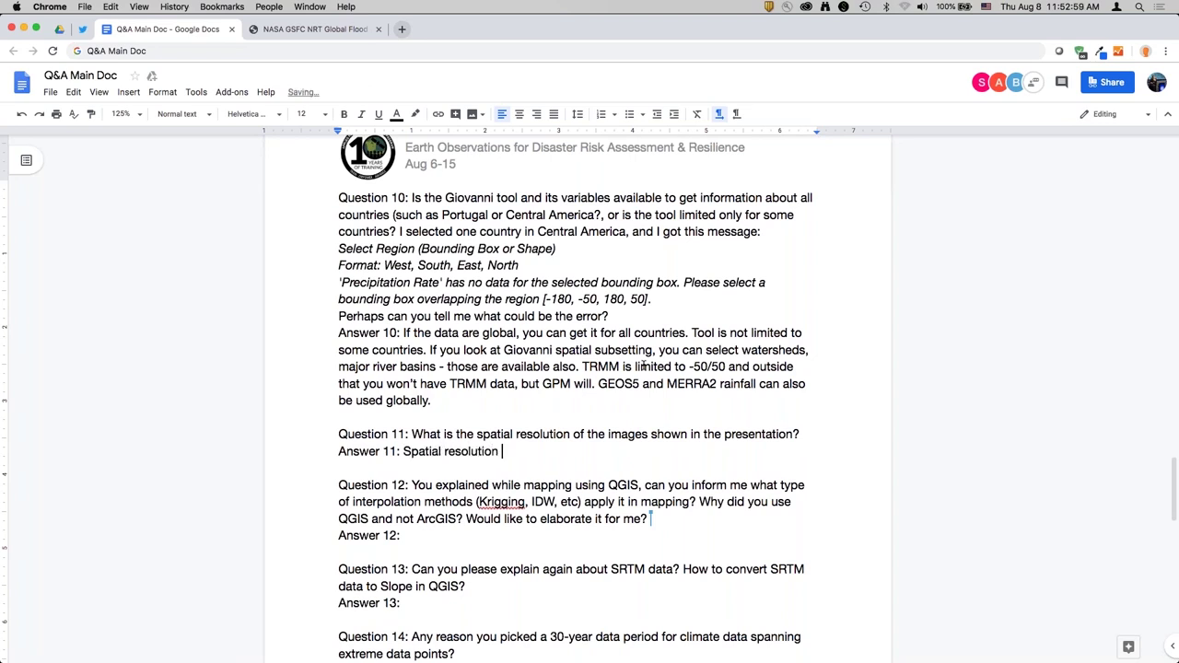
type("is listed in the table o")
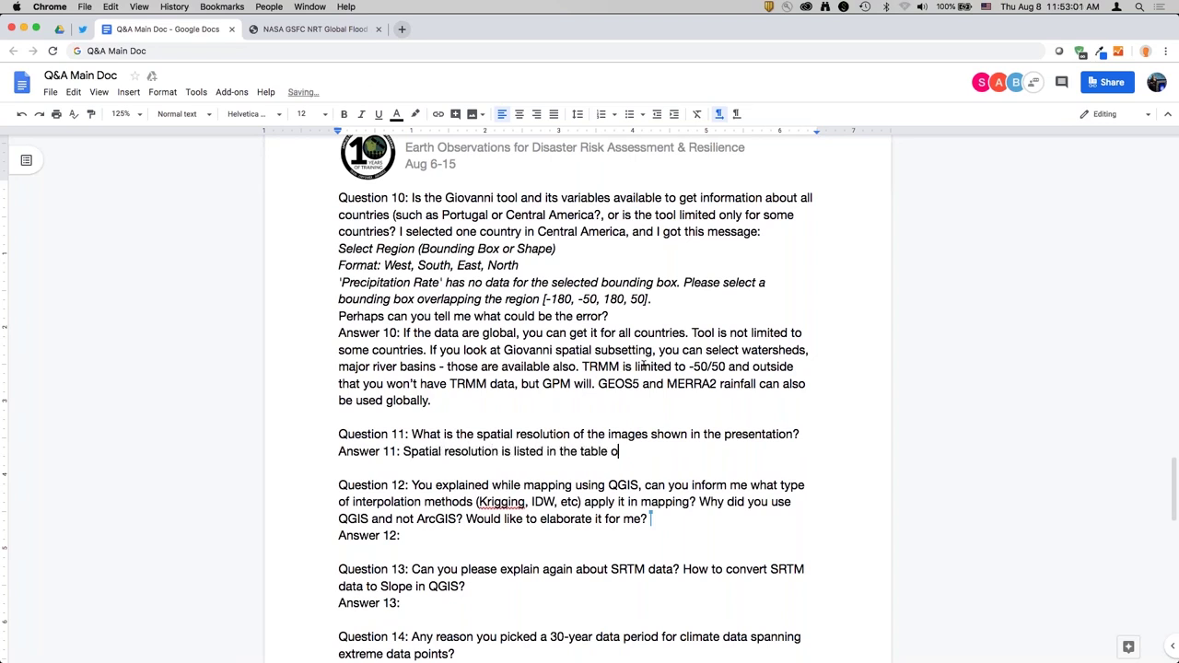
type("n")
key("BackSpace")
key("BackSpace")
type("in Tuesday's session. Session")
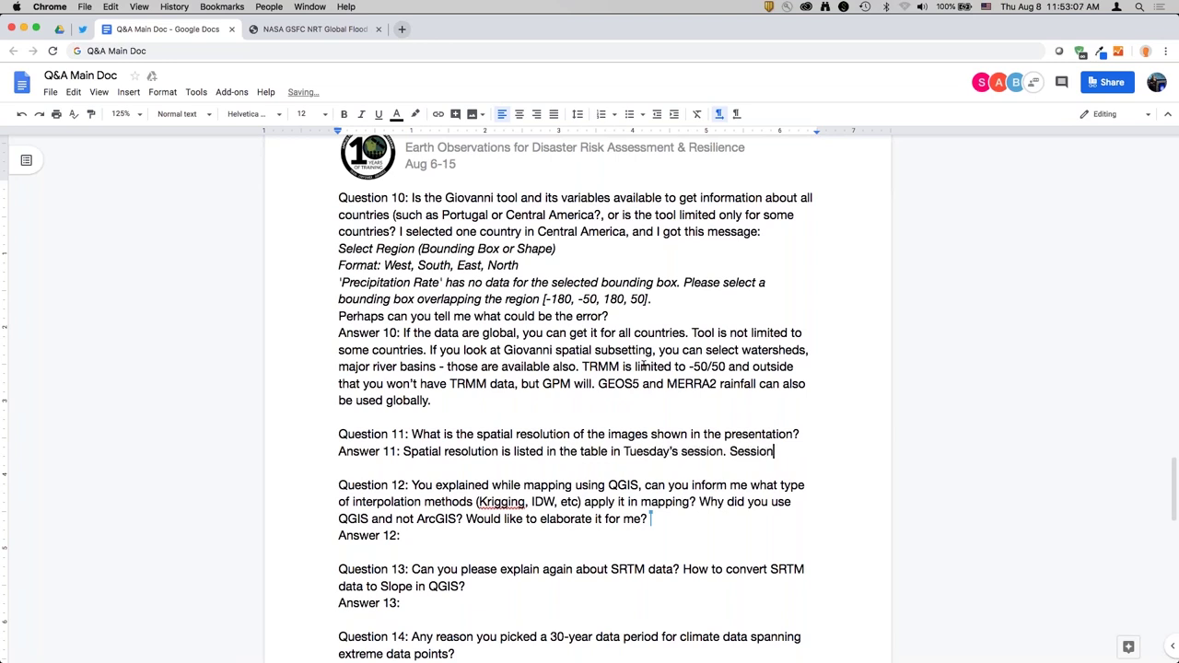
Step: Finish Answer 11 with "Session 1 has a table with each dataset's resolution. It varies as we talked about it."
type(" 1 has a table w")
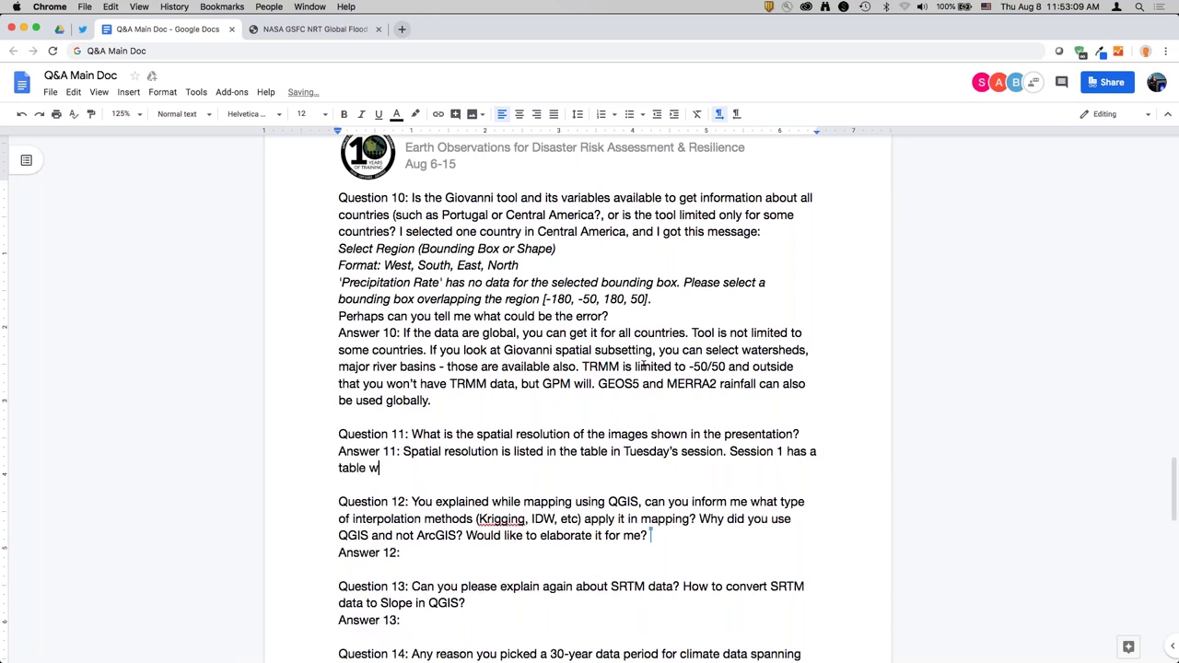
type("ith each dataset's resolutio")
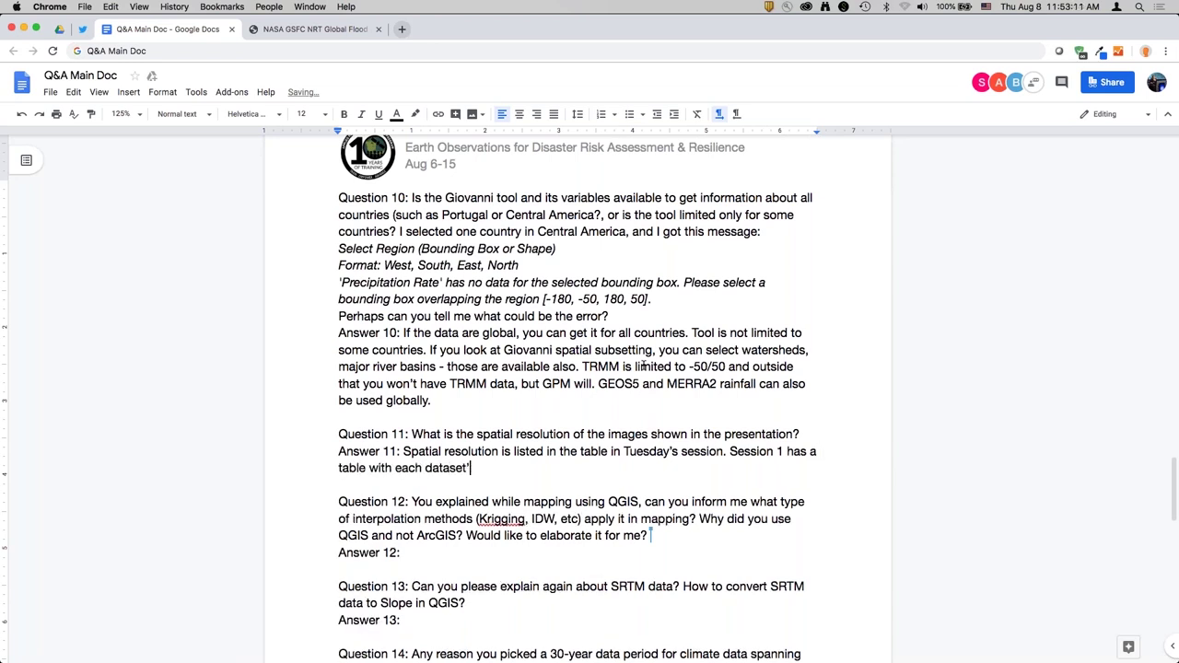
type("n. It var")
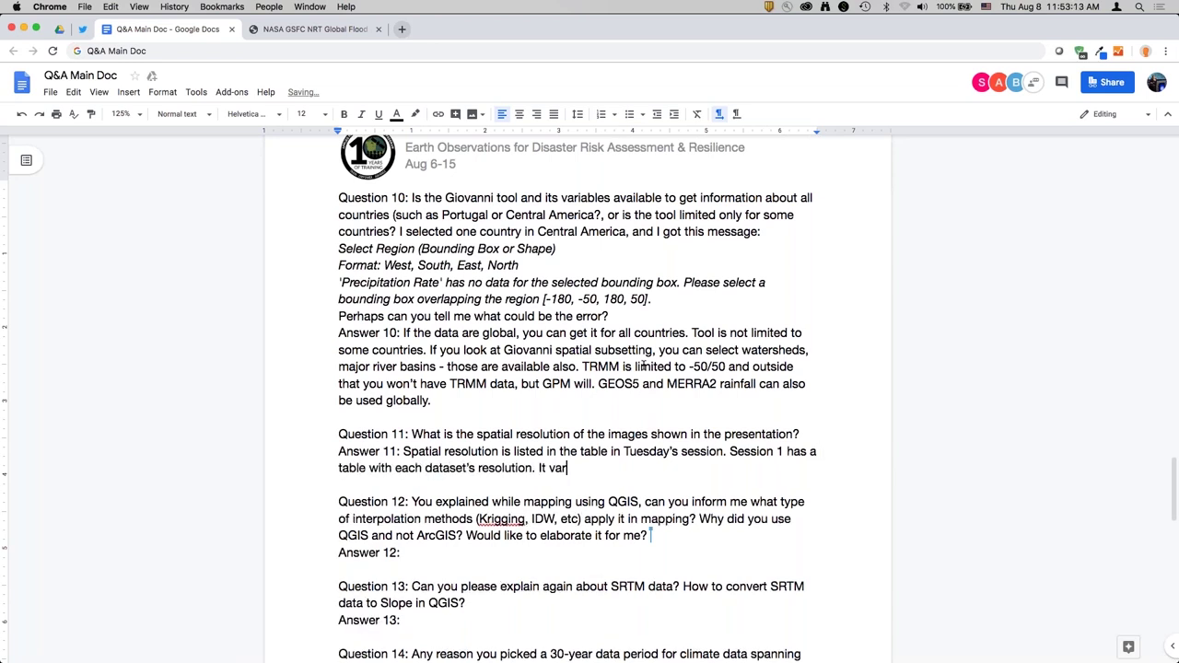
type("ies as we talked about it.")
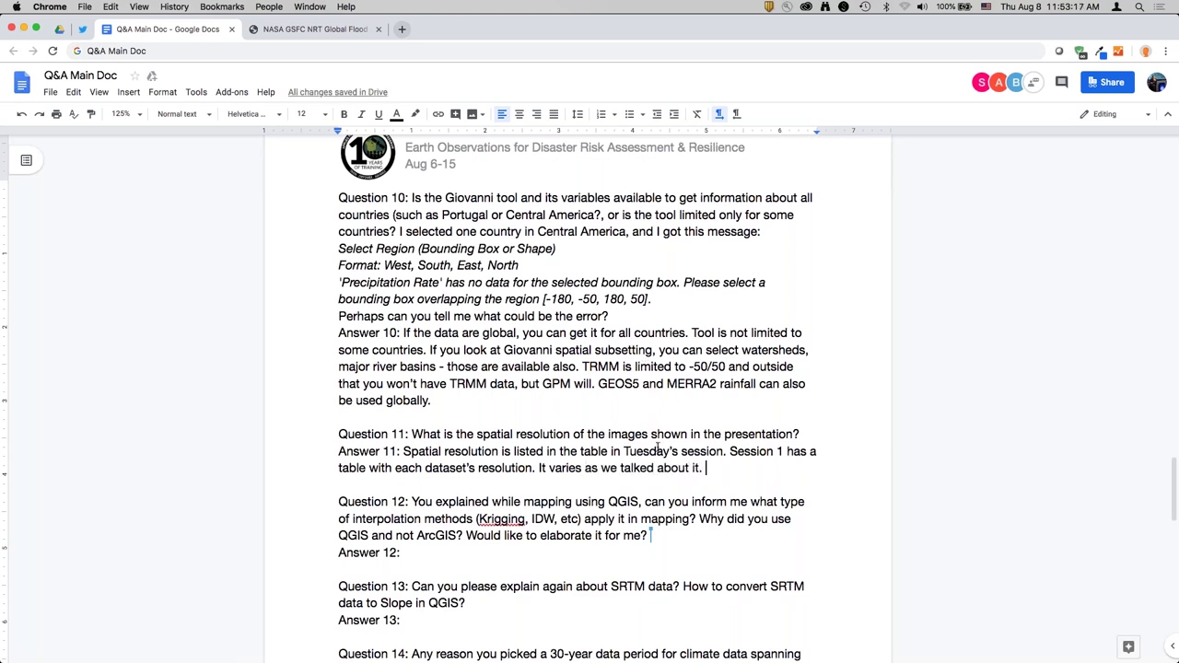
Step: Start Answer 12 with "We use QGIS because it is open source - that's the simple reason."
scroll(616, 463, "down", 5)
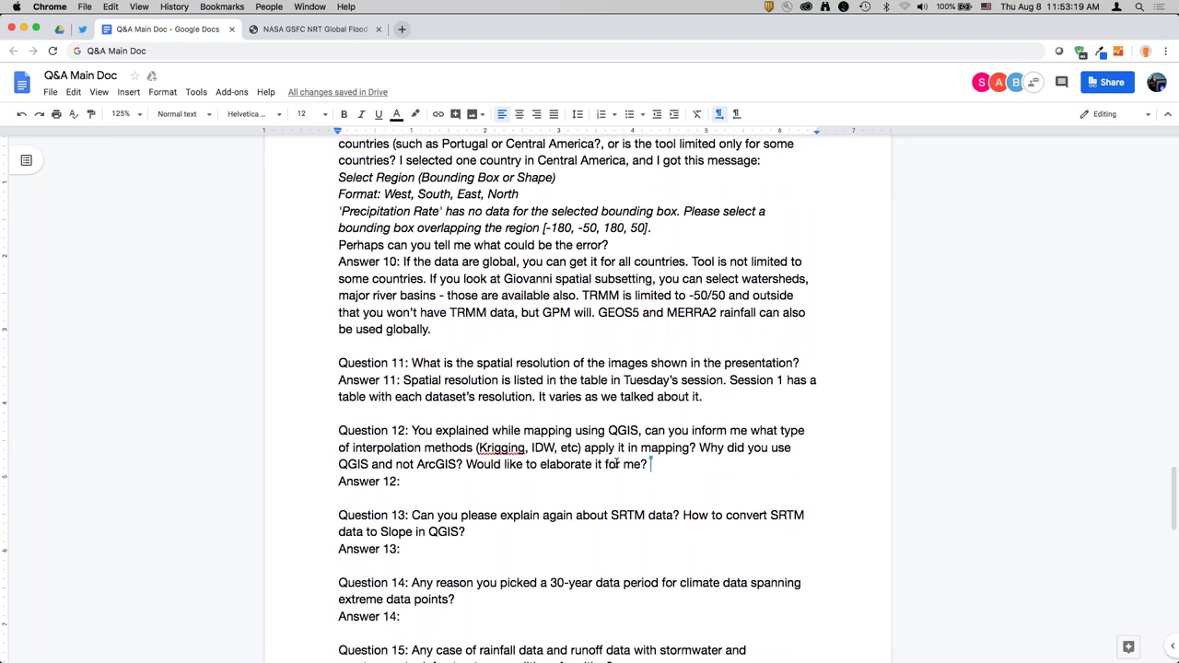
double_click(491, 438)
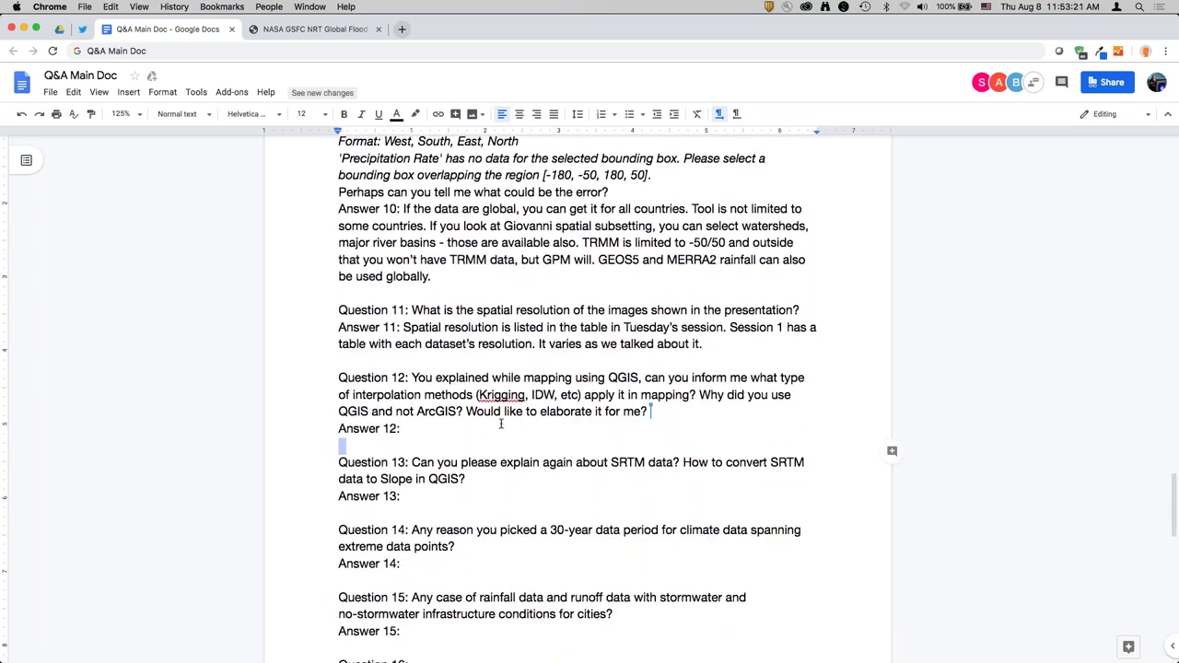
left_click(501, 423)
scroll(514, 451, "down", 3)
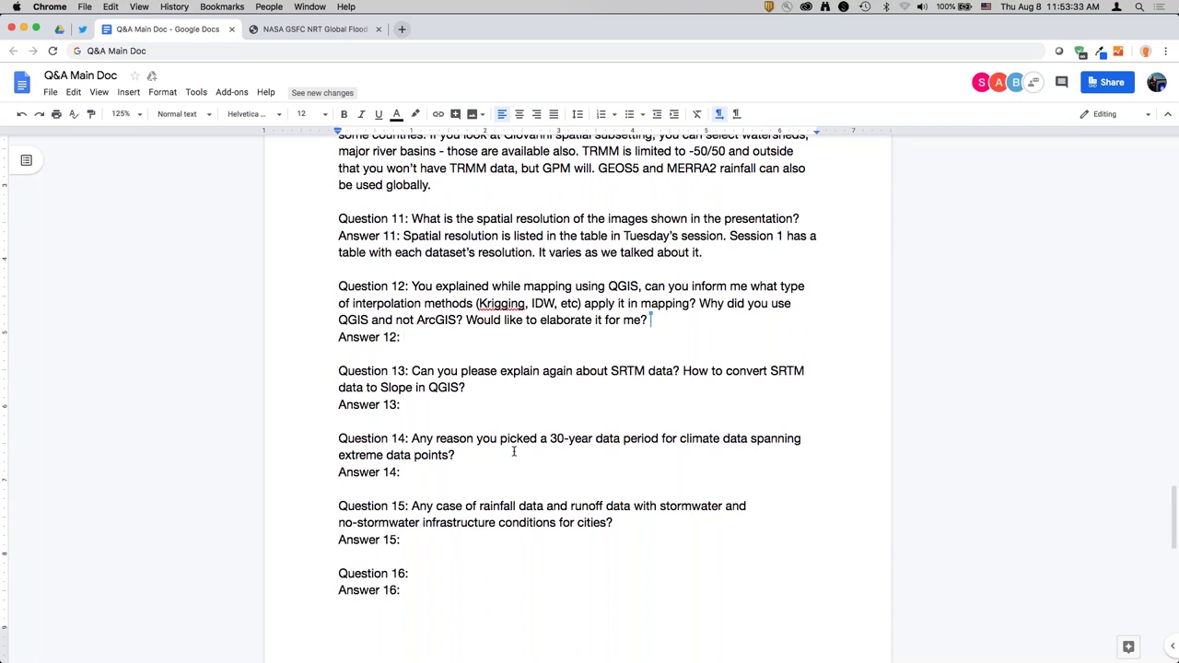
type("We use ")
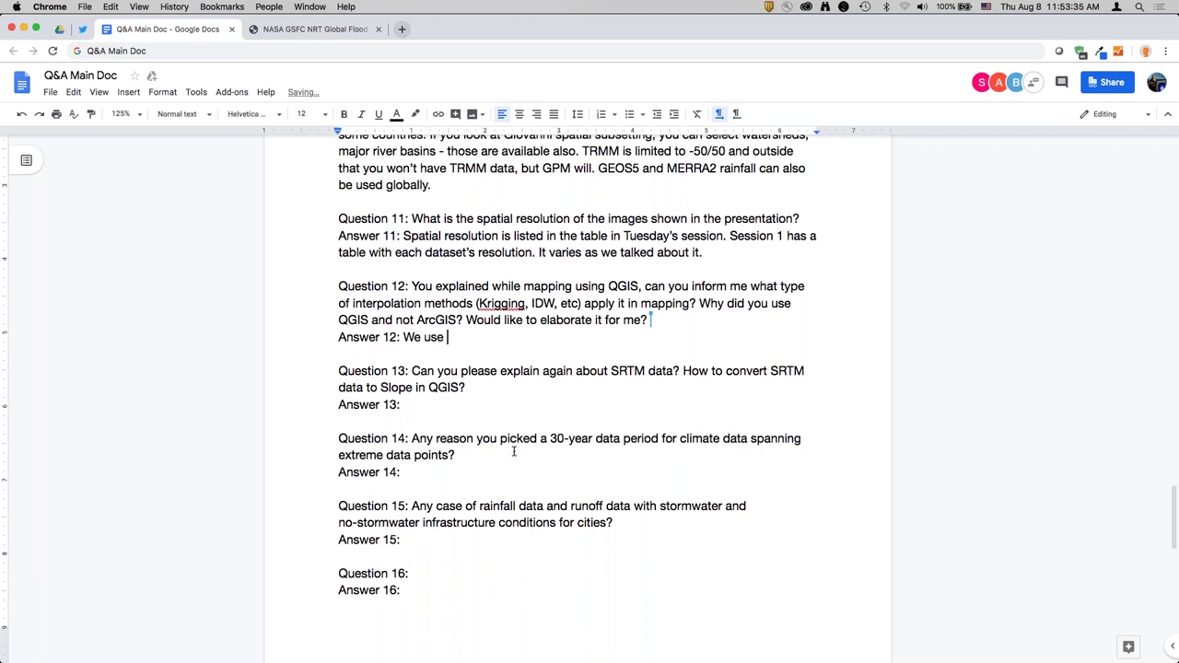
type("QGIS because it ")
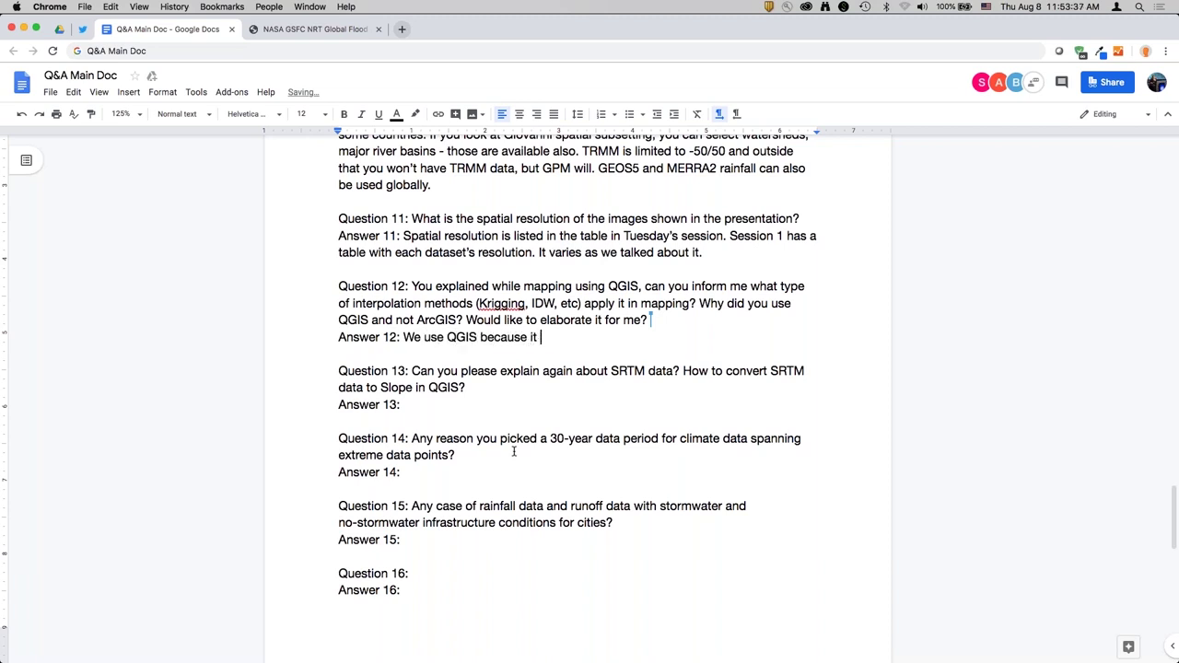
type("is open source - tha")
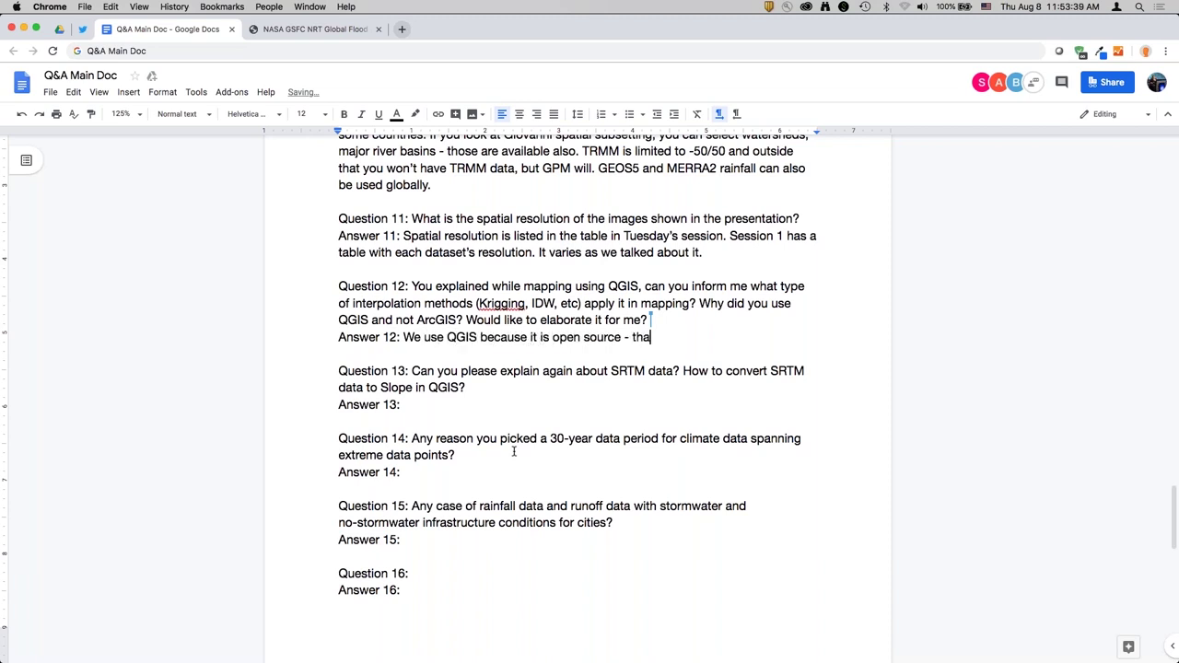
type("t's the simple reason. Ar")
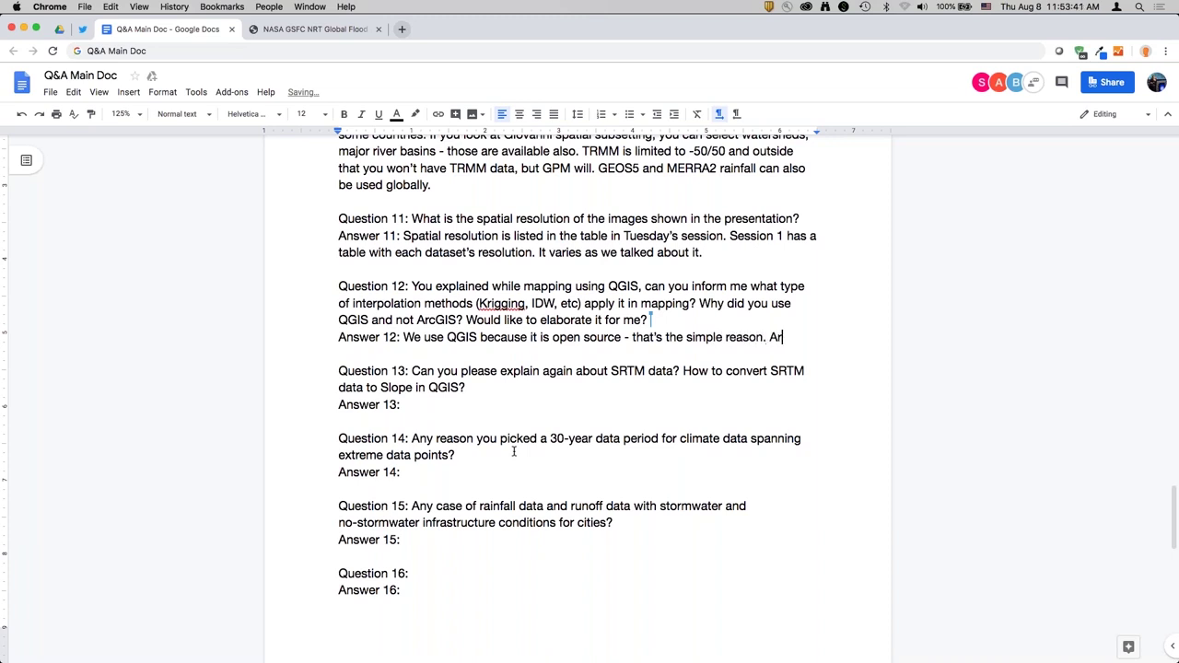
Step: Continue Answer 12 with "ArcGIS has many features, and is perhaps more stable, it also has some datasets available through"
type("cGIS has ")
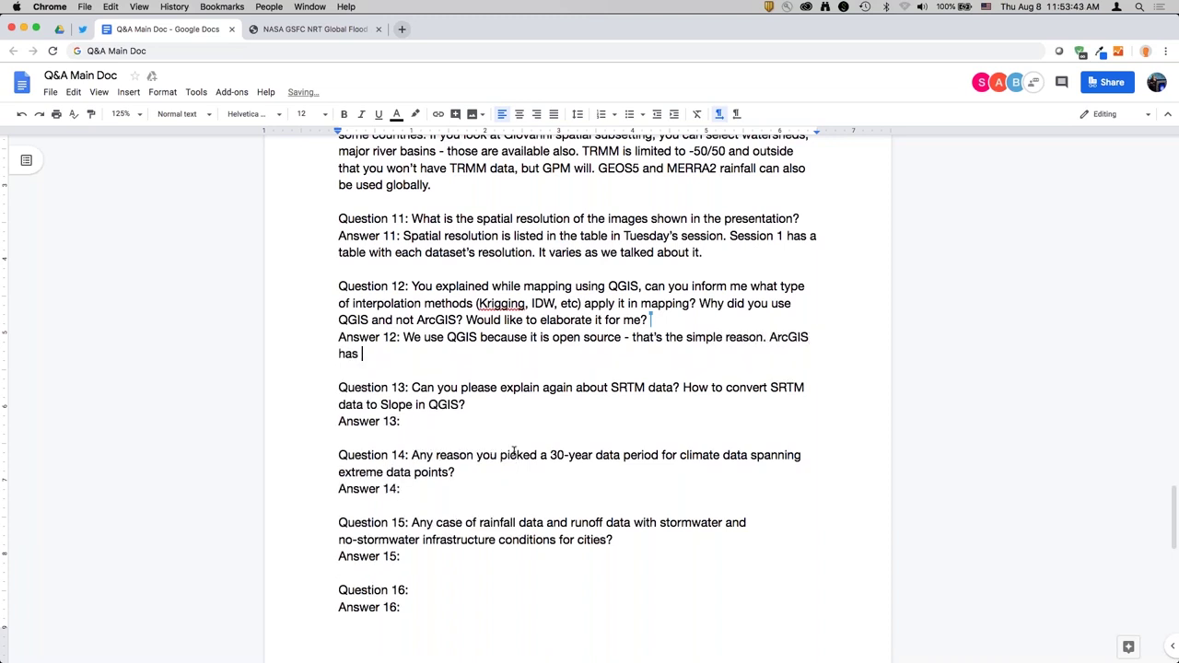
type("many features, and is per")
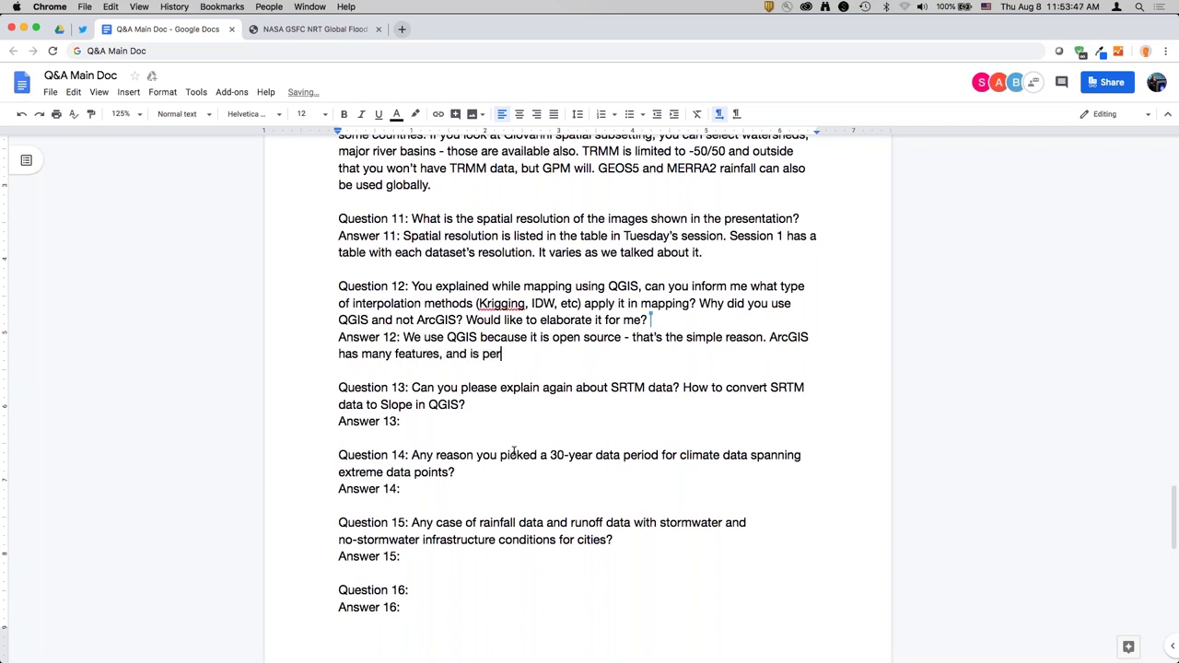
type("haps more stable, it ")
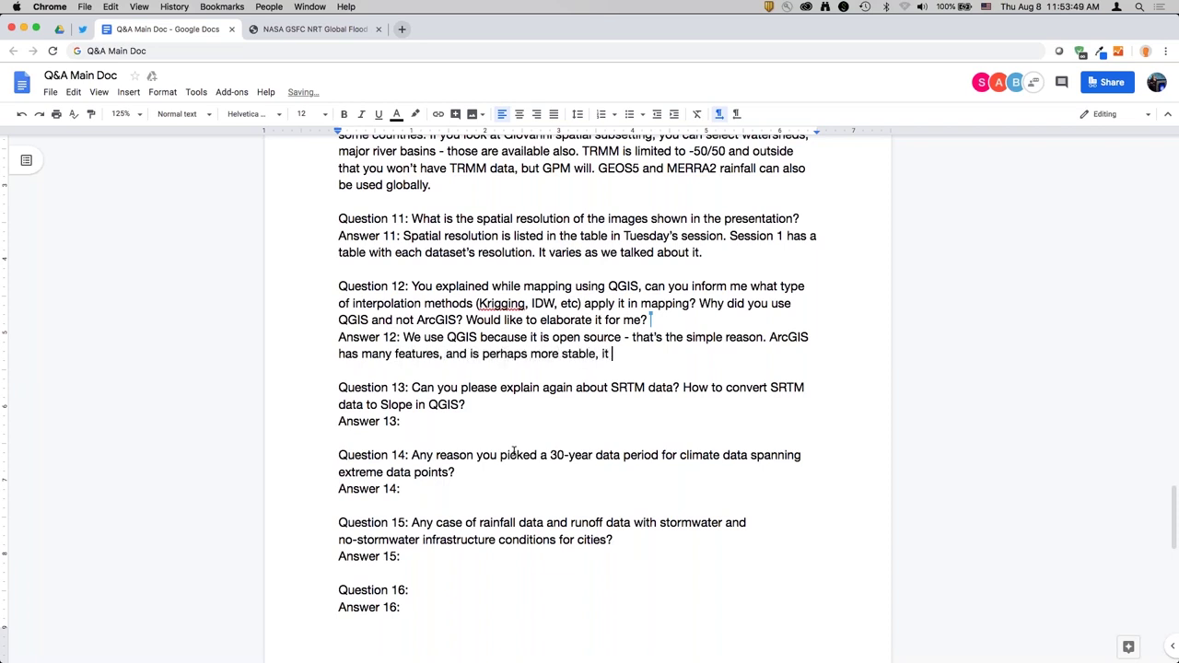
type("also has some data")
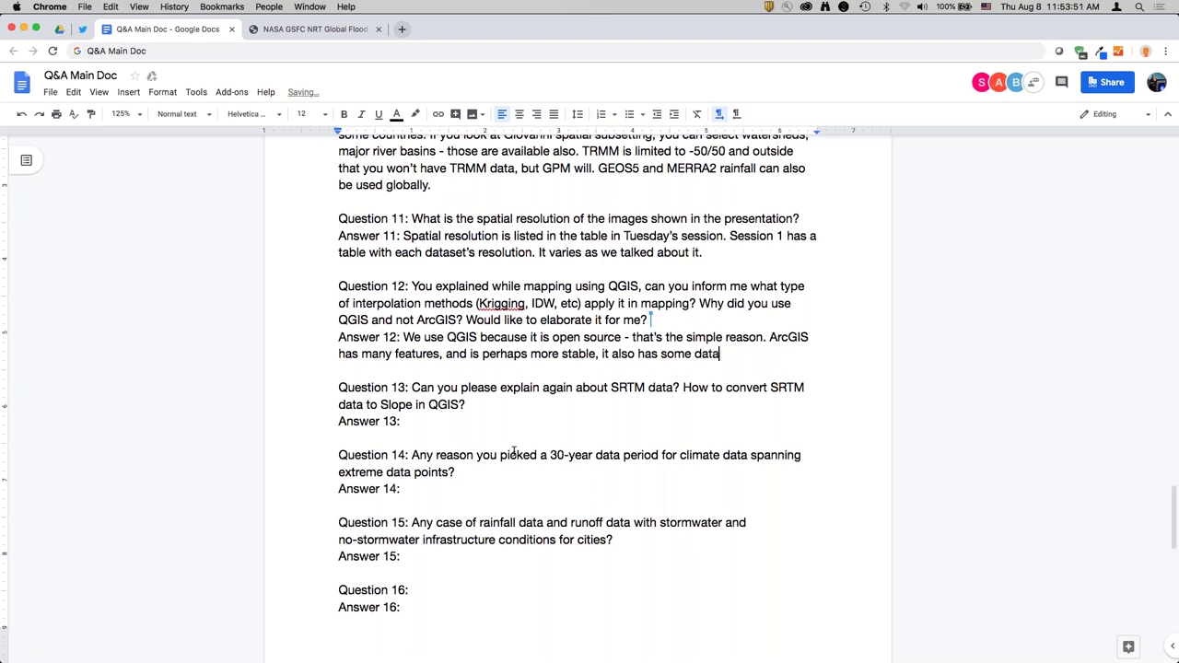
type("sets available through ")
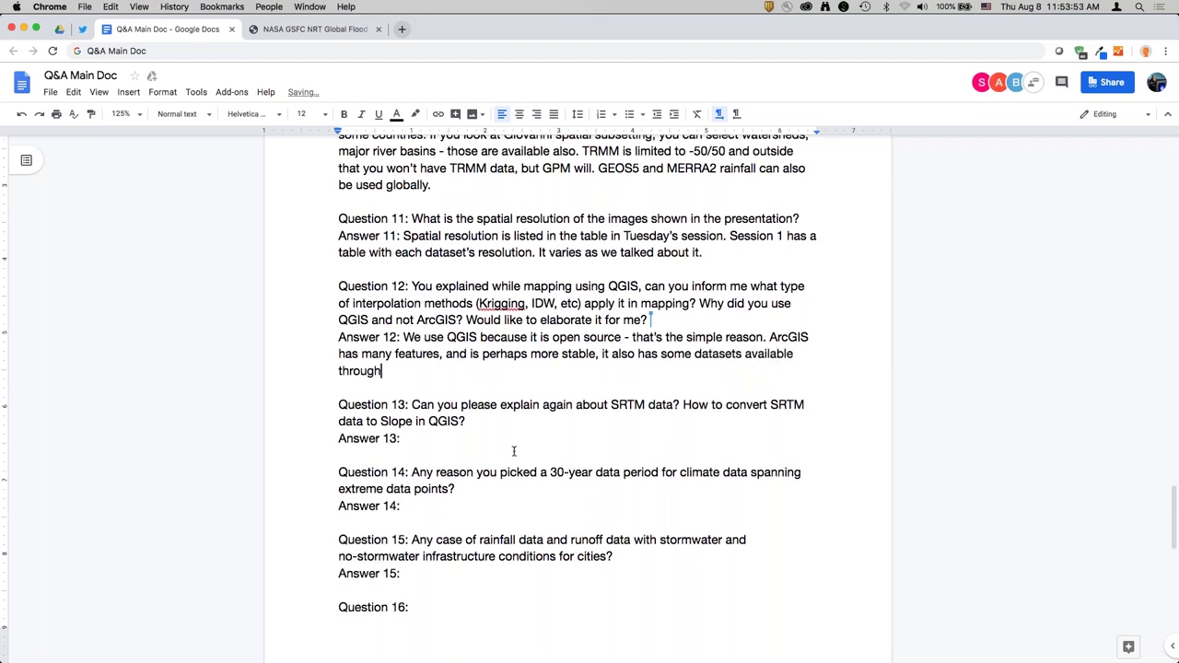
Step: Complete the ArcGIS comparison in Answer 12 with "ArcGIS, but it isn't open source. So that's why we opted for QGIS."
type("Ar")
type("cGIS, but it isn")
type("'t open source. So th")
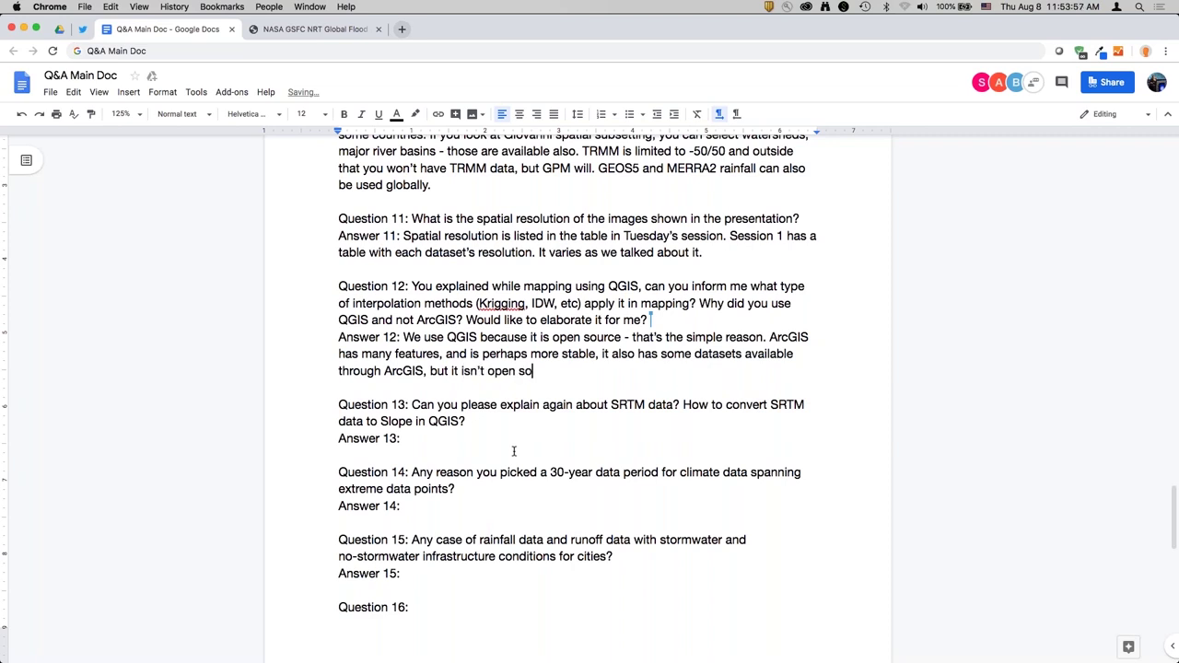
type("at's why we opted for QGIS. In")
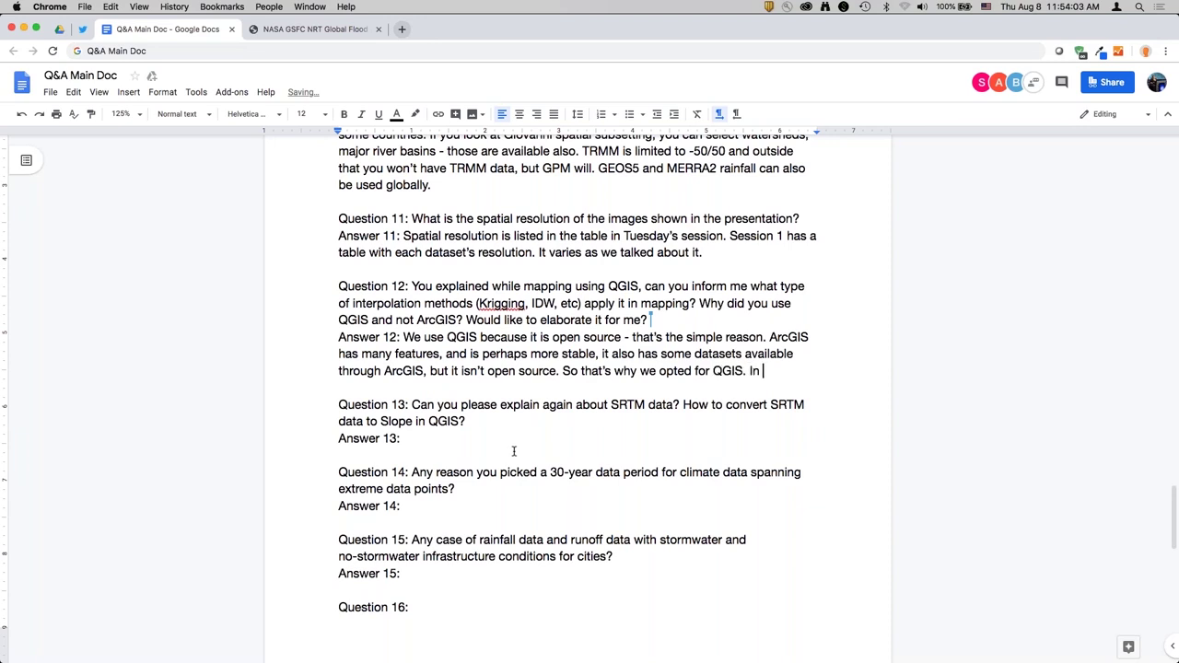
key("BackSpace")
Step: Continue Answer 12 with "Today, I didn't do any interpolation. You can do Krigging for precip, that would be a good idea."
type("Today, I didn't do any intero")
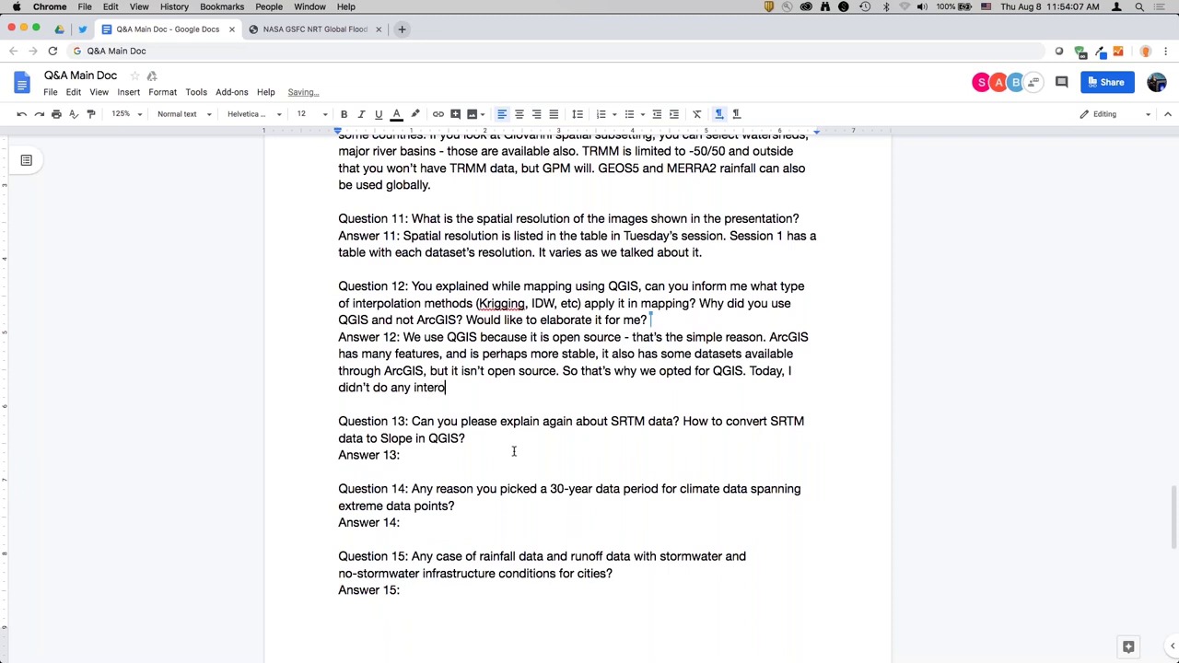
type("p")
key("BackSpace")
key("BackSpace")
type("polation. You can do Kriging for pre")
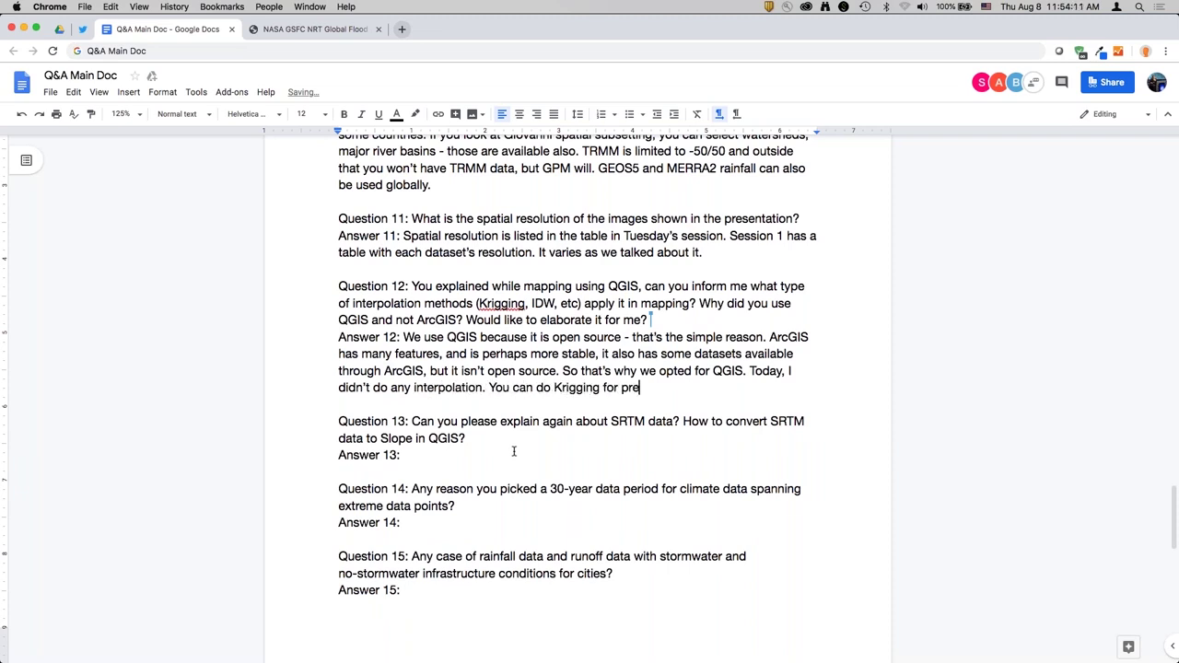
type("cip, that would b")
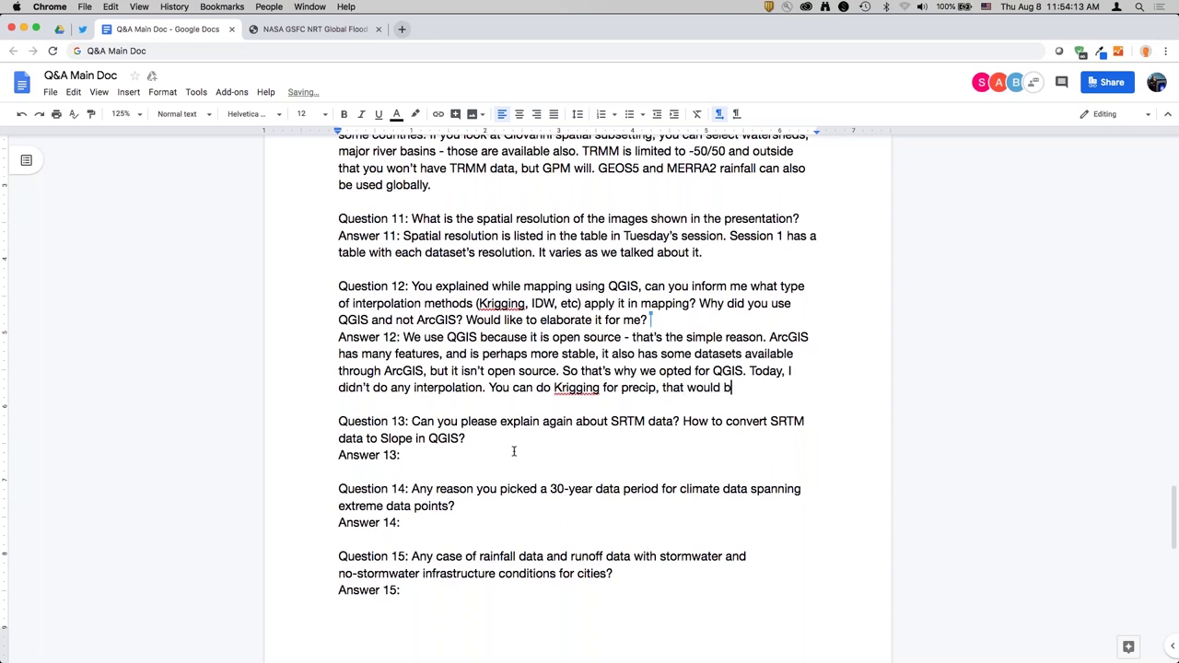
type("e a good idea.")
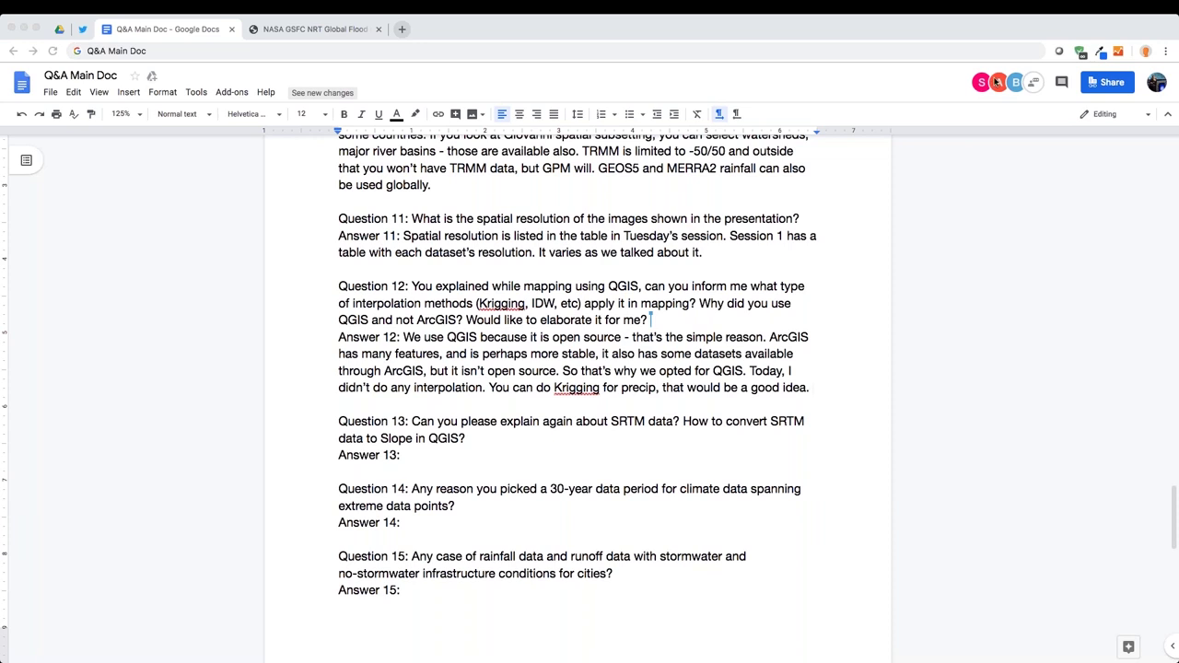
Step: Finish Answer 12 with "But here there was no interpolation used." on a new line
left_click(819, 383)
key("Return")
type("But here ther")
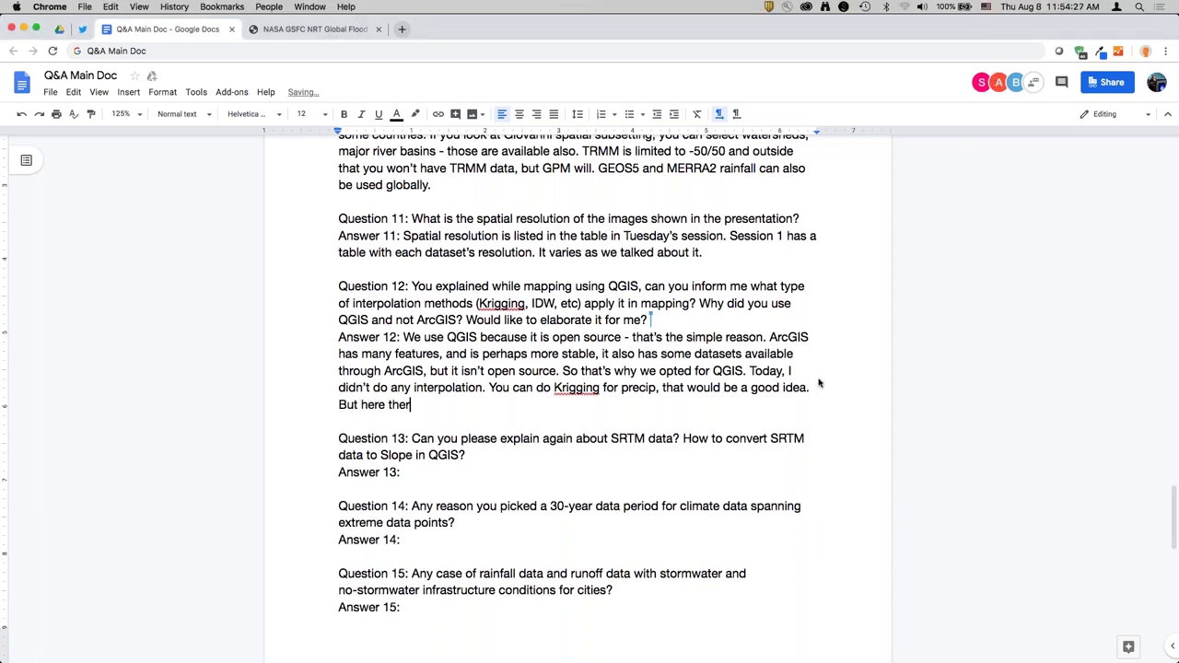
type("e was no interpolation used.")
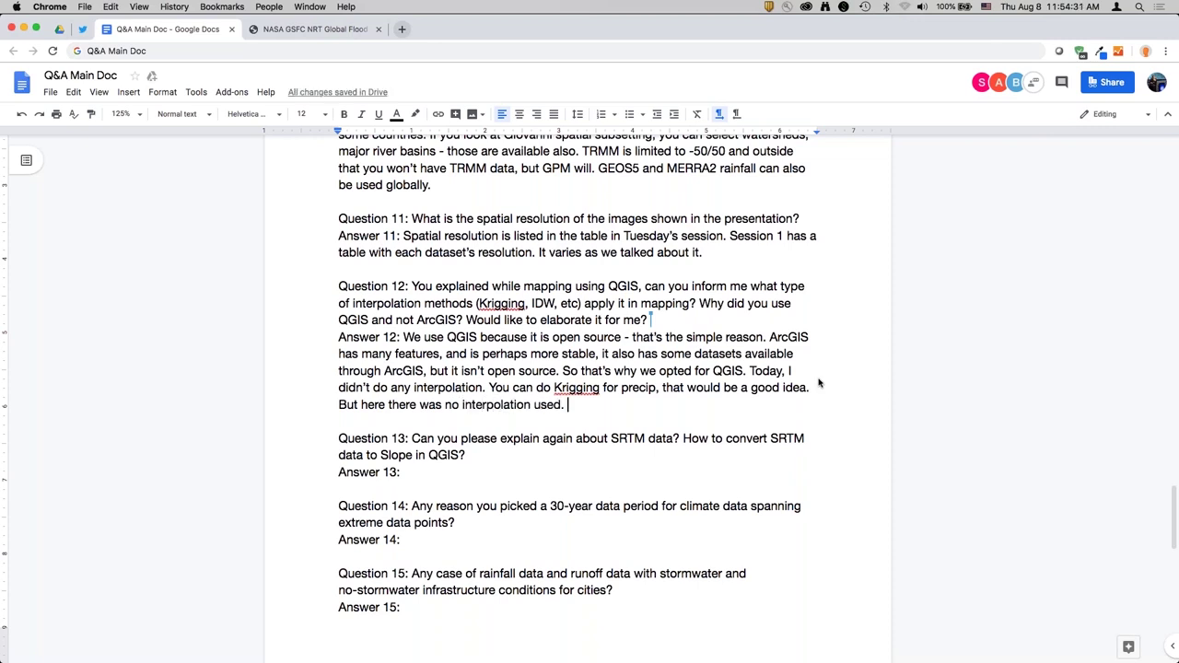
Step: Start Answer 13 on SRTM data and slope with "I would refer to the tropical"
double_click(437, 475)
scroll(608, 451, "down", 4)
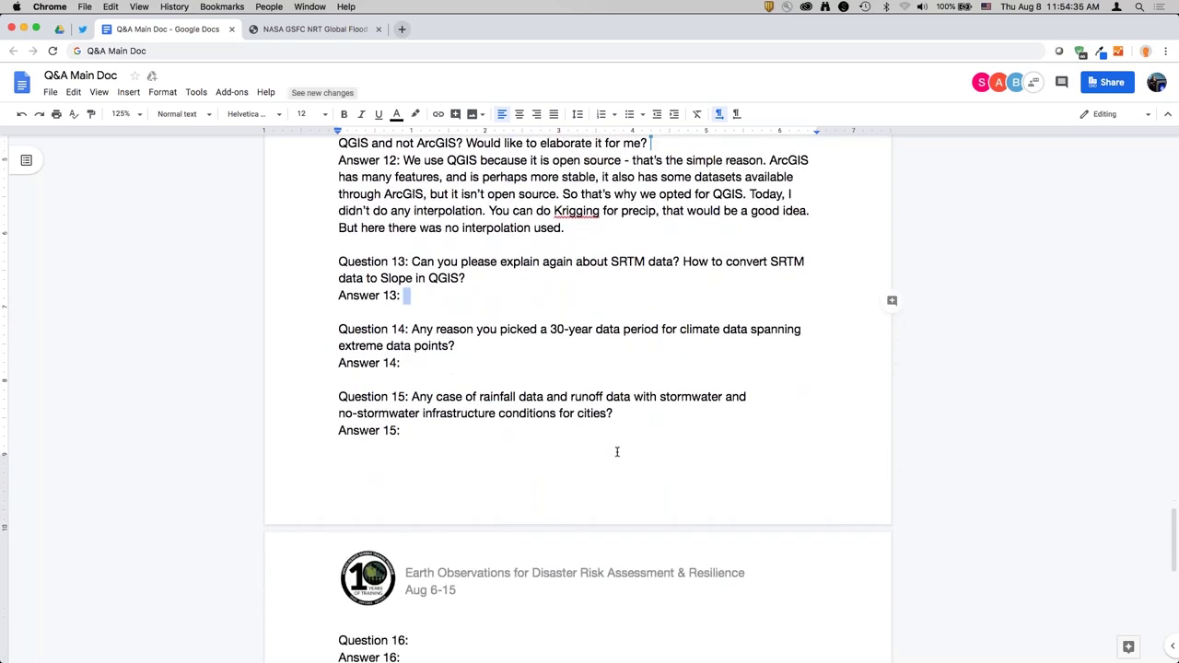
type("I would r")
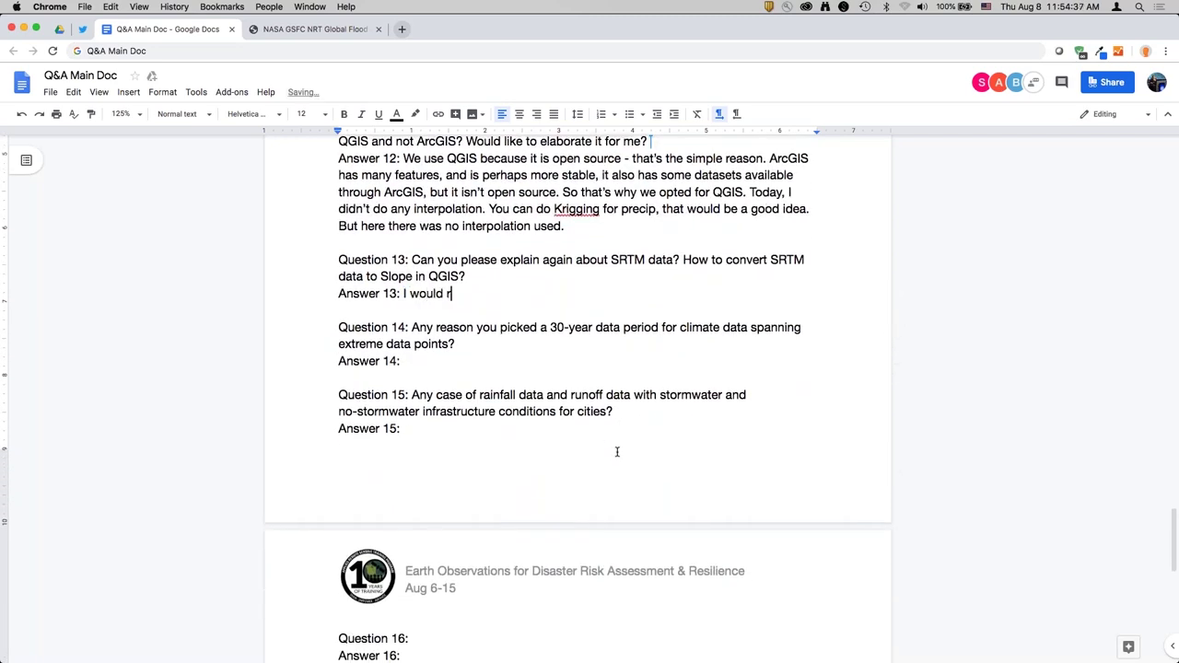
type("efer to the tropical")
Step: Remove the text "I would refer to the tropical" from Answer 13 and put the copied text back in the same place
key("alt+shift+Left")
key("alt+shift+Left")
key("alt+shift+Left")
key("alt+shift+Left")
key("alt+shift+Left")
key("alt+shift+Left")
key("super+c")
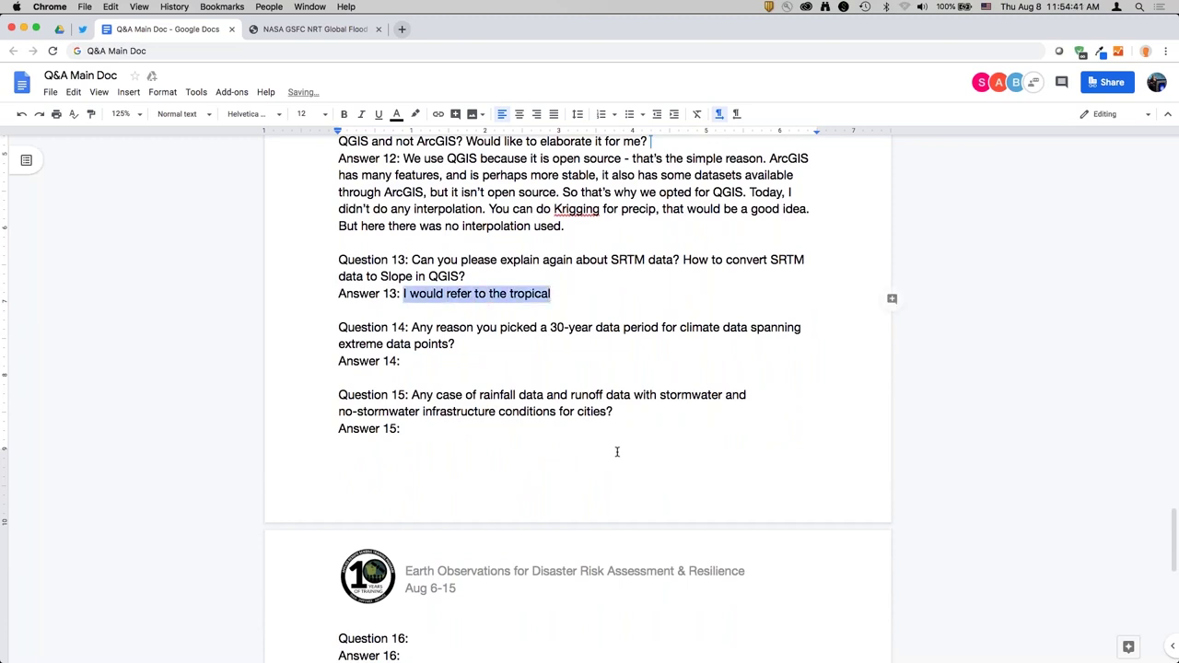
key("BackSpace")
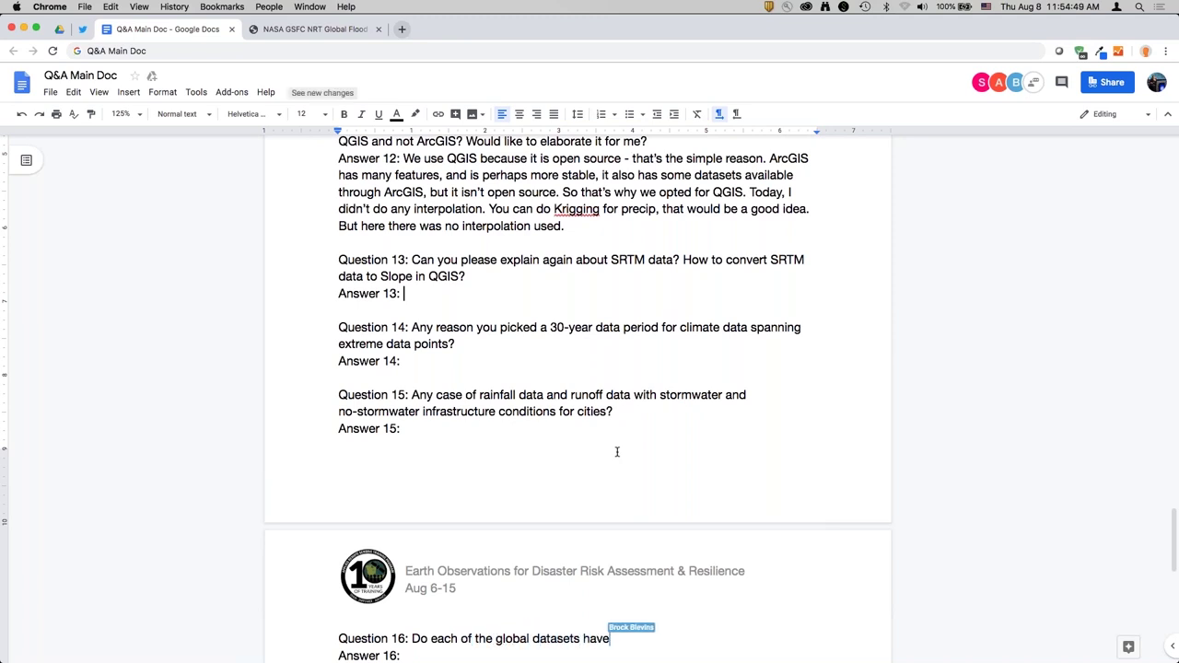
key("super+v")
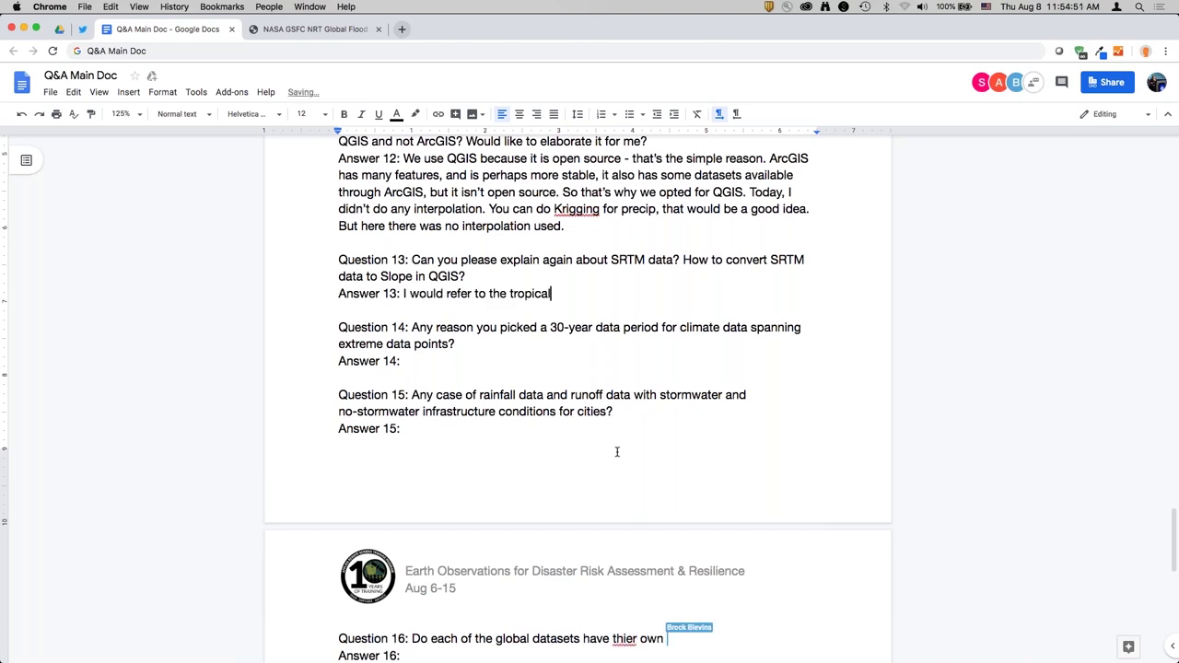
Step: Continue Answer 13 with "- let me find an exercise about converting to slope."
type("- let m")
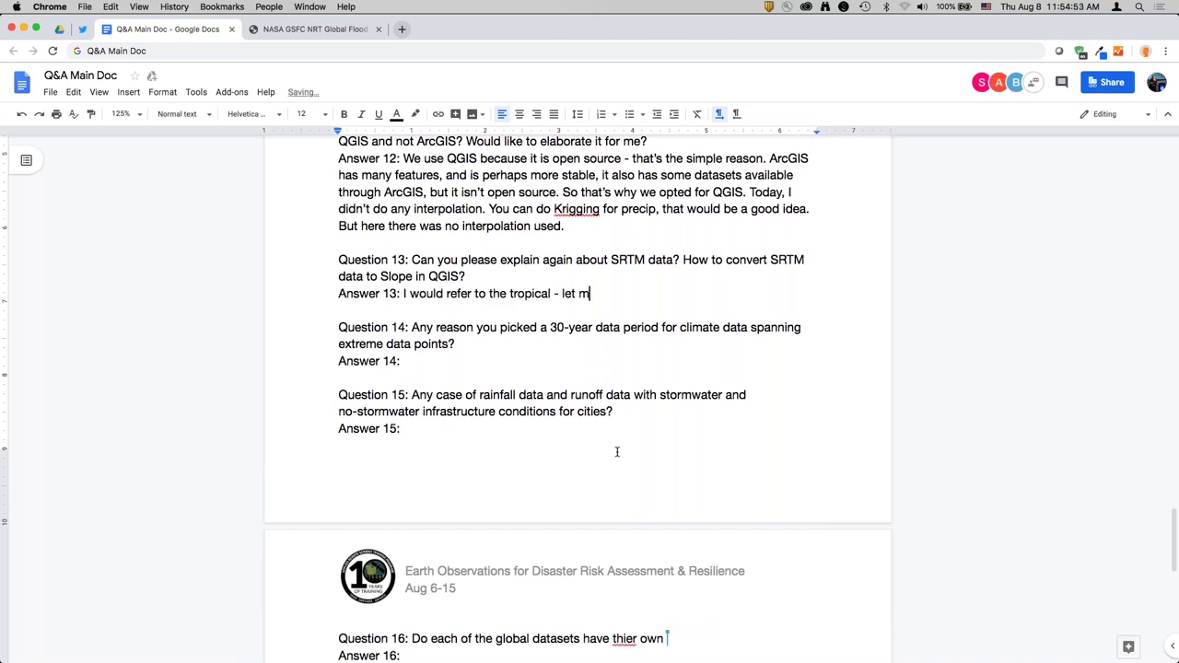
type("e find an exercise ab")
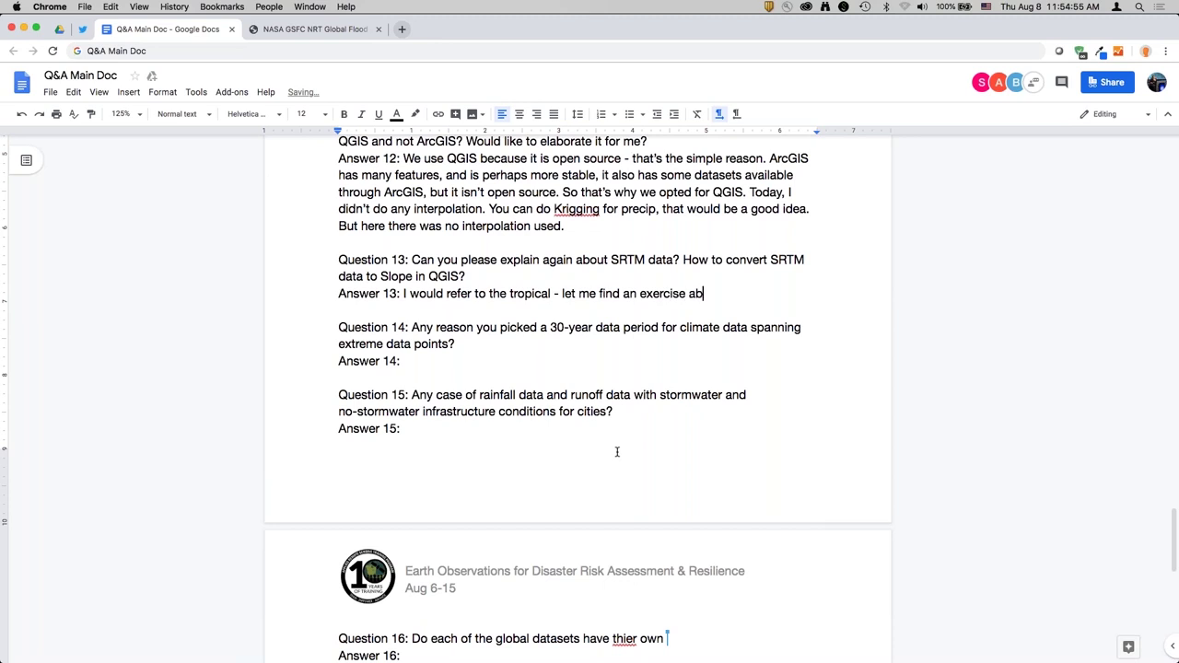
type("out converting to slope.")
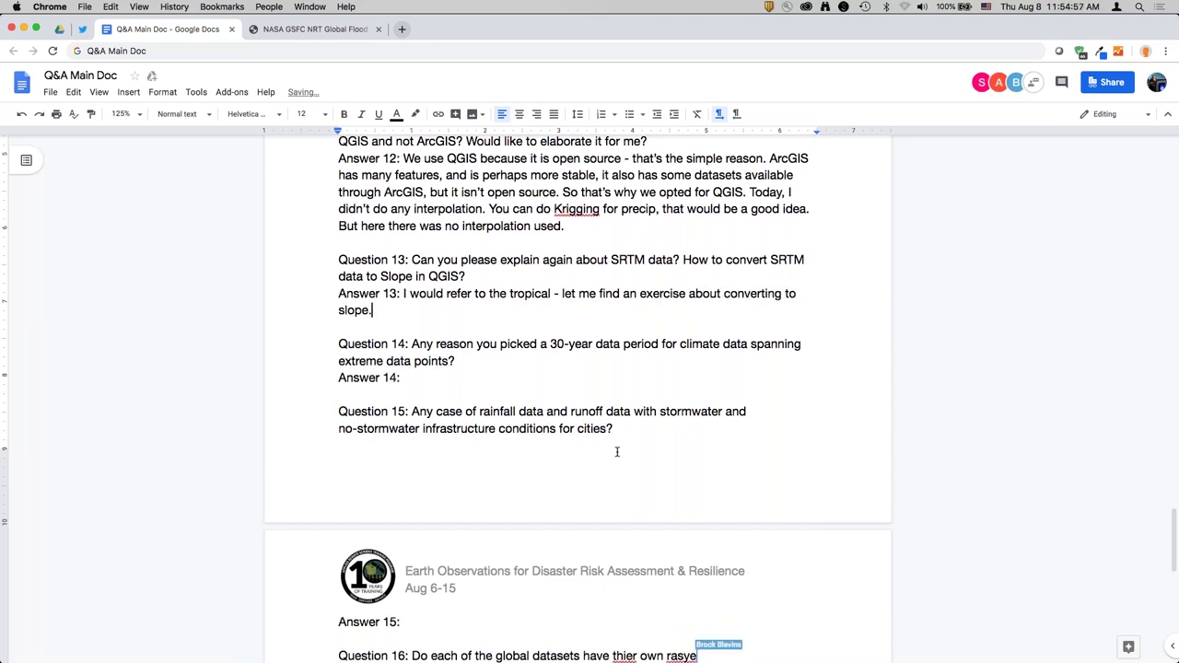
Step: Add "It's the Shuttle Radar Topography Mission -" to Answer 13
type(" If 's a")
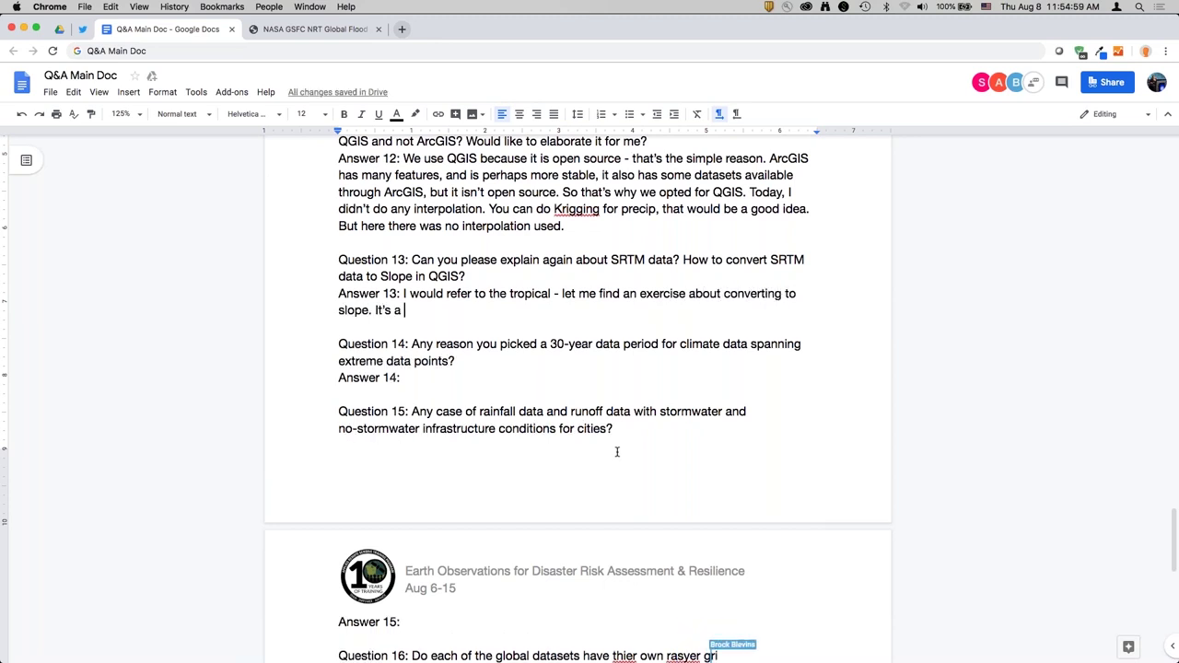
key("BackSpace")
type("the Shuttle Radar Topgo")
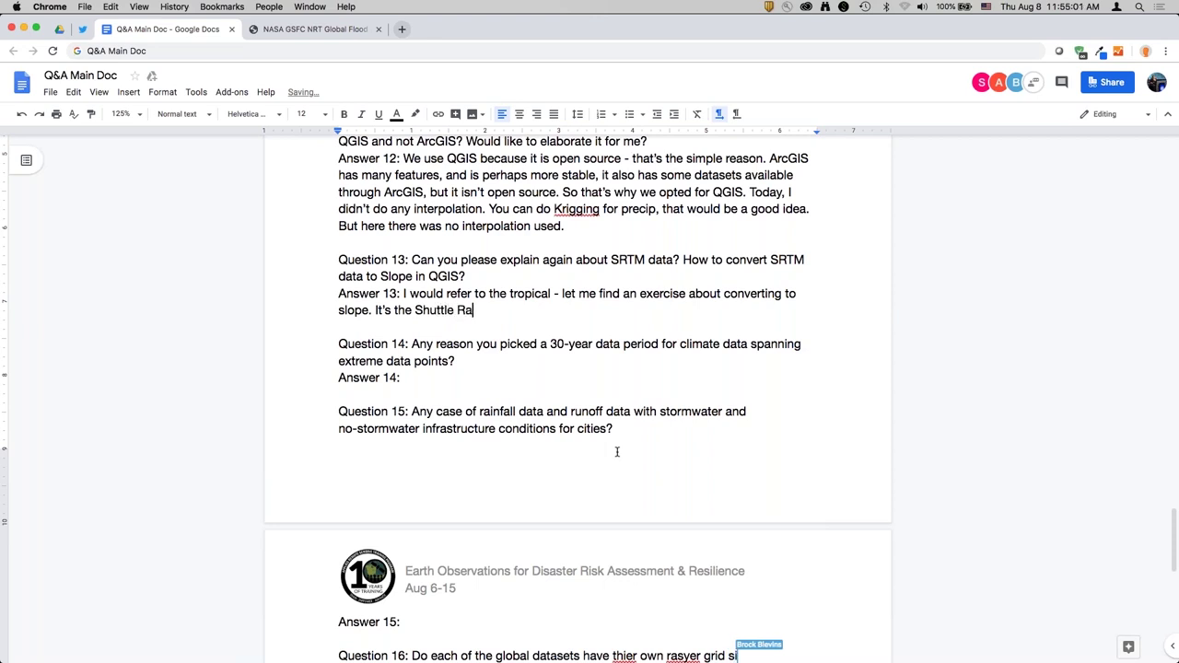
key("BackSpace")
key("BackSpace")
type("ograph")
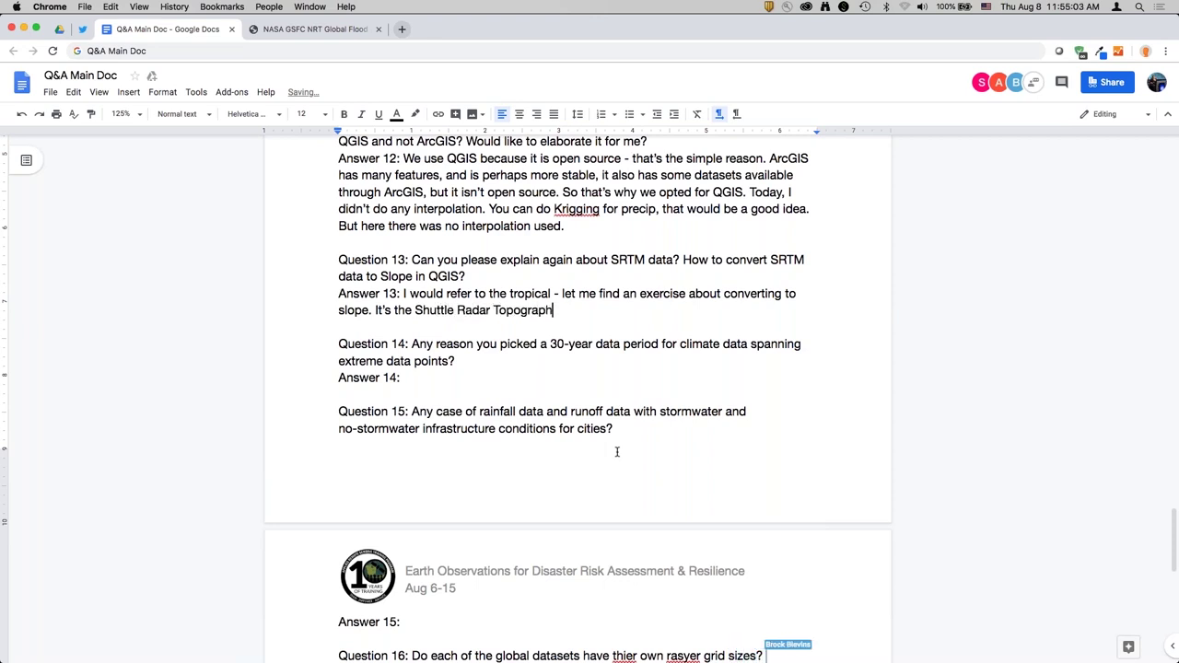
type("y Mission - ")
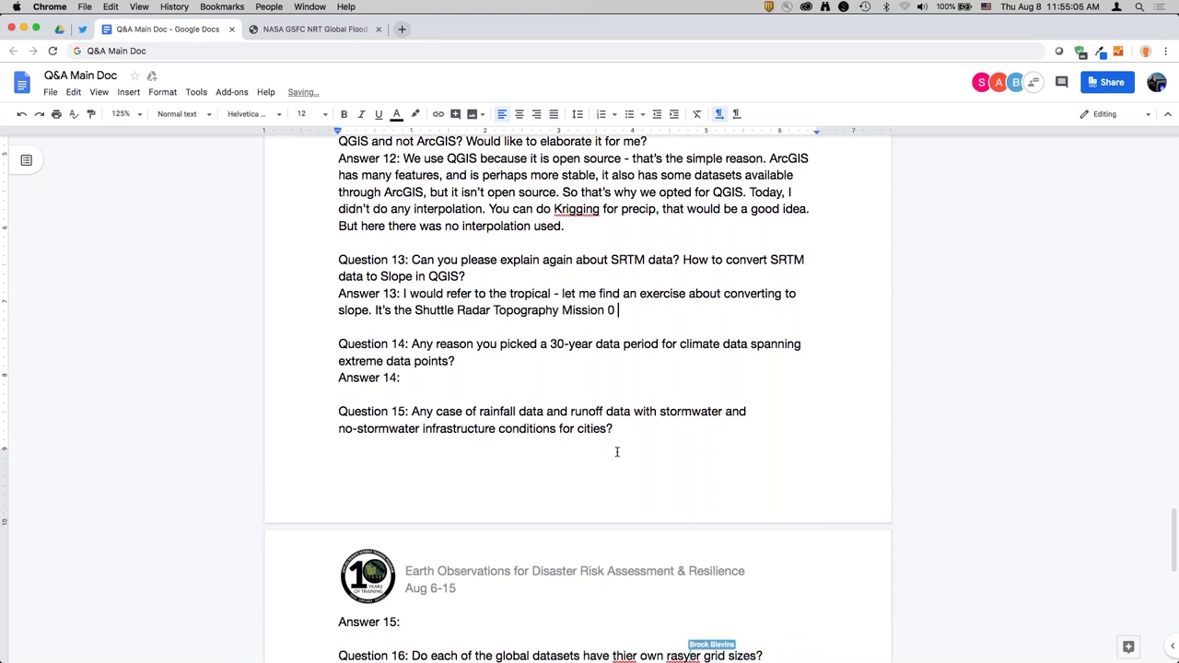
Step: Continue Answer 13 with "we'll look. ARSET has an online exercise on how to download SRTM and"
type("we'll look. ARSET has ")
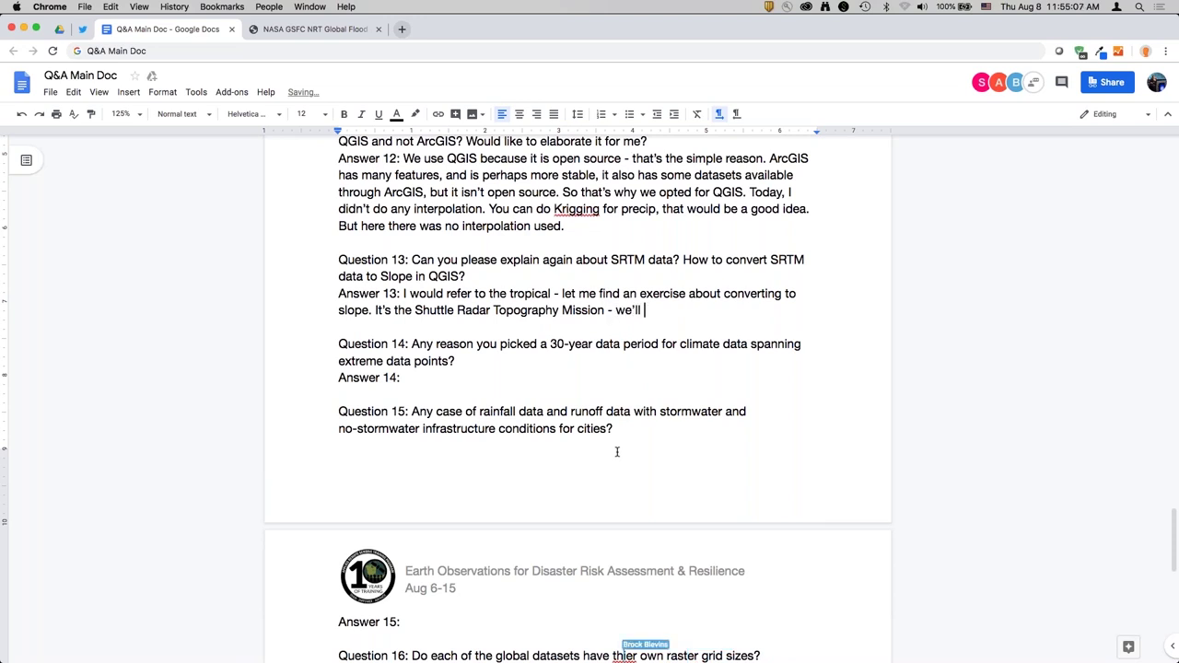
type("an o")
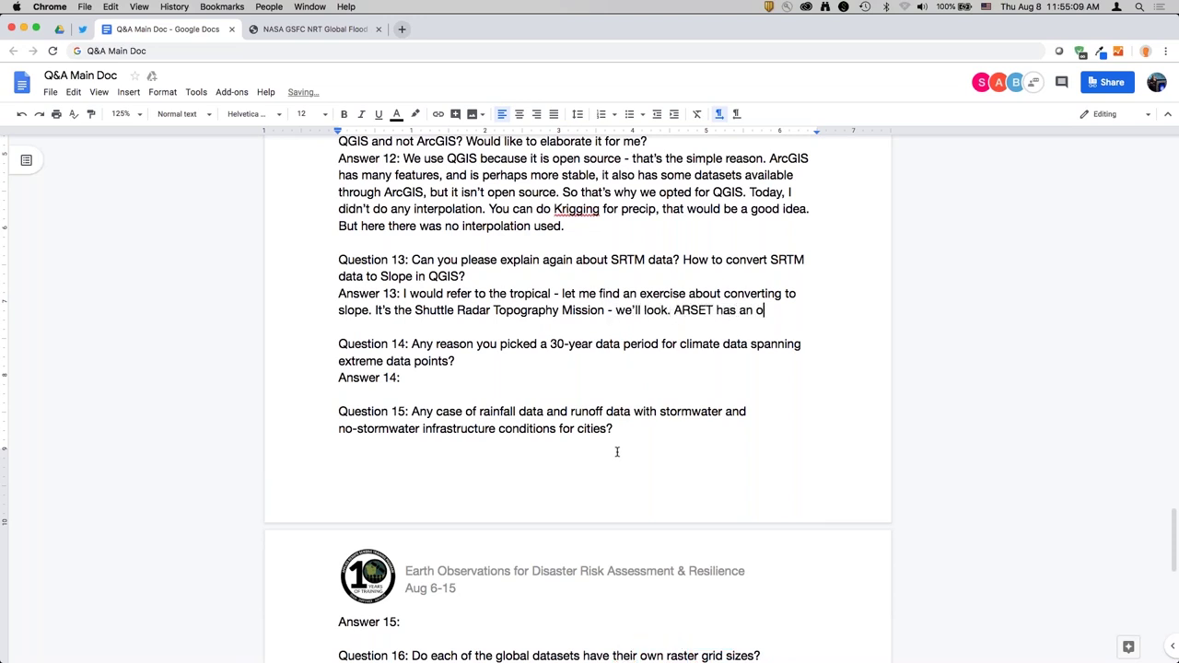
type("nline exercise on how ")
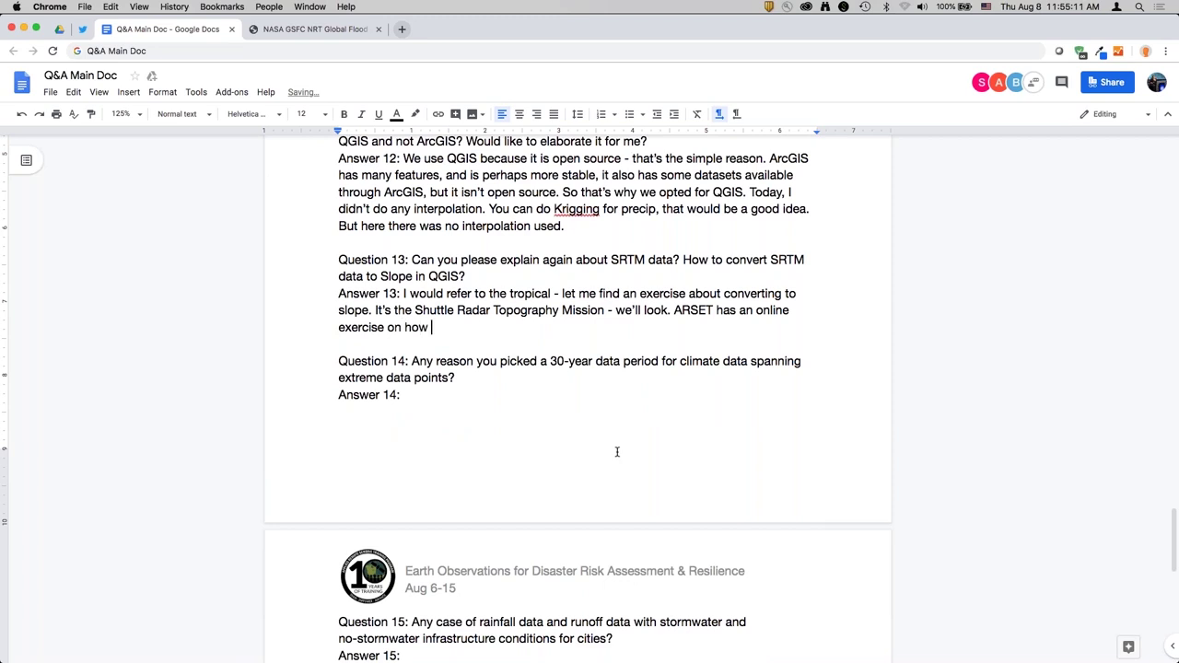
type("to download SRTM an")
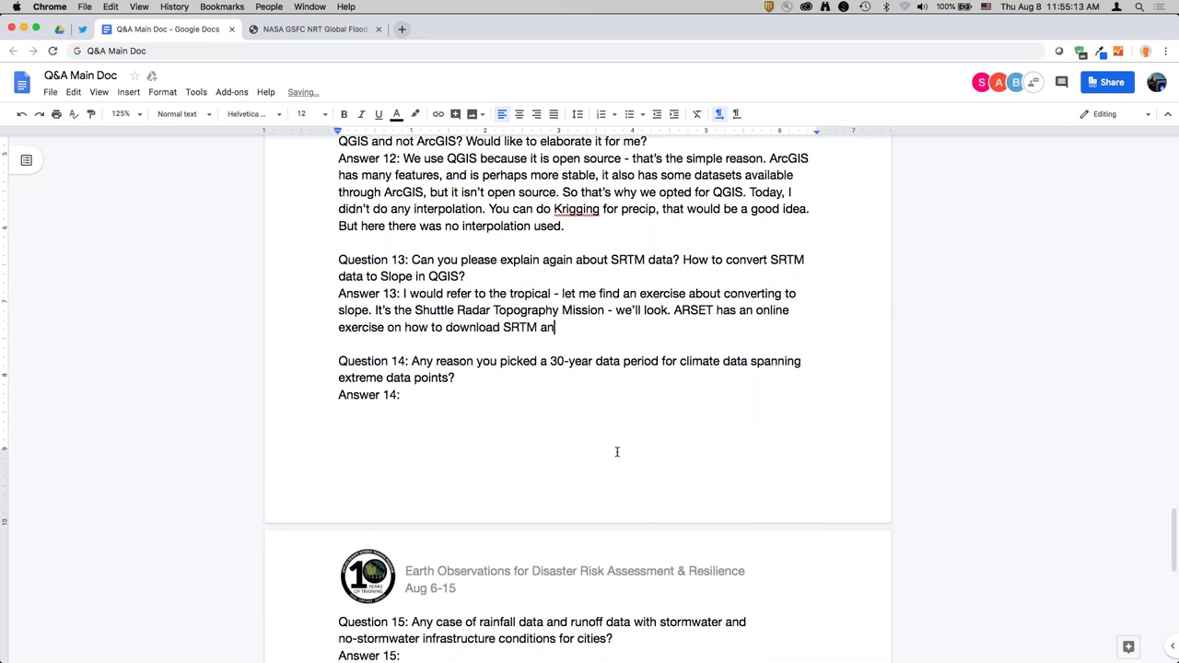
Step: Finish Answer 13 with "get into QGIS. We'll find the link and post it here later:"
type("d get into QGIS. We'll find it")
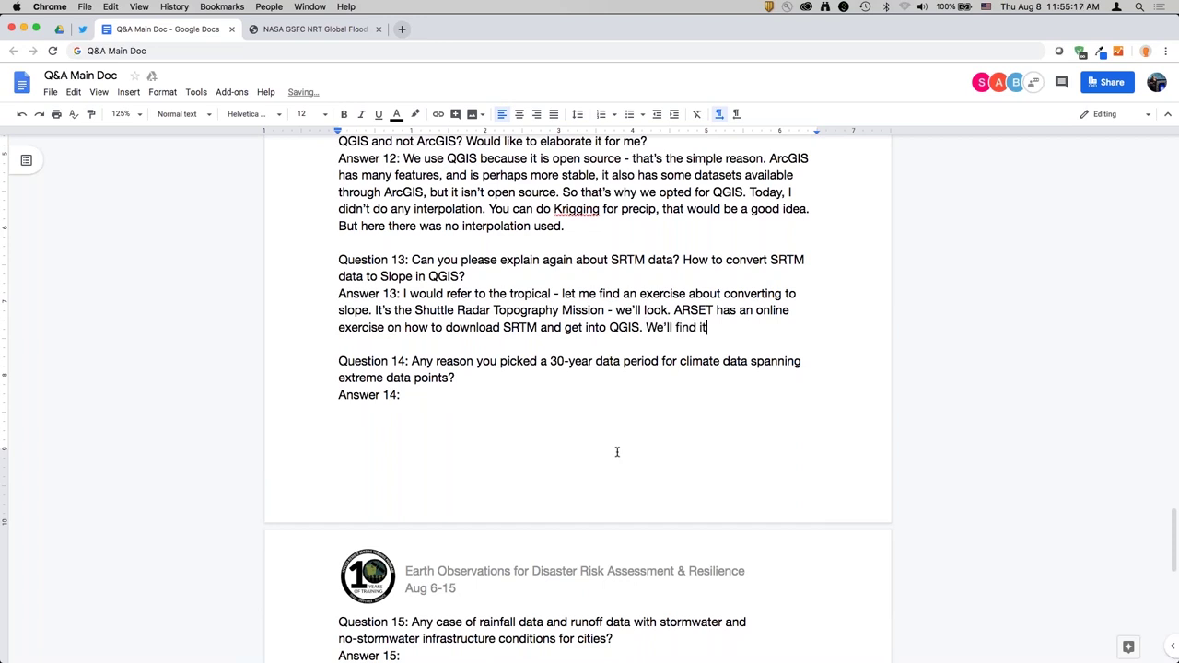
key("BackSpace")
key("BackSpace")
type("the link and post it here later:")
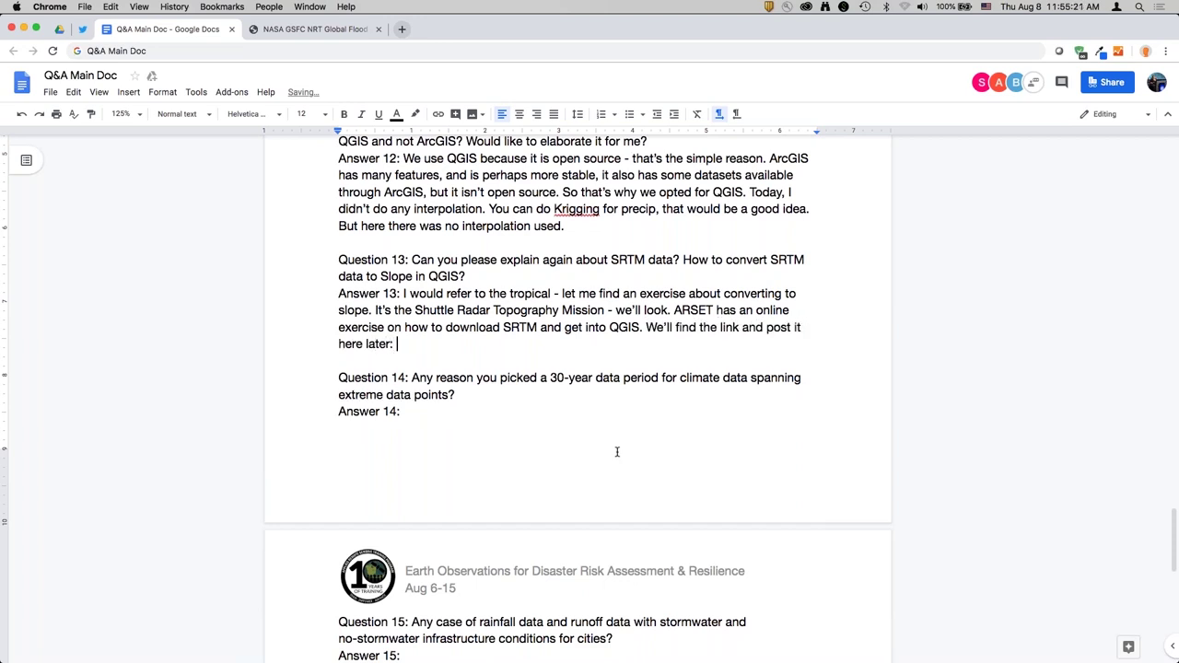
Step: Begin Answer 14 with "It is standard to use 30 year minimum periods for climatology."
double_click(591, 412)
scroll(591, 412, "down", 3)
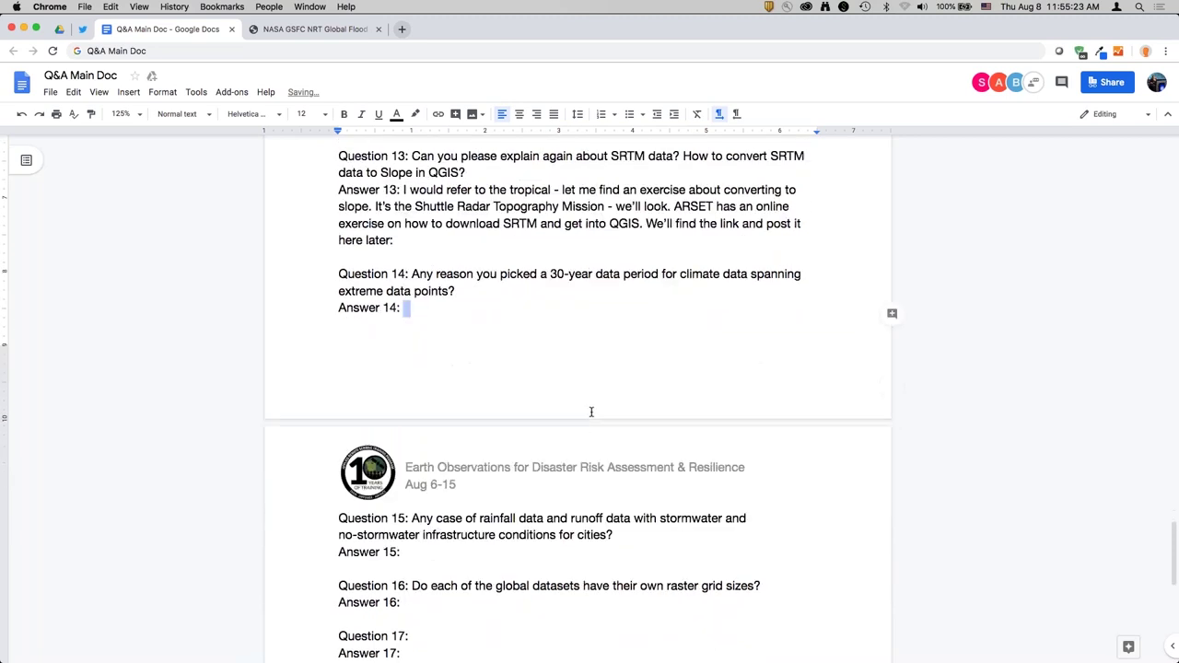
key("Left")
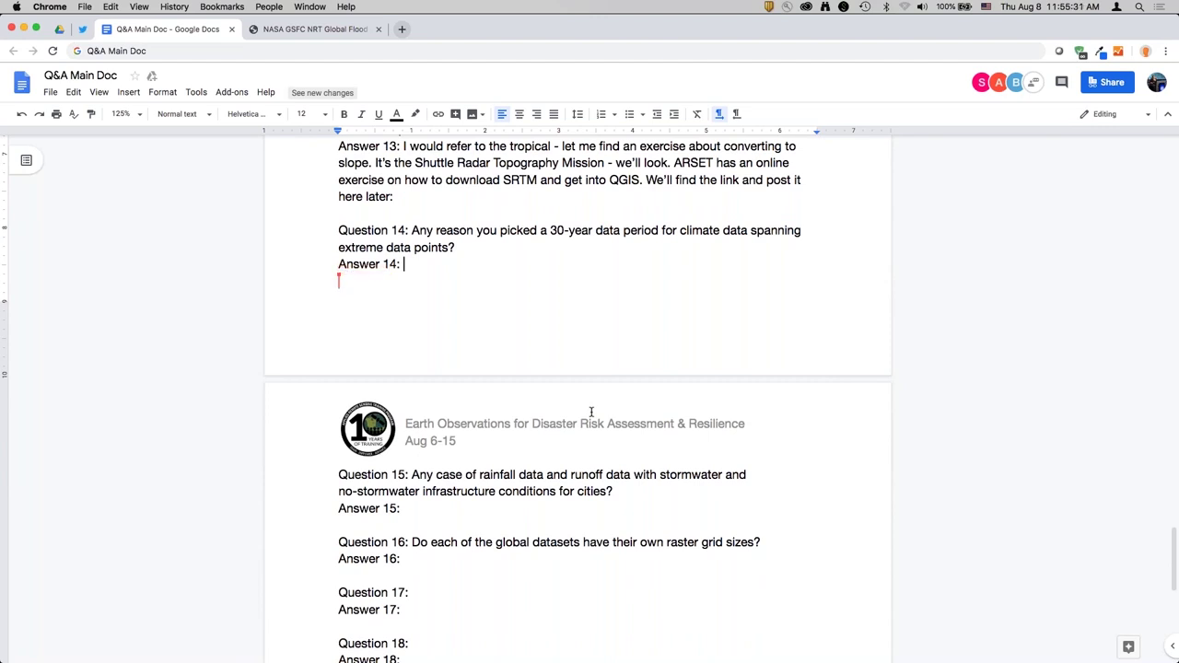
type("This")
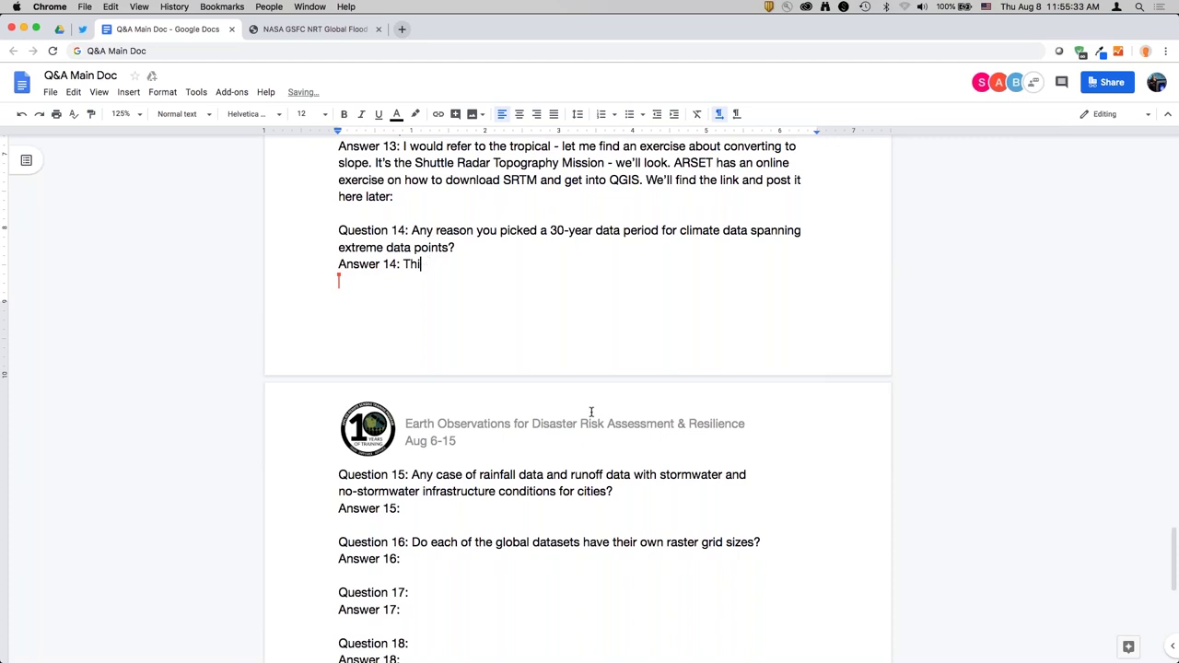
key("BackSpace")
key("BackSpace")
key("BackSpace")
type("It is stand")
type("ard to use 30 year m")
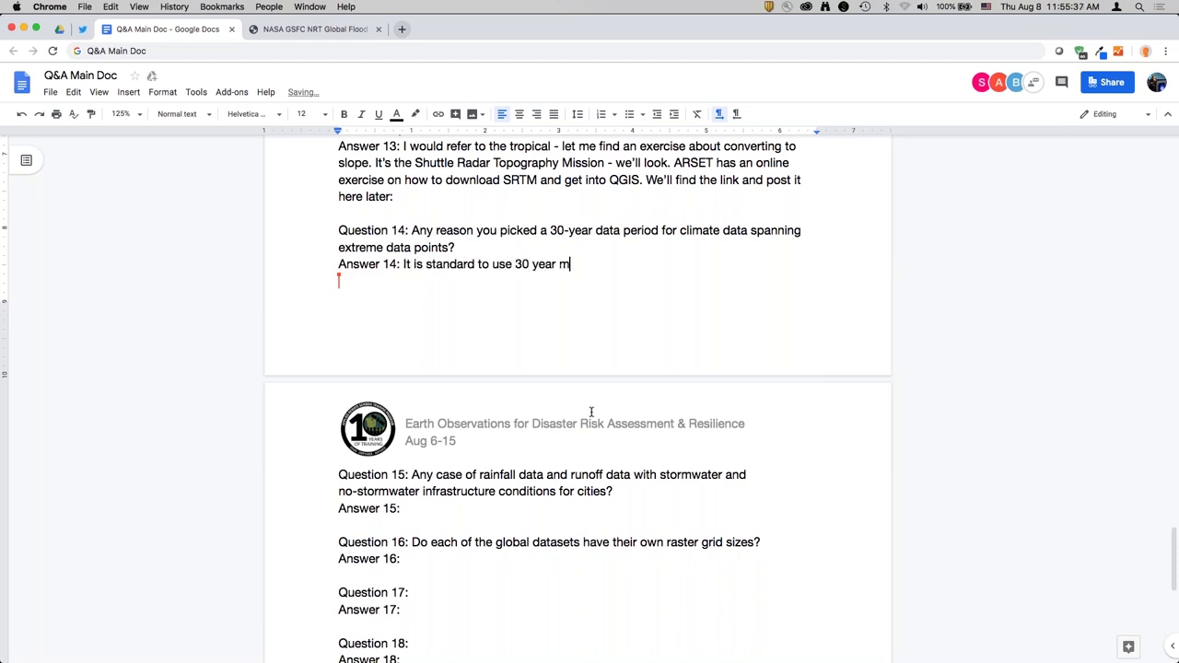
type("inimum periods for climatology")
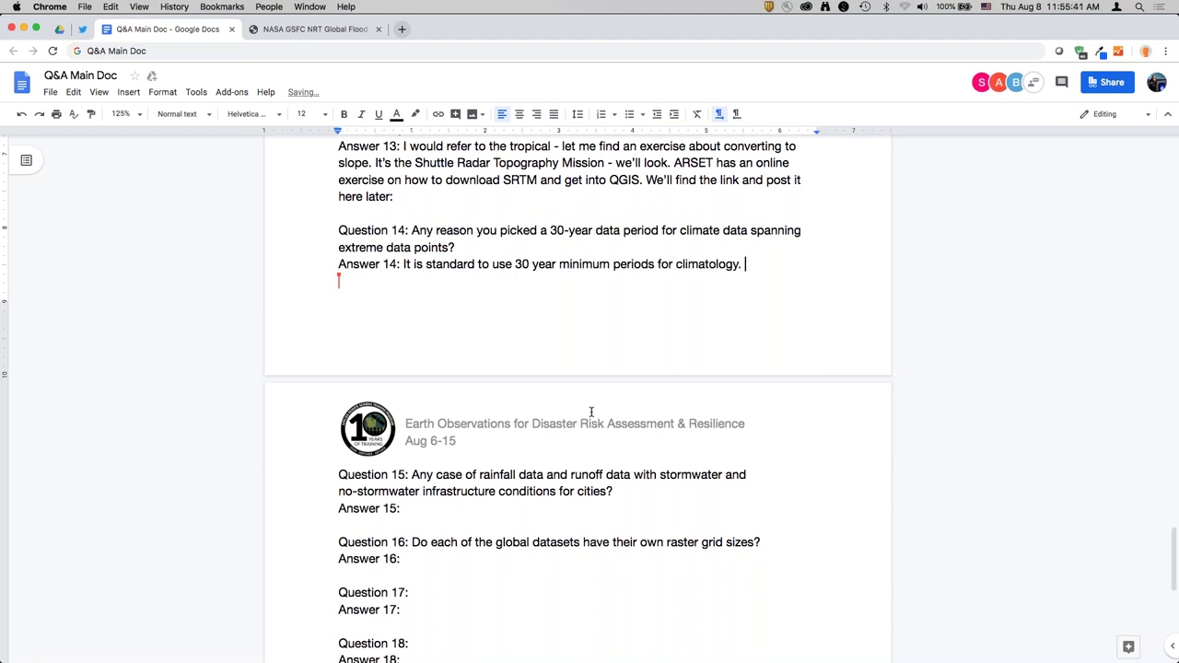
Step: Continue Answer 14 with "I assume you're talking about the climate.gov site where 30 year data were used. We used even"
type(". I assume you're talkin")
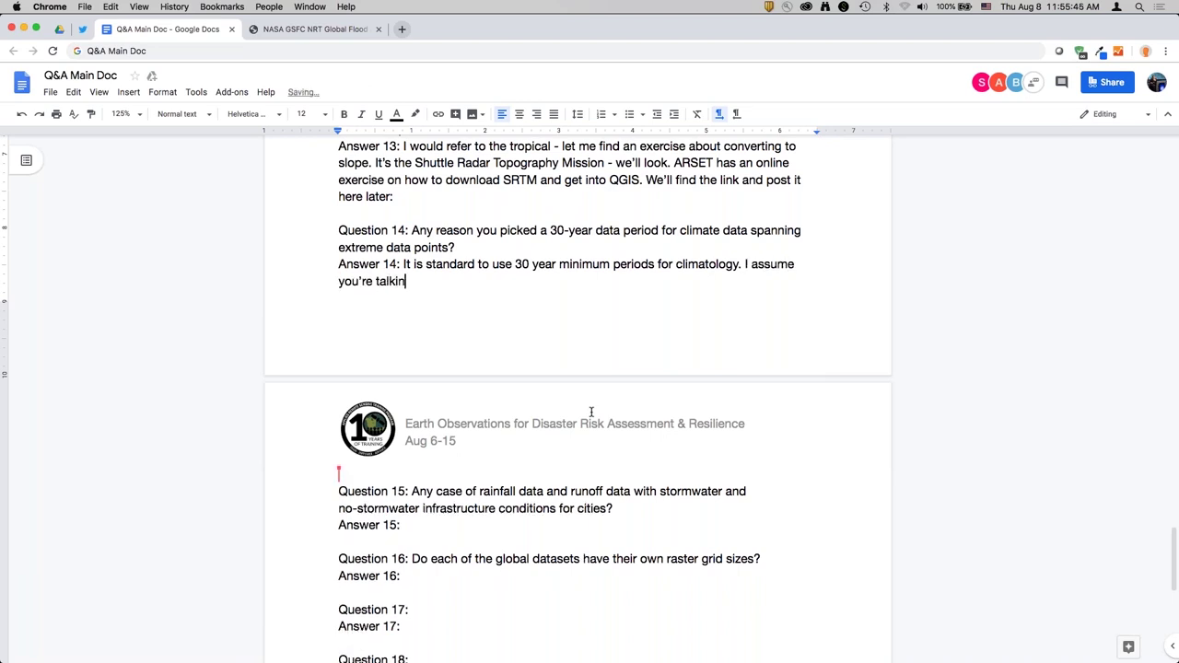
type("g about the climate.gov site")
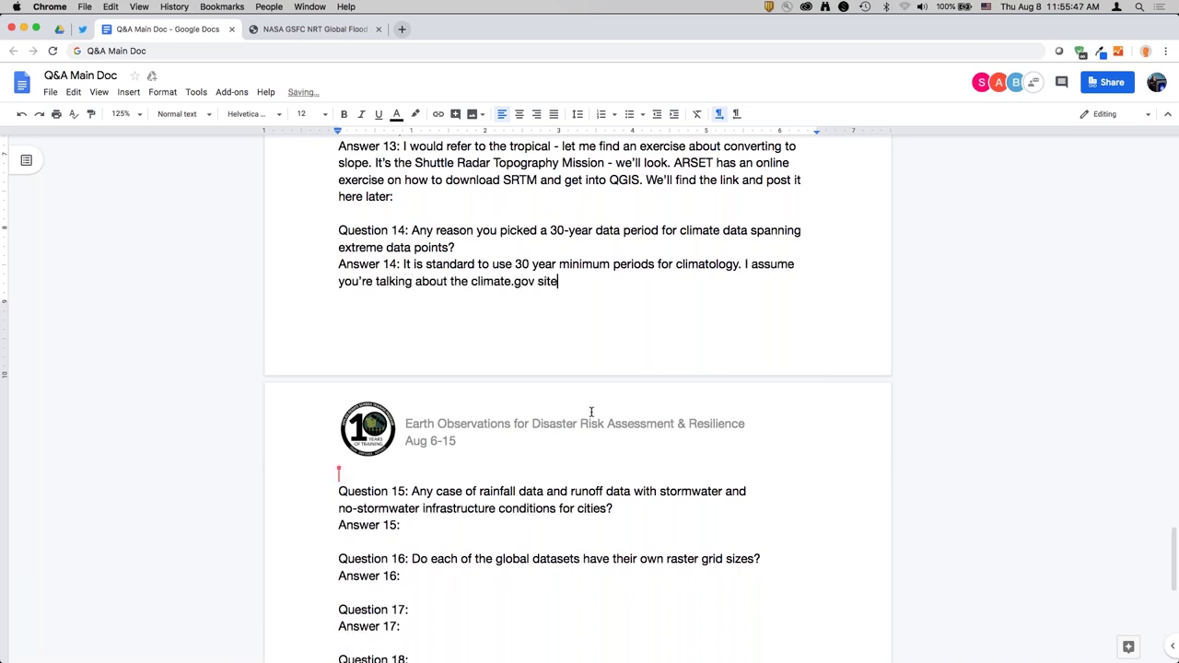
type(" where 30 year data were")
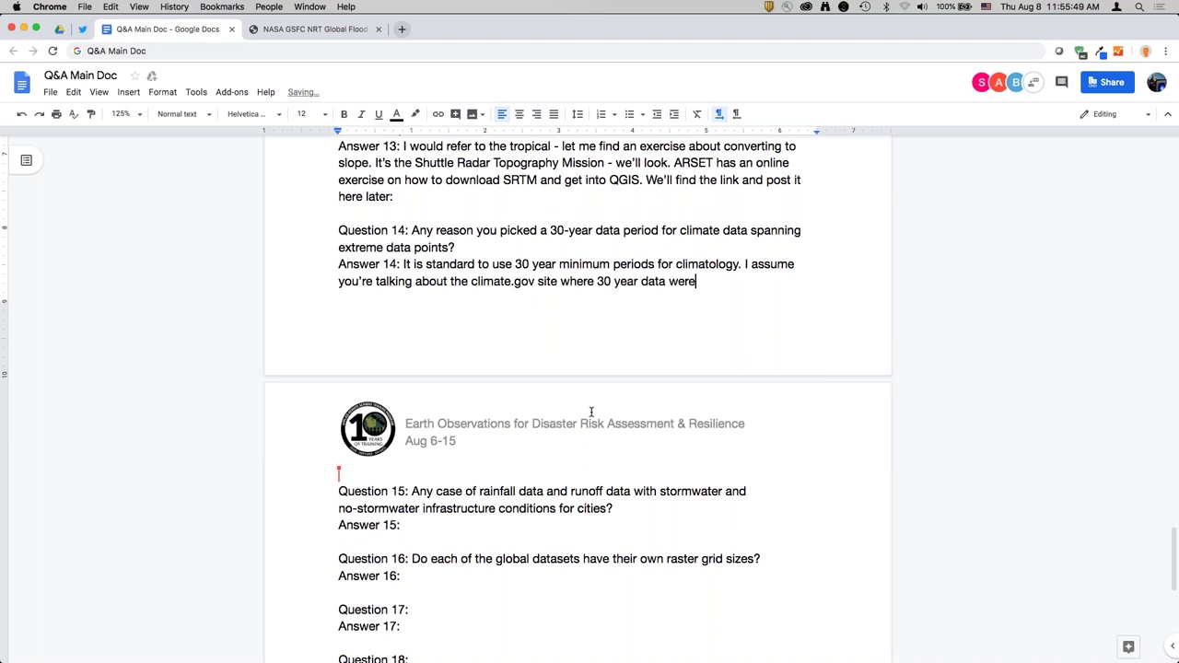
type(" used. We used even")
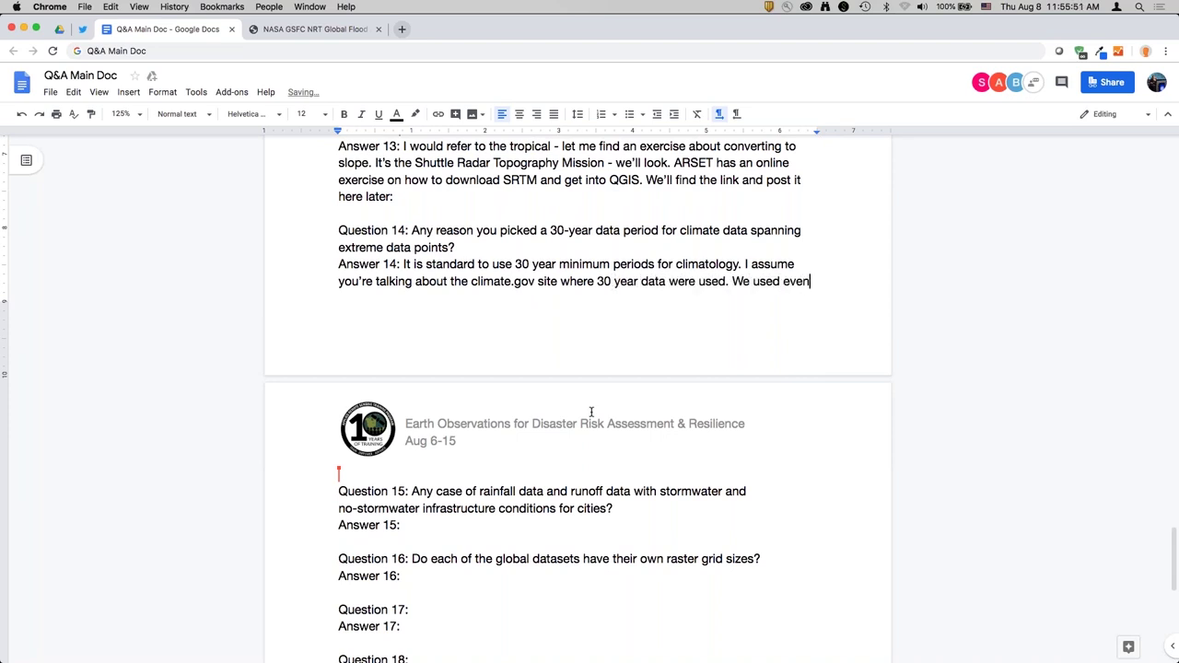
Step: Continue Answer 14 with "shorter period - from remote sensing we don't have 30 year yet. It's close to 20. We"
type(" shorter period - from")
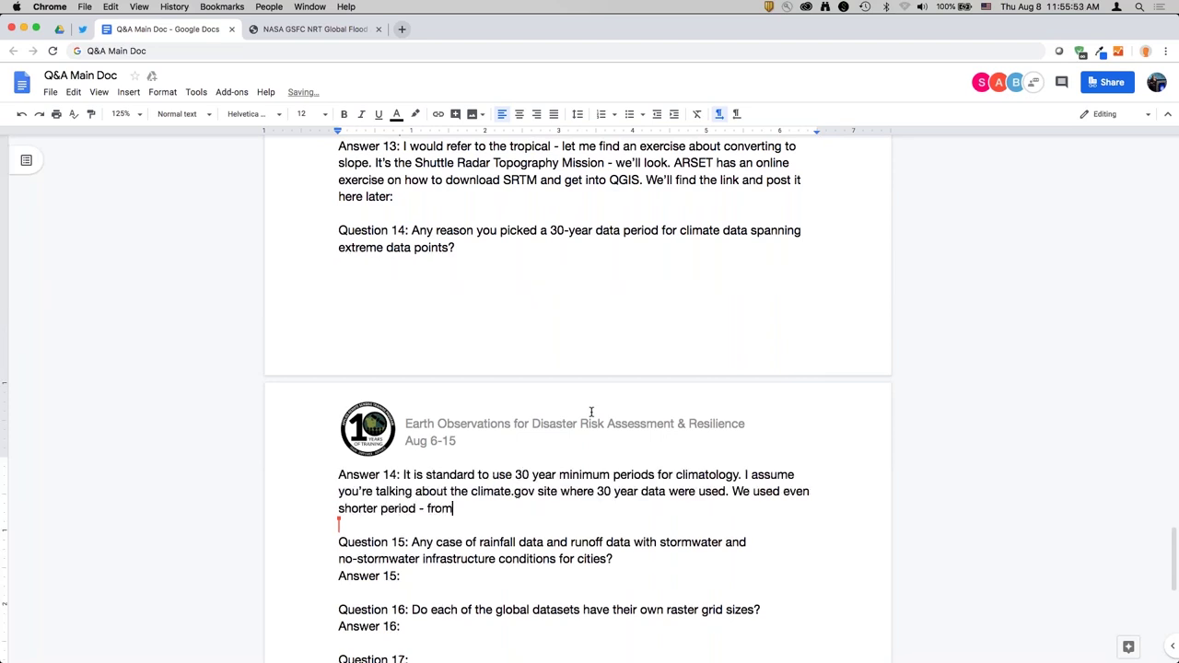
type(" remote sensing we ")
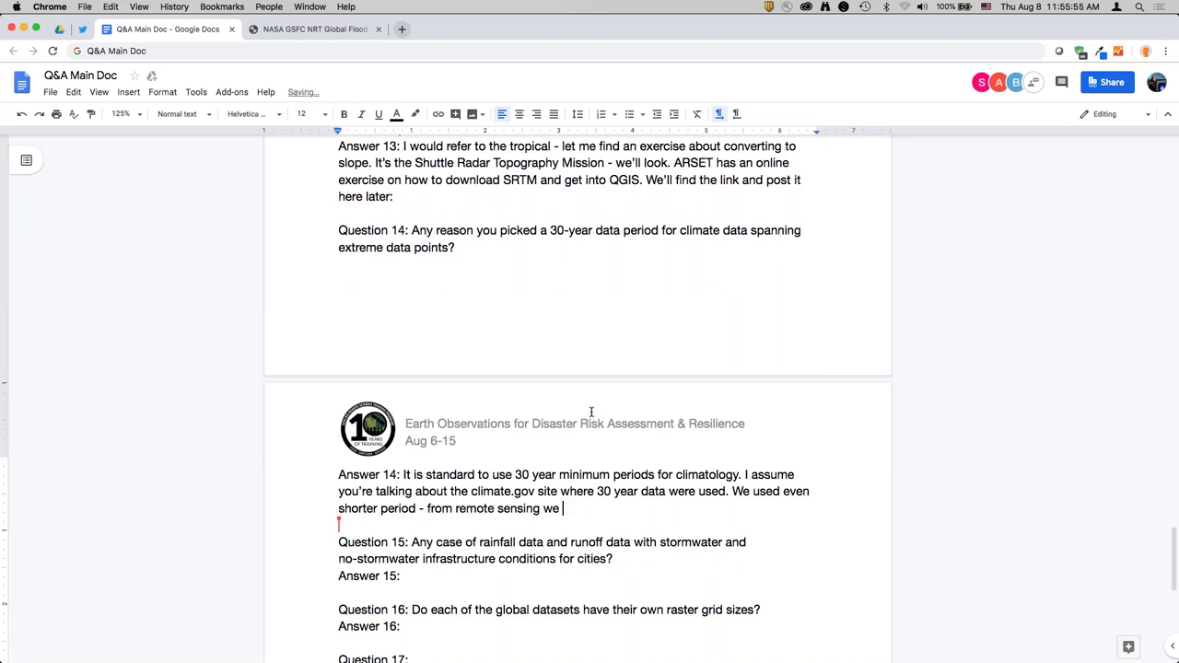
type("don't have 30 year yet")
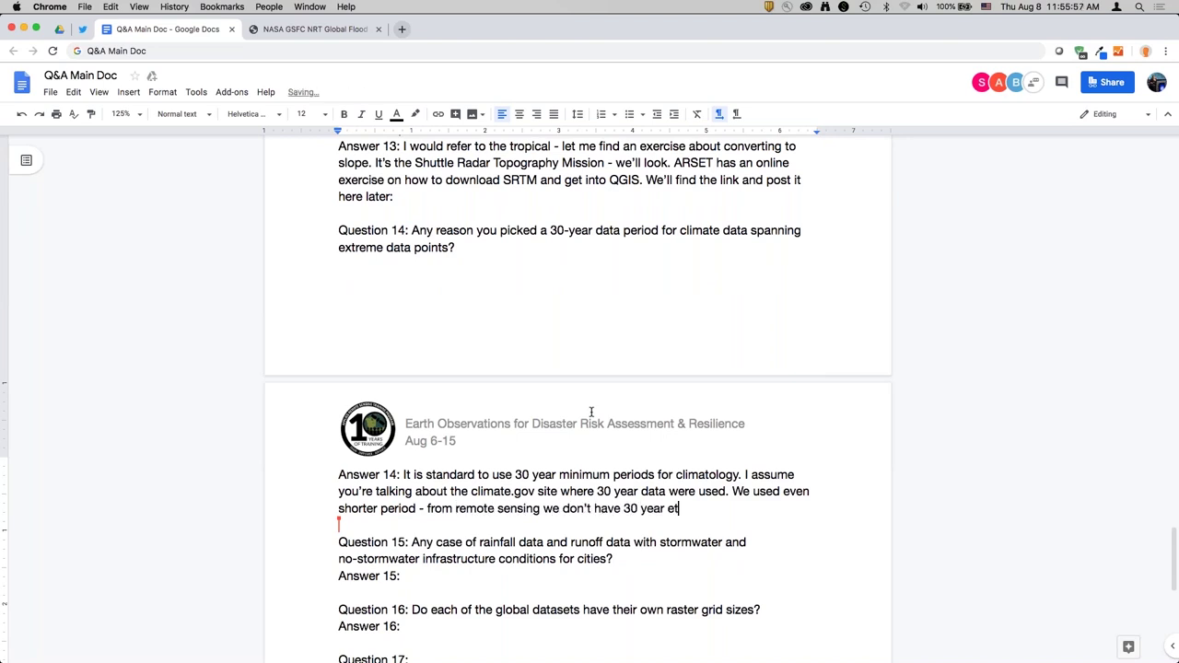
type(". It's lo")
type("lose to 20. We ")
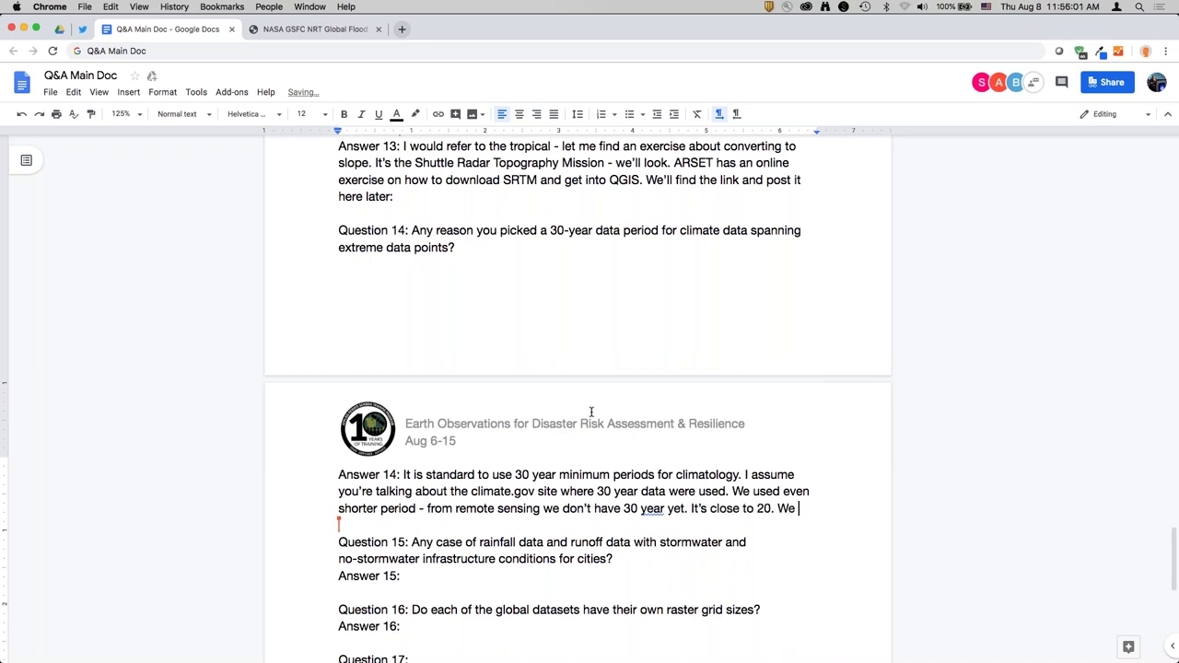
Step: Continue Answer 14 with "used 18 year in our analysis. But the climate.gov tool we saw uses 30 year for their climatology, and that"
type("used 18 year in our")
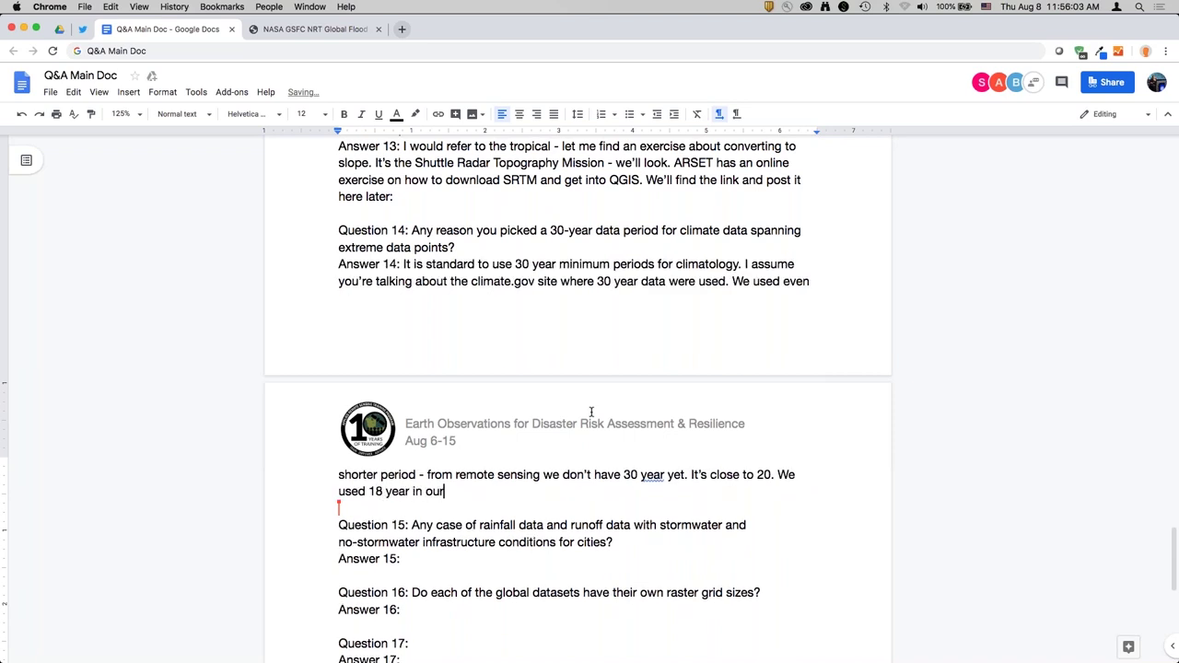
type(" analysis. But the clim")
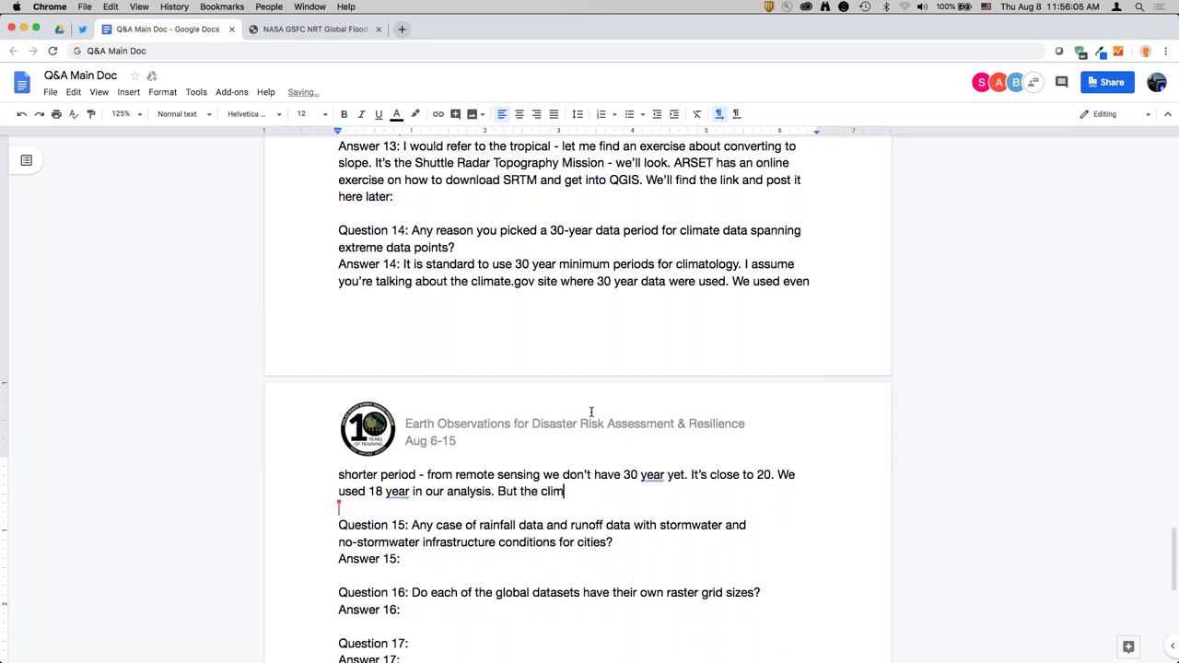
type("ate.gov tool we s")
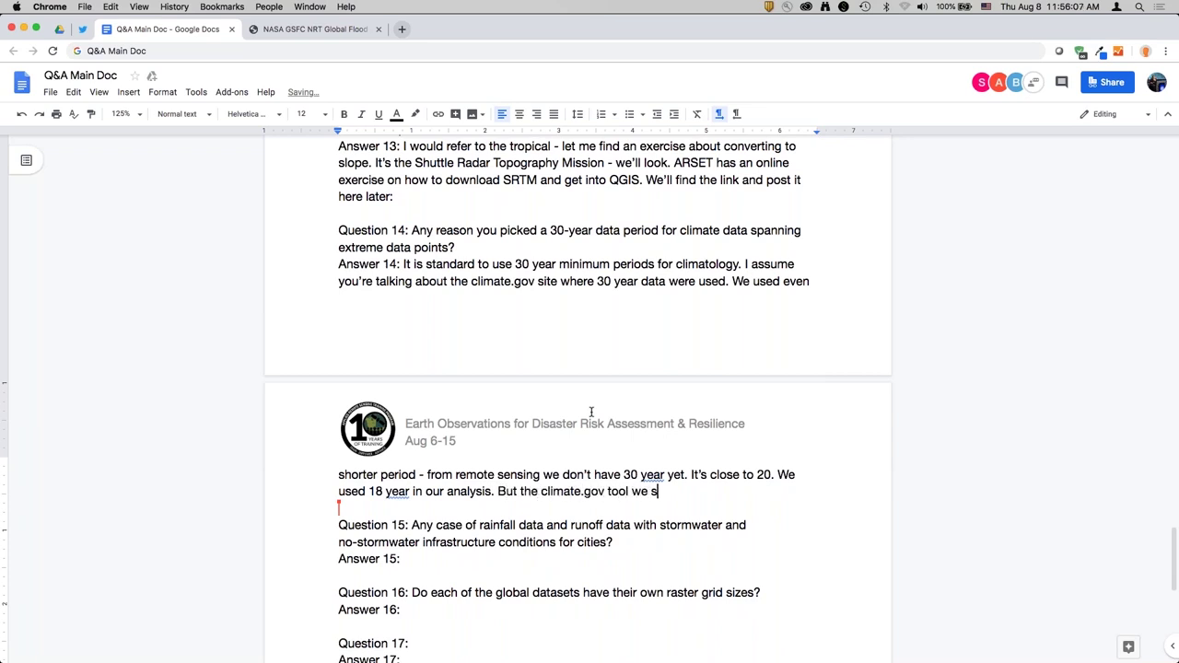
type("ay uses 30 year for their clim")
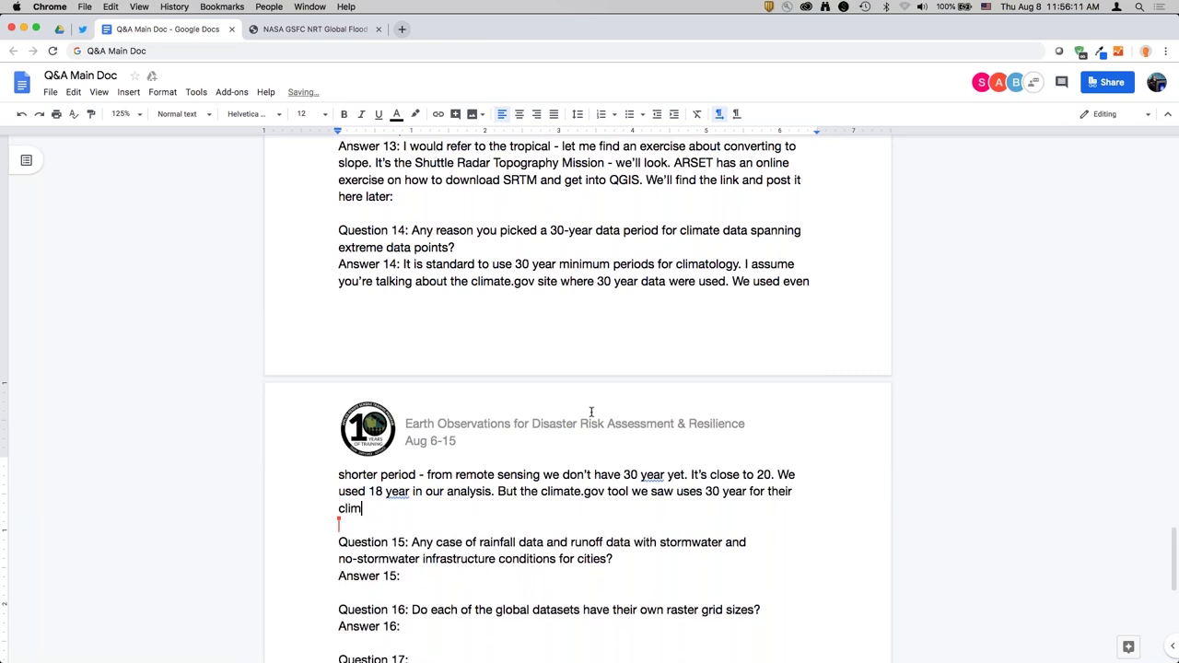
type("atorogy, and that ")
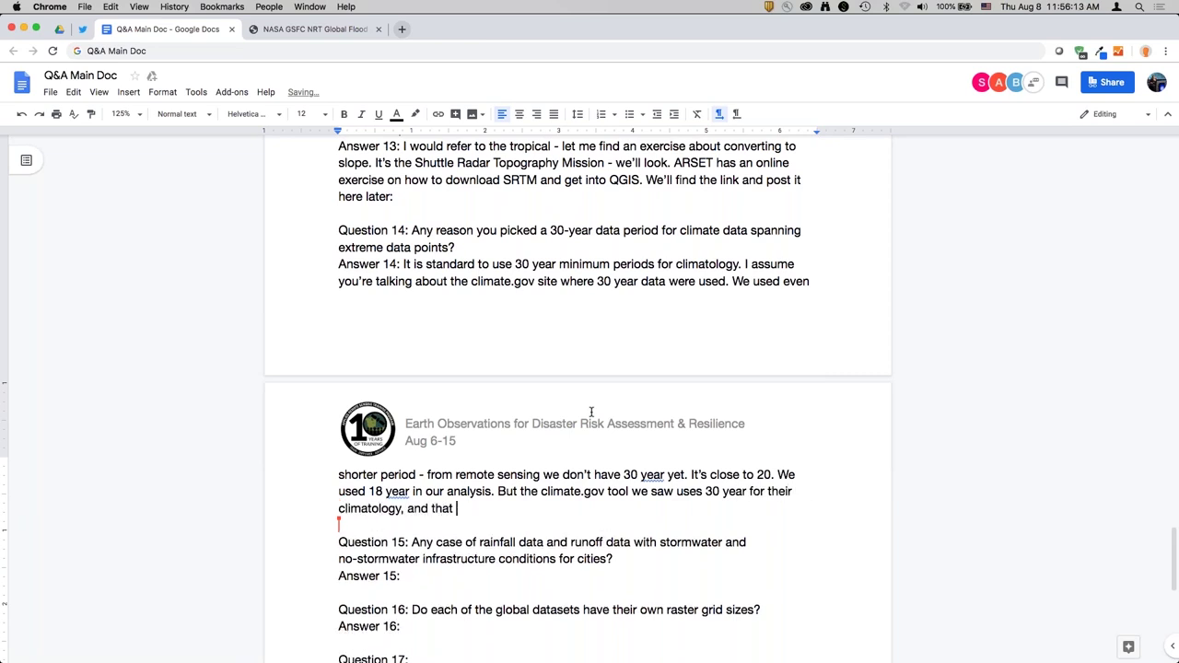
Step: Continue Answer 14 with "has been recommended to use at least 3 decades as your reference. Longer"
type("has been recommend")
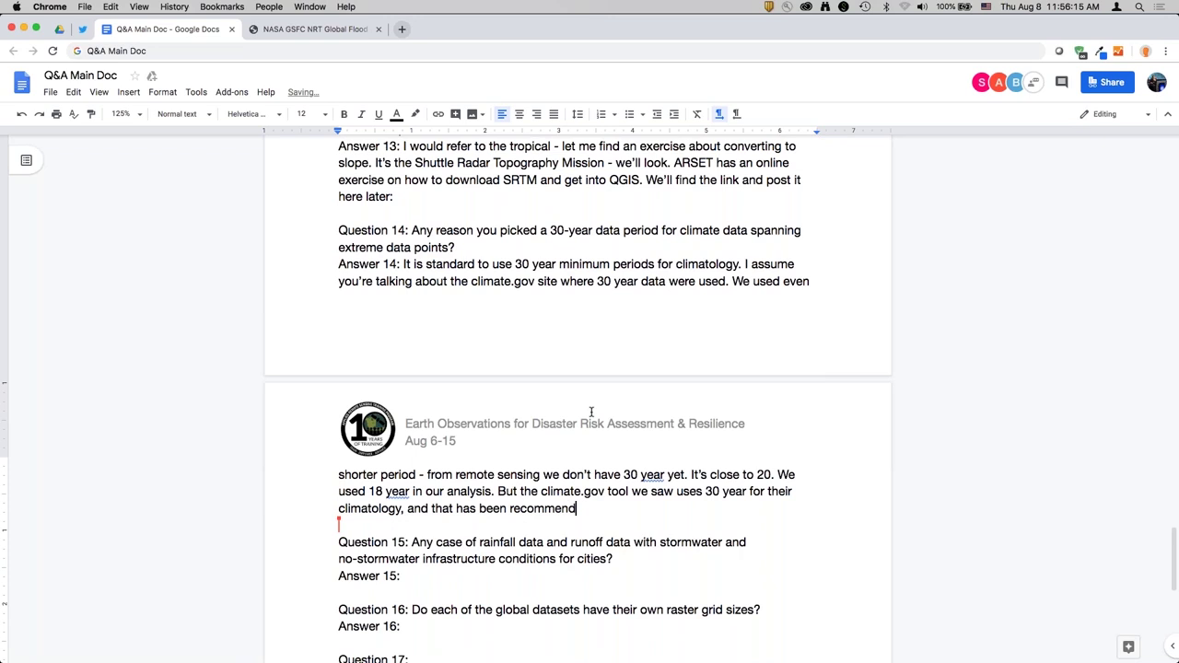
type("ed. I")
key("BackSpace")
type("to use at least 3 d")
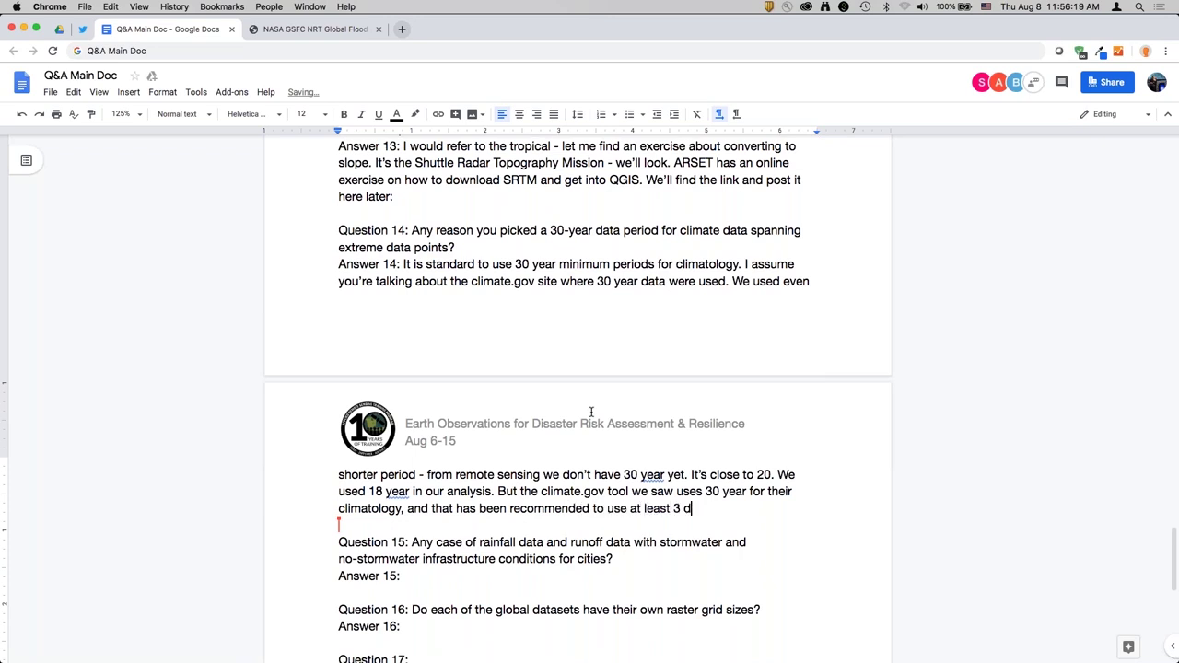
type("ecades as your reference. Longer ")
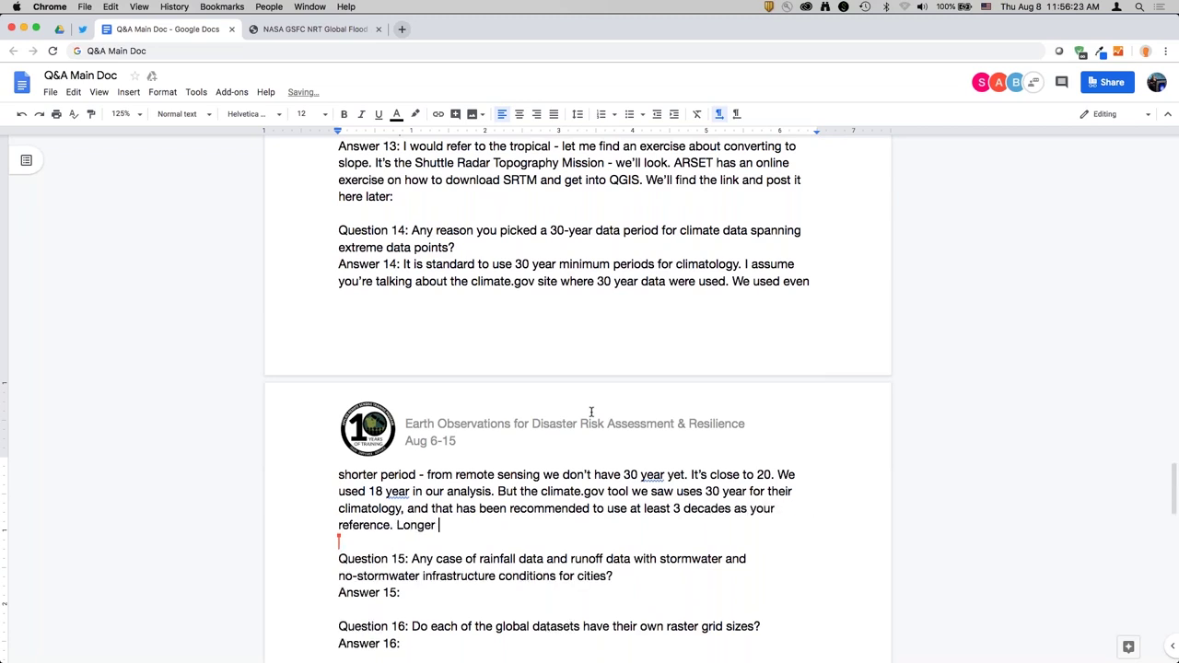
Step: Finish Answer 14 with "is okay, because there's interannual variability. If you look at a shorter period, you can look at that rather than true mean."
type("is okay, but 30")
key("alt+shift+Left")
key("alt+shift+Left")
type("because there's inter")
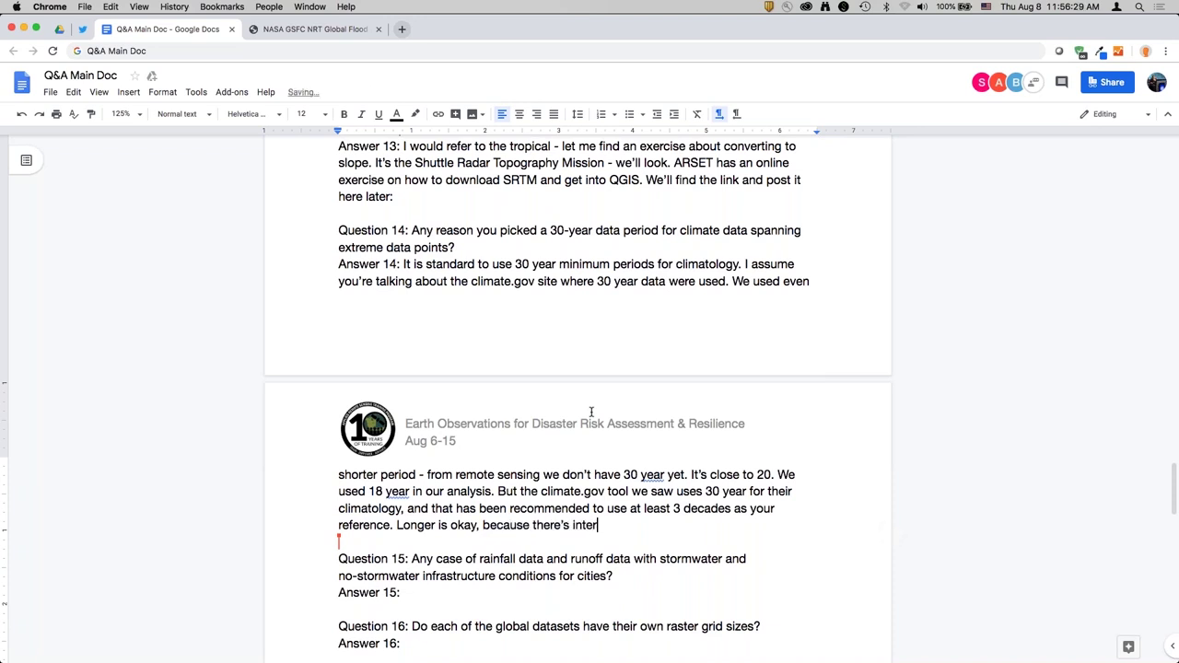
type("annual variability. If you look at a shorter")
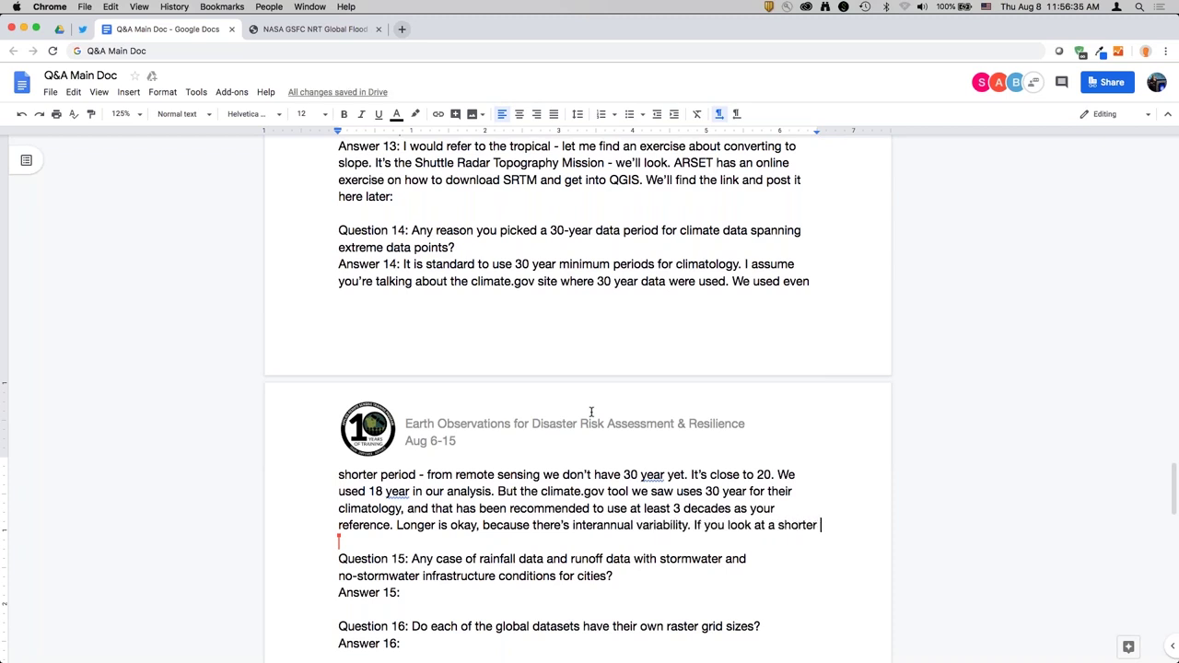
type(" period, you can ")
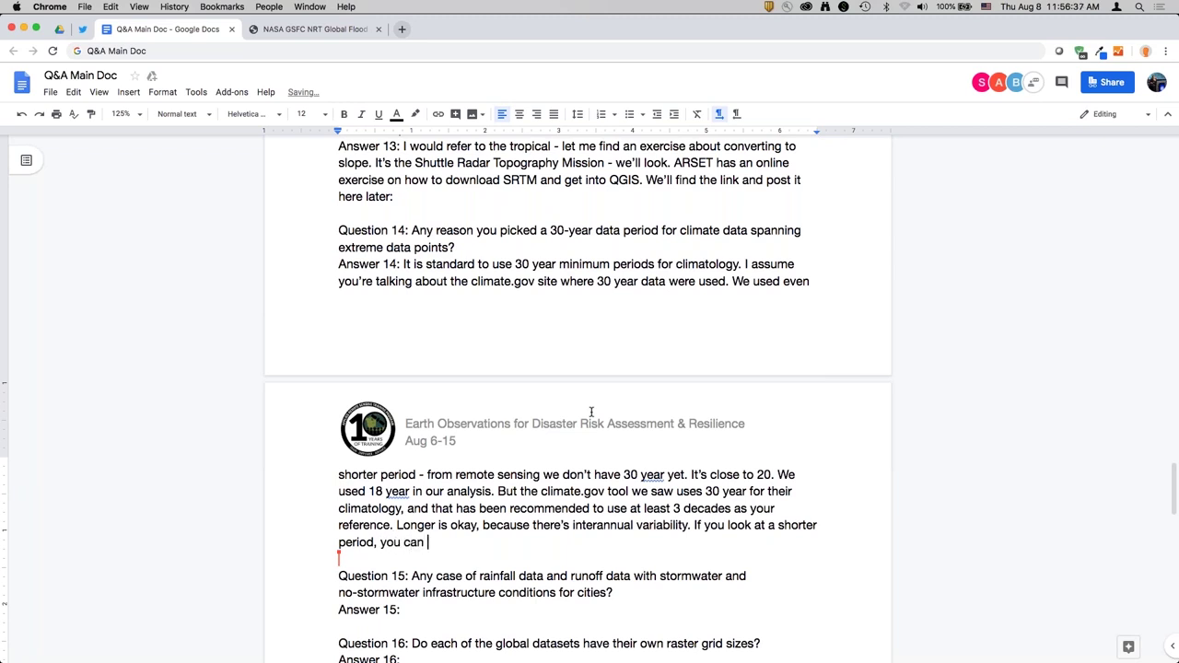
type("lokk at that rather than true mea")
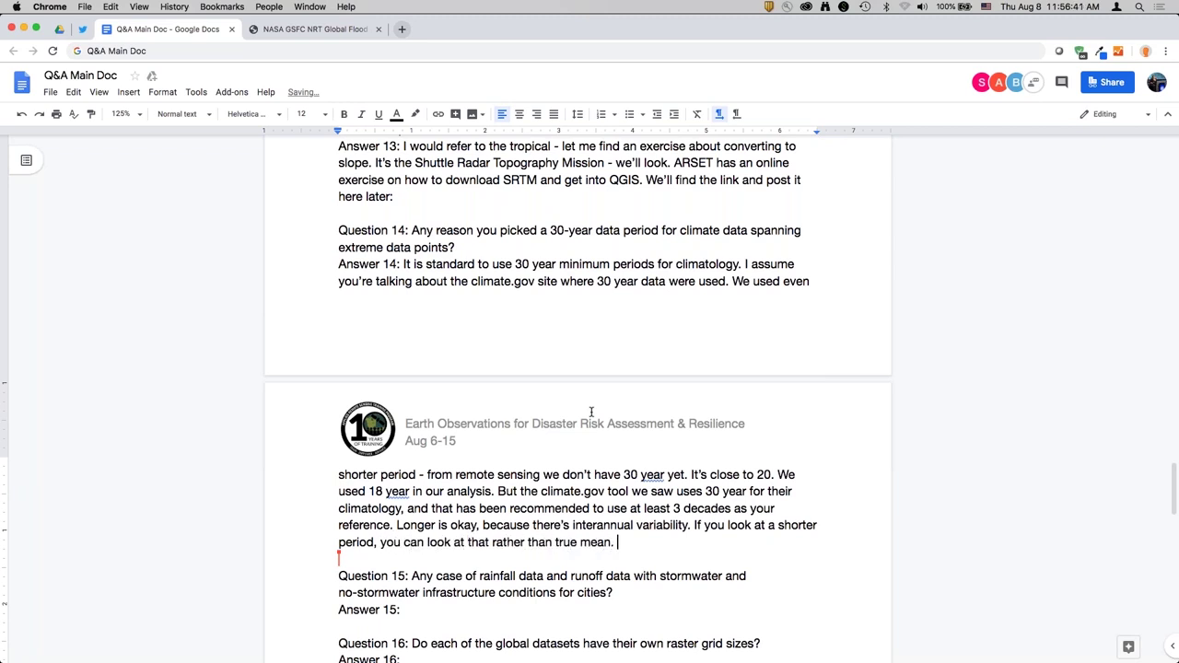
type("n.")
Step: Begin Answer 15 with "I think for any city - stormwater, no stormwater infrastructure, info should be avialable"
scroll(729, 563, "down", 3)
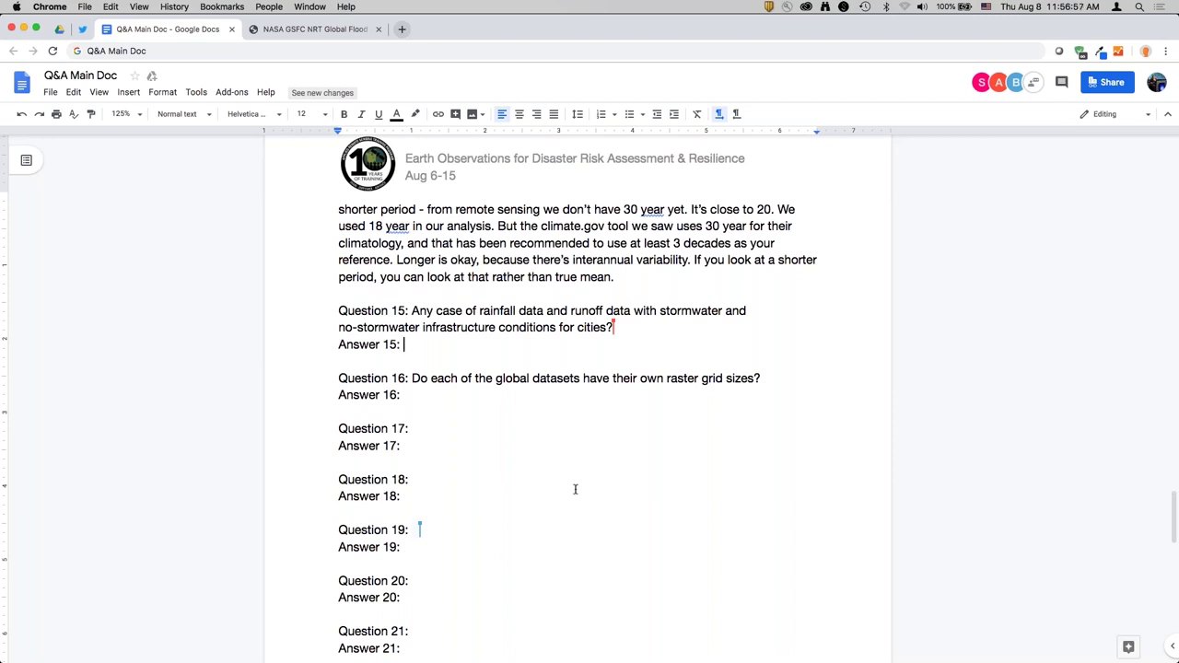
type("I think ")
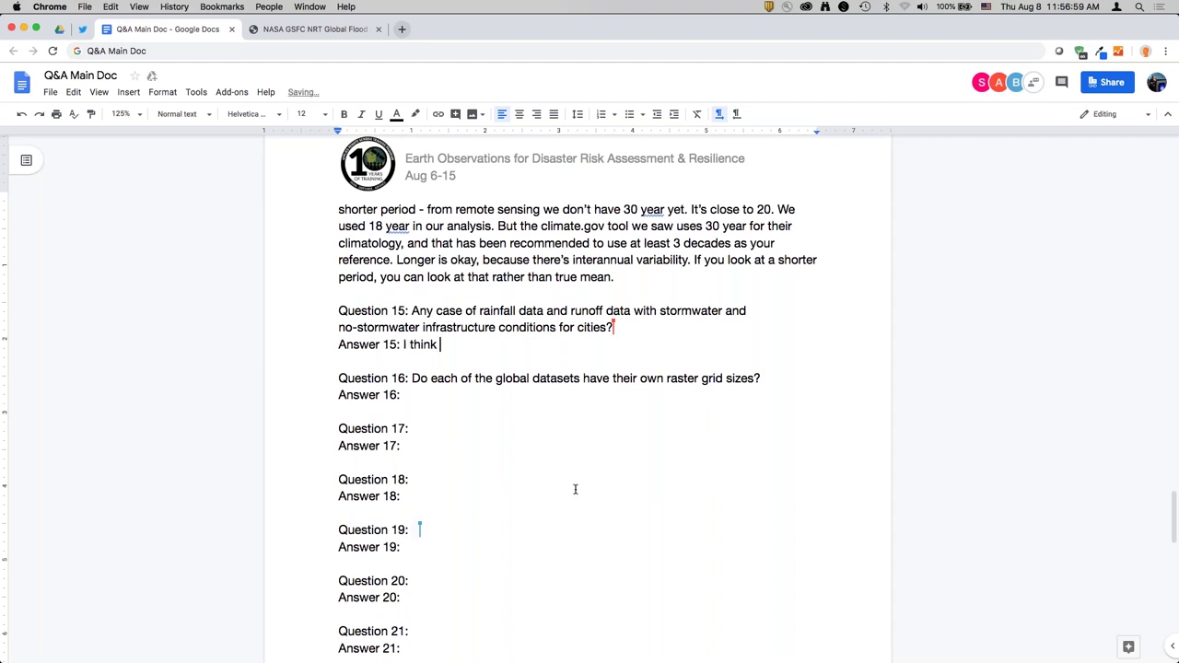
type("for any city - stormwater, n")
type("o st")
key("BackSpace")
type("stor")
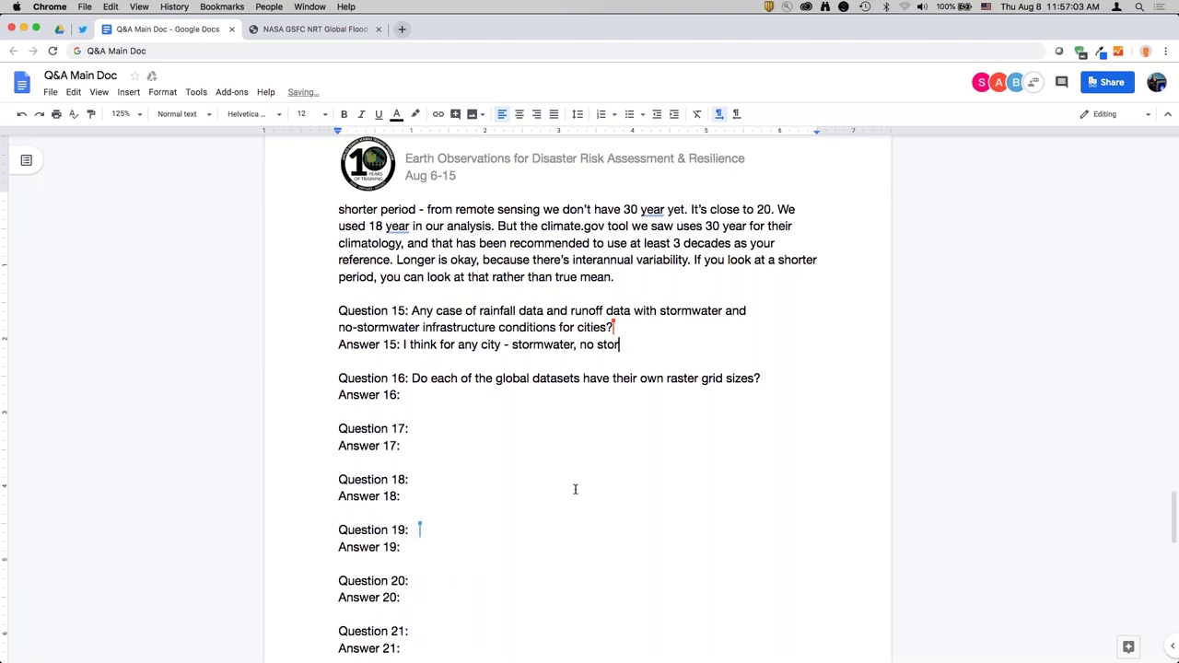
type("mwater infrastructure, info sho")
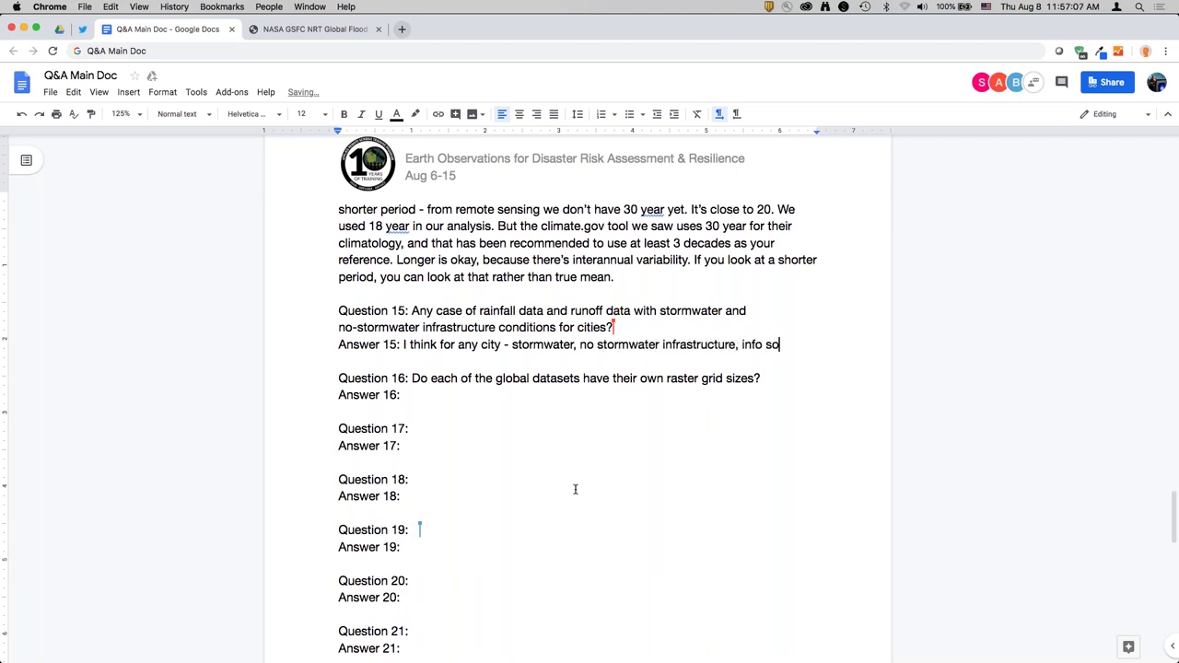
type("uld be avialable")
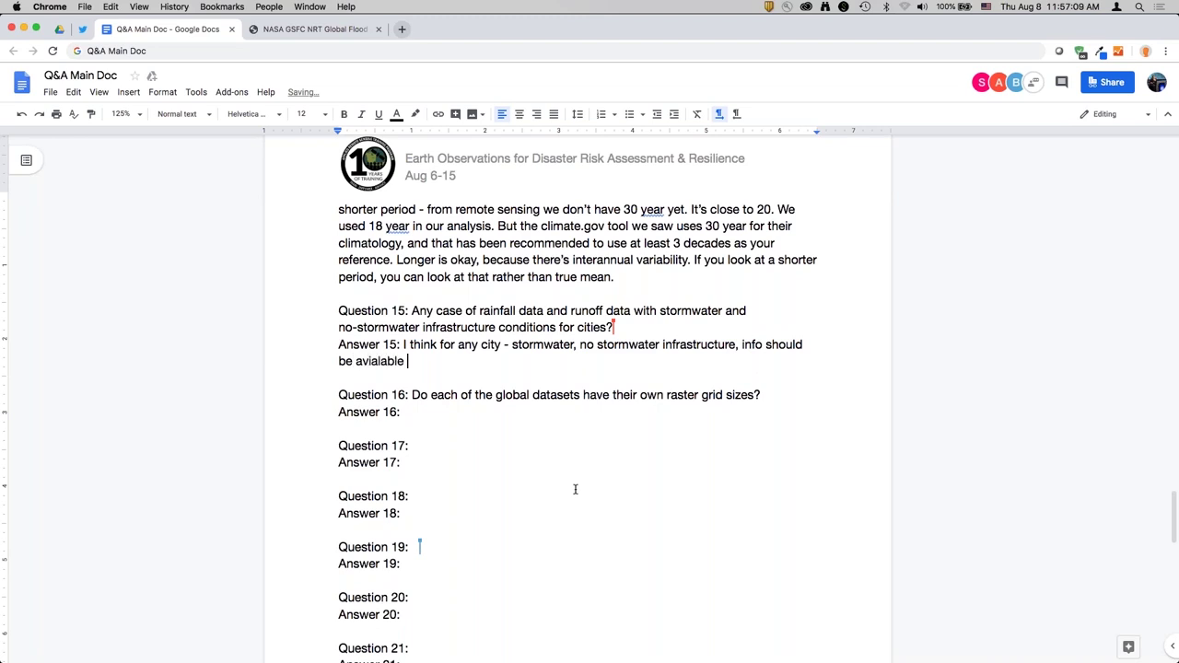
key("BackSpace")
Step: Continue Answer 15 with ". Not sure if SEDAC has that. Cities/Municipalities might have that info. Then you can perhaps look at rainfall and runoff."
type(". Not sure if SEDAC ")
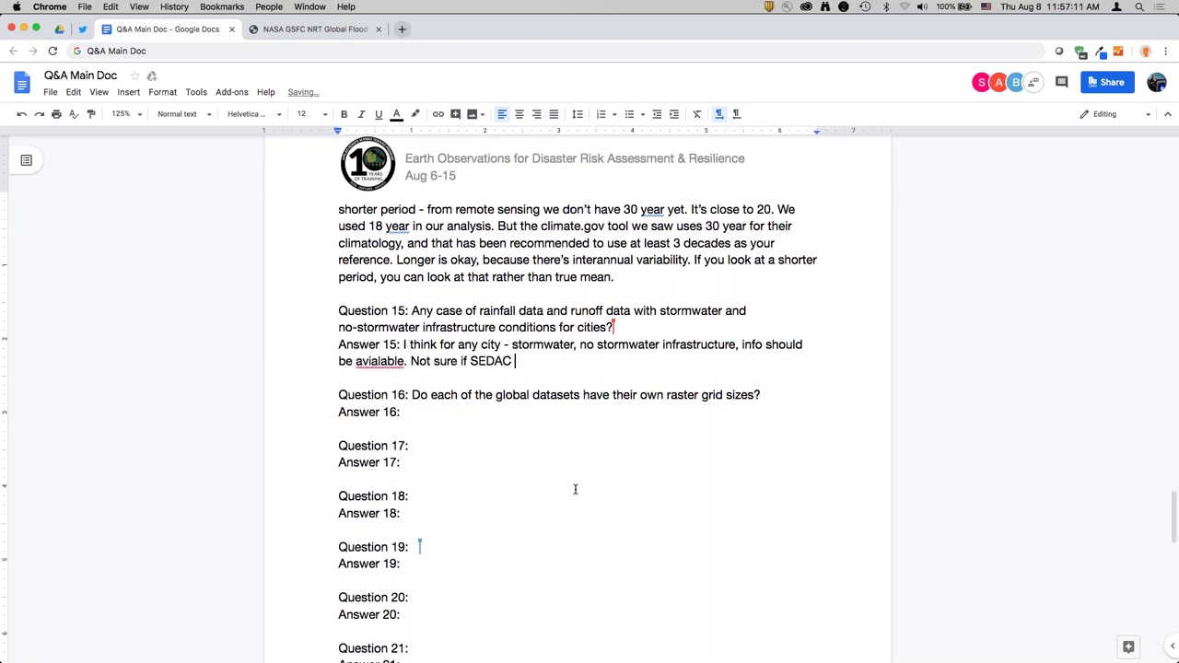
type("has that. Cities/M")
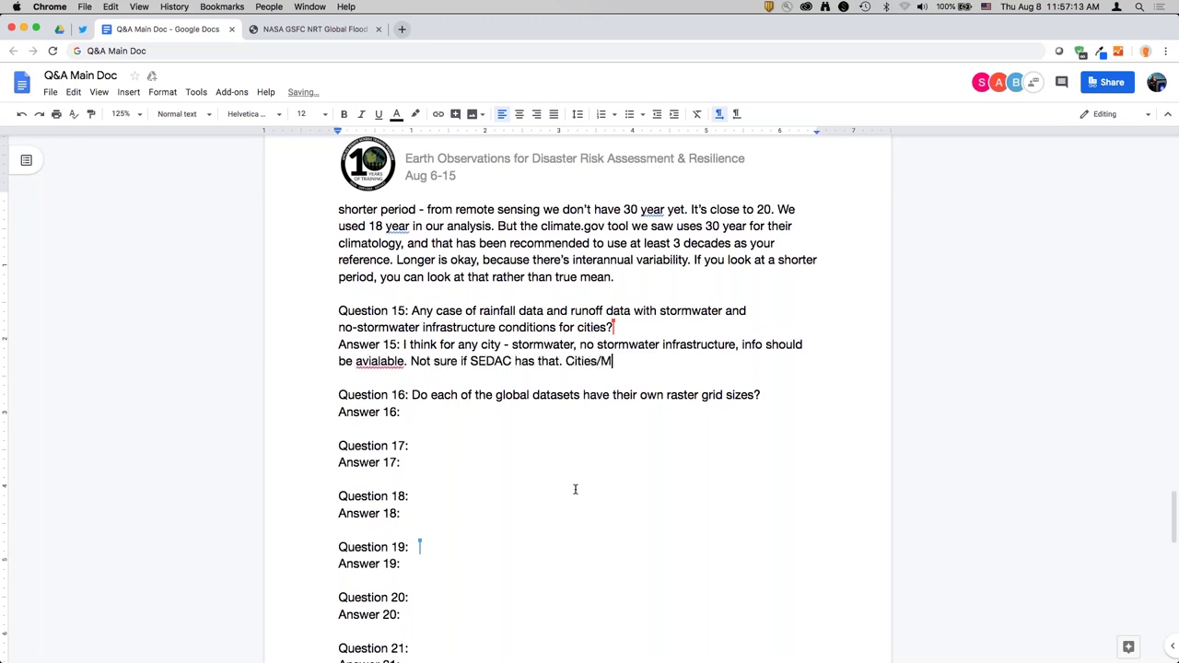
type("unicipalities might h")
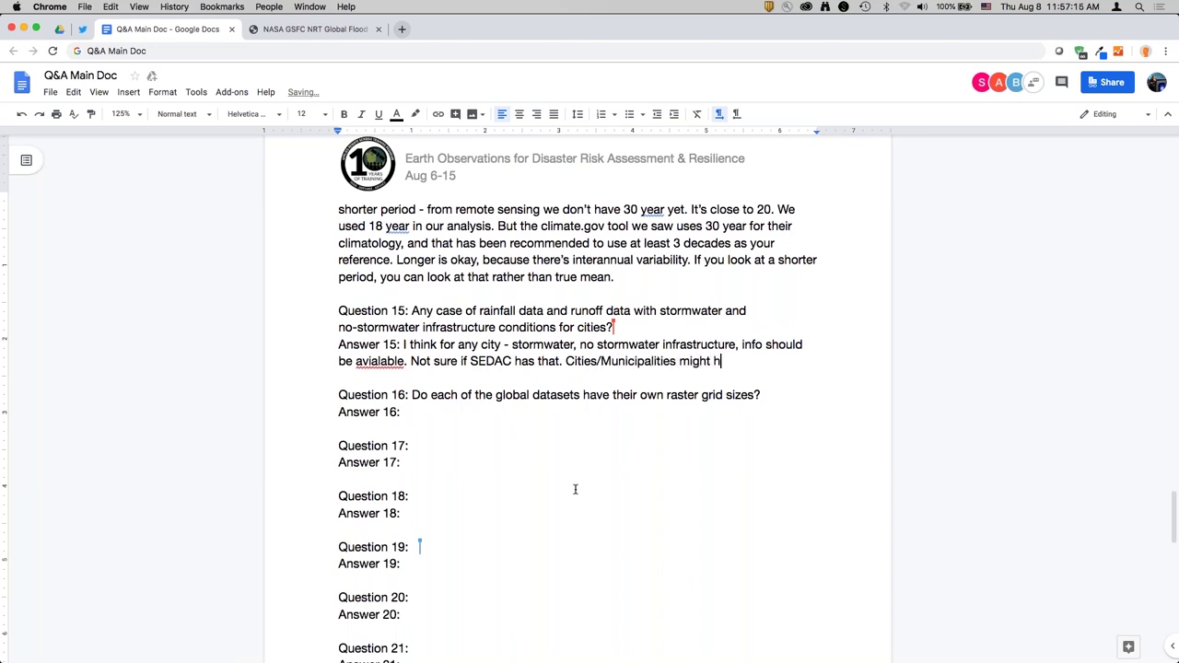
type("ave that info. Then you")
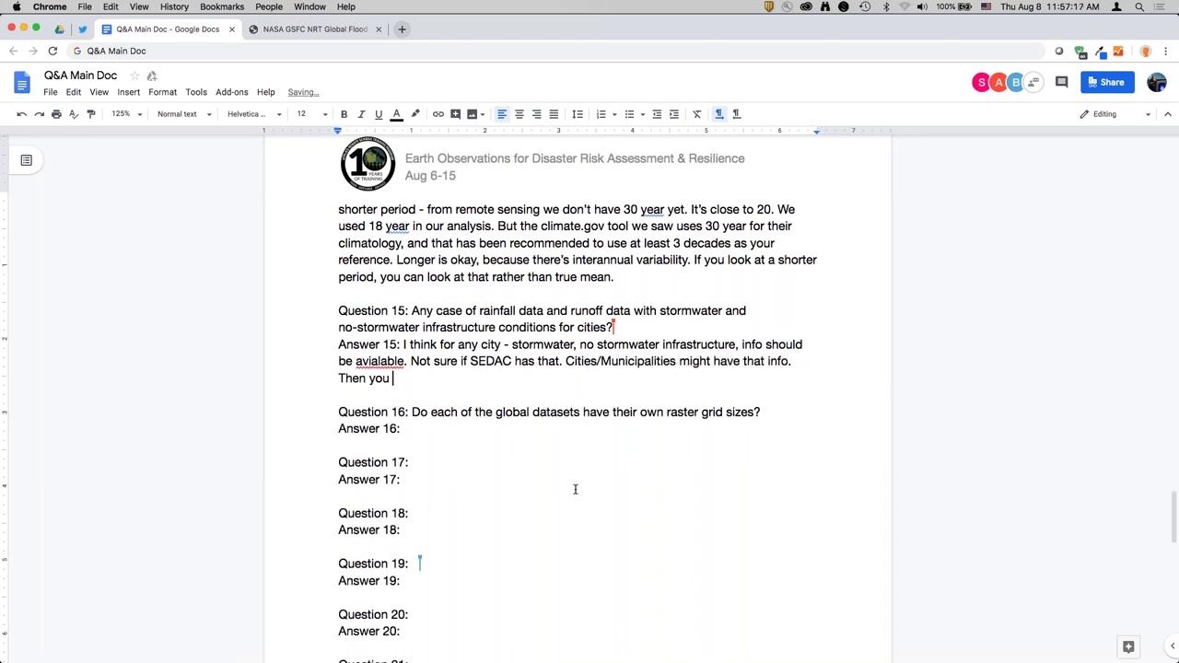
type(" can perhaps look at rainfall and runoff")
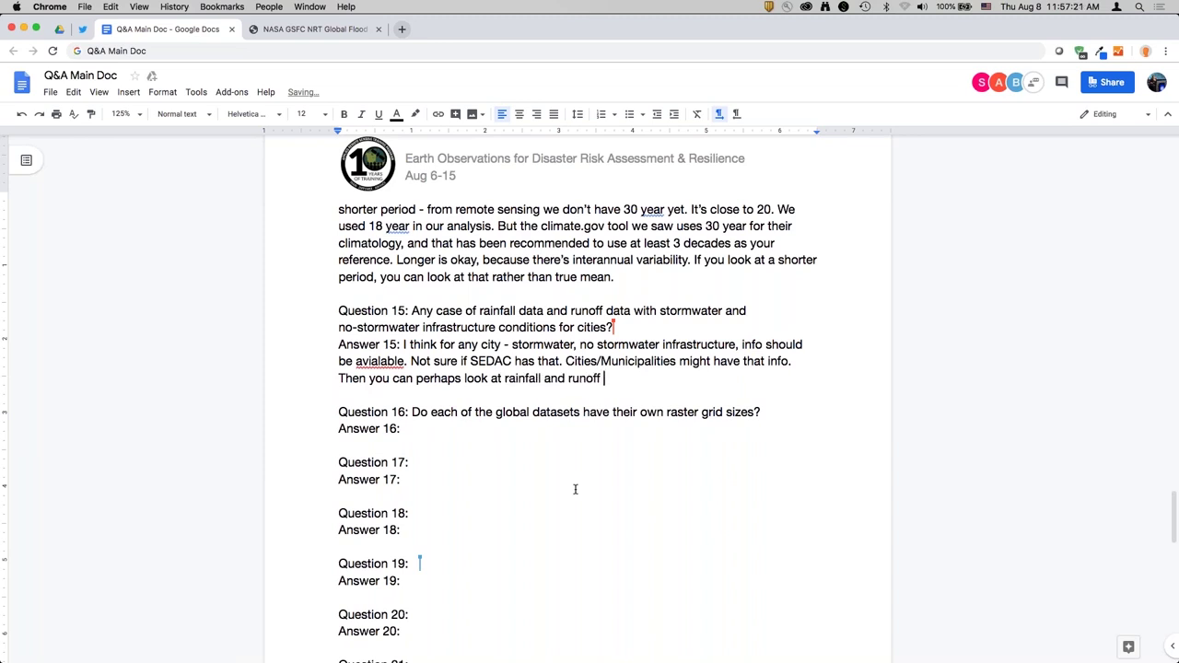
type(" wit")
key("BackSpace")
key("BackSpace")
key("BackSpace")
Step: Continue Answer 15 with "We looked at satellite data here, but if you look at MERRA, that will provide runoff. Again"
type("We looked at satellite d")
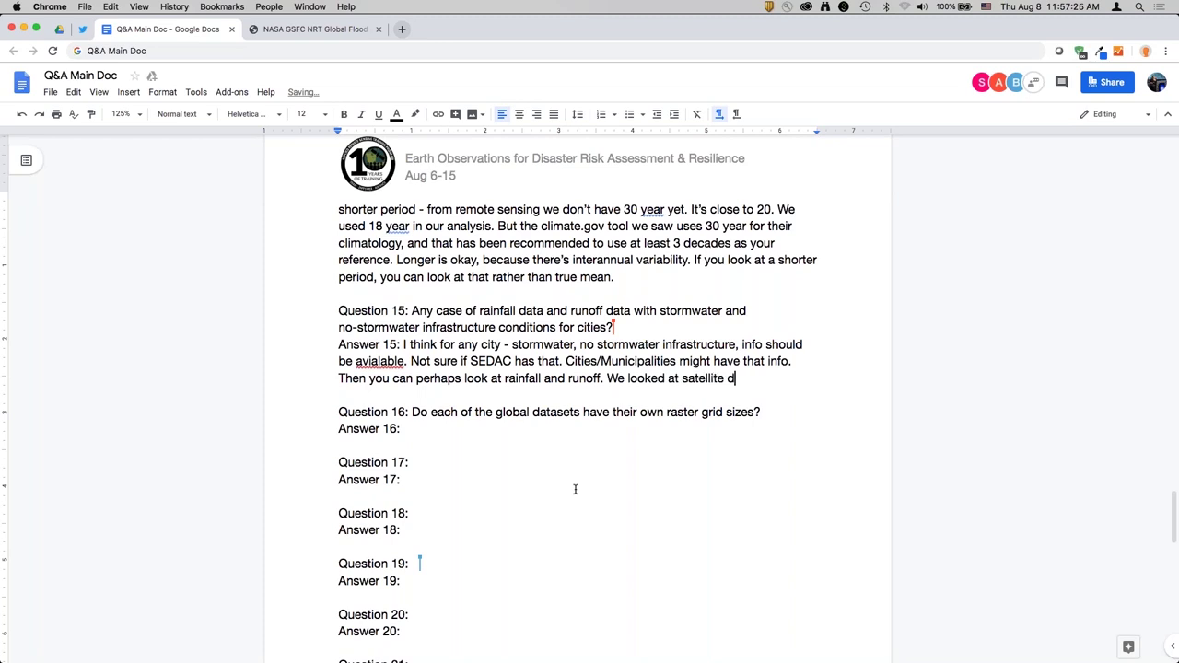
type("ata here, but if you l")
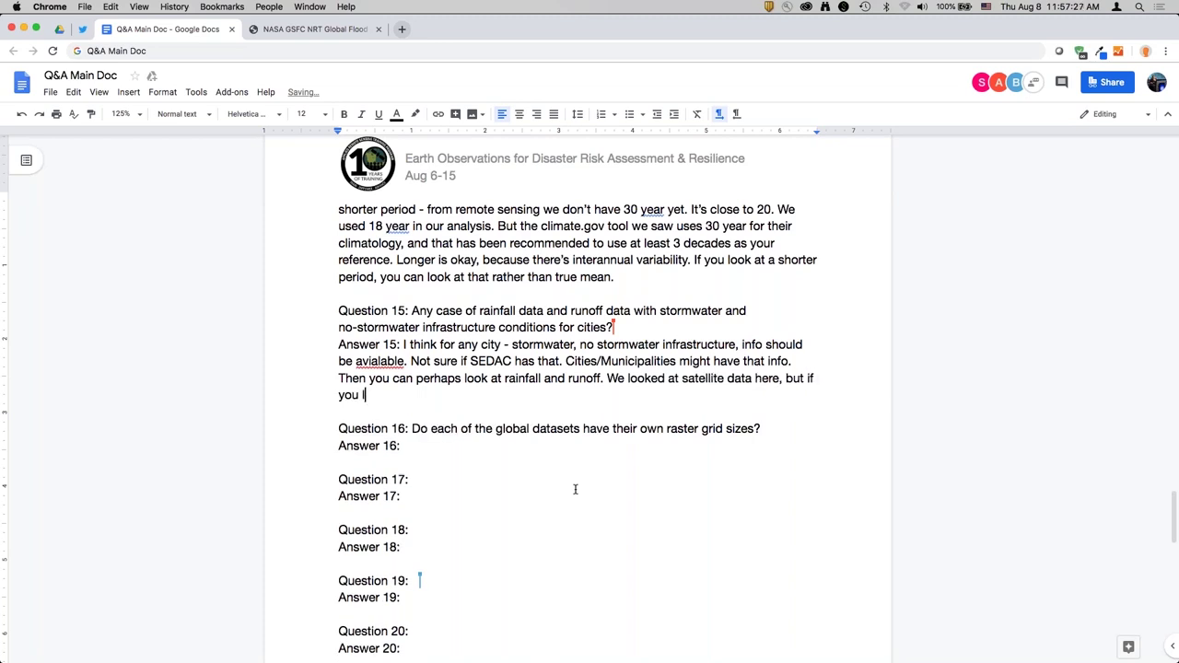
type("ook at MERRA, that")
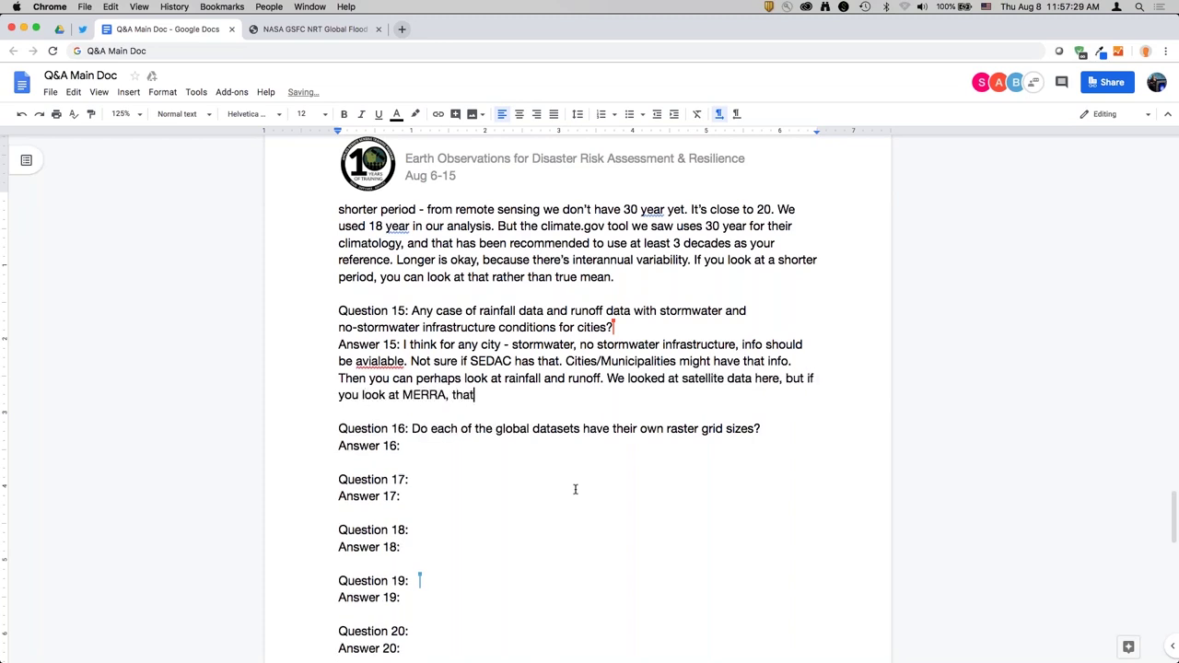
type(" will provide")
type(" data")
key("BackSpace")
key("BackSpace")
key("BackSpace")
type("runoff. Again")
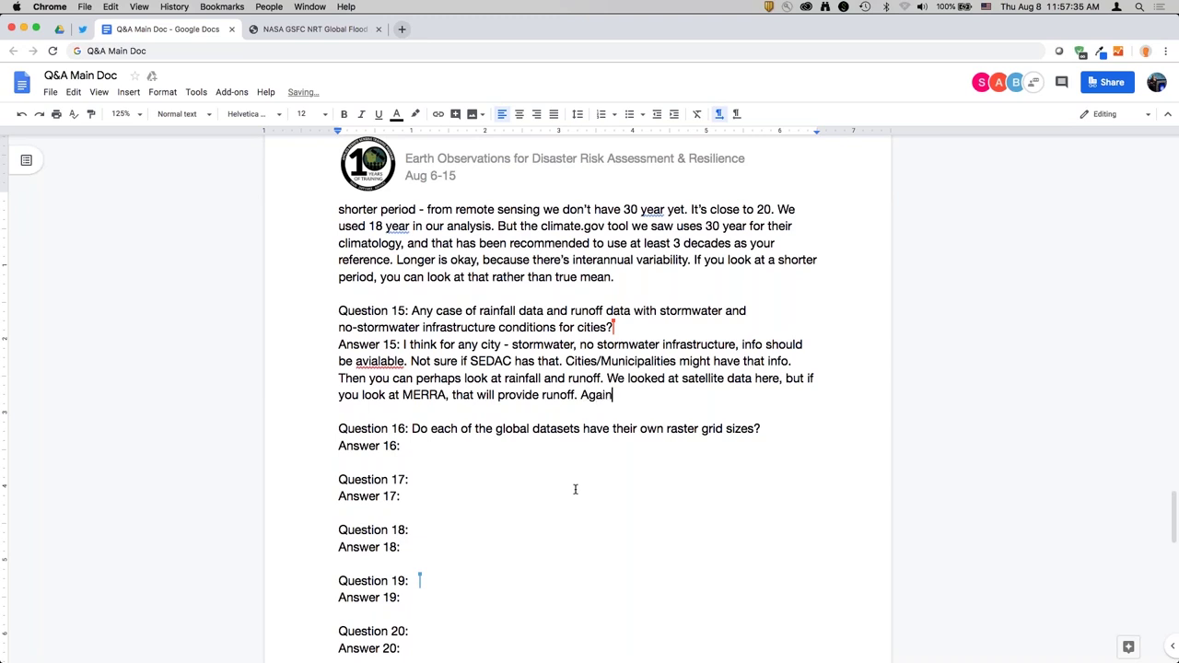
Step: Continue Answer 15 with ", I keep pointing back to our ARSET webinars, but all these datasets like runoff and rainfall from land-data are described in"
type(", I keep pointing back to our ")
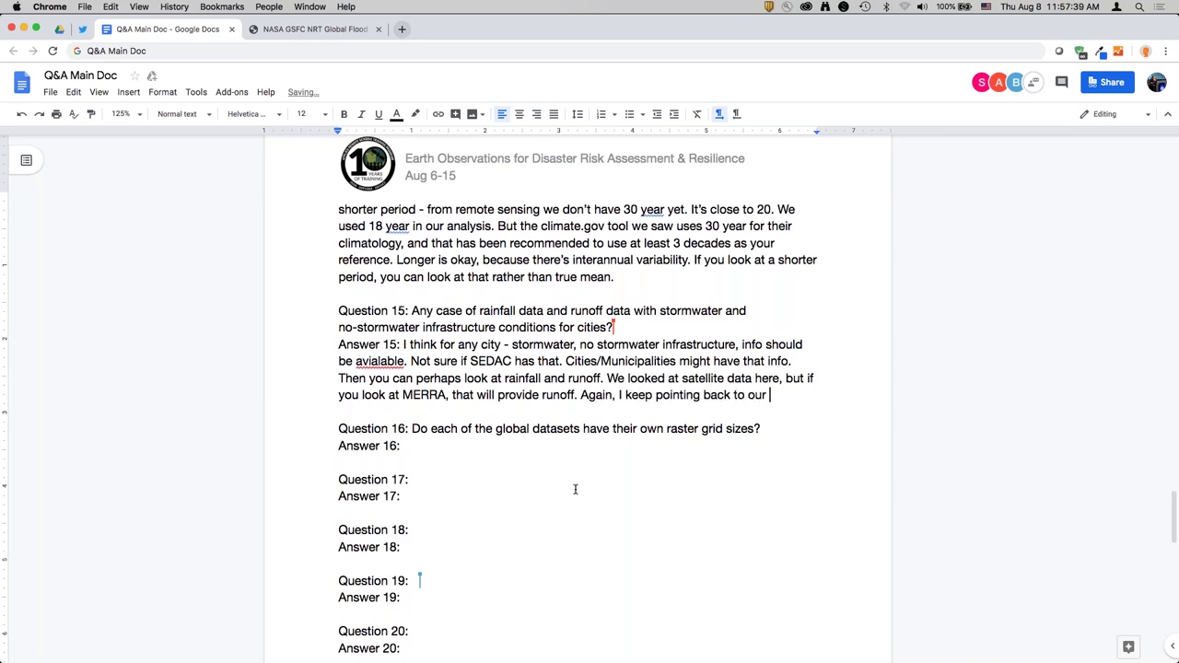
type("ARSET webinars")
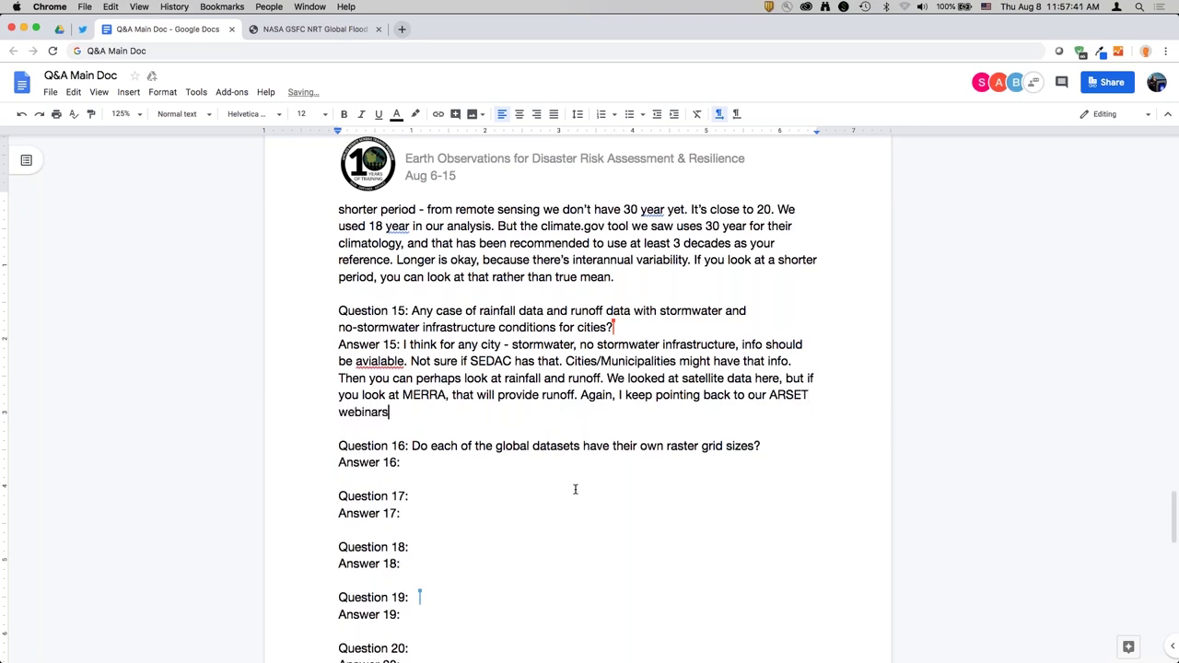
type(", but all these datasets")
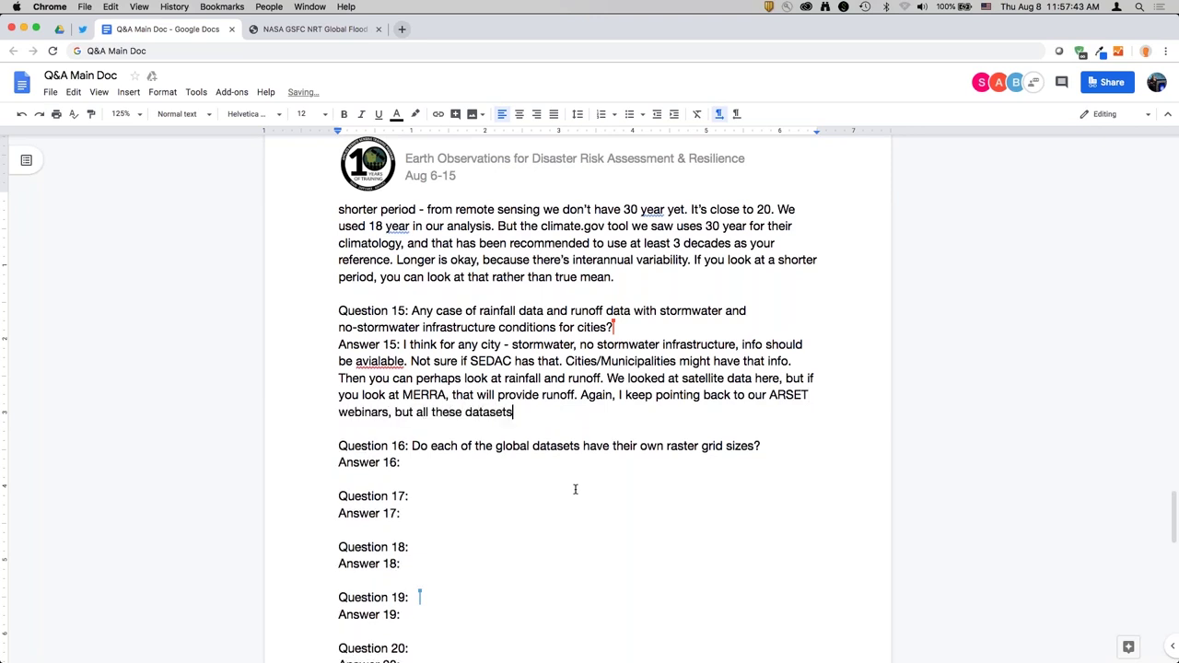
type(" like runoff and rainfall from land-data")
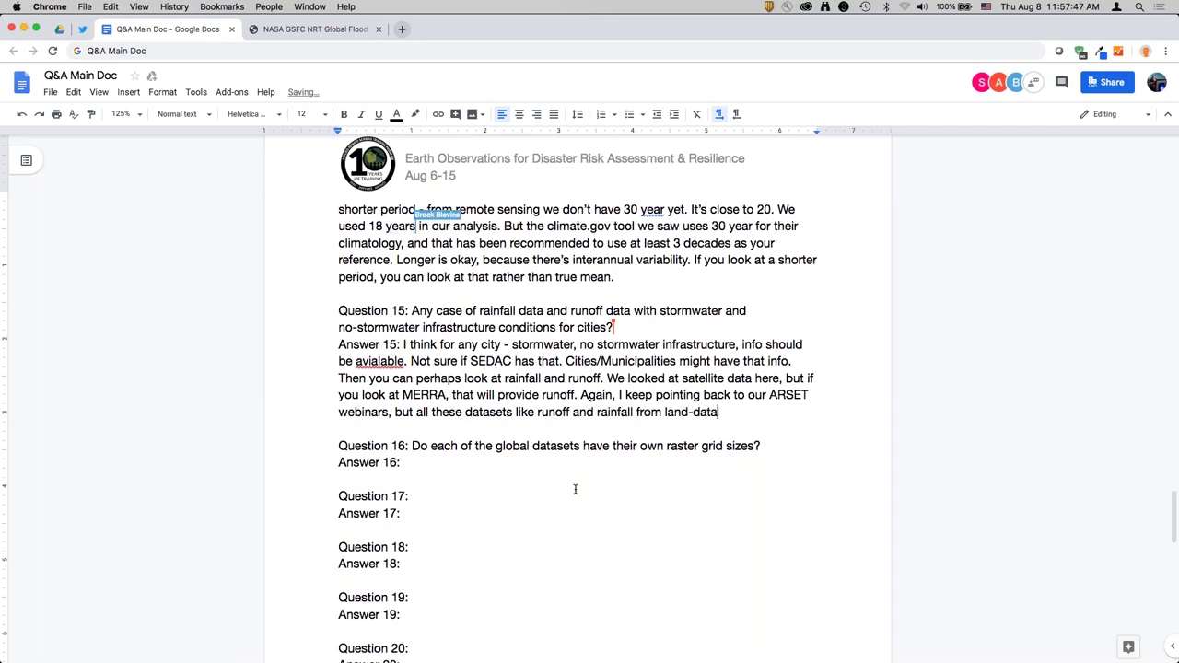
type(" are ")
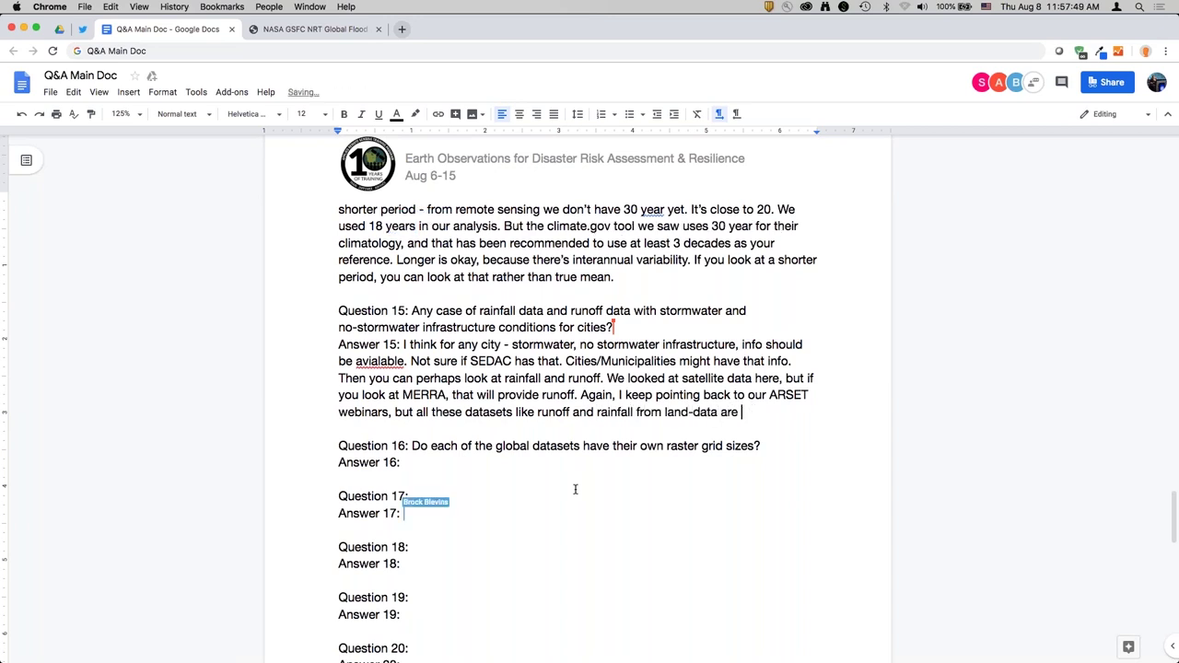
type("described in the")
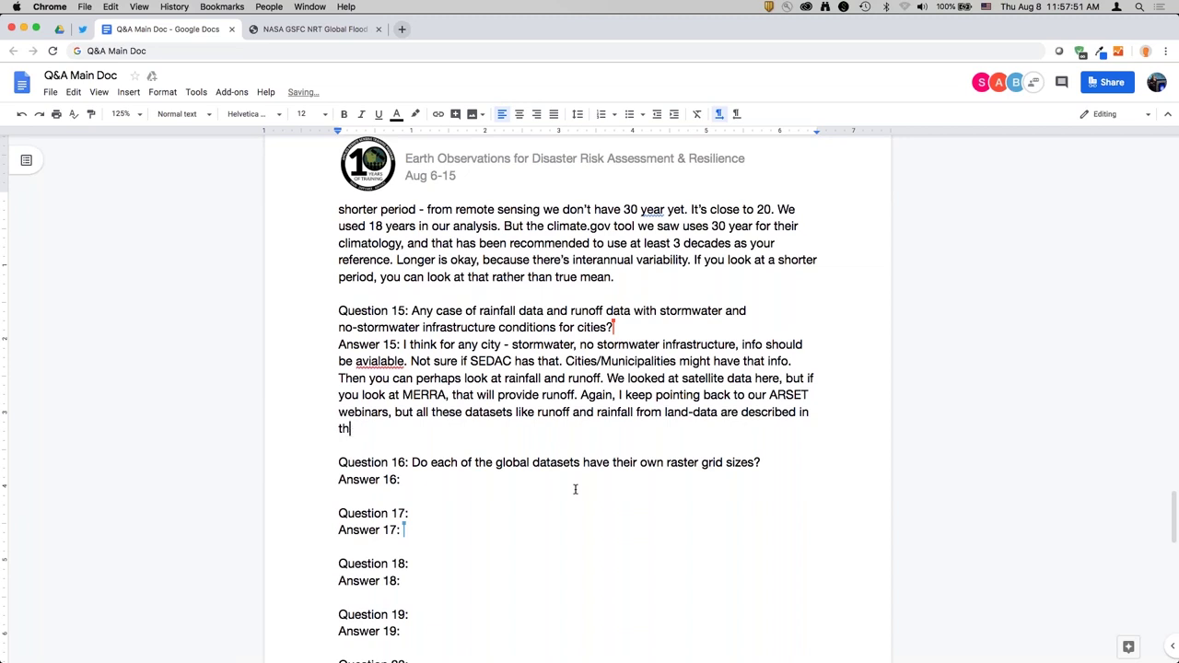
key("BackSpace")
key("BackSpace")
Step: Continue Answer 15 with "fundamental, online webinars. You need that infrastructure and info."
type("fundamental, online webinars. You nee")
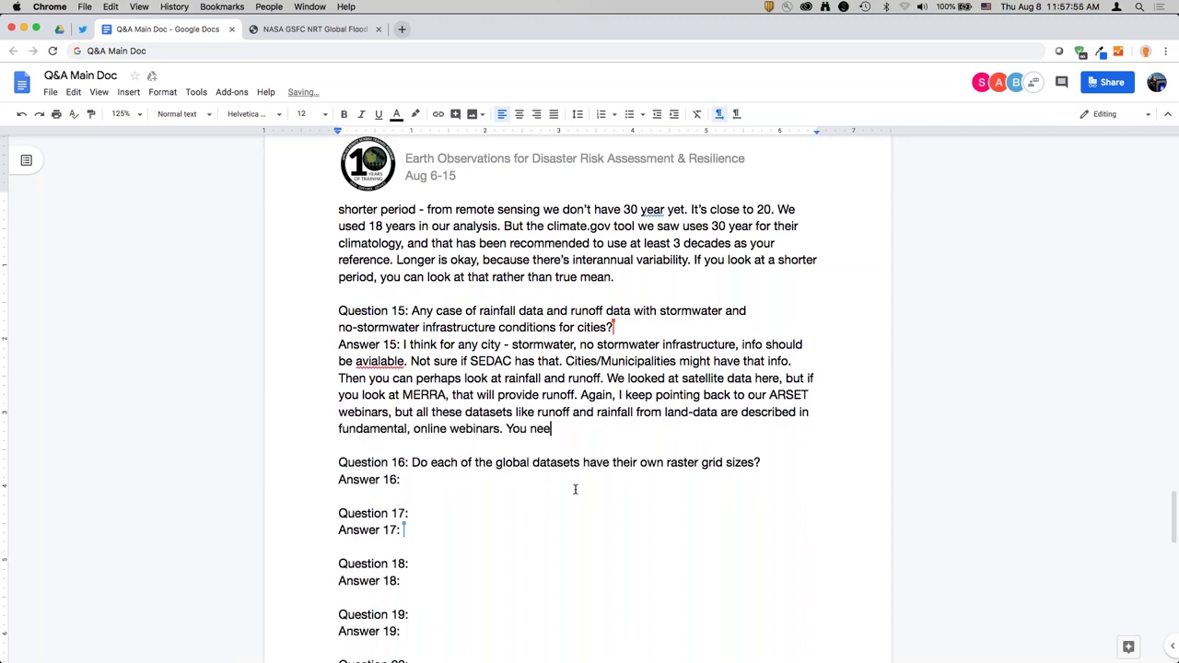
type("d that infrastructure ")
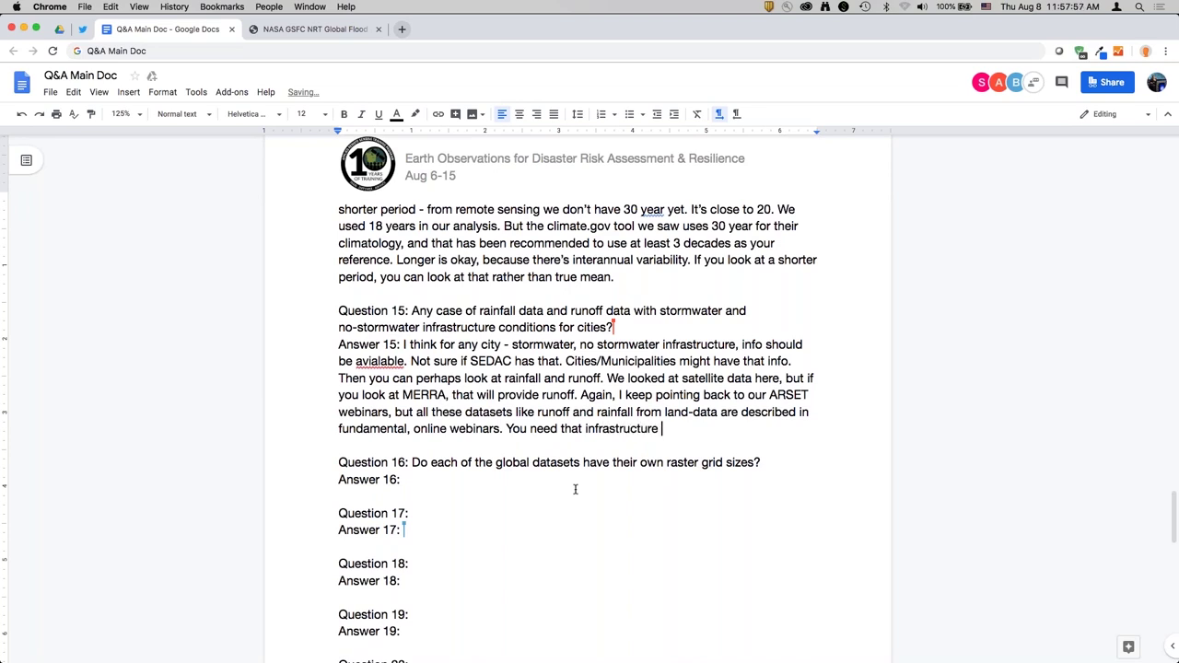
type("and inf")
Step: Finish Answer 15 with "NASA doesn't have it maybe, but SEDAC may have it, but I haven't seen it." and correct "avialable" to "available"
type("o. NASA doesn't have i")
type("t mayb")
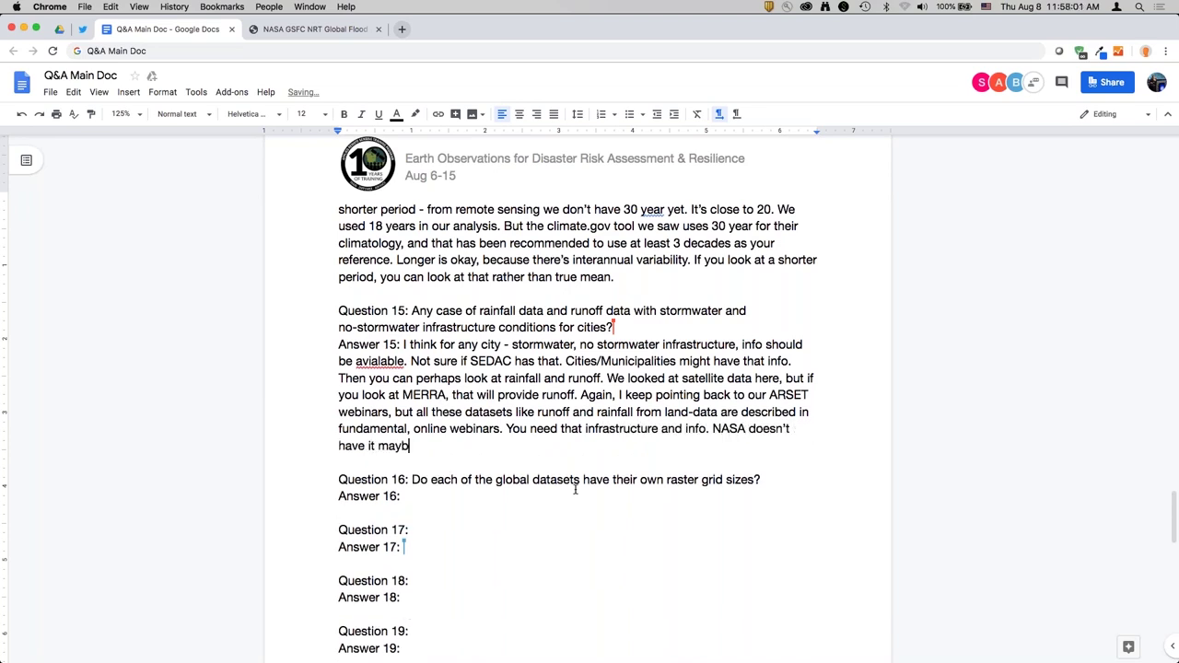
type("e, but SEDAC may bave i")
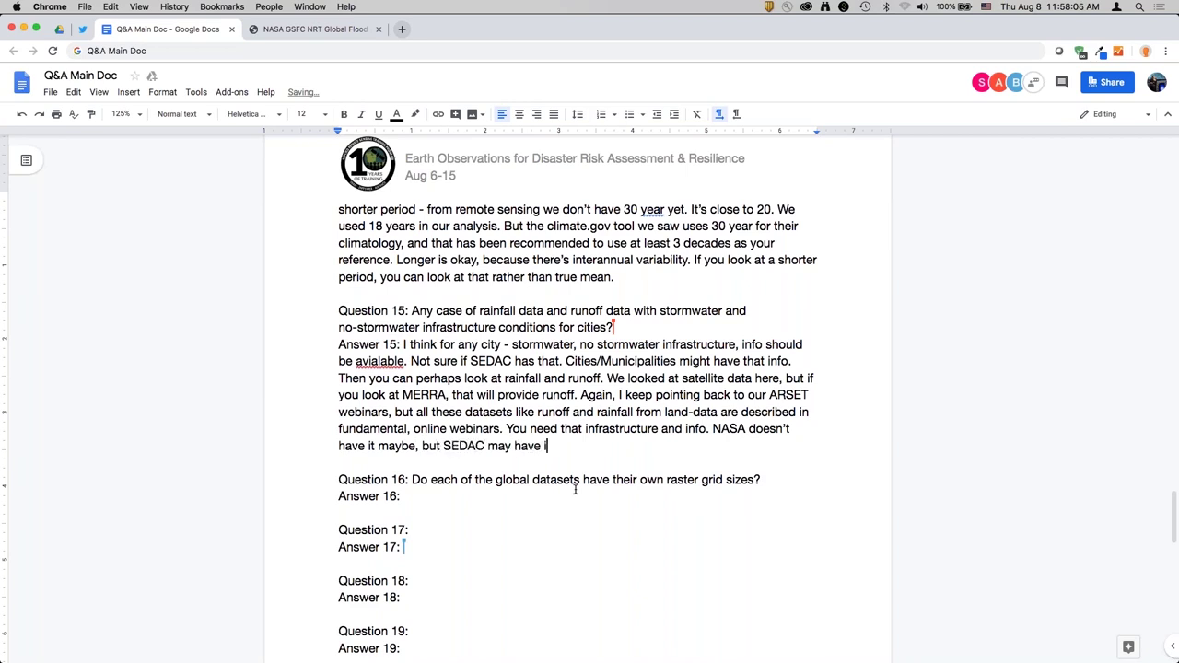
type("t, but I haven't seen")
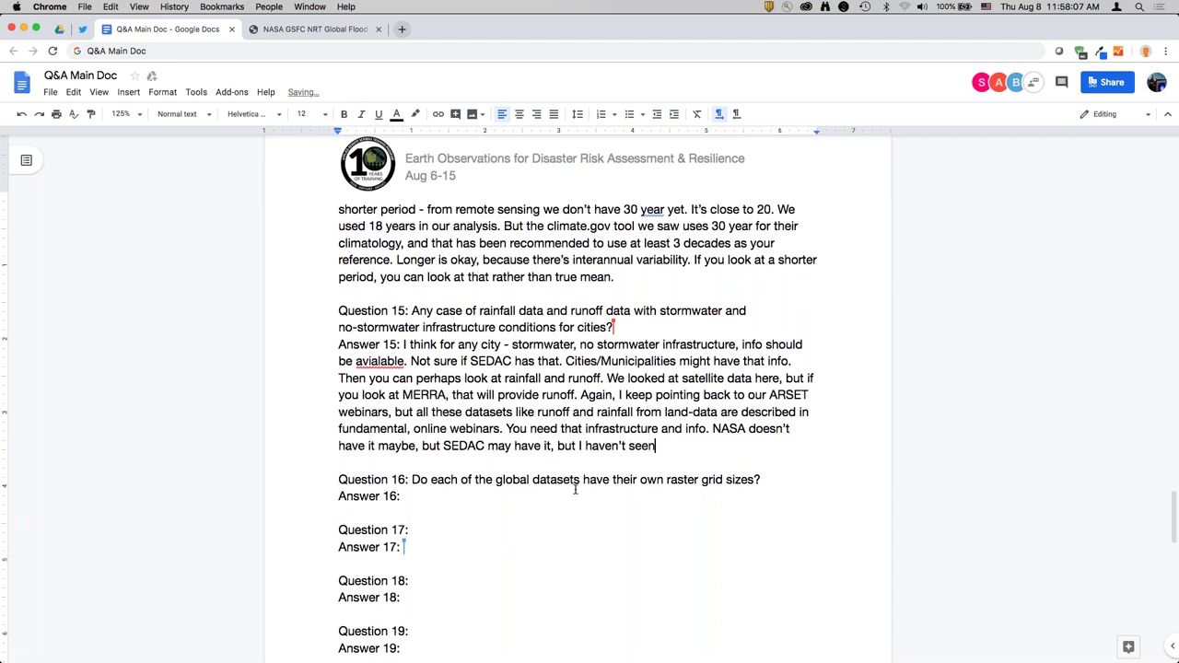
type(" it.")
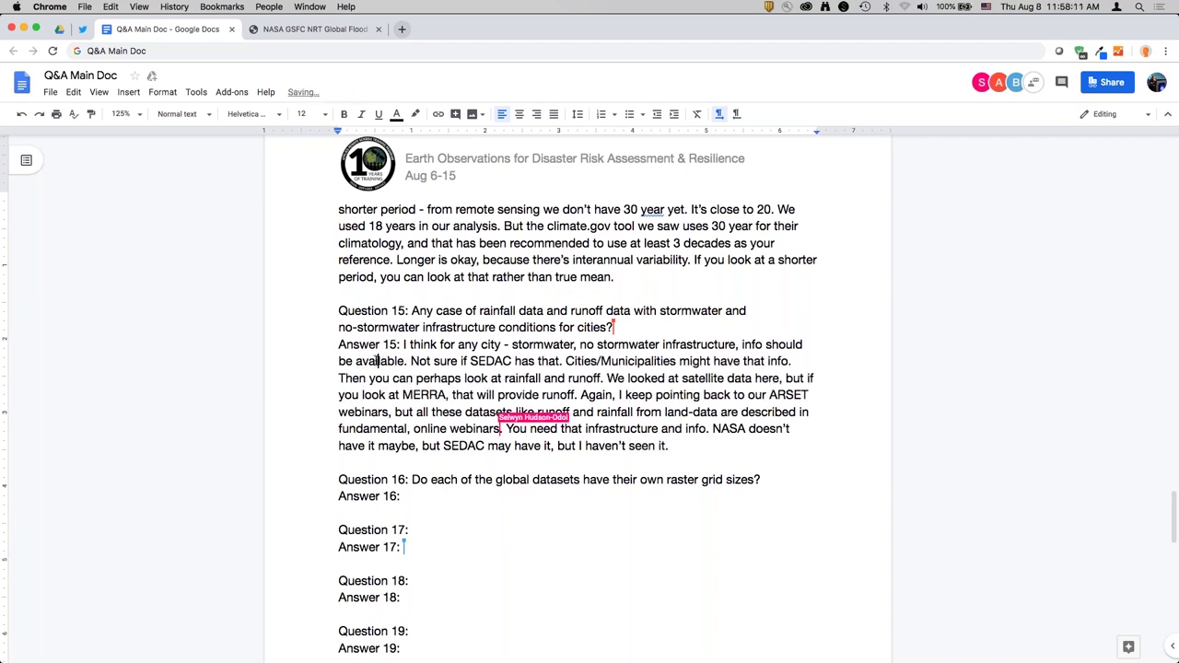
Step: Write Answer 16 as "Yes - that's the resolution we talked about."
left_click(461, 541)
left_click(539, 528)
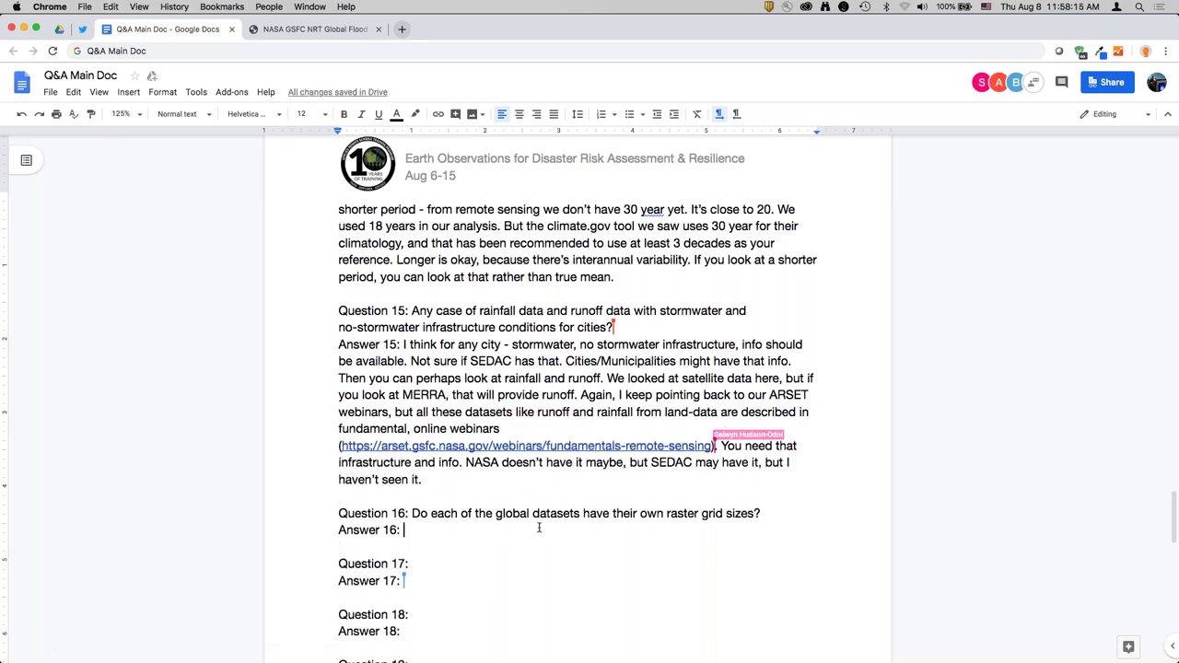
scroll(539, 527, "down", 2)
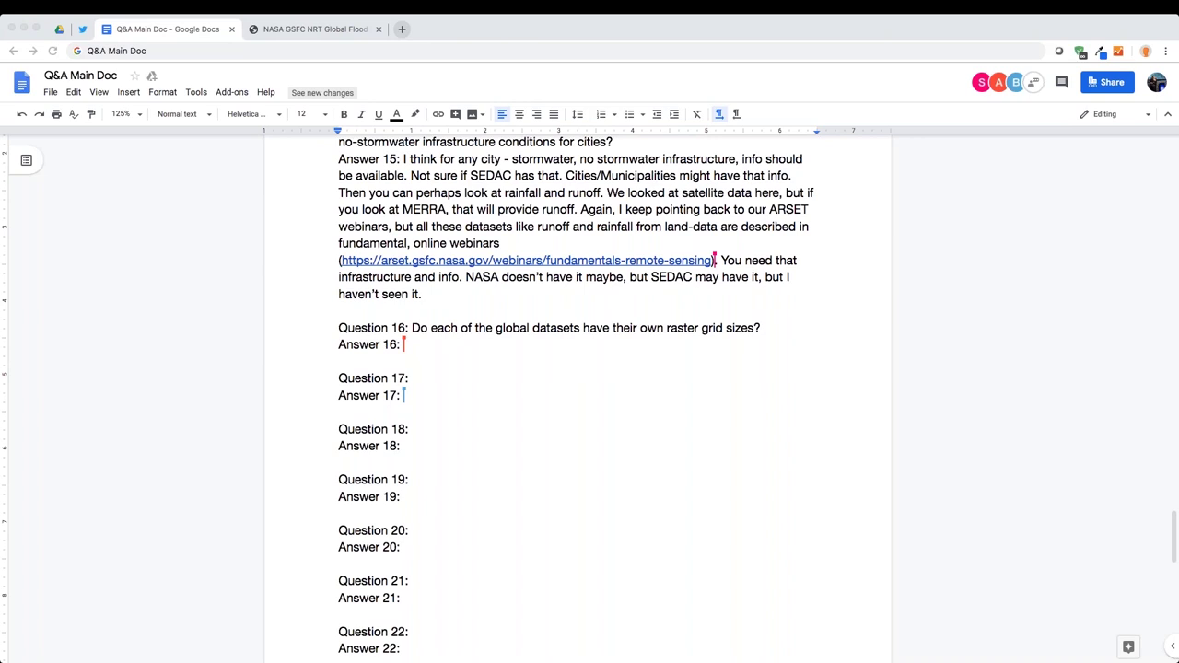
left_click(571, 347)
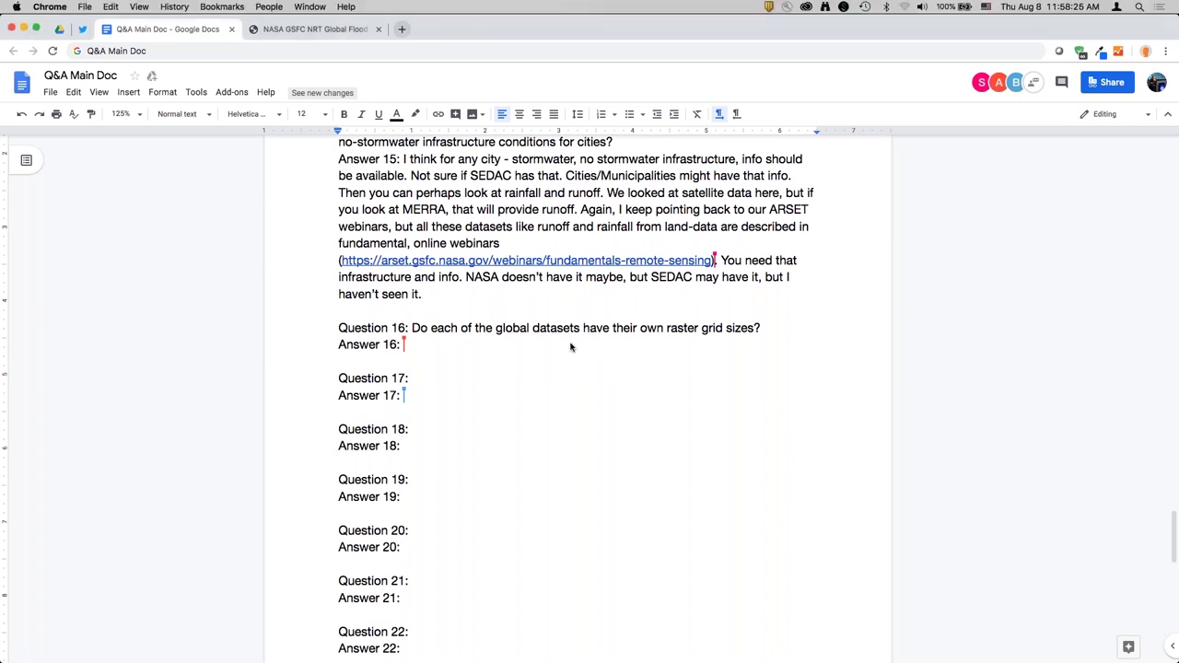
type("Yes ")
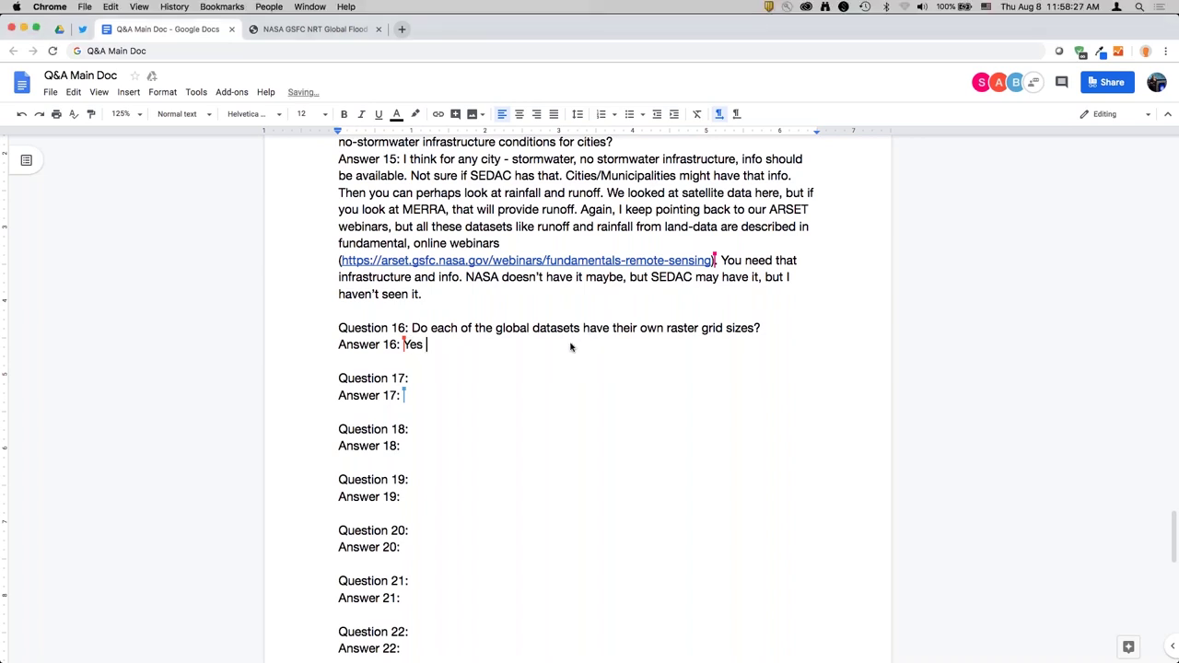
type("- that's the resolu")
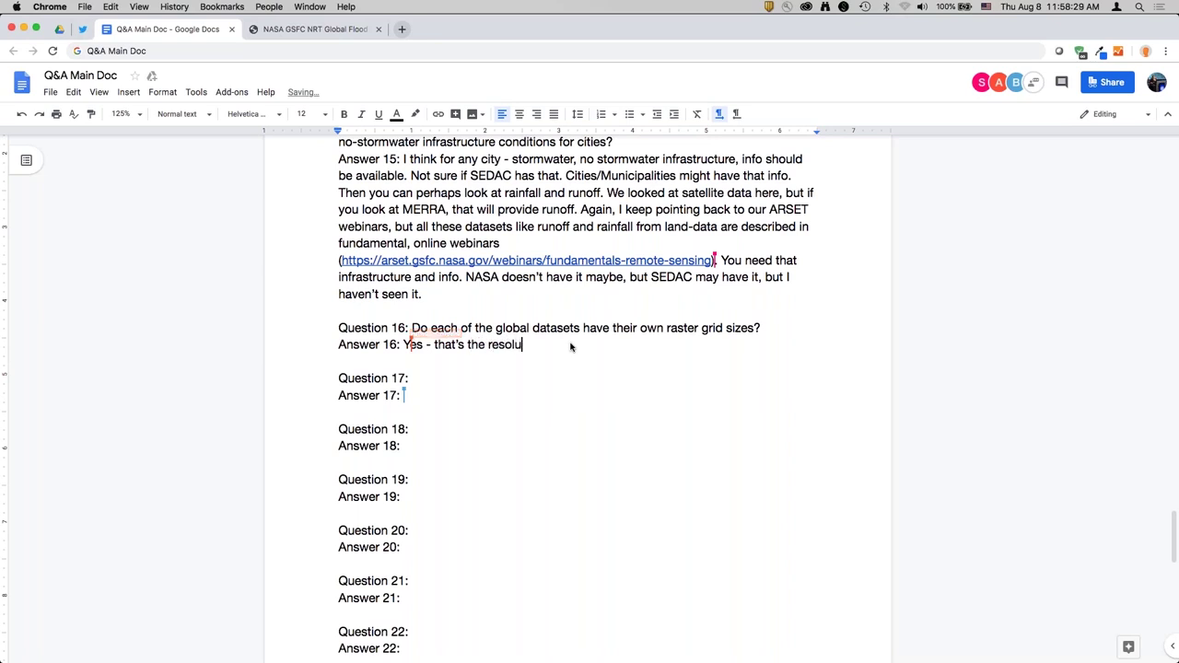
type("tion we talked about.")
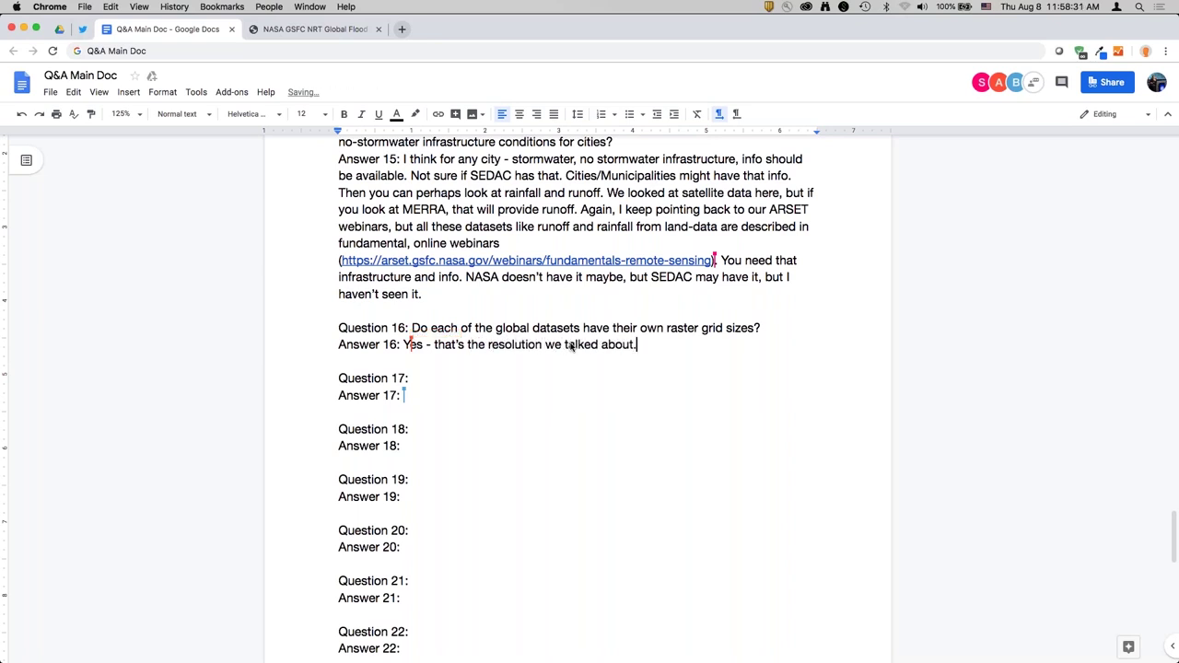
Step: Open the page of the introductory webinar "Earth Observations for Disaster Risk Assessment & Resilience" from the ARSET site's upcoming trainings
key("super+Tab")
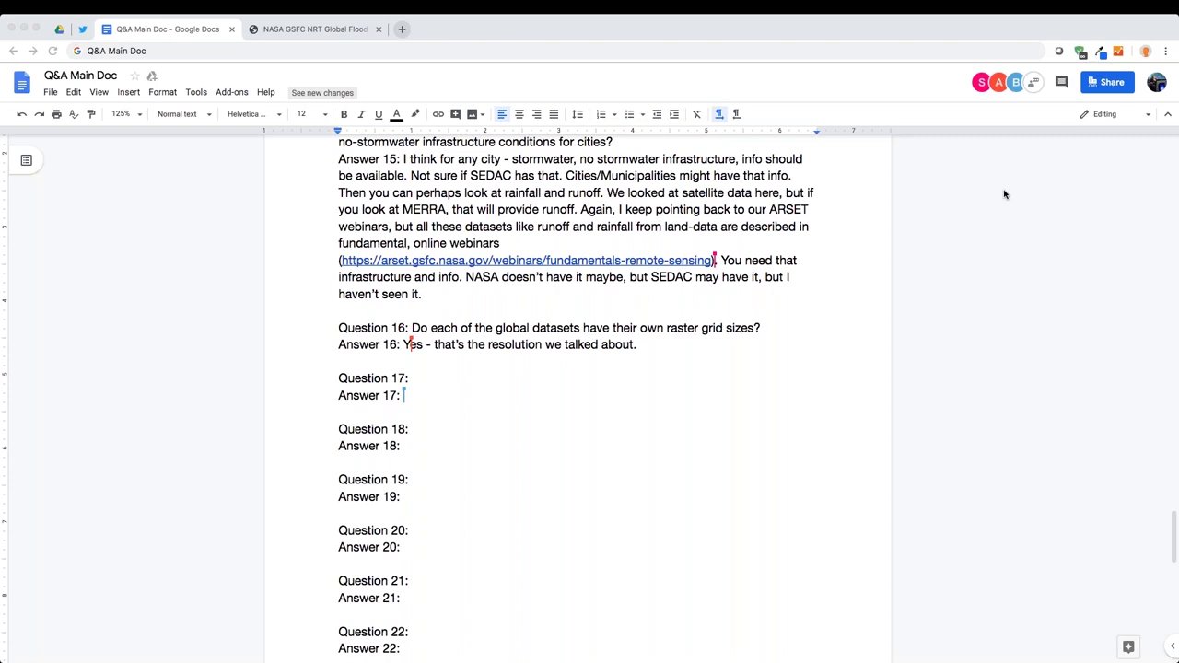
scroll(676, 516, "up", 20)
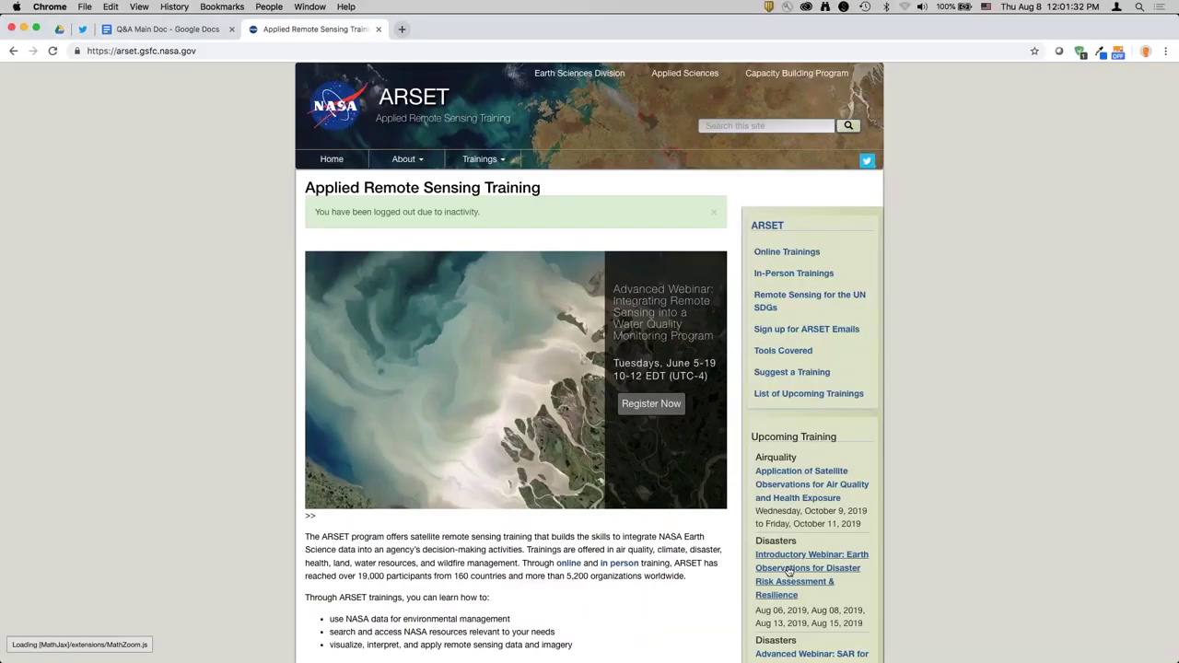
left_click(790, 571)
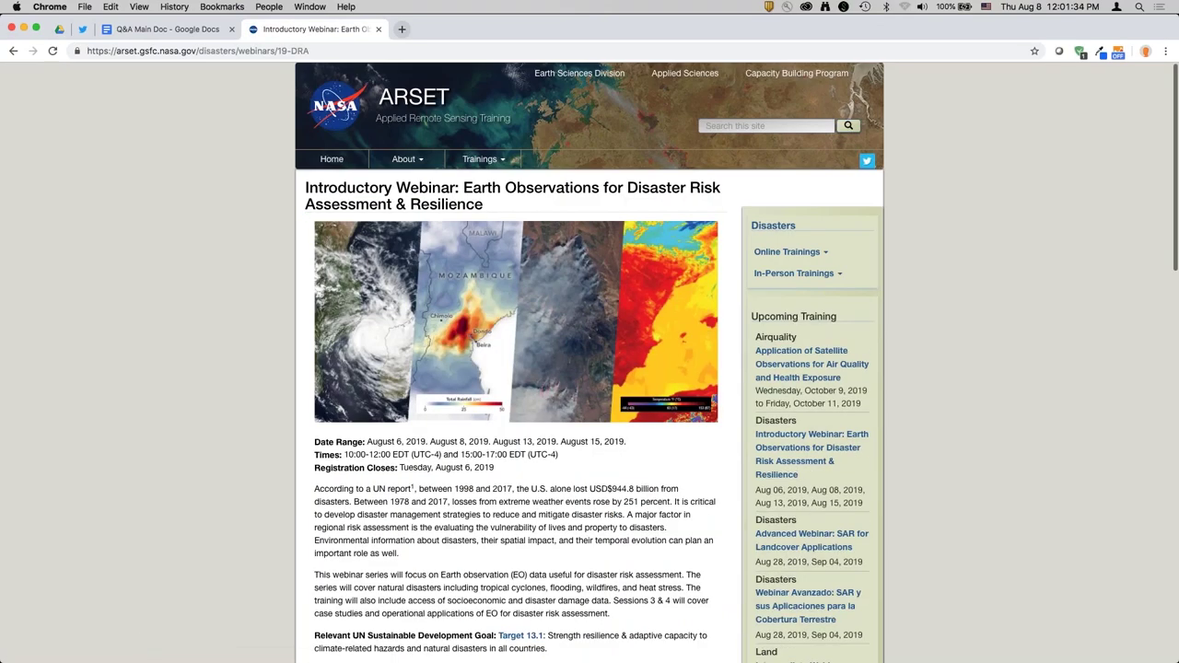
Step: Review the questions in the Part Two homework form, "Homework 1: Disaster Risk Assessment", and close the form
scroll(789, 571, "down", 5)
scroll(746, 362, "down", 10)
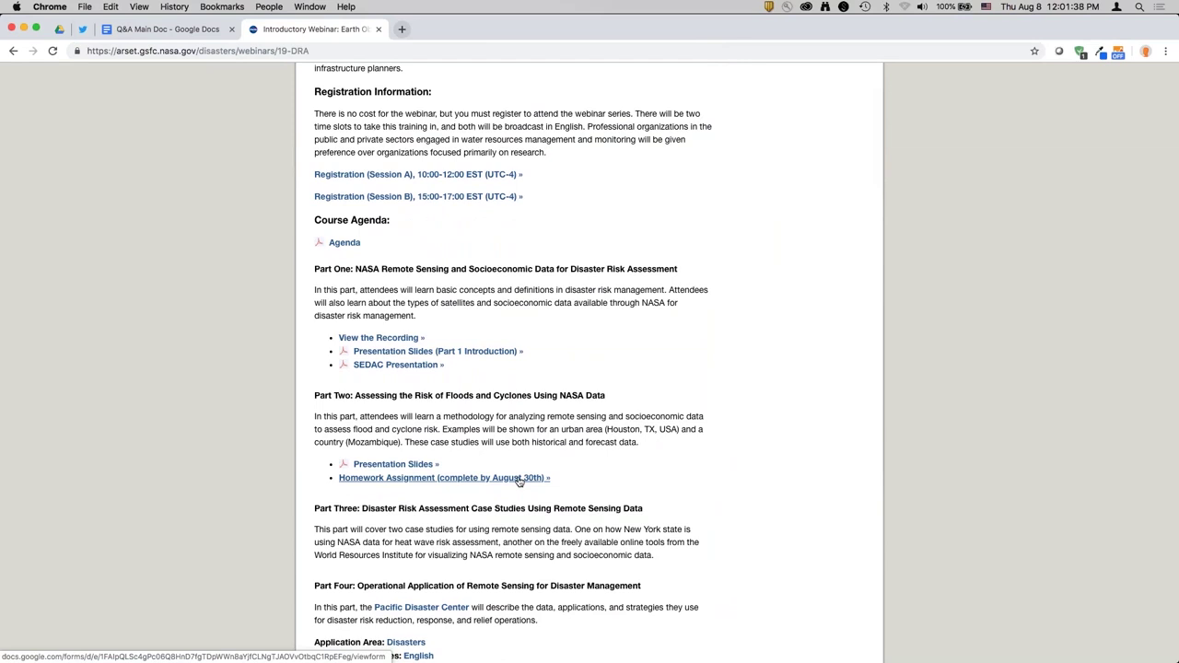
left_click(518, 478)
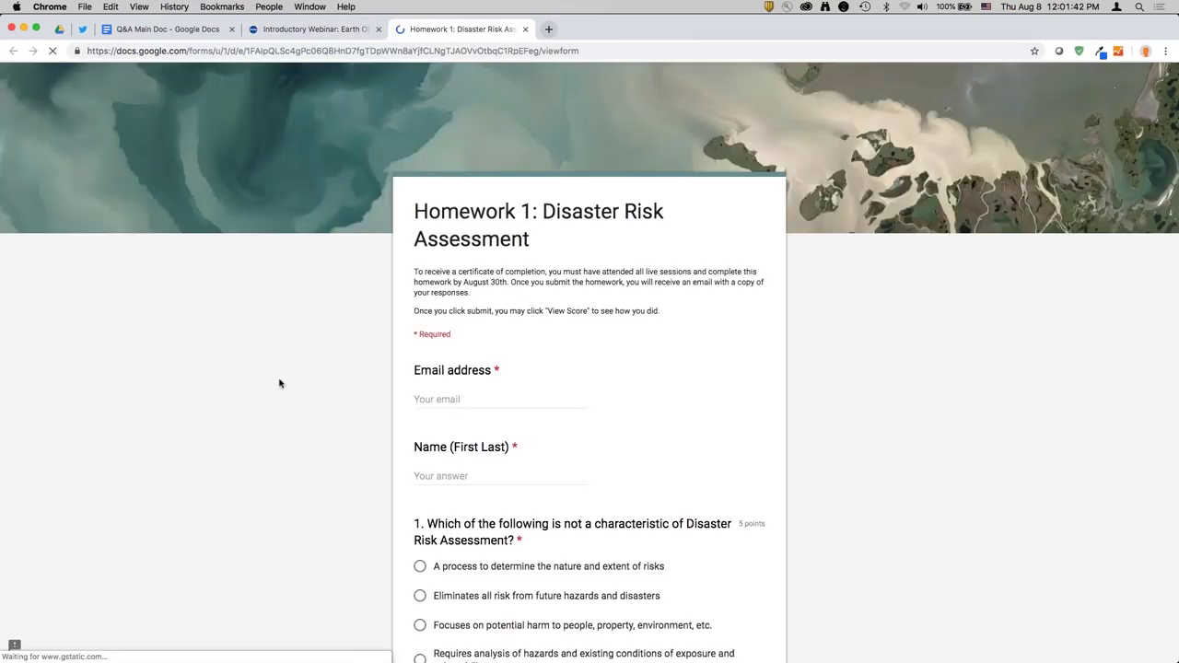
scroll(269, 359, "down", 5)
scroll(269, 359, "down", 5)
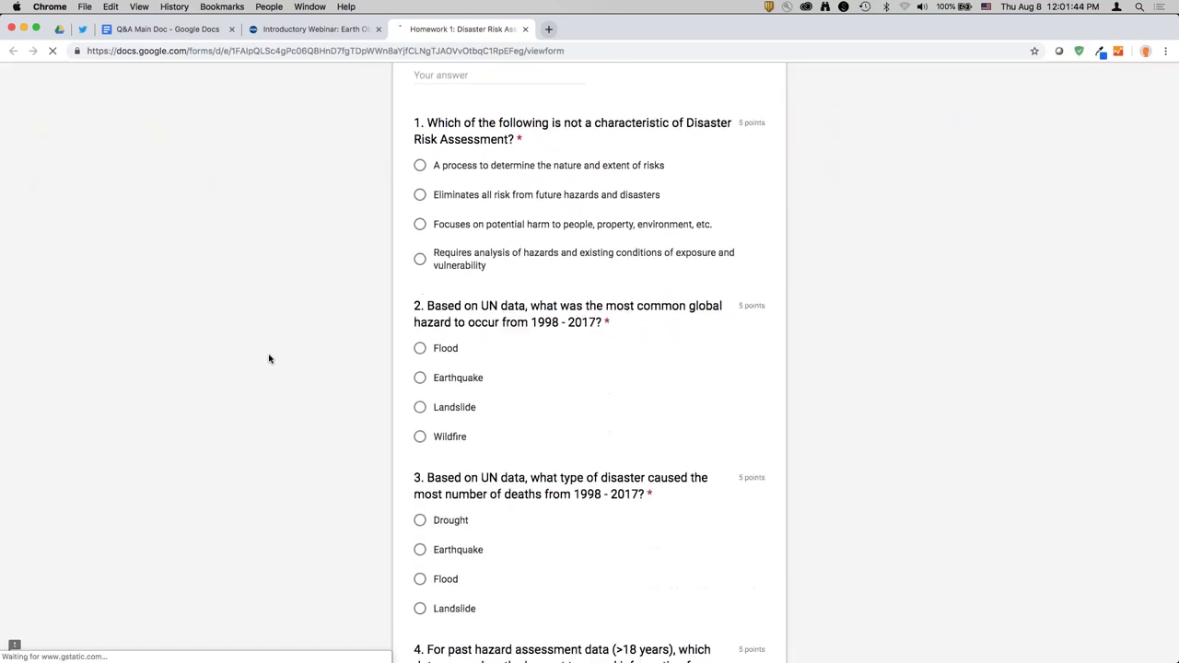
scroll(269, 360, "down", 4)
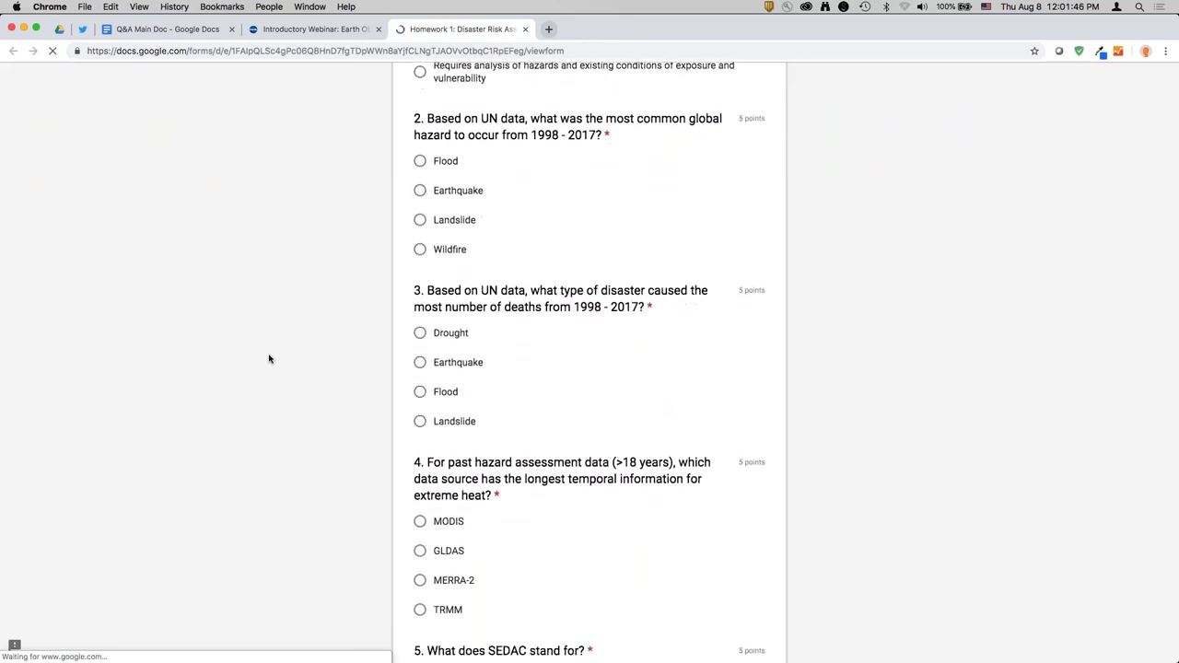
scroll(269, 360, "down", 4)
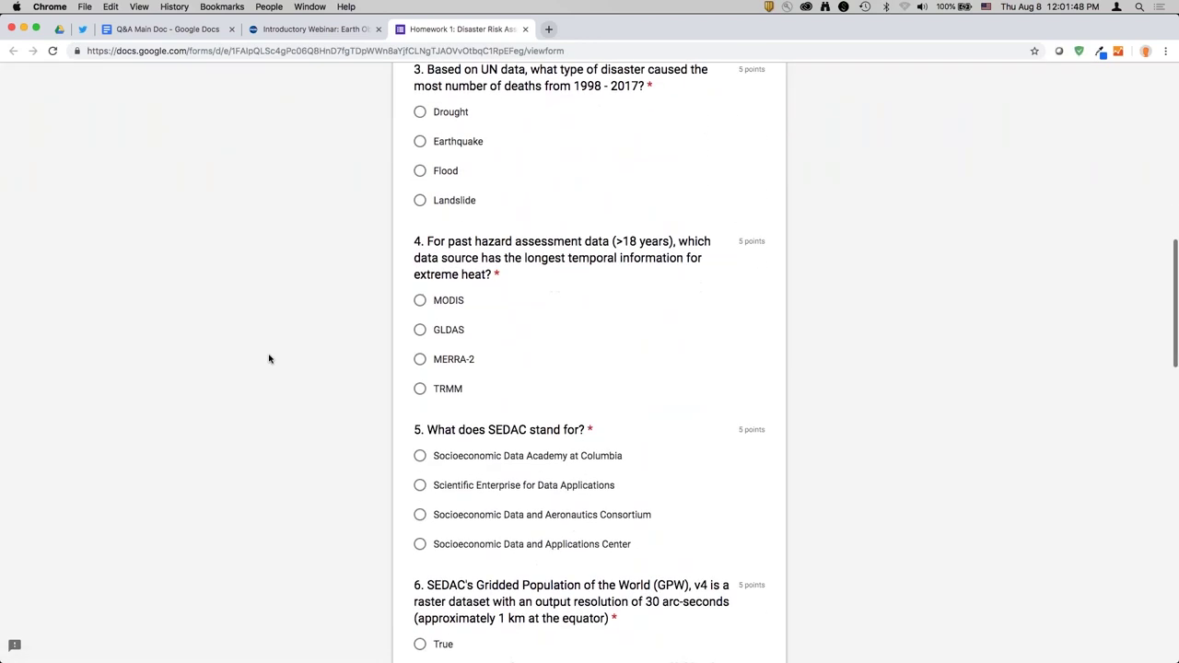
scroll(269, 360, "down", 2)
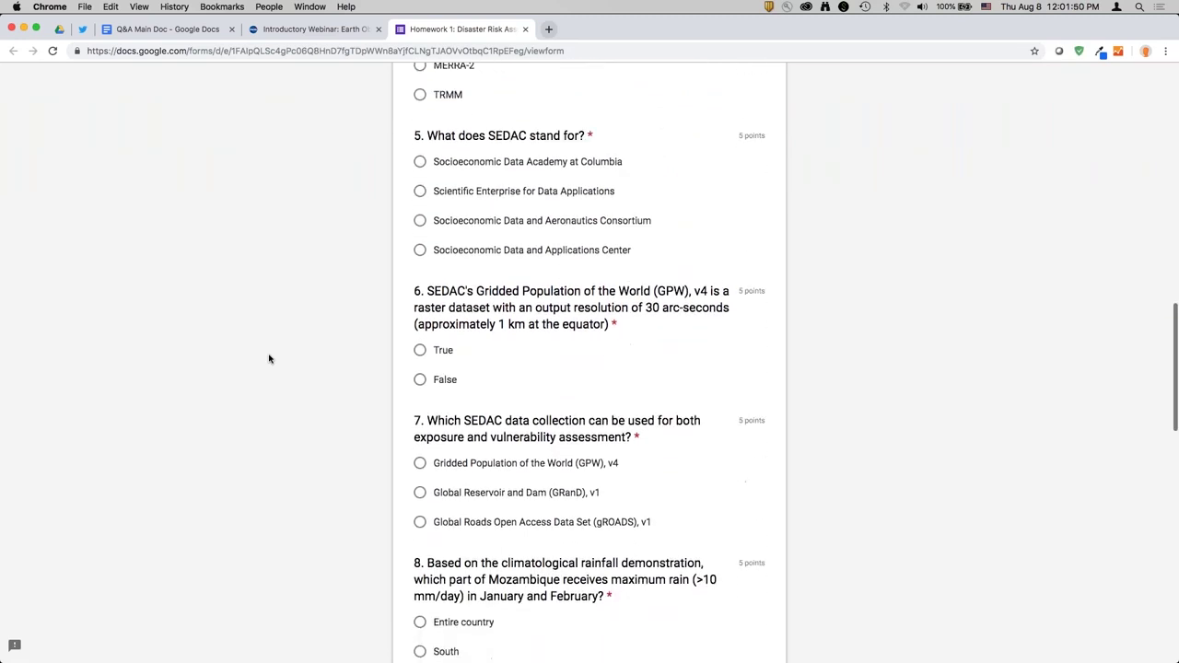
left_click(524, 29)
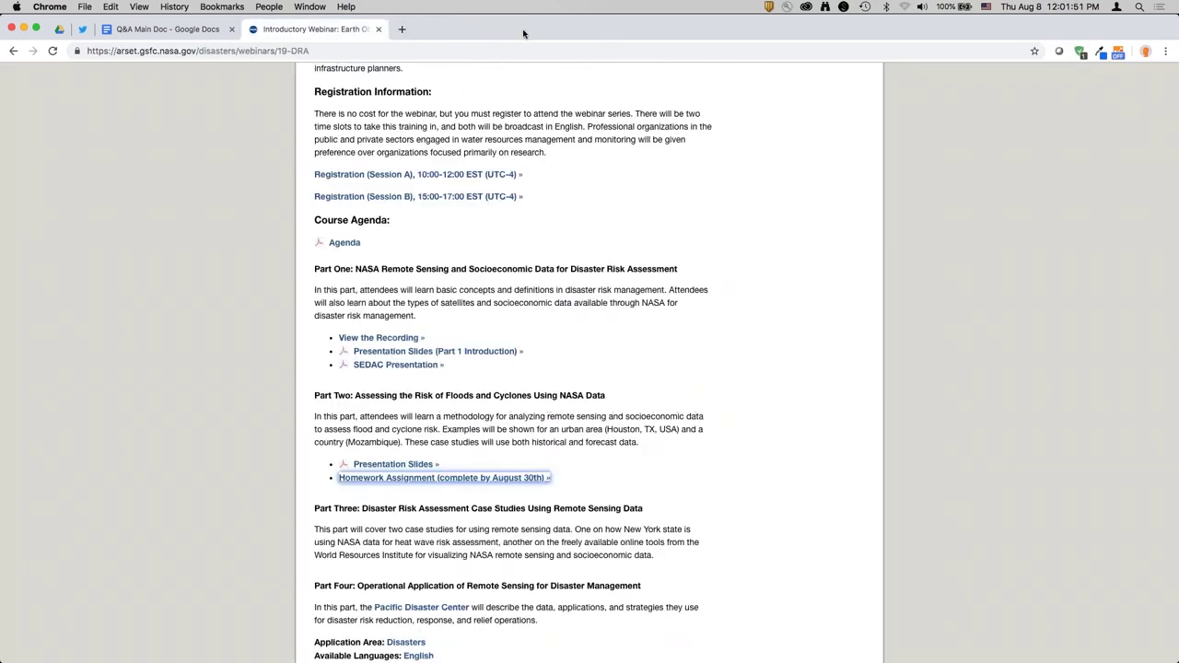
left_click(594, 377)
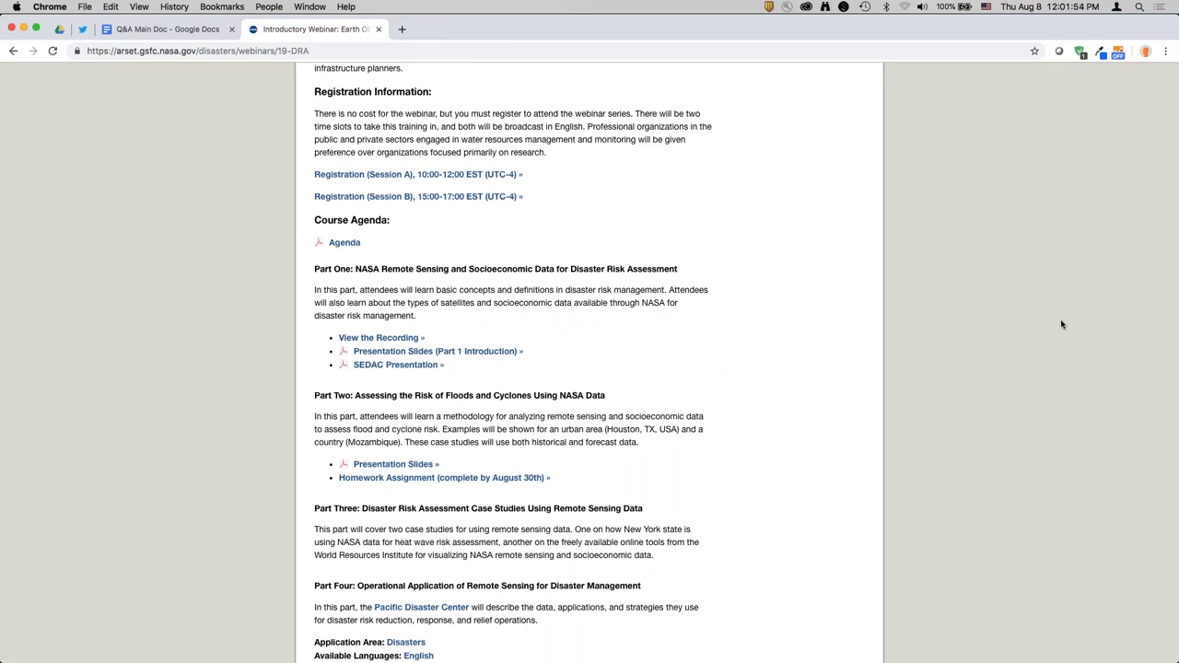